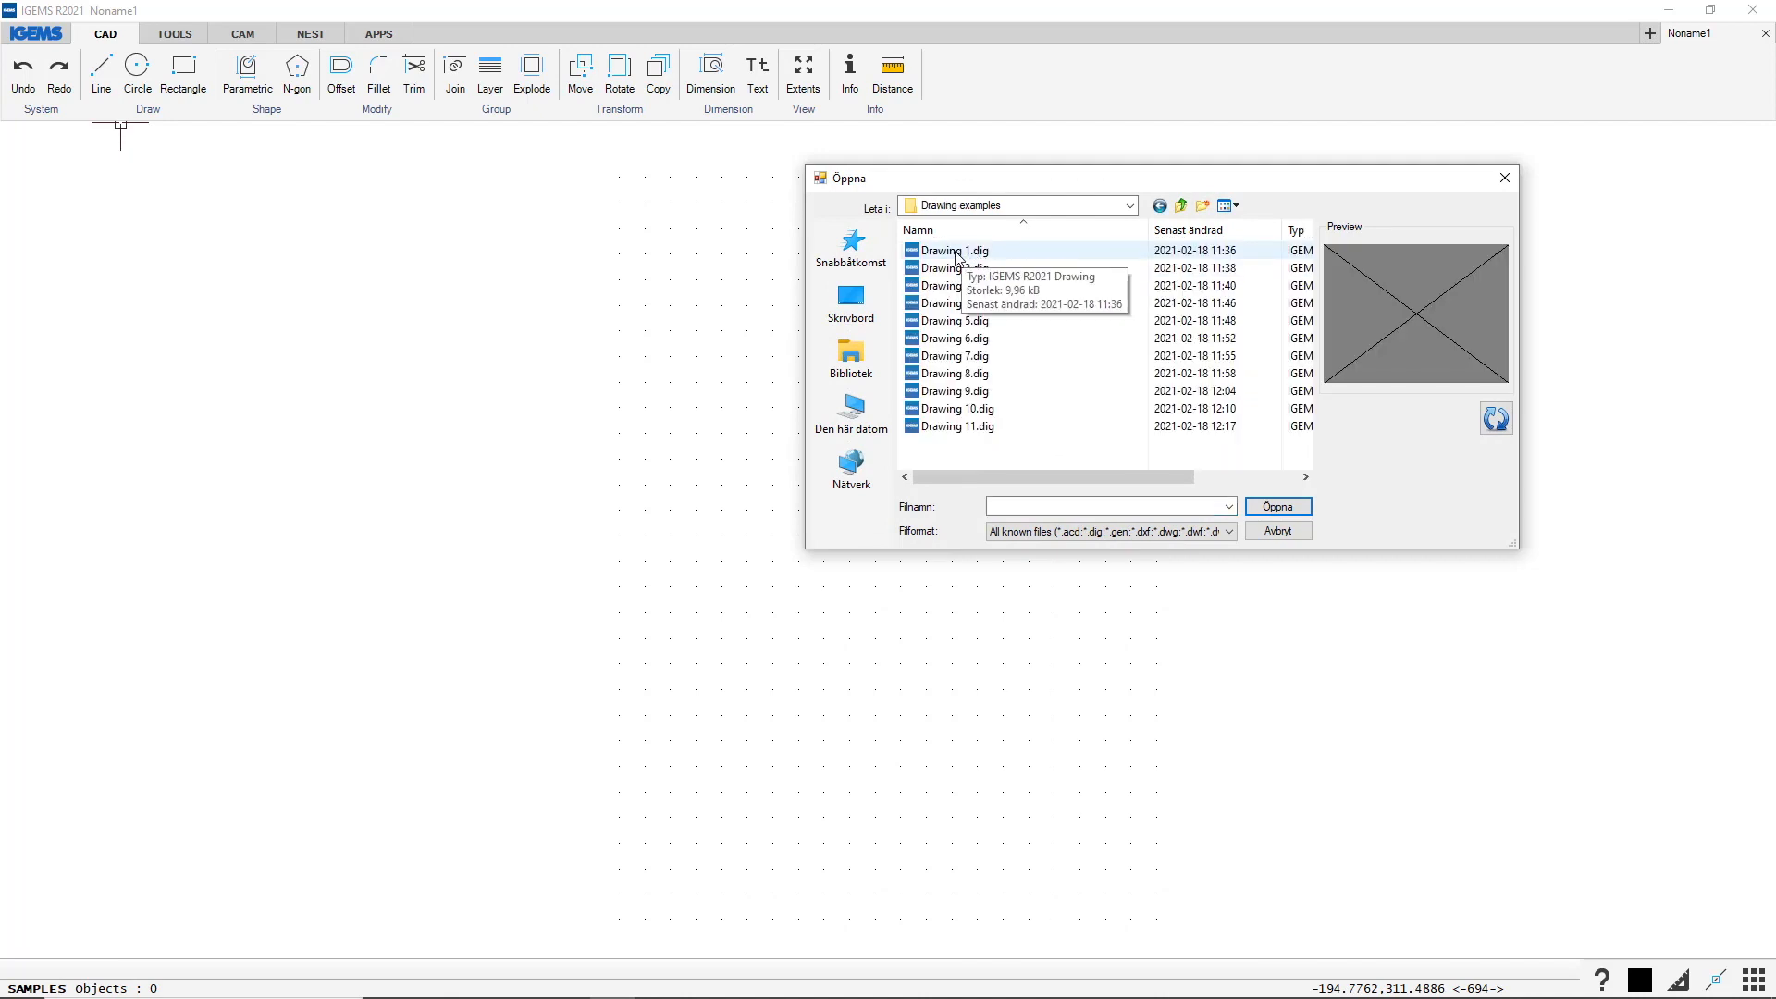
Open Drawing 1.dig from the Drawing examples folder, leaving free space beside the reference part
{"action": "double_click", "coordinate": [956, 251]}
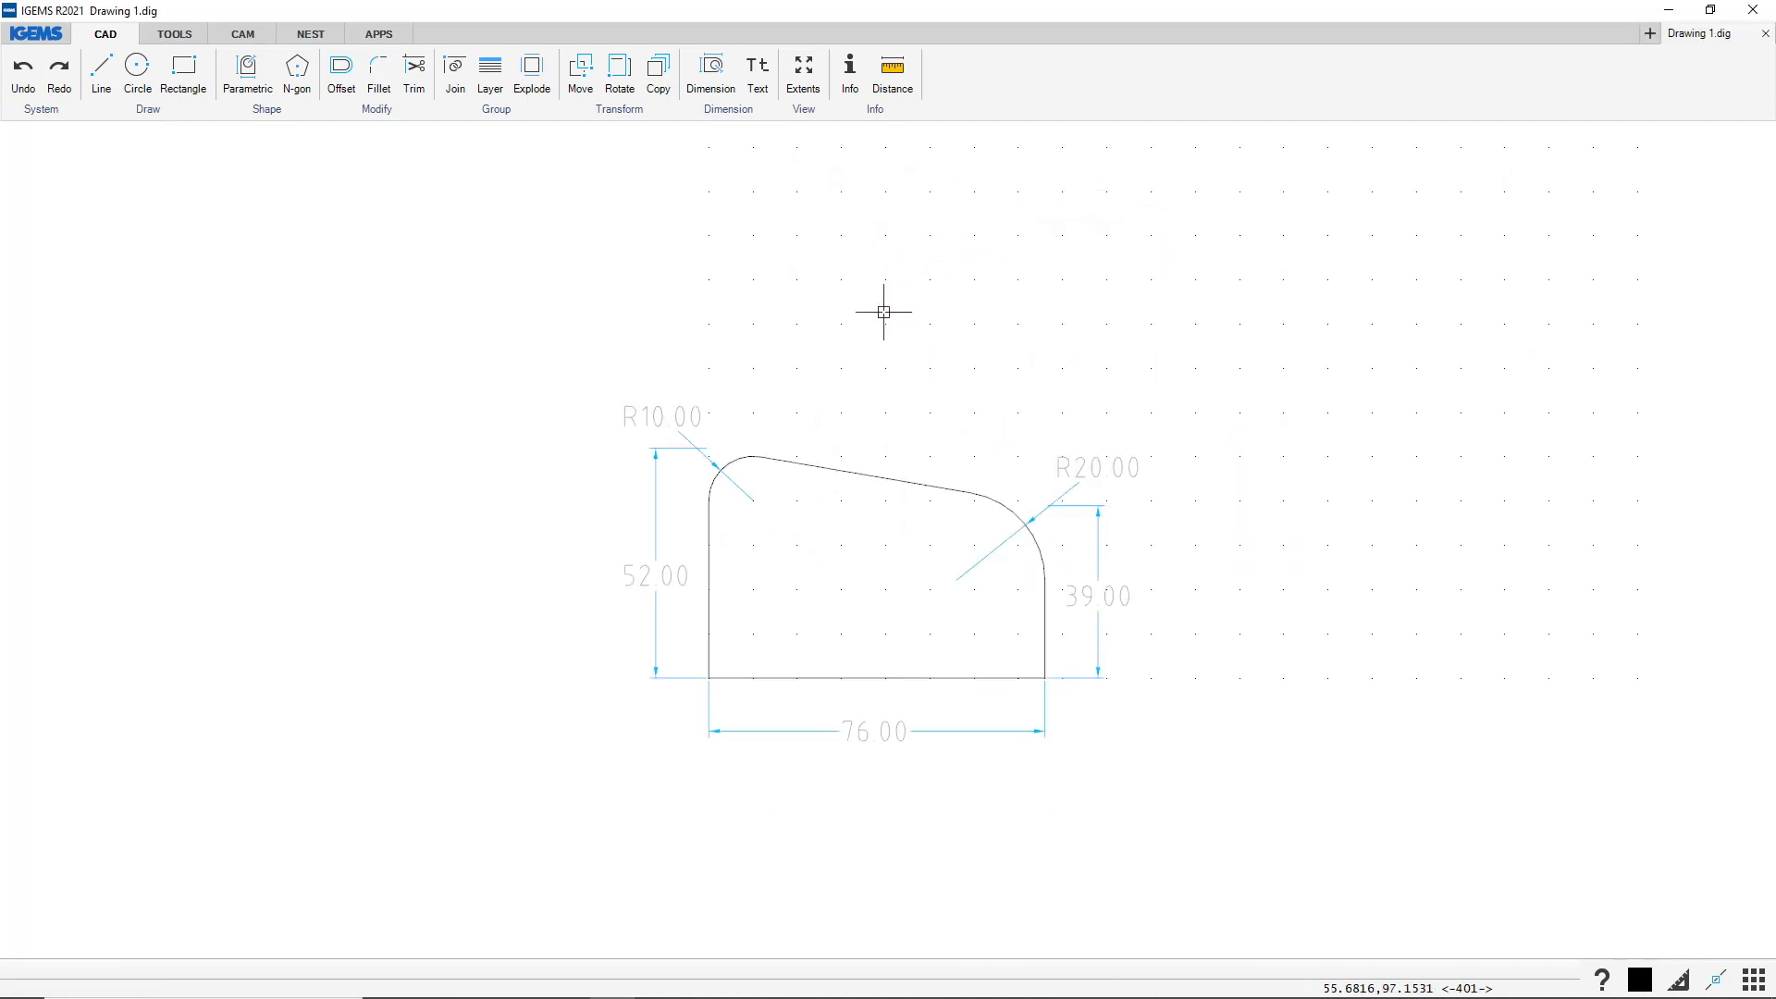
{"action": "scroll", "coordinate": [274, 499], "scroll_direction": "down", "scroll_amount": 1}
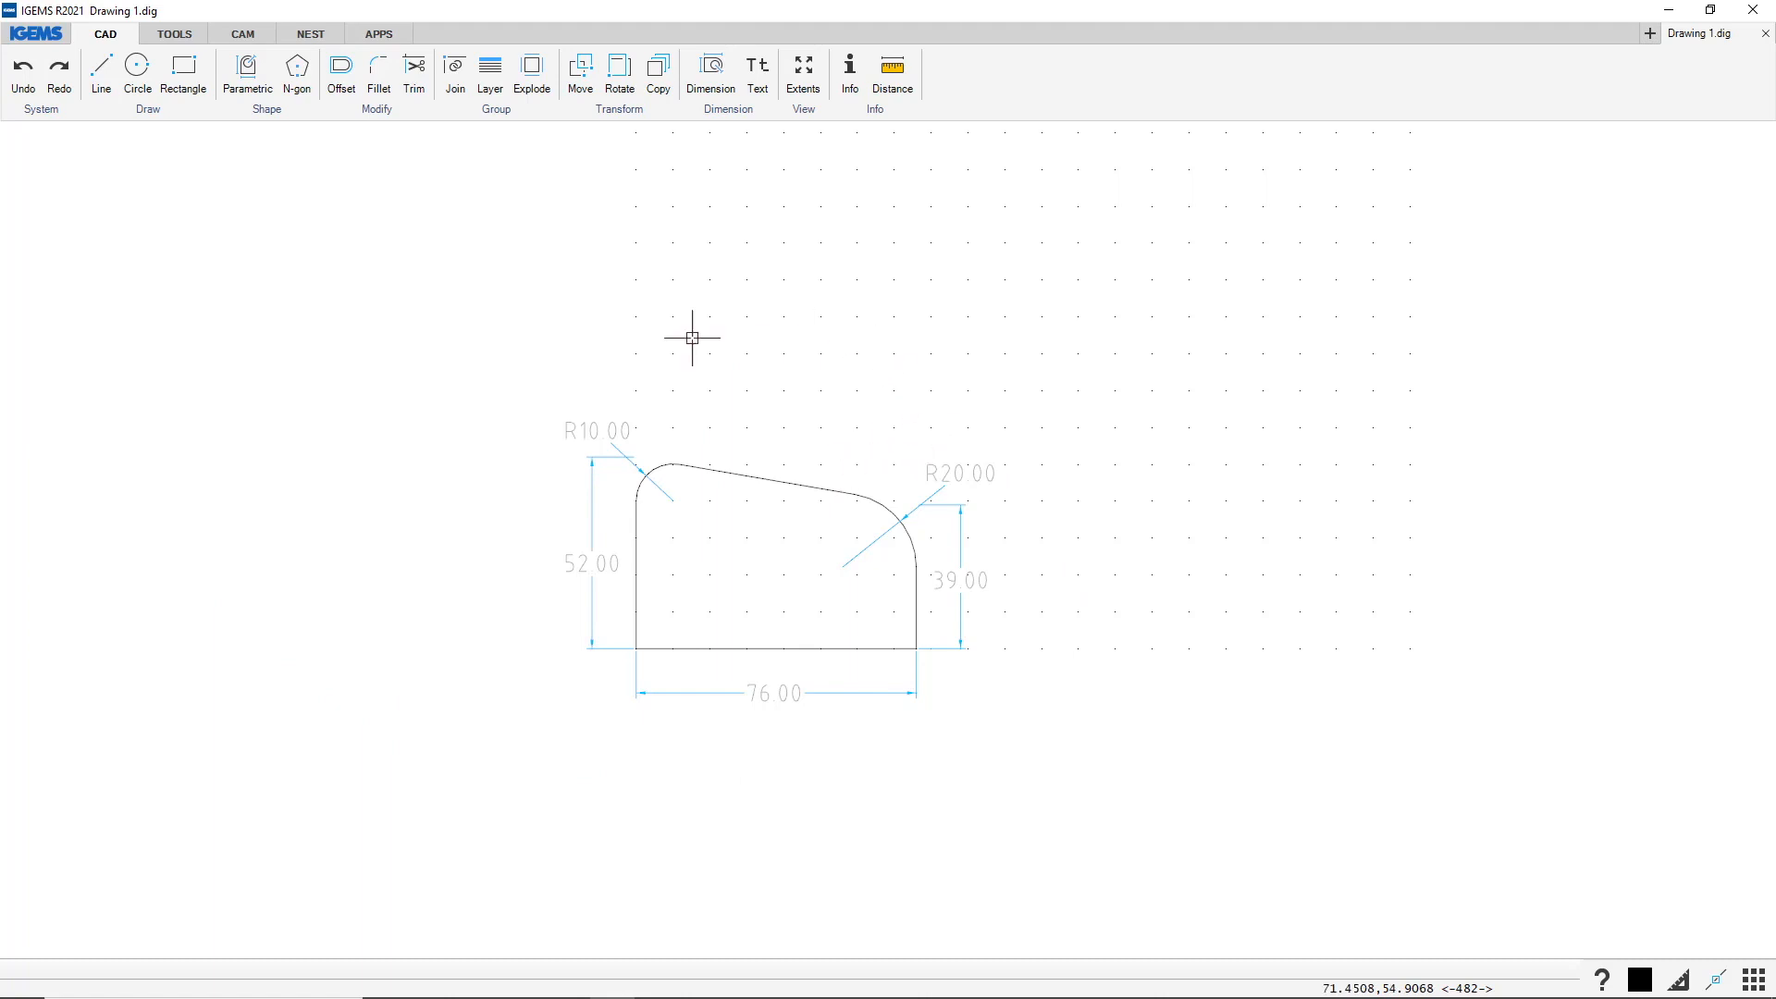
{"action": "middle_click_drag", "start_coordinate": [813, 432], "coordinate": [527, 456]}
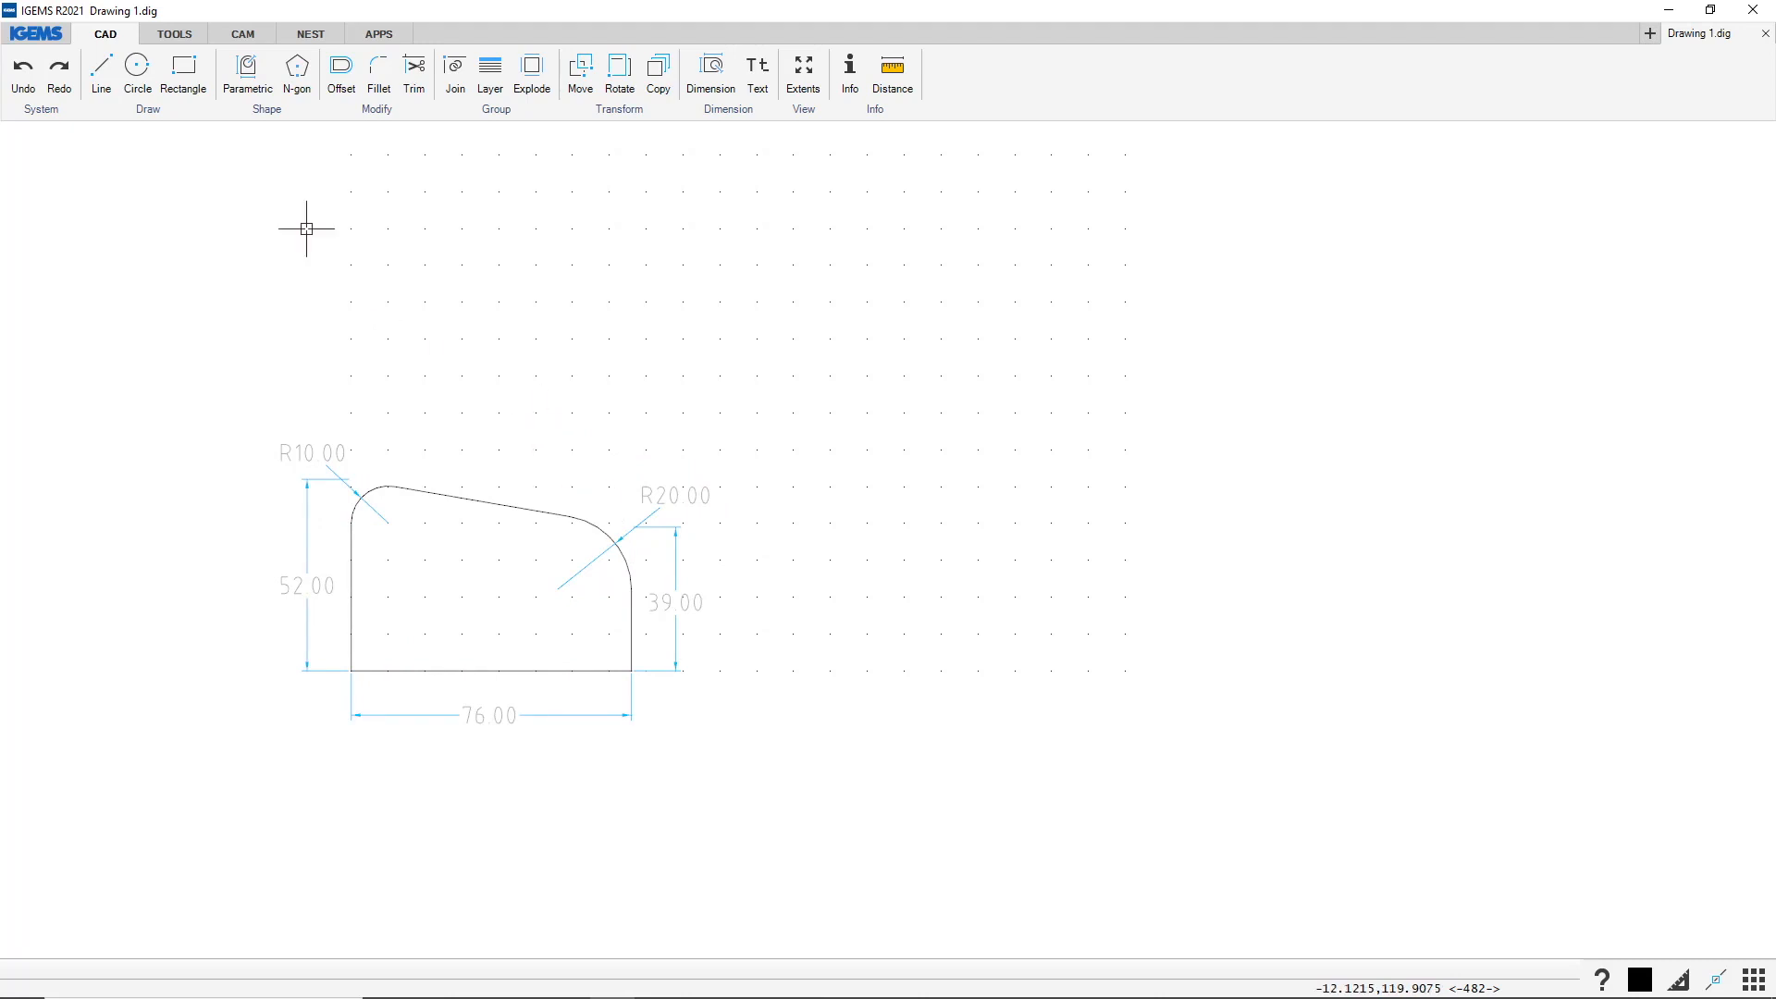
With ortho on, draw a line outline right of the reference part: 52 mm down, 76 mm right, 39 mm up, closed to the start
{"action": "left_click", "coordinate": [101, 71]}
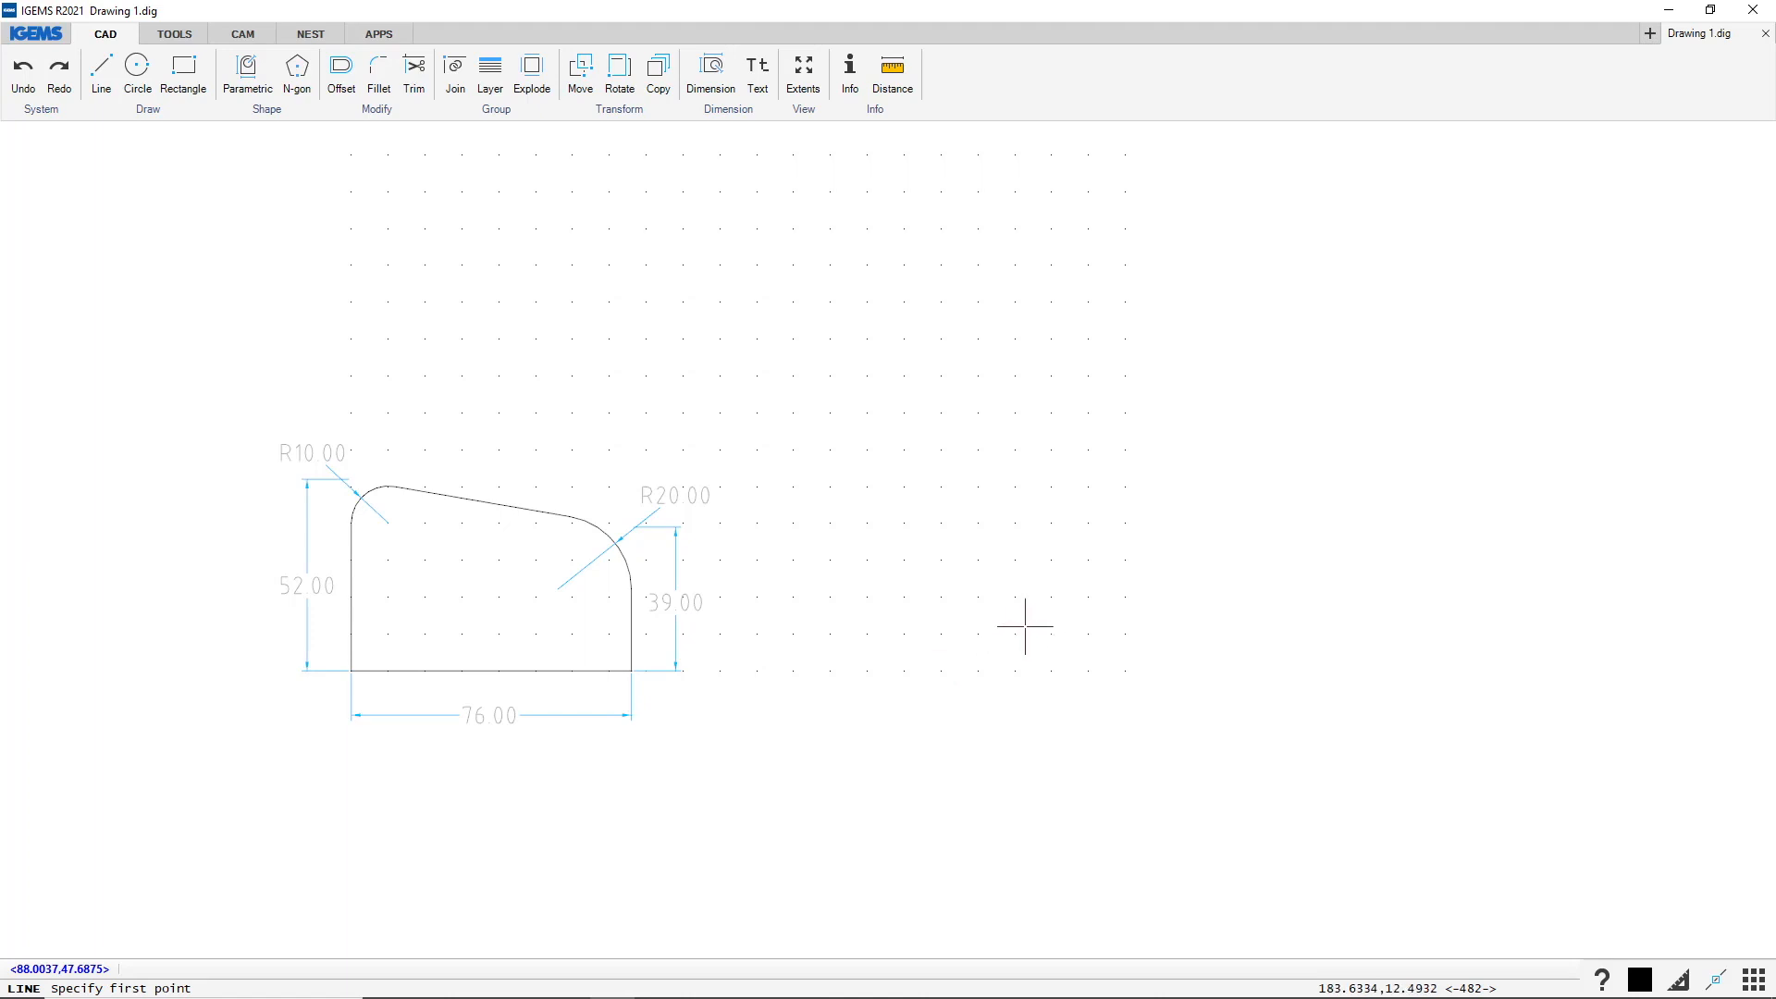
{"action": "left_click", "coordinate": [1680, 982]}
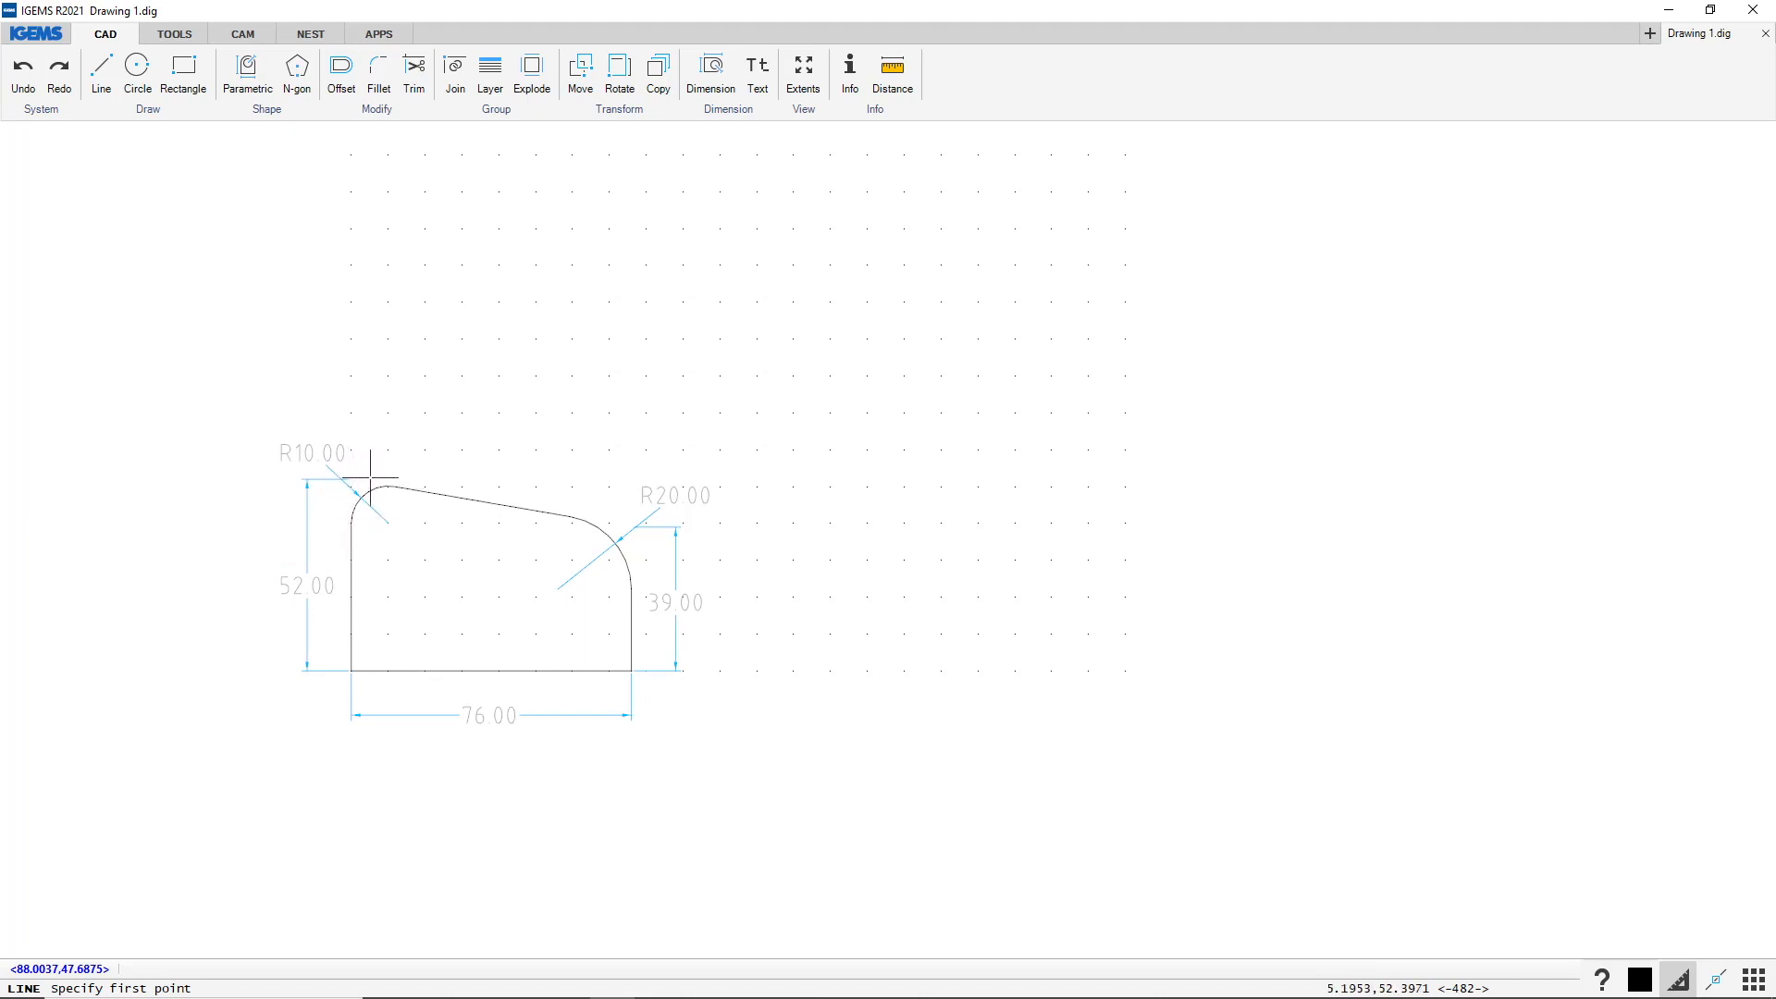
{"action": "left_click", "coordinate": [945, 488]}
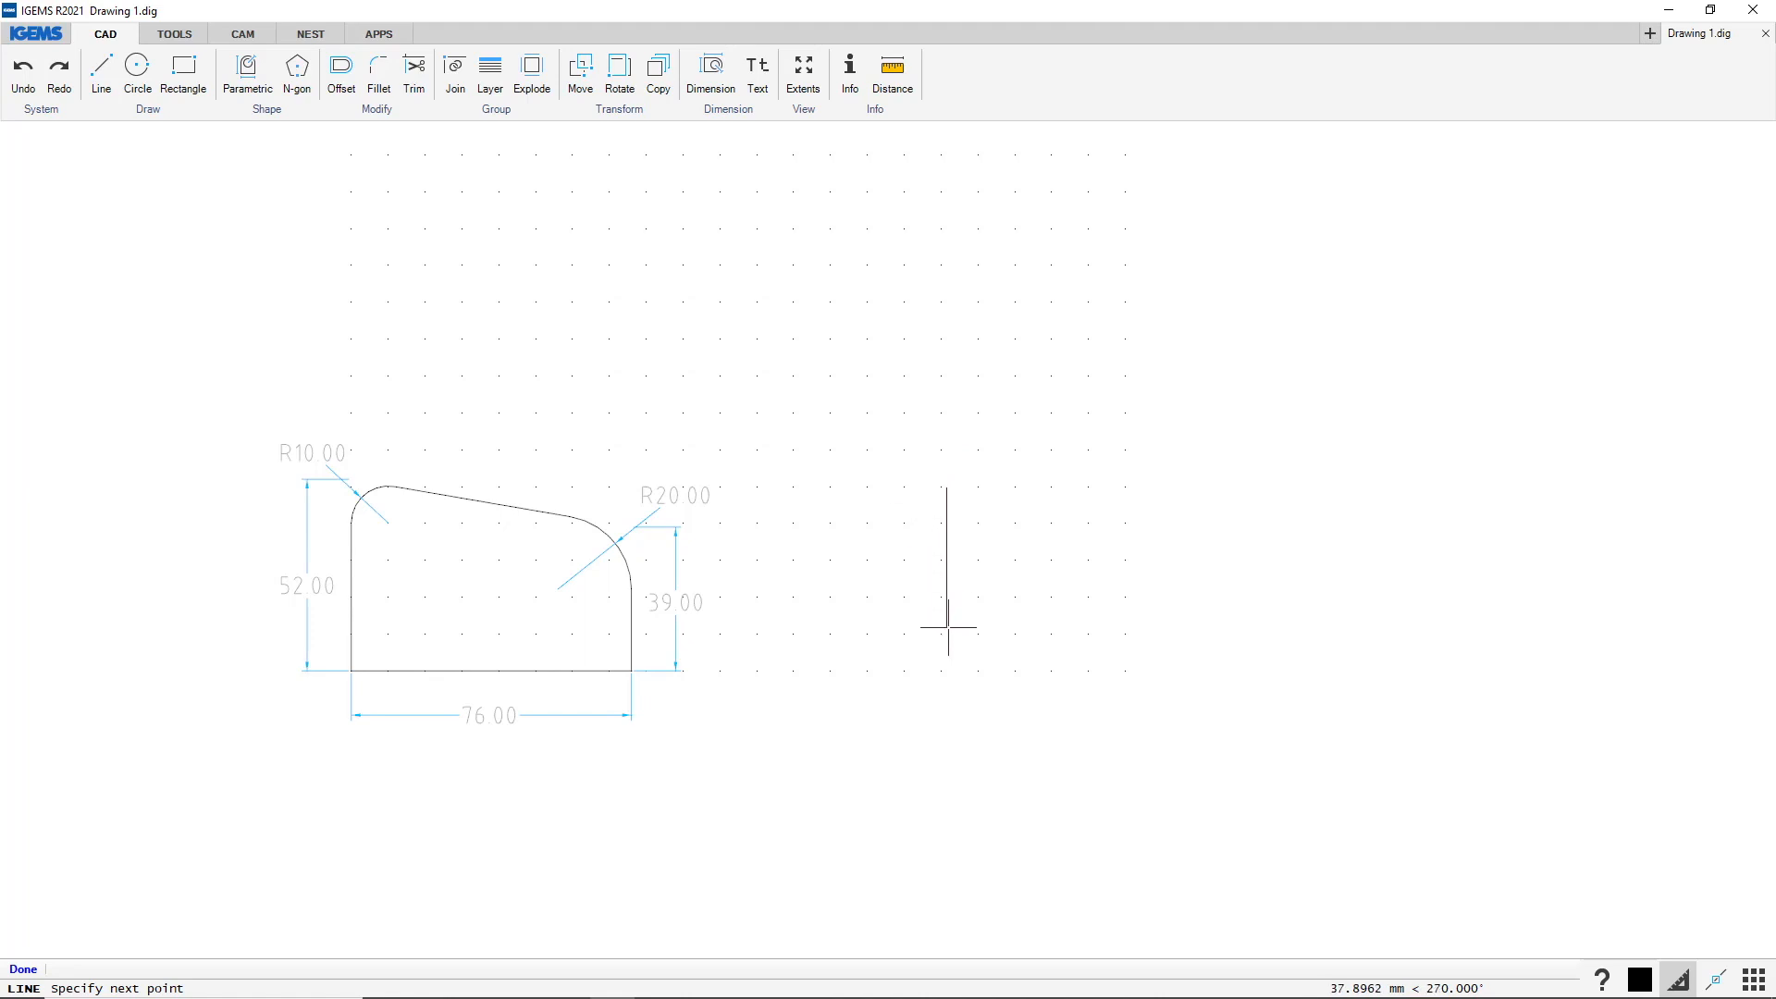
{"action": "type", "text": "52"}
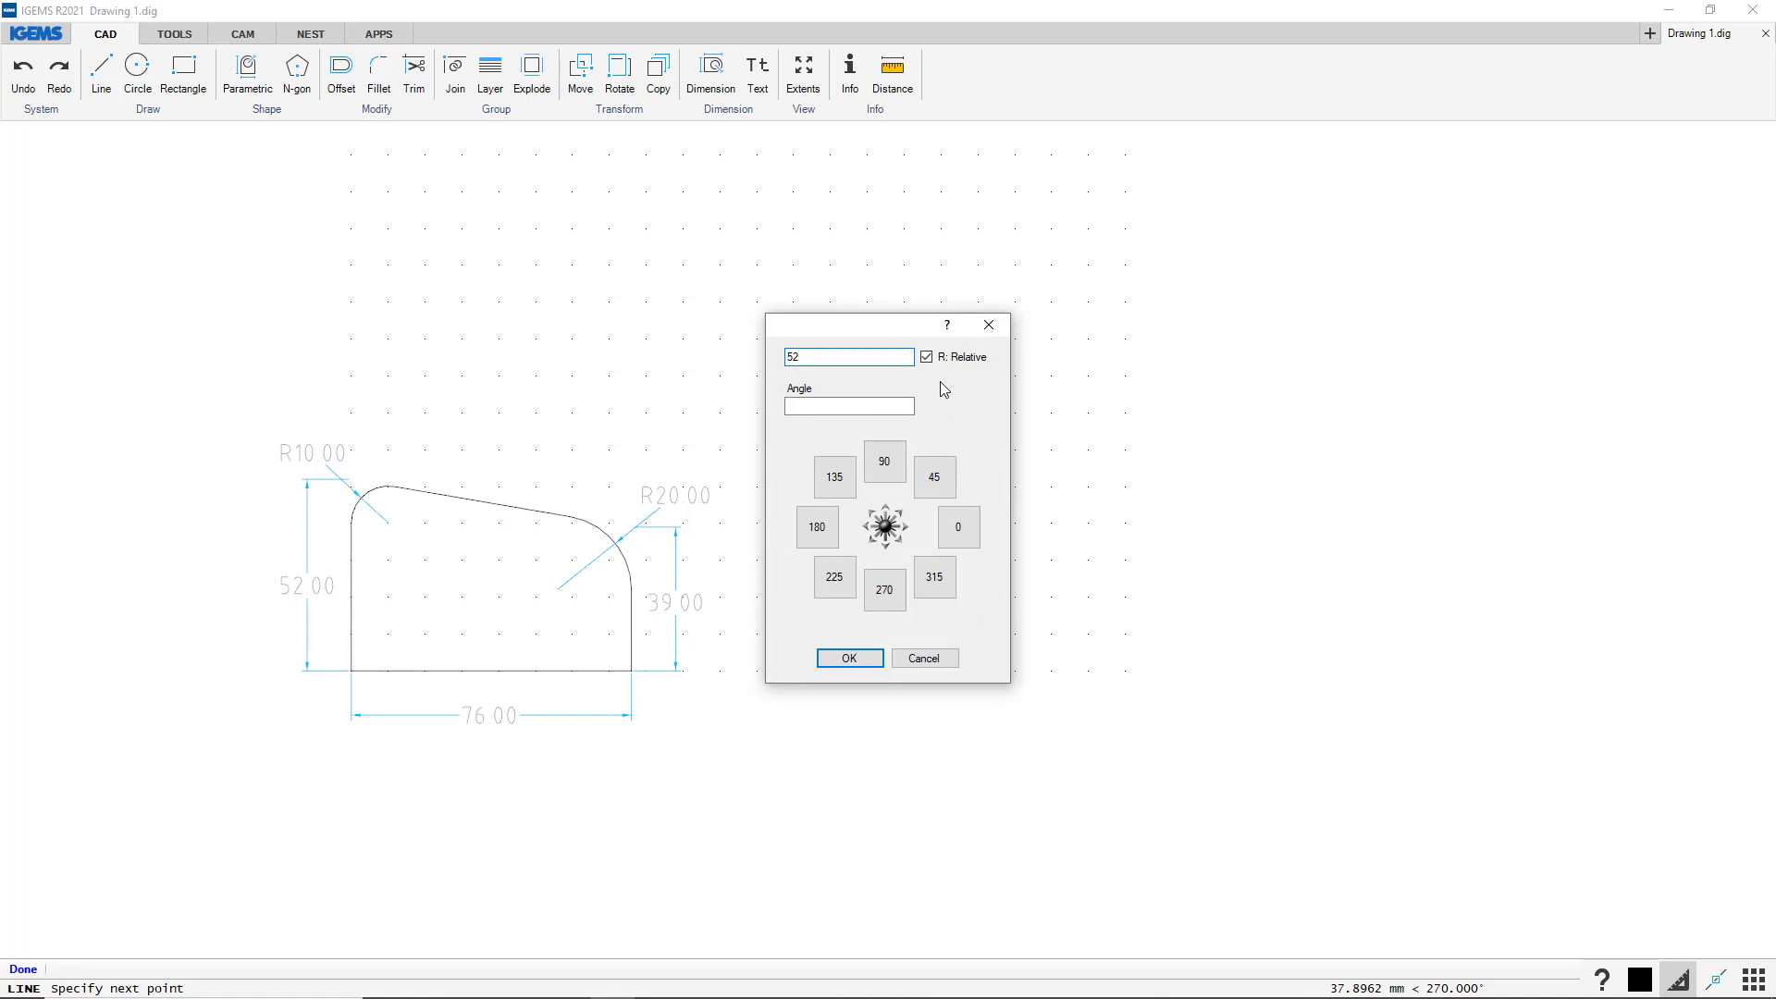
{"action": "left_click", "coordinate": [848, 658]}
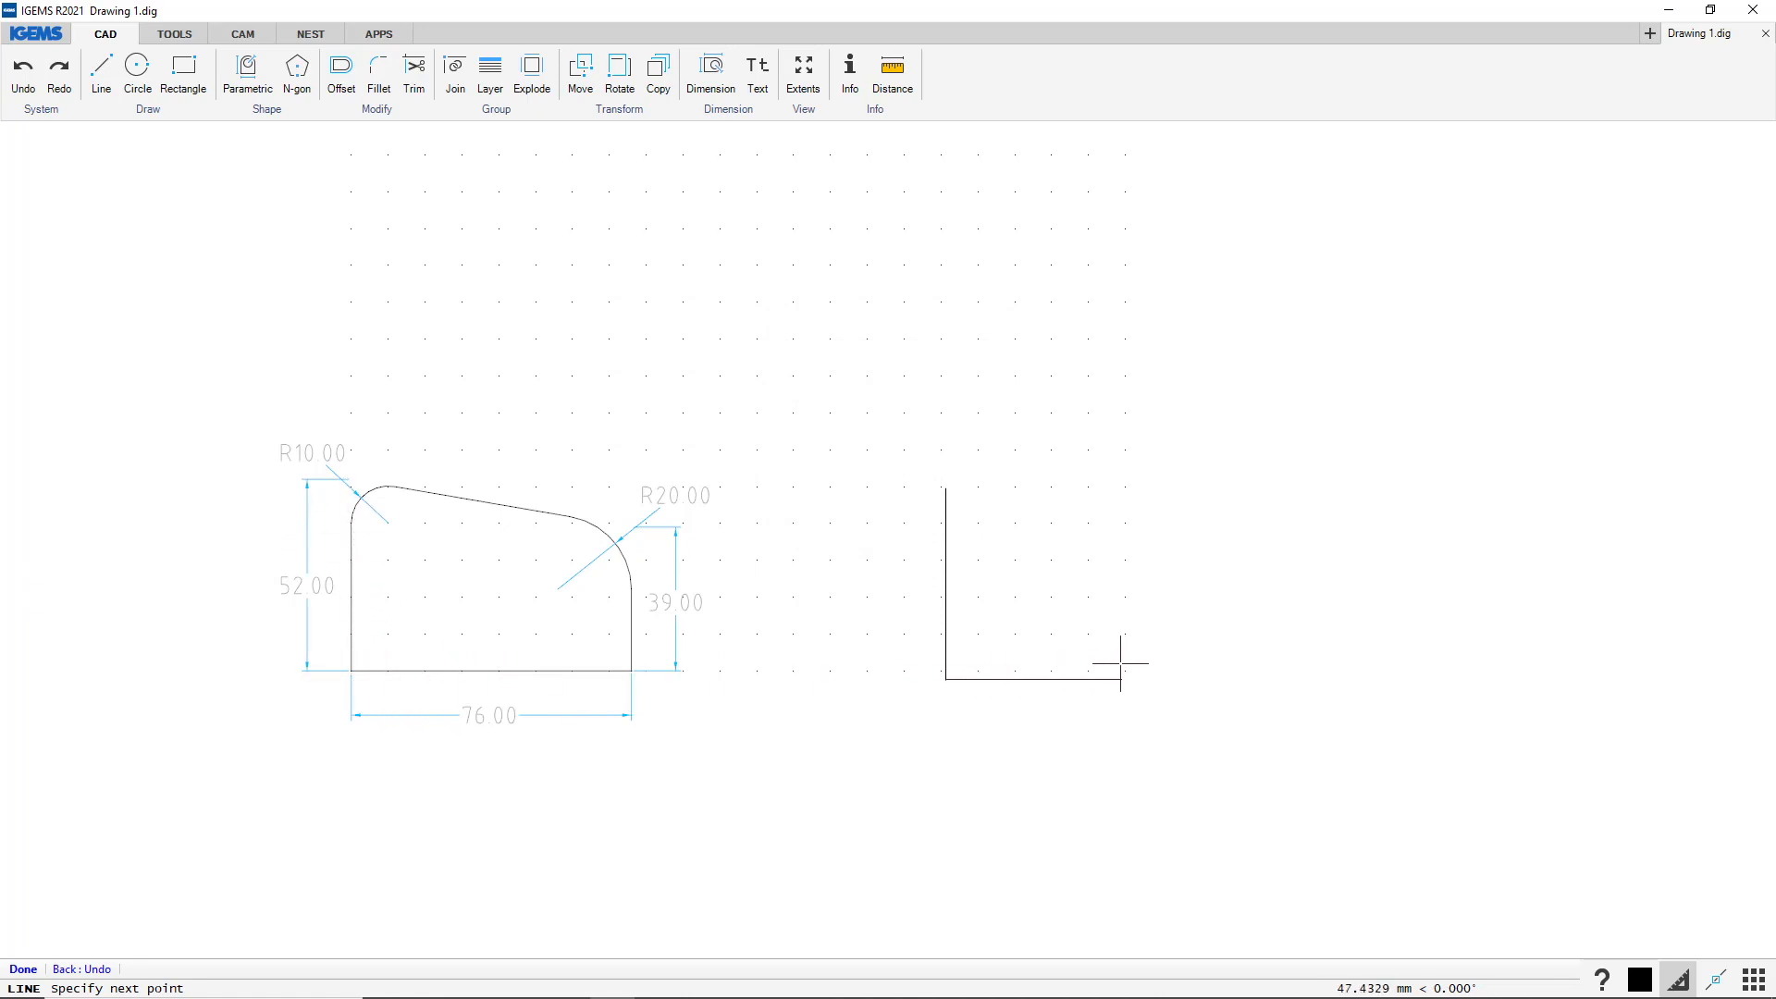
{"action": "type", "text": "76"}
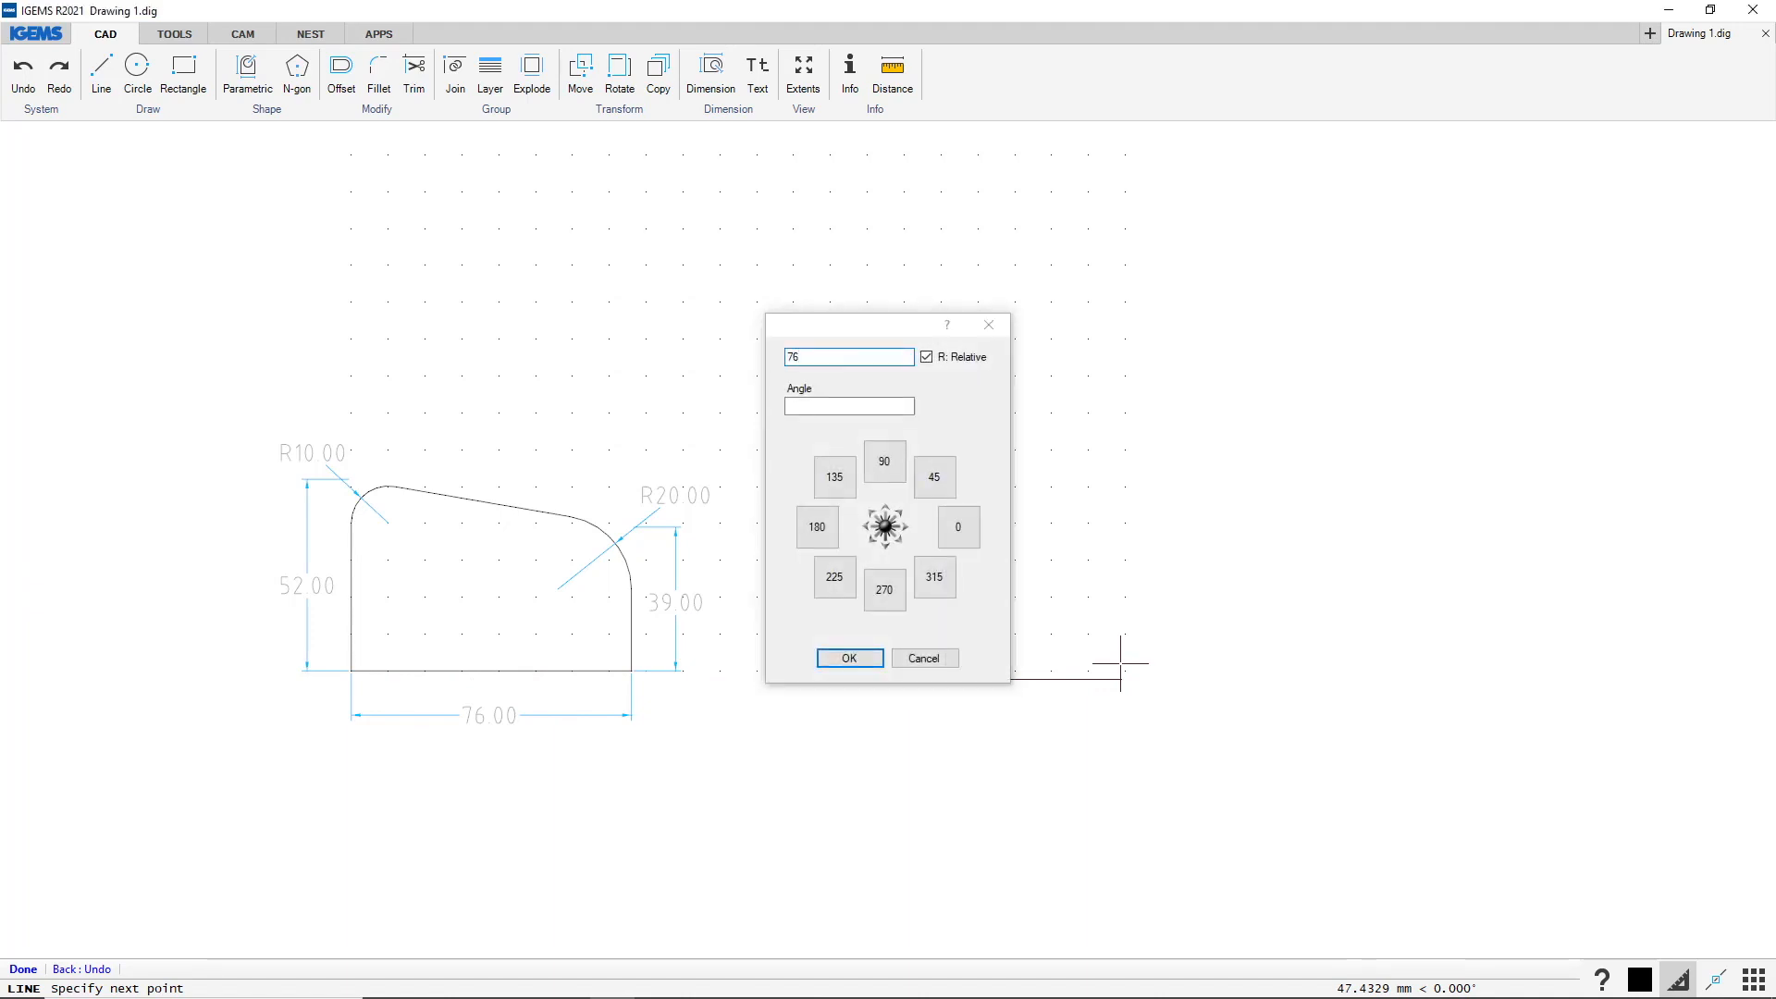
{"action": "key", "text": "Return"}
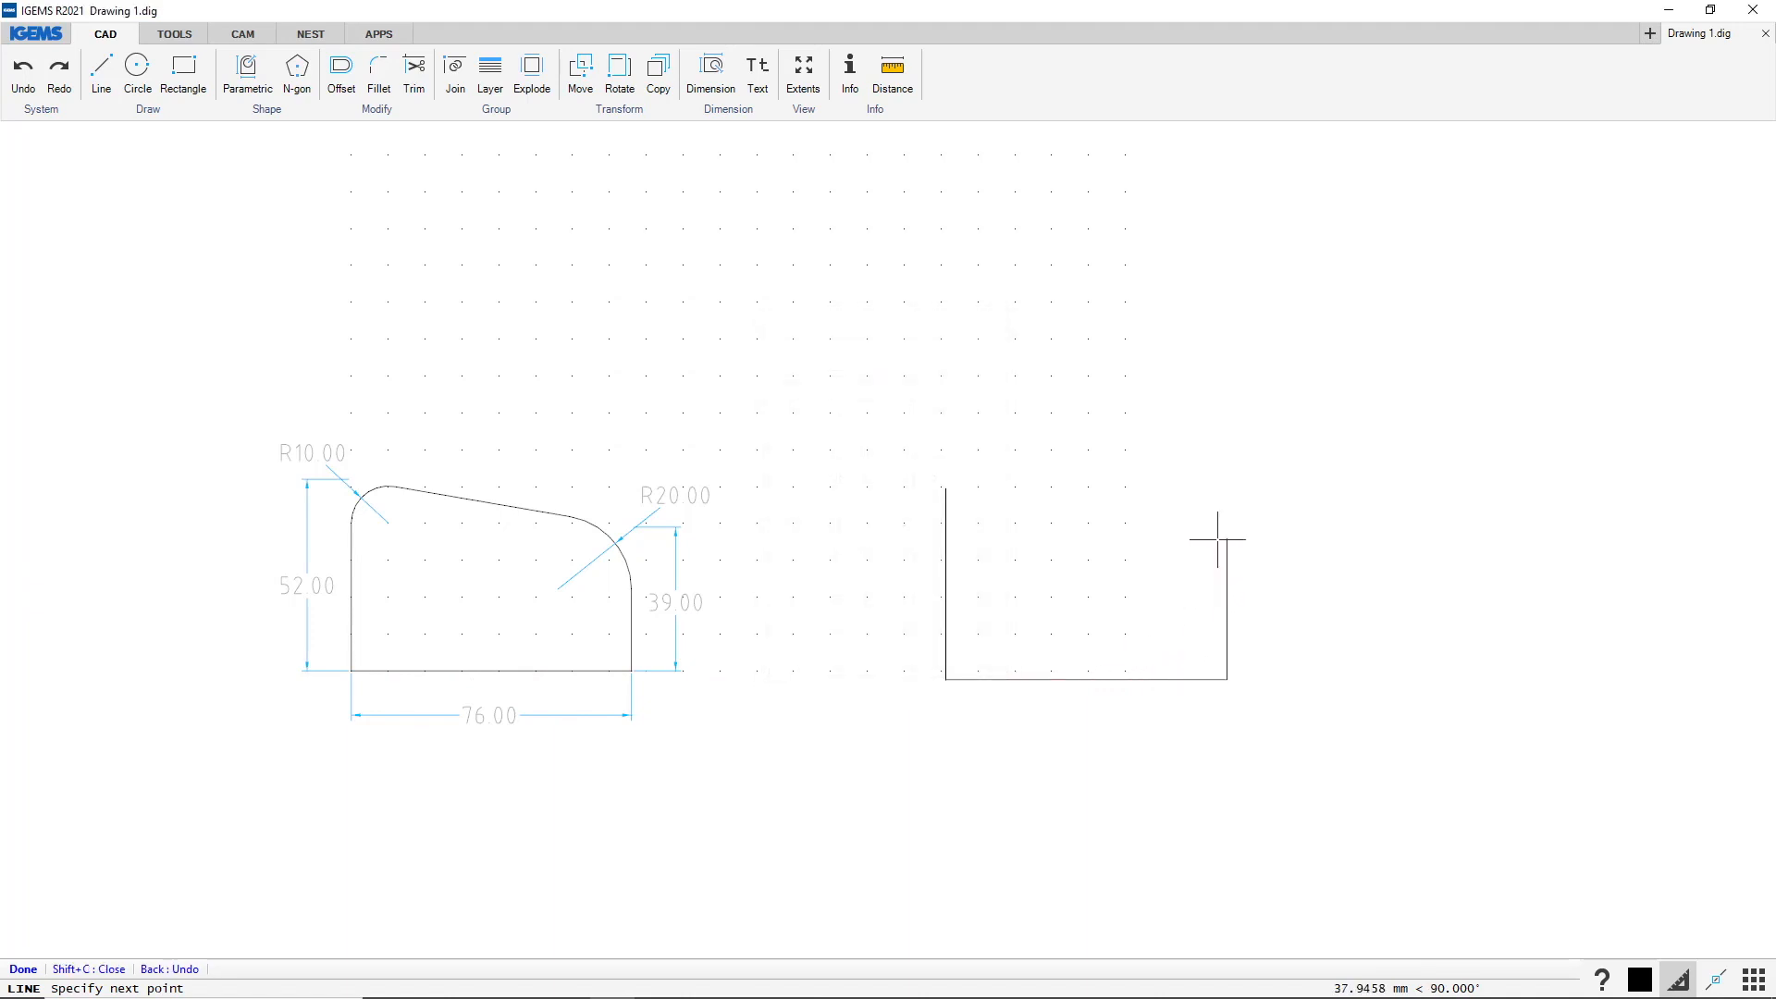
{"action": "type", "text": "39"}
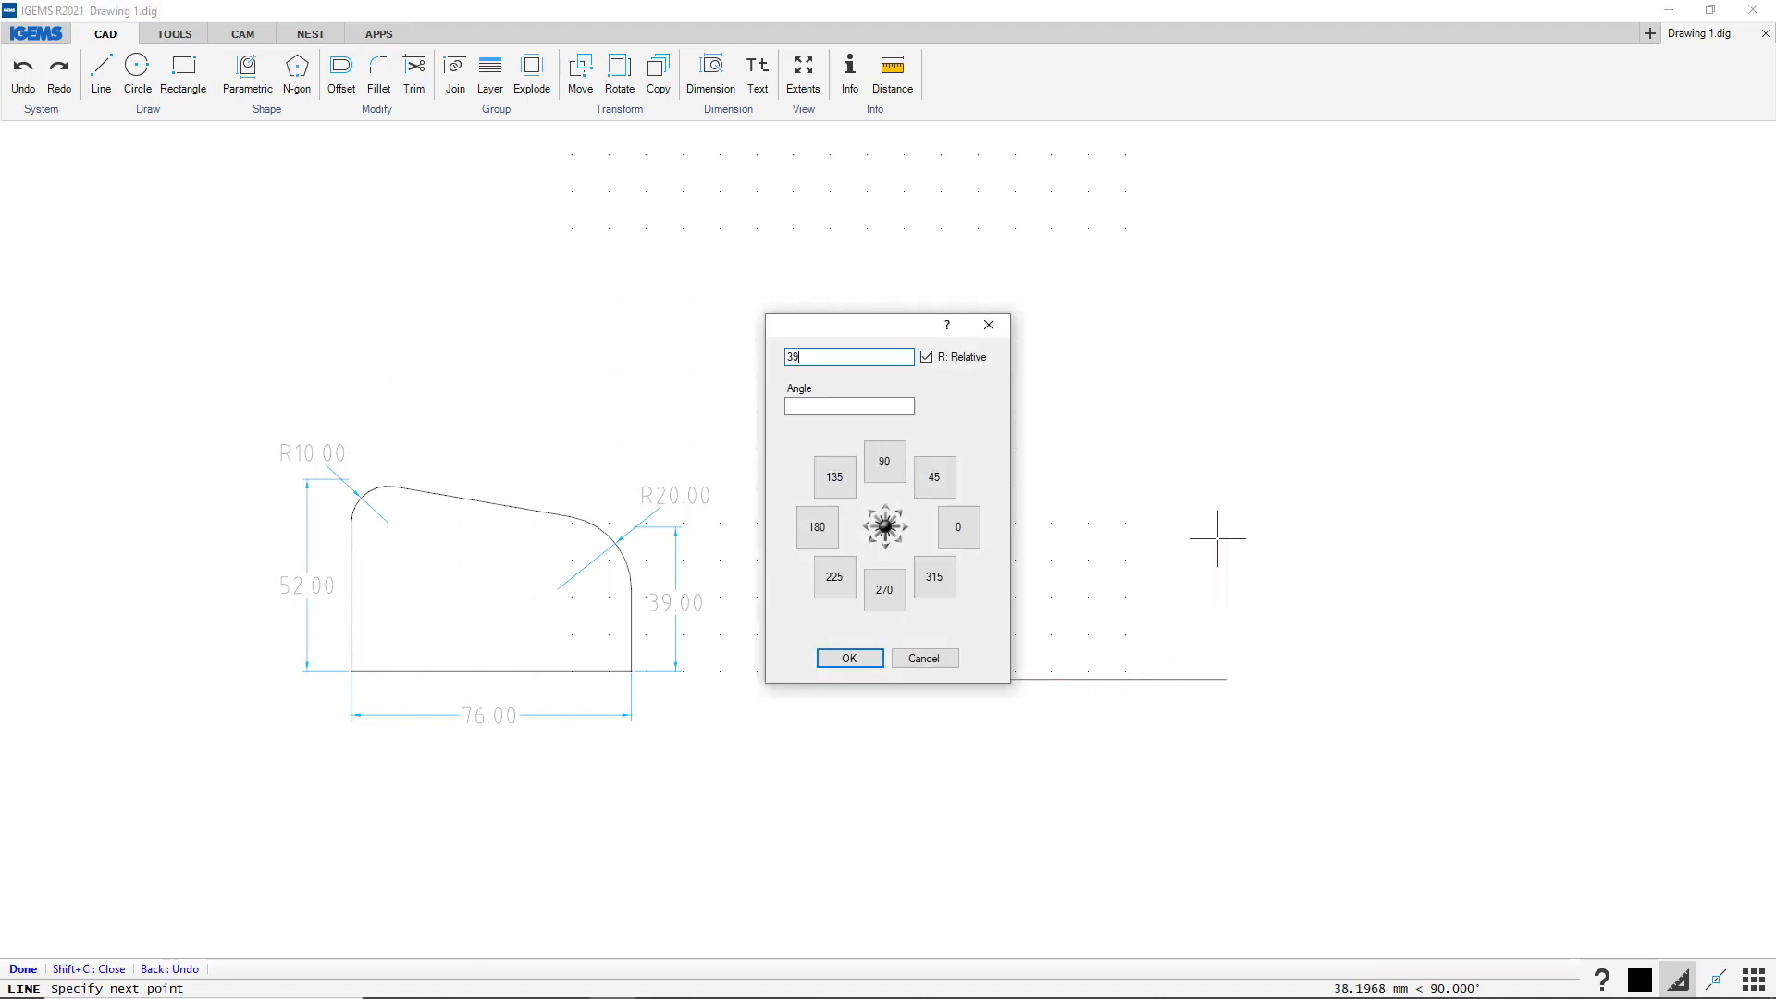
{"action": "key", "text": "Return"}
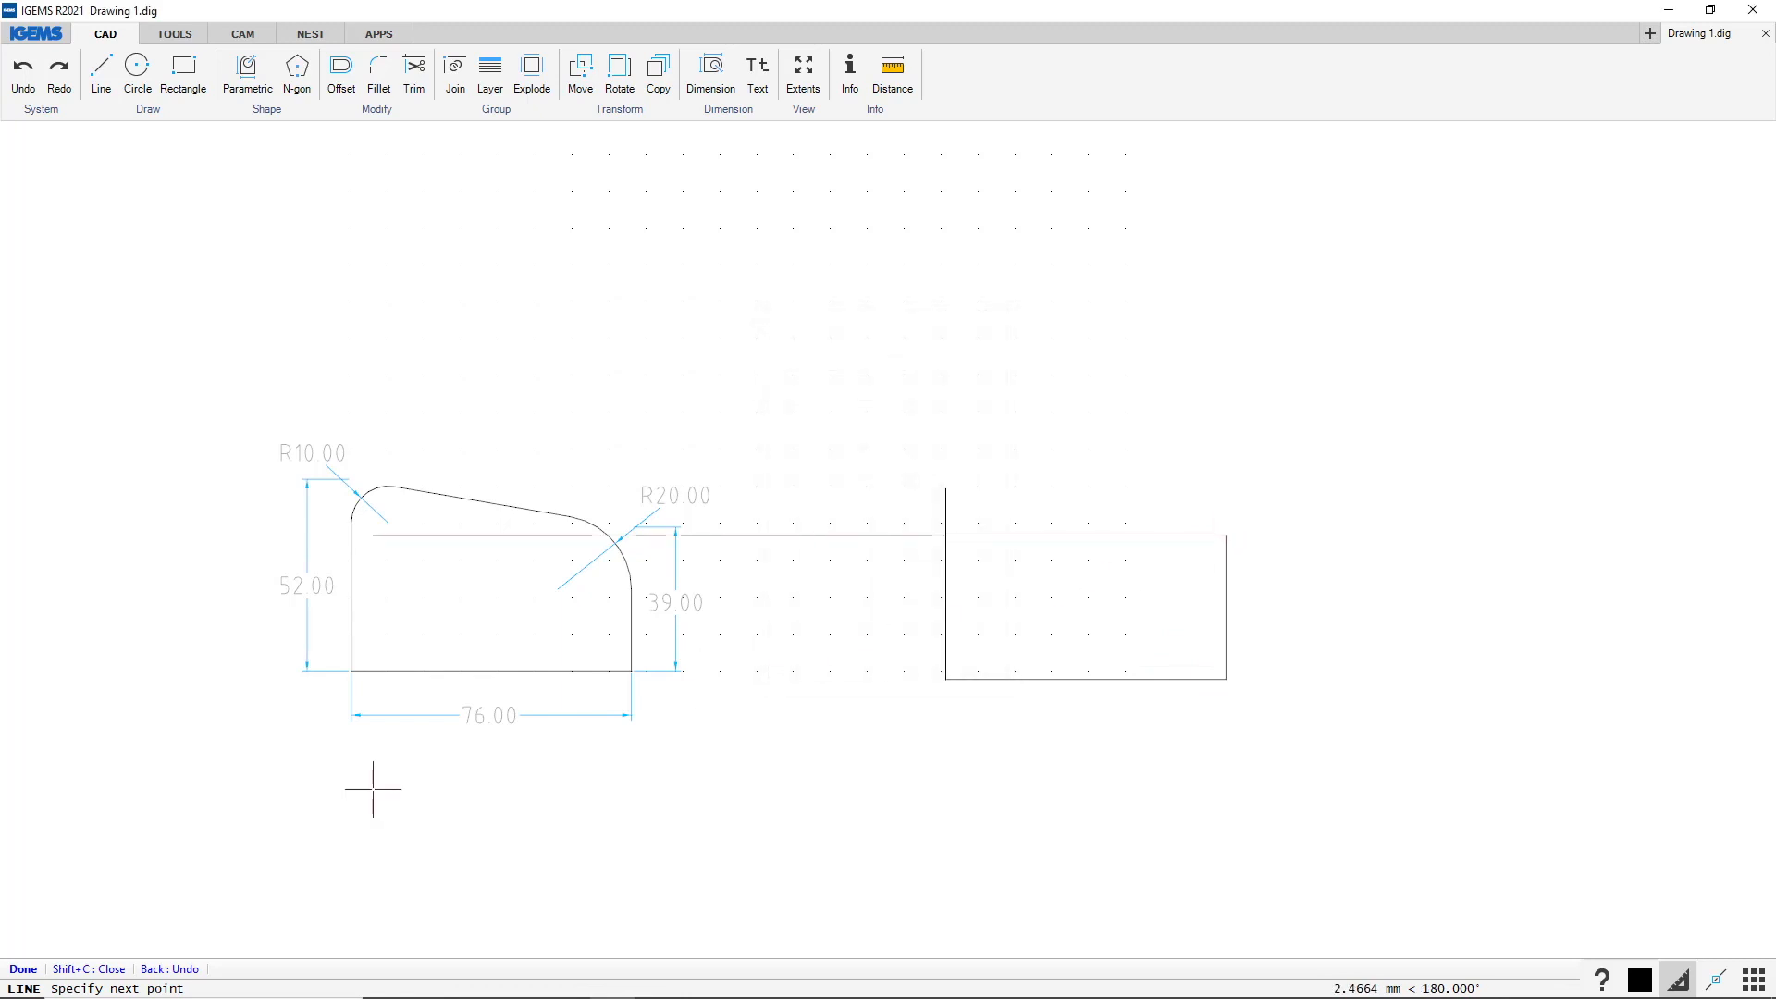
{"action": "left_click", "coordinate": [93, 969]}
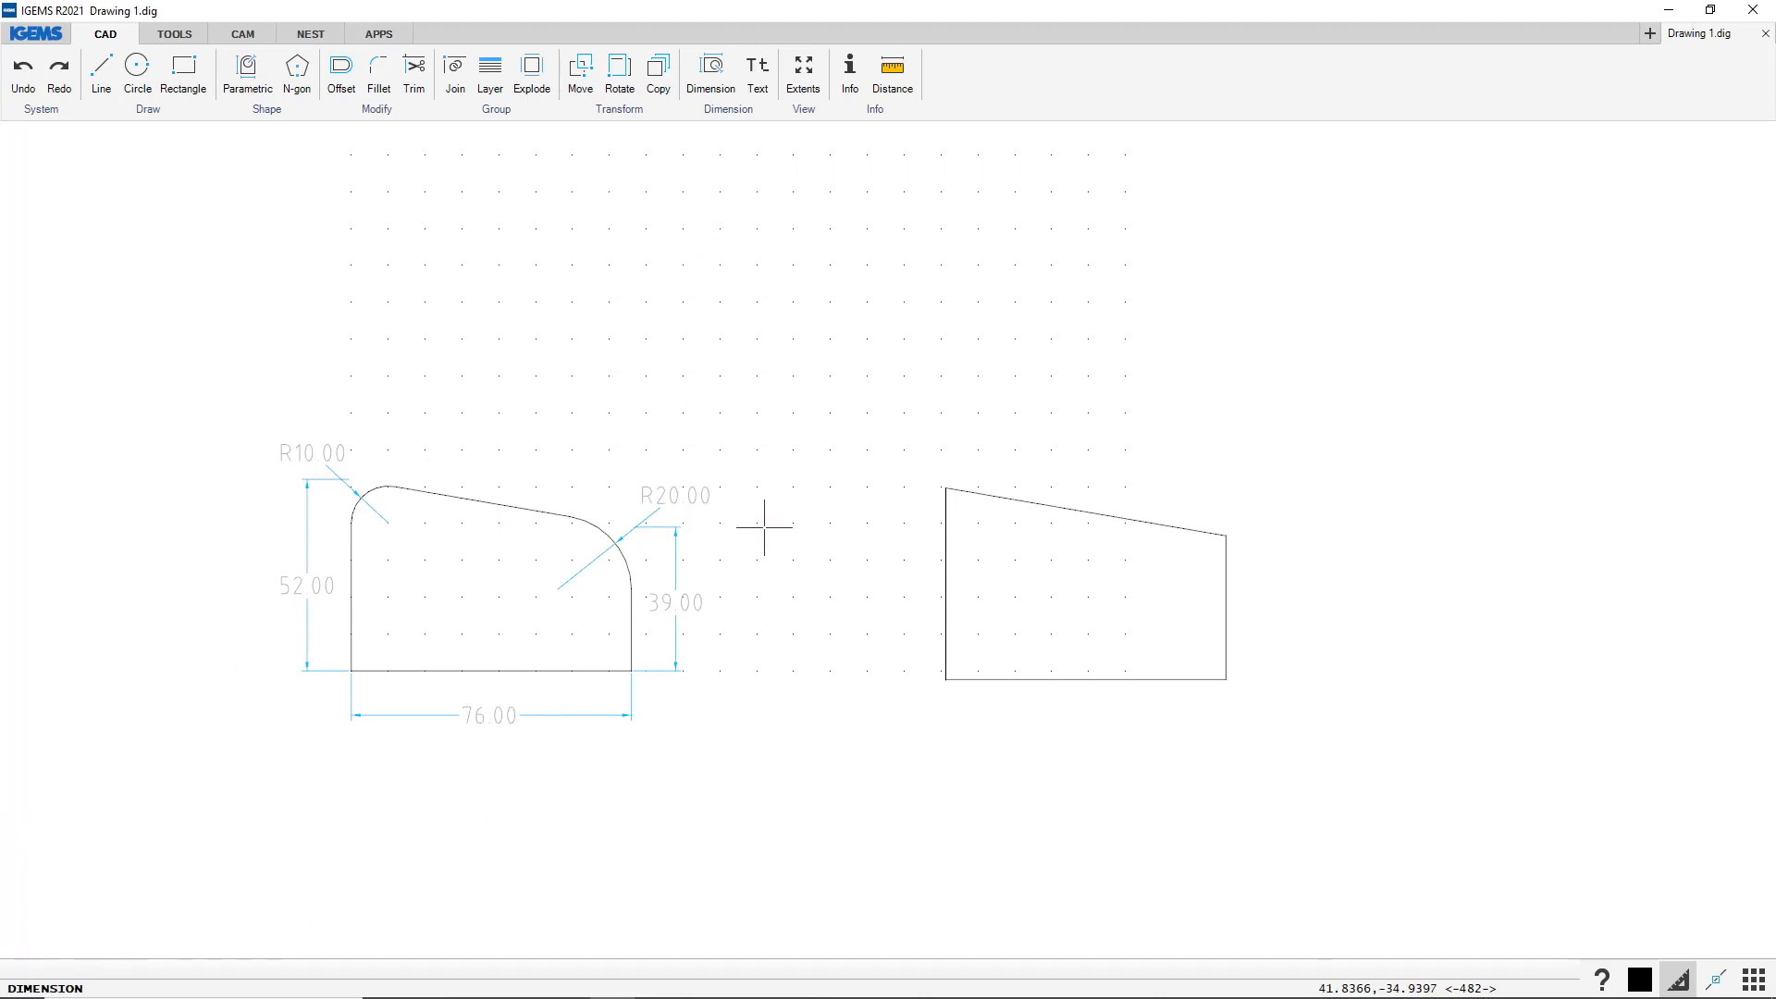
Dimension the left, right and bottom edges of the new outline
{"action": "left_click", "coordinate": [946, 582]}
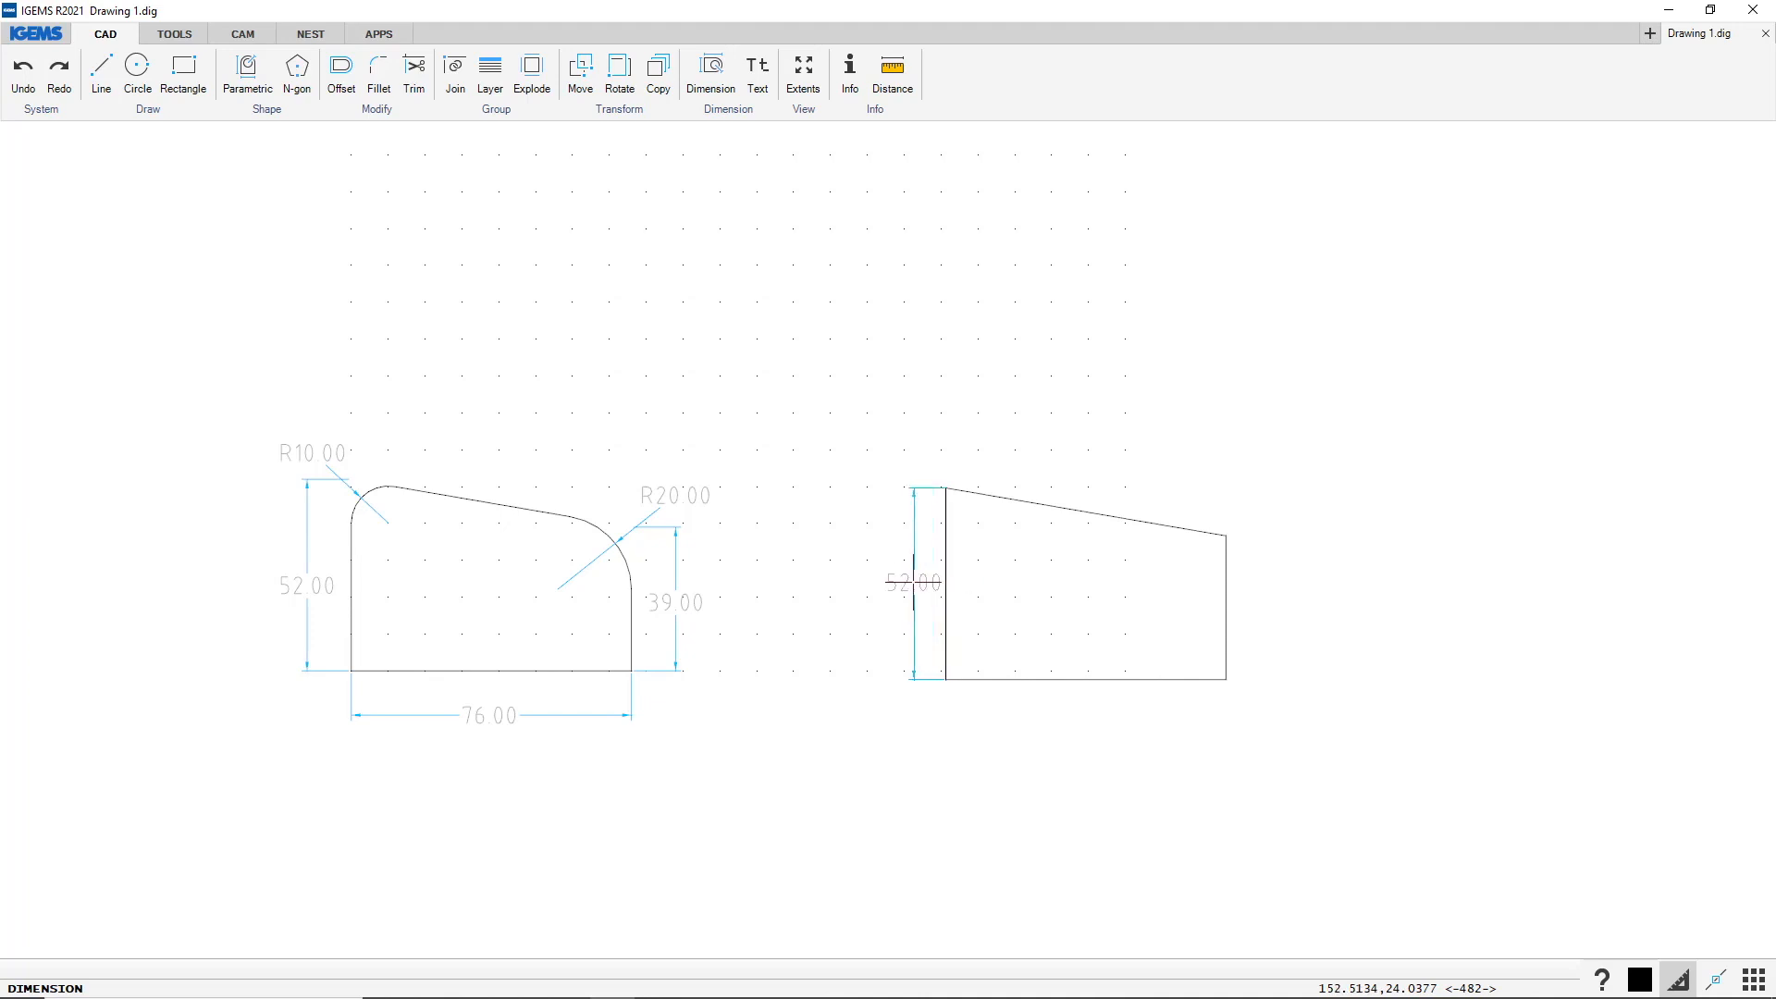
{"action": "left_click", "coordinate": [902, 584]}
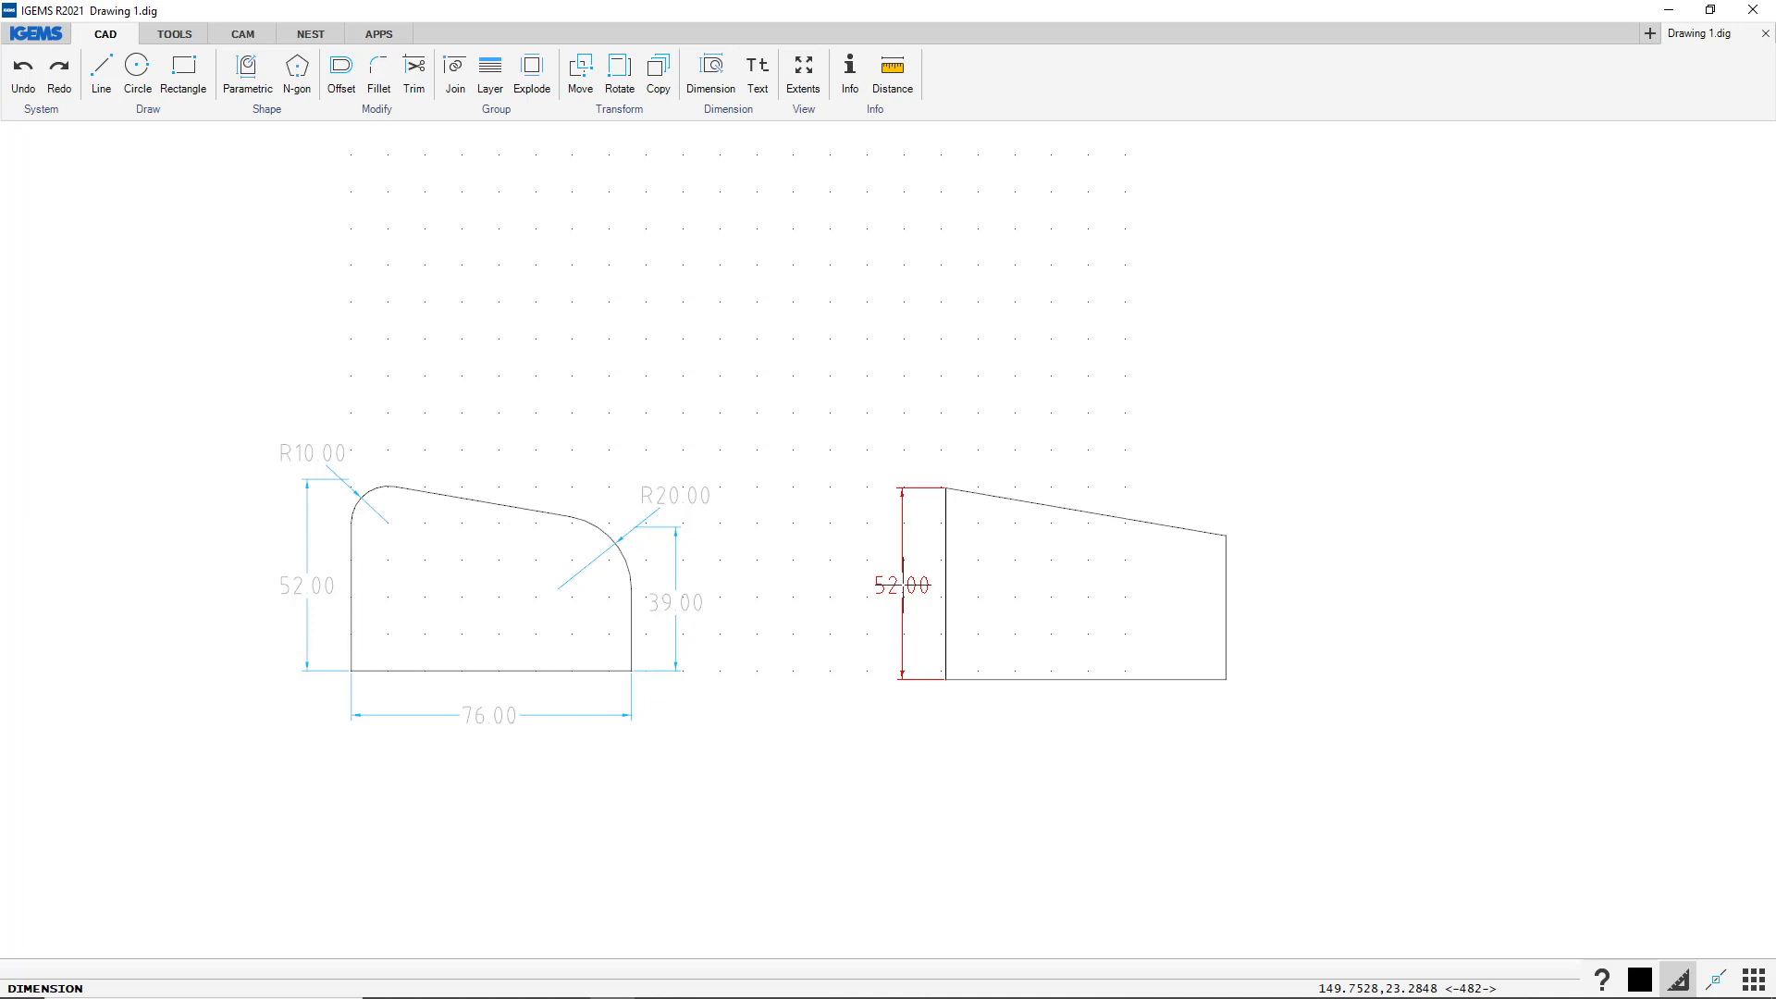
{"action": "left_click", "coordinate": [903, 584]}
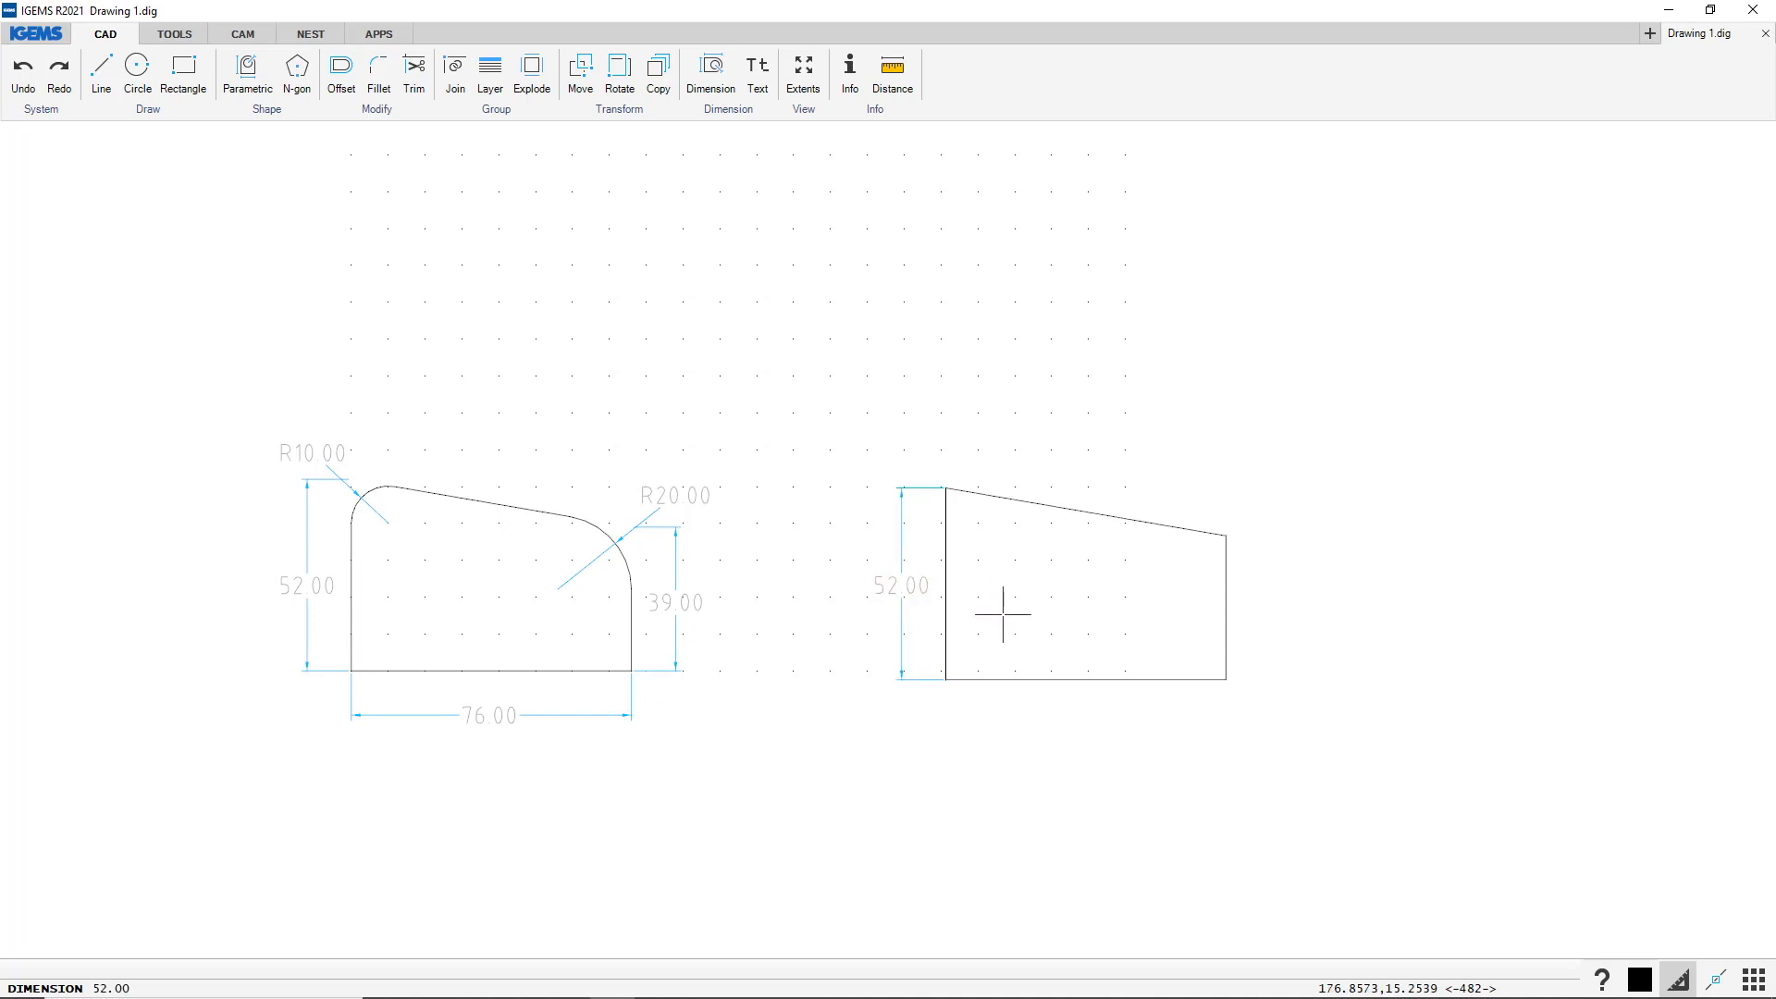
{"action": "left_click", "coordinate": [1237, 589]}
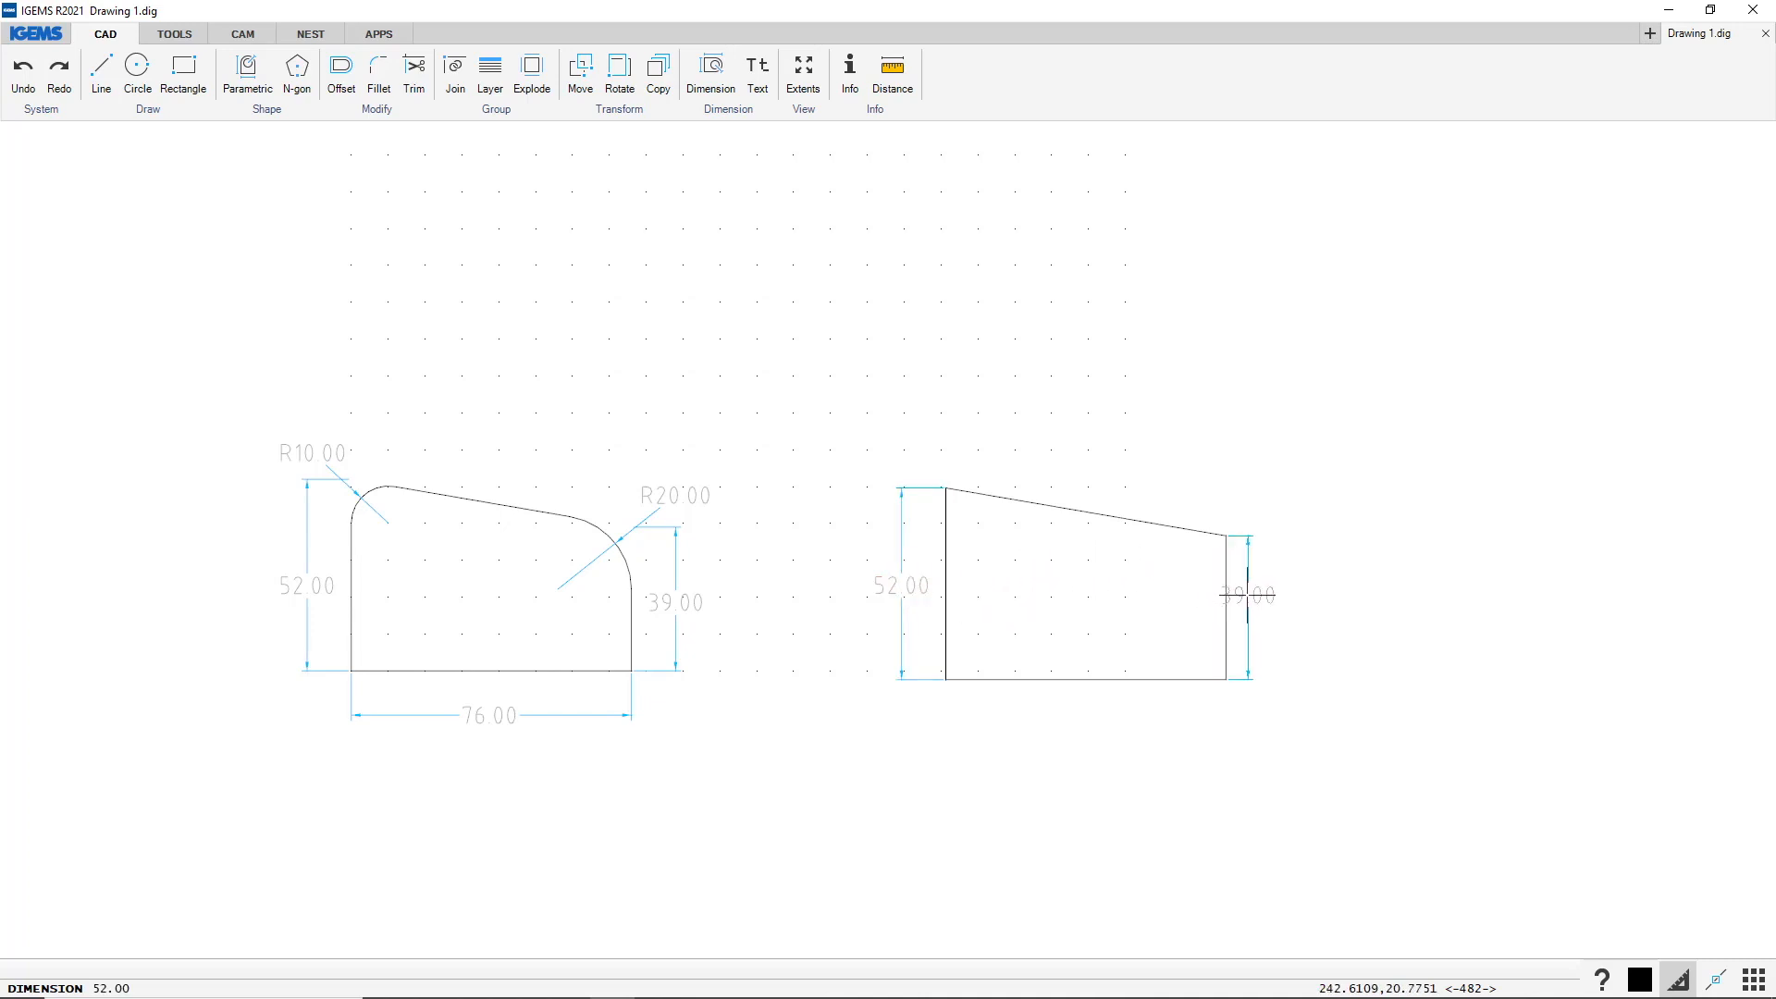
{"action": "left_click", "coordinate": [1269, 613]}
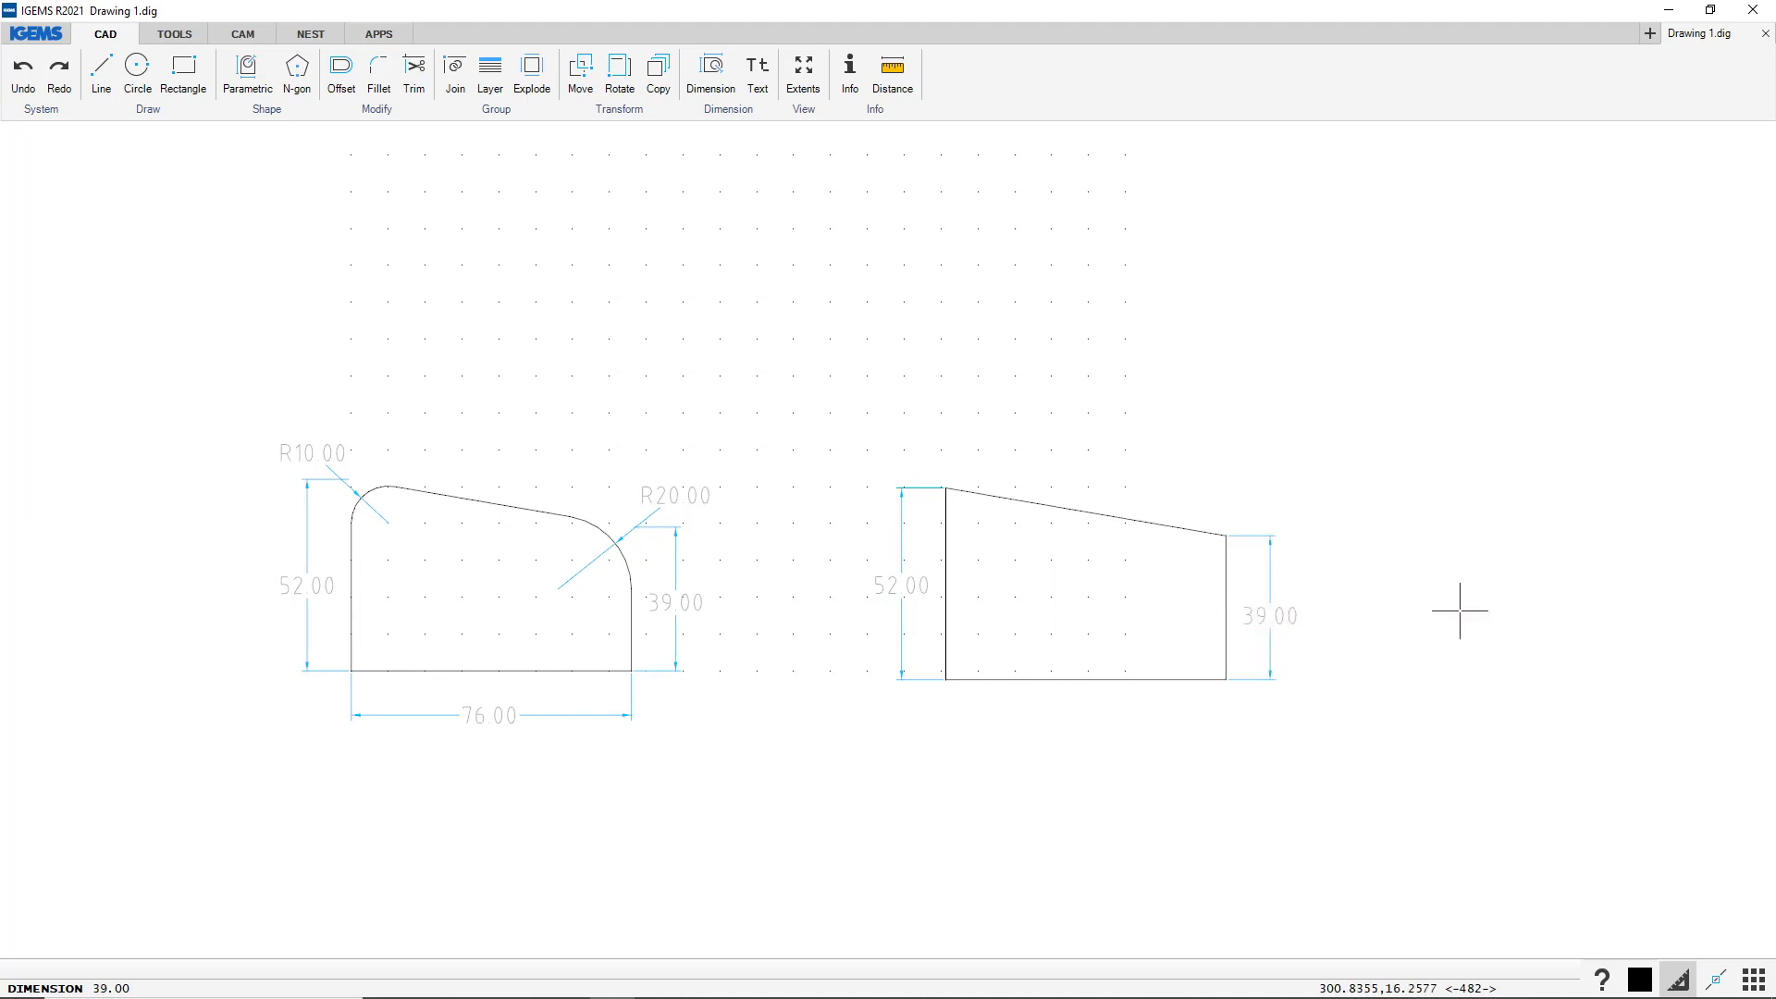
{"action": "left_click", "coordinate": [1126, 681]}
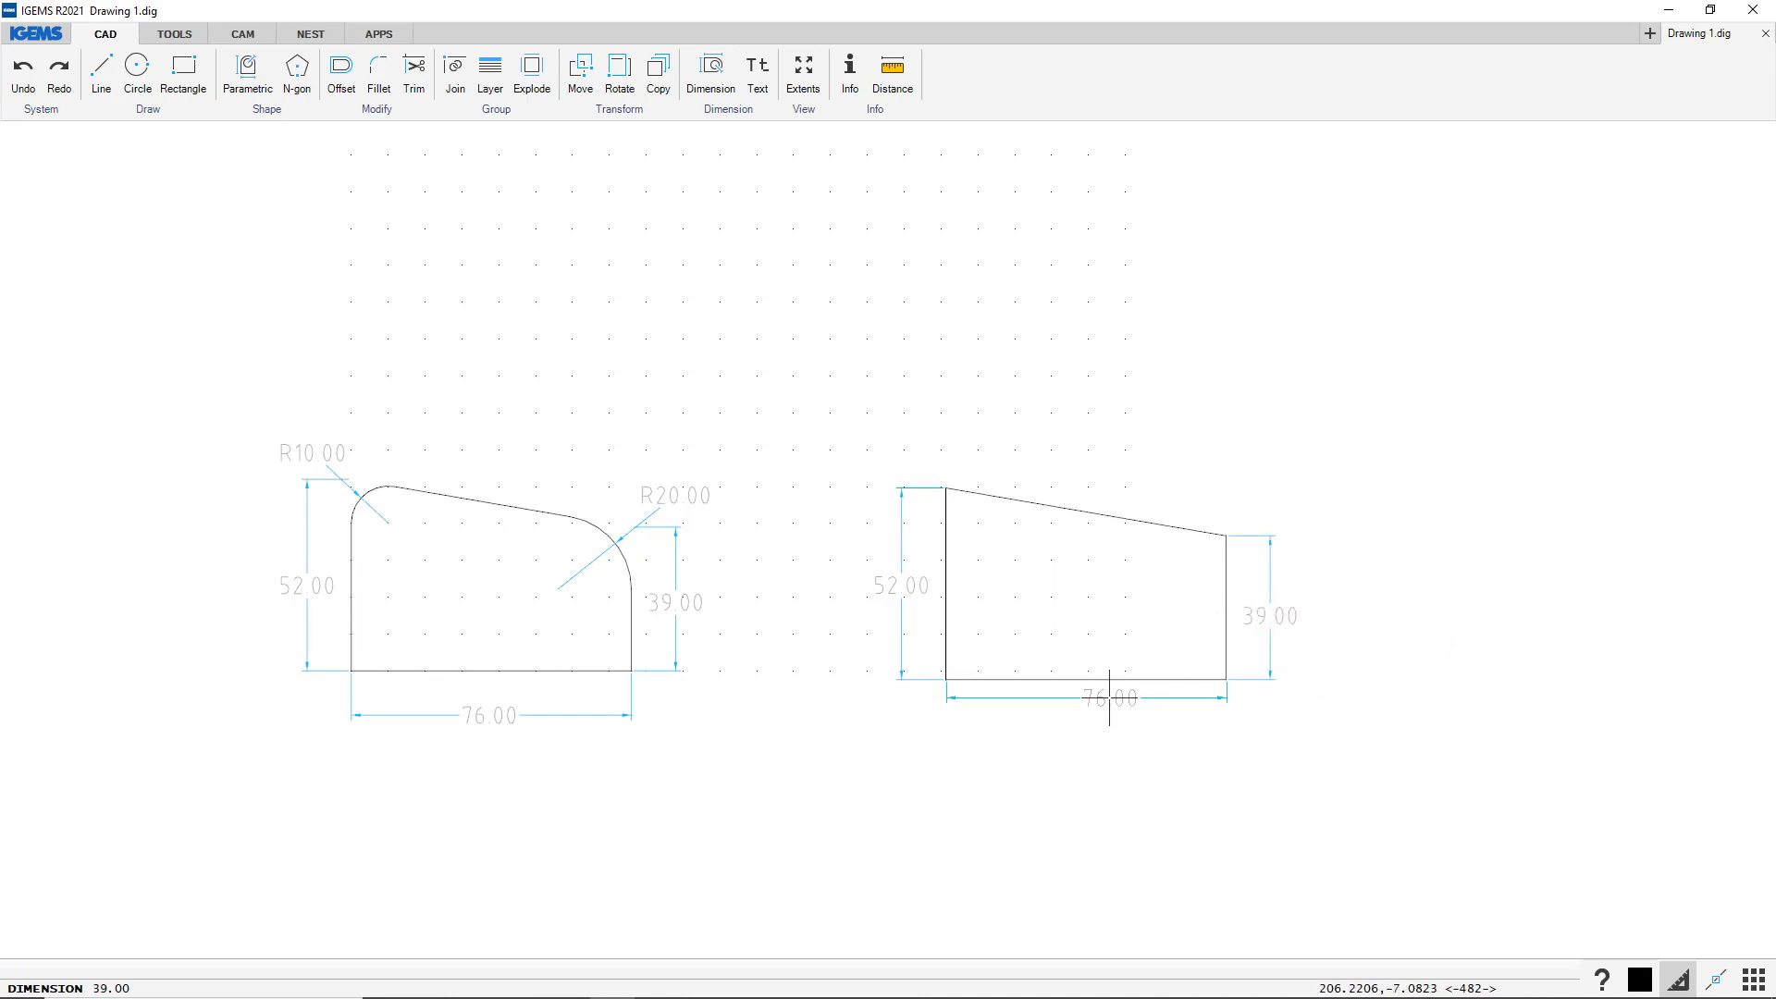
{"action": "left_click", "coordinate": [1079, 724]}
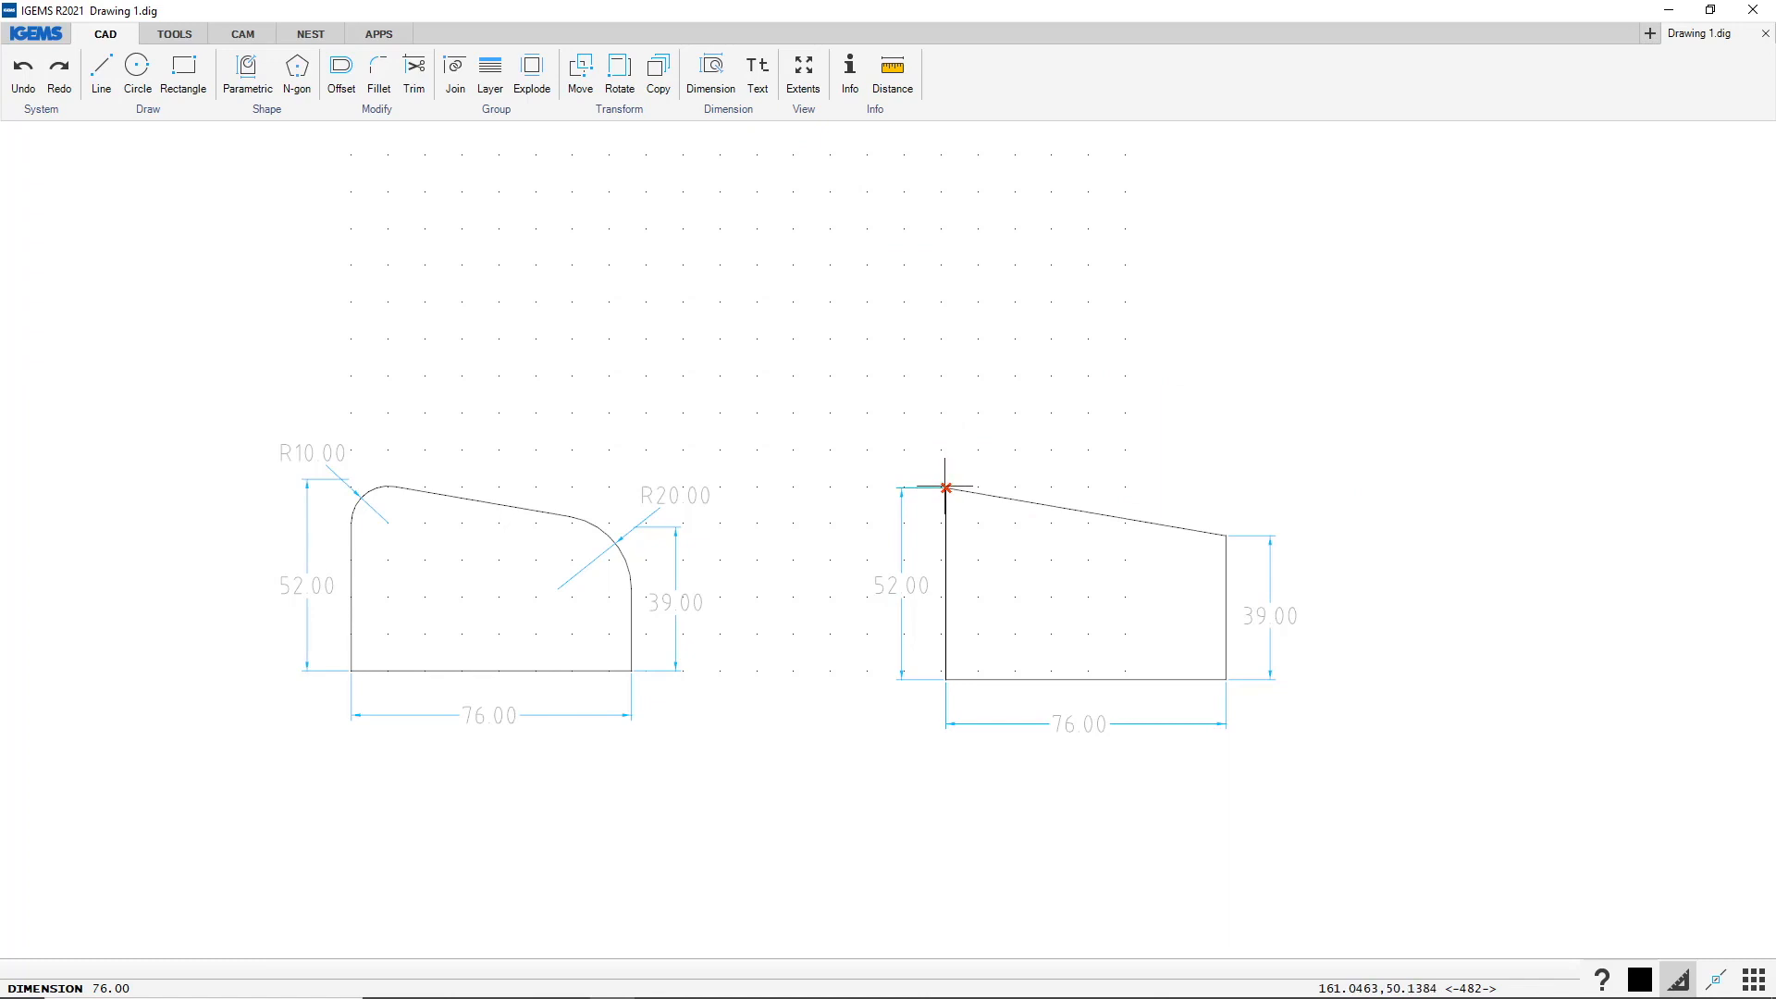
{"action": "left_click", "coordinate": [1227, 676]}
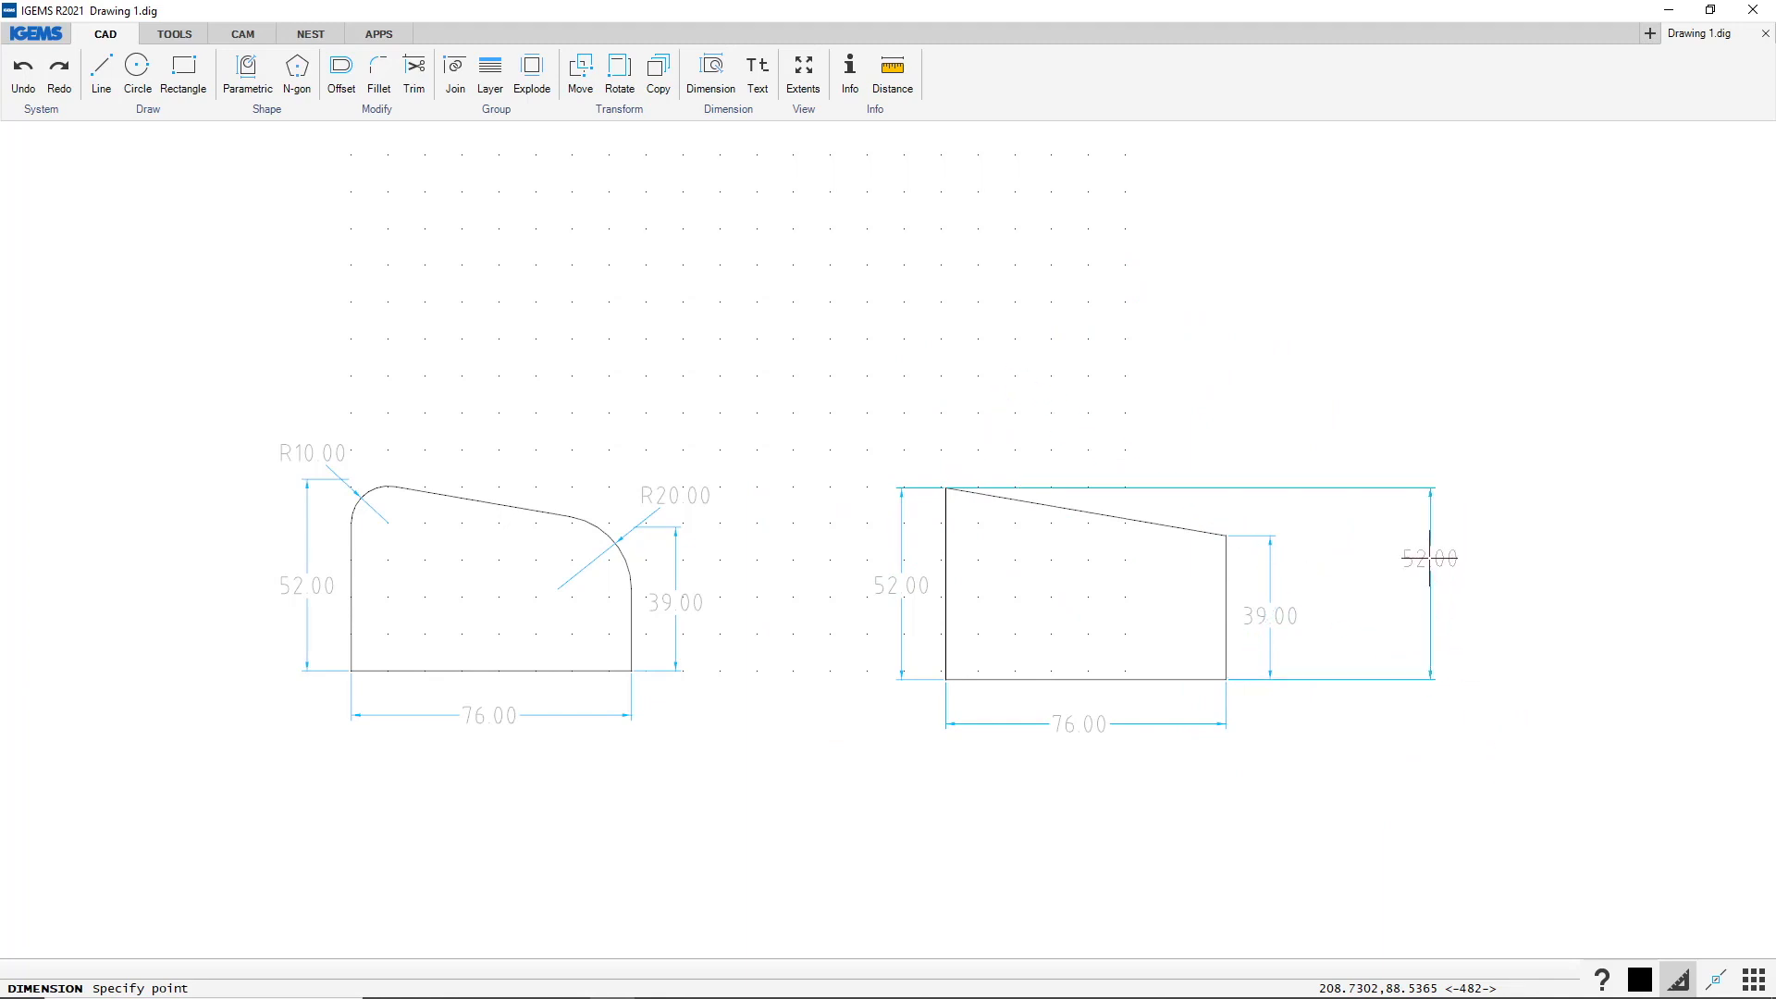
{"action": "key", "text": "Escape"}
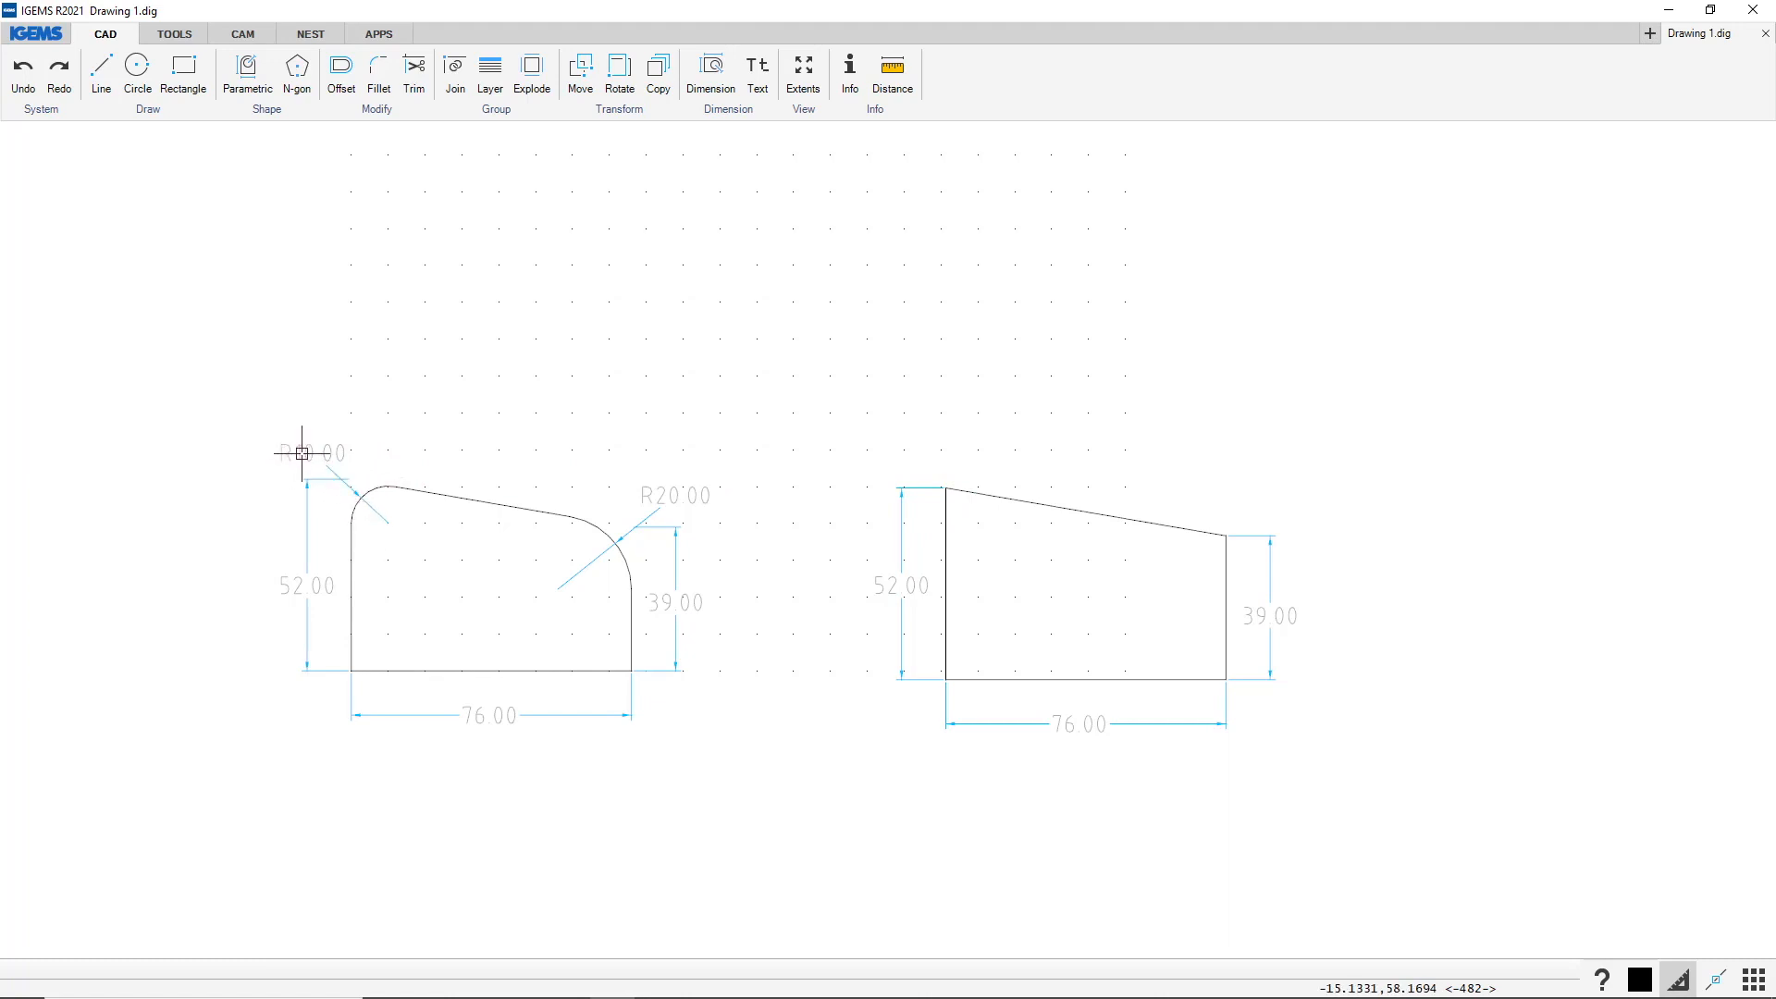
Fillet the new outline's upper-left corner with a 10 mm radius
{"action": "left_click", "coordinate": [382, 74]}
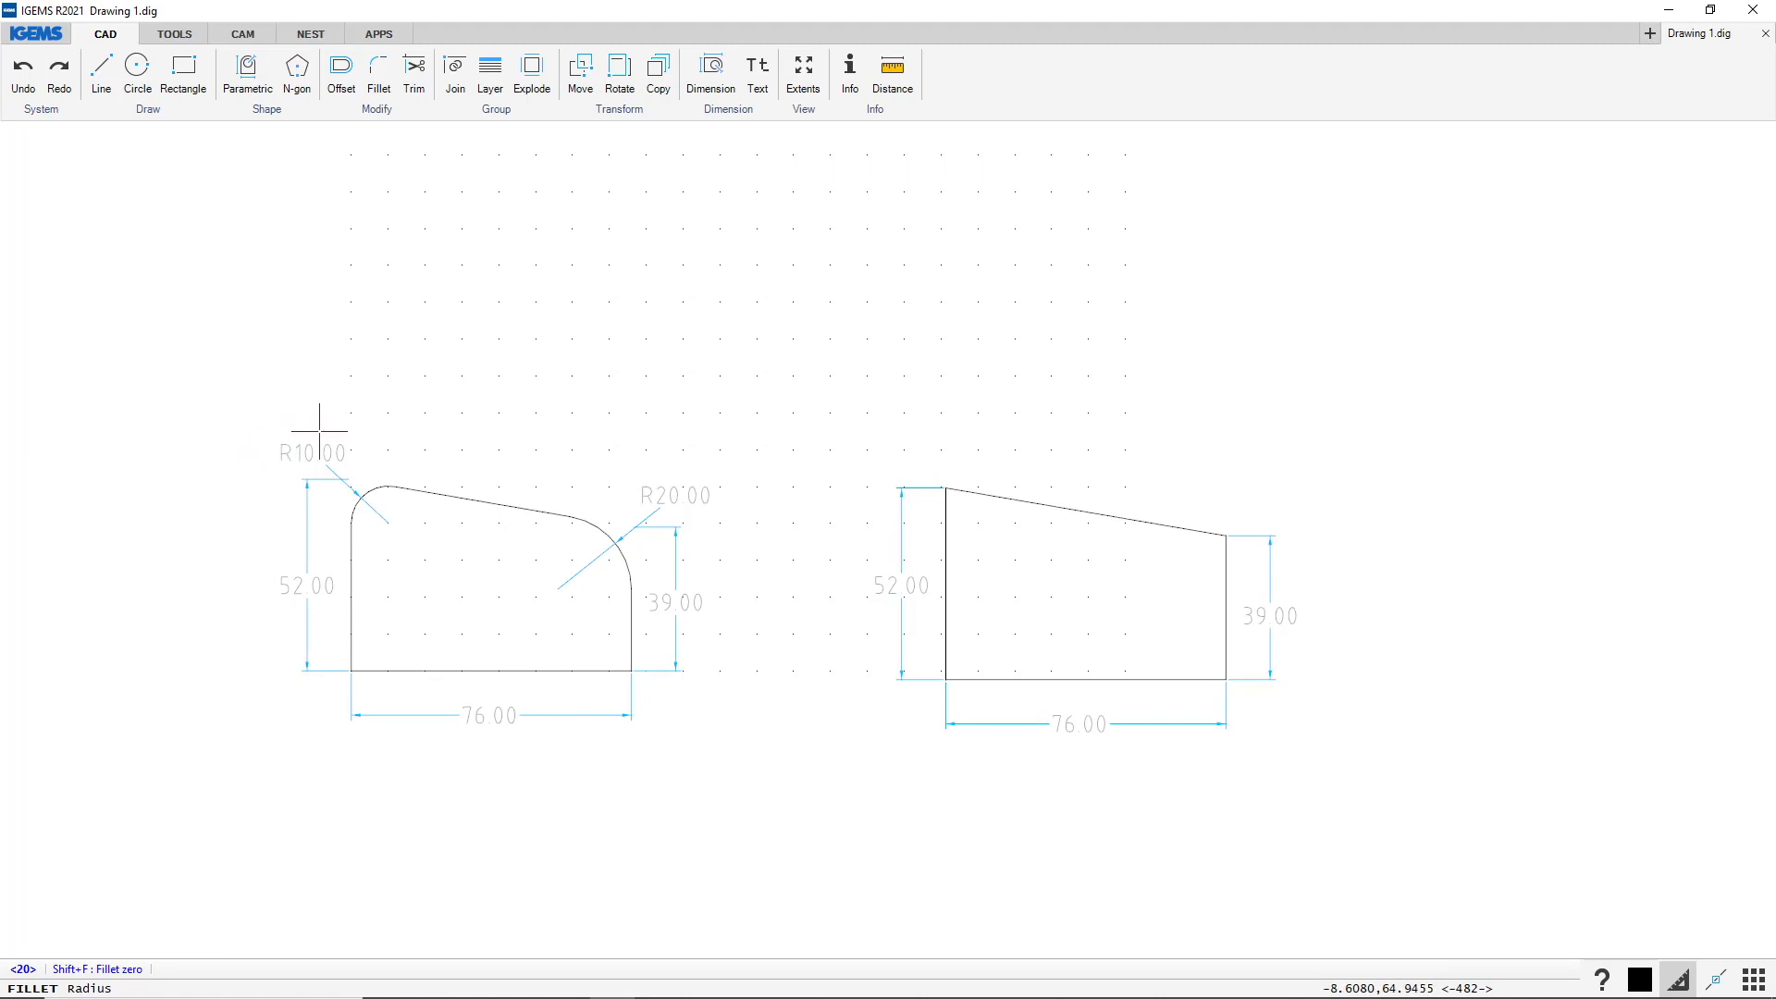
{"action": "type", "text": "10"}
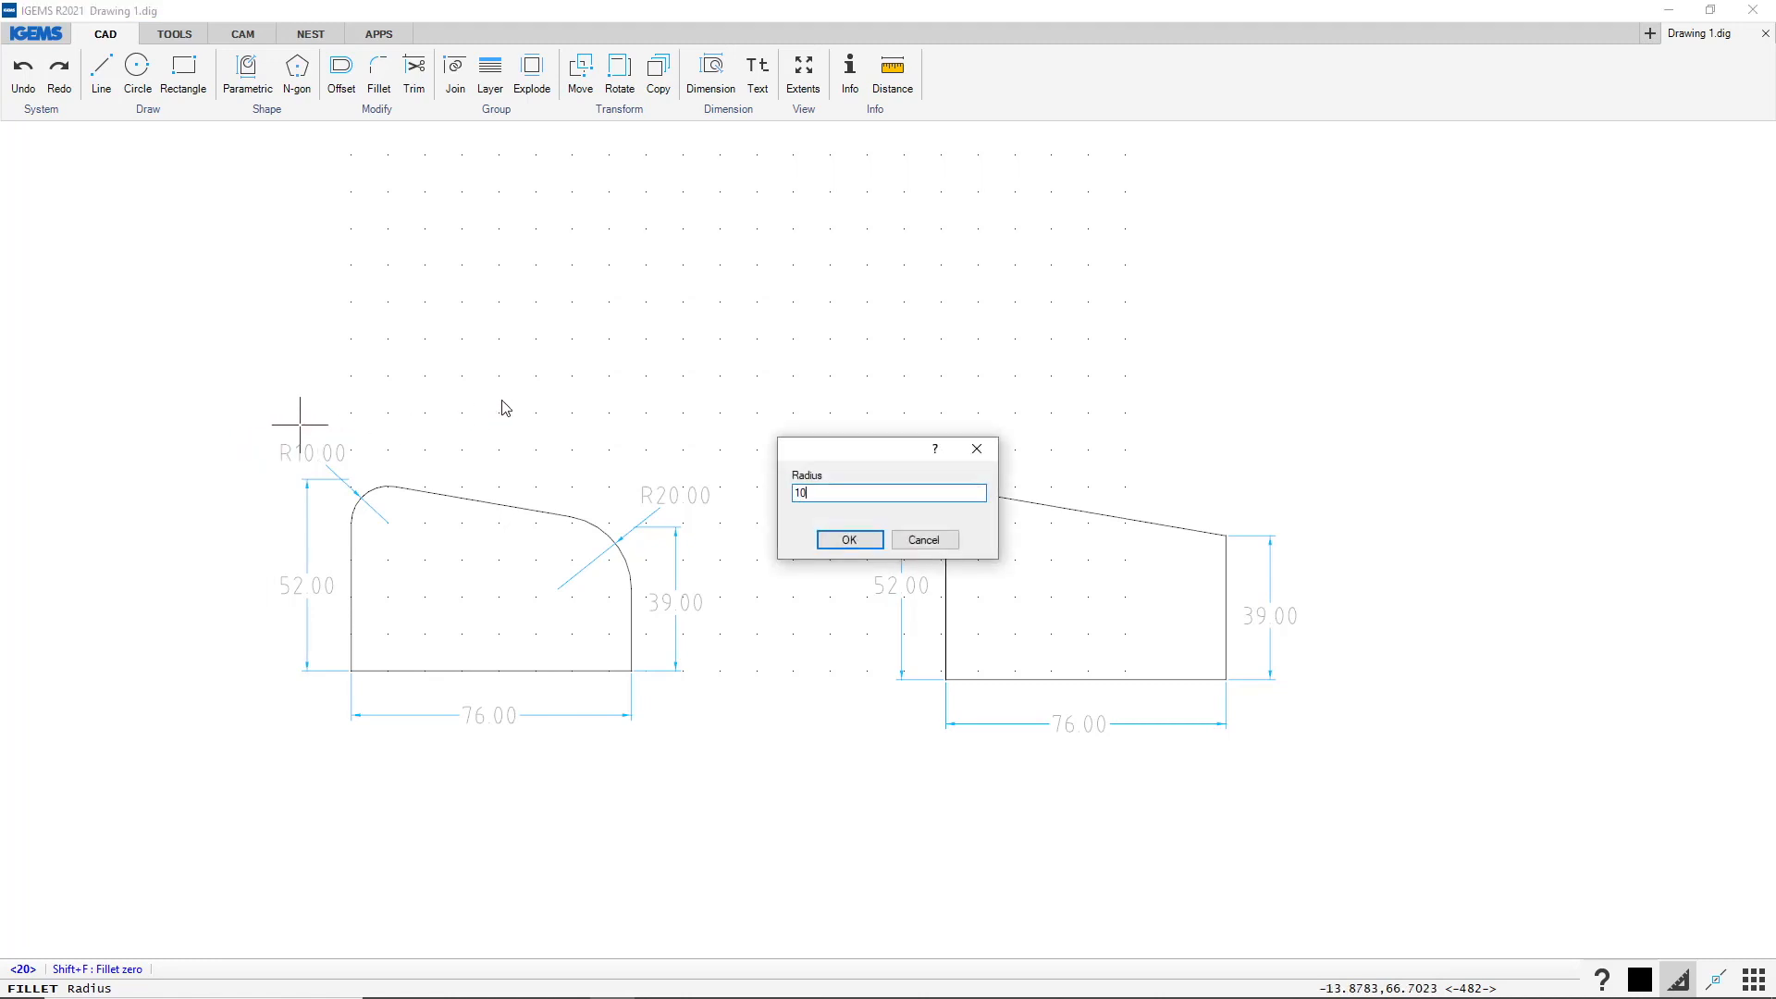
{"action": "left_click", "coordinate": [849, 541]}
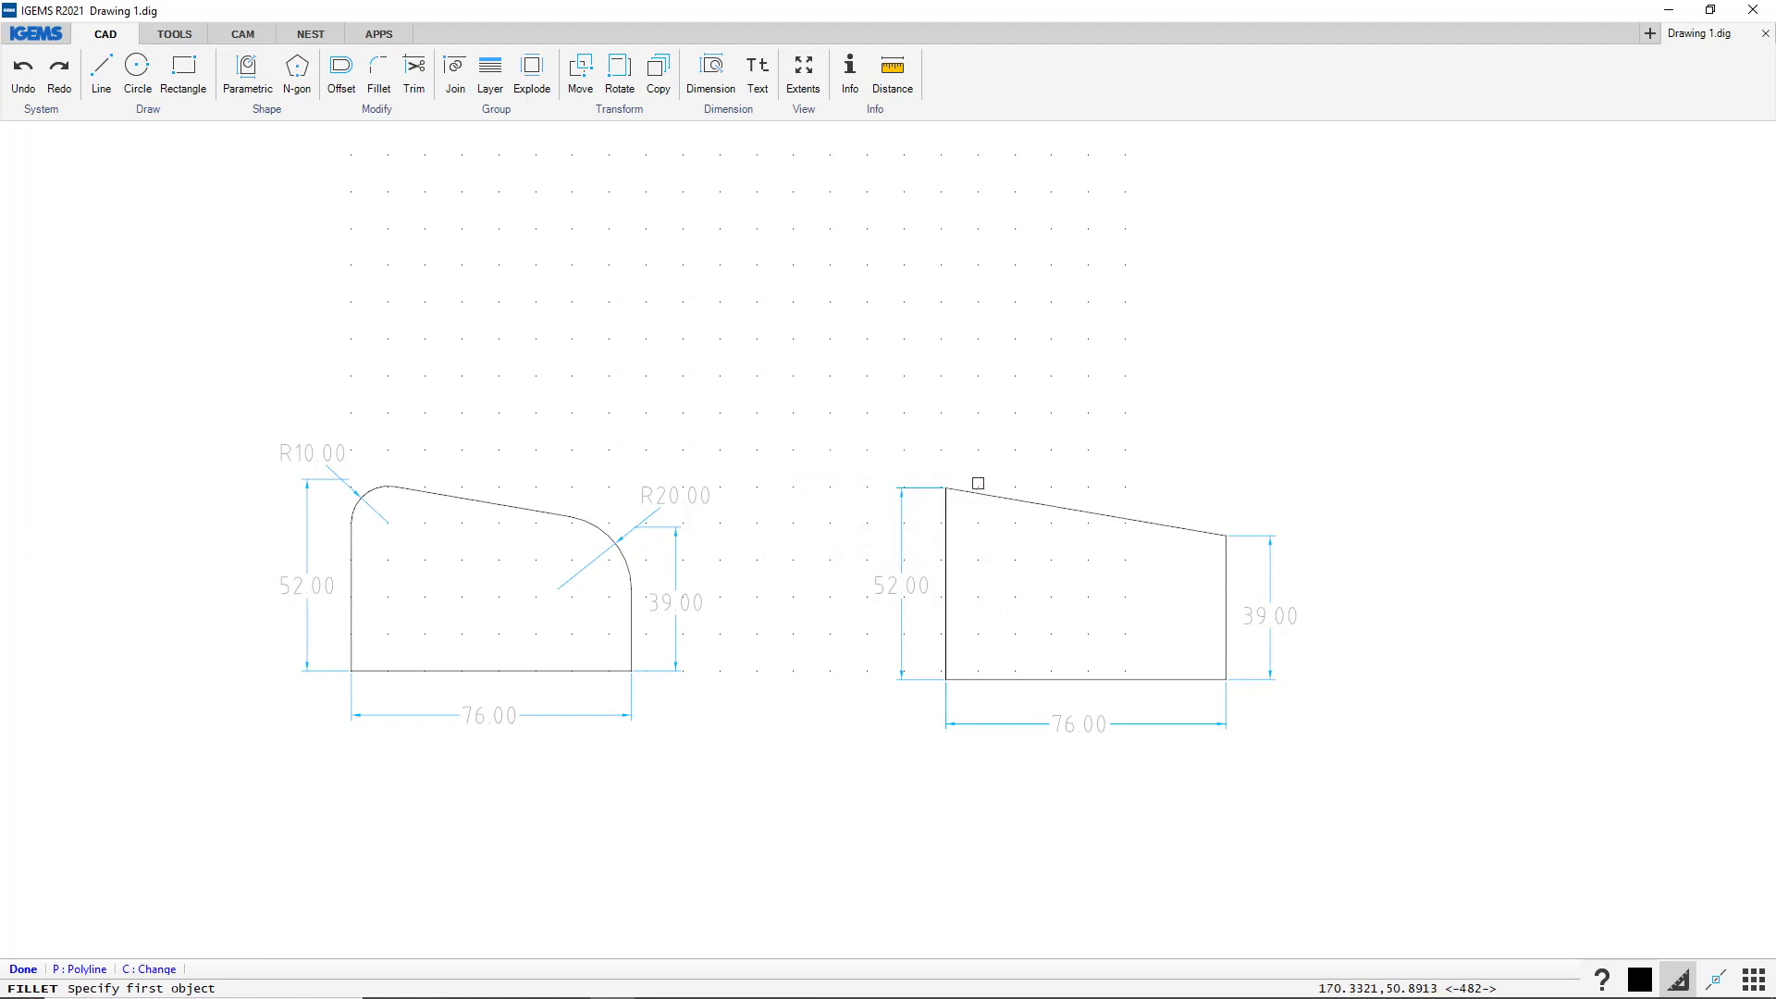
{"action": "left_click", "coordinate": [991, 496]}
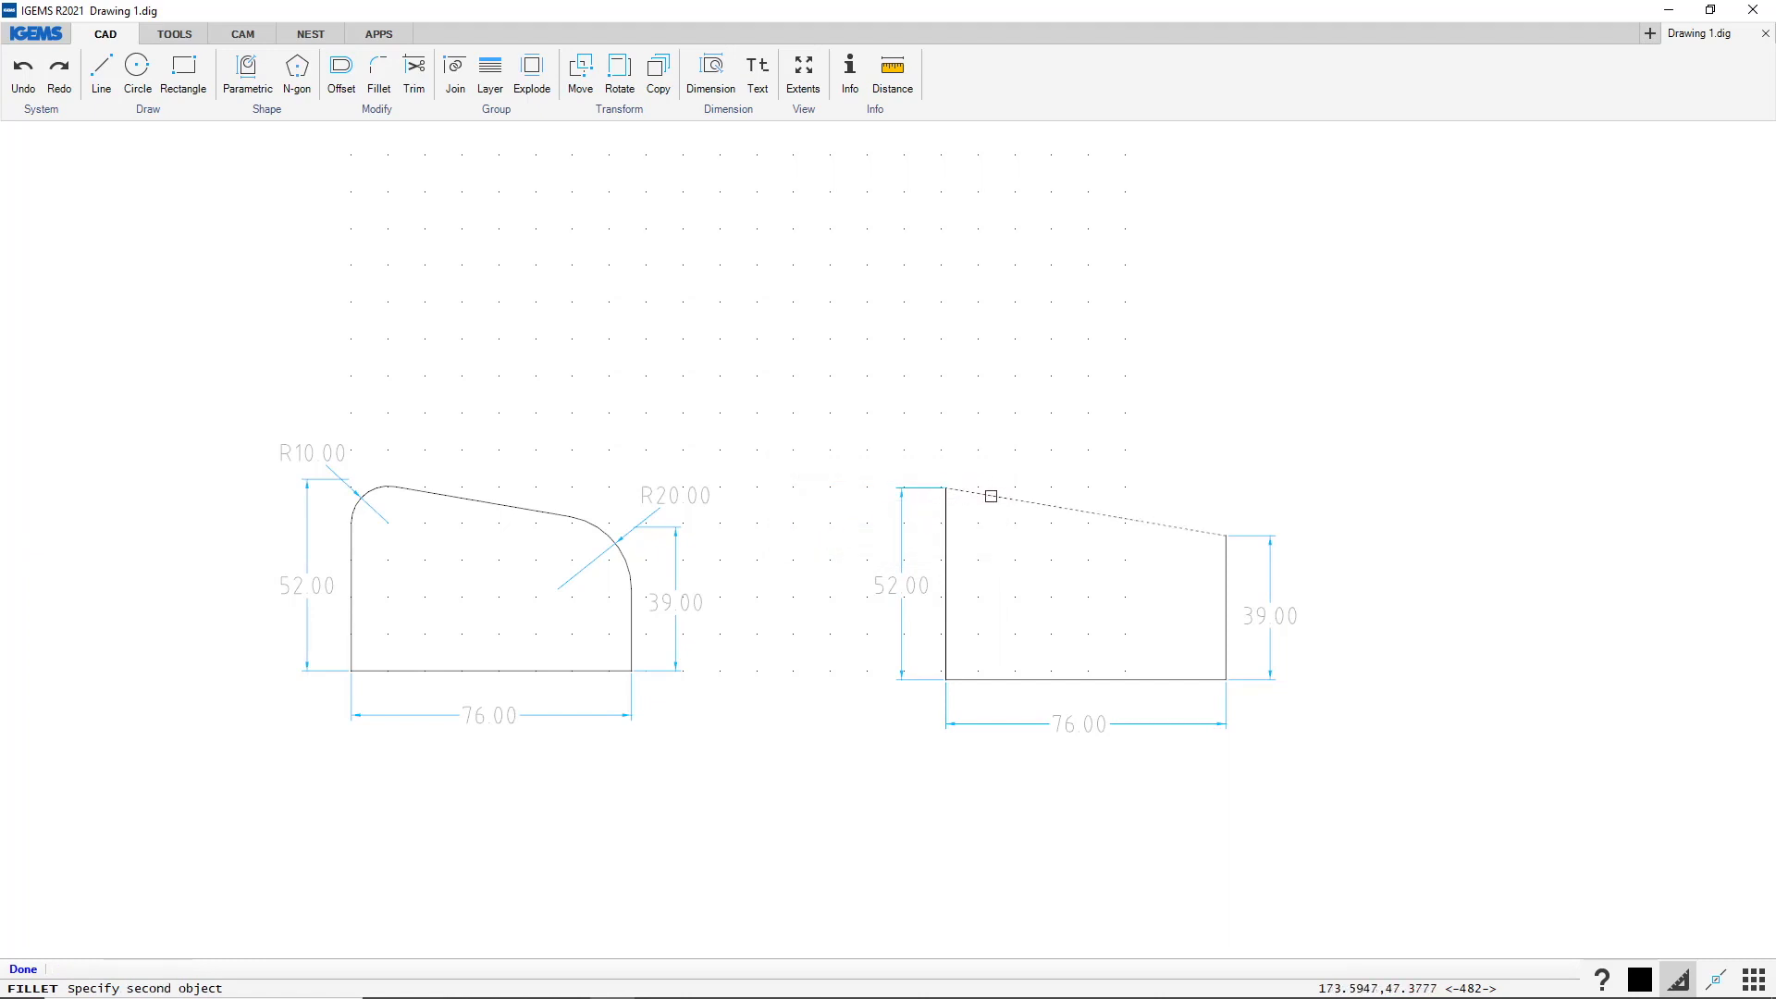
{"action": "left_click", "coordinate": [948, 522]}
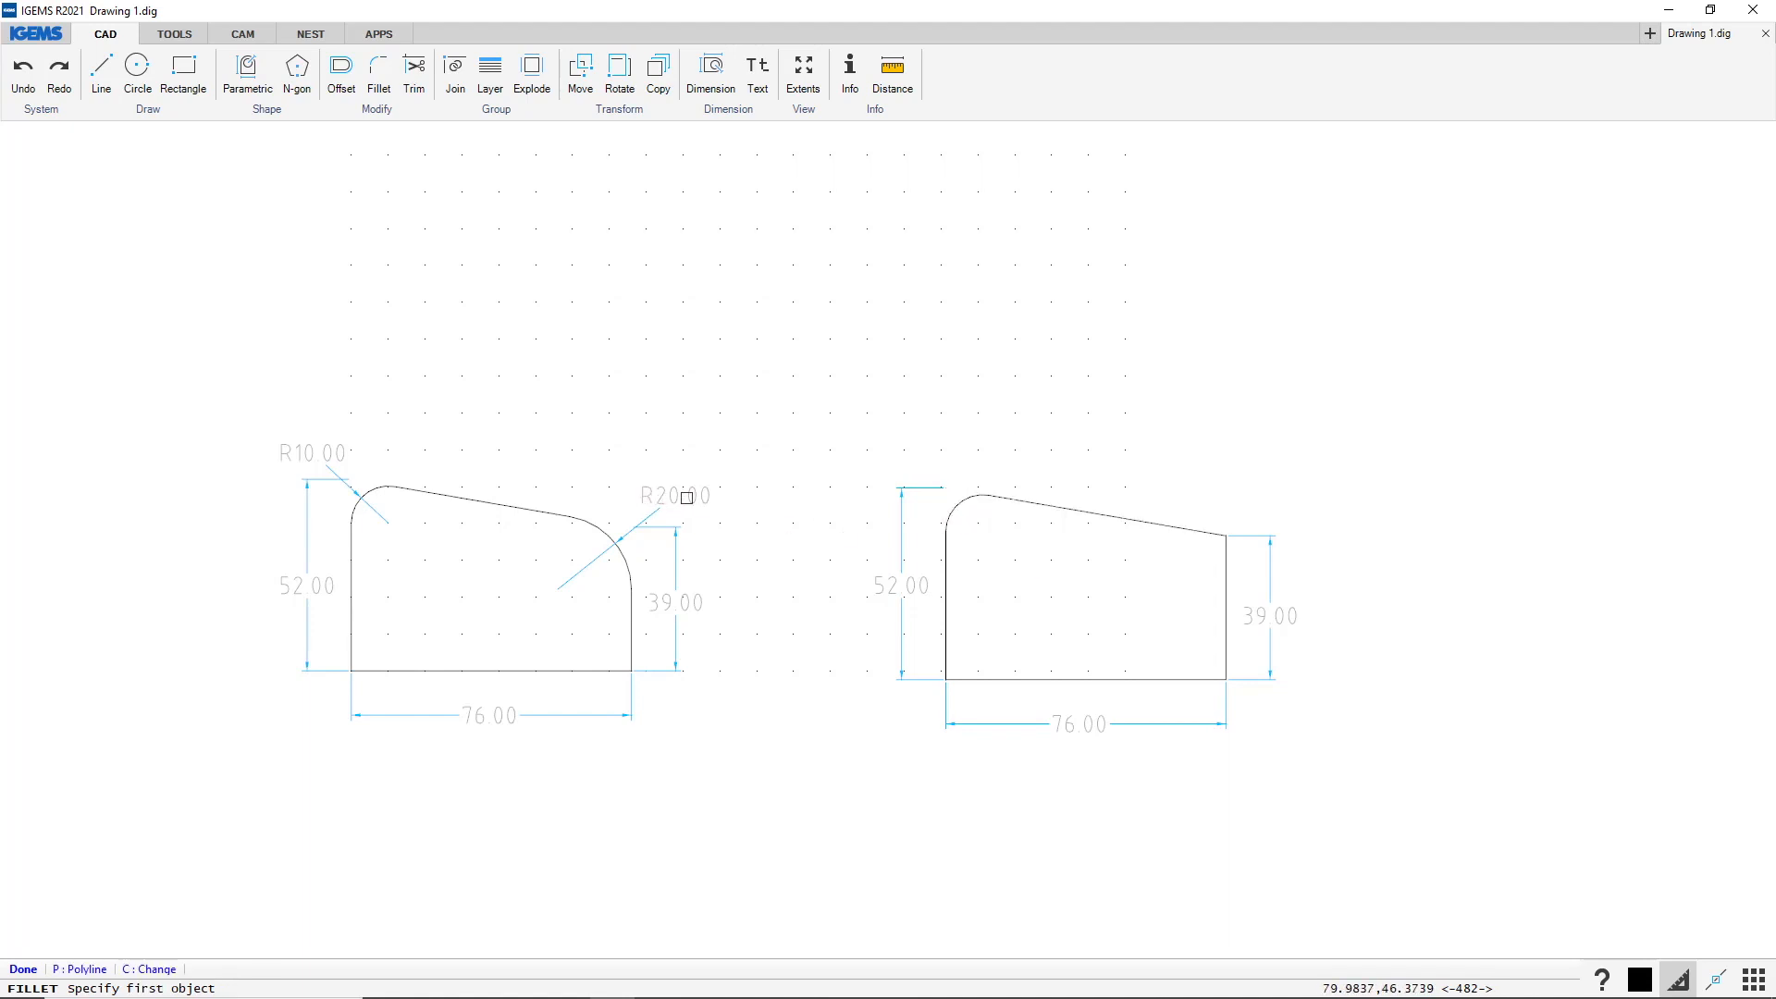
Fillet the new outline's upper-right corner with a 20 mm radius
{"action": "key", "text": "c"}
{"action": "key", "text": "Escape"}
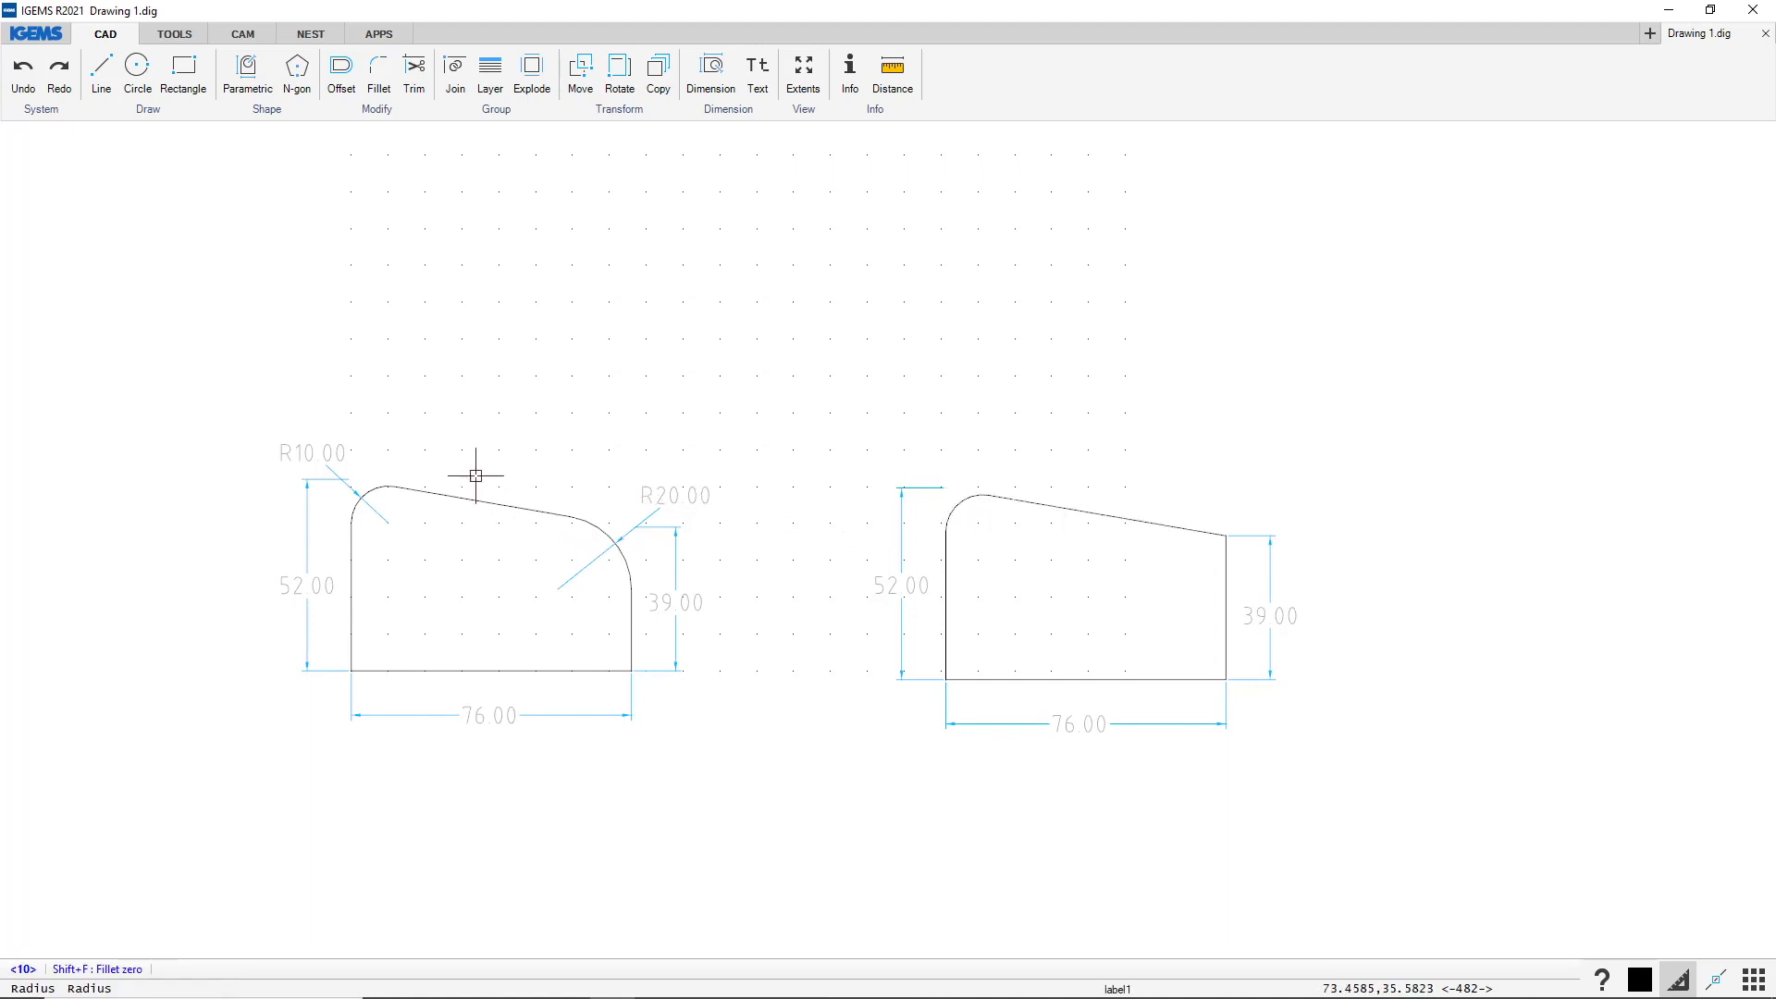
{"action": "left_click", "coordinate": [379, 69]}
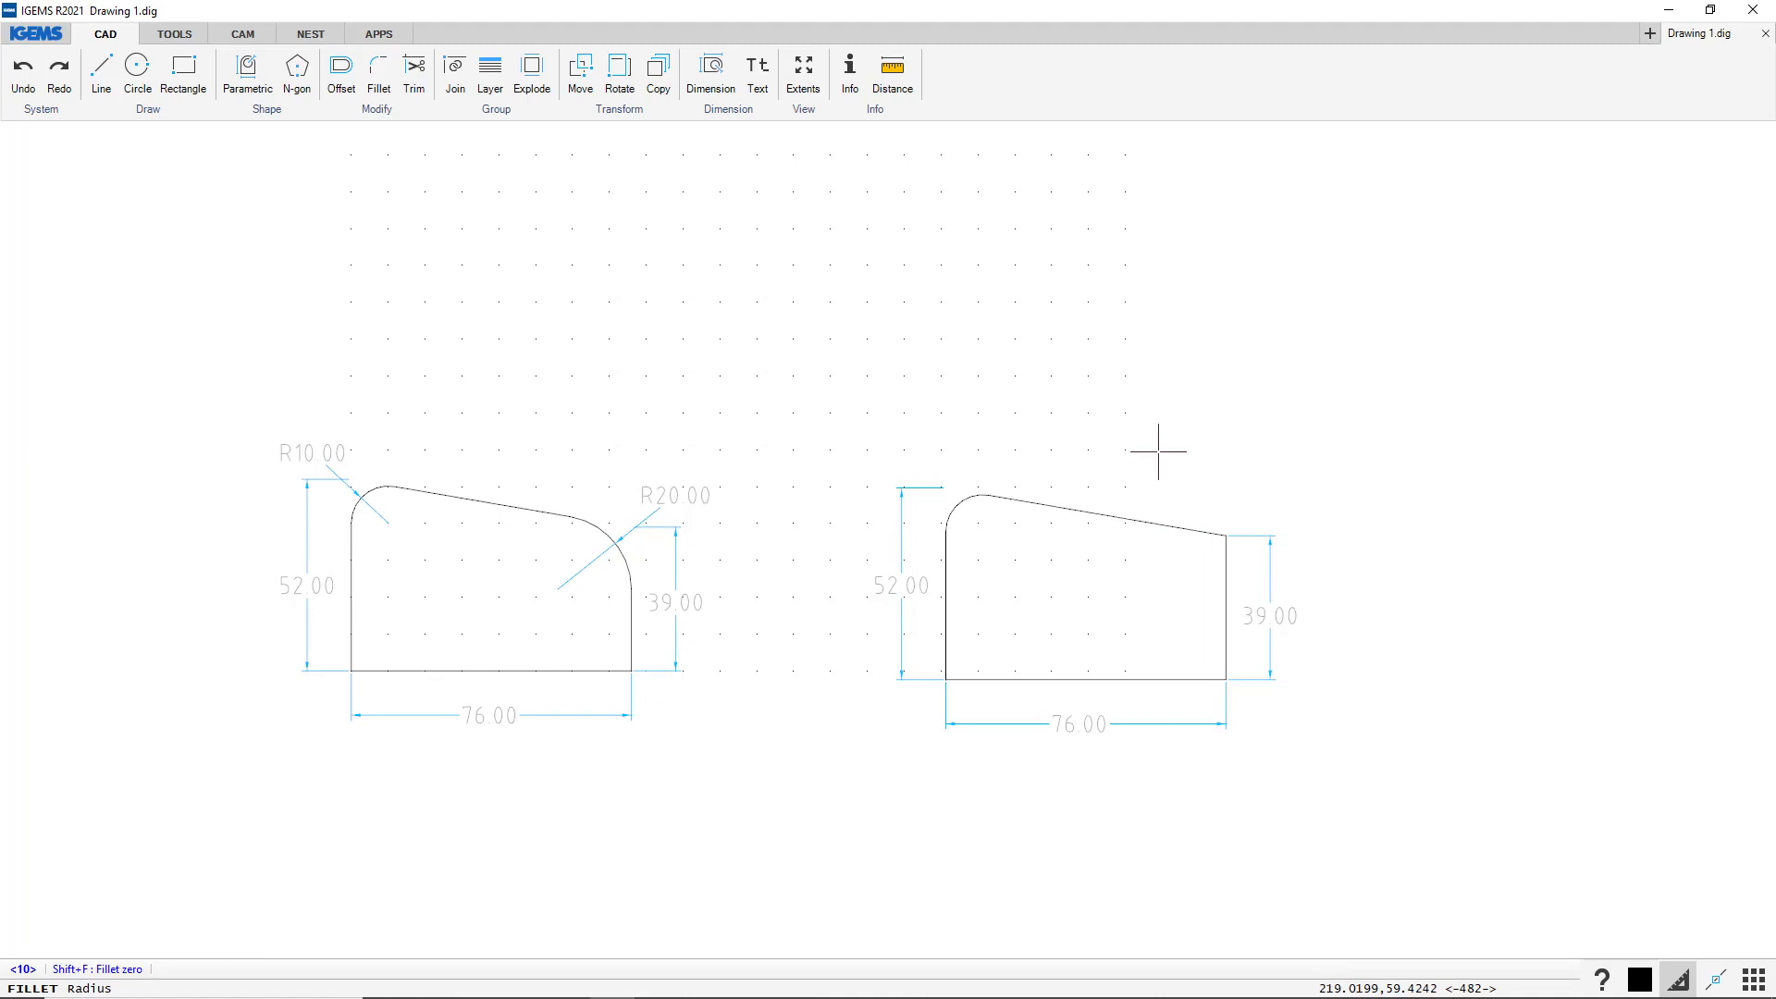
{"action": "type", "text": "20"}
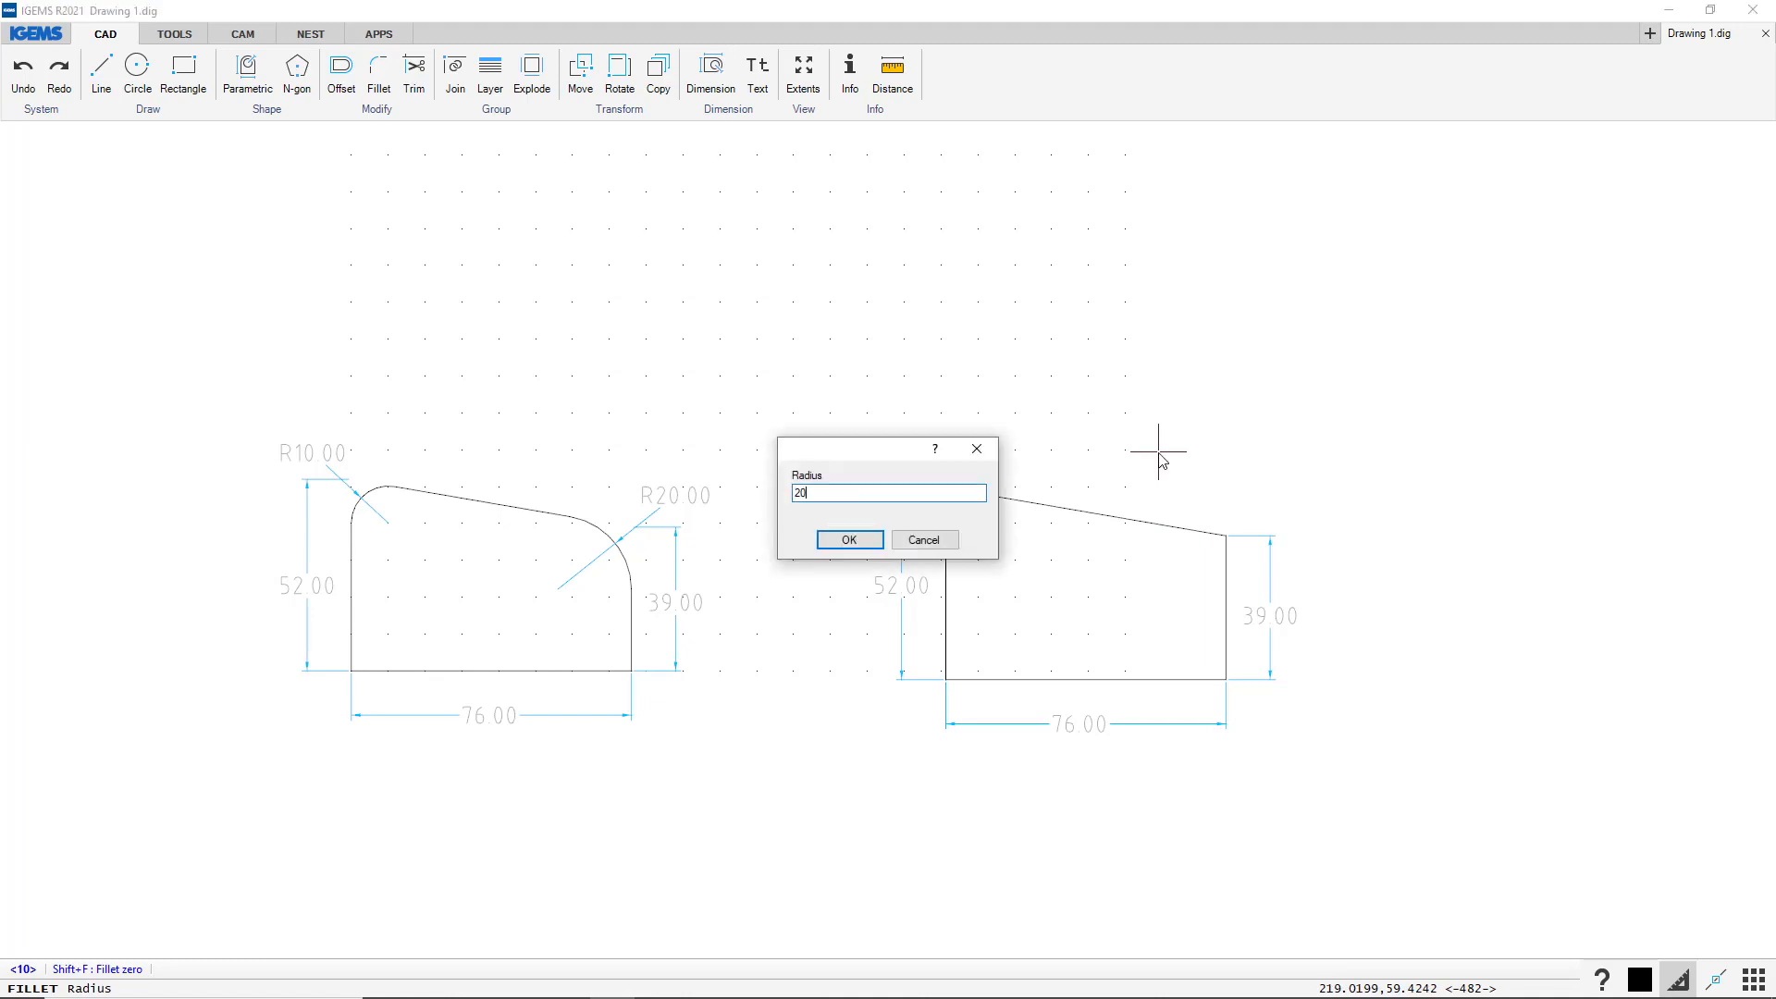
{"action": "key", "text": "Return"}
{"action": "left_click", "coordinate": [1145, 520]}
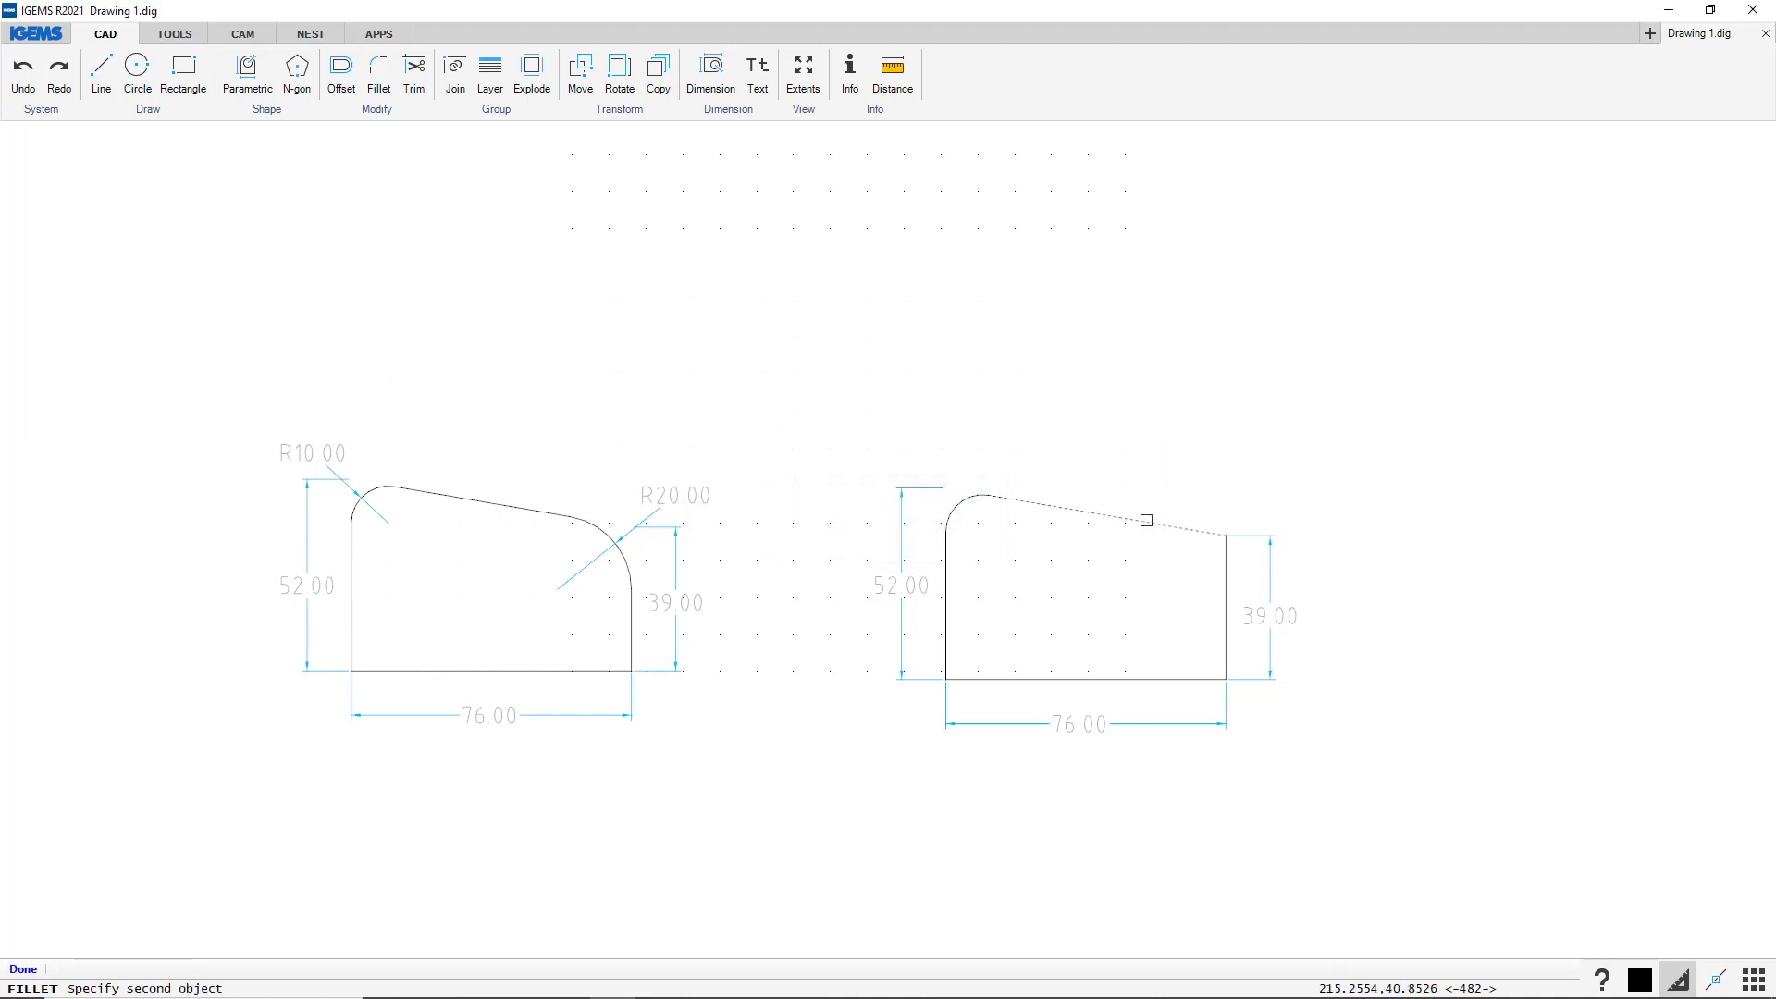
{"action": "left_click", "coordinate": [1225, 567]}
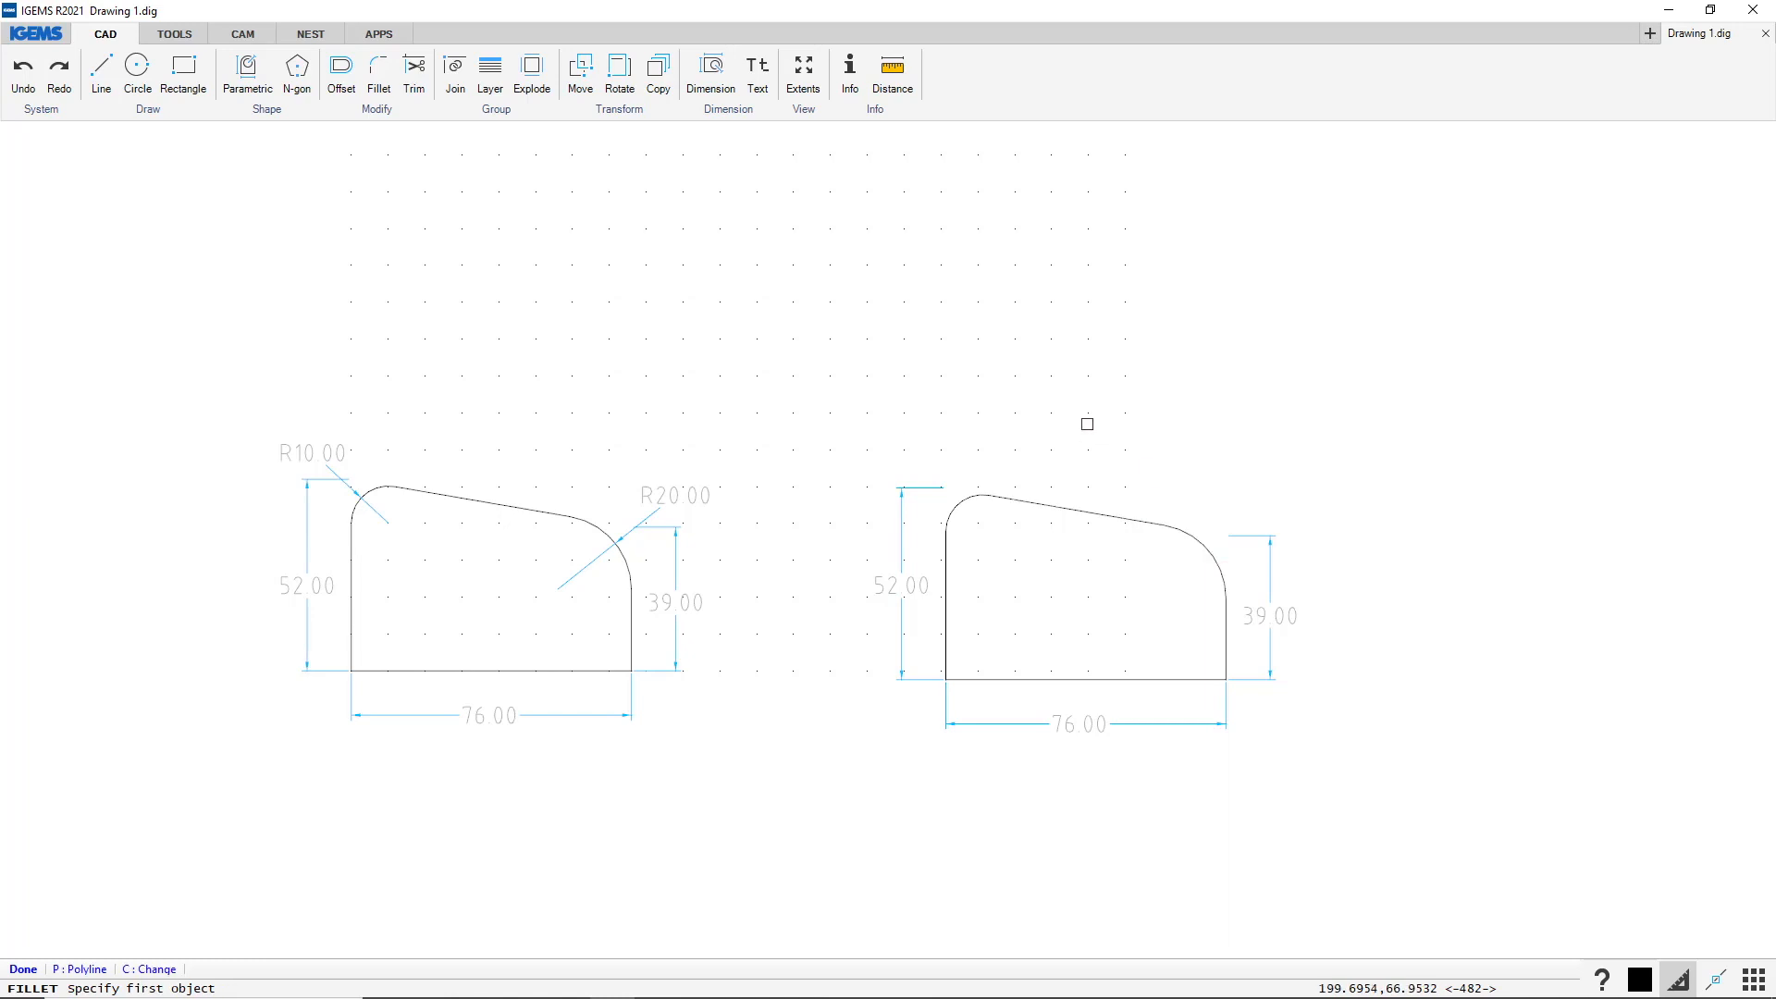
{"action": "key", "text": "Escape"}
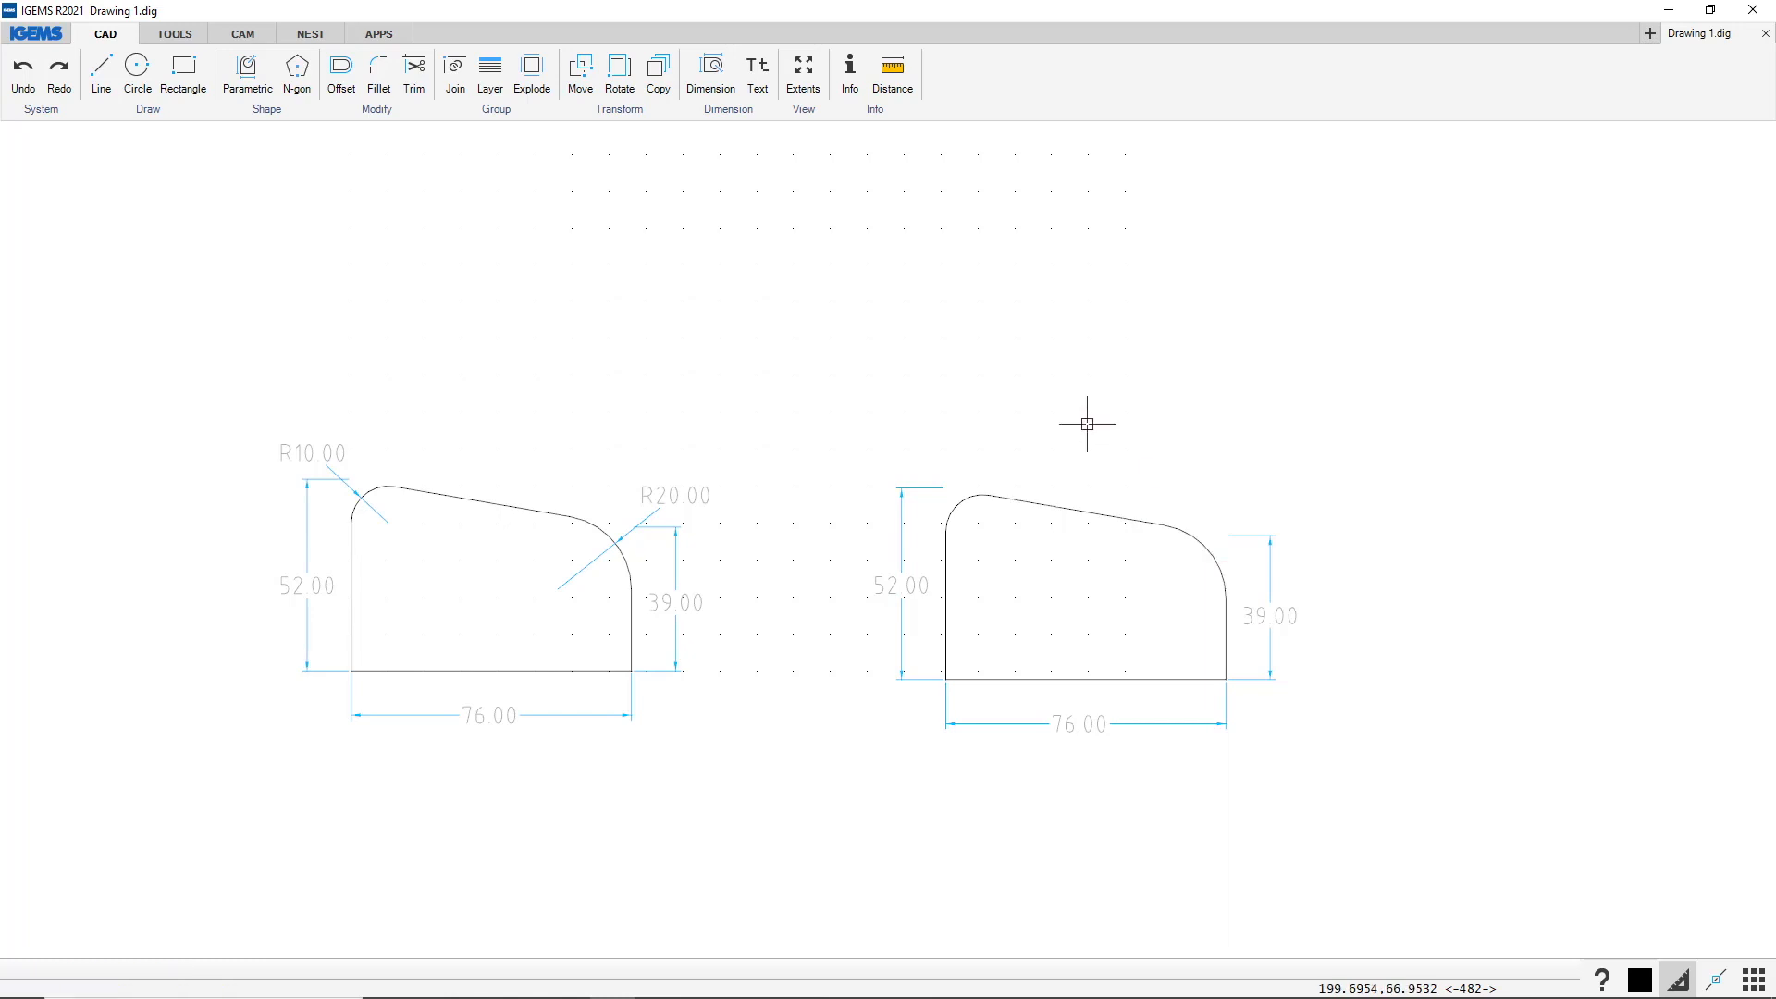
Dimension the radii of the new outline's upper-left and upper-right corner fillets
{"action": "left_click", "coordinate": [710, 67]}
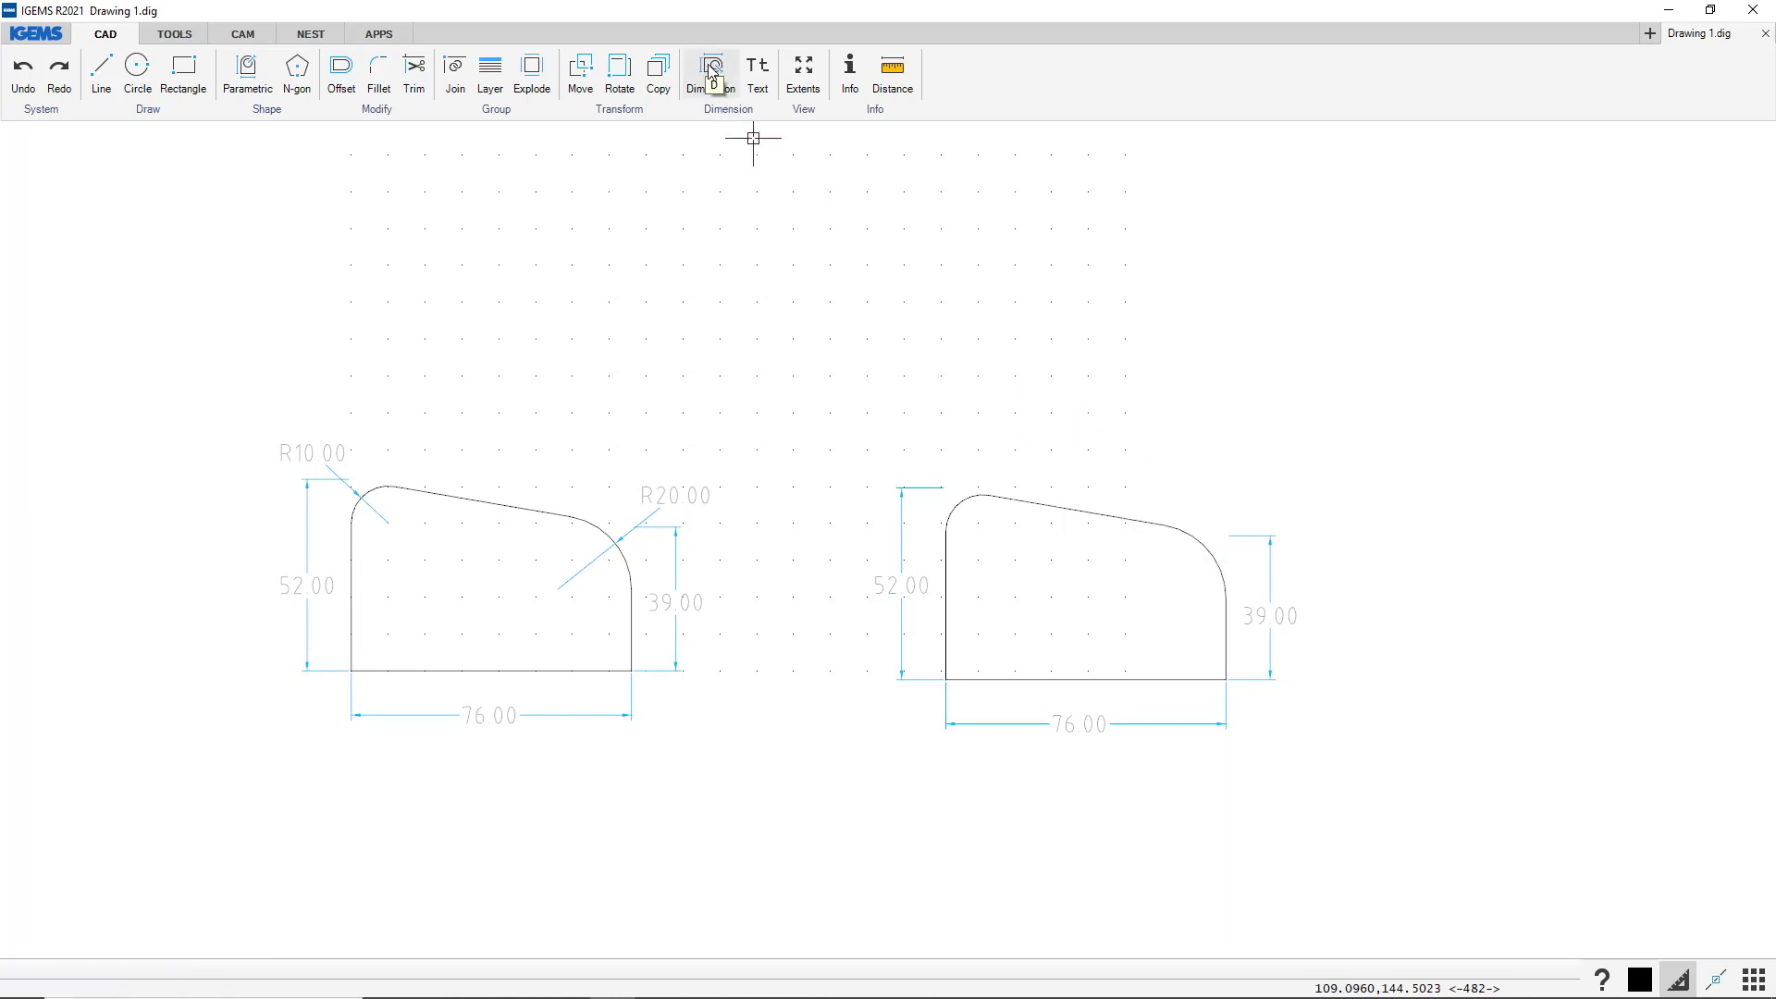
{"action": "left_click", "coordinate": [958, 501]}
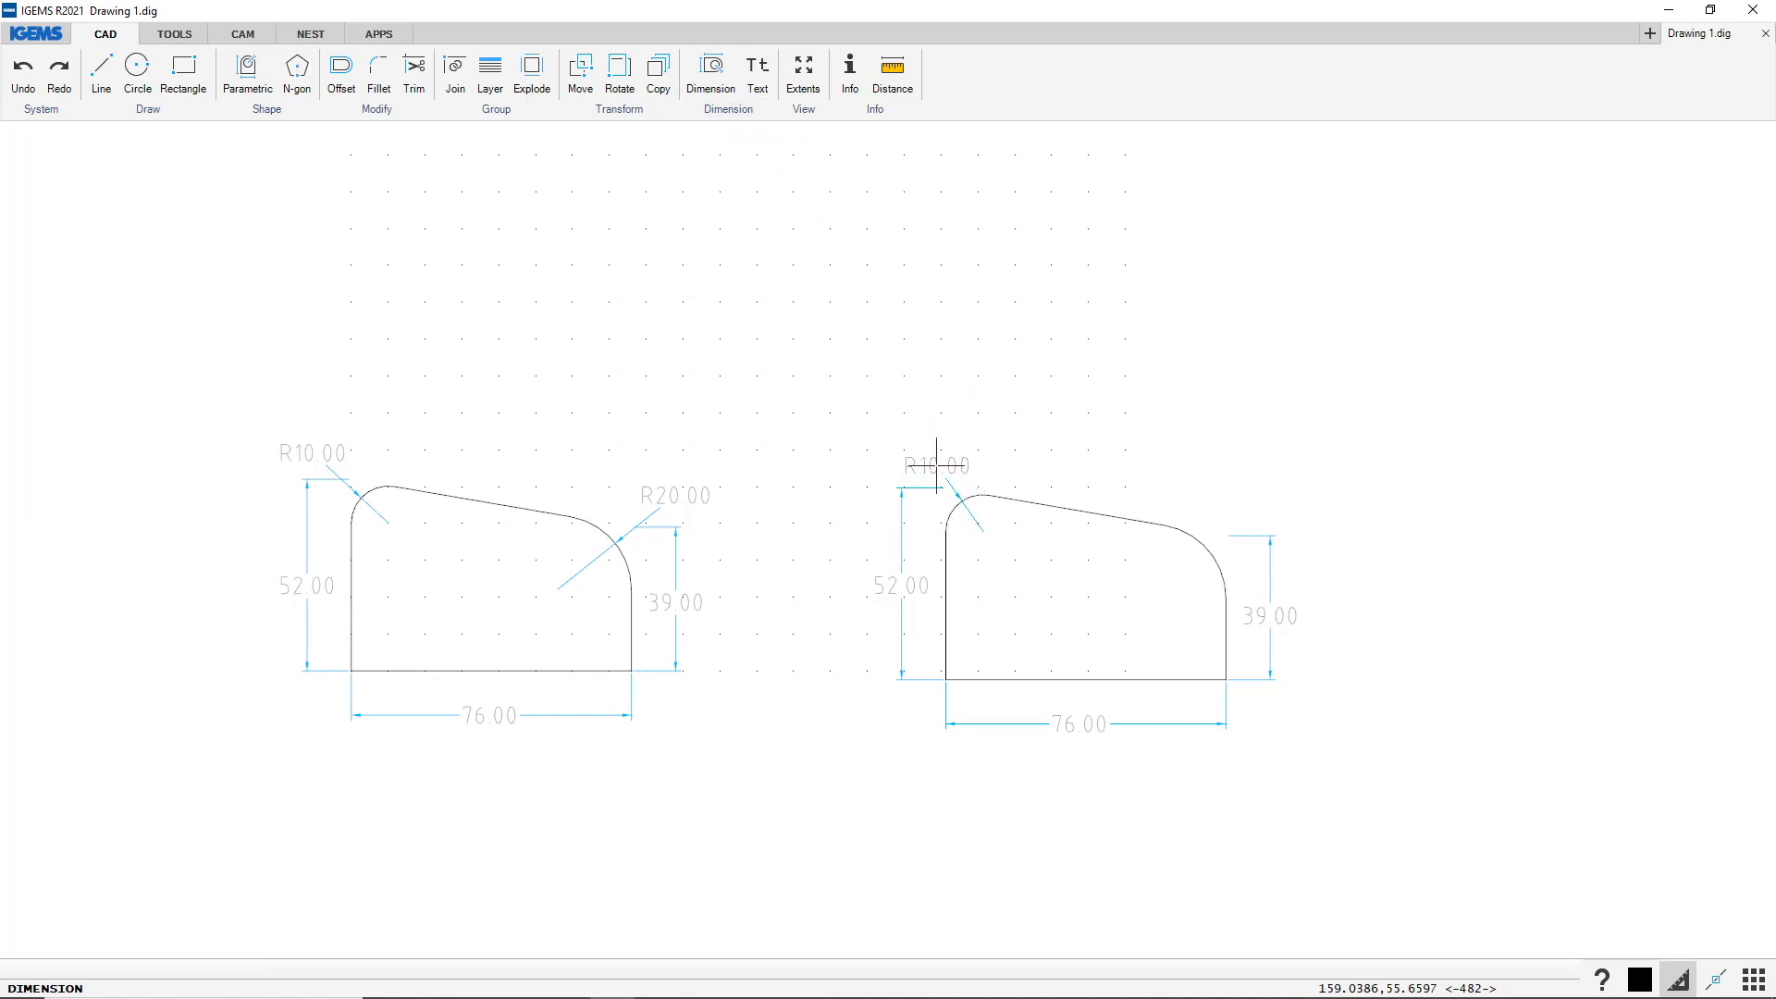
{"action": "left_click", "coordinate": [925, 456]}
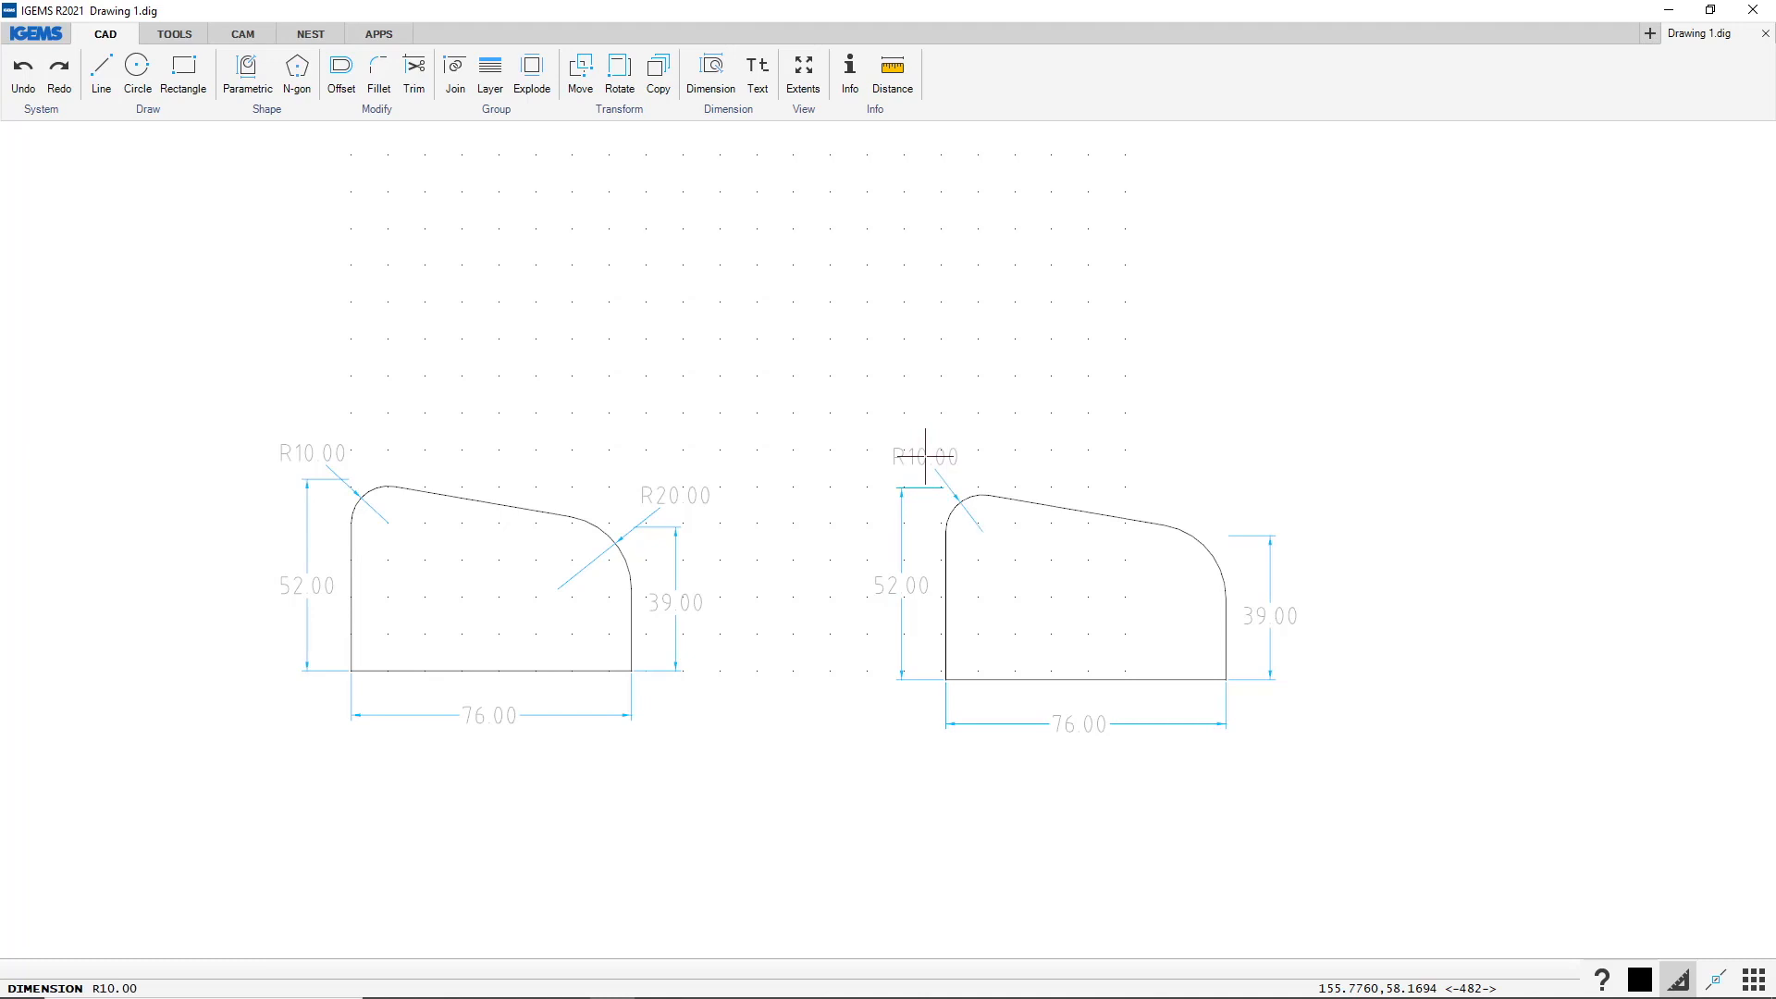
{"action": "left_click", "coordinate": [1205, 538]}
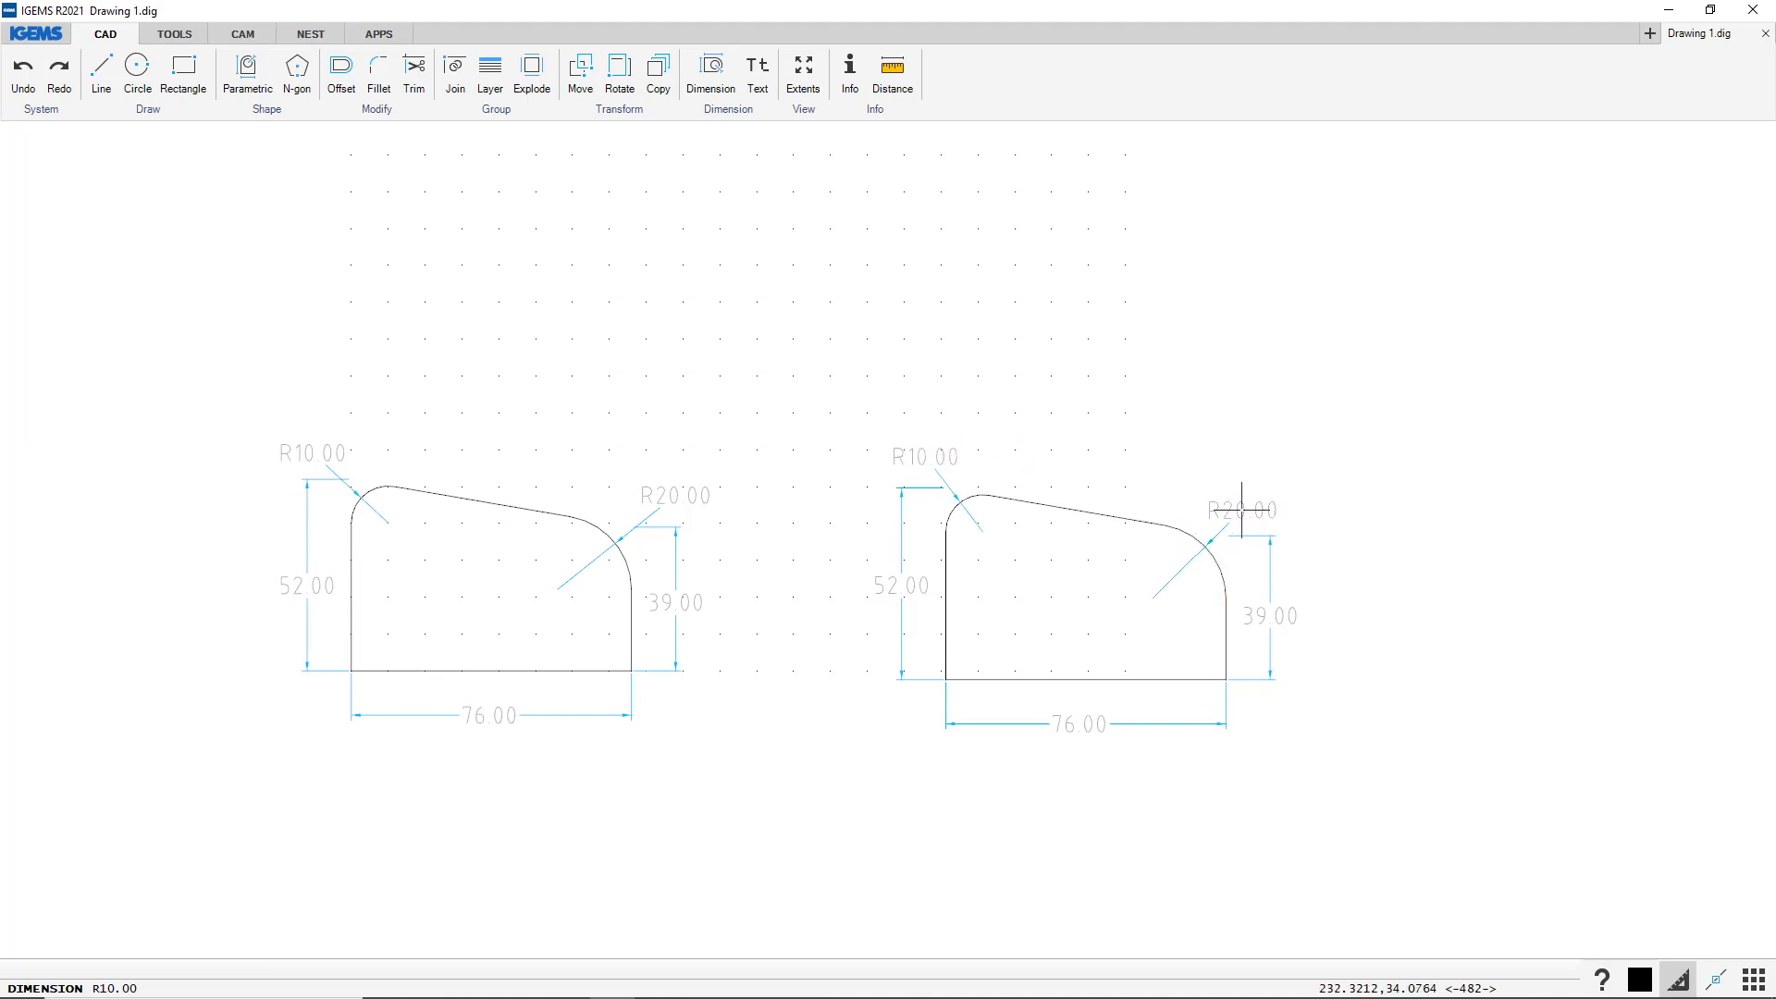
{"action": "left_click", "coordinate": [1263, 490]}
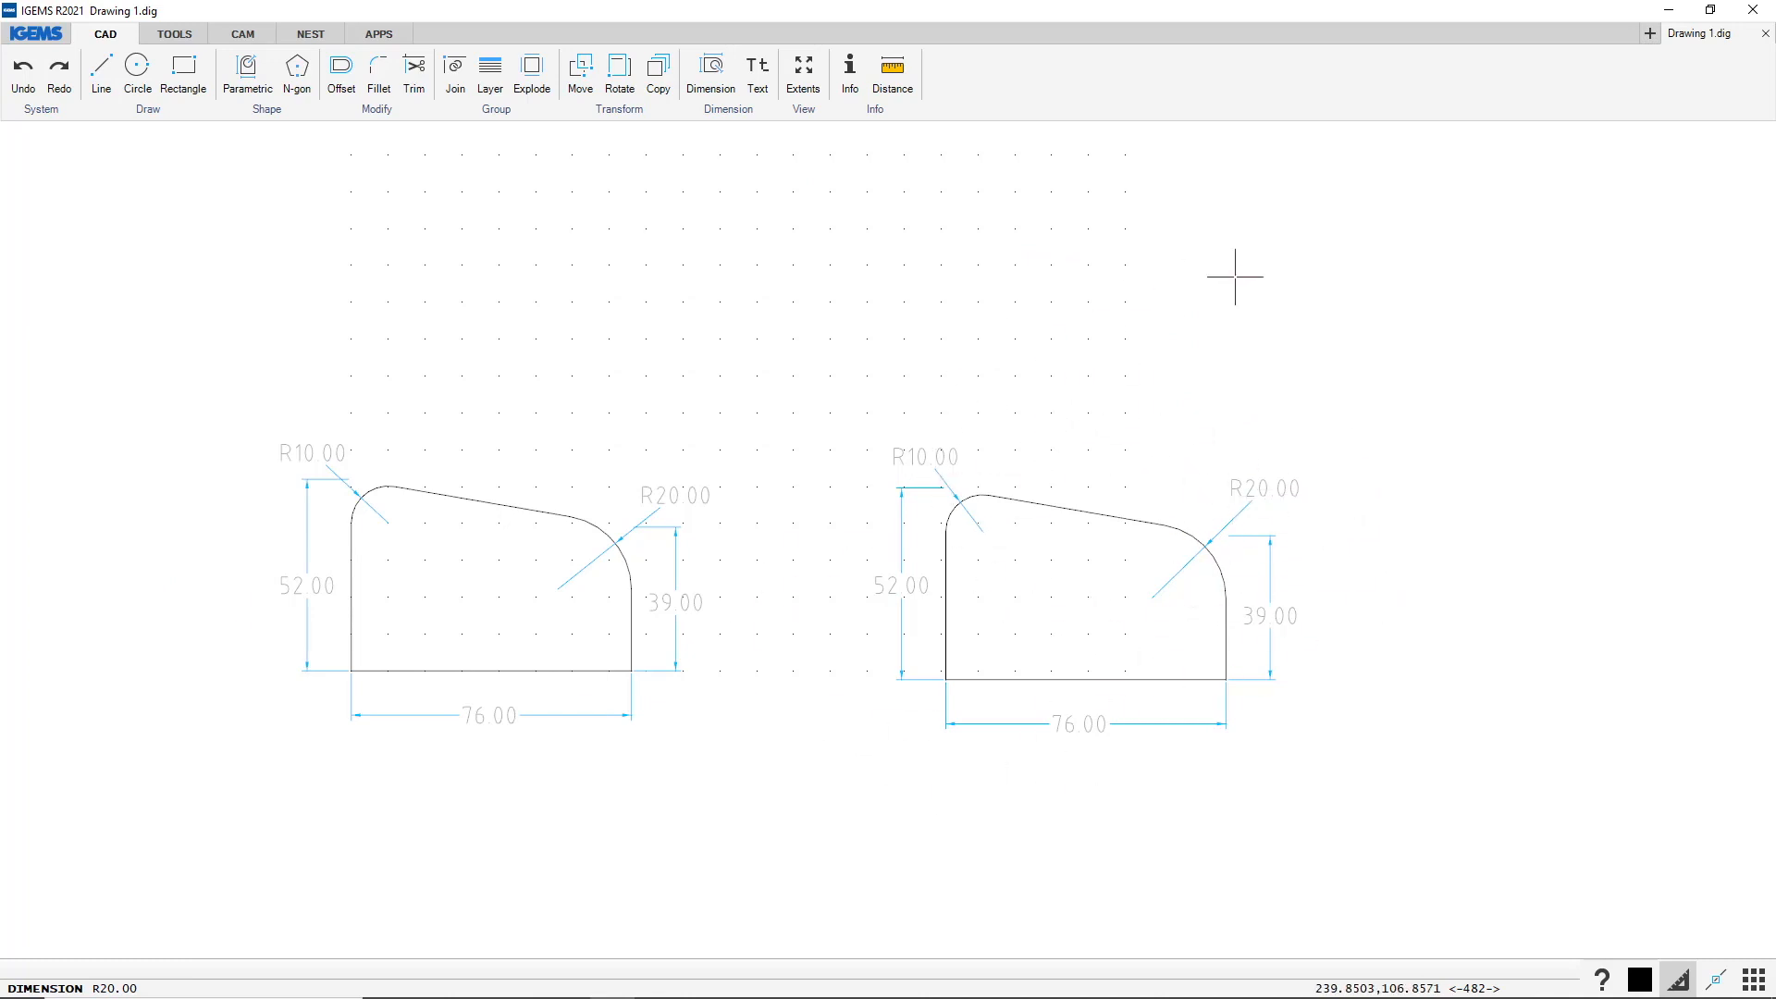
{"action": "key", "text": "Escape"}
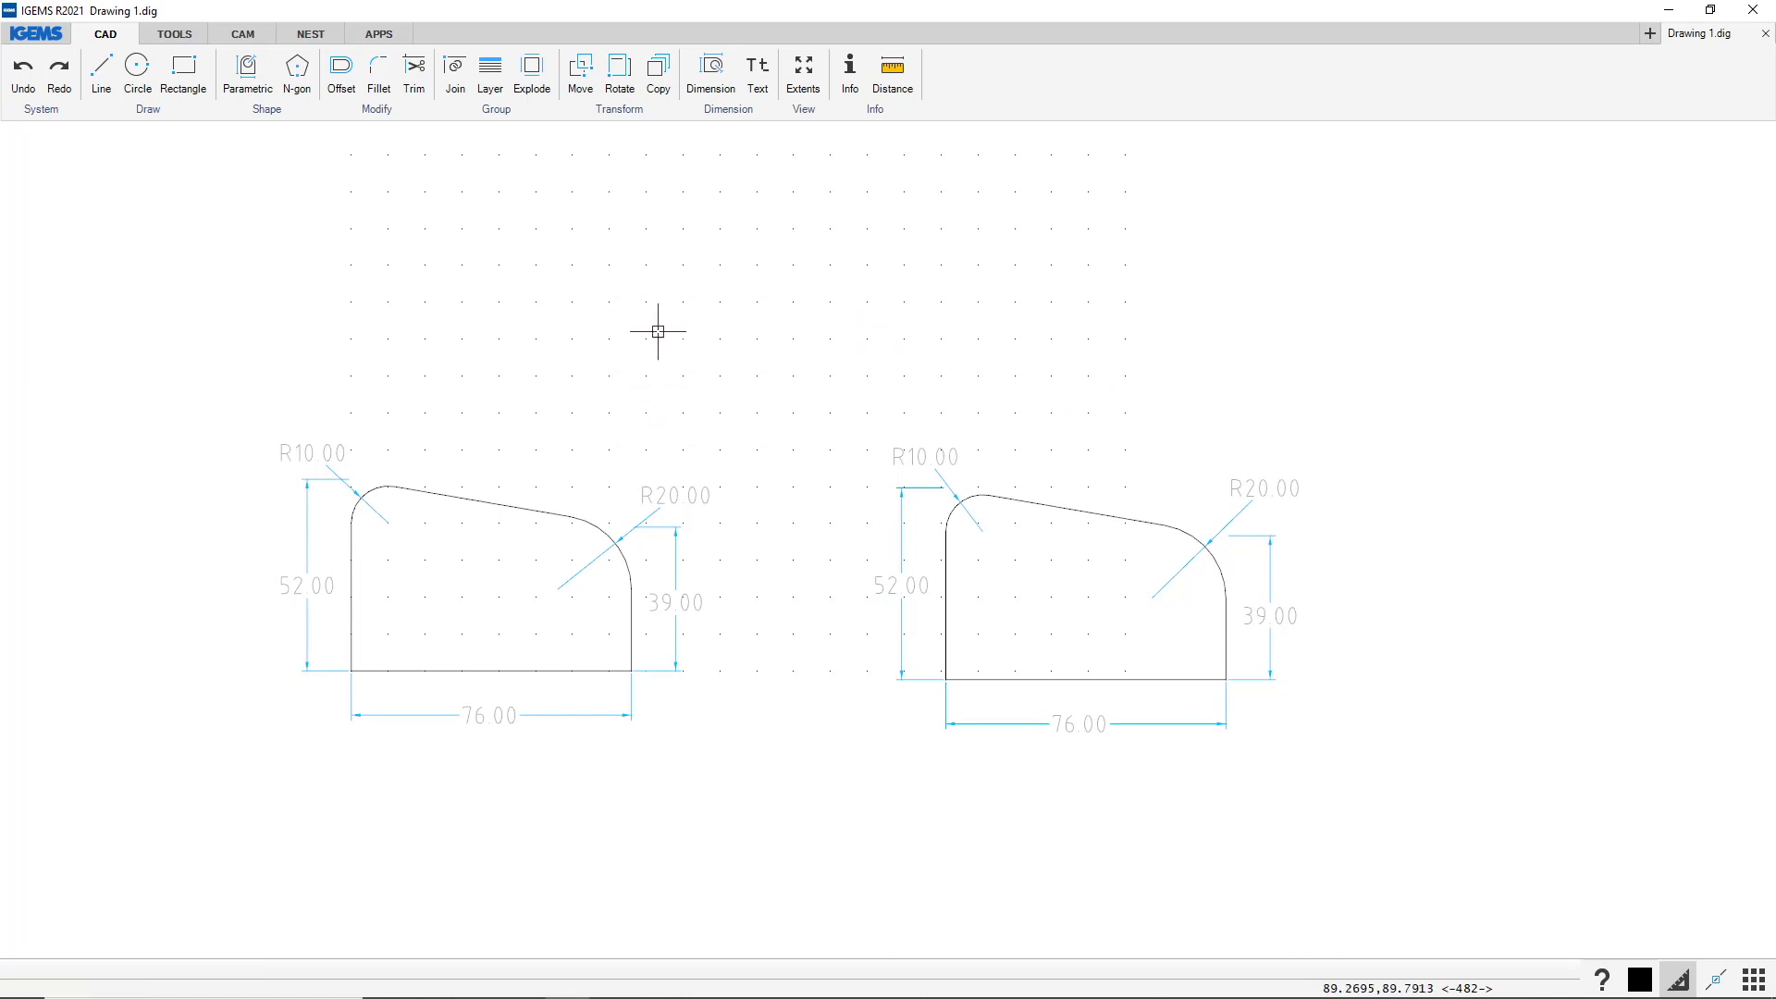
Open the sample drawing Drawing 2.dig
{"action": "left_click", "coordinate": [37, 34]}
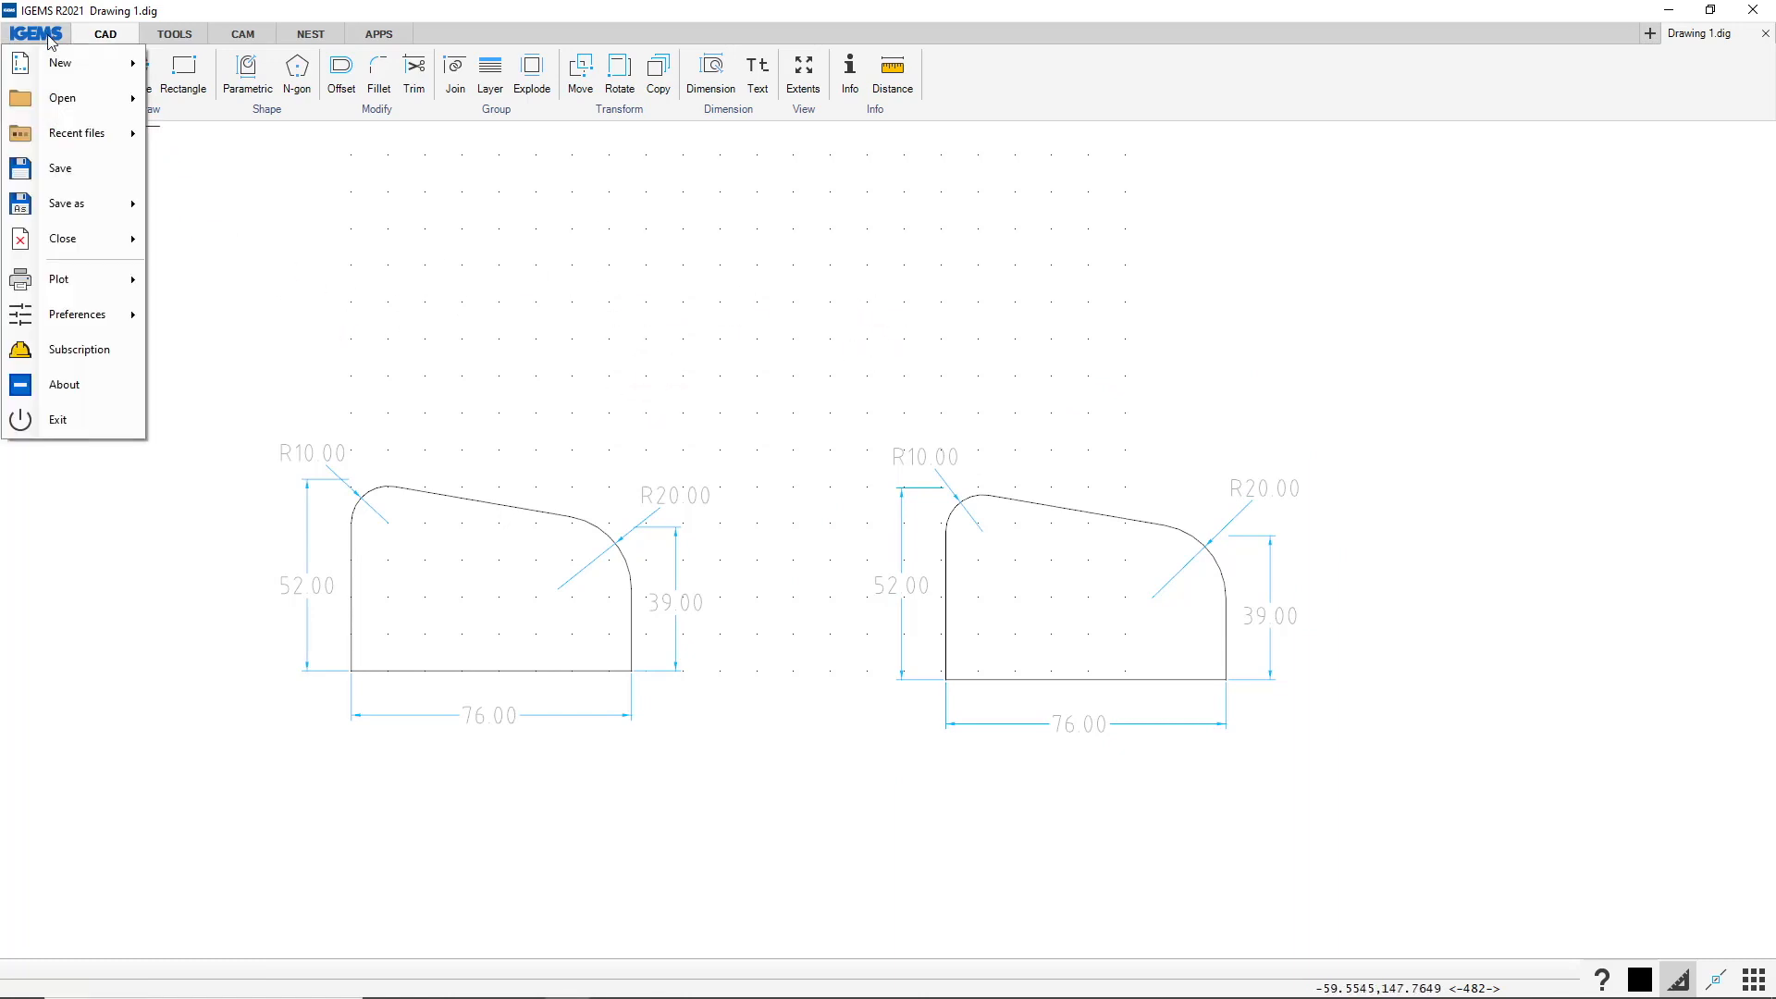
{"action": "mouse_move", "coordinate": [61, 102]}
{"action": "left_click", "coordinate": [190, 132]}
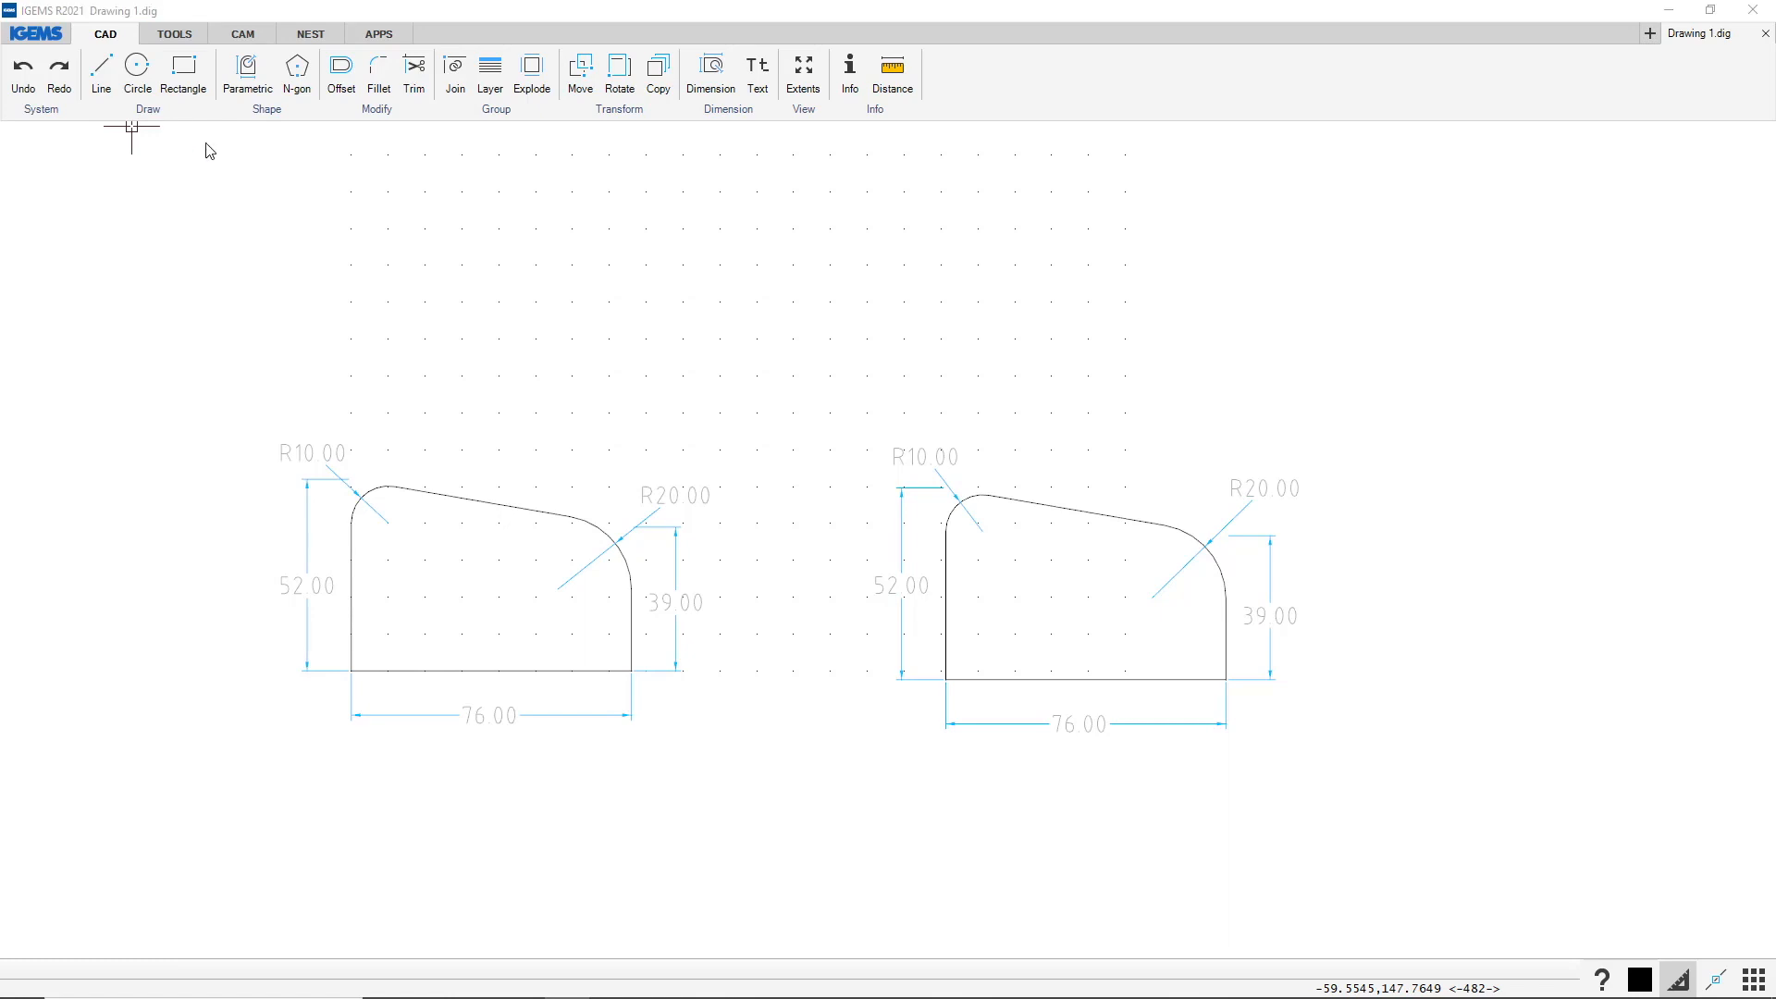
{"action": "double_click", "coordinate": [931, 275]}
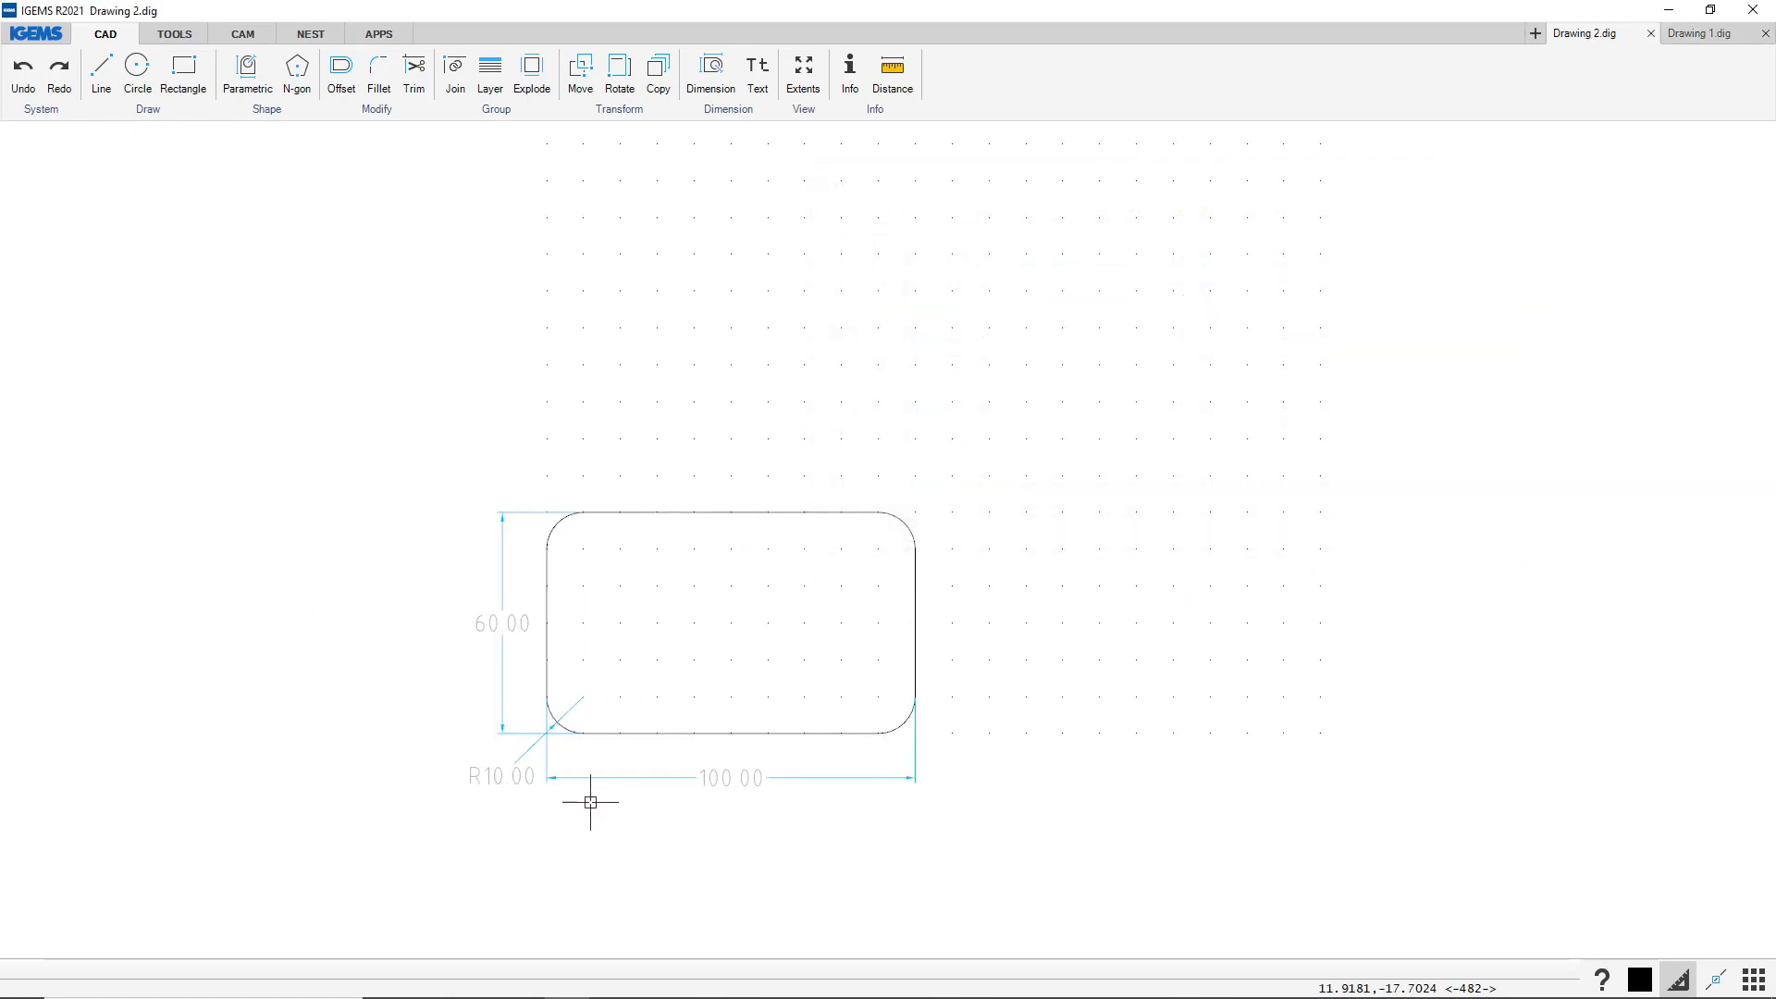
Draw a rectangle 100 mm wide and 60 mm high to the right of the reference part, level with its bottom edge
{"action": "scroll", "coordinate": [599, 907], "scroll_direction": "up", "scroll_amount": 2}
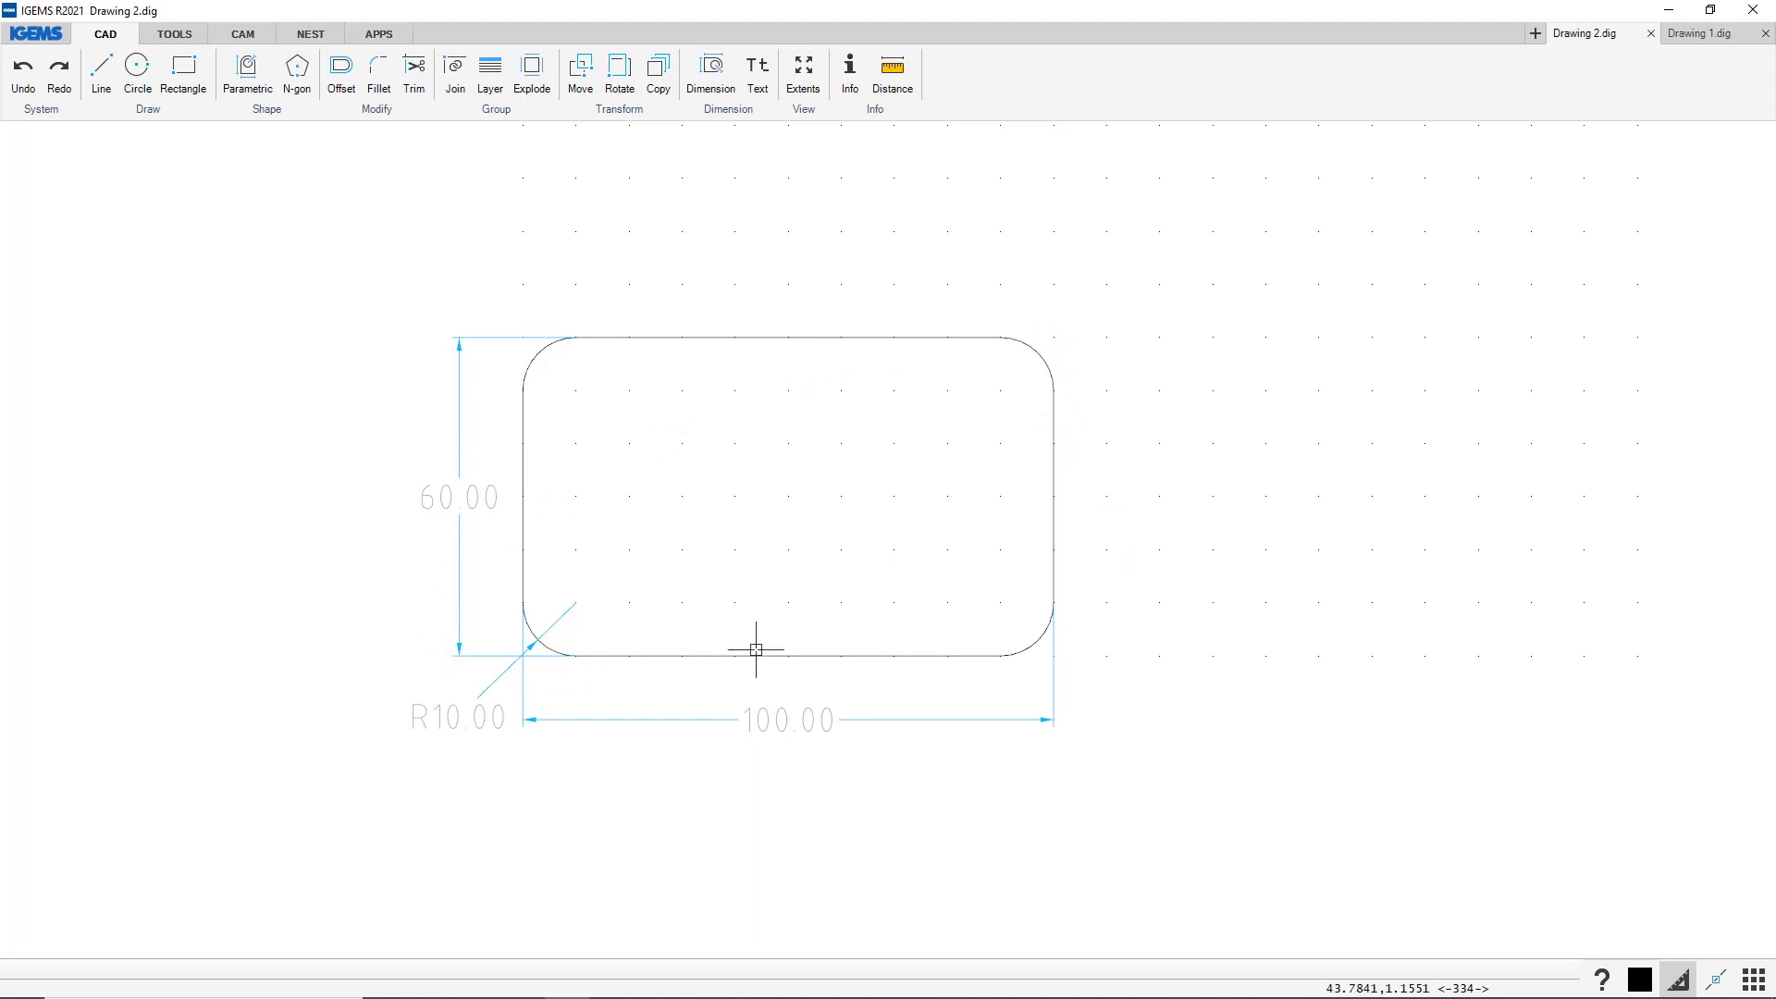
{"action": "middle_click_drag", "start_coordinate": [1126, 610], "coordinate": [908, 639]}
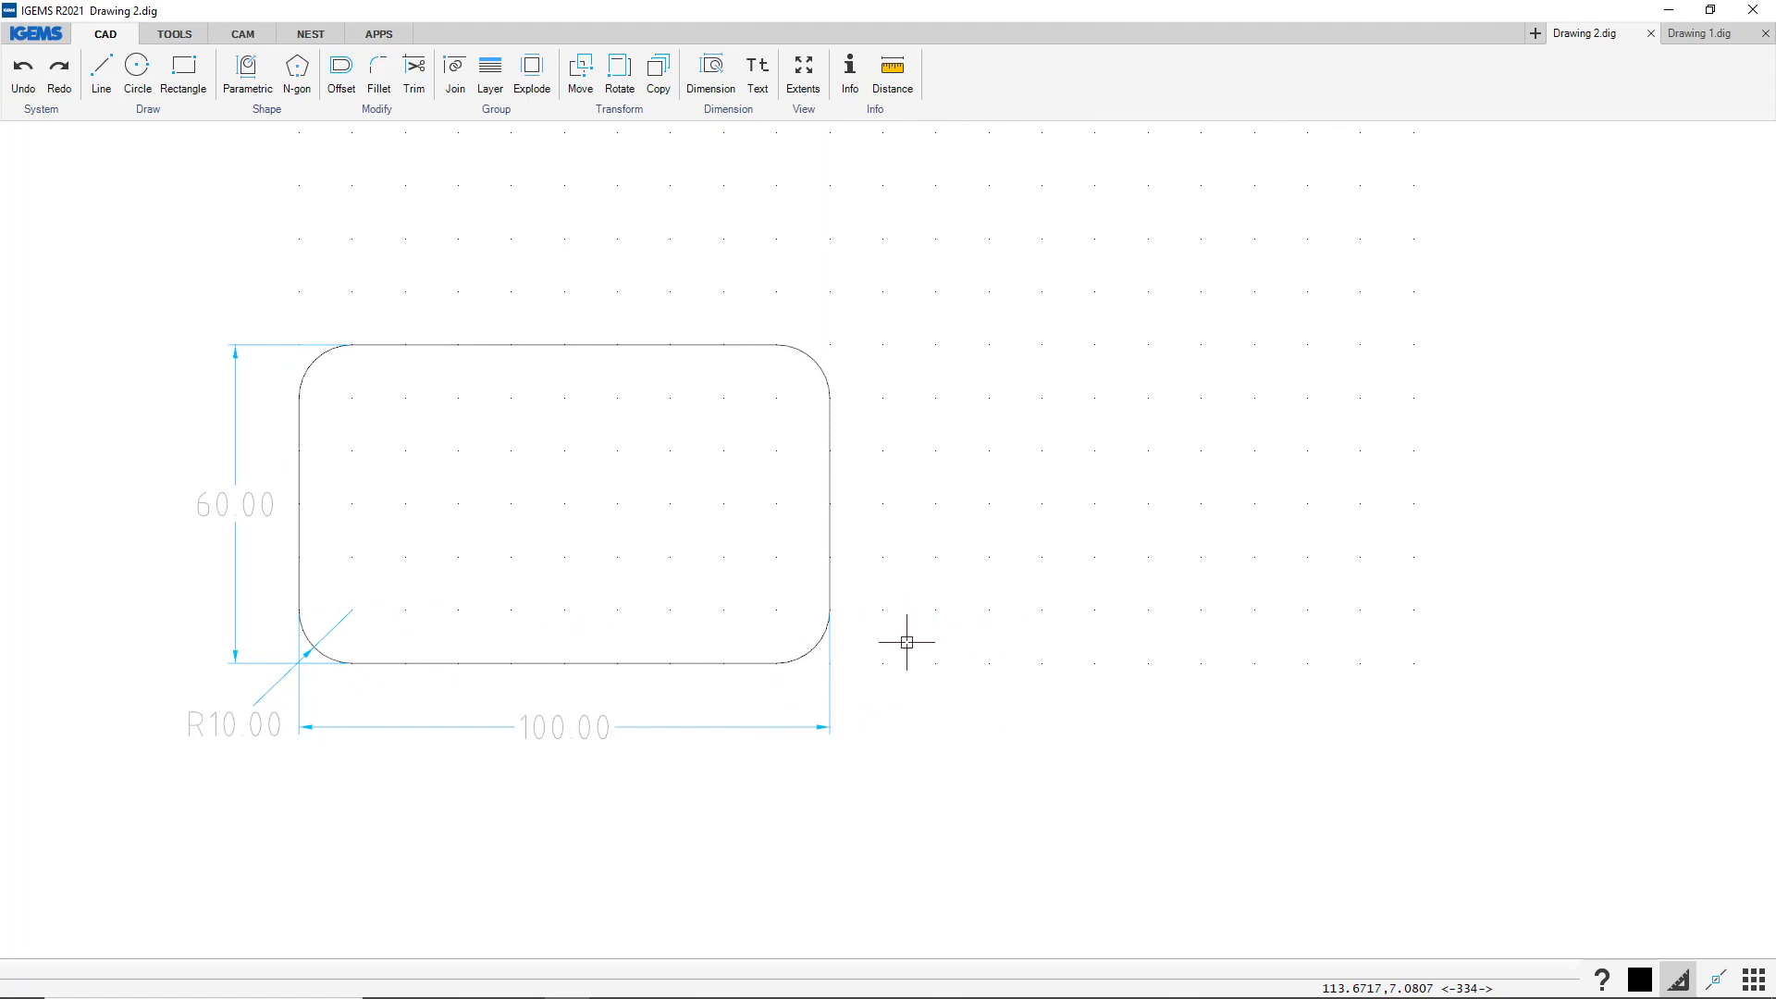
{"action": "middle_click_drag", "start_coordinate": [1023, 642], "coordinate": [990, 662]}
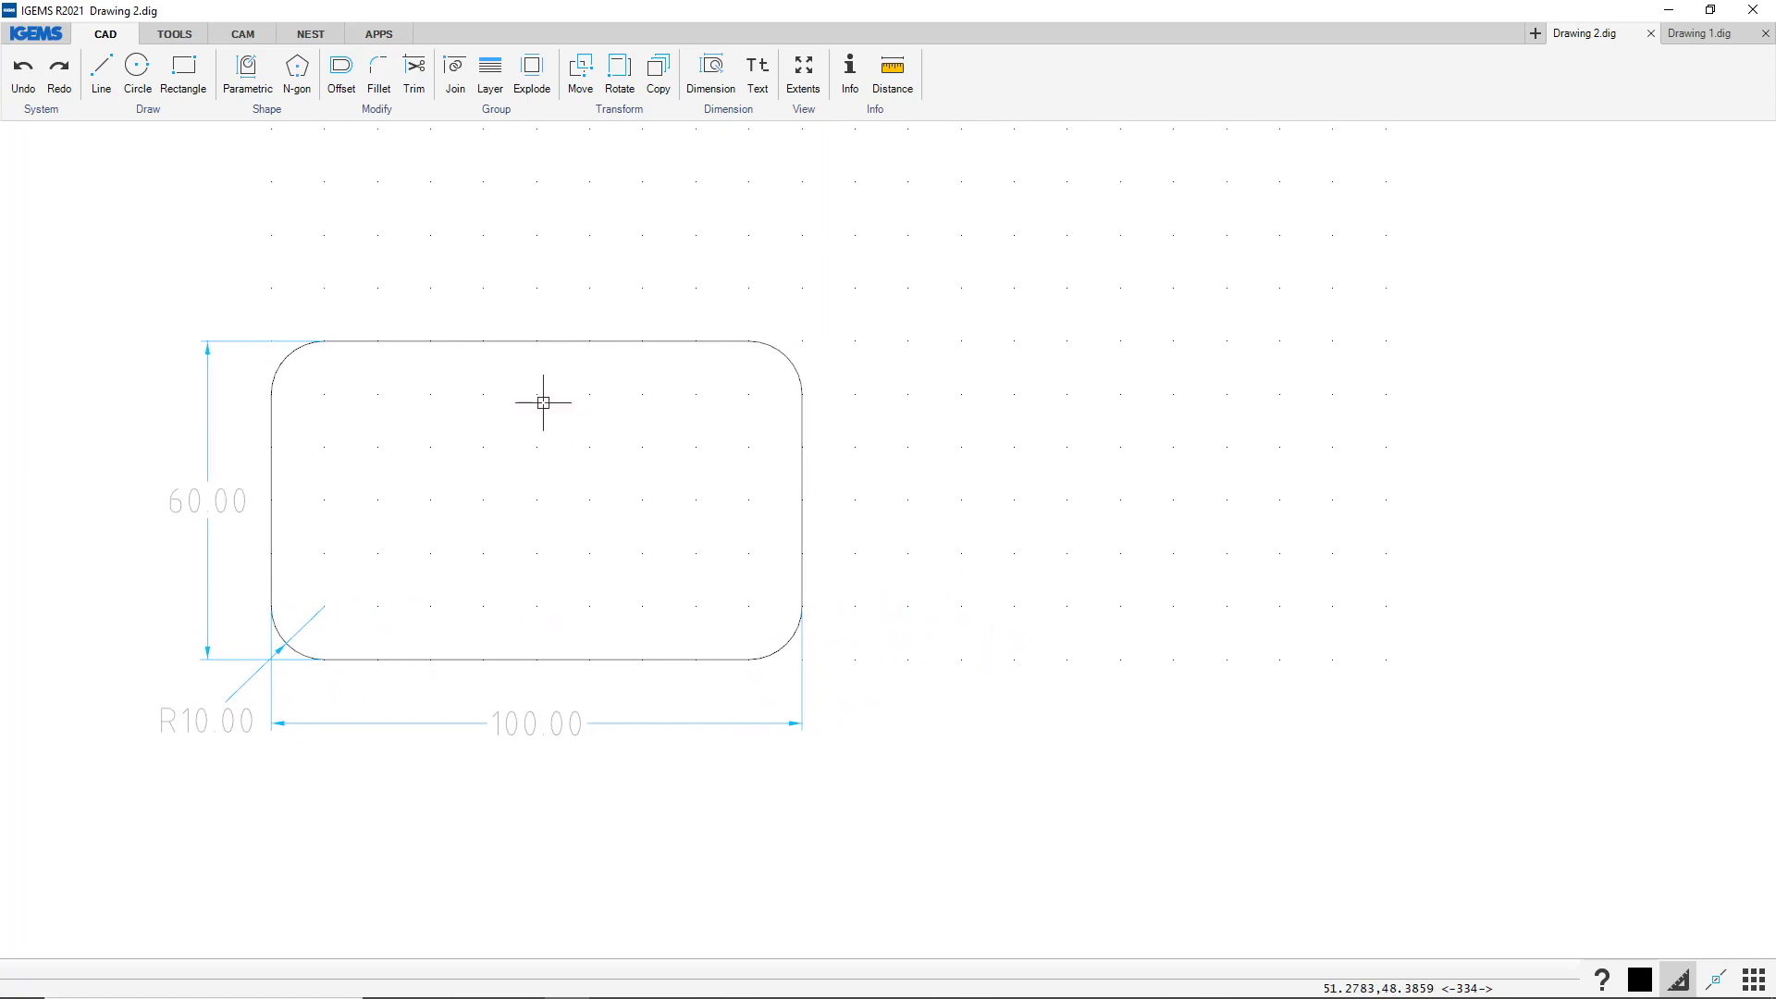
{"action": "left_click", "coordinate": [194, 74]}
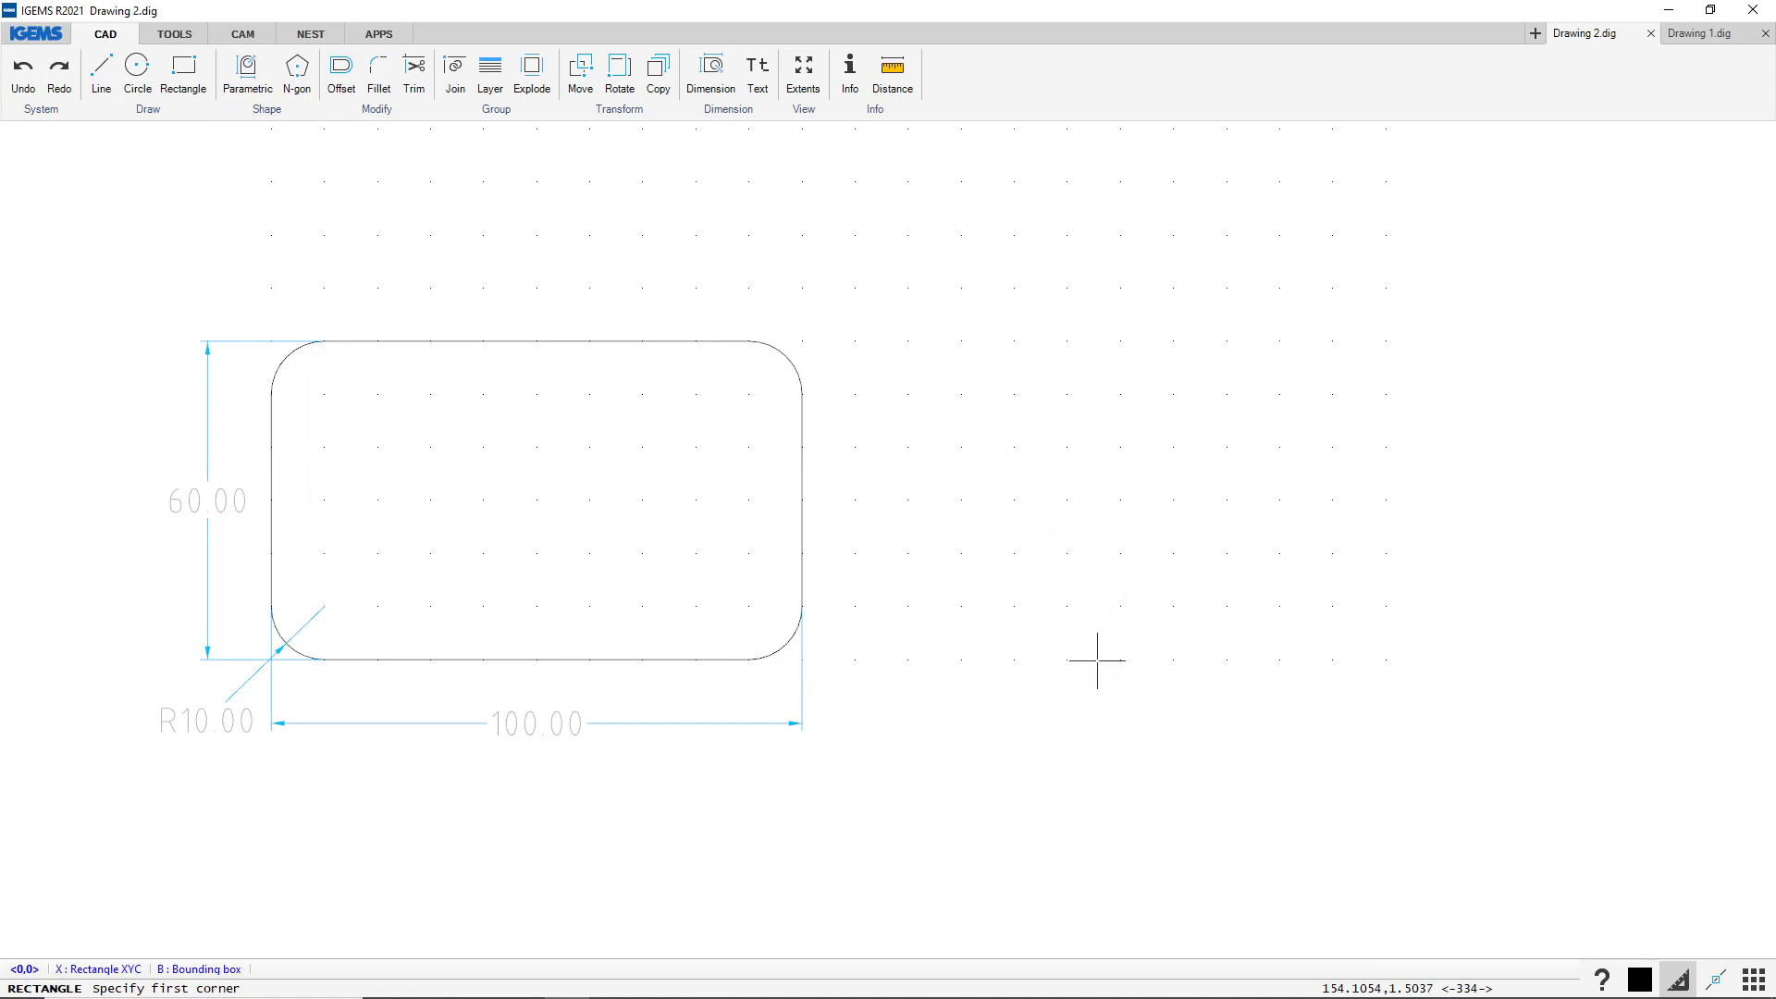
{"action": "left_click", "coordinate": [1063, 658]}
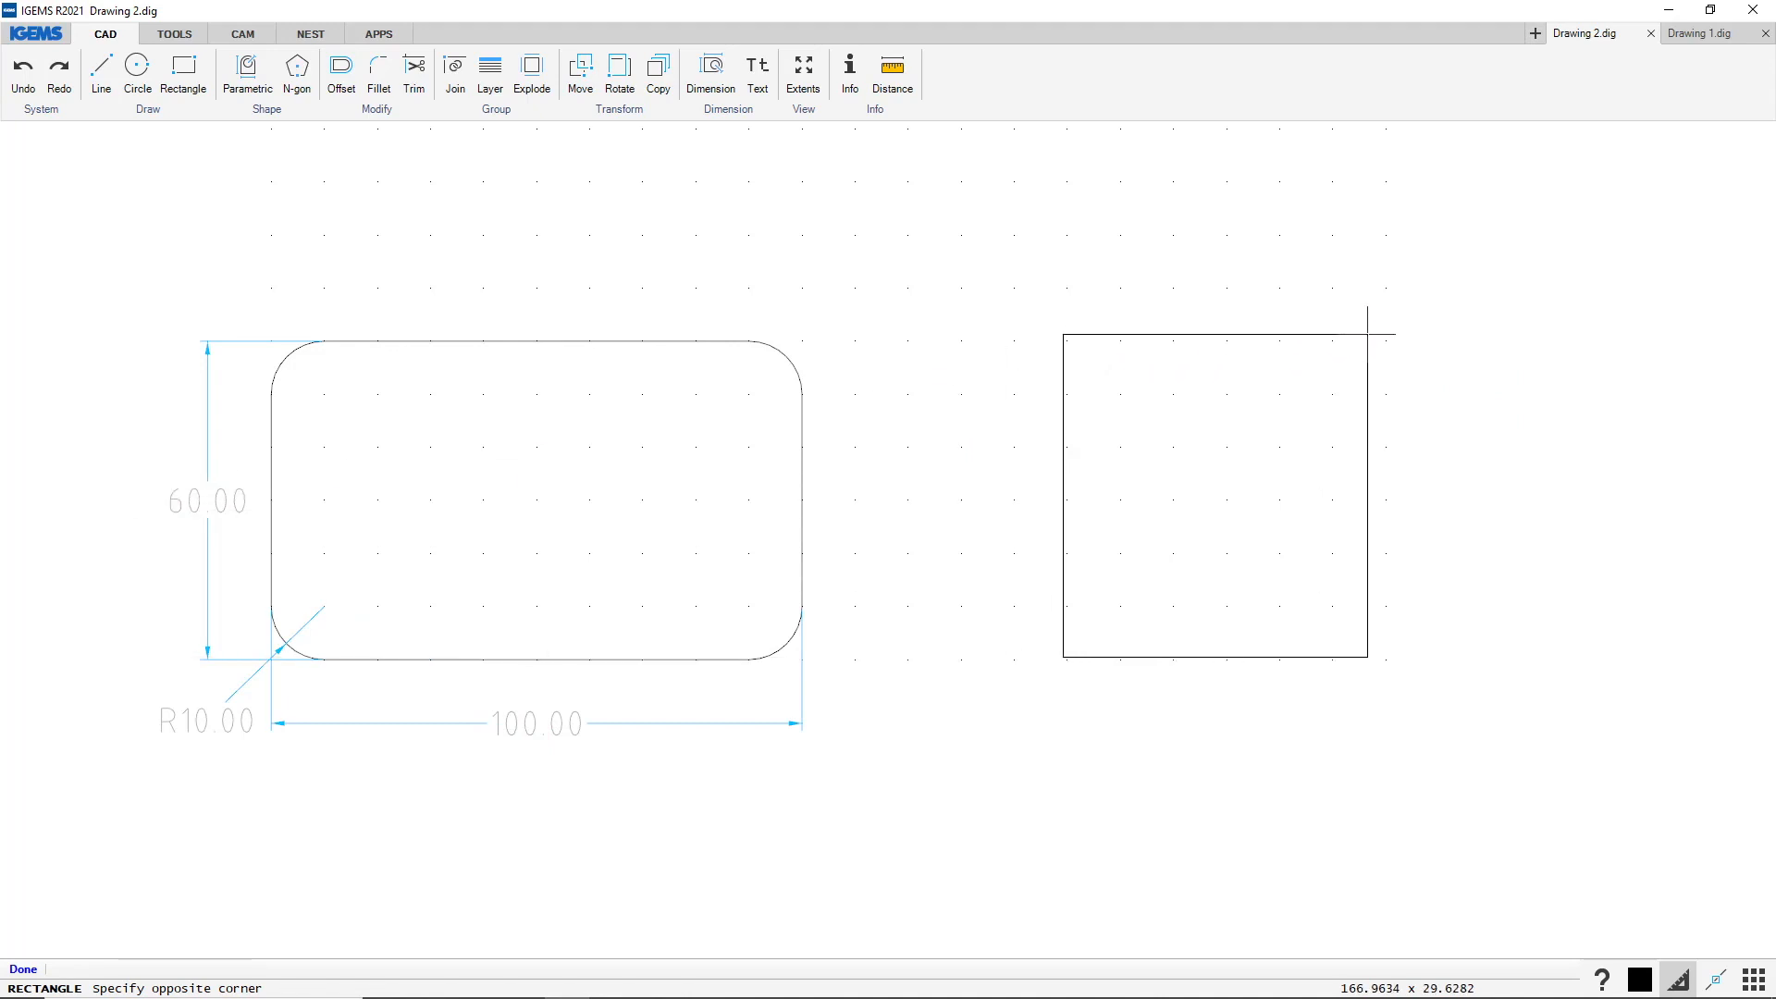
{"action": "type", "text": "100"}
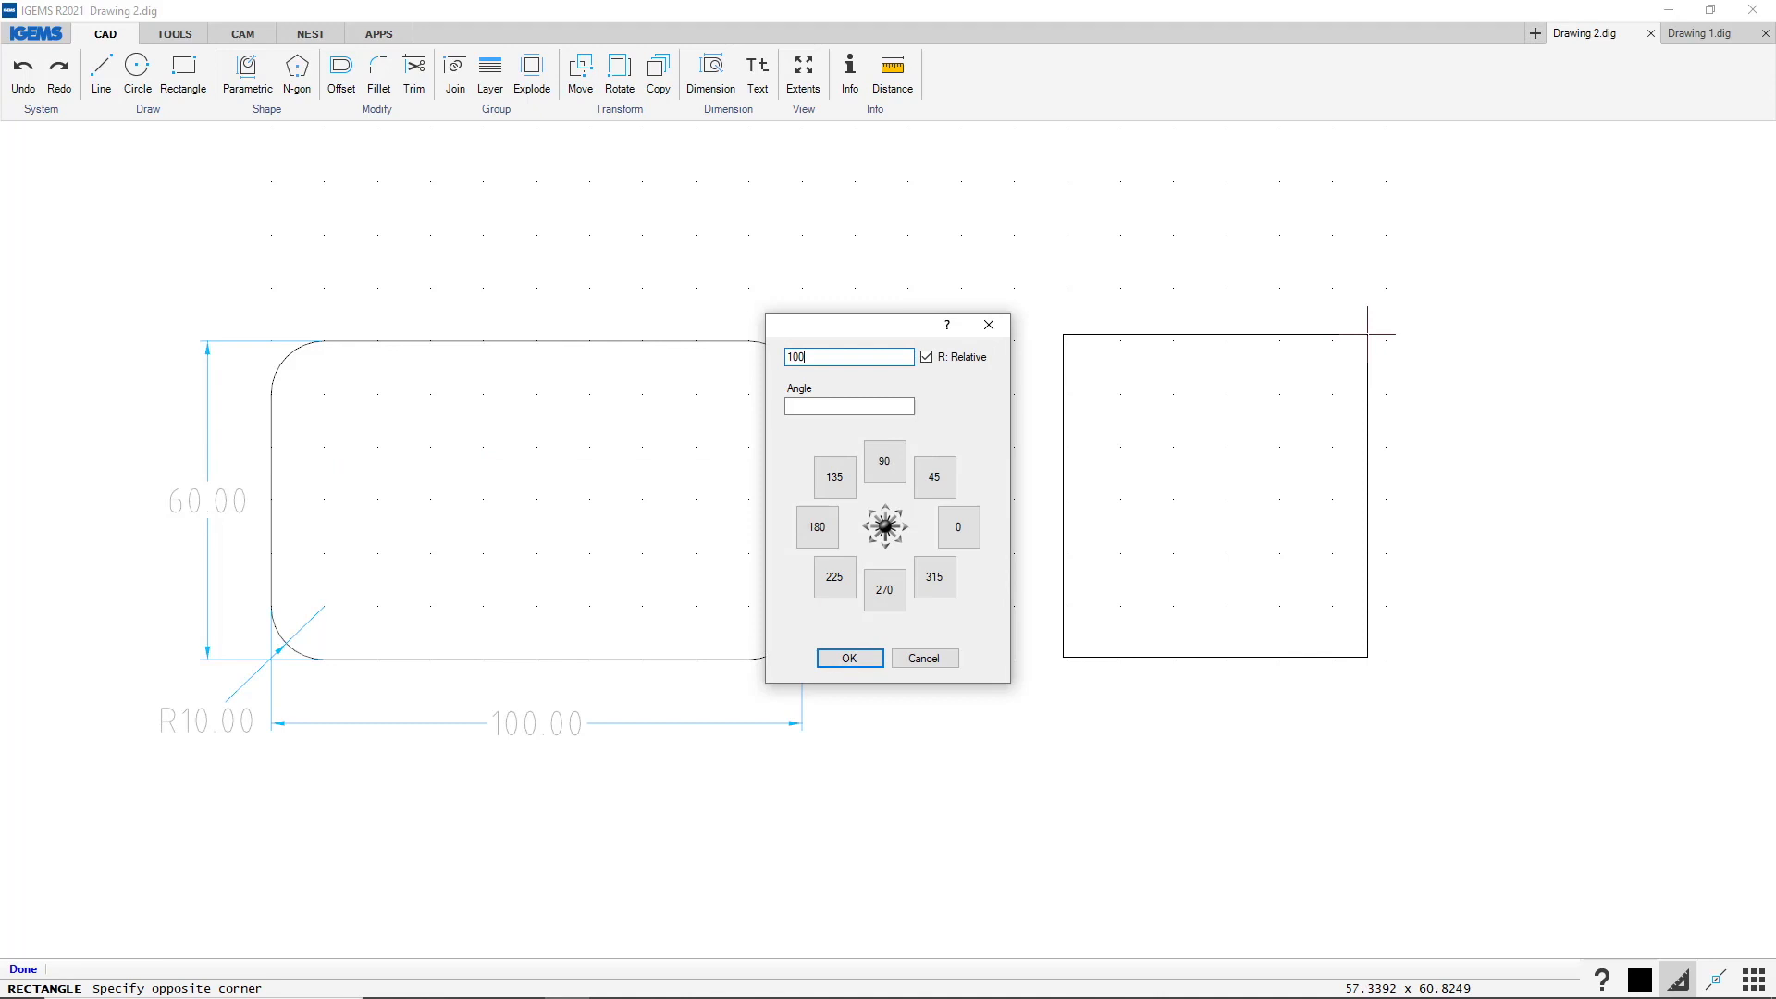
{"action": "type", "text": ",60"}
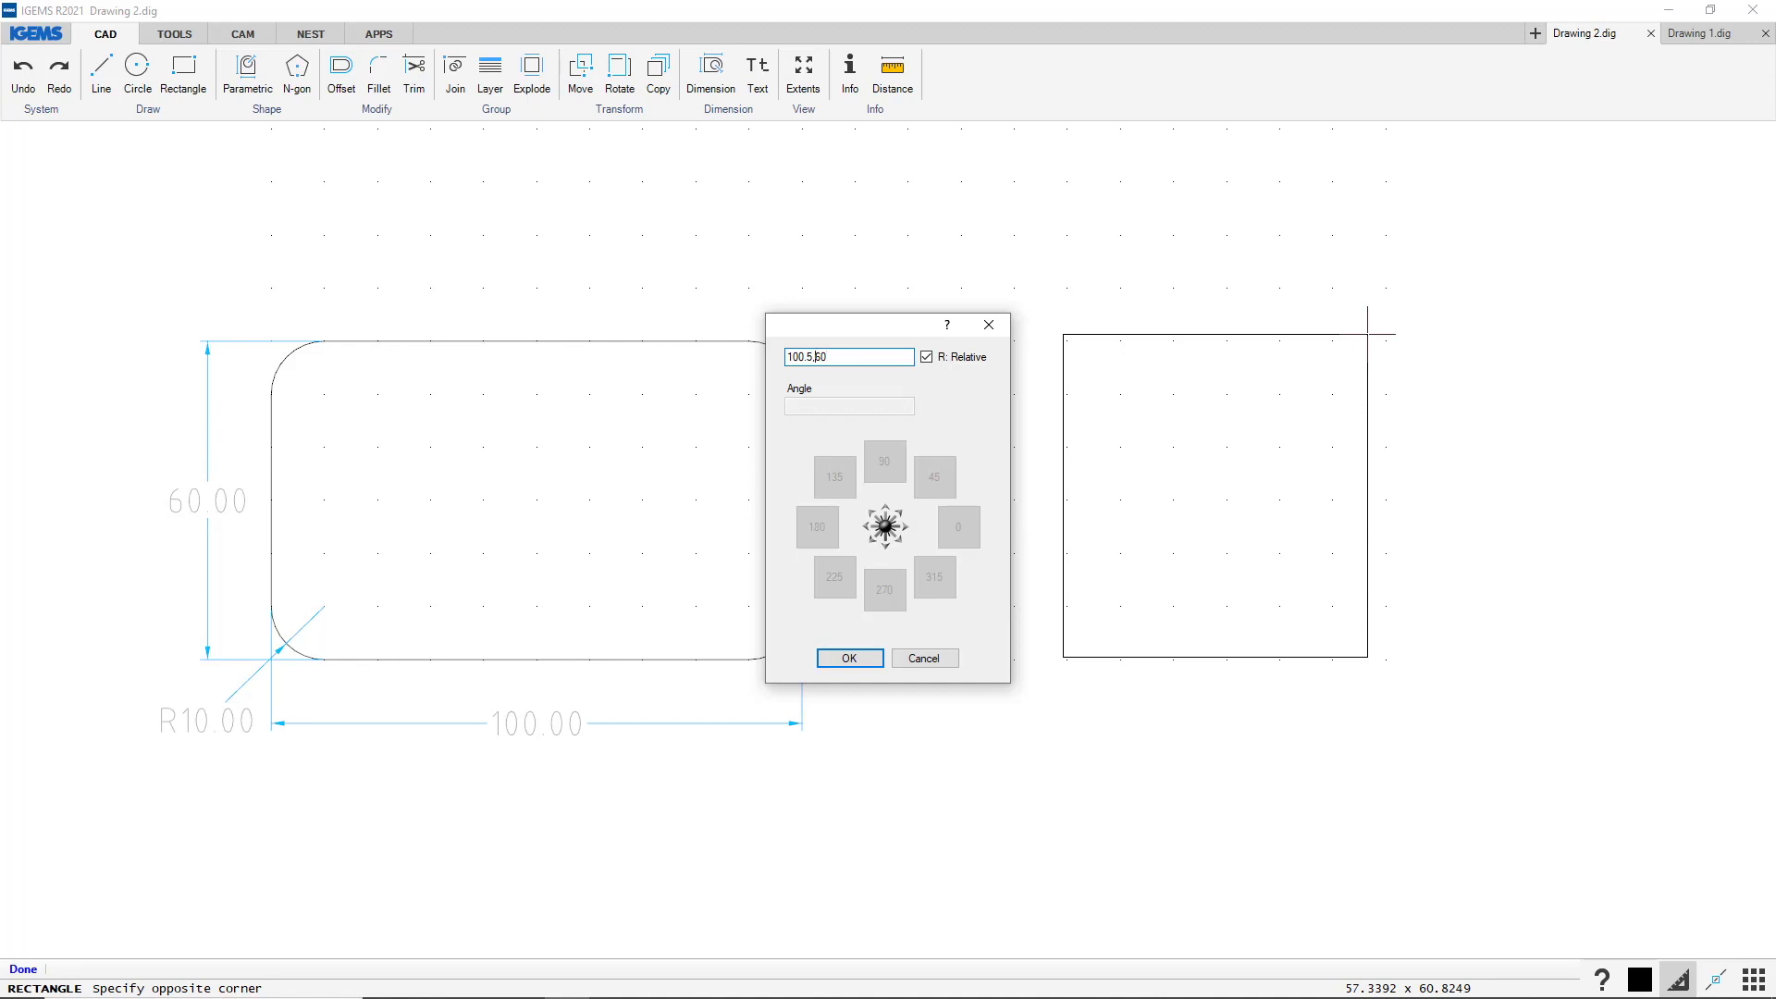
{"action": "key", "text": "BackSpace"}
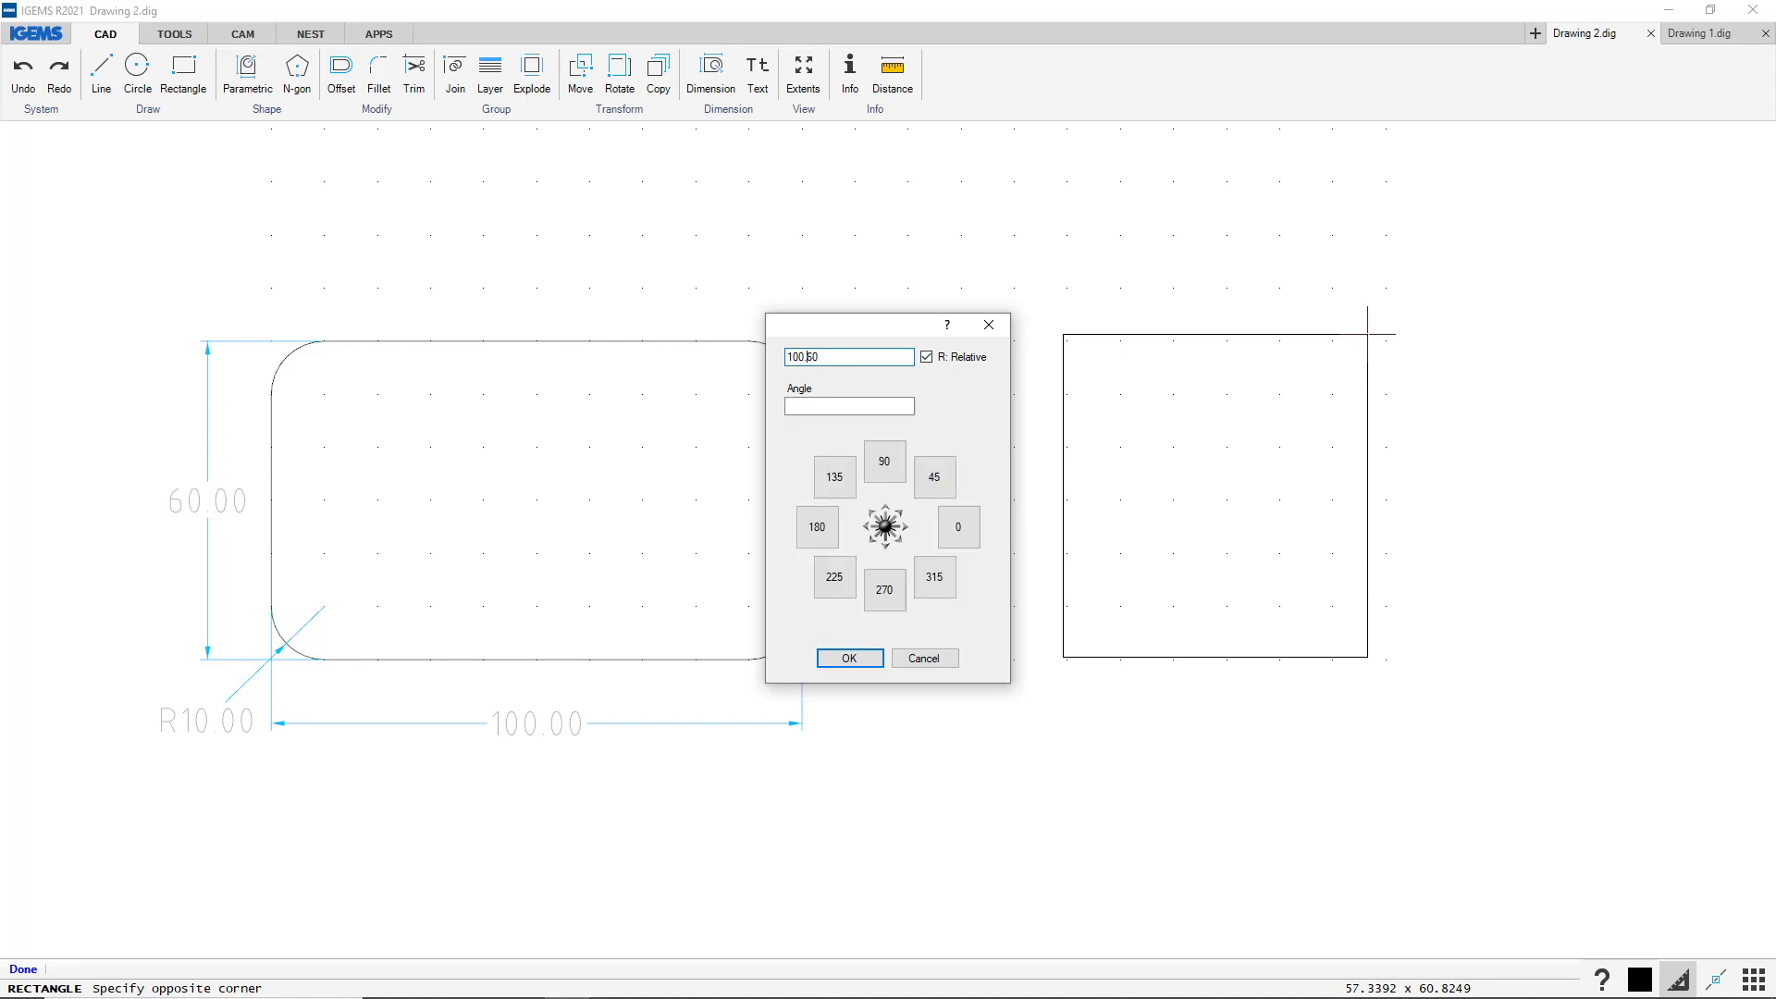
{"action": "type", "text": ","}
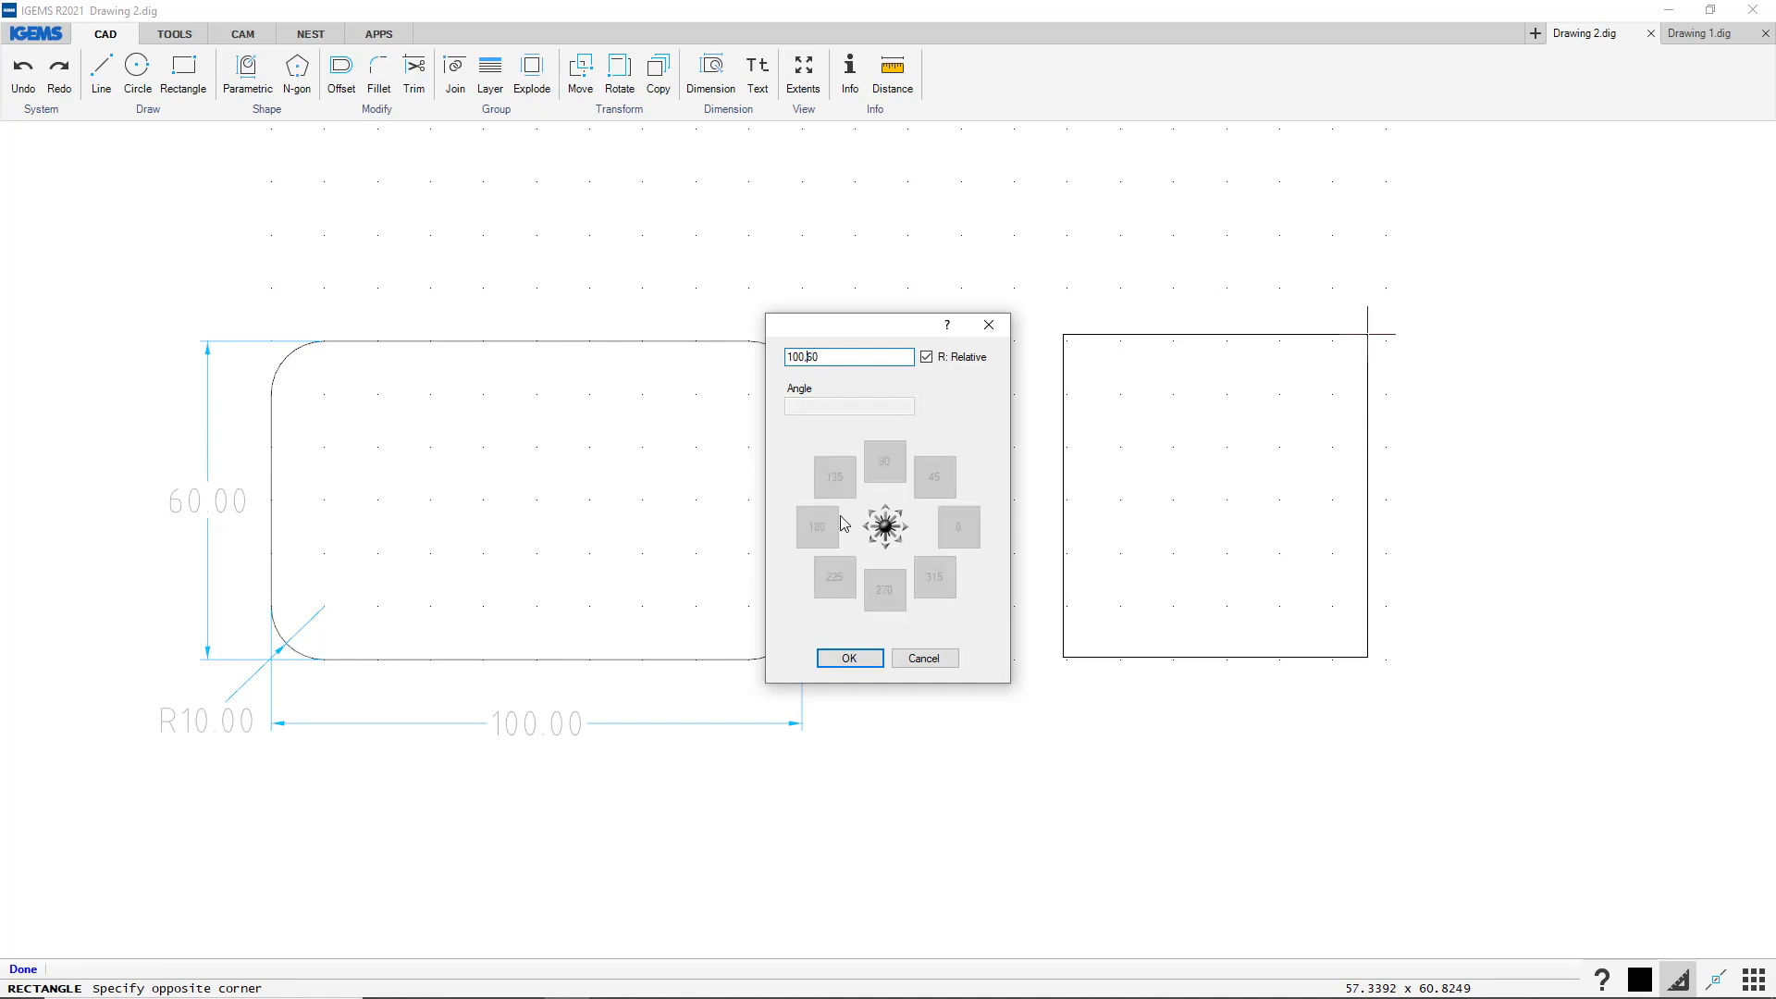
{"action": "left_click", "coordinate": [849, 658]}
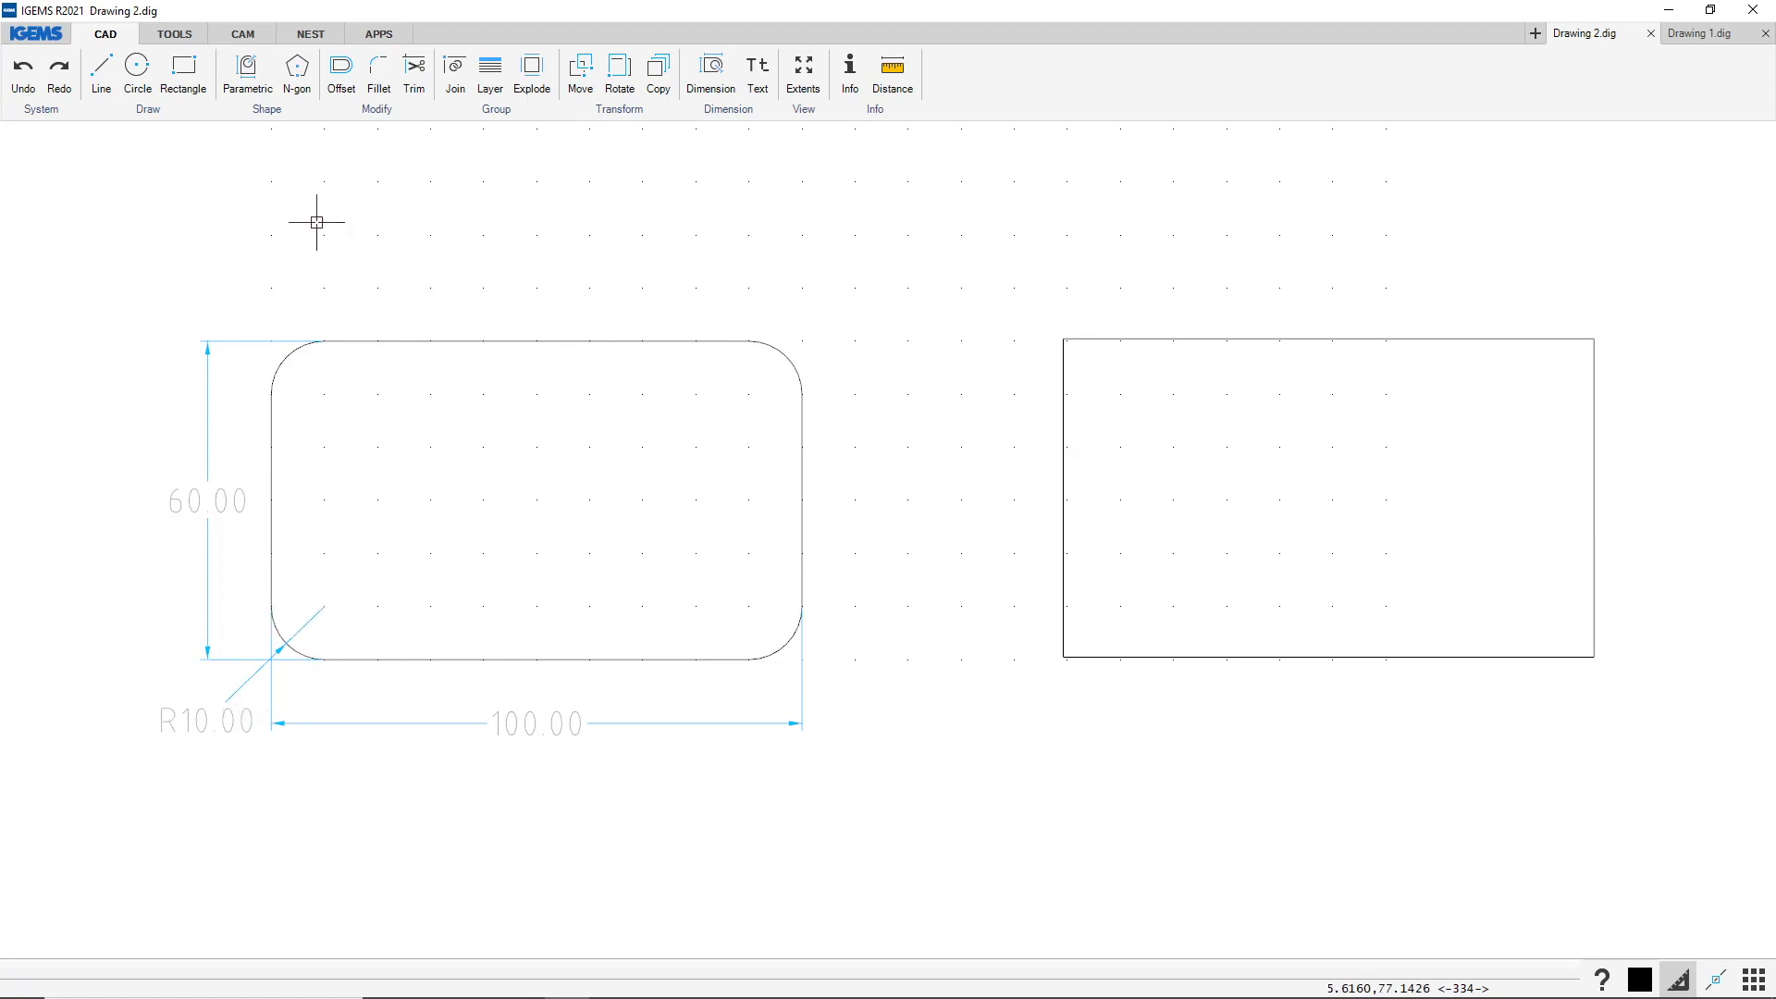
Fillet the new rectangle's upper-left and lower-left corners with a 10 mm radius
{"action": "left_click", "coordinate": [381, 71]}
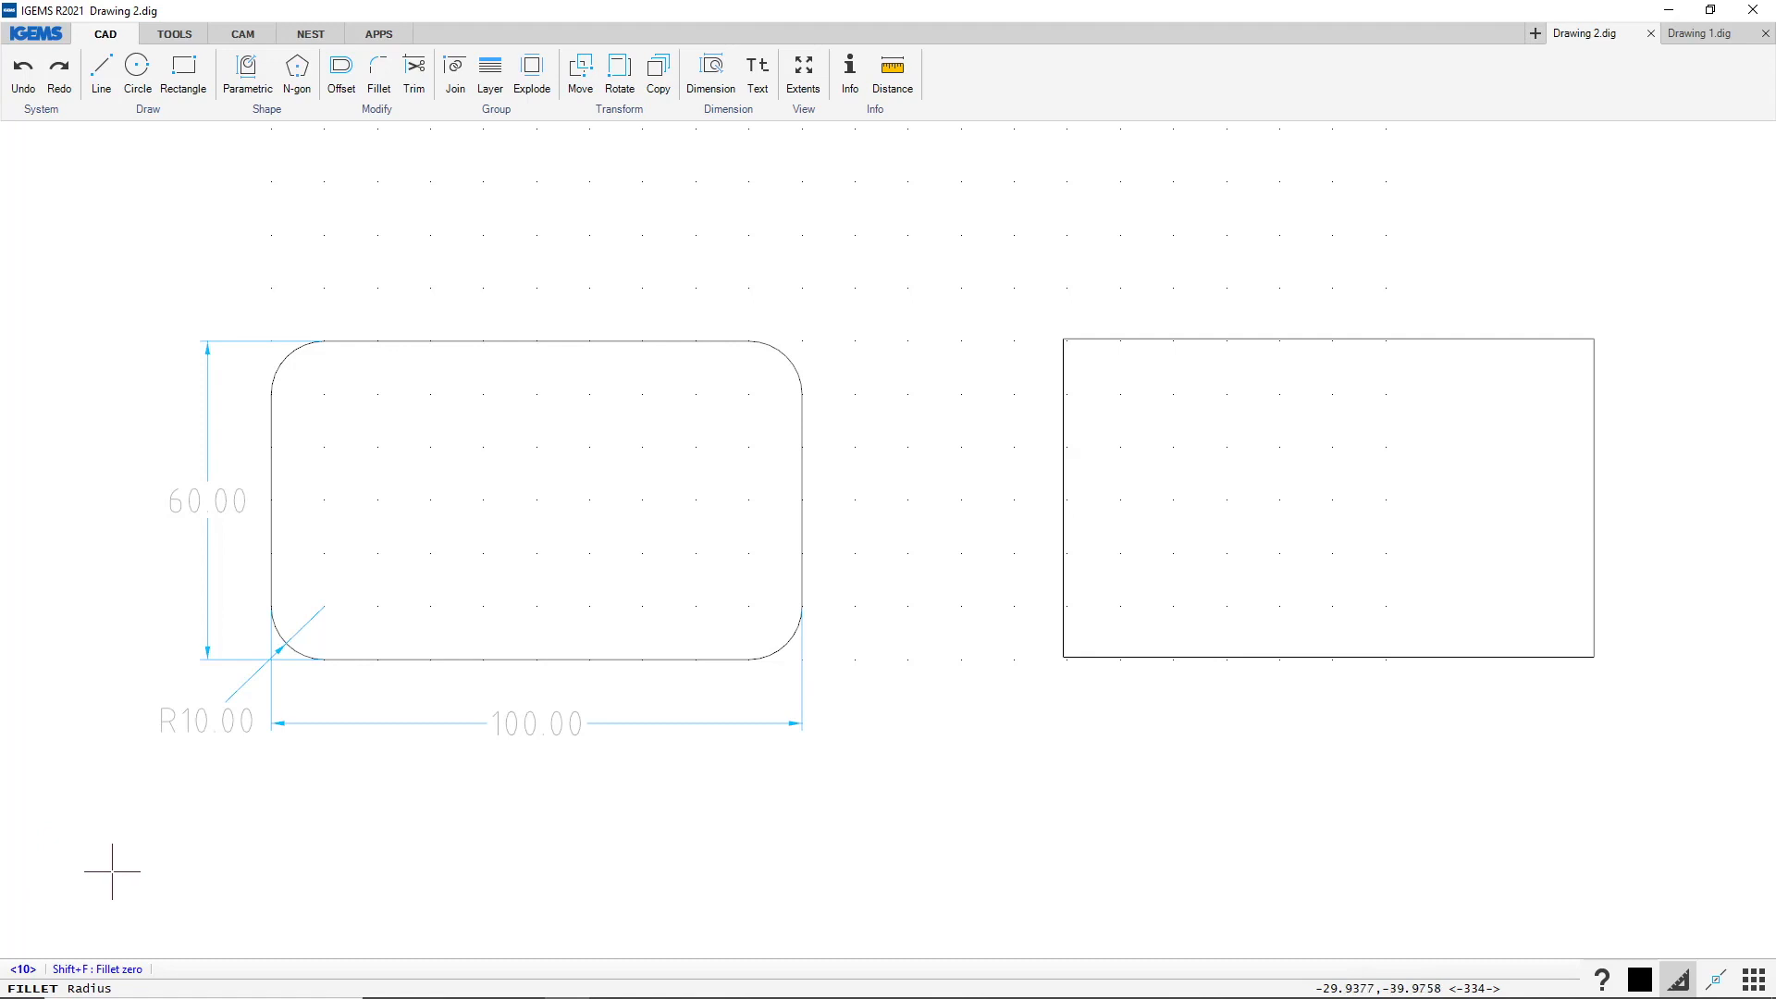
{"action": "key", "text": "Return"}
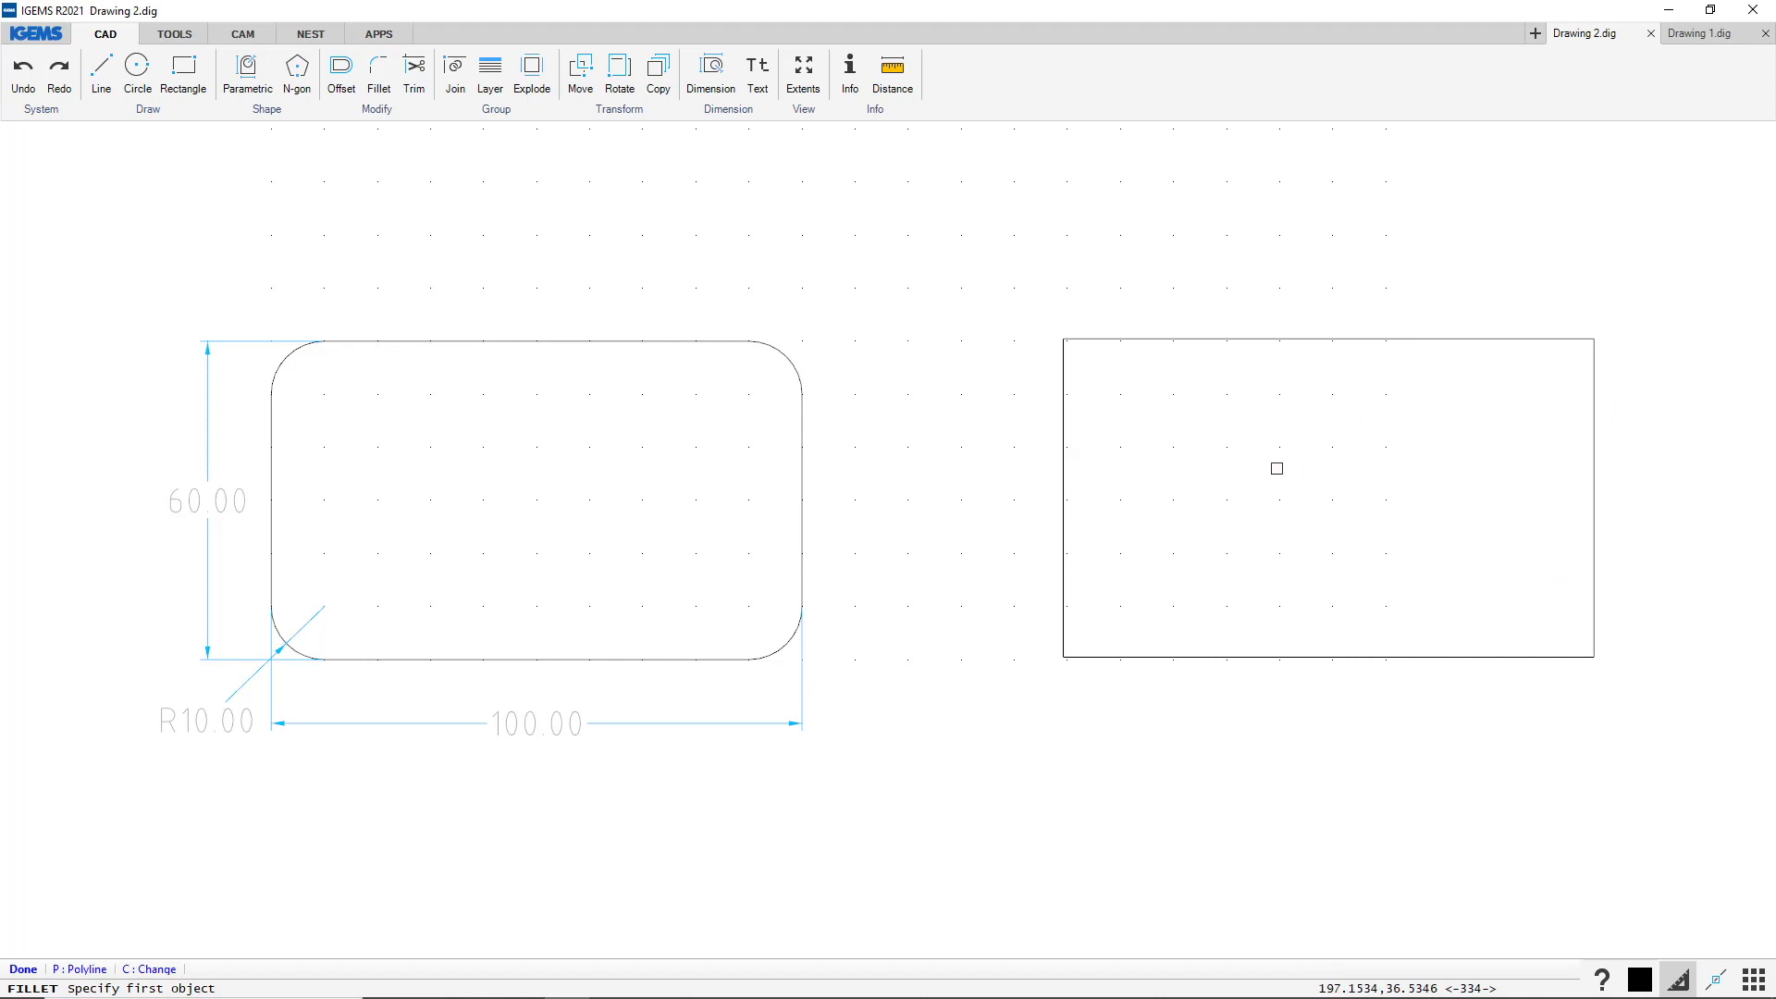
{"action": "left_click", "coordinate": [1145, 338]}
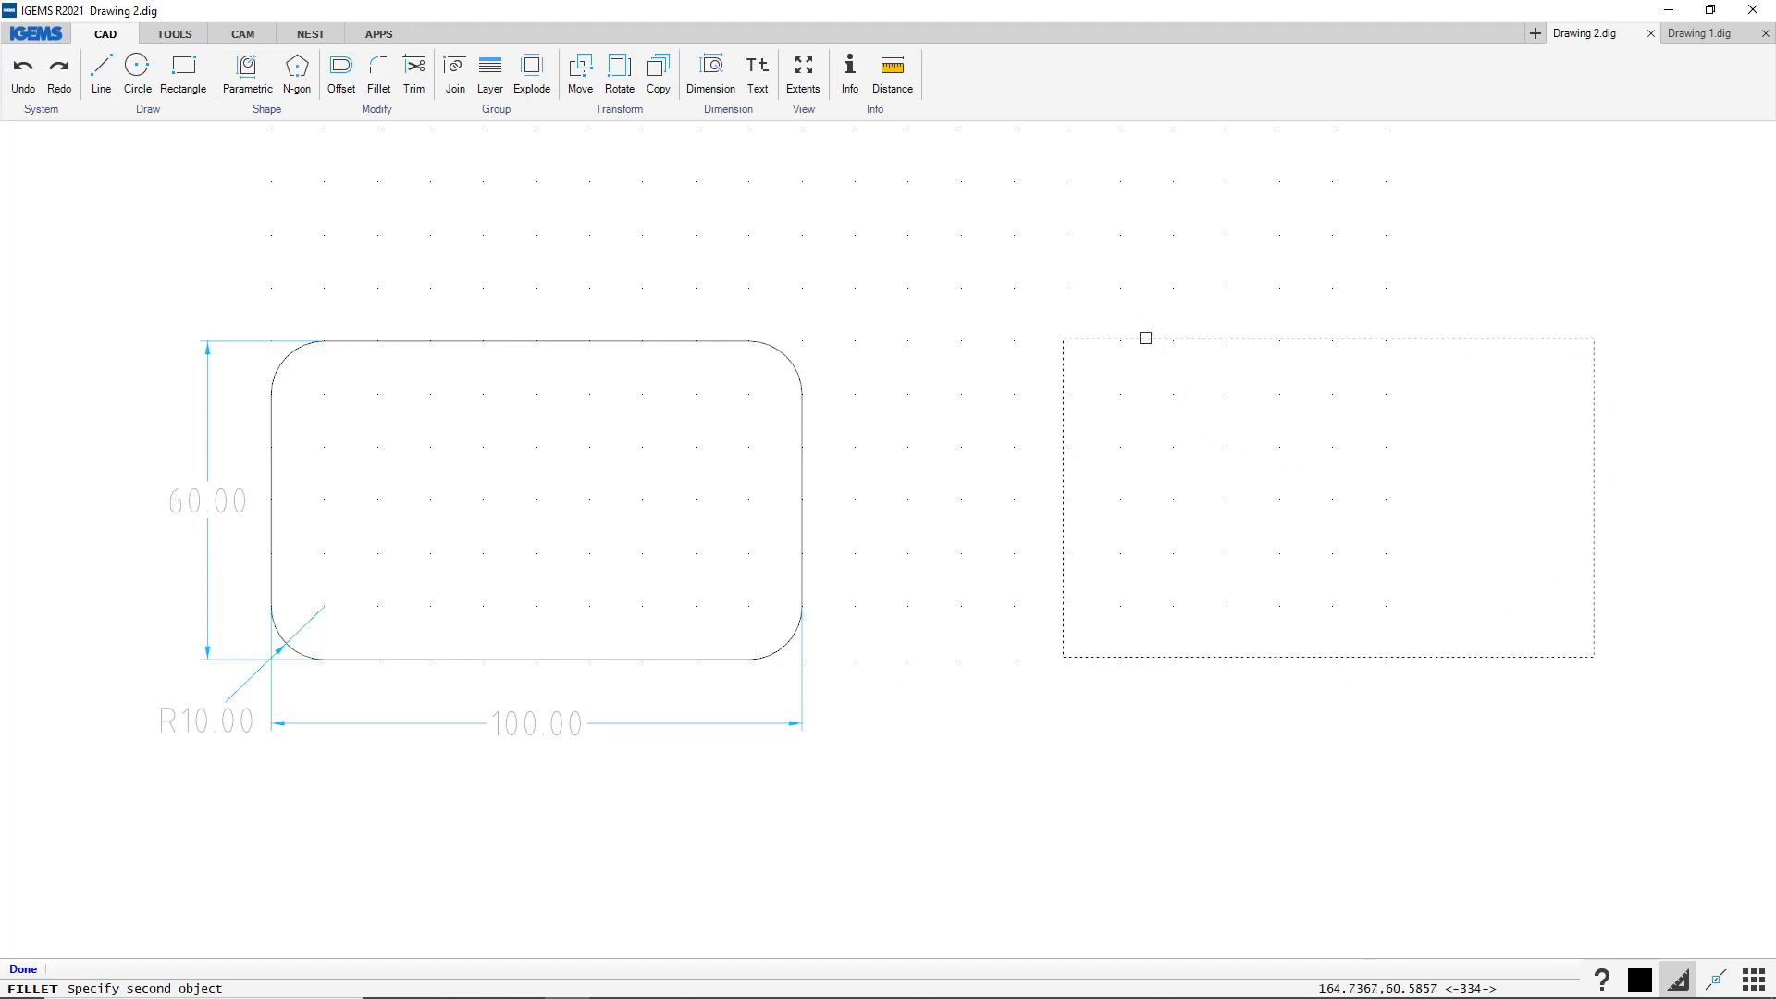
{"action": "left_click", "coordinate": [1068, 396]}
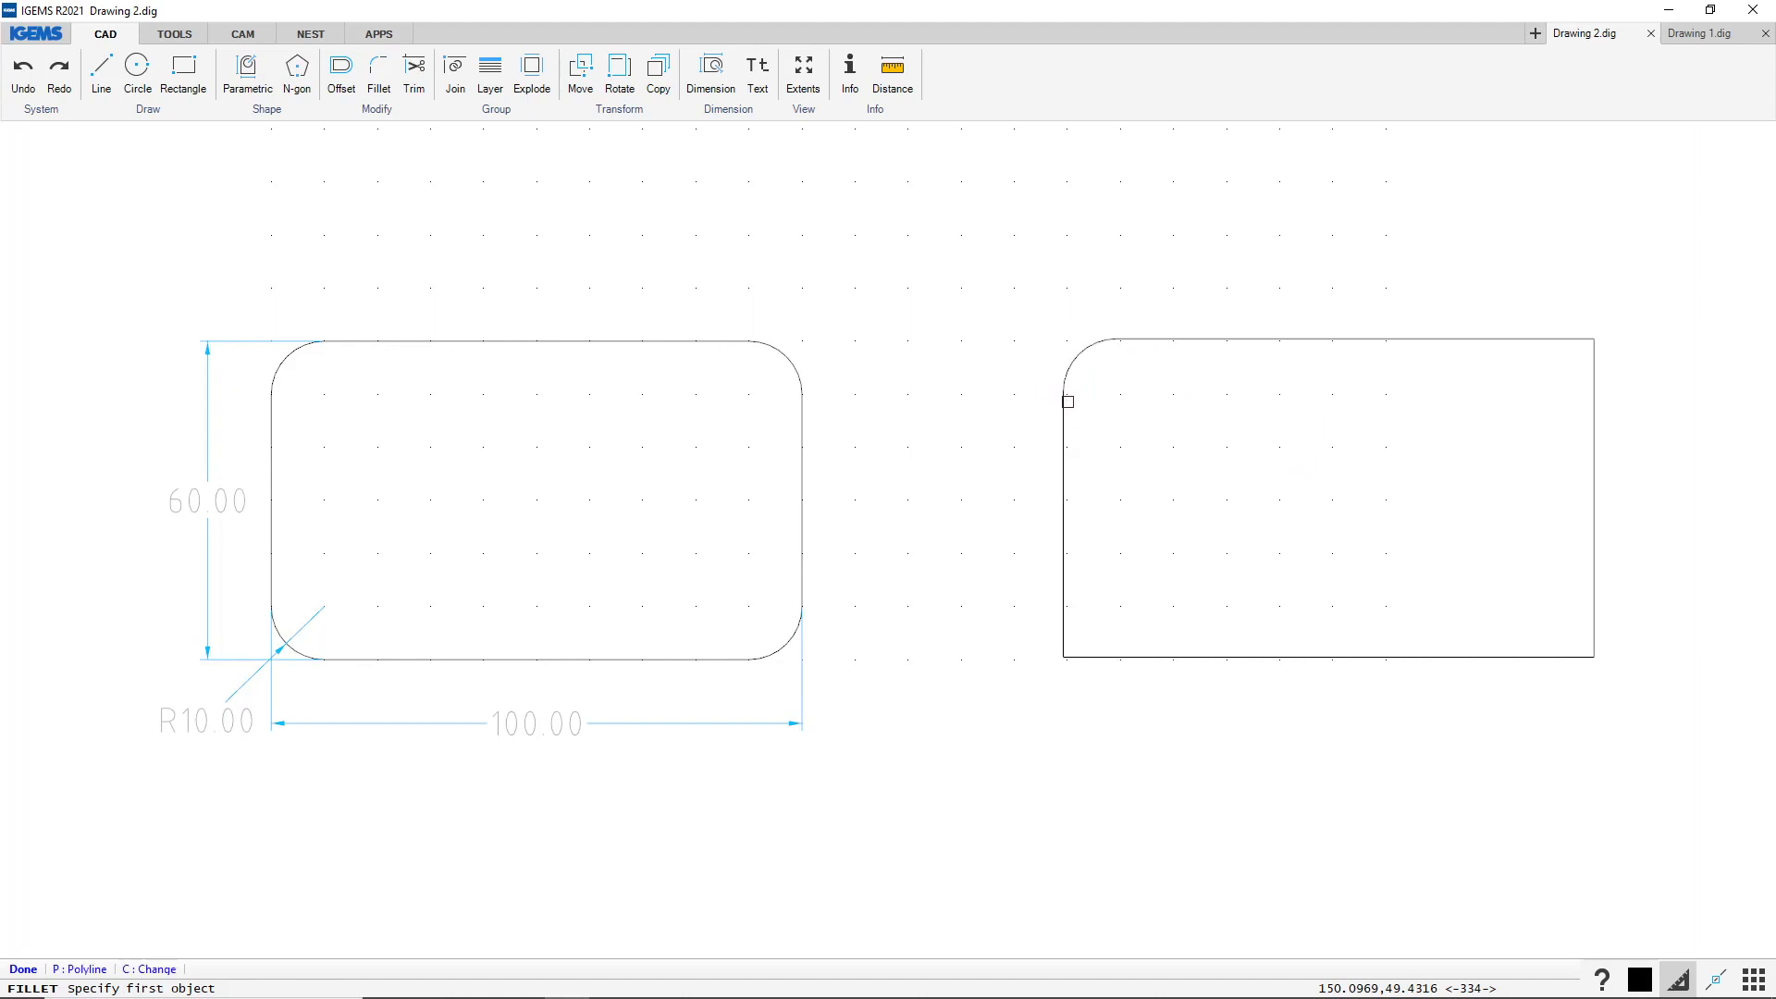
{"action": "left_click", "coordinate": [1069, 594]}
{"action": "left_click", "coordinate": [1116, 656]}
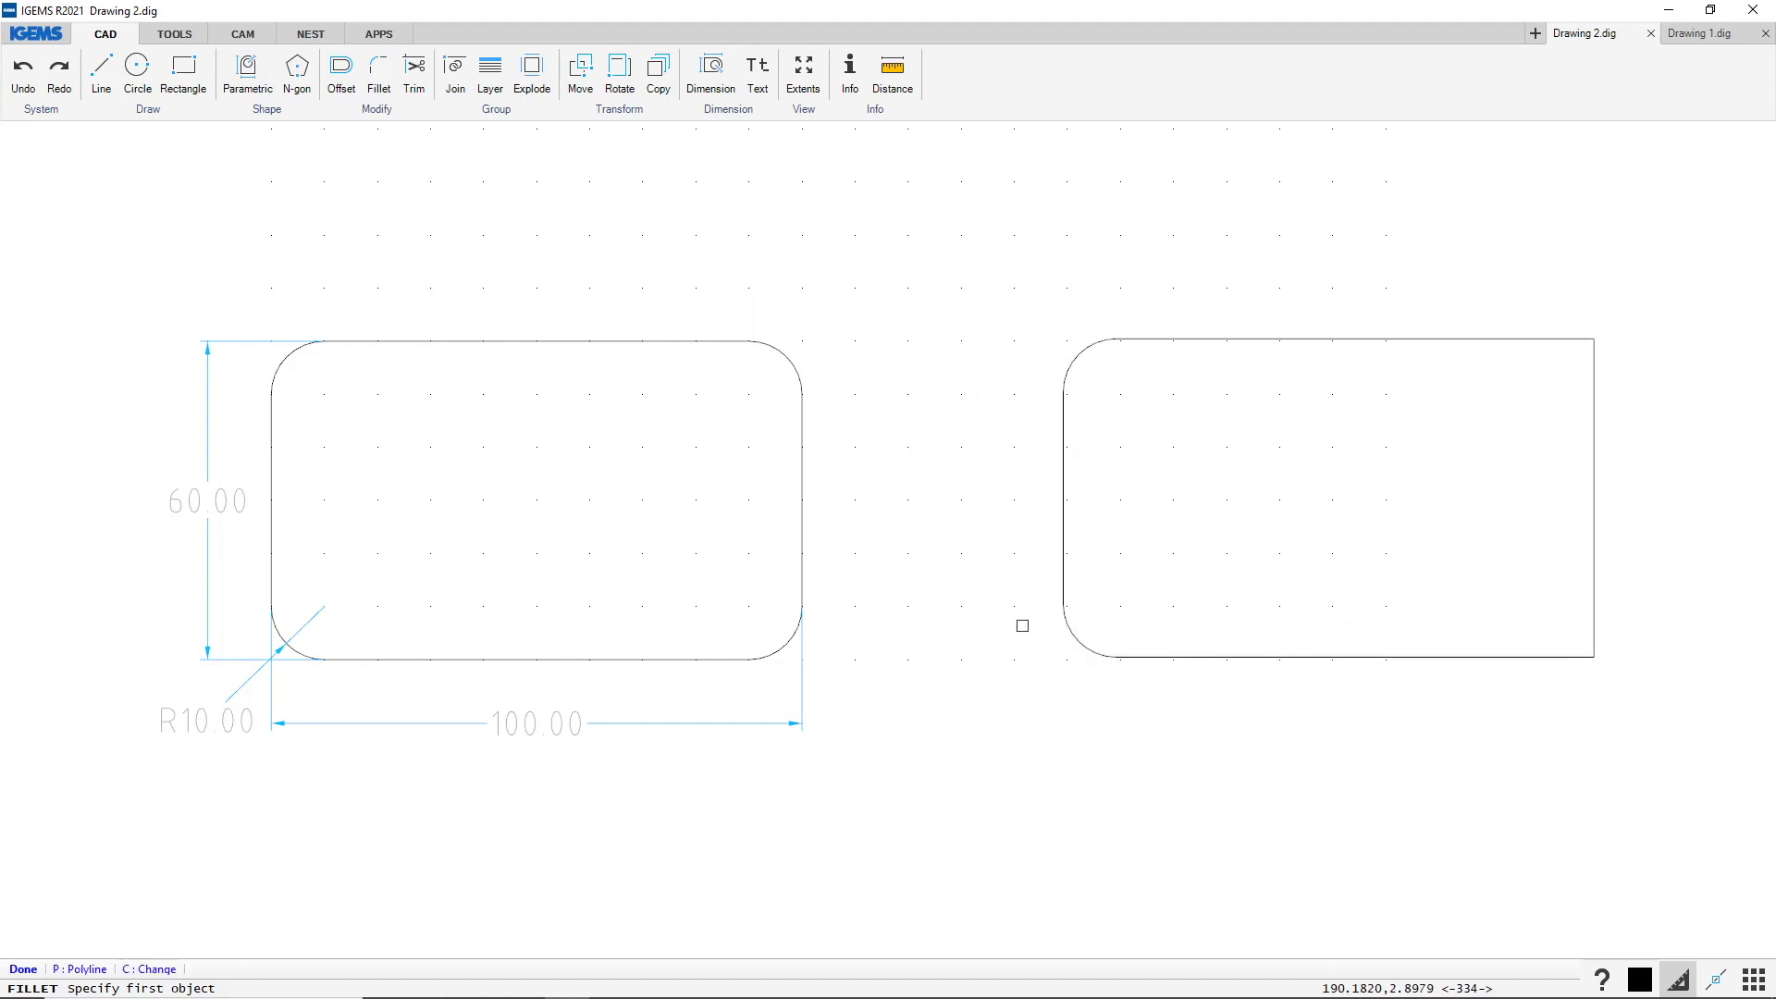
Fillet the rectangle's remaining corners all at once with the Fillet command's Polyline option
{"action": "left_click", "coordinate": [81, 970]}
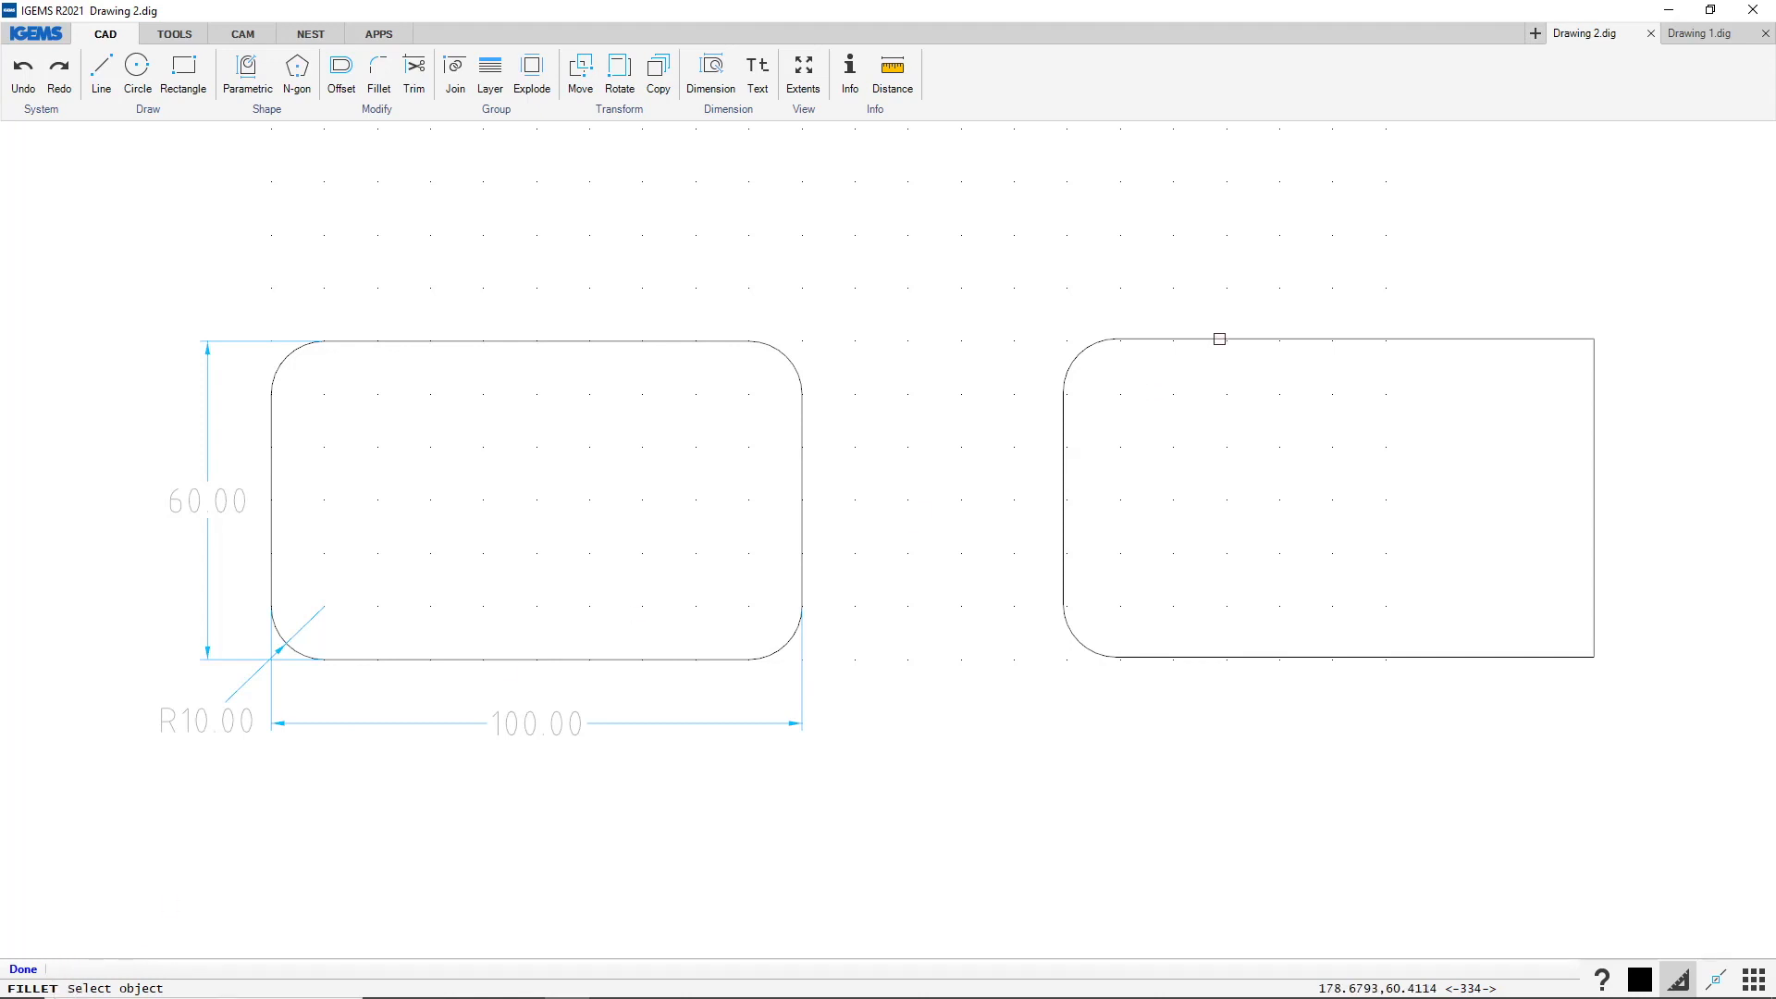
{"action": "left_click", "coordinate": [1219, 338]}
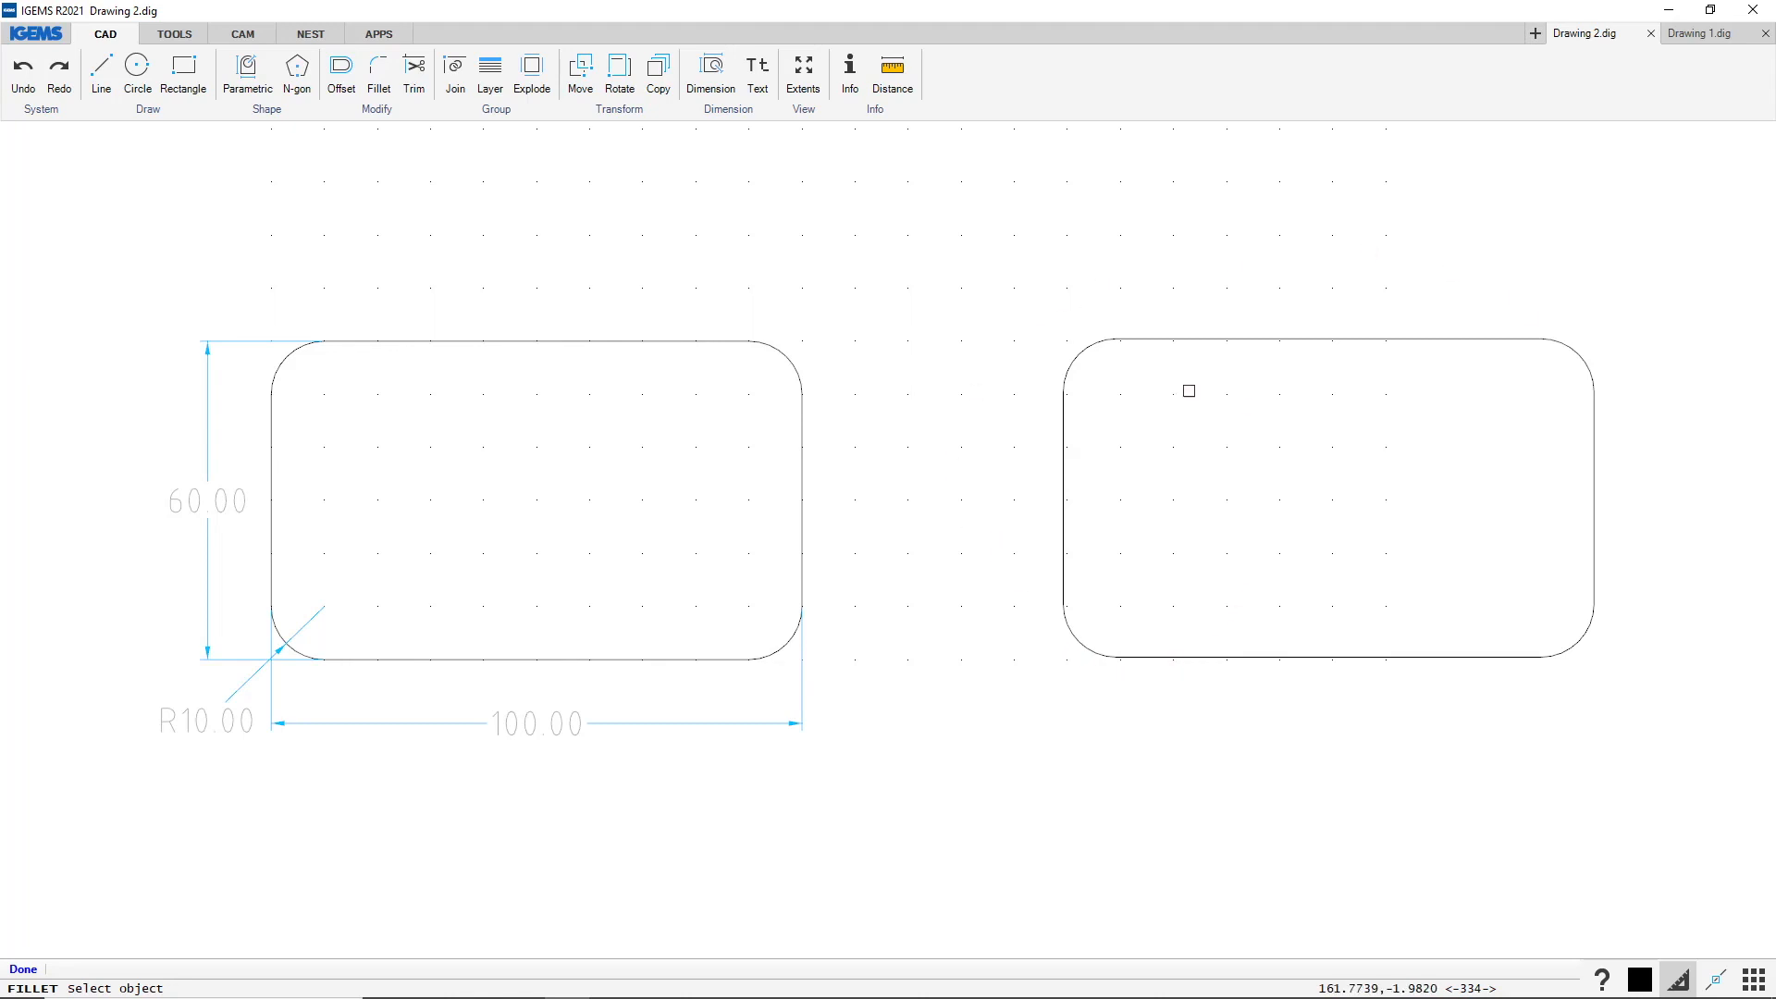
{"action": "left_click", "coordinate": [23, 971]}
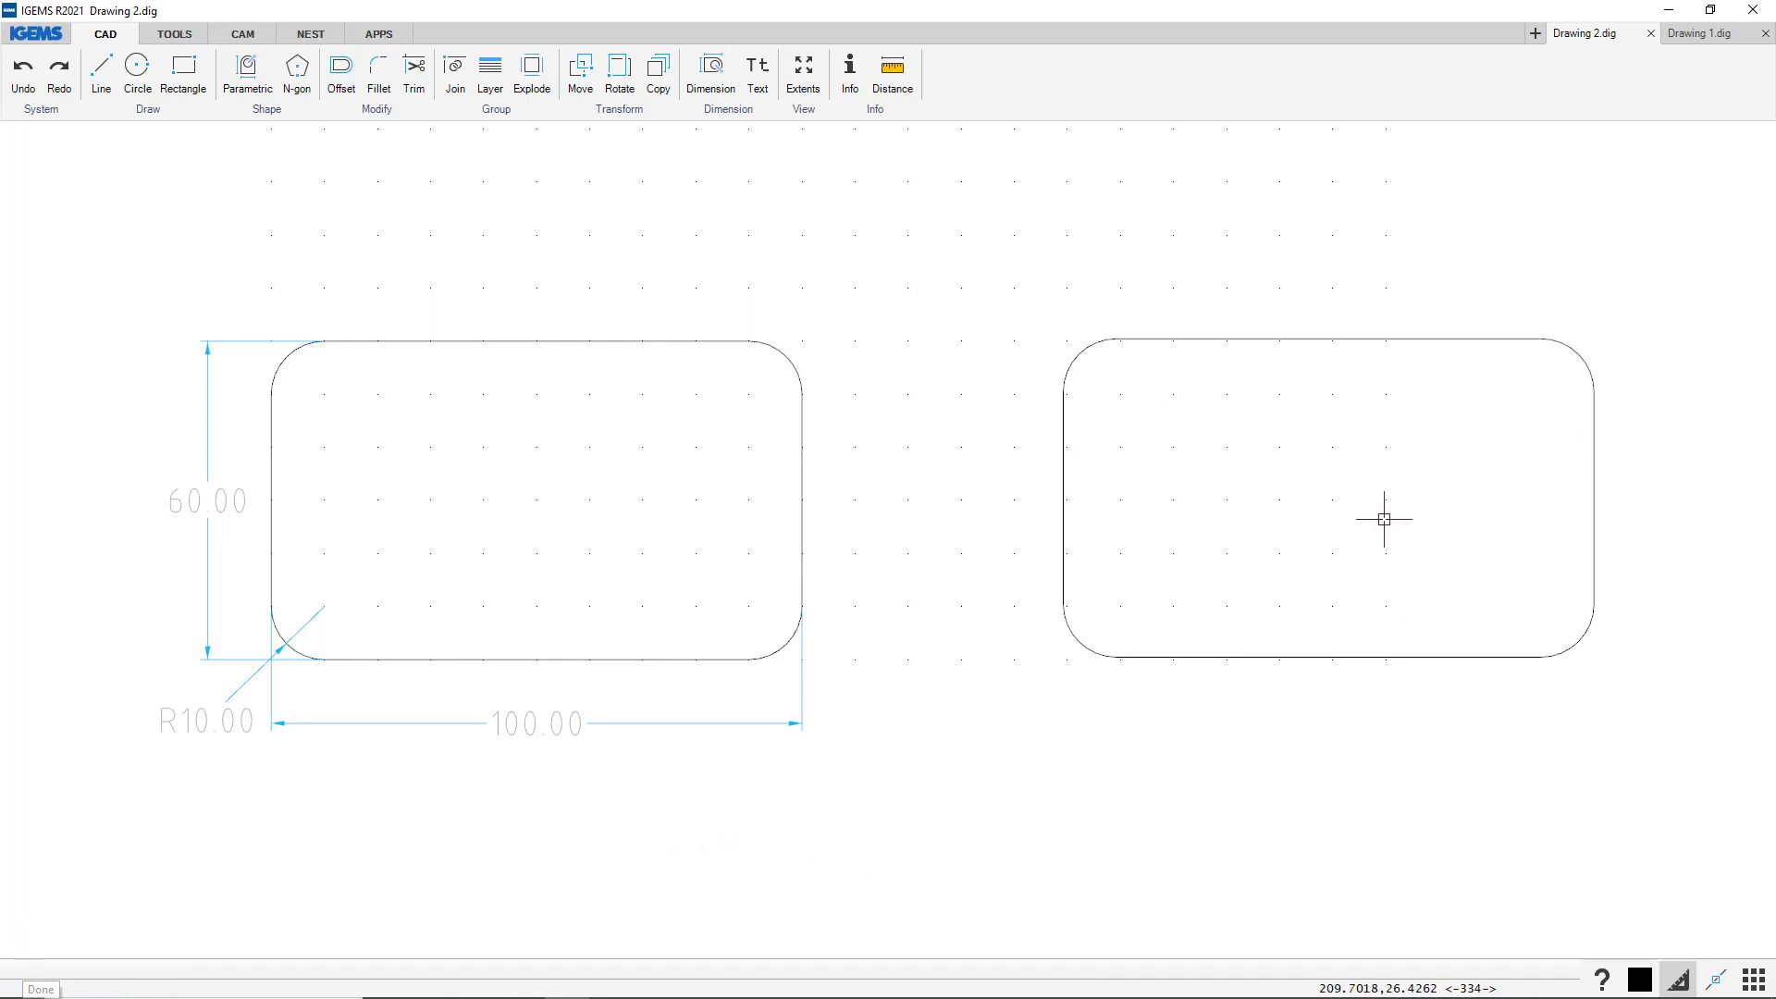
Dimension the new rectangle's overall width, overall height and lower-left corner radius
{"action": "left_click", "coordinate": [715, 74]}
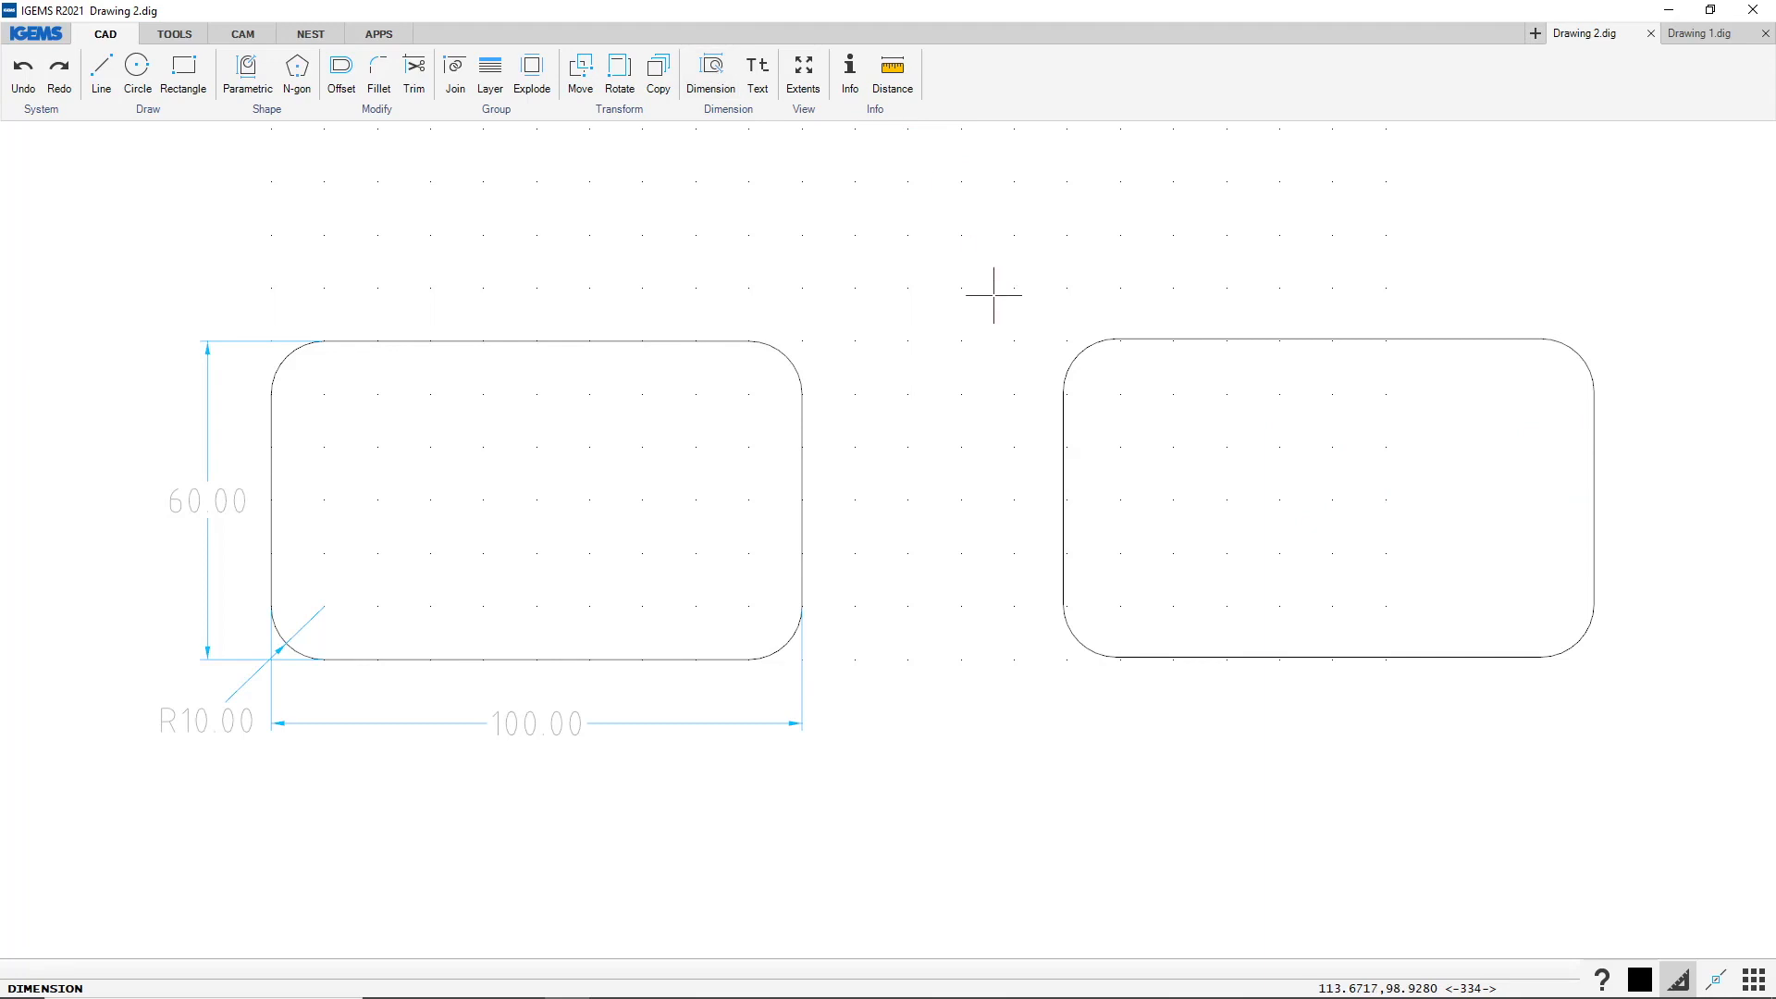
{"action": "left_click", "coordinate": [1065, 481]}
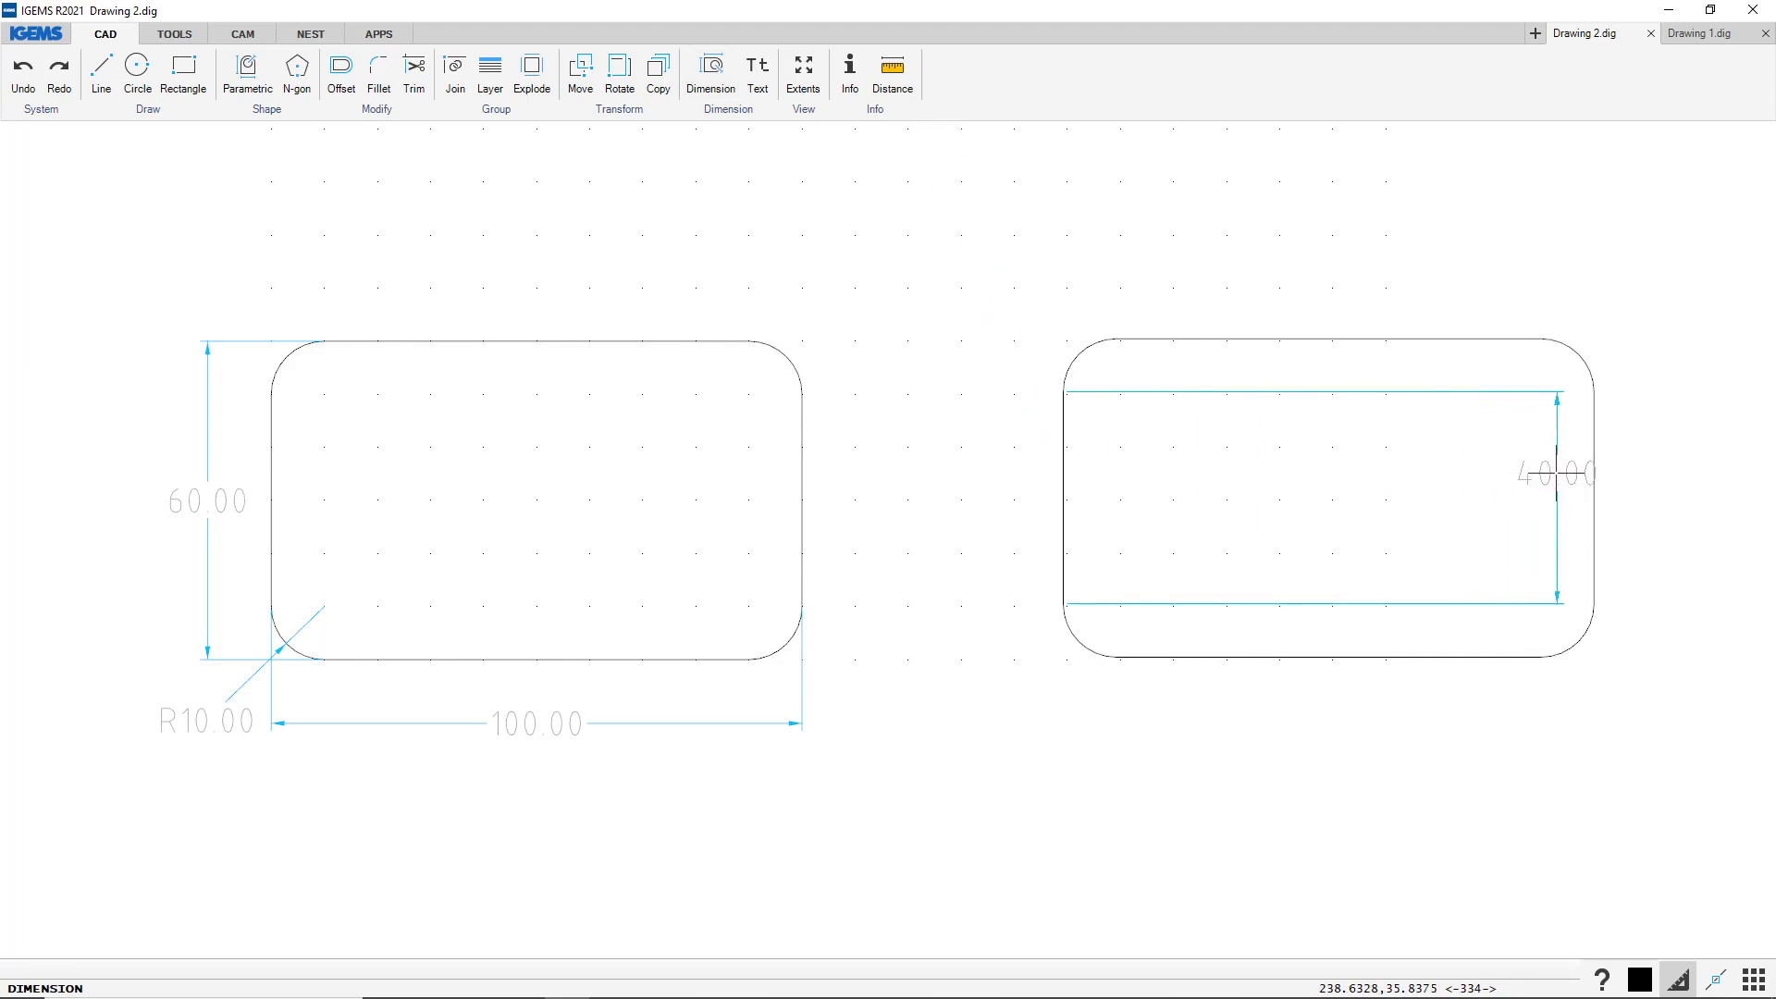
{"action": "left_click", "coordinate": [1593, 480]}
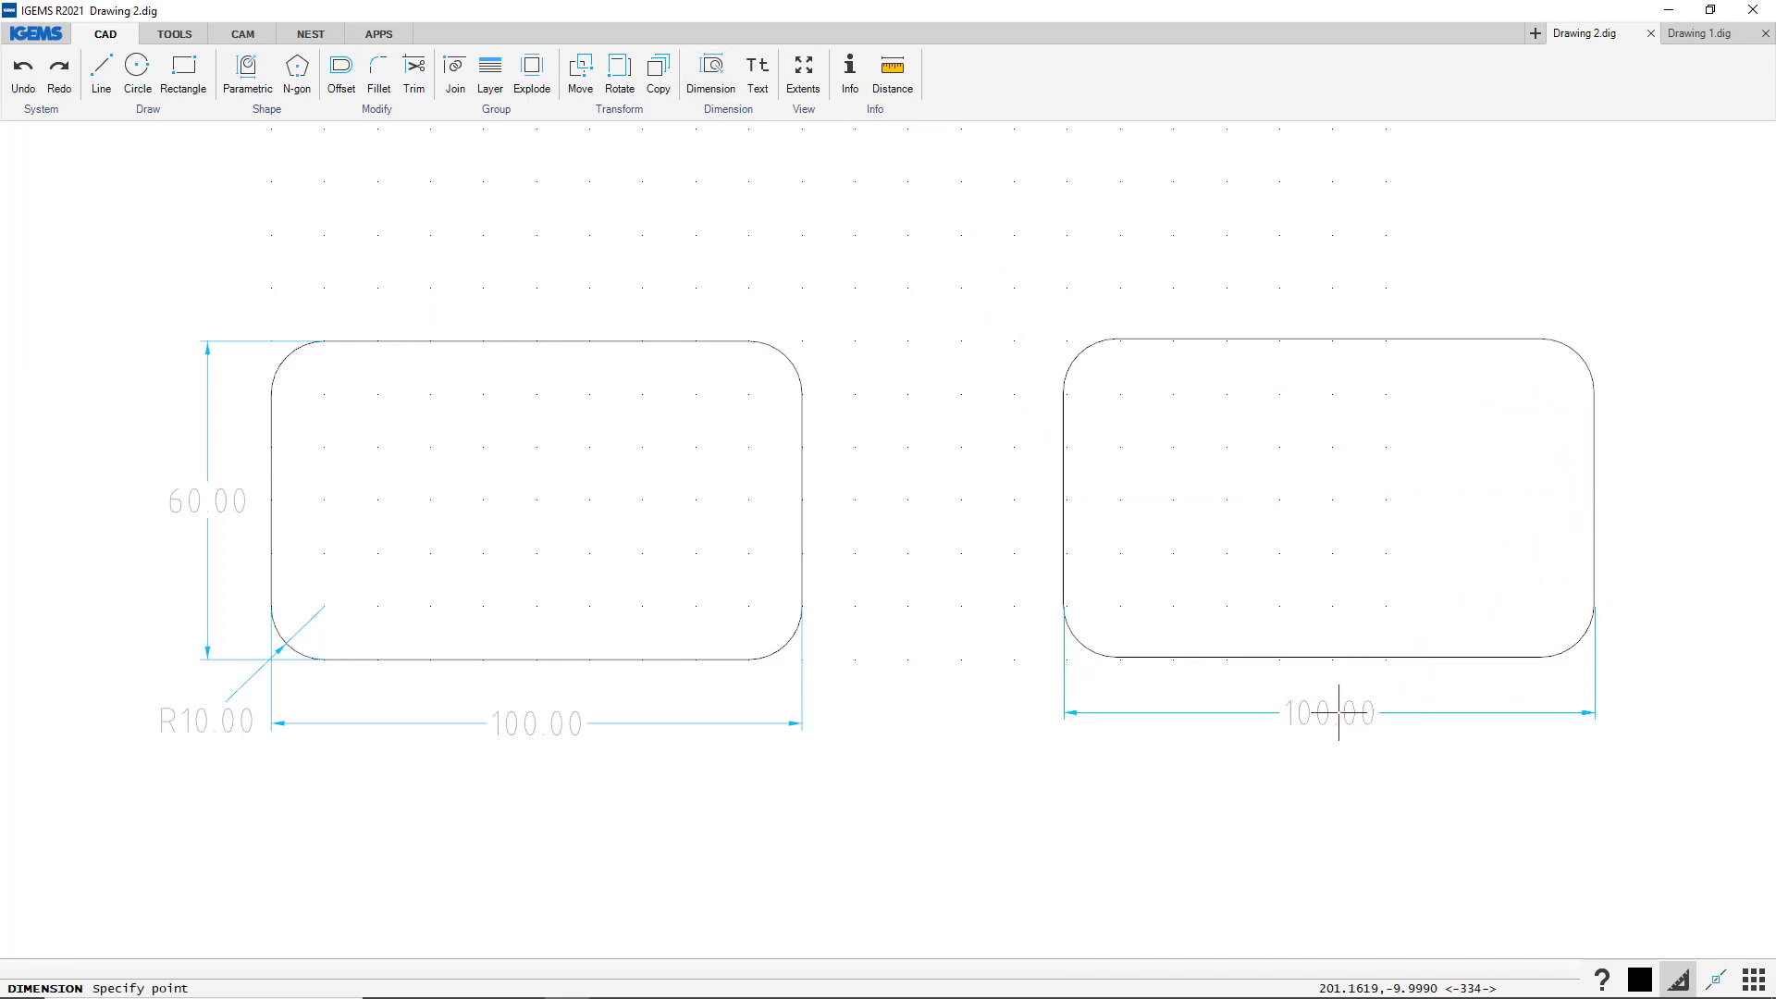
{"action": "left_click", "coordinate": [1344, 722]}
{"action": "left_click", "coordinate": [1329, 658]}
{"action": "left_click", "coordinate": [1307, 338]}
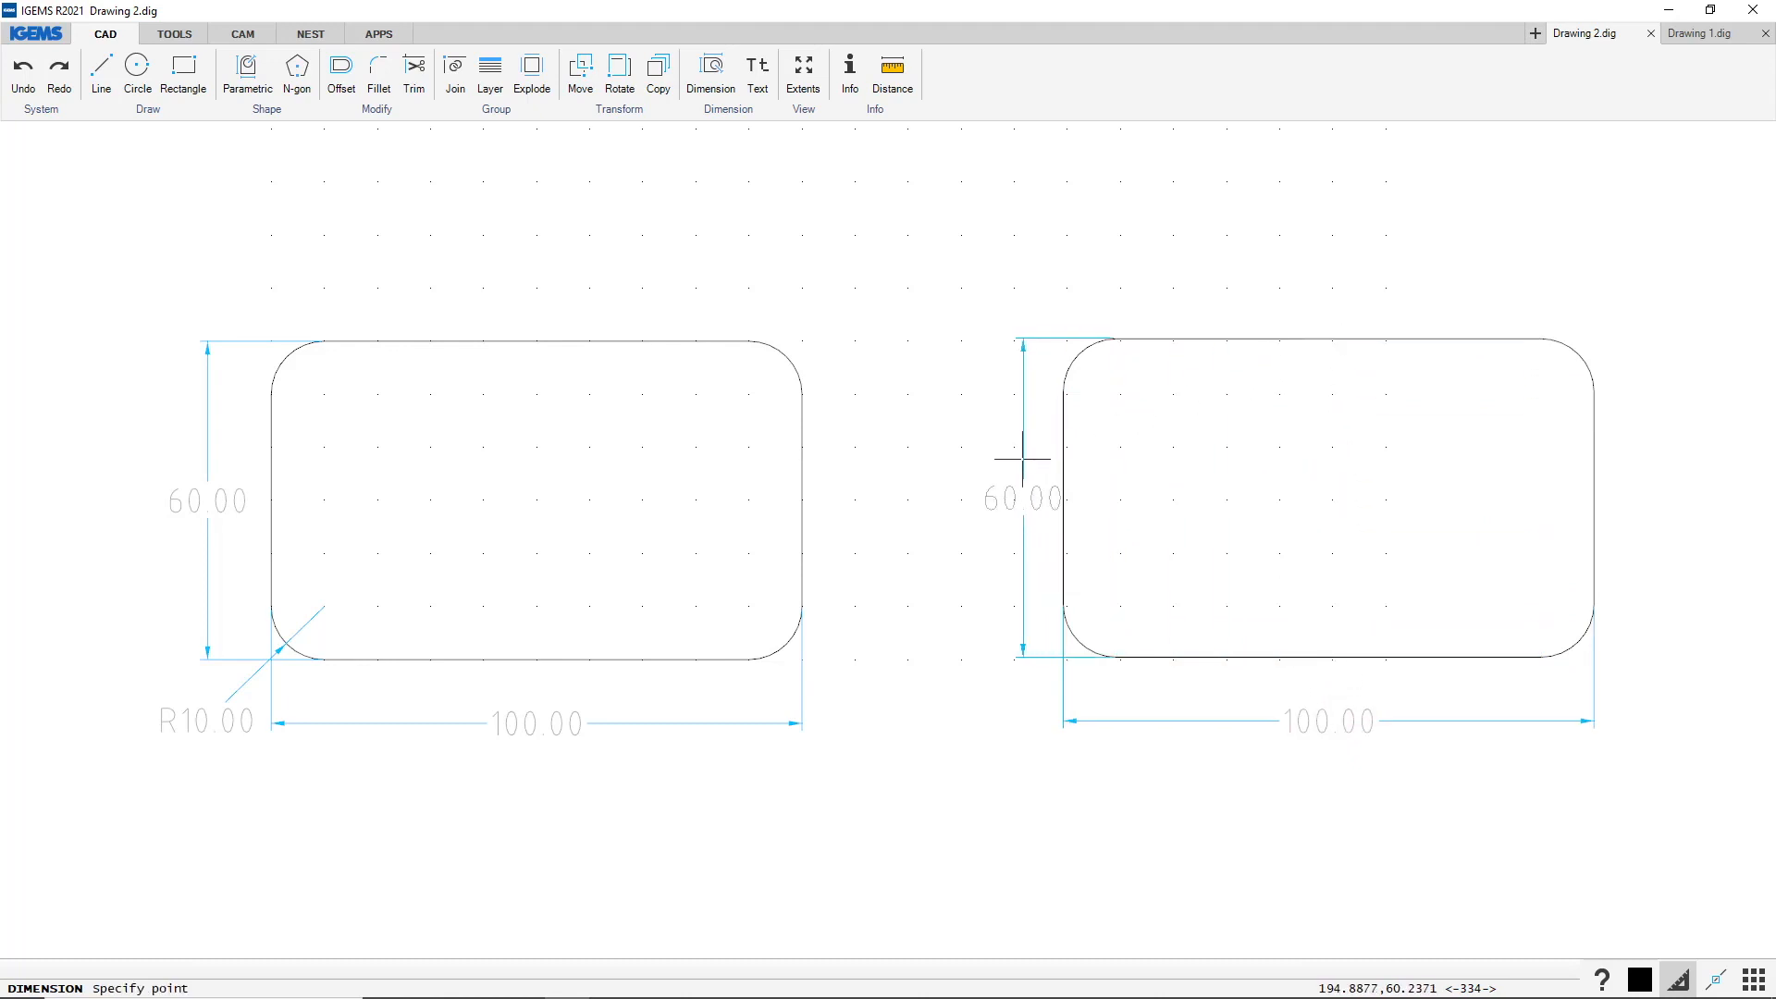
{"action": "left_click", "coordinate": [1000, 498]}
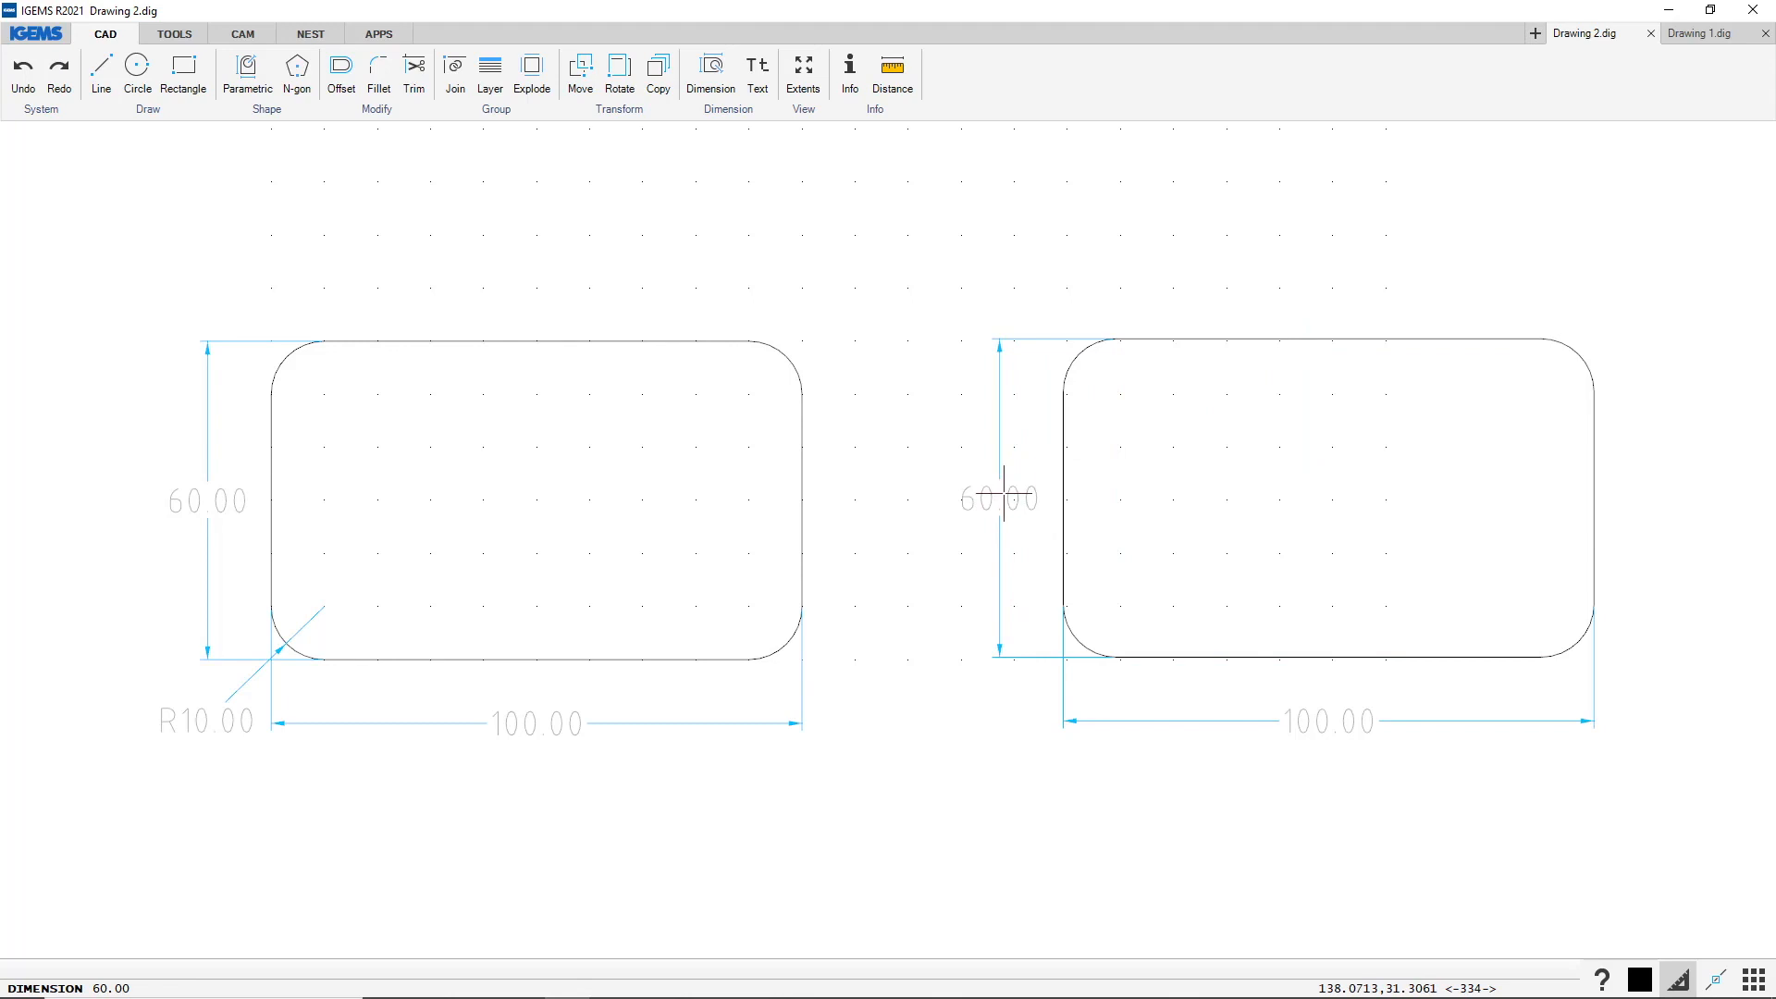
{"action": "left_click", "coordinate": [1075, 626]}
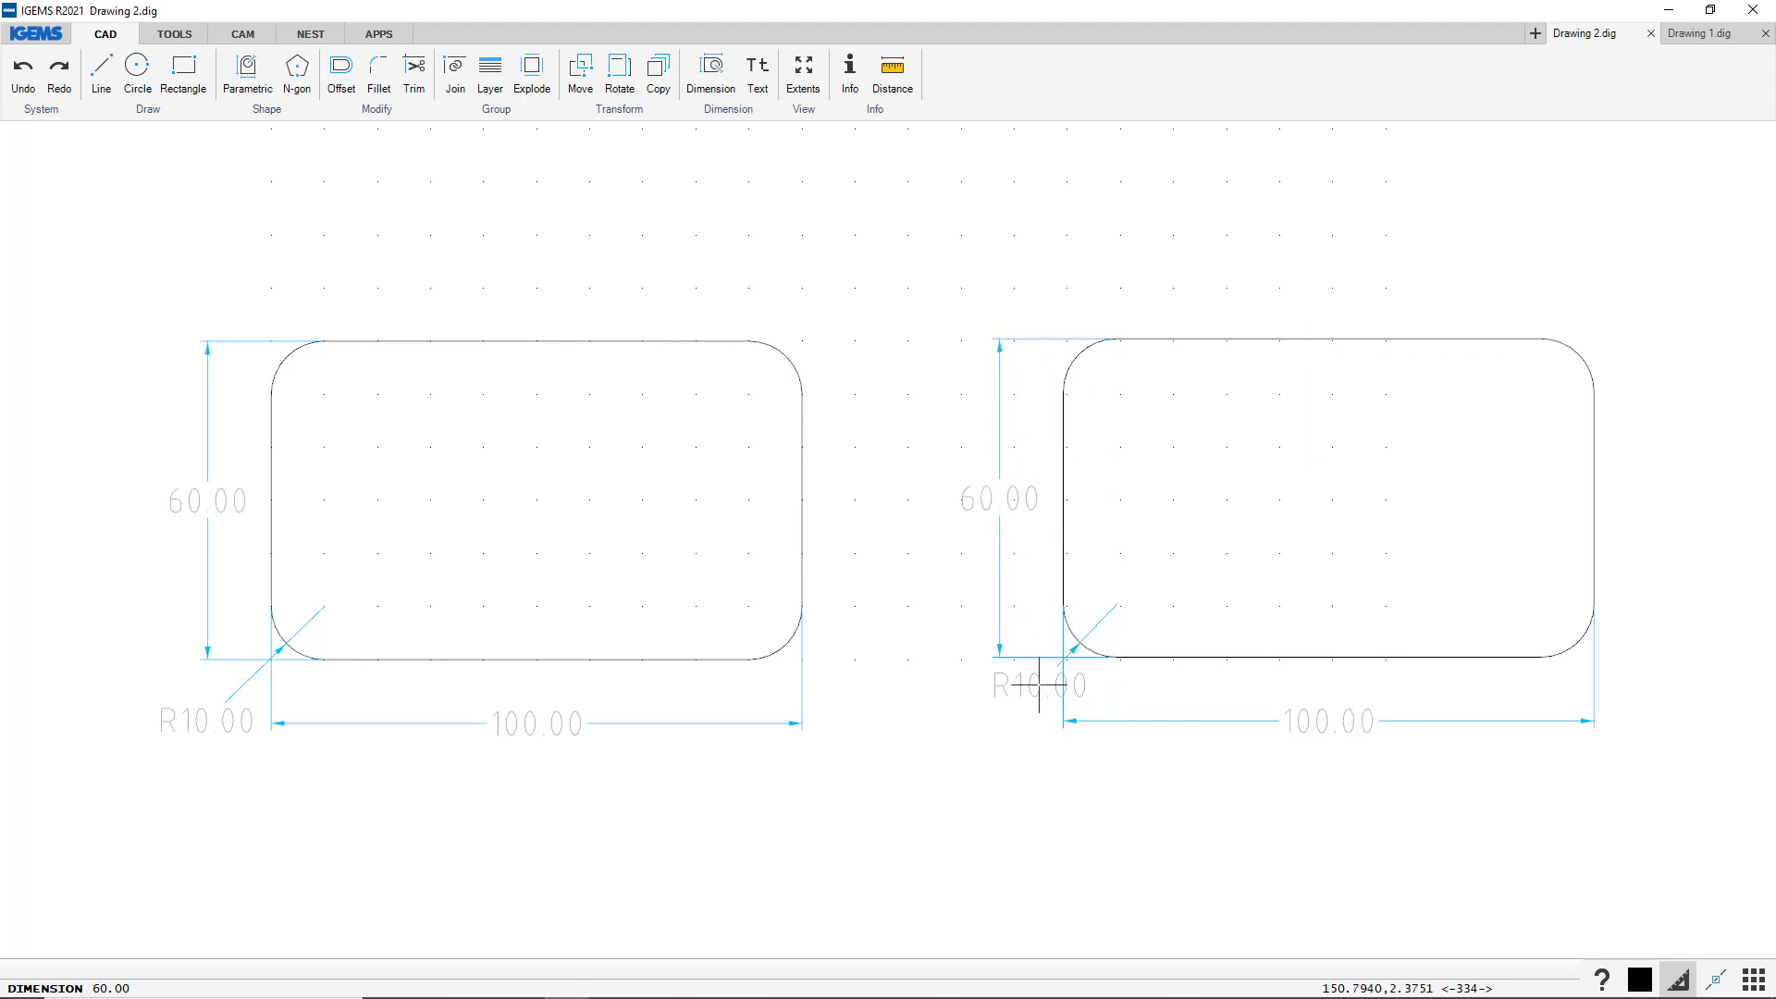
{"action": "left_click", "coordinate": [1025, 697]}
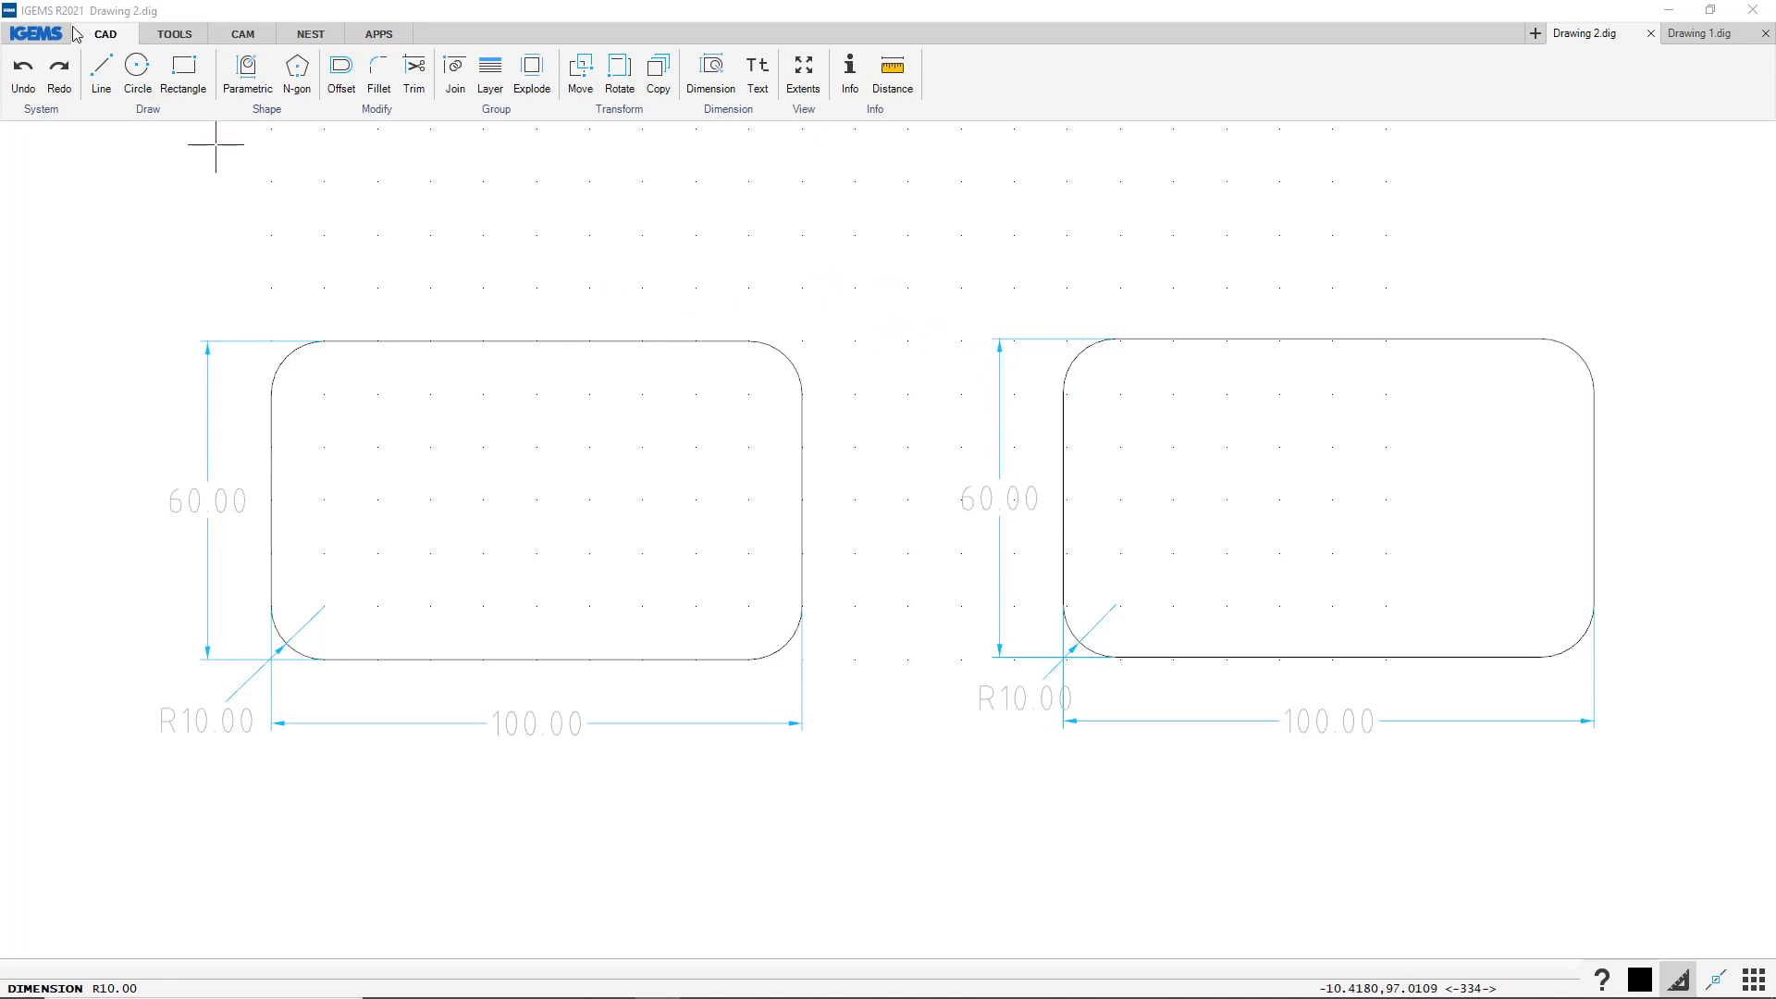
Open the sample drawing Drawing 3.dig from the Drawing examples folder
{"action": "left_click", "coordinate": [35, 33]}
{"action": "mouse_move", "coordinate": [55, 102]}
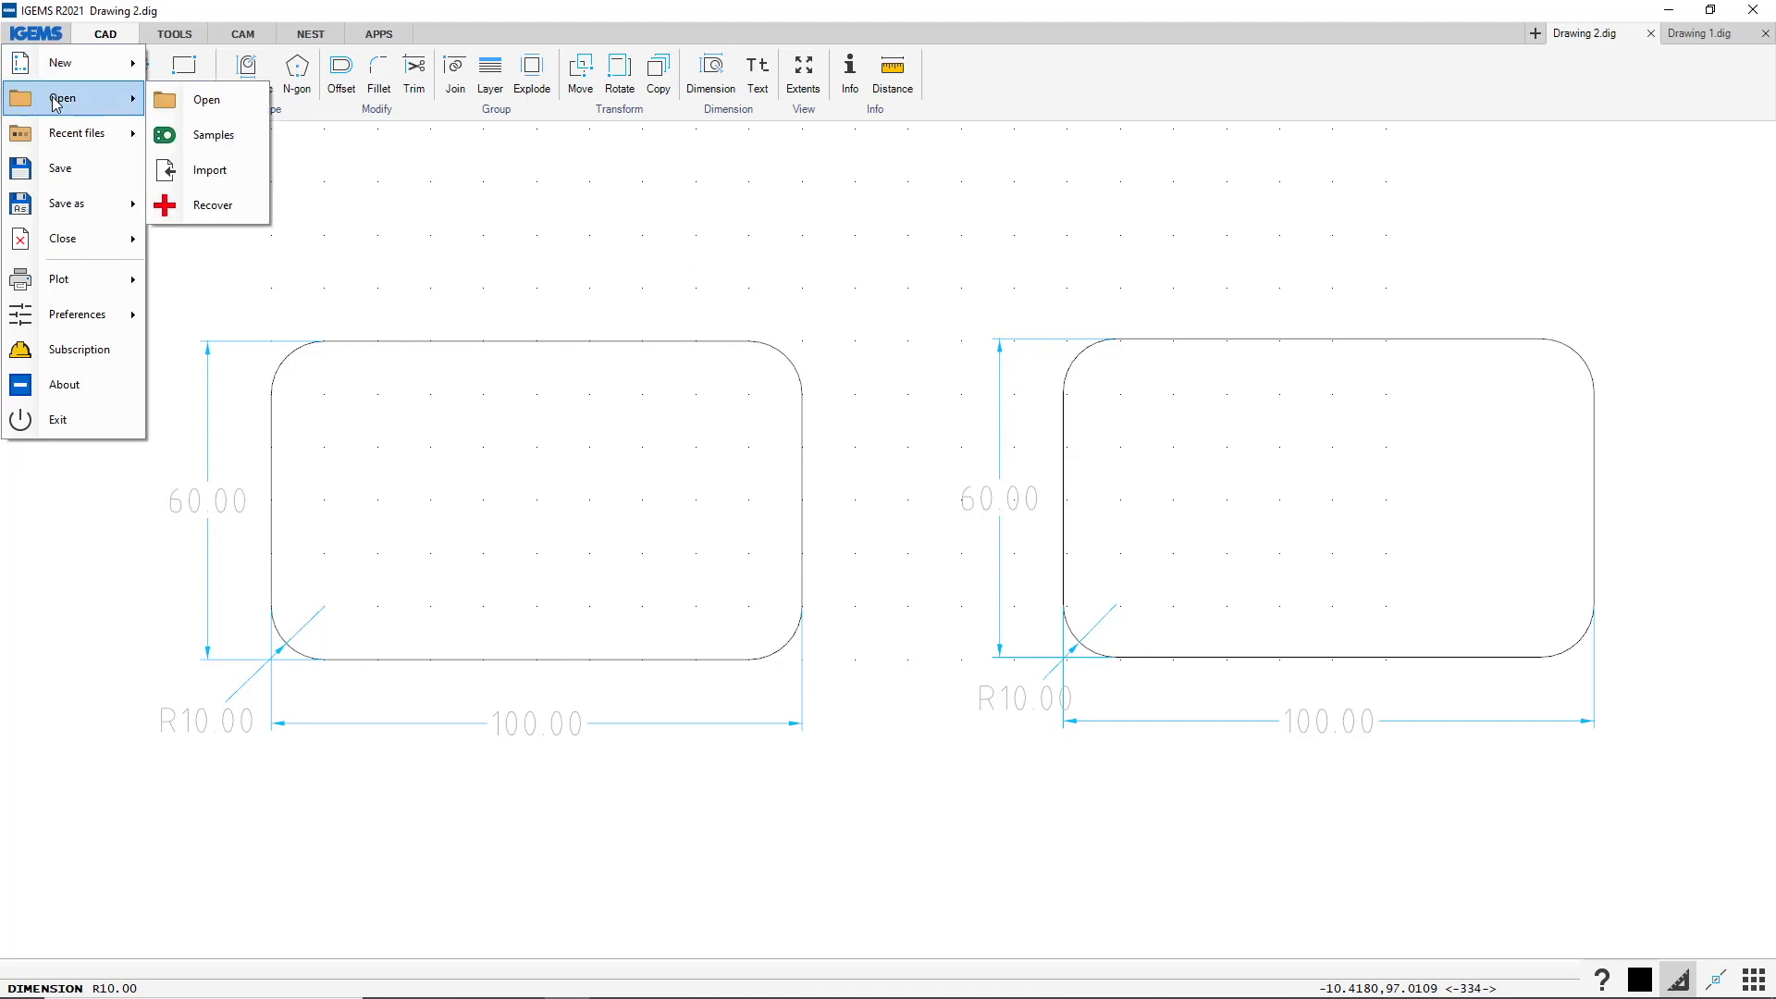
{"action": "left_click", "coordinate": [211, 135]}
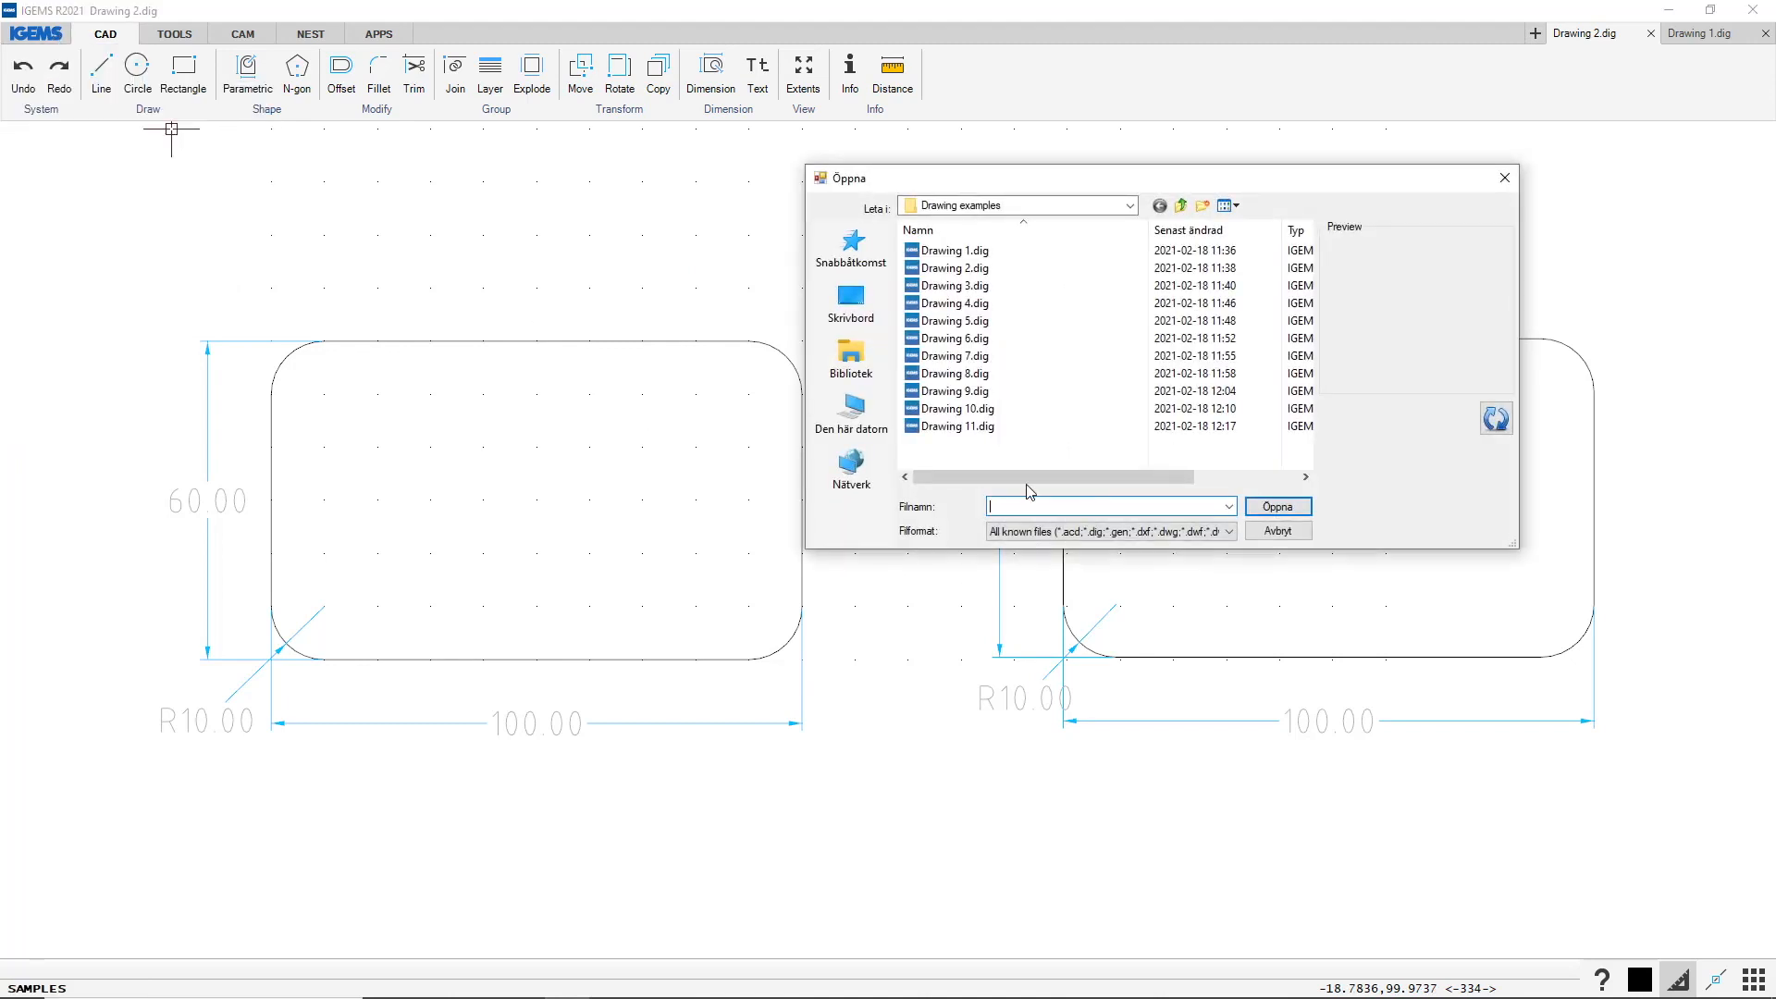
{"action": "left_click", "coordinate": [1277, 506]}
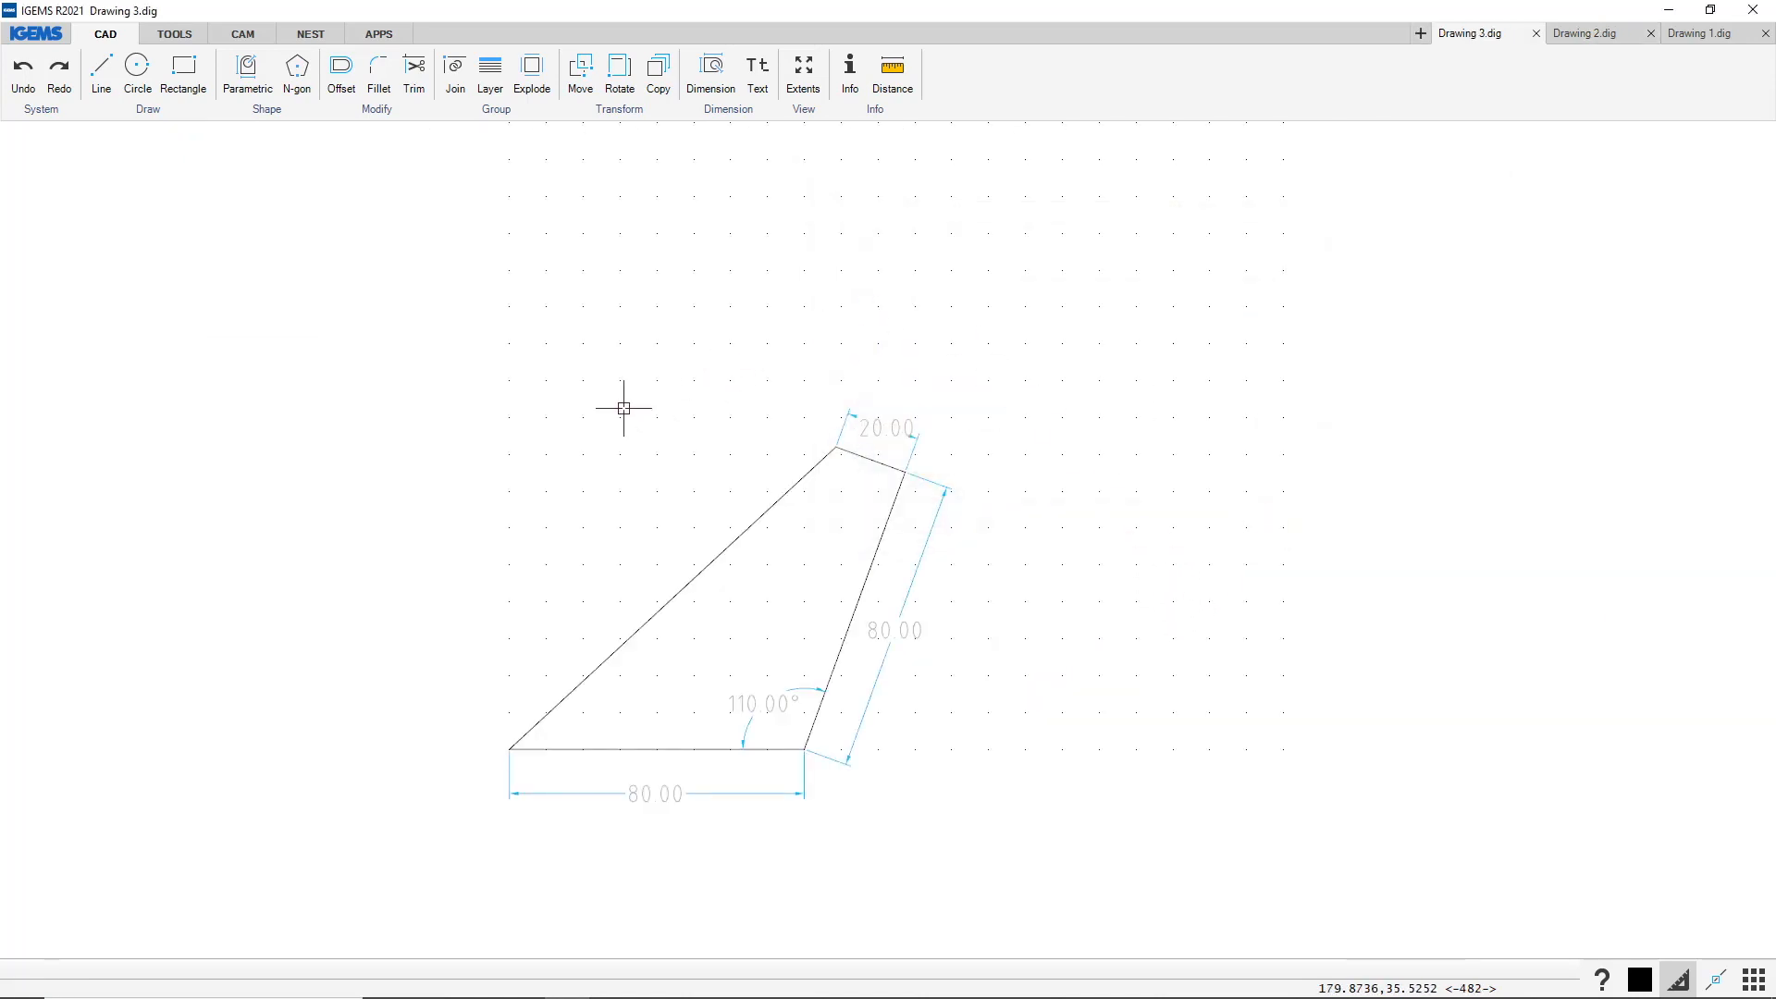
Draw an 80 mm horizontal base line beside the reference part, level with its bottom edge
{"action": "middle_click_drag", "start_coordinate": [1099, 592], "coordinate": [844, 567]}
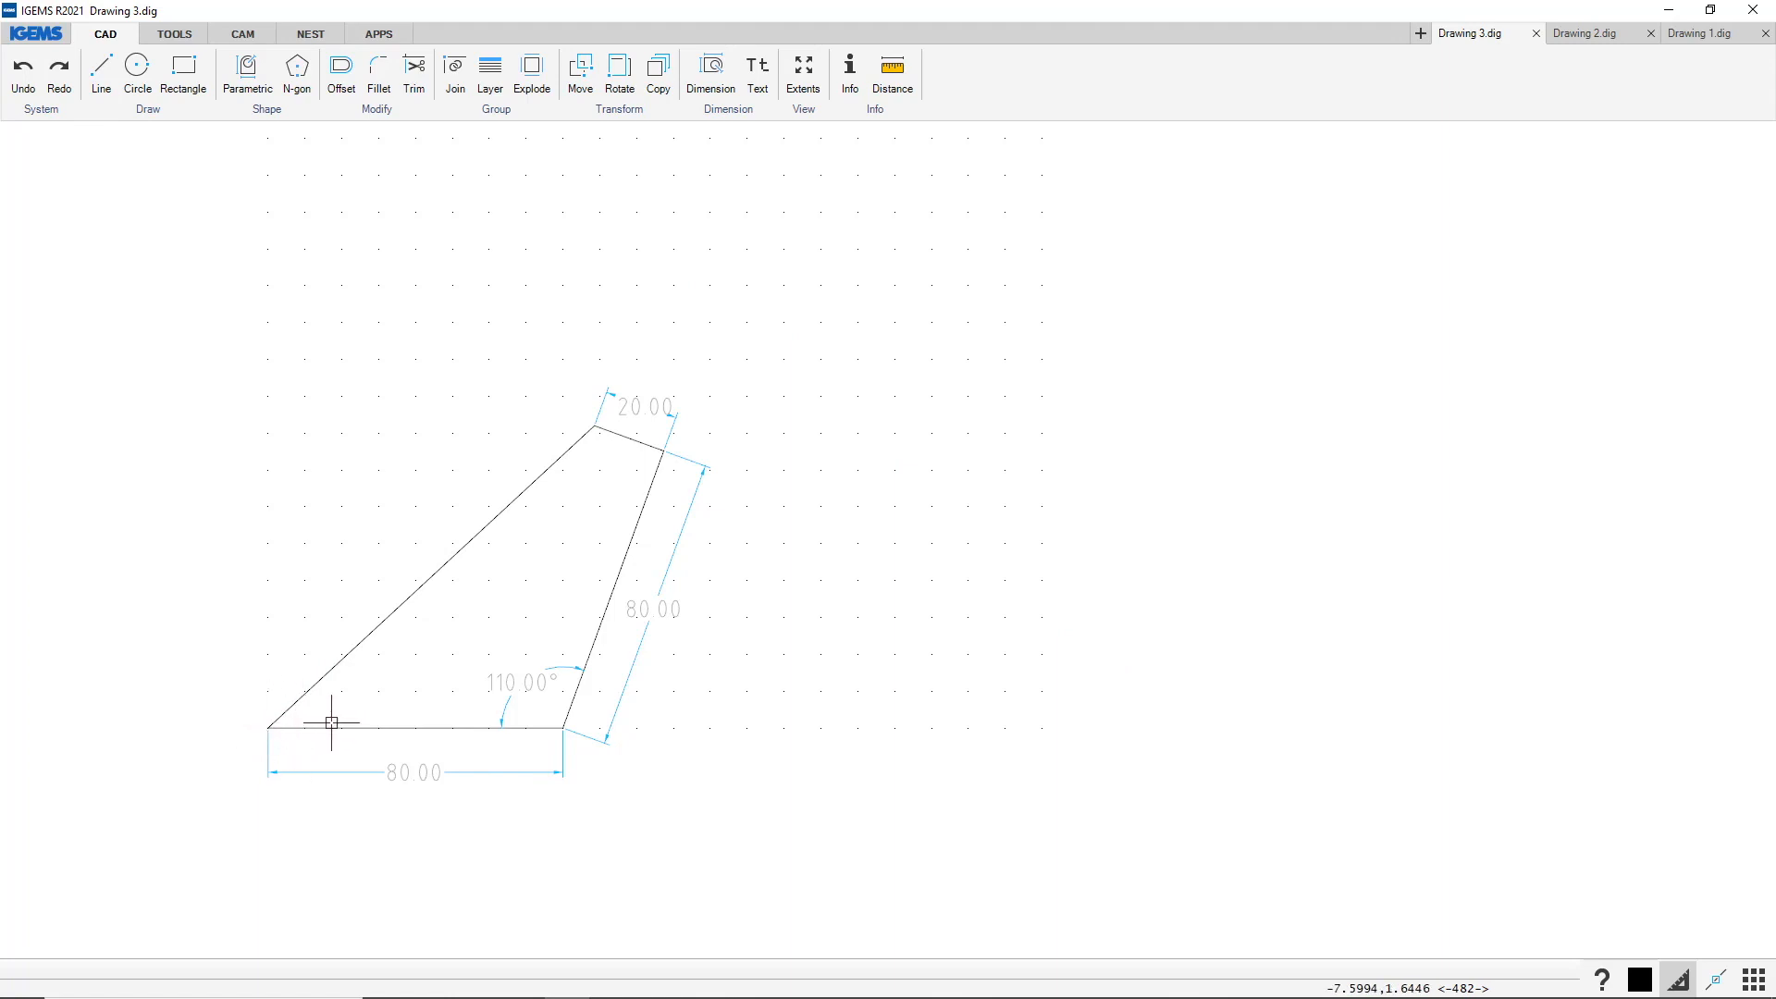
{"action": "left_click", "coordinate": [104, 70]}
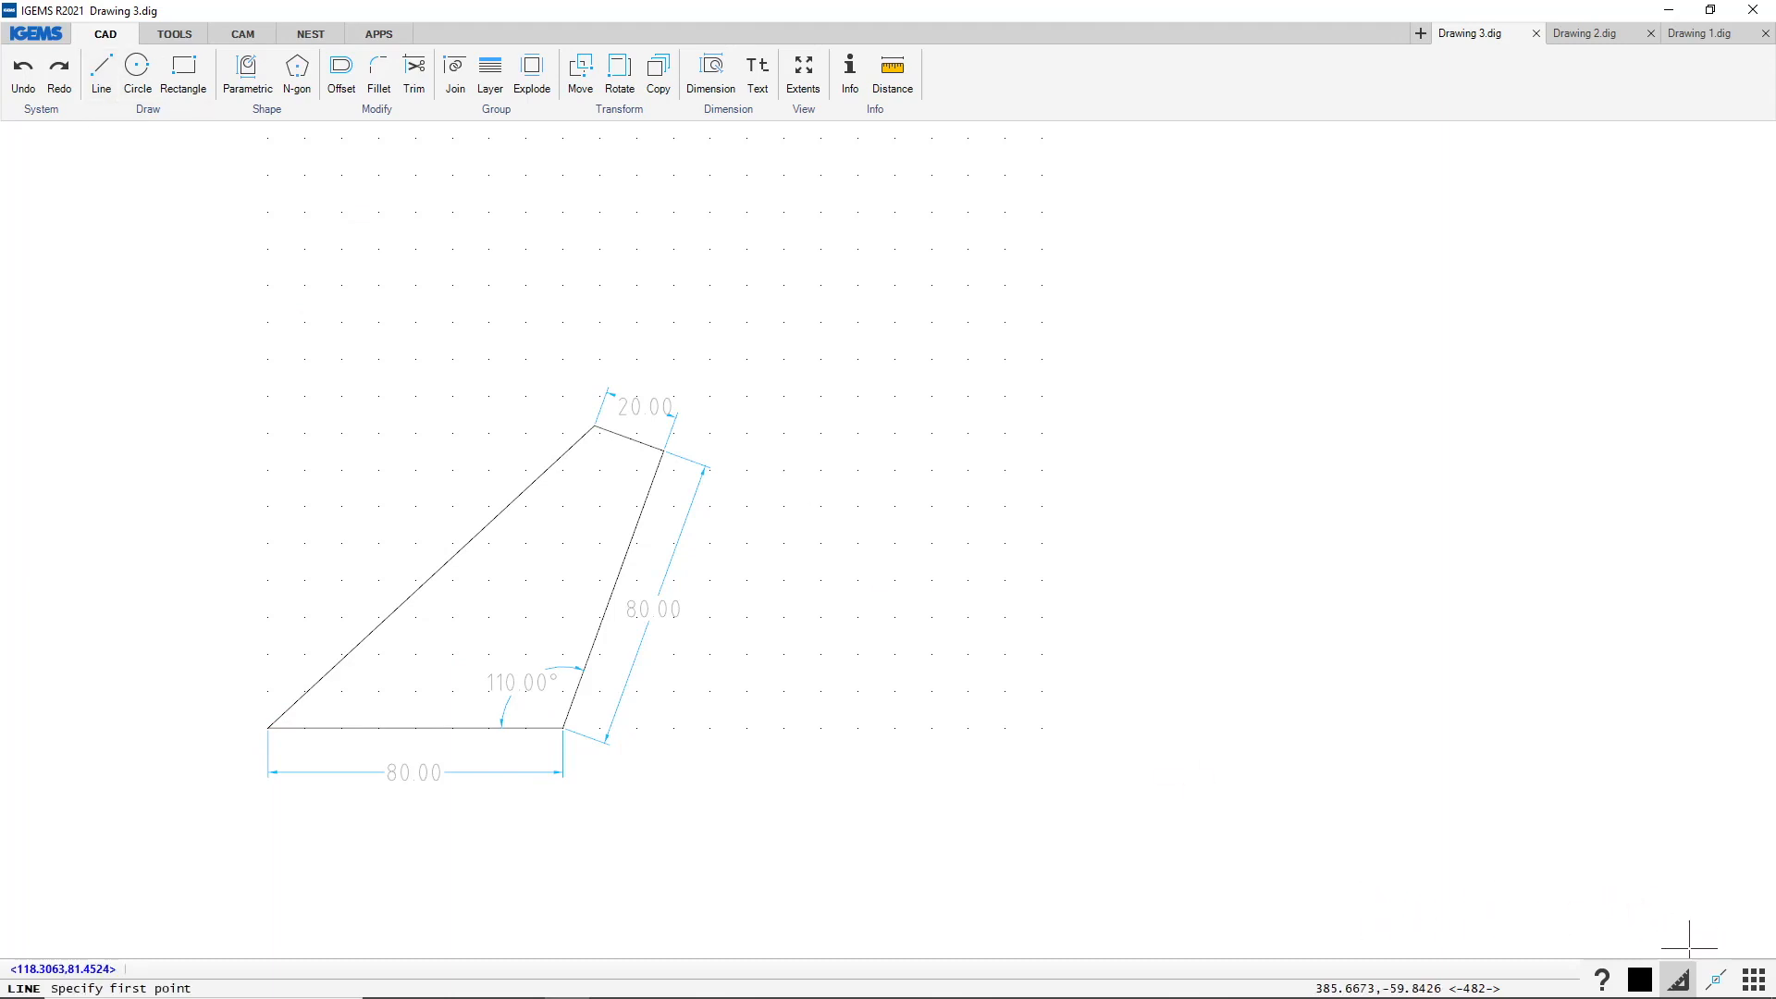
{"action": "left_click", "coordinate": [930, 729]}
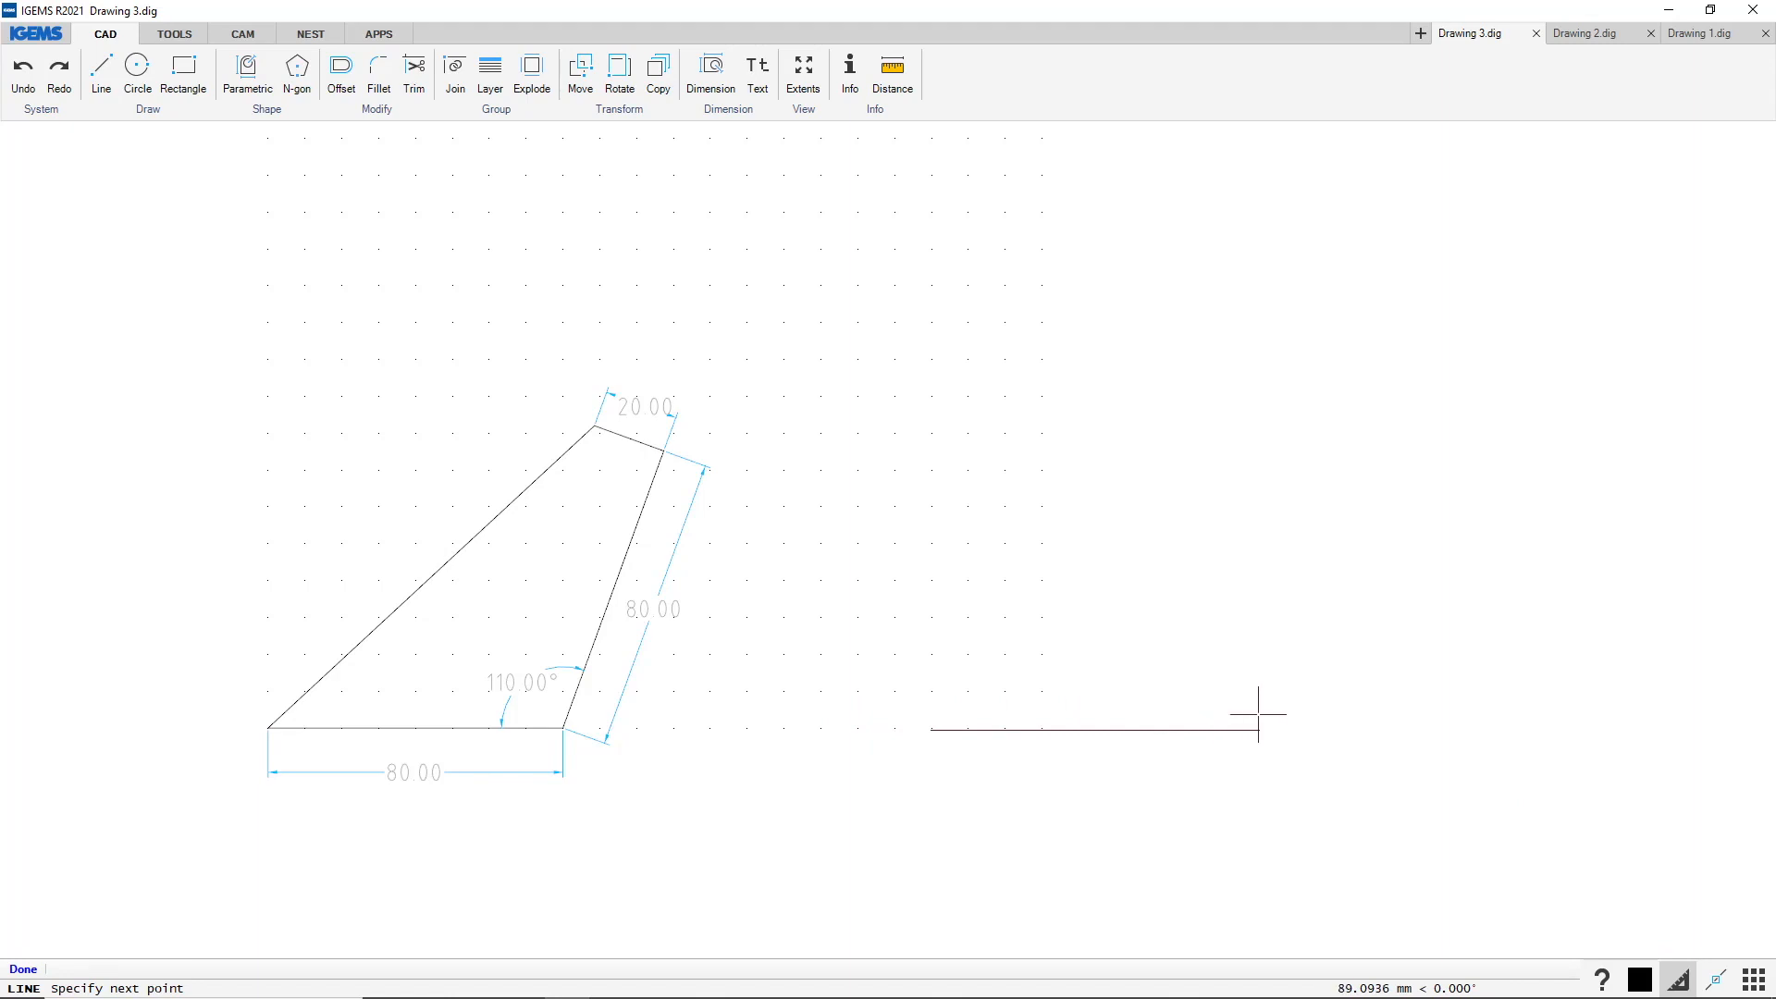
{"action": "type", "text": "80"}
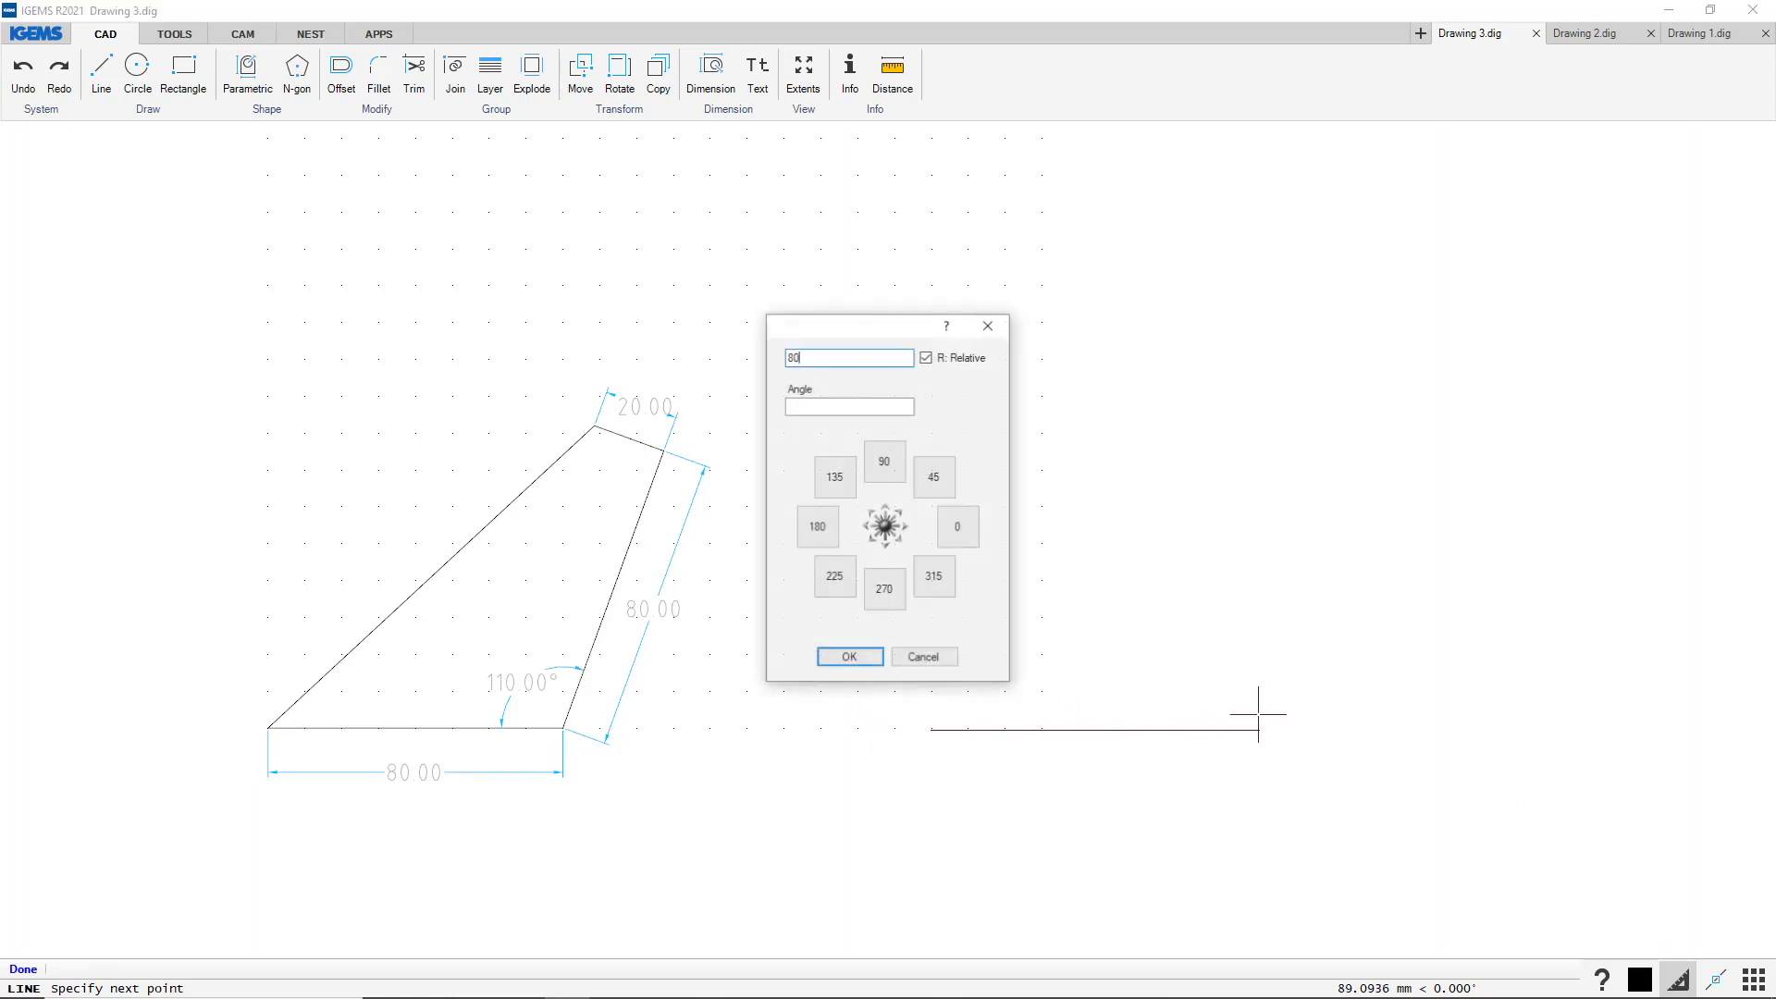
{"action": "key", "text": "Return"}
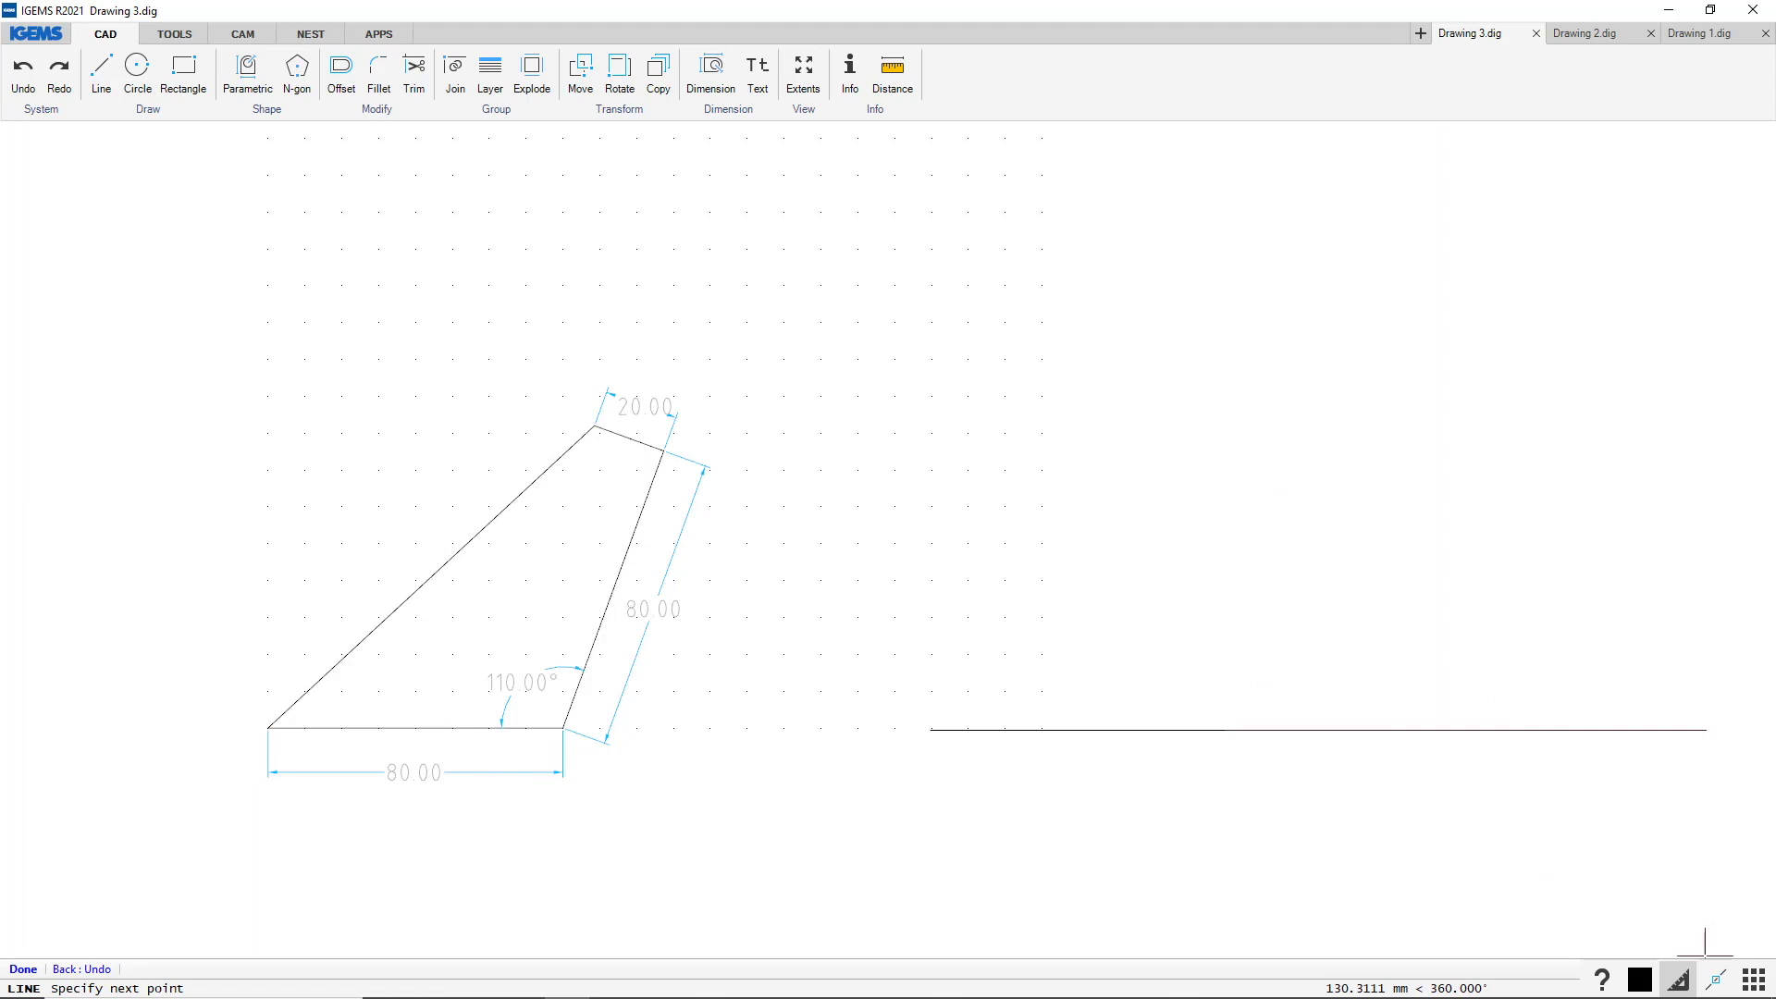
Turn off orthogonal mode and continue the outline from the base line's right end with an 80 mm segment at 70°
{"action": "left_click", "coordinate": [1678, 980]}
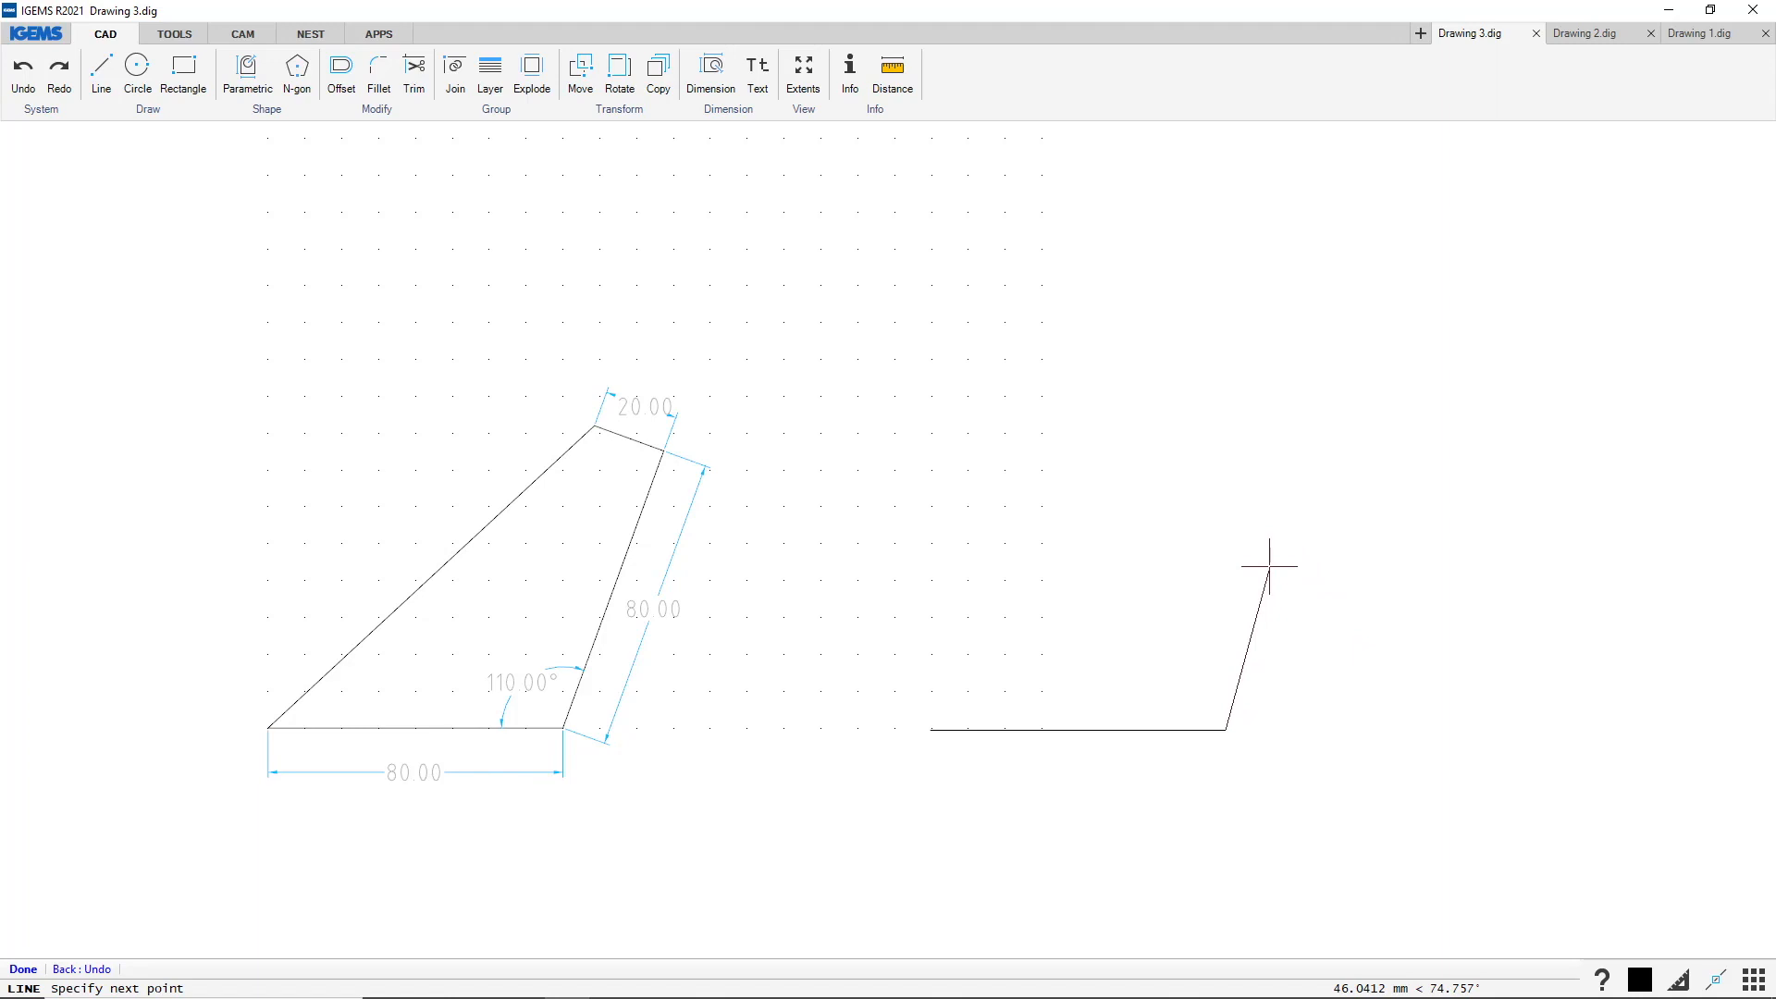
{"action": "type", "text": "80"}
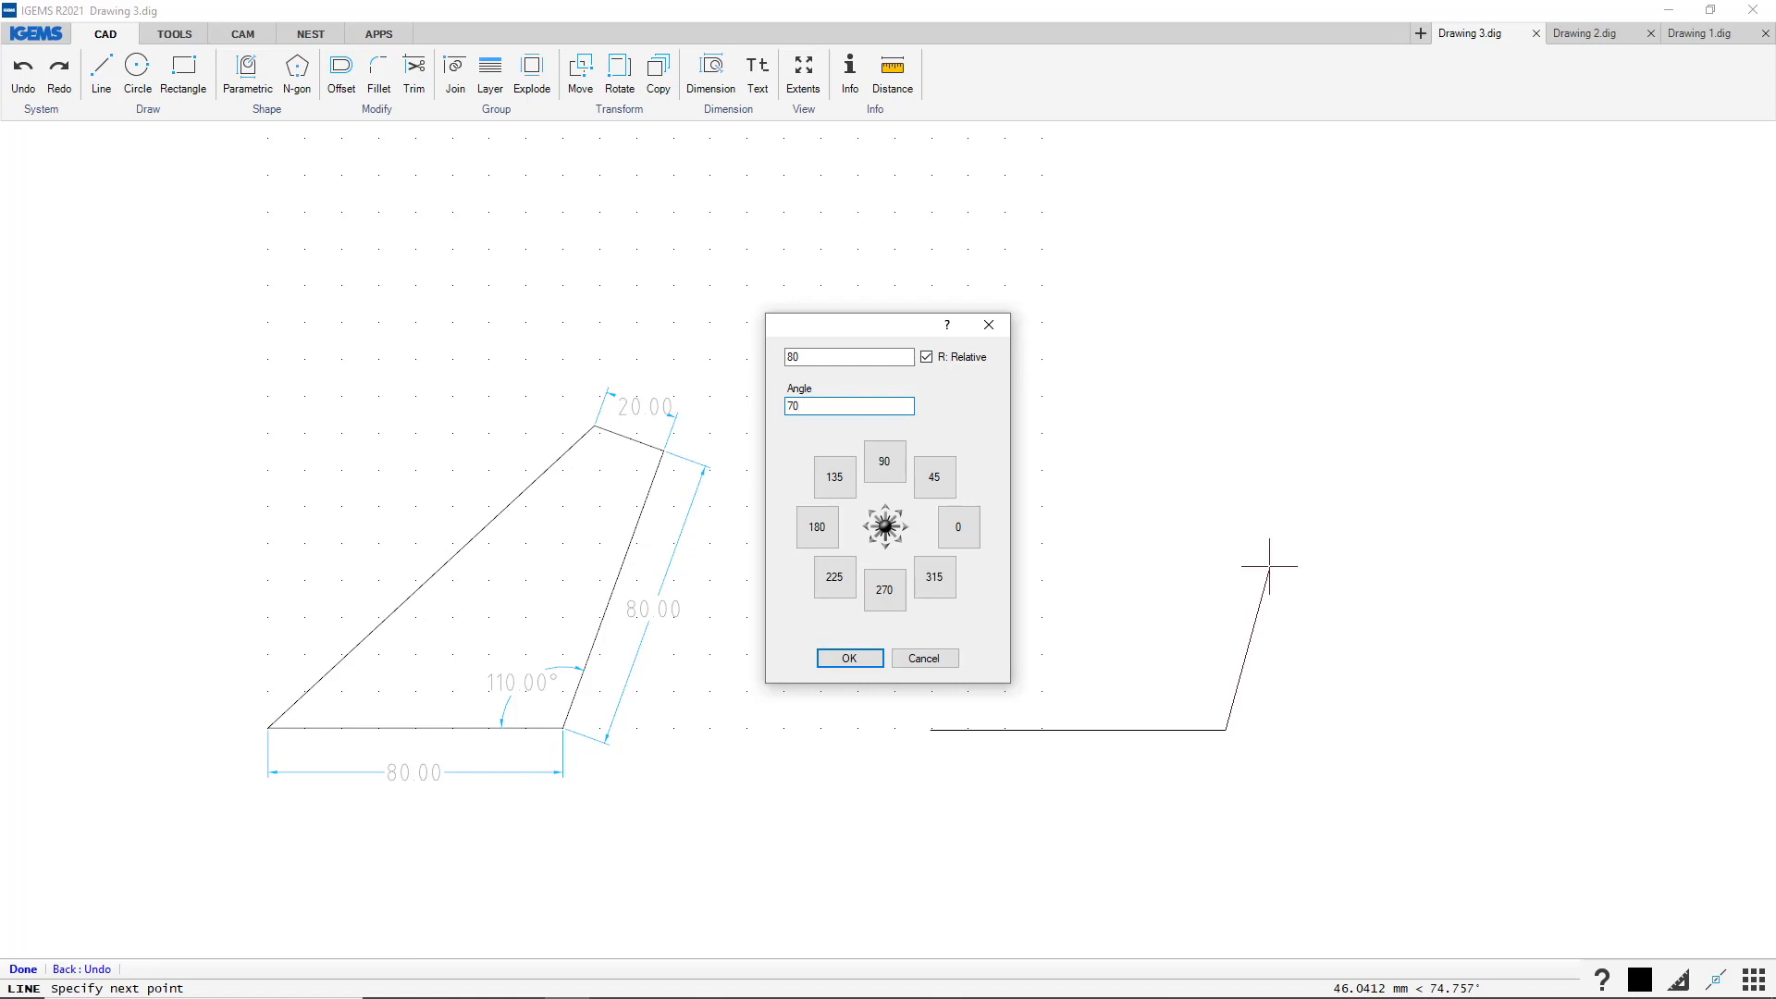
{"action": "left_click", "coordinate": [855, 661]}
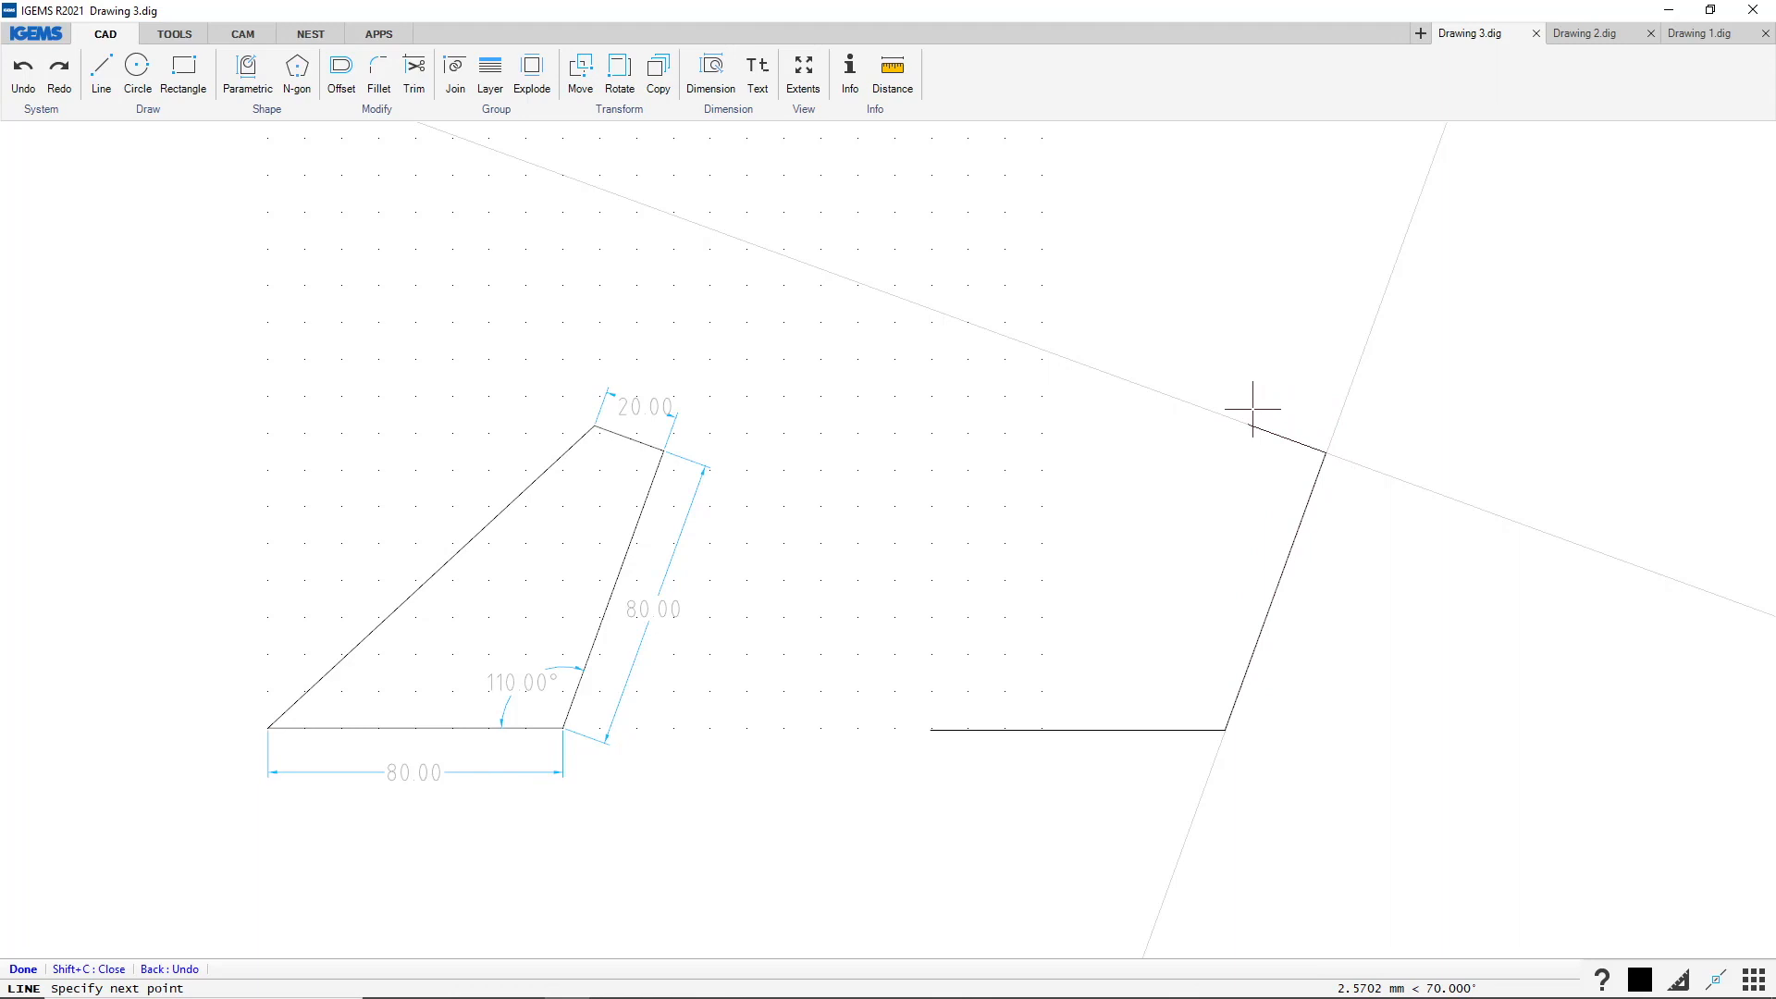
Add a 20 mm top segment perpendicular to the slanted side, going up and left, and close the outline back to its start point
{"action": "type", "text": "20"}
{"action": "key", "text": "Return"}
{"action": "key", "text": "shift+c"}
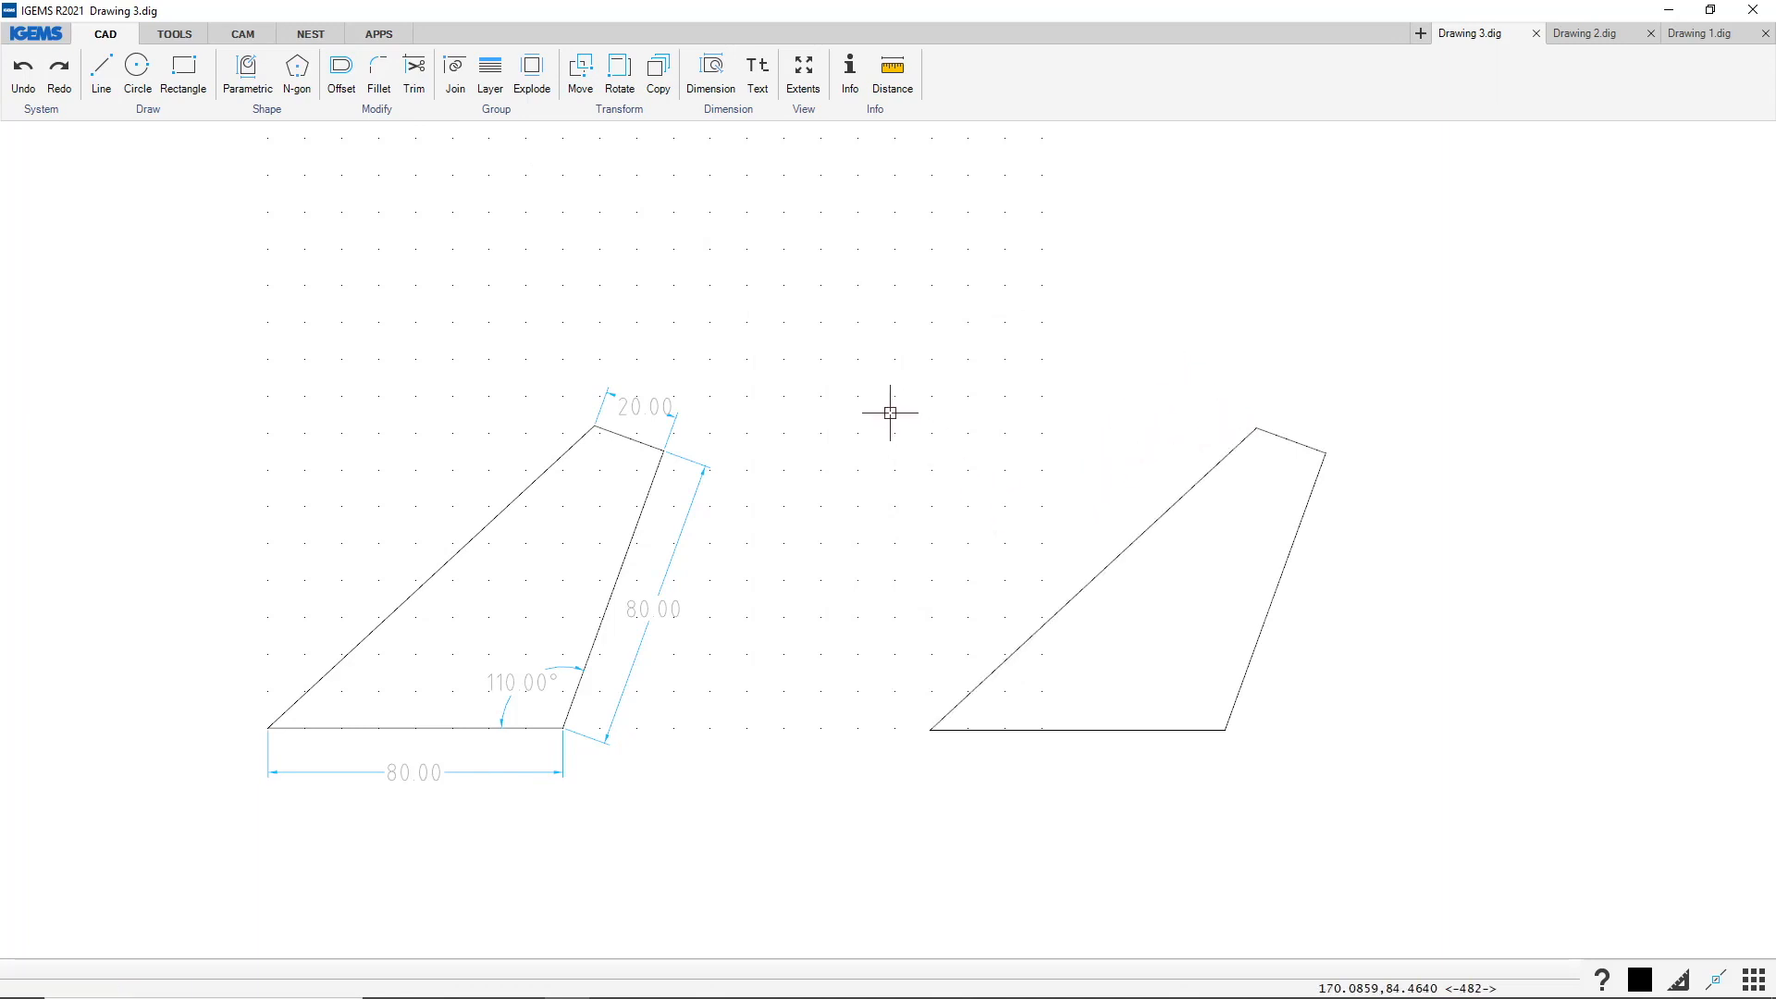
Dimension the new outline's base, its right slanted side and its short top edge
{"action": "left_click", "coordinate": [700, 72]}
{"action": "left_click", "coordinate": [1079, 730]}
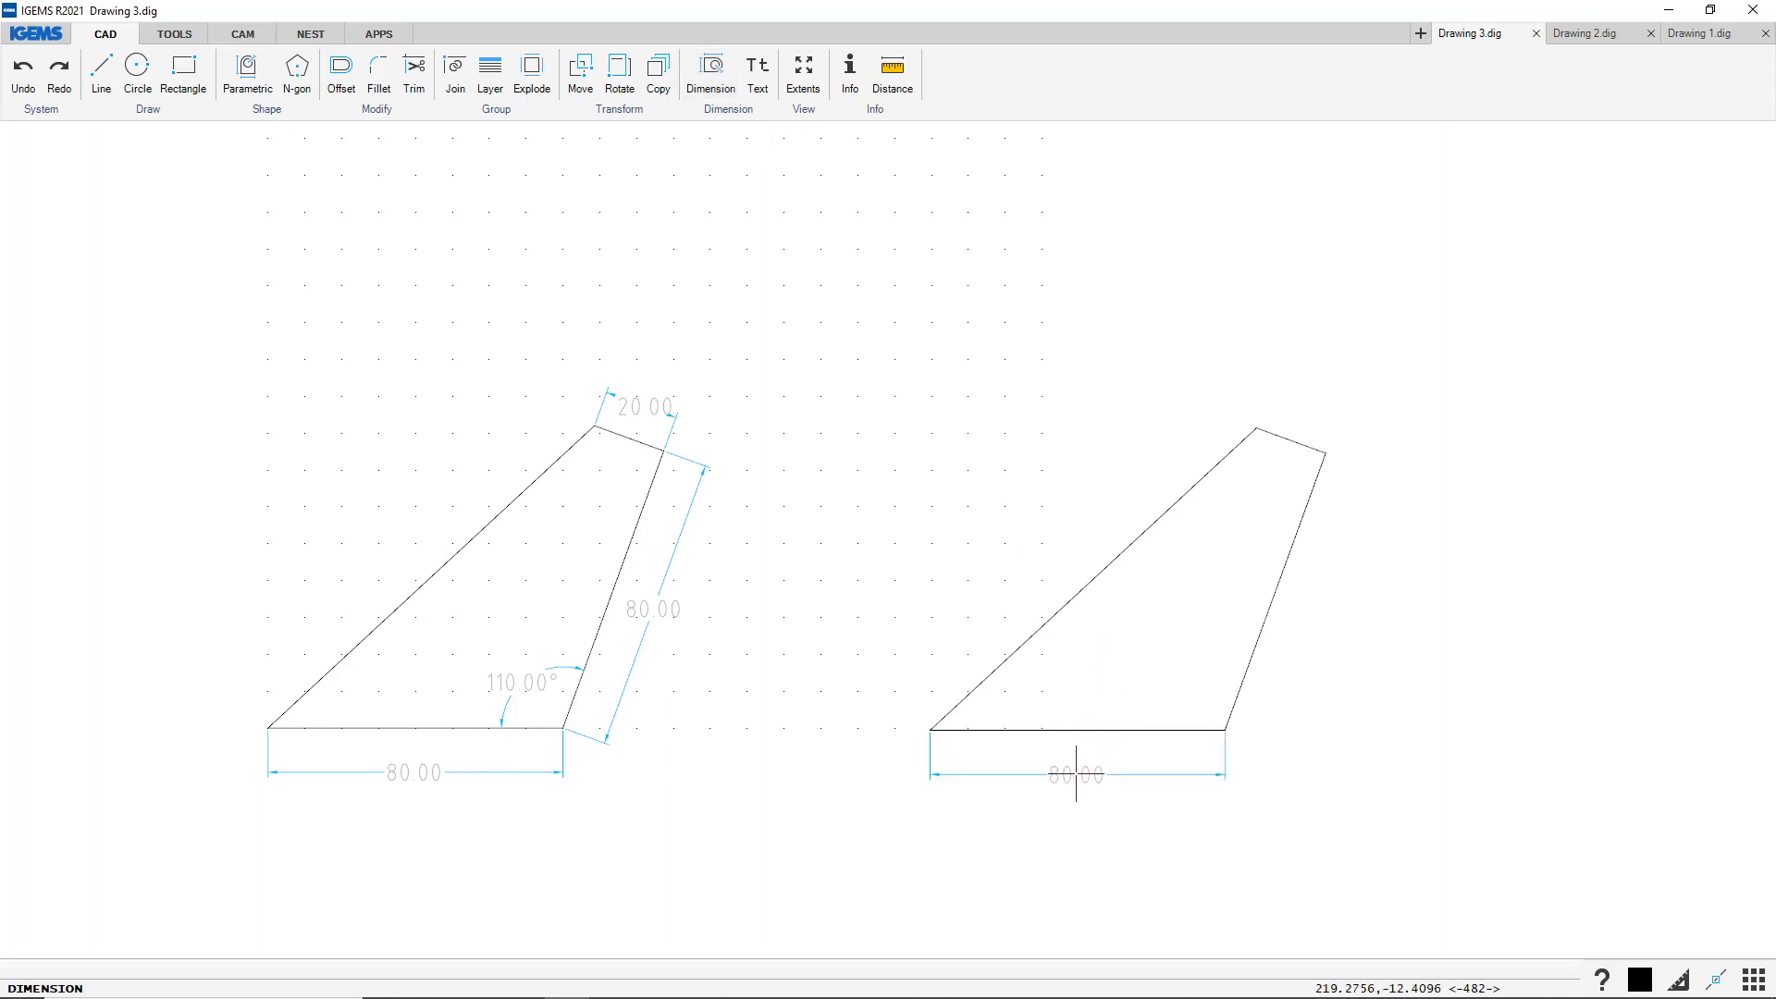
{"action": "left_click", "coordinate": [1078, 774]}
{"action": "left_click", "coordinate": [1266, 614]}
{"action": "left_click", "coordinate": [1317, 608]}
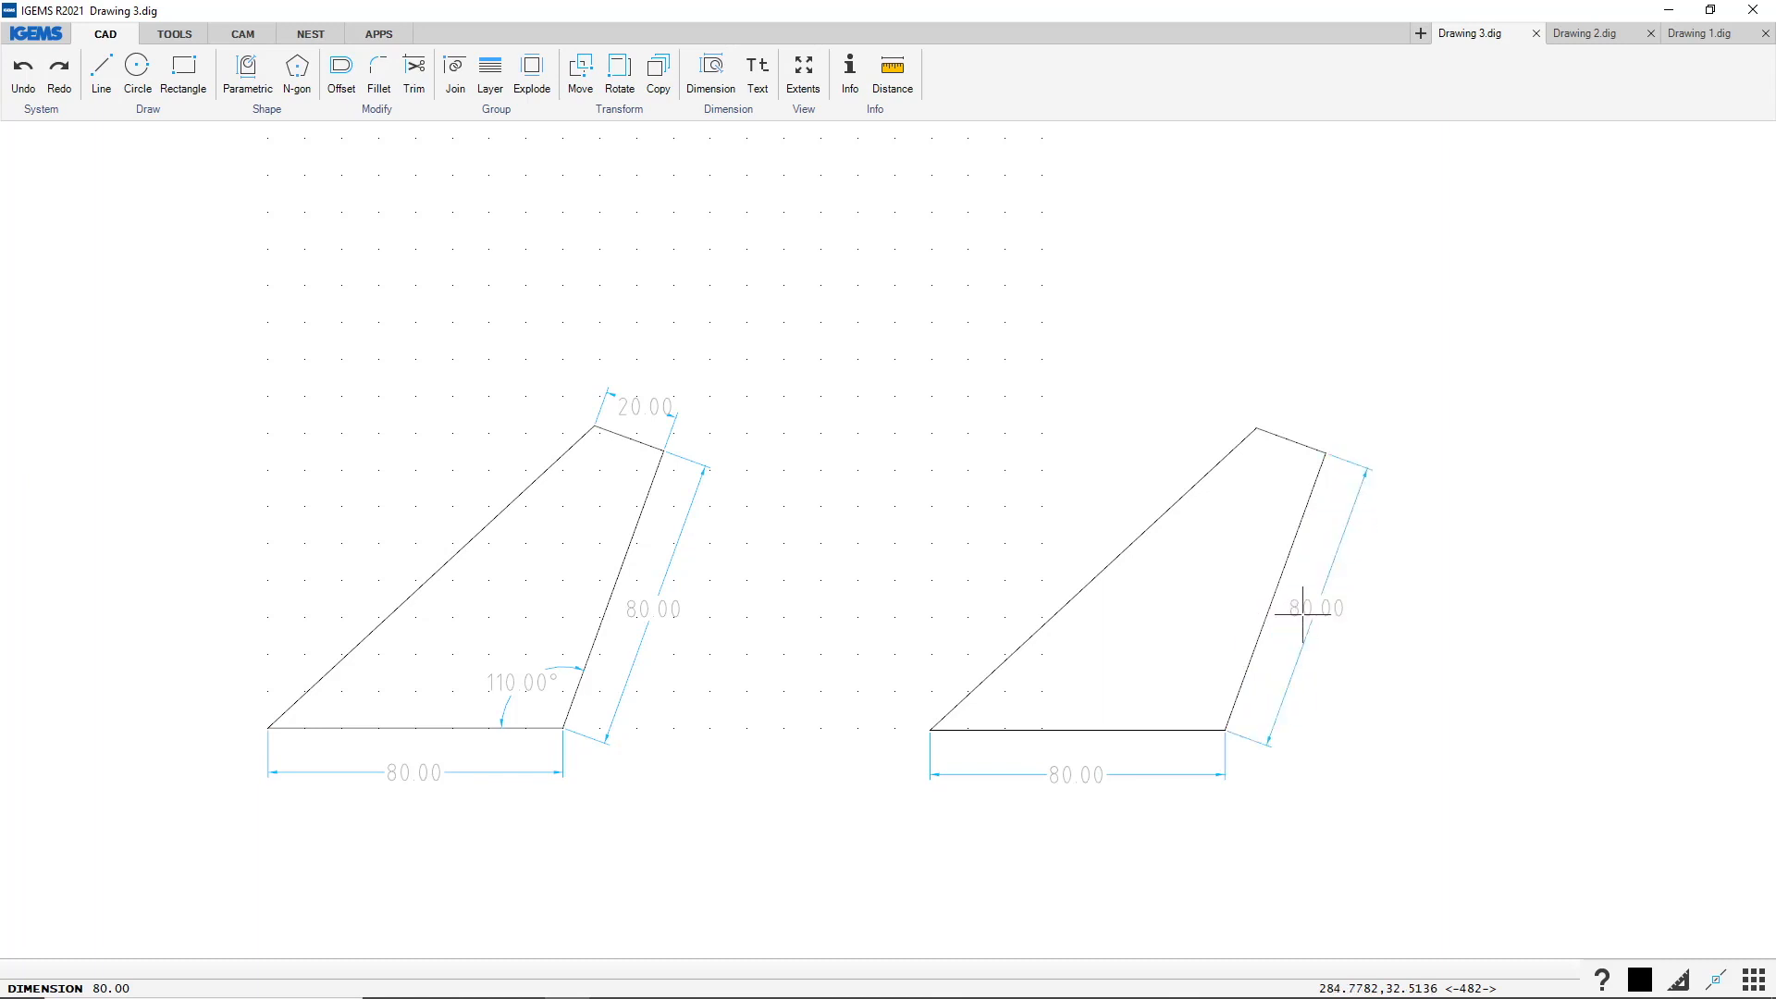
{"action": "left_click", "coordinate": [1285, 438]}
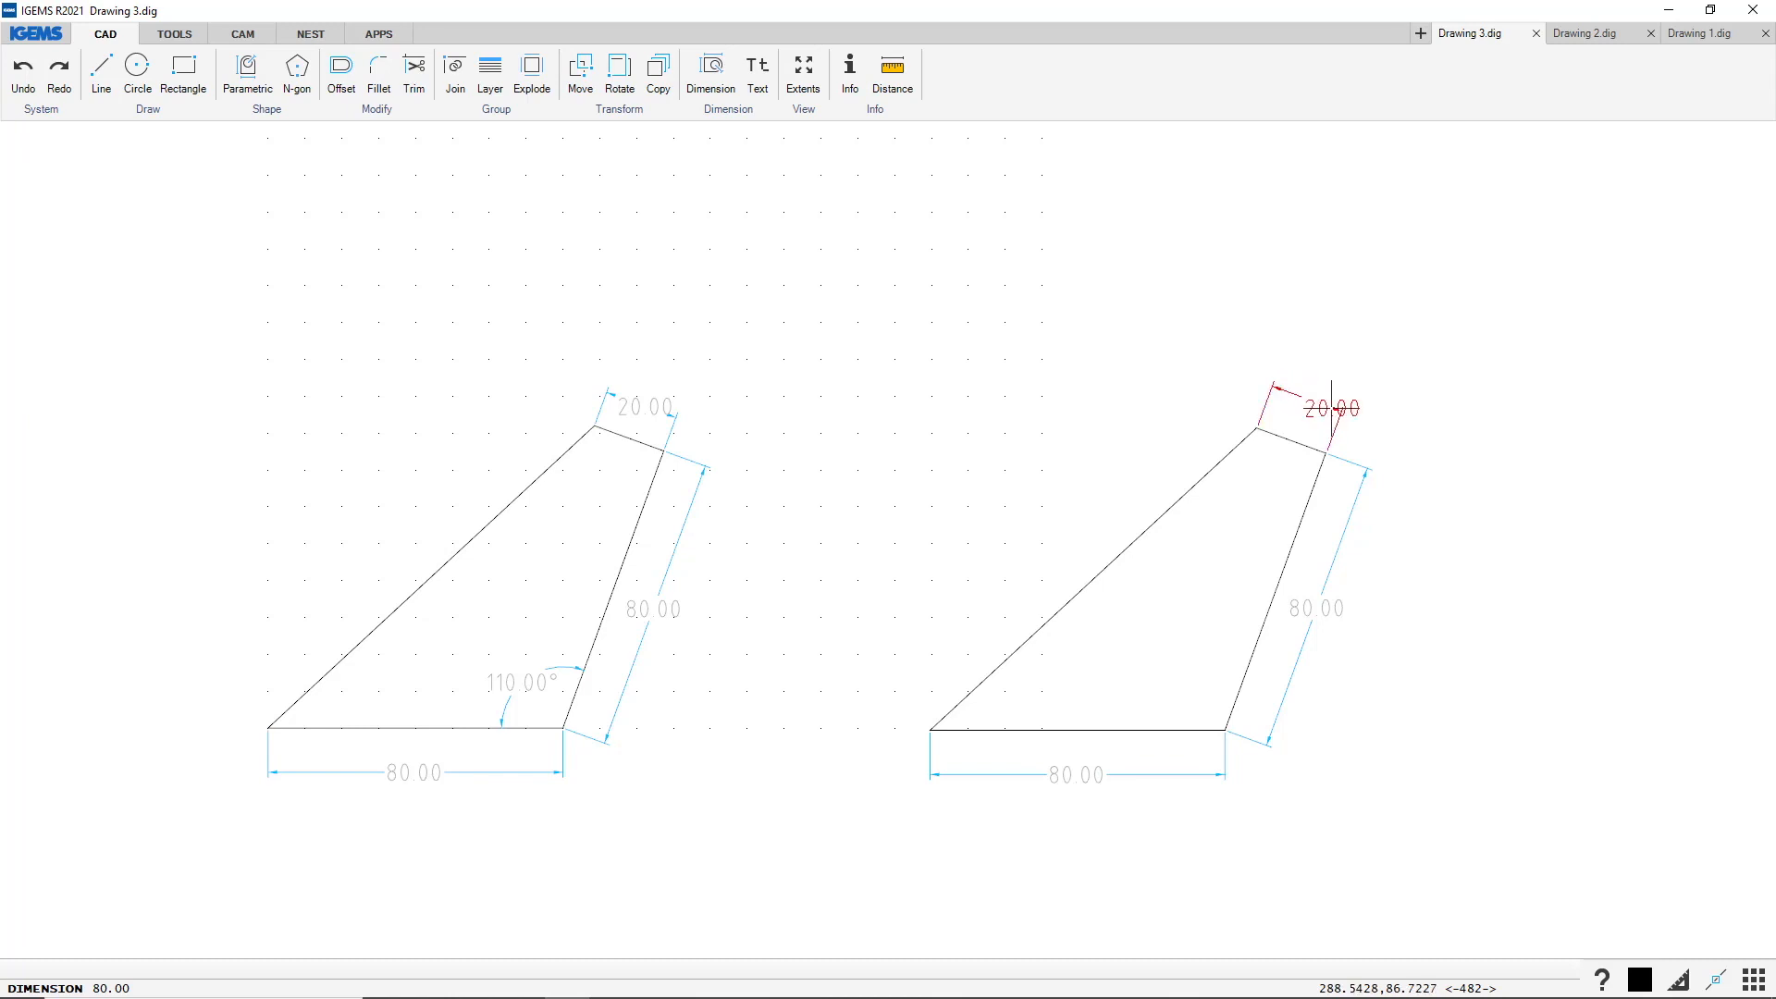
{"action": "left_click", "coordinate": [1332, 409]}
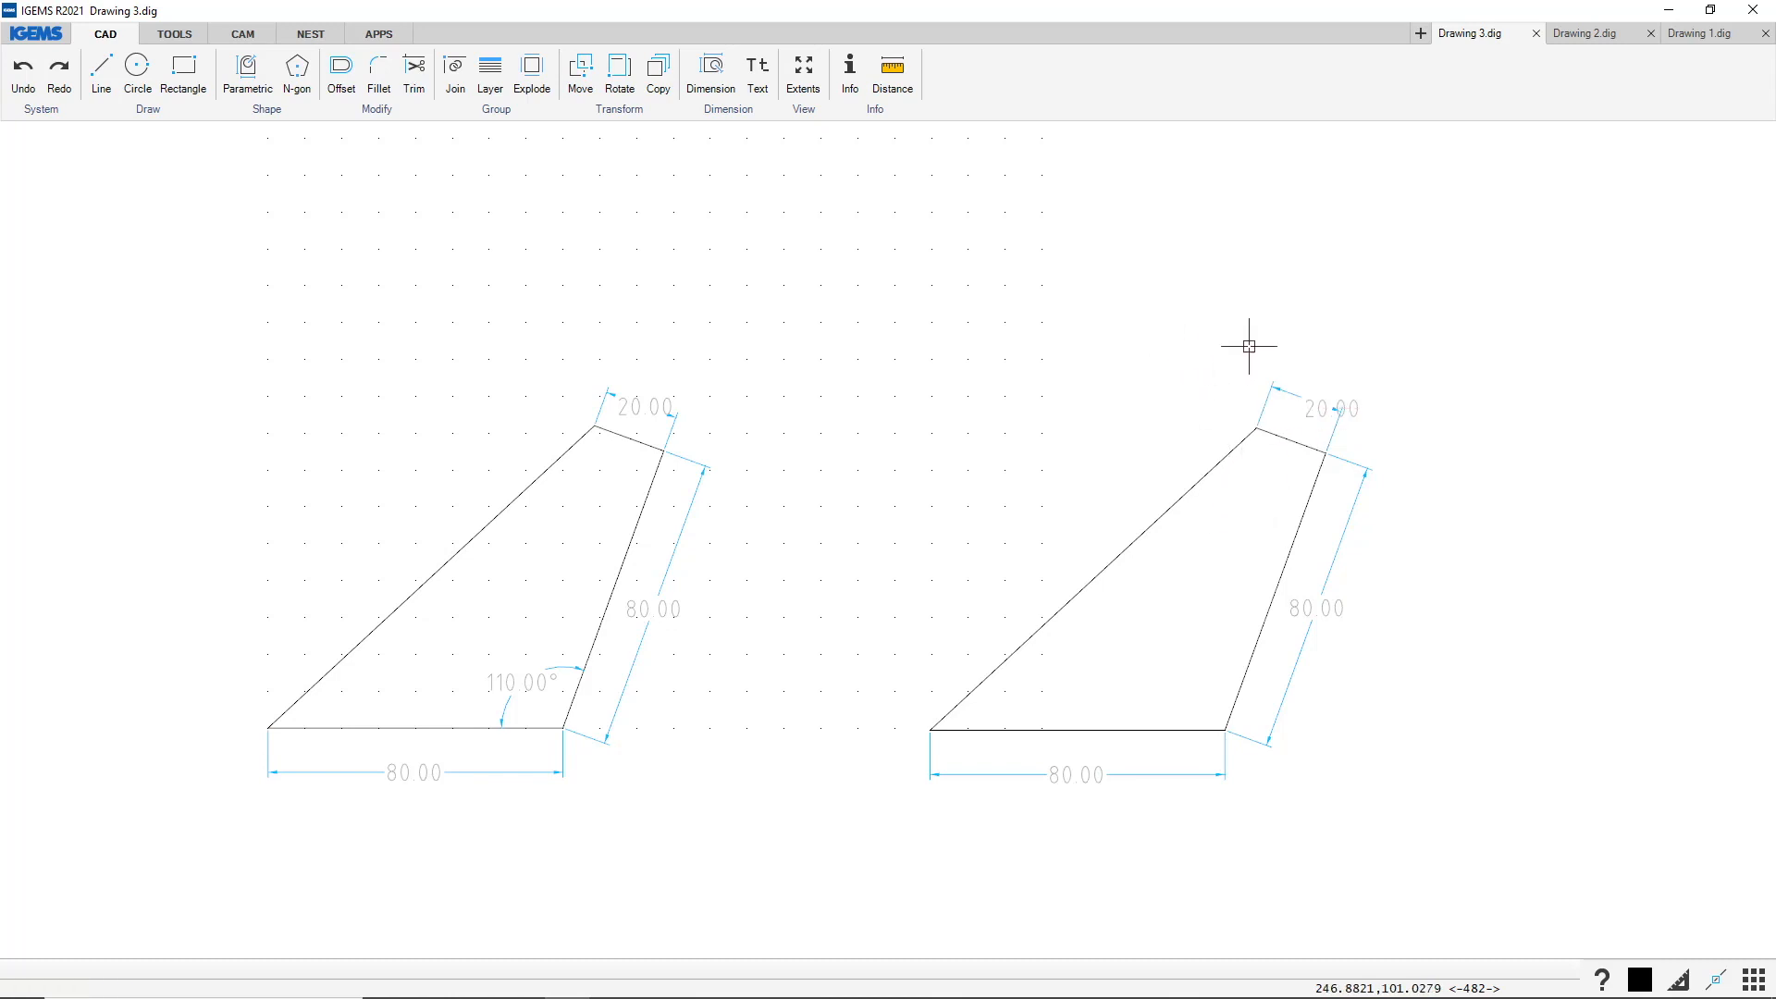
Reposition the top edge's dimension text so it sits centred between the extension lines
{"action": "left_click", "coordinate": [1277, 386]}
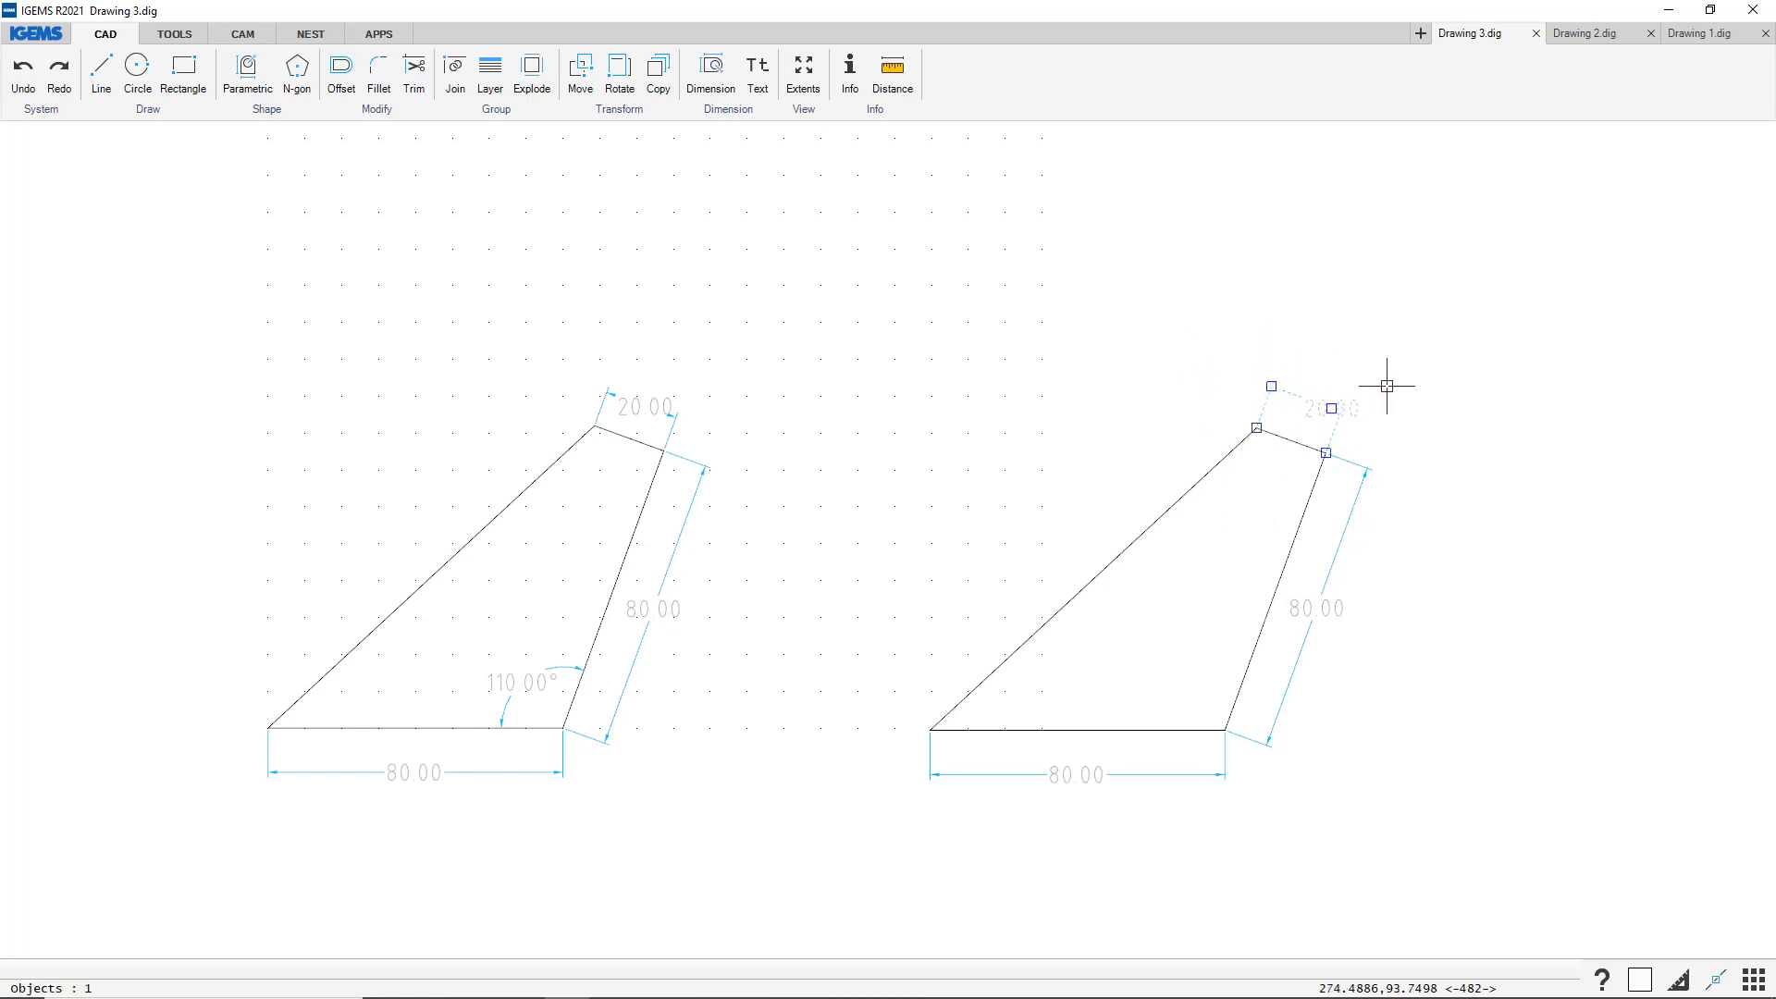
{"action": "scroll", "coordinate": [1364, 404], "scroll_direction": "up", "scroll_amount": 5}
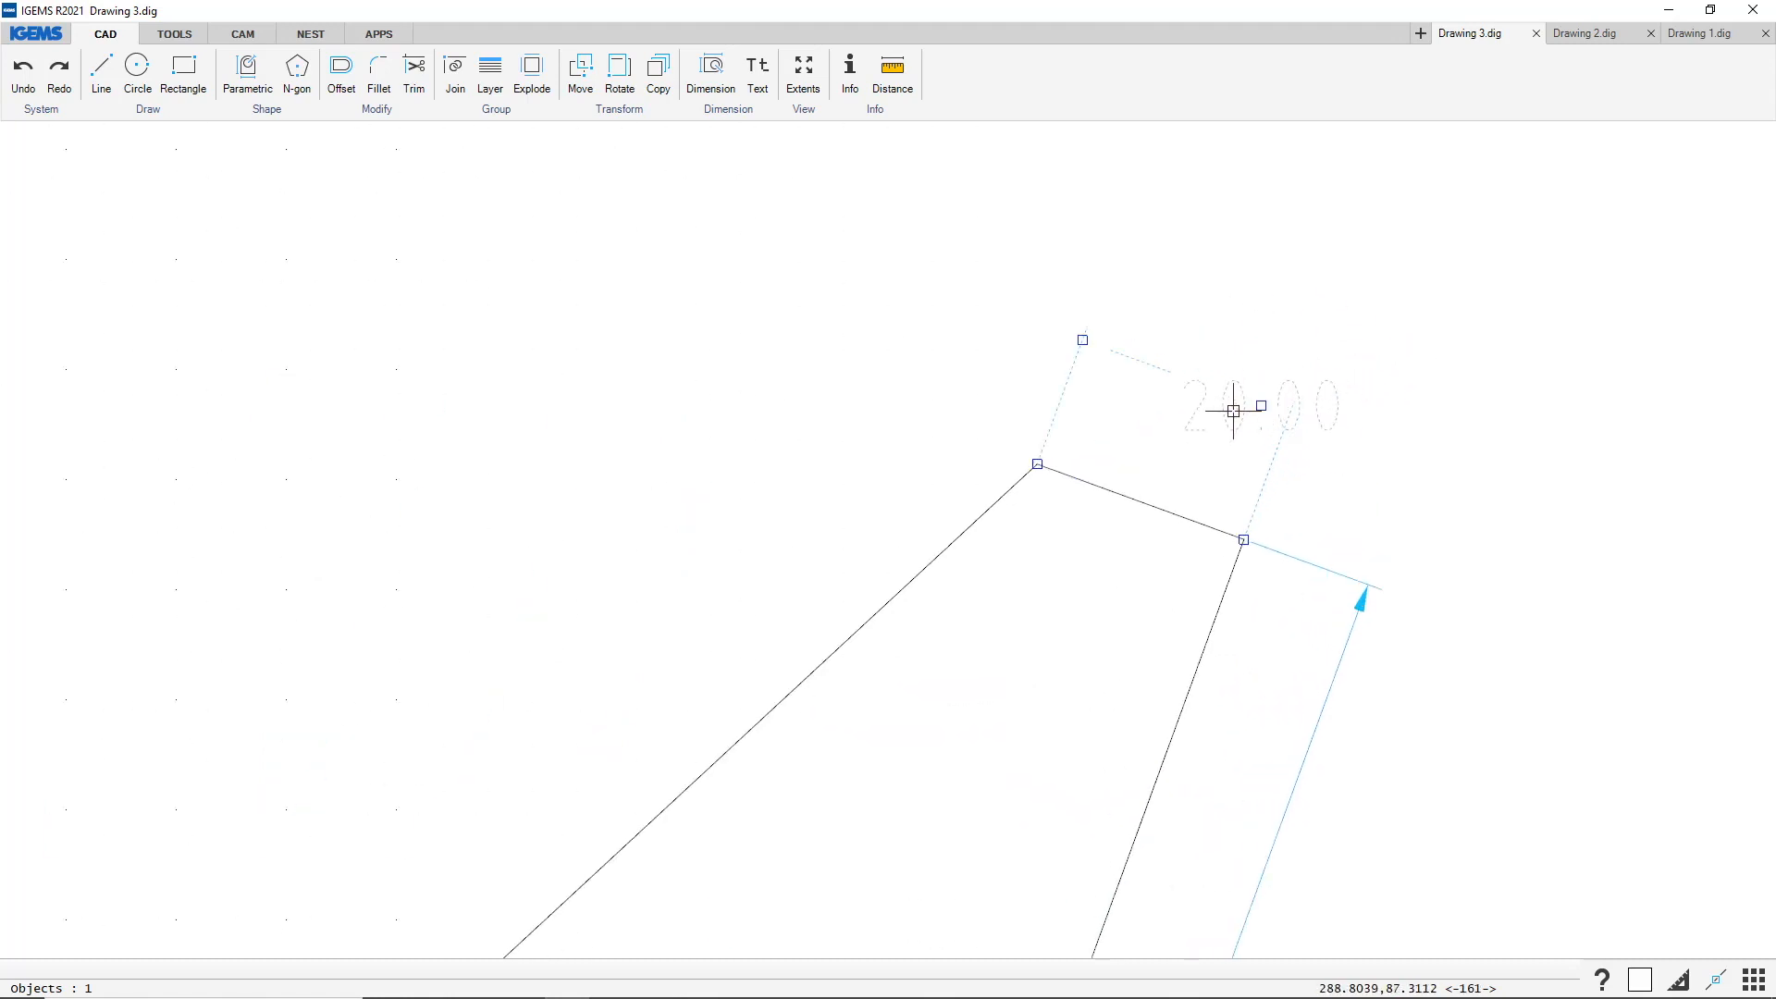
{"action": "left_click", "coordinate": [1261, 405]}
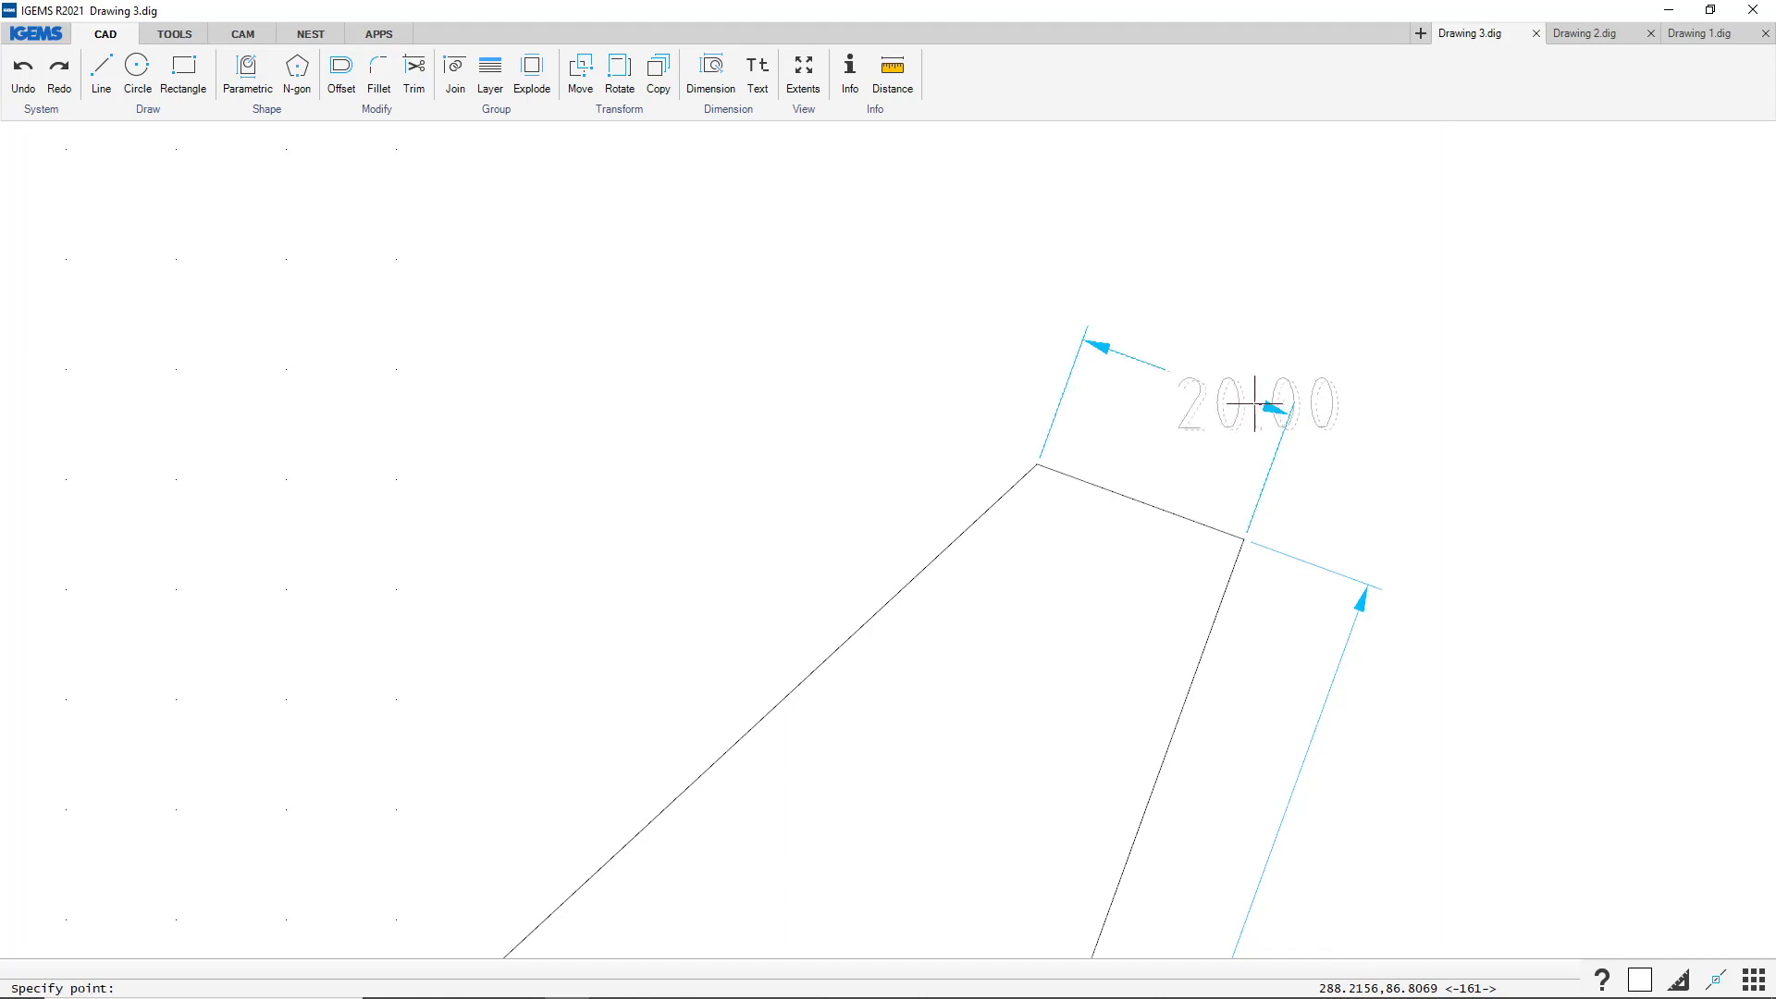
{"action": "left_click", "coordinate": [1195, 379]}
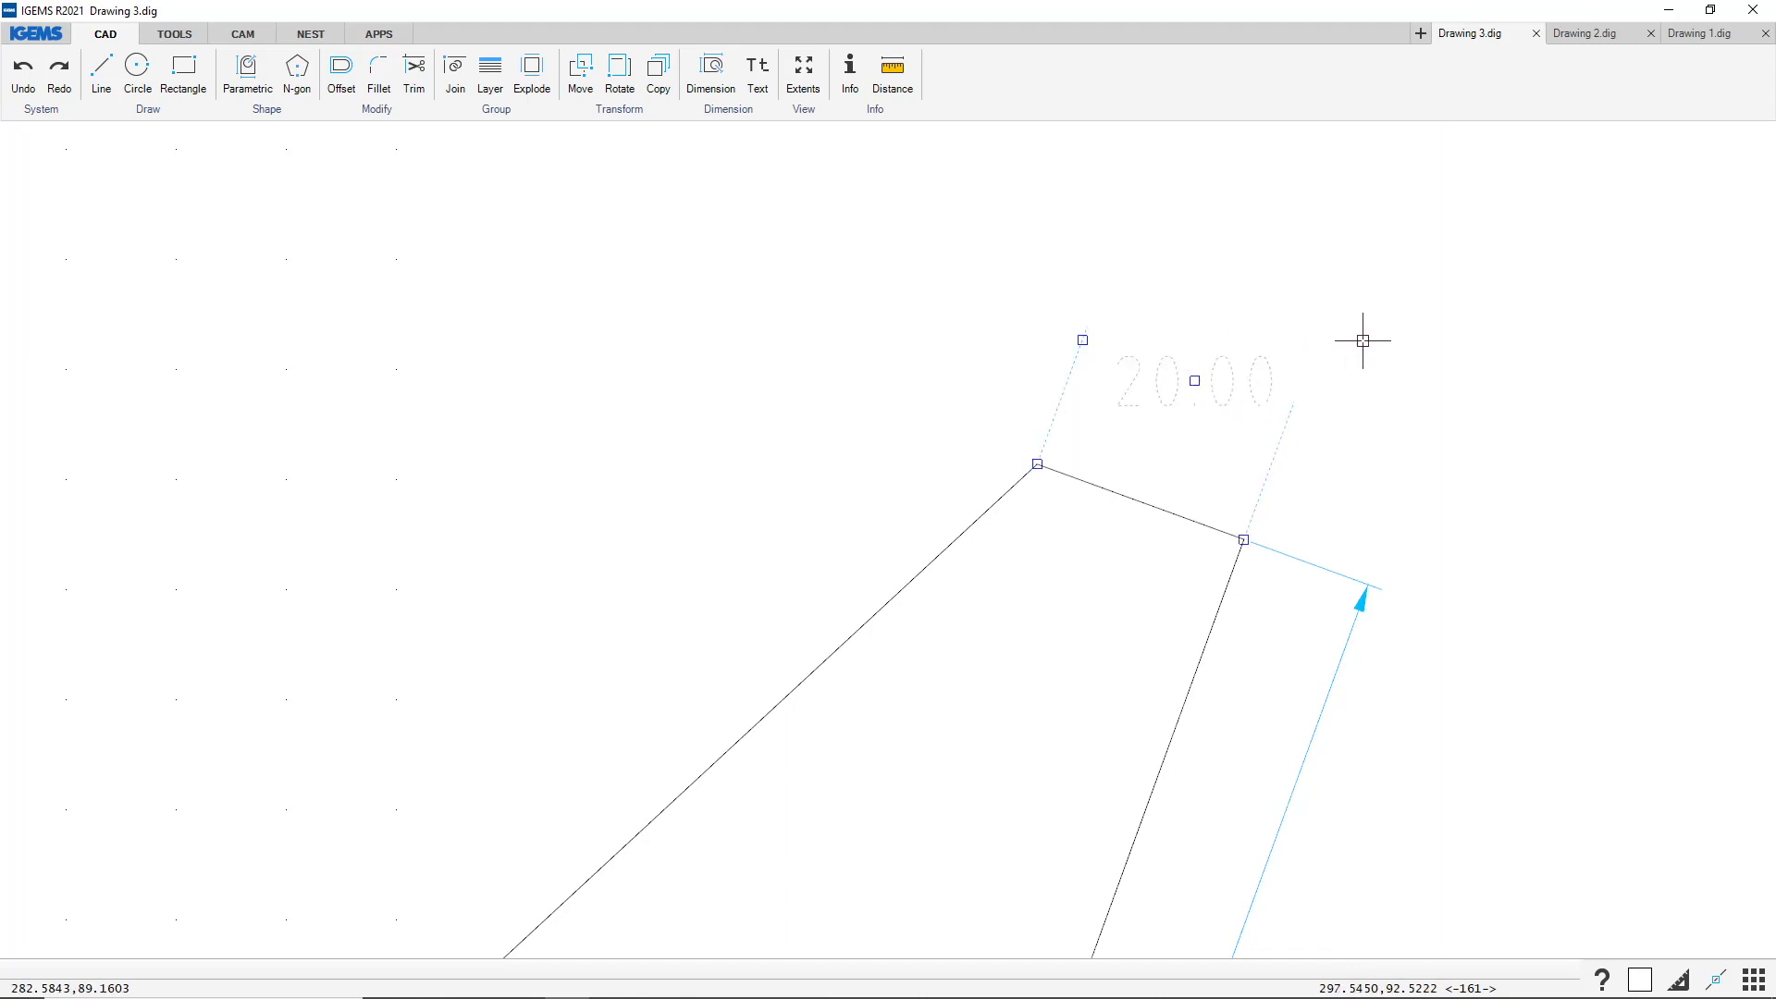
{"action": "key", "text": "Escape"}
{"action": "scroll", "coordinate": [1378, 372], "scroll_direction": "down", "scroll_amount": 5}
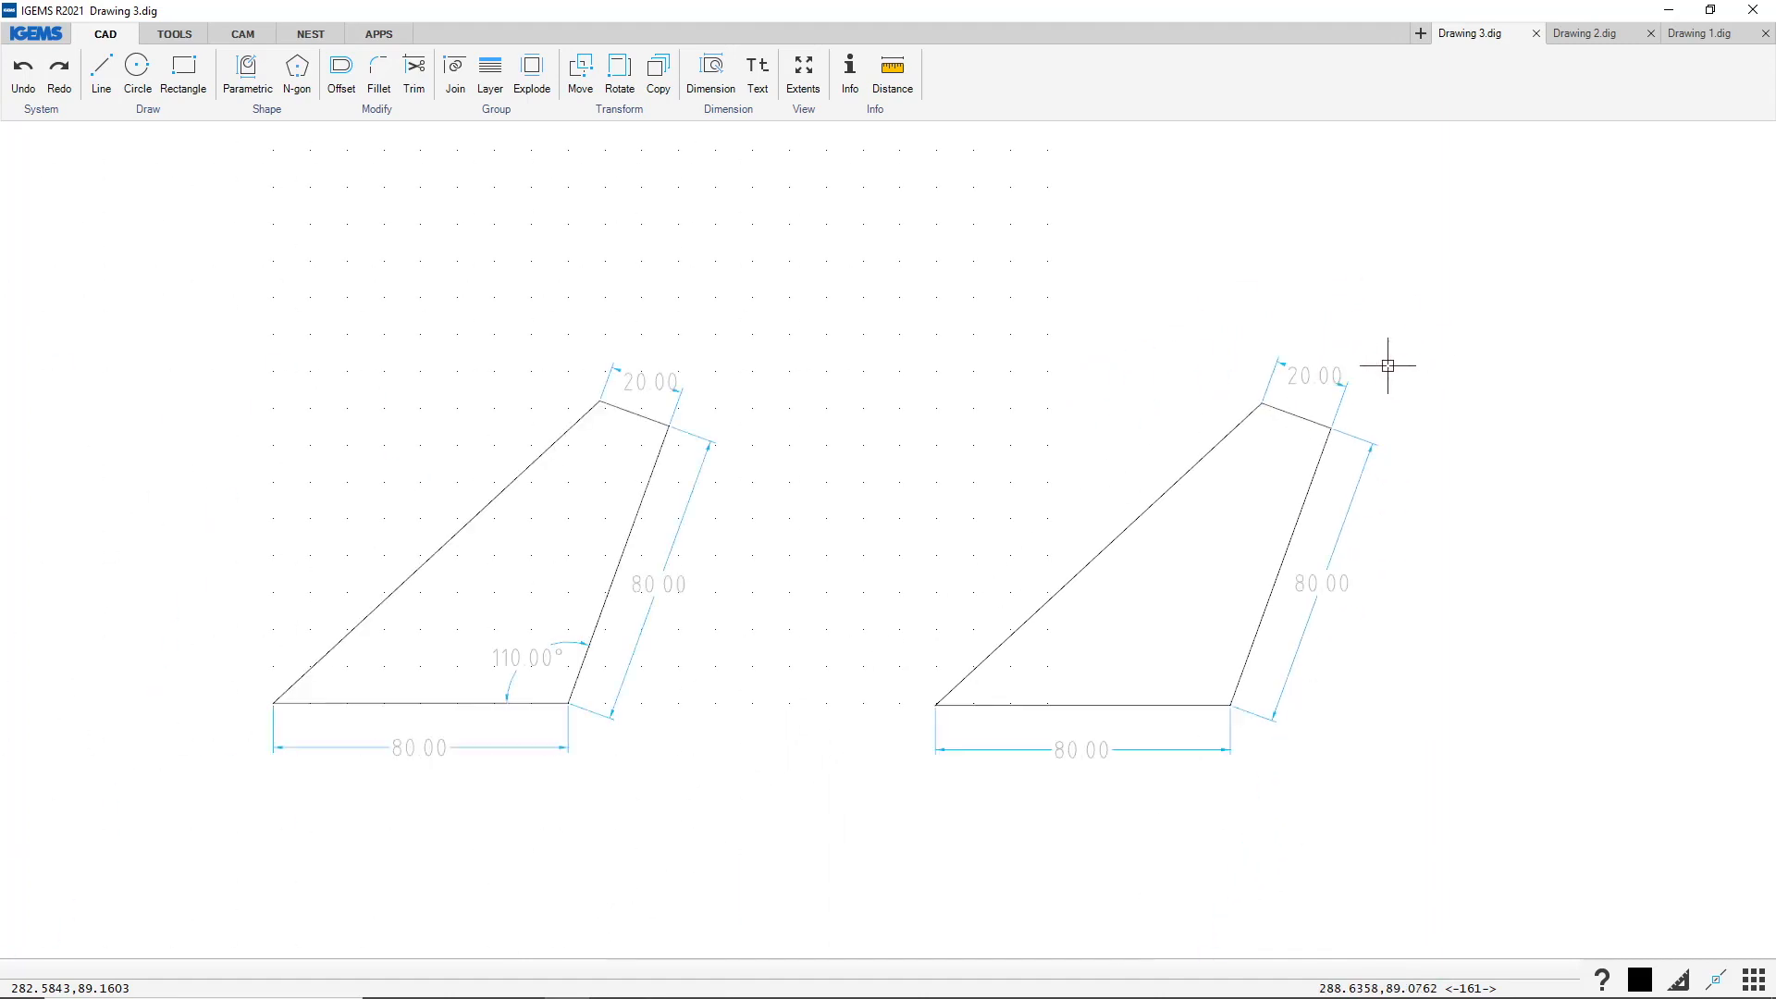
Dimension the angle between the new outline's right slanted side and its base, placing the text inside the corner
{"action": "left_click", "coordinate": [722, 76]}
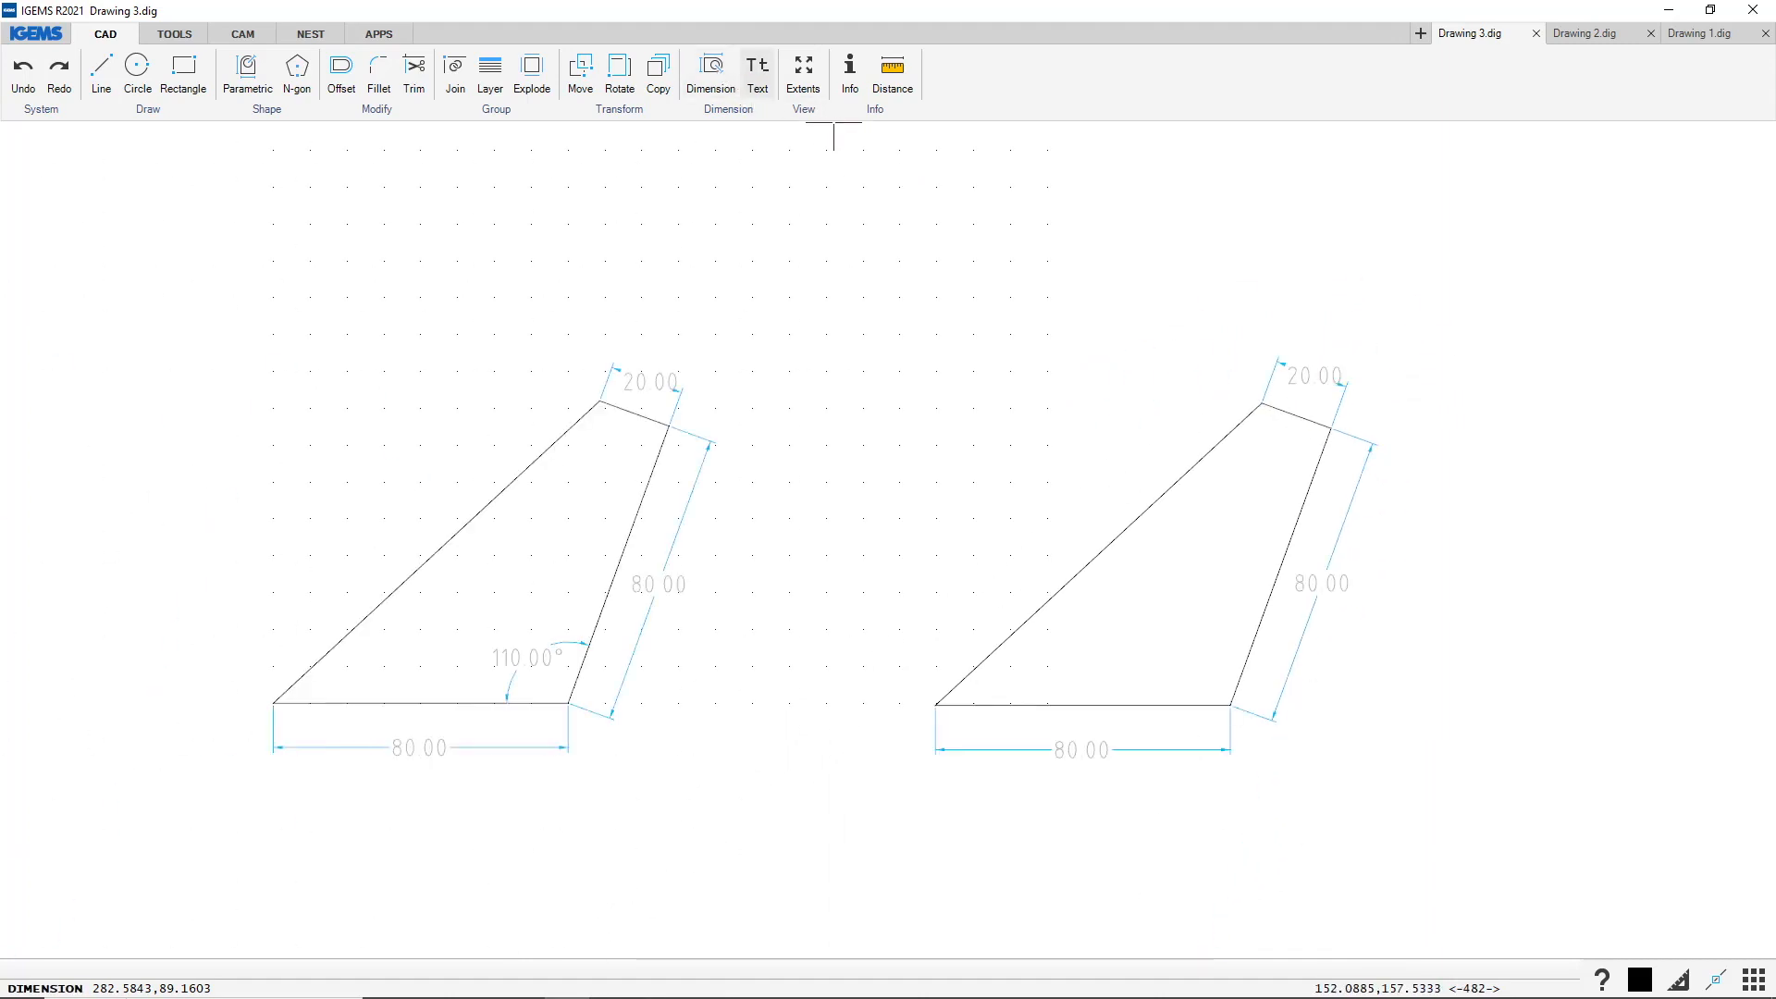
{"action": "left_click", "coordinate": [1255, 628]}
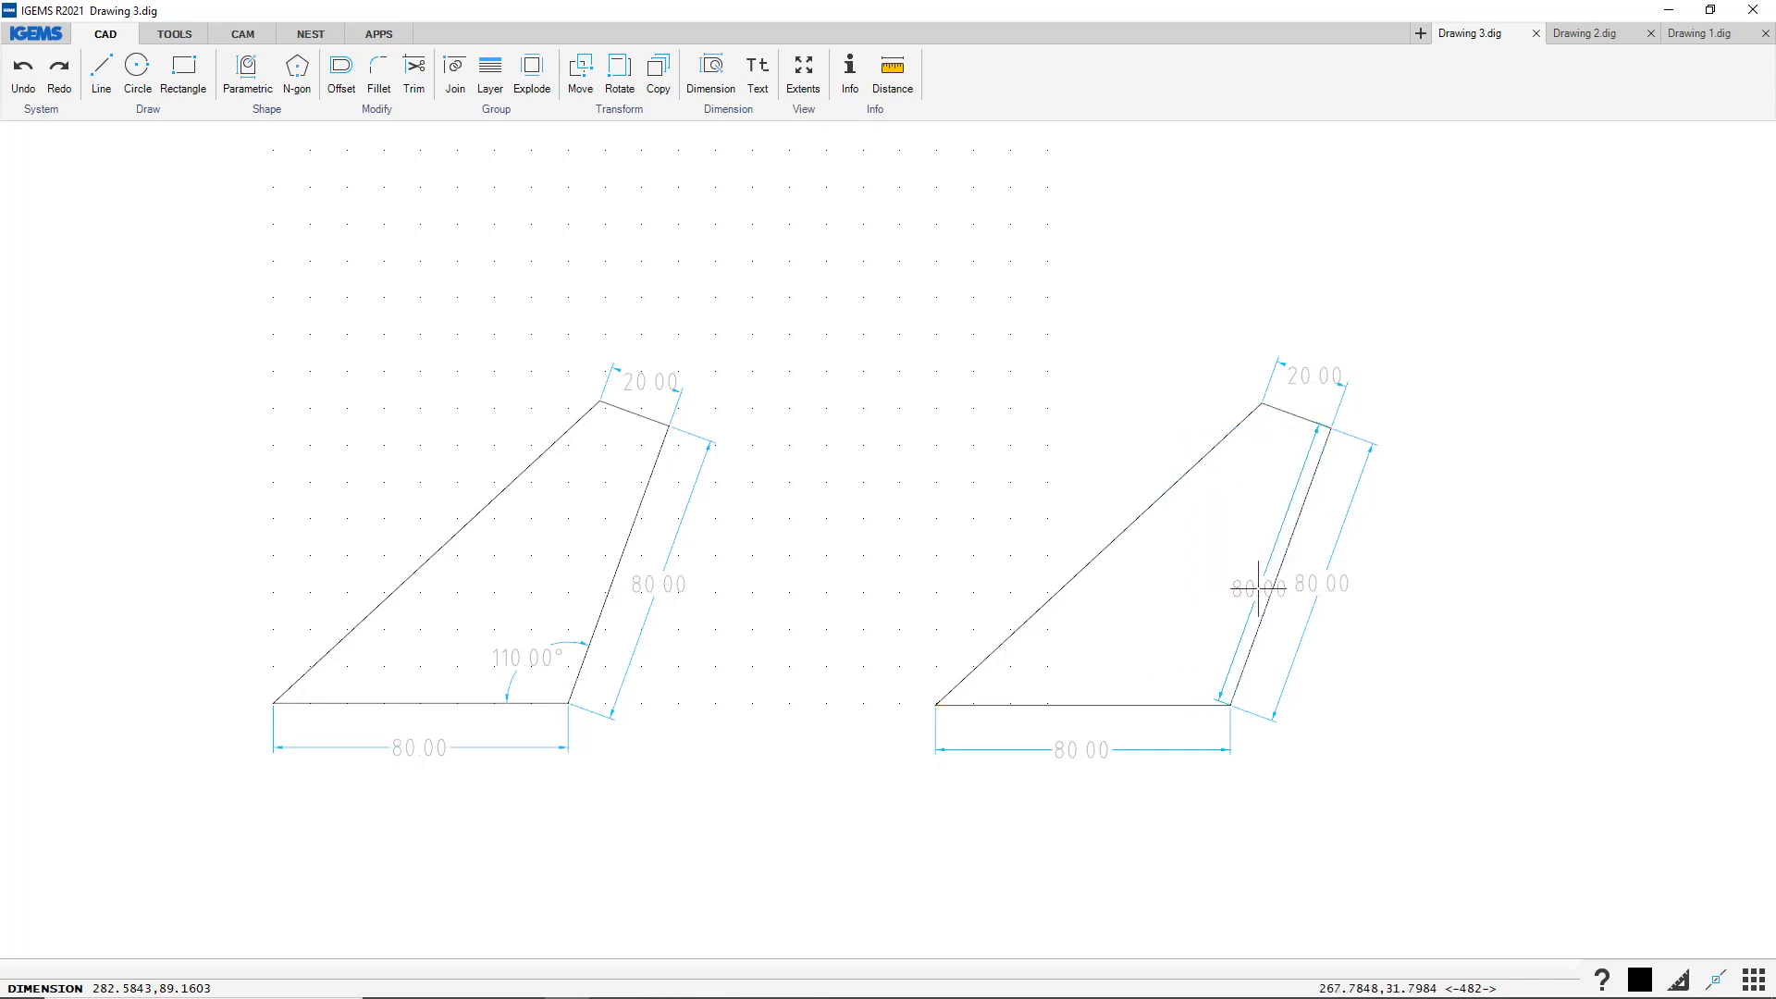
{"action": "left_click", "coordinate": [1158, 705]}
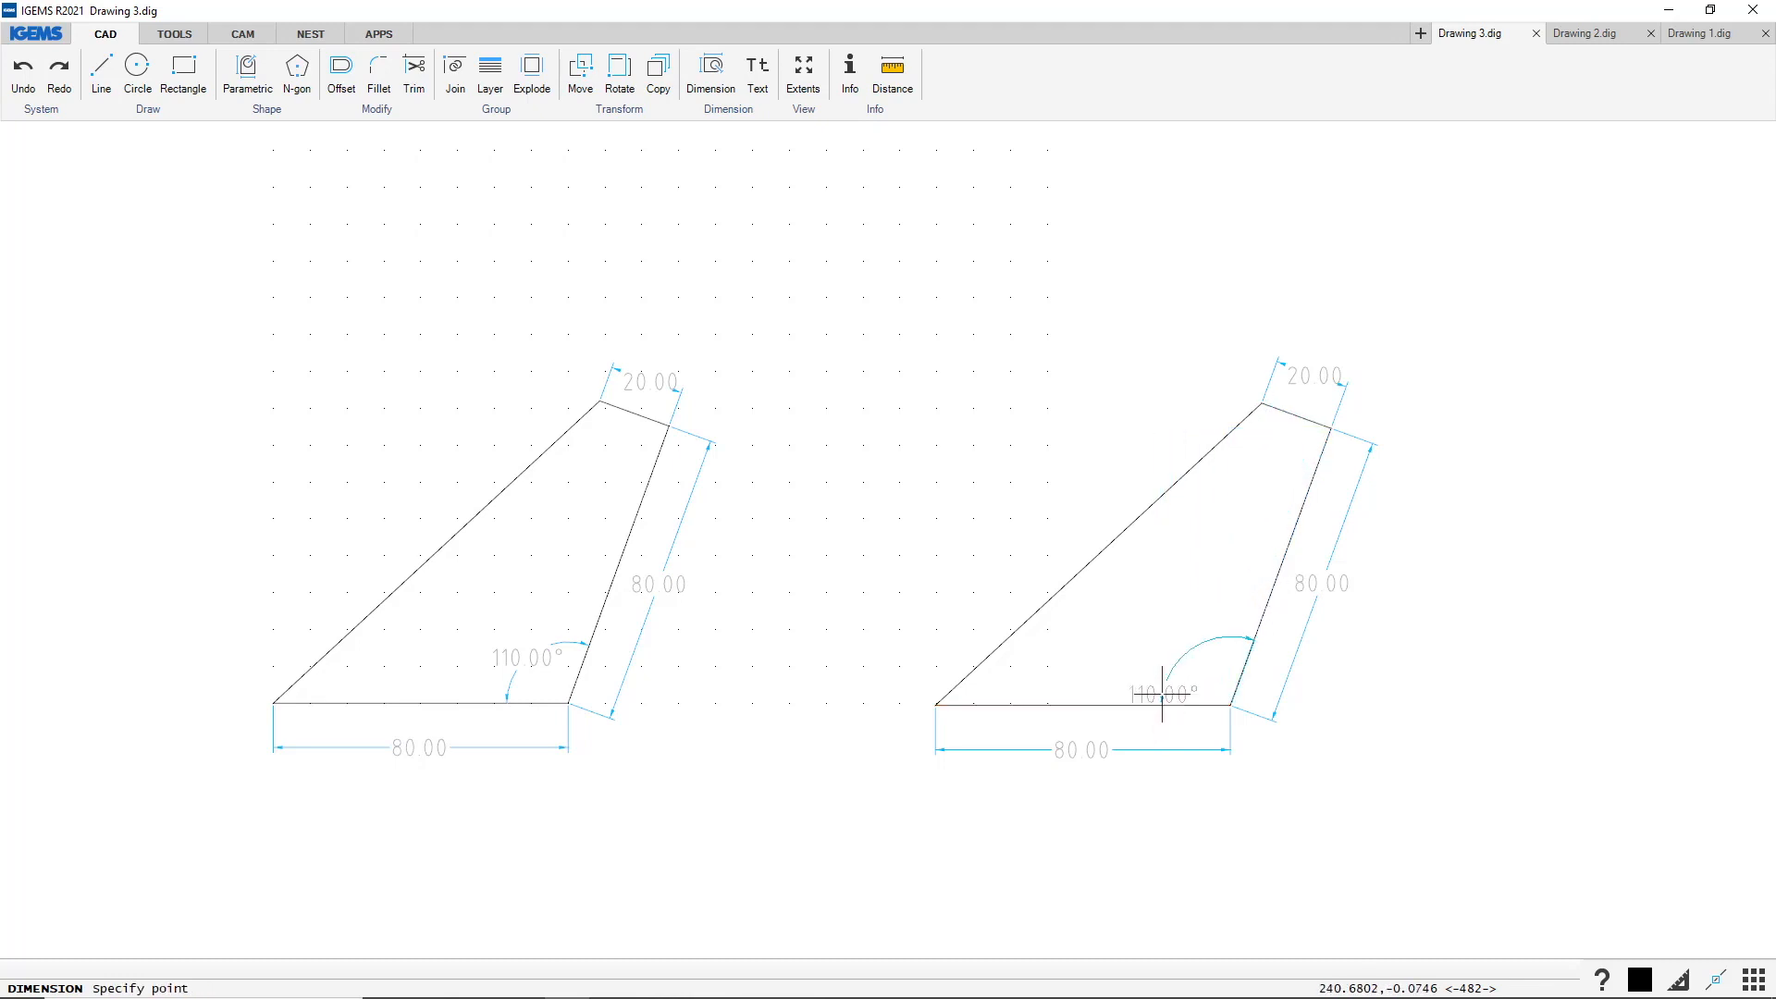
{"action": "left_click", "coordinate": [1193, 655]}
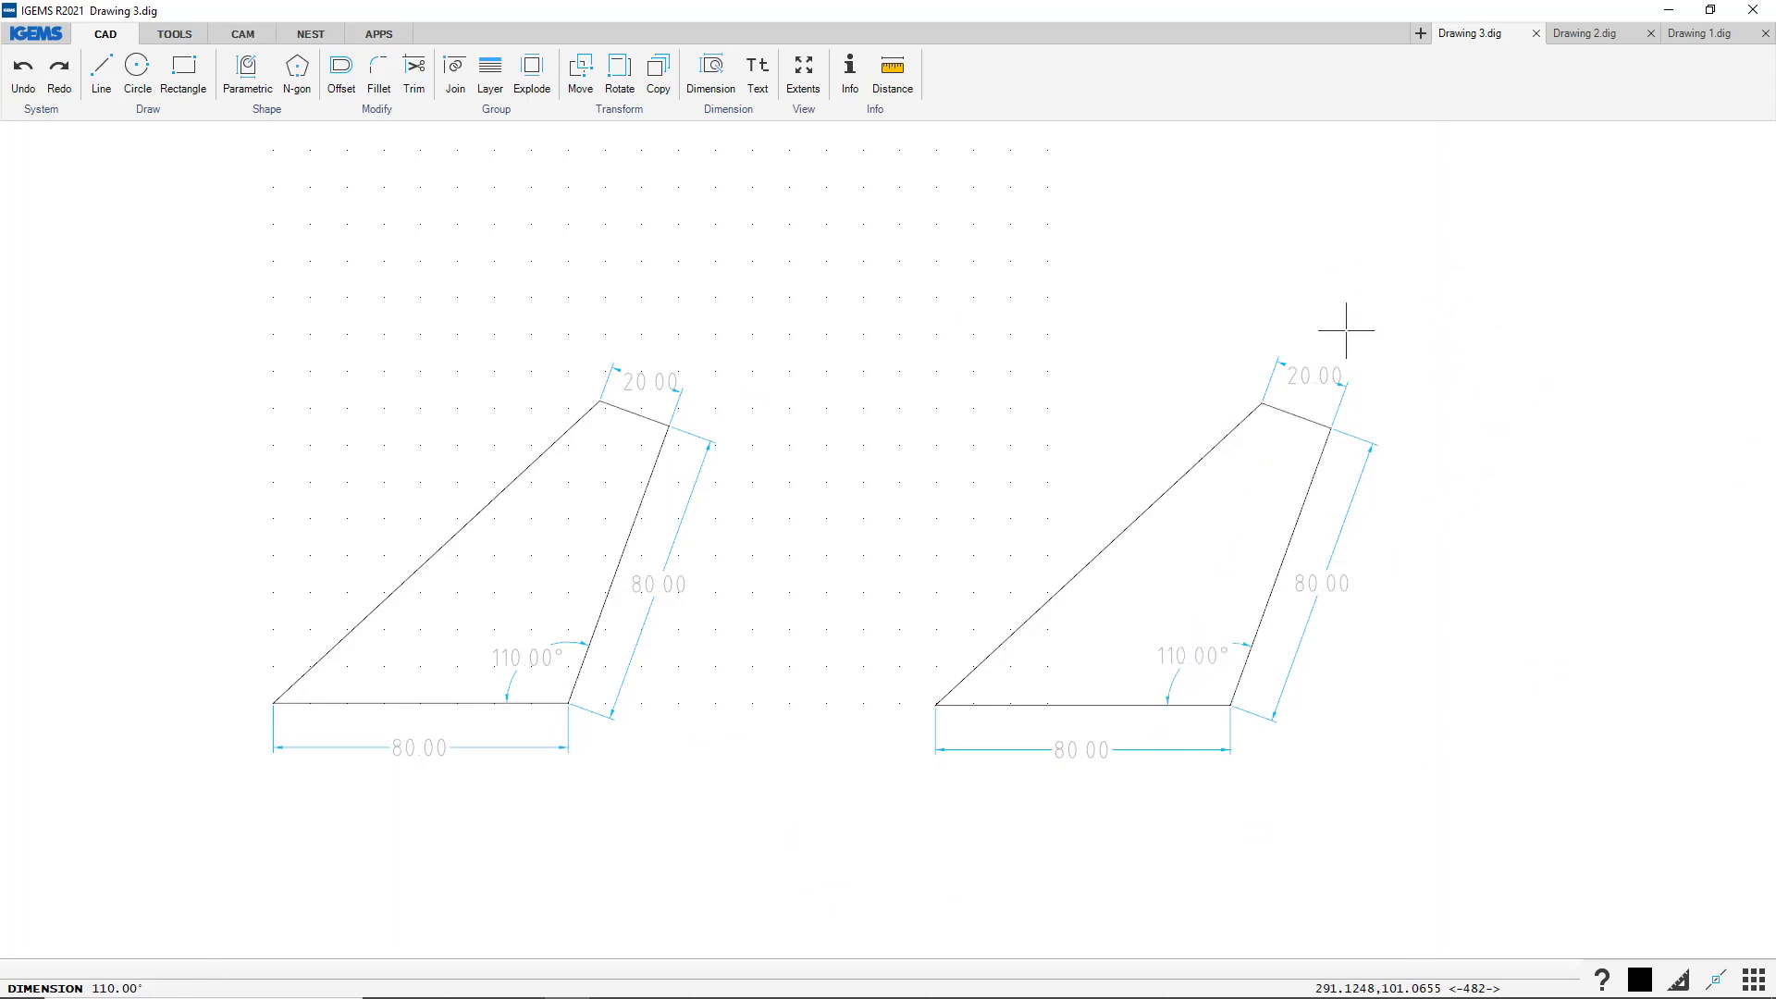
{"action": "key", "text": "Escape"}
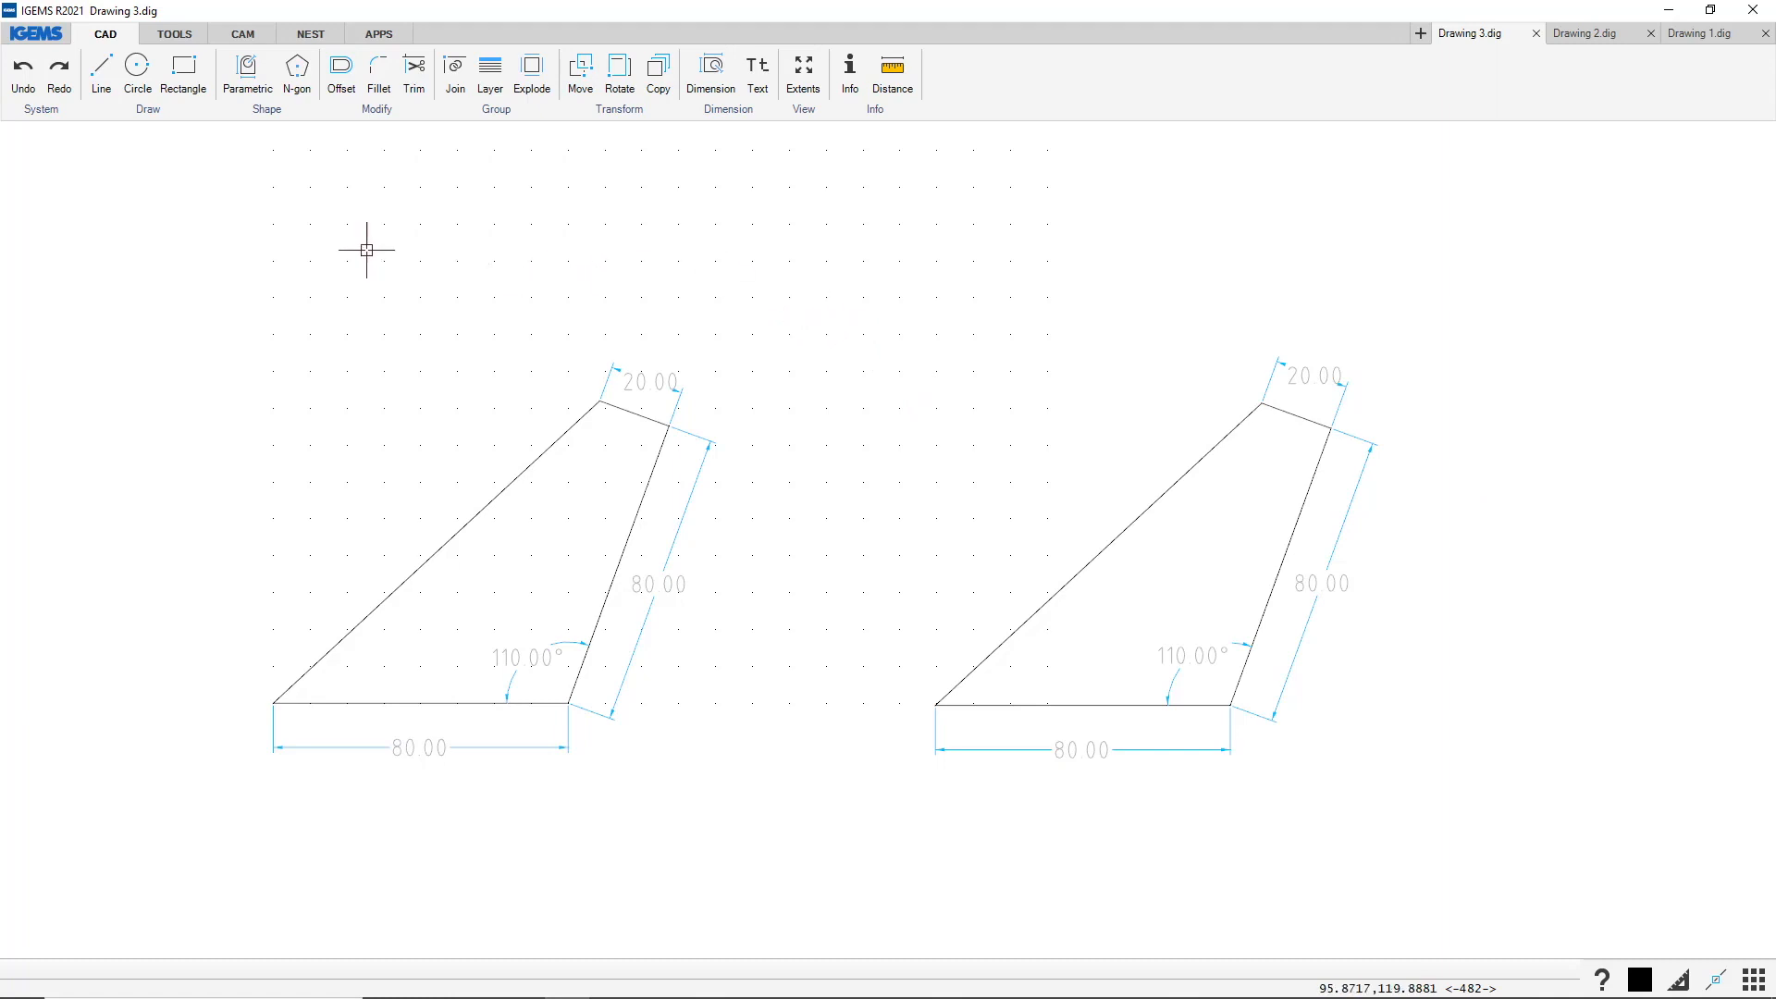
Open the sample drawing Drawing 4.dig
{"action": "left_click", "coordinate": [37, 34]}
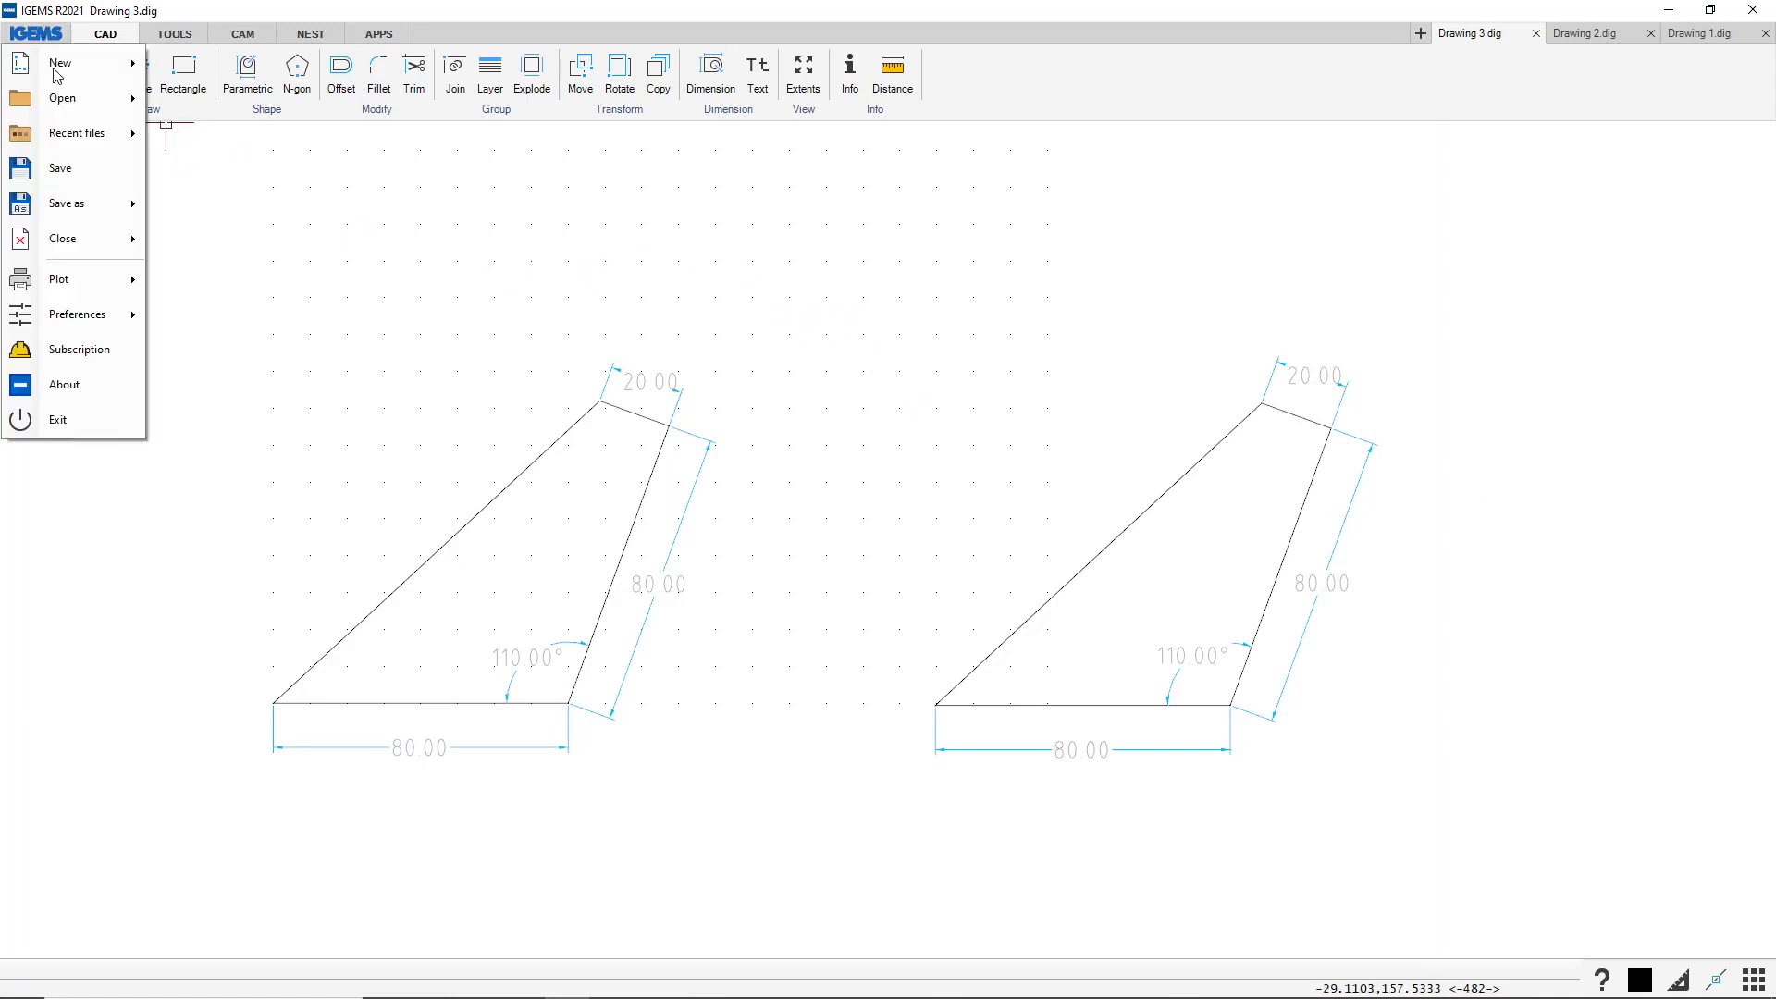
{"action": "left_click", "coordinate": [451, 288]}
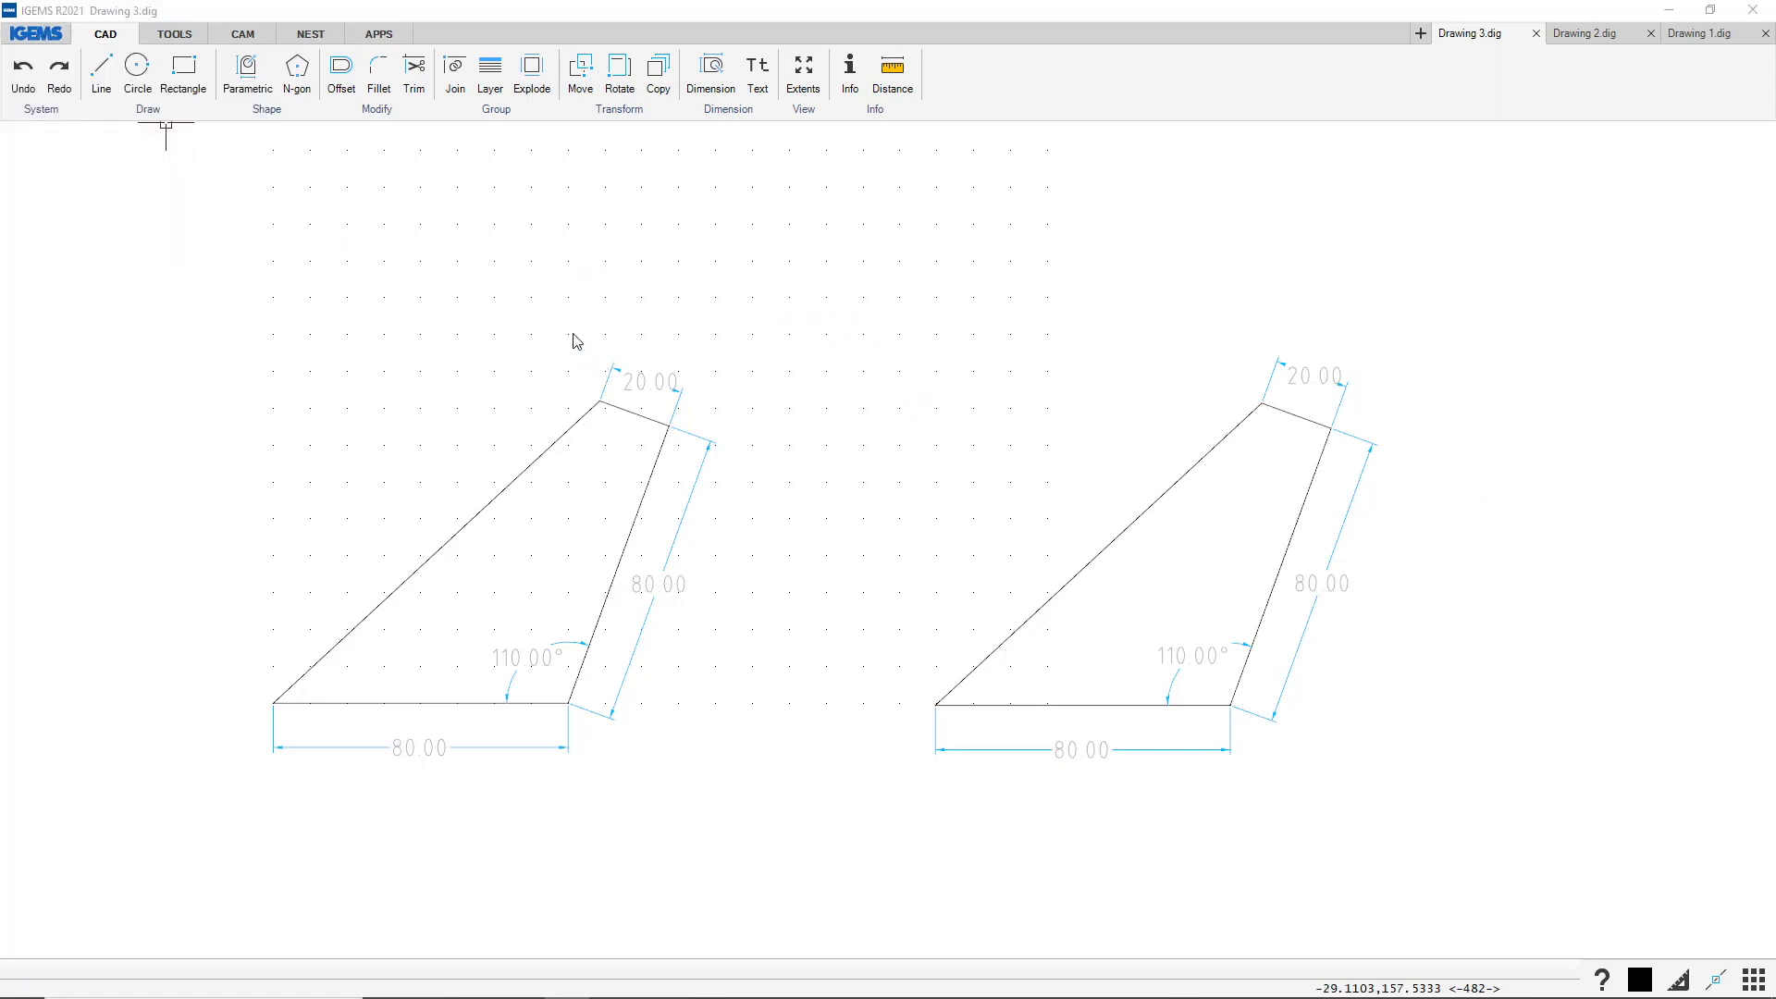
{"action": "double_click", "coordinate": [952, 308]}
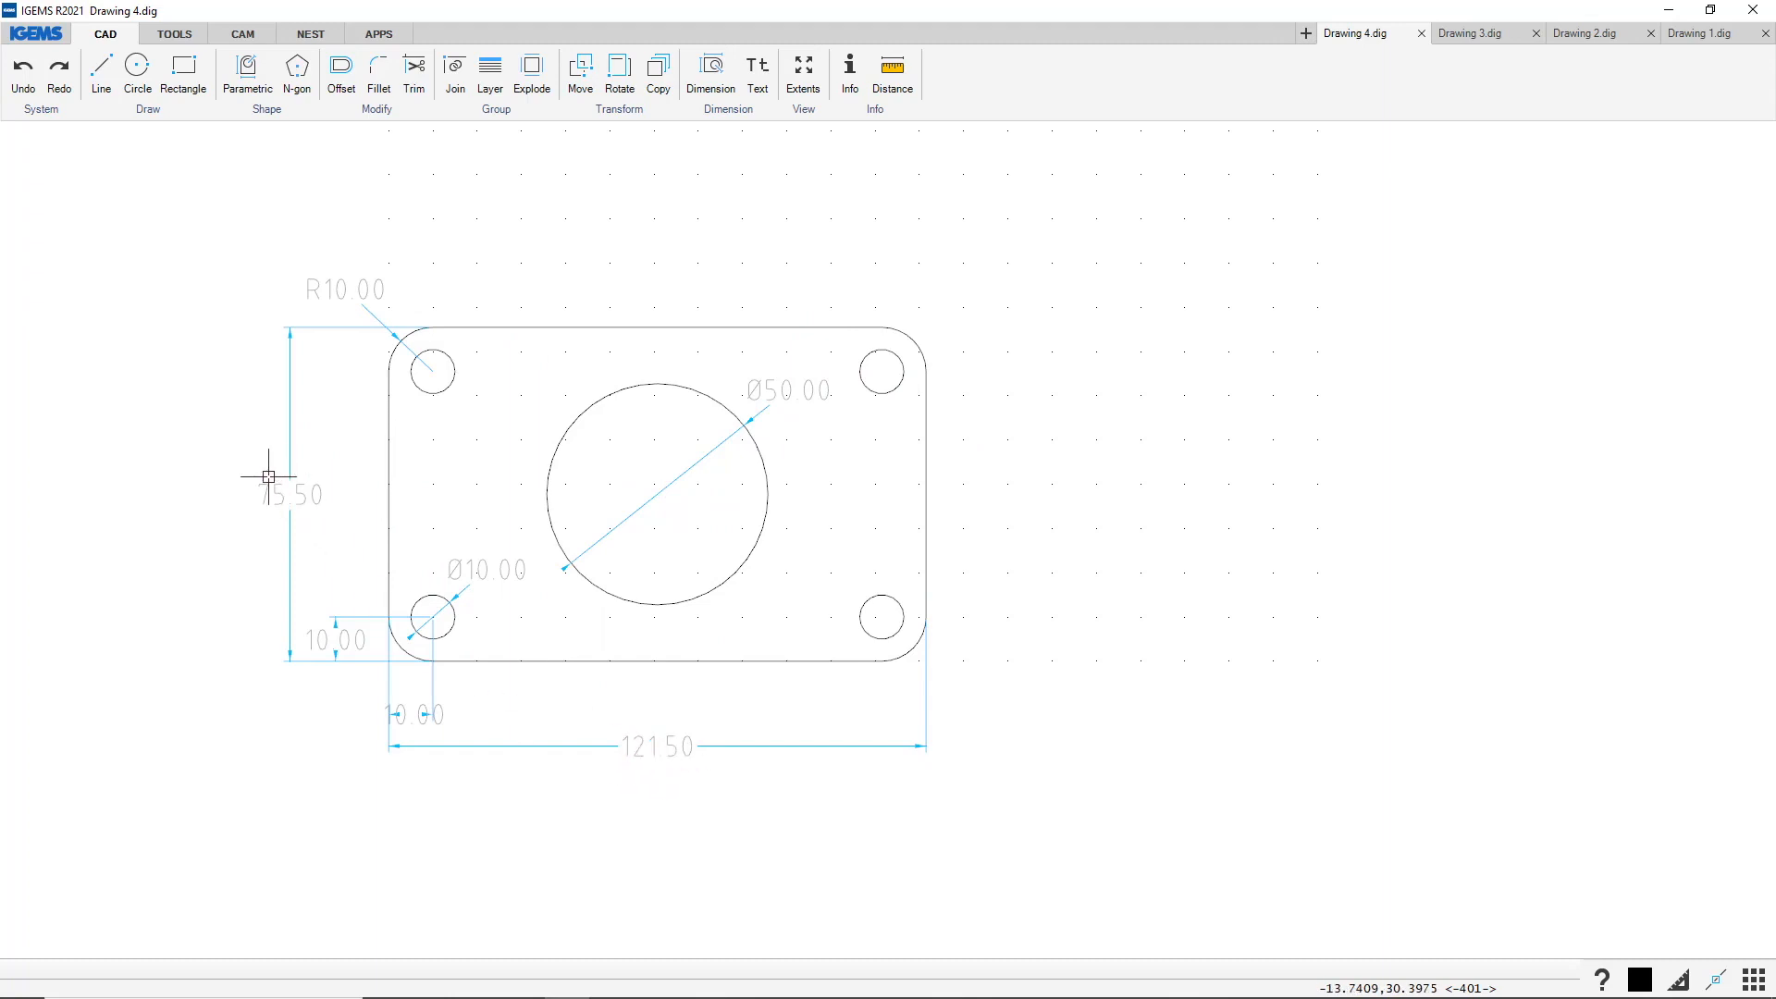
Draw a rectangle 121.5 mm wide and 75.5 mm high to the right of the reference plate
{"action": "left_click", "coordinate": [184, 68]}
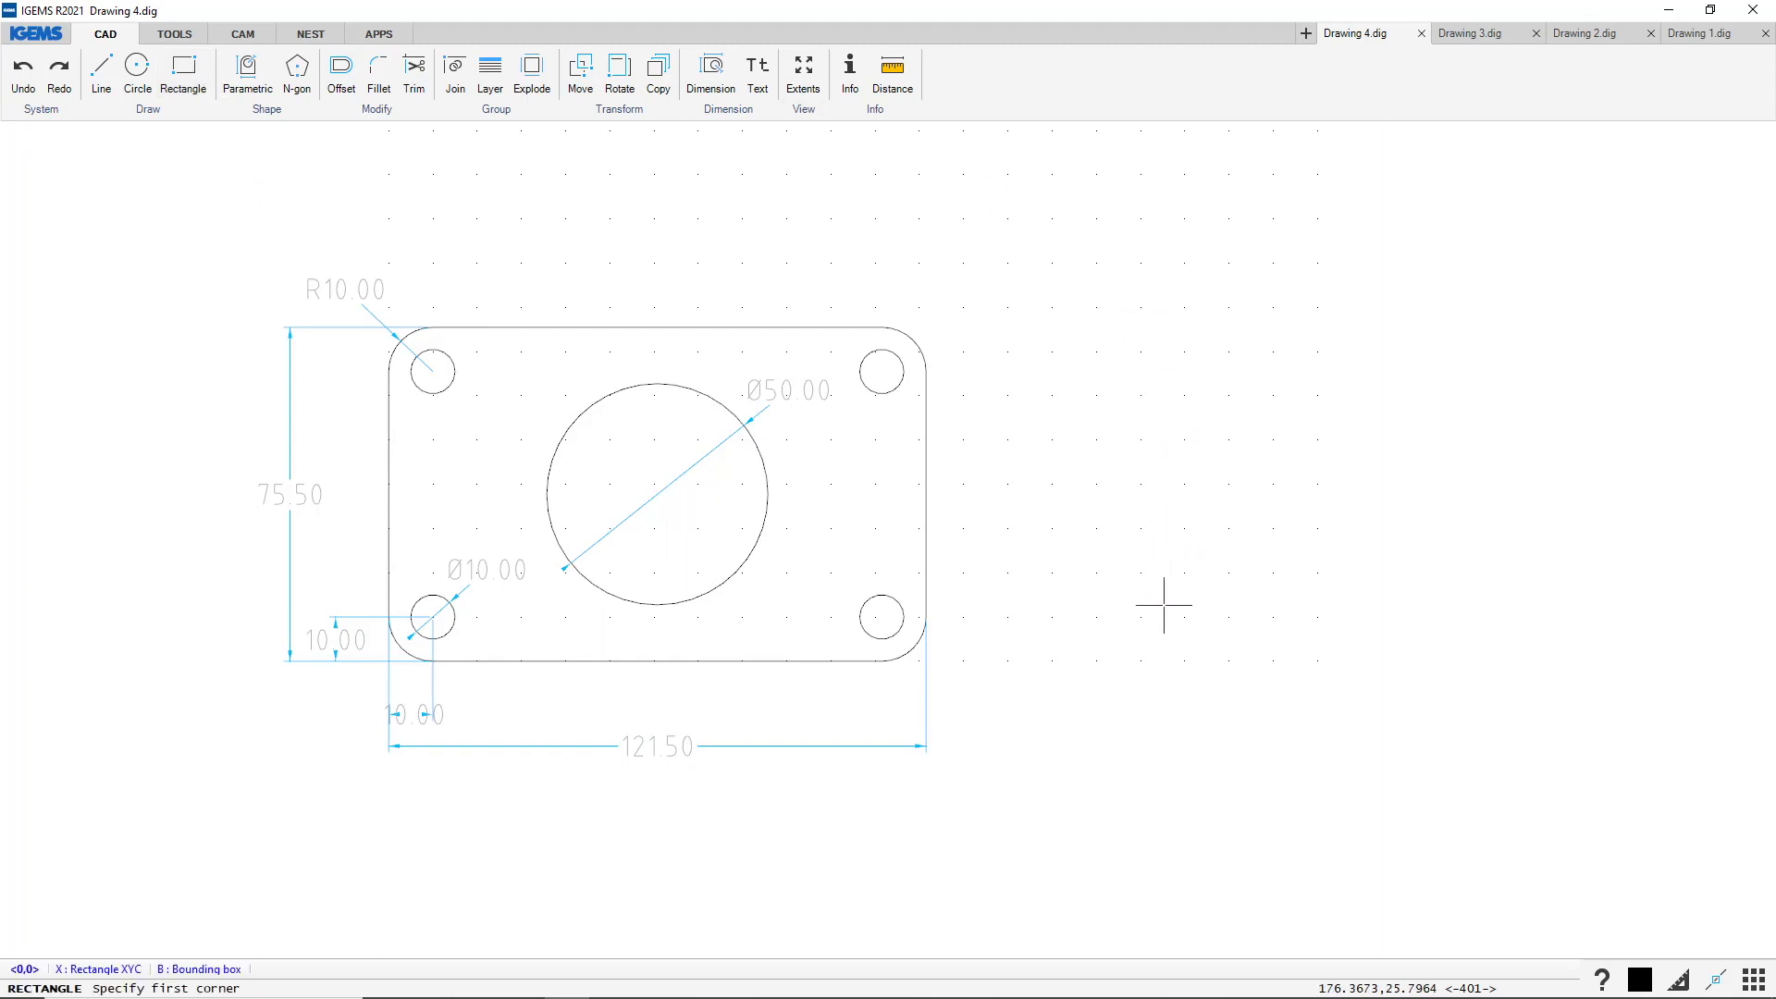
{"action": "left_click", "coordinate": [1145, 648]}
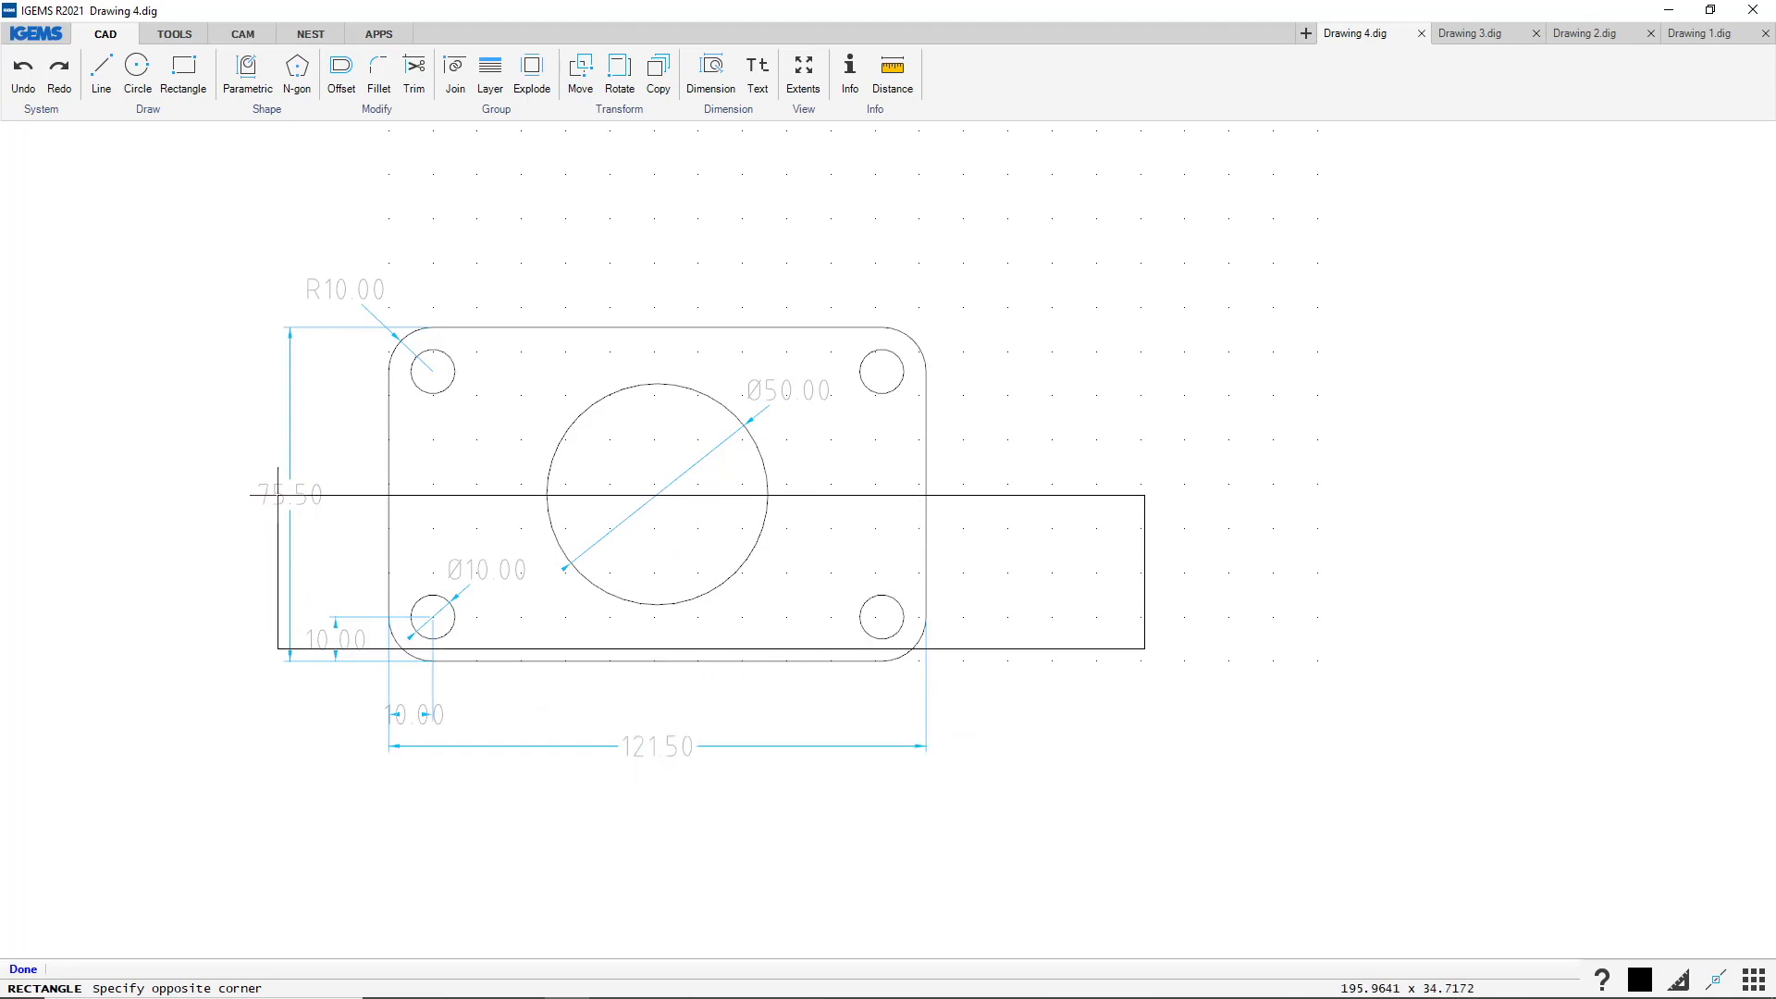
{"action": "type", "text": "121.5"}
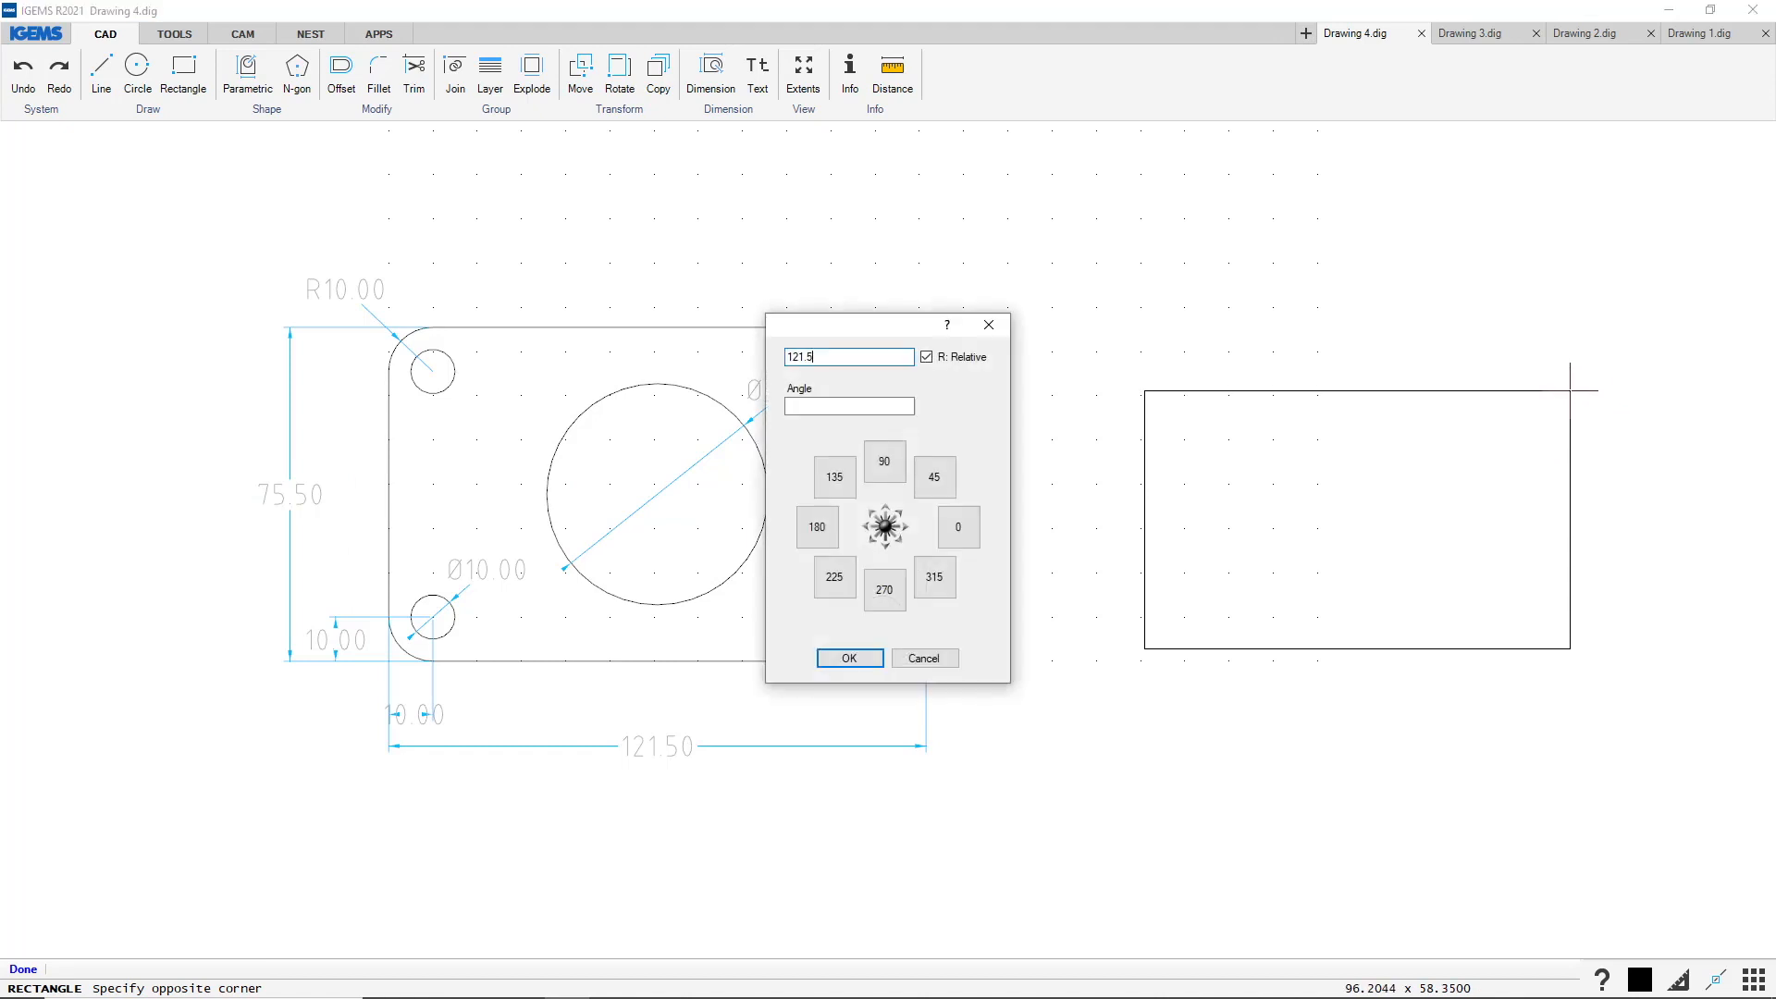
{"action": "type", "text": ",75.5"}
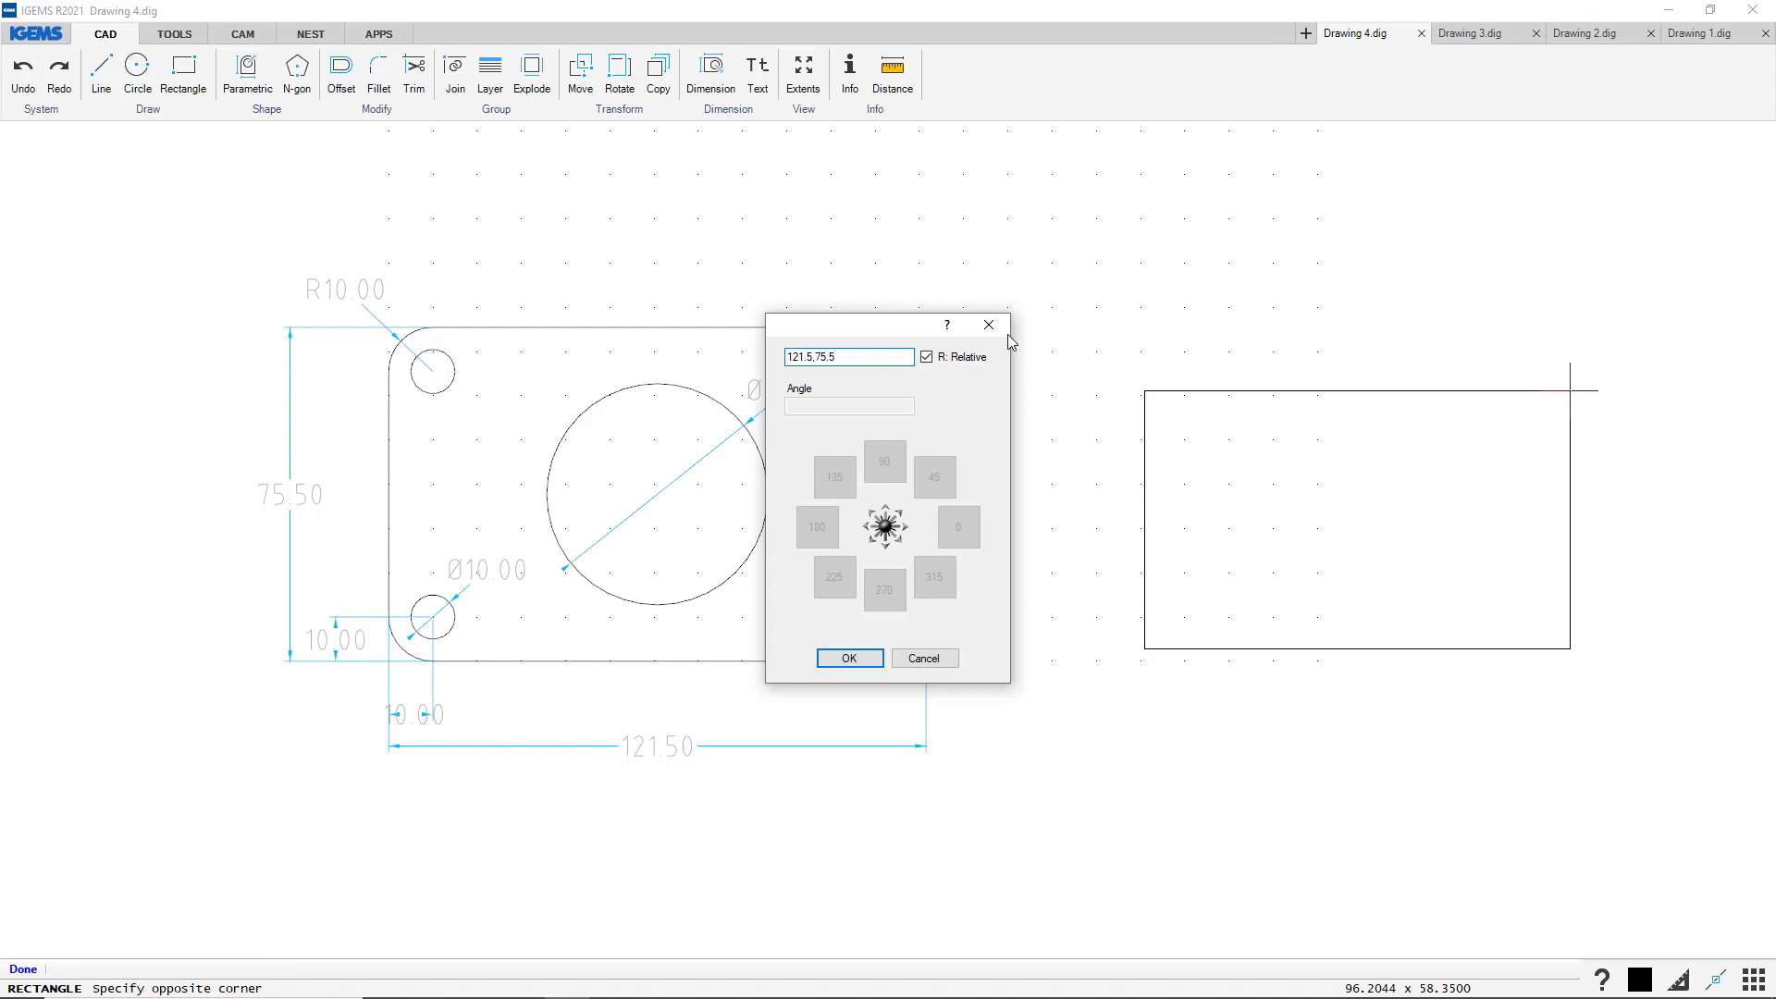
{"action": "left_click", "coordinate": [872, 659]}
Offset the new rectangle 10 mm inward as a guide for the corner hole centres
{"action": "middle_click_drag", "start_coordinate": [1323, 496], "coordinate": [1147, 515]}
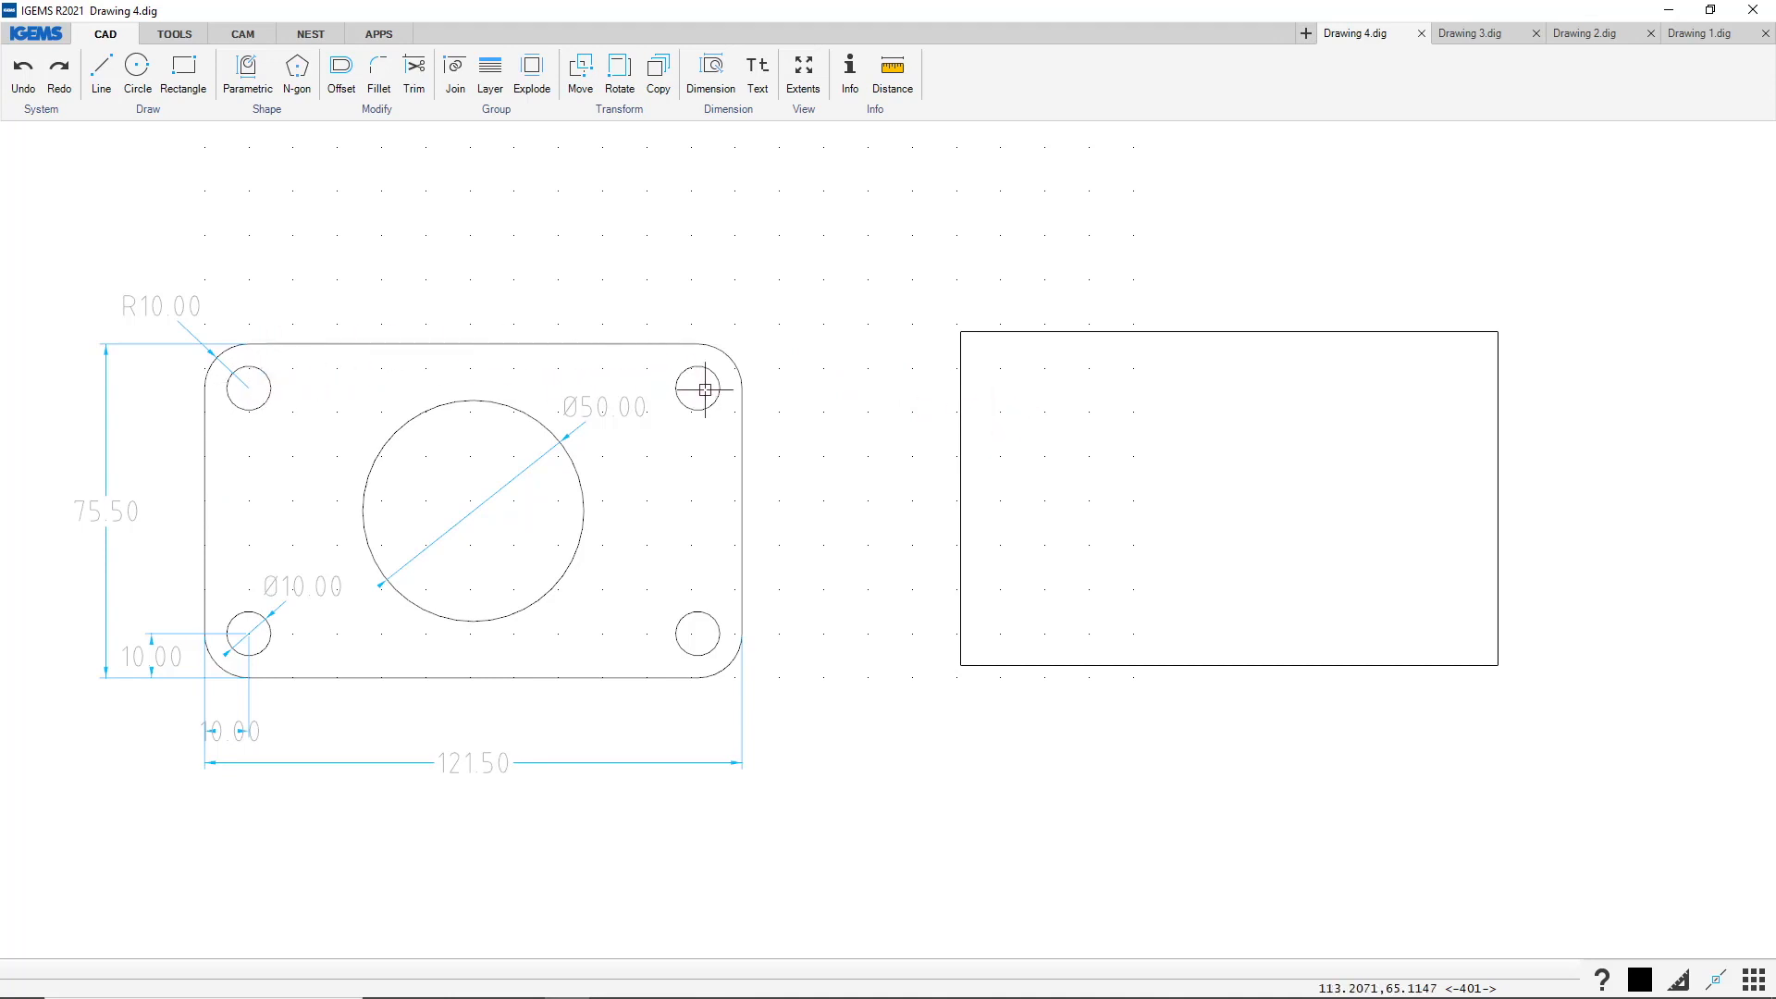
{"action": "left_click", "coordinate": [342, 76]}
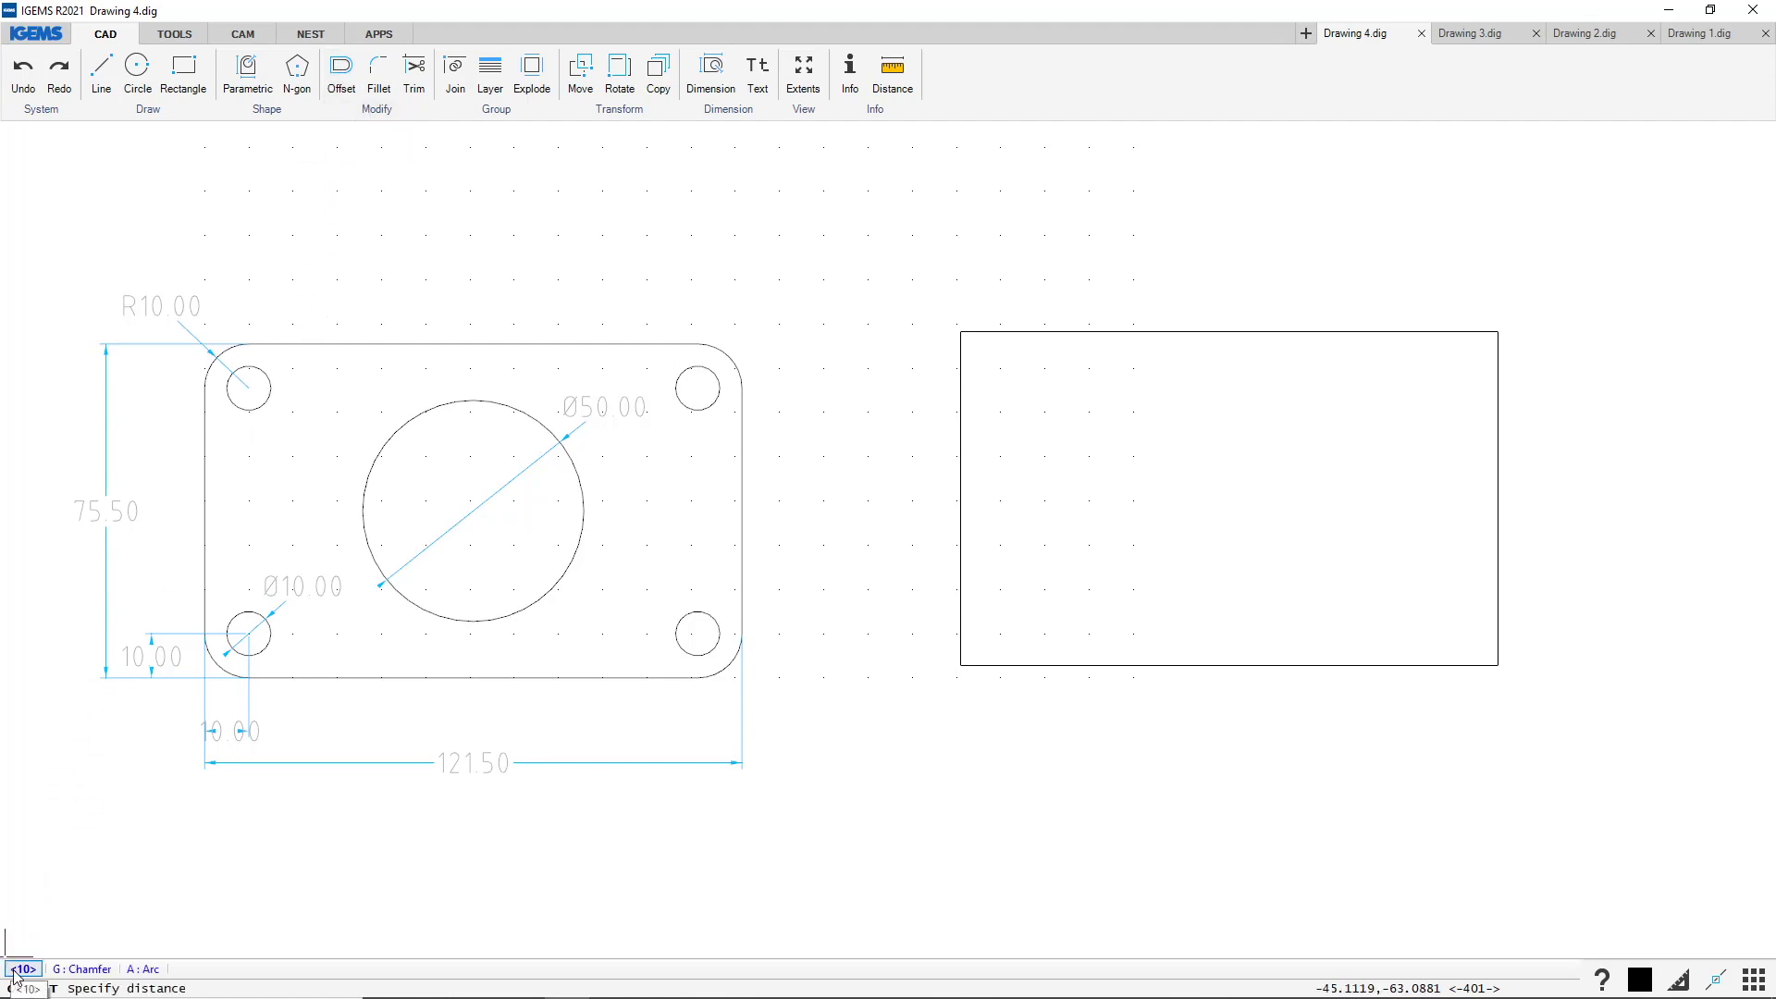
{"action": "key", "text": "Return"}
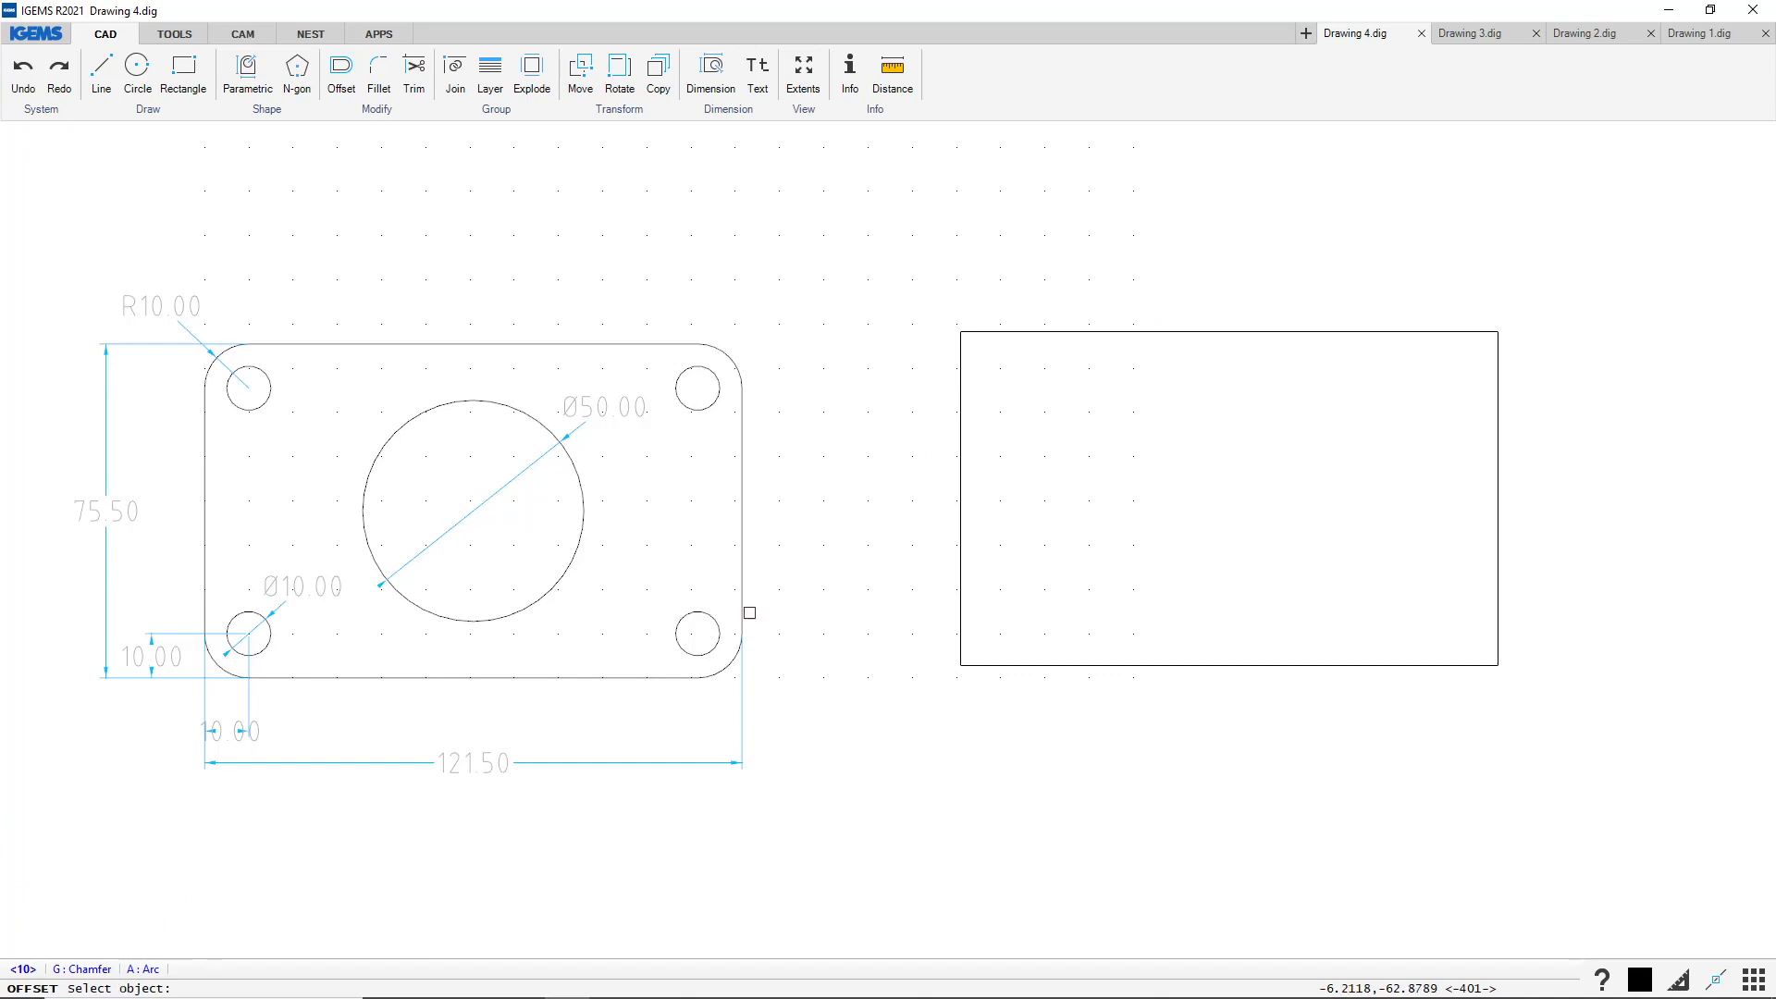
{"action": "left_click", "coordinate": [1037, 334]}
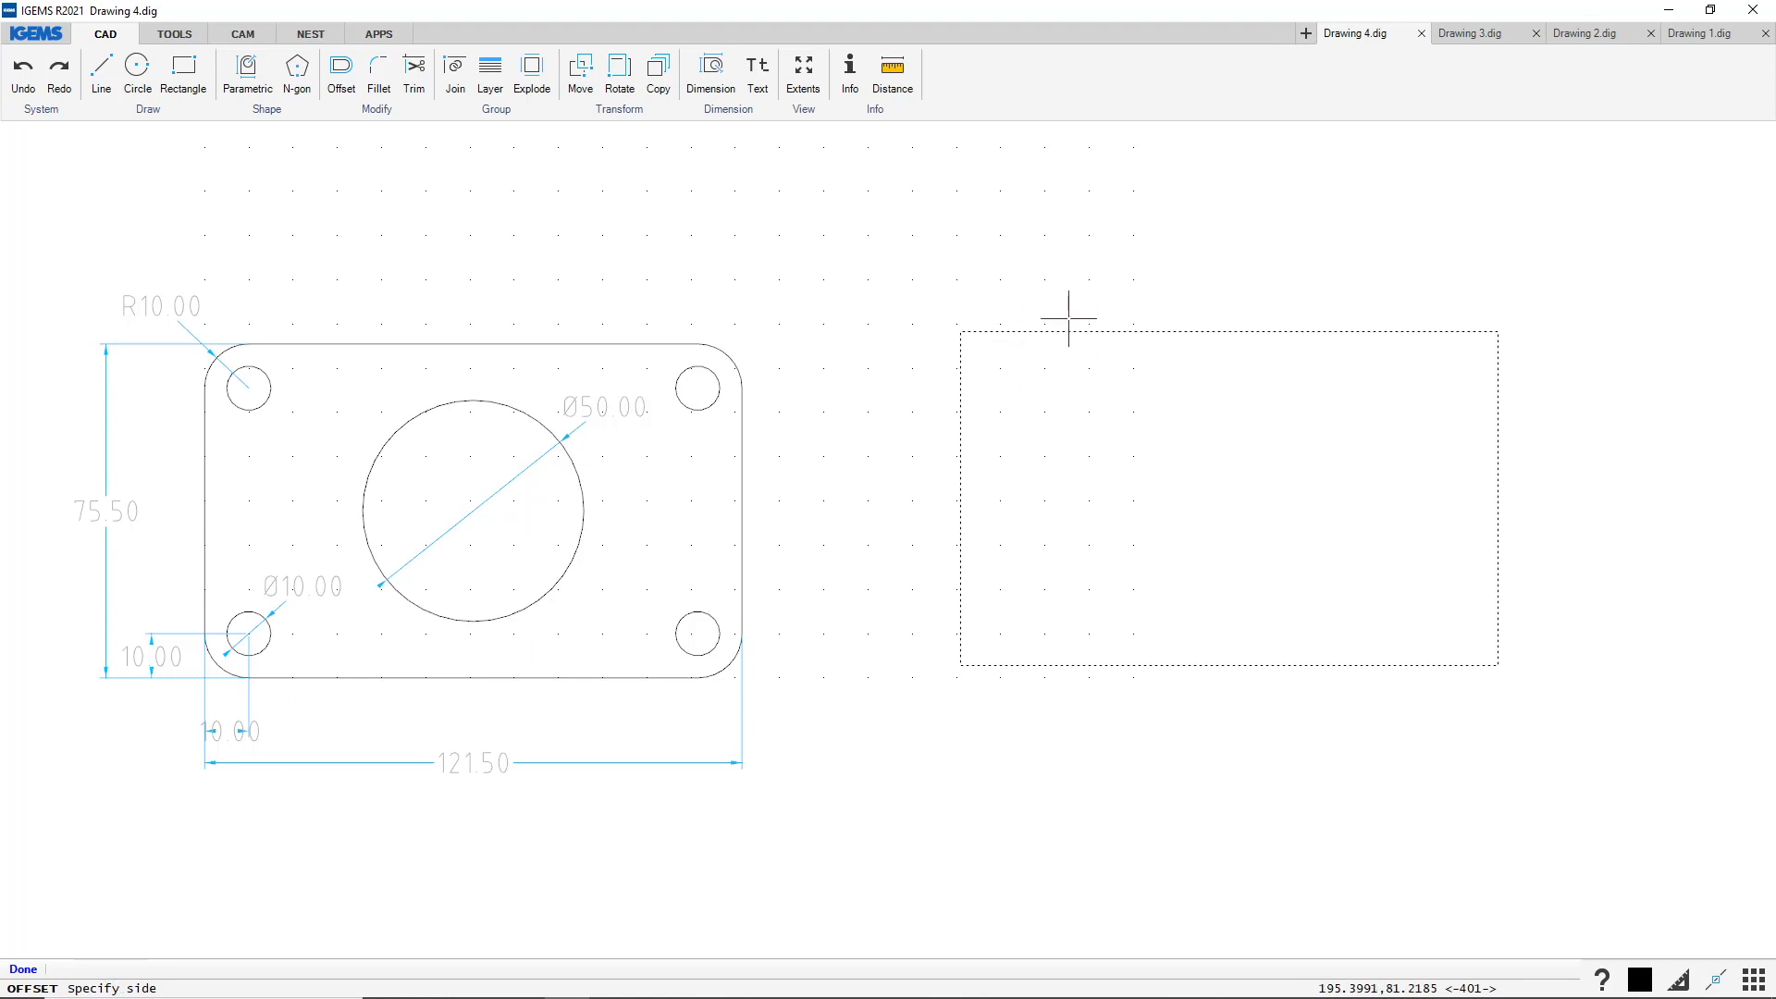
{"action": "left_click", "coordinate": [1150, 495]}
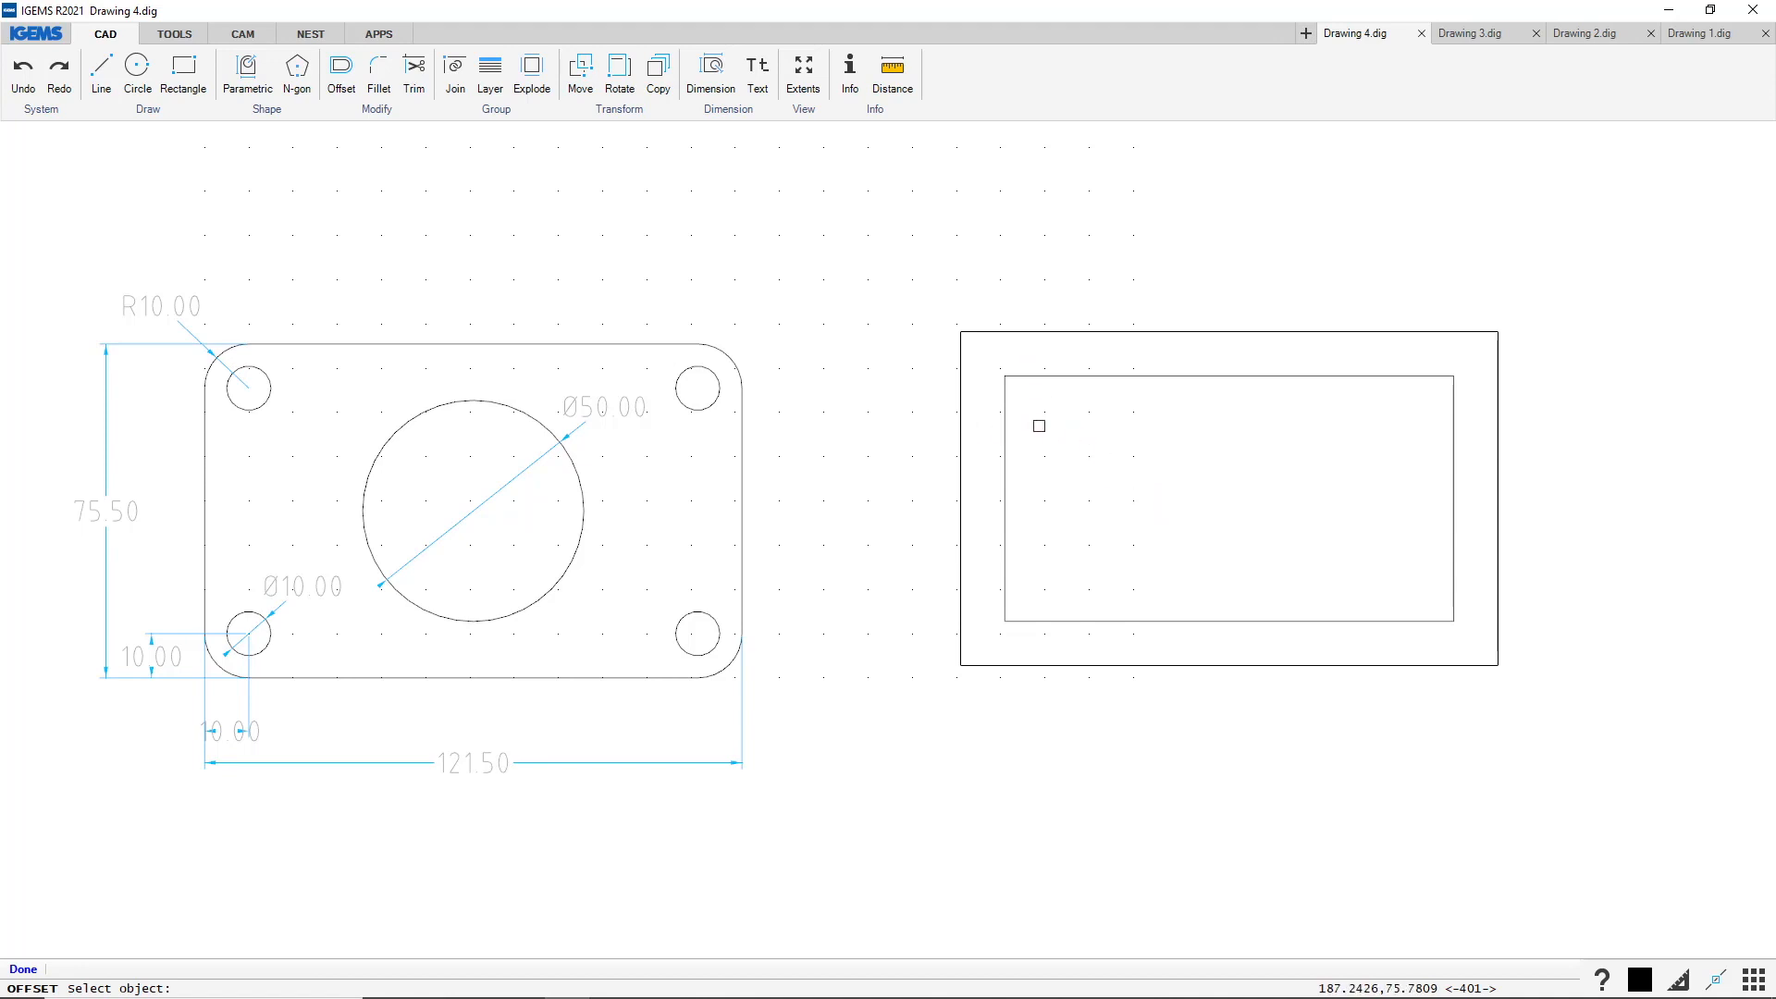
{"action": "left_click", "coordinate": [964, 421]}
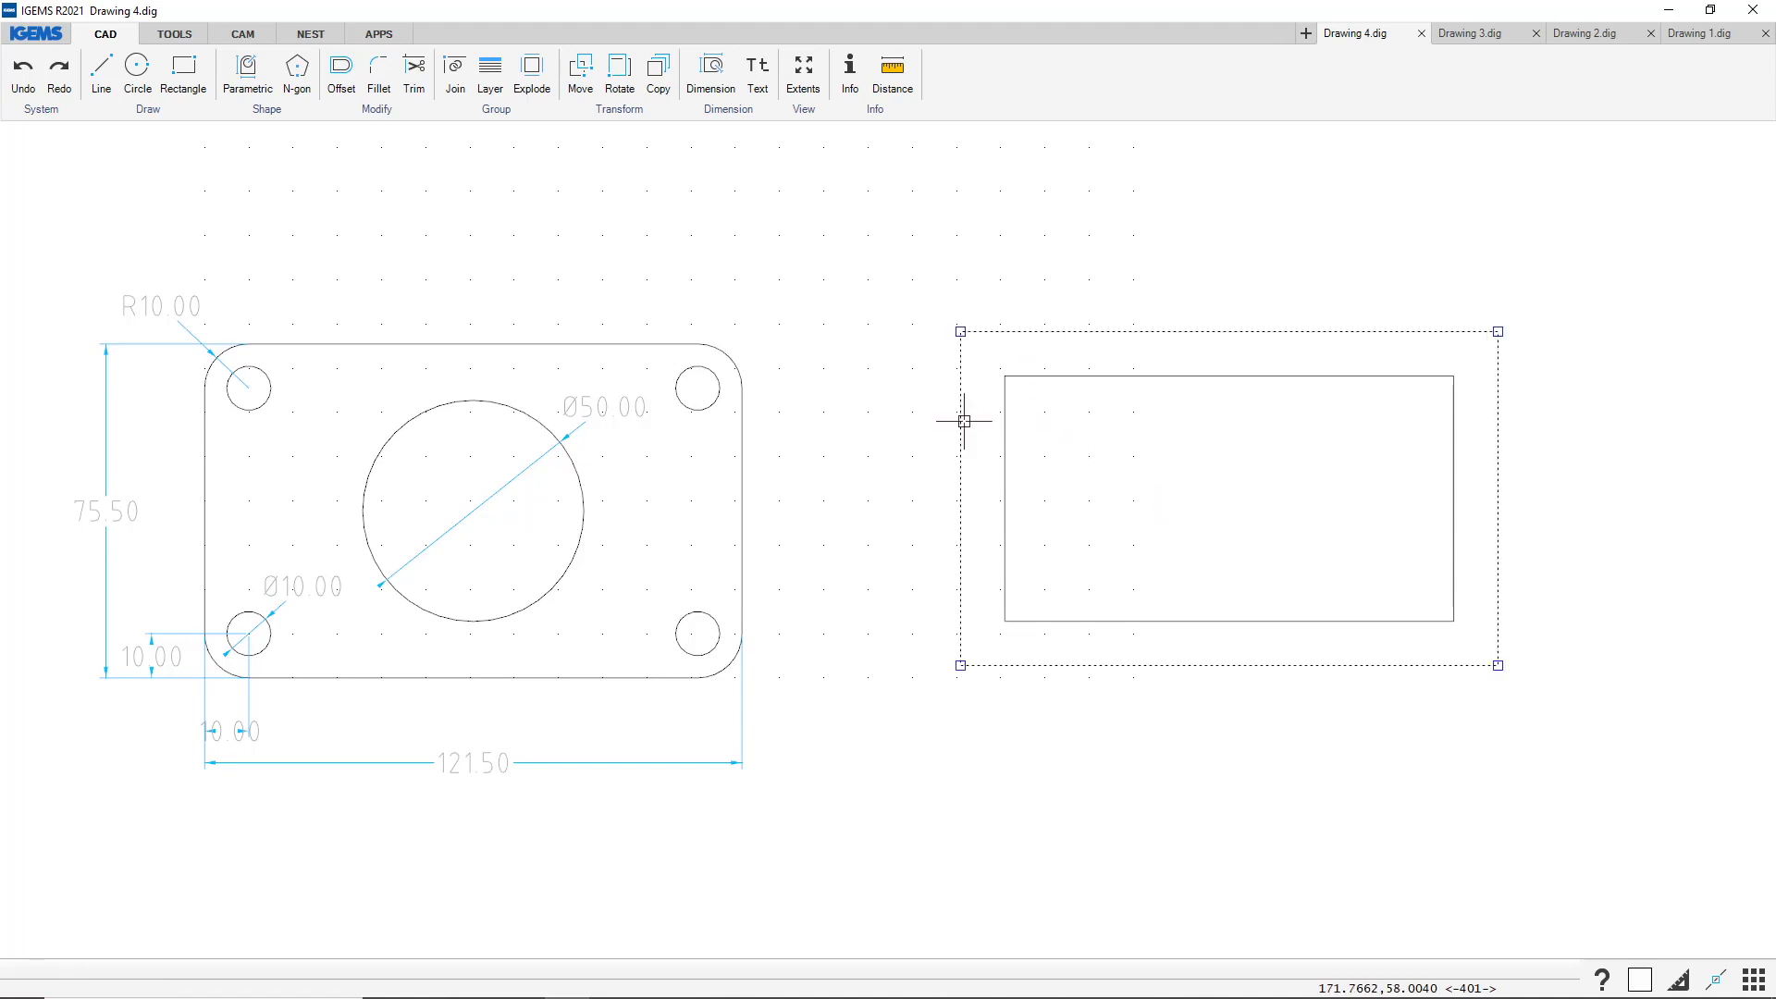
Turn on object snapping and draw a 10 mm diameter circle centred on the inner rectangle's upper-left corner
{"action": "left_click", "coordinate": [138, 69]}
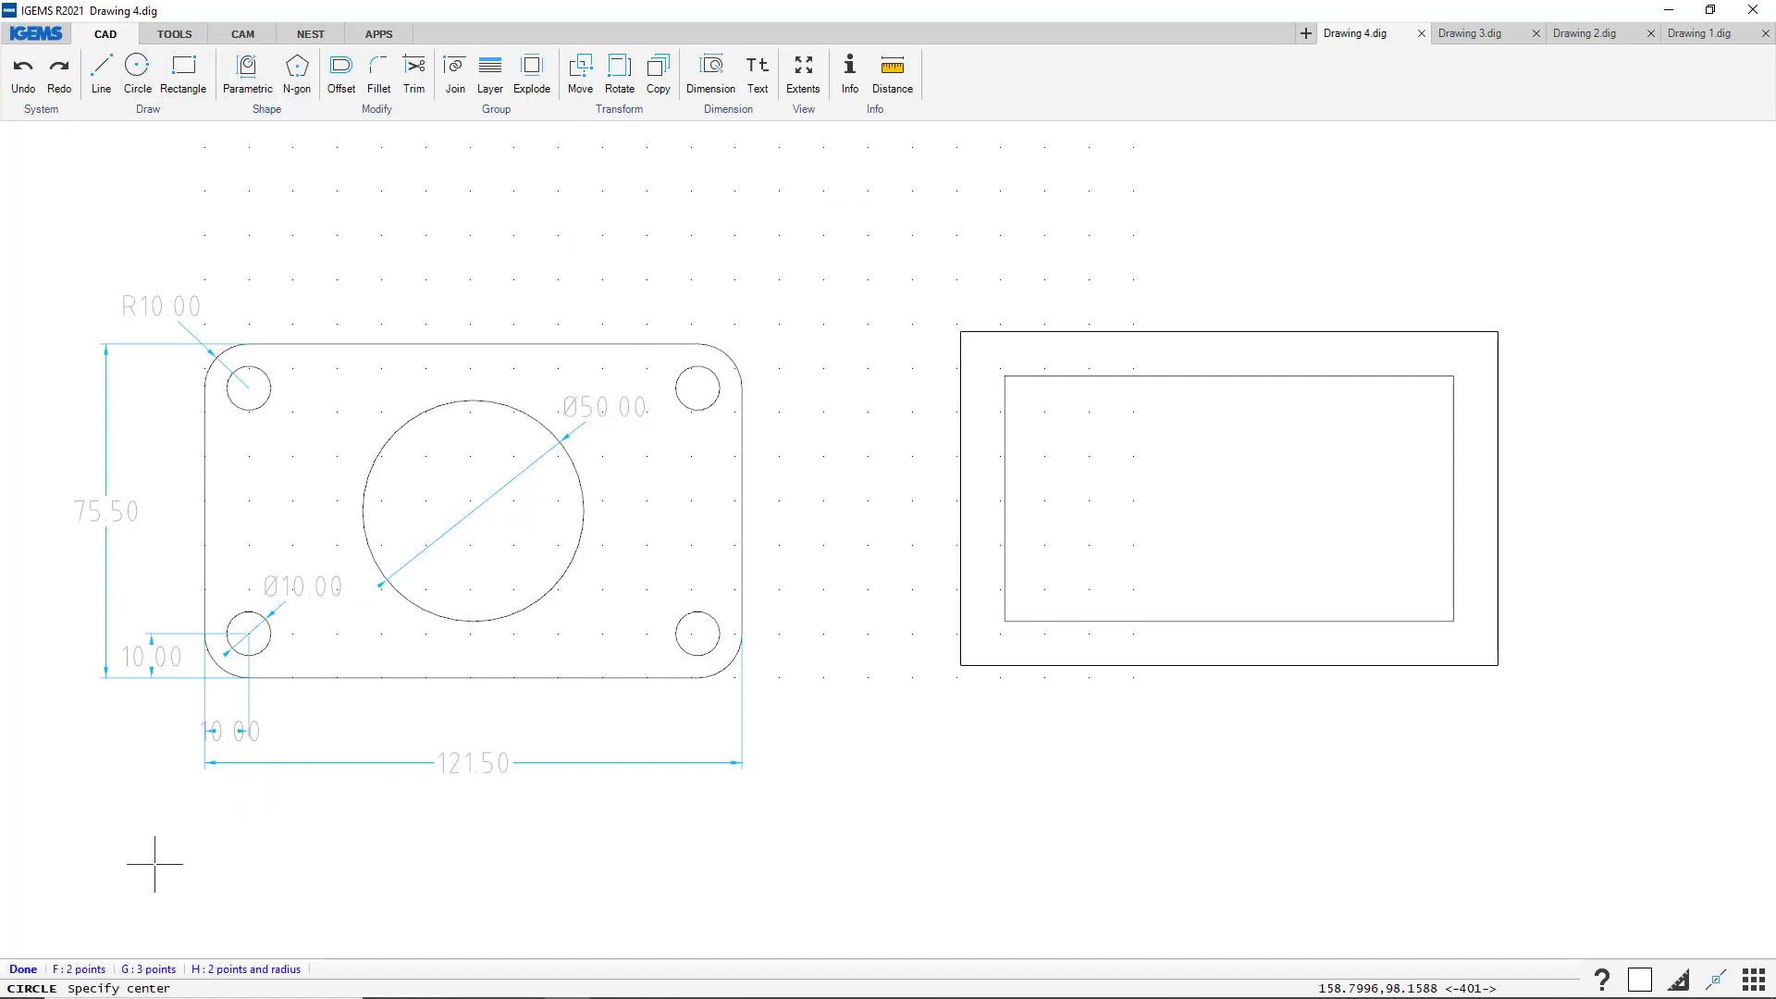
{"action": "left_click", "coordinate": [148, 969]}
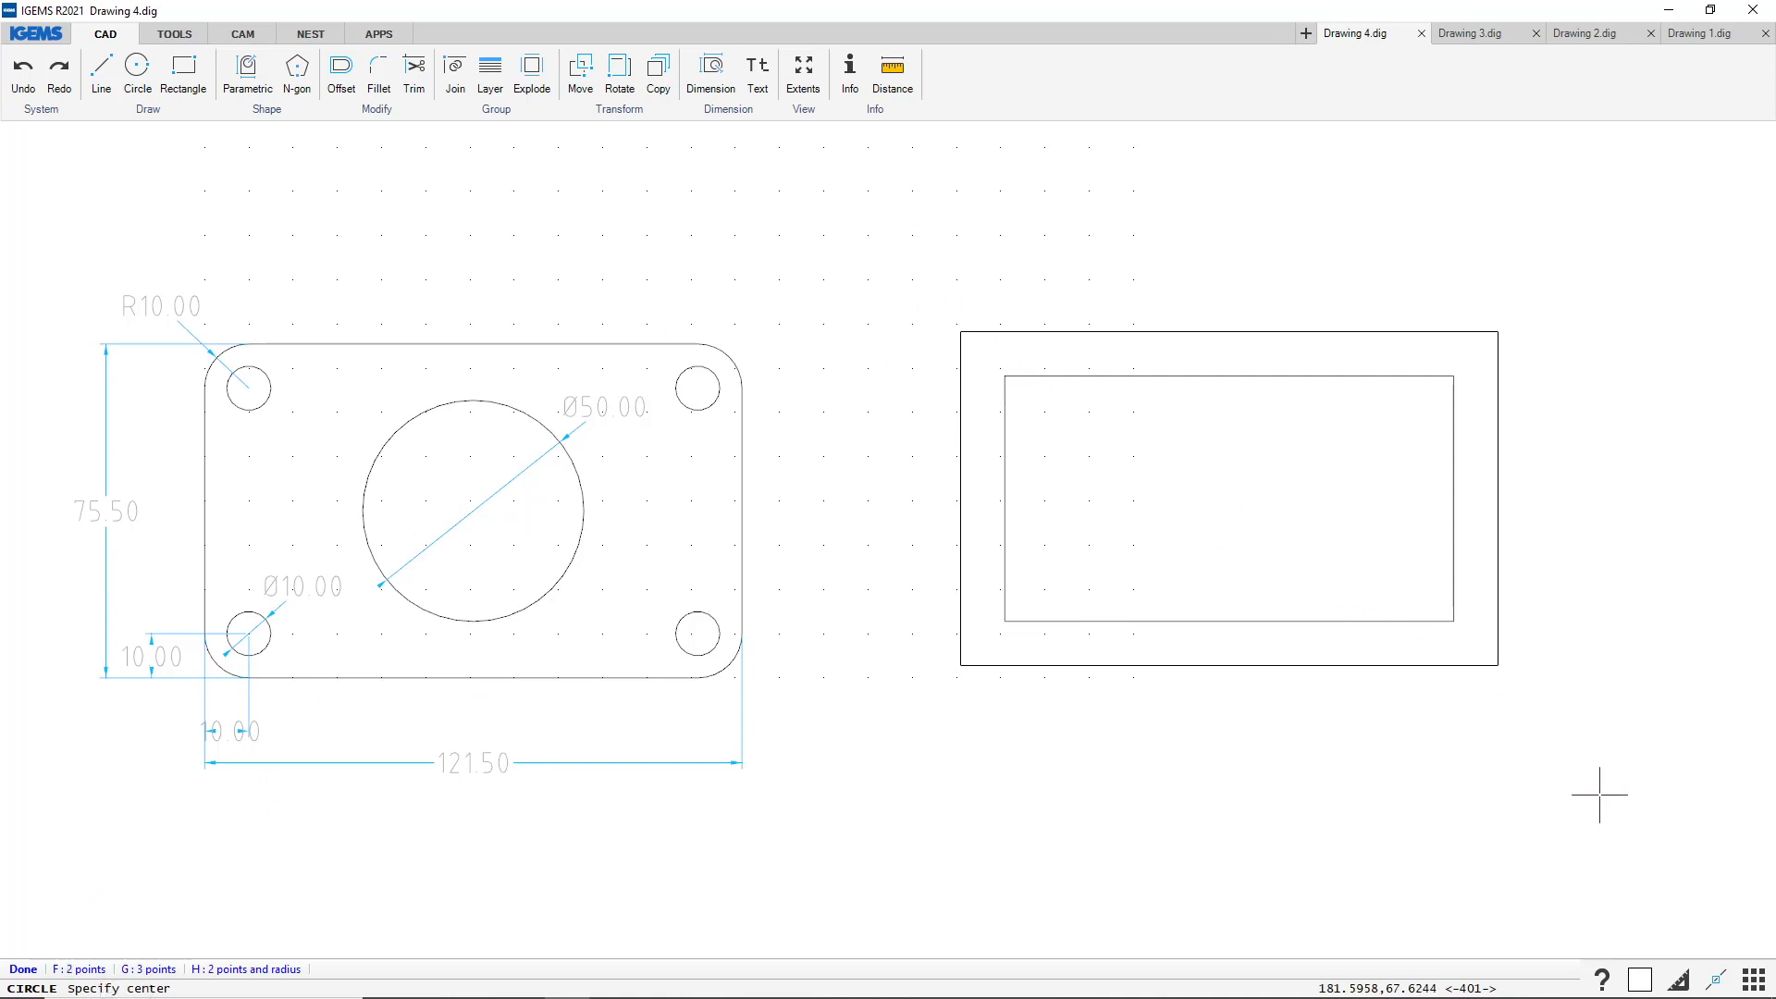
{"action": "left_click", "coordinate": [1713, 980]}
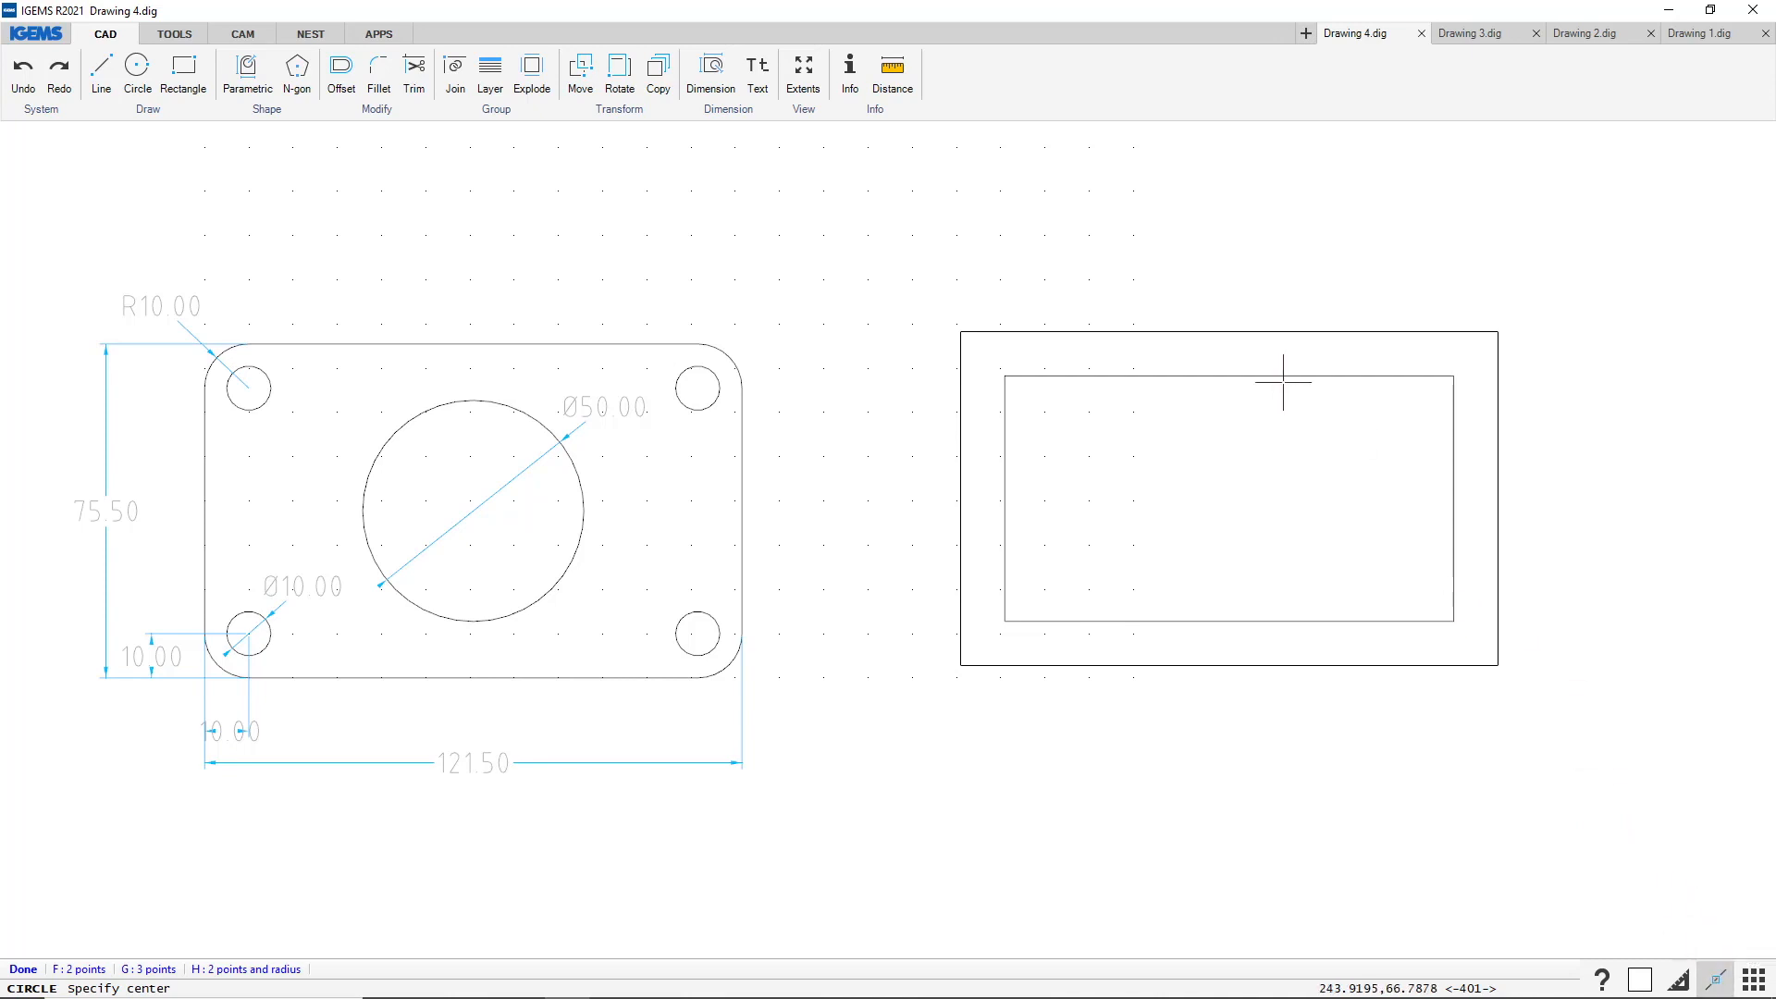
{"action": "left_click", "coordinate": [1006, 376]}
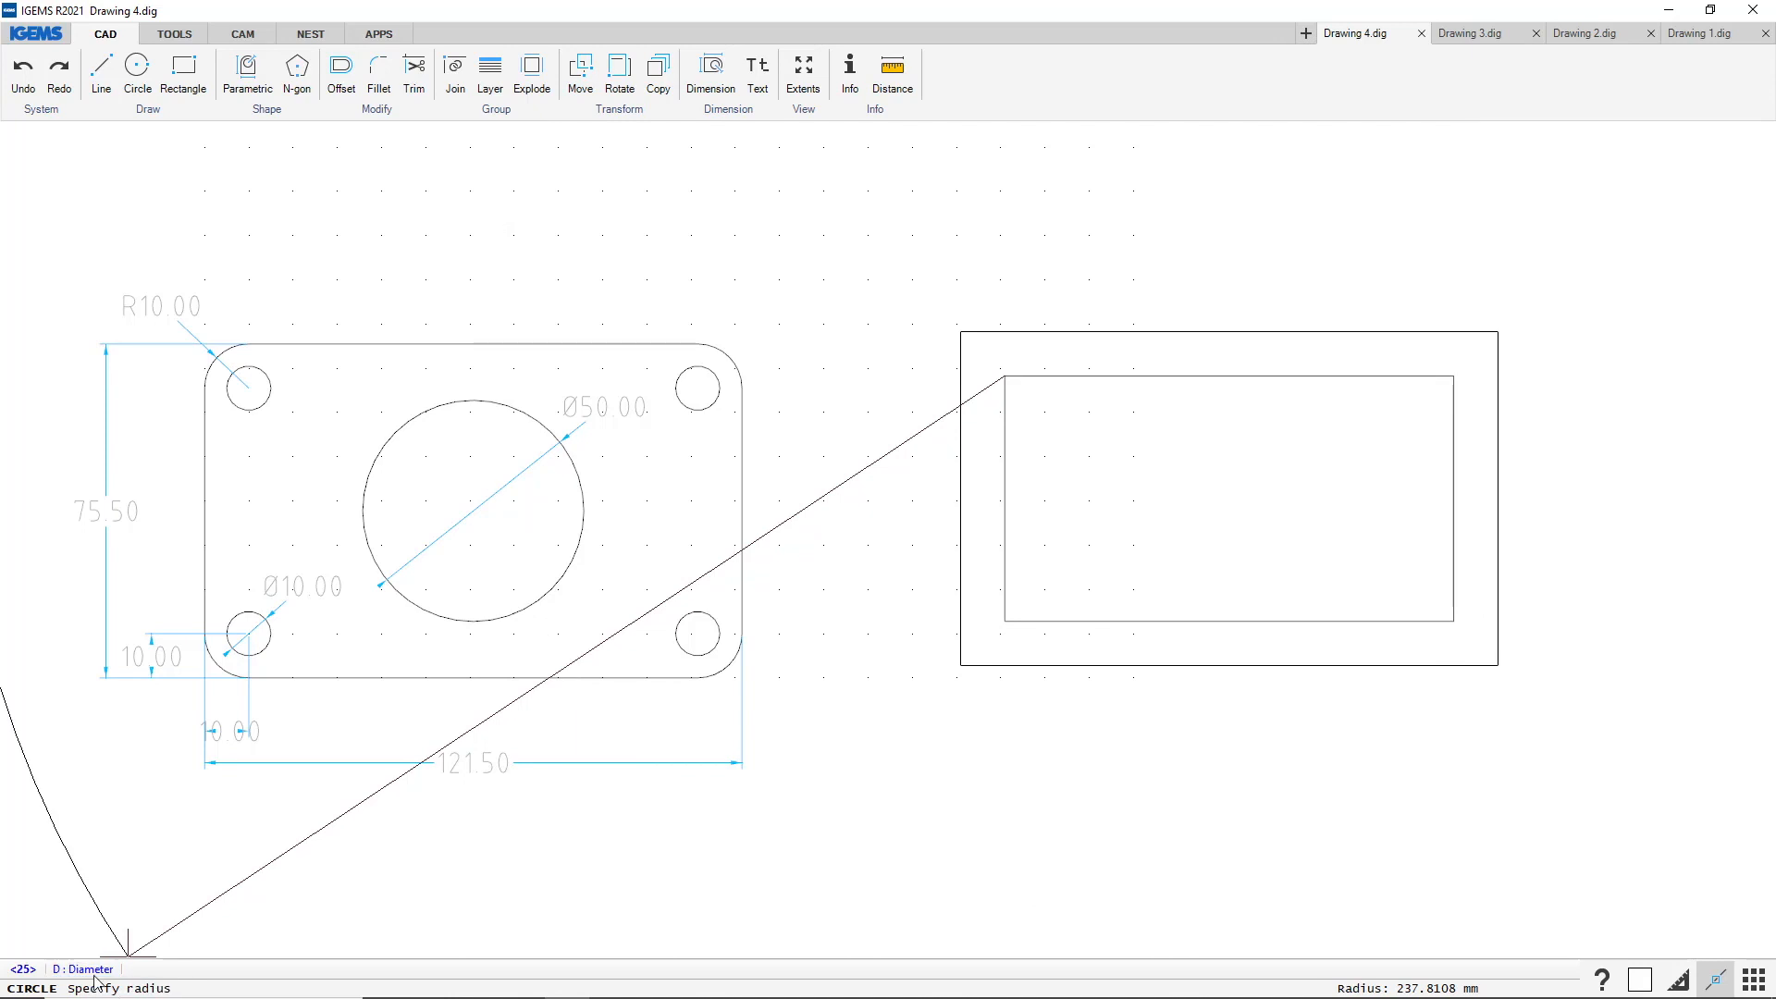
{"action": "left_click", "coordinate": [89, 970]}
{"action": "left_click", "coordinate": [89, 970]}
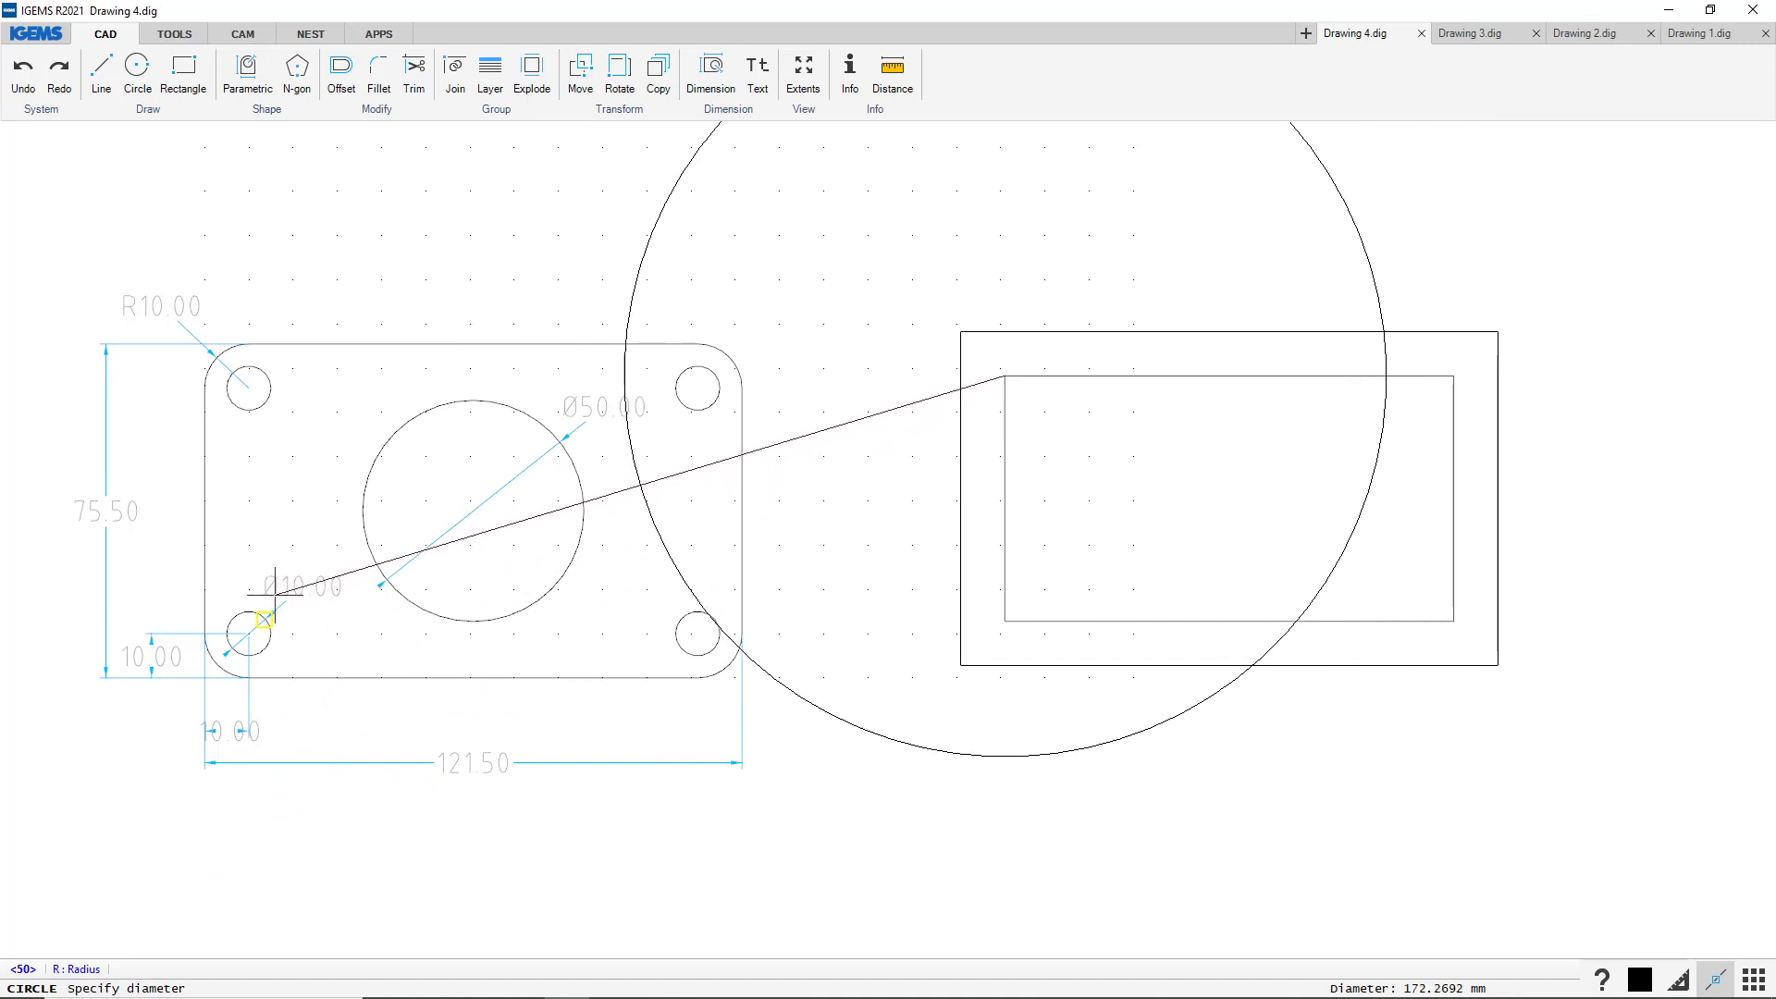
{"action": "type", "text": "10"}
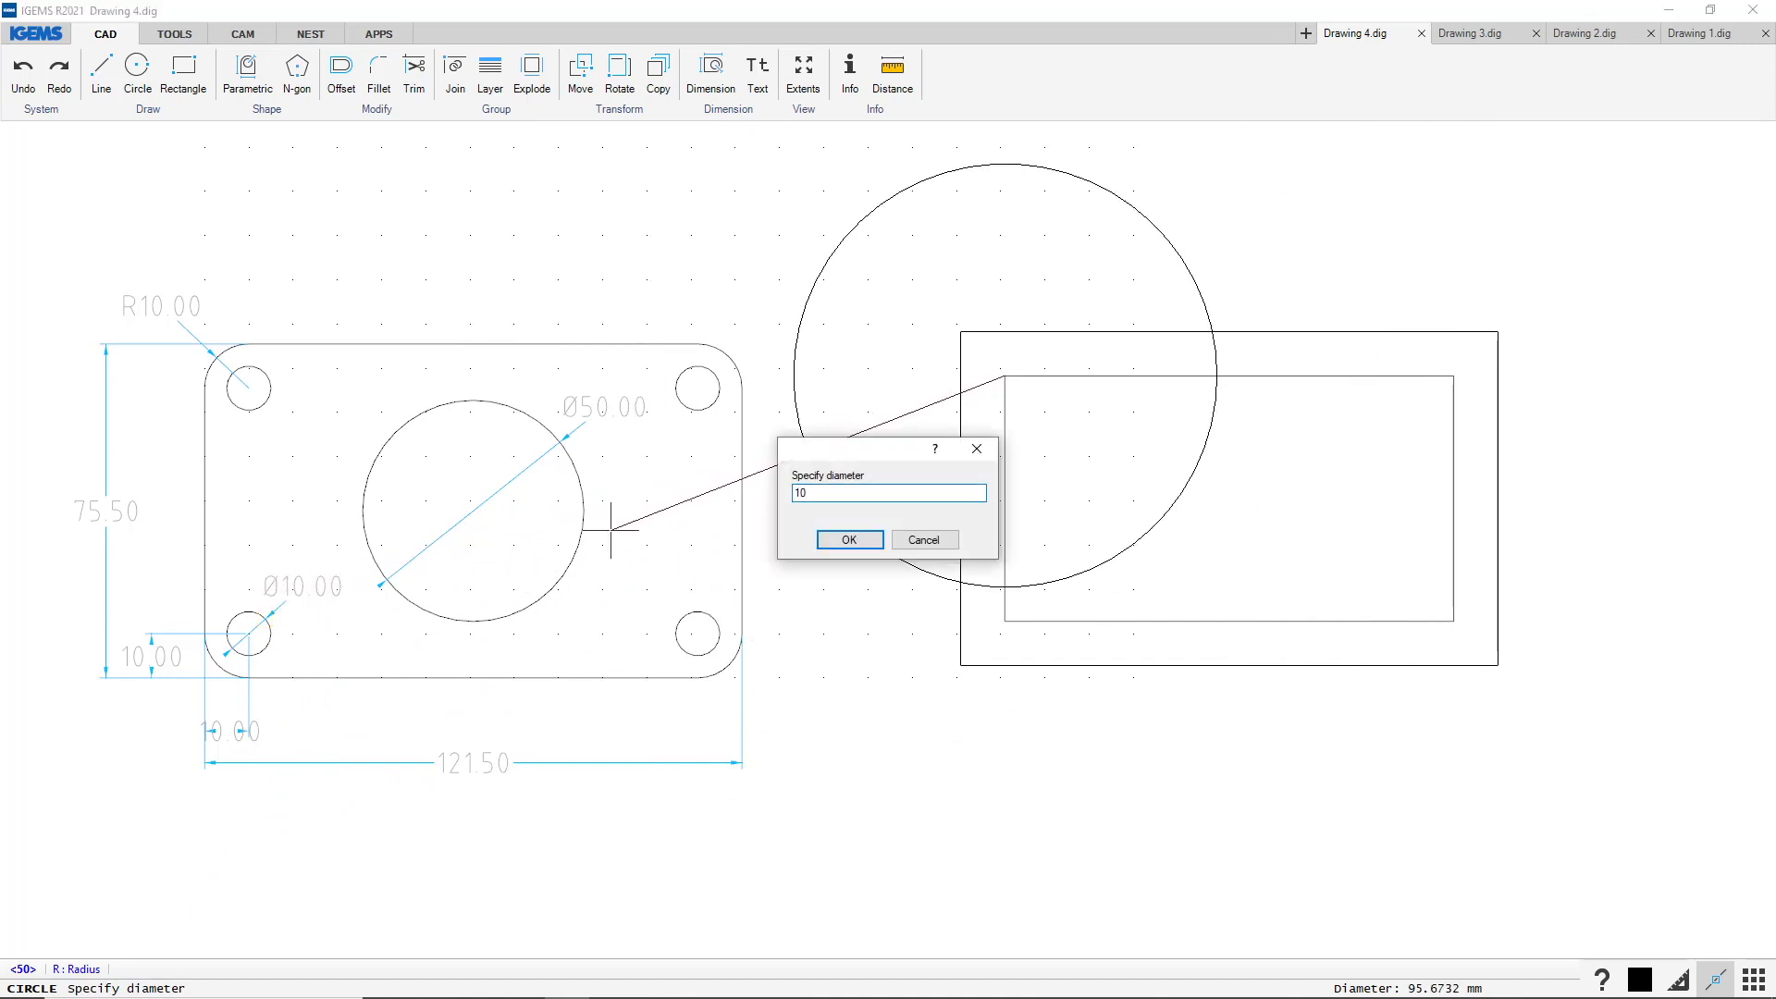
{"action": "key", "text": "Return"}
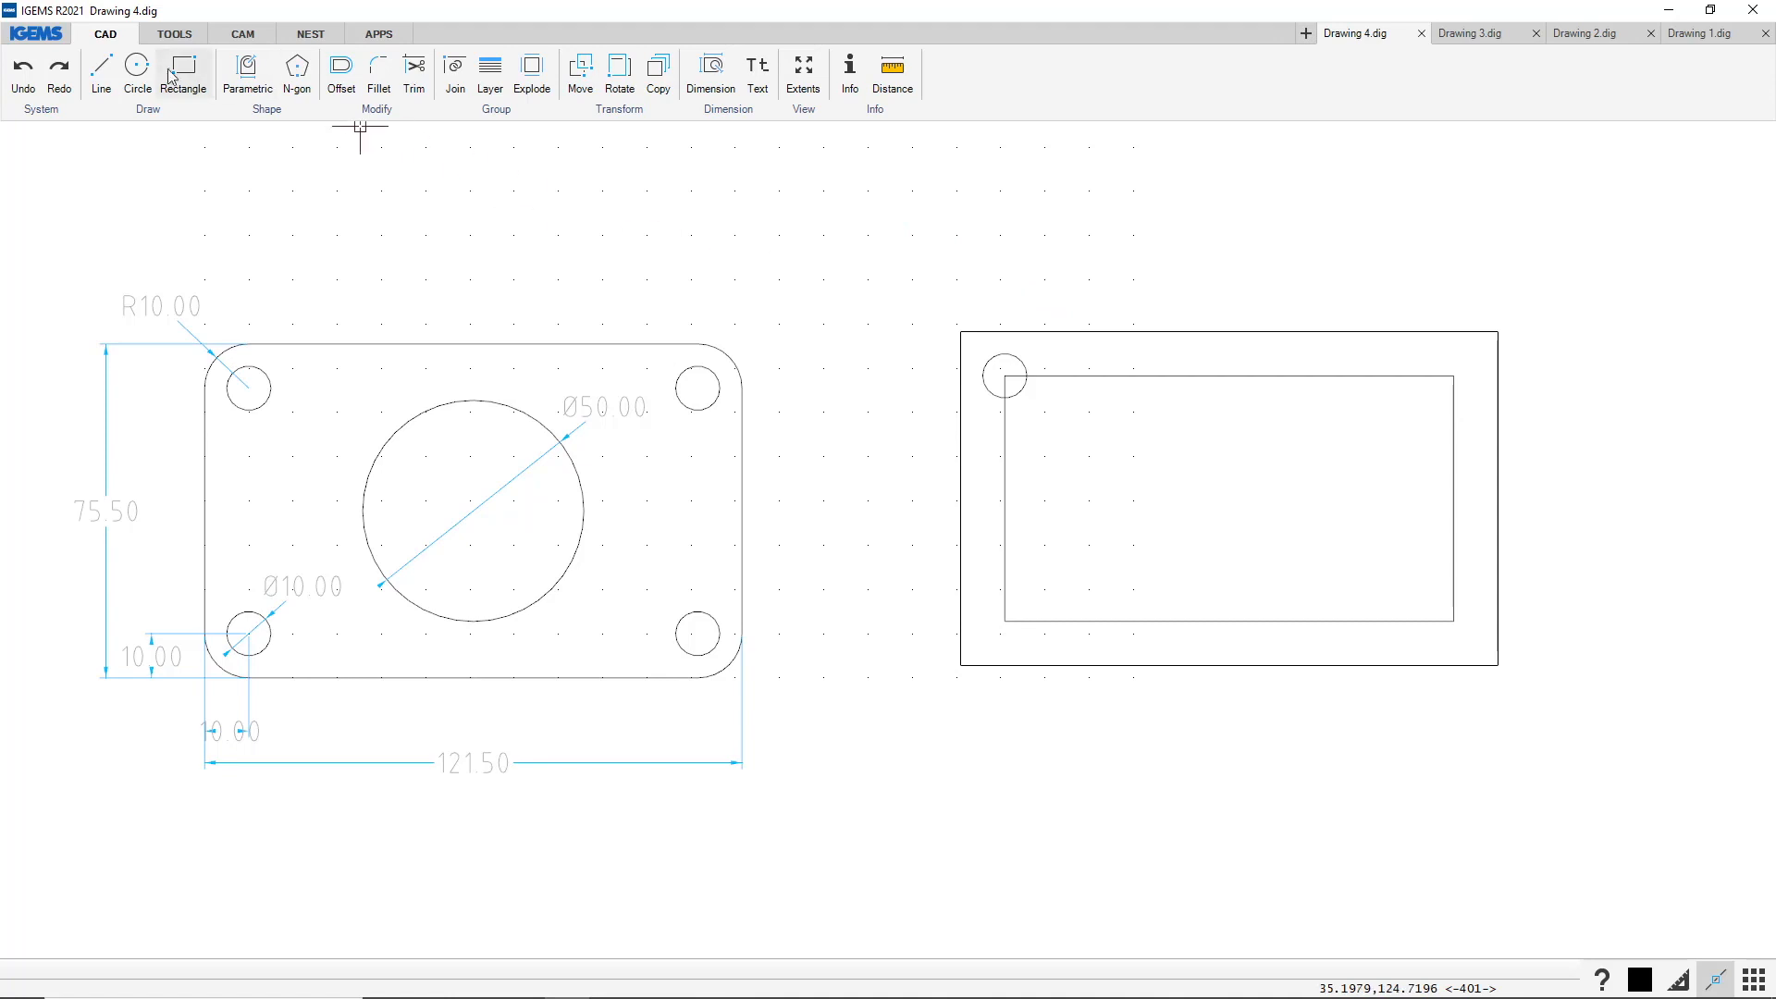
Draw a second 10 mm diameter circle centred on the inner rectangle's upper-right corner
{"action": "left_click", "coordinate": [137, 70]}
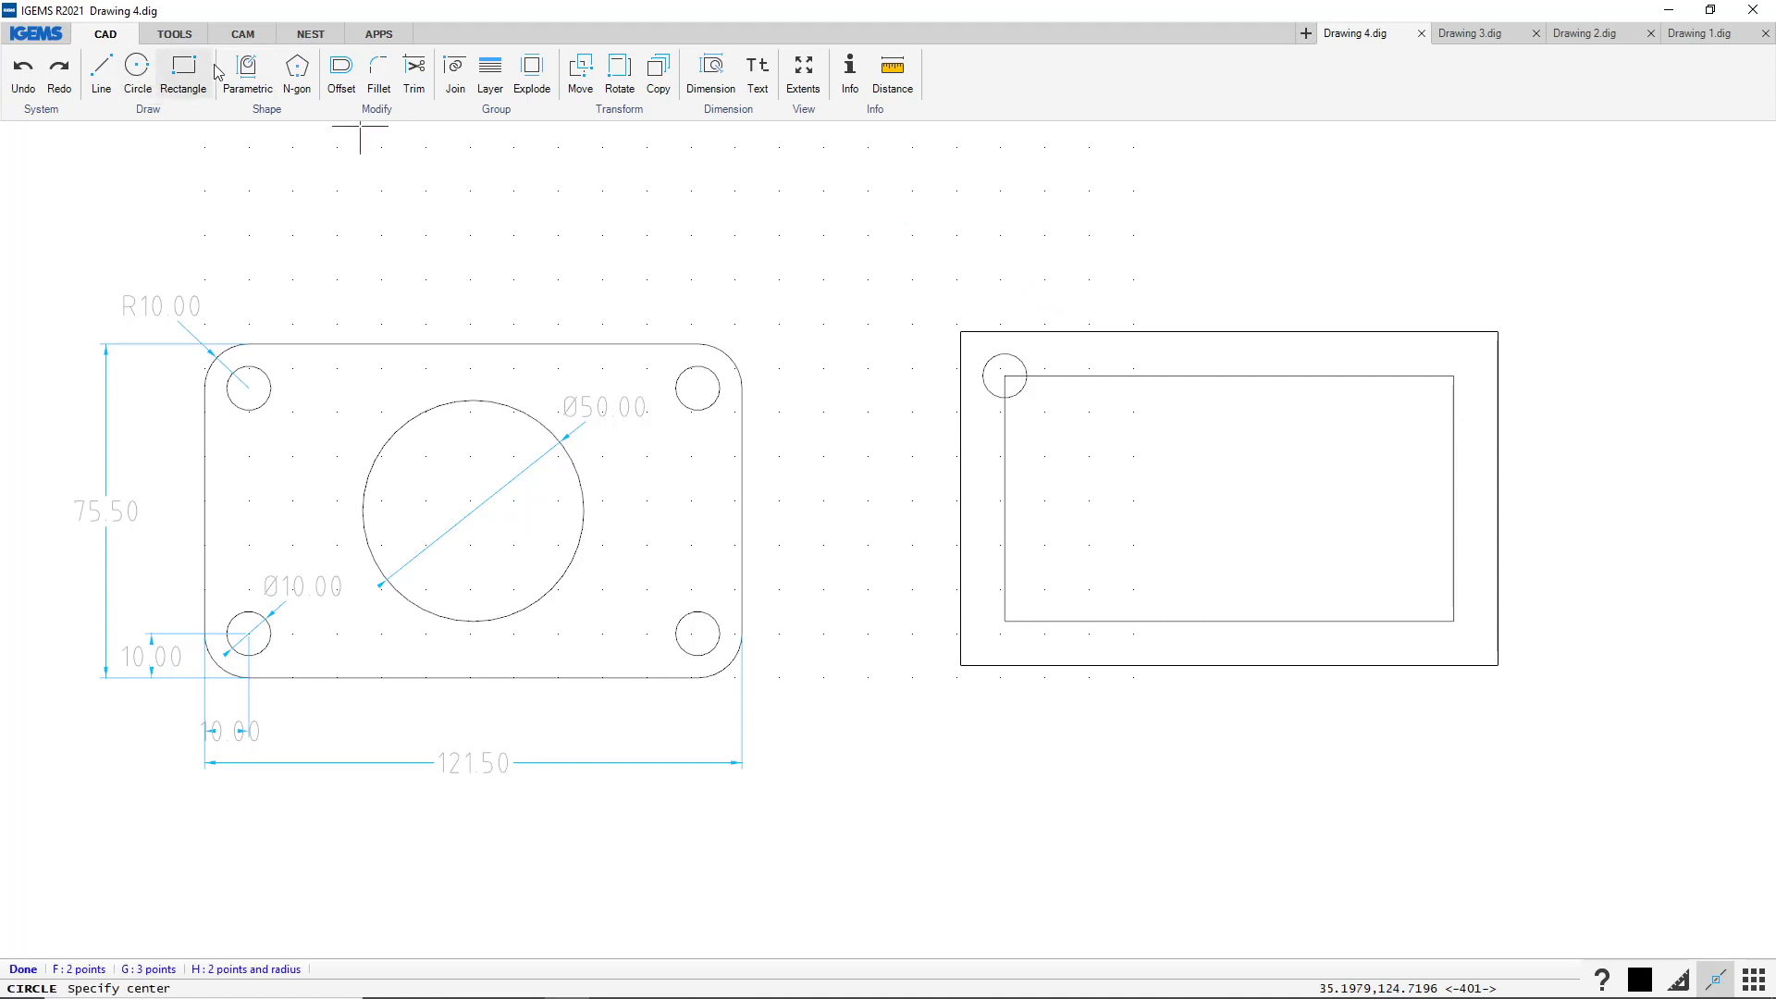
{"action": "left_click", "coordinate": [1453, 377]}
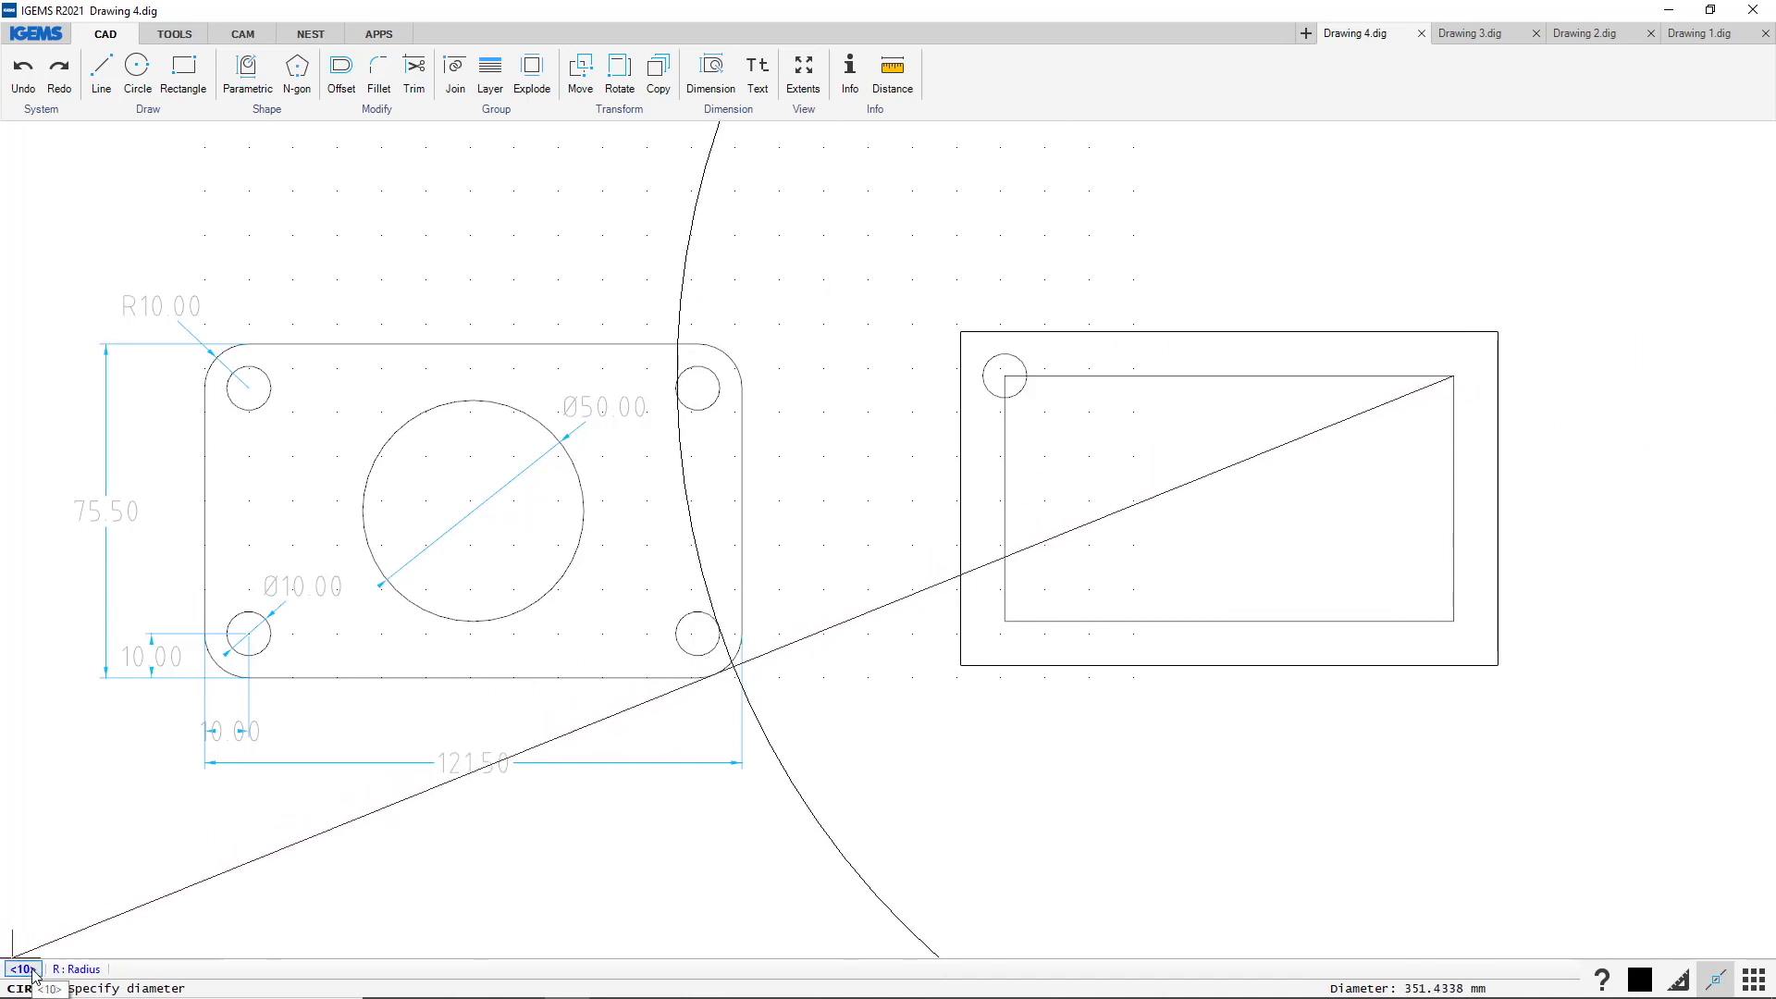
{"action": "key", "text": "Return"}
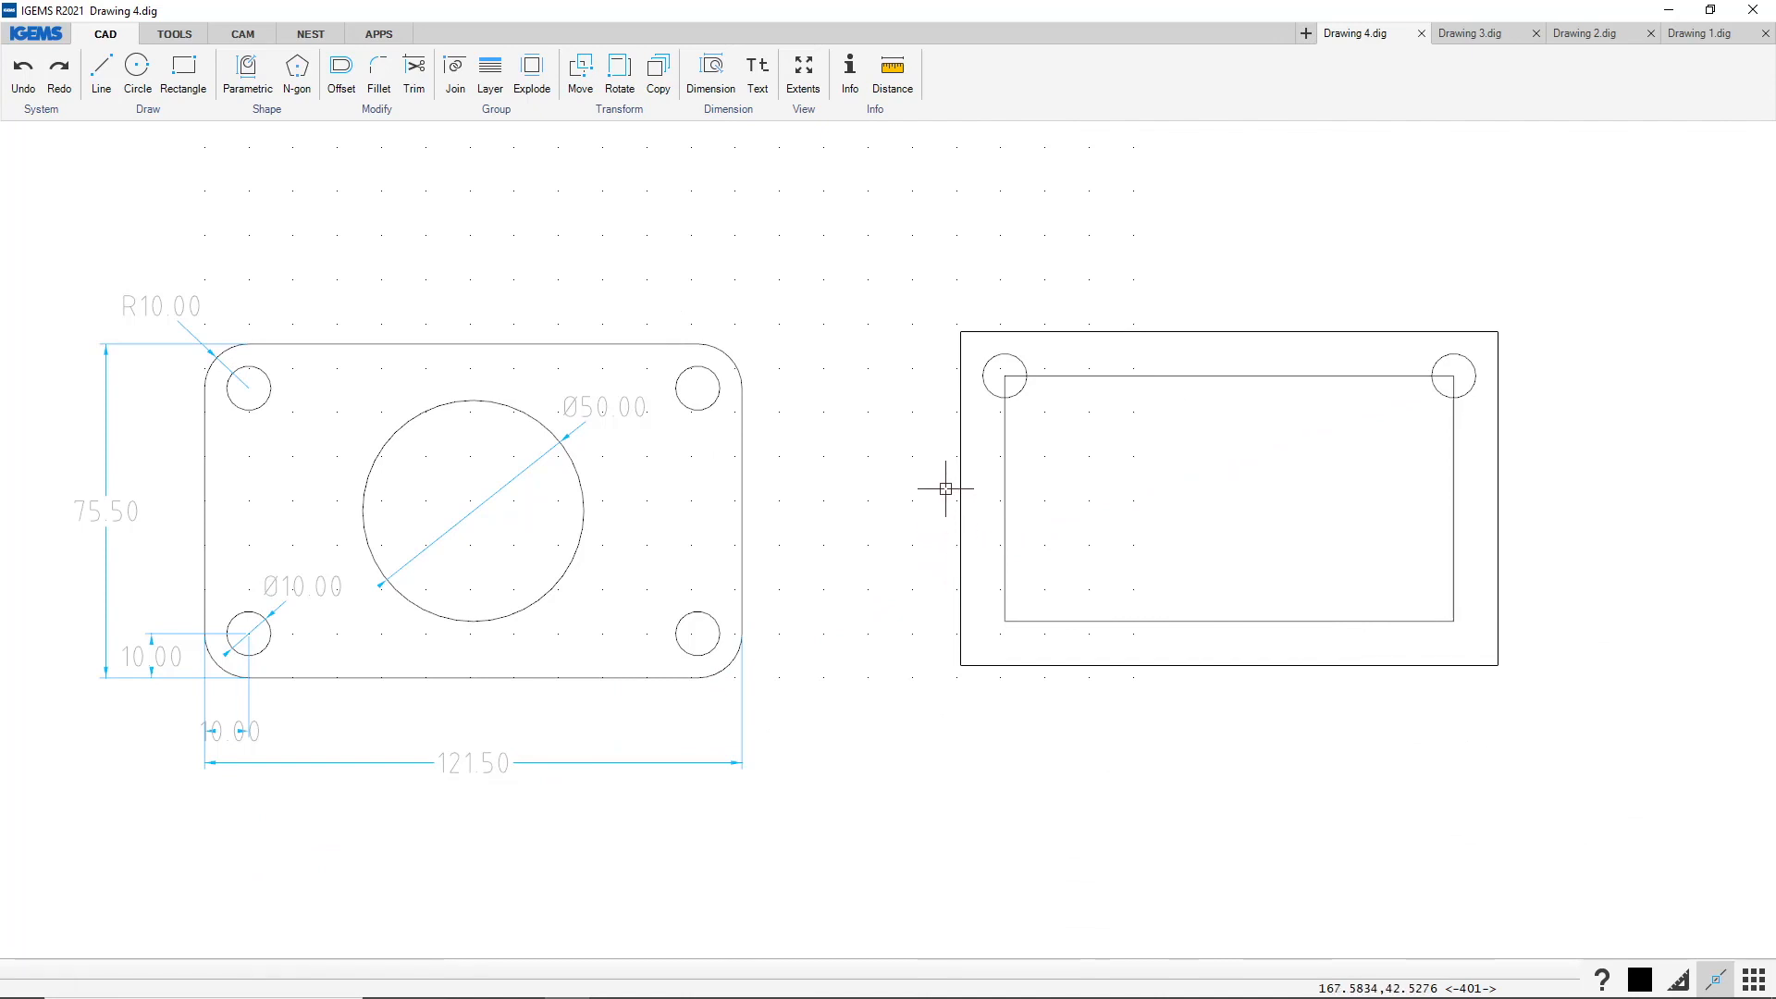
Copy the two upper hole circles to the inner rectangle's lower corners and delete the inner rectangle
{"action": "left_click", "coordinate": [994, 356]}
{"action": "left_click", "coordinate": [1439, 362]}
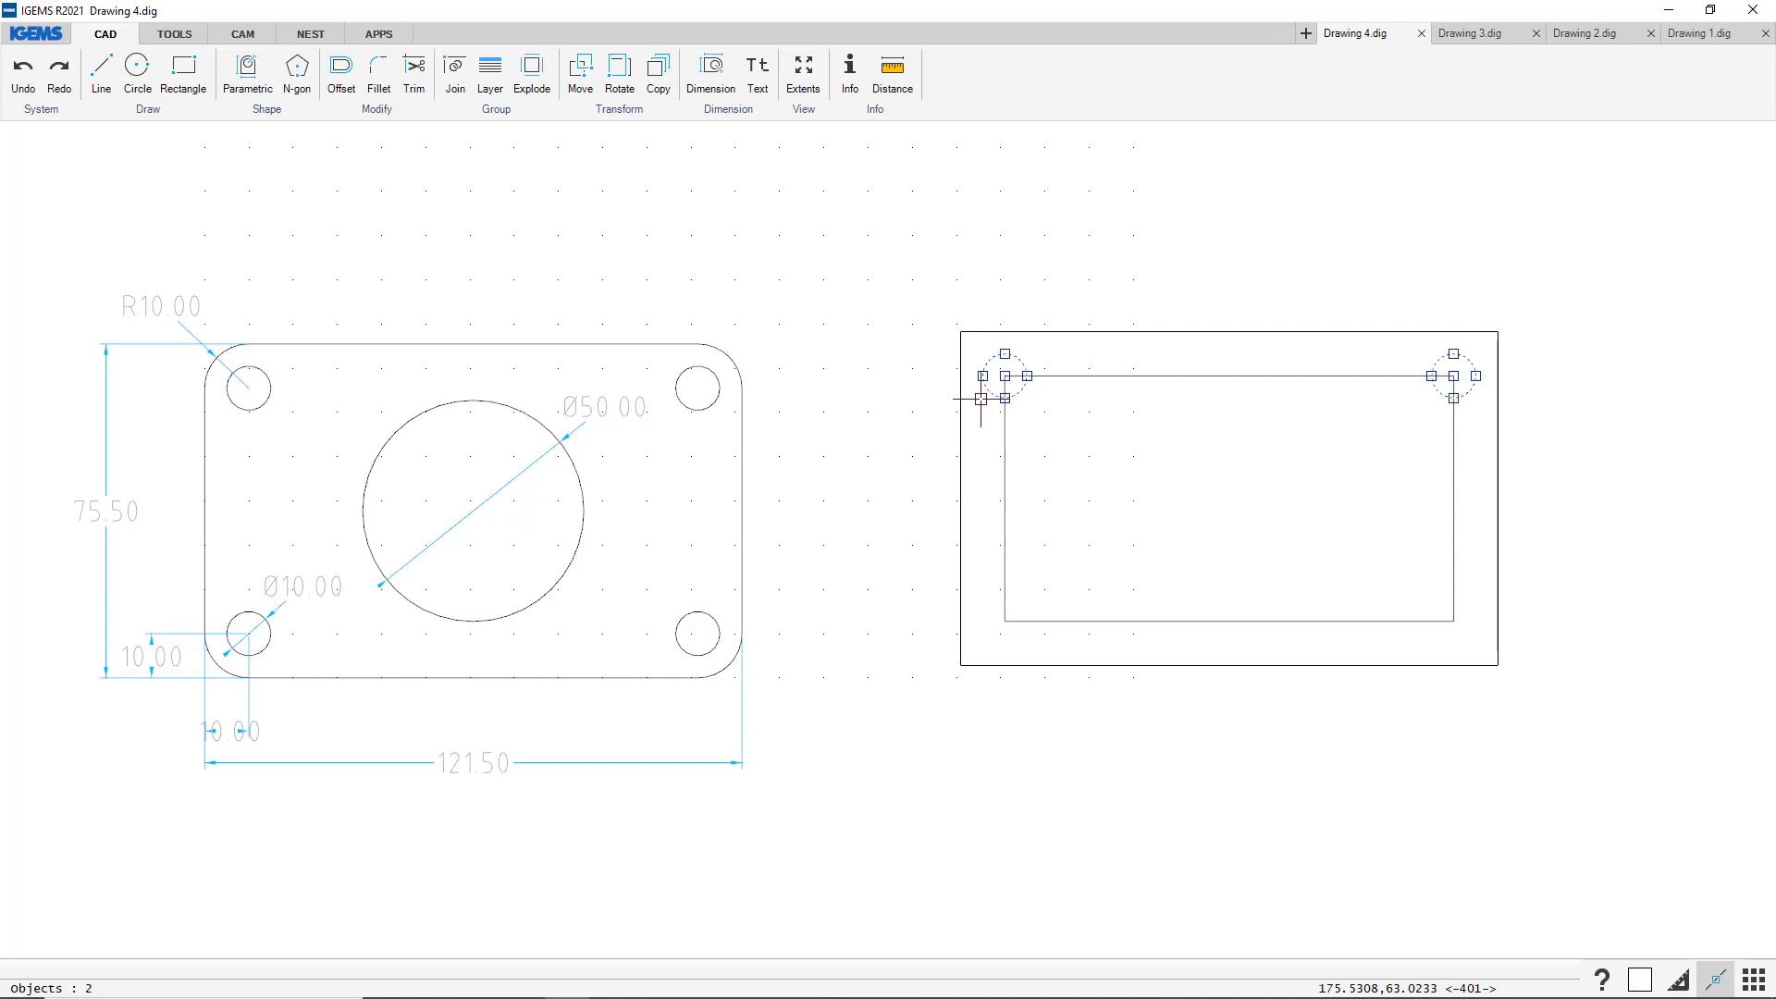
{"action": "key", "text": "ctrl+c"}
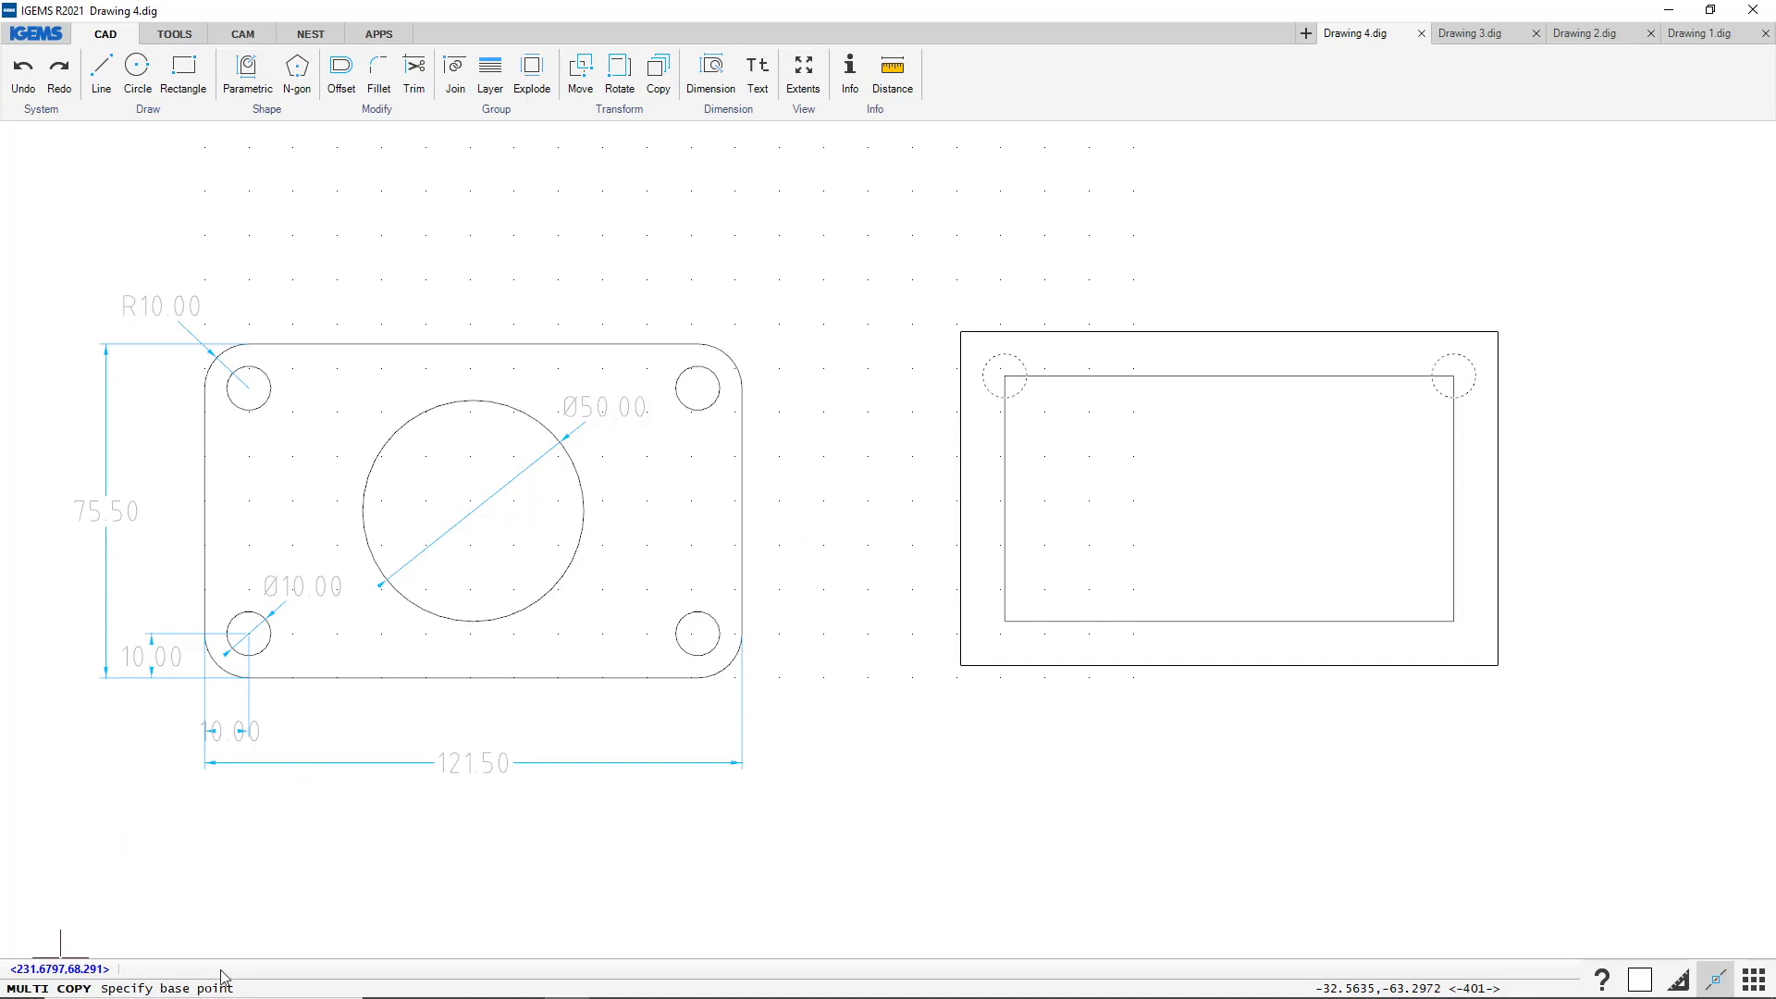
{"action": "left_click", "coordinate": [1003, 355]}
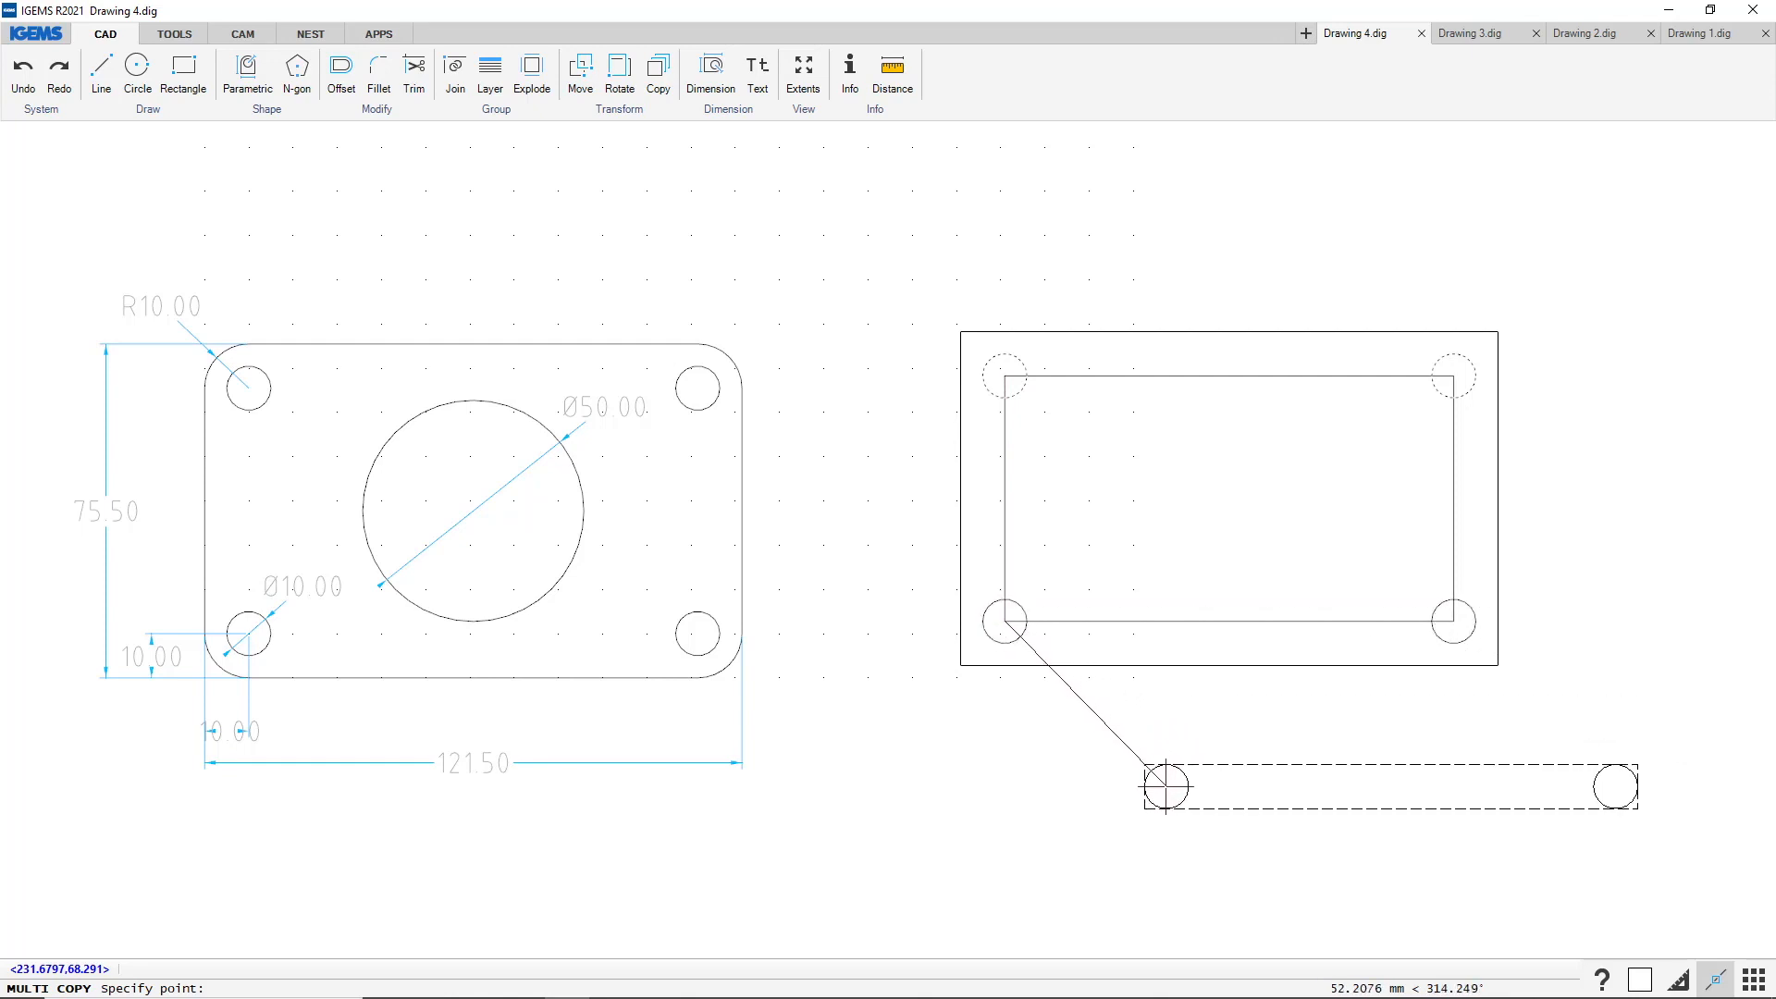
{"action": "key", "text": "Escape"}
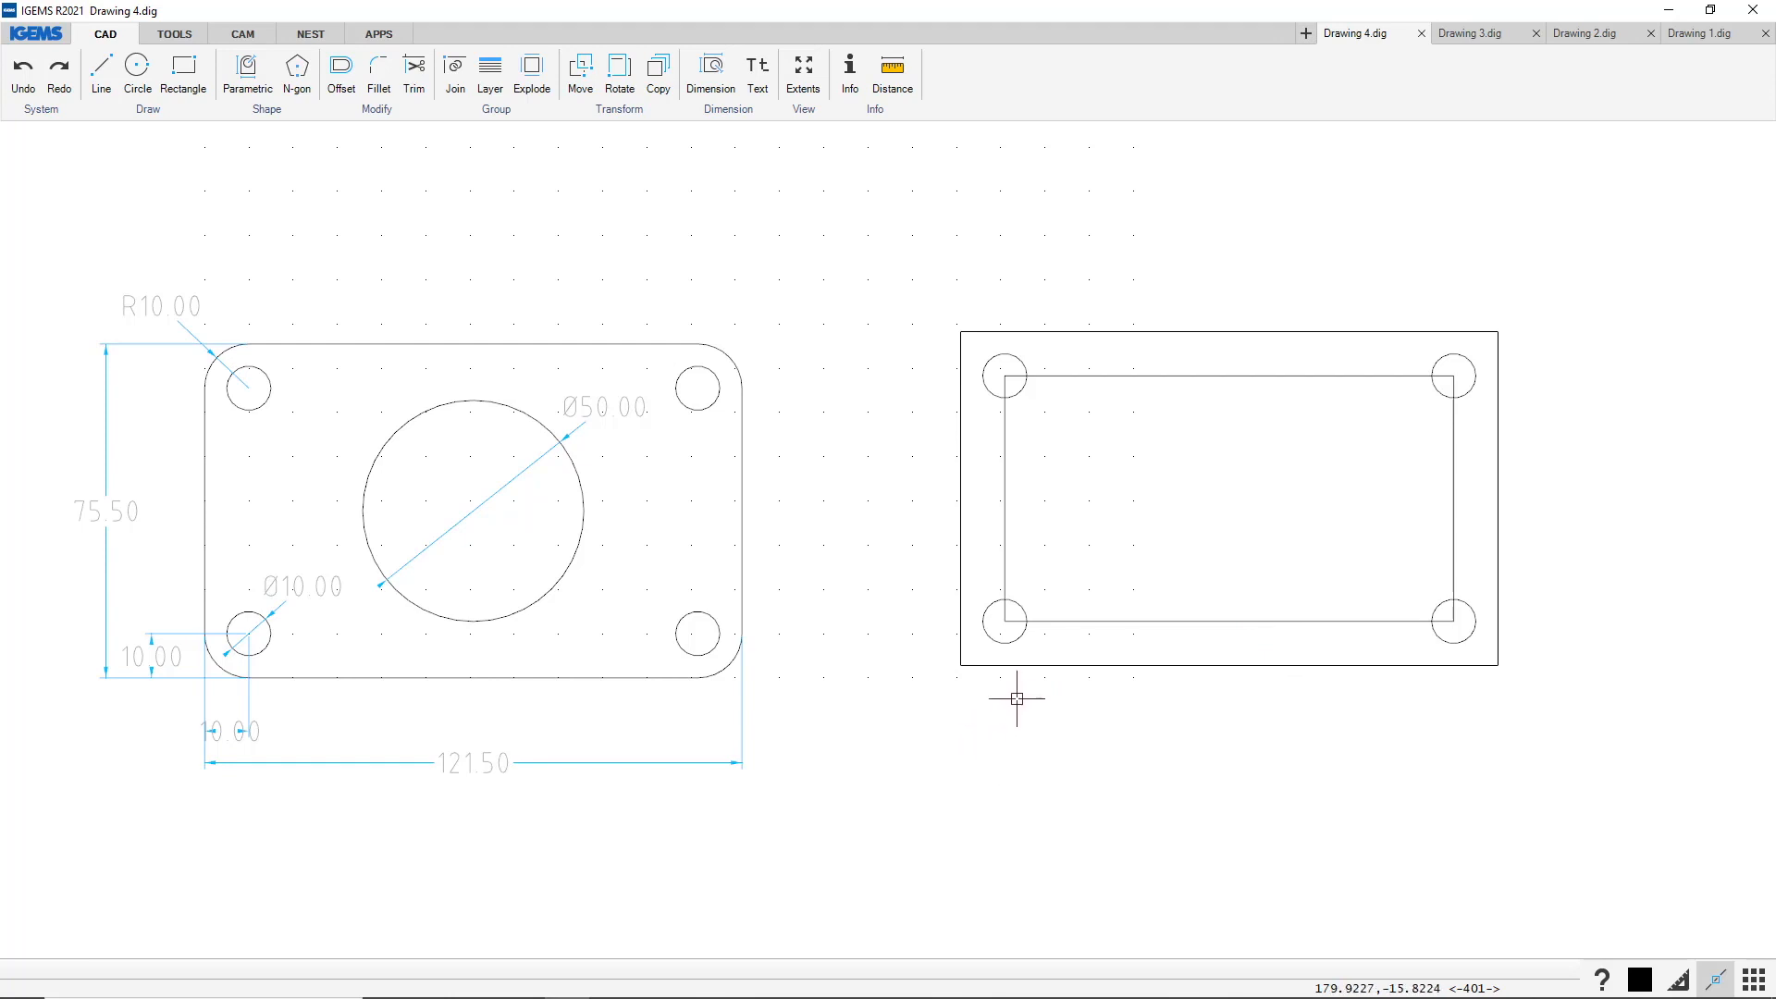
{"action": "left_click", "coordinate": [1006, 491]}
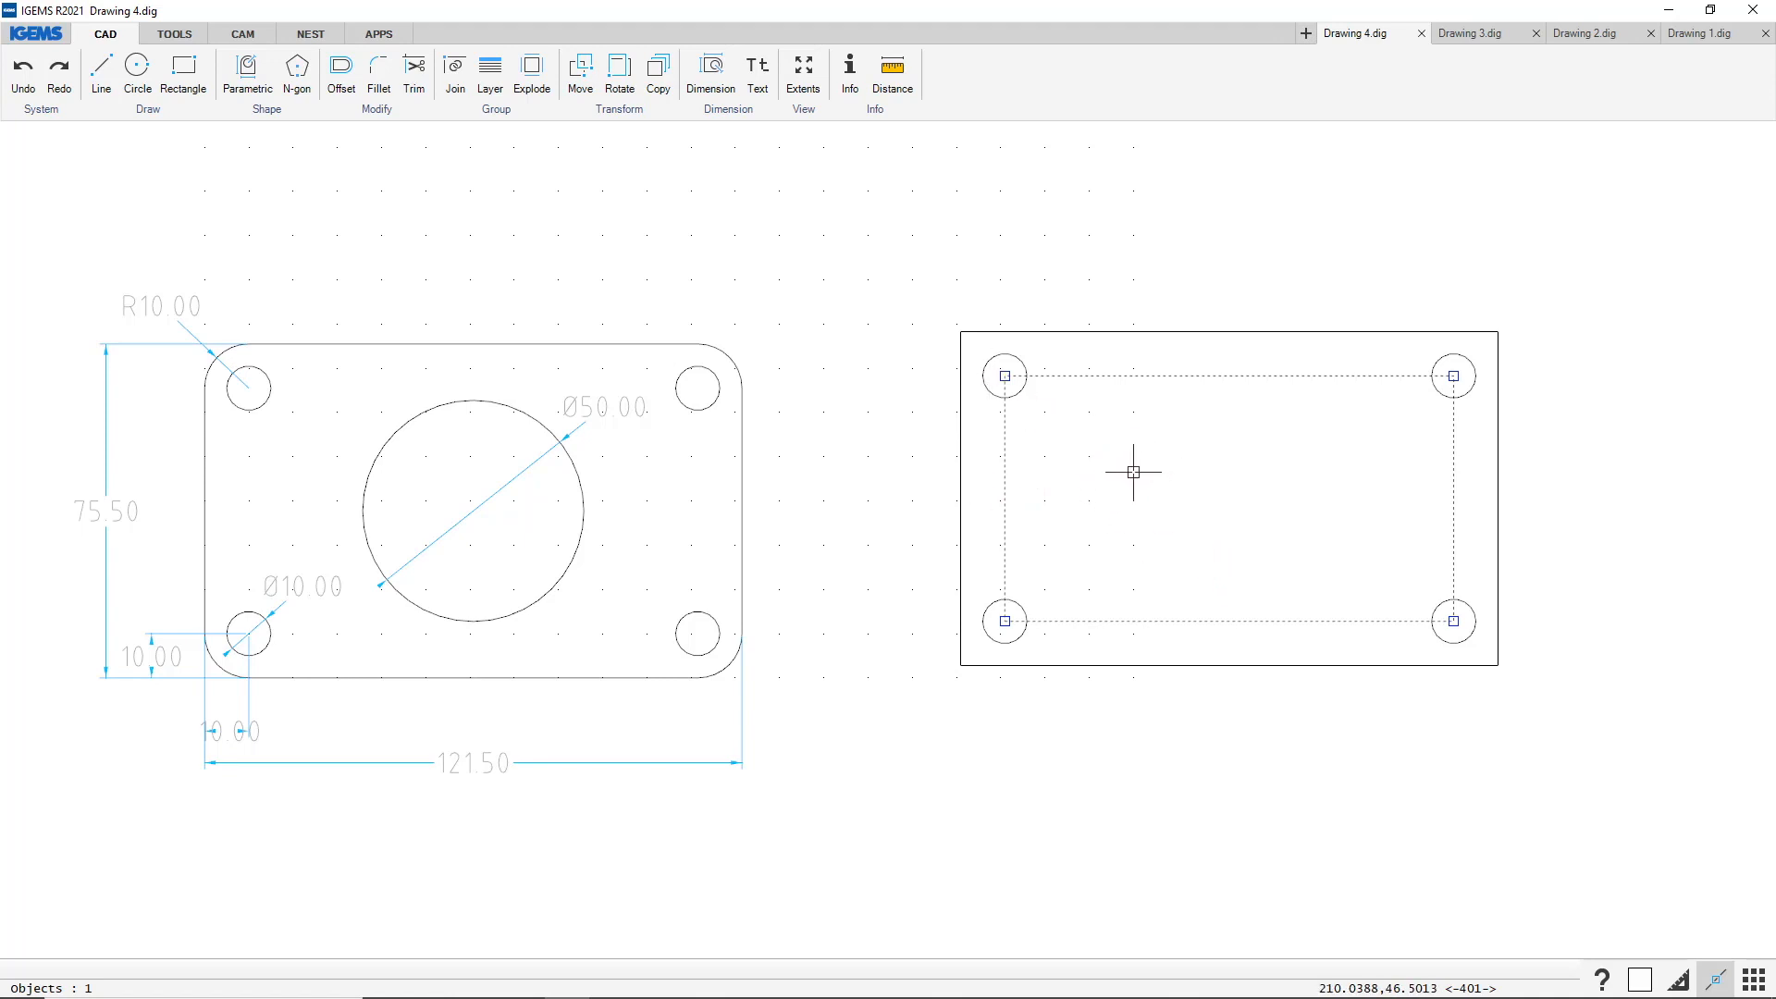
{"action": "key", "text": "Delete"}
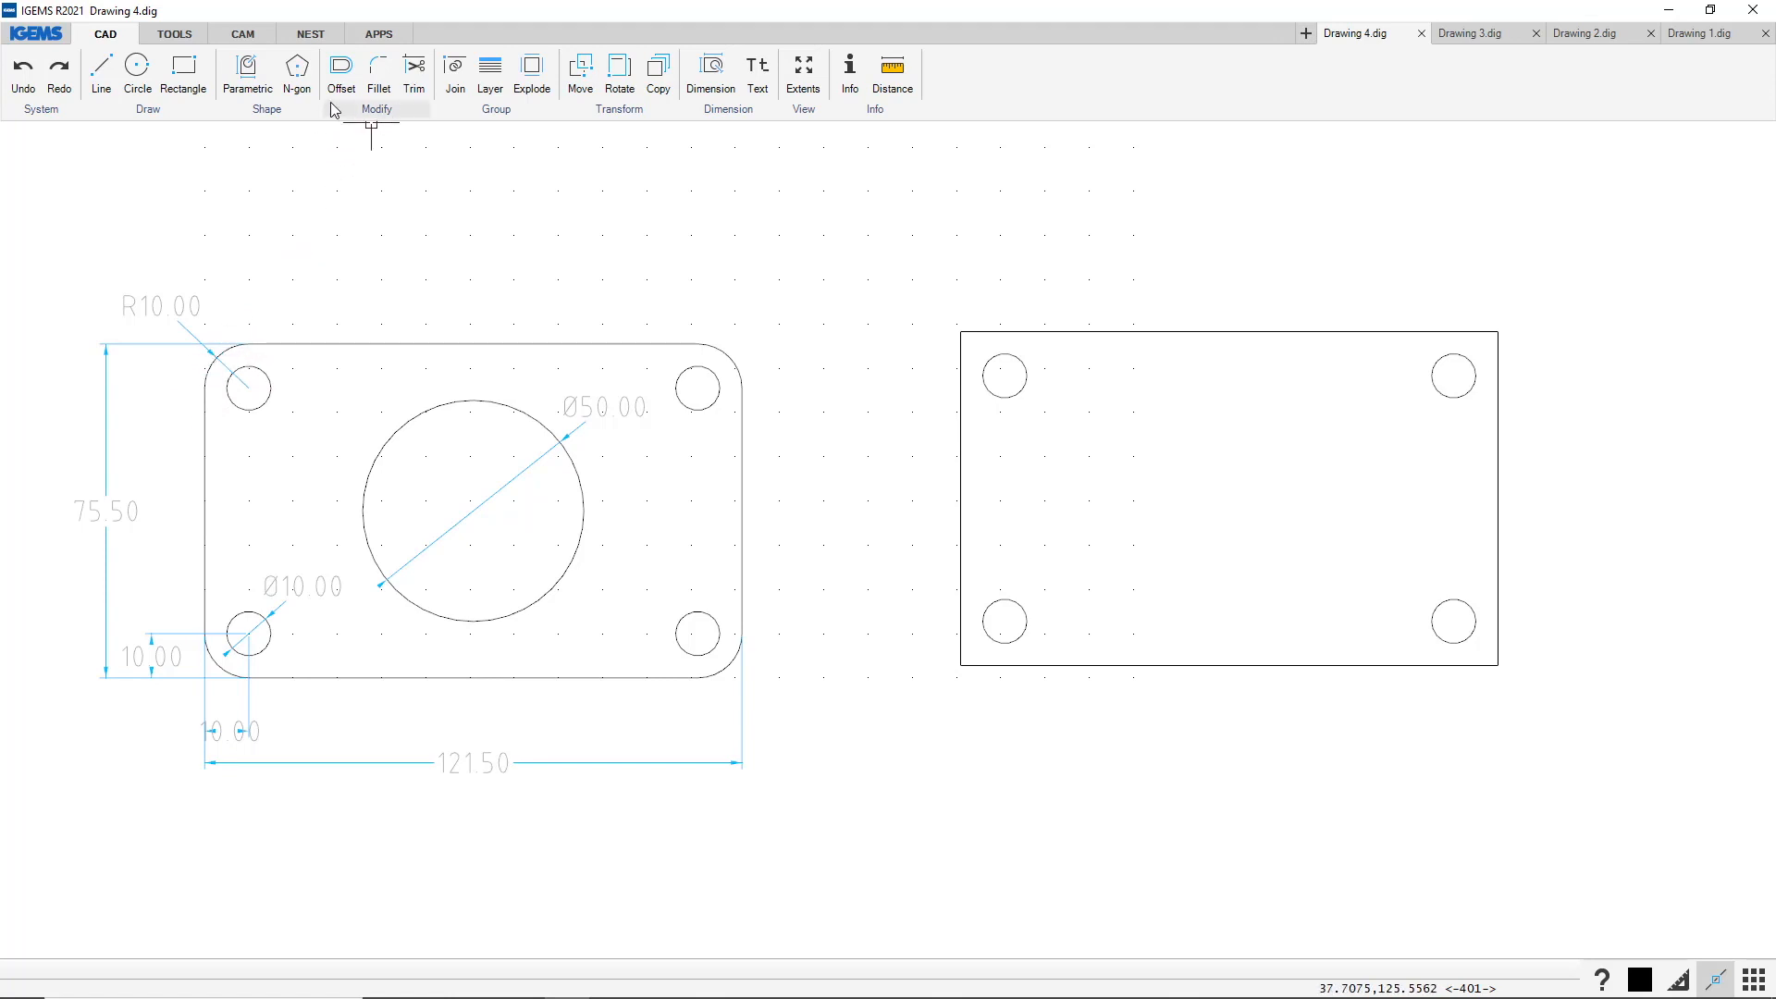
Fillet all four corners of the new plate's outline as a polyline with a 10 mm radius
{"action": "left_click", "coordinate": [379, 69]}
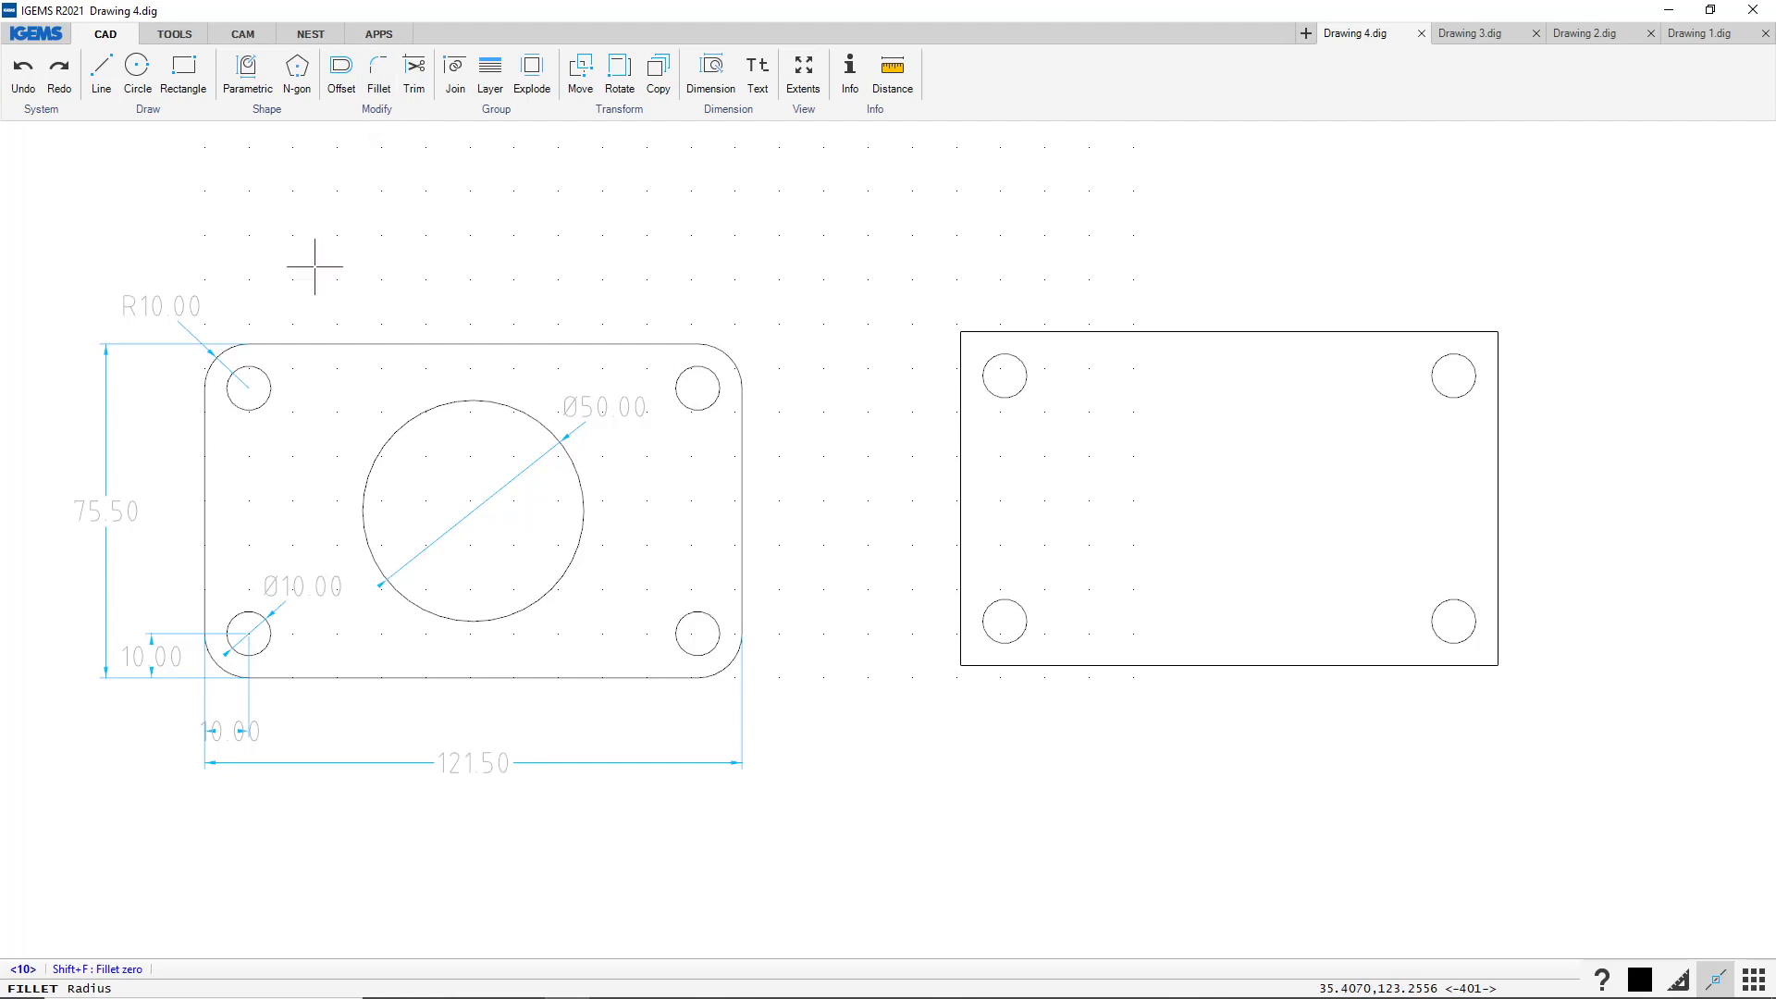
{"action": "left_click", "coordinate": [26, 970]}
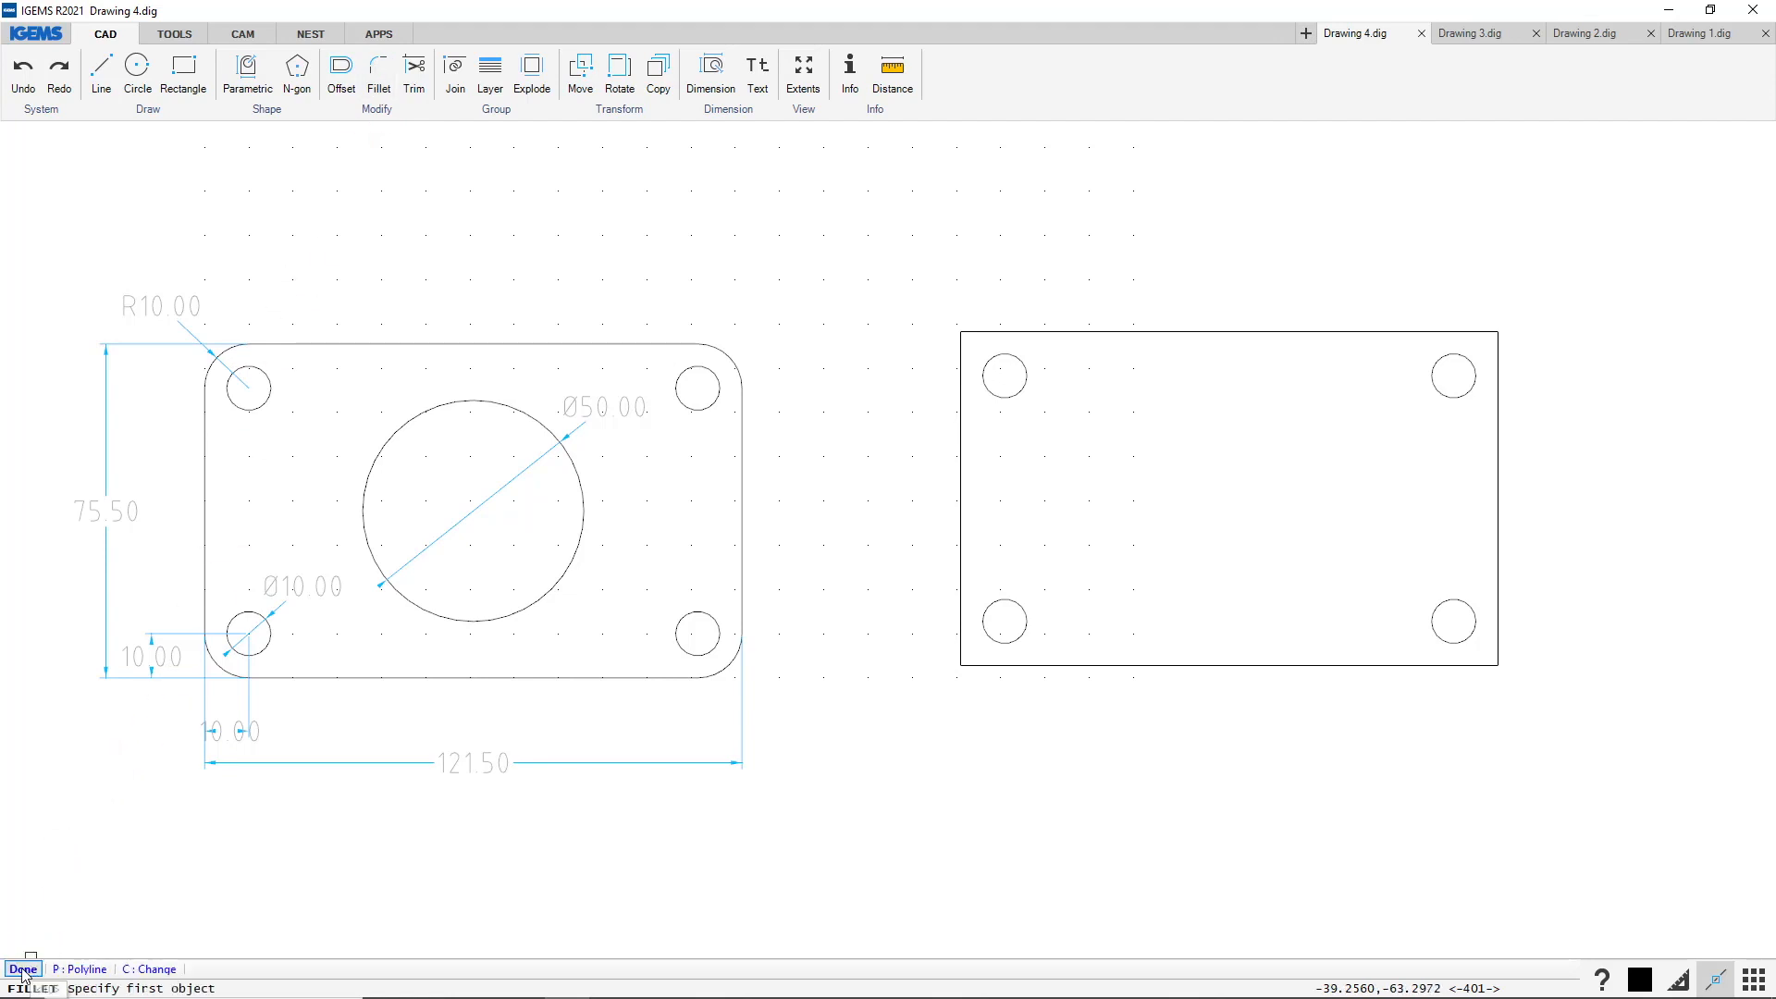
{"action": "left_click", "coordinate": [79, 970]}
{"action": "left_click", "coordinate": [968, 331]}
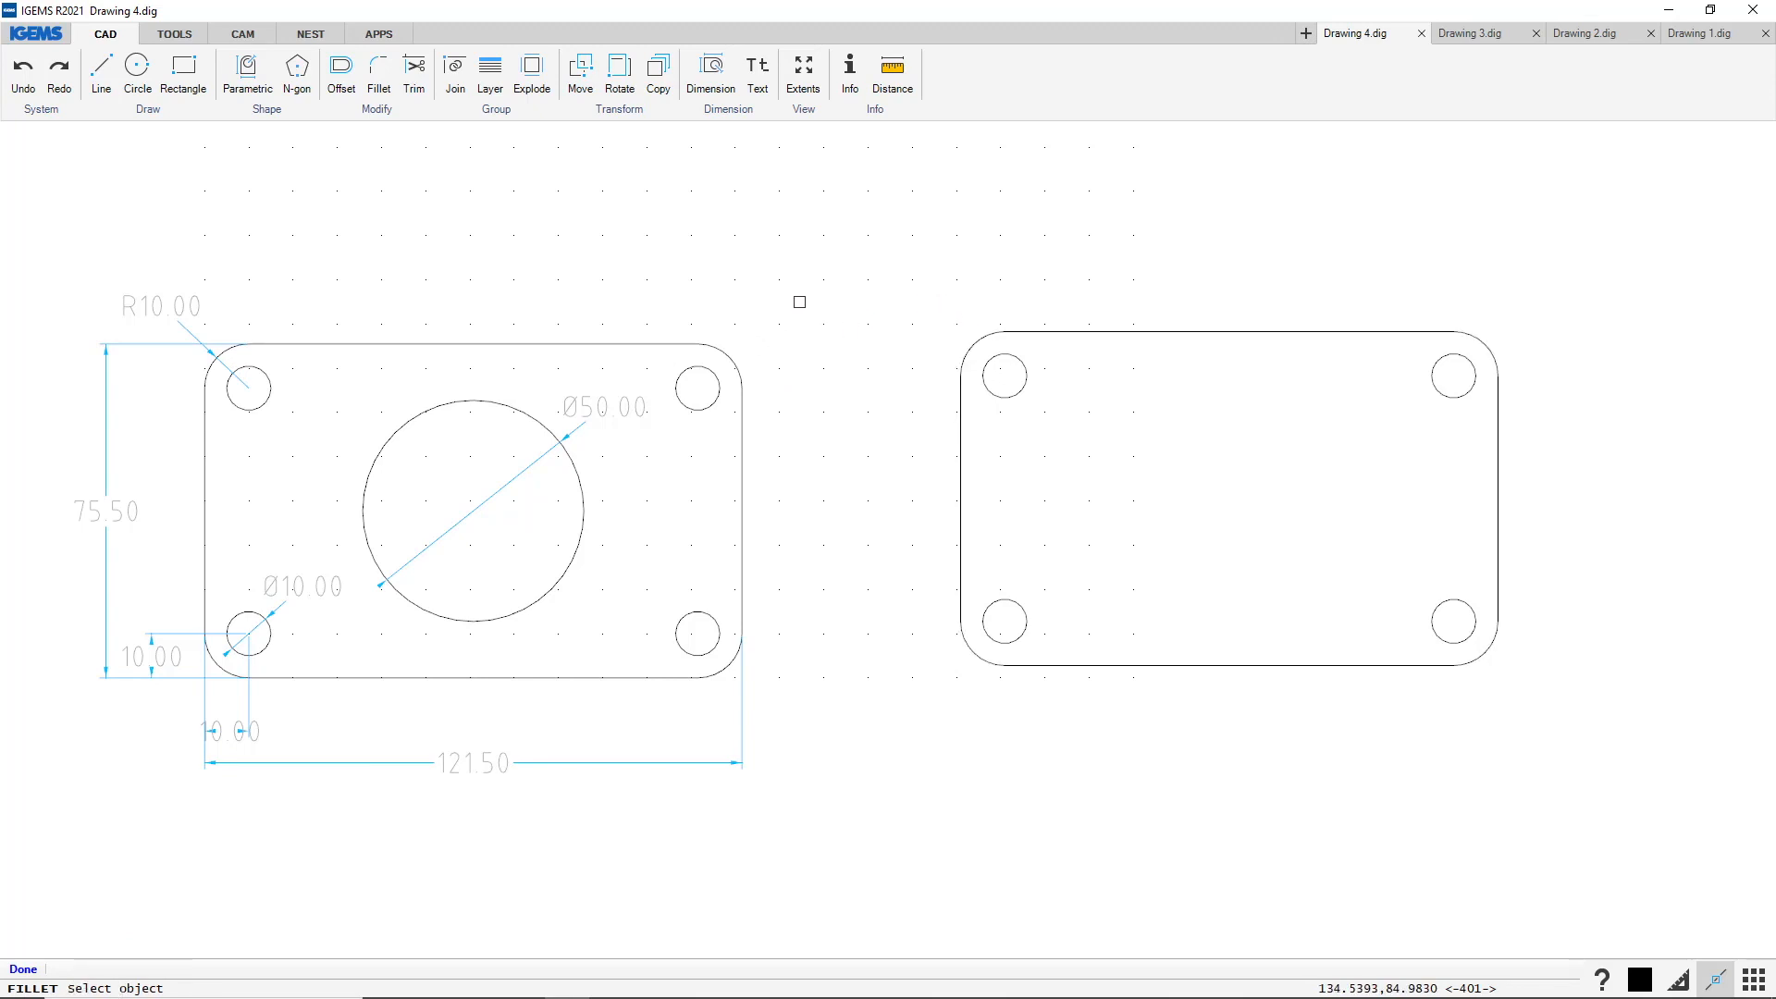
{"action": "key", "text": "Escape"}
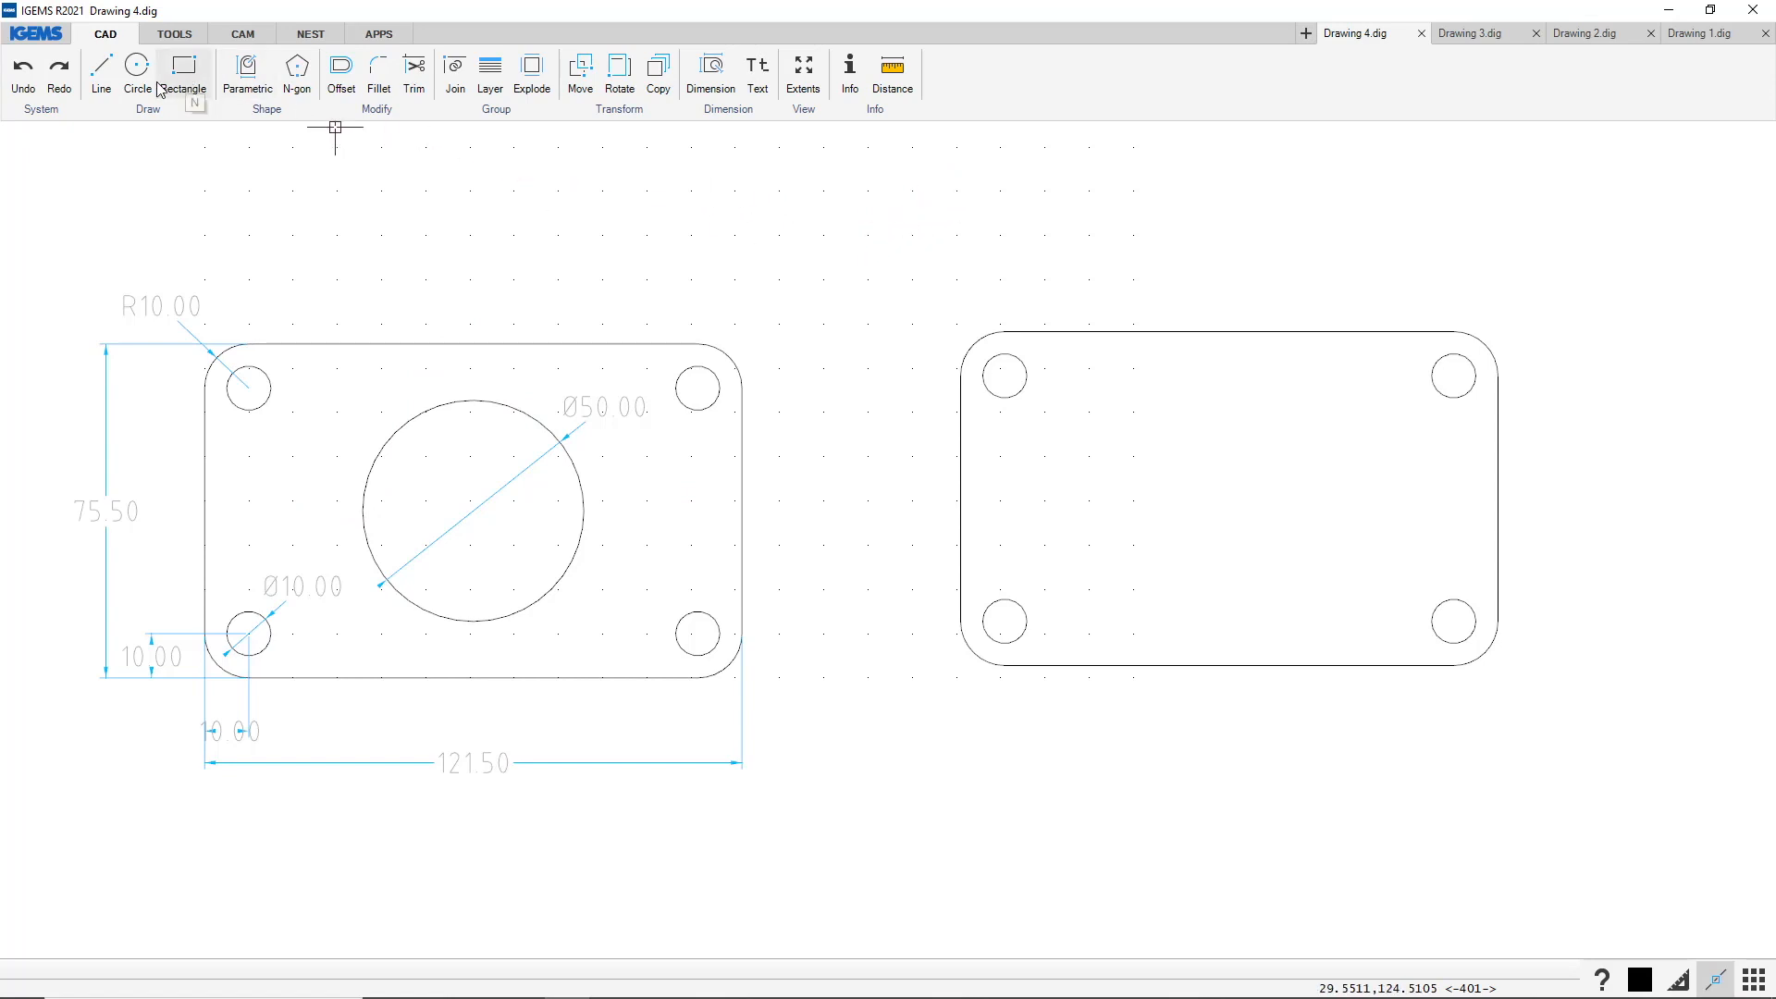
Draw a vertical construction line between the midpoints of the new plate's upper and lower edges
{"action": "left_click", "coordinate": [101, 74]}
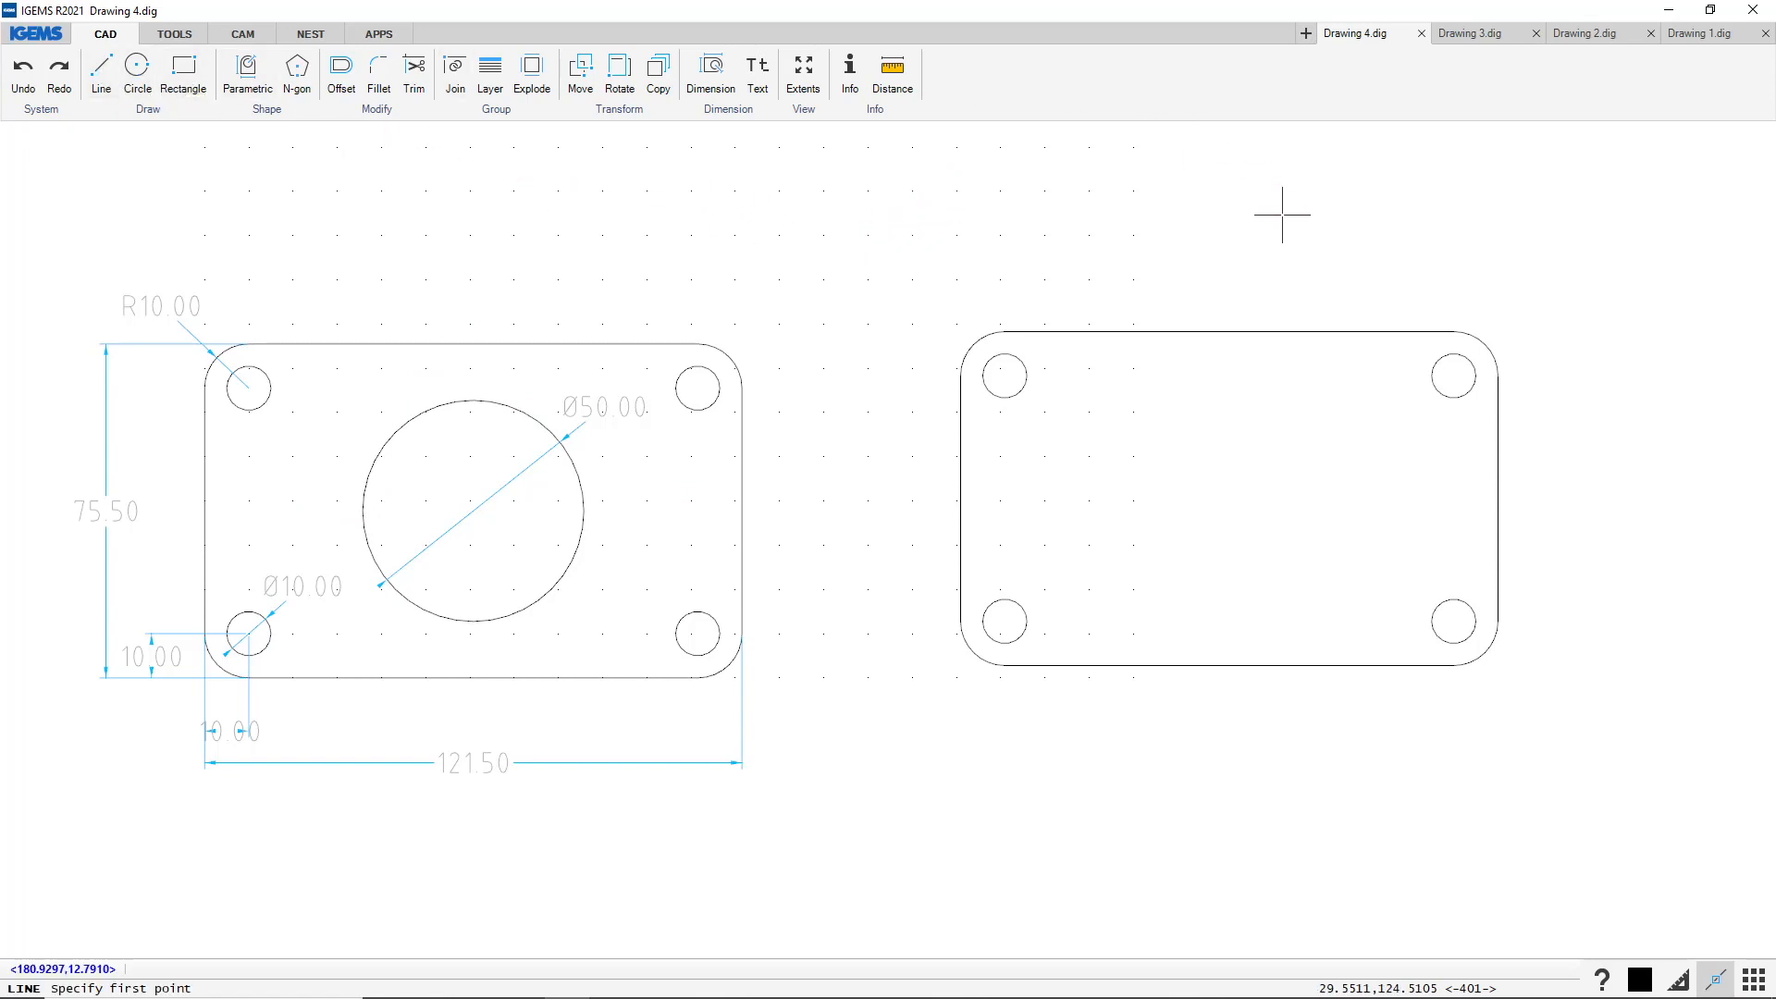
{"action": "left_click", "coordinate": [1228, 331]}
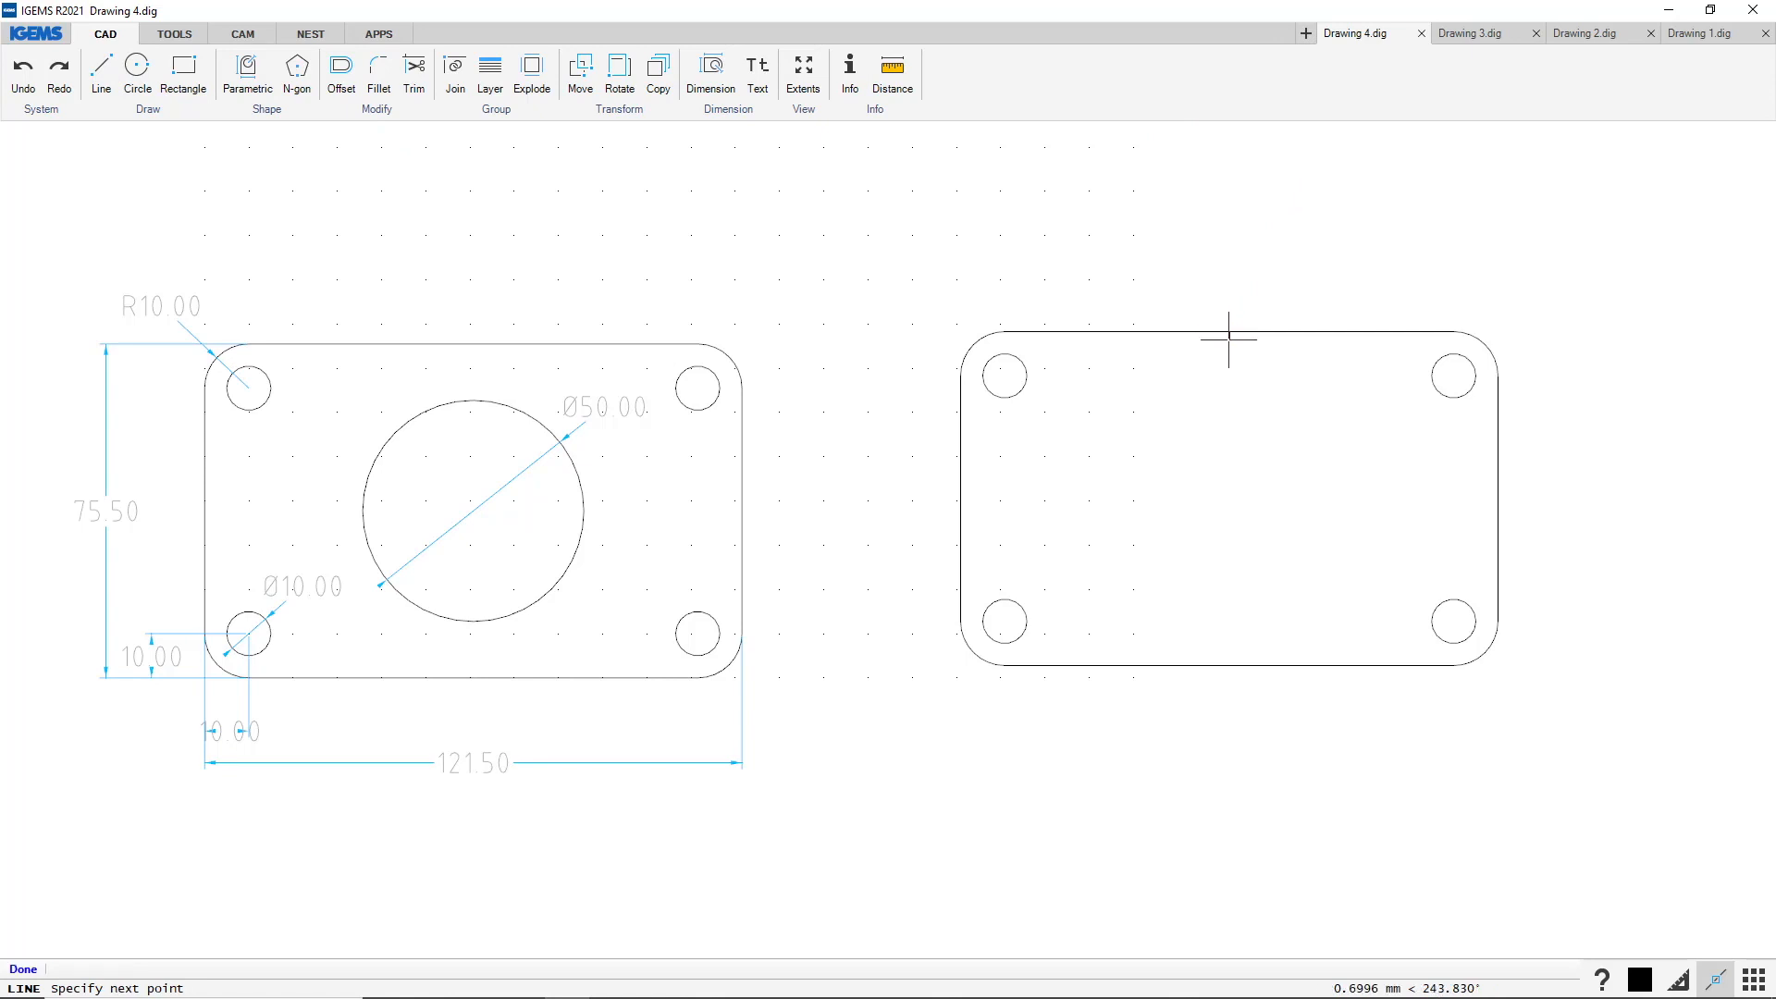
{"action": "left_click", "coordinate": [1229, 664]}
{"action": "key", "text": "Escape"}
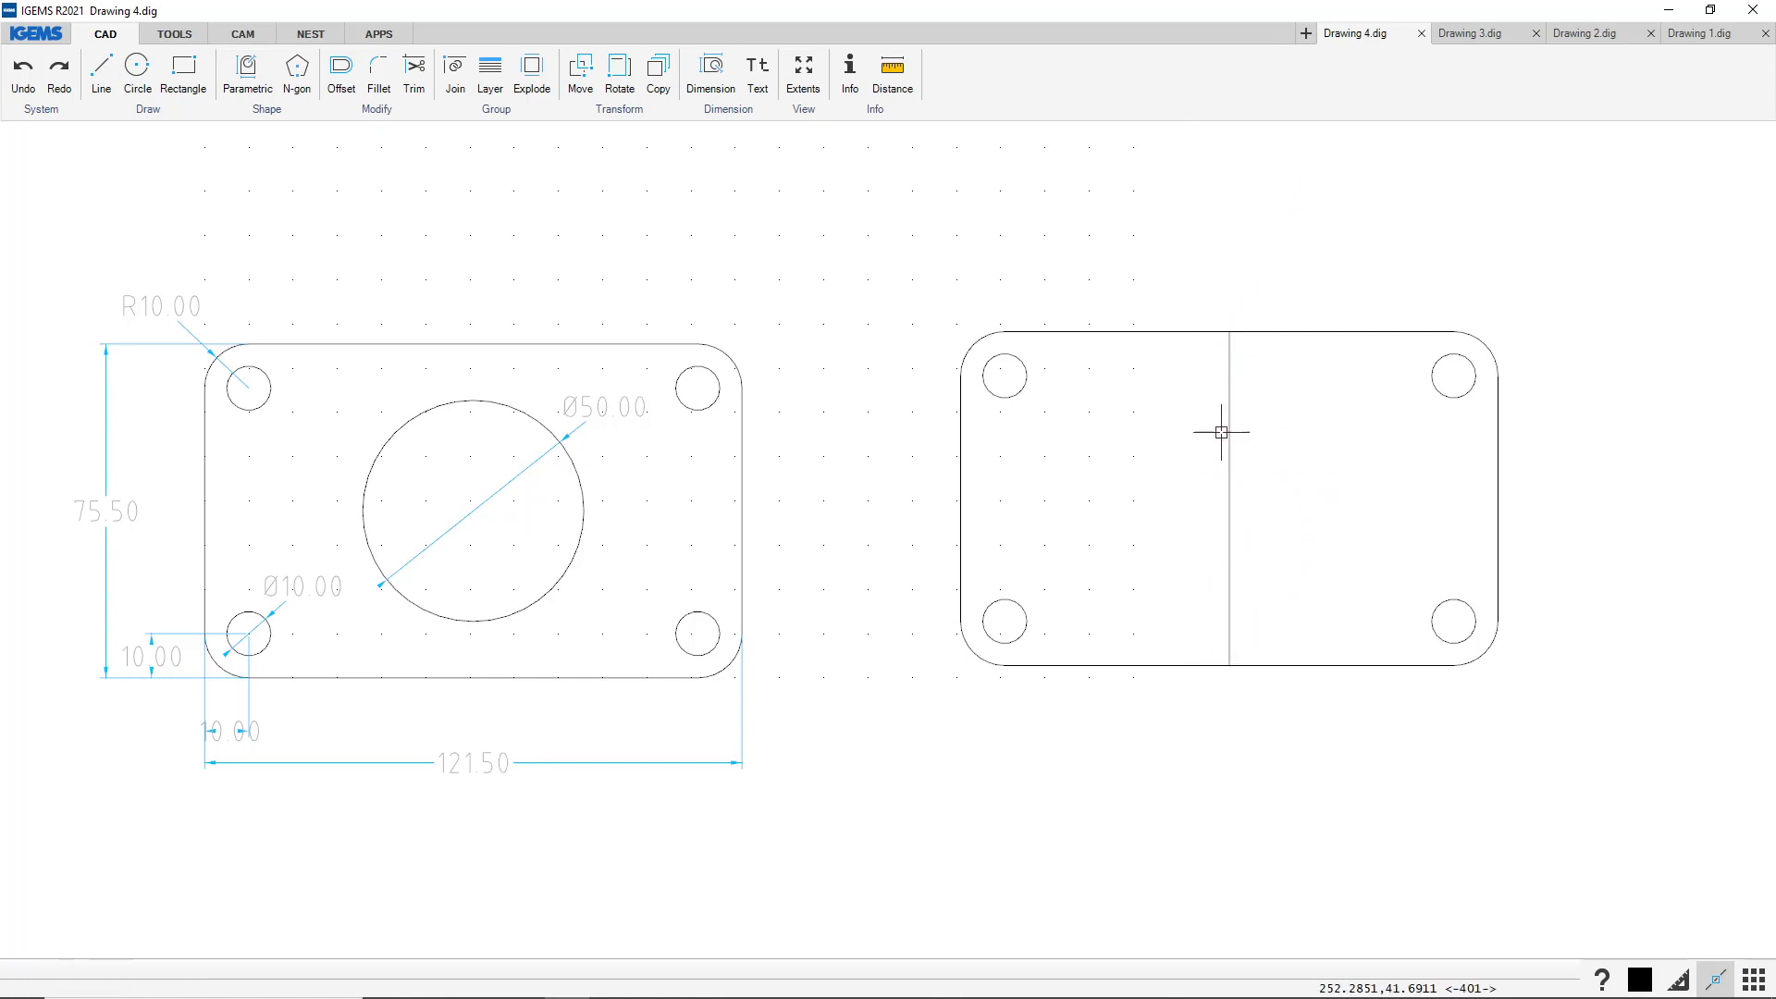
Try centring a circle on the construction line's midpoint, and delete the line
{"action": "left_click", "coordinate": [138, 71]}
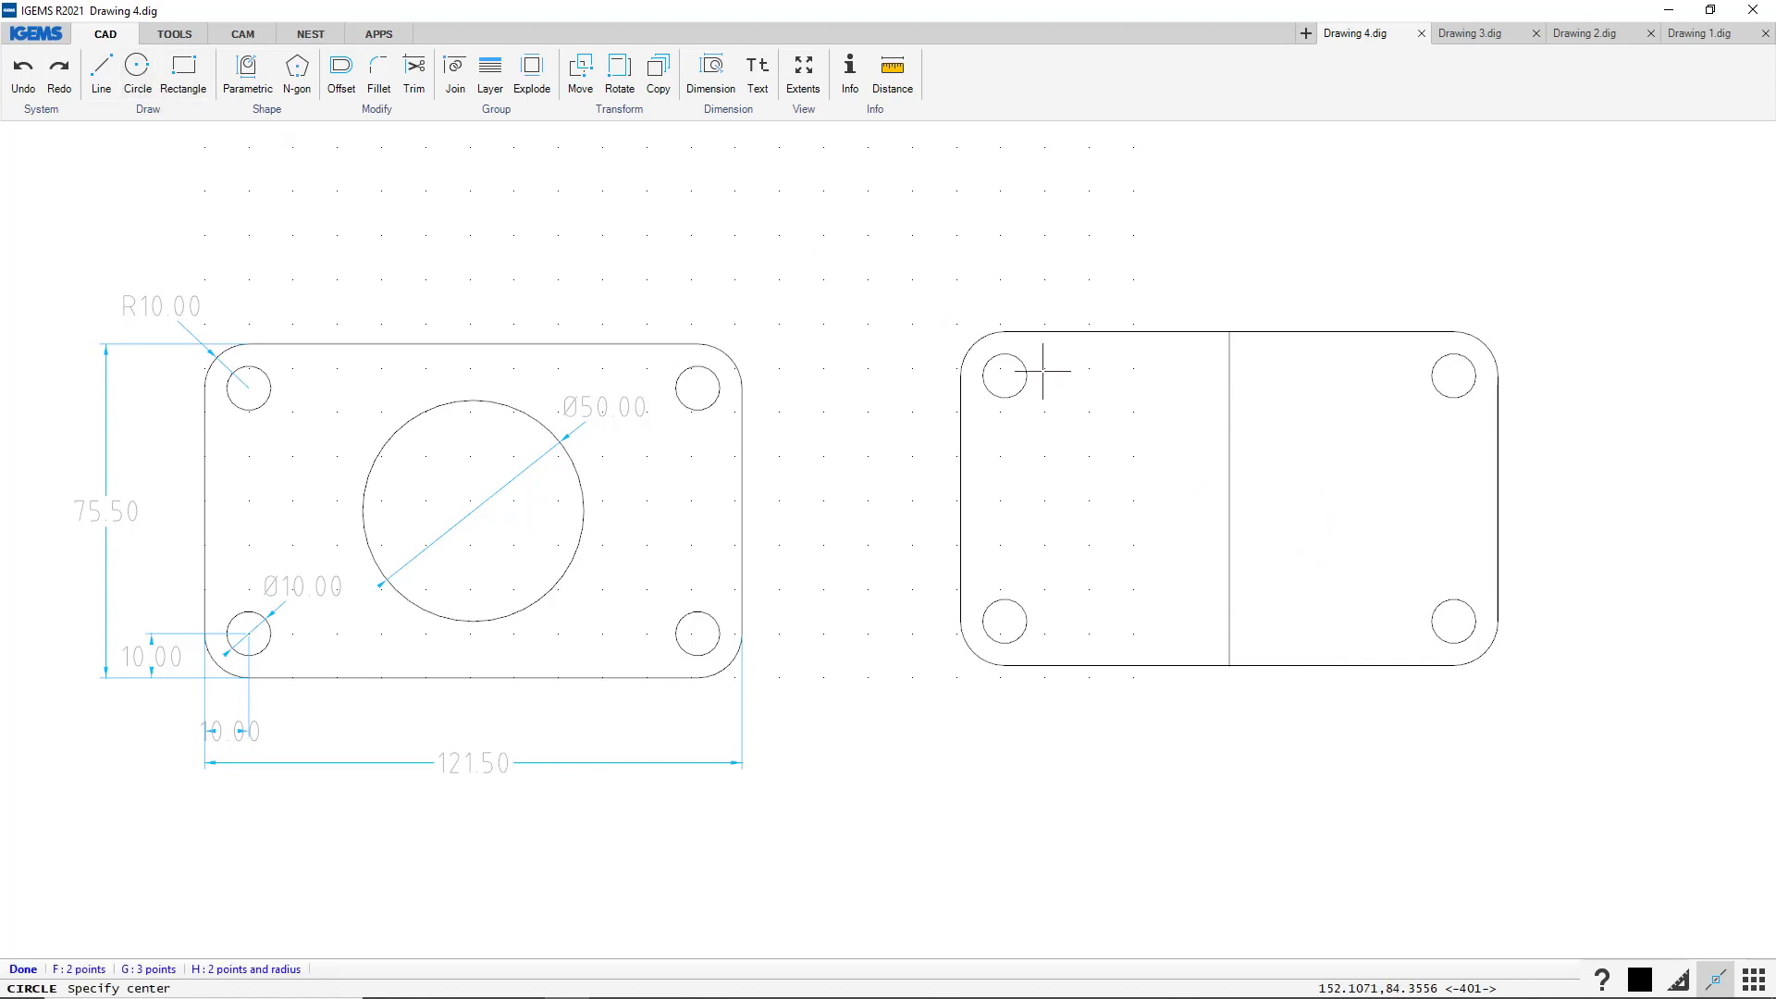
{"action": "left_click", "coordinate": [1231, 504]}
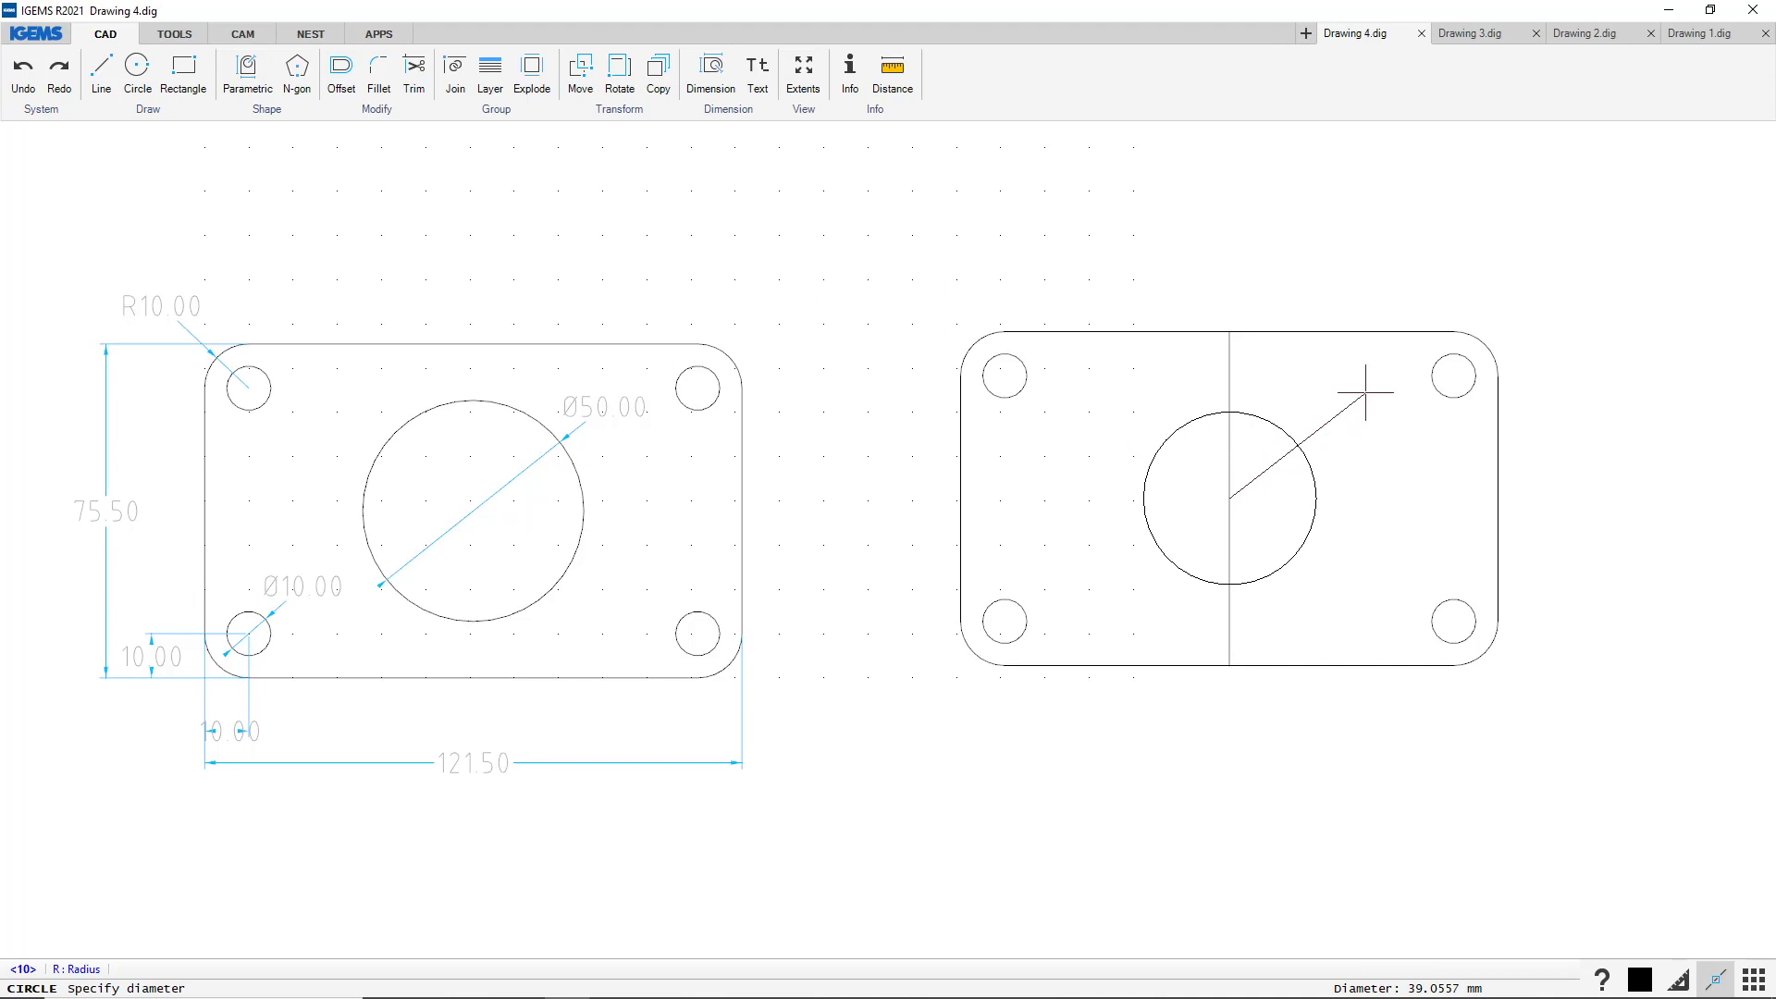
{"action": "key", "text": "Escape"}
{"action": "left_click_drag", "start_coordinate": [1285, 422], "coordinate": [1181, 517]}
{"action": "key", "text": "Delete"}
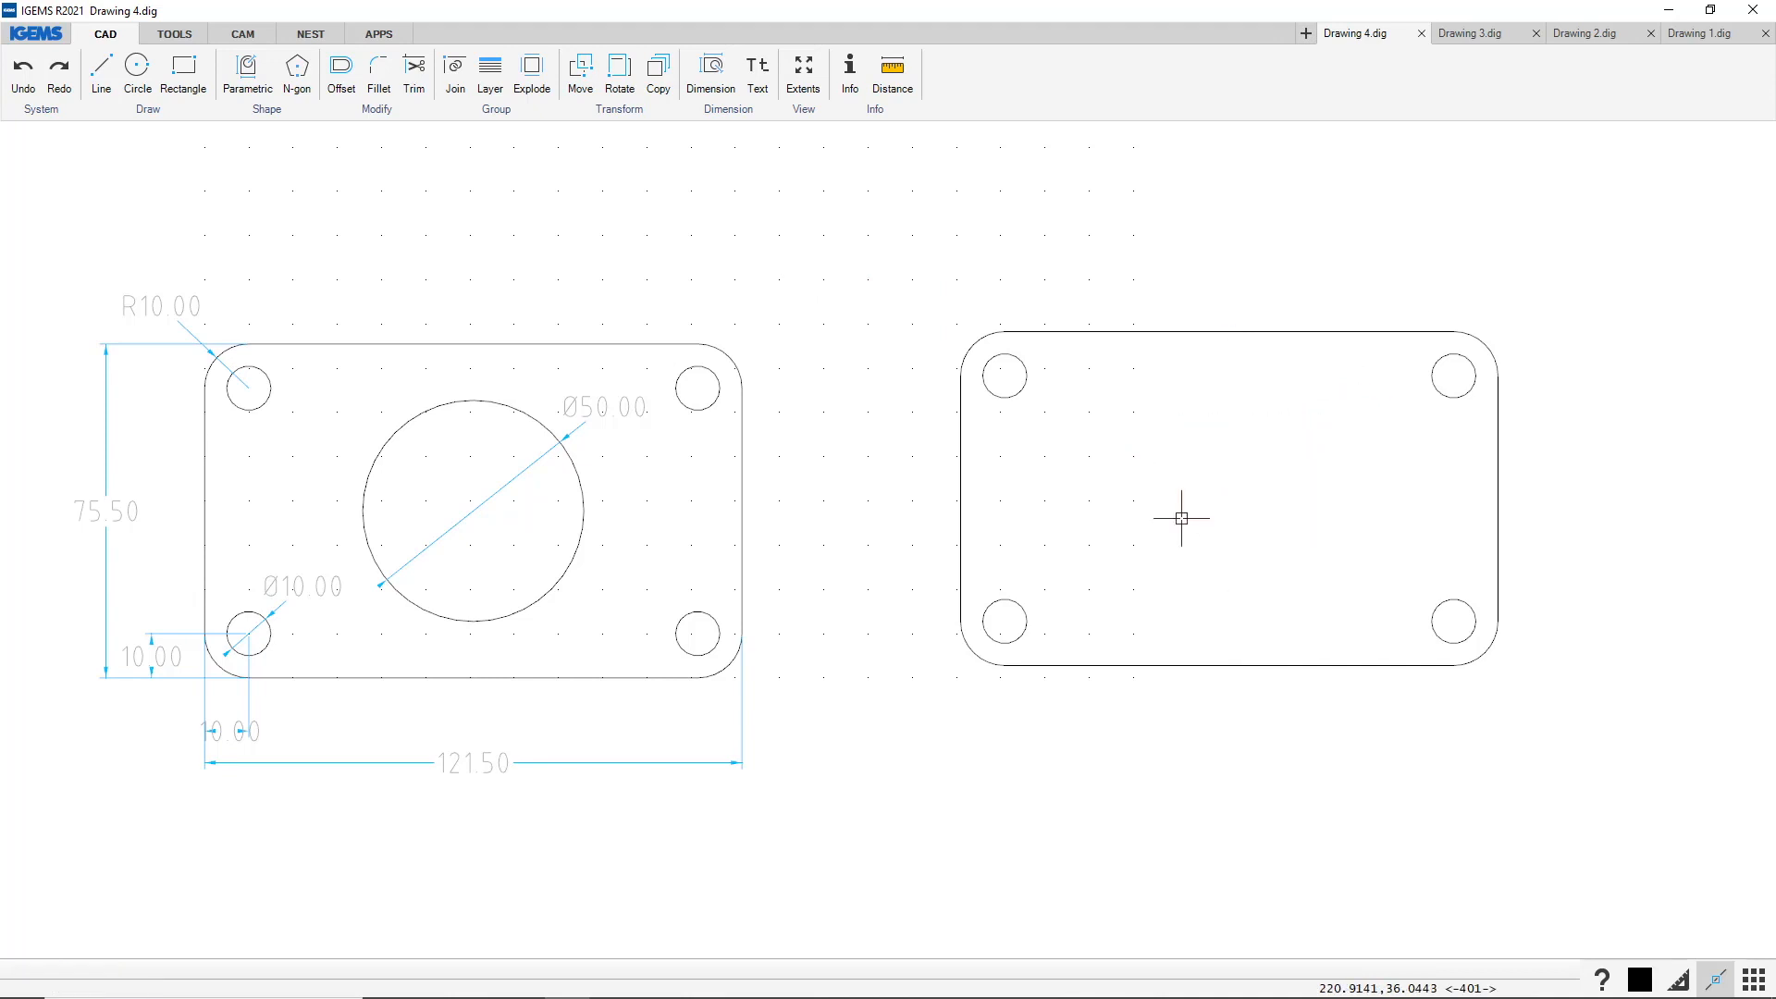
Draw a 50 mm diameter circle centred on the centroid of the new plate's outline
{"action": "left_click", "coordinate": [139, 70]}
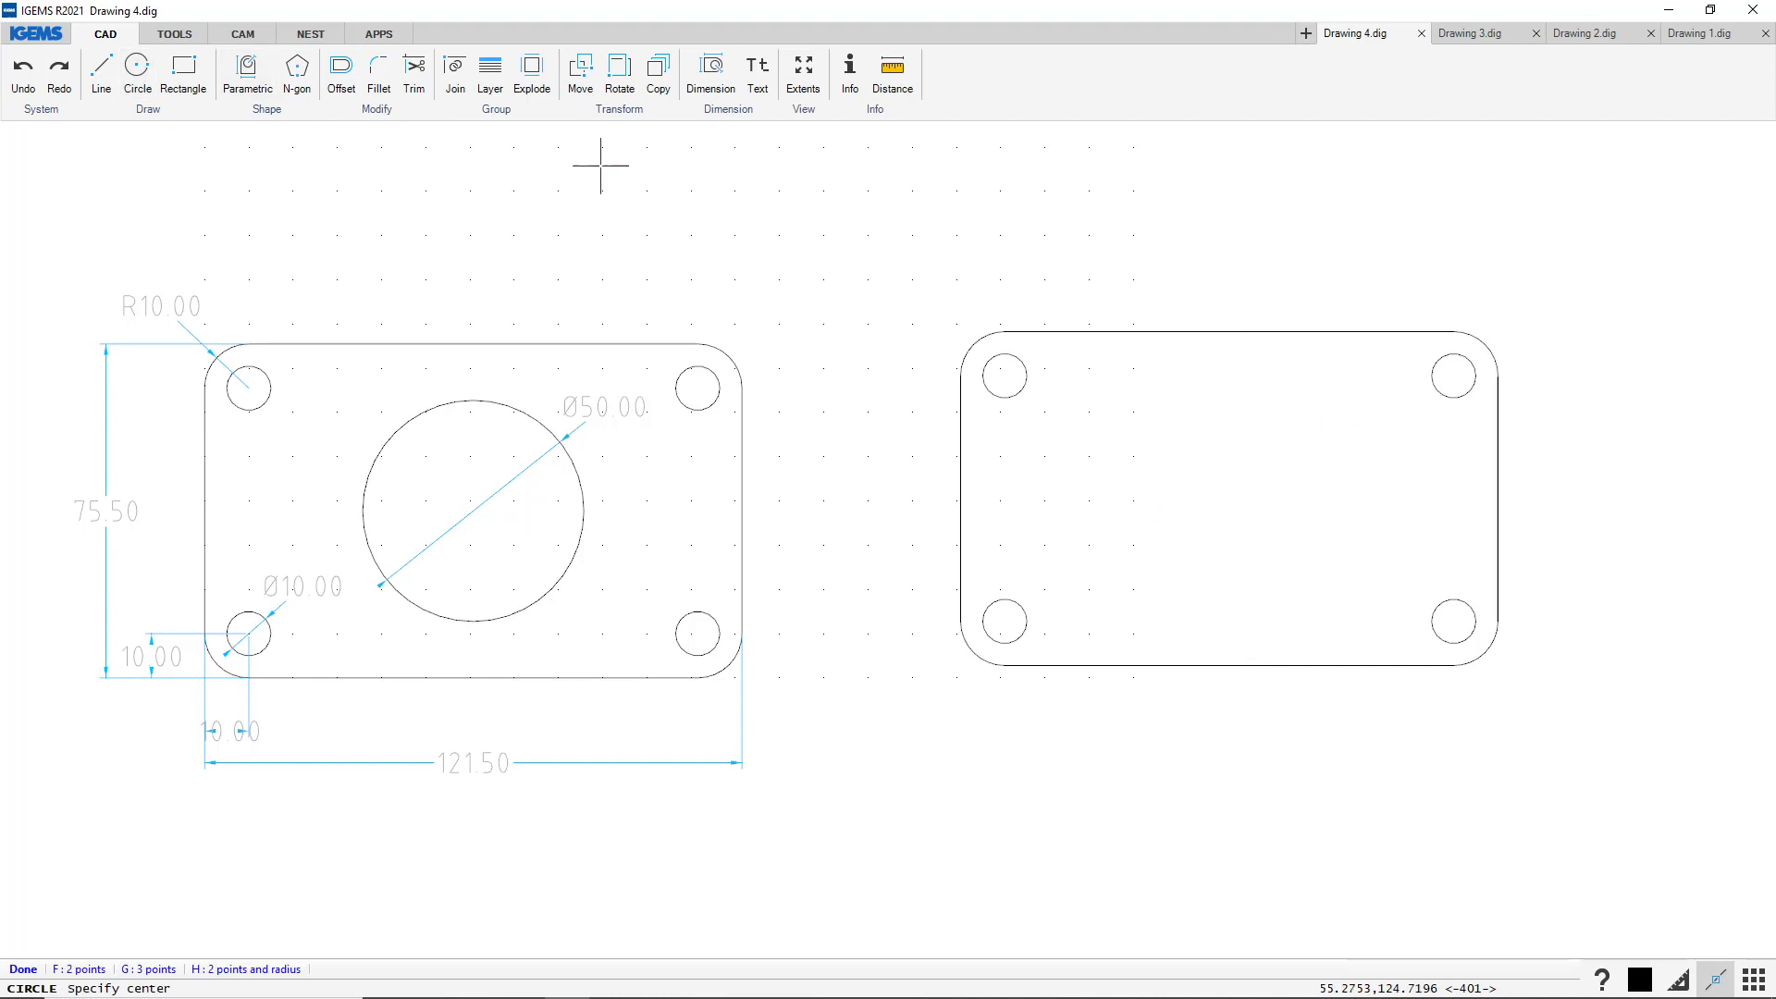
{"action": "right_click", "coordinate": [894, 283]}
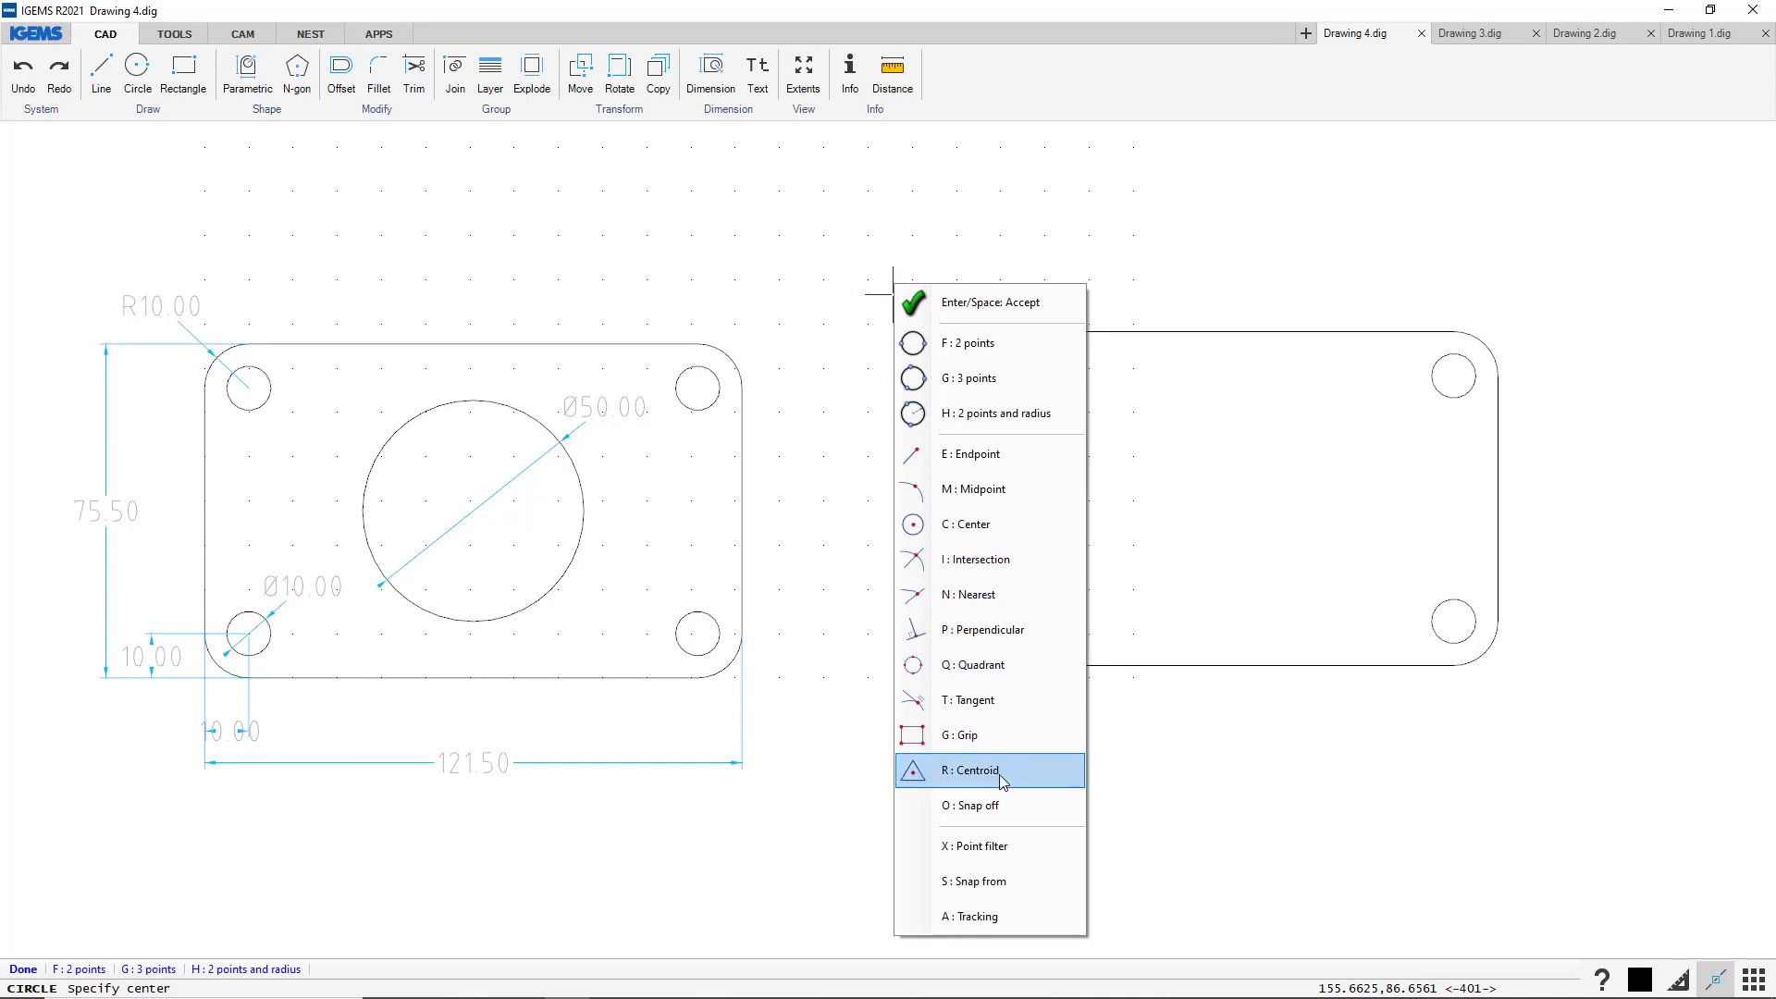
{"action": "left_click", "coordinate": [981, 770]}
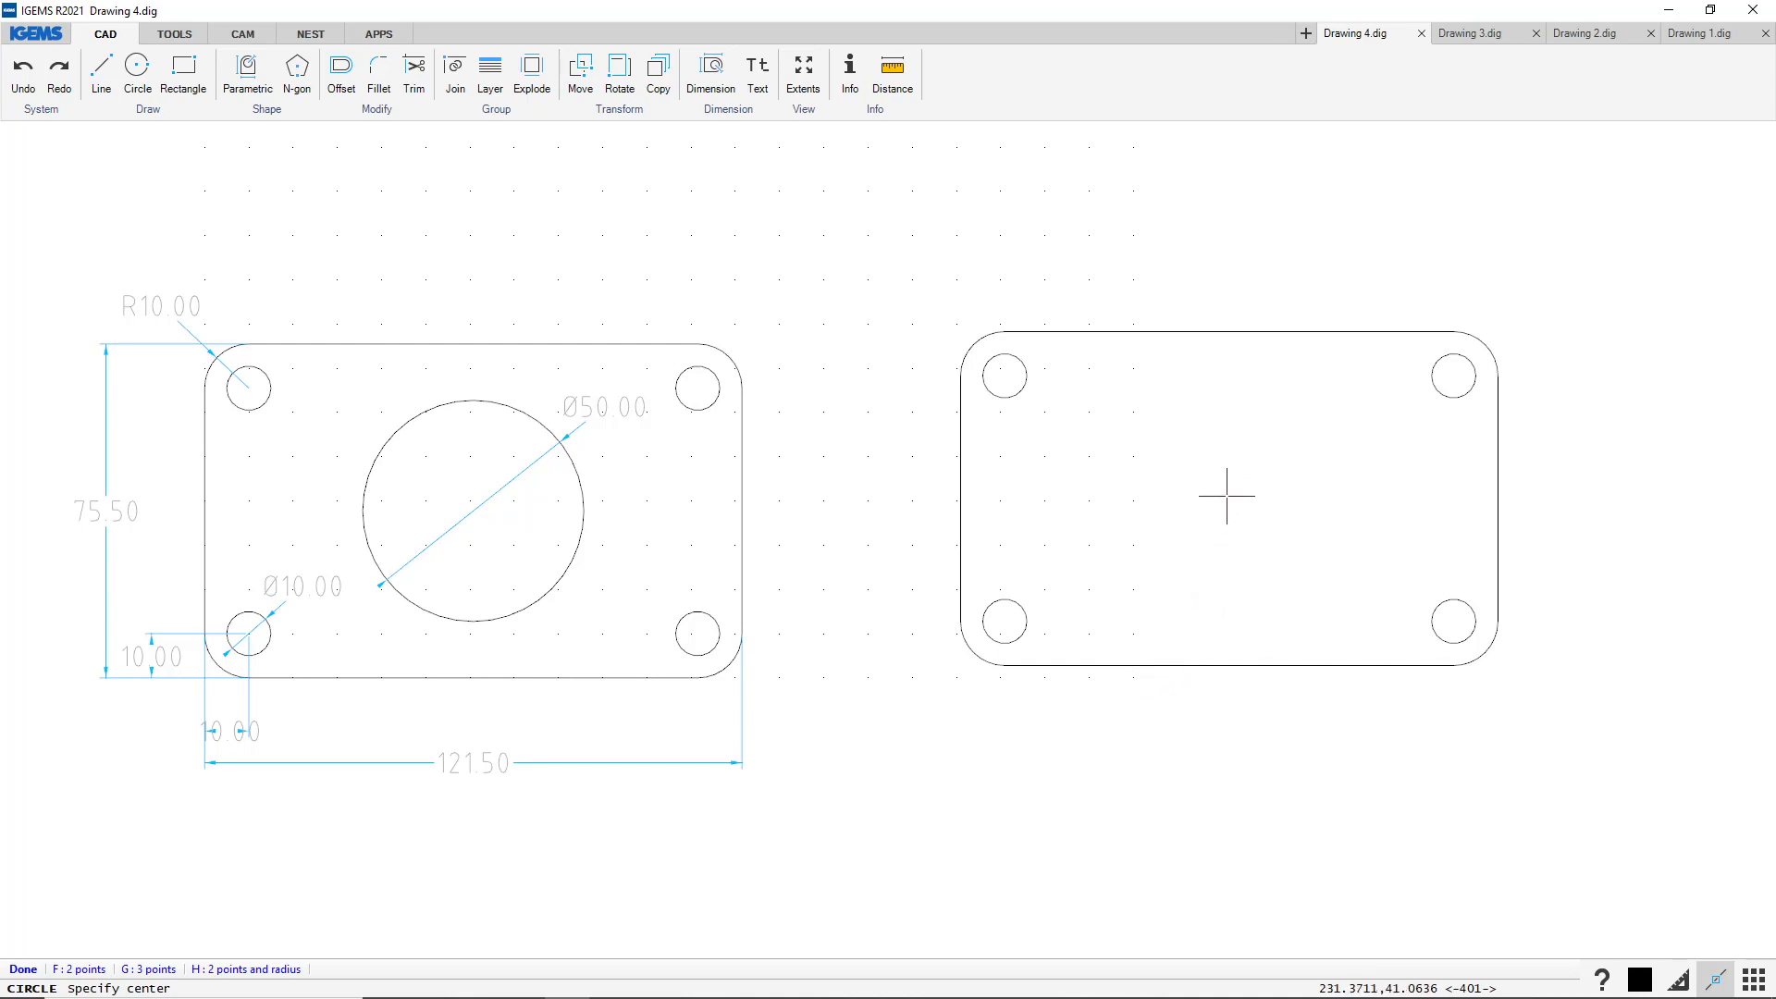
{"action": "left_click", "coordinate": [1155, 664]}
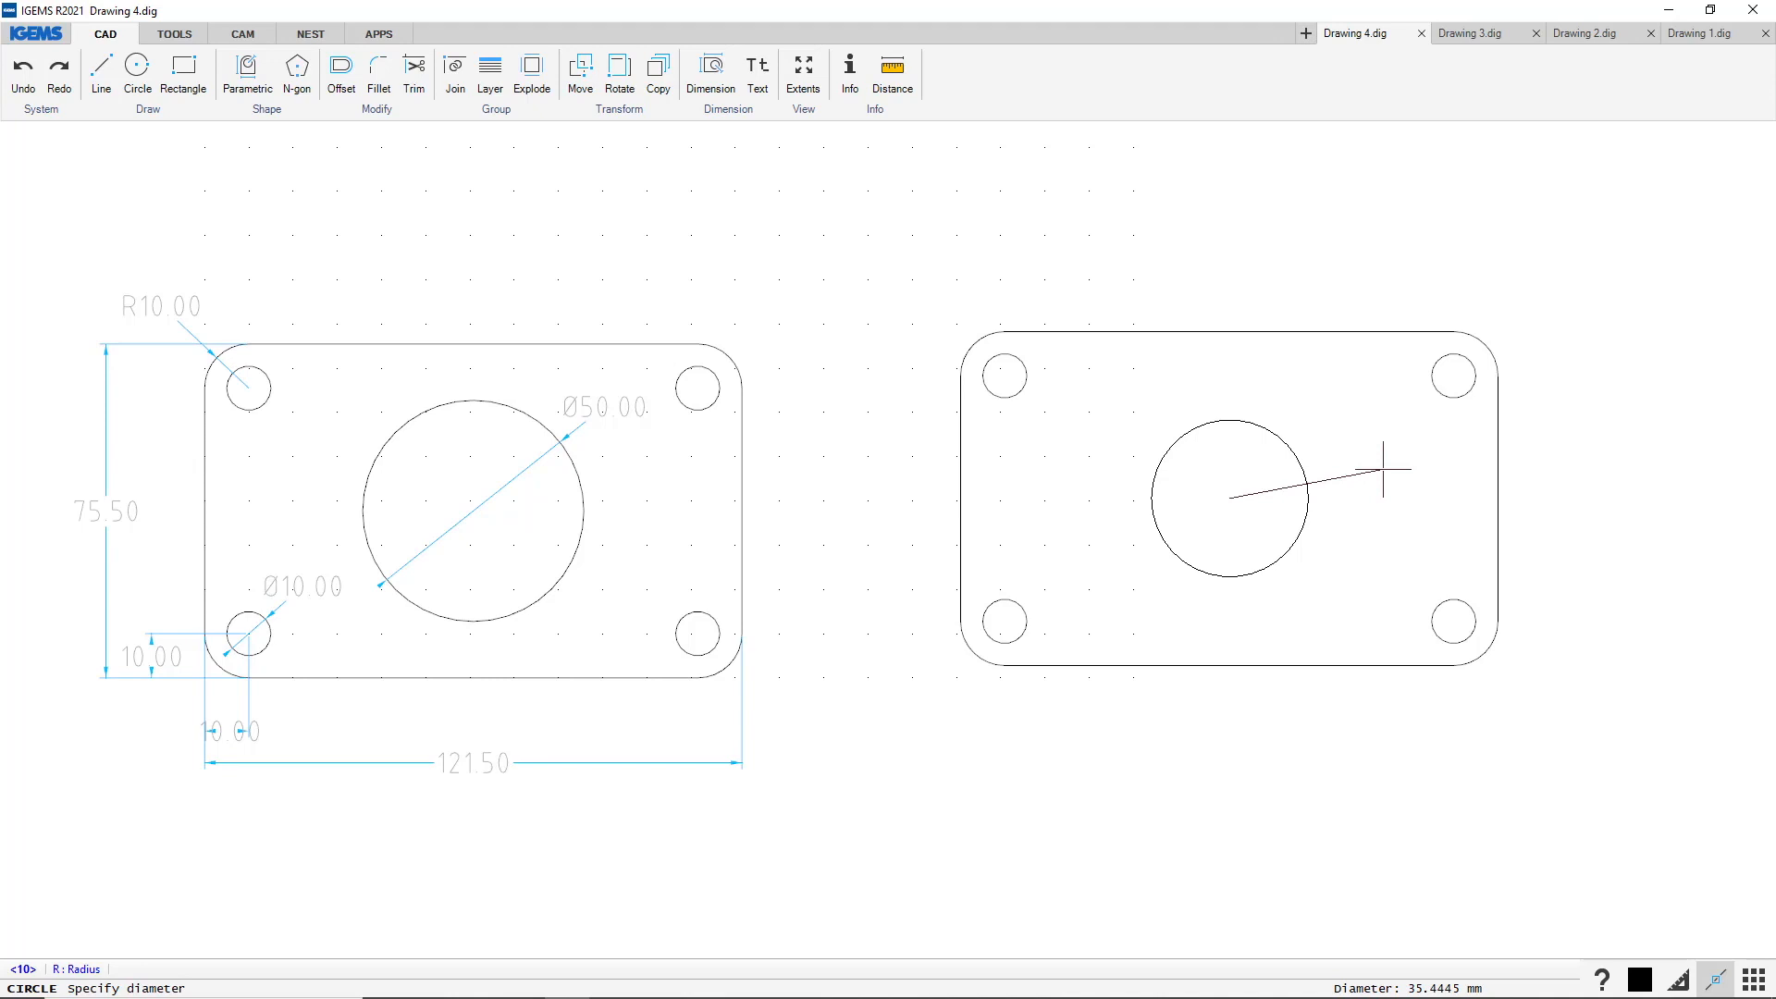
{"action": "type", "text": "50"}
{"action": "key", "text": "Return"}
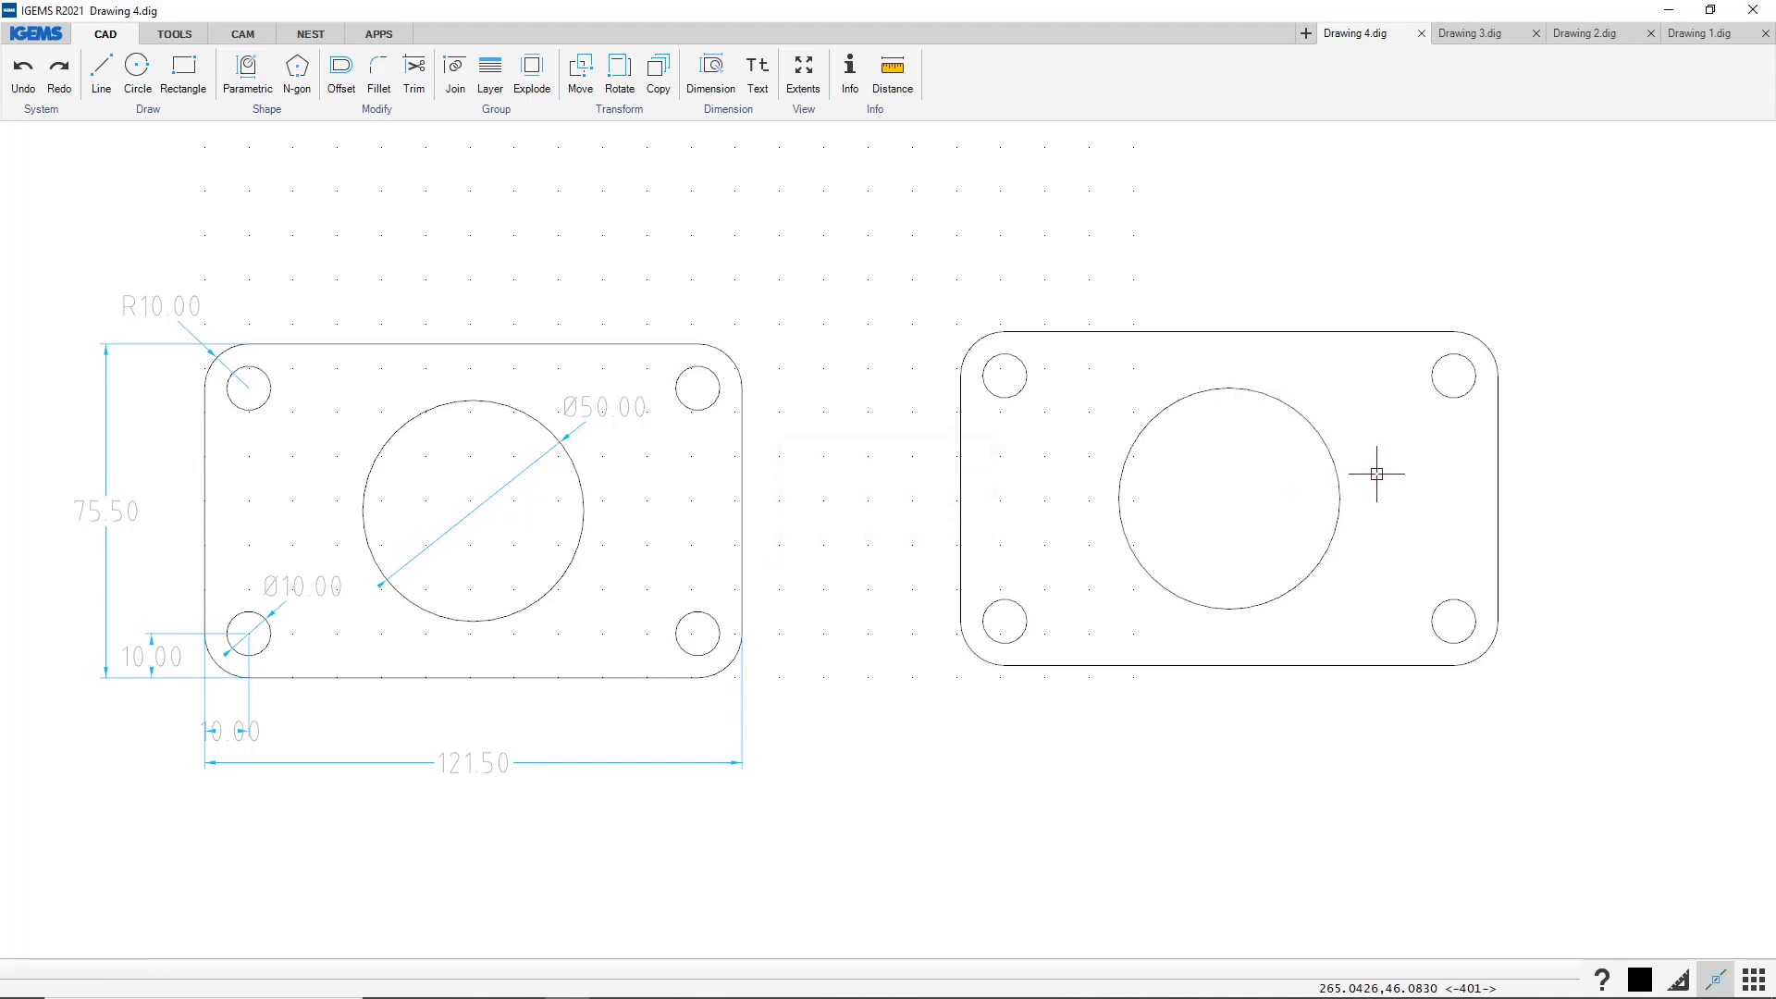
Dimension the new plate's overall width below it and its overall height beside its left edge
{"action": "left_click", "coordinate": [720, 77]}
{"action": "left_click", "coordinate": [962, 481]}
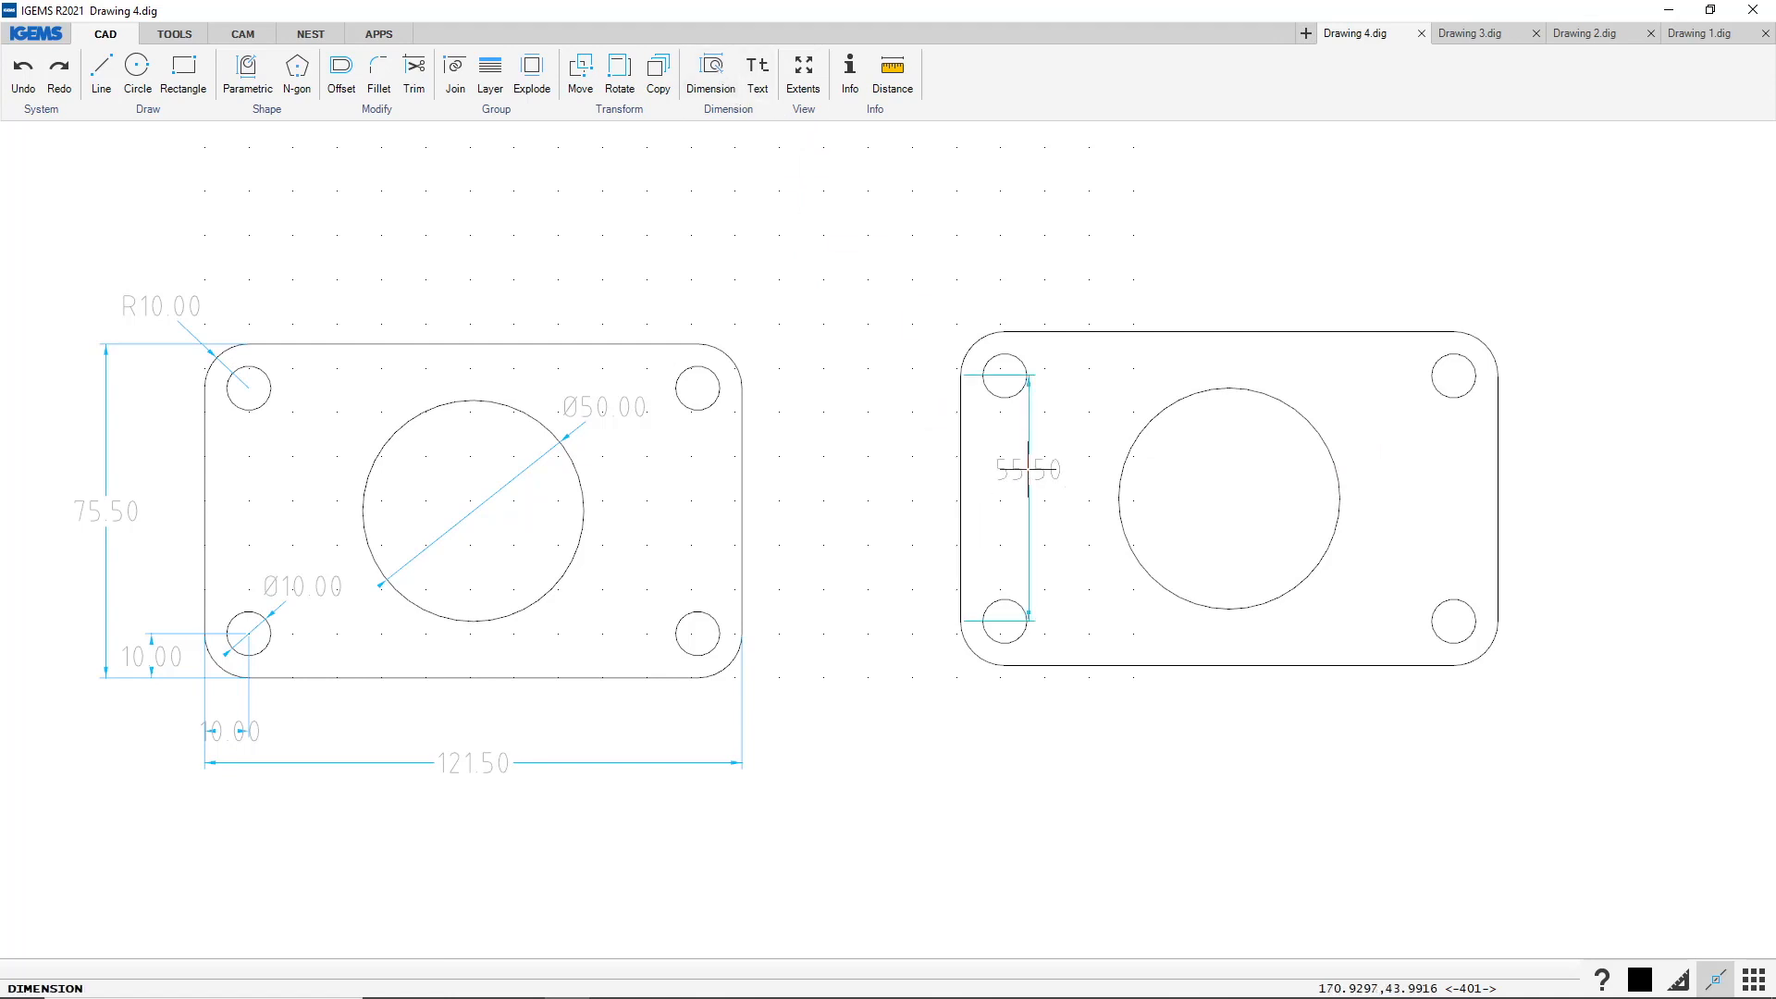
{"action": "left_click", "coordinate": [1484, 469]}
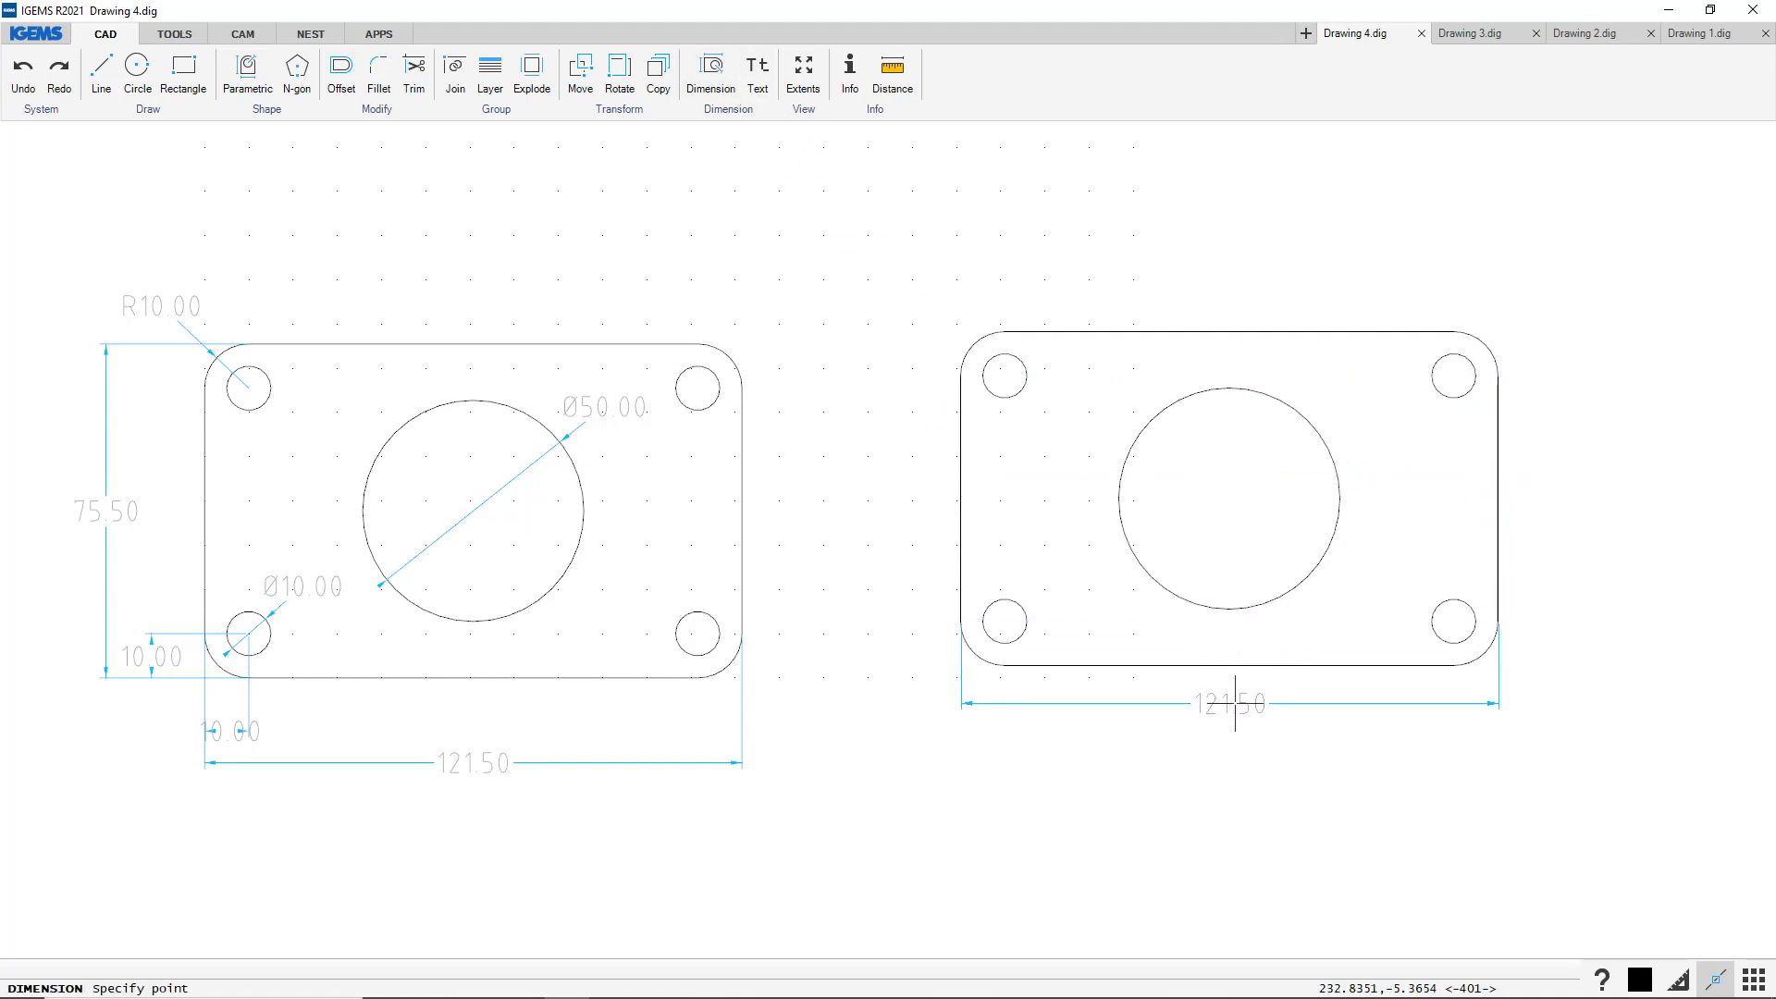
{"action": "left_click", "coordinate": [1237, 763]}
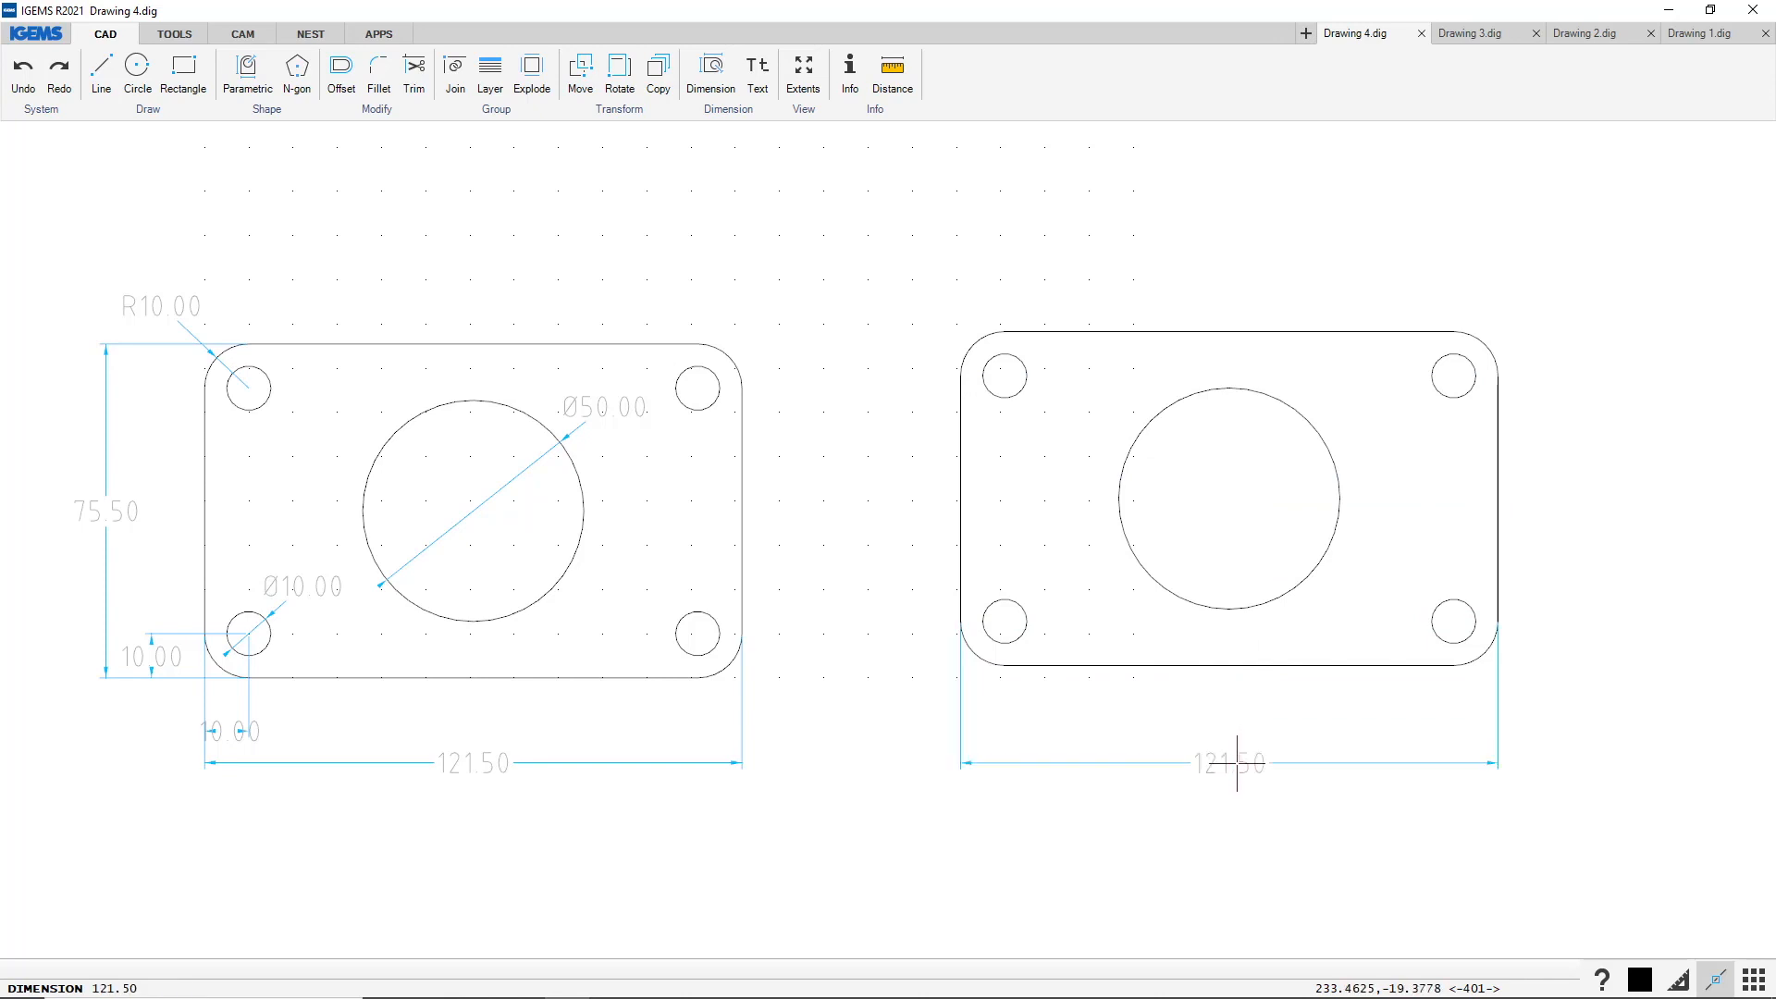
{"action": "left_click", "coordinate": [1122, 331]}
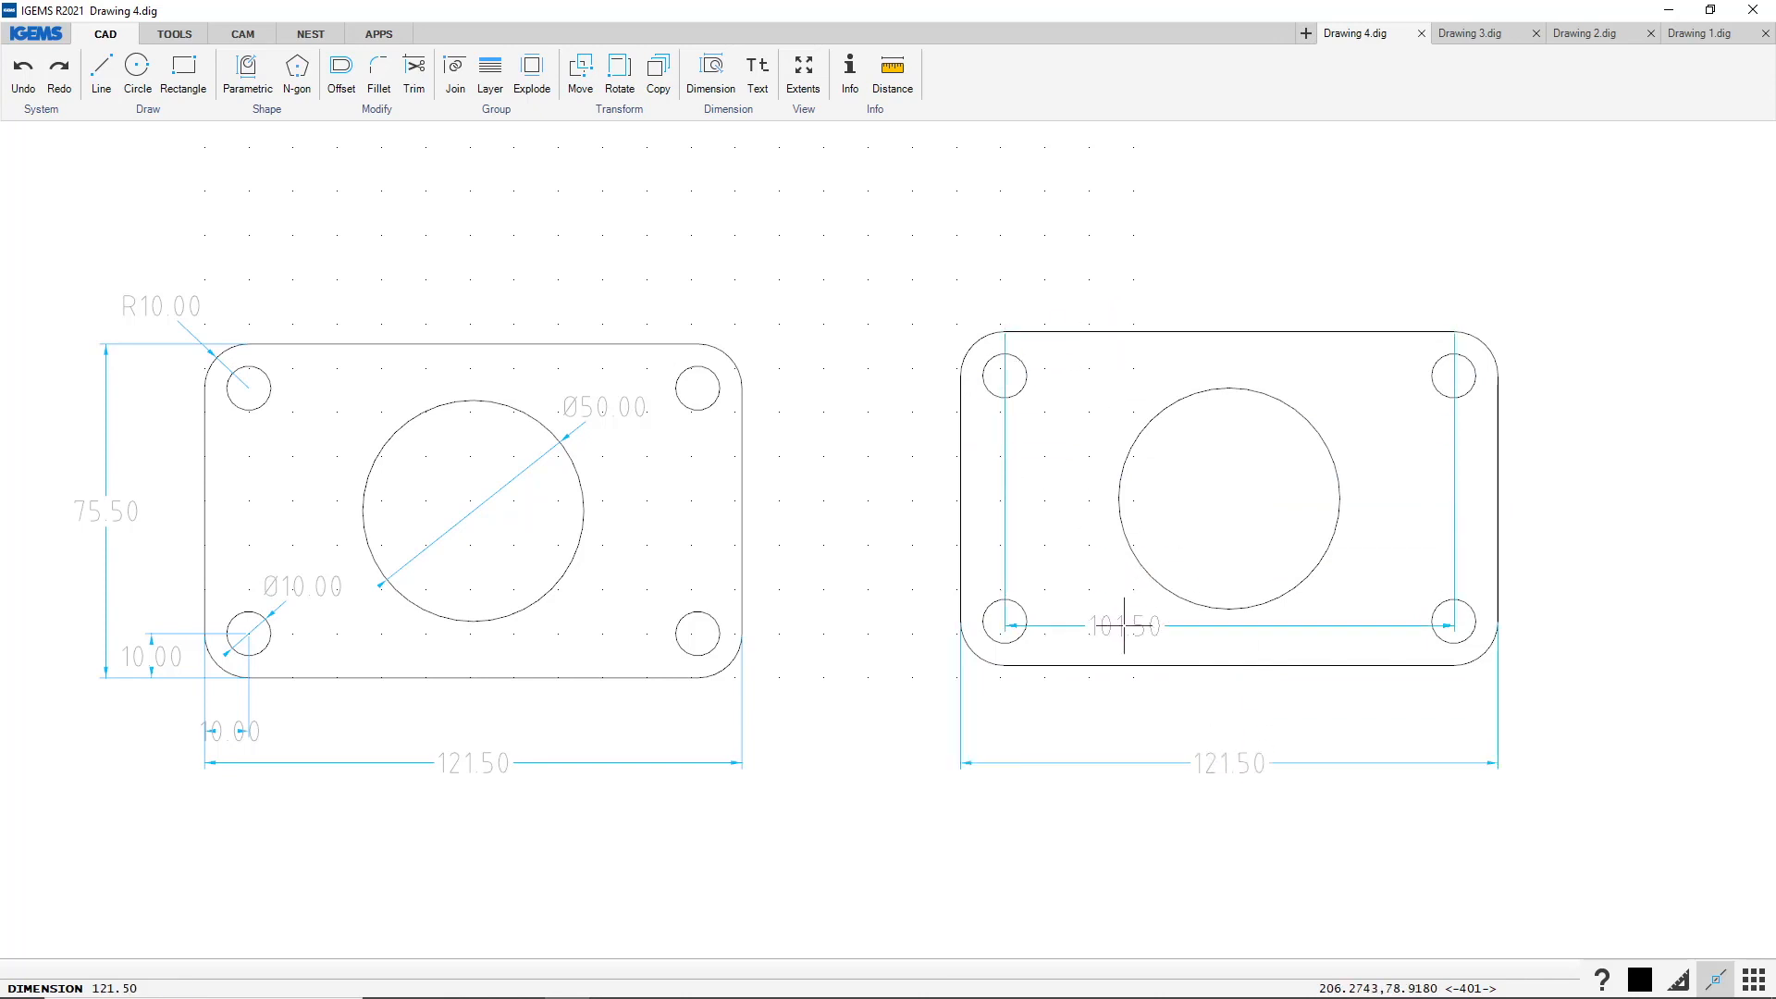
{"action": "left_click", "coordinate": [1126, 664]}
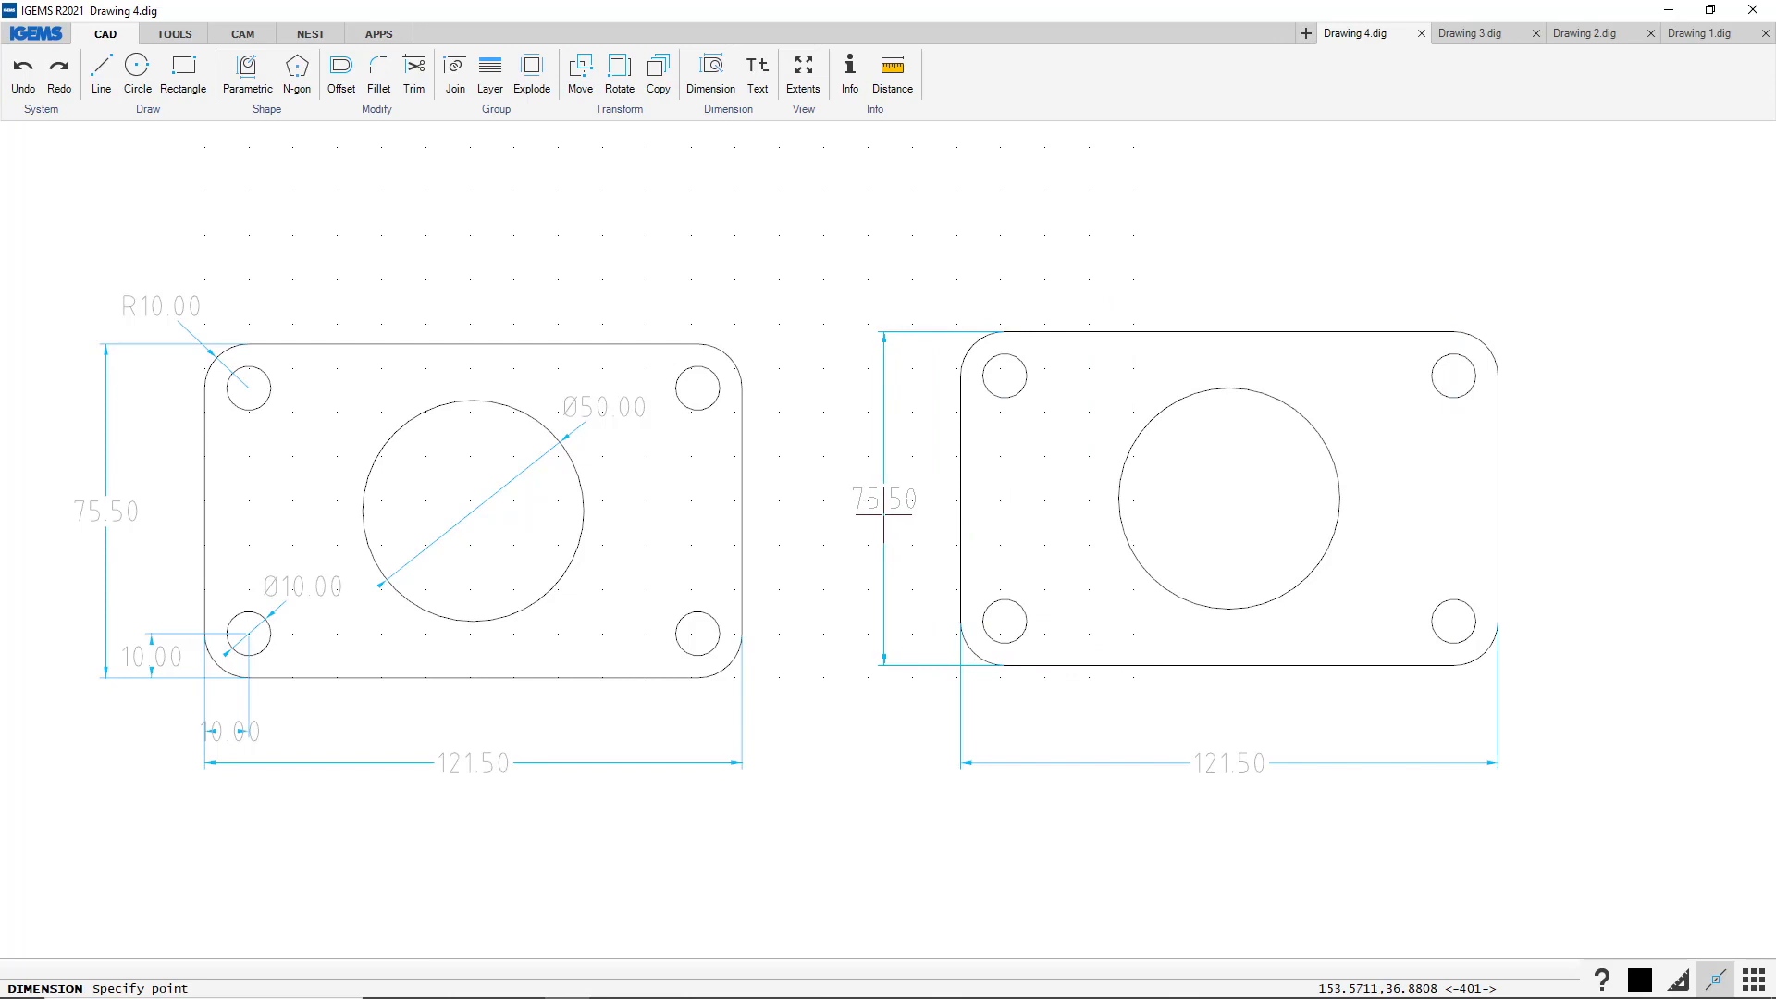
{"action": "left_click", "coordinate": [865, 517]}
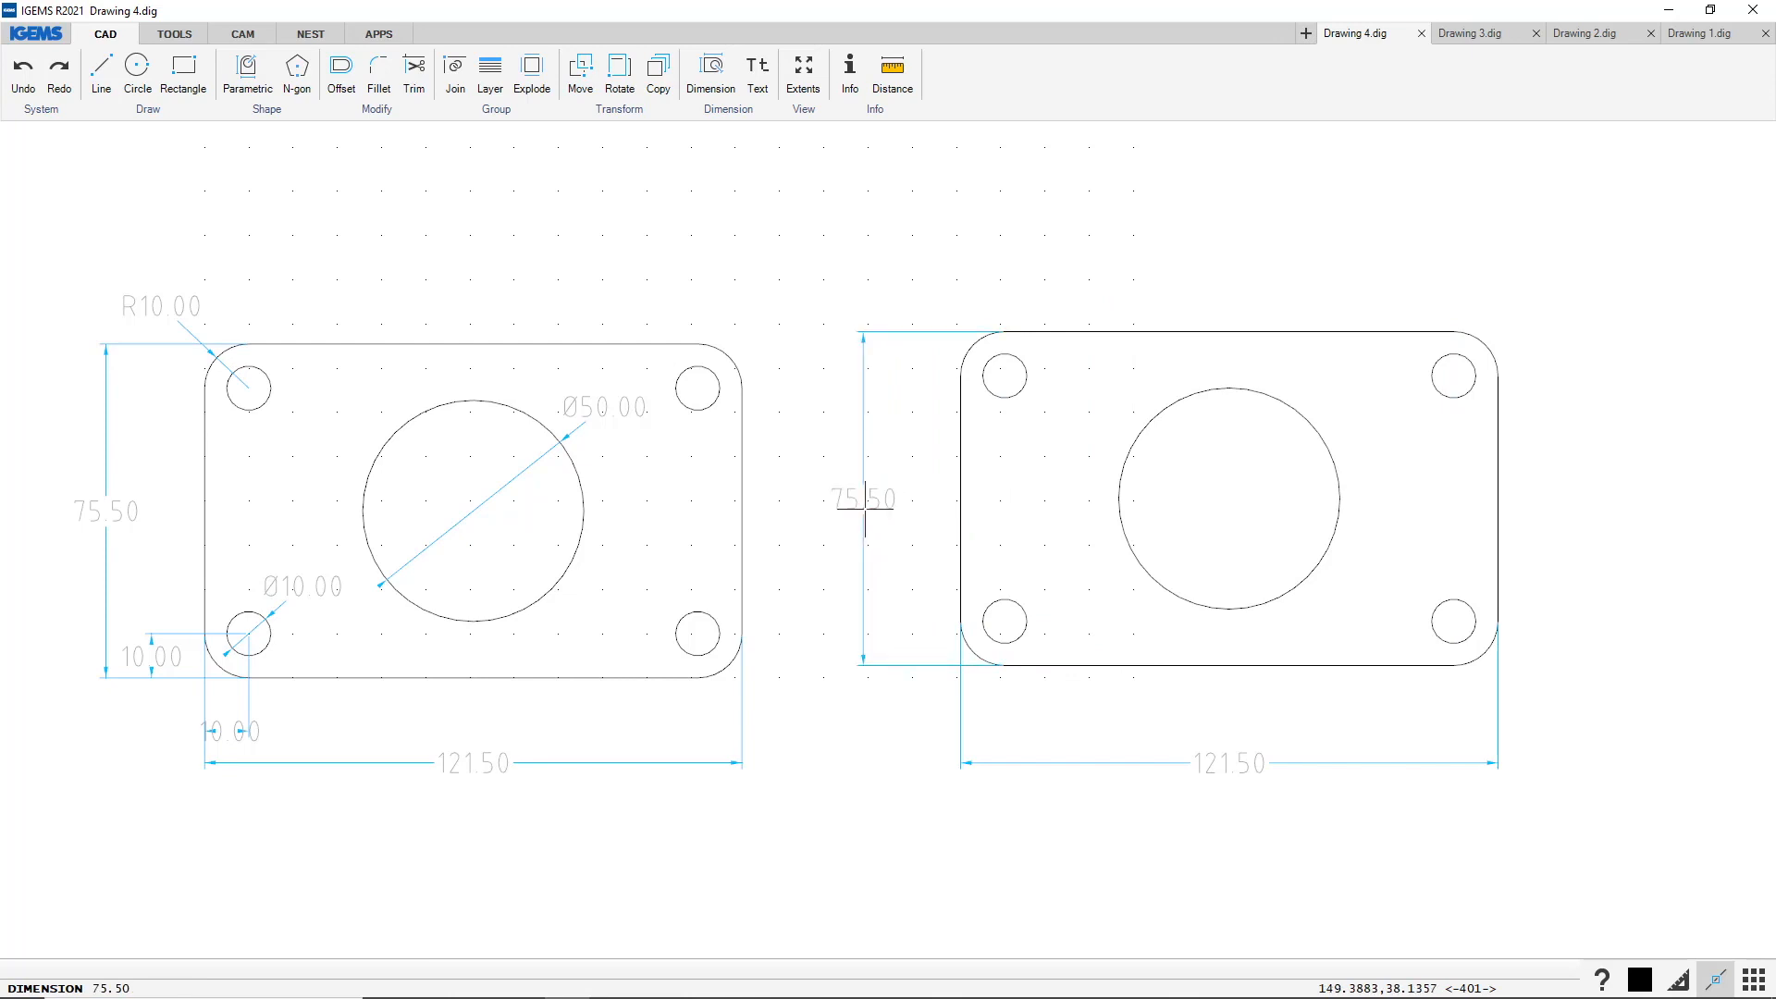
Add diameter dimensions to the new plate's upper-left hole, large central hole and lower-left hole
{"action": "left_click", "coordinate": [992, 363]}
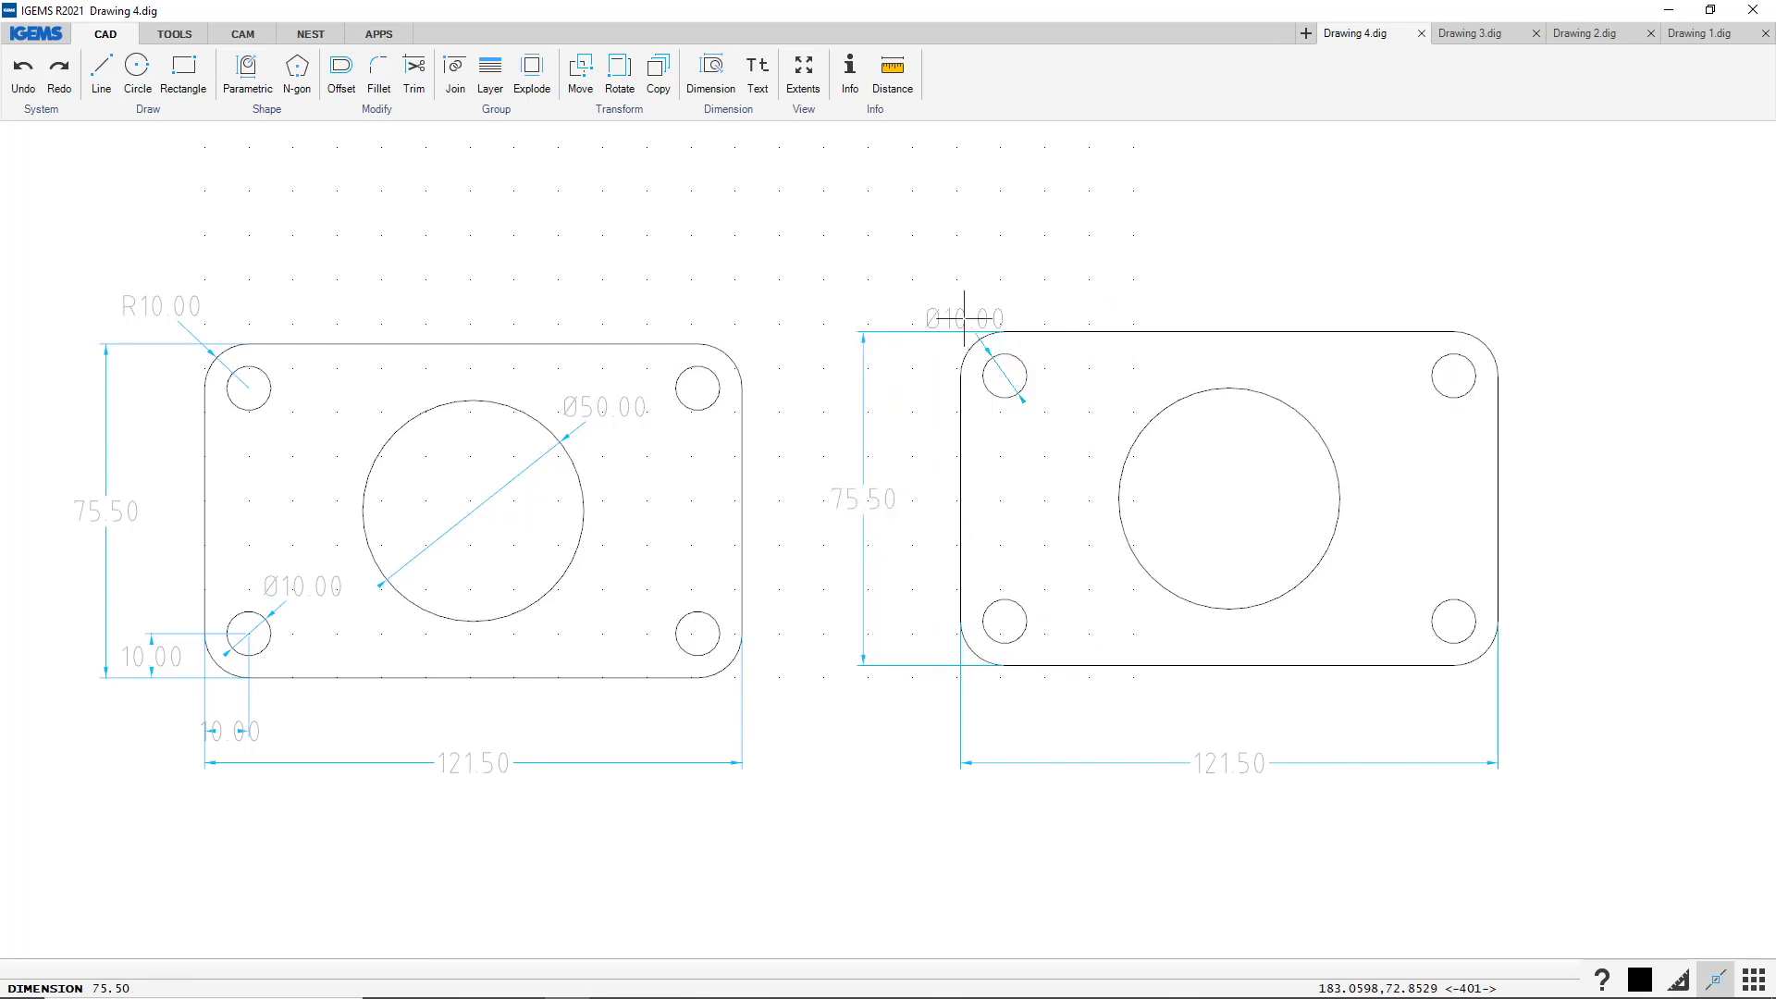
{"action": "left_click", "coordinate": [943, 303]}
{"action": "left_click", "coordinate": [1236, 388]}
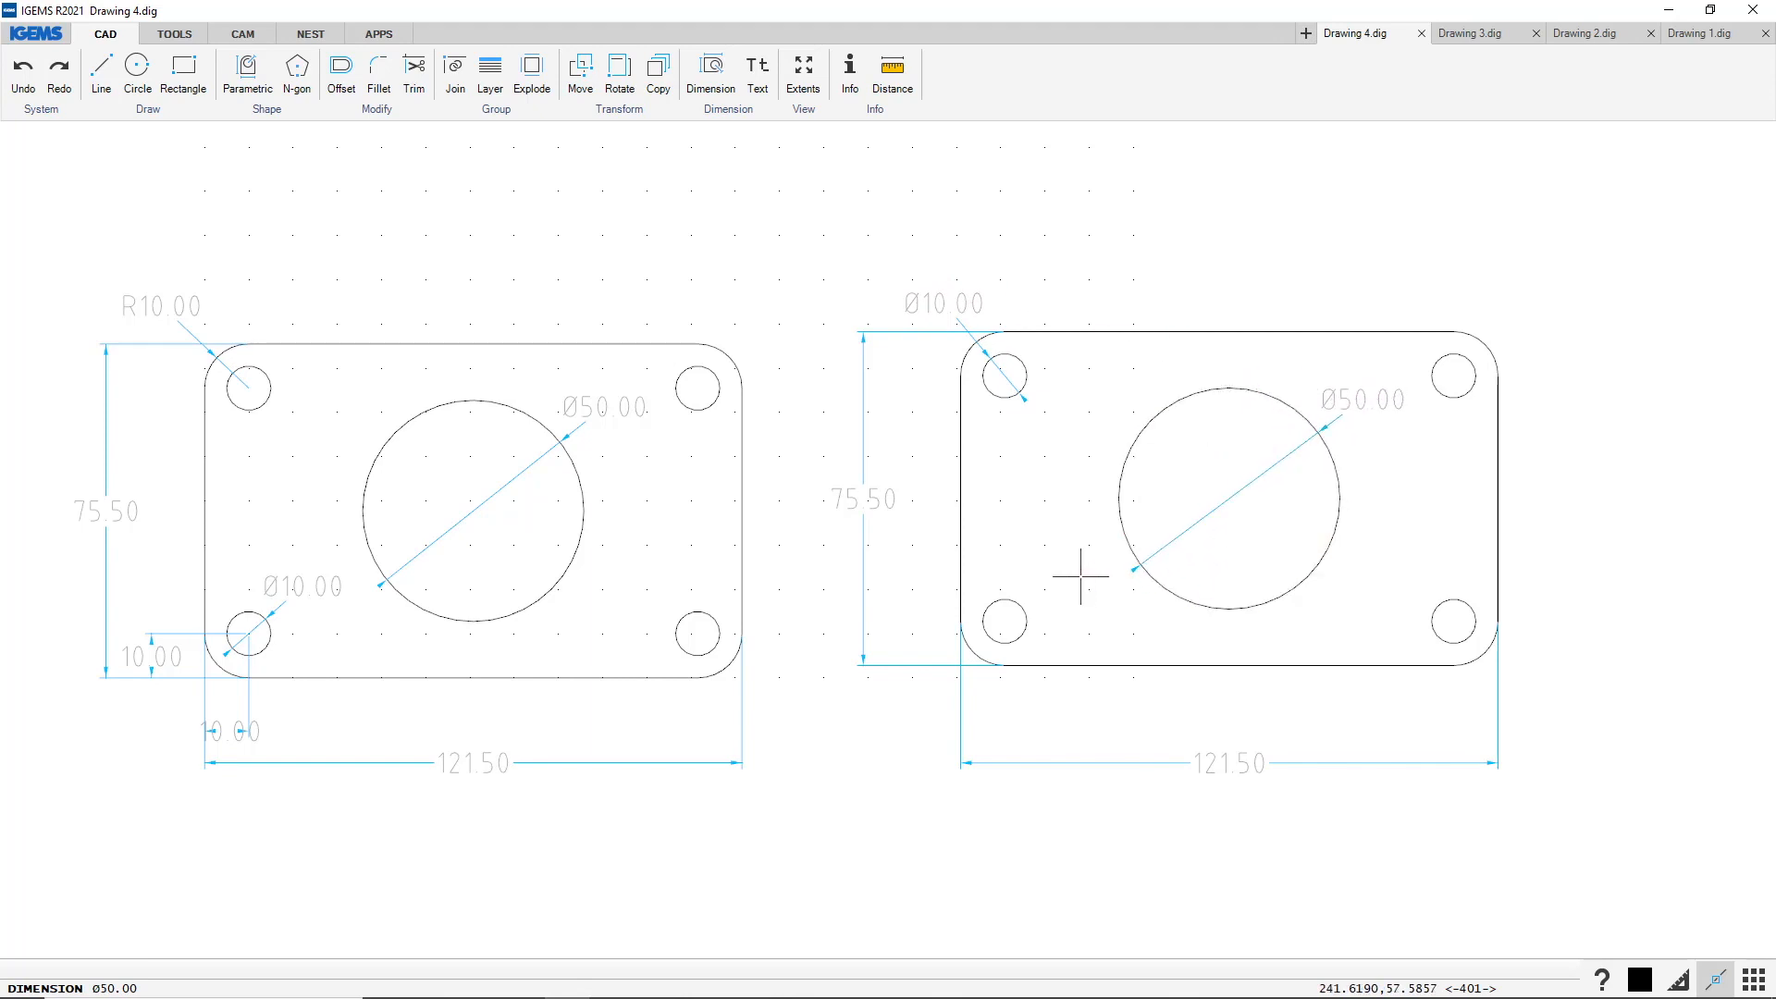
{"action": "left_click", "coordinate": [1010, 605]}
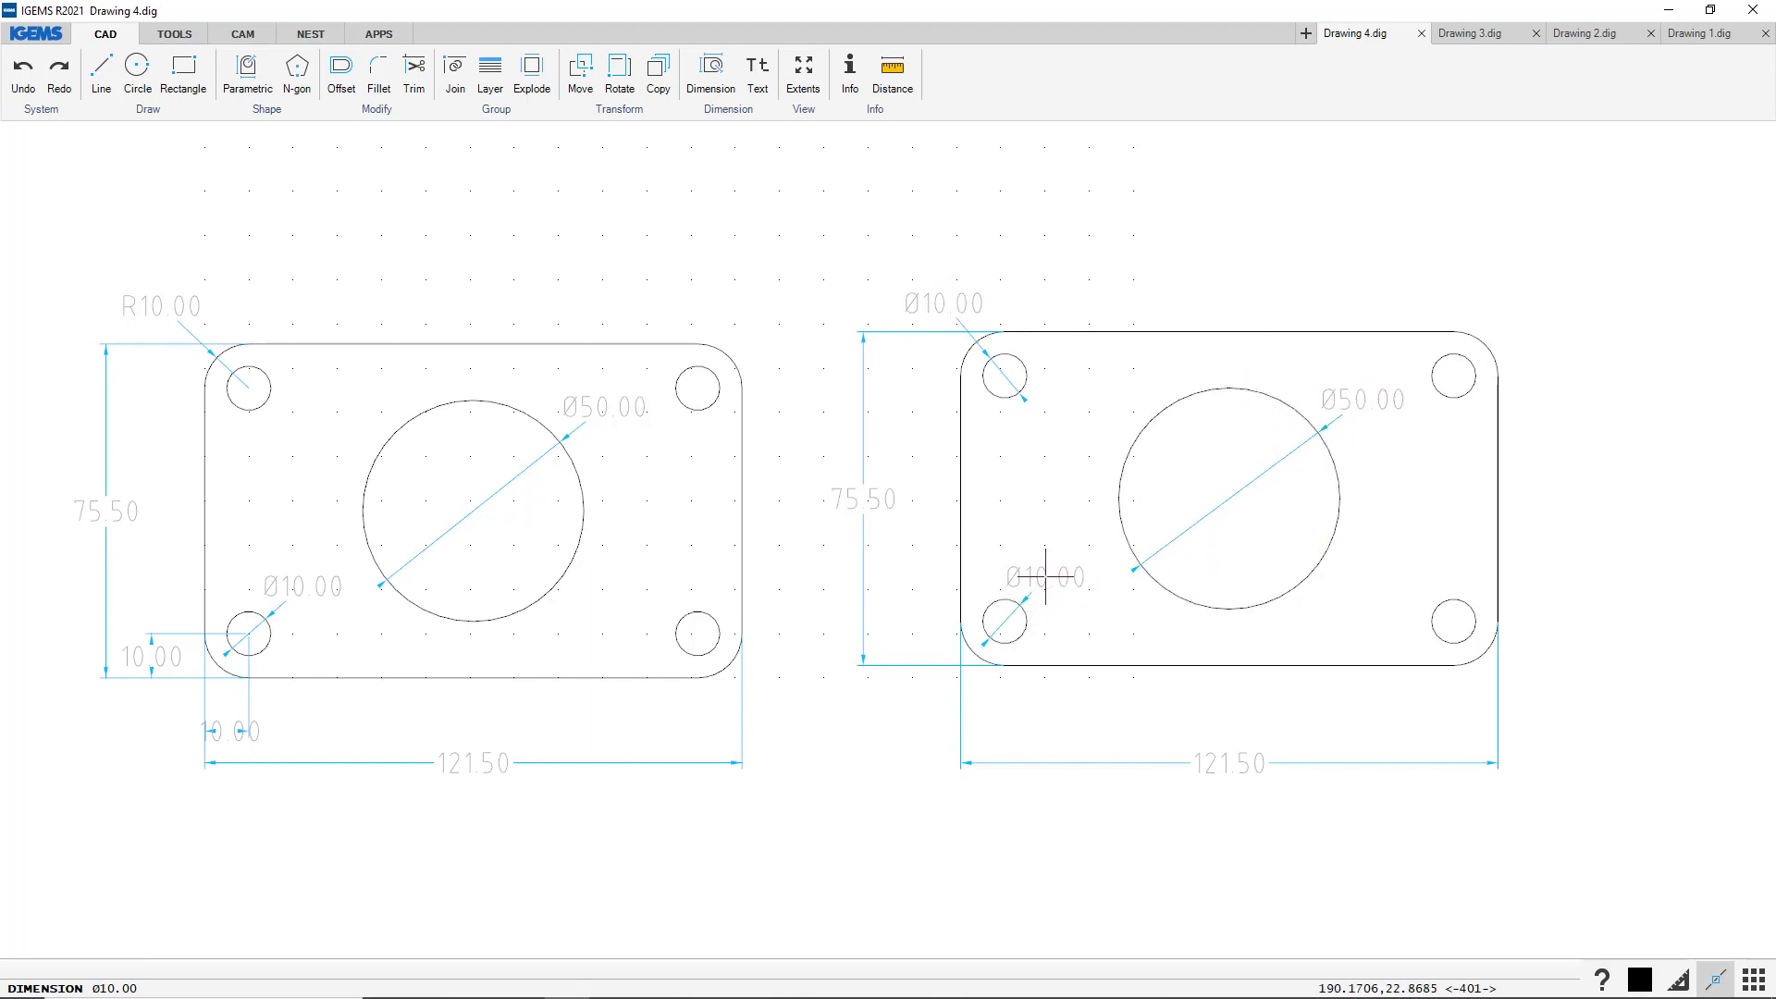
{"action": "left_click", "coordinate": [1045, 575]}
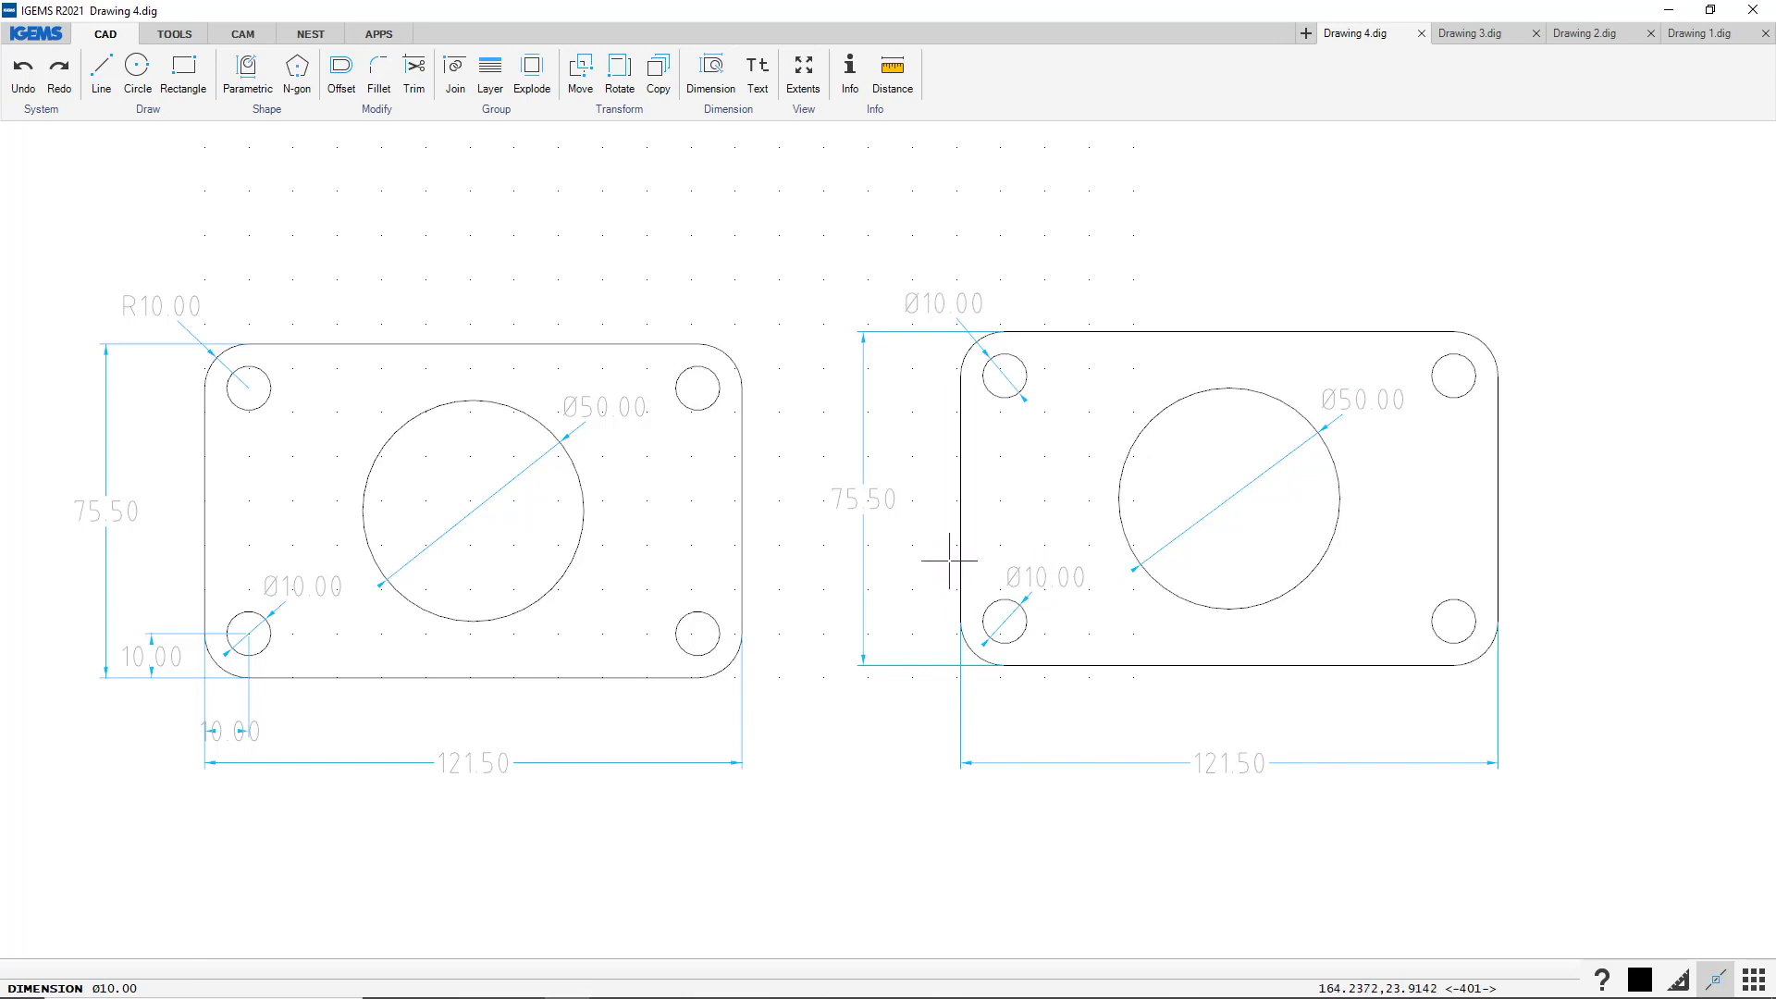
Dimension the lower-left hole centre's horizontal and vertical distances from the new plate's left and lower edges
{"action": "left_click", "coordinate": [995, 604]}
{"action": "left_click", "coordinate": [962, 569]}
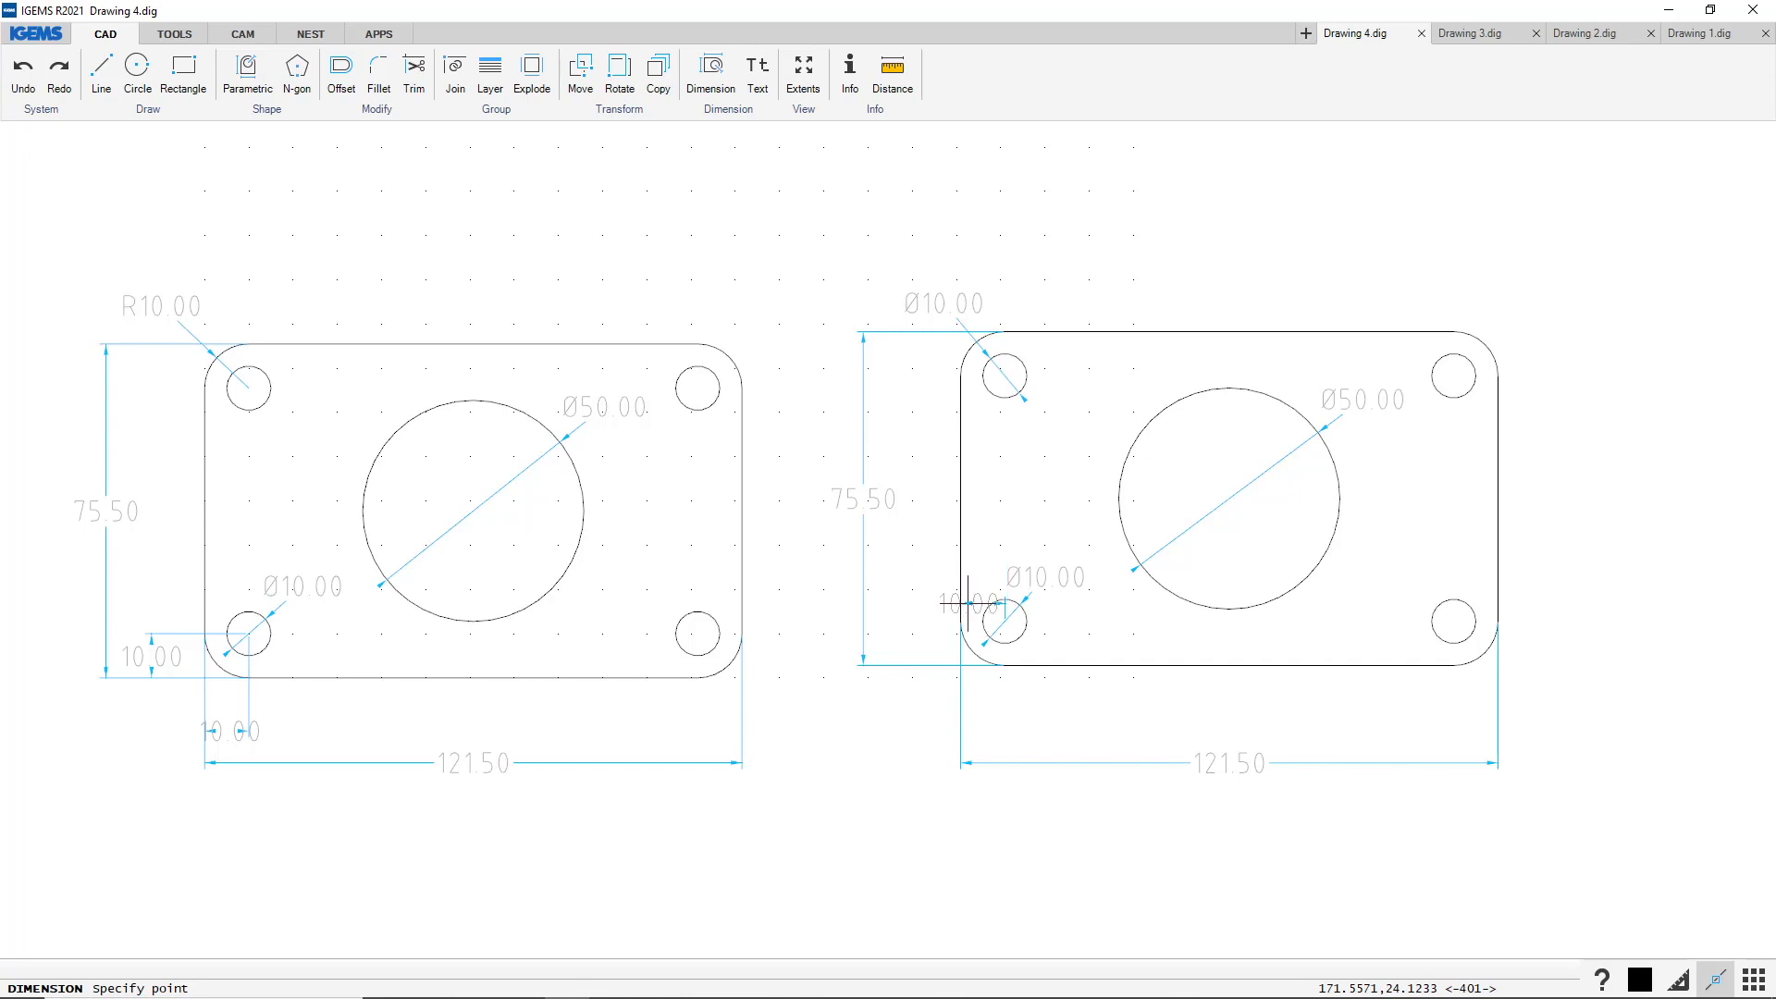
{"action": "left_click", "coordinate": [981, 719]}
{"action": "left_click", "coordinate": [1025, 622]}
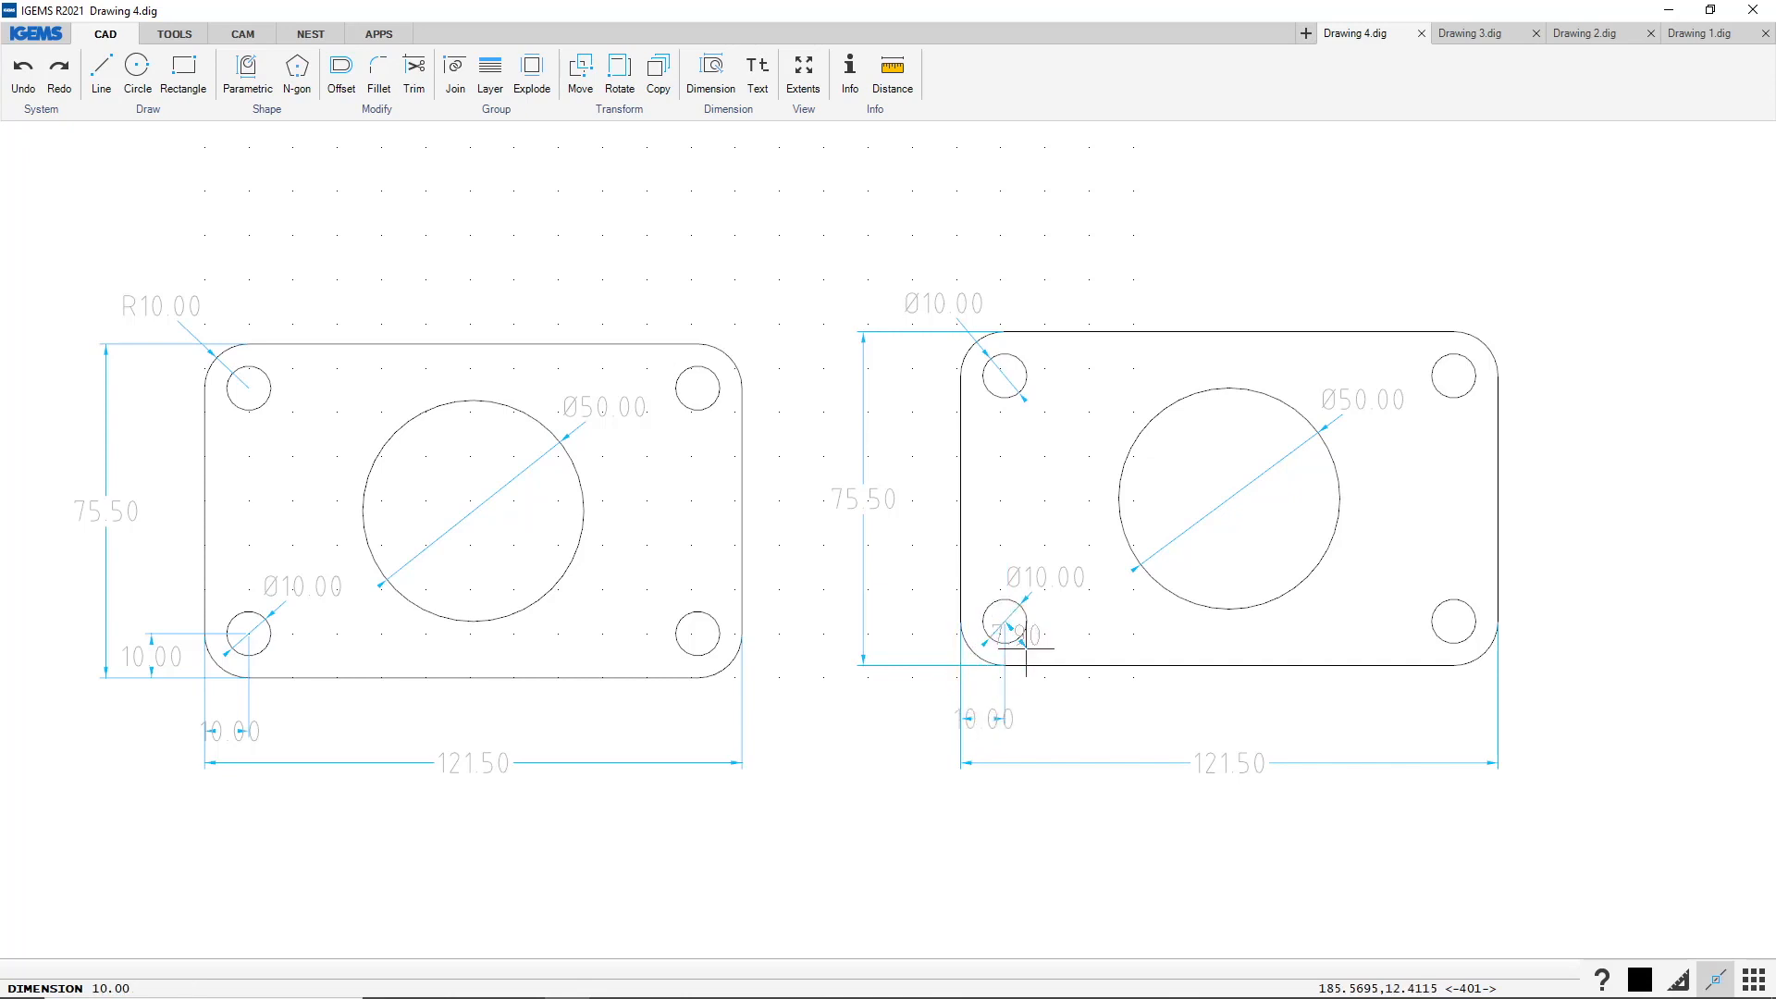
{"action": "left_click", "coordinate": [1019, 663]}
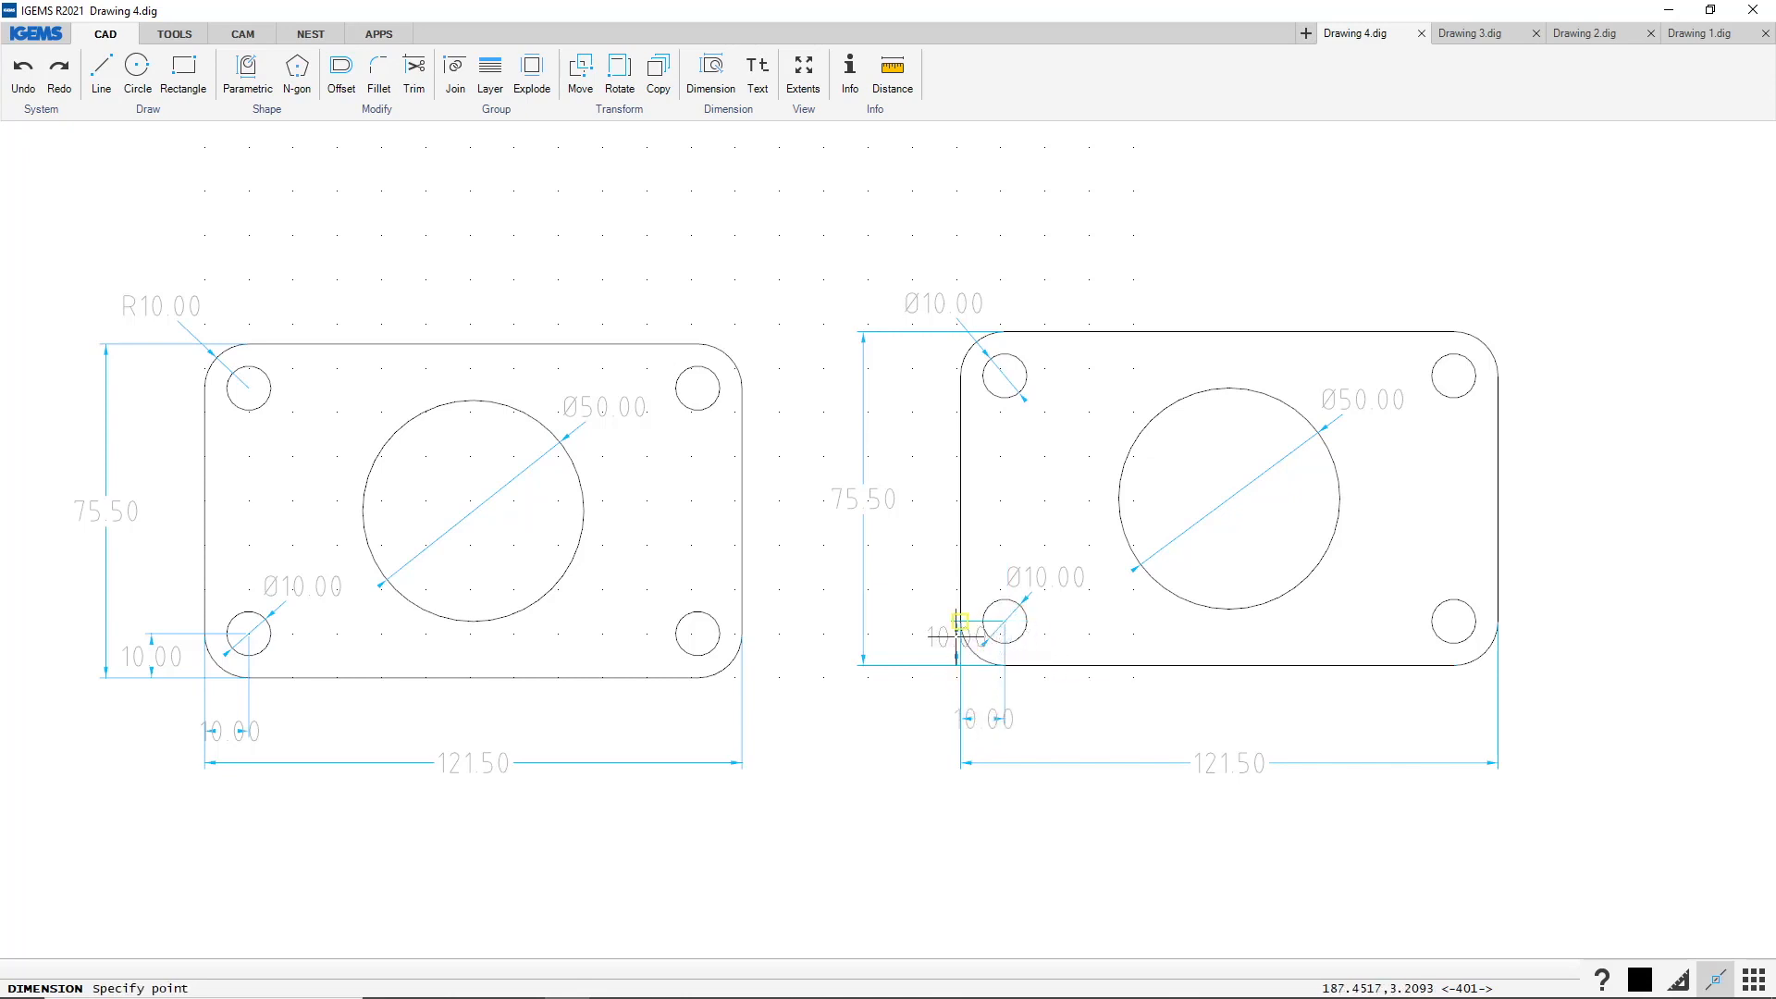
{"action": "left_click", "coordinate": [908, 641]}
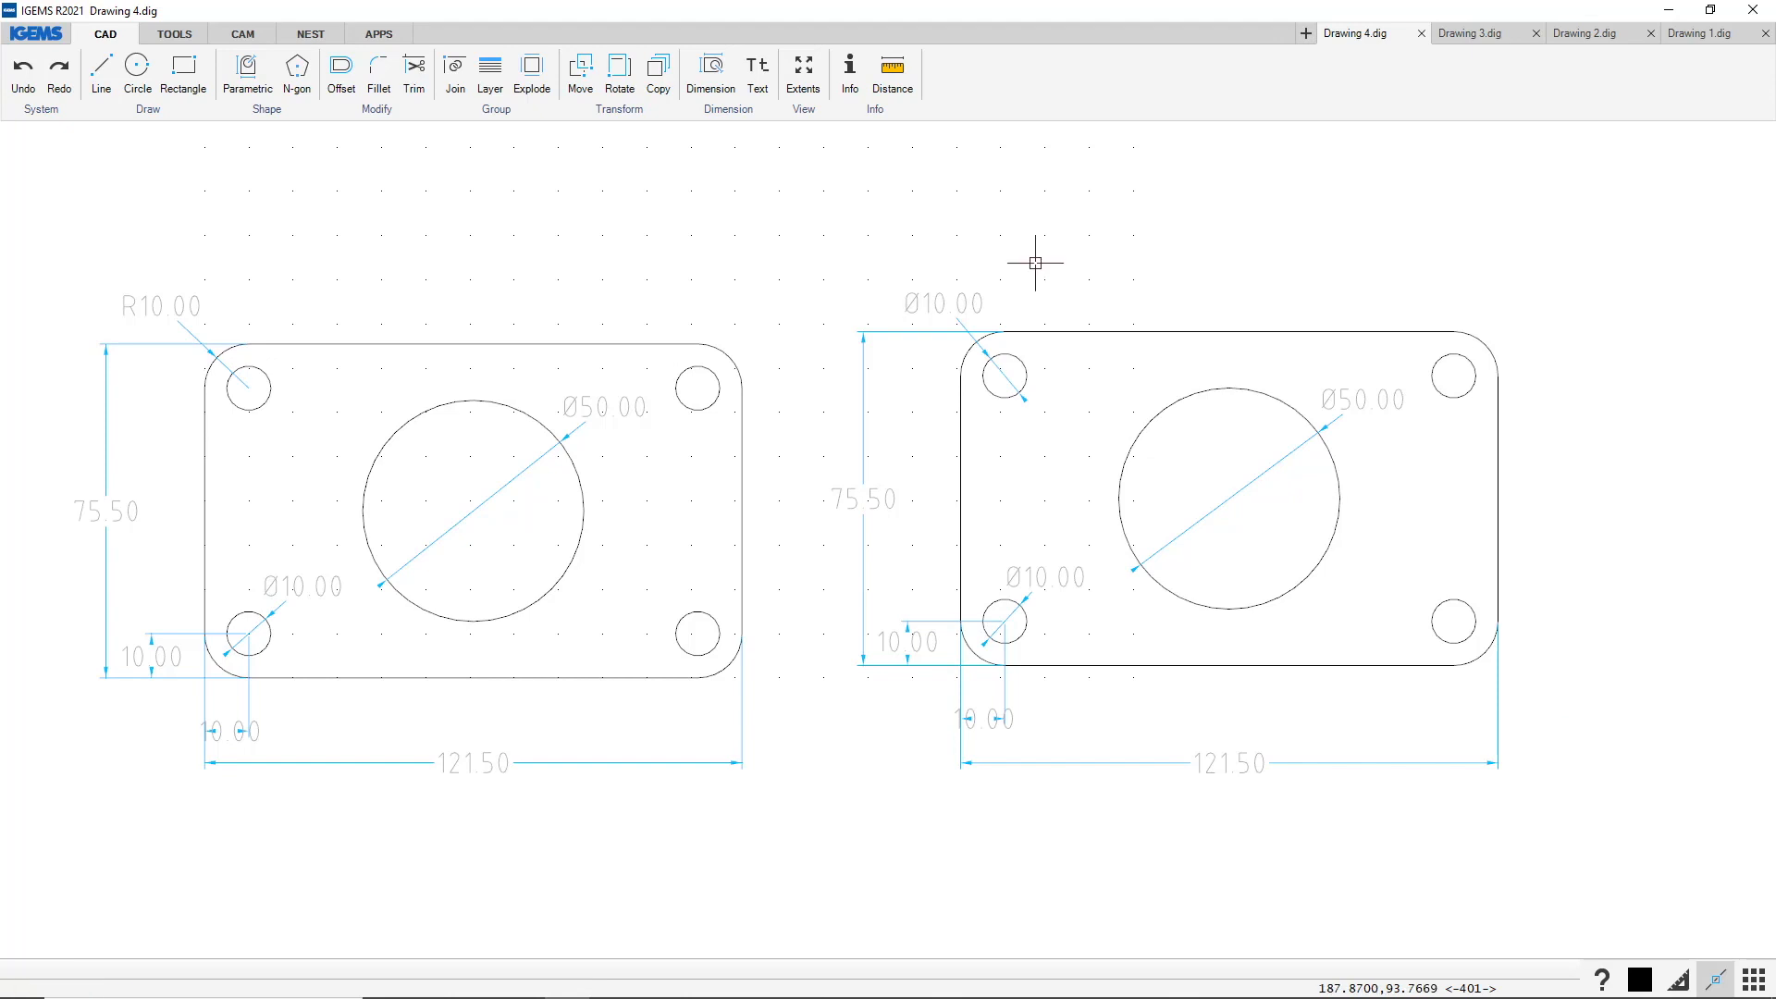
Open the sample file Drawing 5.dig from the Drawing examples folder
{"action": "left_click", "coordinate": [36, 34]}
{"action": "mouse_move", "coordinate": [100, 107]}
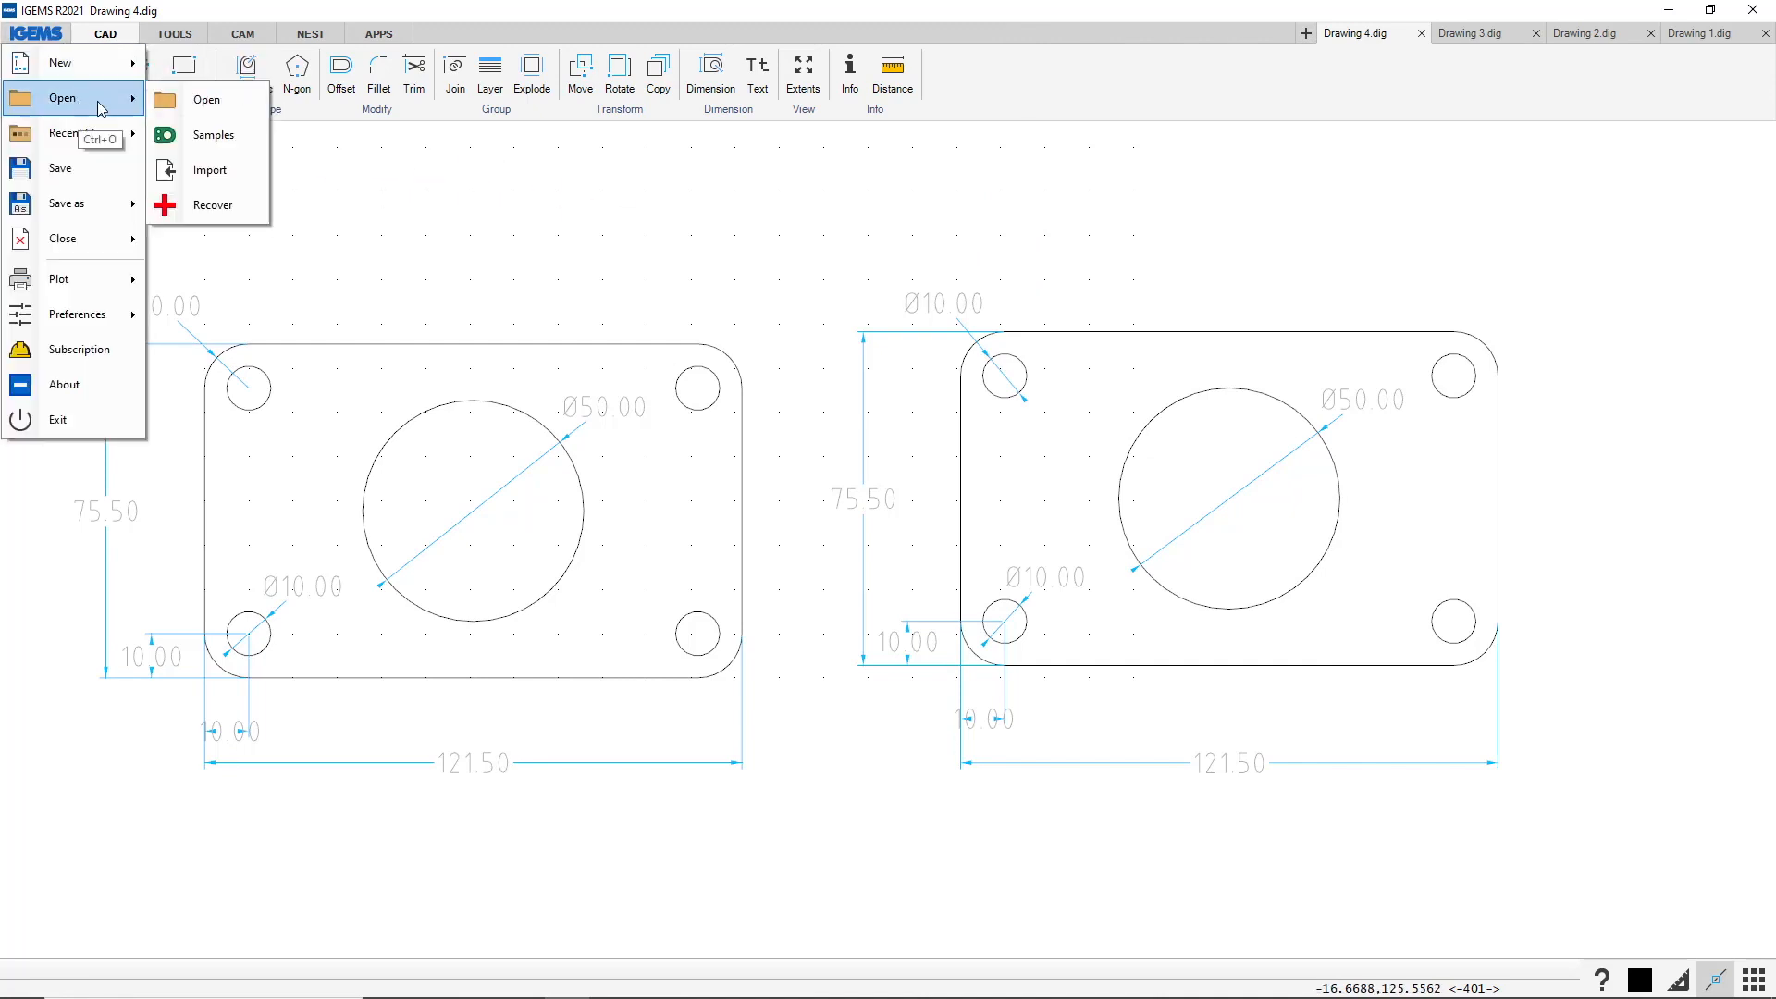
{"action": "left_click", "coordinate": [209, 135]}
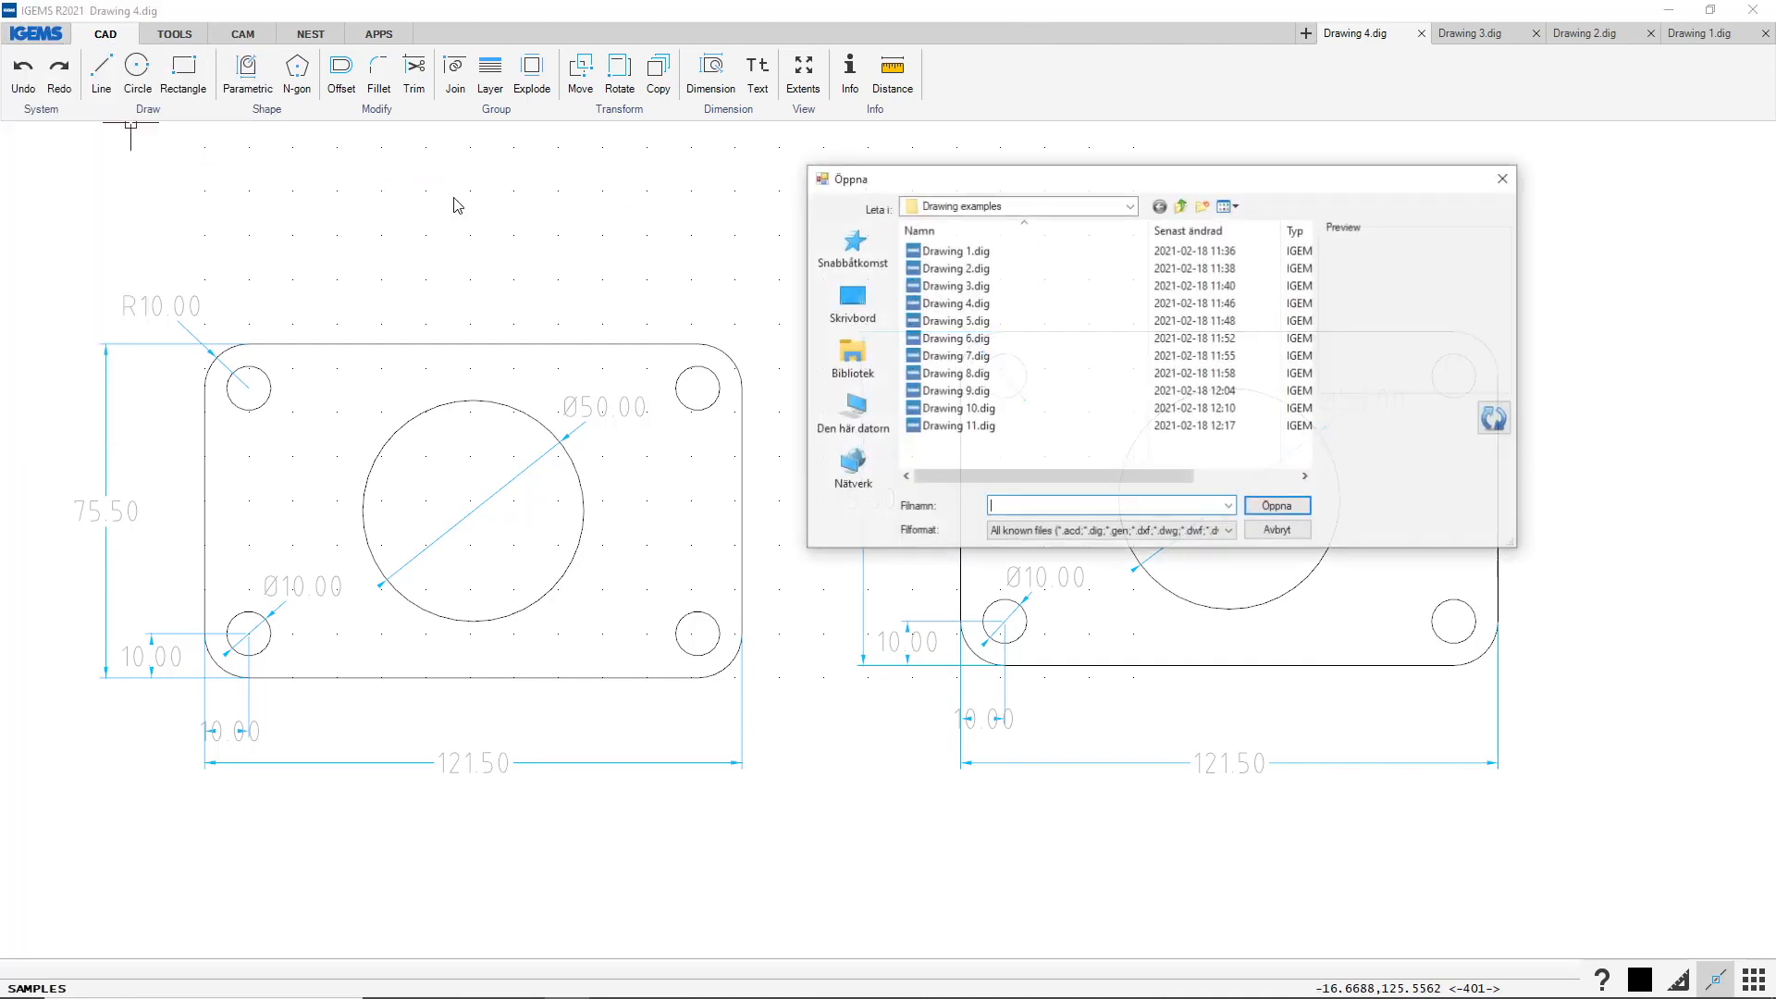
{"action": "double_click", "coordinate": [946, 323]}
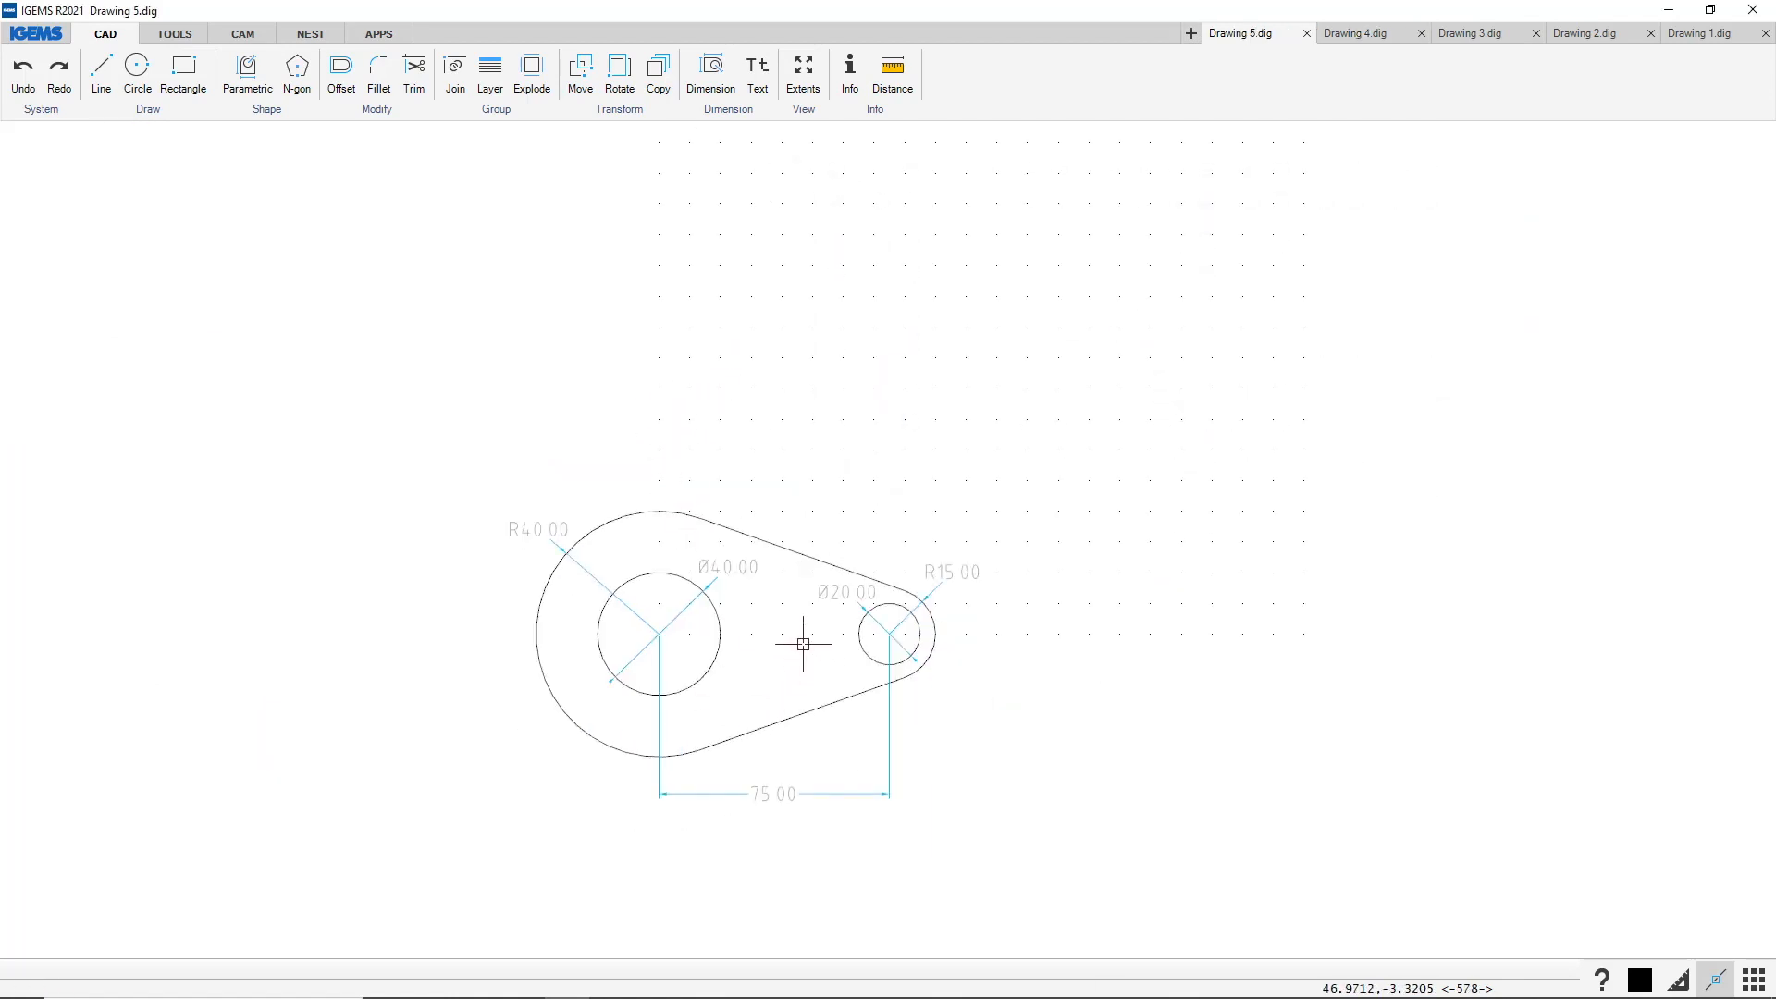
Draw a 40 mm diameter circle in the empty area to the right of the reference part
{"action": "middle_click_drag", "start_coordinate": [798, 621], "coordinate": [607, 576]}
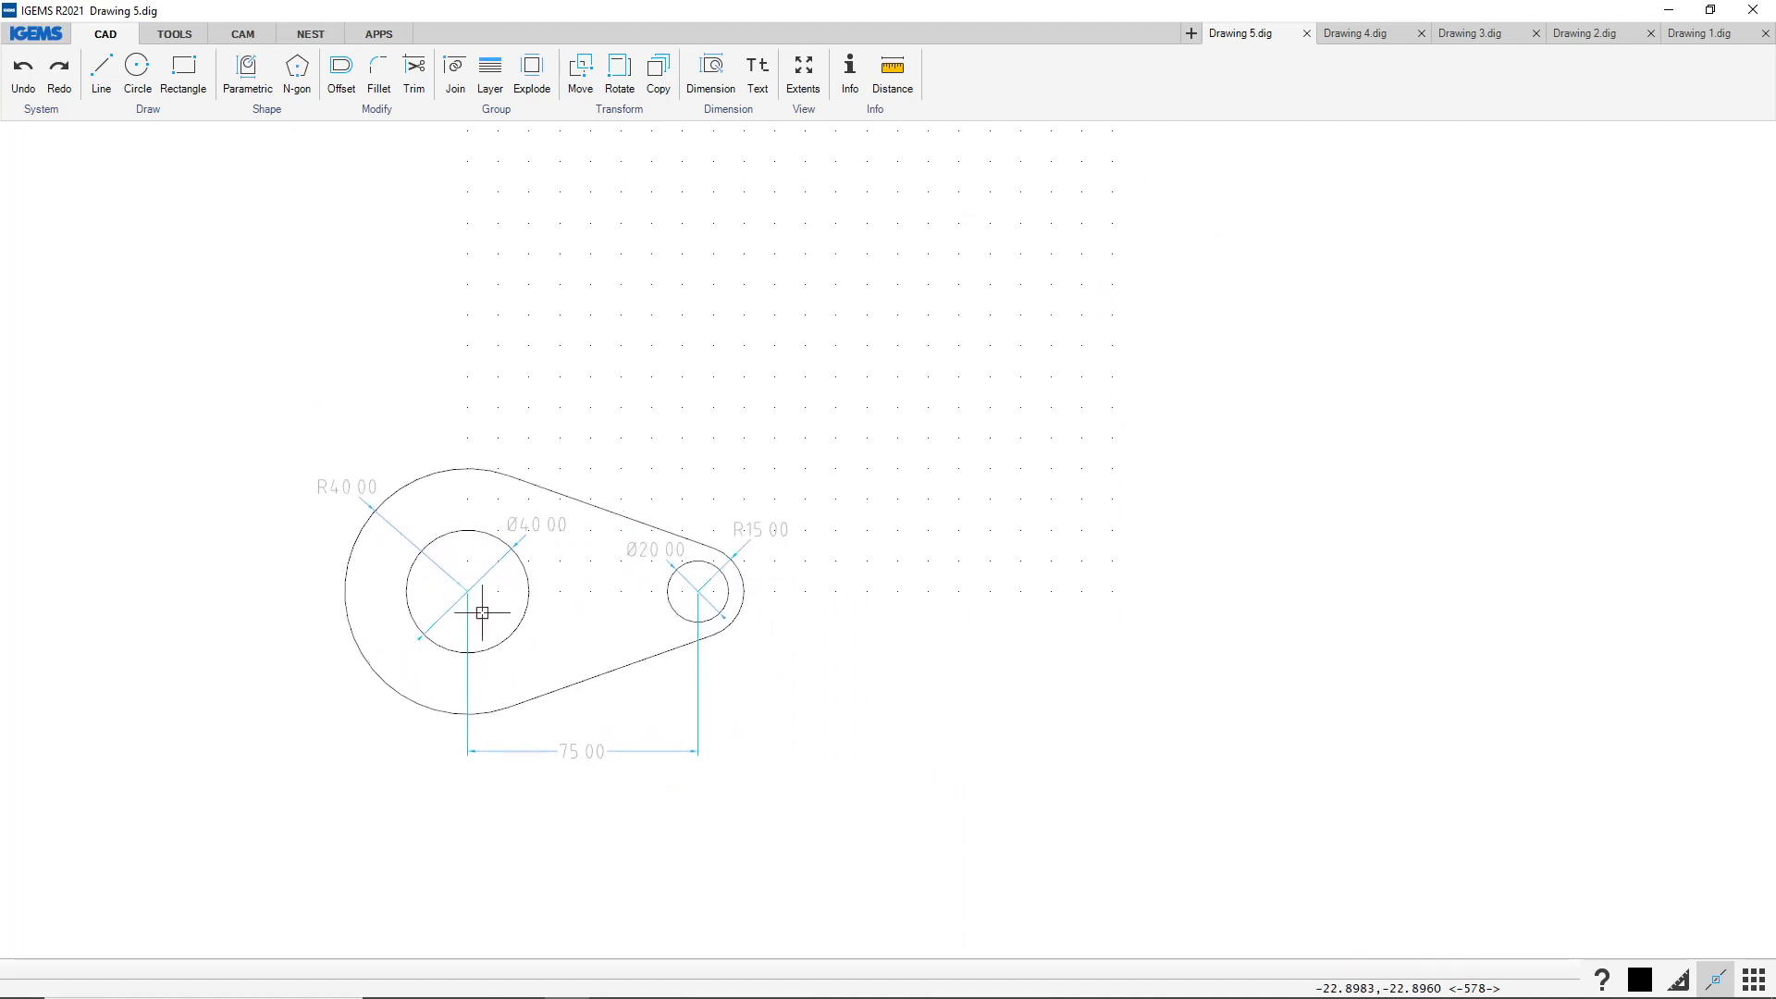
{"action": "left_click", "coordinate": [136, 73]}
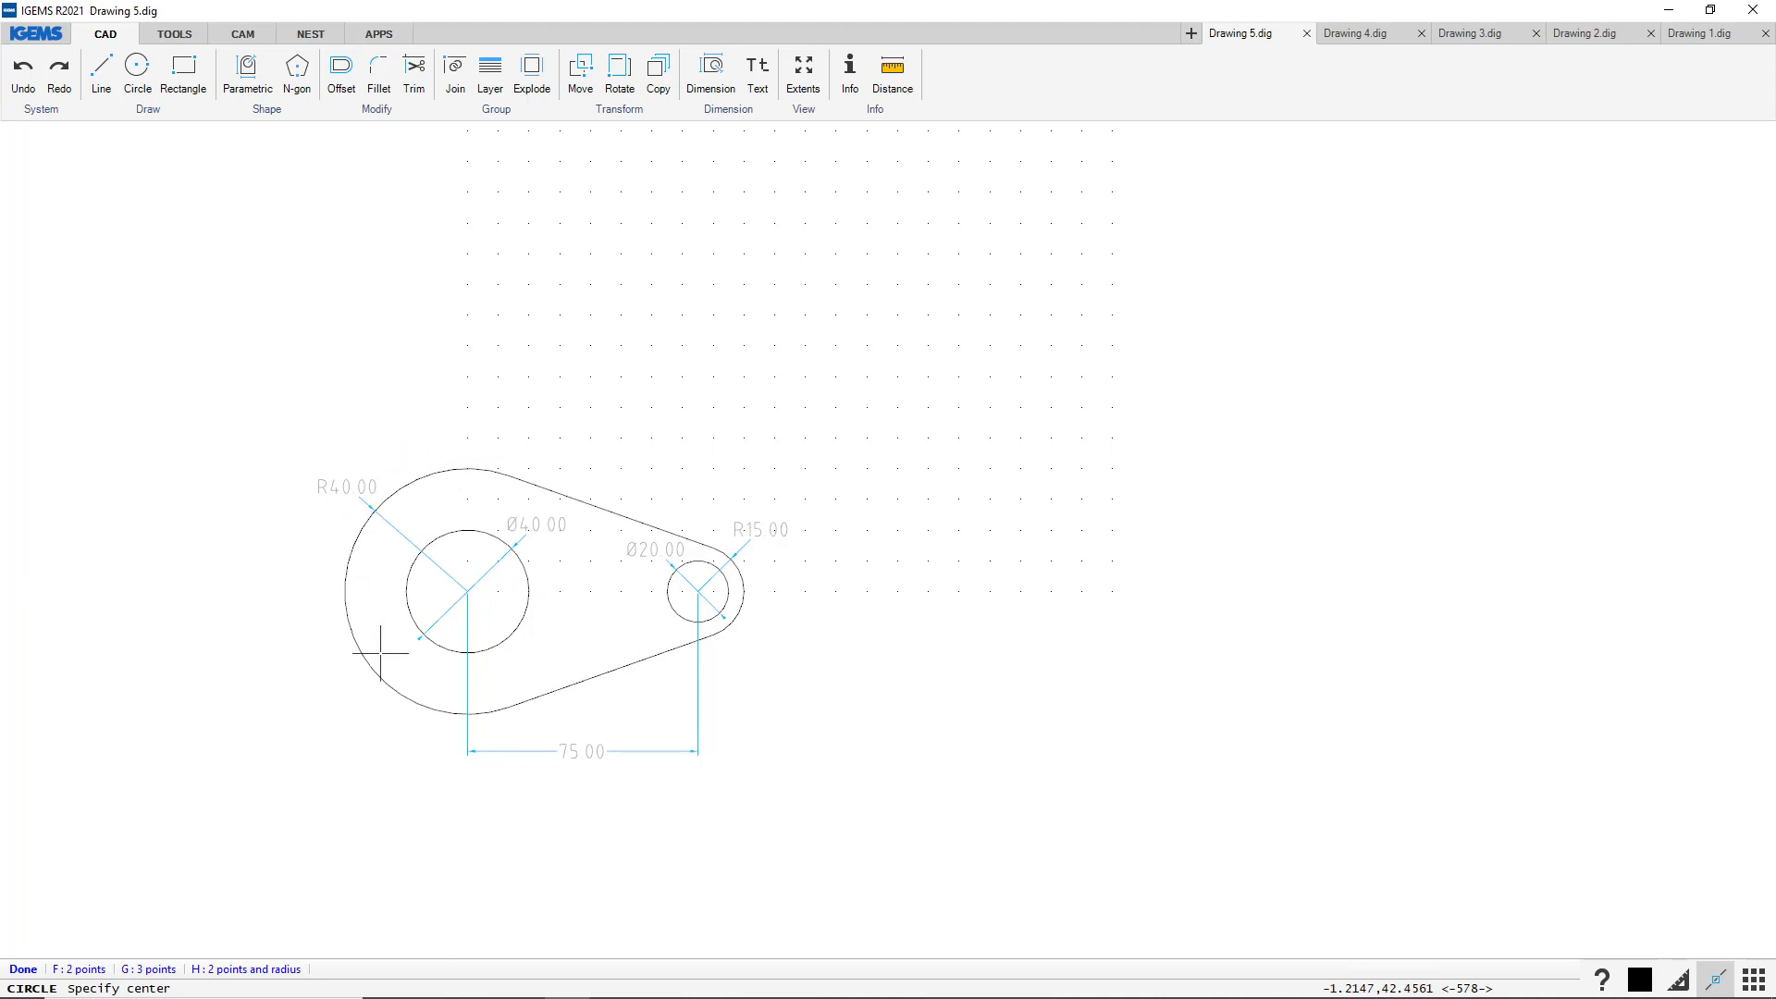
{"action": "left_click", "coordinate": [1035, 593]}
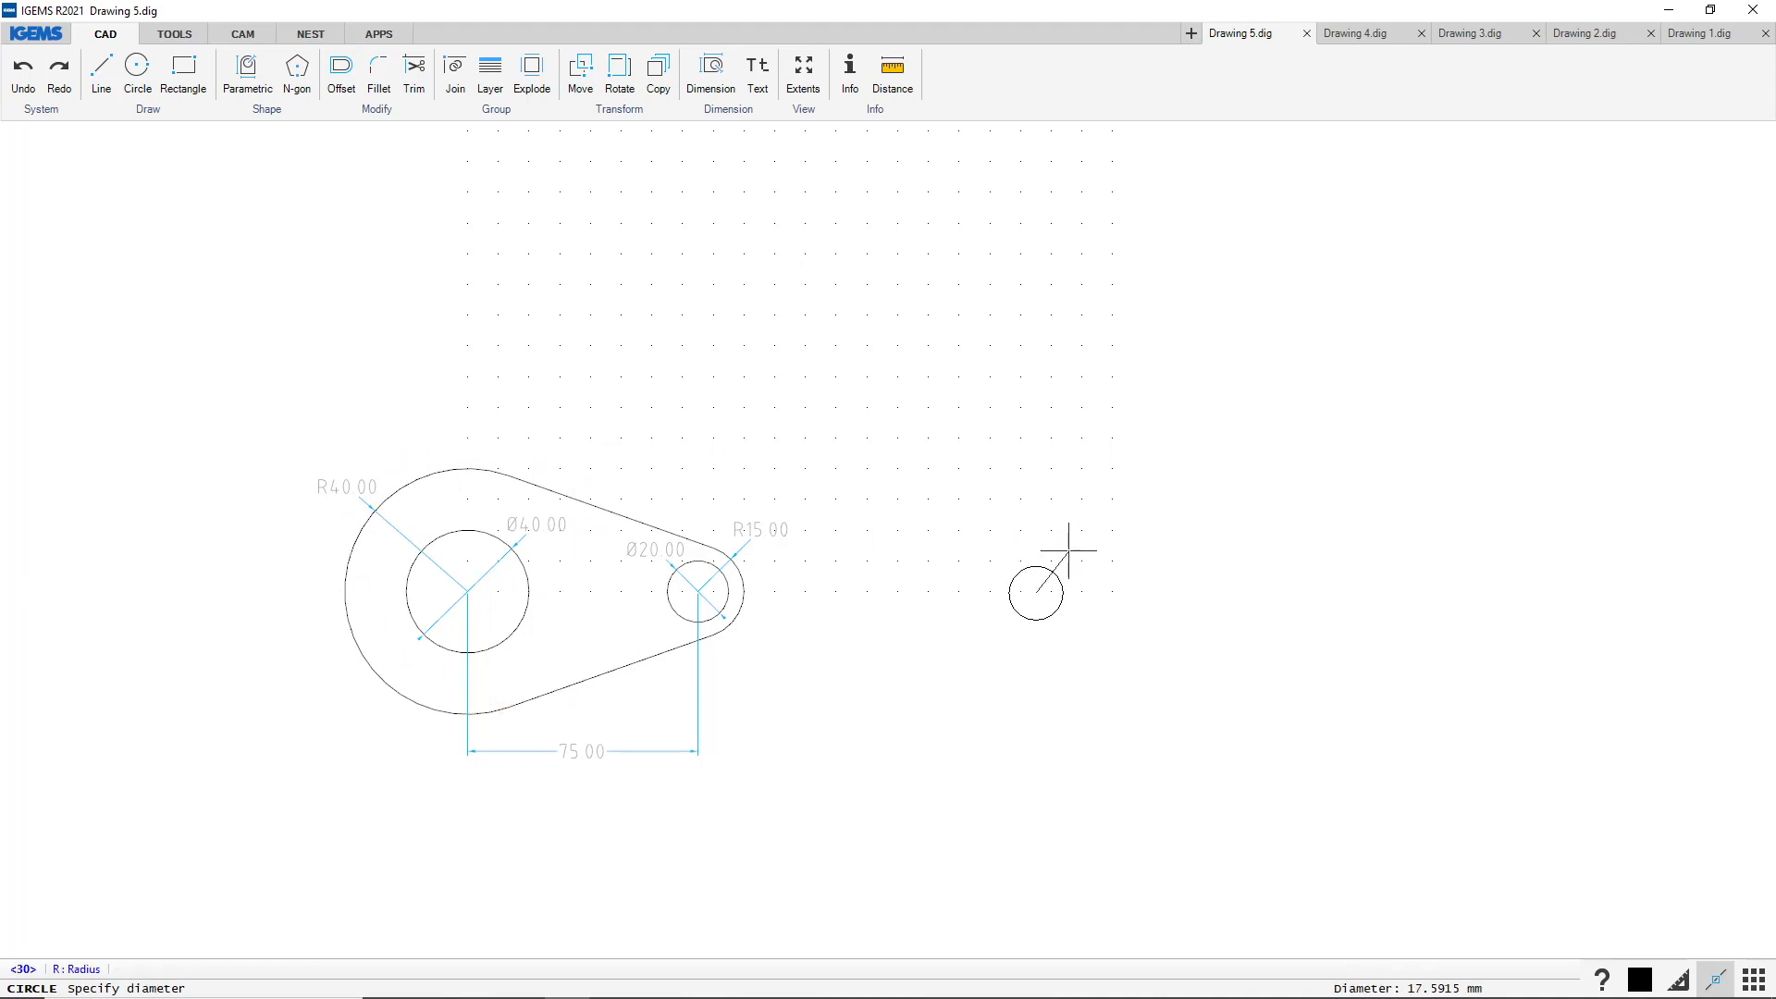
{"action": "type", "text": "40"}
{"action": "key", "text": "Return"}
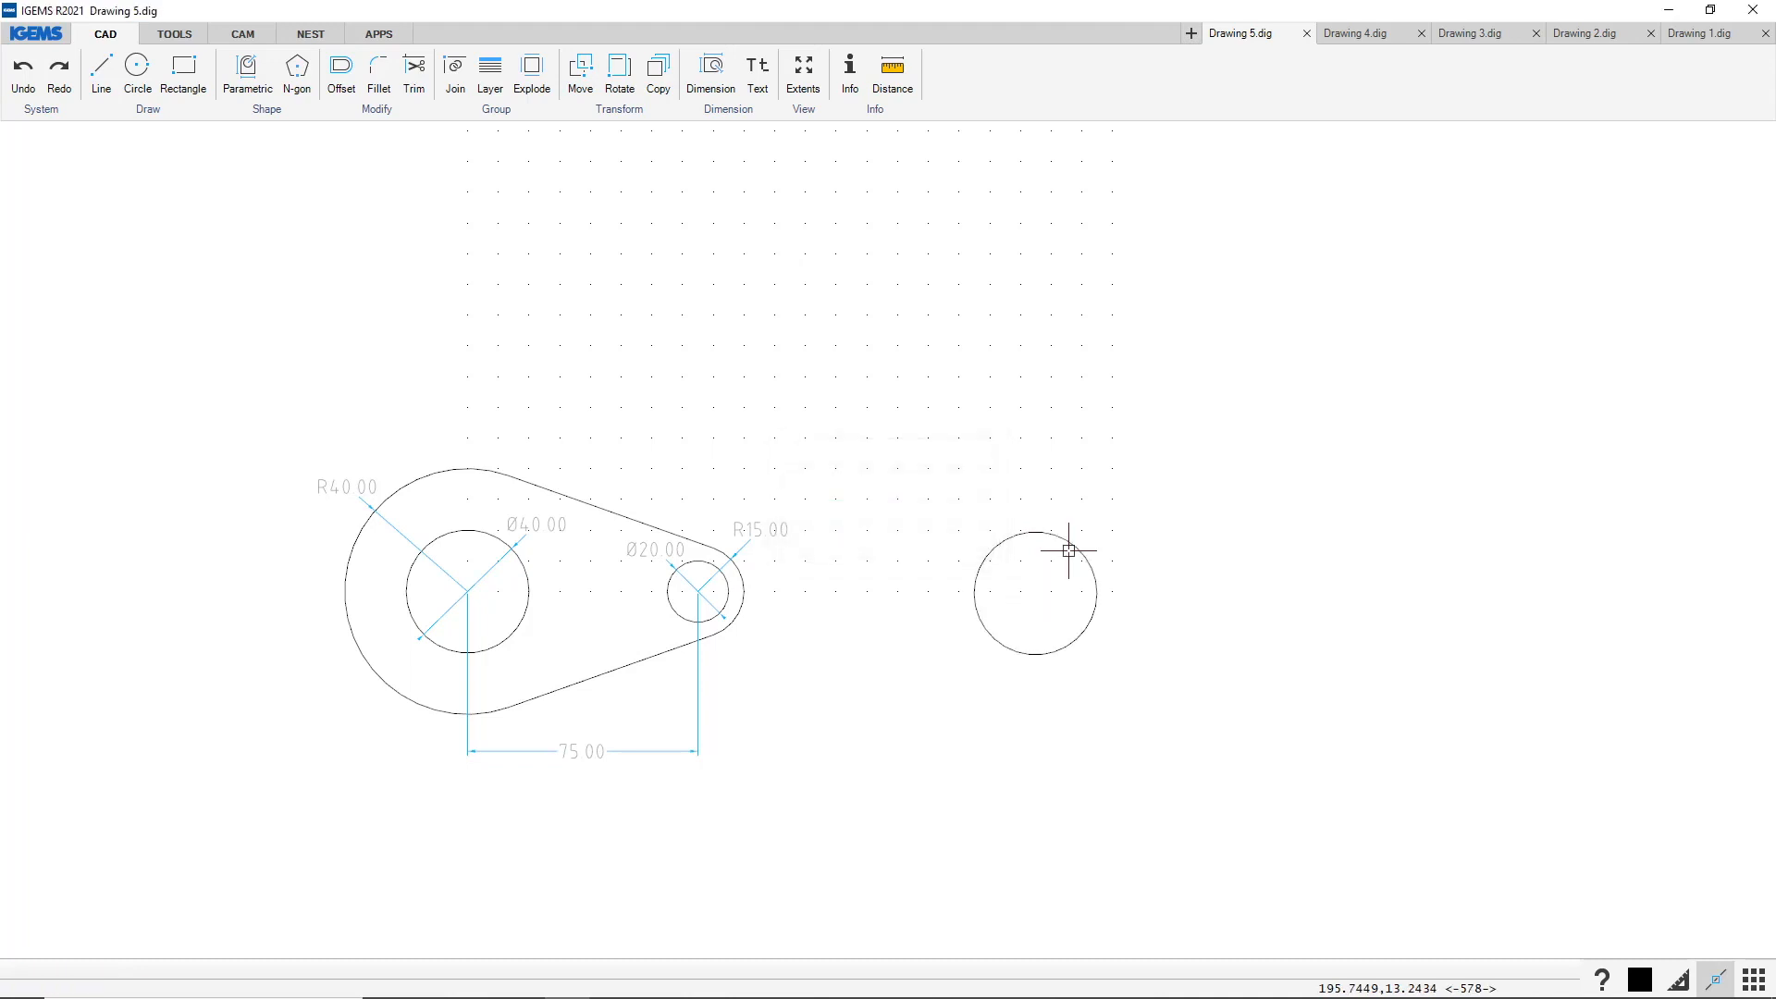
Draw an 80 mm diameter circle concentric with the new 40 mm circle
{"action": "left_click", "coordinate": [137, 70]}
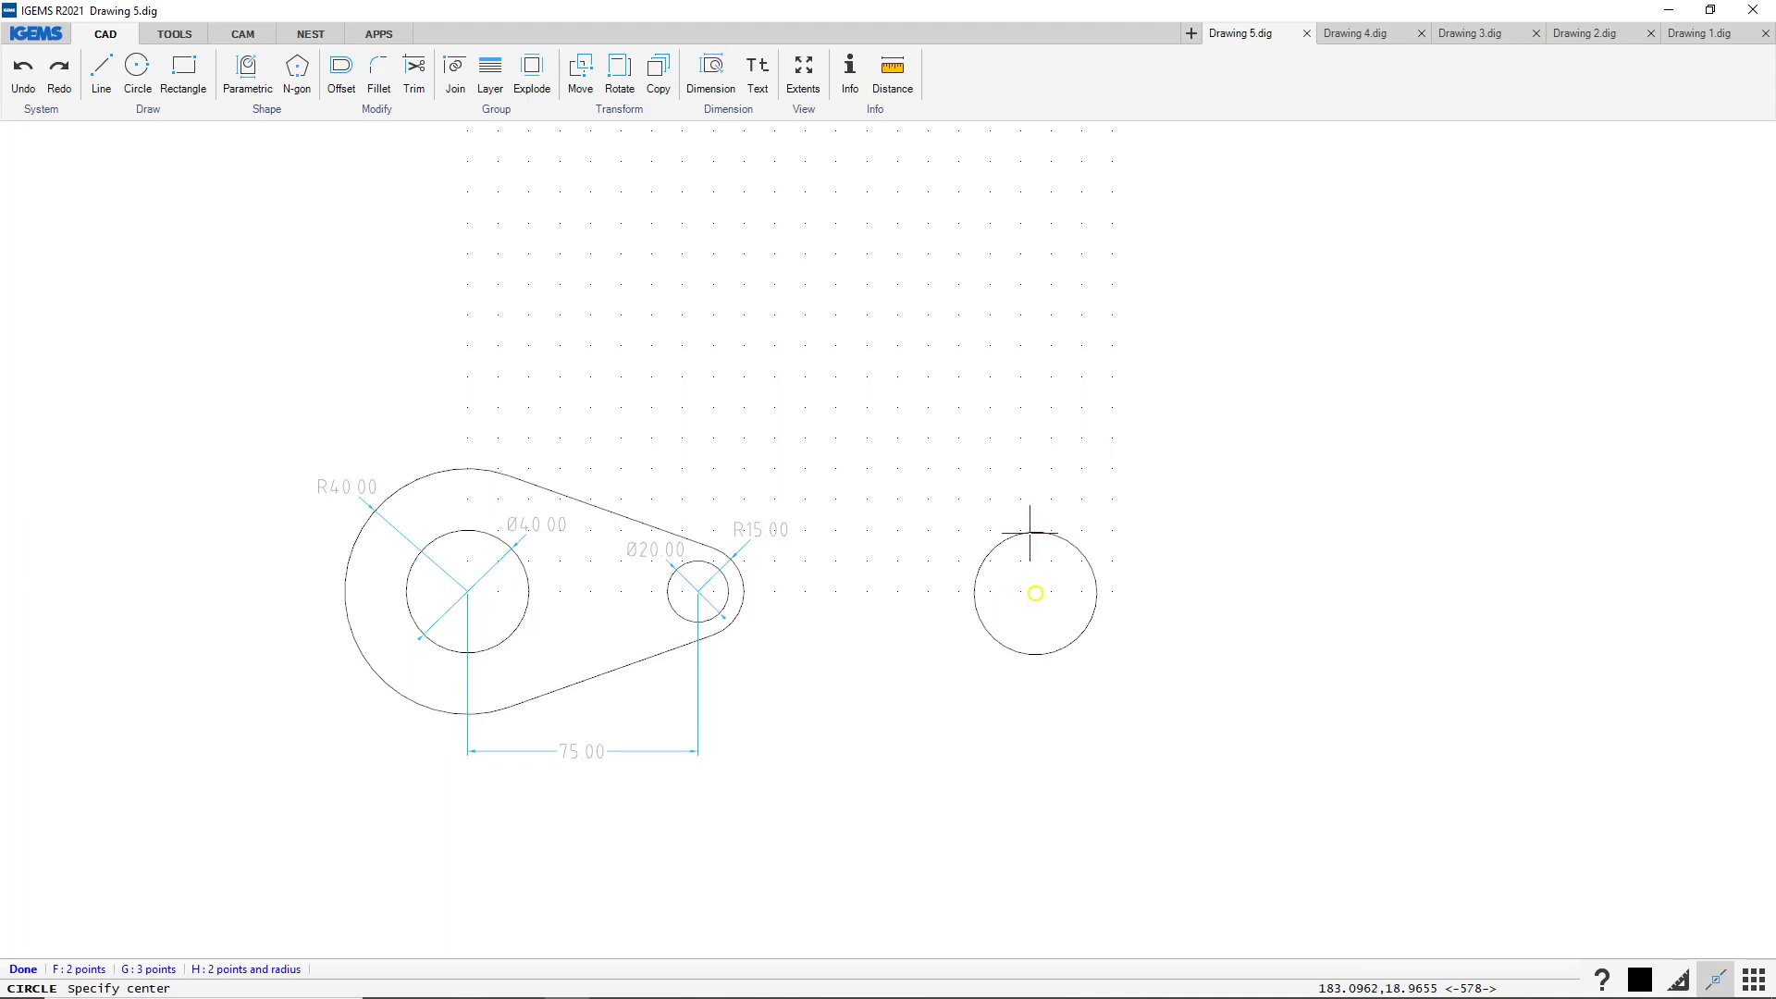
{"action": "left_click", "coordinate": [1030, 533]}
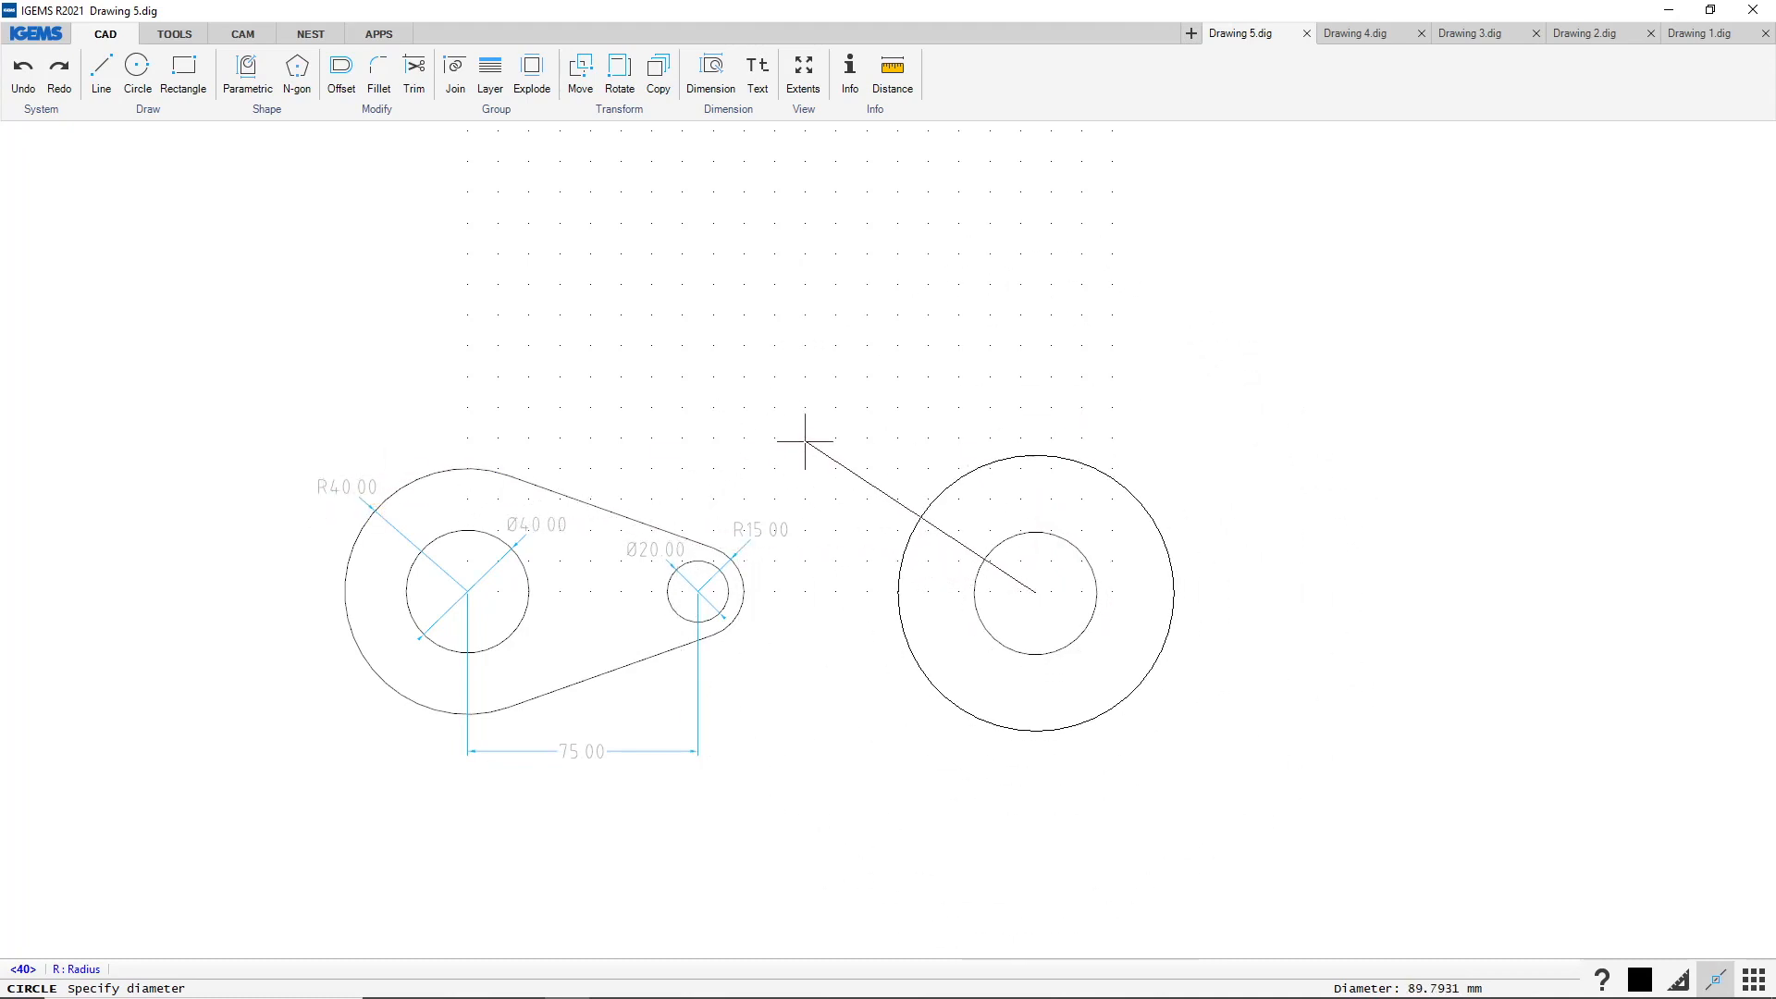
{"action": "type", "text": "8+"}
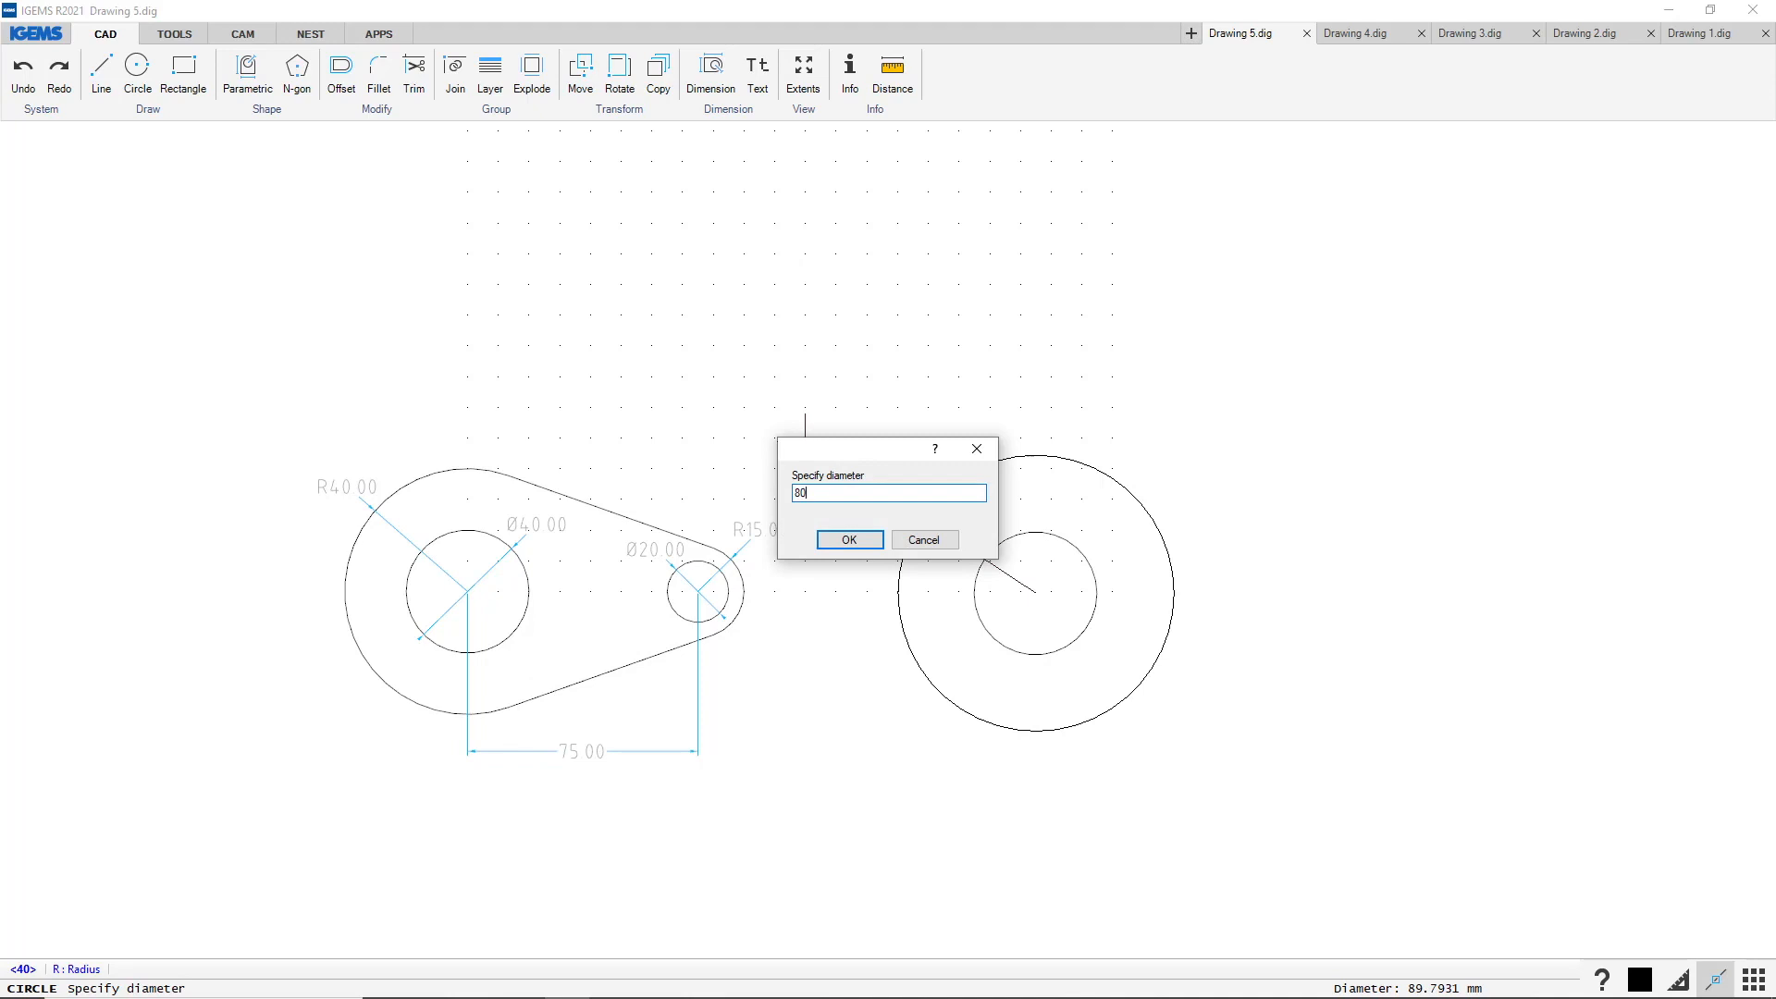
{"action": "key", "text": "Return"}
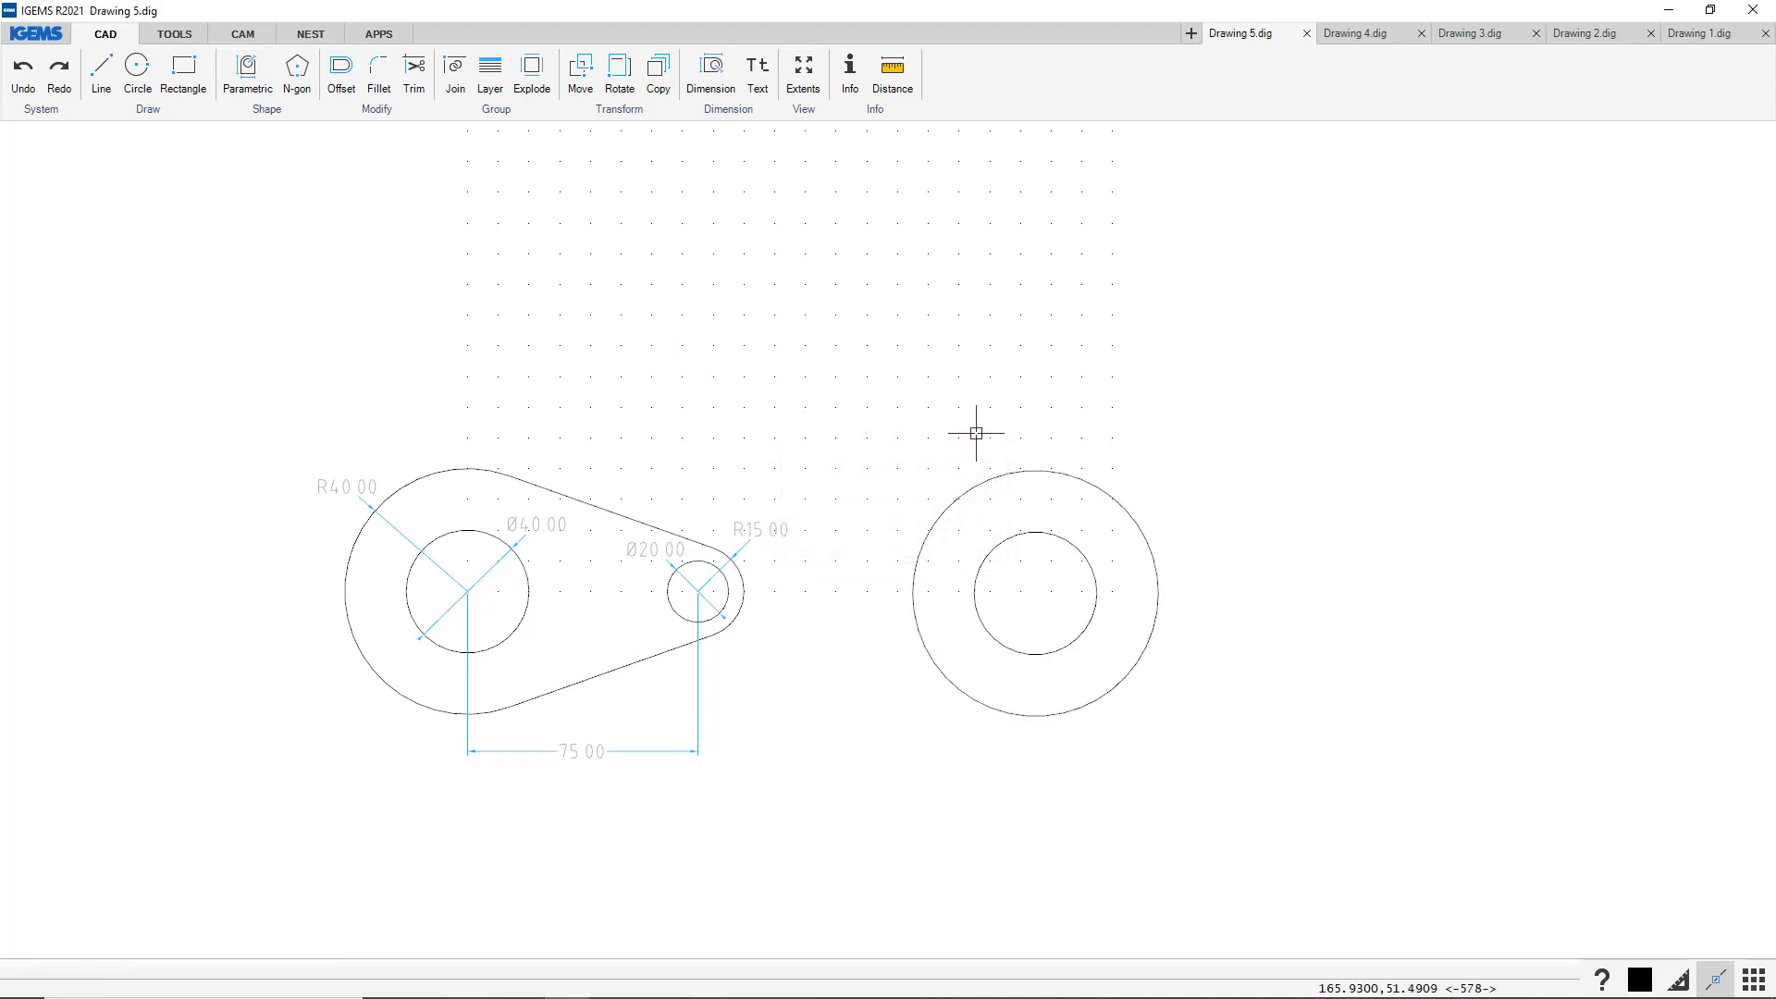
Copy the new 40 mm circle 75 mm horizontally to the right, using its centre as the base point
{"action": "middle_click_drag", "start_coordinate": [975, 429], "coordinate": [725, 436]}
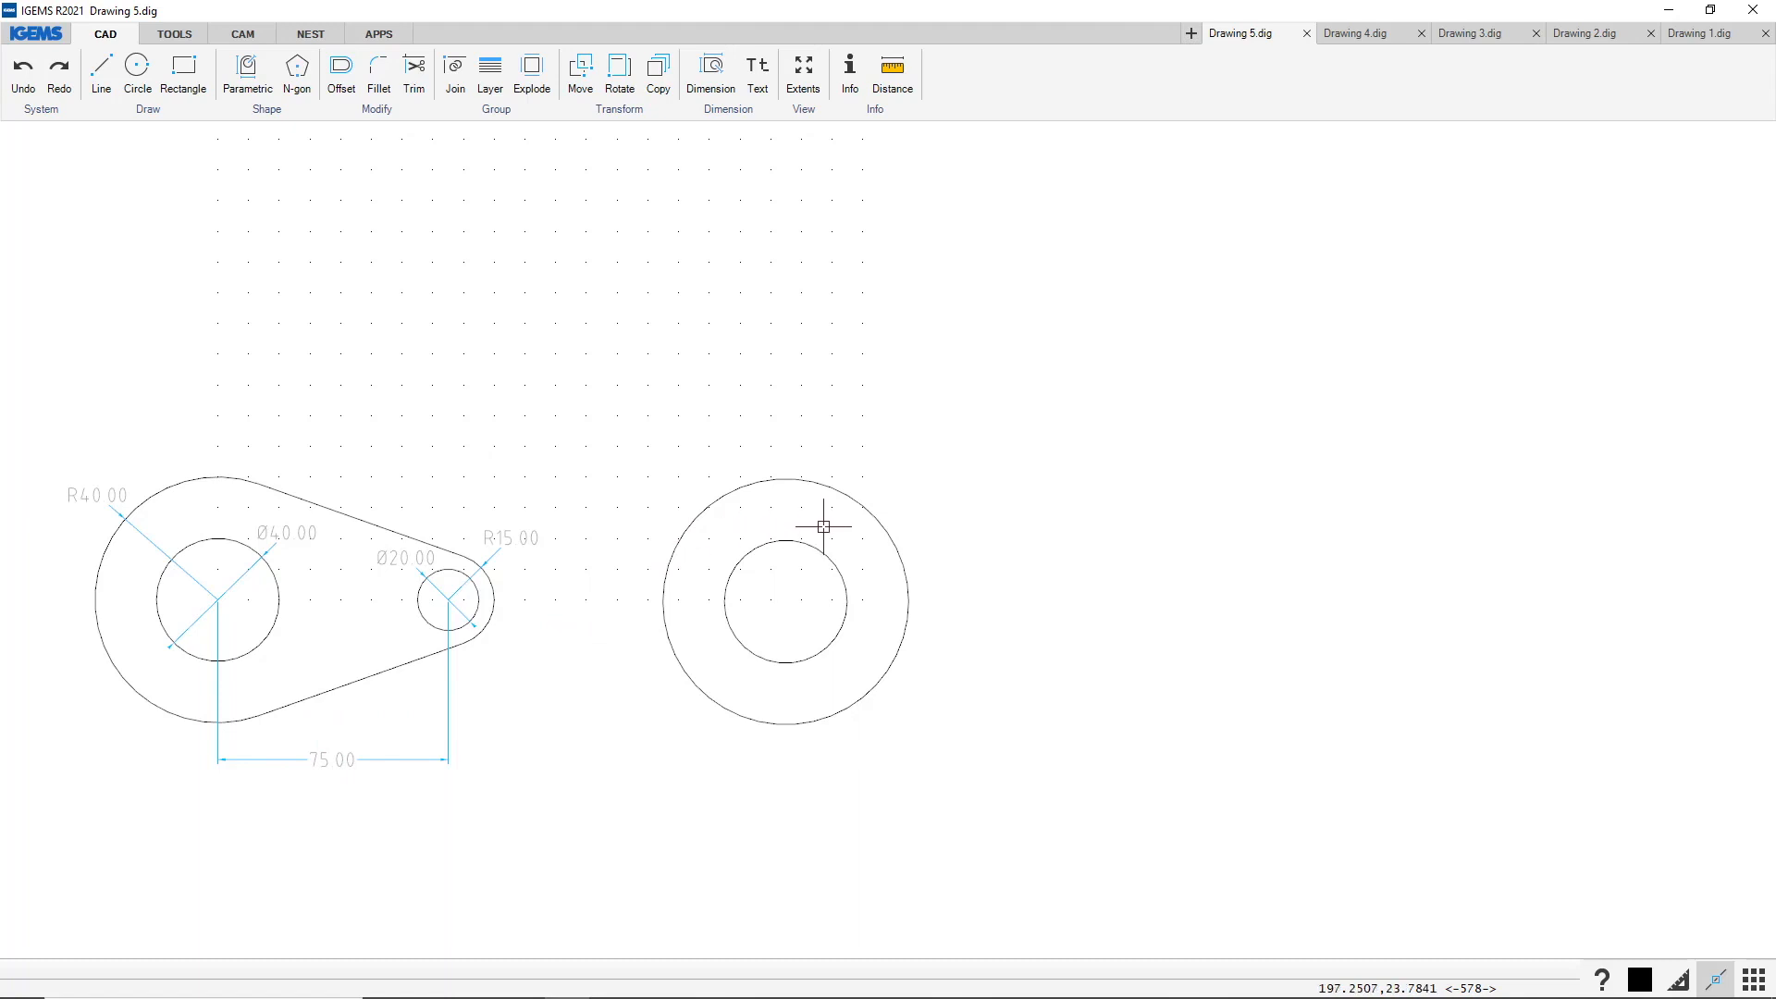
{"action": "left_click_drag", "start_coordinate": [824, 526], "coordinate": [745, 574]}
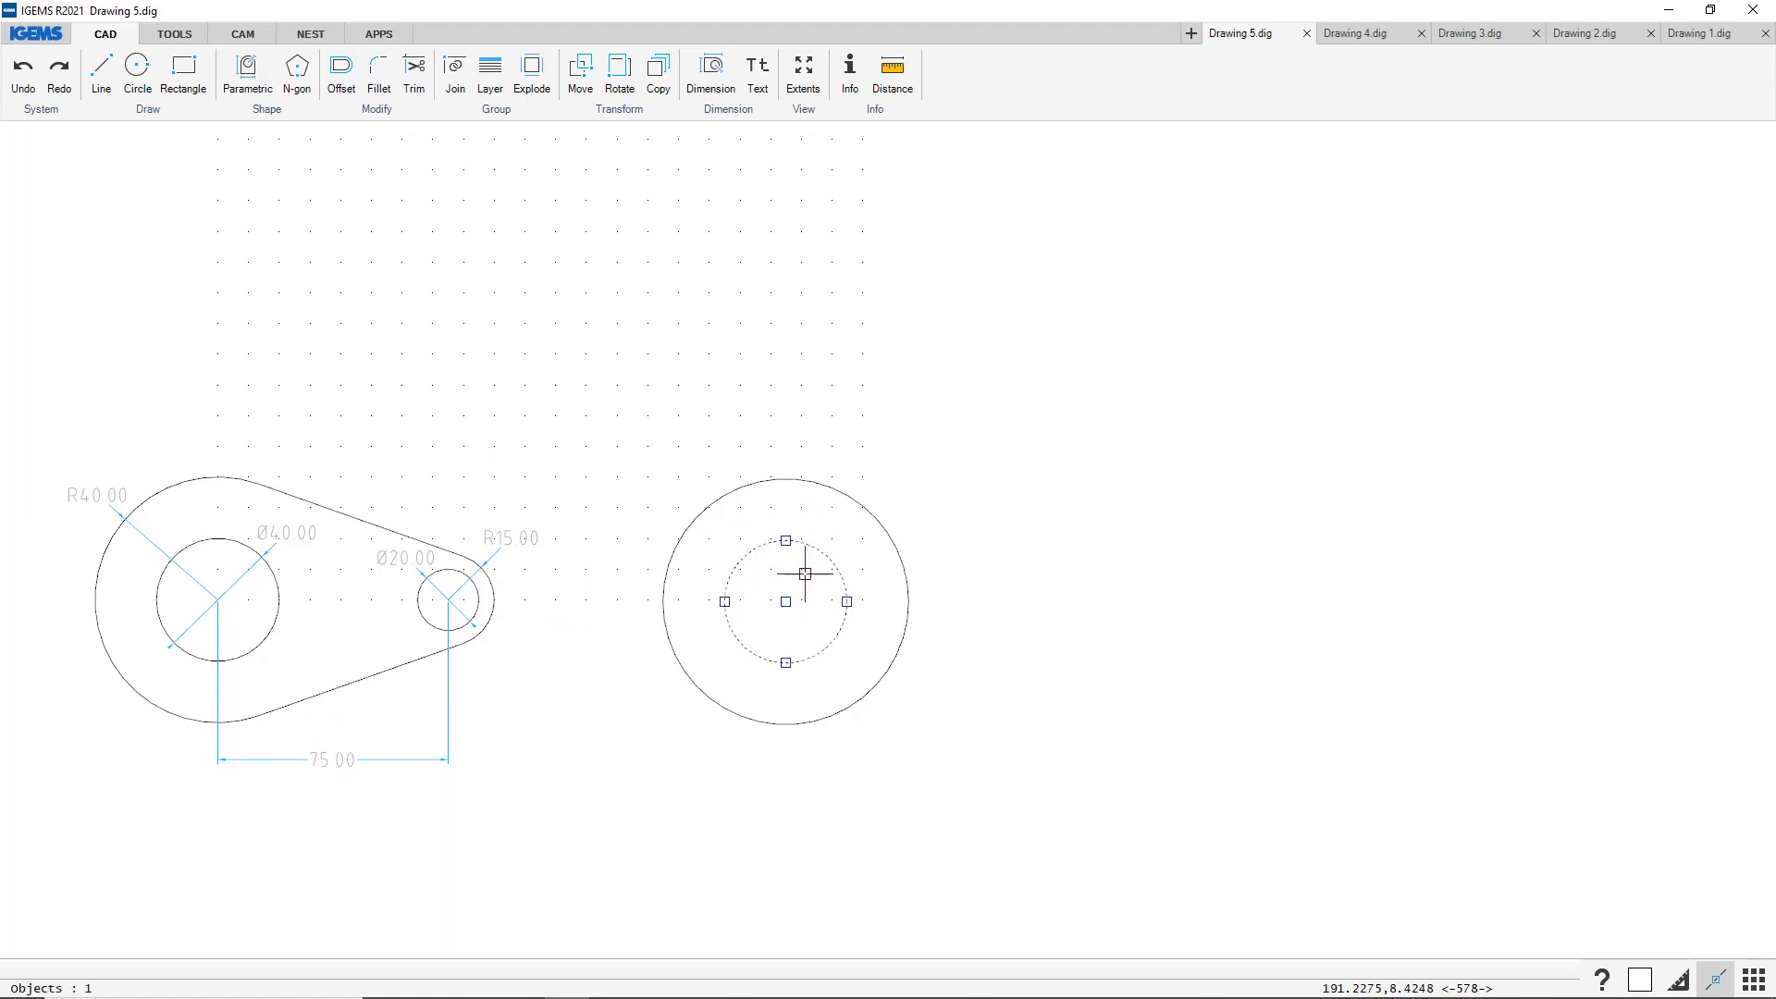
{"action": "key", "text": "ctrl+c"}
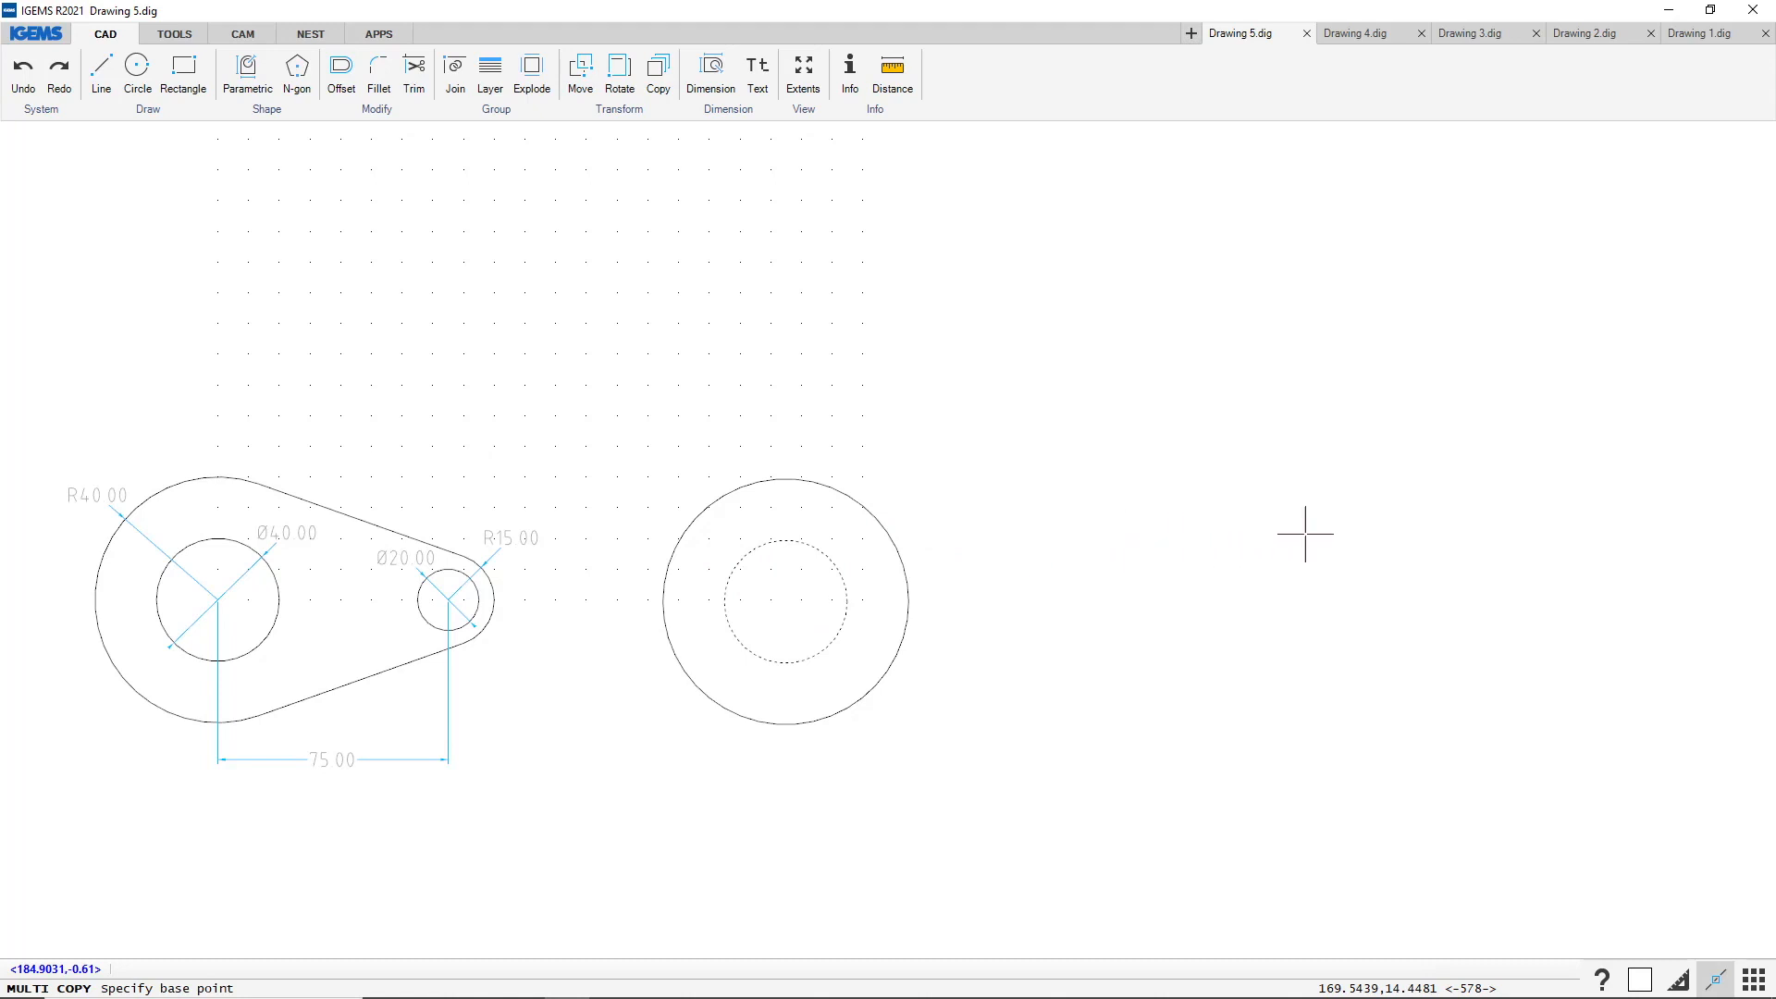
{"action": "left_click", "coordinate": [749, 556]}
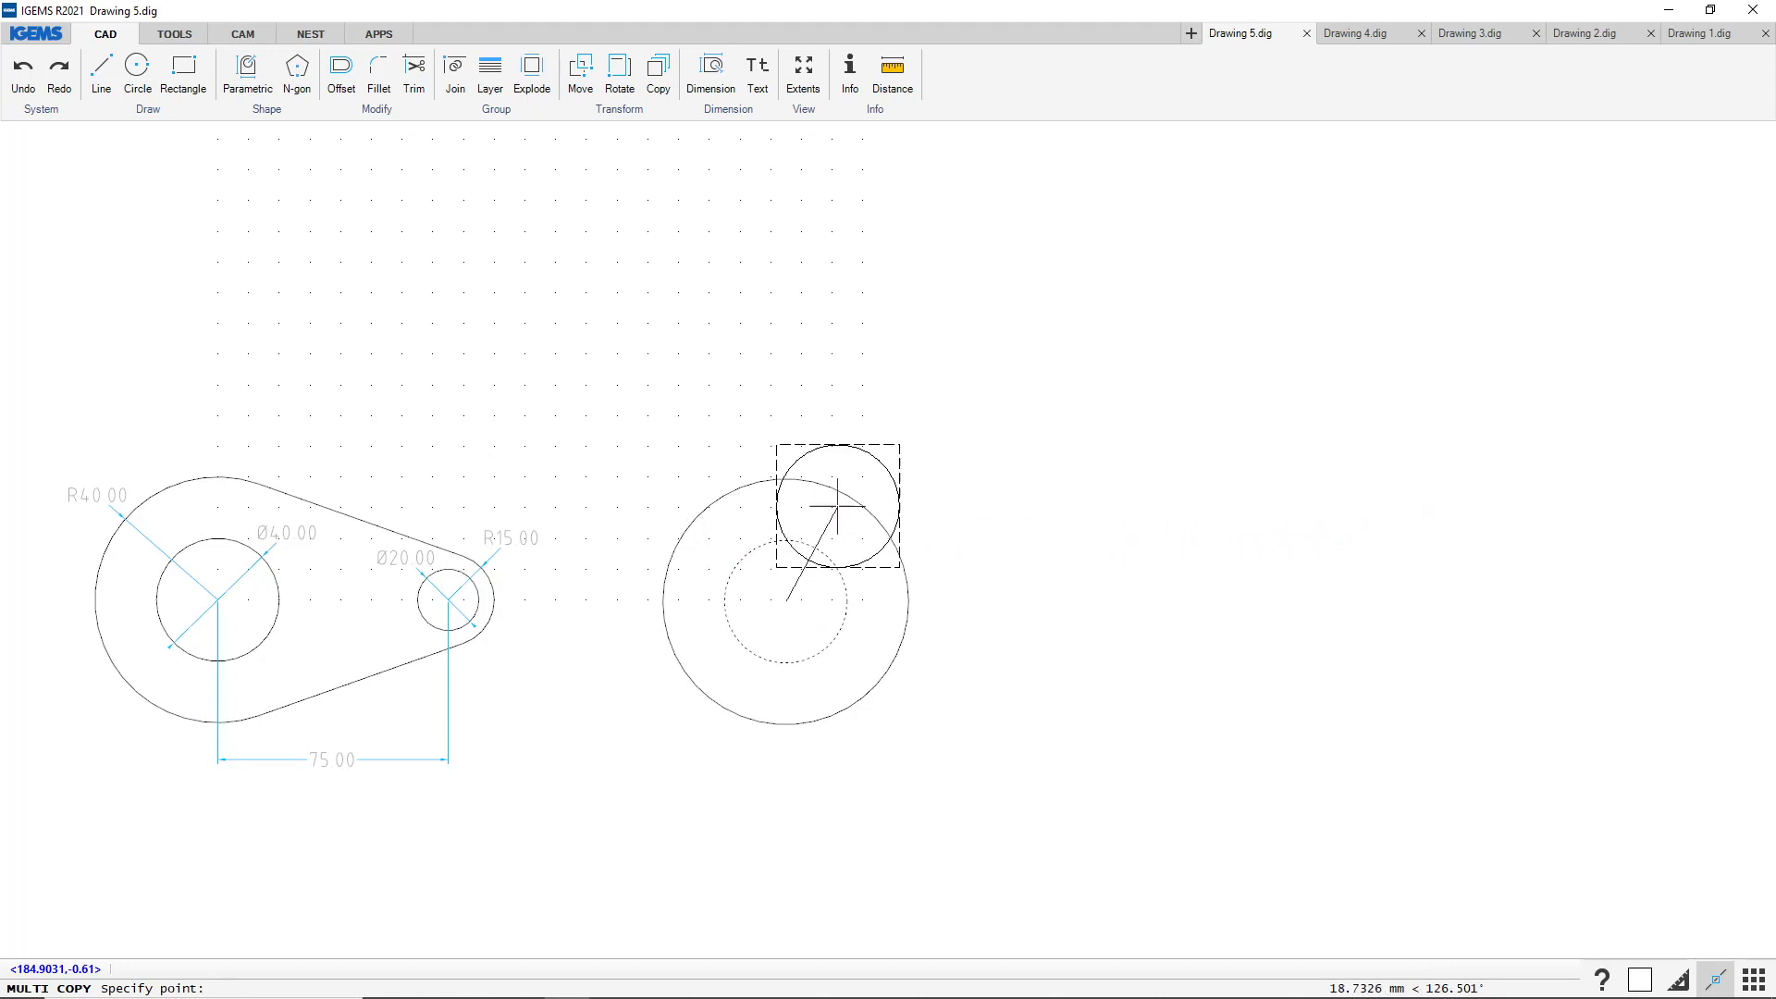
{"action": "left_click", "coordinate": [1679, 979]}
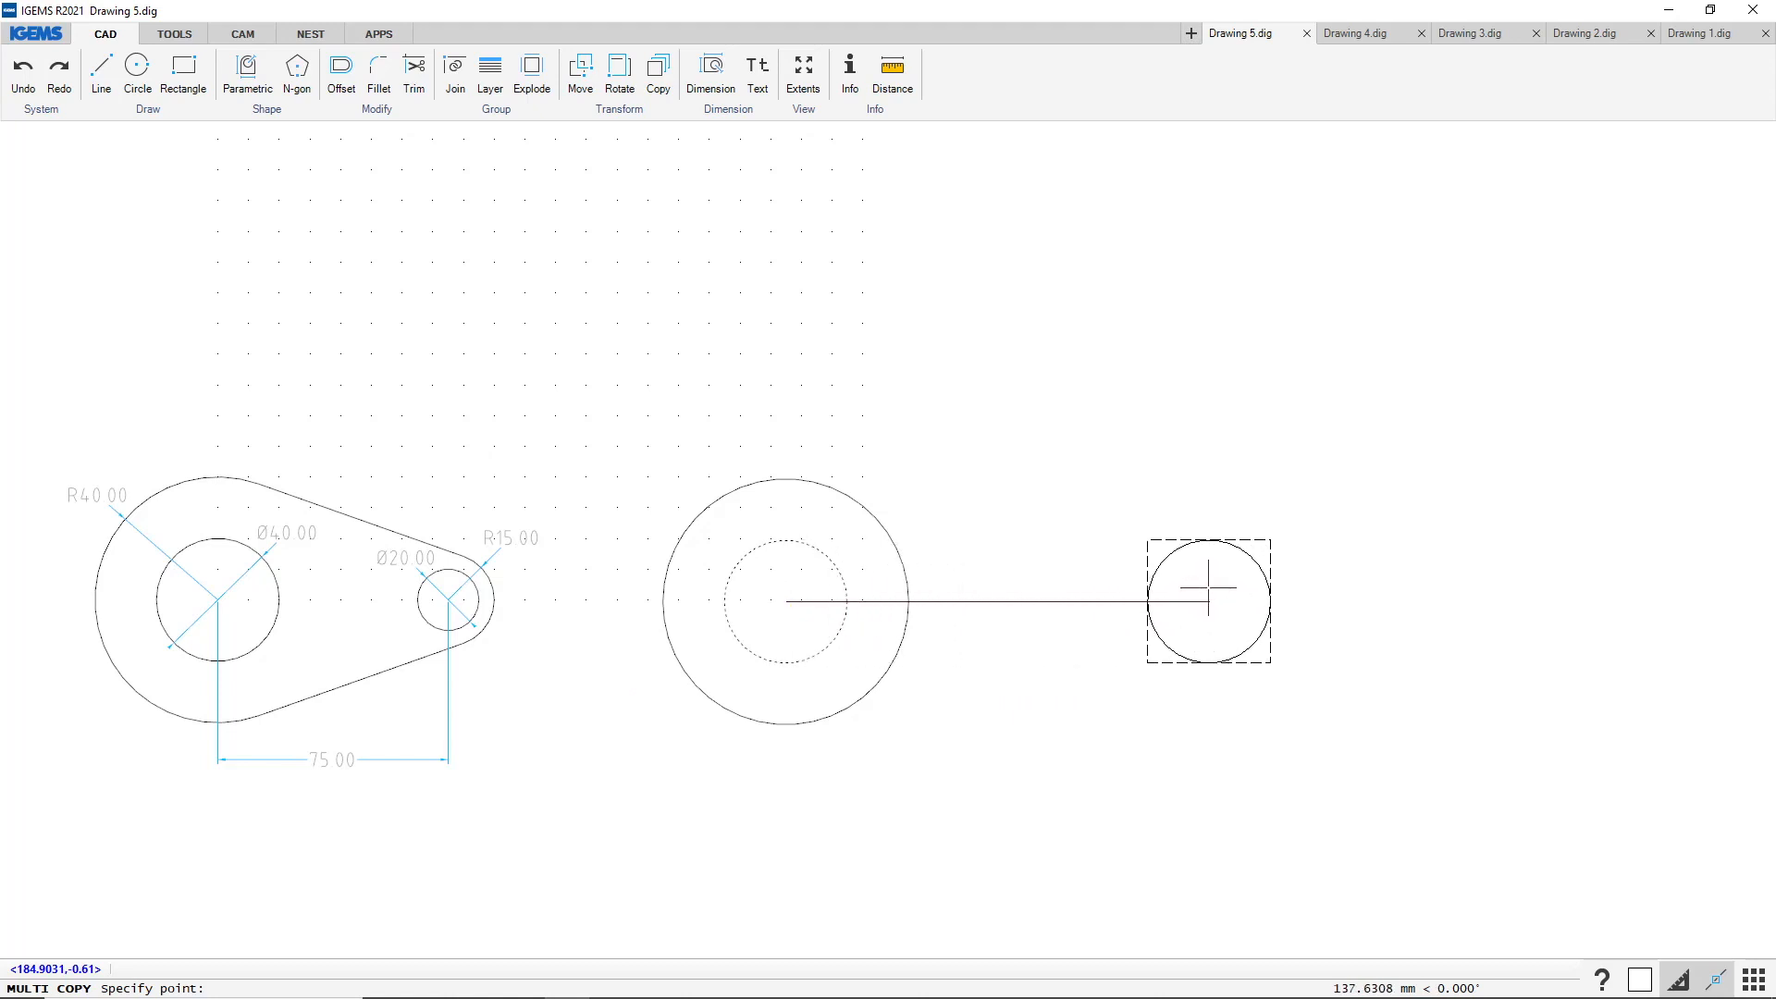
{"action": "type", "text": "75"}
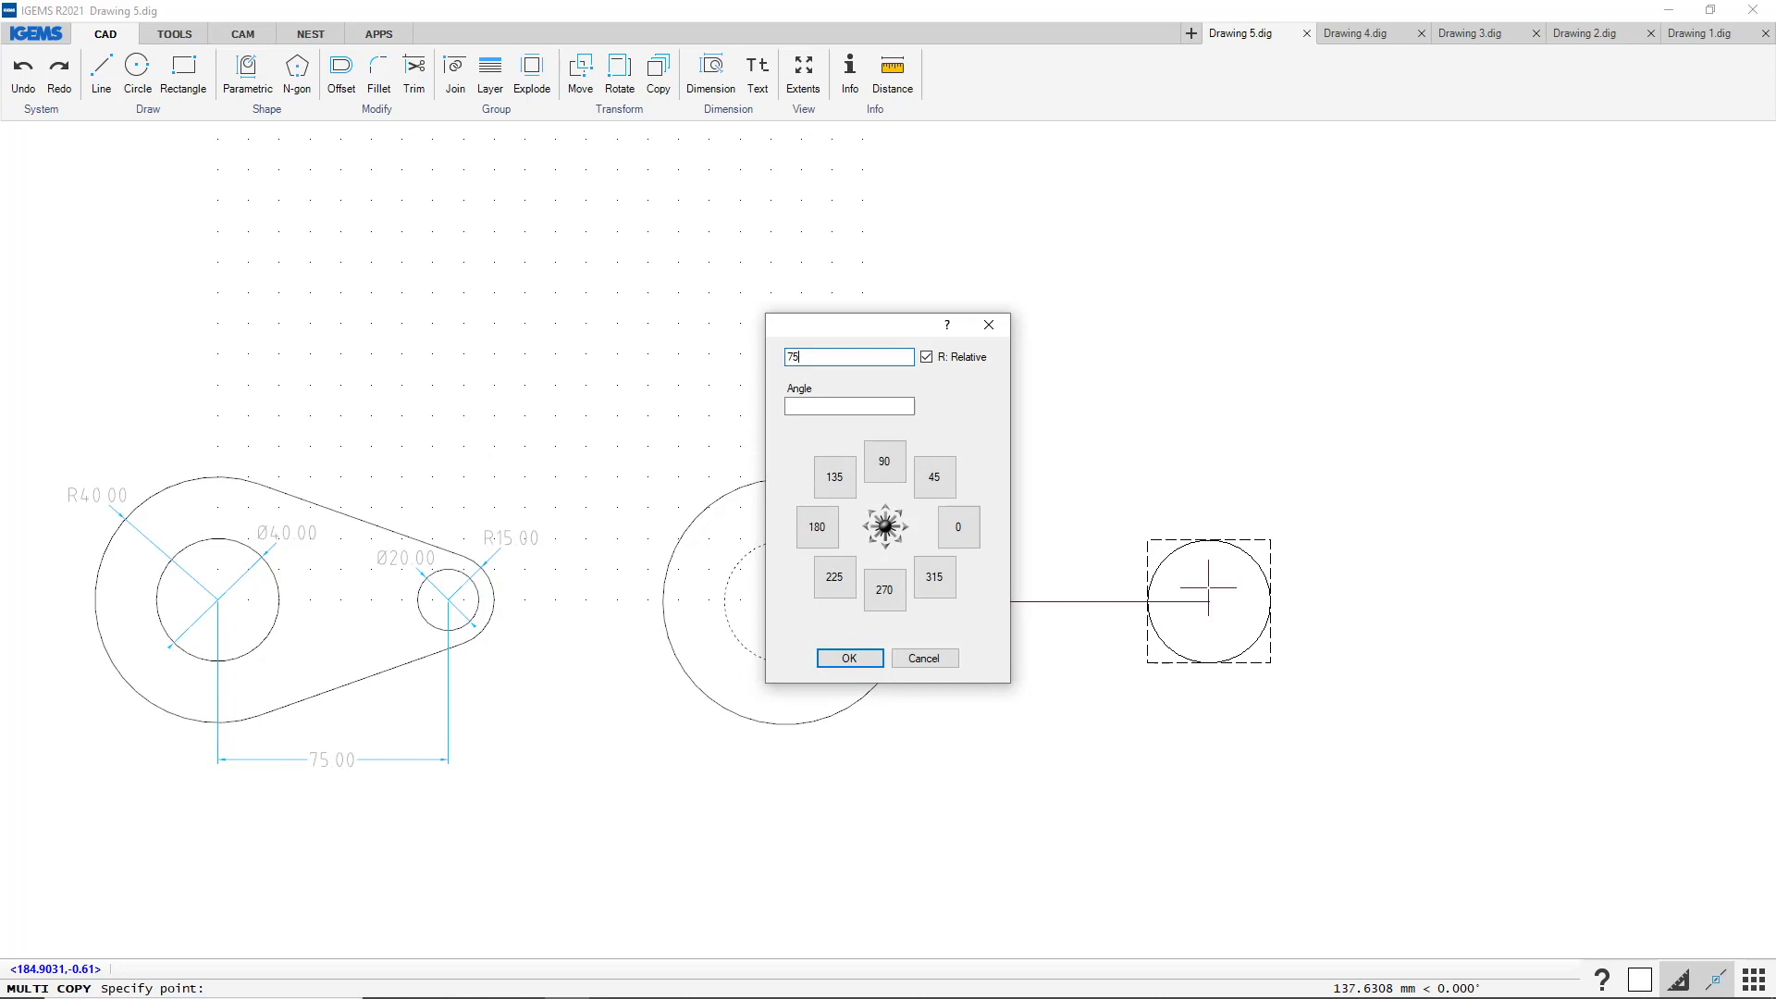
{"action": "key", "text": "Return"}
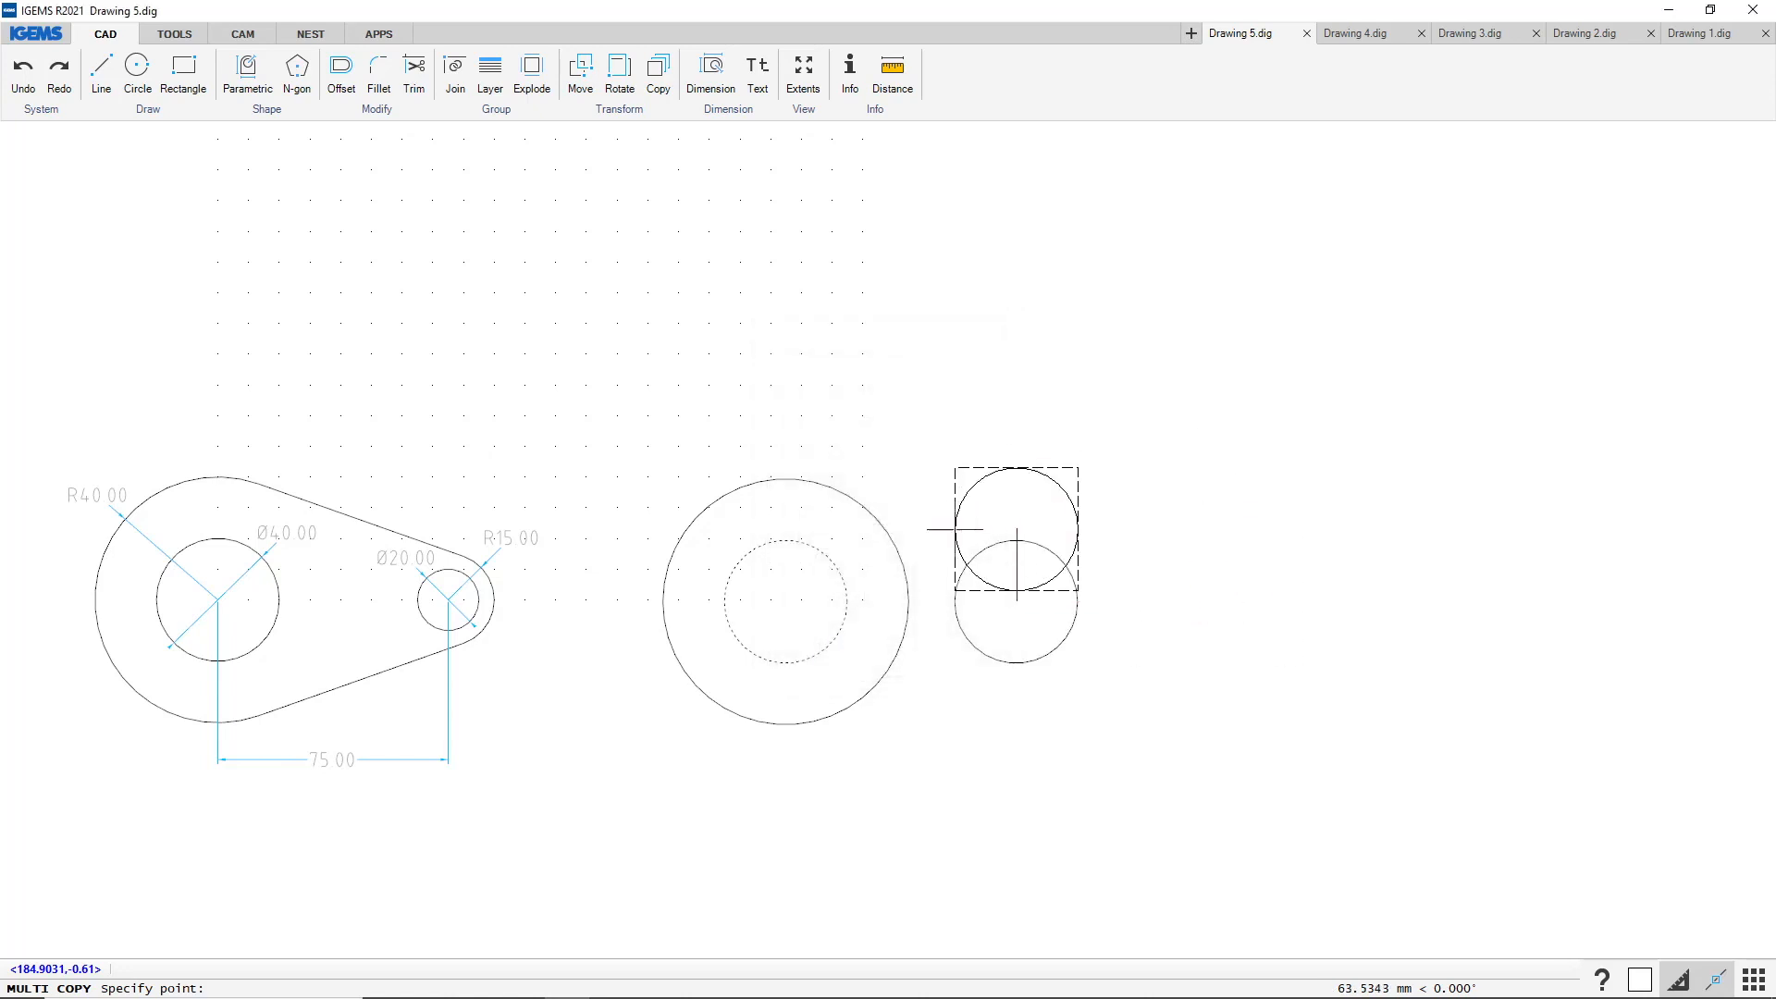
{"action": "key", "text": "Escape"}
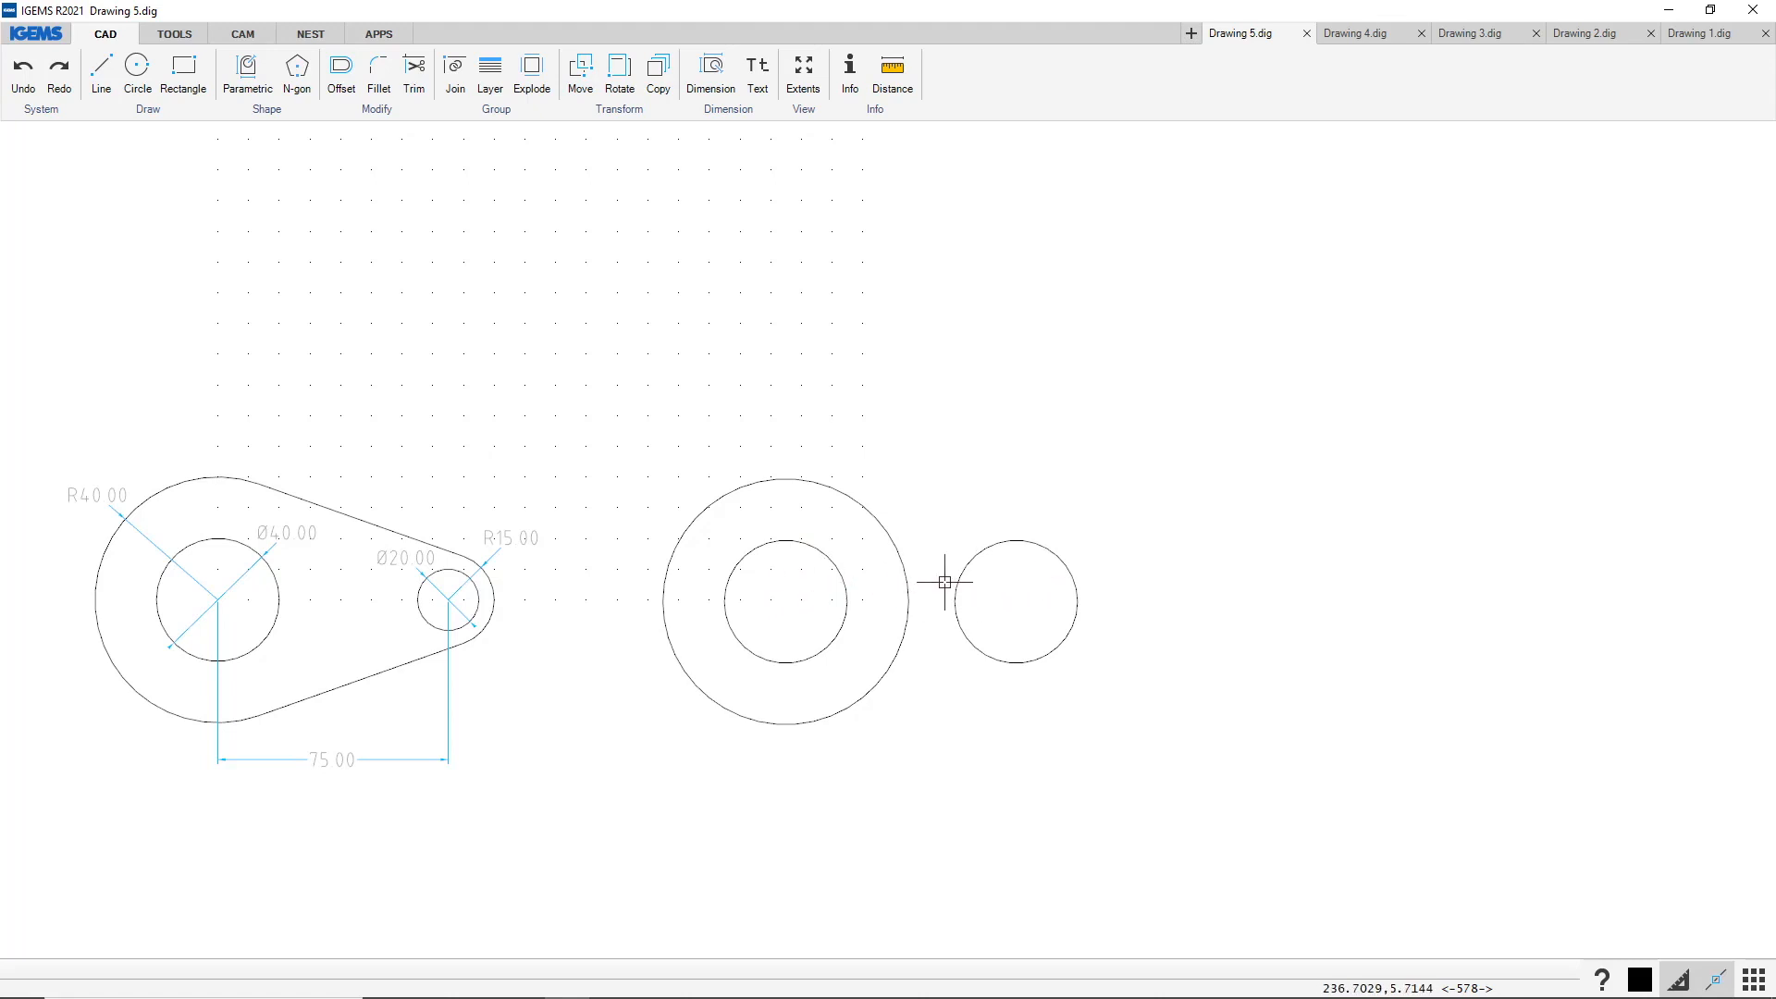
Draw a 20 mm diameter circle concentric with the copied 40 mm circle
{"action": "left_click", "coordinate": [137, 69]}
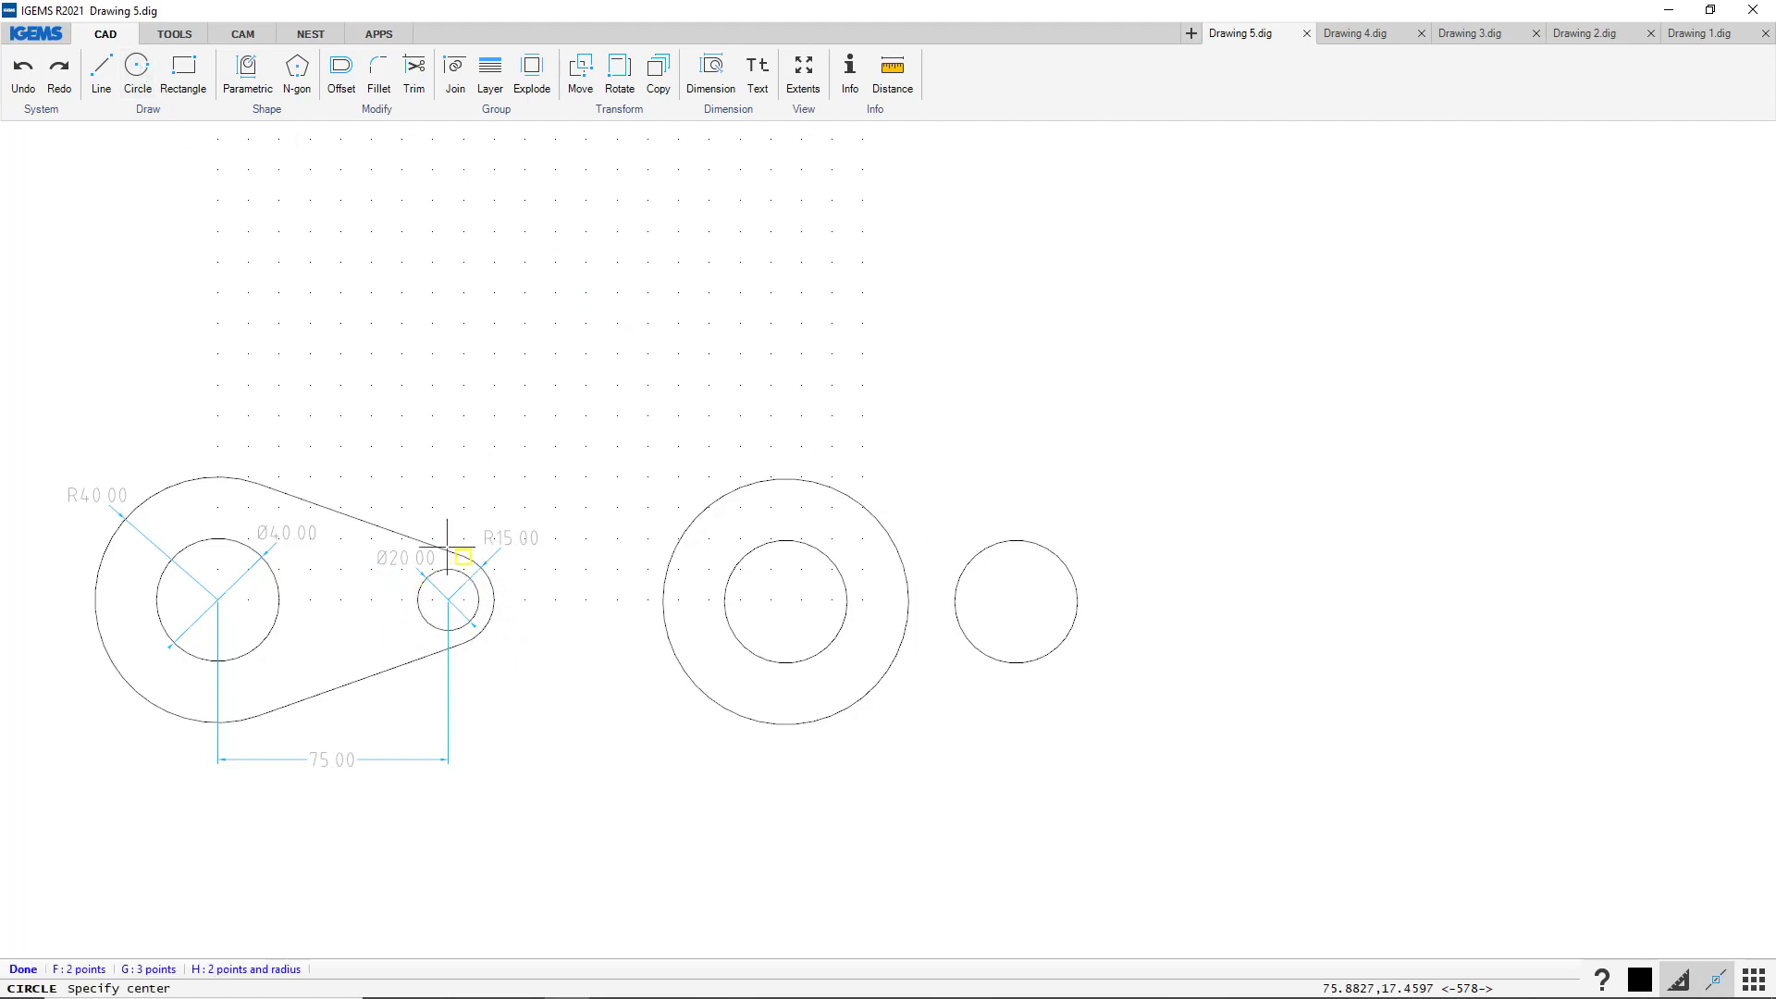
{"action": "left_click", "coordinate": [974, 556]}
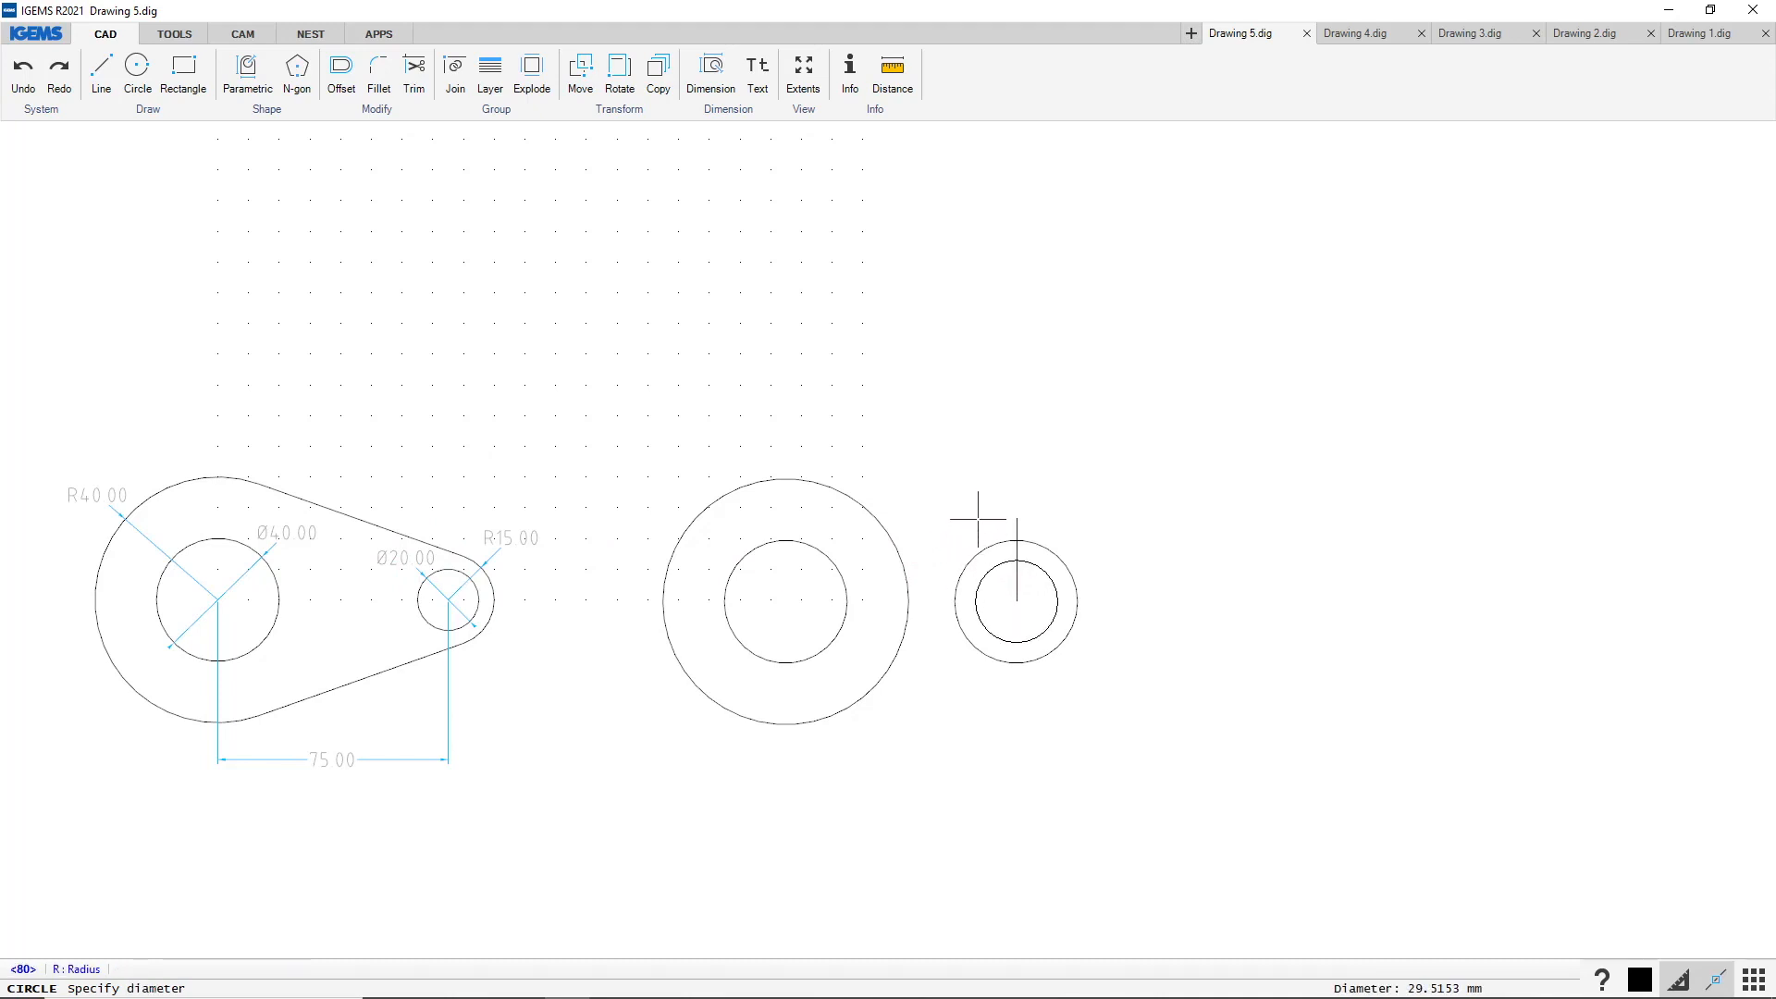
{"action": "type", "text": "20"}
{"action": "key", "text": "Return"}
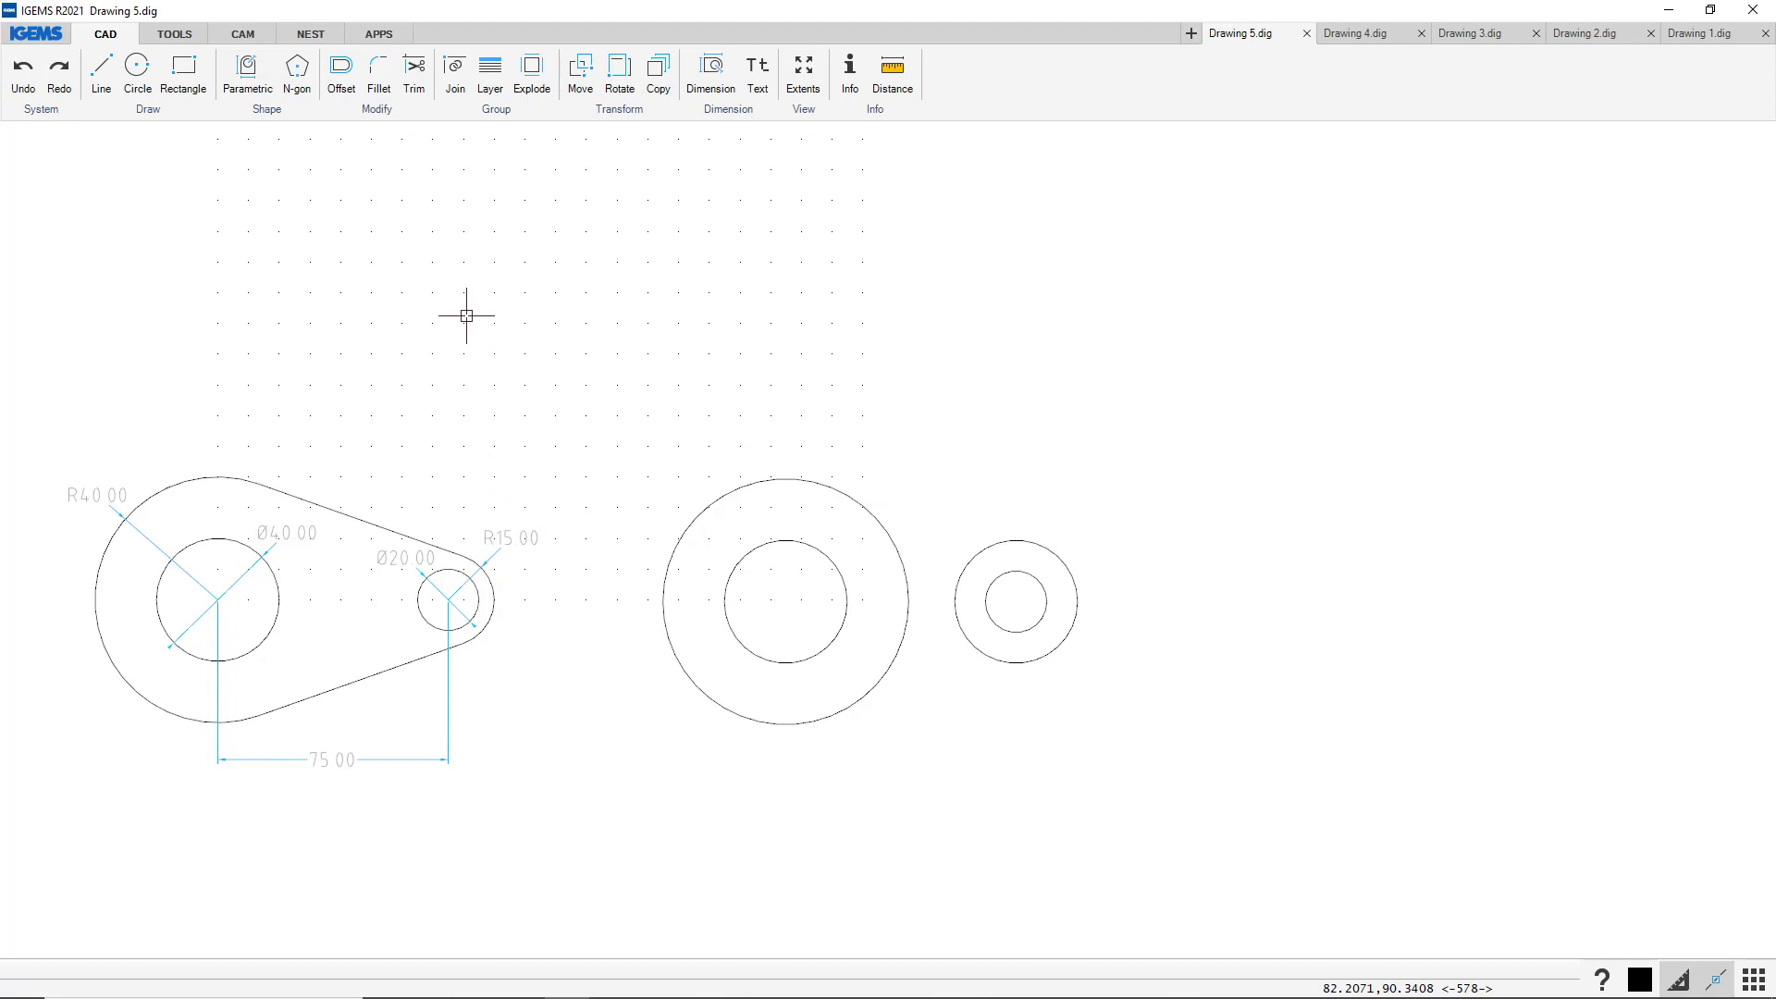
Draw a 30 mm diameter circle concentric with the new 20 mm circle and delete the copied 40 mm circle around them
{"action": "left_click", "coordinate": [137, 72]}
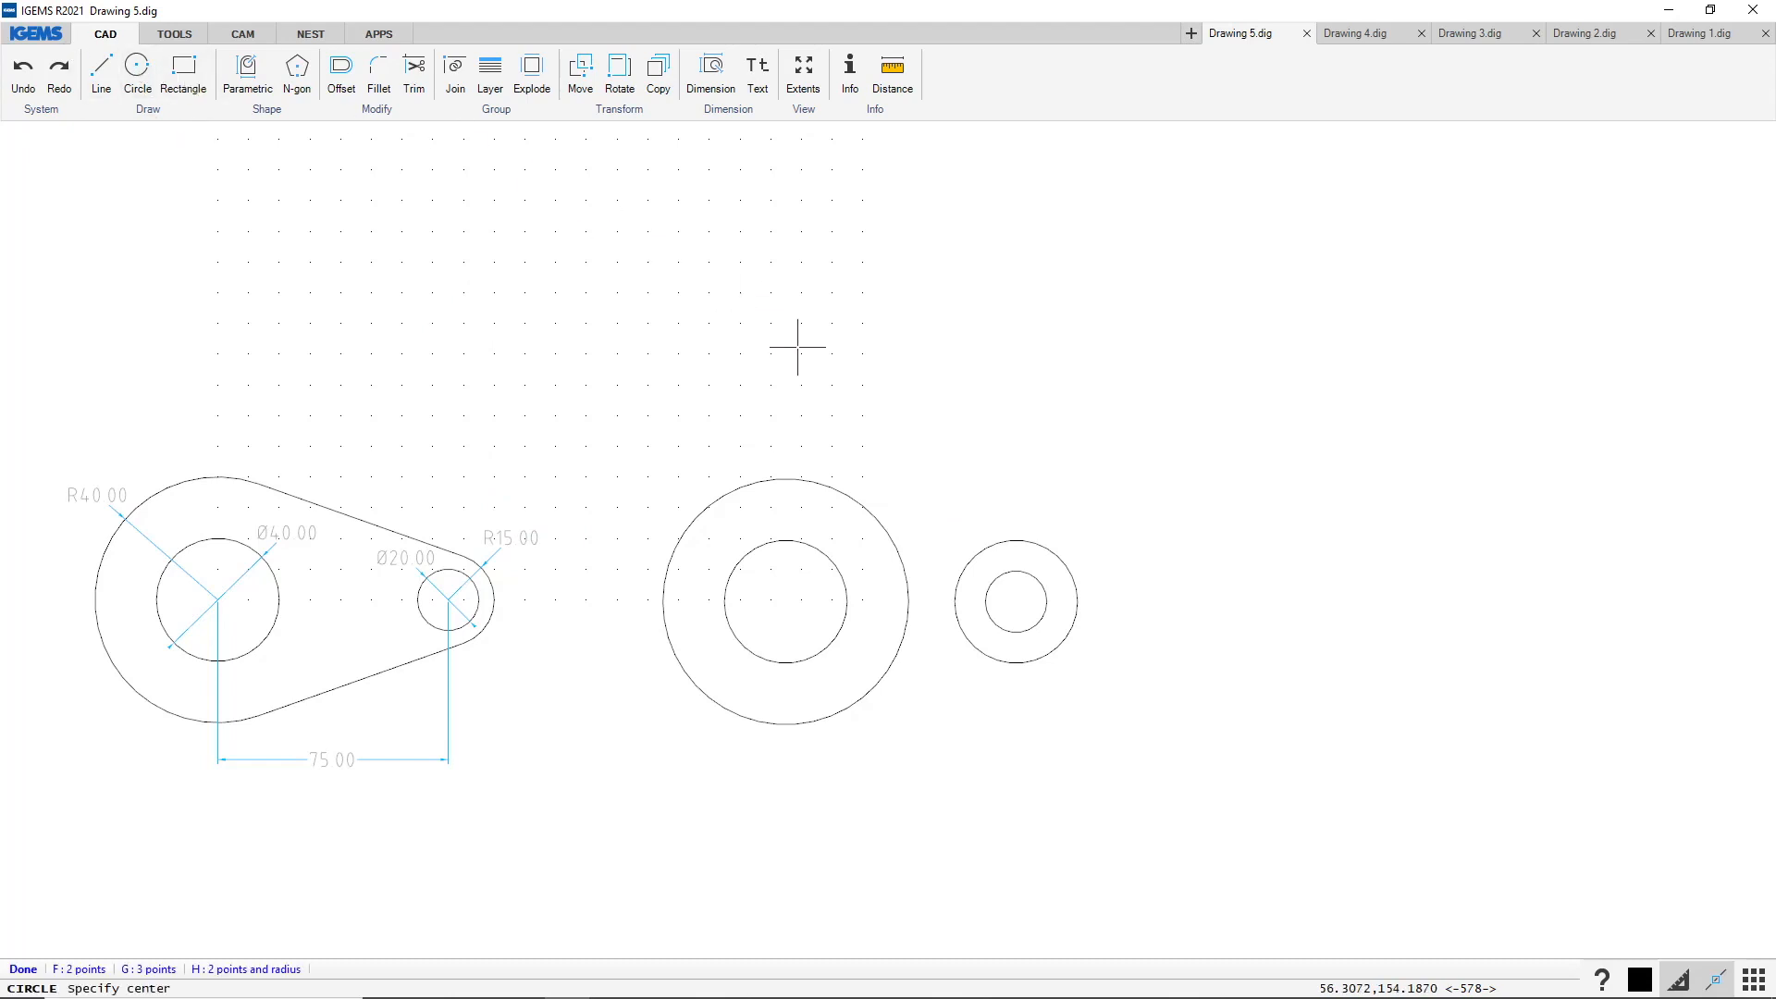
{"action": "left_click", "coordinate": [1016, 601]}
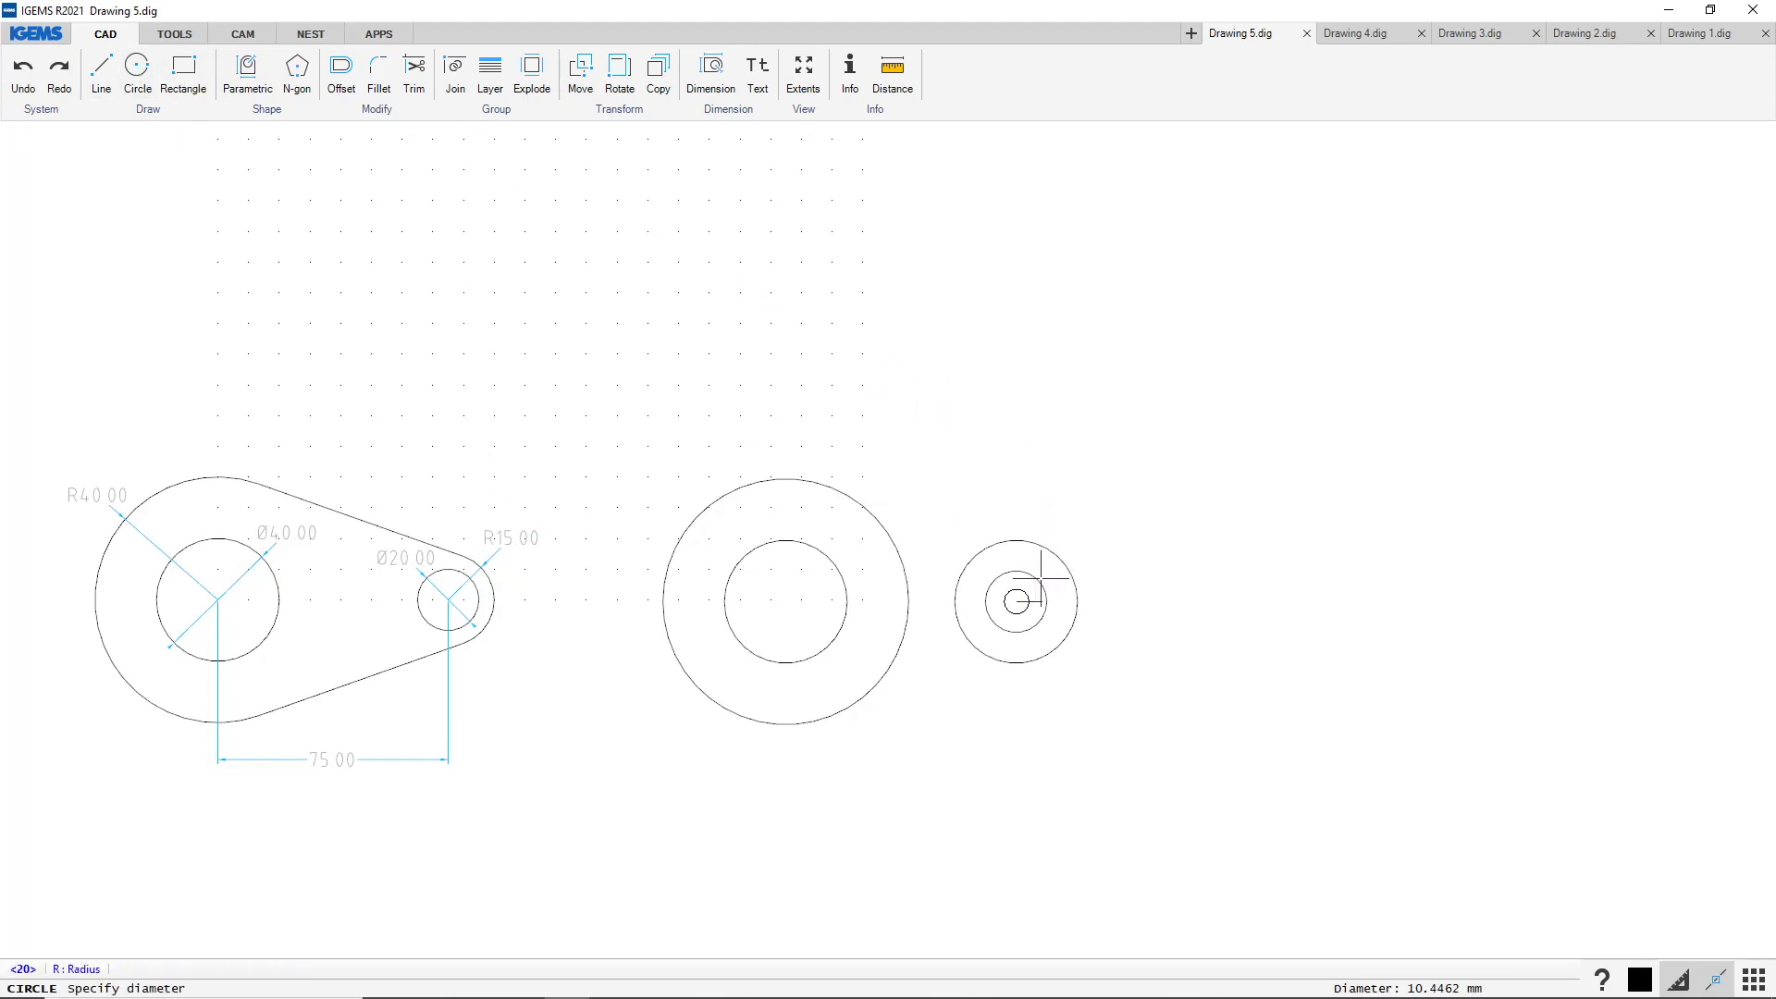
{"action": "type", "text": "30"}
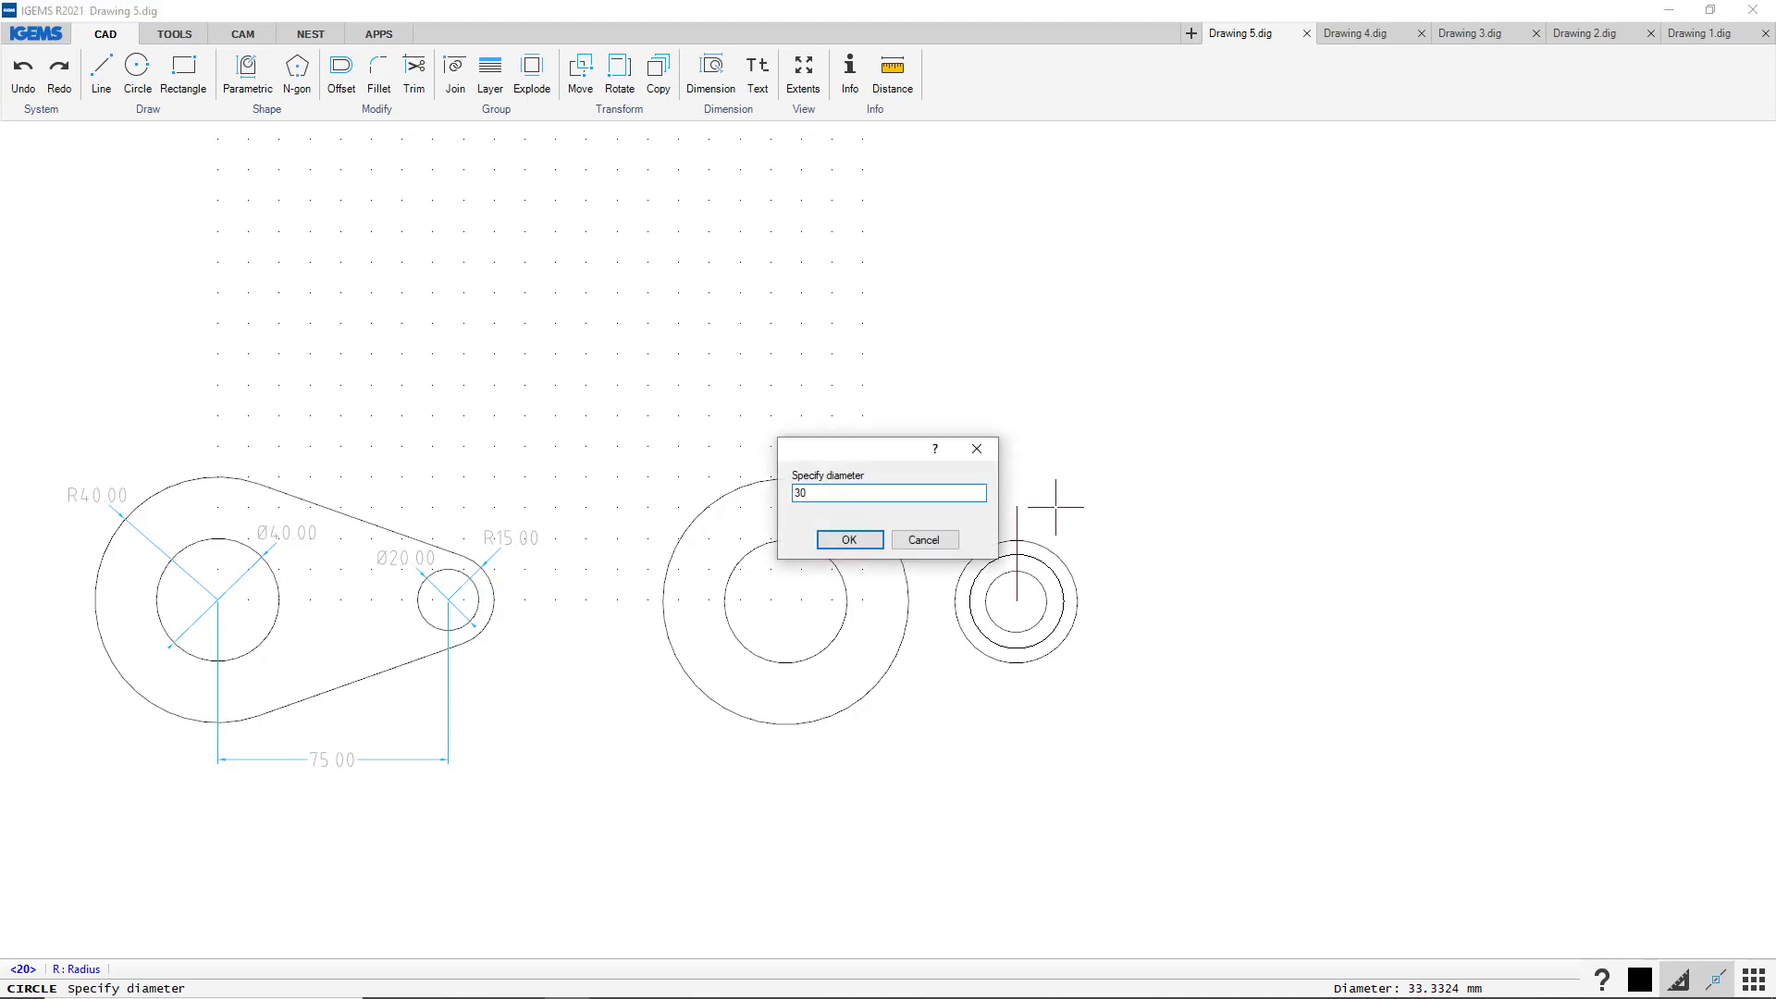
{"action": "key", "text": "Return"}
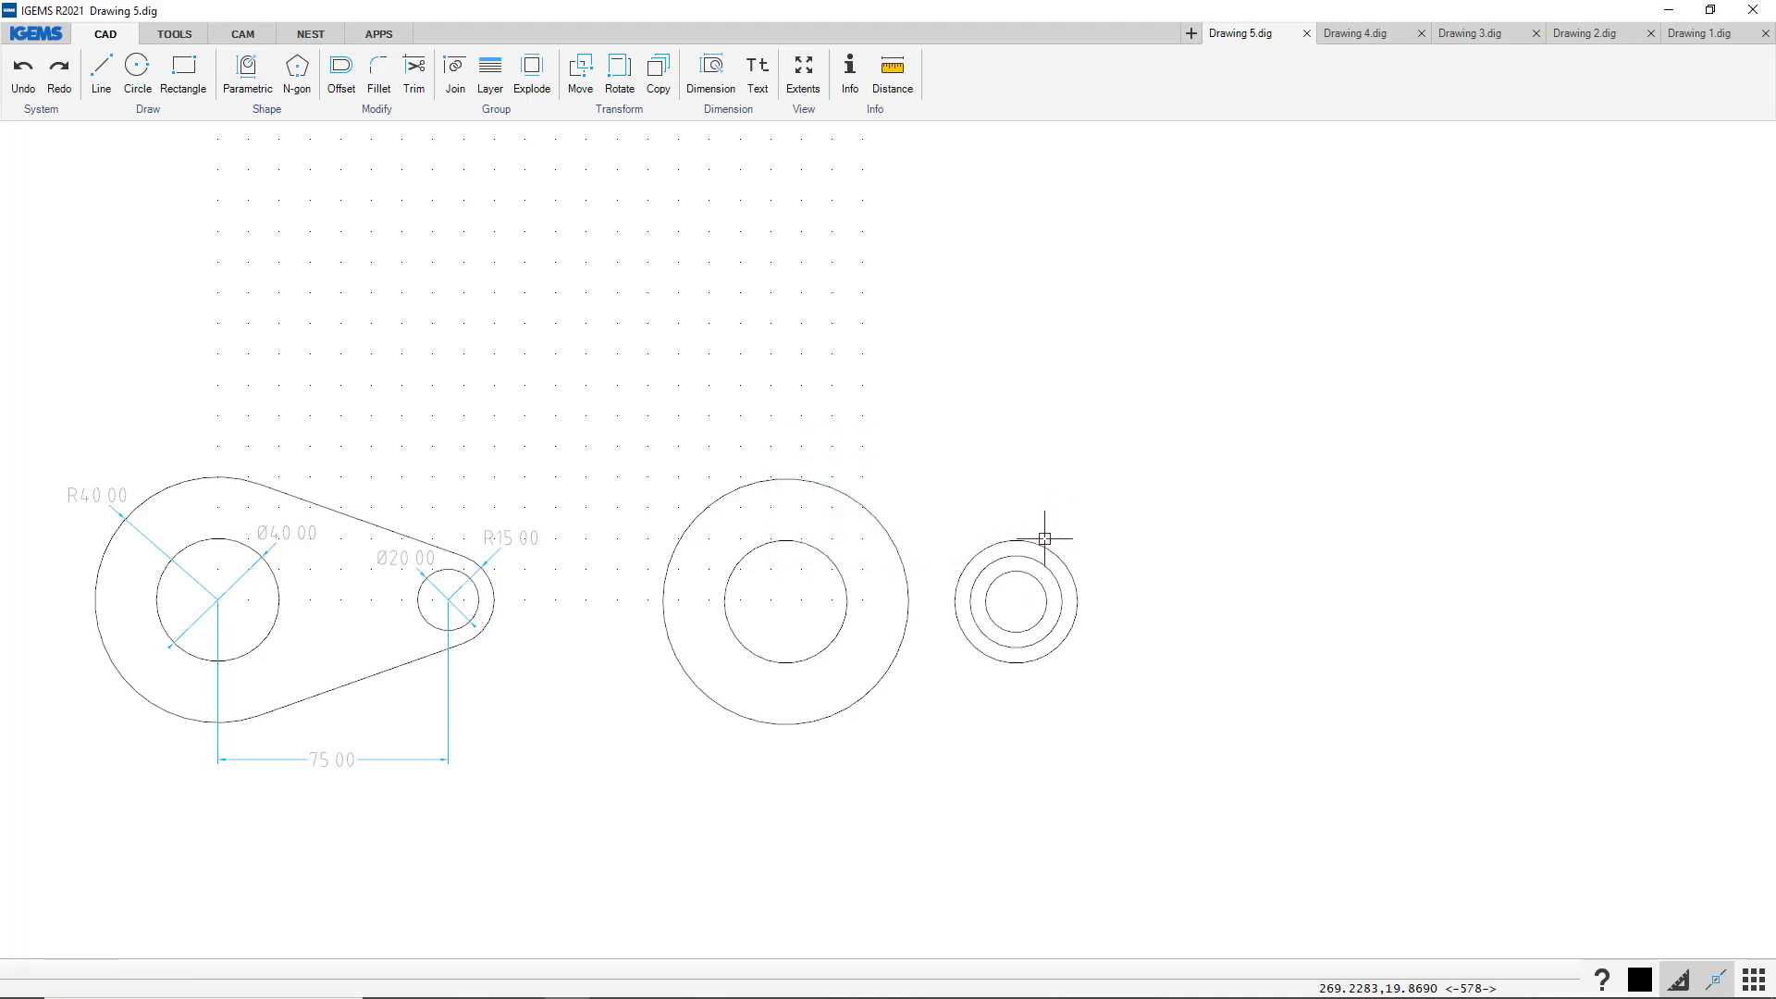
{"action": "left_click", "coordinate": [1045, 544]}
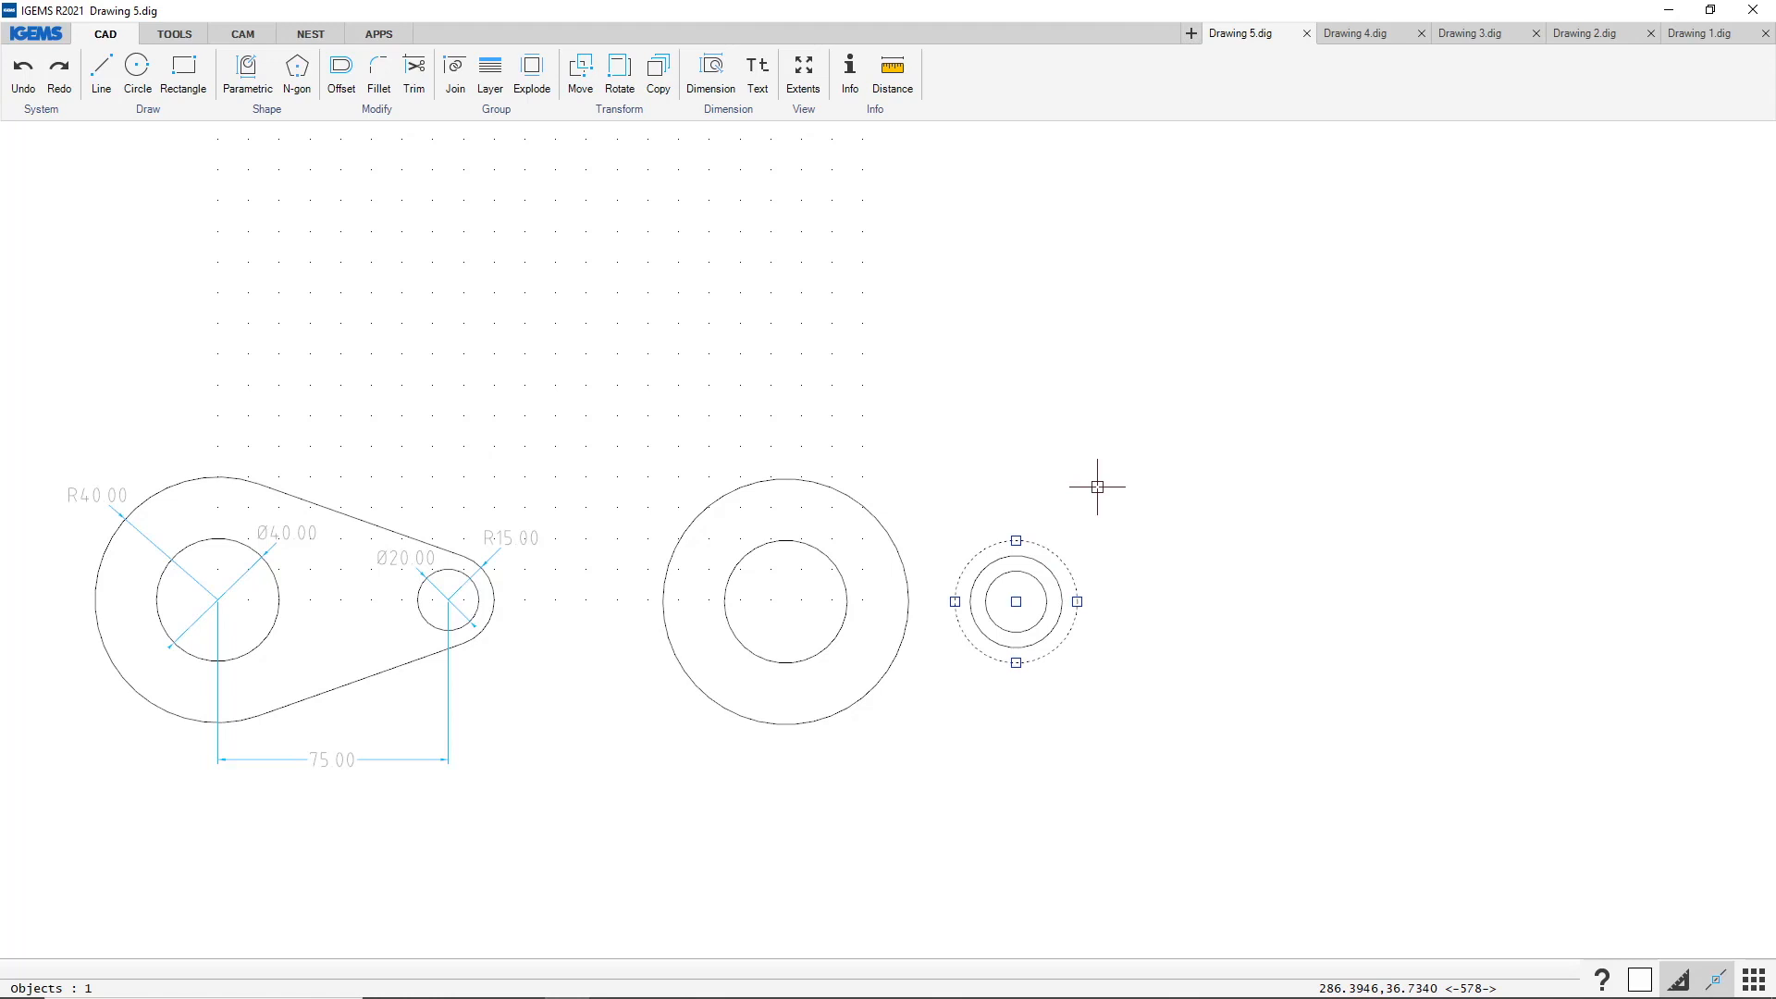
{"action": "key", "text": "Delete"}
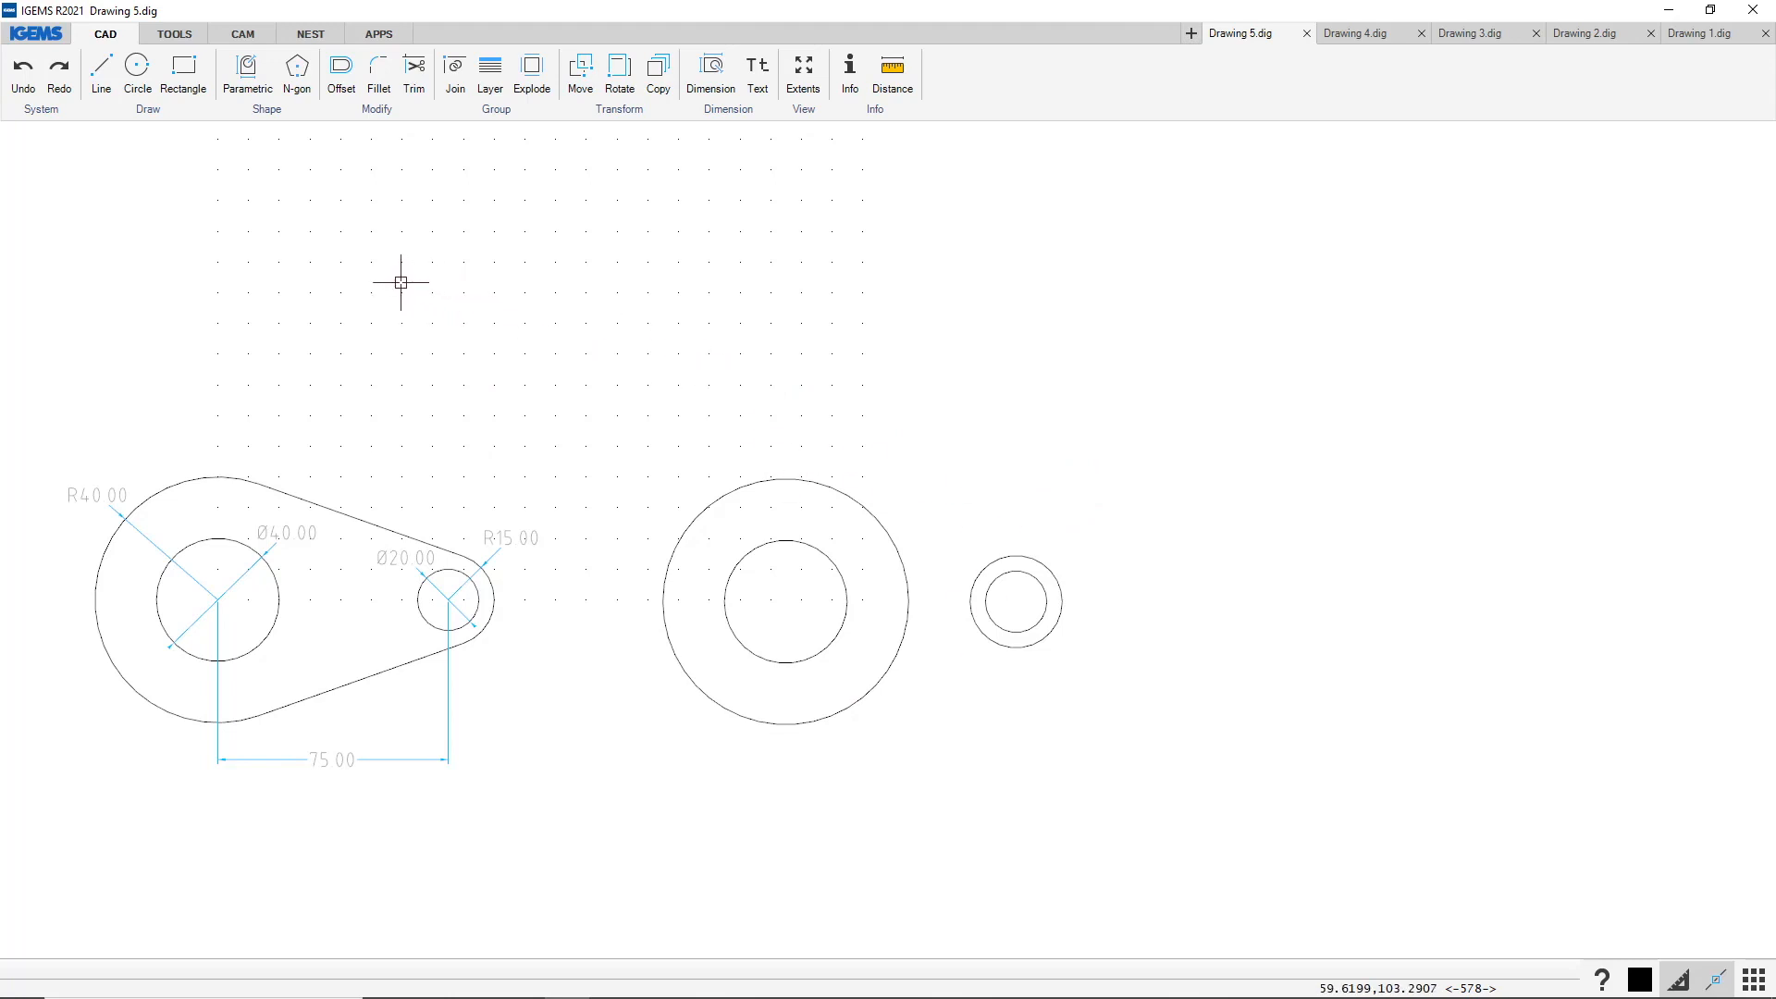
Draw a line tangent to the upper sides of the new 80 mm and 30 mm circles
{"action": "left_click", "coordinate": [103, 70]}
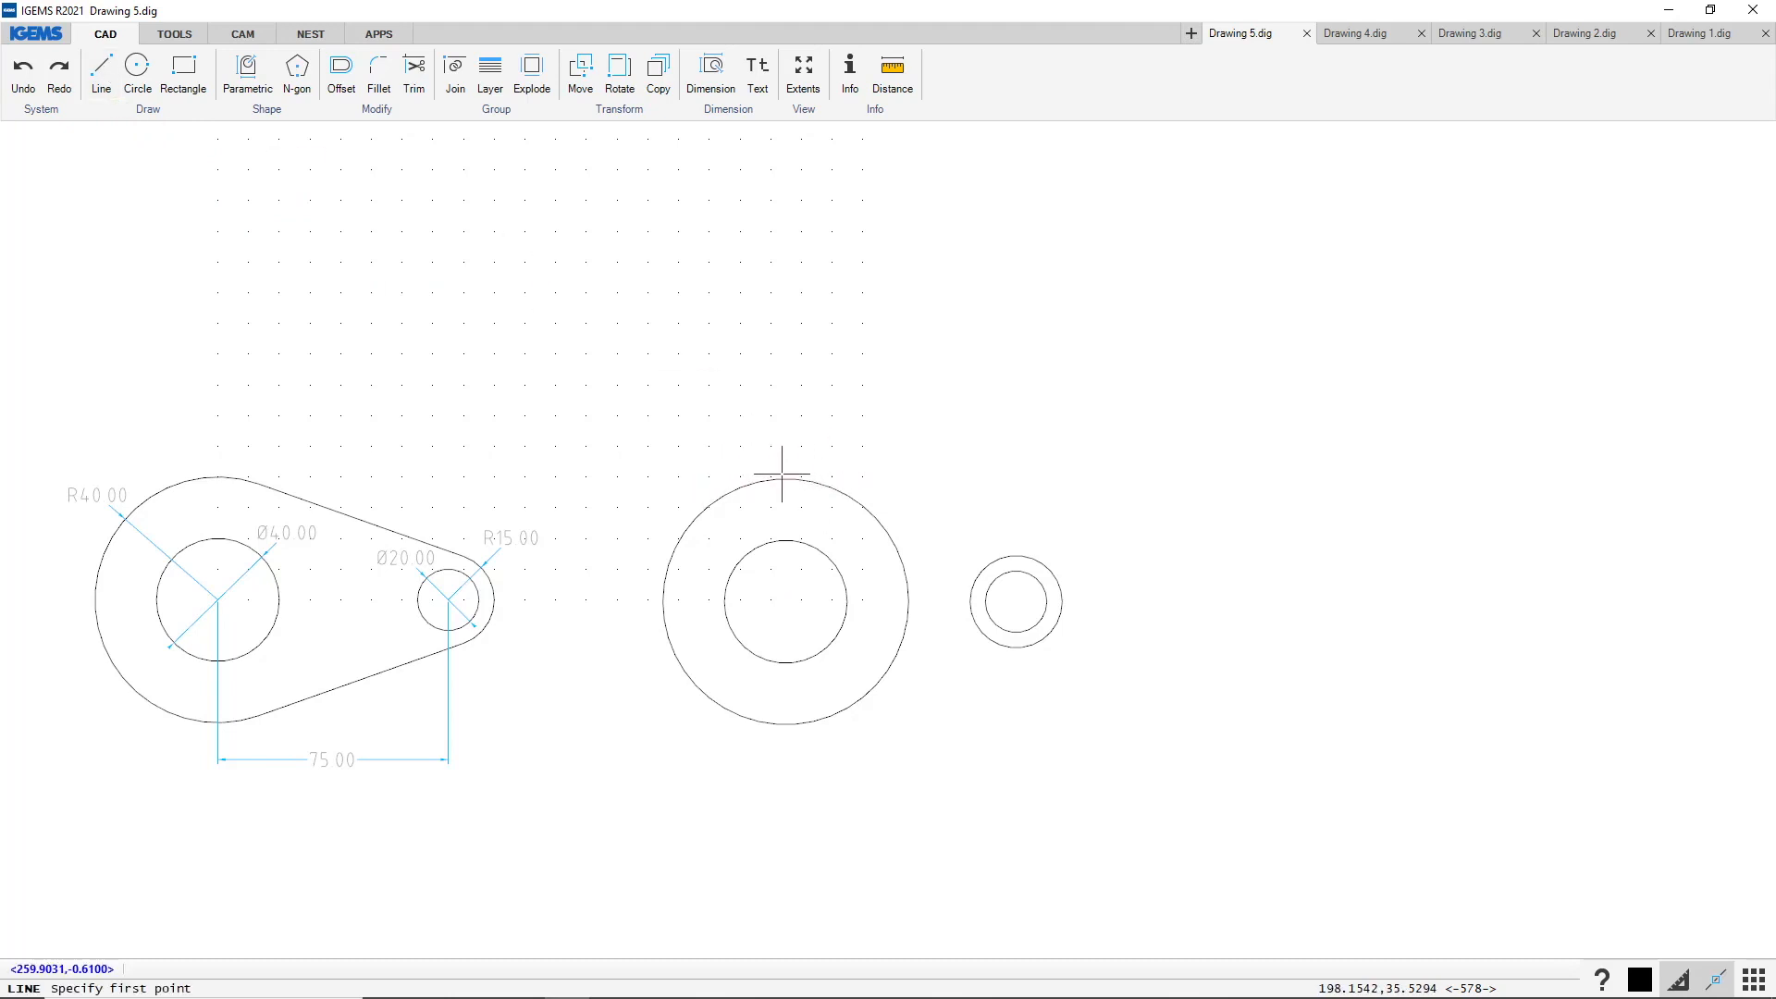
{"action": "right_click", "coordinate": [812, 340]}
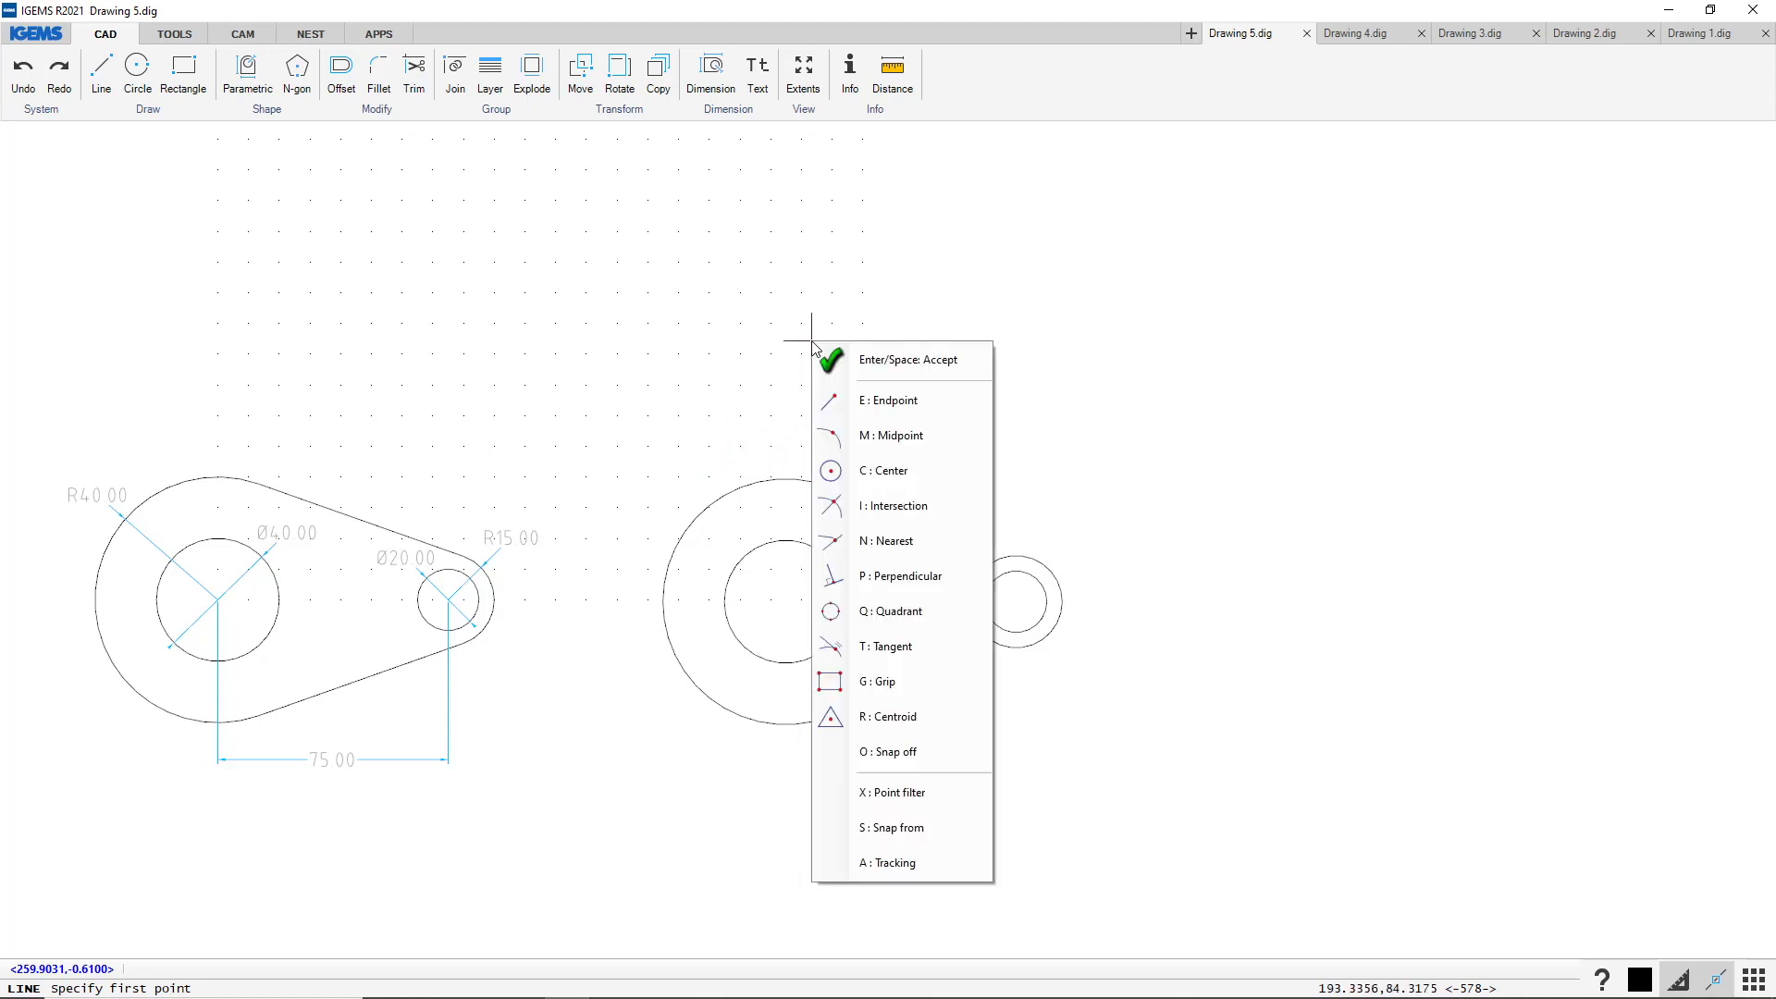
{"action": "left_click", "coordinate": [923, 648]}
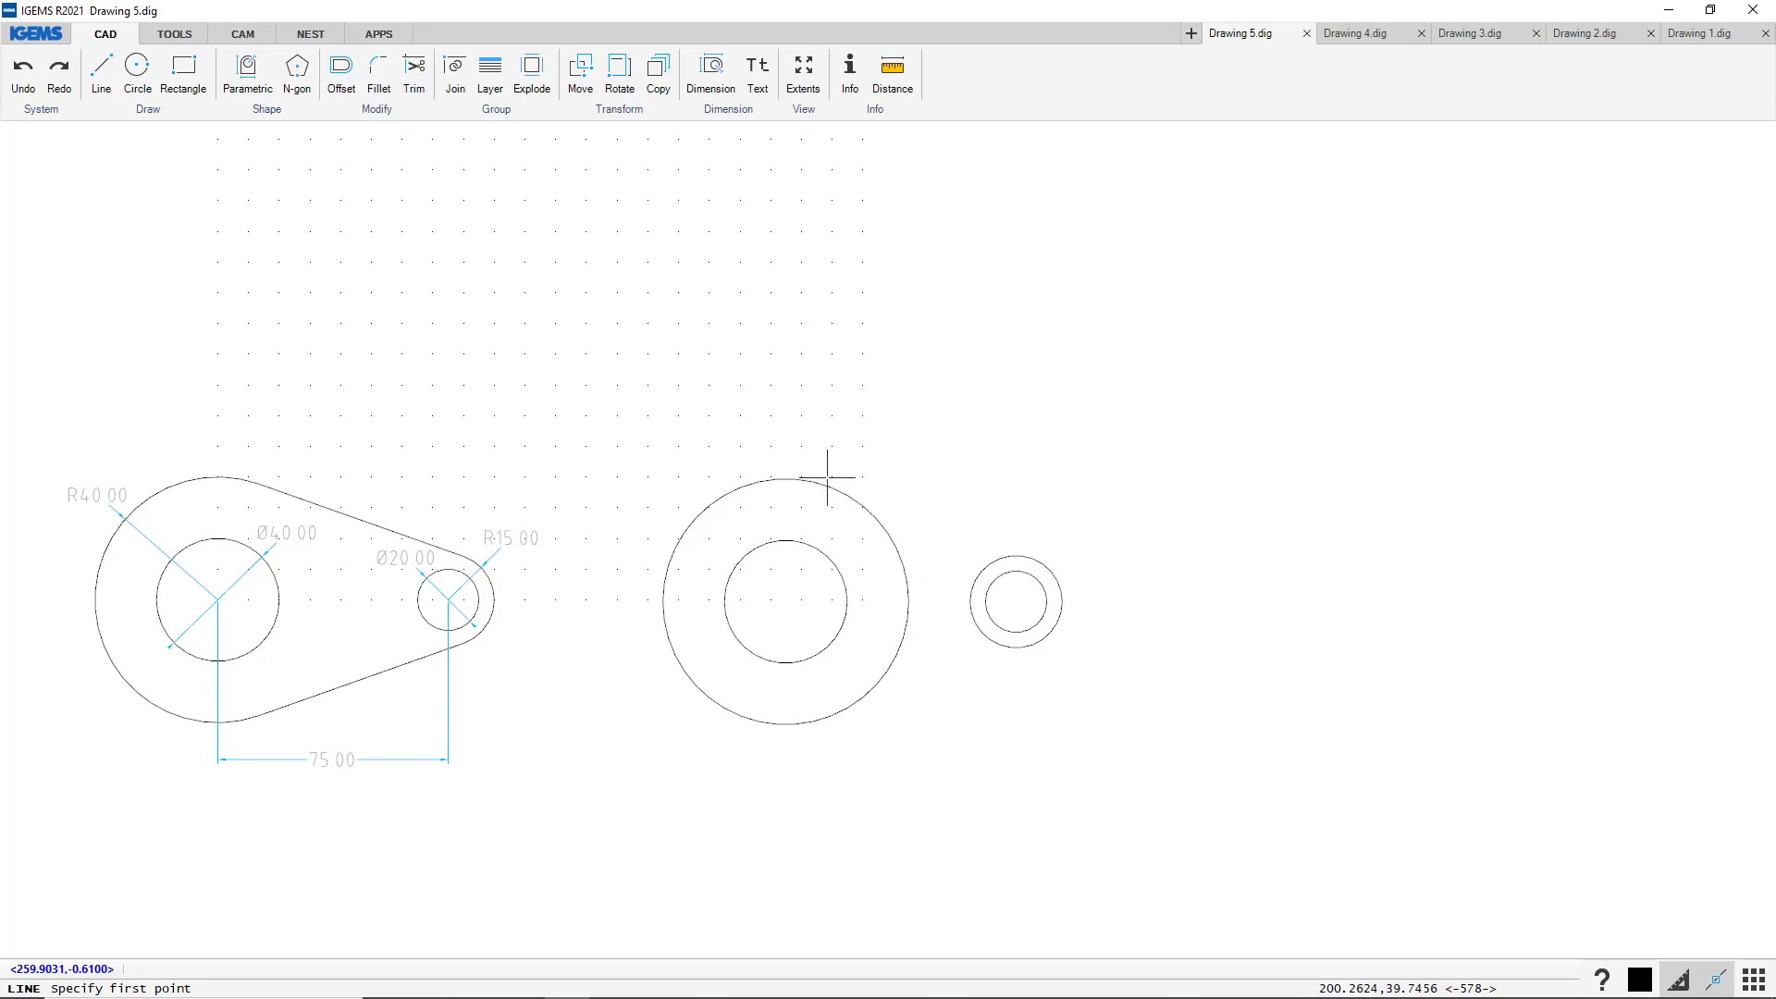
{"action": "left_click", "coordinate": [800, 478]}
{"action": "right_click", "coordinate": [986, 438]}
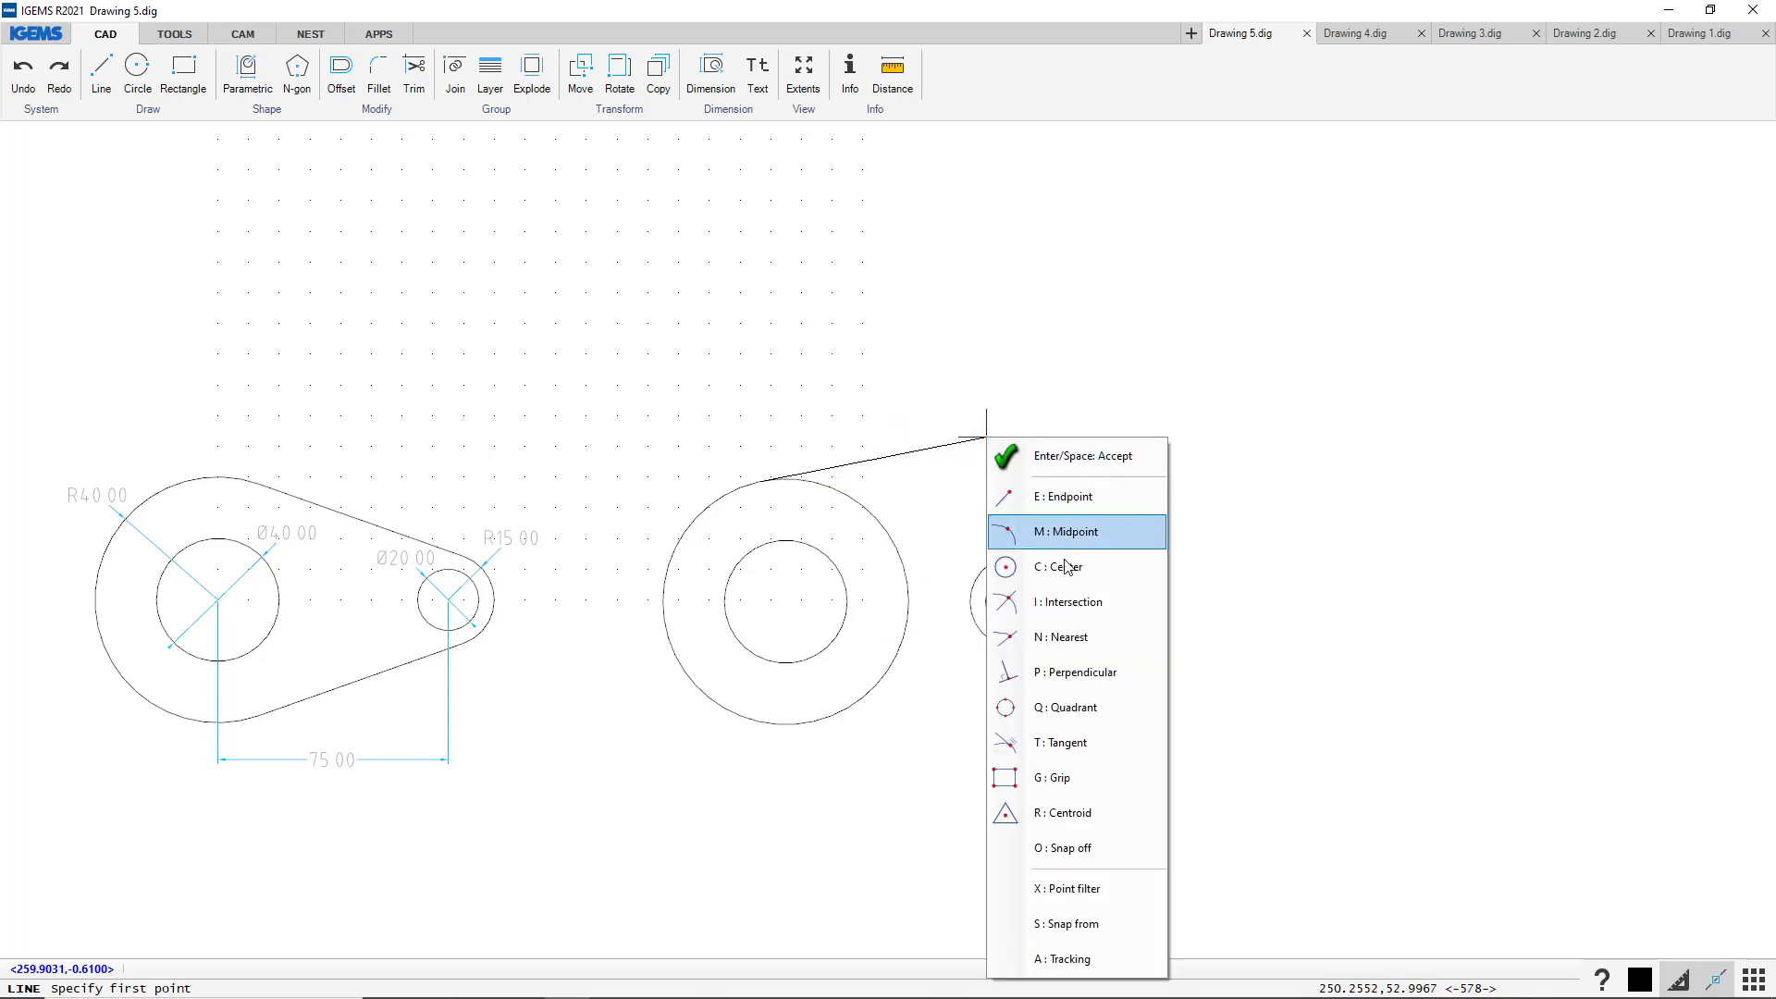
{"action": "left_click", "coordinate": [1064, 741]}
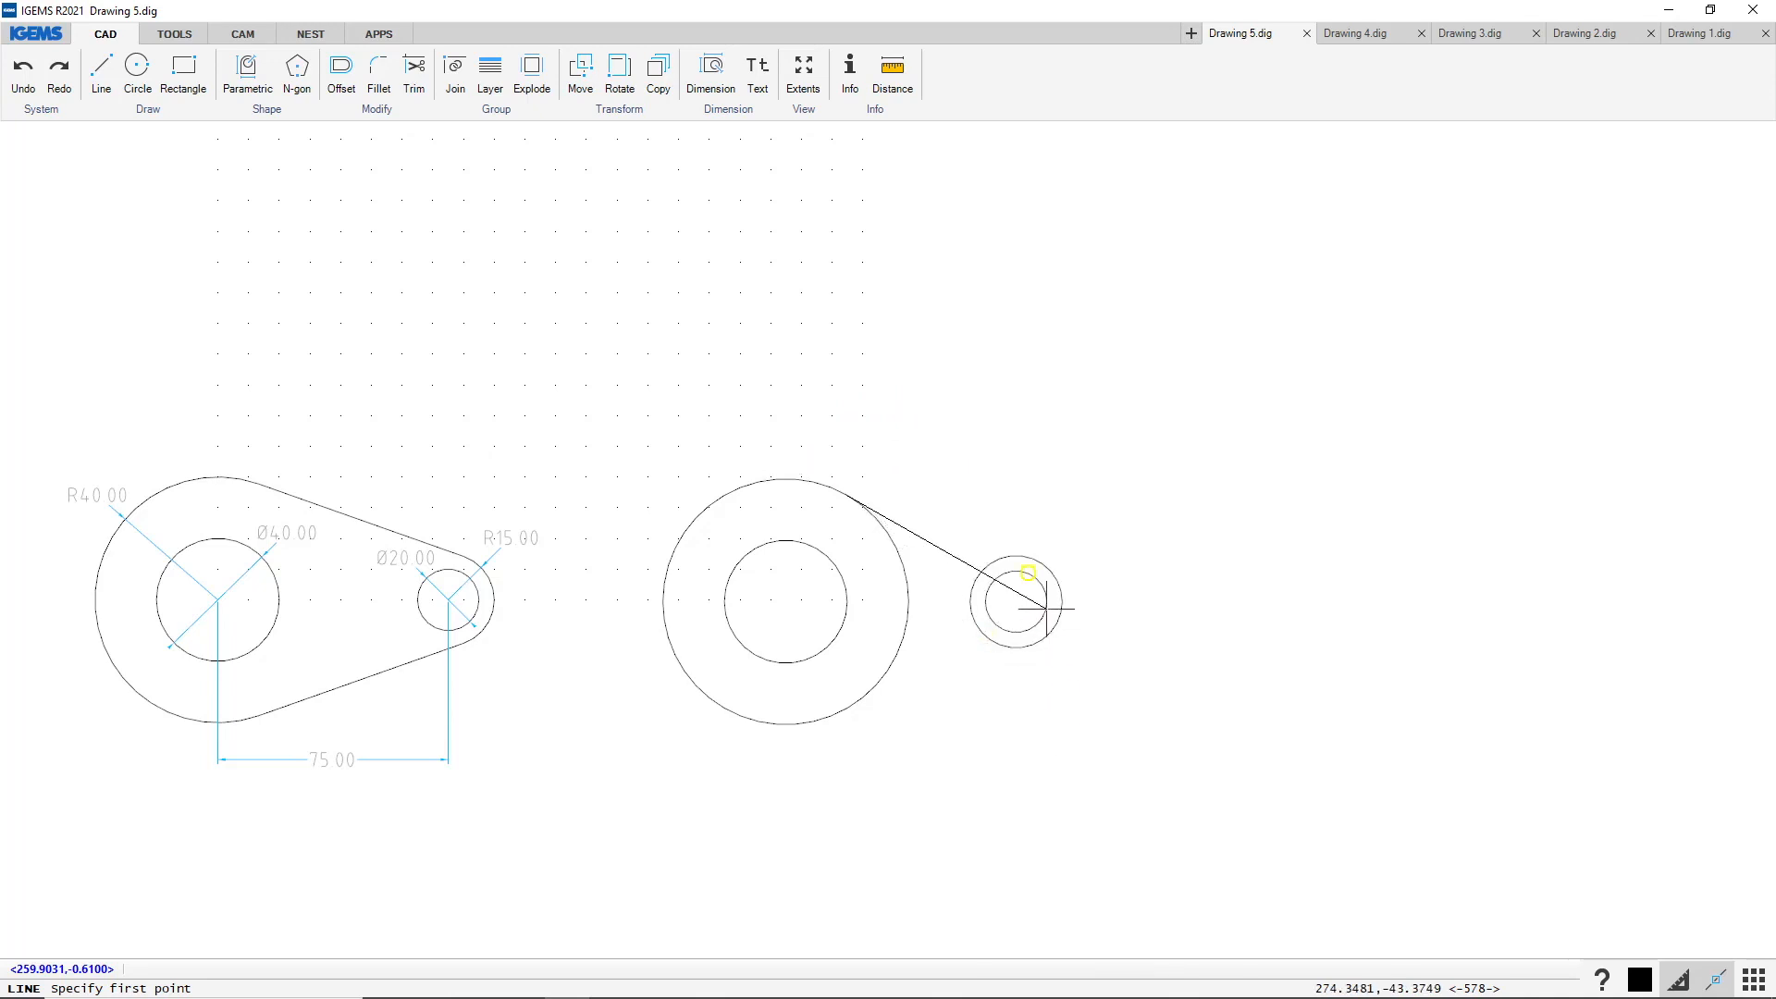
{"action": "left_click", "coordinate": [1031, 555]}
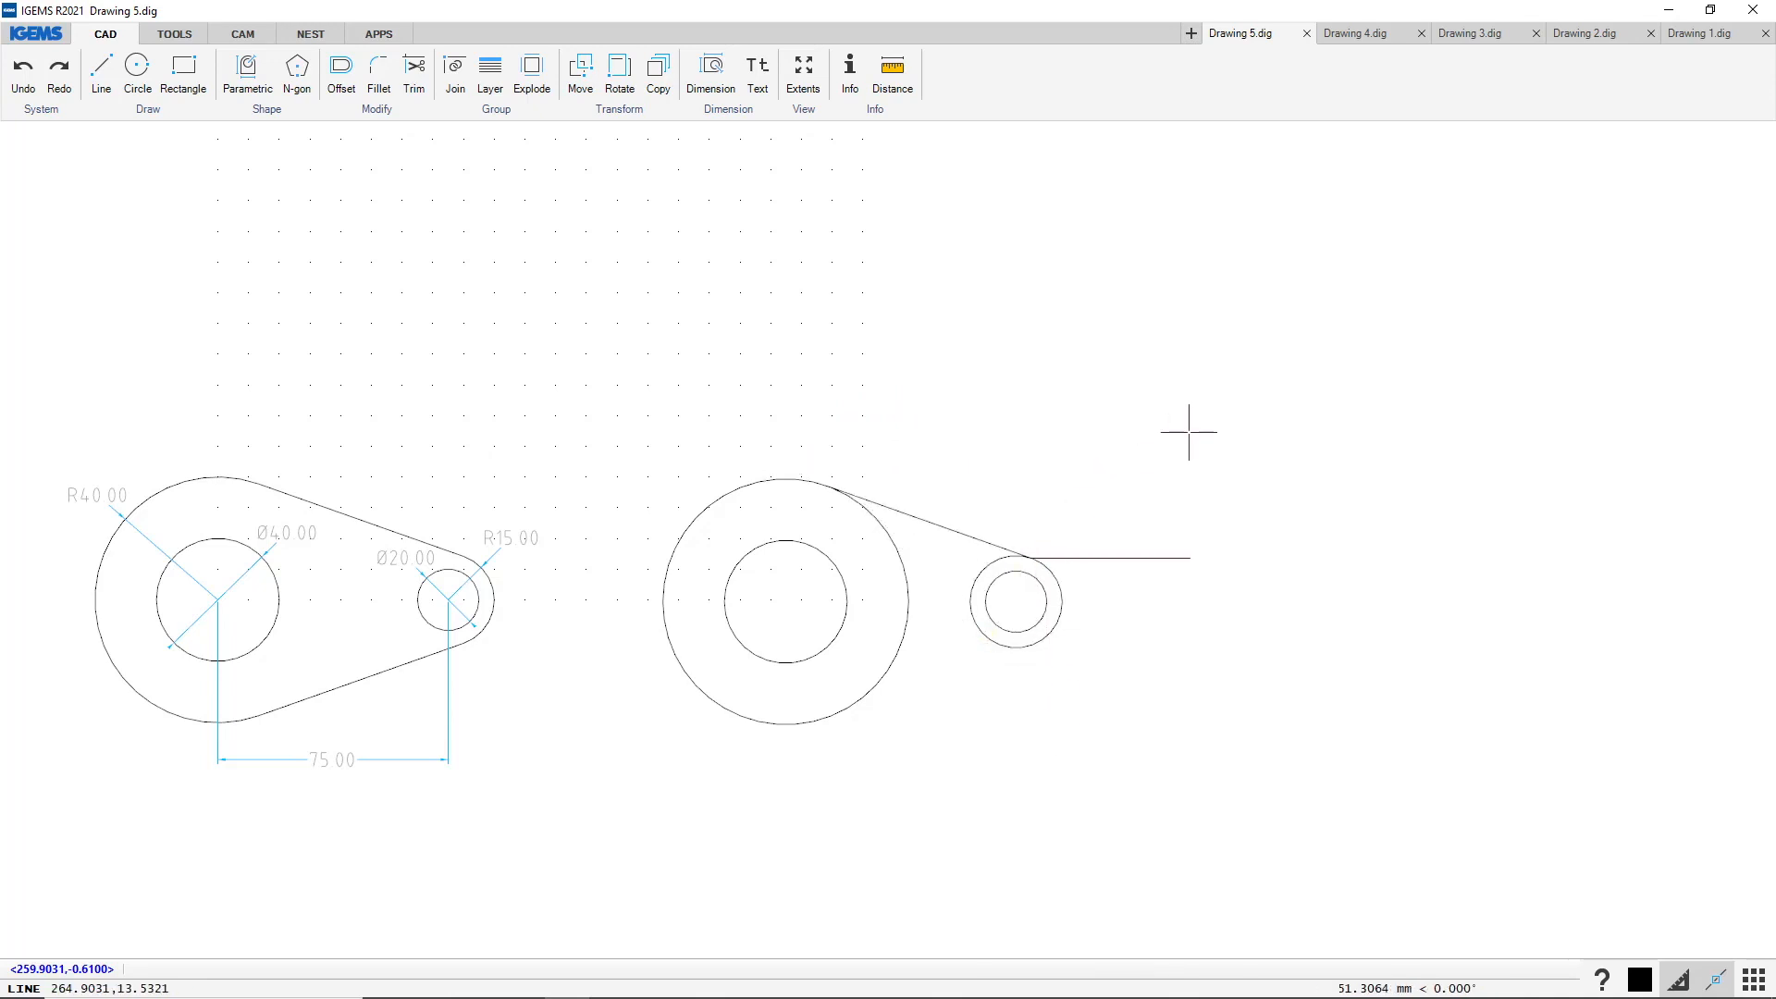
{"action": "key", "text": "Escape"}
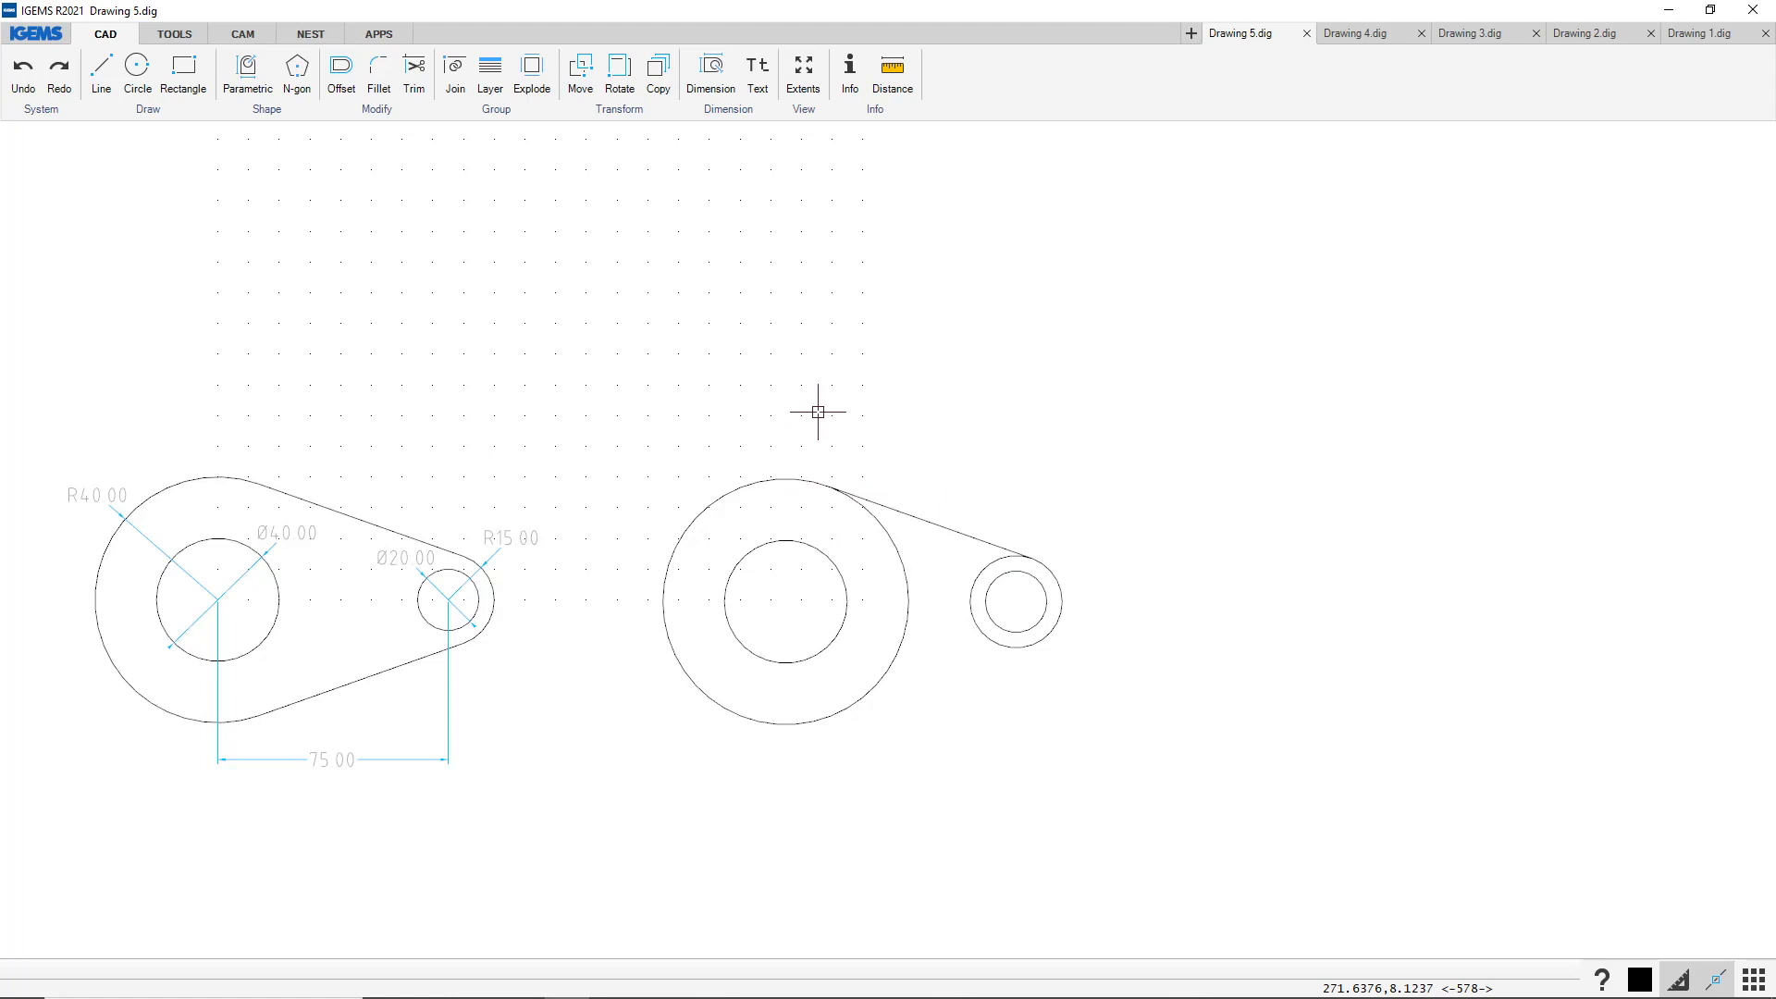
Draw a line tangent to the lower sides of the new 80 mm and 30 mm circles
{"action": "left_click", "coordinate": [101, 74]}
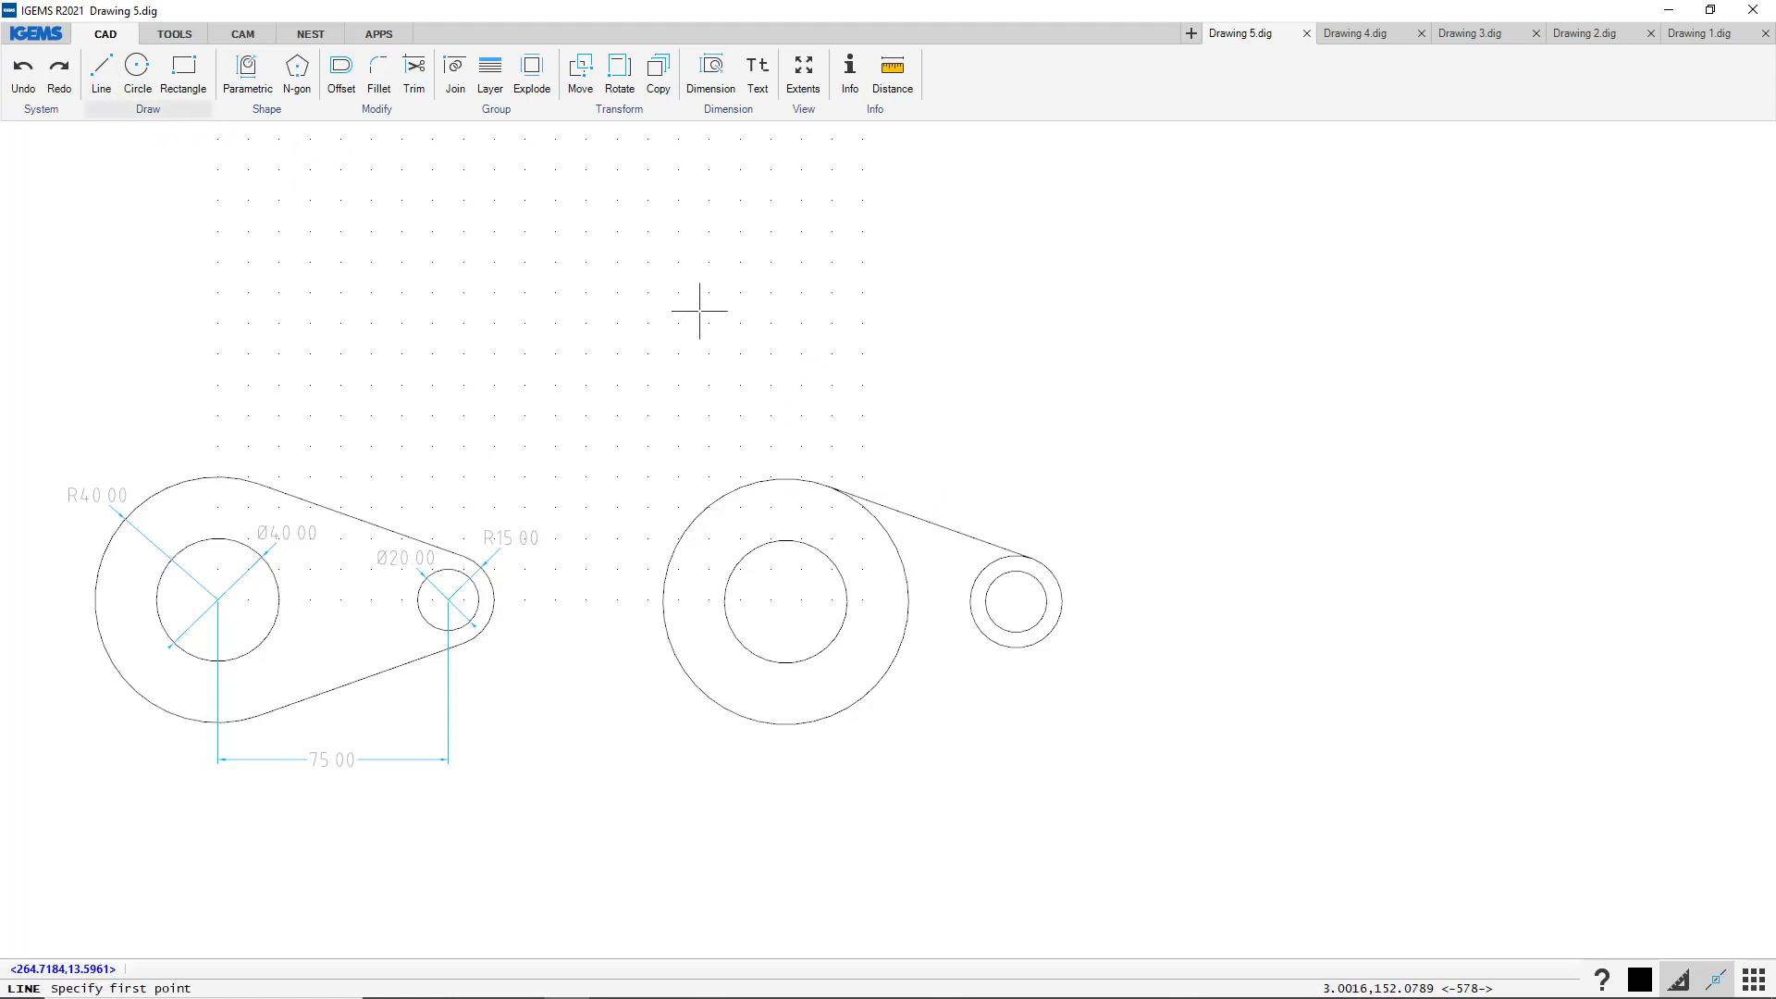
{"action": "right_click", "coordinate": [760, 323]}
{"action": "left_click", "coordinate": [829, 626]}
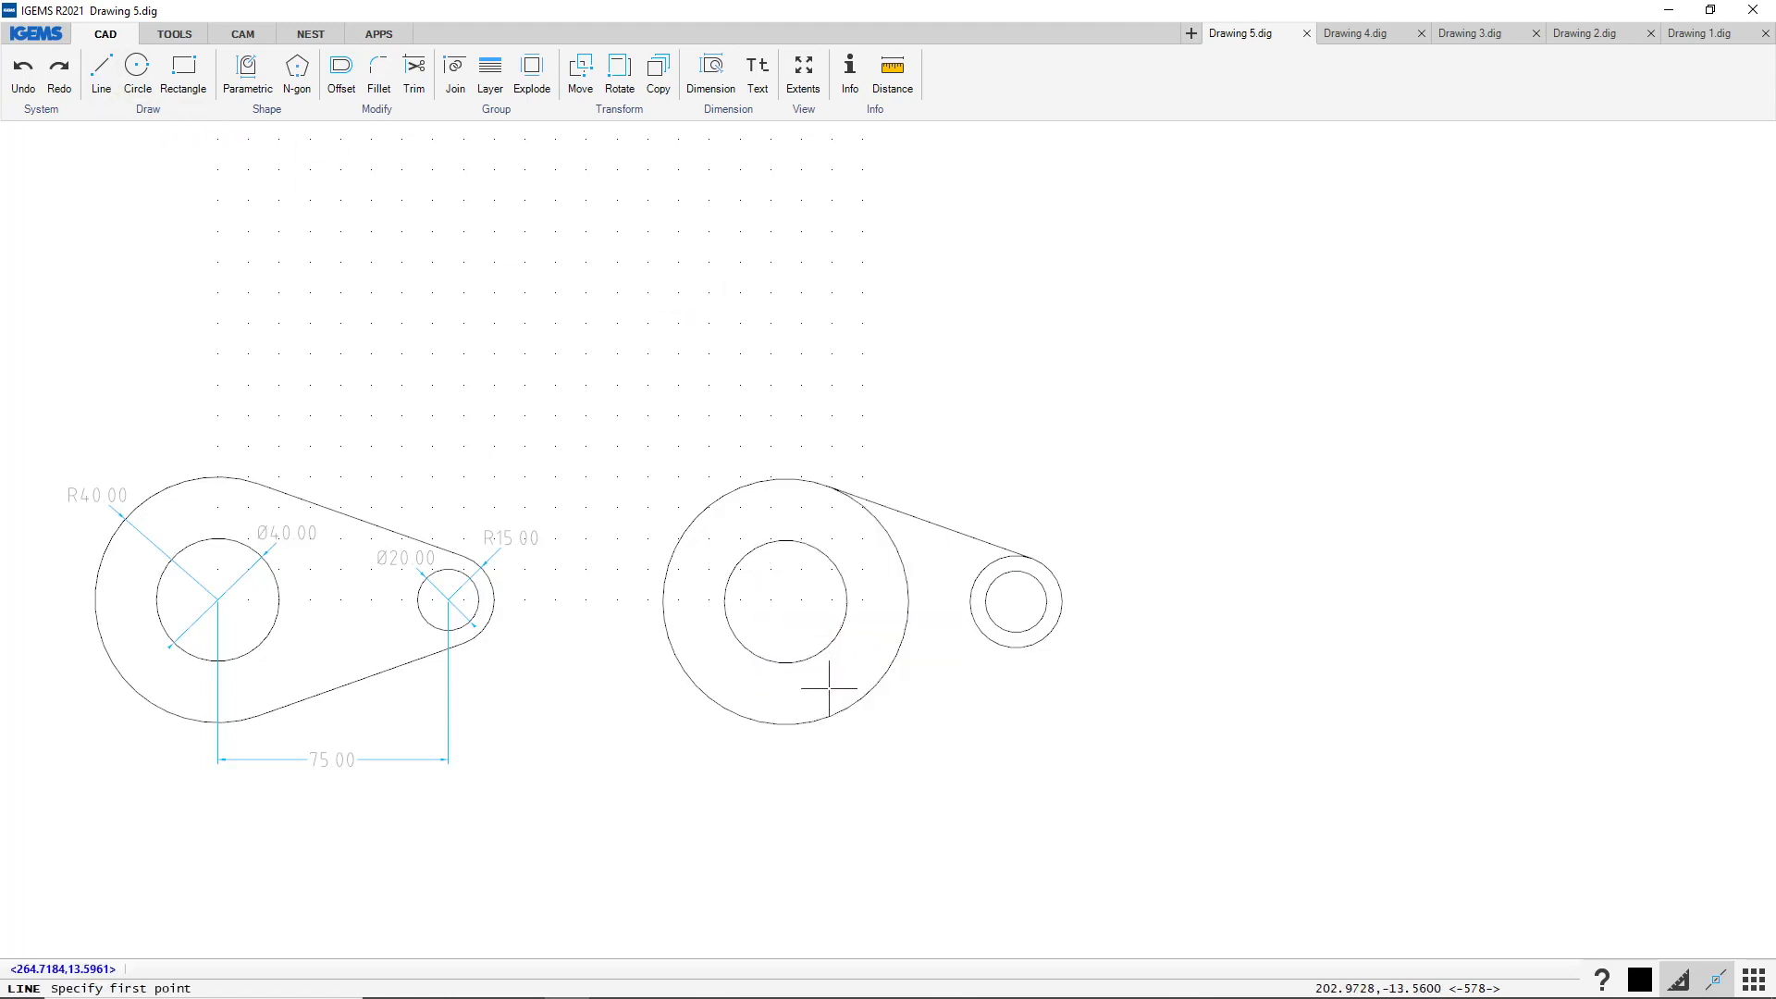
{"action": "right_click", "coordinate": [889, 741]}
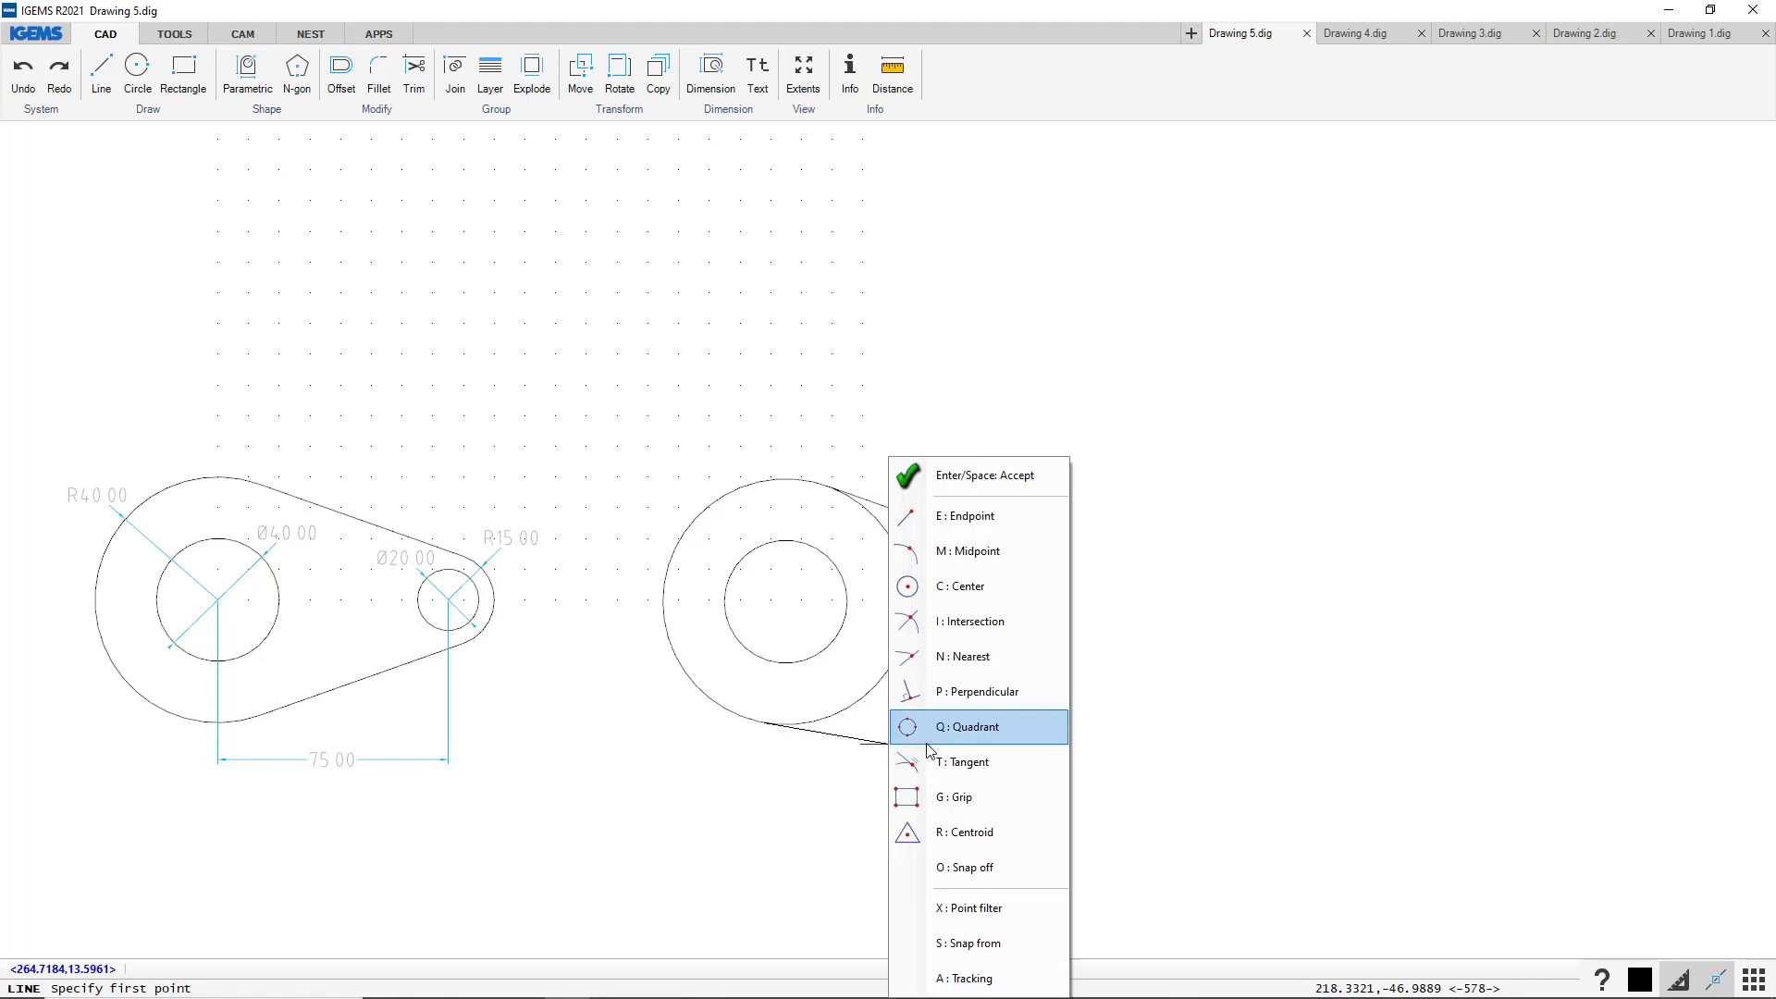
{"action": "left_click", "coordinate": [934, 755]}
{"action": "left_click", "coordinate": [1032, 645]}
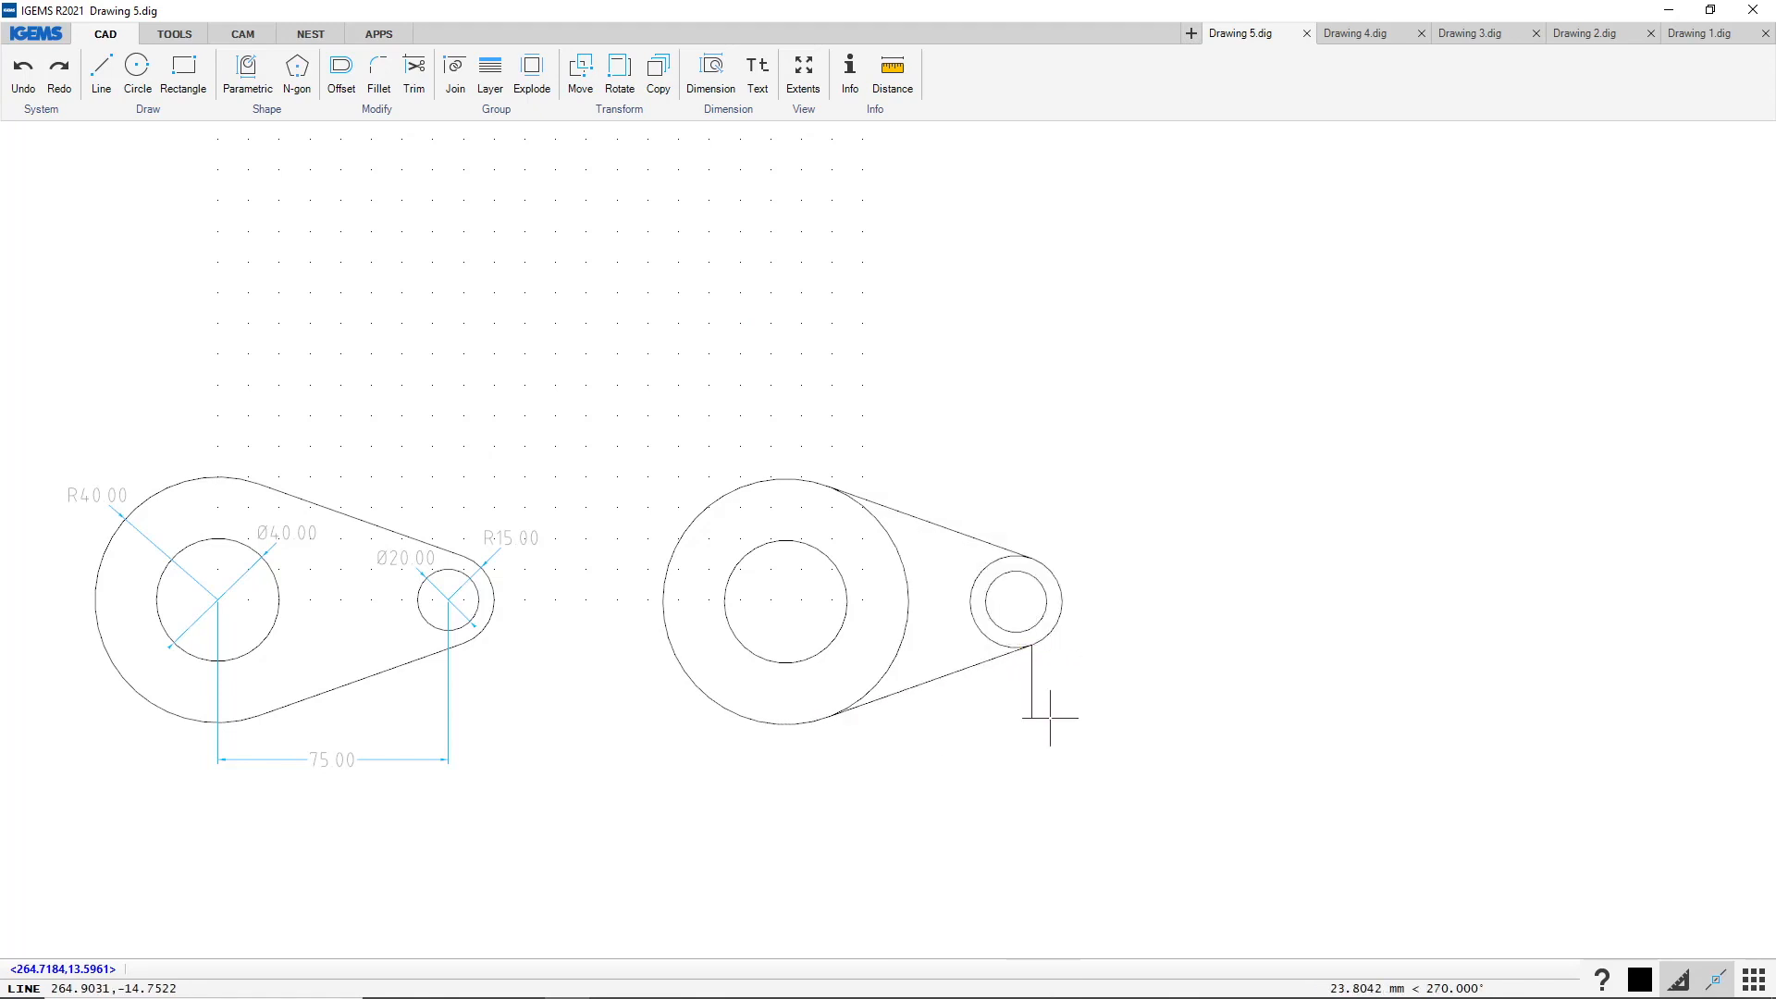
{"action": "key", "text": "Escape"}
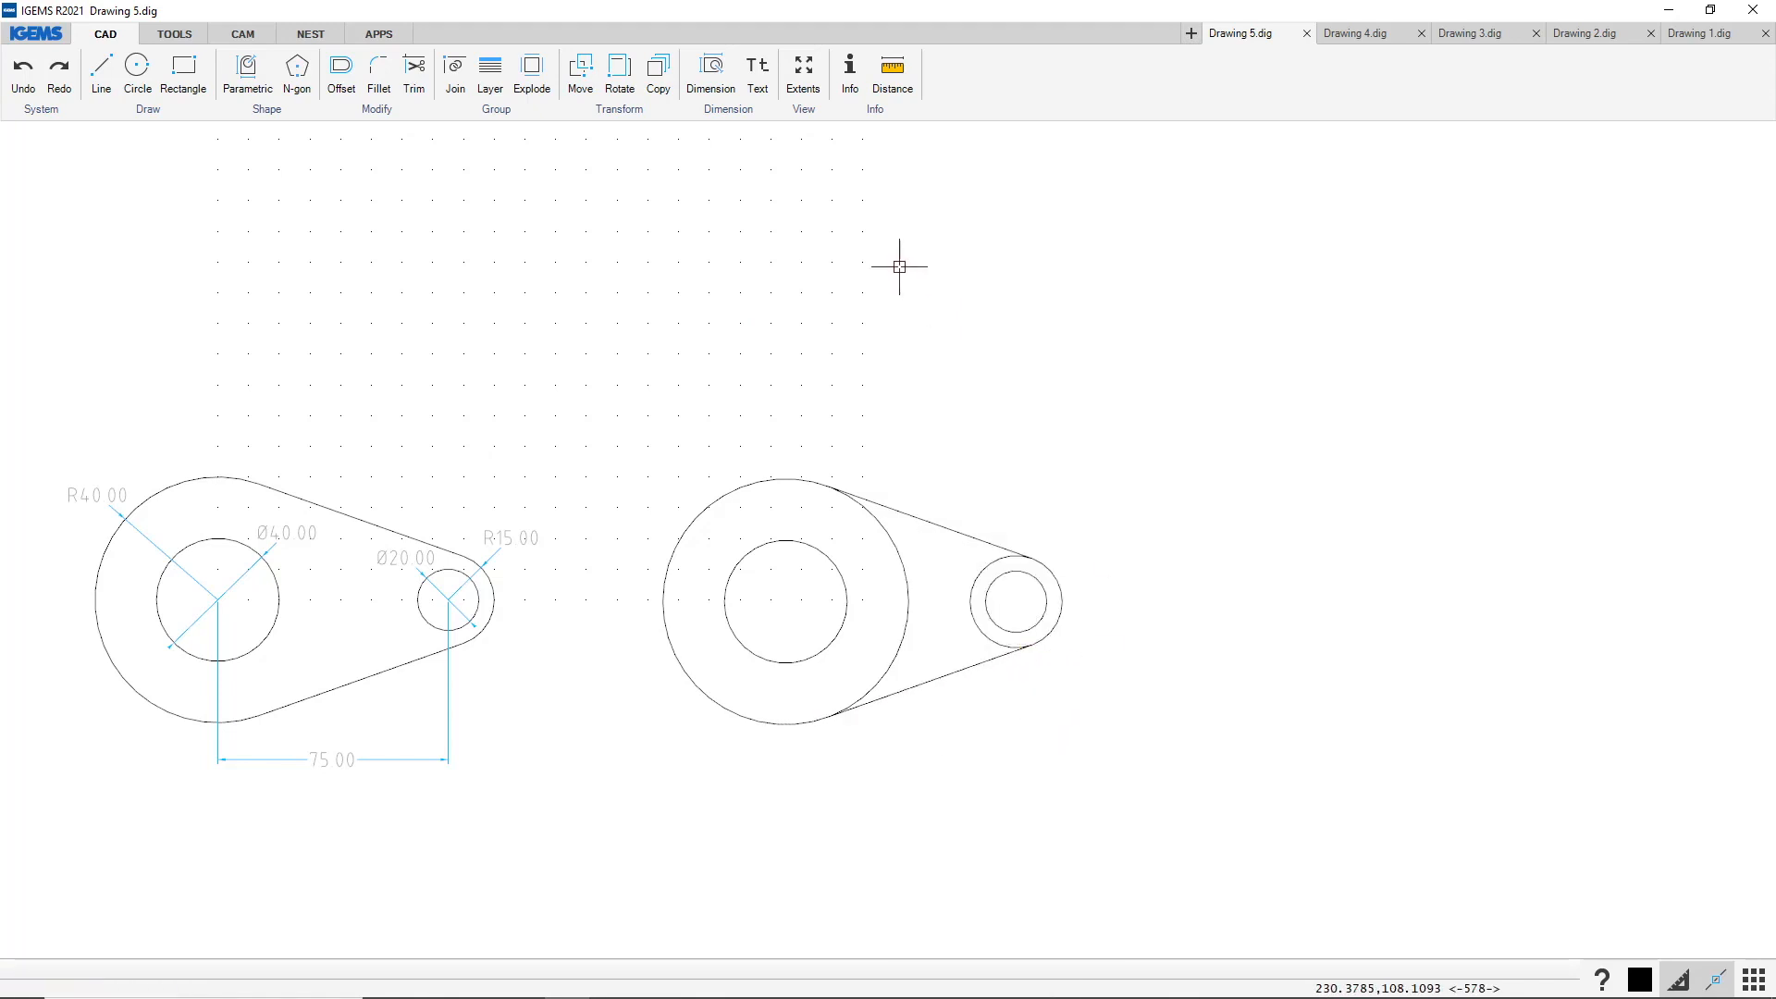
Trim the inner arcs of the 80 mm and 30 mm circles between the tangent lines, leaving one closed outer contour
{"action": "left_click", "coordinate": [414, 68]}
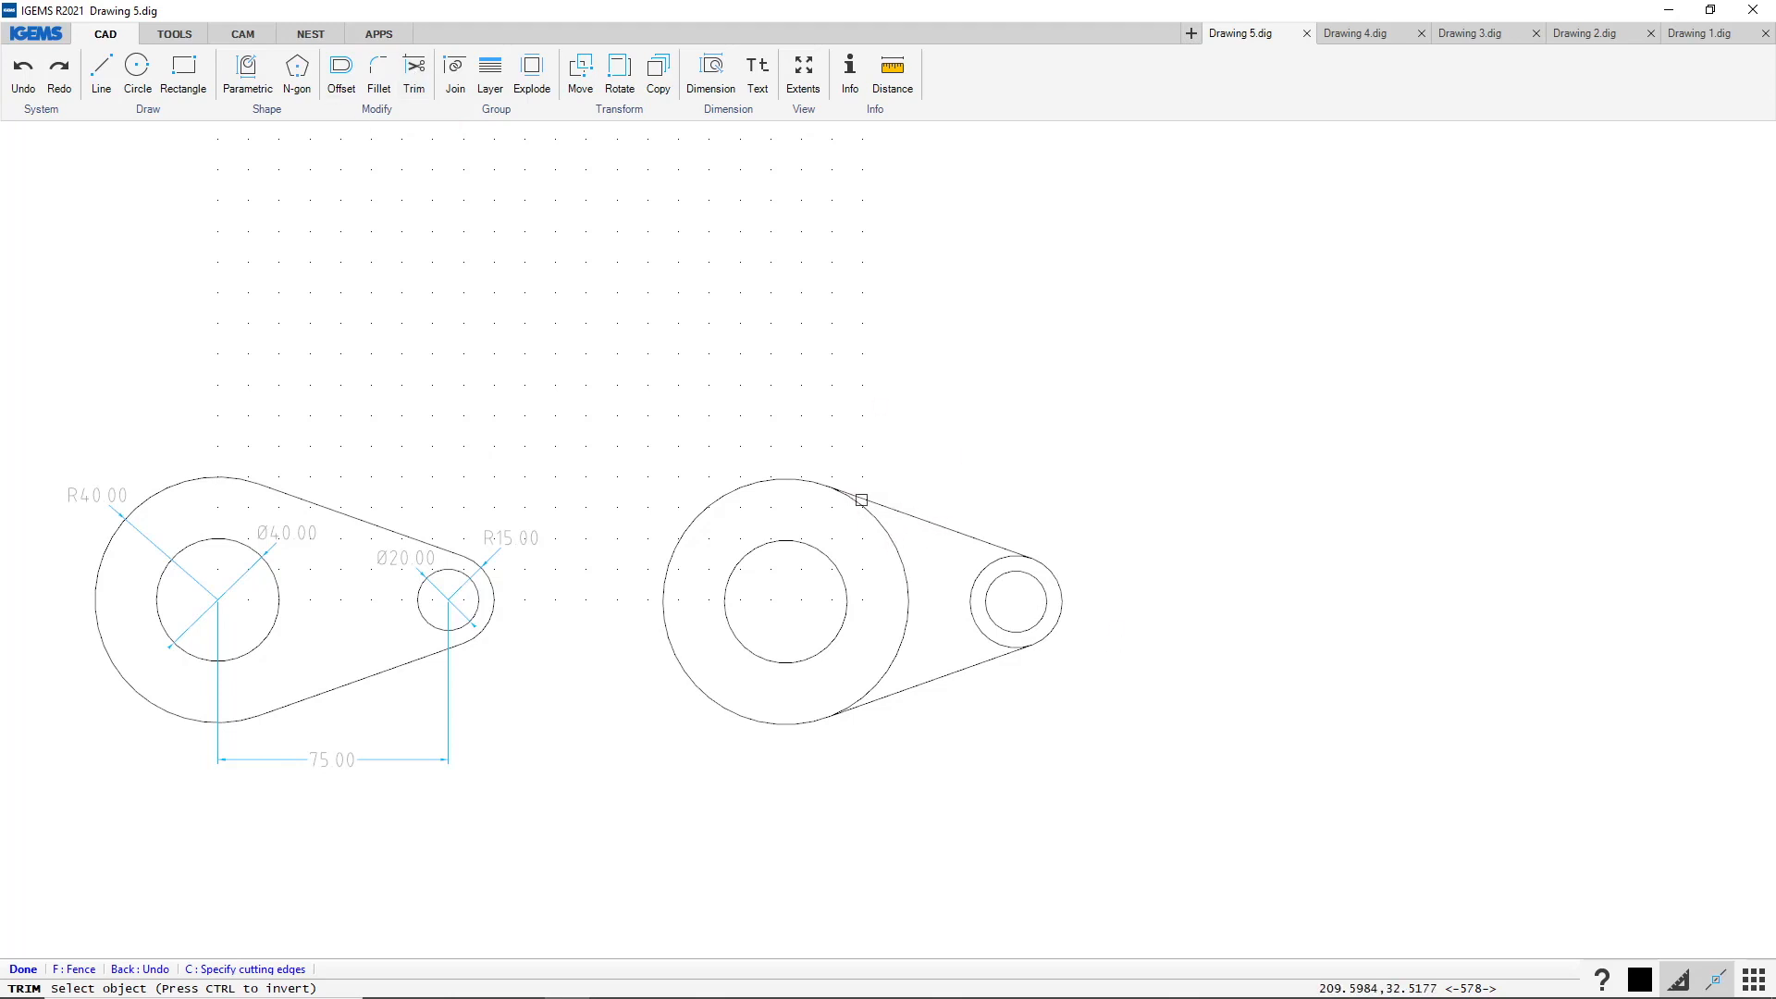
{"action": "scroll", "coordinate": [814, 478], "scroll_direction": "up", "scroll_amount": 4}
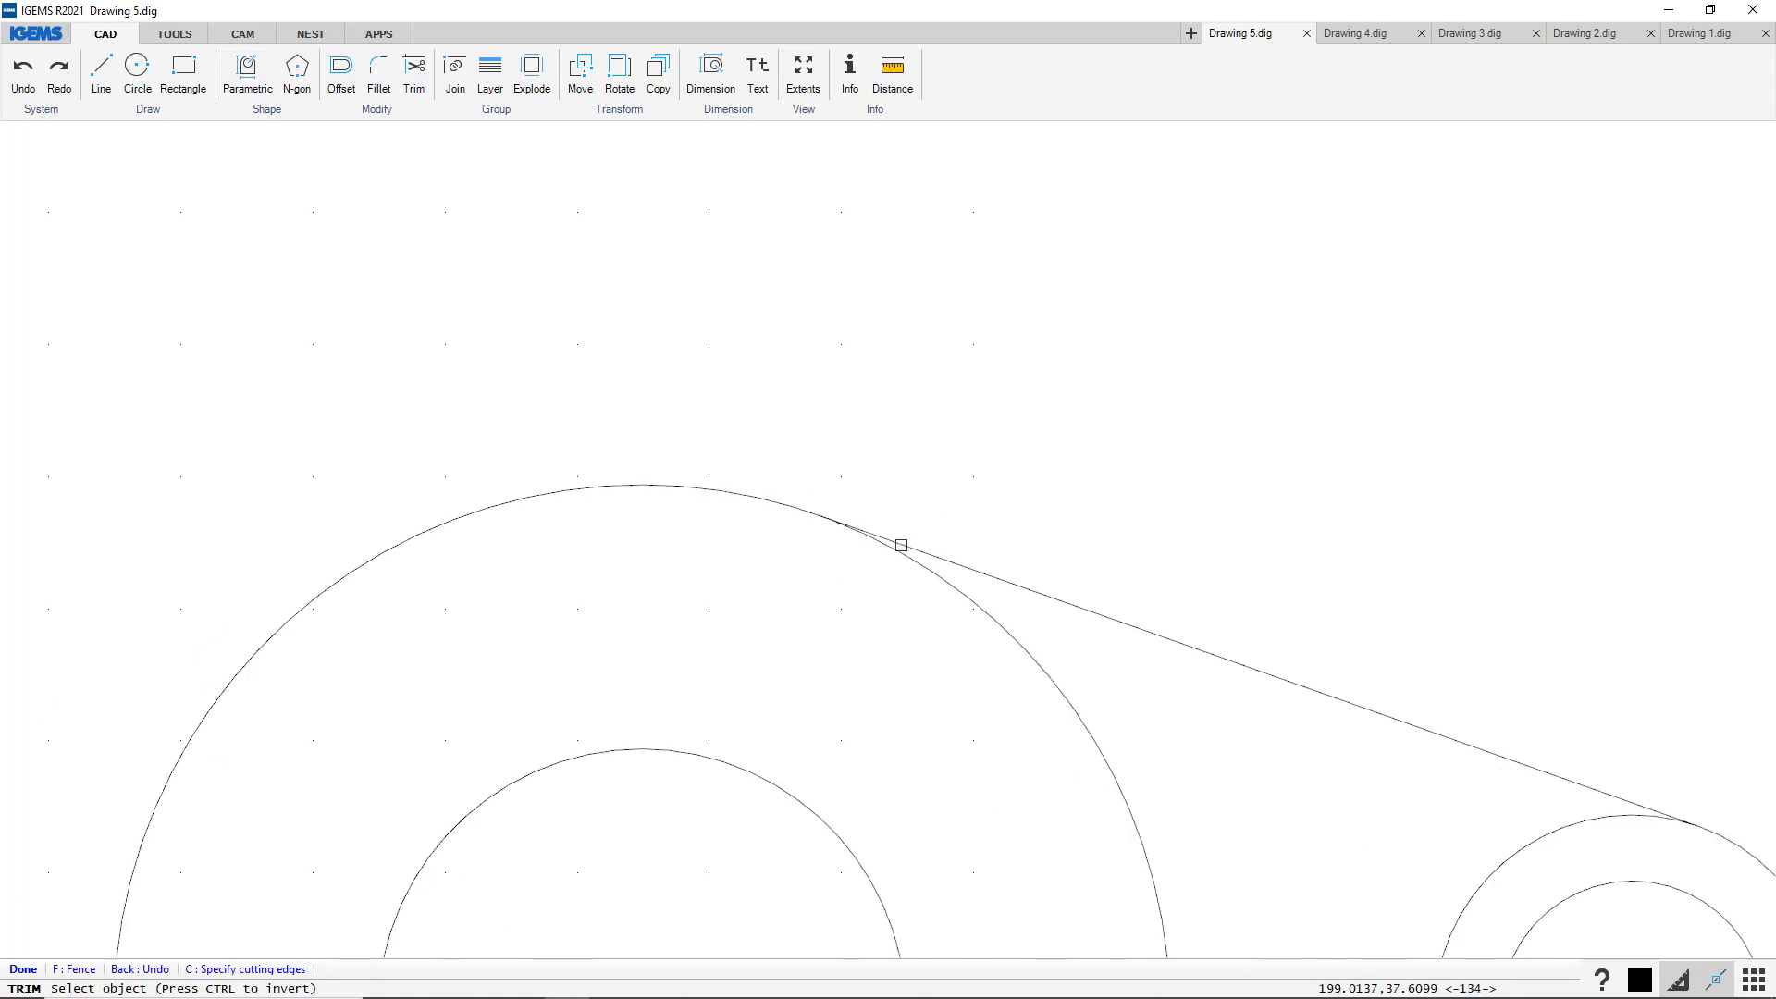
{"action": "left_click", "coordinate": [1017, 642]}
{"action": "scroll", "coordinate": [870, 345], "scroll_direction": "down", "scroll_amount": 4}
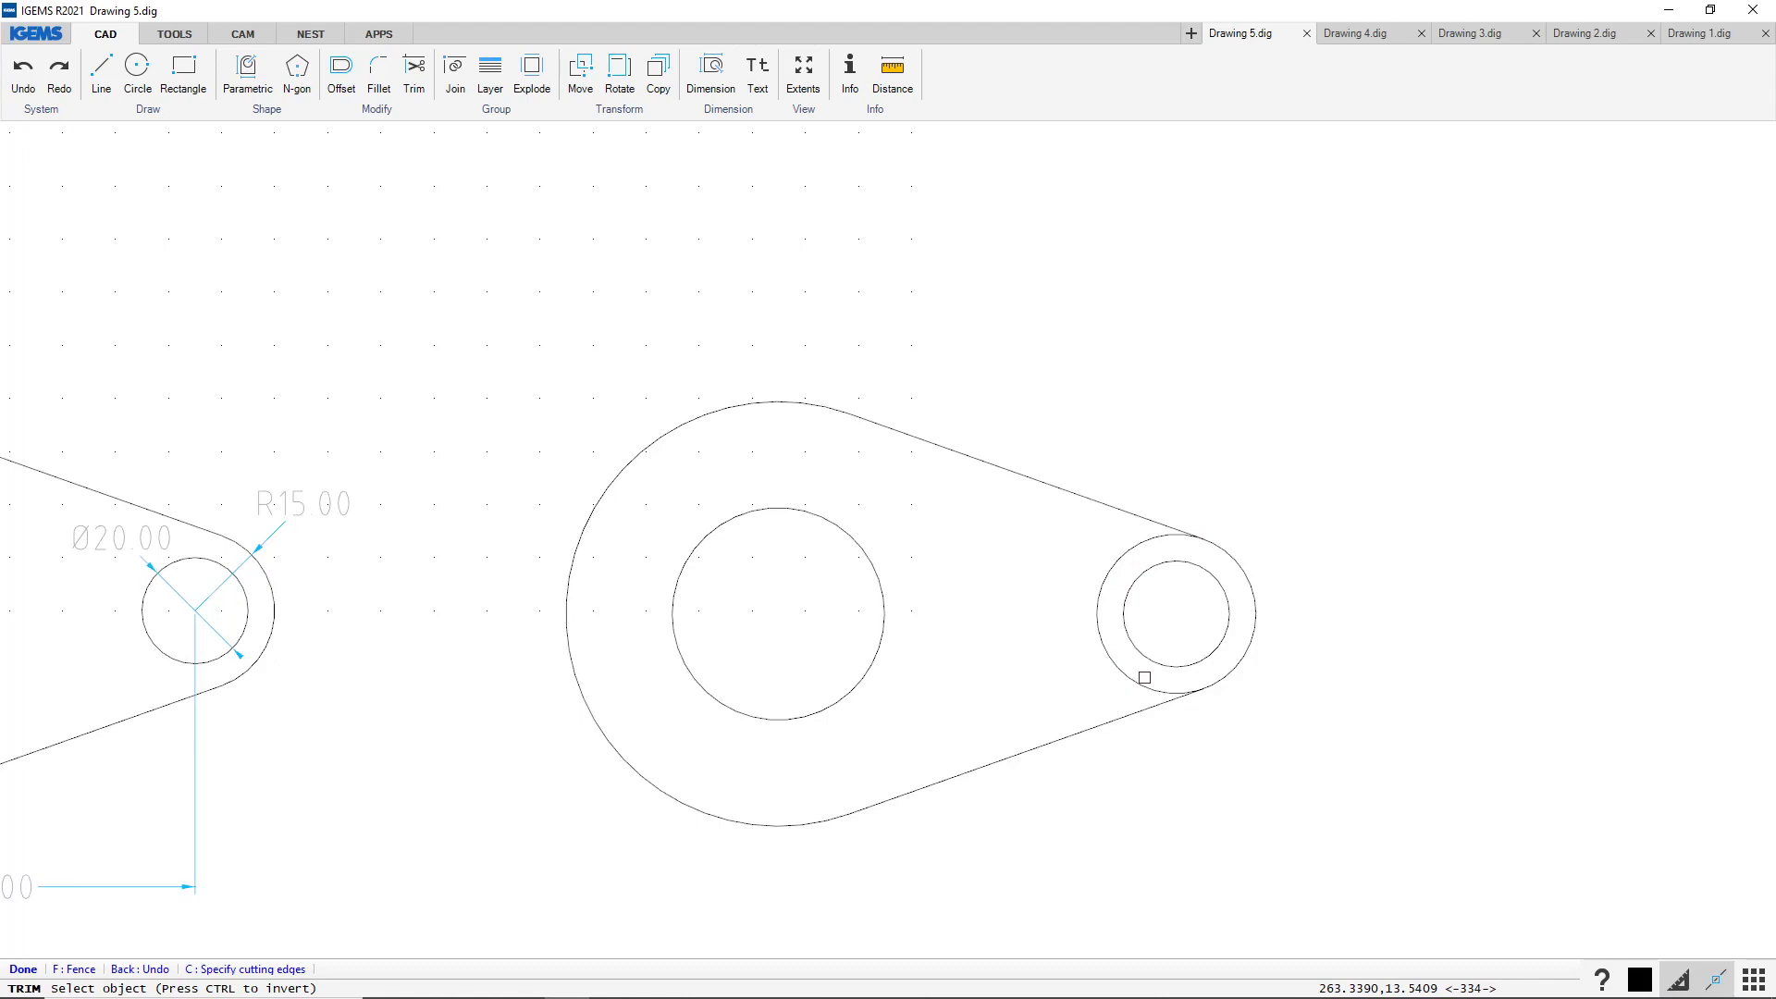
{"action": "left_click", "coordinate": [1097, 606]}
{"action": "scroll", "coordinate": [1345, 368], "scroll_direction": "down", "scroll_amount": 3}
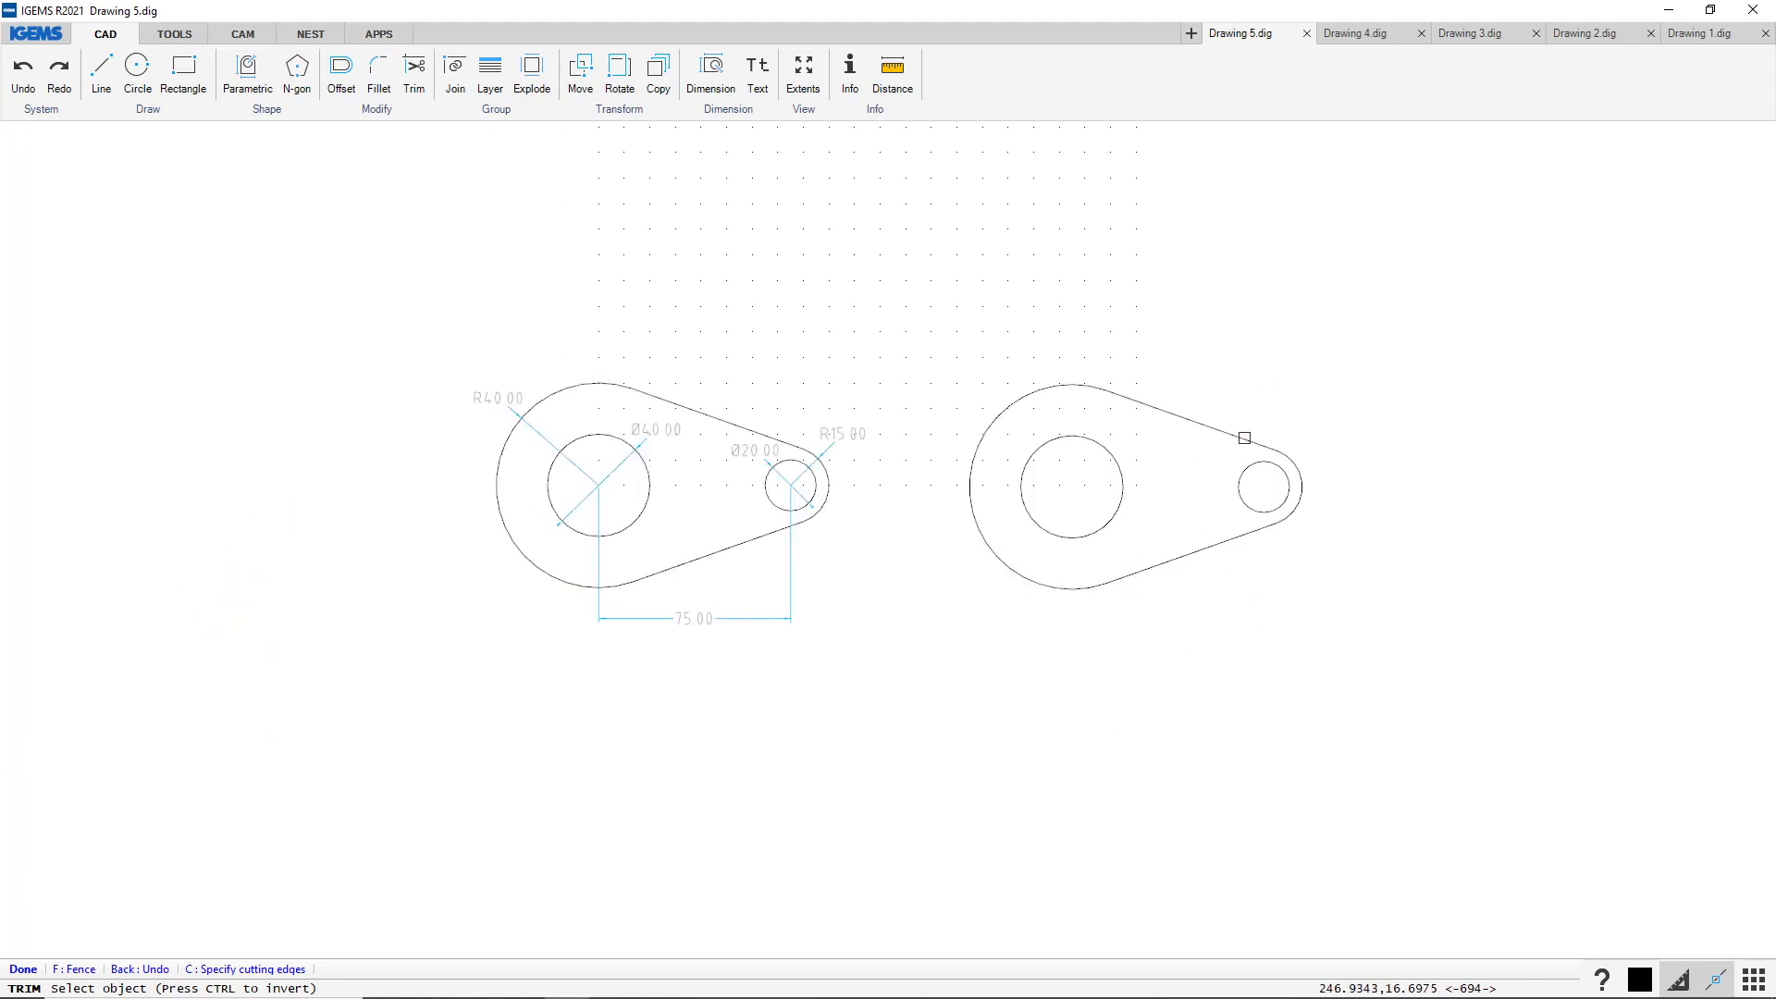
{"action": "key", "text": "Escape"}
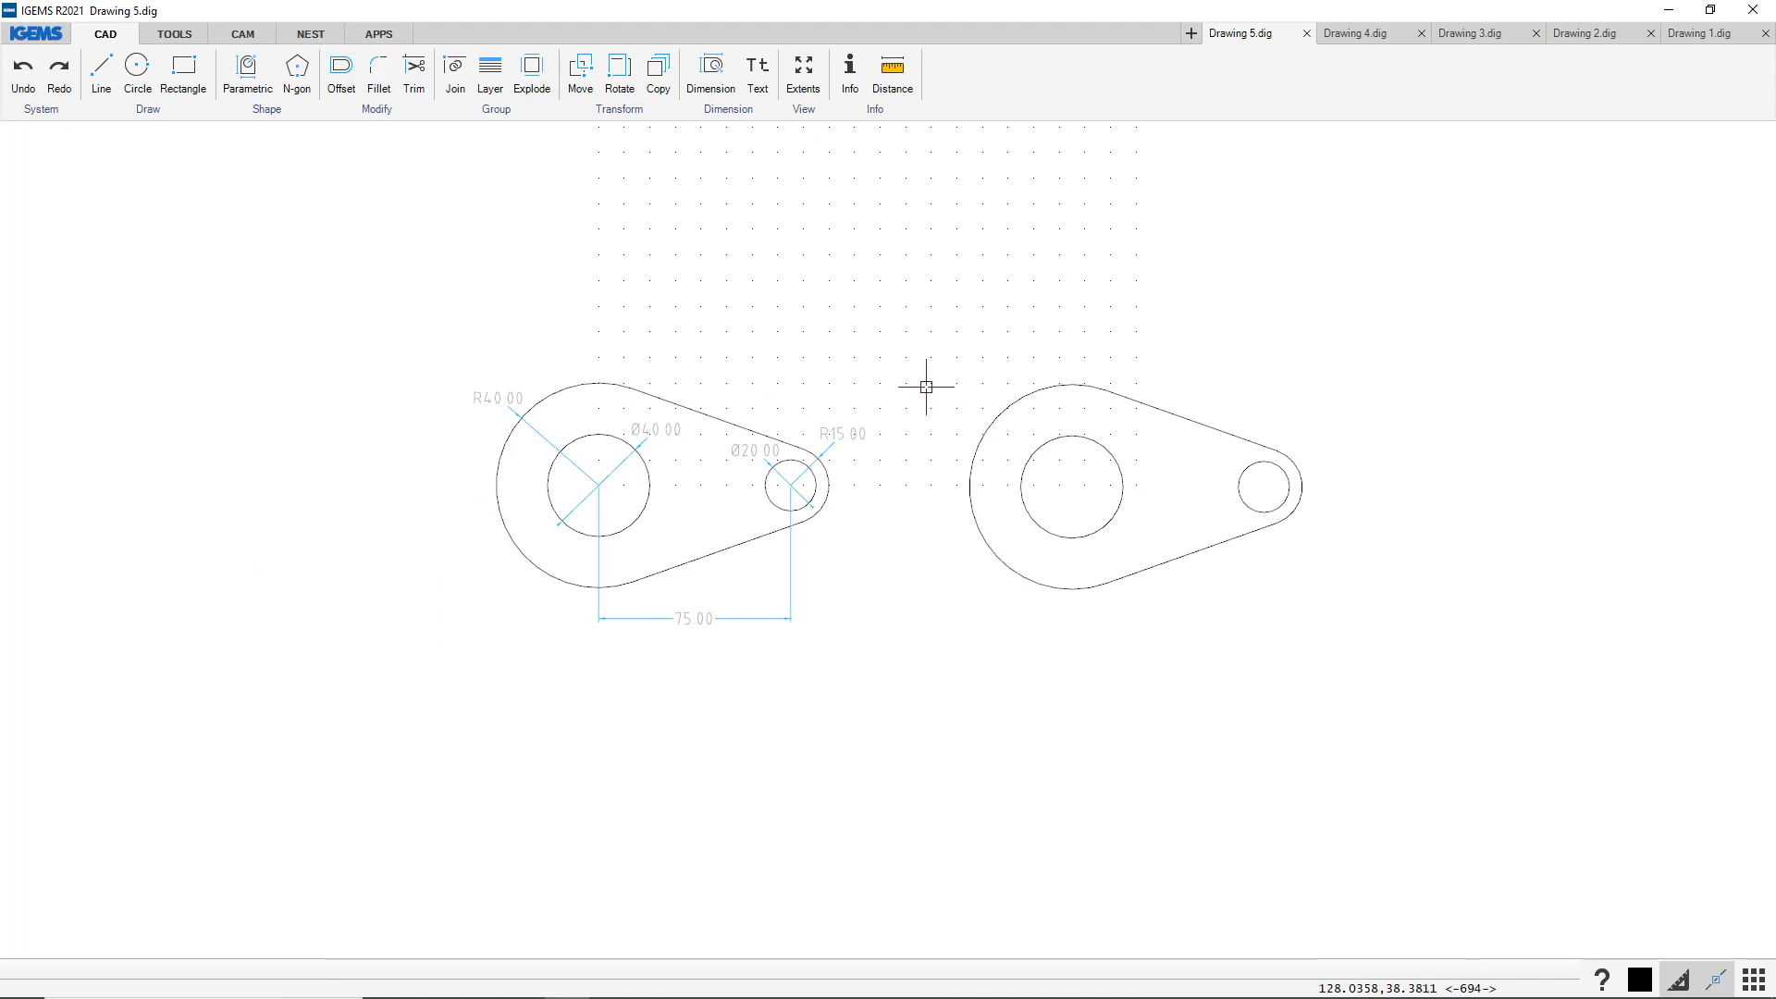
Dimension the horizontal distance between the centres of the two holes in the redrawn part, placing it below the outline
{"action": "left_click", "coordinate": [714, 62]}
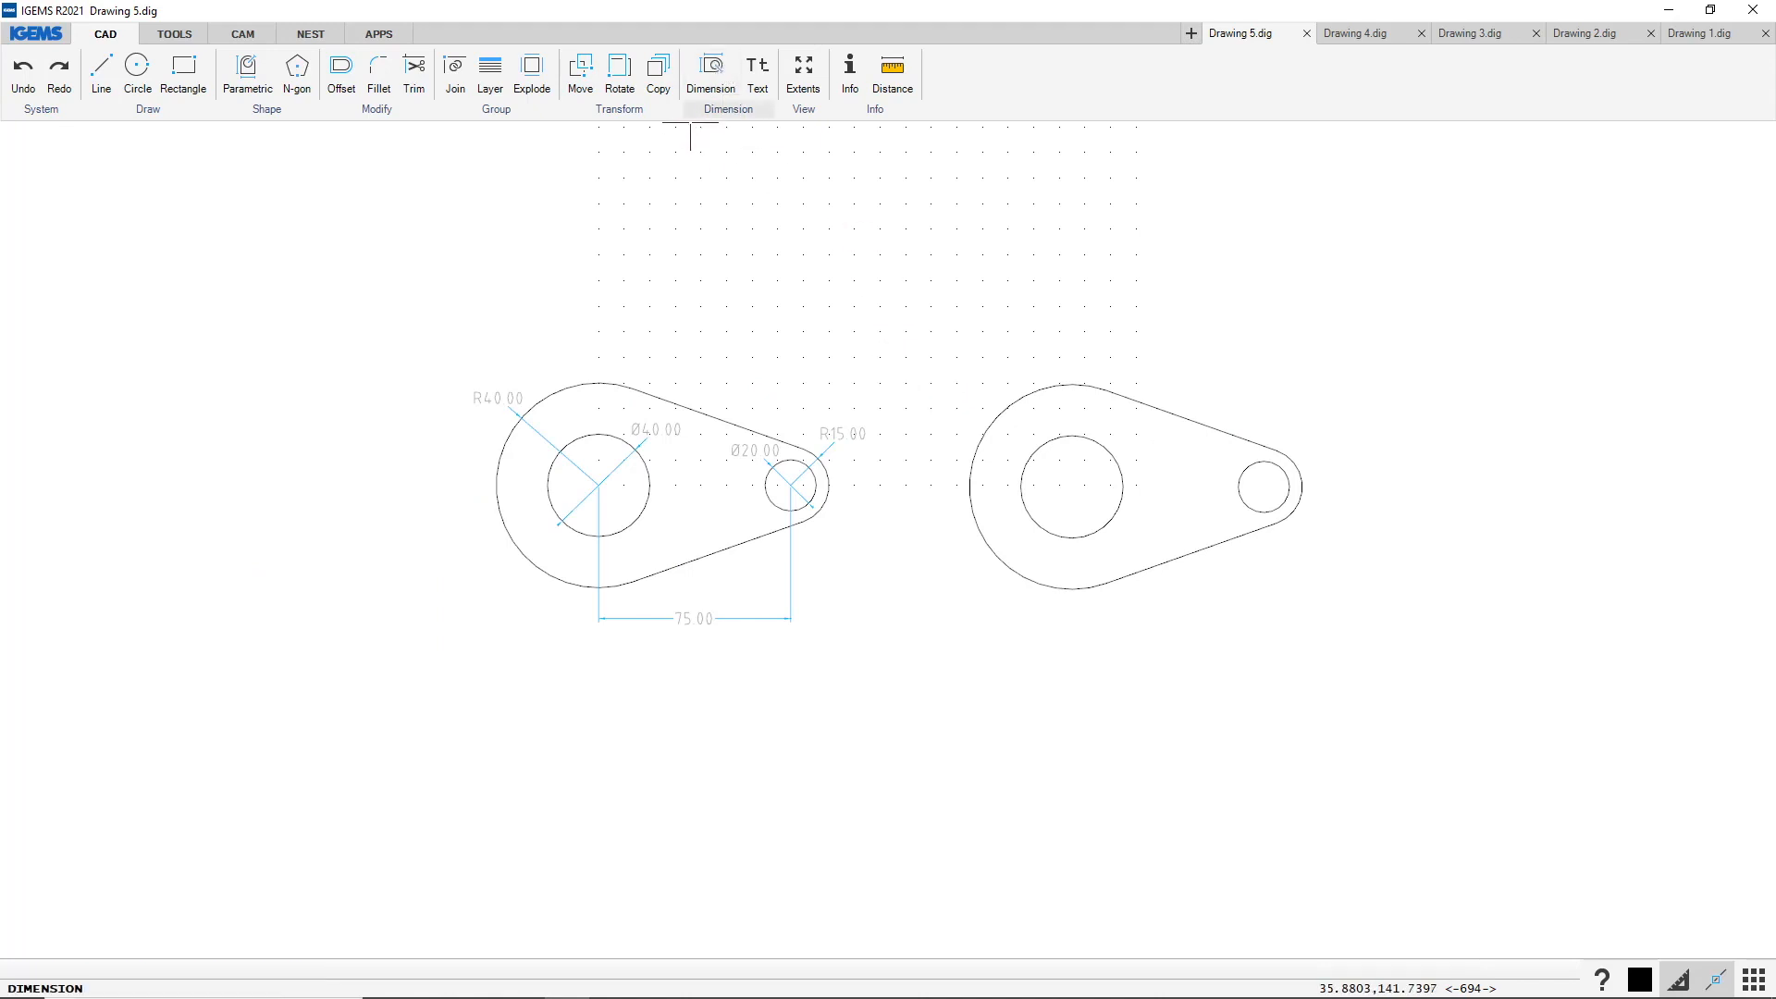
{"action": "right_click", "coordinate": [1064, 403]}
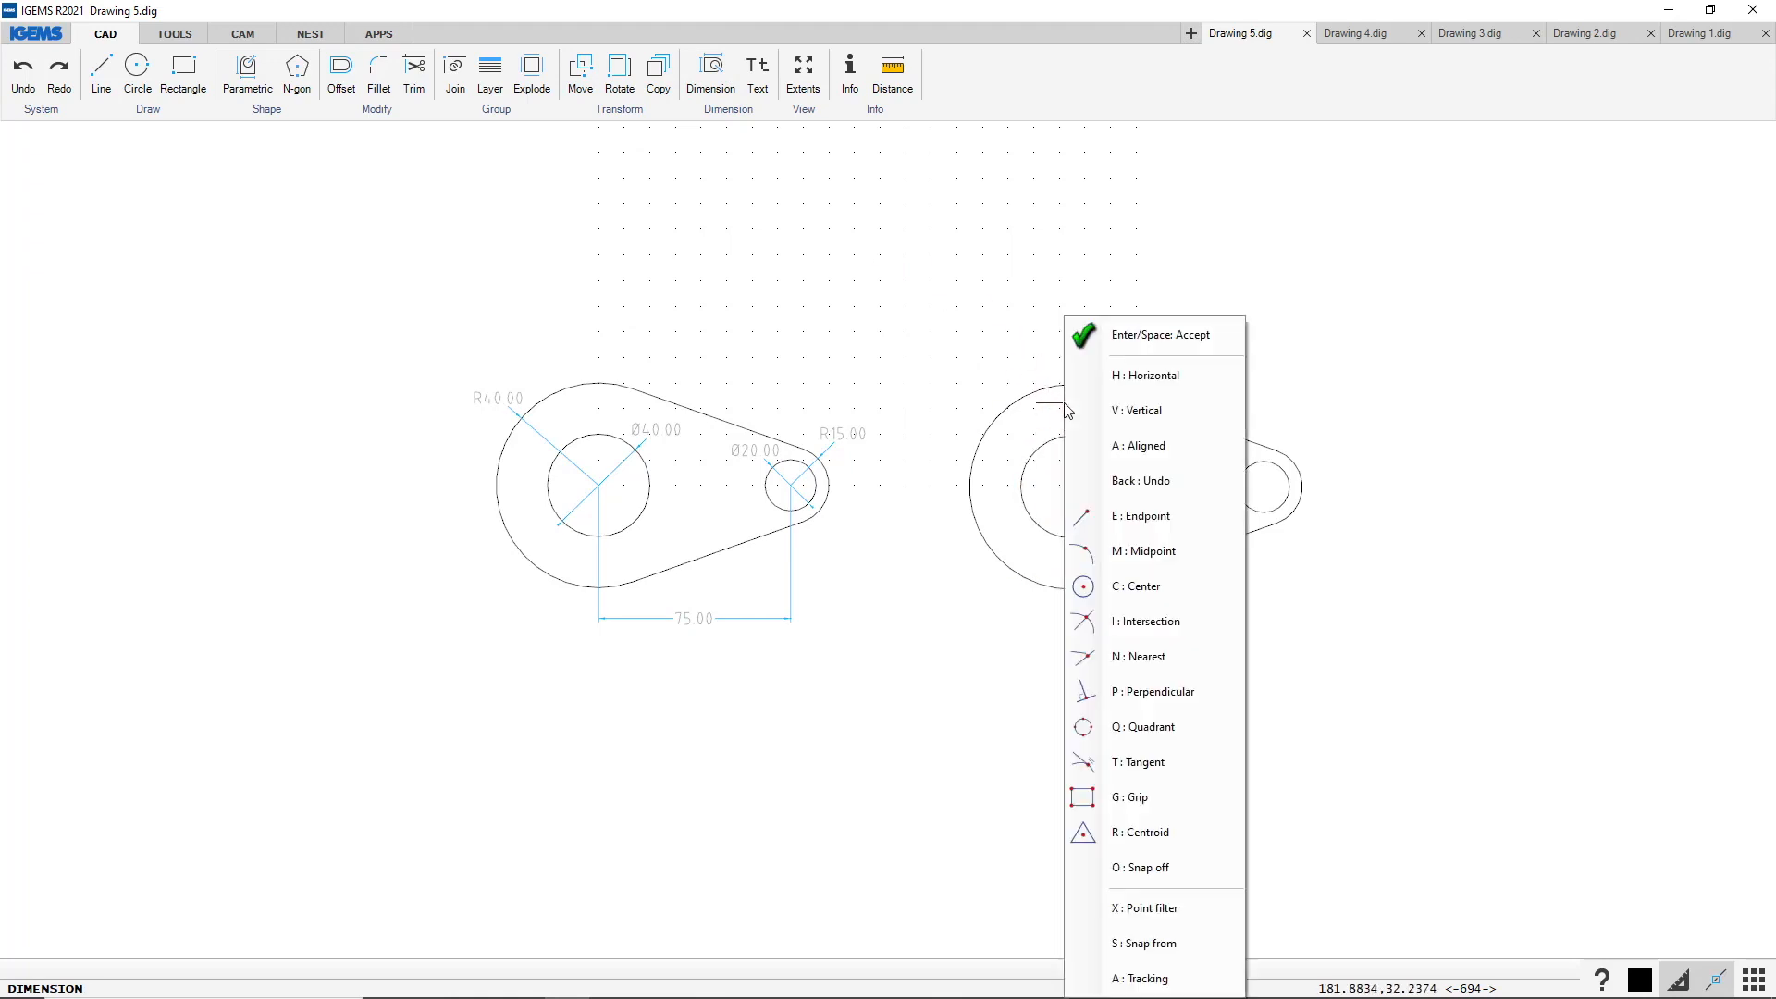
{"action": "left_click", "coordinate": [1111, 583]}
{"action": "left_click", "coordinate": [1079, 428]}
{"action": "right_click", "coordinate": [1117, 307]}
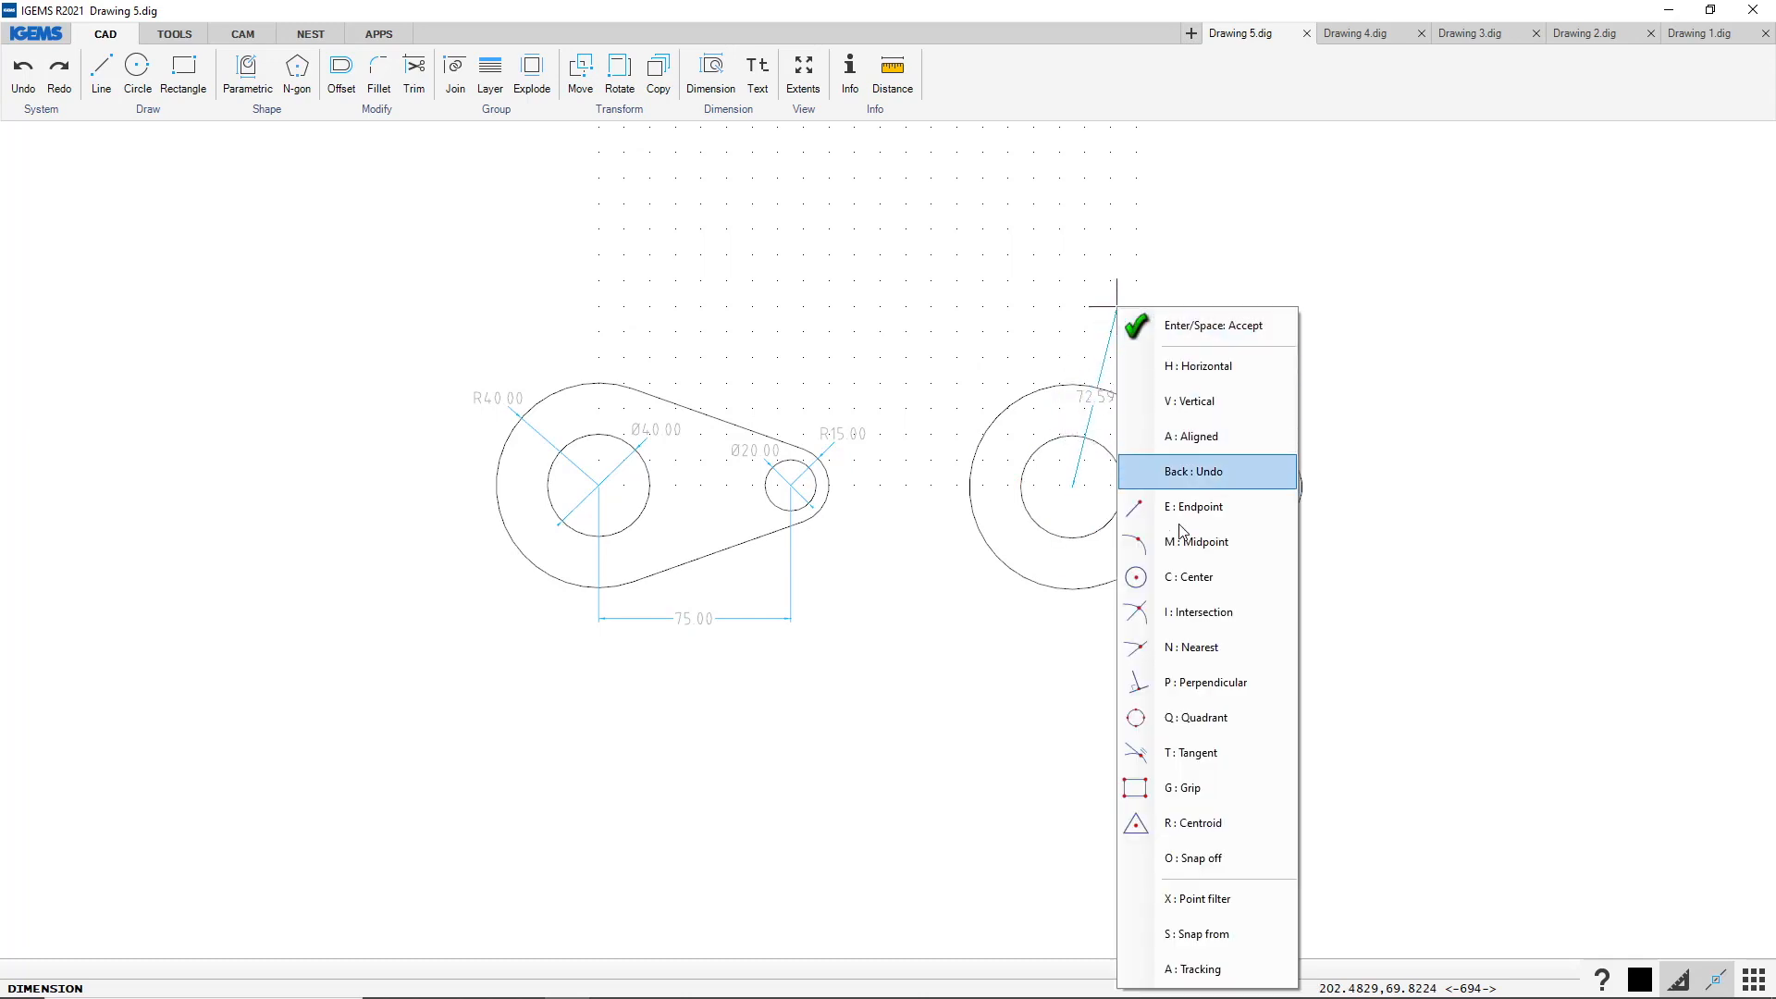
{"action": "left_click", "coordinate": [1193, 577]}
{"action": "left_click", "coordinate": [1244, 498]}
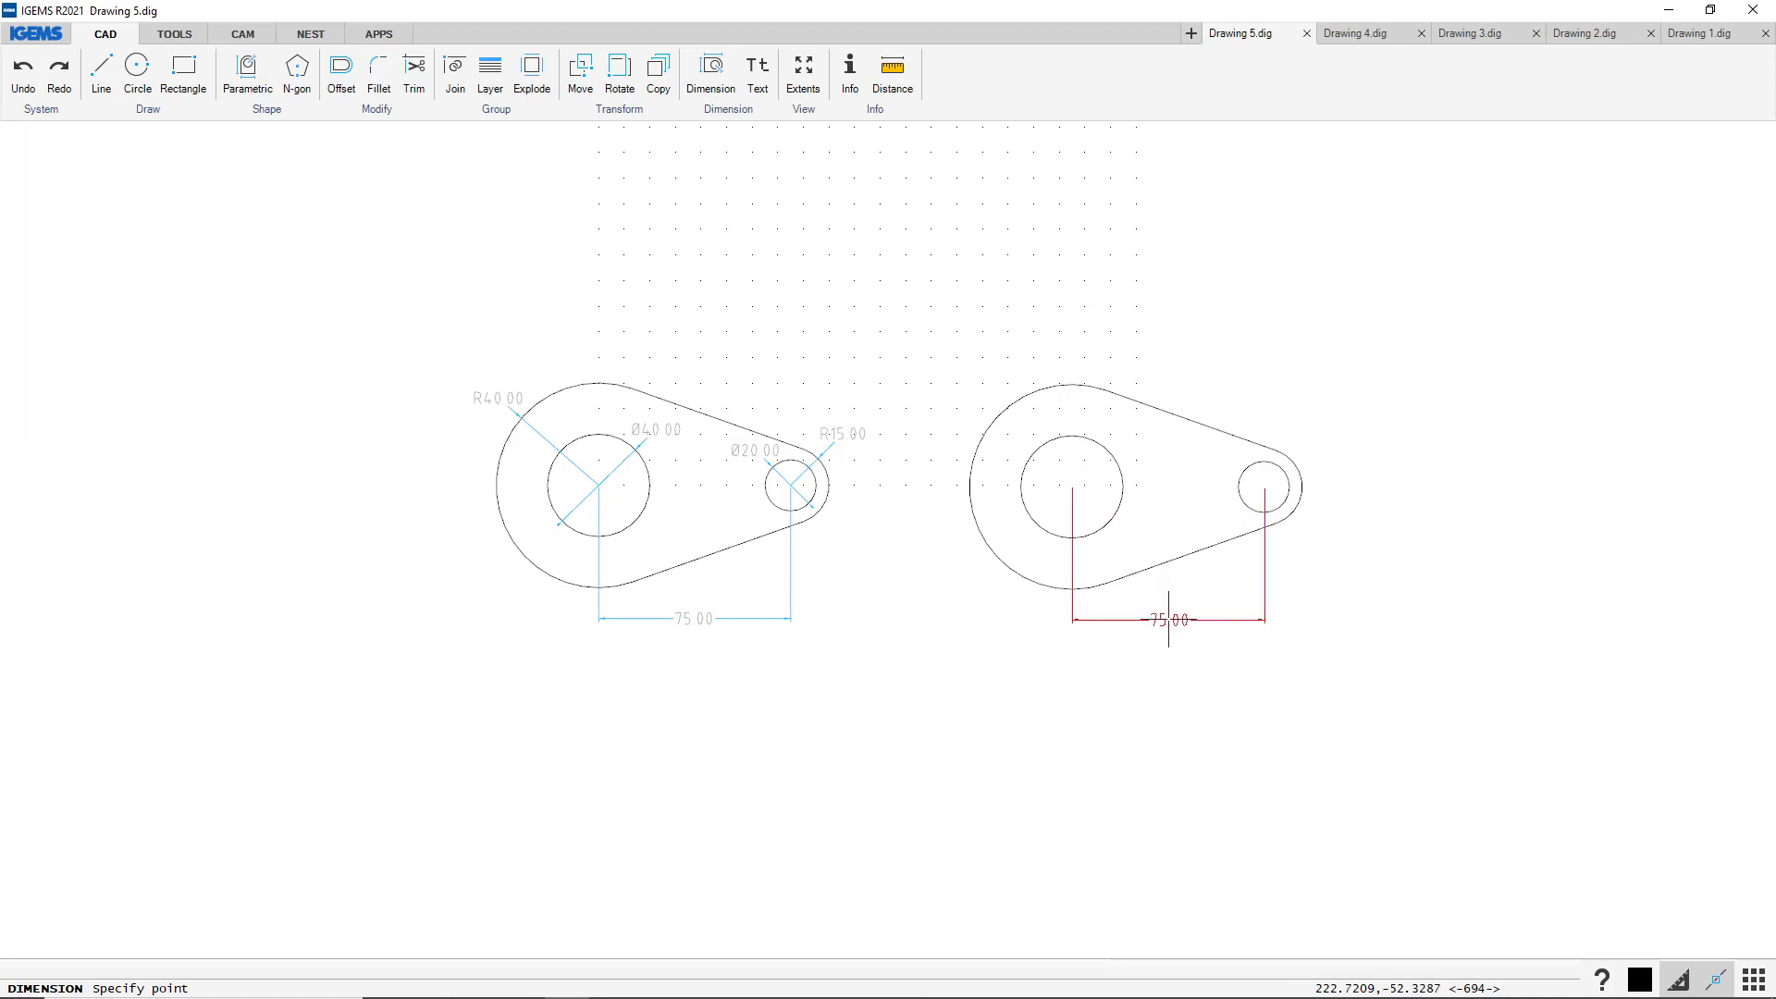
{"action": "left_click", "coordinate": [1170, 621]}
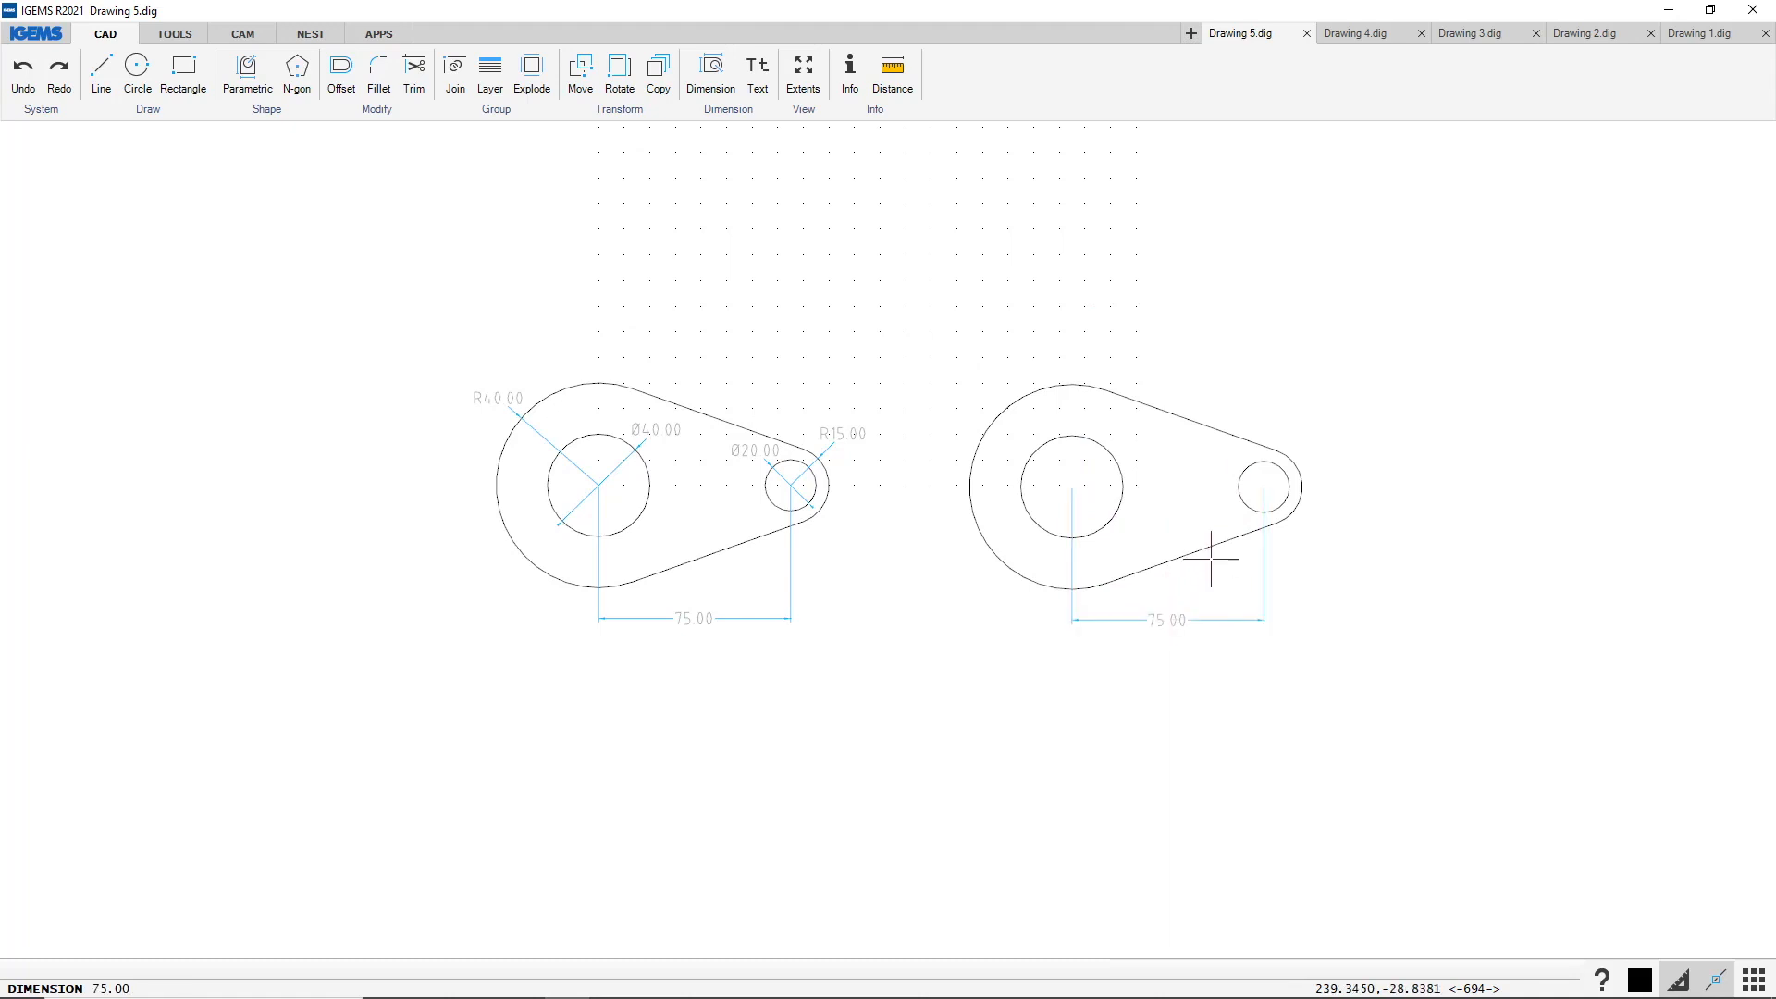
Dimension the radius of the redrawn part's large outer arc and the diameter of the hole inside it
{"action": "left_click", "coordinate": [1031, 394]}
{"action": "left_click", "coordinate": [977, 396]}
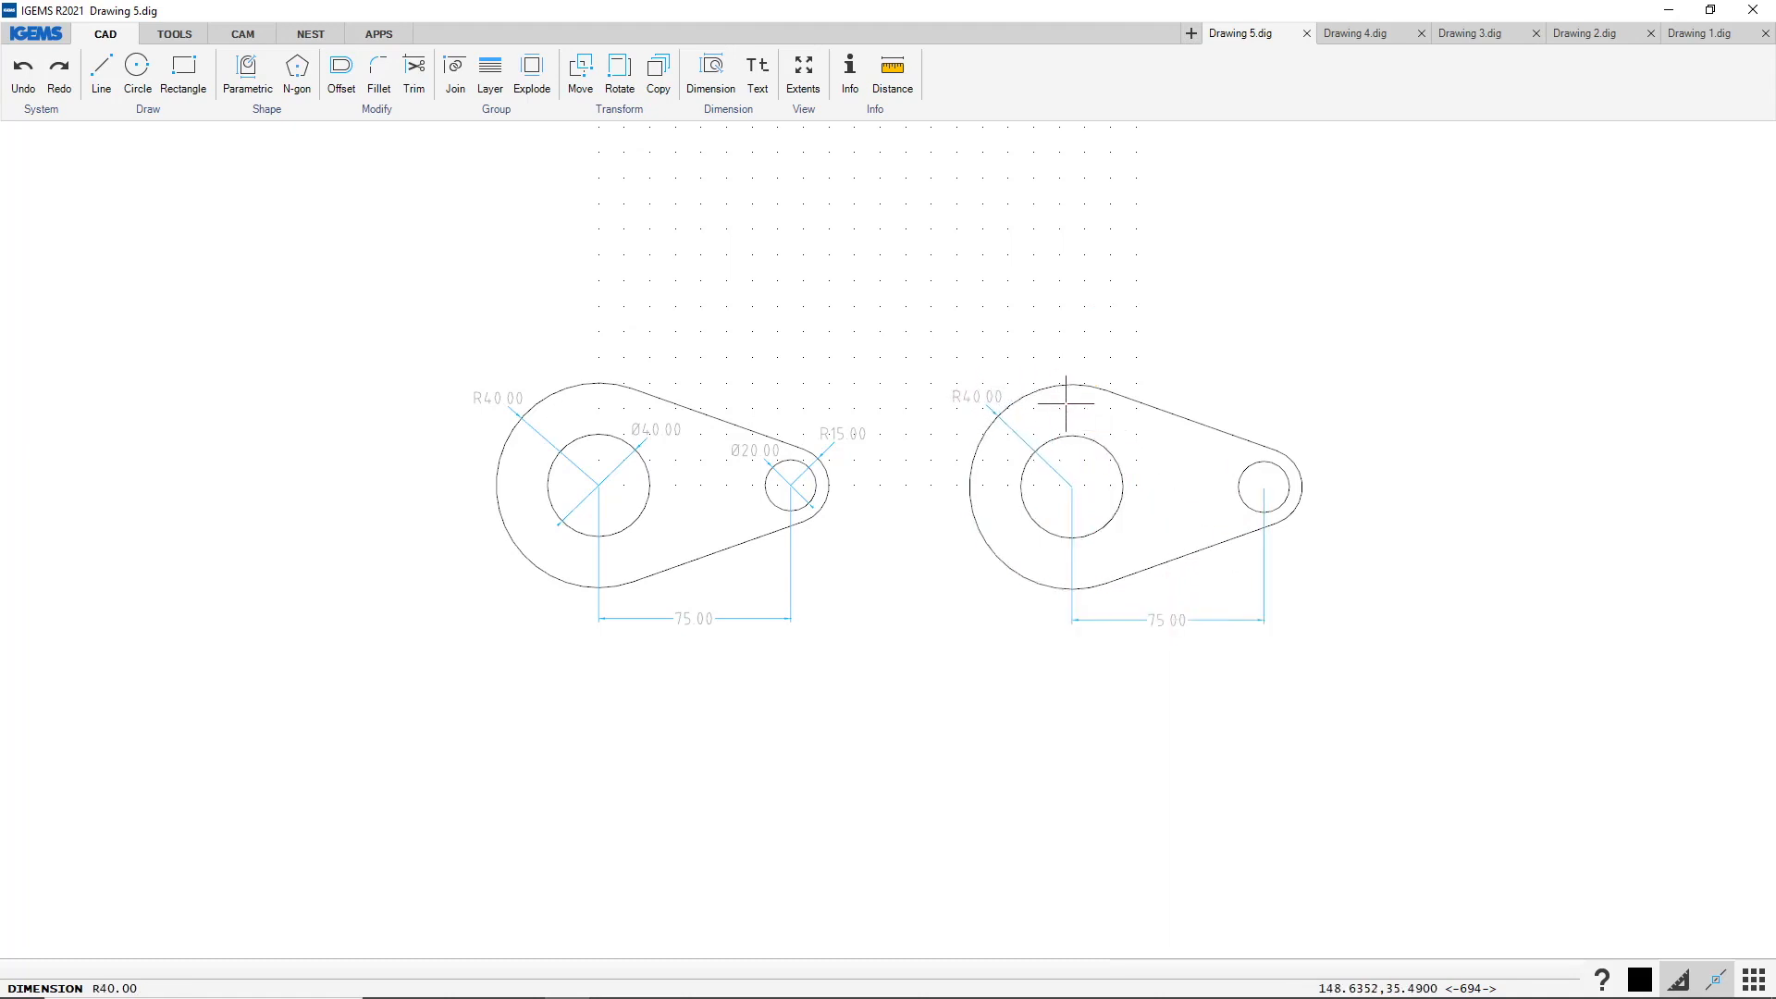
{"action": "left_click", "coordinate": [1071, 438]}
{"action": "left_click", "coordinate": [1133, 428]}
Dimension the diameter of the redrawn part's small hole and the radius of the small outer arc around it
{"action": "left_click", "coordinate": [1240, 479]}
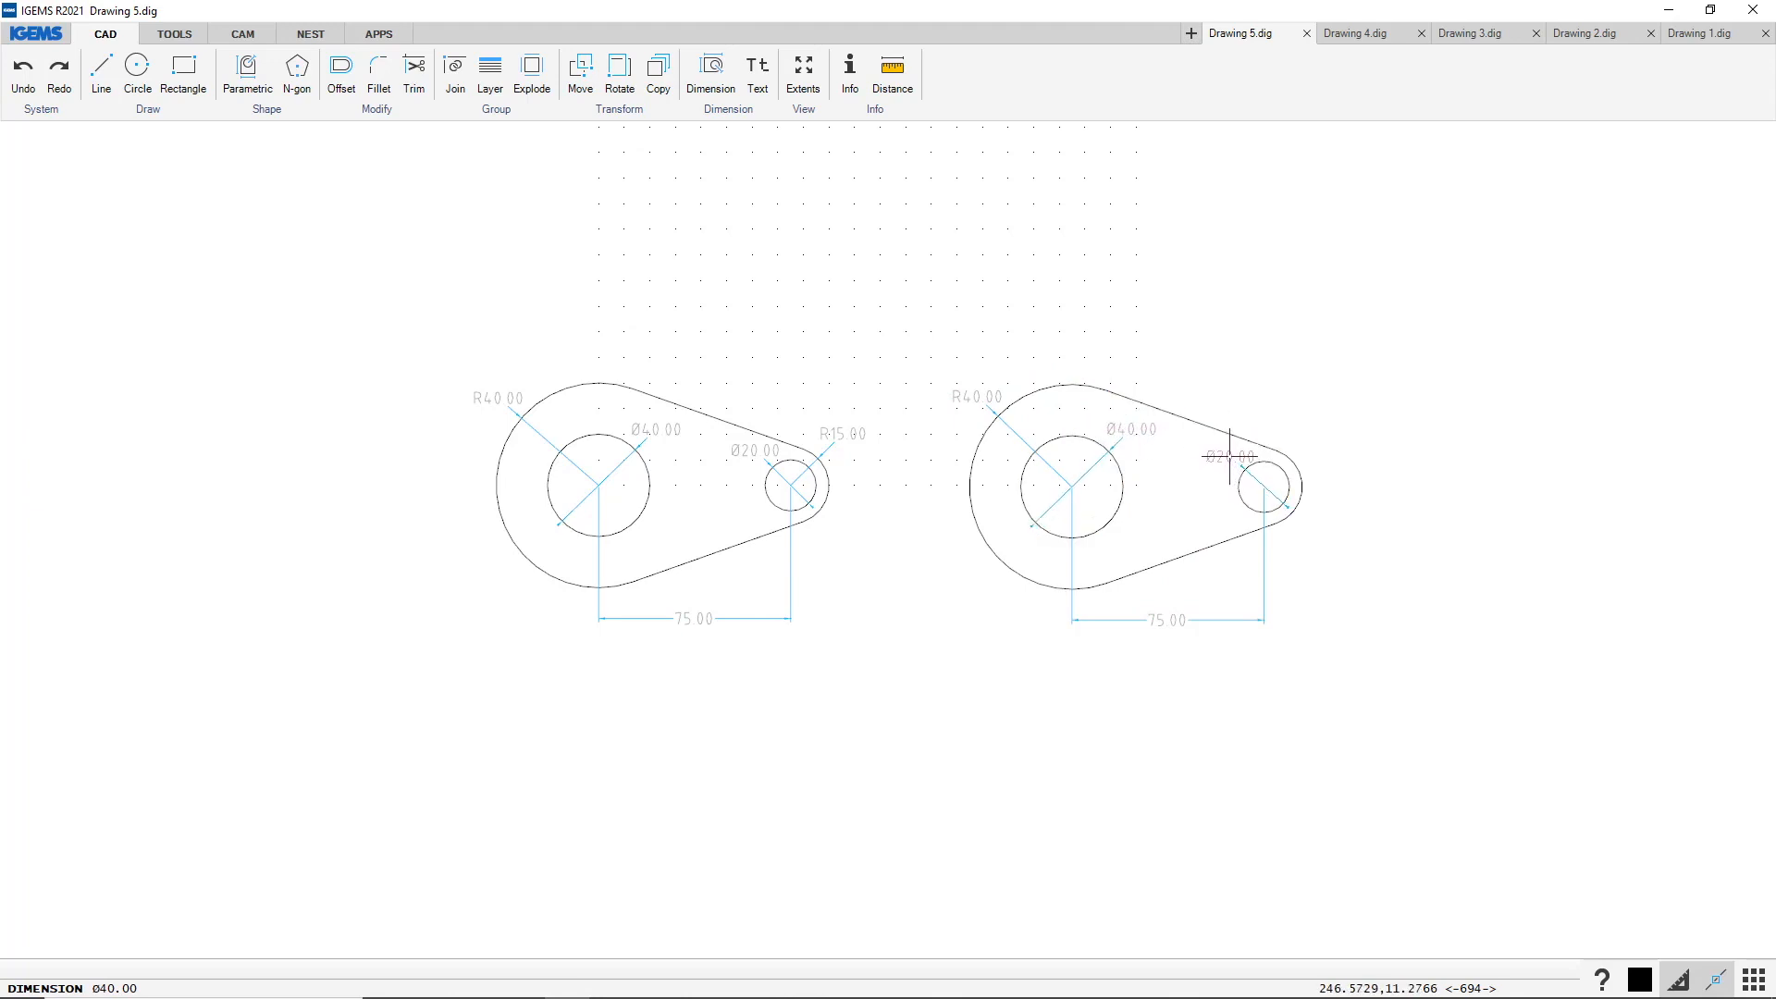
{"action": "left_click", "coordinate": [1230, 455]}
{"action": "left_click", "coordinate": [1297, 468]}
{"action": "left_click", "coordinate": [1309, 435]}
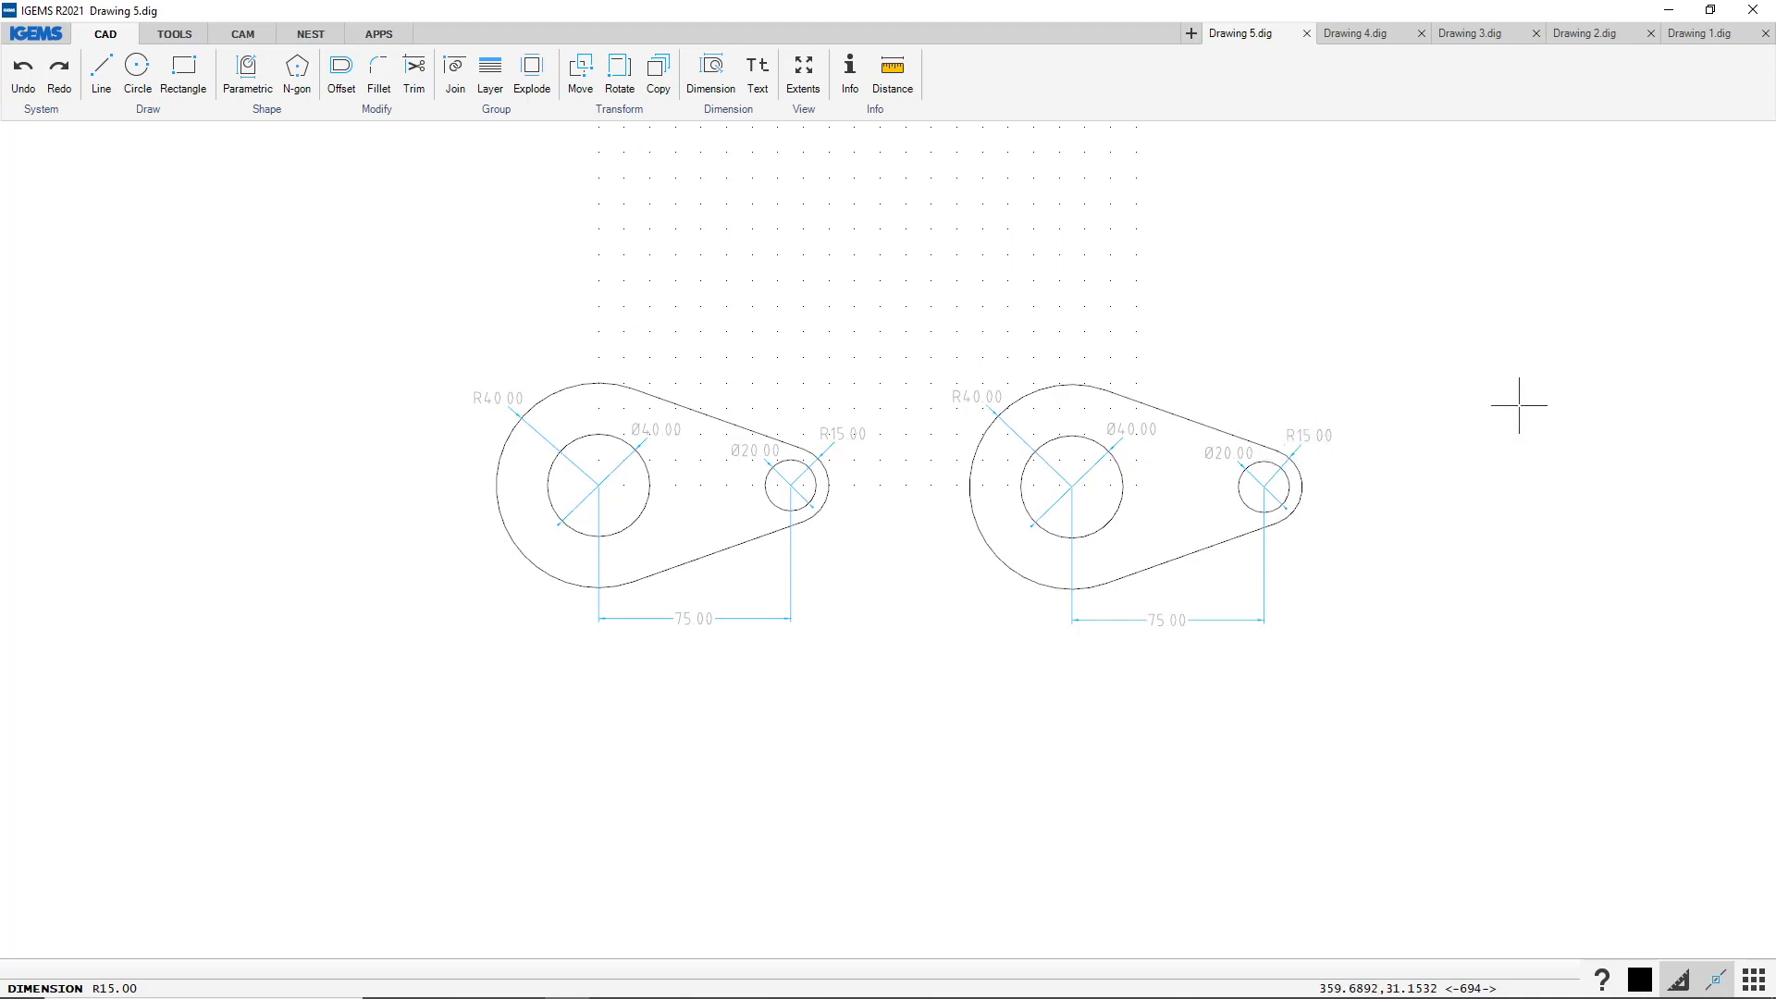
{"action": "scroll", "coordinate": [1163, 297], "scroll_direction": "up", "scroll_amount": 2}
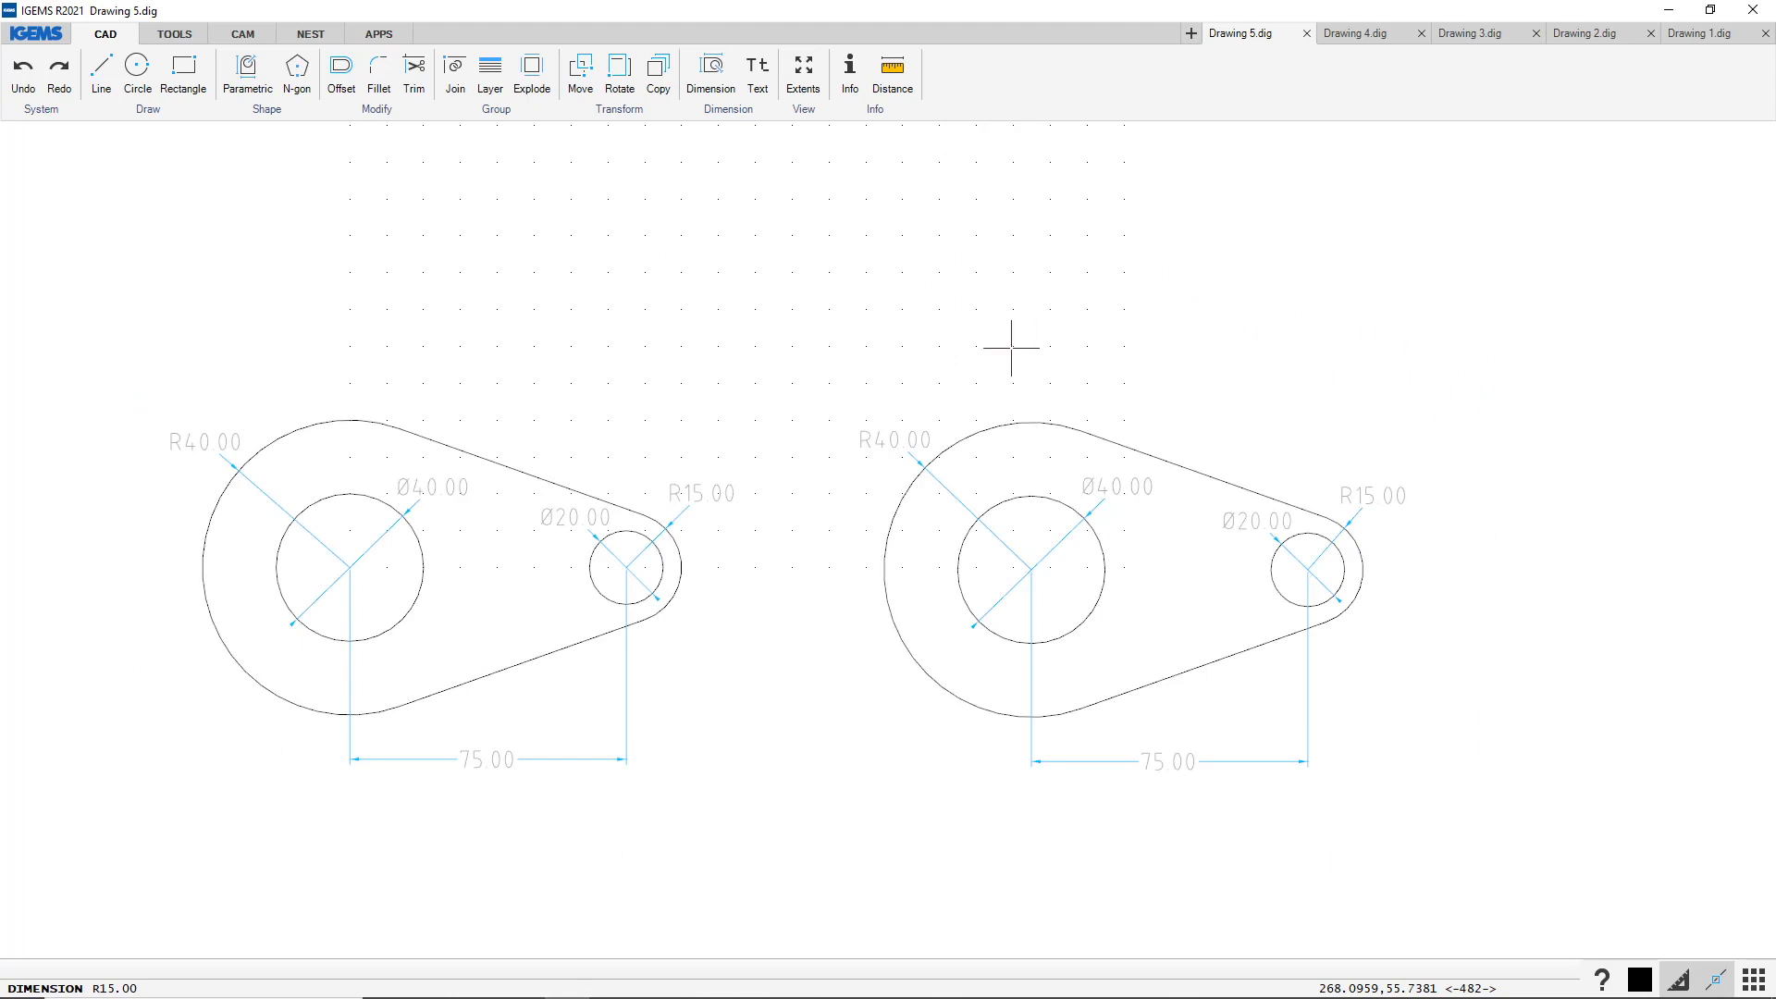
{"action": "key", "text": "Escape"}
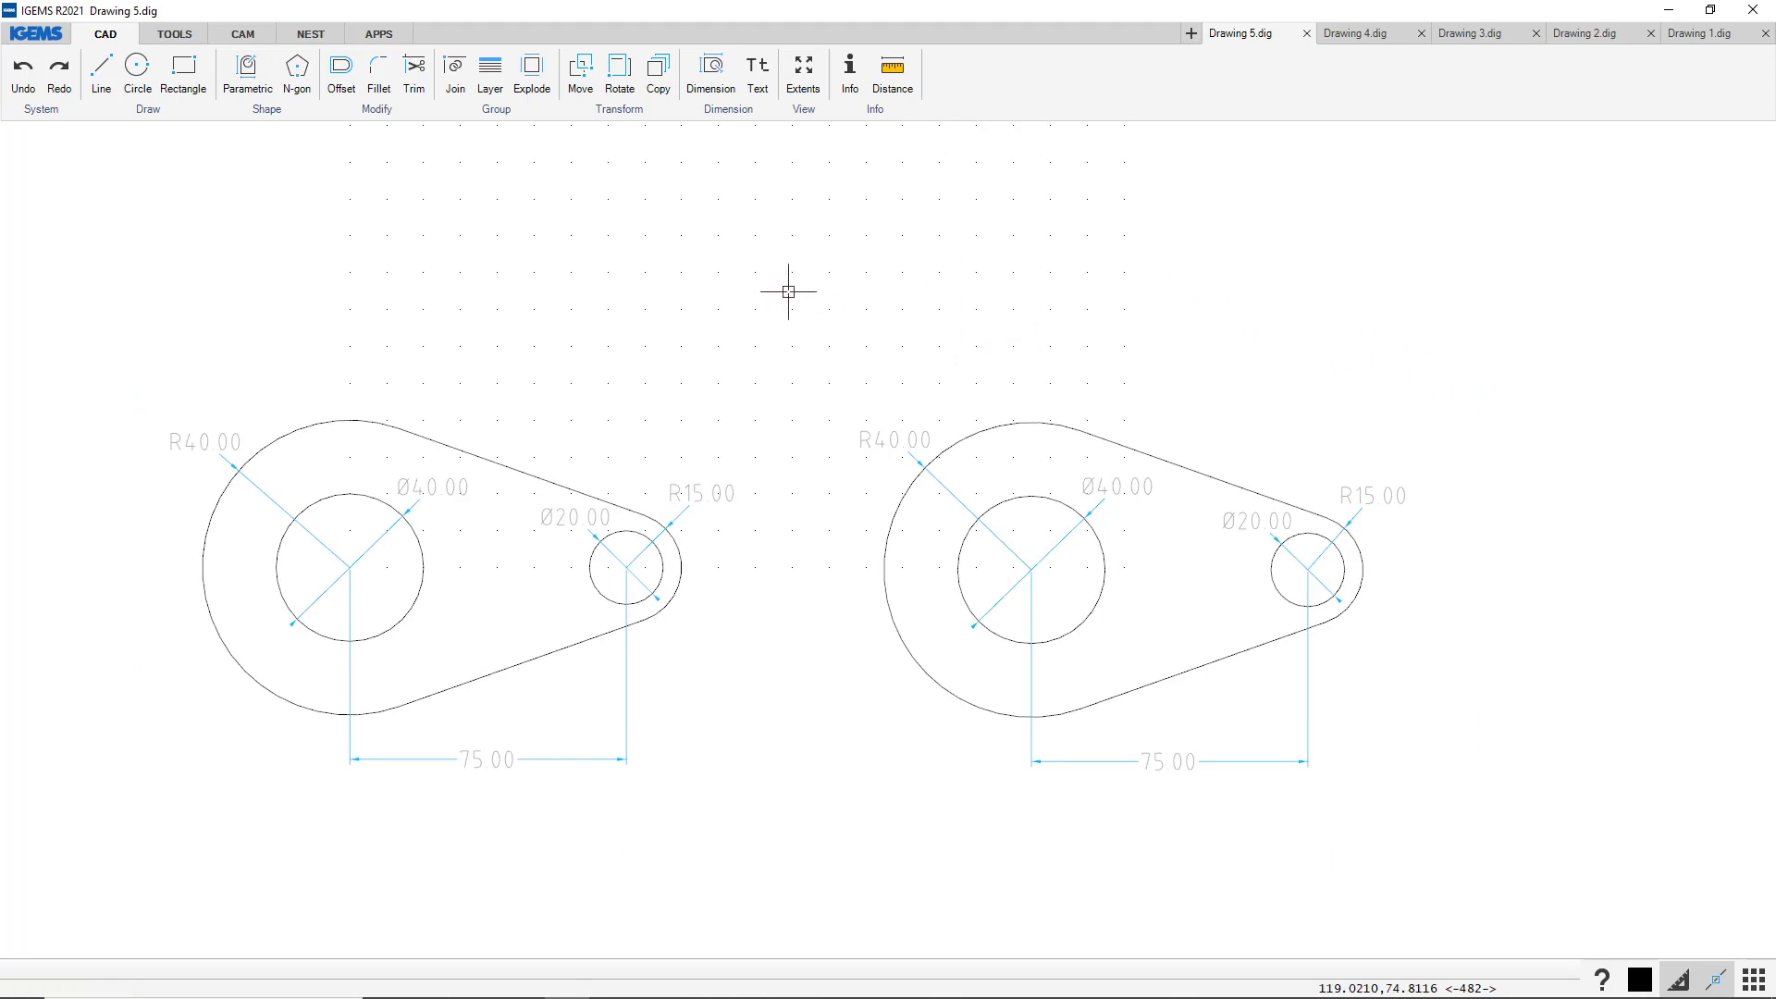
Open the sample file Drawing 6.dig
{"action": "left_click", "coordinate": [36, 33]}
{"action": "mouse_move", "coordinate": [61, 98]}
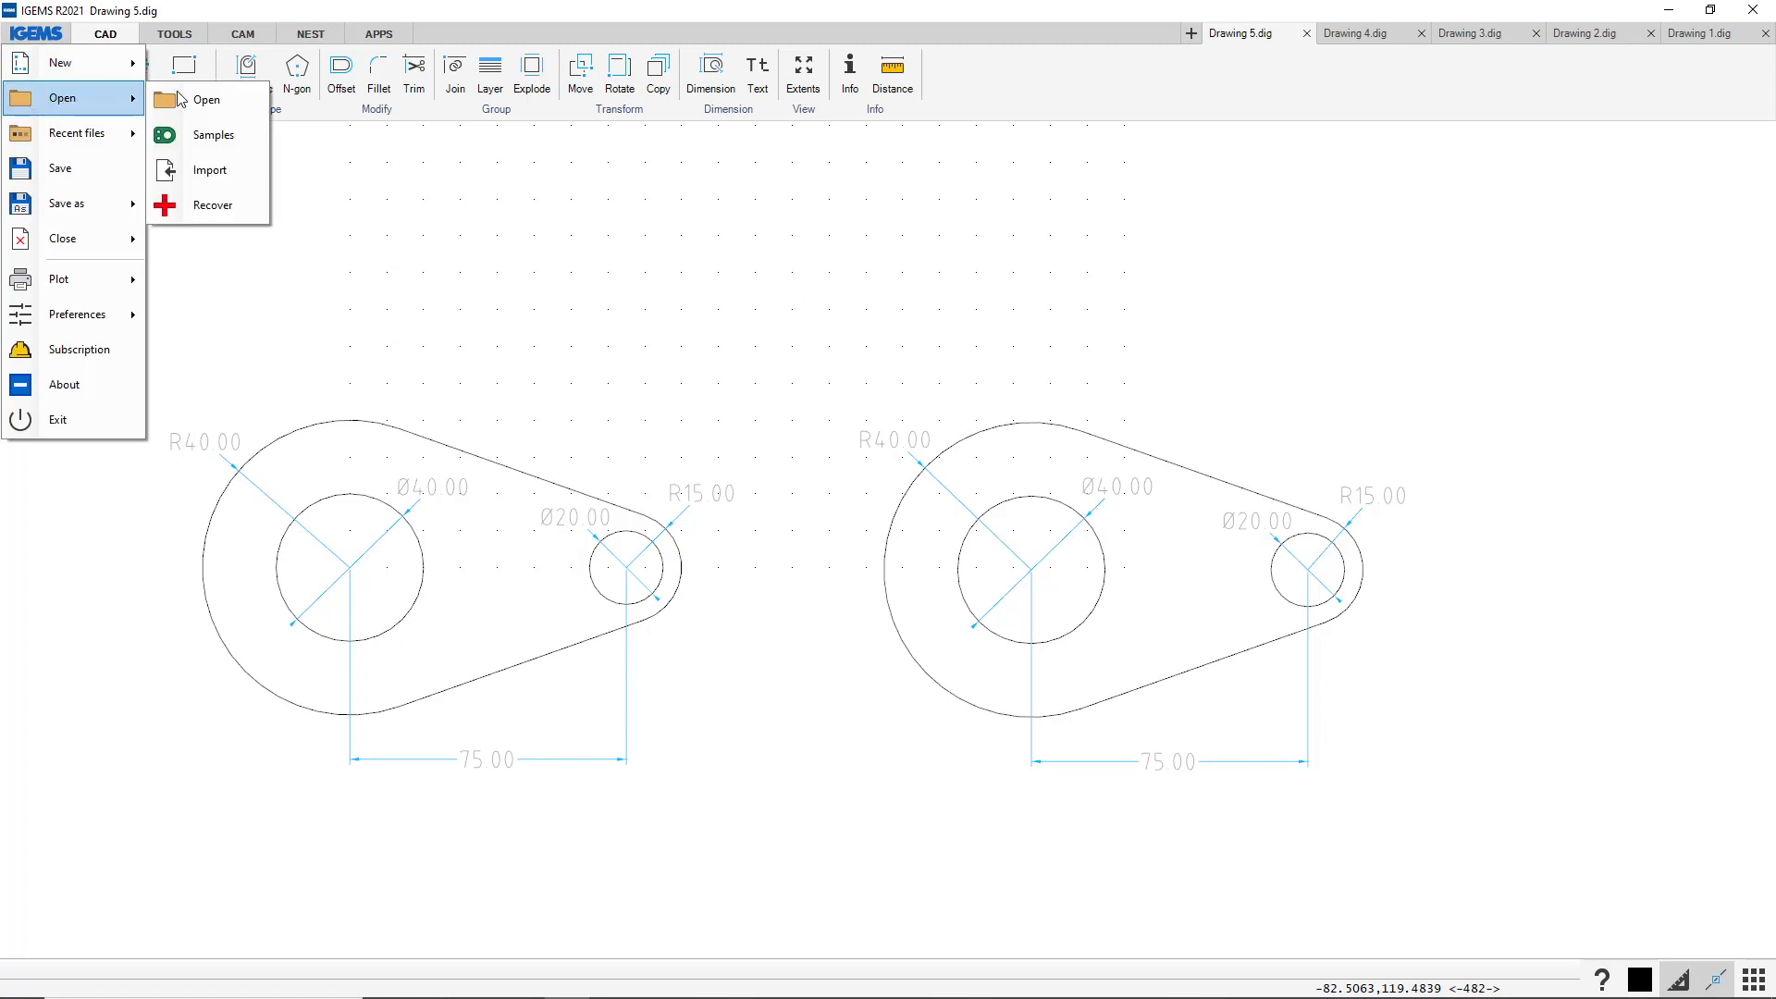
{"action": "left_click", "coordinate": [213, 135]}
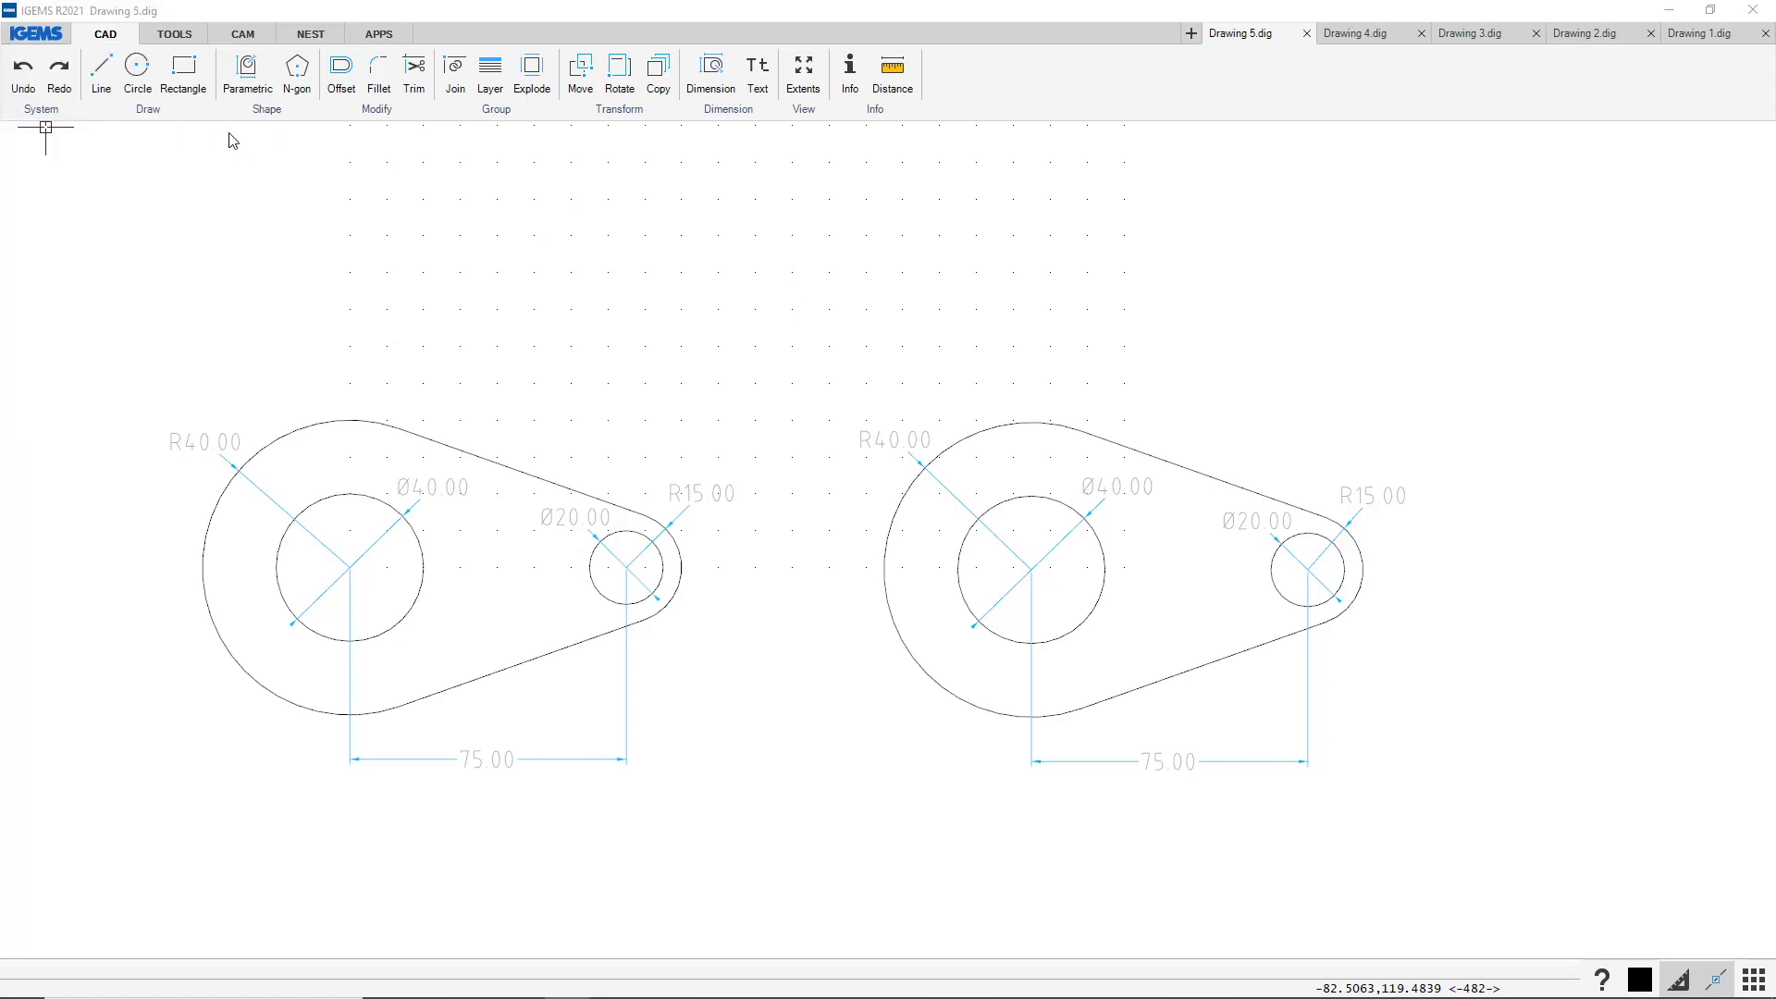
{"action": "double_click", "coordinate": [671, 378]}
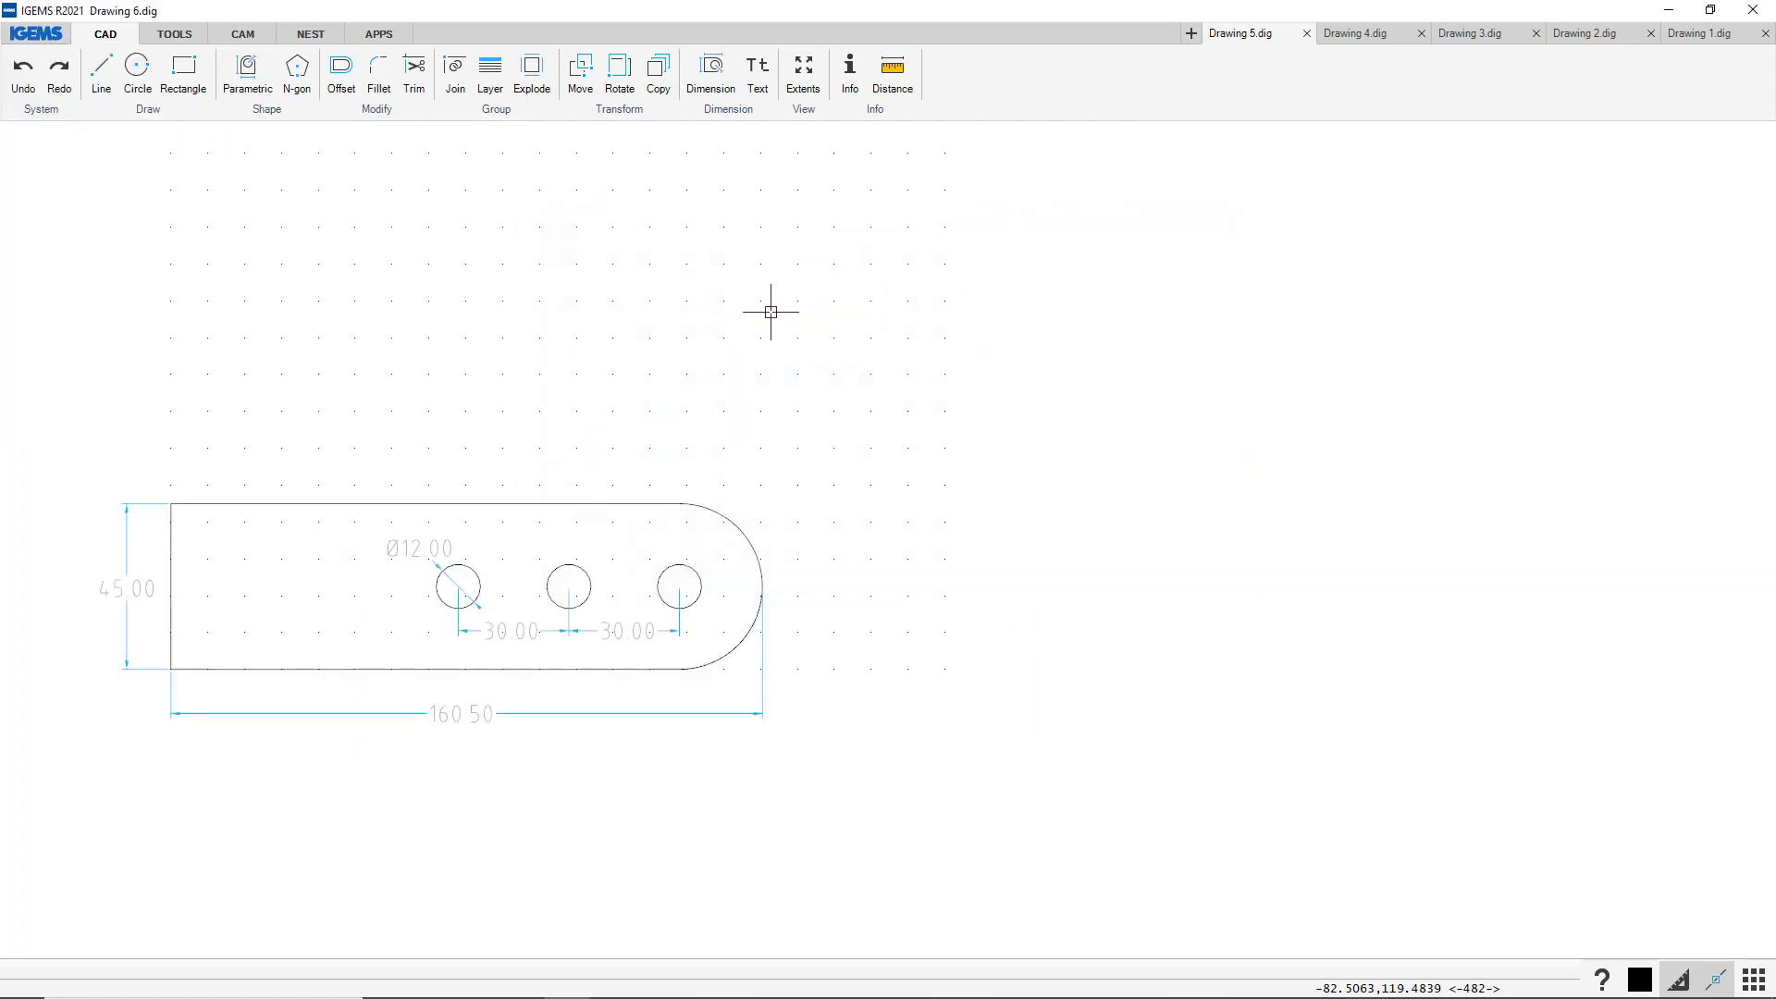
Draw a 160.5 by 45 mm rectangle beside the original part, level with it
{"action": "middle_click_drag", "start_coordinate": [147, 456], "coordinate": [215, 444]}
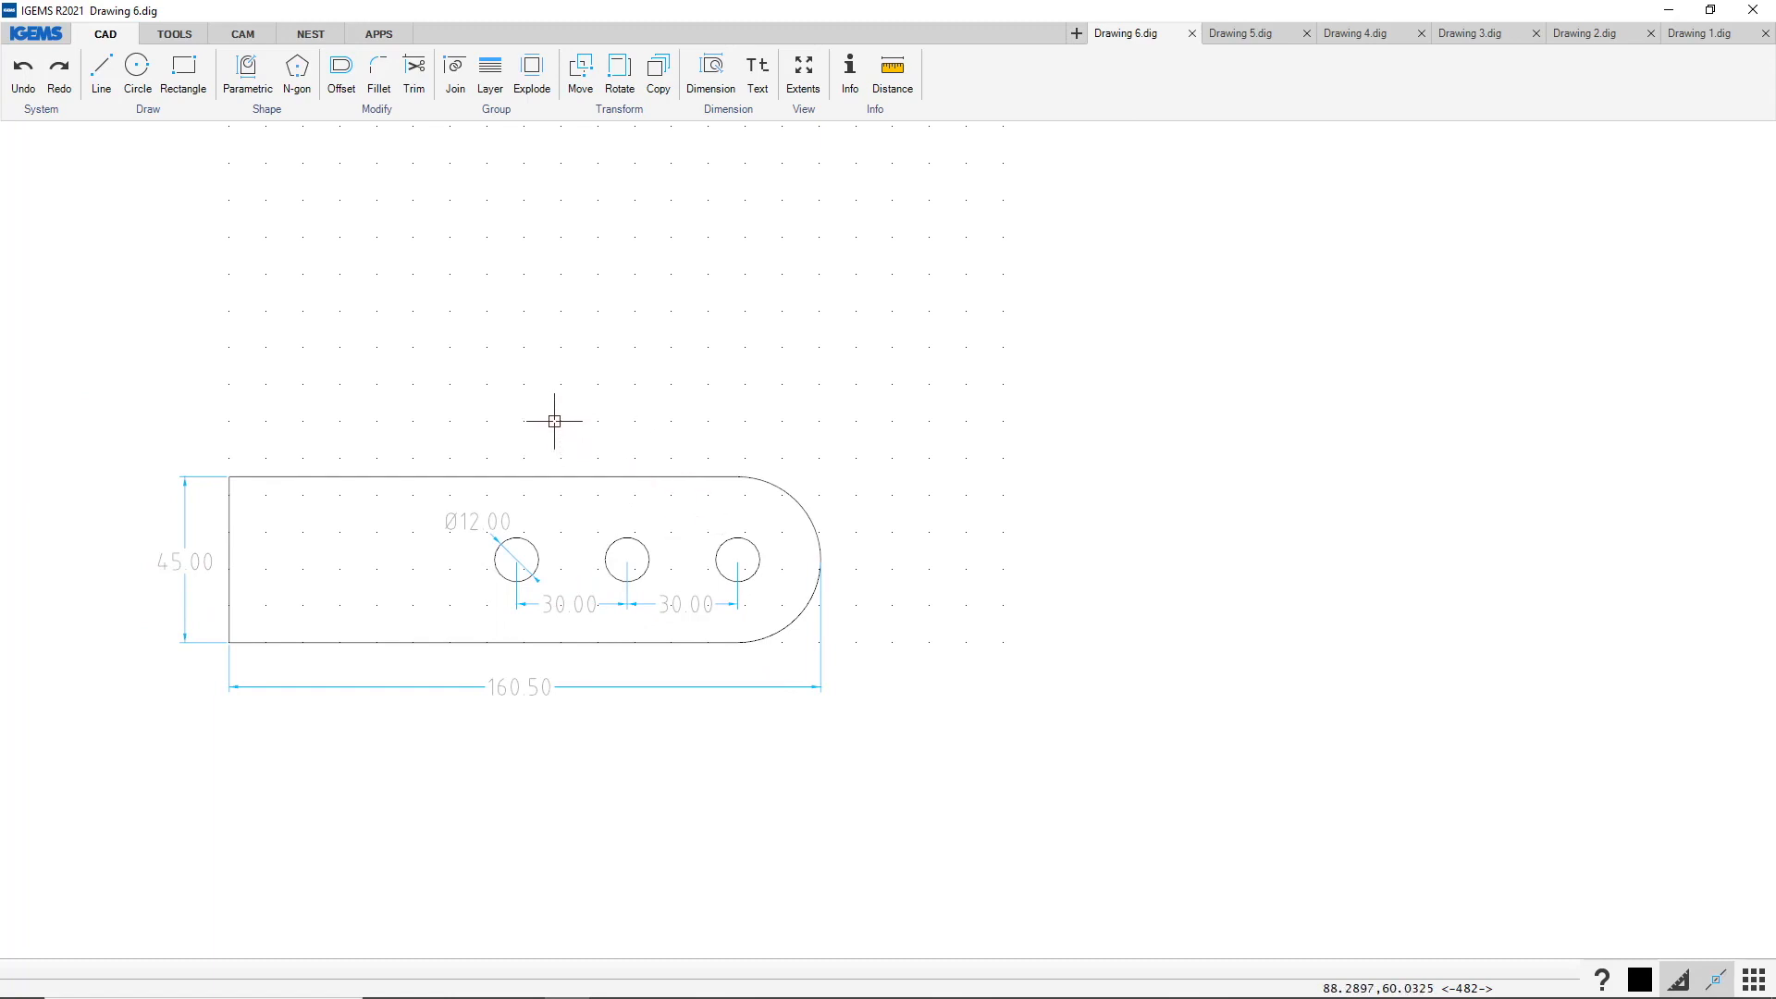
{"action": "left_click", "coordinate": [183, 73]}
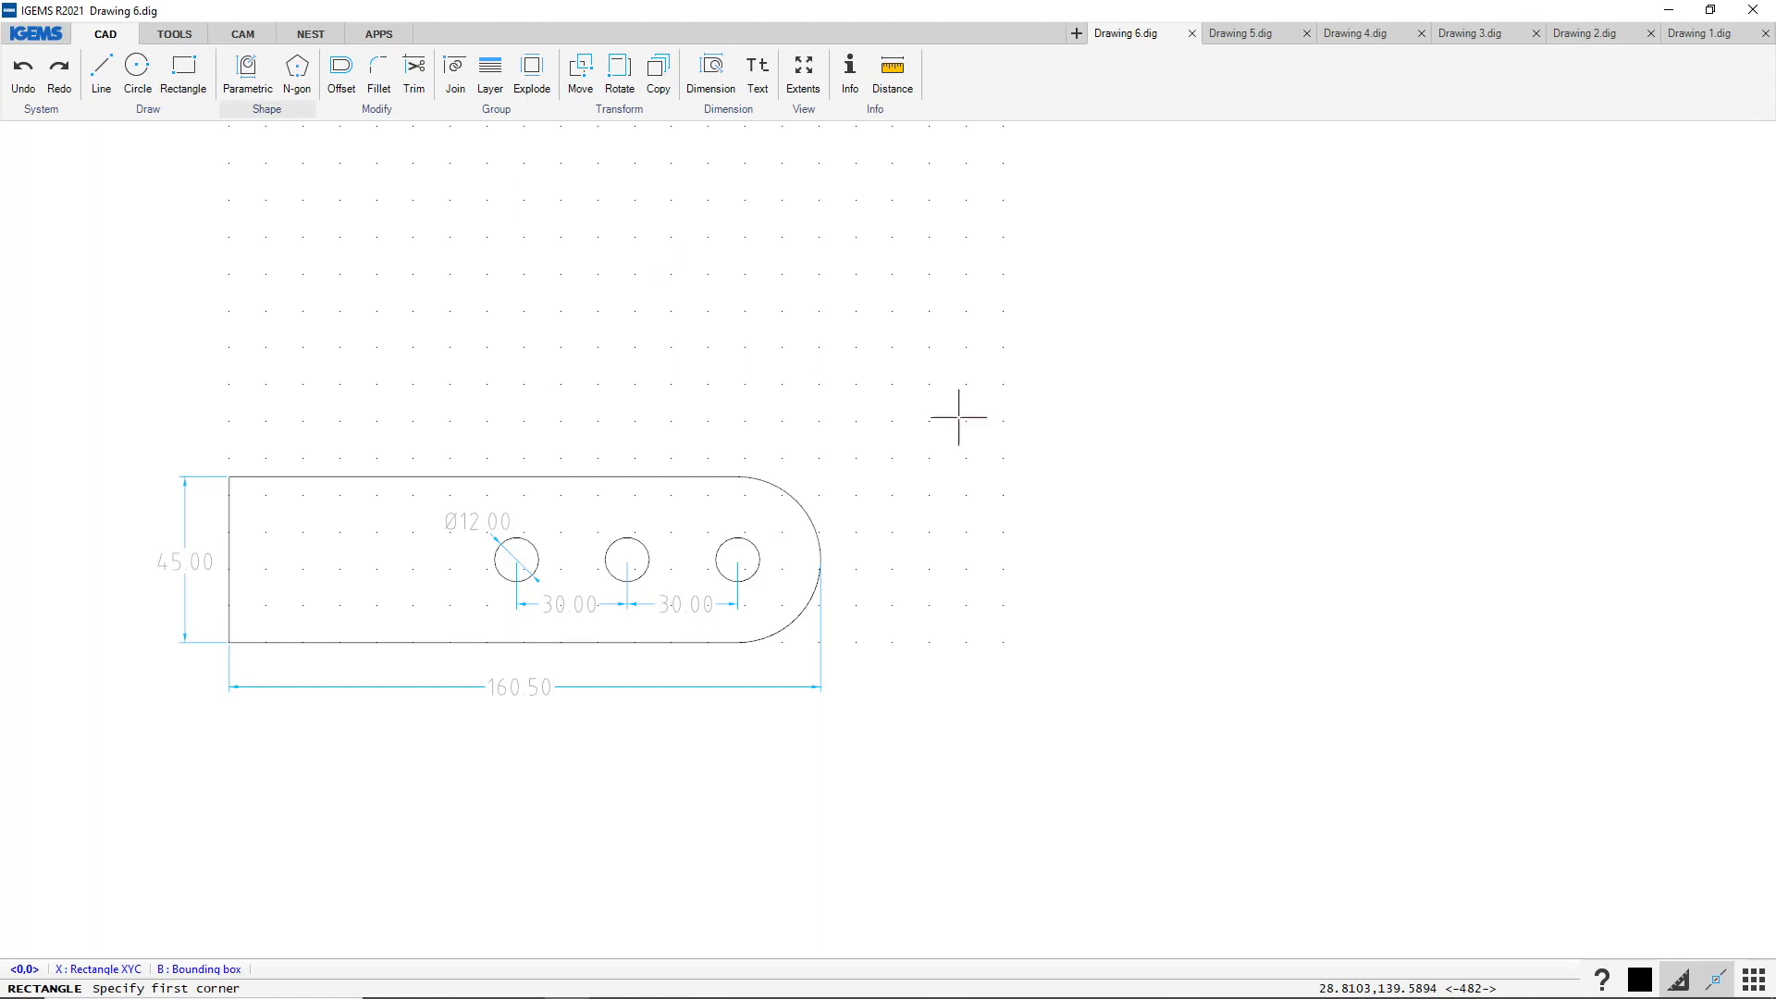
{"action": "left_click", "coordinate": [991, 631]}
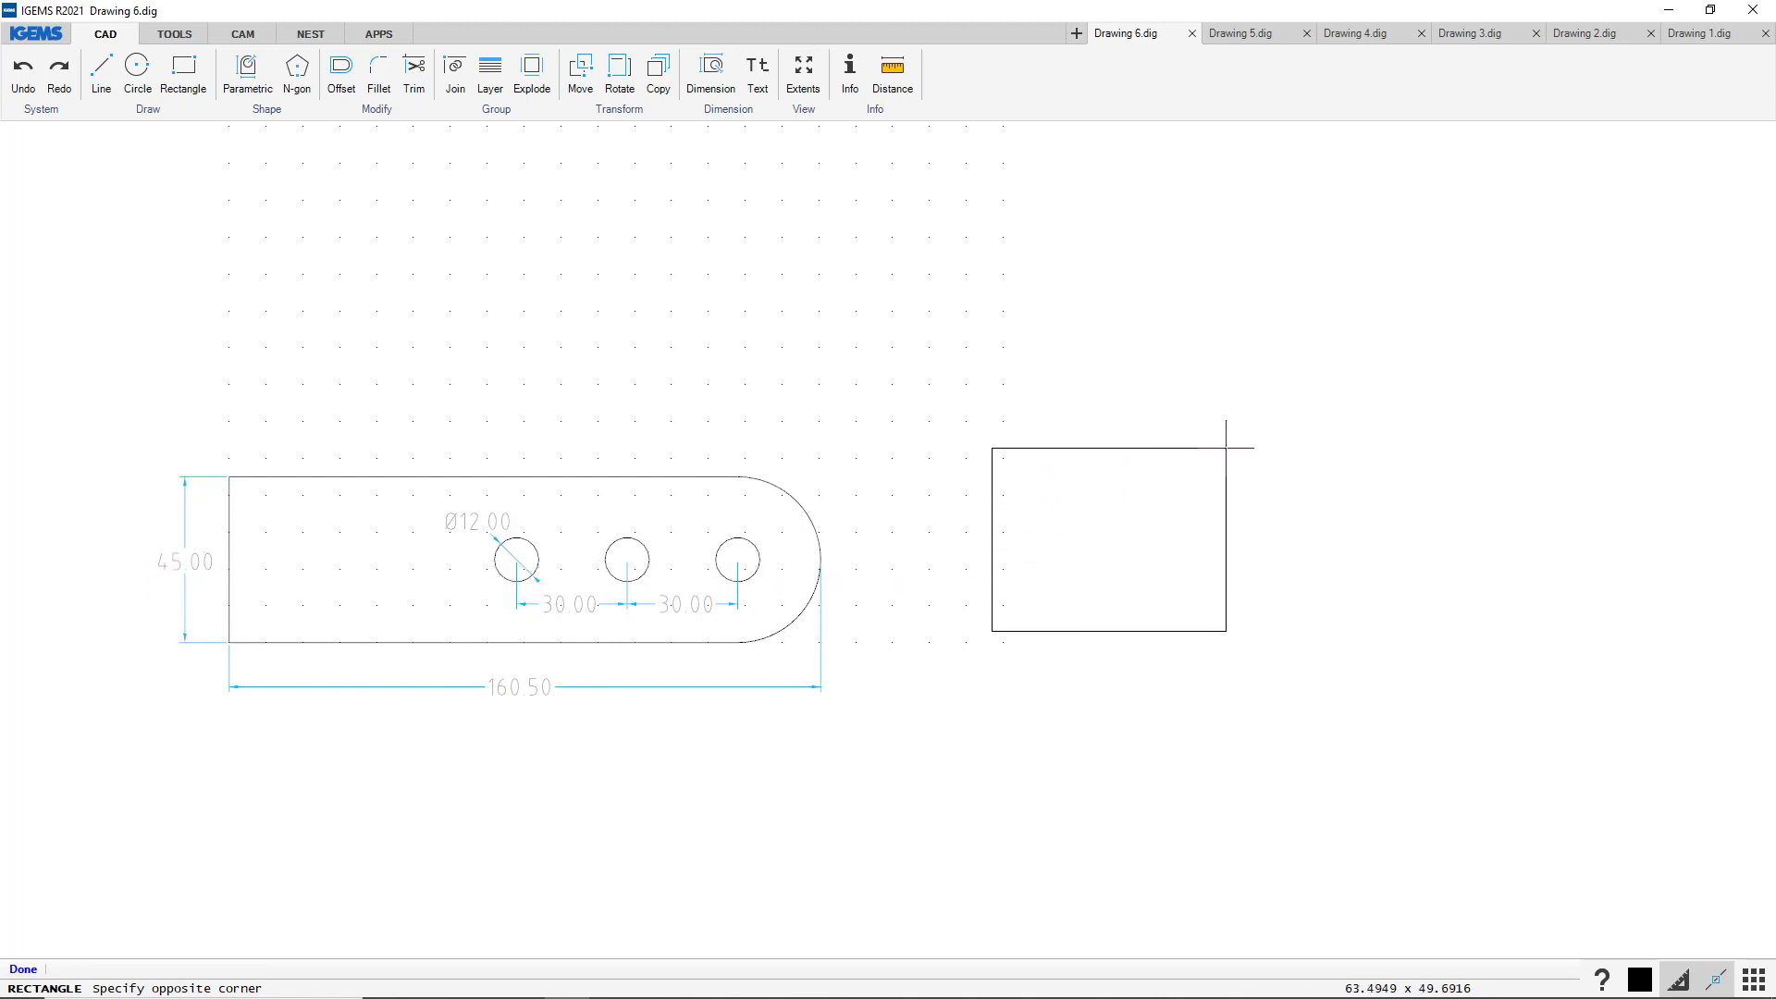
{"action": "type", "text": "160.5"}
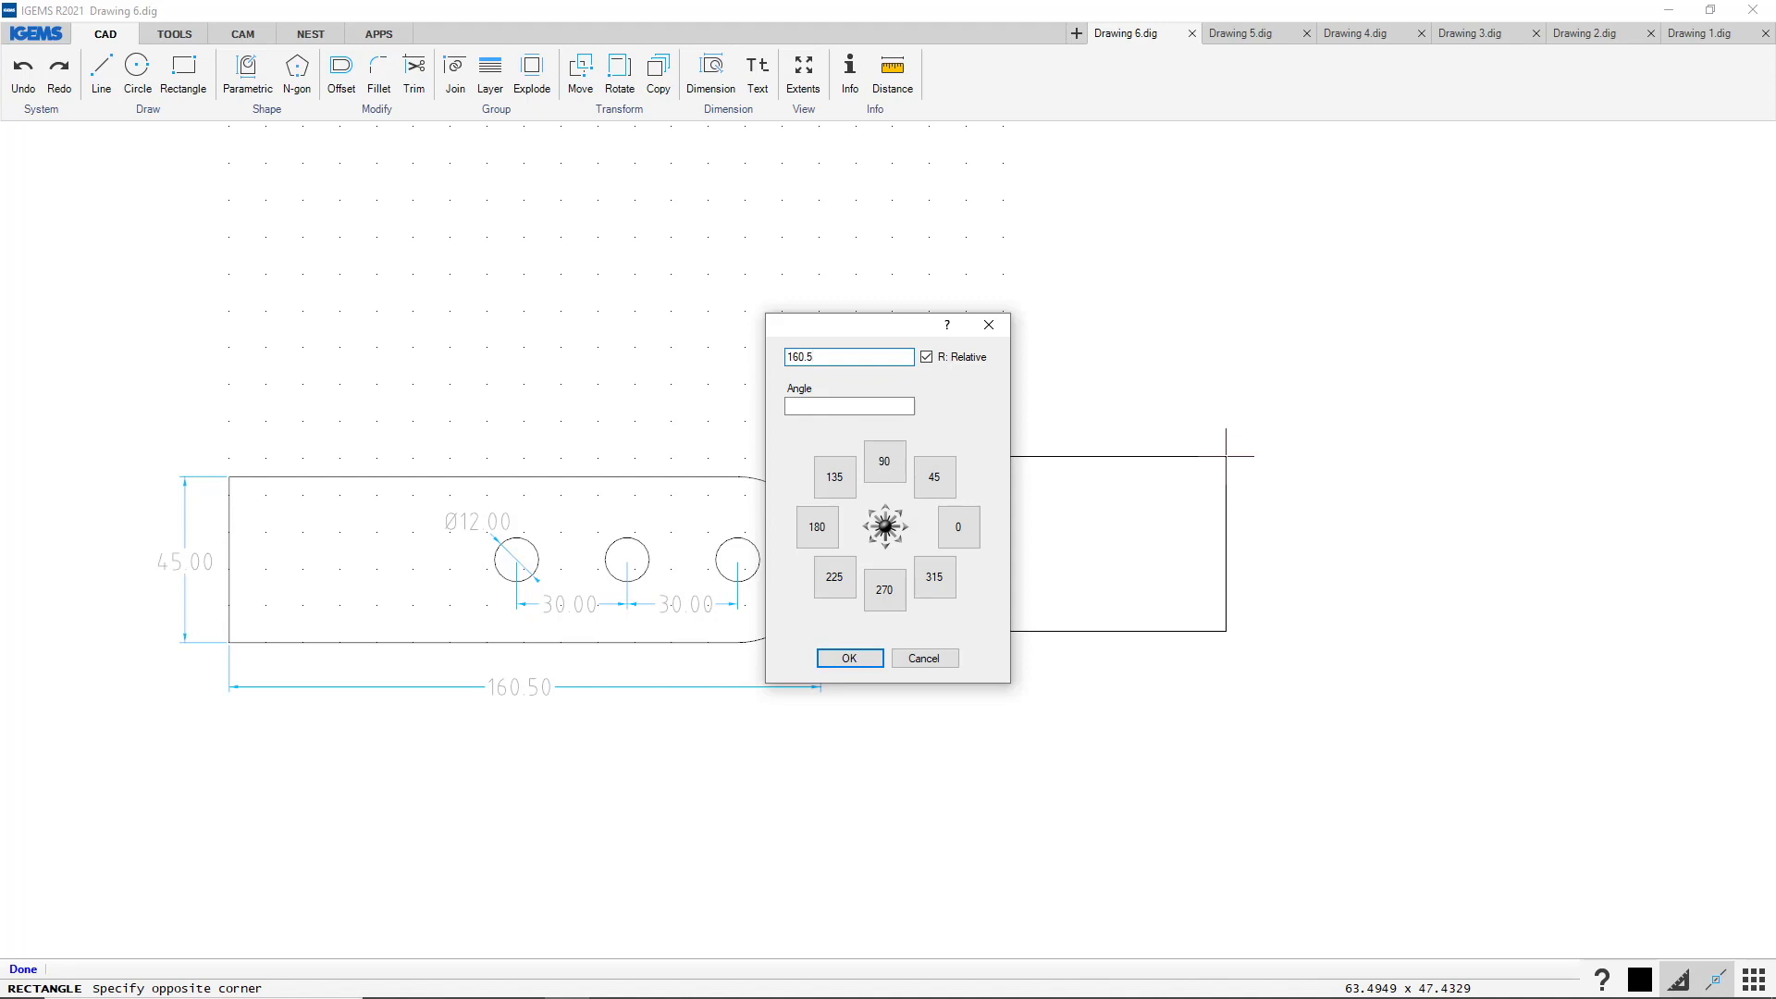
{"action": "type", "text": ",45"}
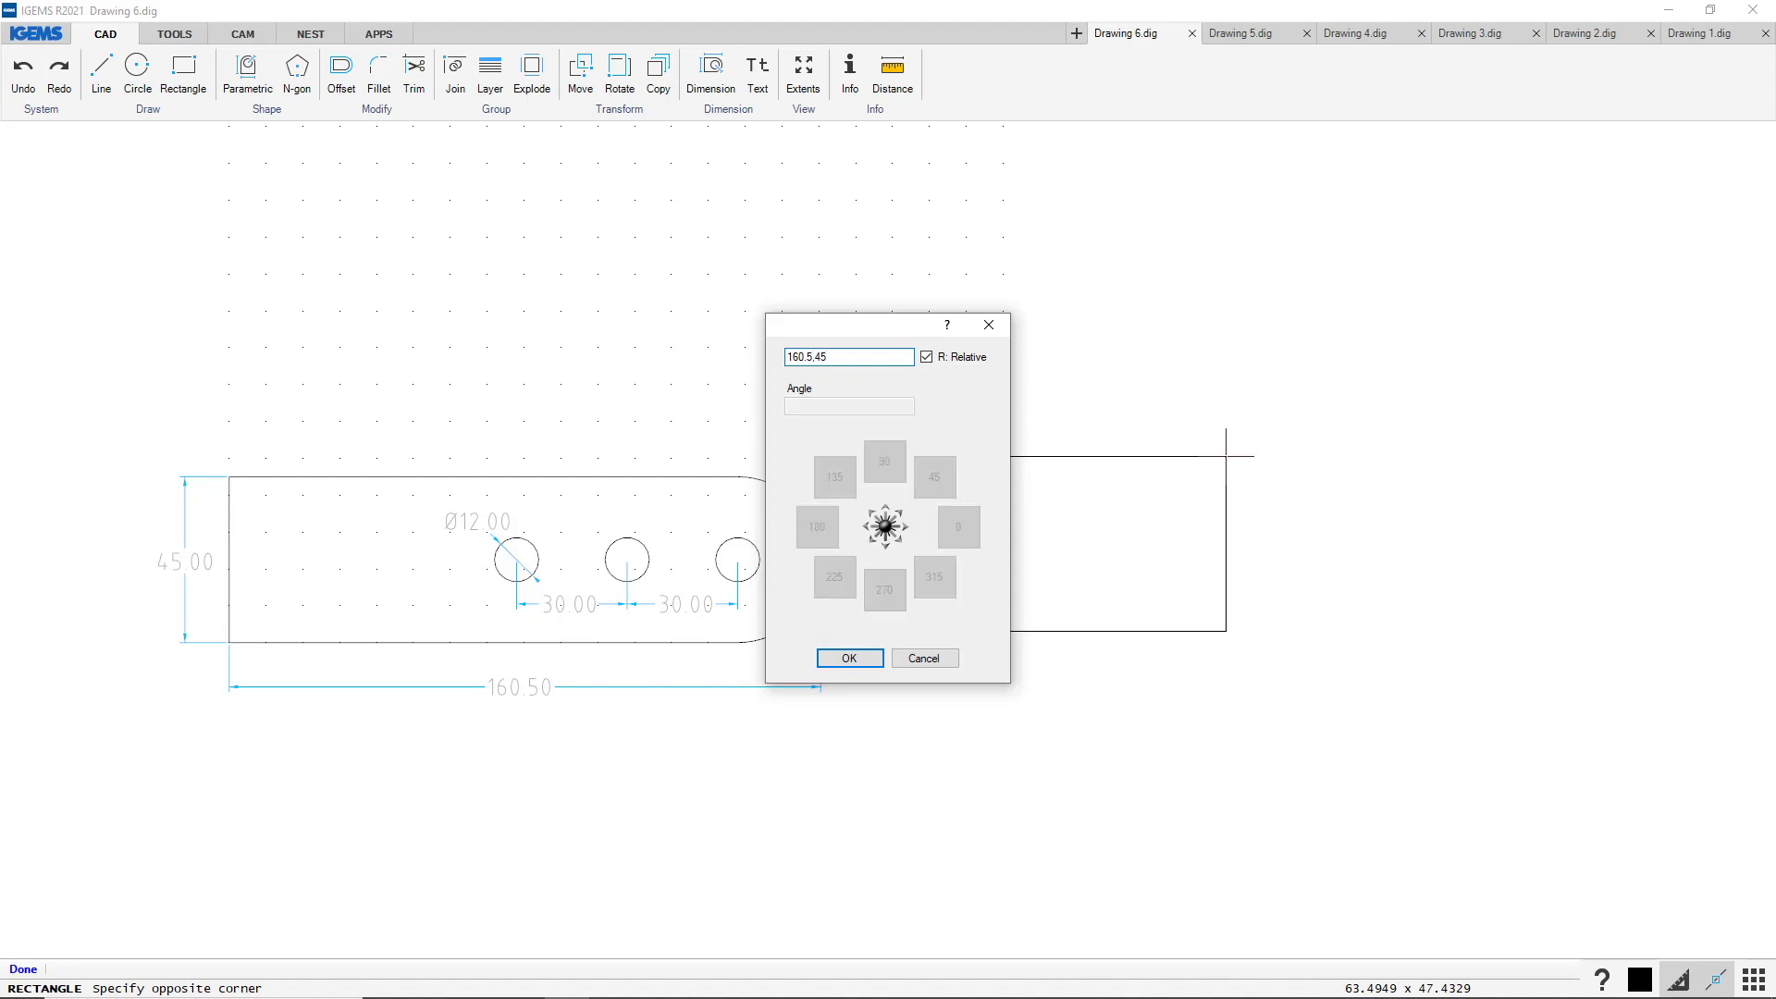
{"action": "key", "text": "Return"}
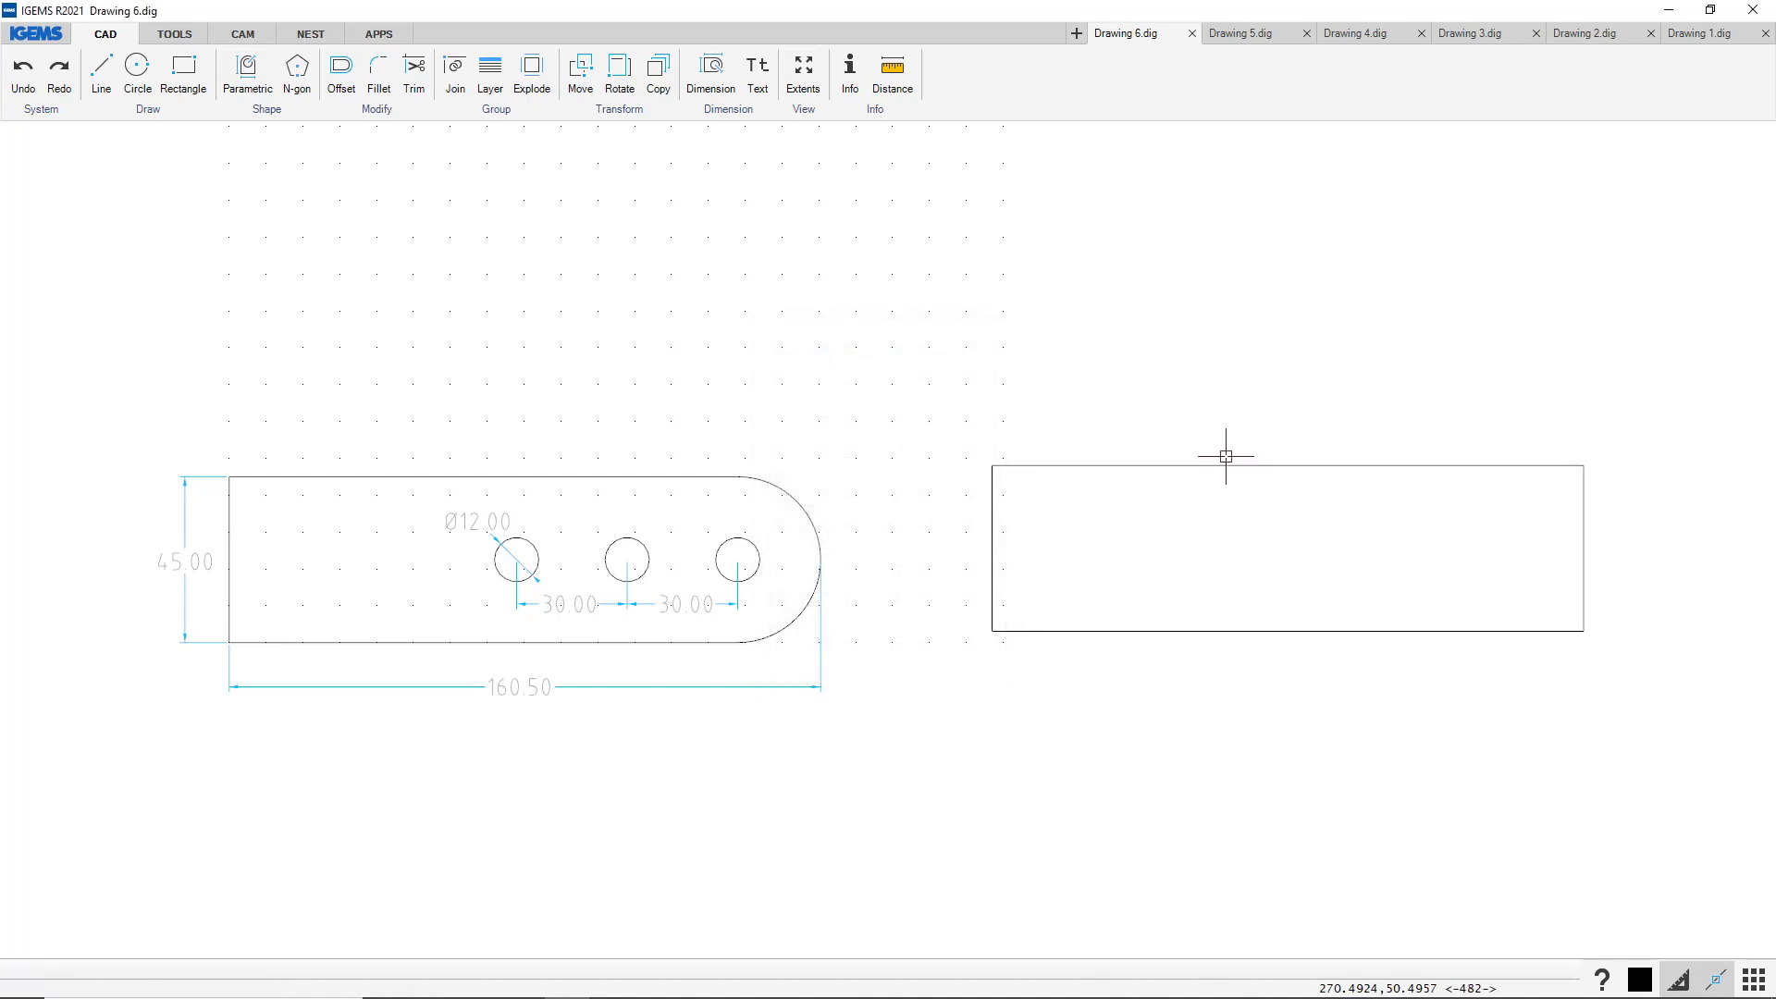
Draw a three-point circle tangent to the upper, right and lower sides of the new rectangle
{"action": "middle_click_drag", "start_coordinate": [1226, 447], "coordinate": [1174, 432]}
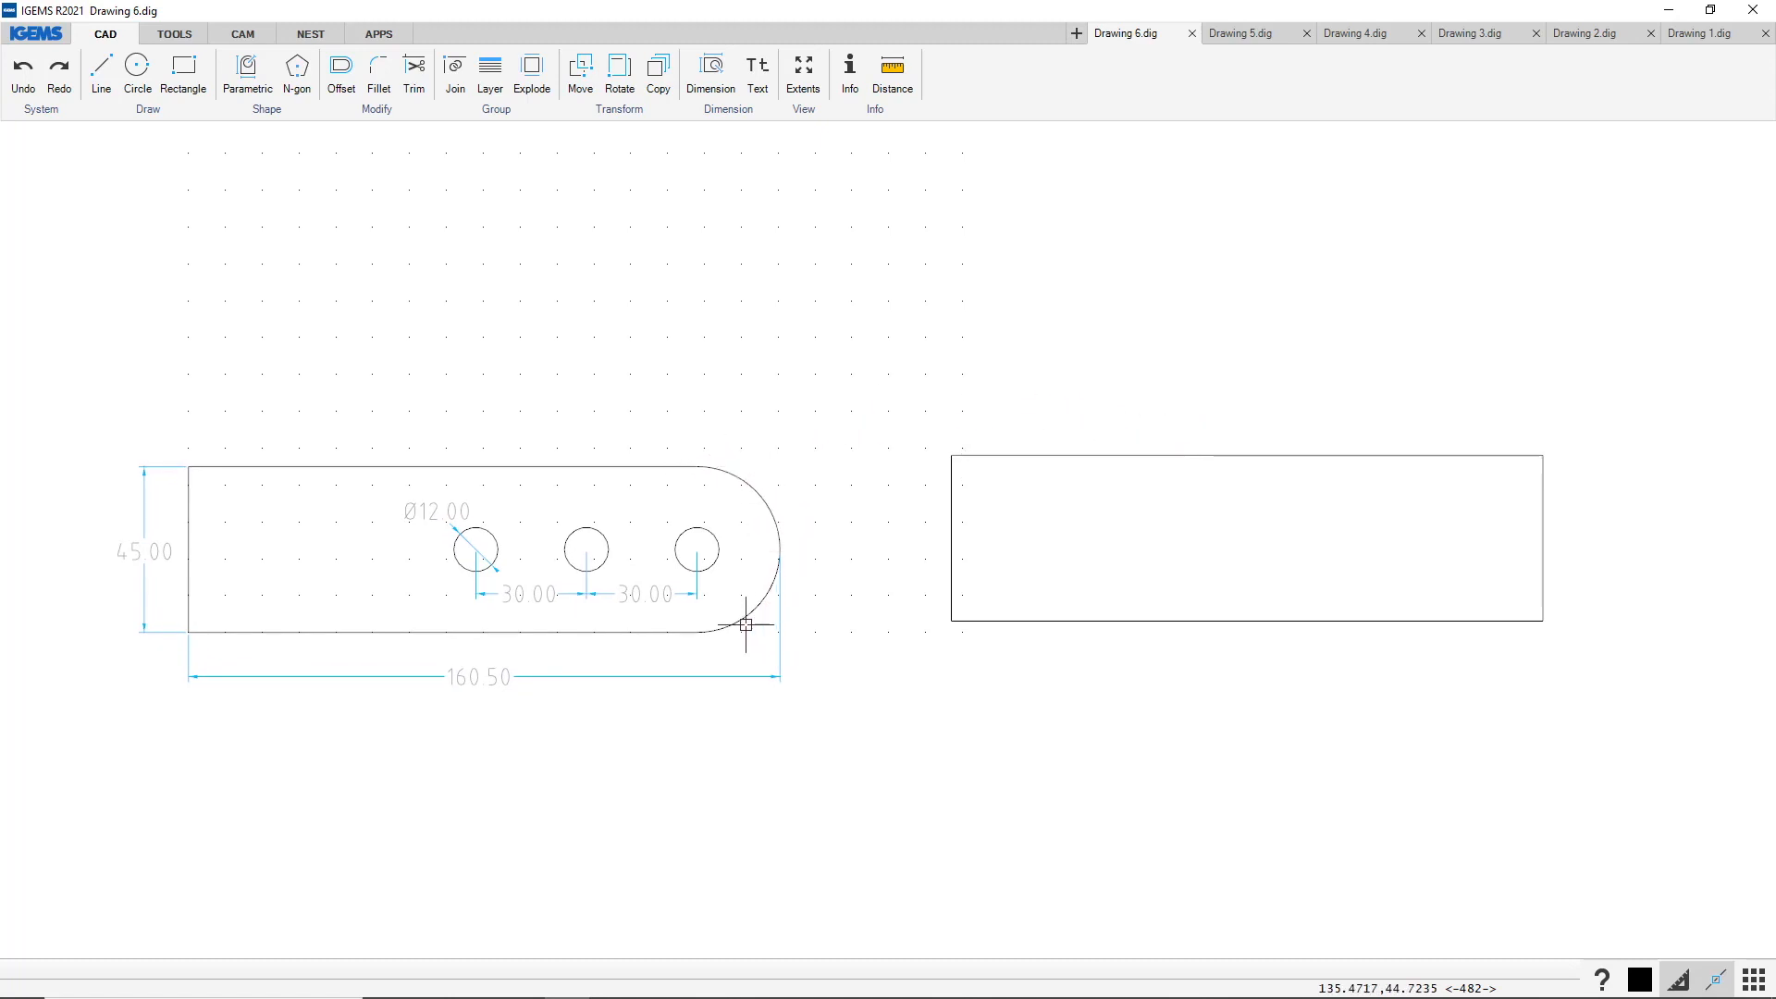
{"action": "left_click", "coordinate": [151, 113]}
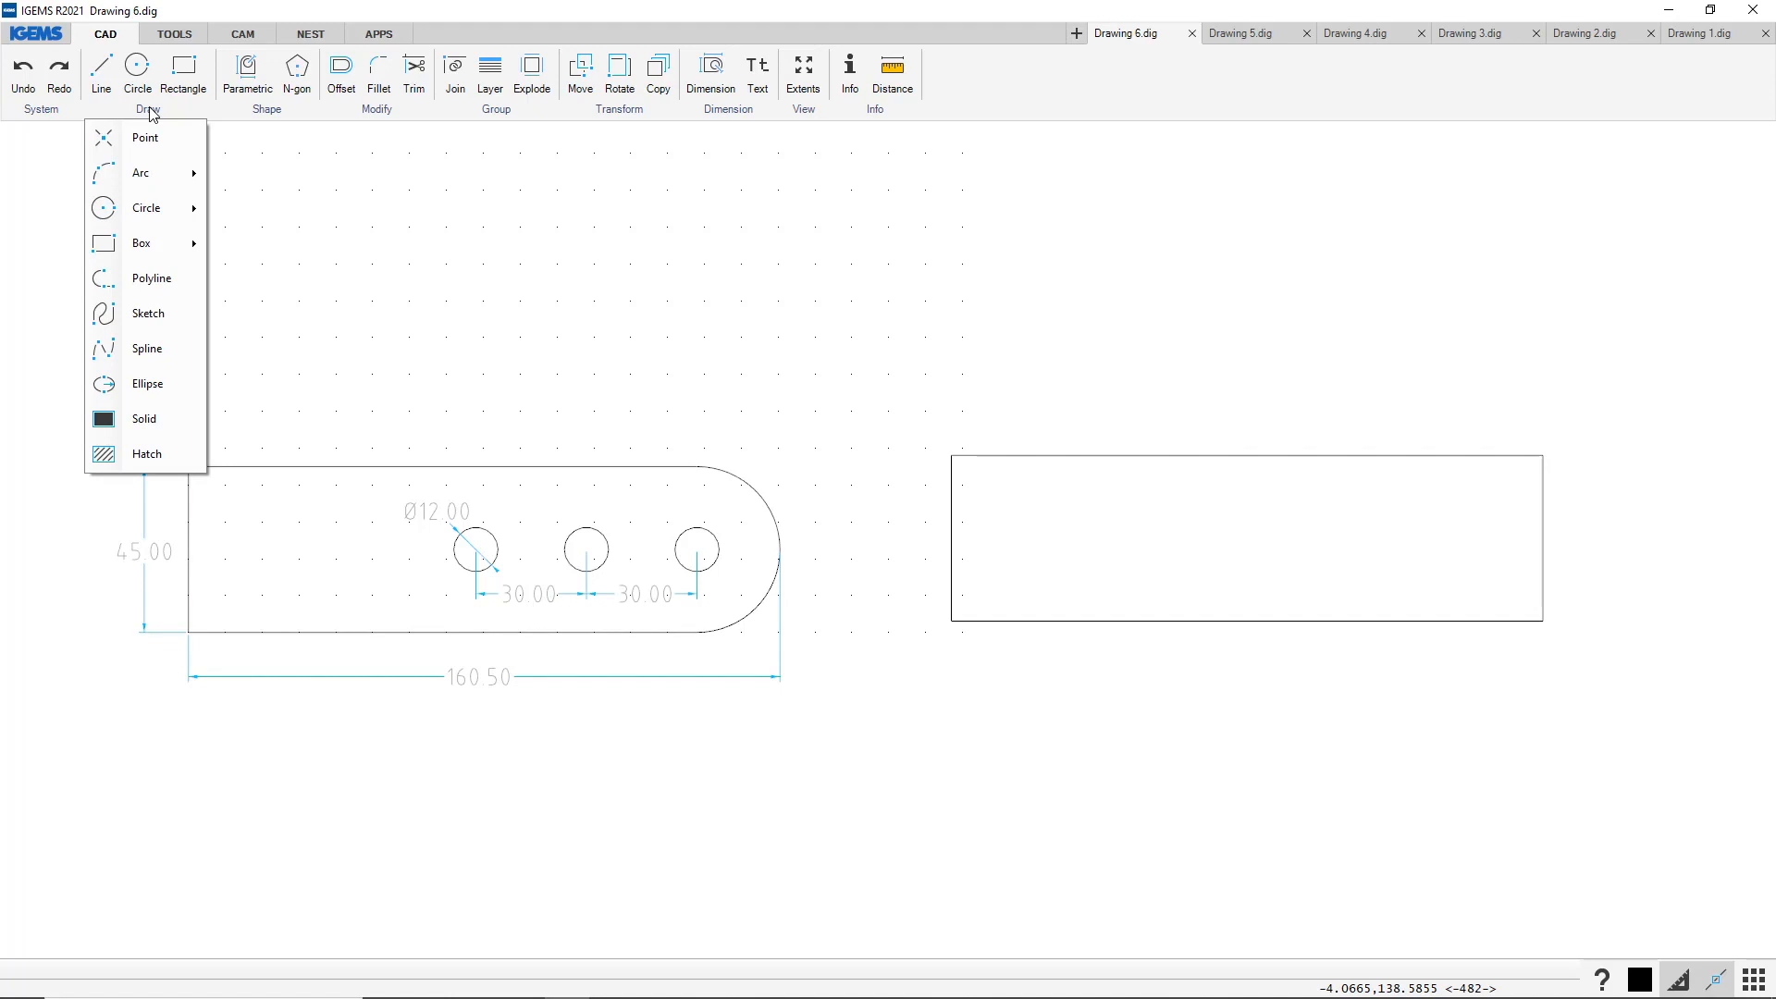
{"action": "mouse_move", "coordinate": [156, 212]}
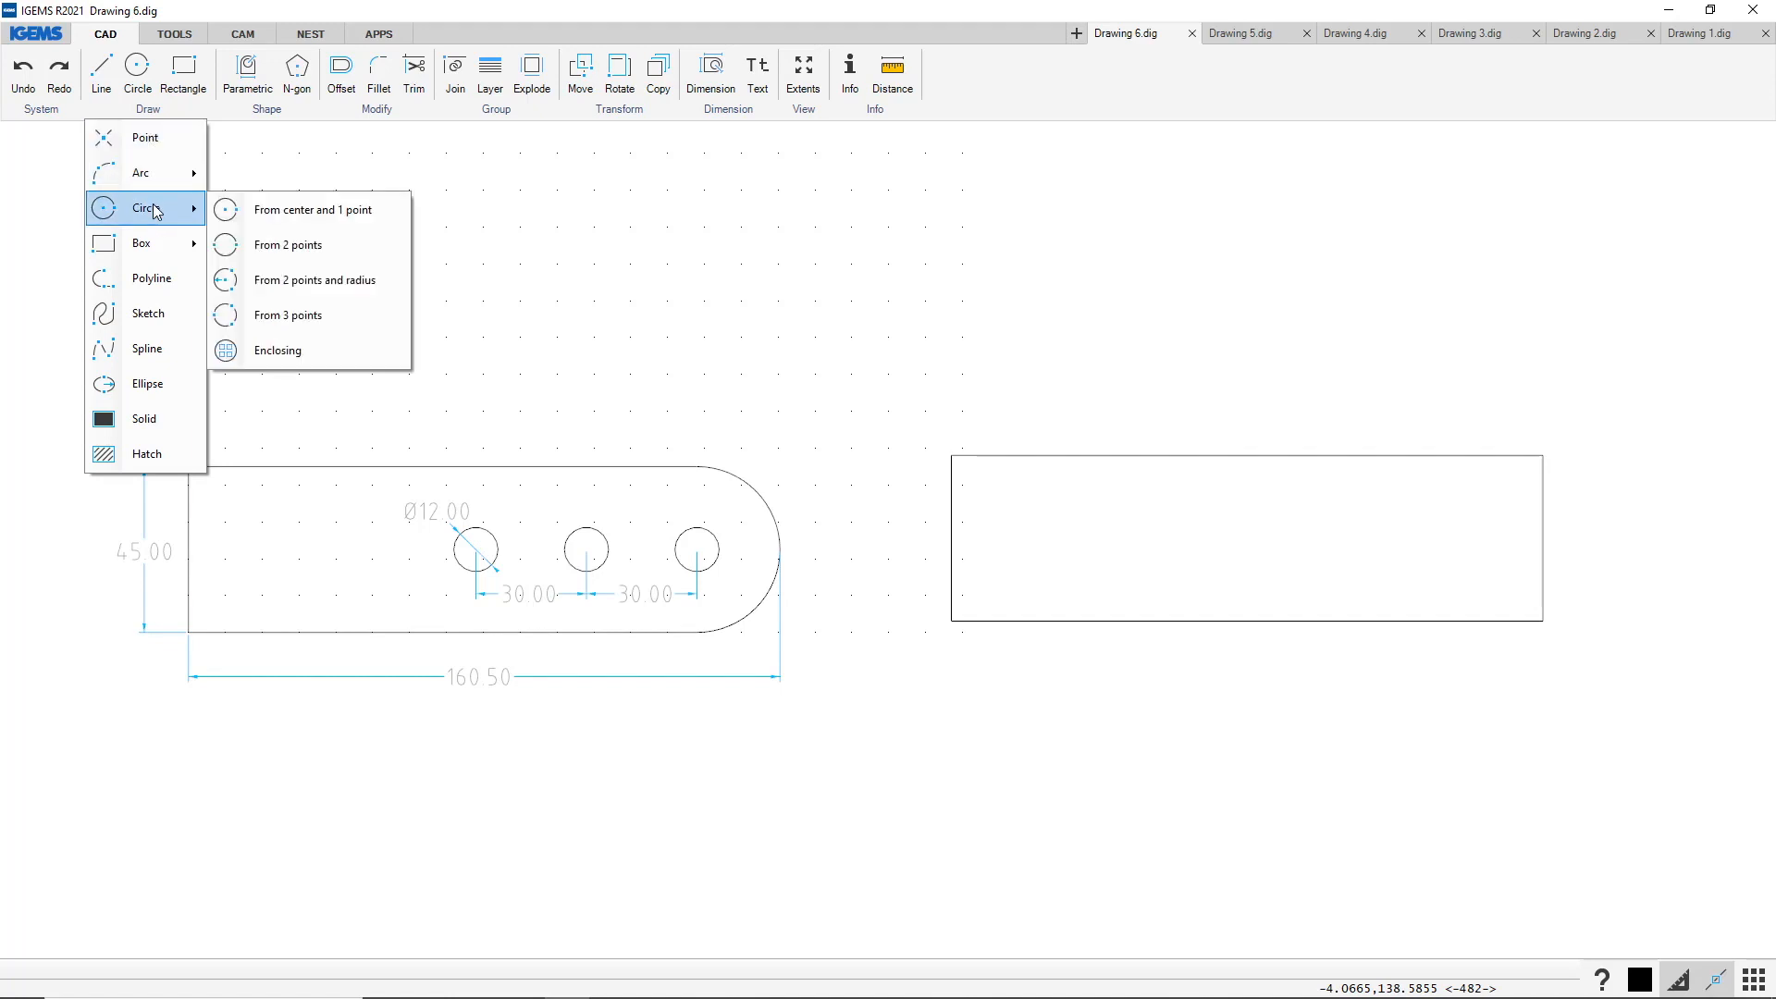
{"action": "left_click", "coordinate": [283, 320]}
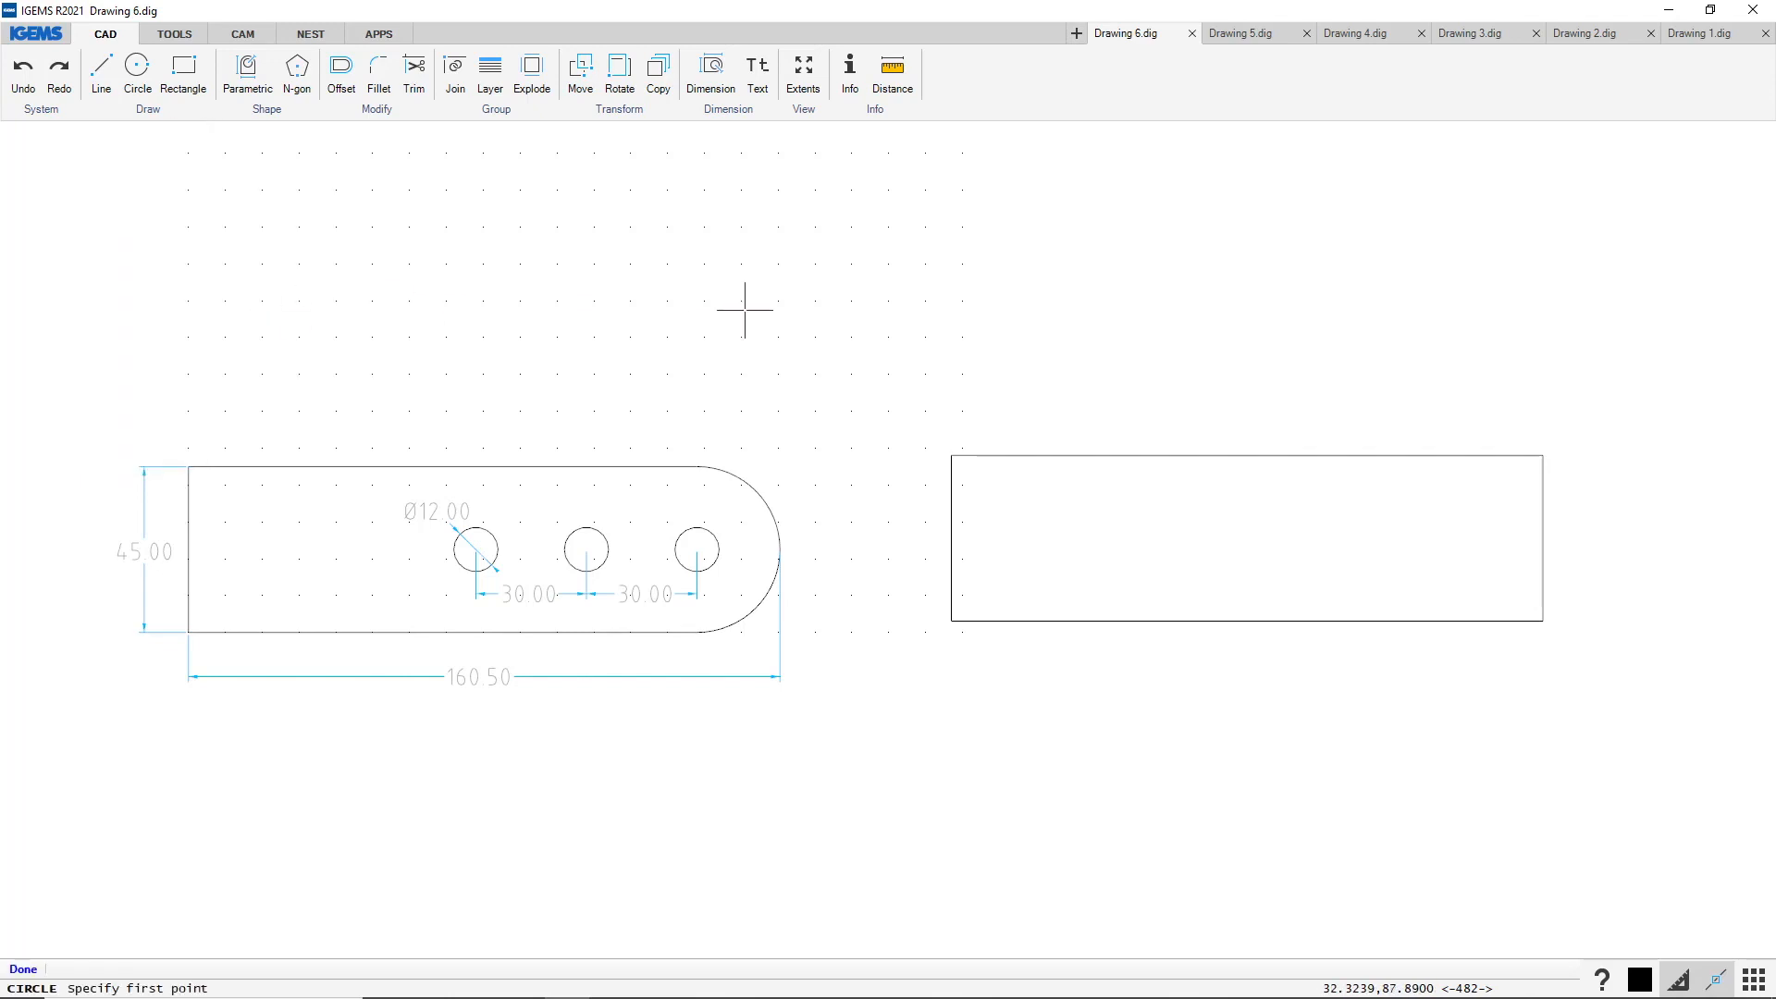
{"action": "right_click", "coordinate": [1079, 288]}
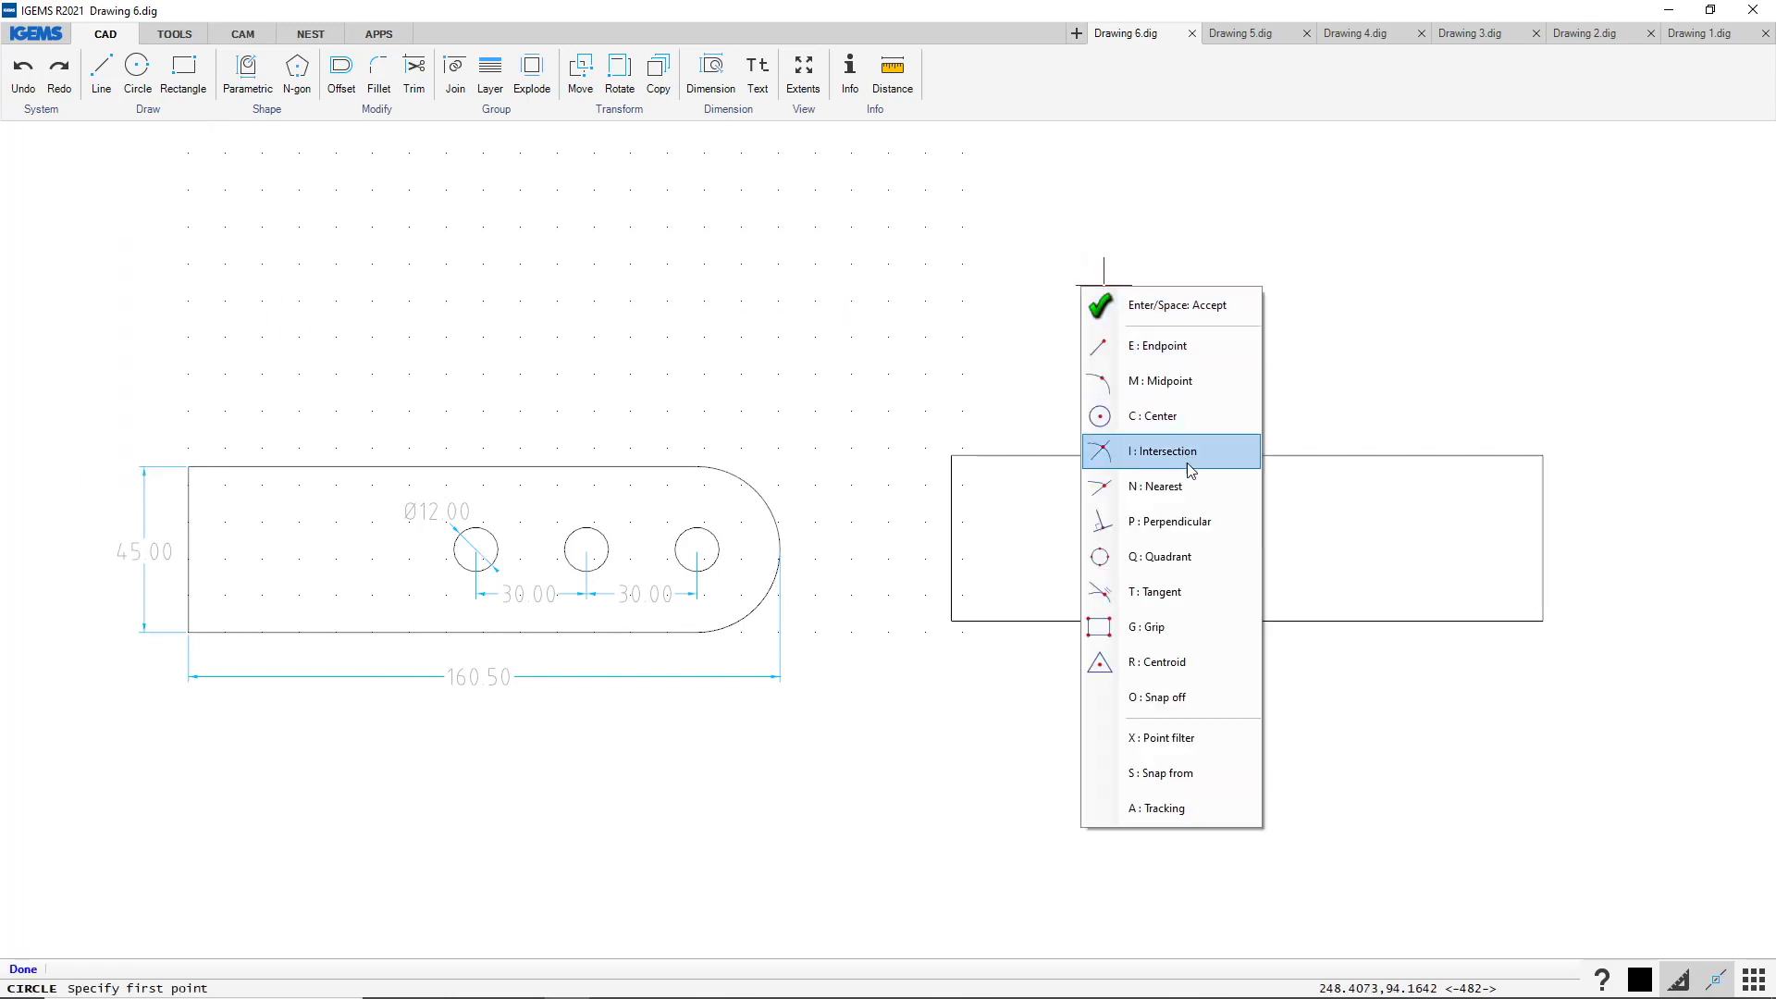
{"action": "left_click", "coordinate": [1190, 601]}
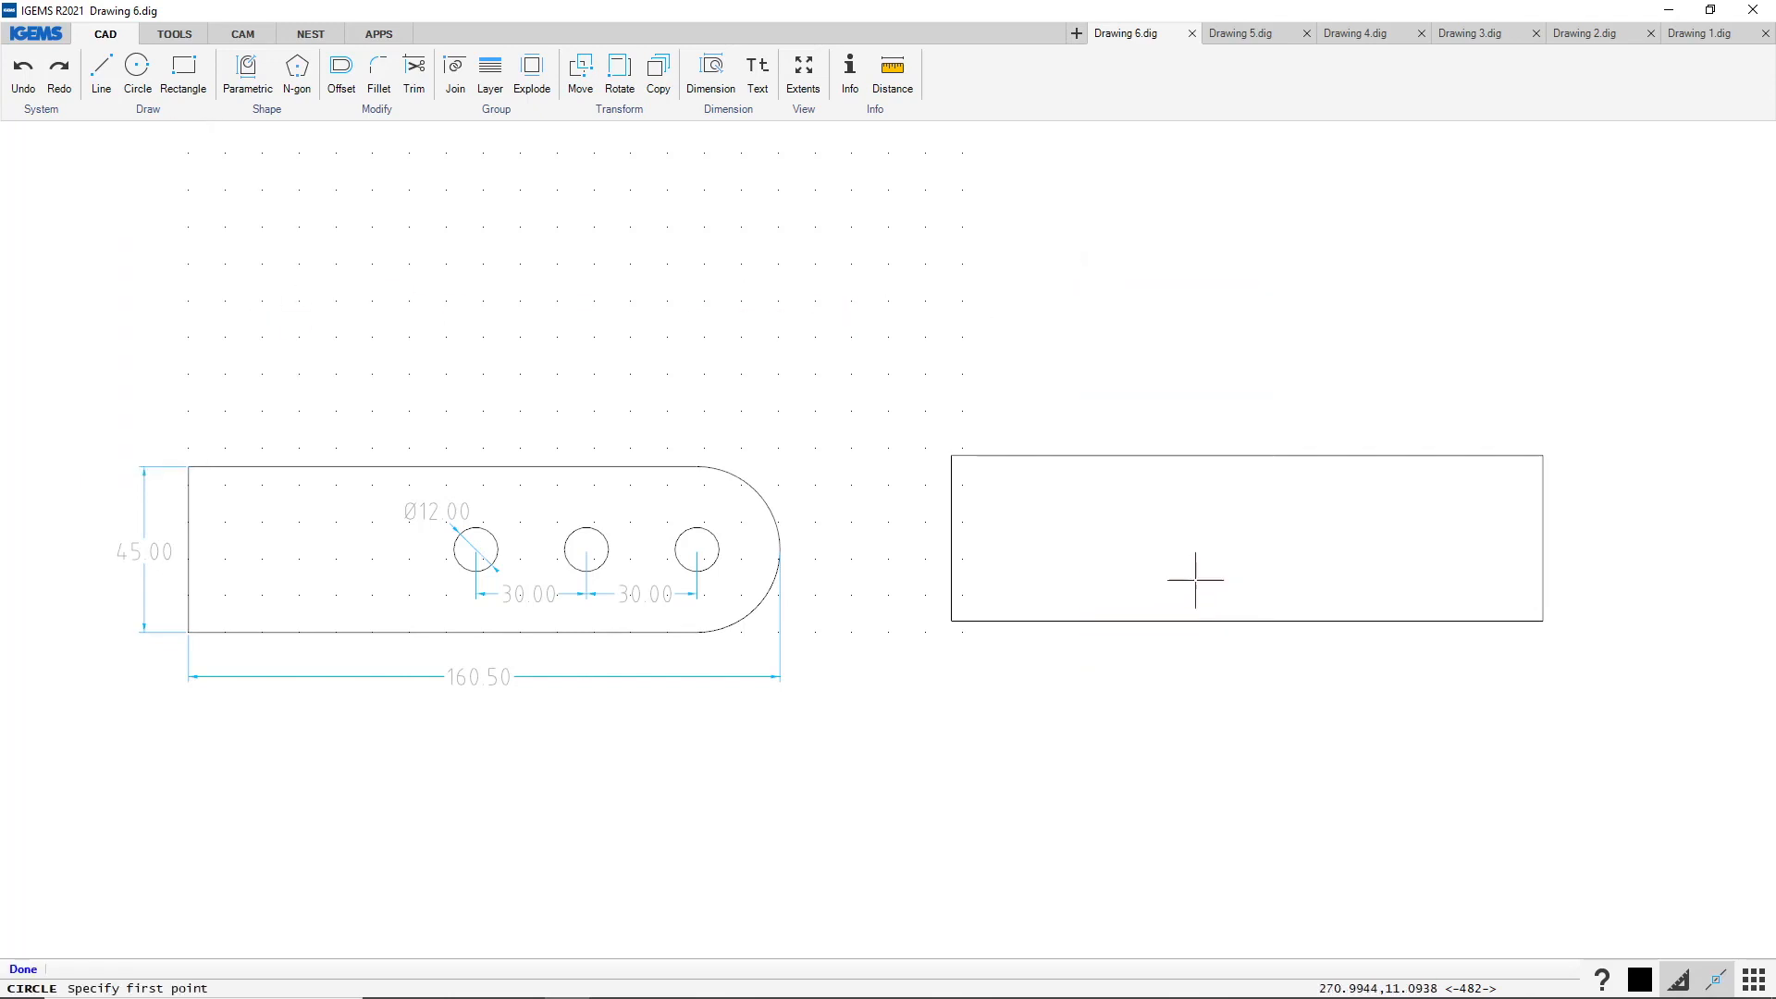
{"action": "left_click", "coordinate": [1402, 457]}
{"action": "right_click", "coordinate": [1297, 361]}
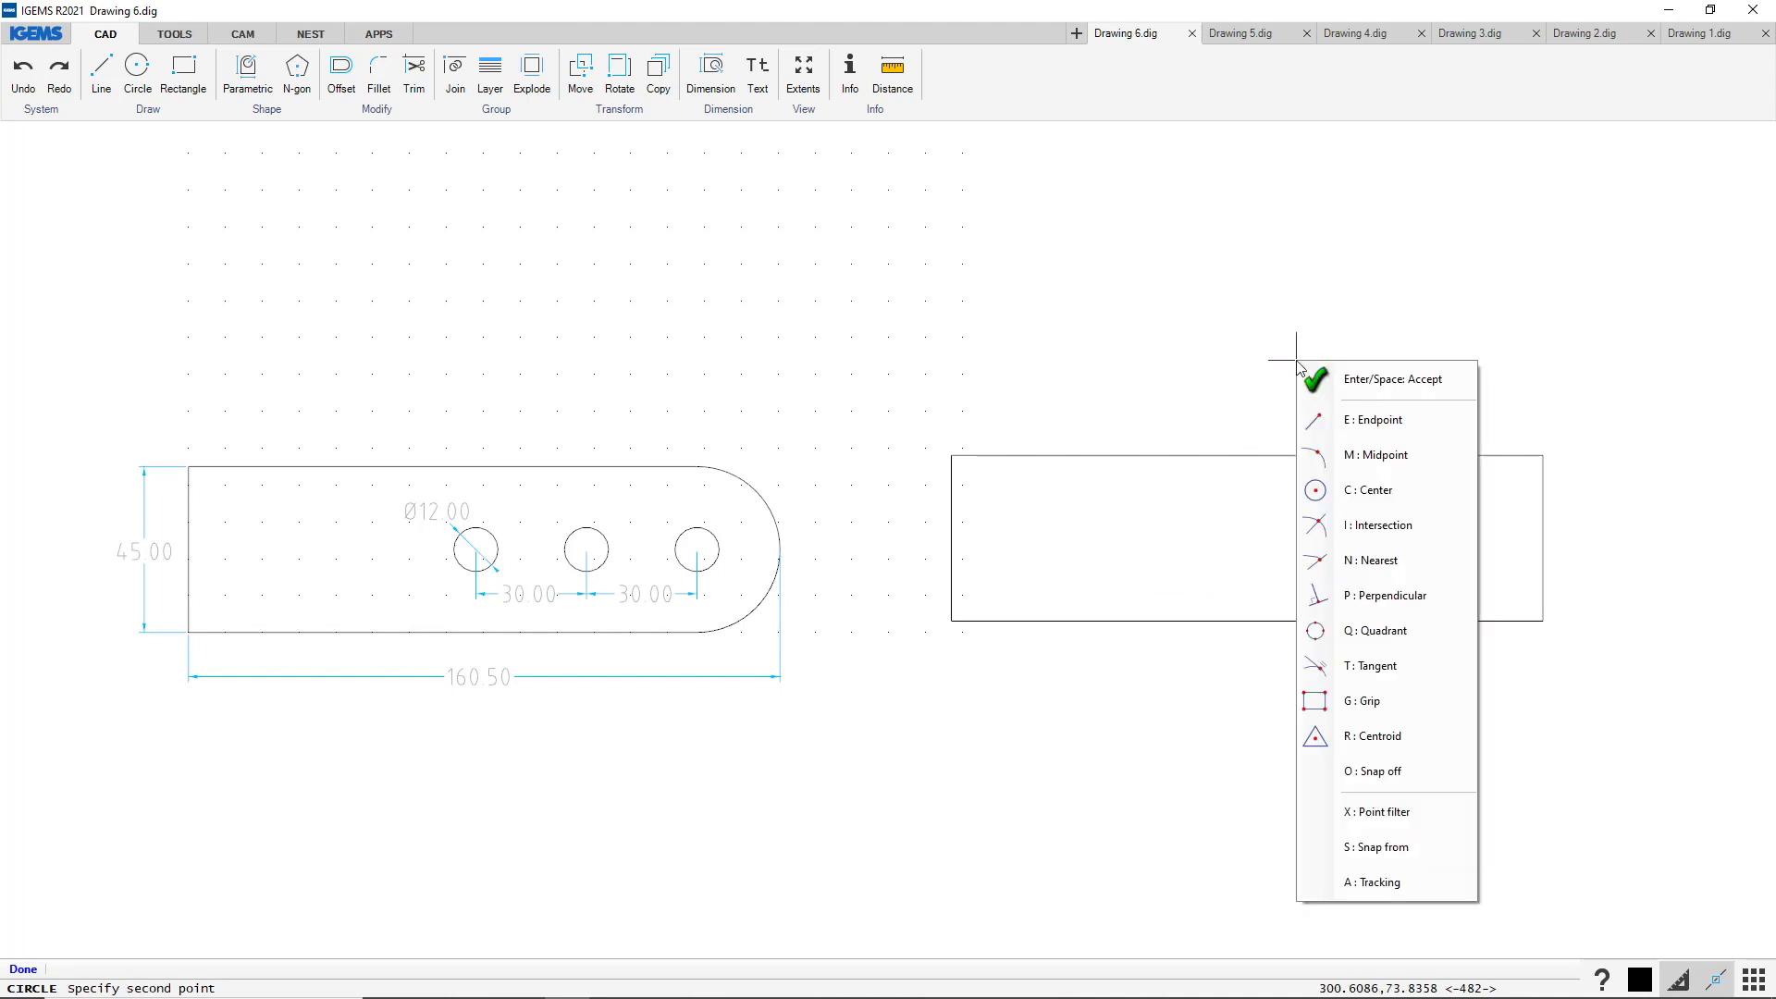
{"action": "left_click", "coordinate": [1375, 667]}
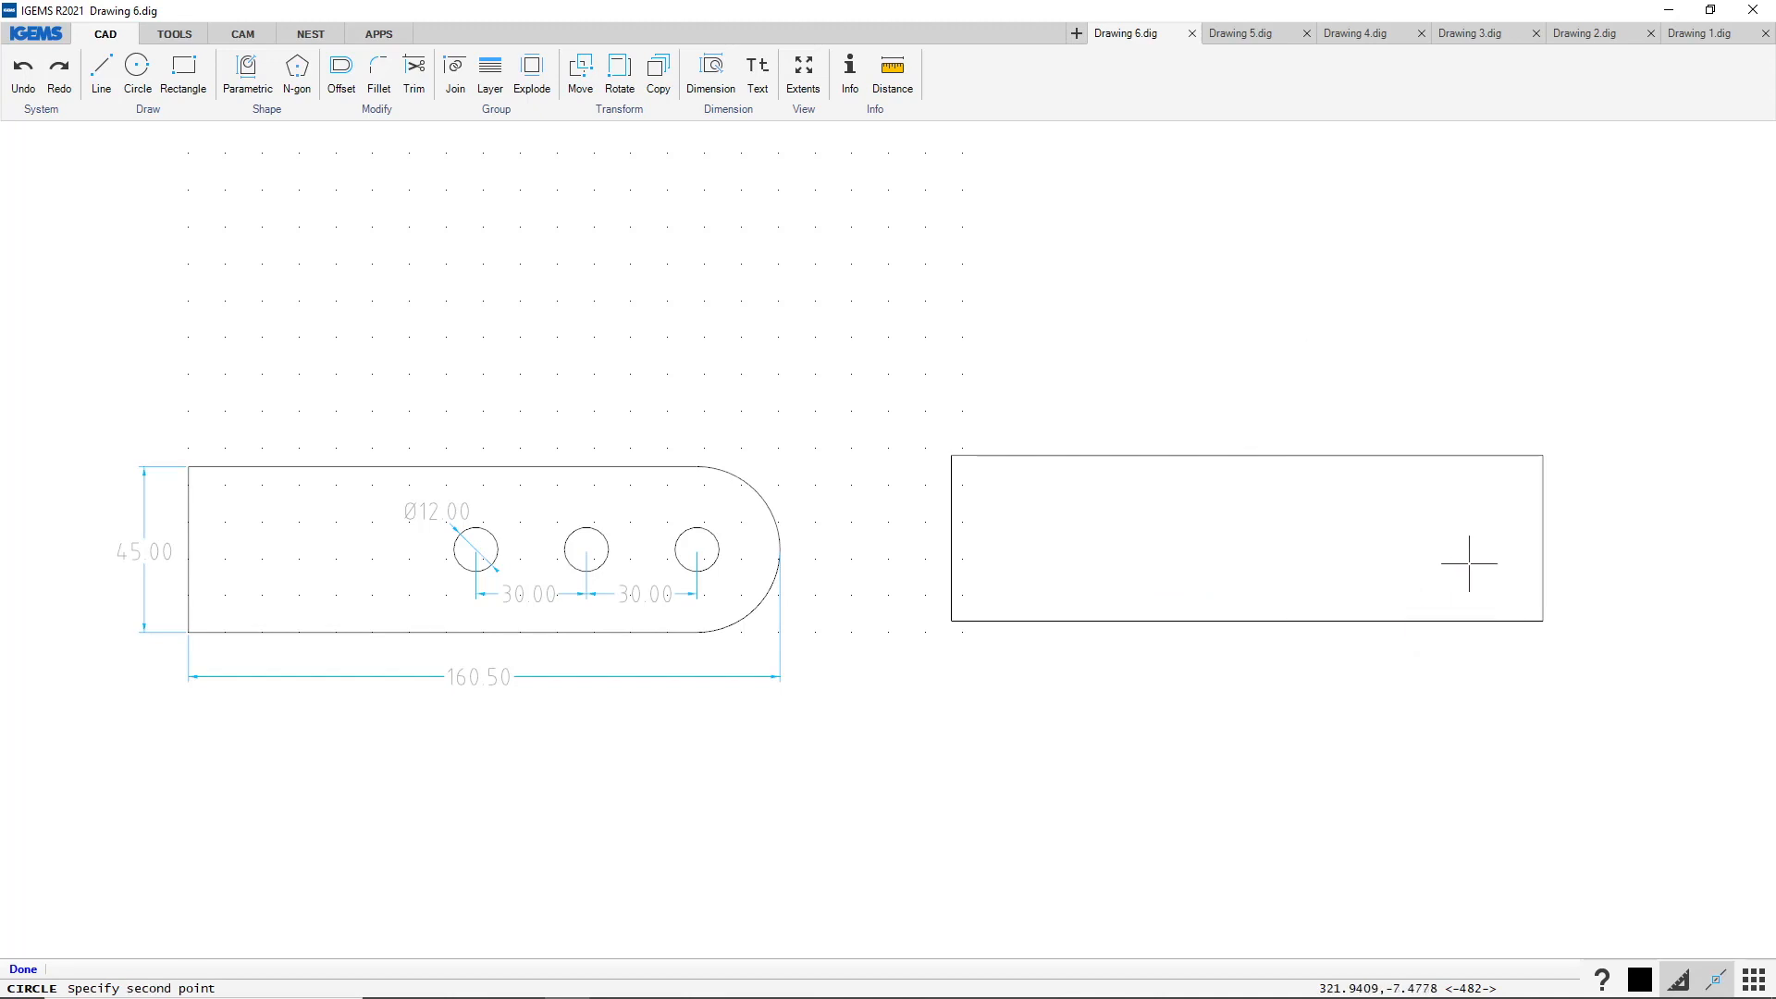
{"action": "left_click", "coordinate": [1538, 535]}
{"action": "right_click", "coordinate": [1393, 358]}
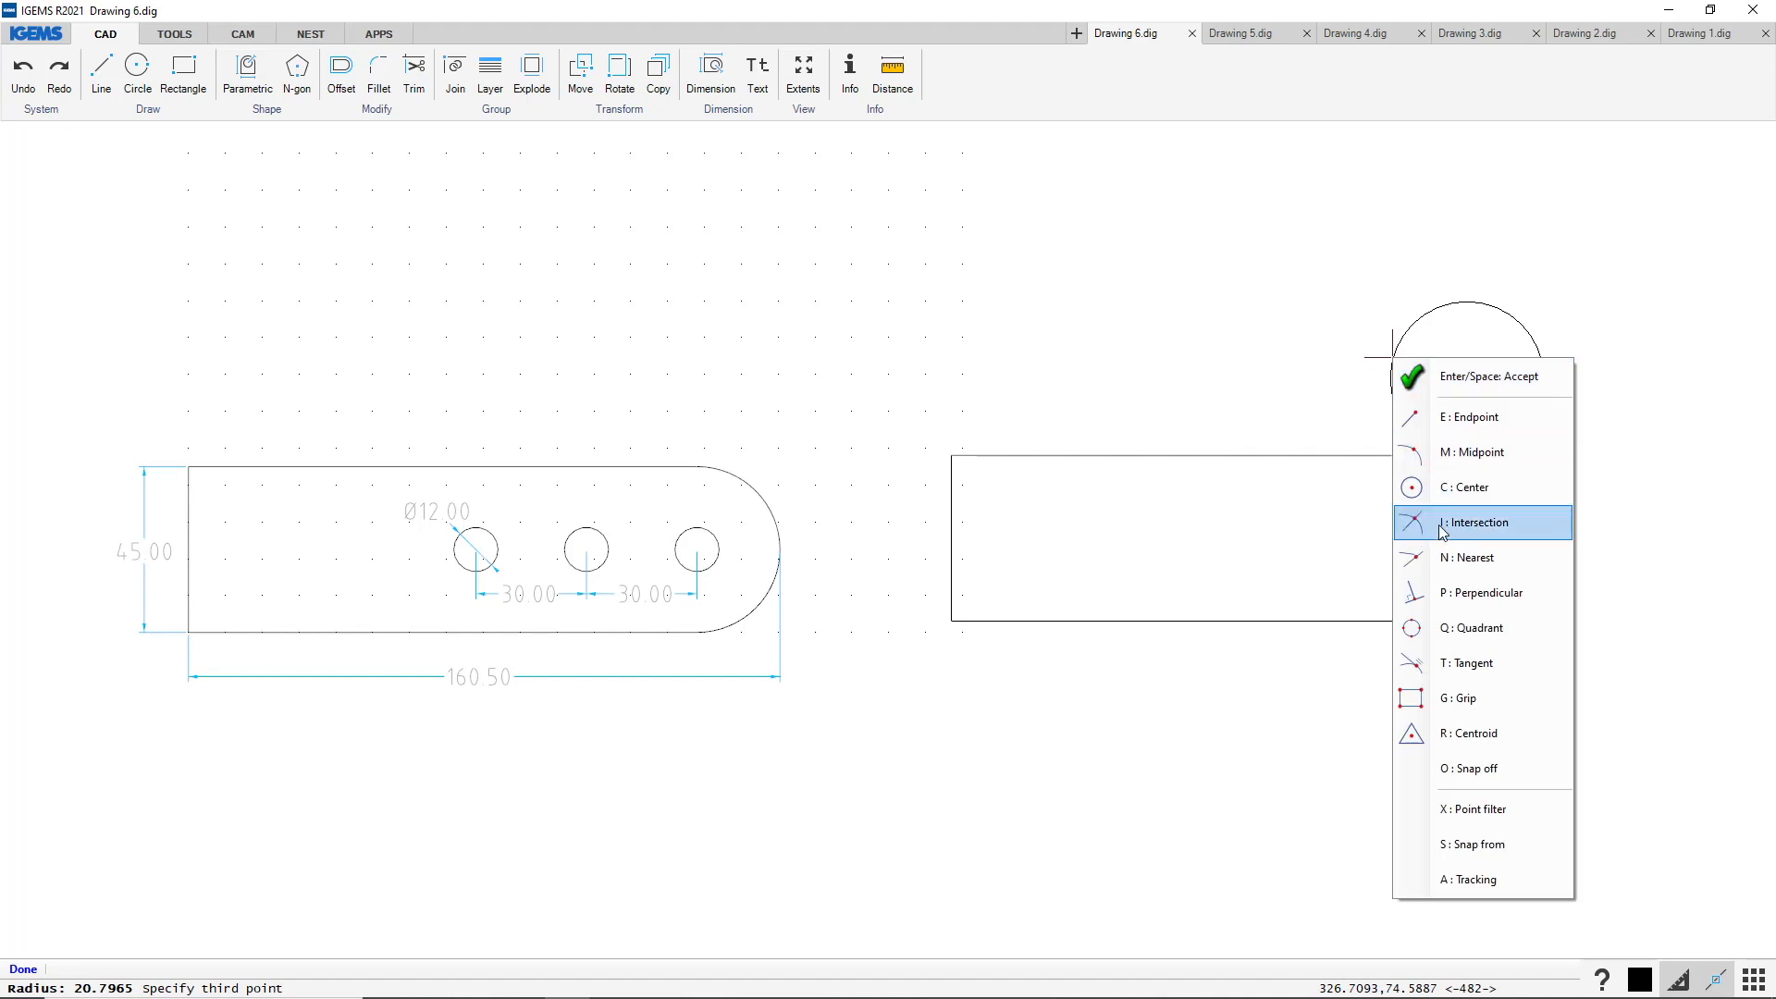
{"action": "left_click", "coordinate": [1476, 663]}
{"action": "left_click", "coordinate": [1453, 633]}
Trim the circle's inner half and the rectangle's square end beyond it, leaving an outline with a rounded right end
{"action": "middle_click_drag", "start_coordinate": [1320, 555], "coordinate": [1154, 584]}
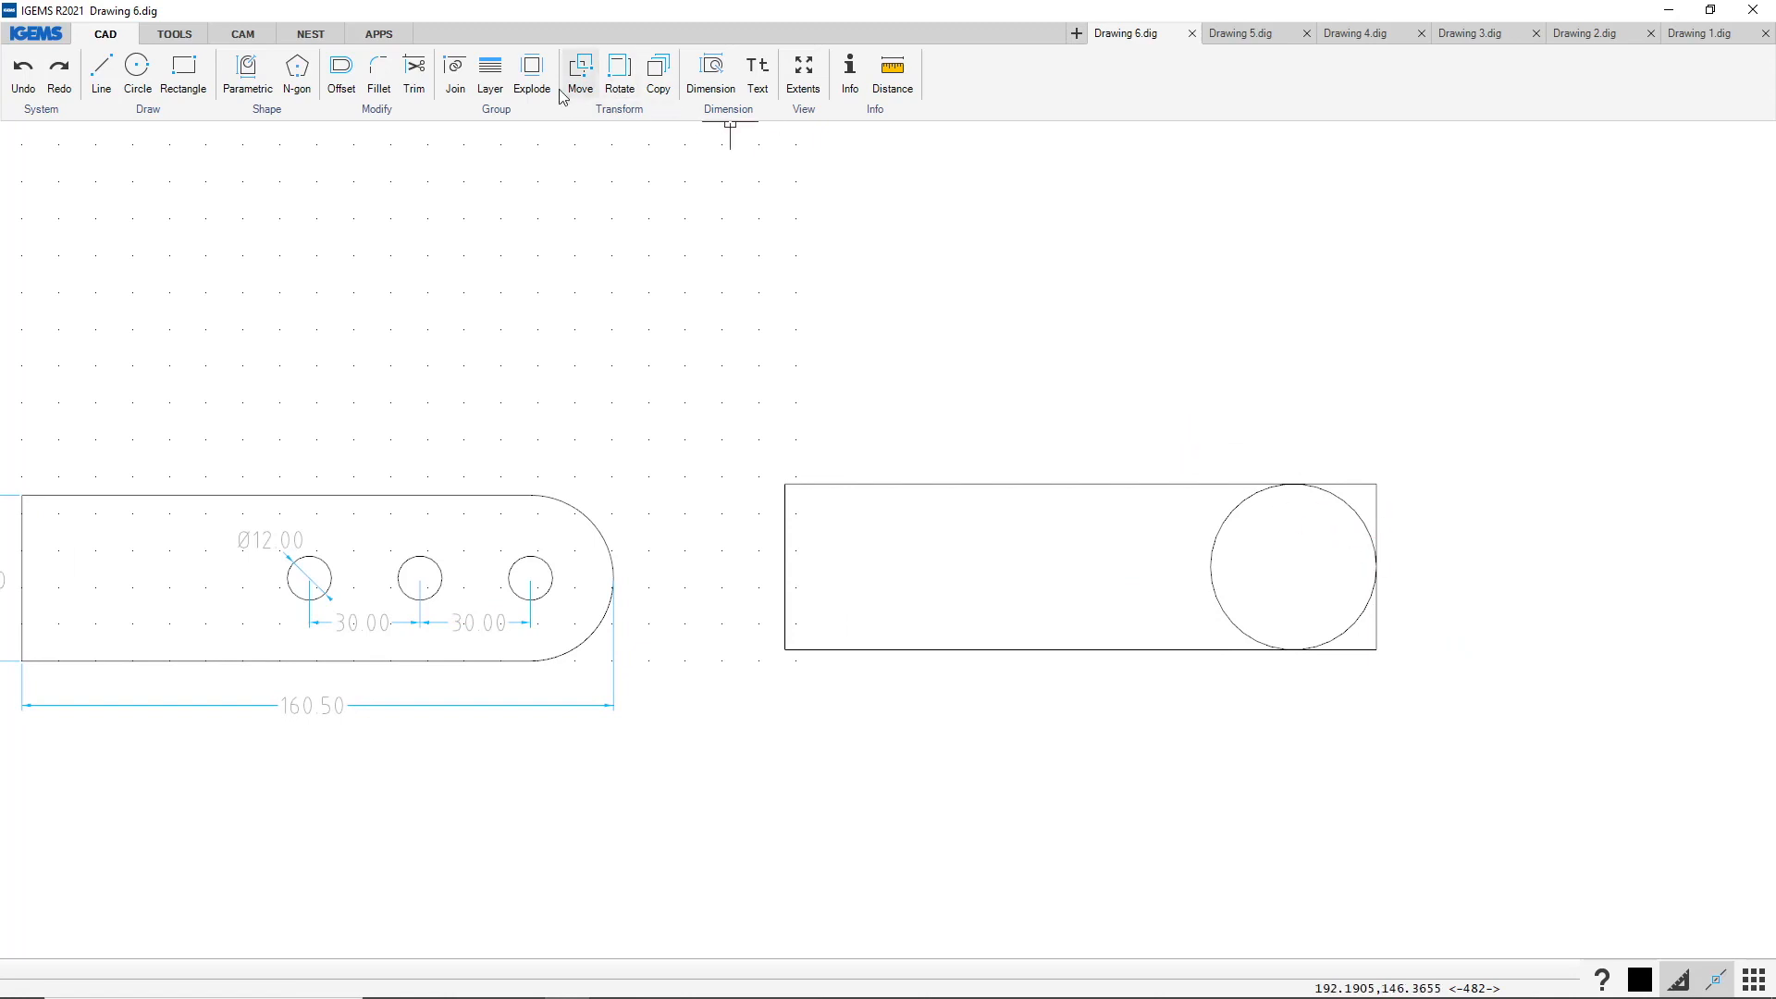
{"action": "left_click", "coordinate": [415, 70]}
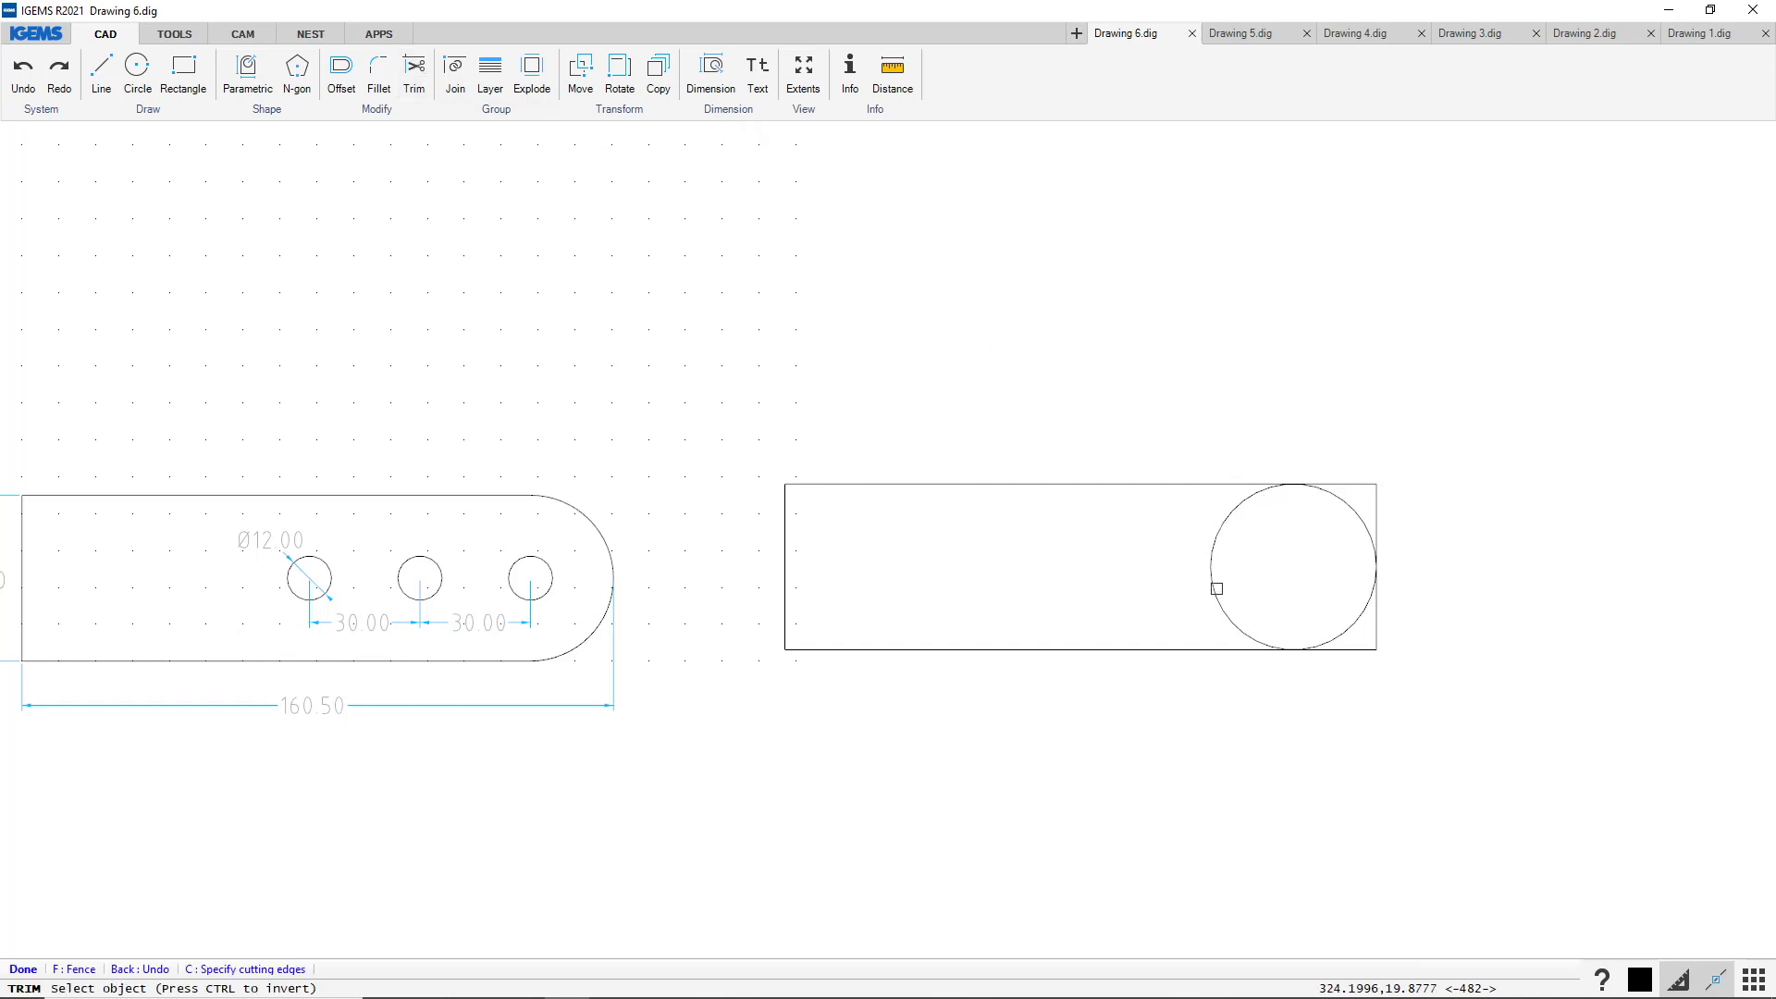
{"action": "left_click", "coordinate": [1209, 560]}
{"action": "left_click", "coordinate": [1378, 619]}
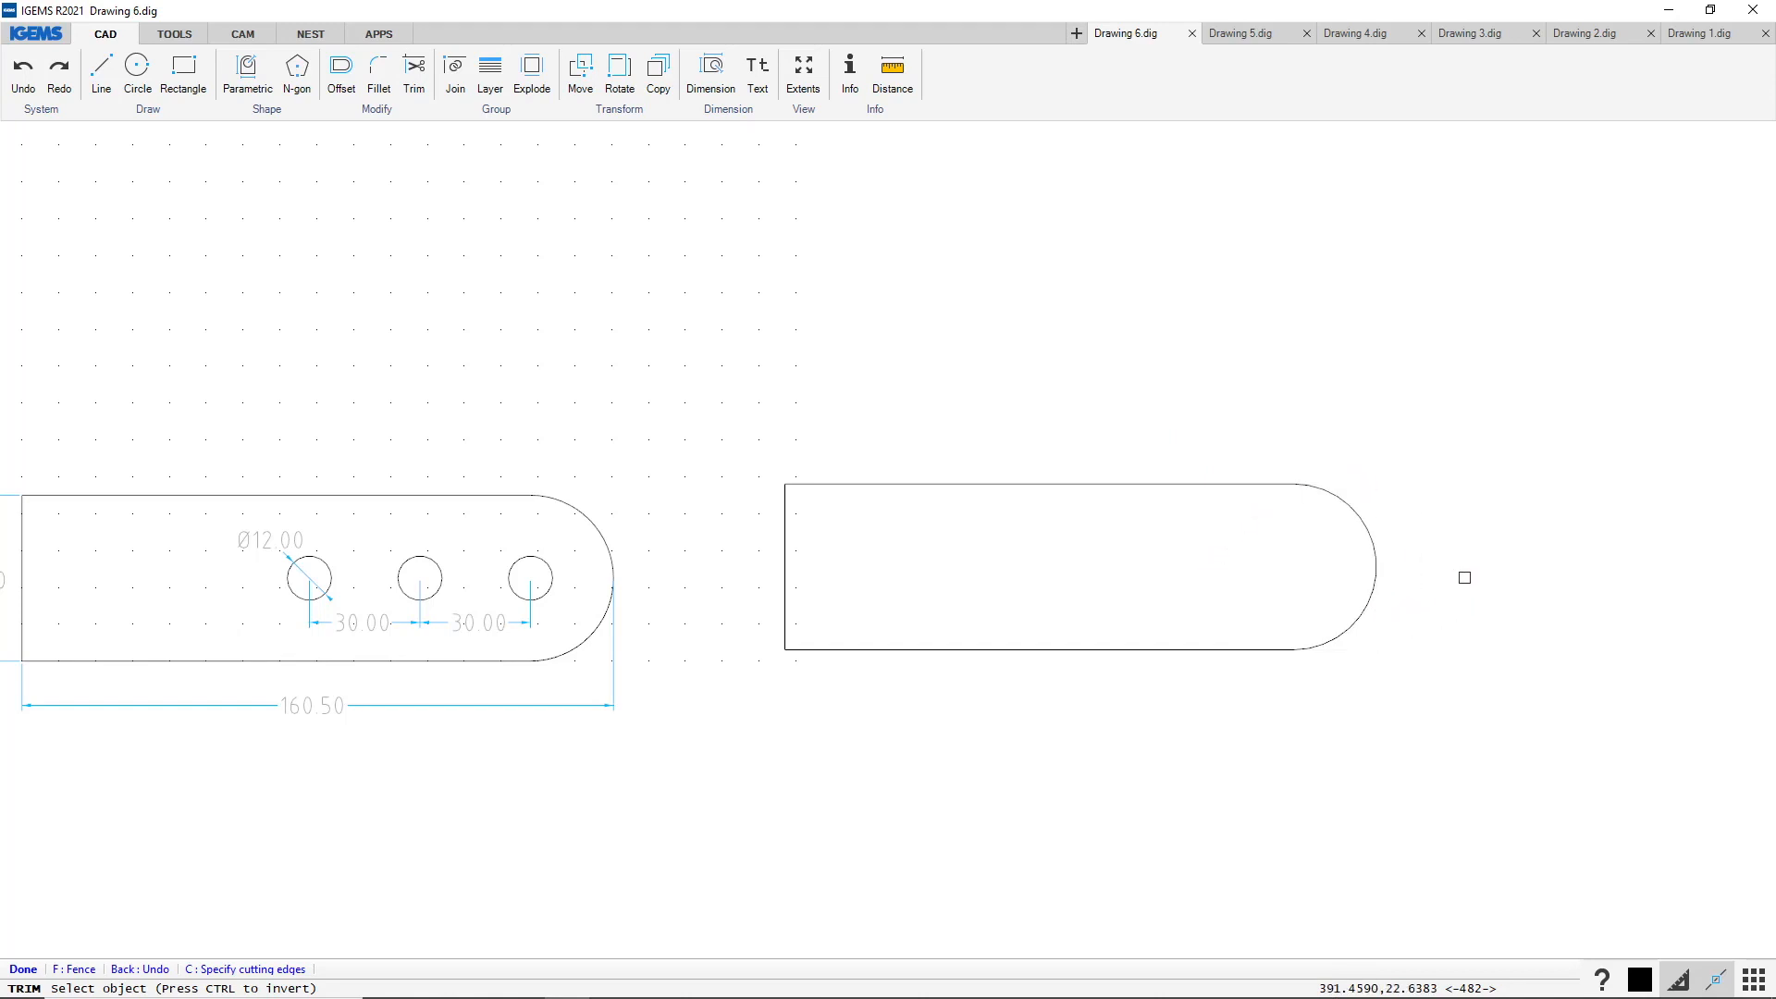
{"action": "left_click", "coordinate": [25, 968]}
Draw a 12 mm diameter circle centred on the rounded end's arc of the new outline
{"action": "middle_click_drag", "start_coordinate": [703, 433], "coordinate": [801, 389]}
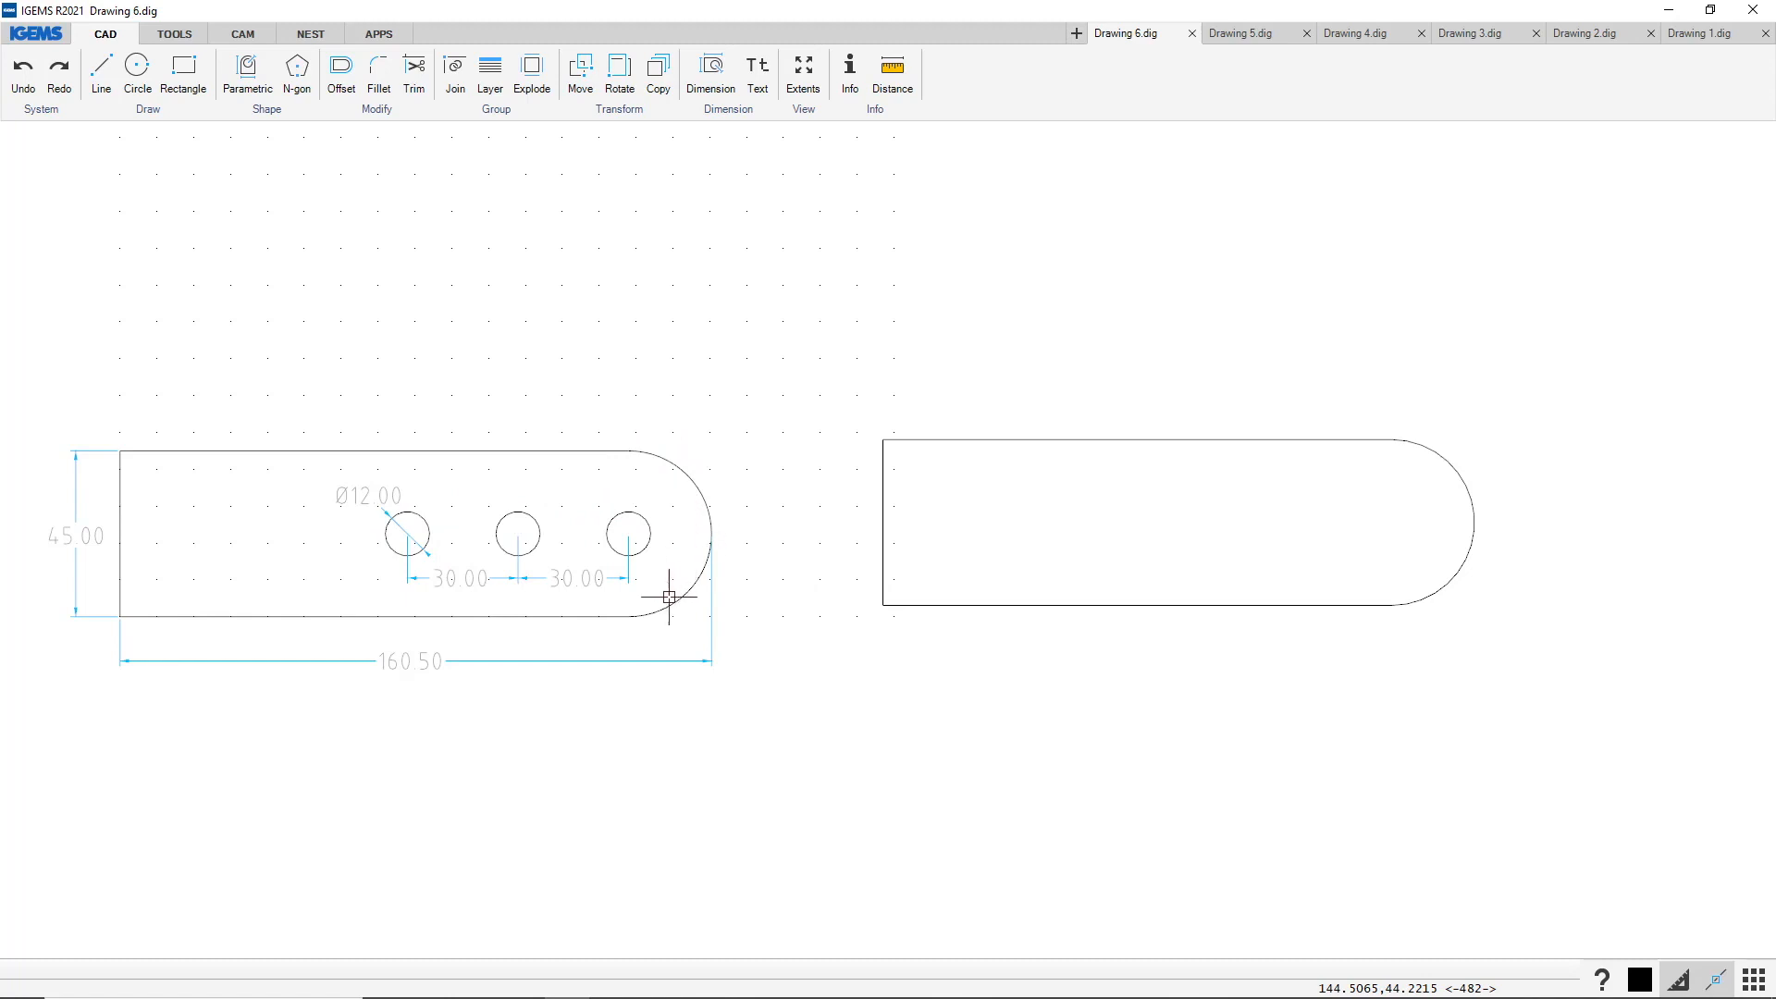
{"action": "left_click", "coordinate": [137, 69]}
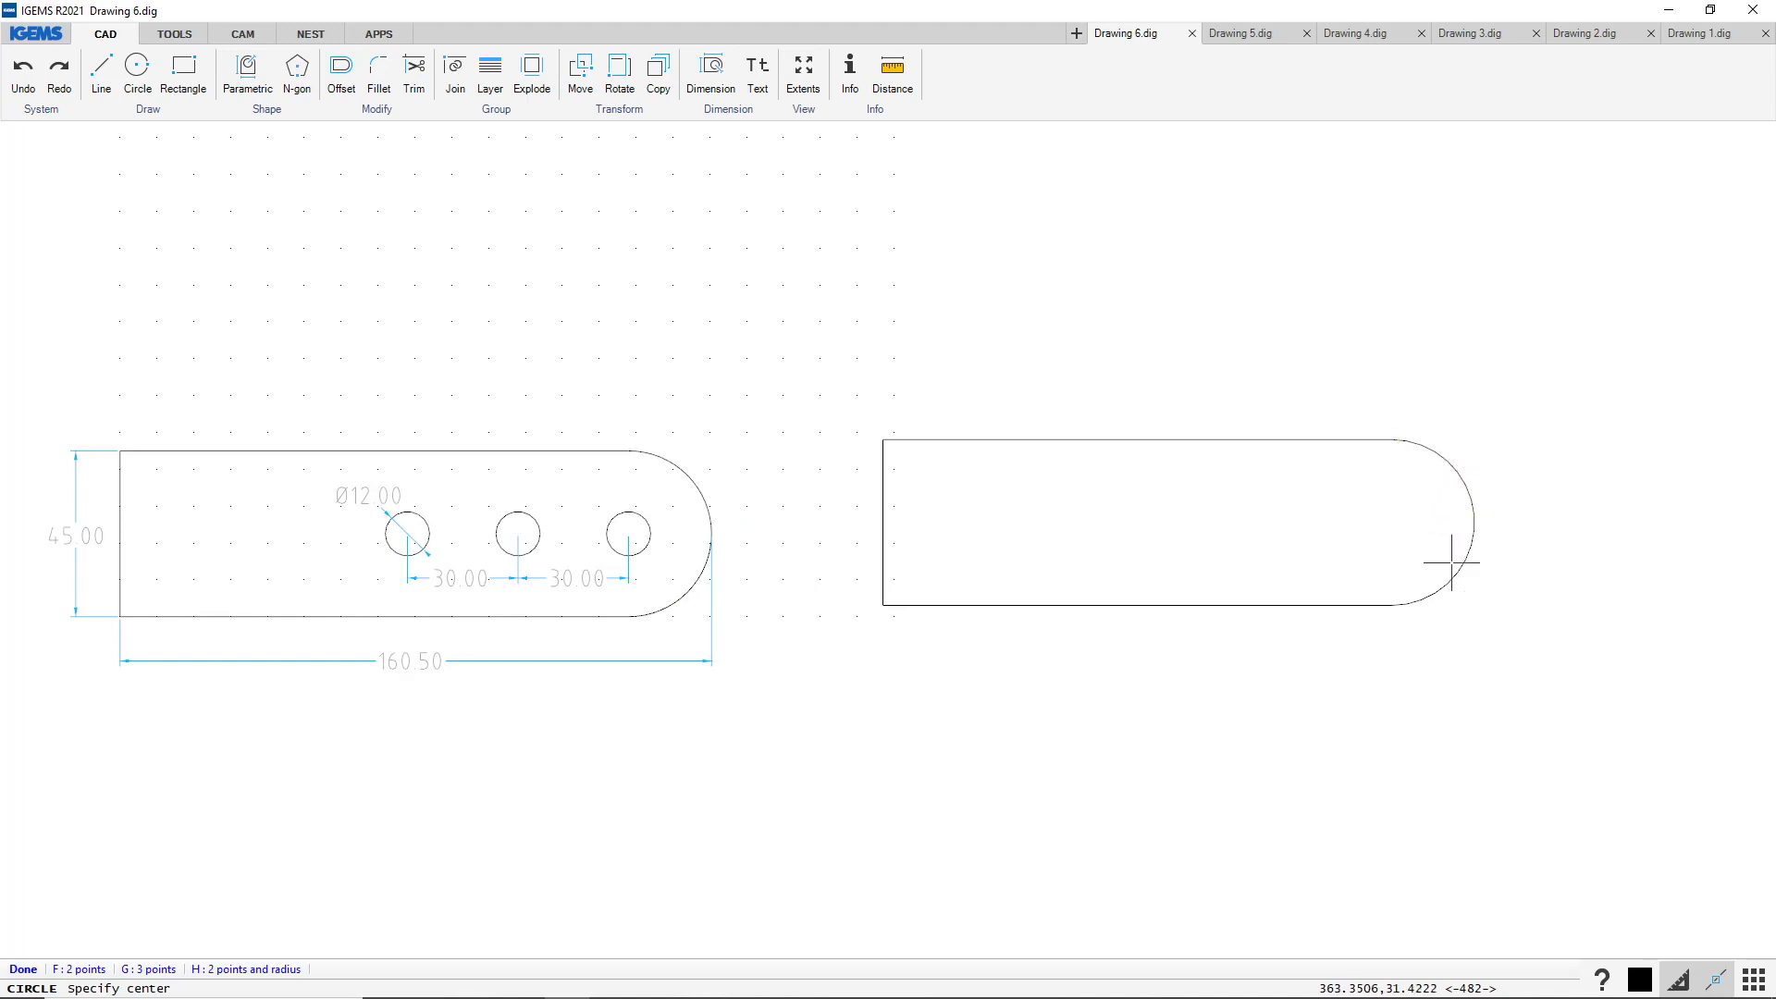
{"action": "right_click", "coordinate": [1115, 330]}
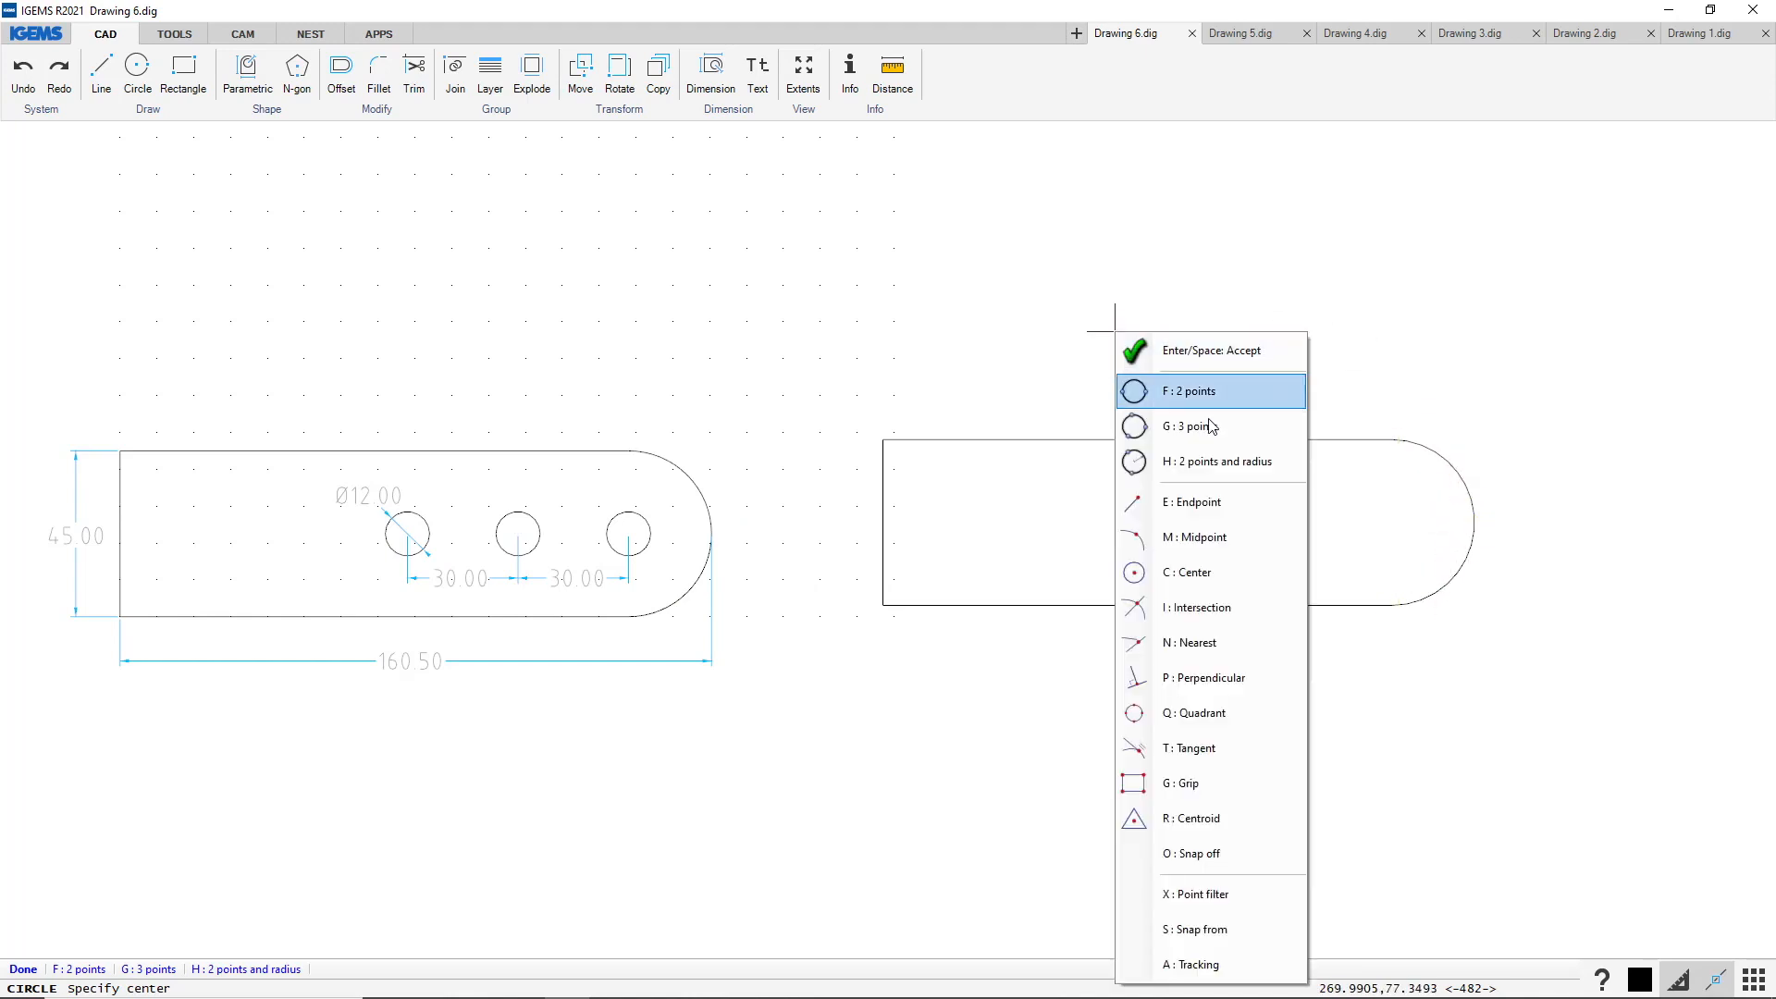
{"action": "left_click", "coordinate": [1211, 574]}
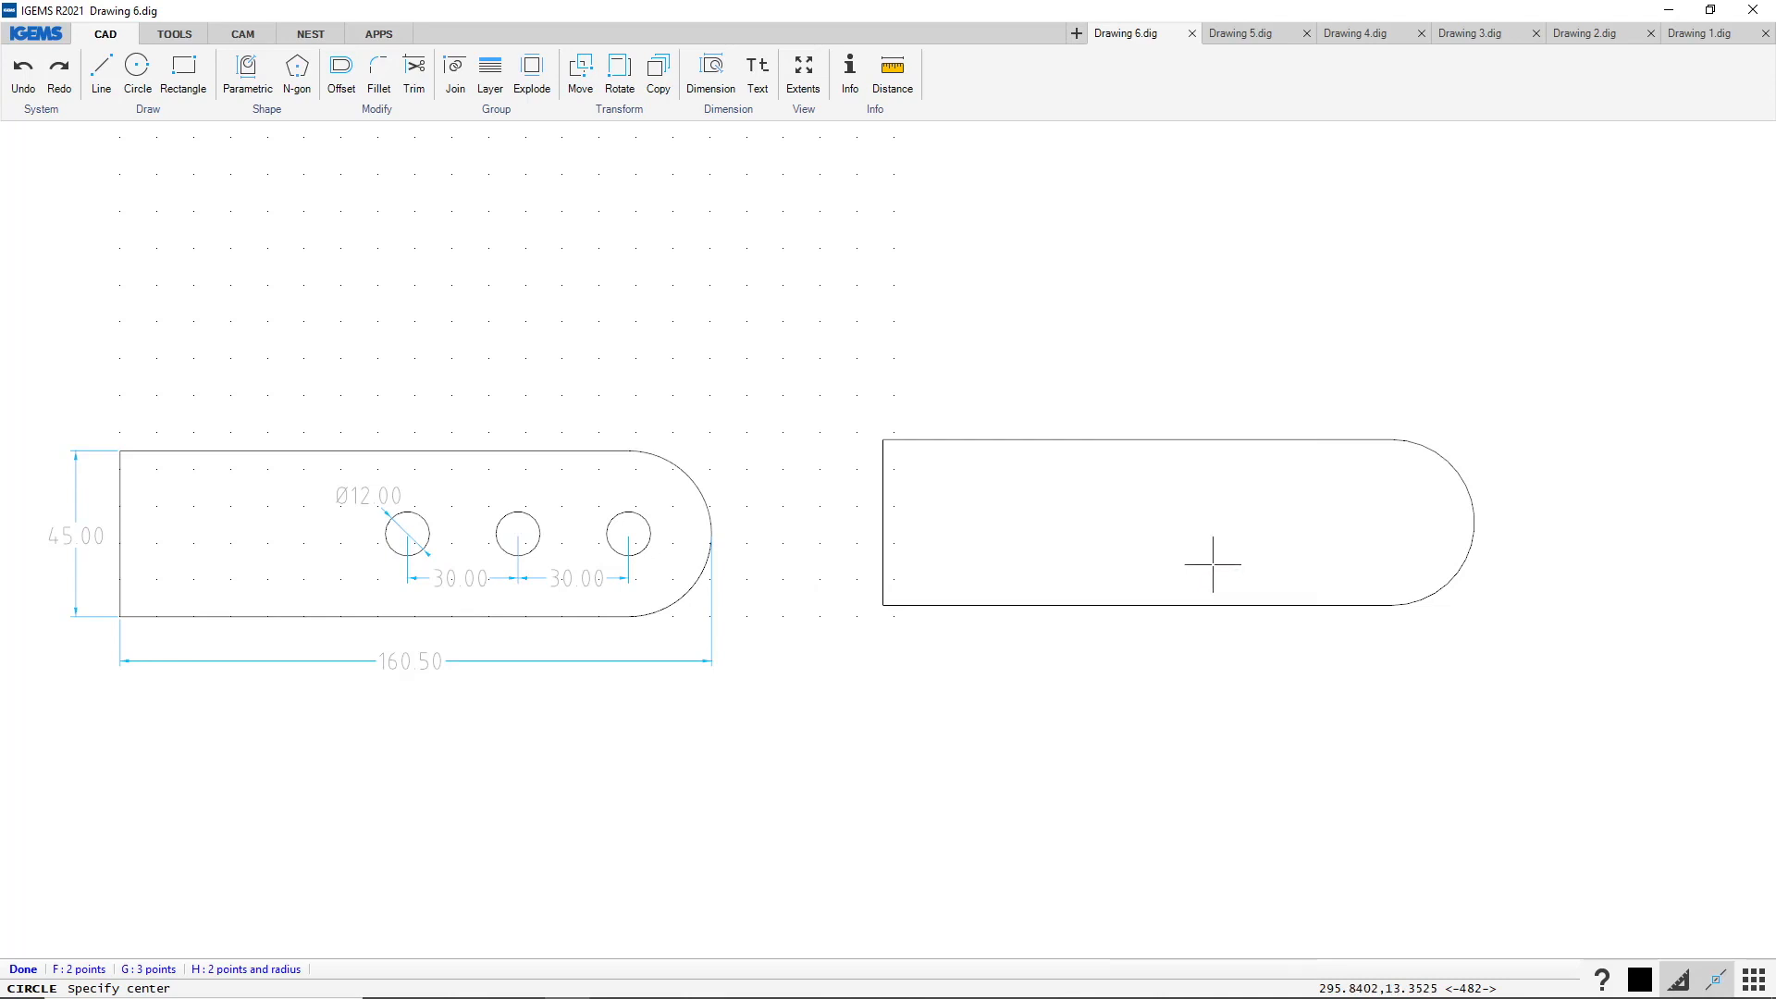
{"action": "left_click", "coordinate": [1438, 451]}
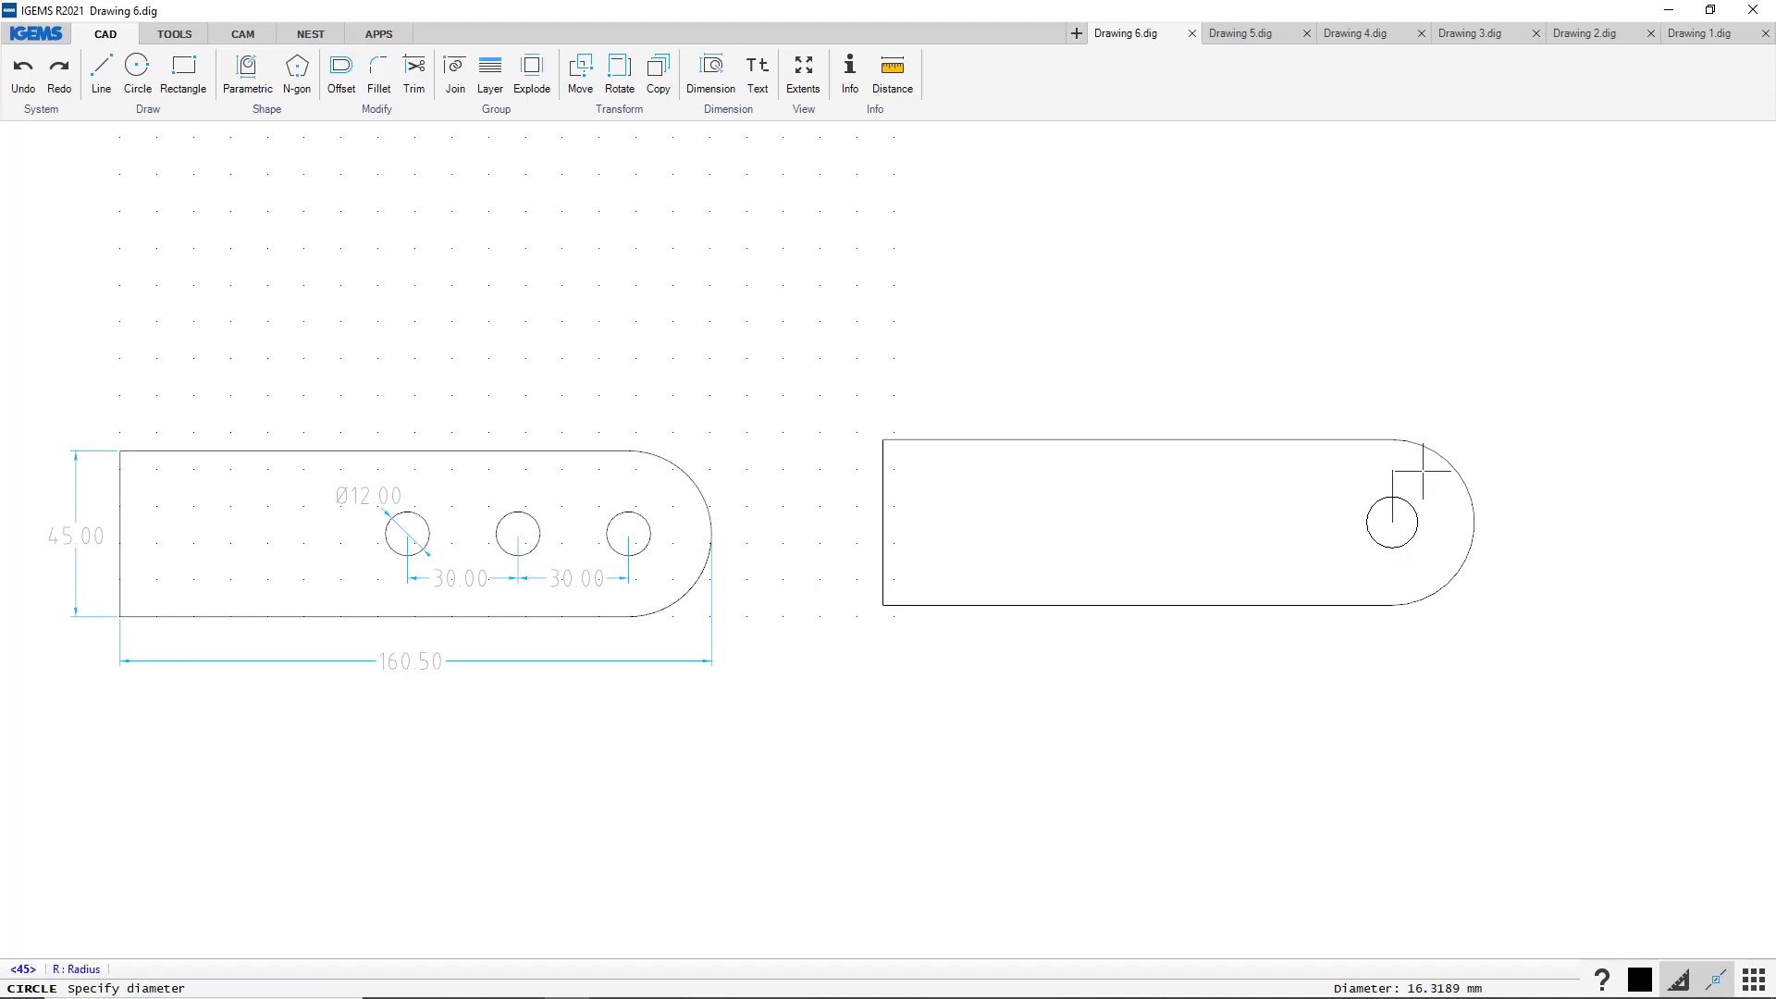
{"action": "type", "text": "12"}
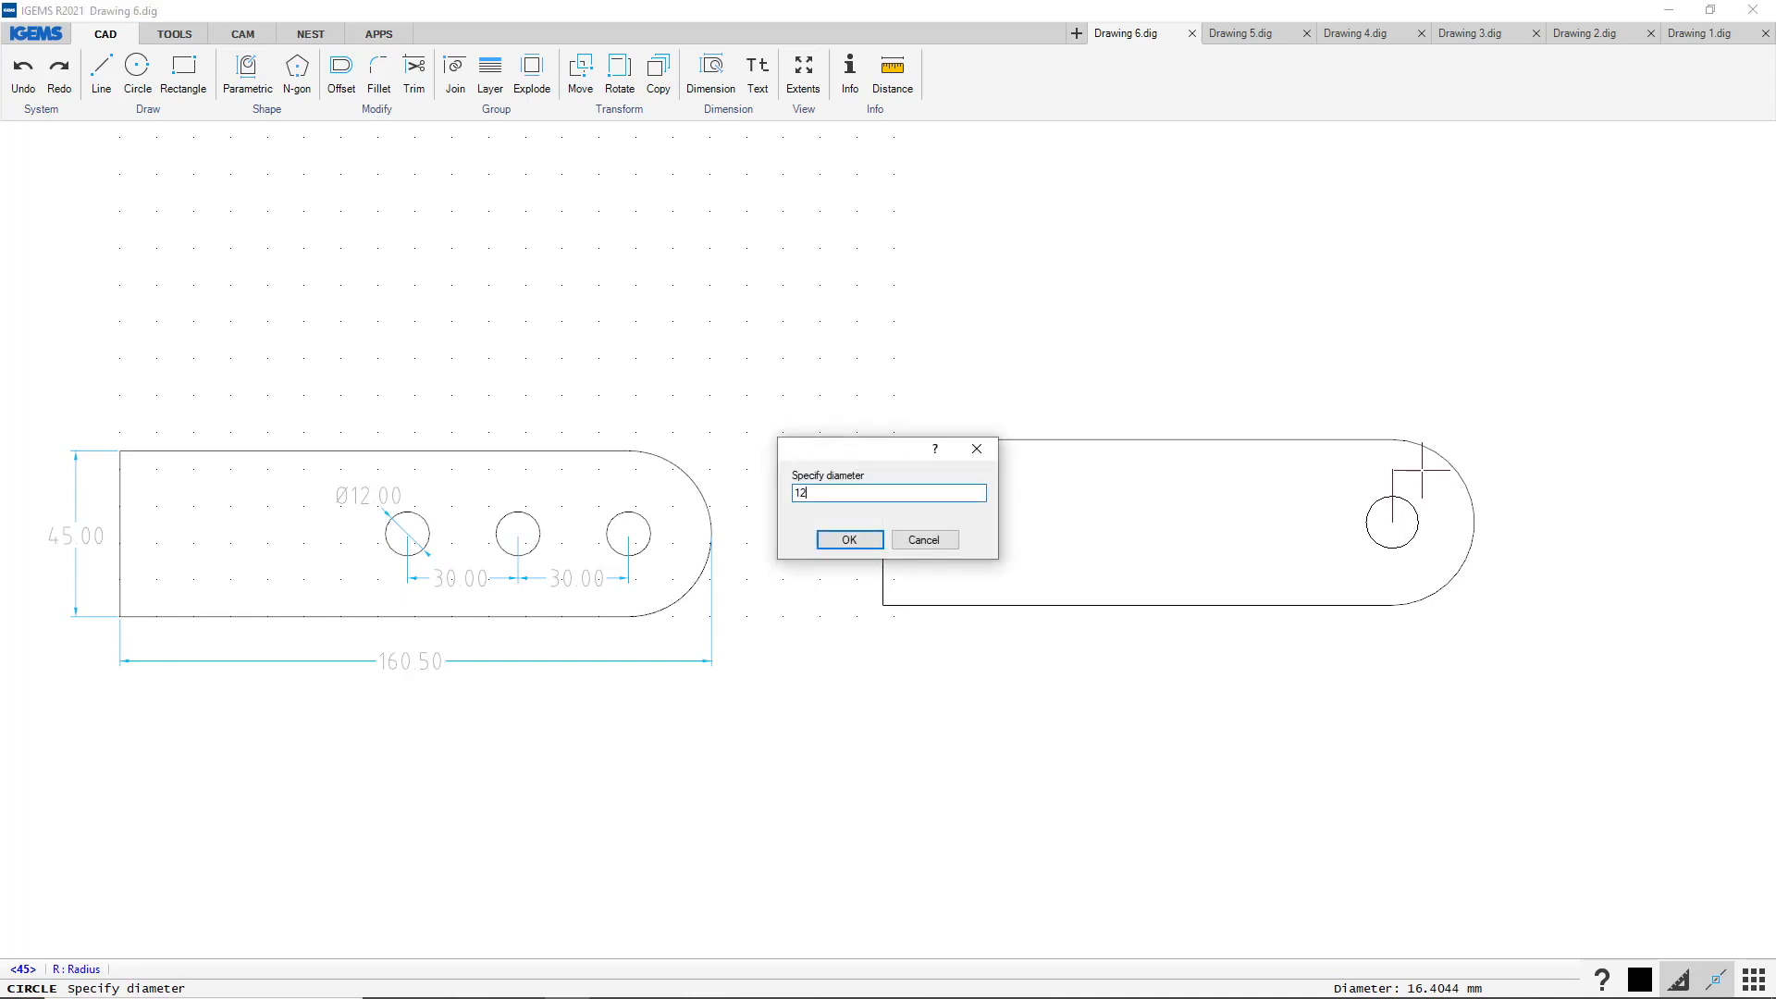
{"action": "key", "text": "Return"}
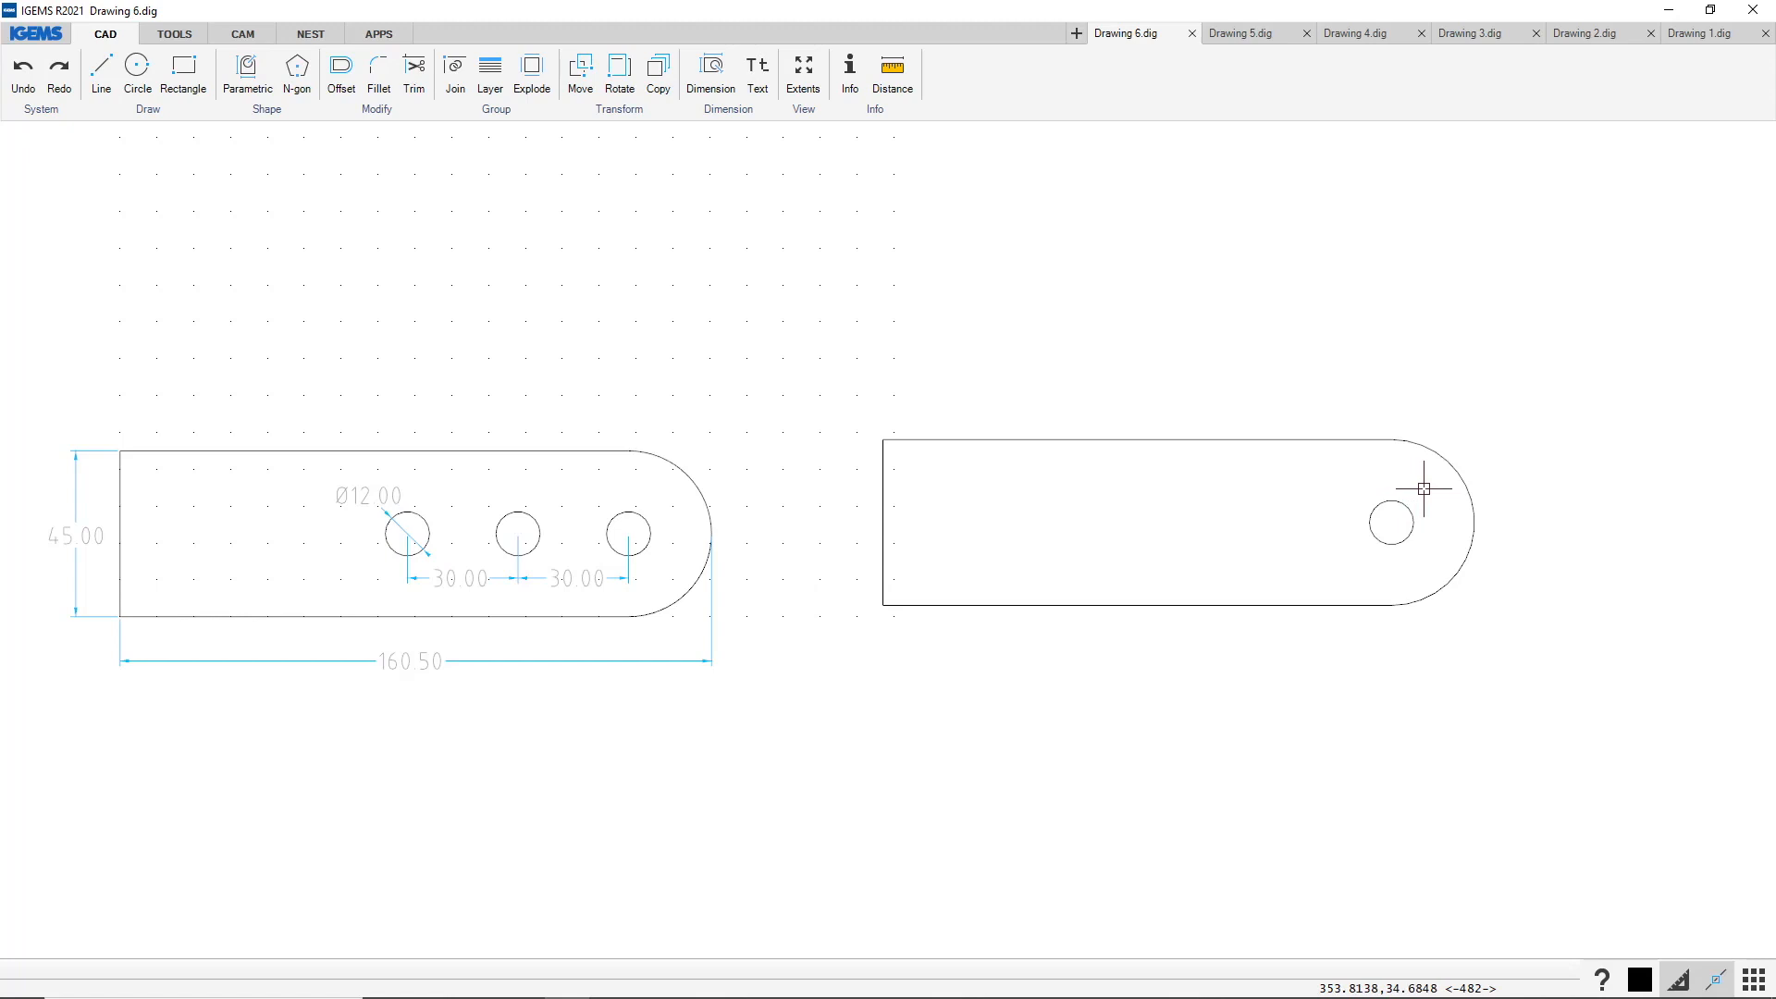
Copy the 12 mm hole twice horizontally toward the outline's straight end, spacing the copies 30 mm apart
{"action": "left_click_drag", "start_coordinate": [1422, 489], "coordinate": [1317, 581]}
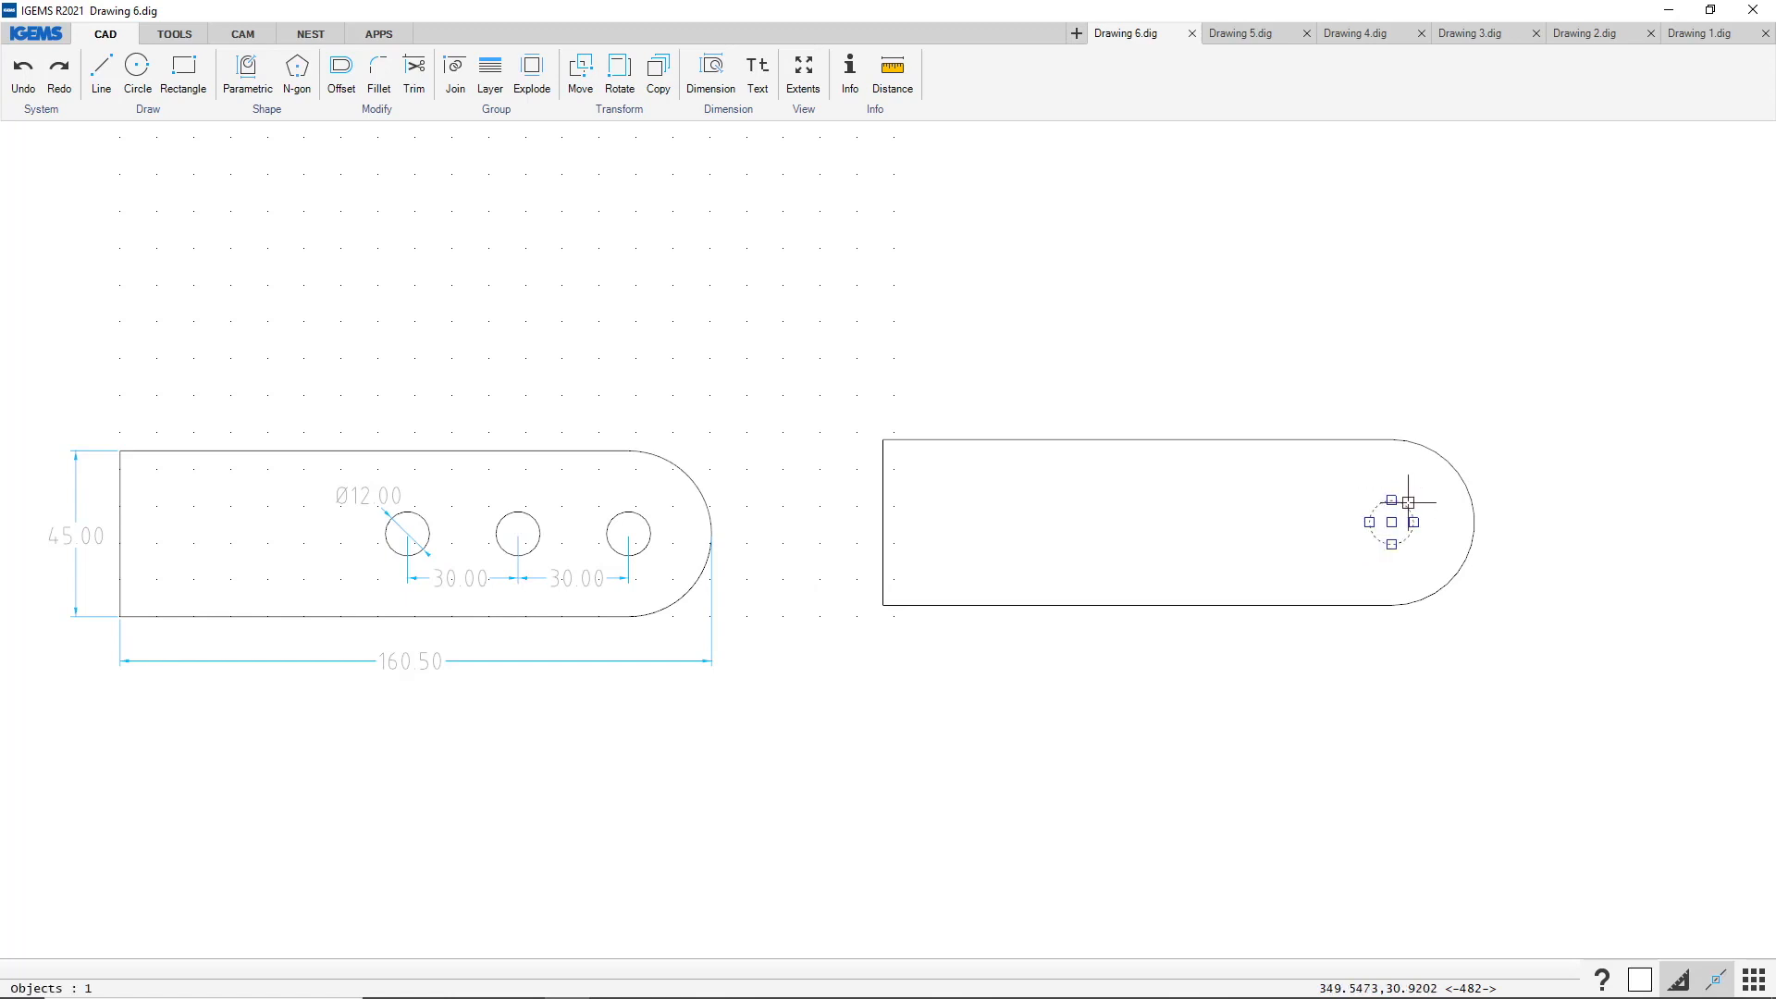
{"action": "key", "text": "ctrl+c"}
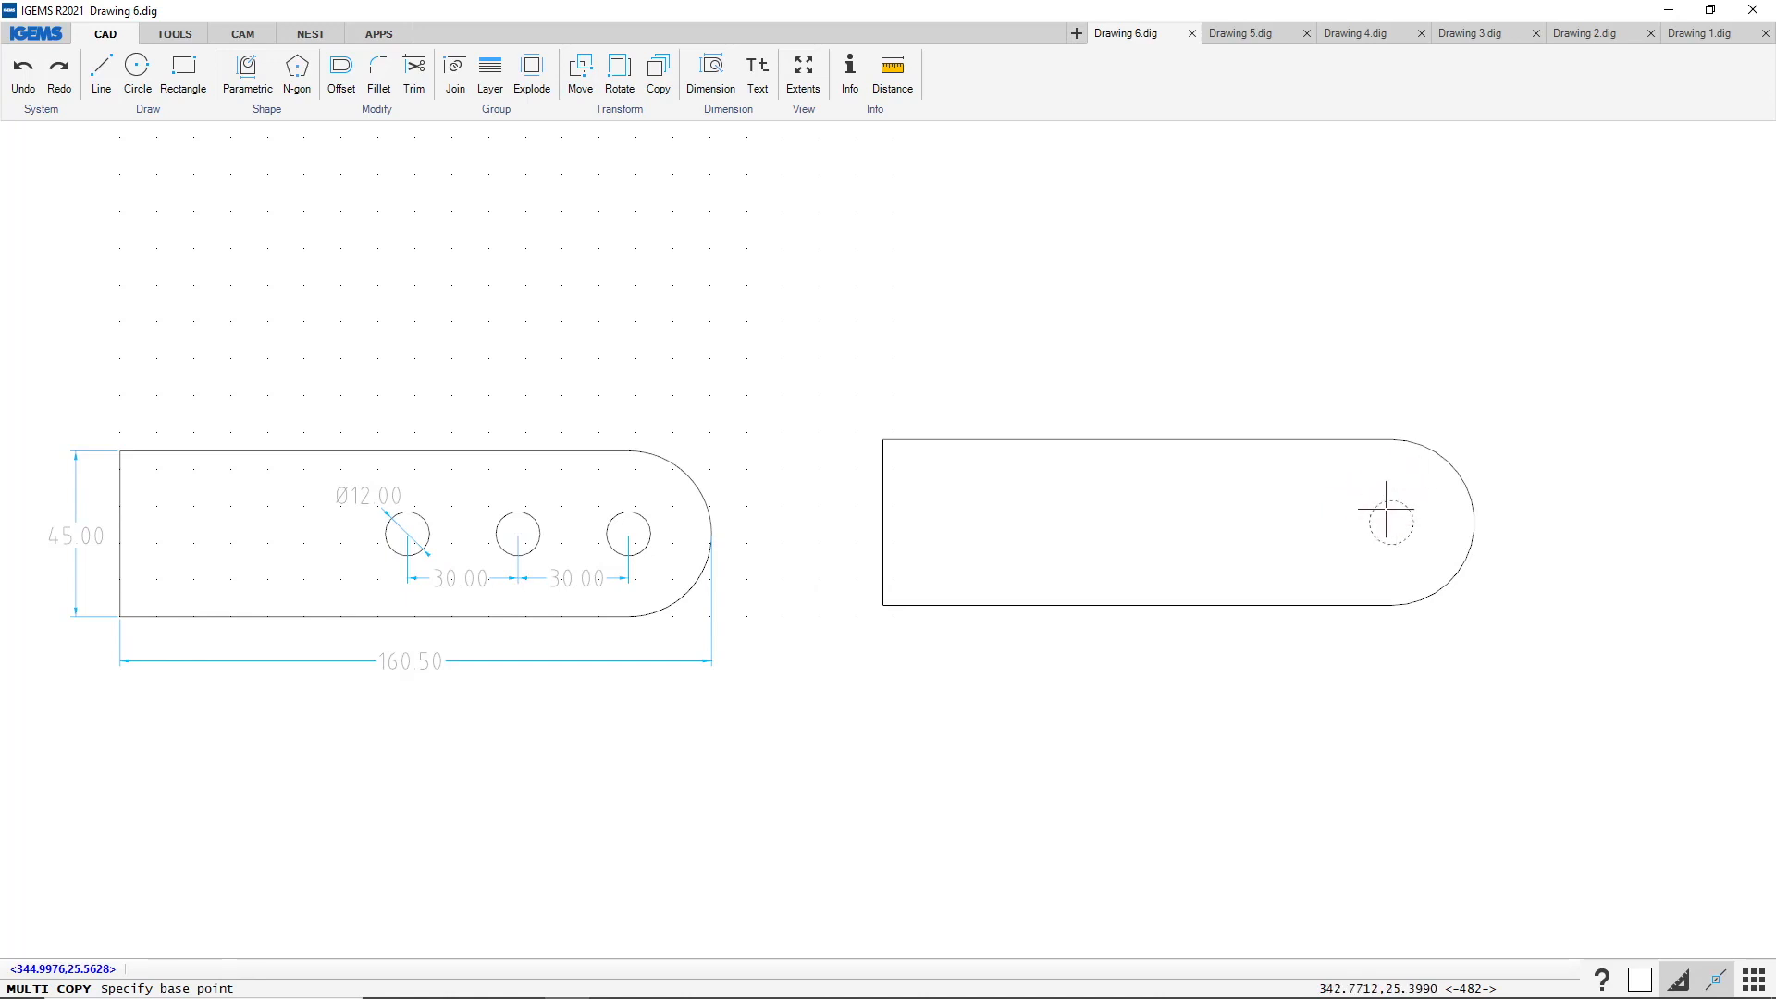
{"action": "left_click", "coordinate": [1391, 523]}
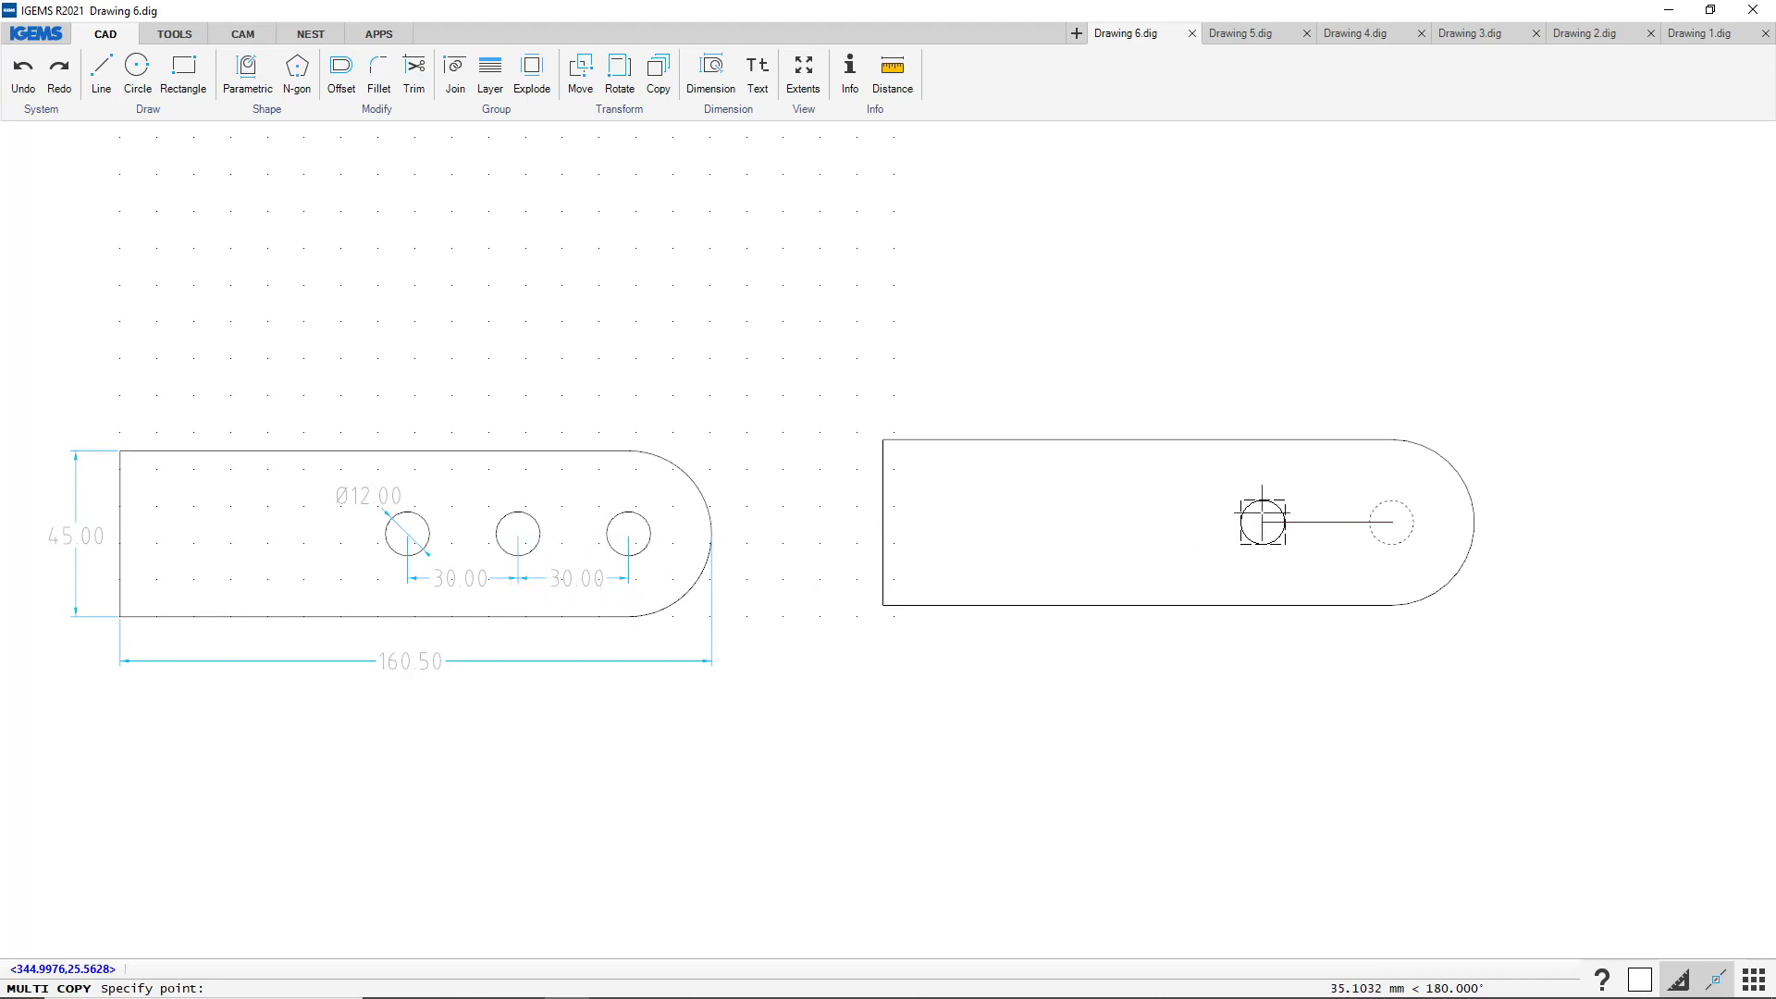
{"action": "type", "text": "30"}
{"action": "key", "text": "Return"}
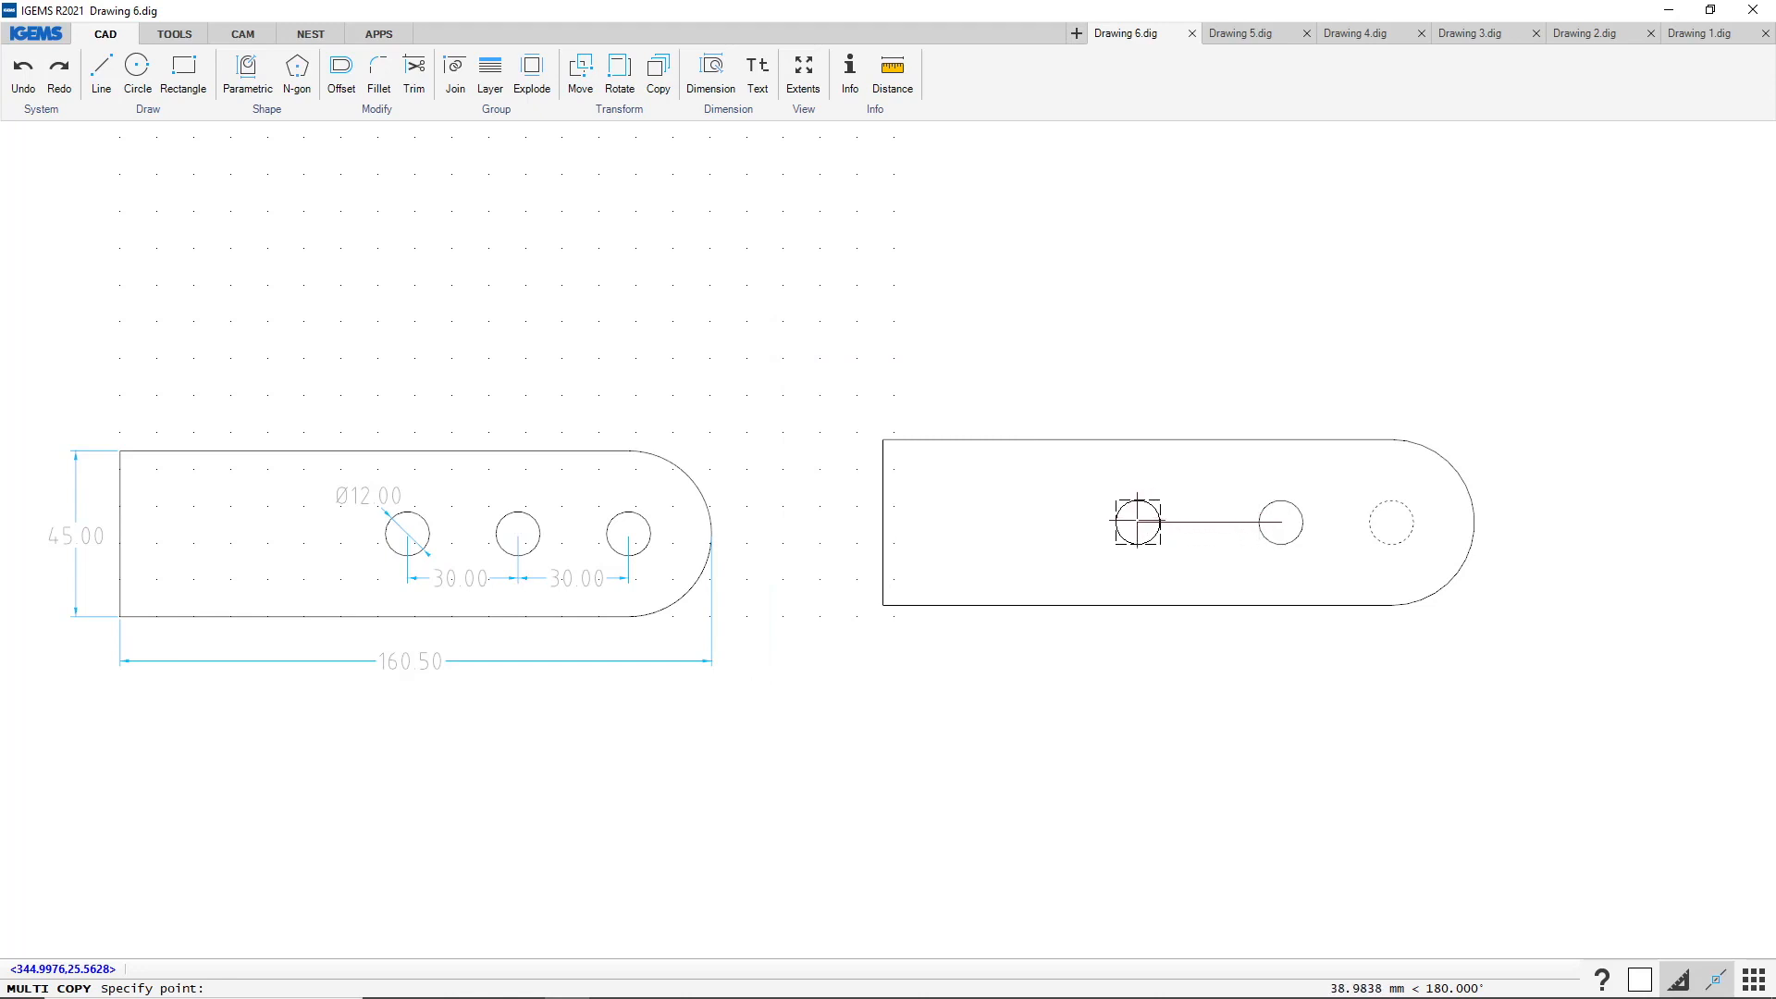
{"action": "type", "text": "30"}
{"action": "key", "text": "Return"}
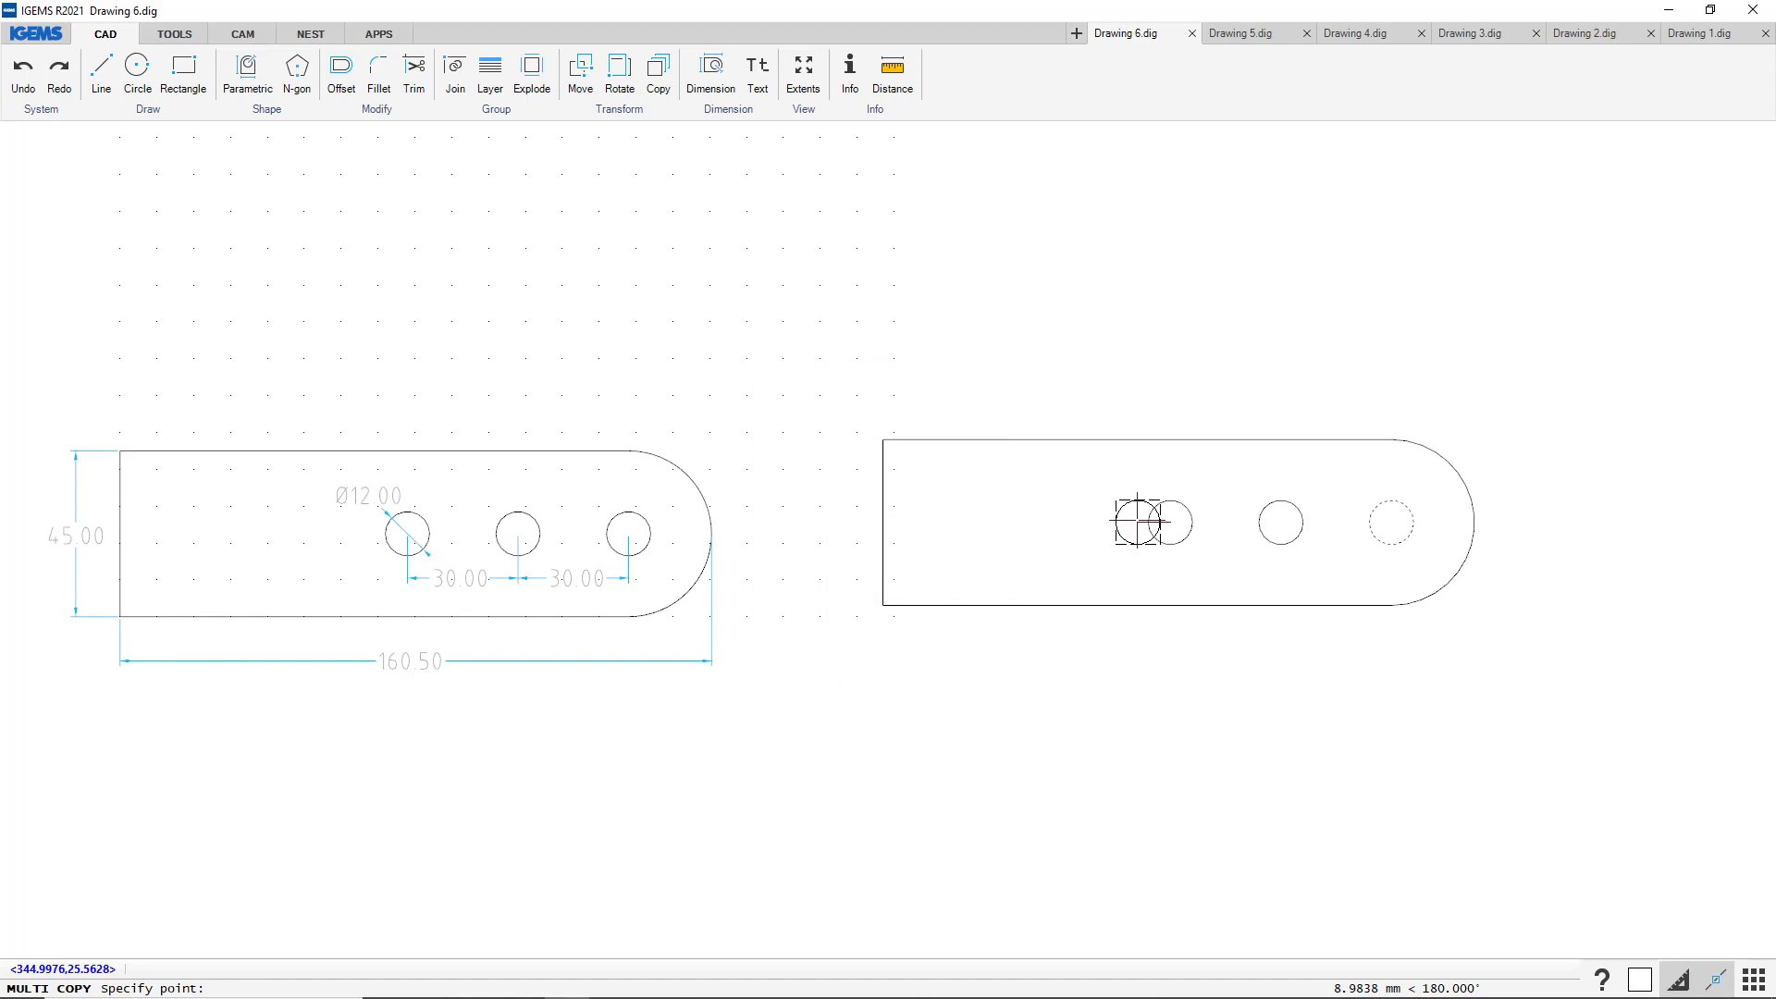
{"action": "key", "text": "Escape"}
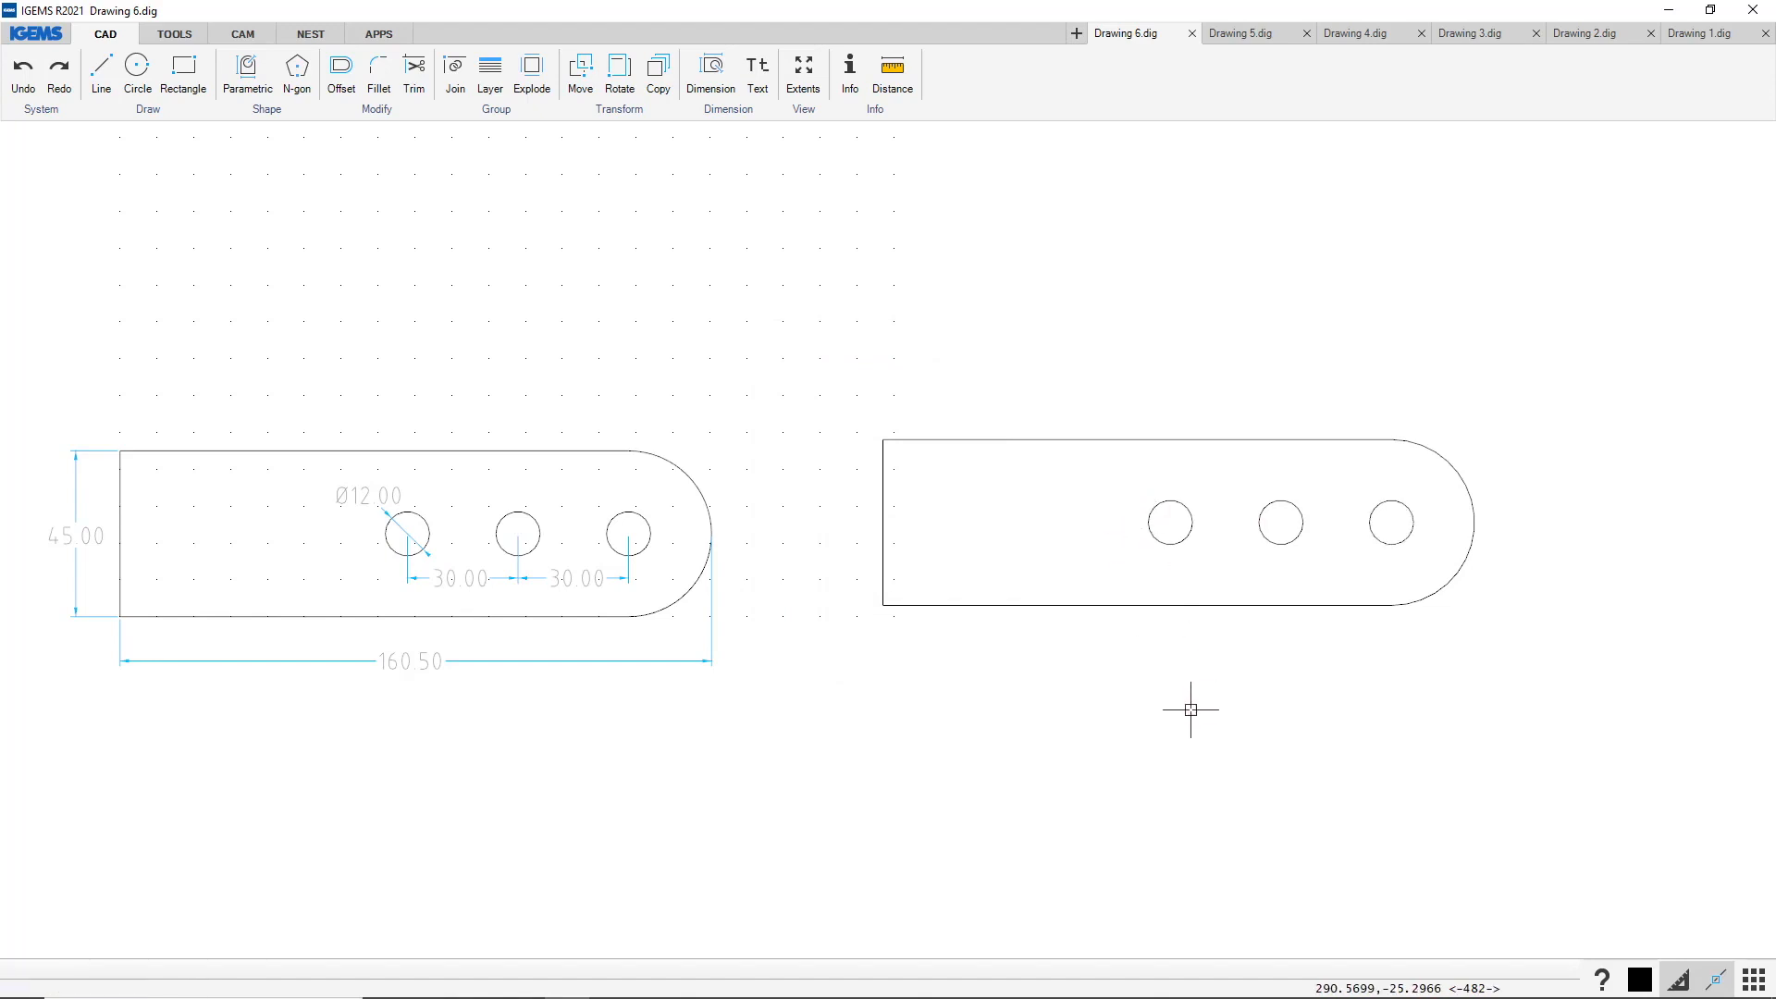
Dimension the new outline's height beside its straight end and its overall length below it, measured to the arc's quadrant
{"action": "left_click", "coordinate": [714, 78]}
{"action": "left_click", "coordinate": [881, 508]}
{"action": "left_click", "coordinate": [864, 521]}
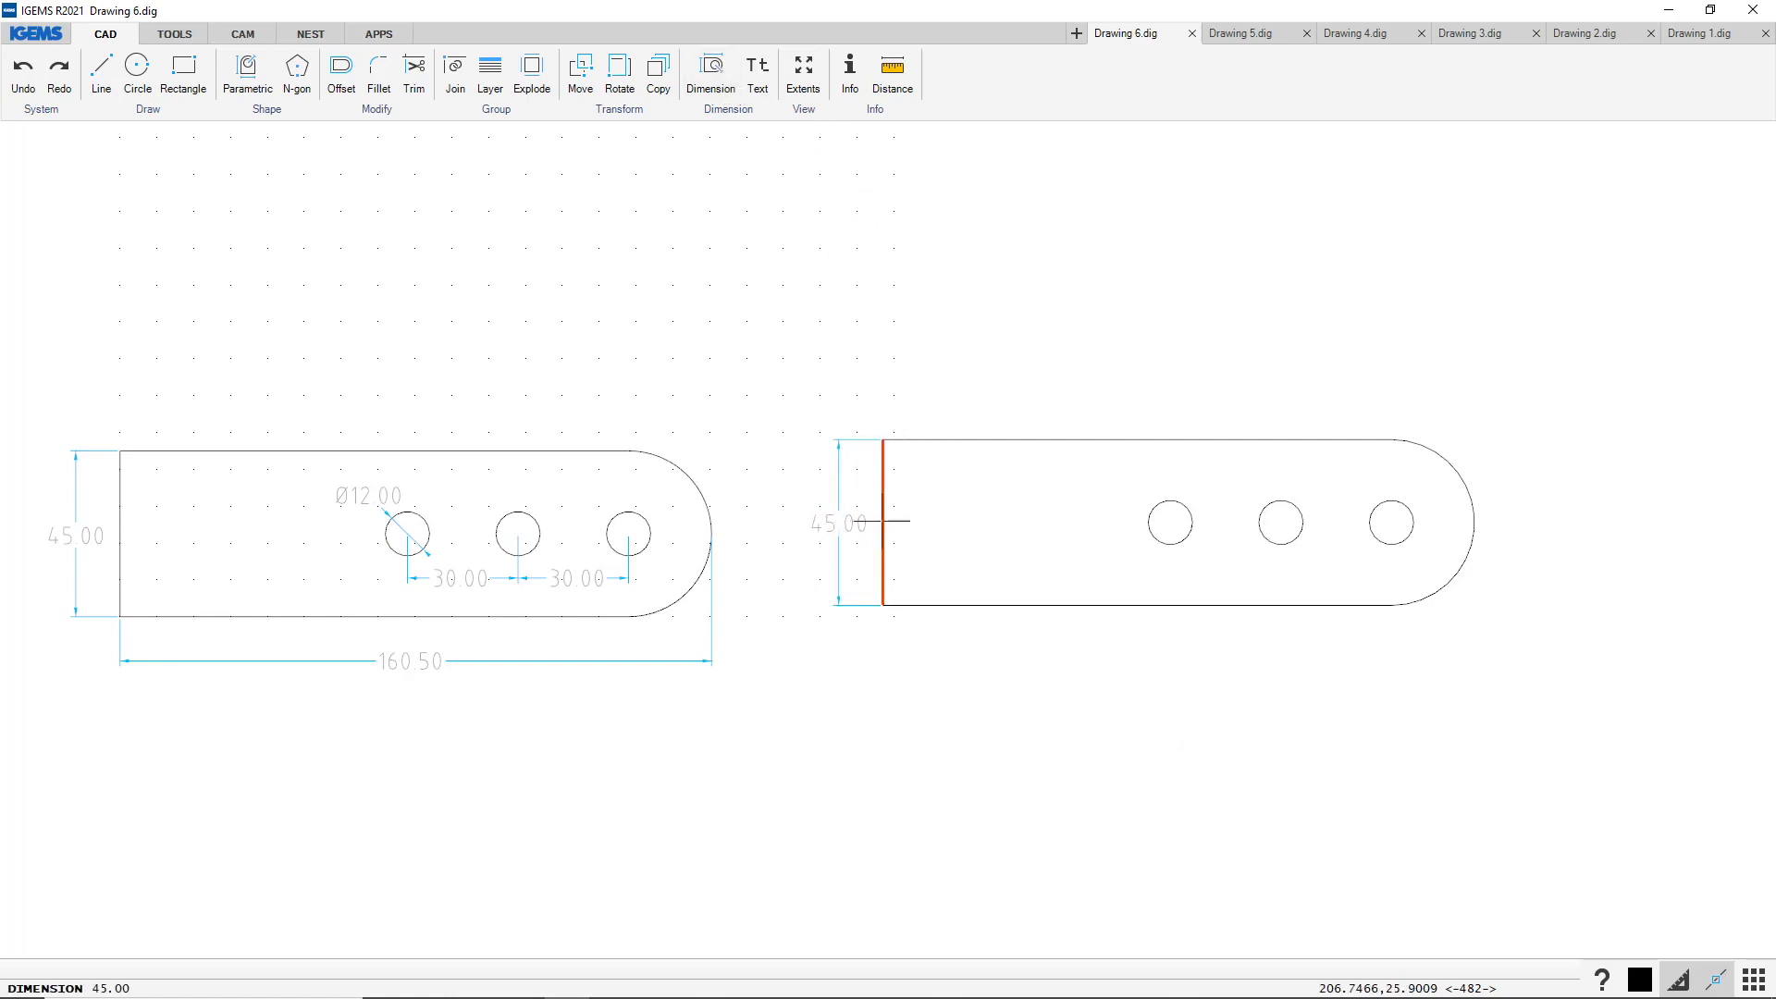
{"action": "right_click", "coordinate": [1529, 428]}
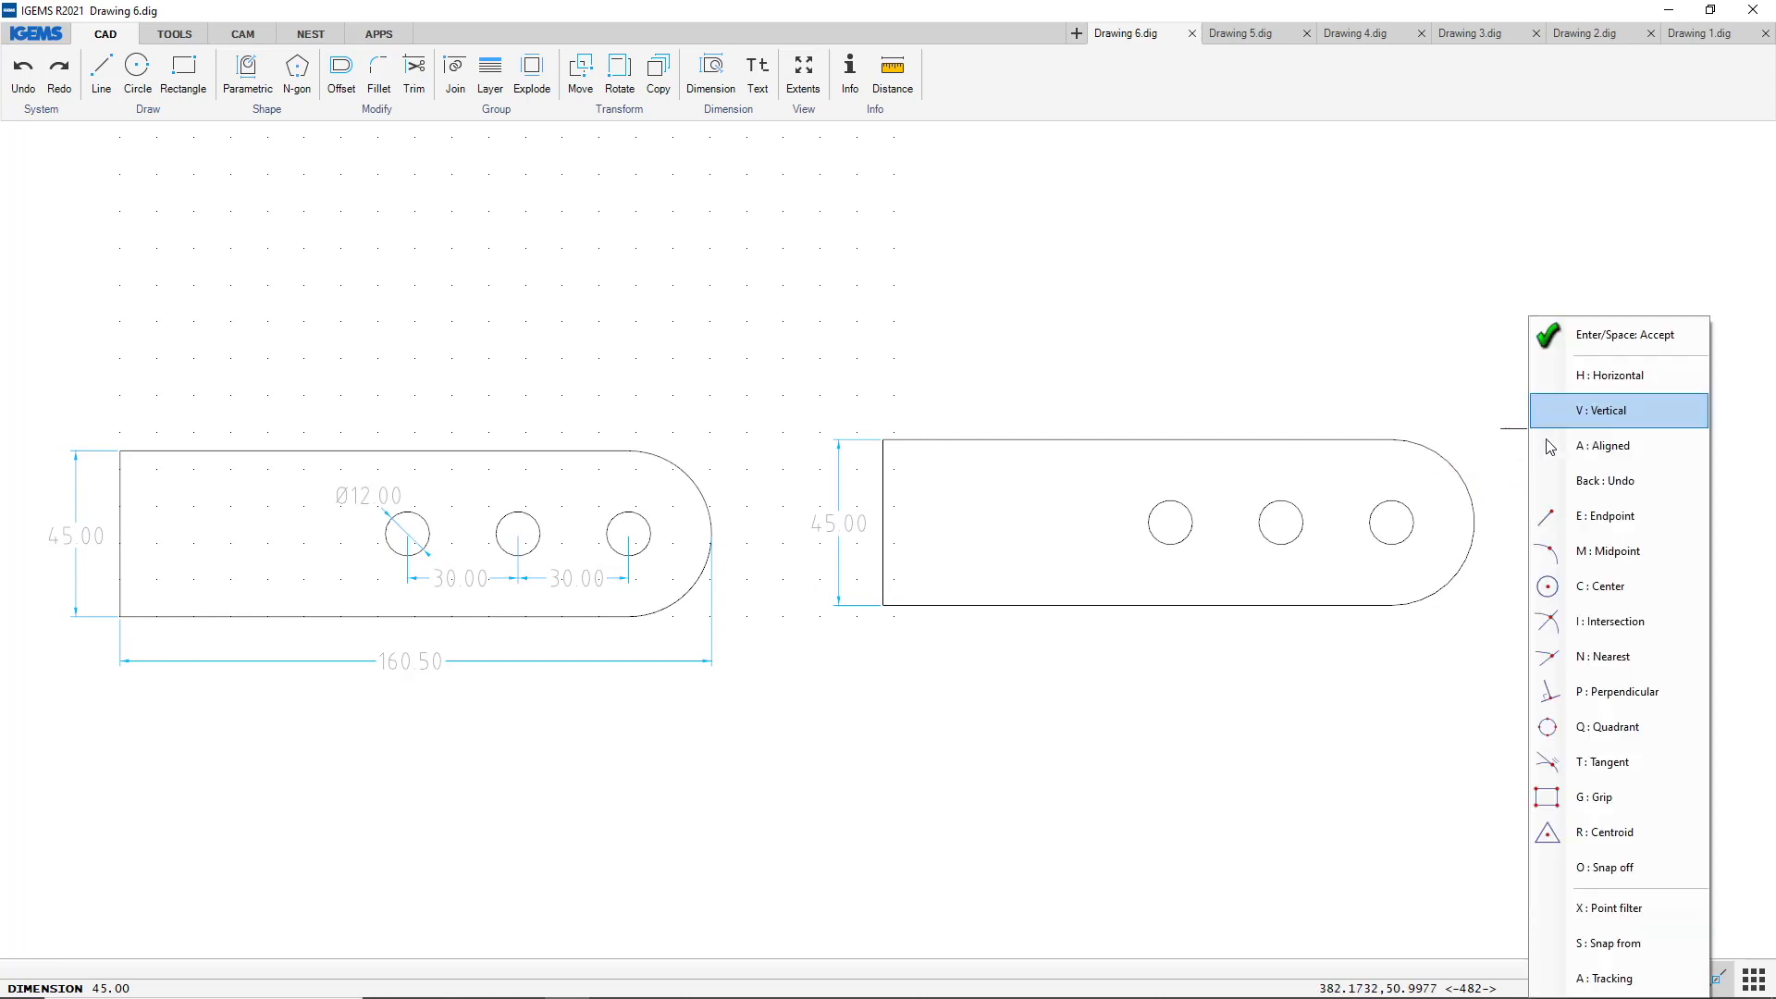
{"action": "left_click", "coordinate": [1619, 727]}
{"action": "left_click", "coordinate": [1476, 523]}
{"action": "left_click", "coordinate": [883, 525]}
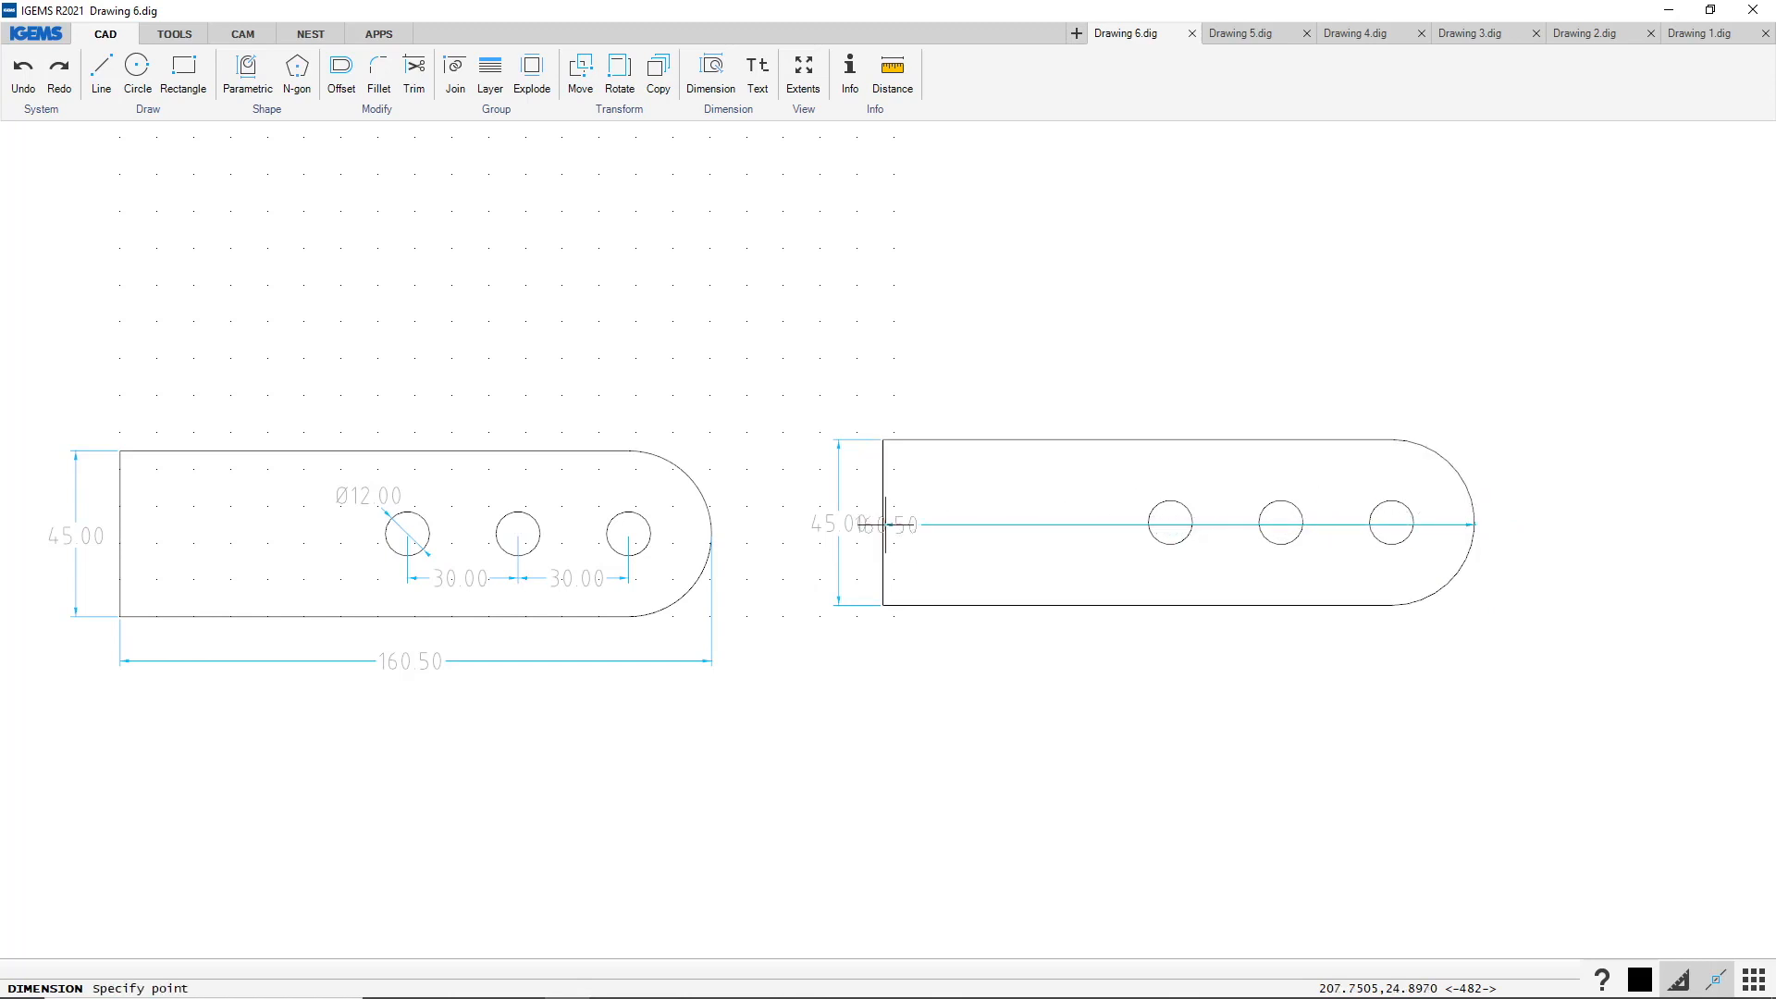
{"action": "left_click", "coordinate": [1177, 650]}
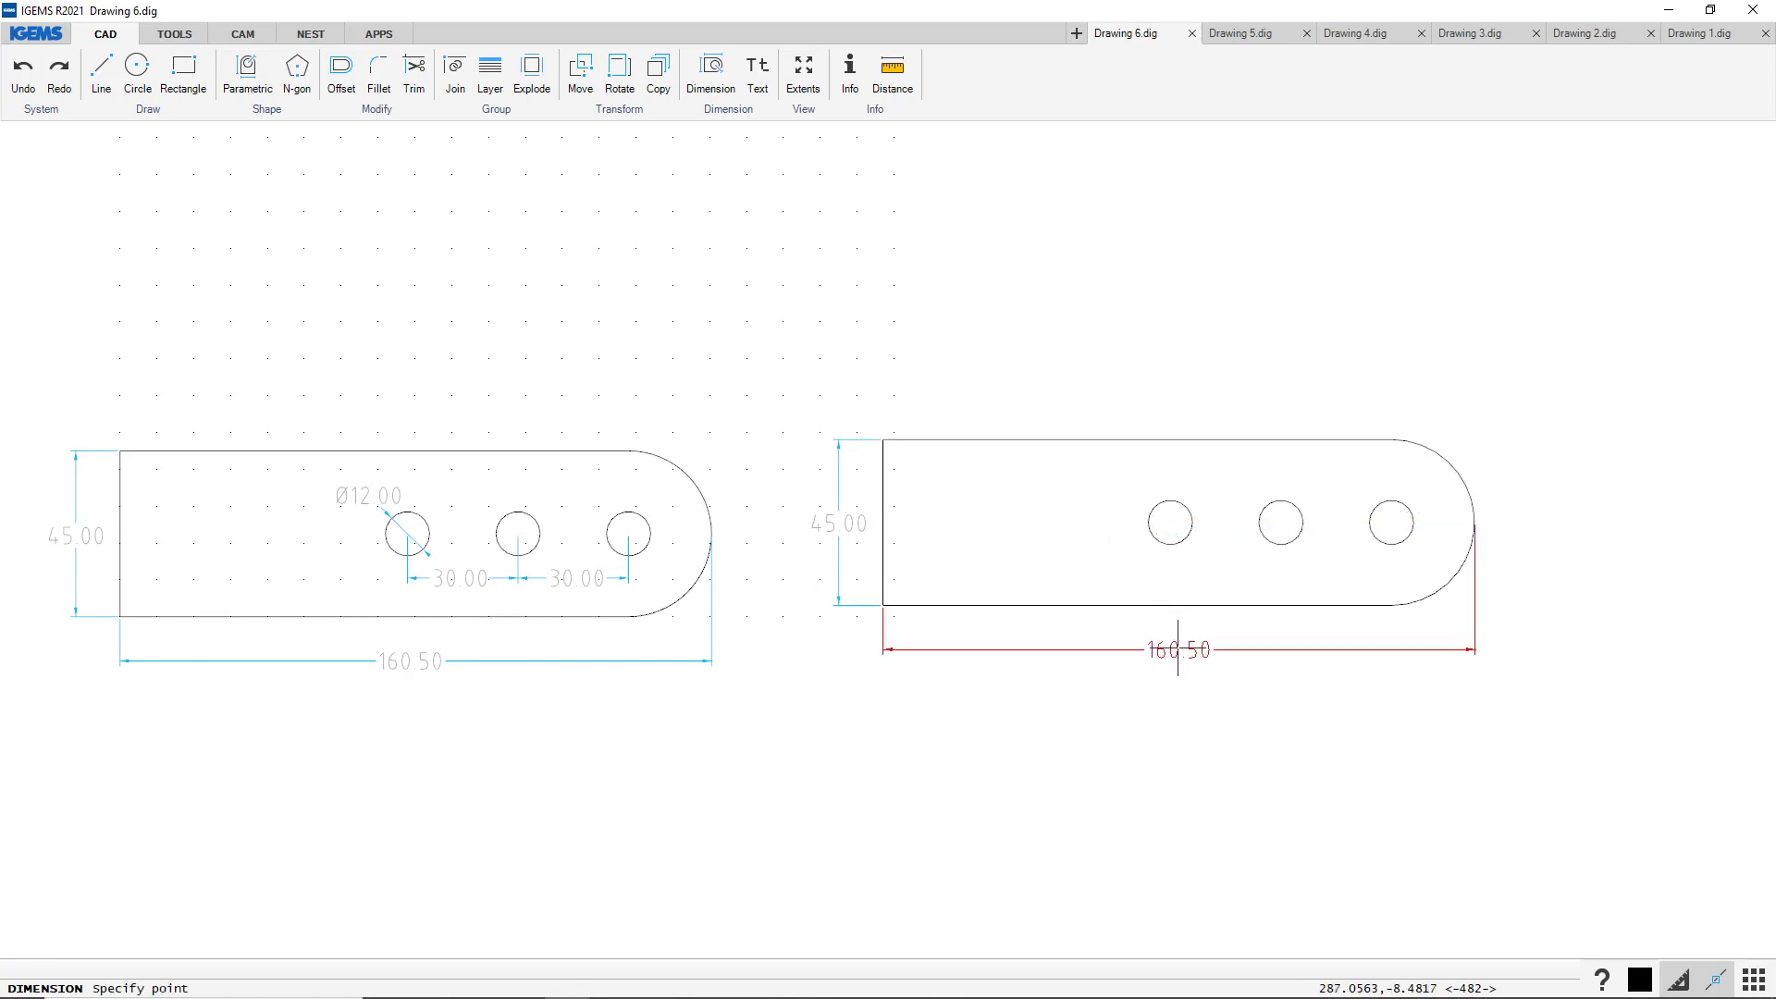
{"action": "left_click", "coordinate": [1178, 649]}
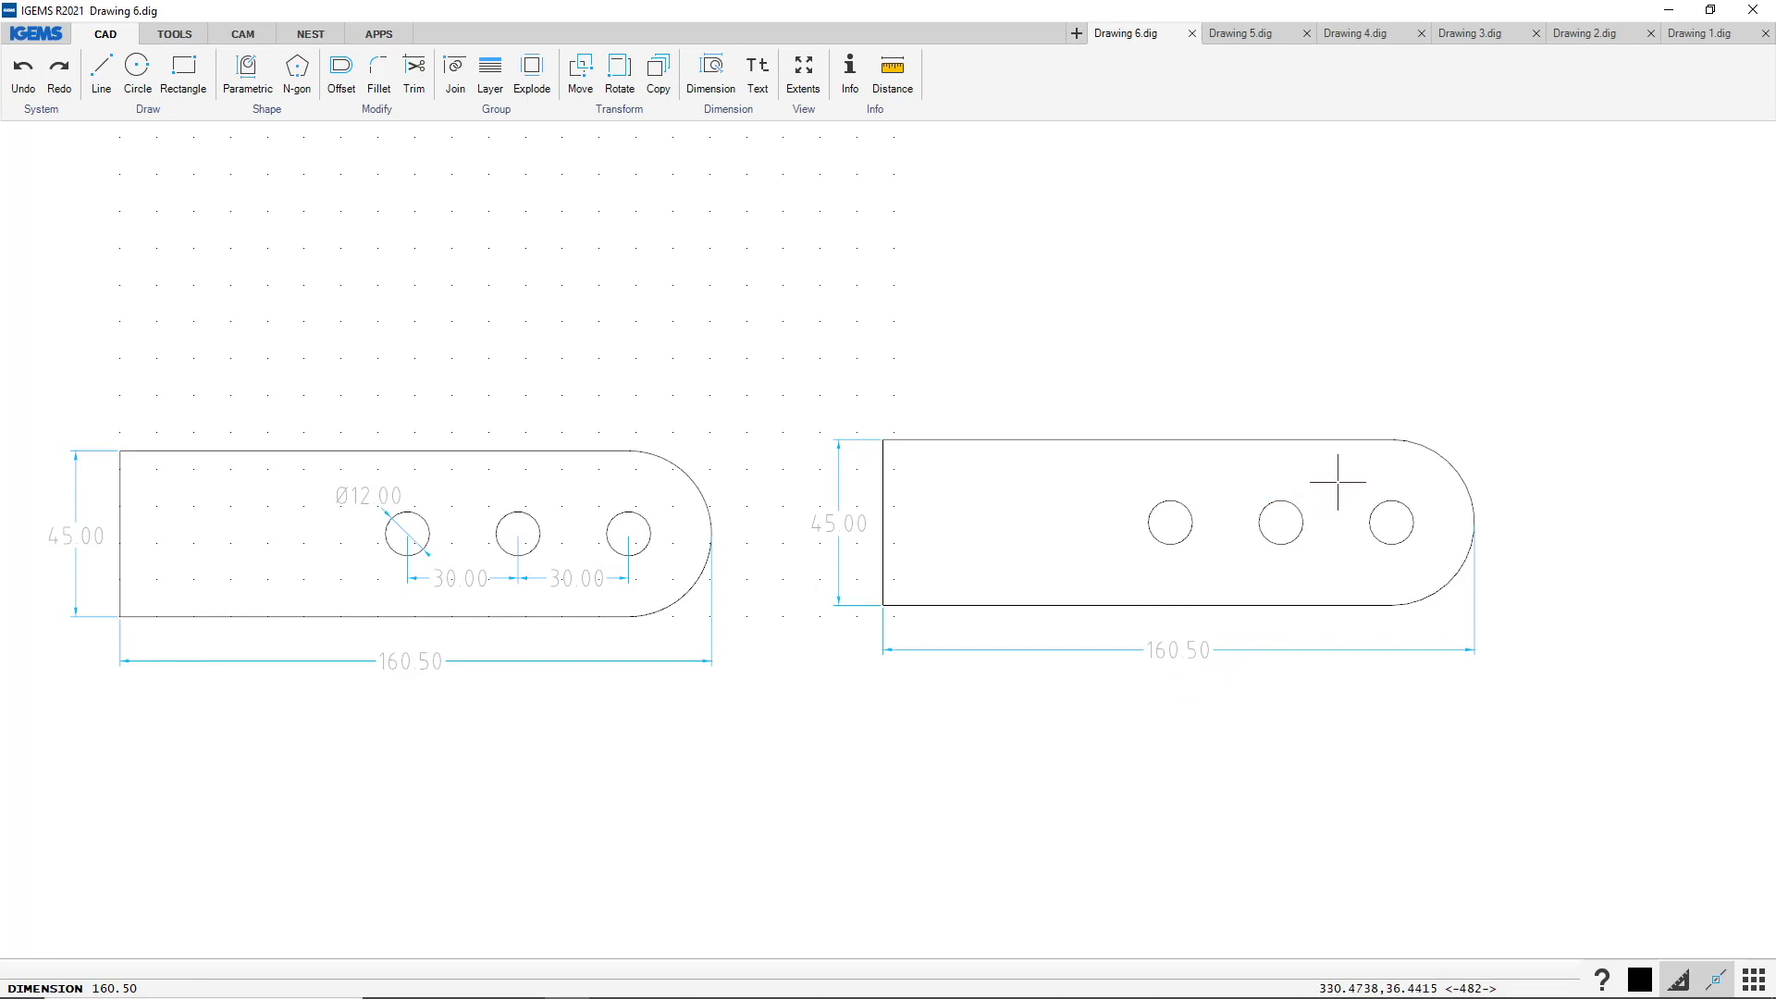
Dimension the two centre-to-centre hole spacings below the new holes and the diameter of the leftmost hole
{"action": "right_click", "coordinate": [1288, 314]}
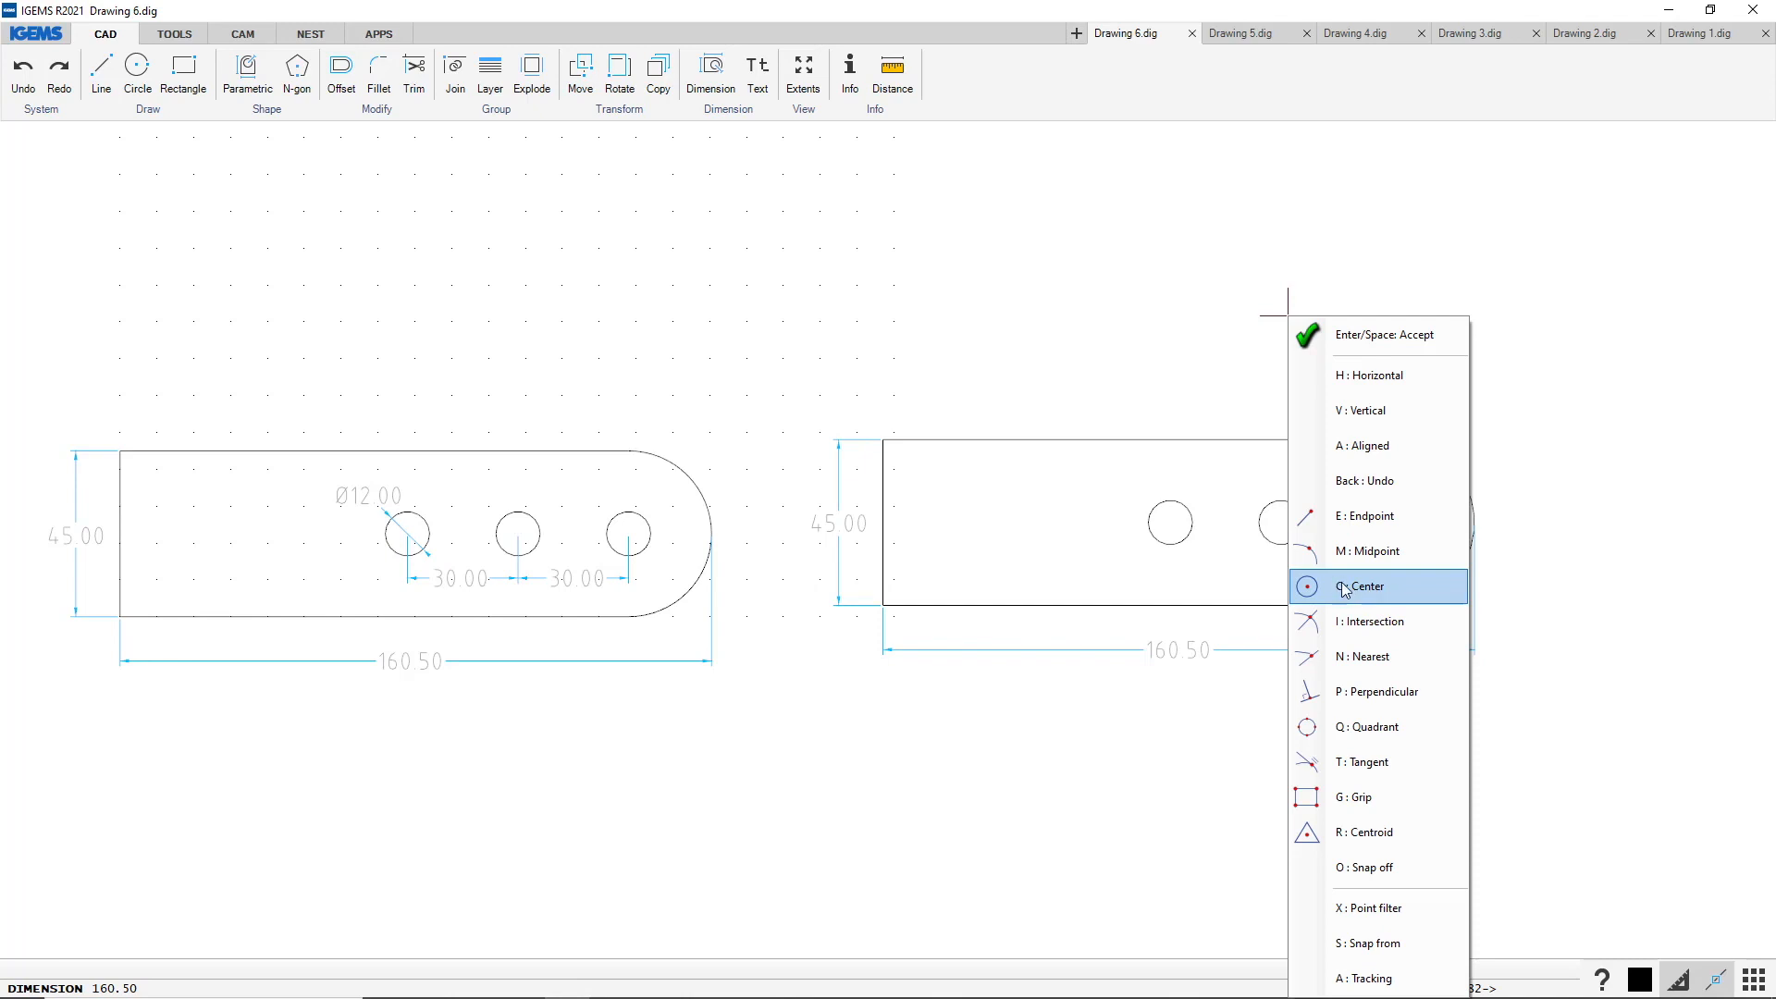
{"action": "left_click", "coordinate": [1386, 586]}
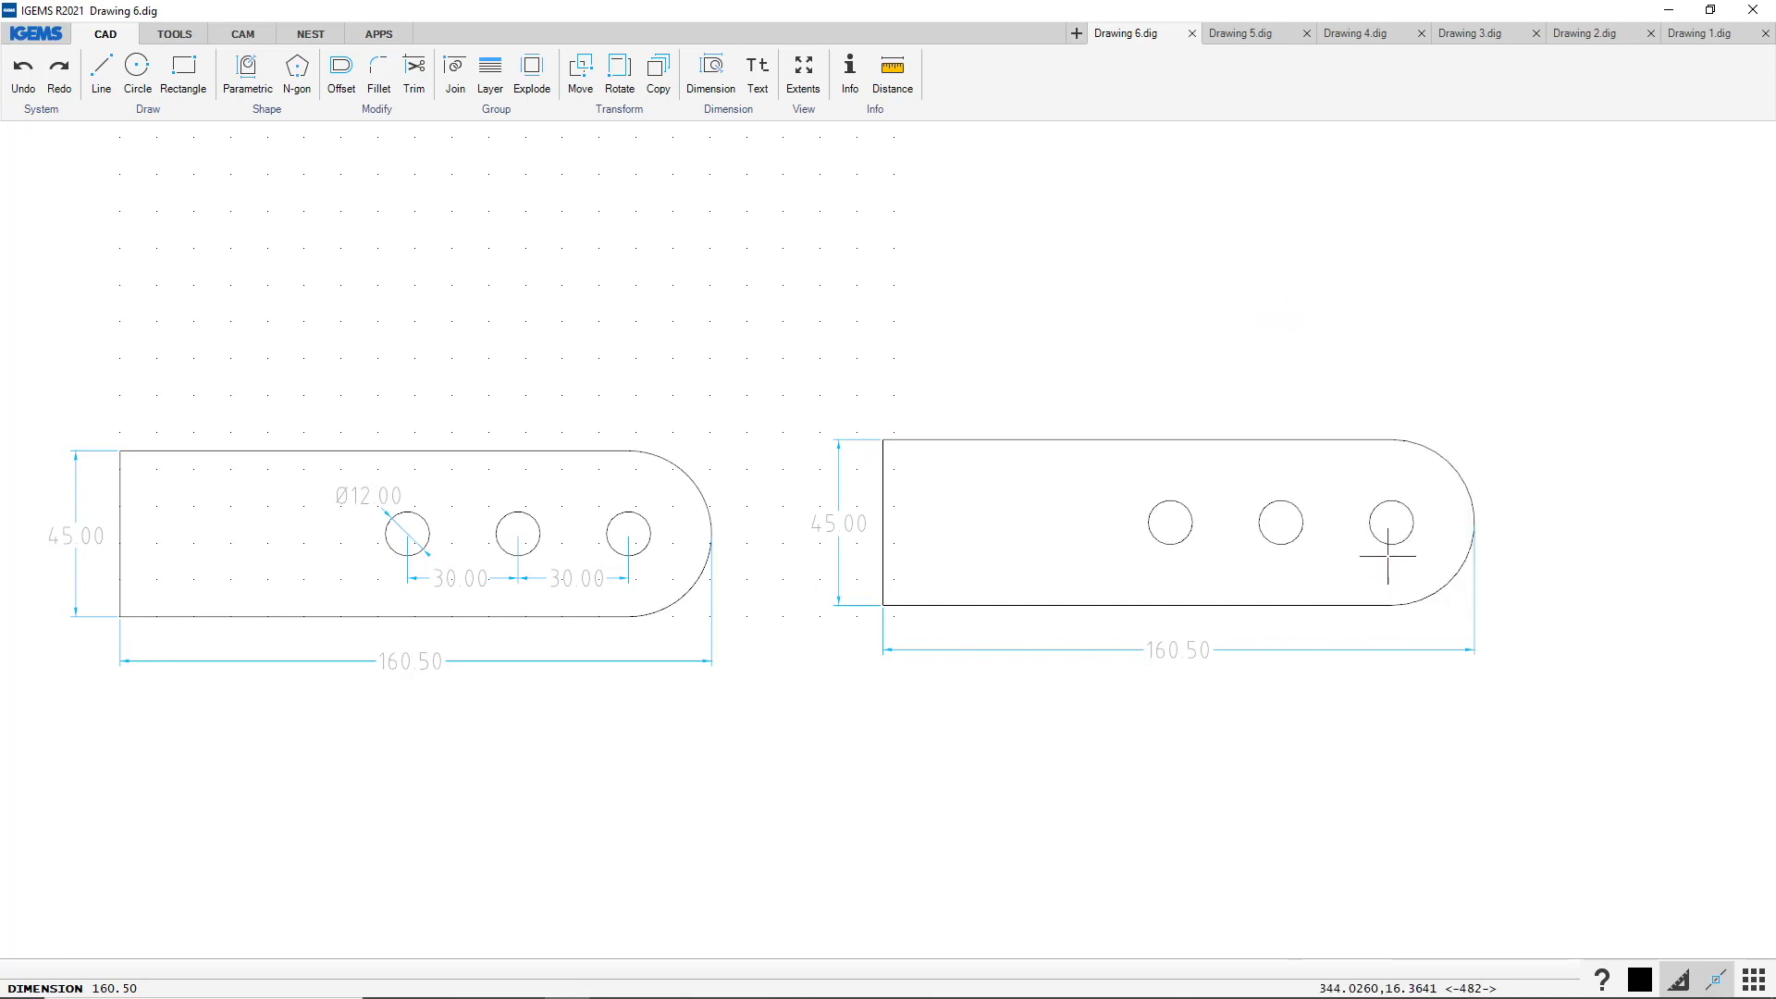
{"action": "left_click", "coordinate": [1390, 519]}
{"action": "left_click", "coordinate": [1292, 534]}
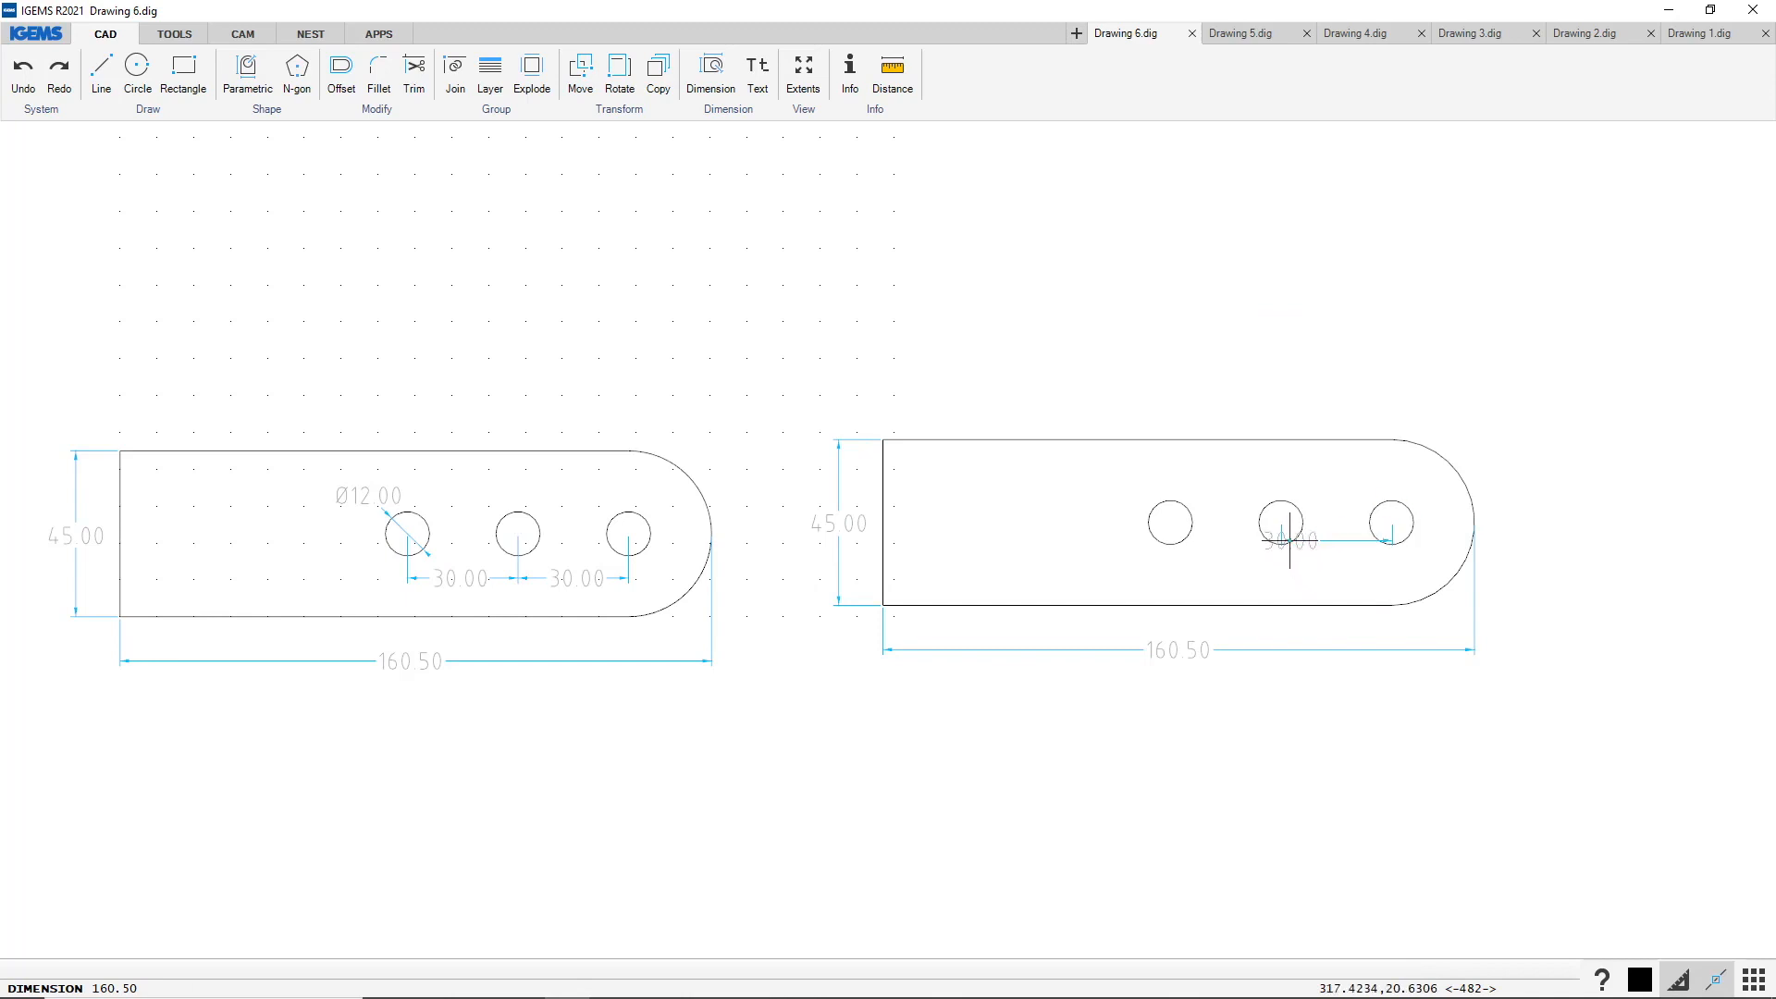
{"action": "left_click", "coordinate": [1338, 568]}
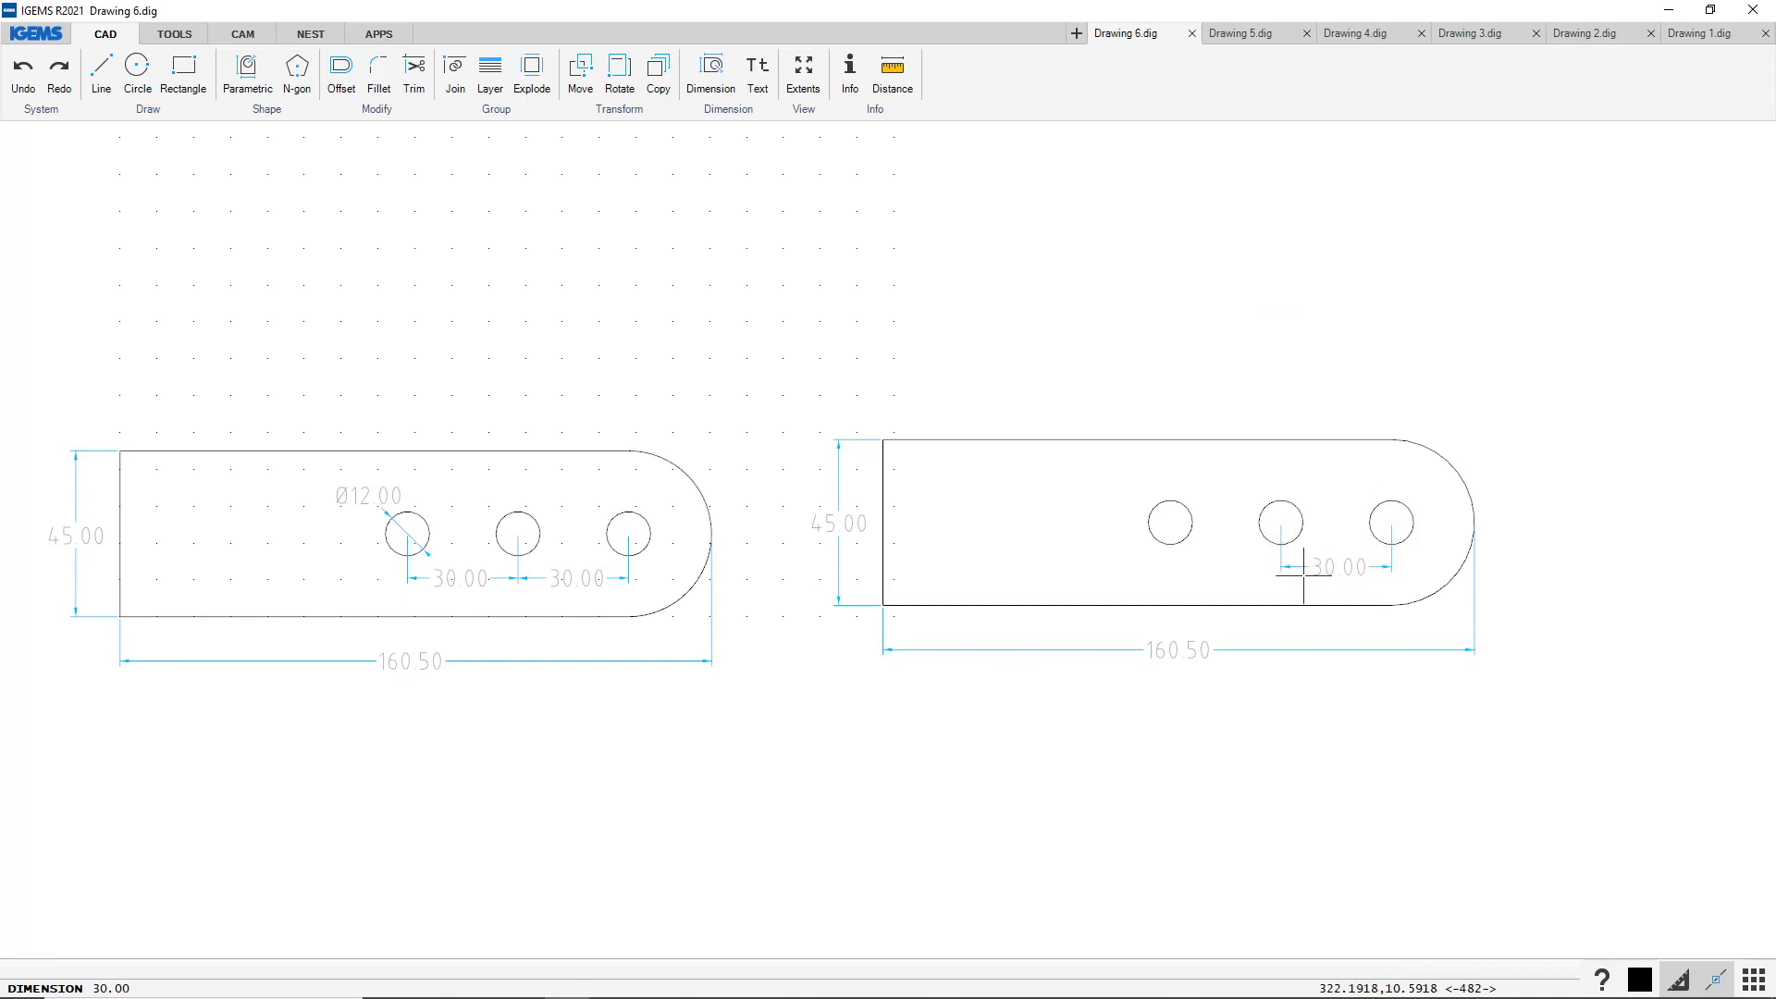
{"action": "left_click", "coordinate": [1262, 516]}
{"action": "left_click", "coordinate": [1183, 506]}
{"action": "left_click", "coordinate": [1226, 571]}
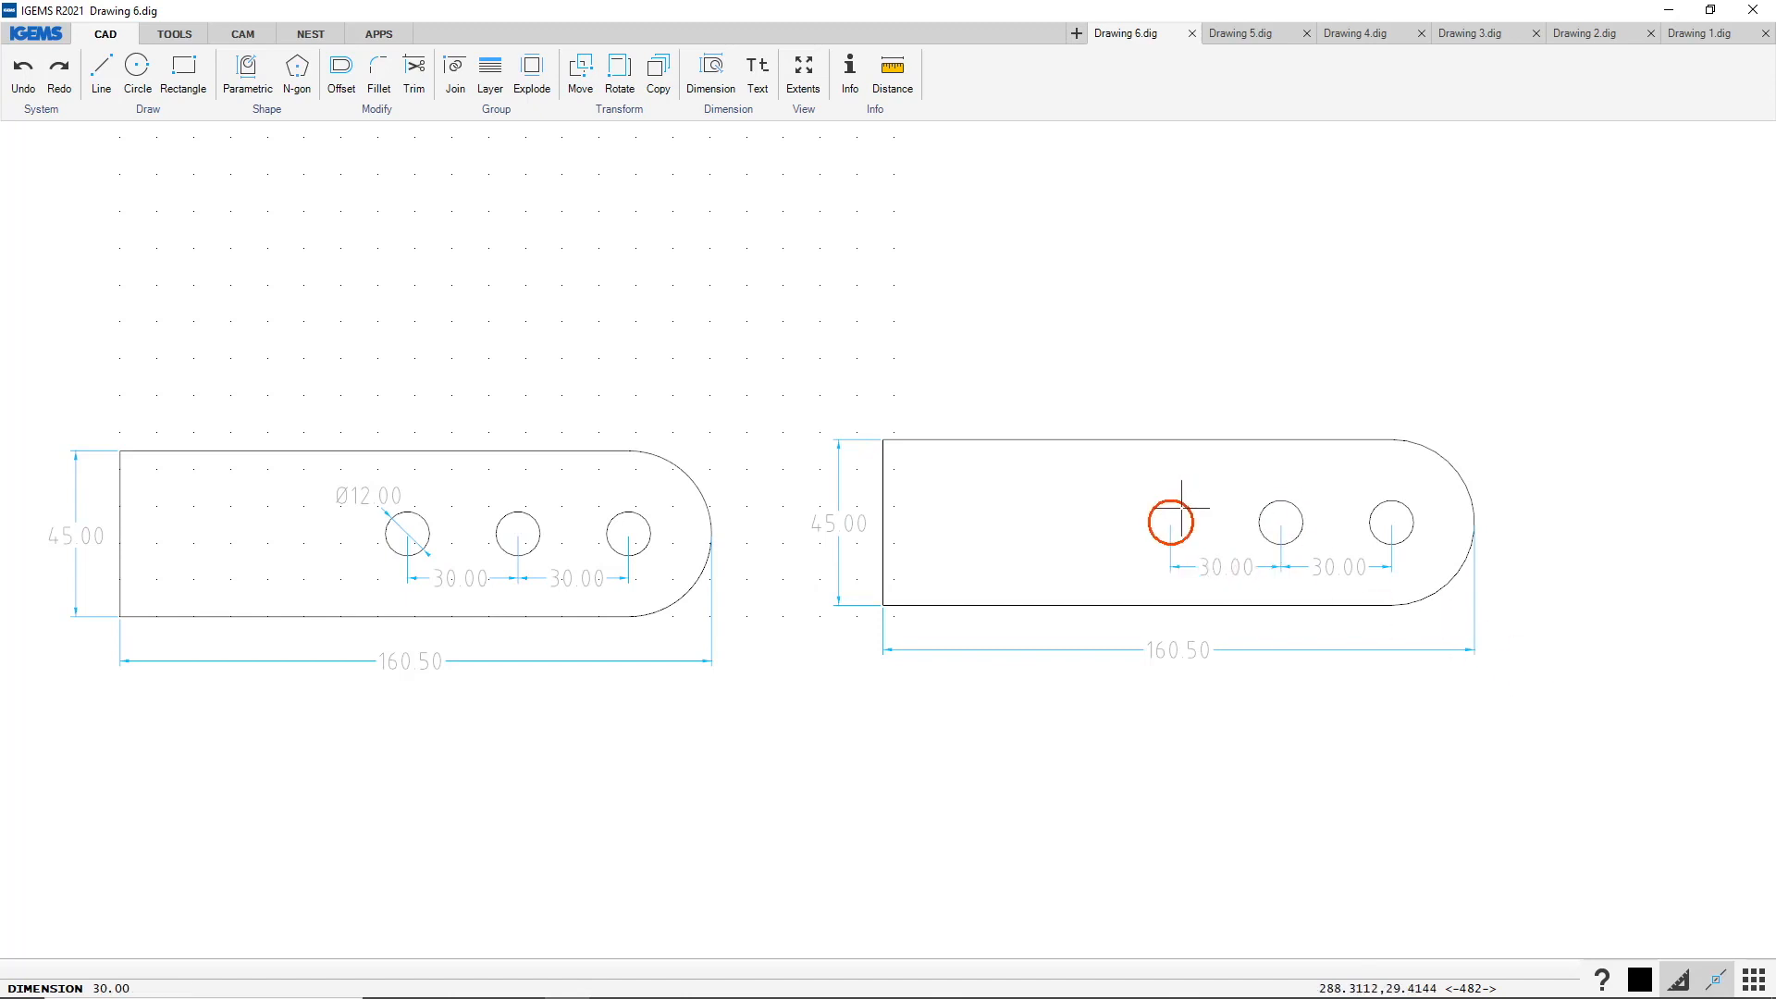
{"action": "left_click", "coordinate": [1136, 477]}
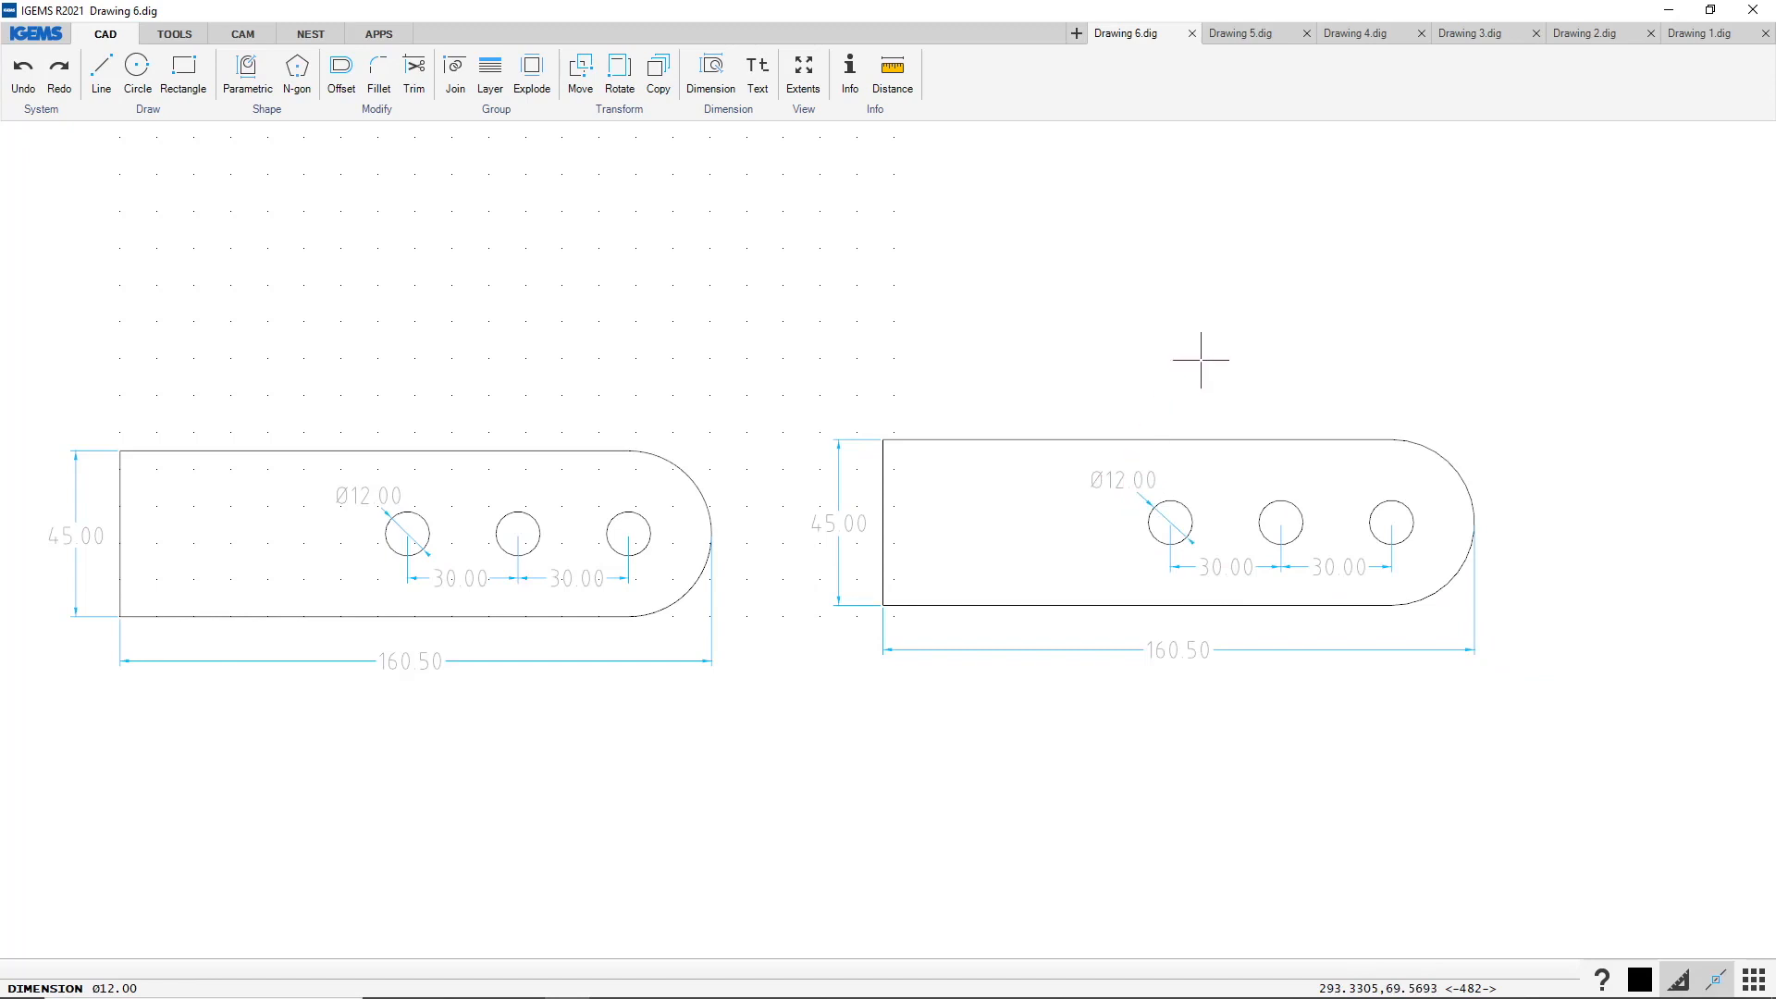
{"action": "key", "text": "Escape"}
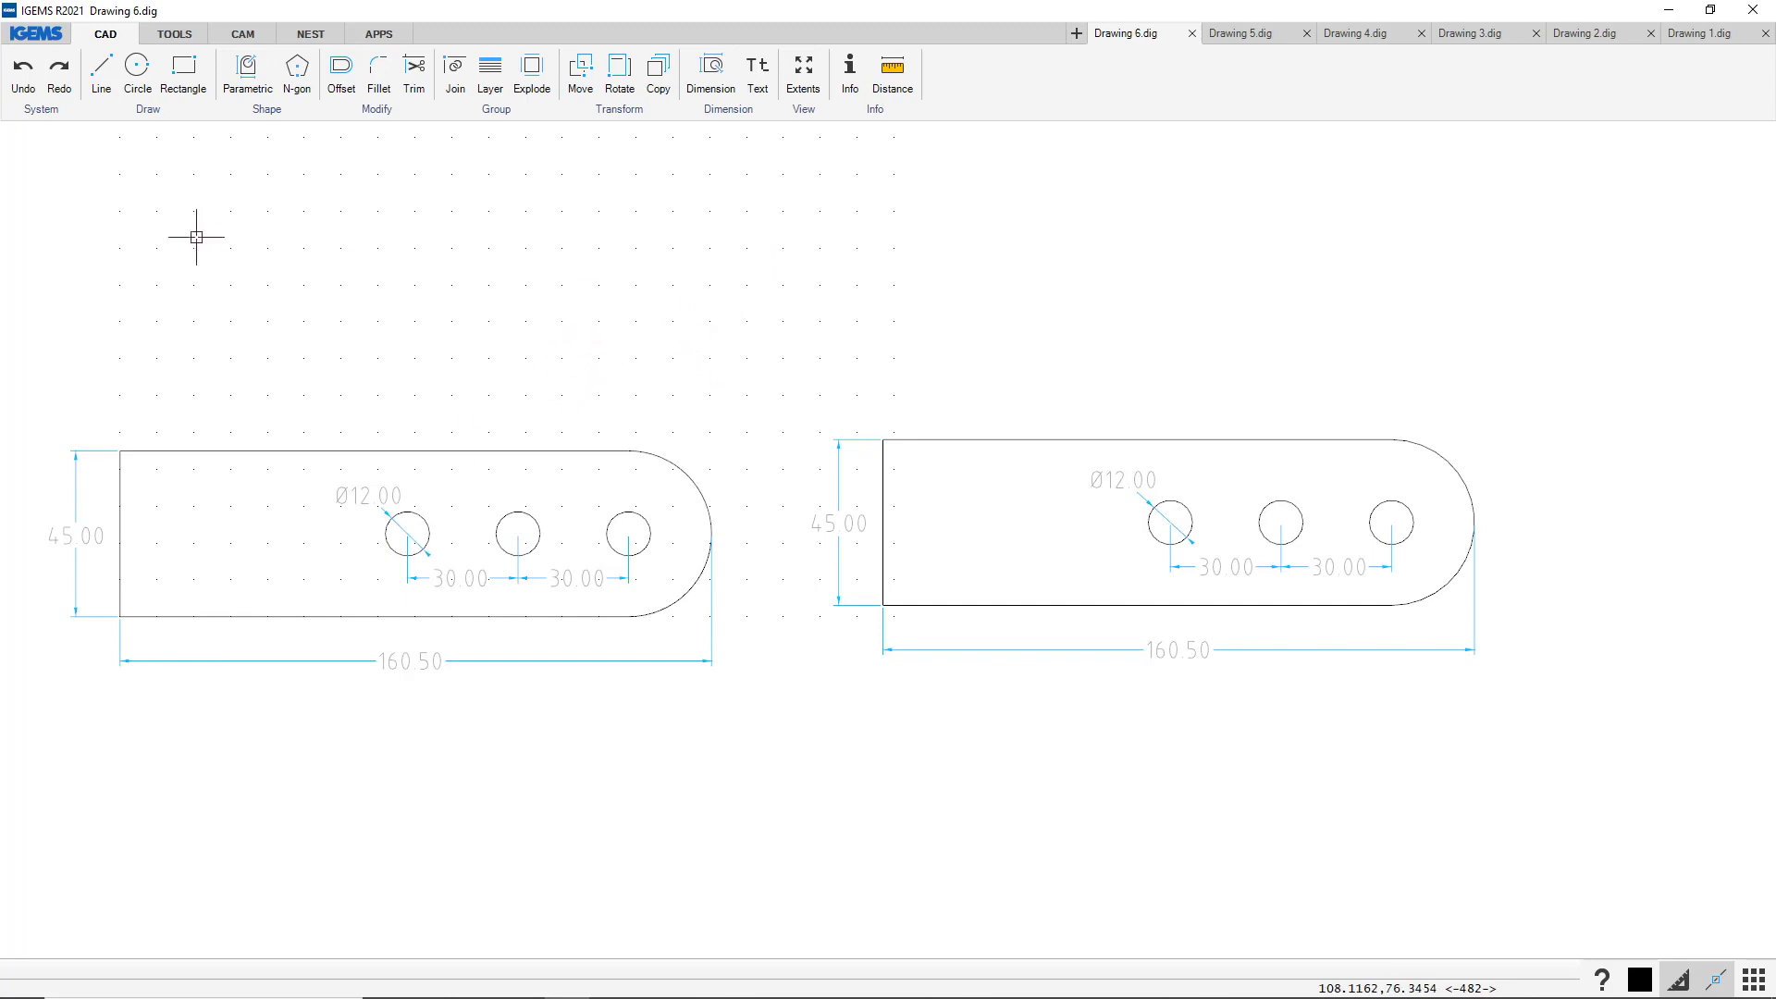
Open the sample file Drawing 7.dig
{"action": "left_click", "coordinate": [42, 35]}
{"action": "mouse_move", "coordinate": [74, 96]}
{"action": "left_click", "coordinate": [234, 134]}
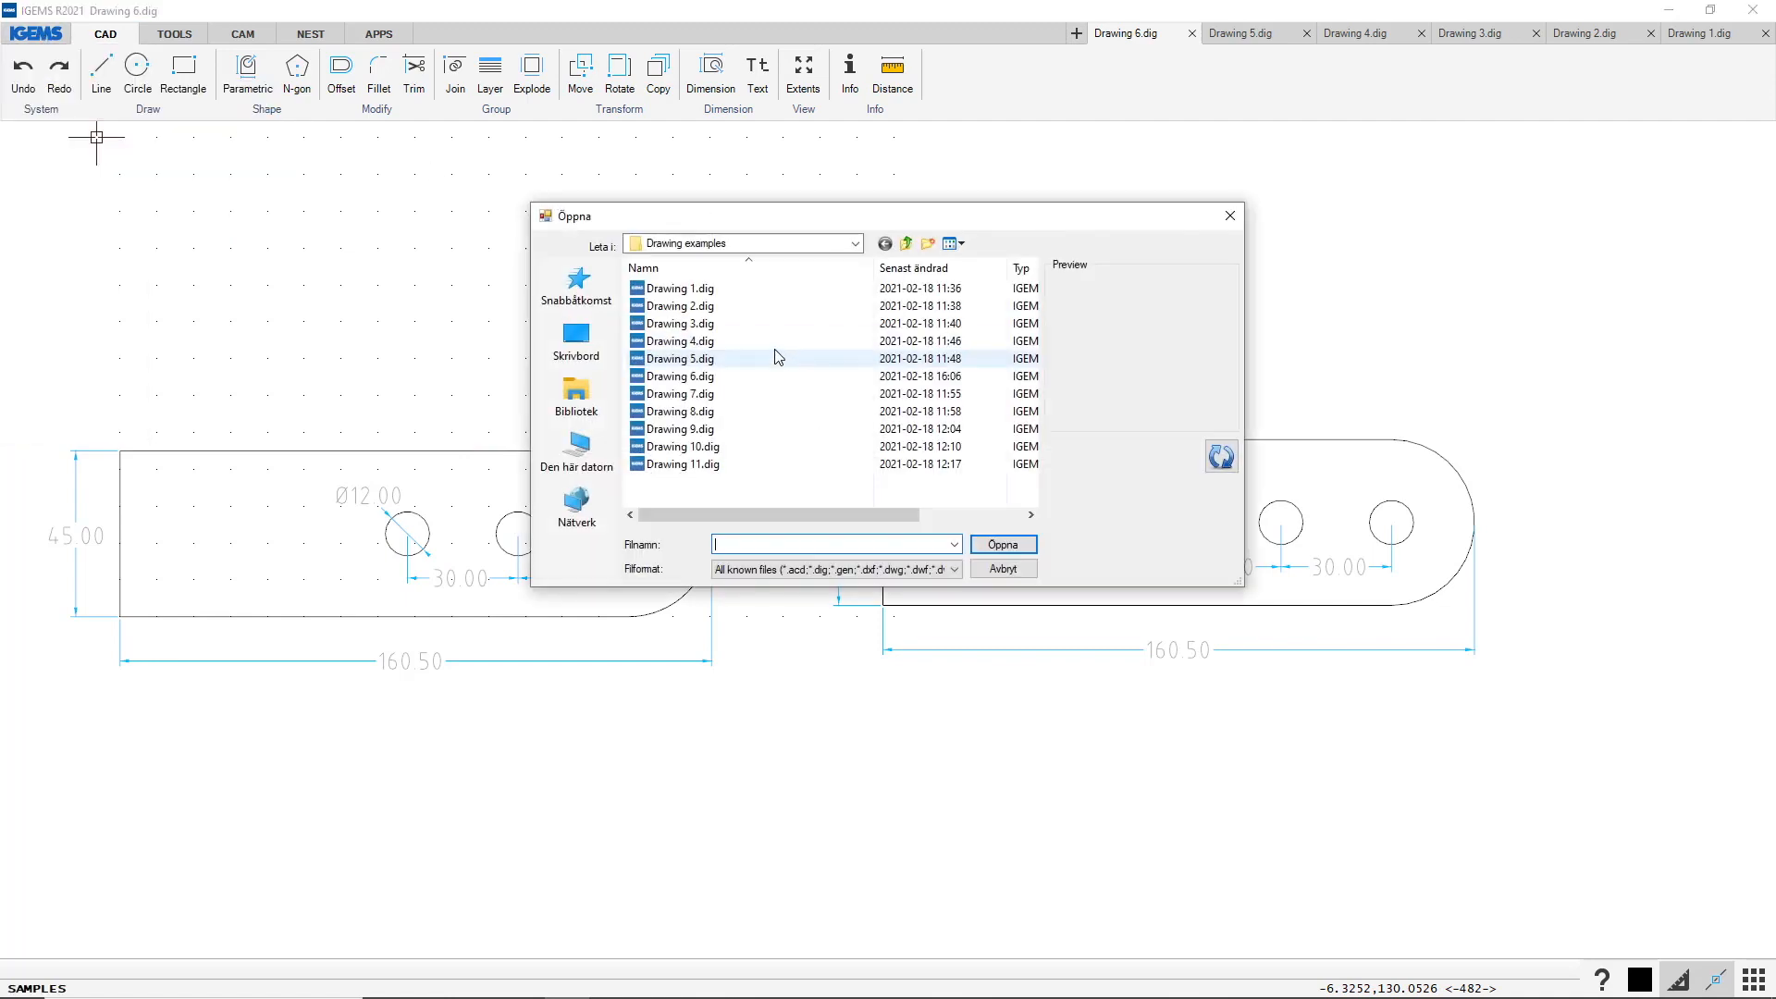
{"action": "double_click", "coordinate": [708, 395]}
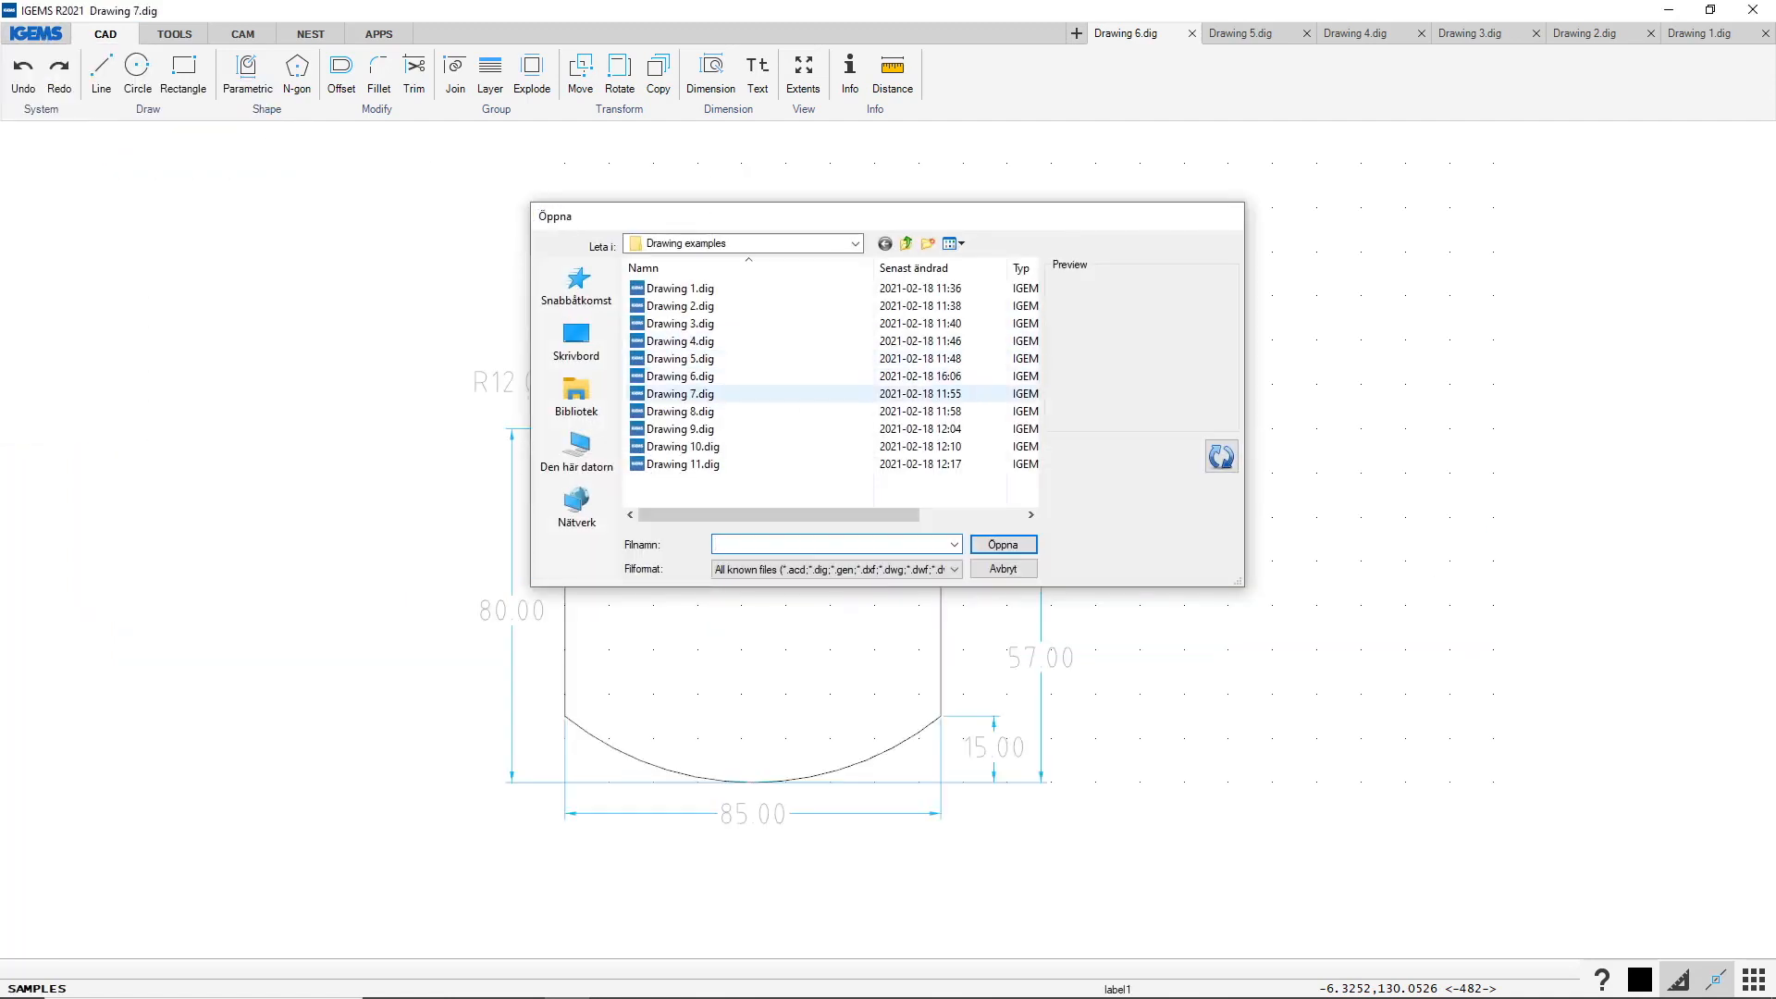
Draw an 85 by 80 mm rectangle beside the original part, level with its lowest point, and explode it into separate lines
{"action": "mouse_move", "coordinate": [832, 587]}
{"action": "middle_mouse_down"}
{"action": "mouse_move", "coordinate": [737, 524]}
{"action": "mouse_move", "coordinate": [730, 472]}
{"action": "middle_mouse_up"}
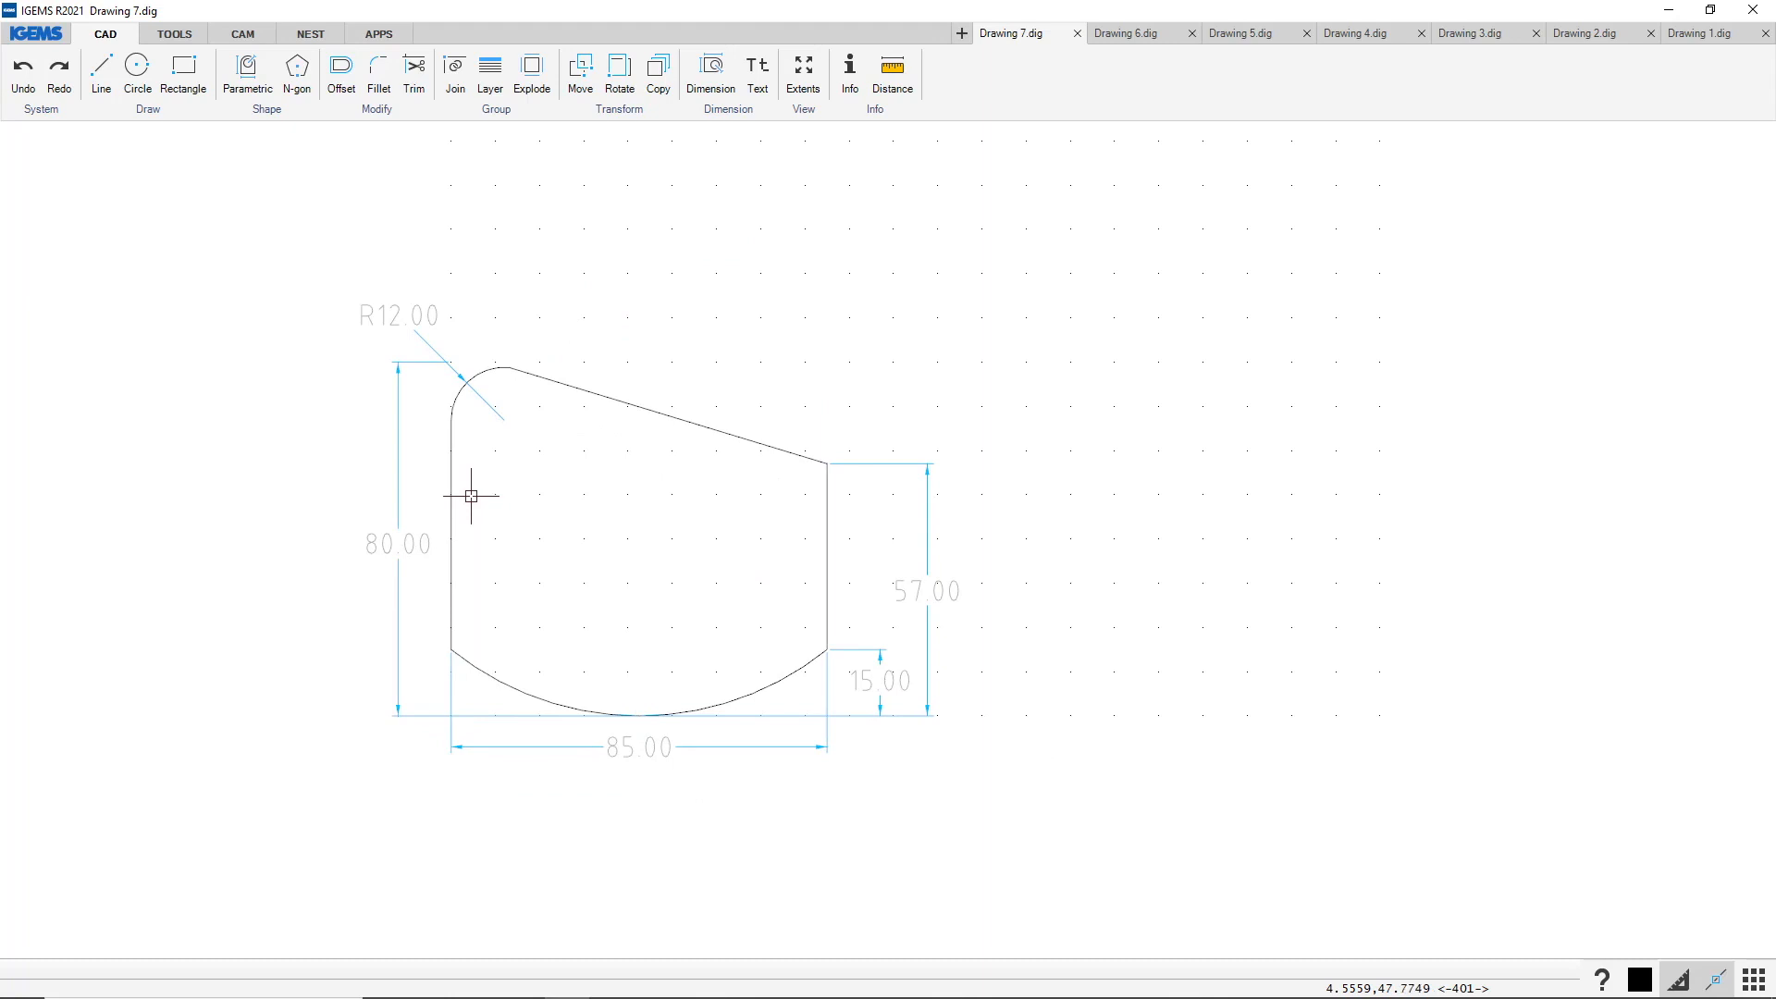
{"action": "middle_click_drag", "start_coordinate": [701, 492], "coordinate": [607, 476]}
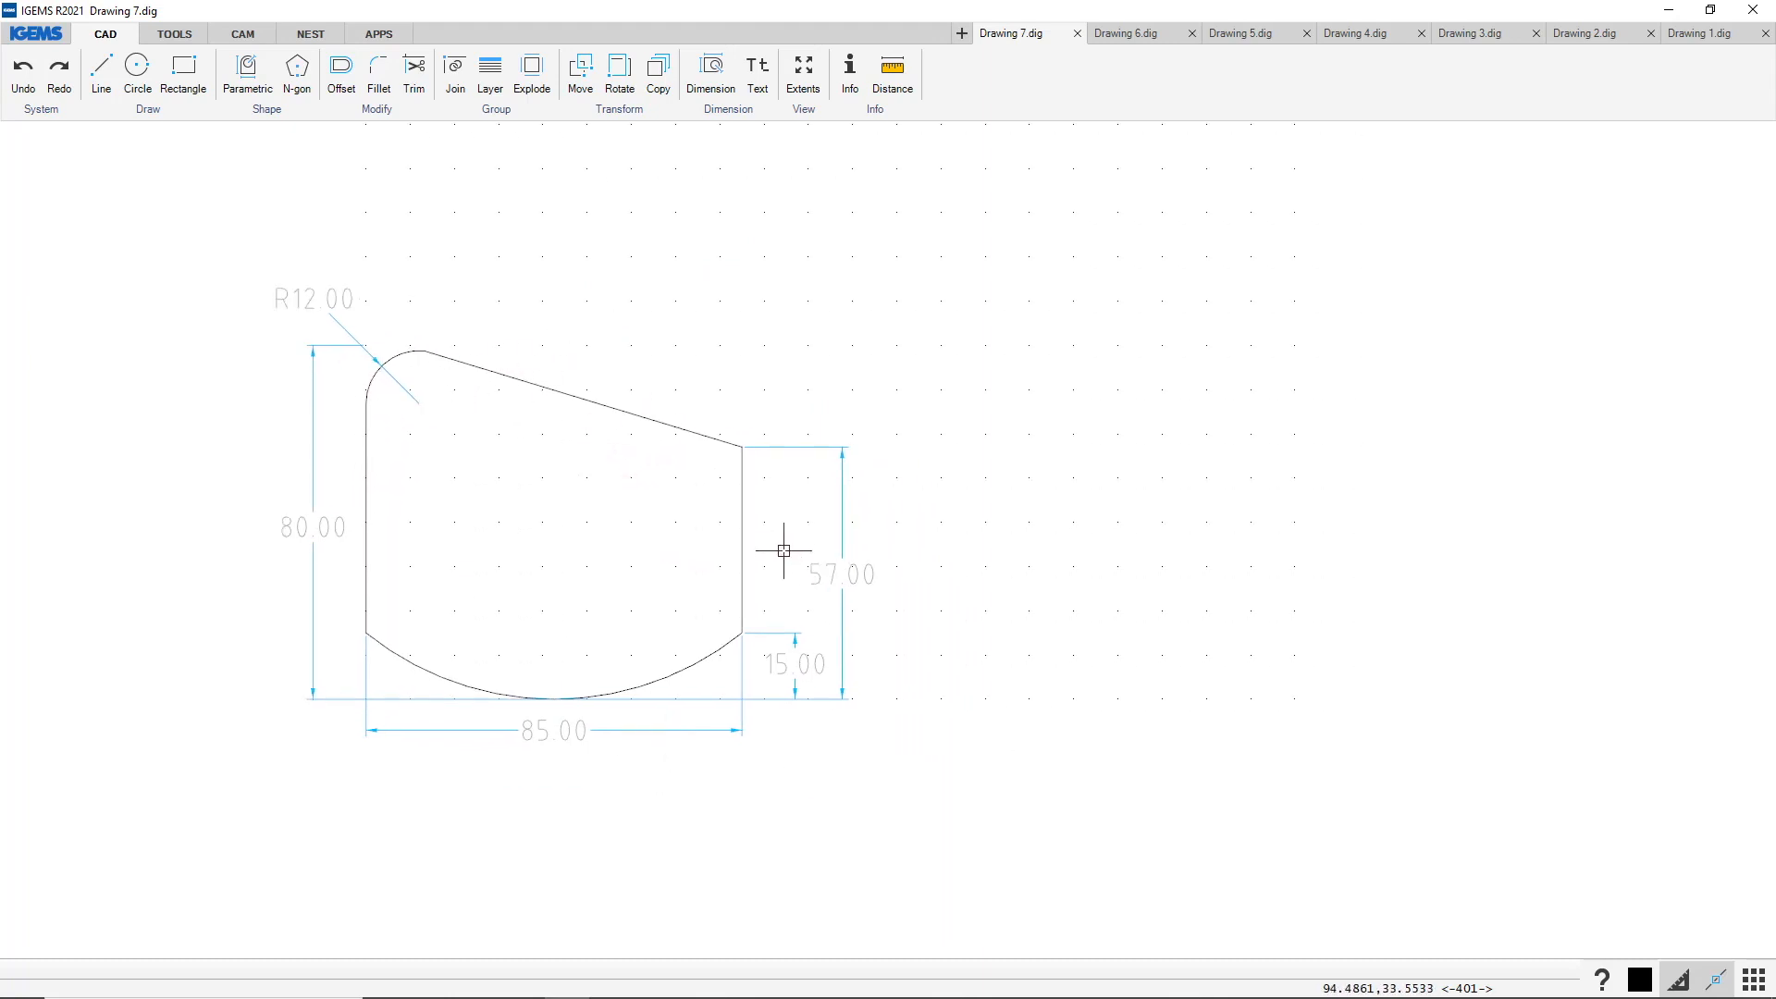
{"action": "left_click", "coordinate": [184, 72]}
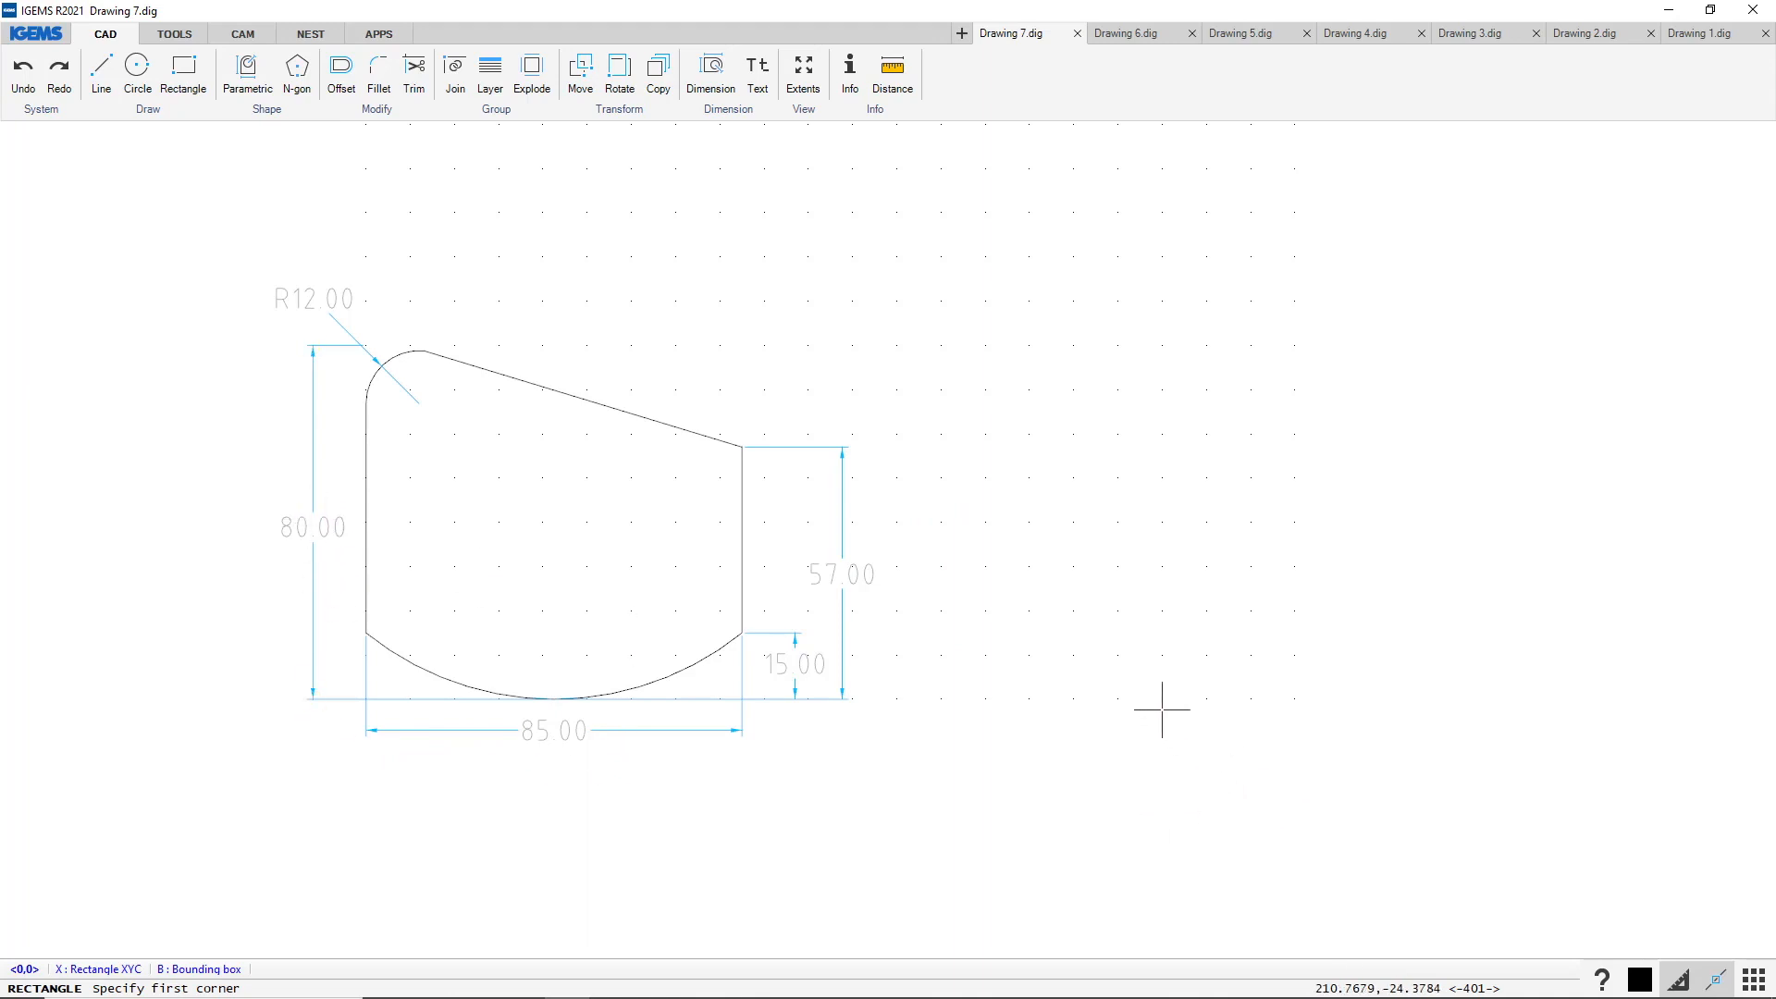
{"action": "left_click", "coordinate": [1078, 696]}
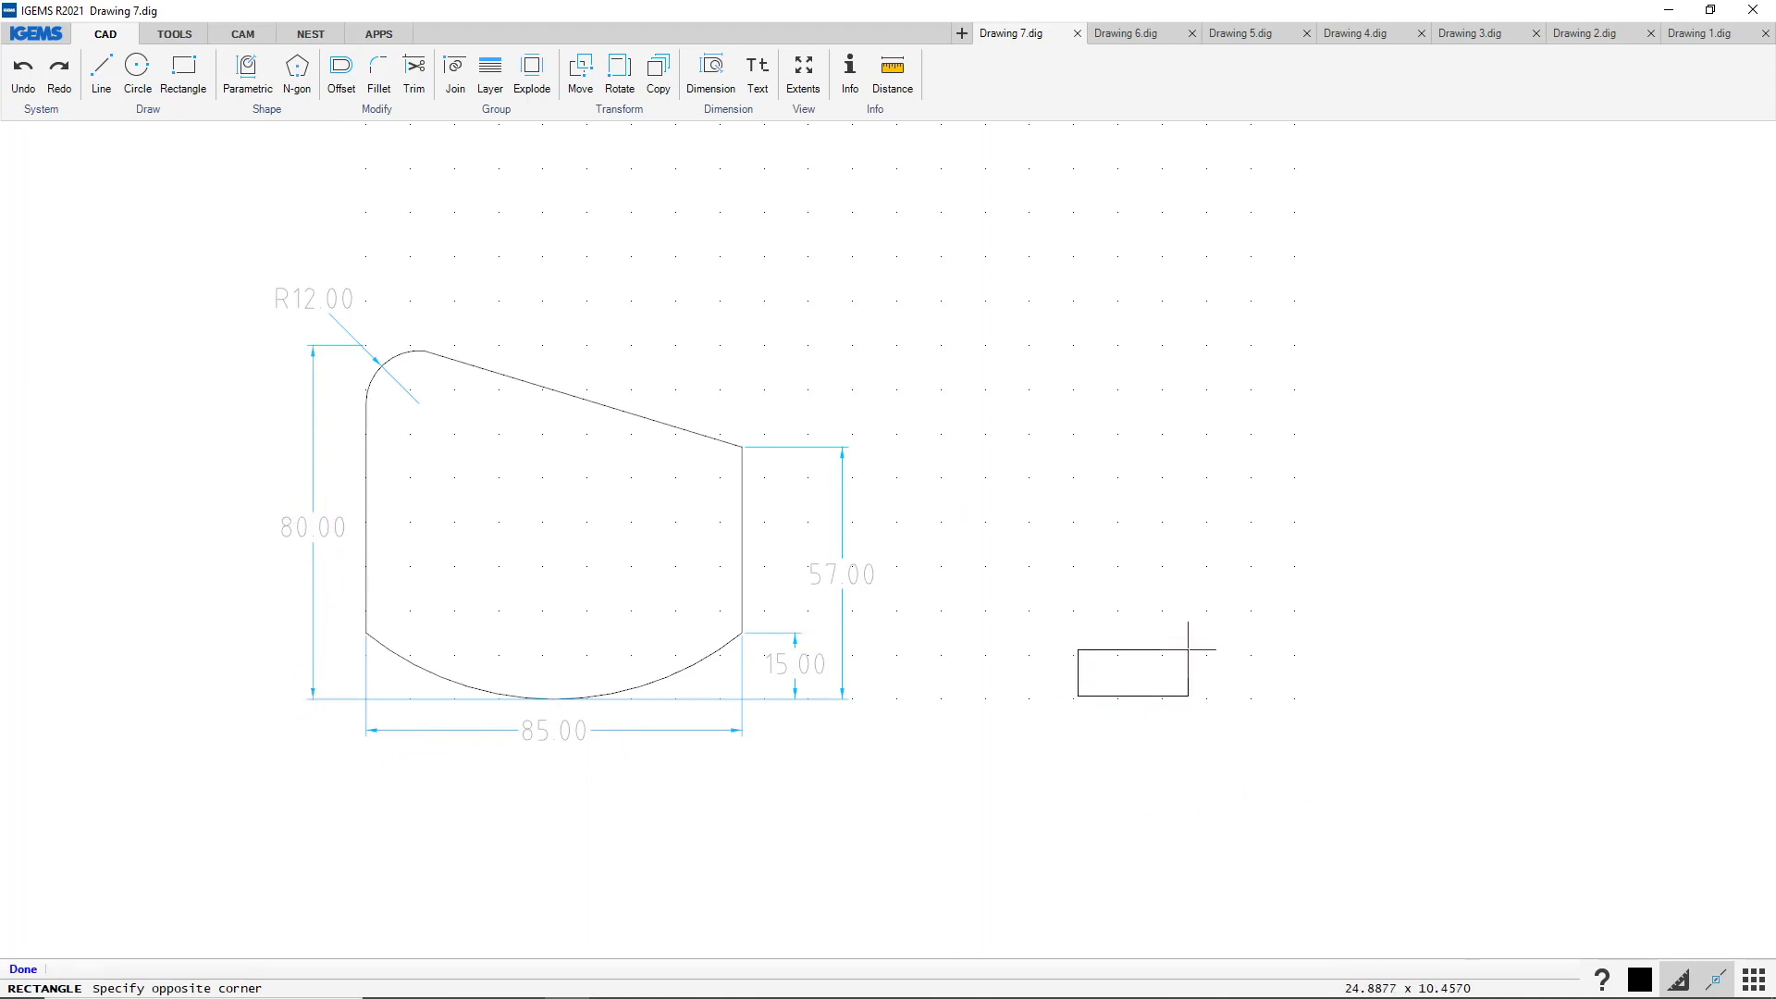
{"action": "type", "text": "85,80"}
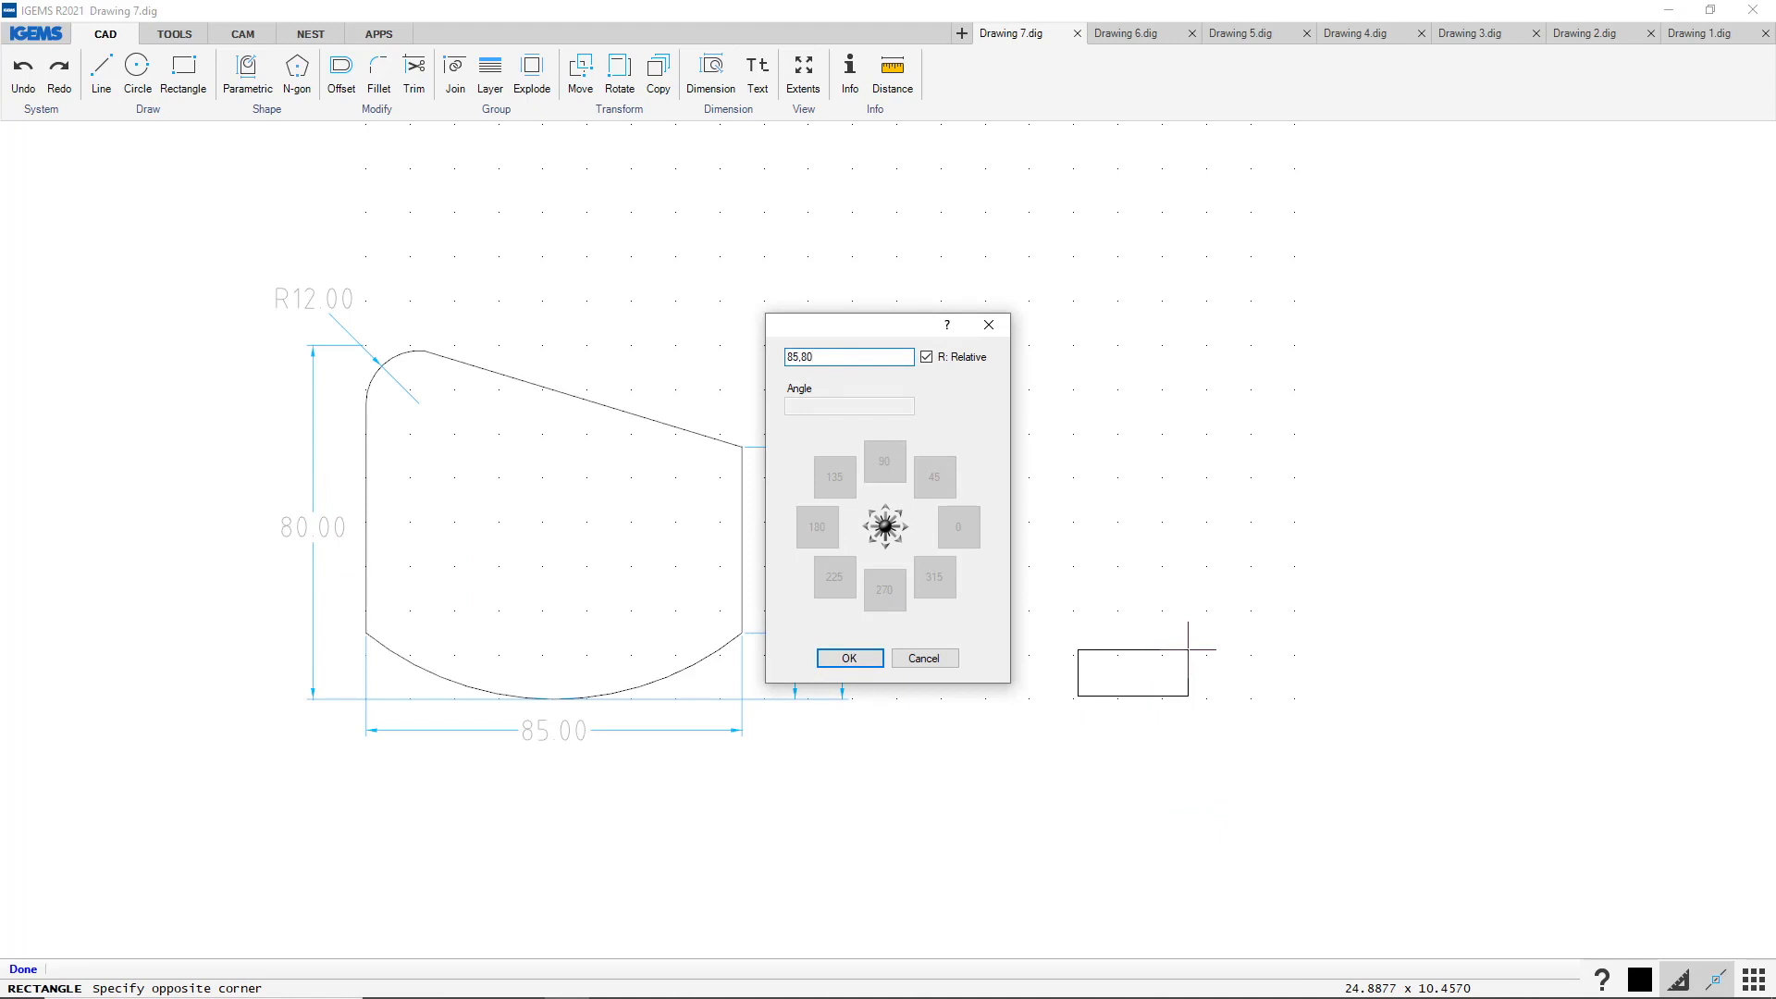
{"action": "key", "text": "Return"}
{"action": "middle_click_drag", "start_coordinate": [1202, 564], "coordinate": [1059, 583]}
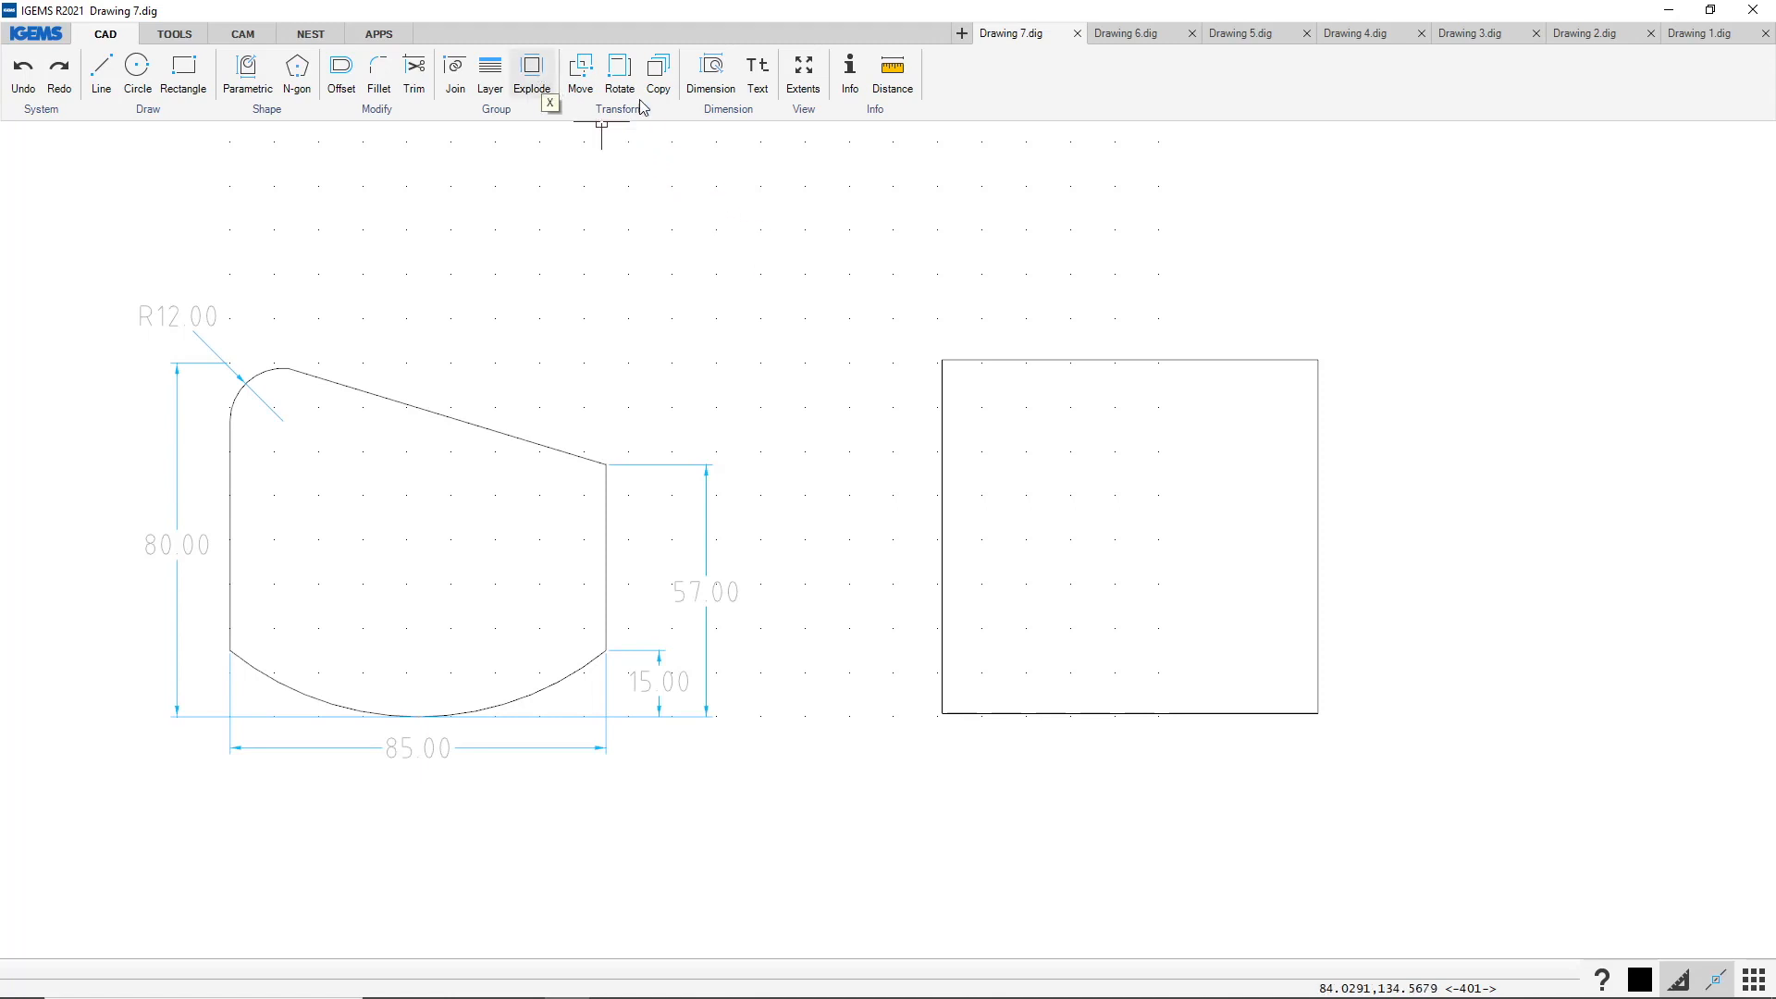
{"action": "left_click", "coordinate": [1115, 359]}
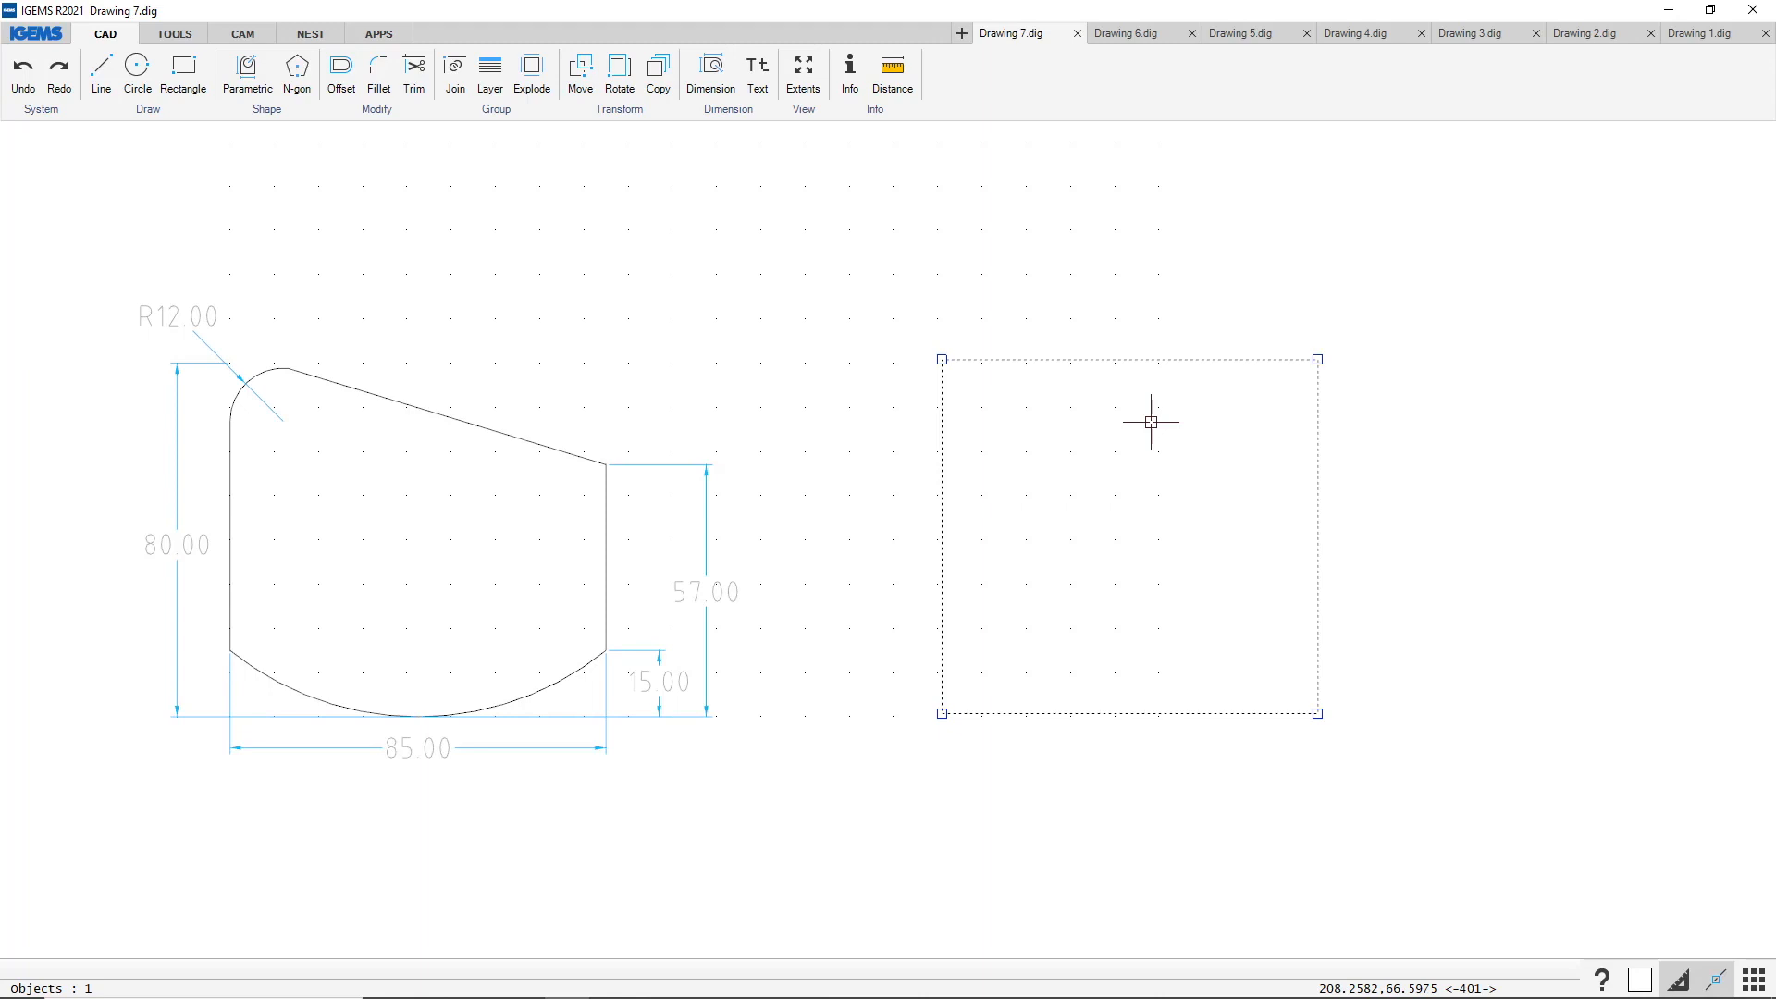
{"action": "key", "text": "x"}
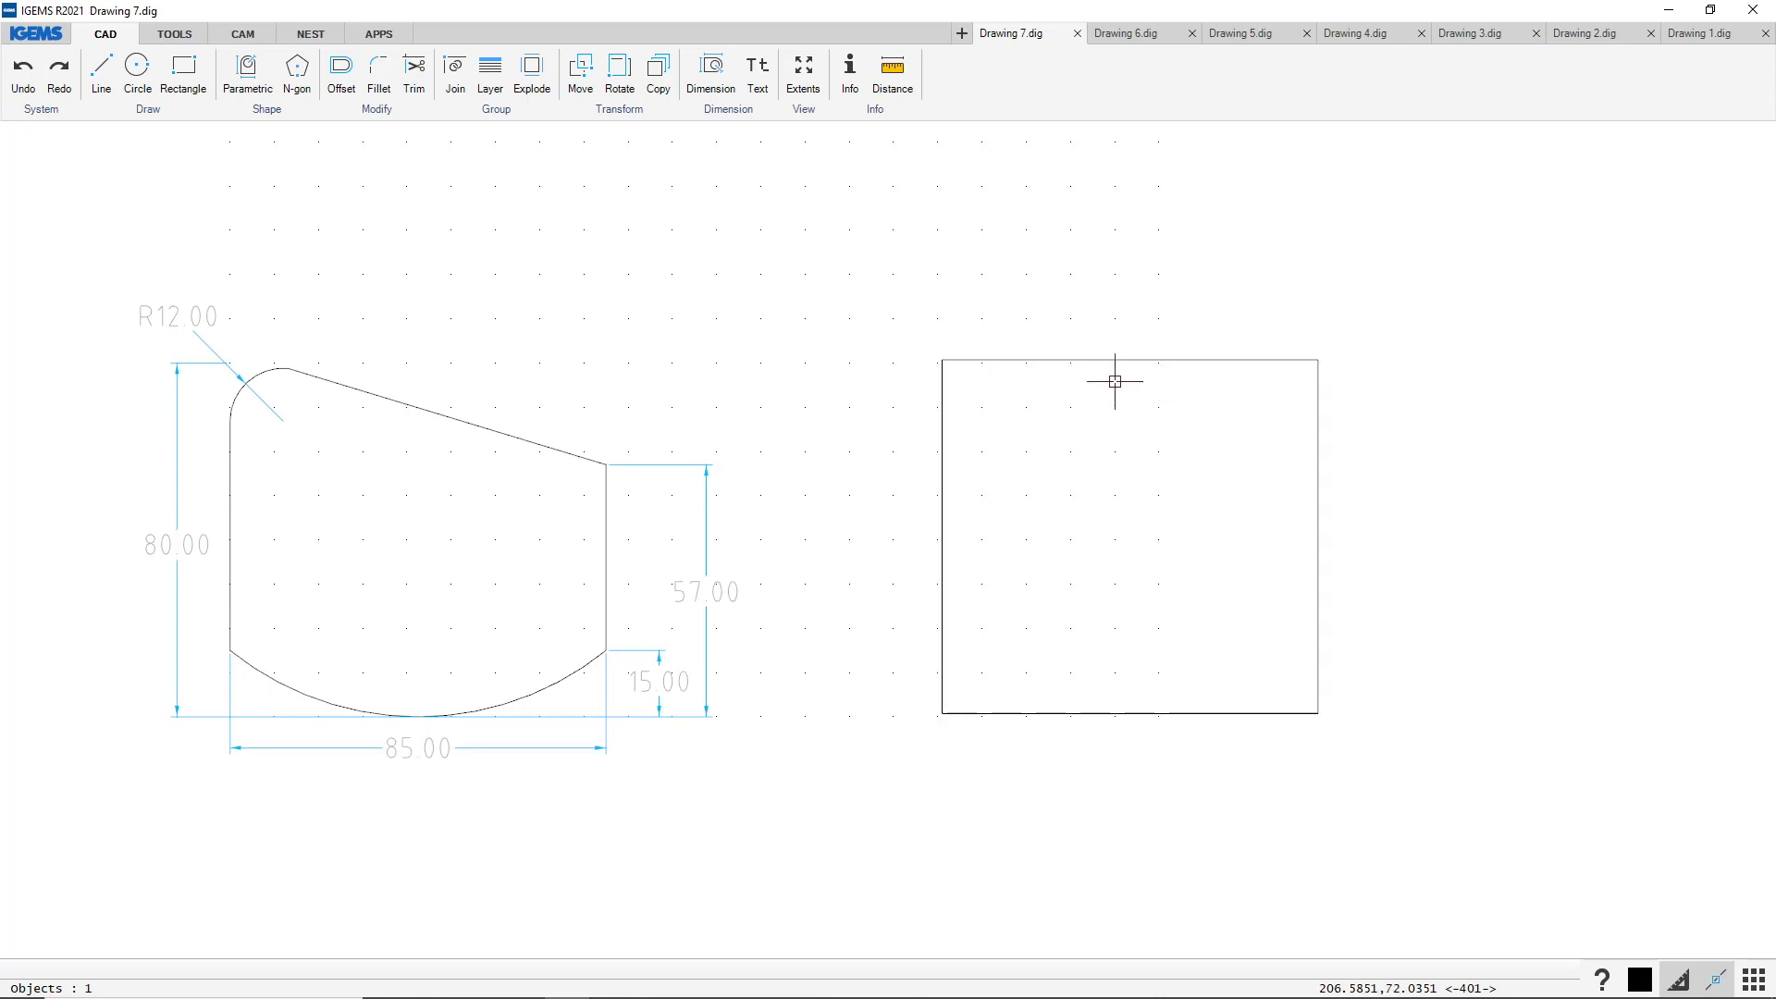
Explode the new rectangle into separate lines and check that its four sides can be selected individually
{"action": "left_click", "coordinate": [535, 66]}
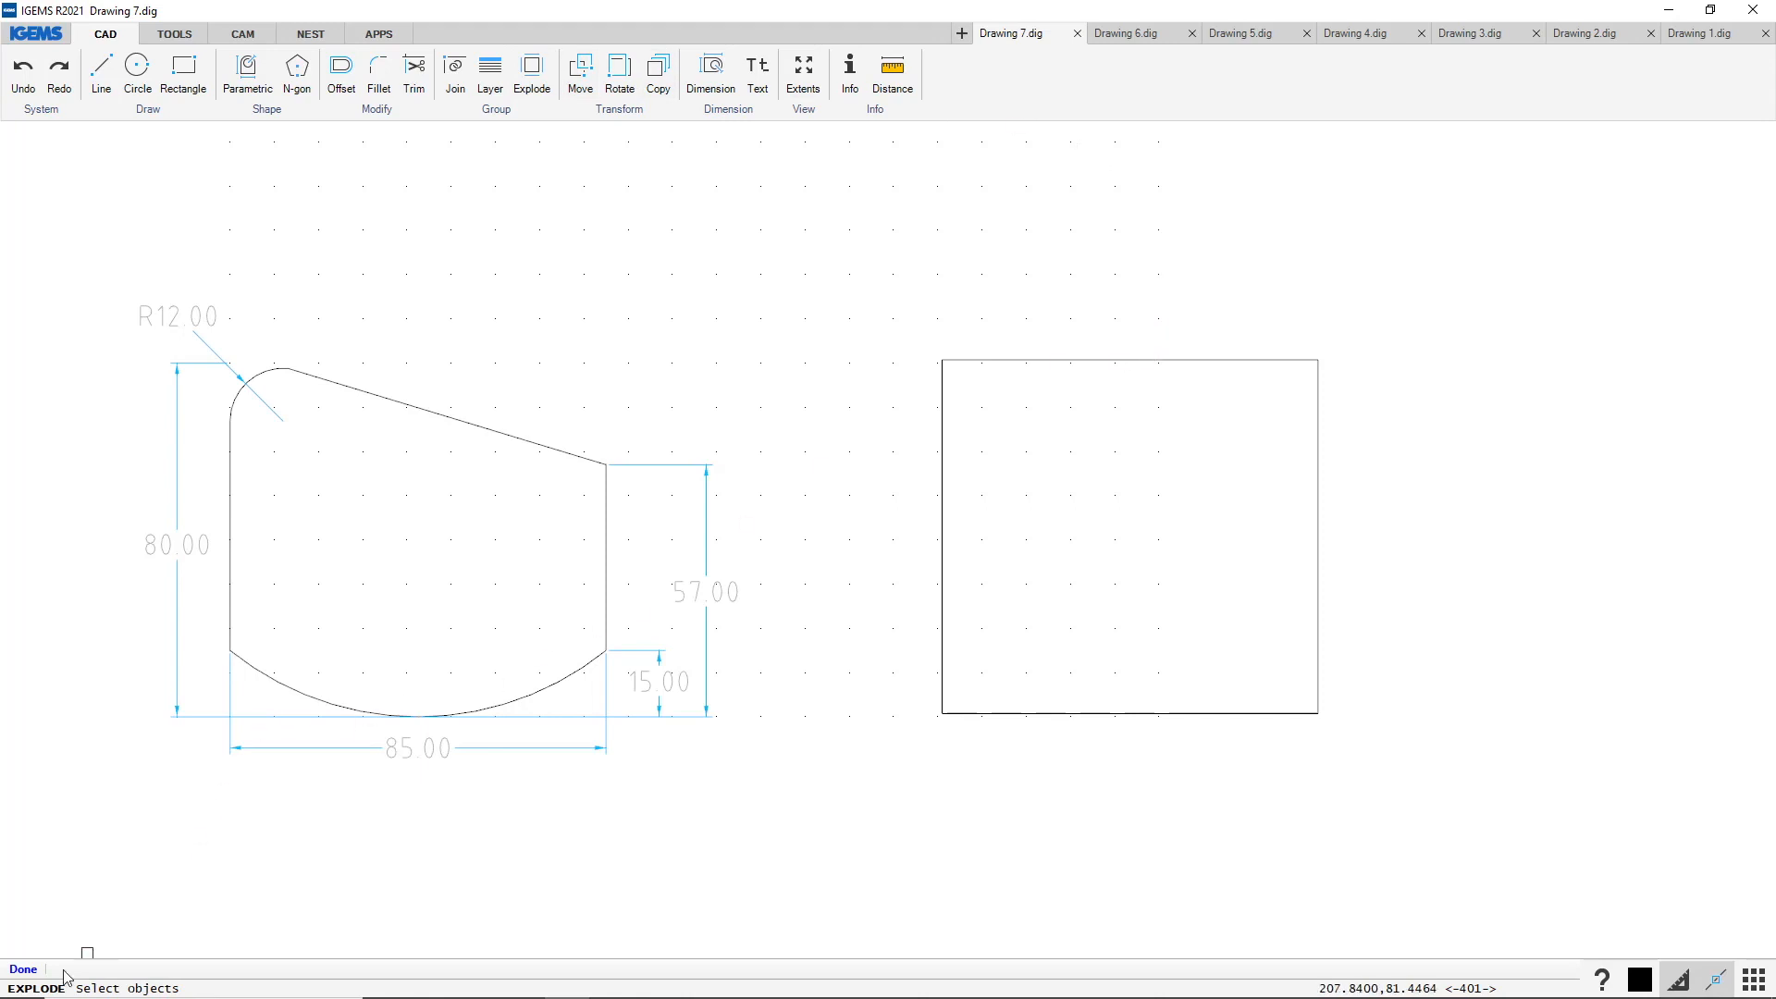
{"action": "left_click", "coordinate": [1083, 359]}
{"action": "key", "text": "Return"}
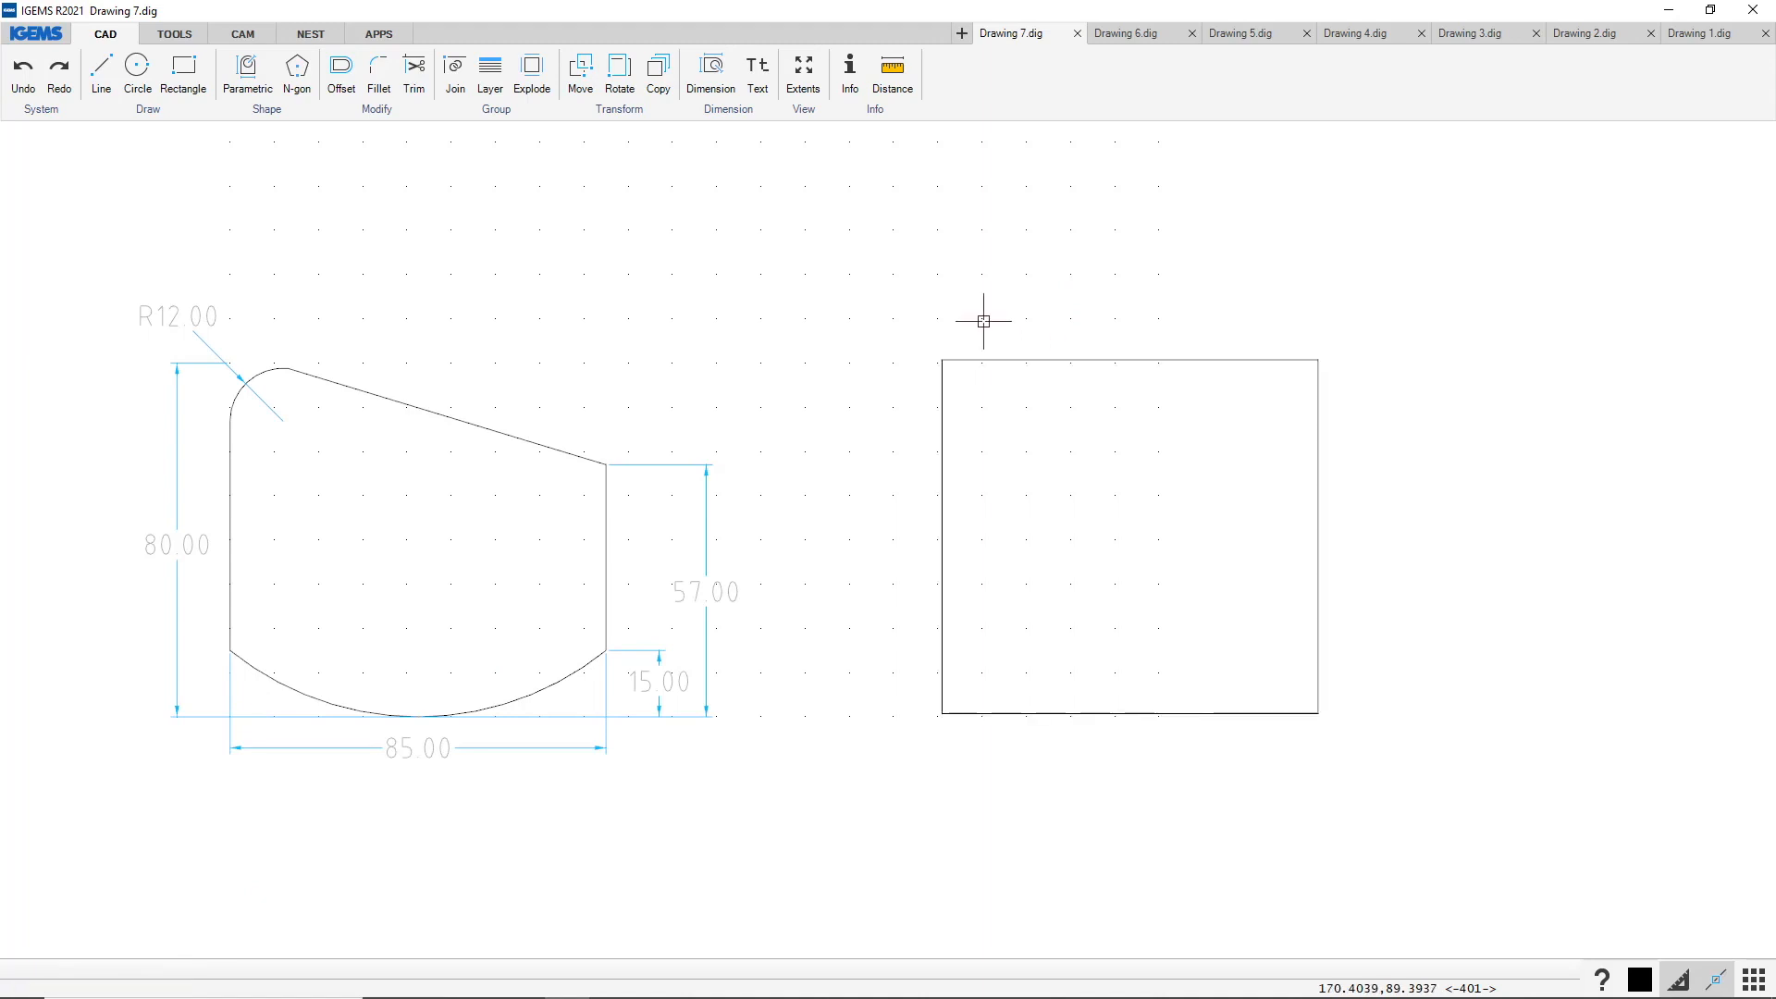
{"action": "left_click", "coordinate": [1090, 355]}
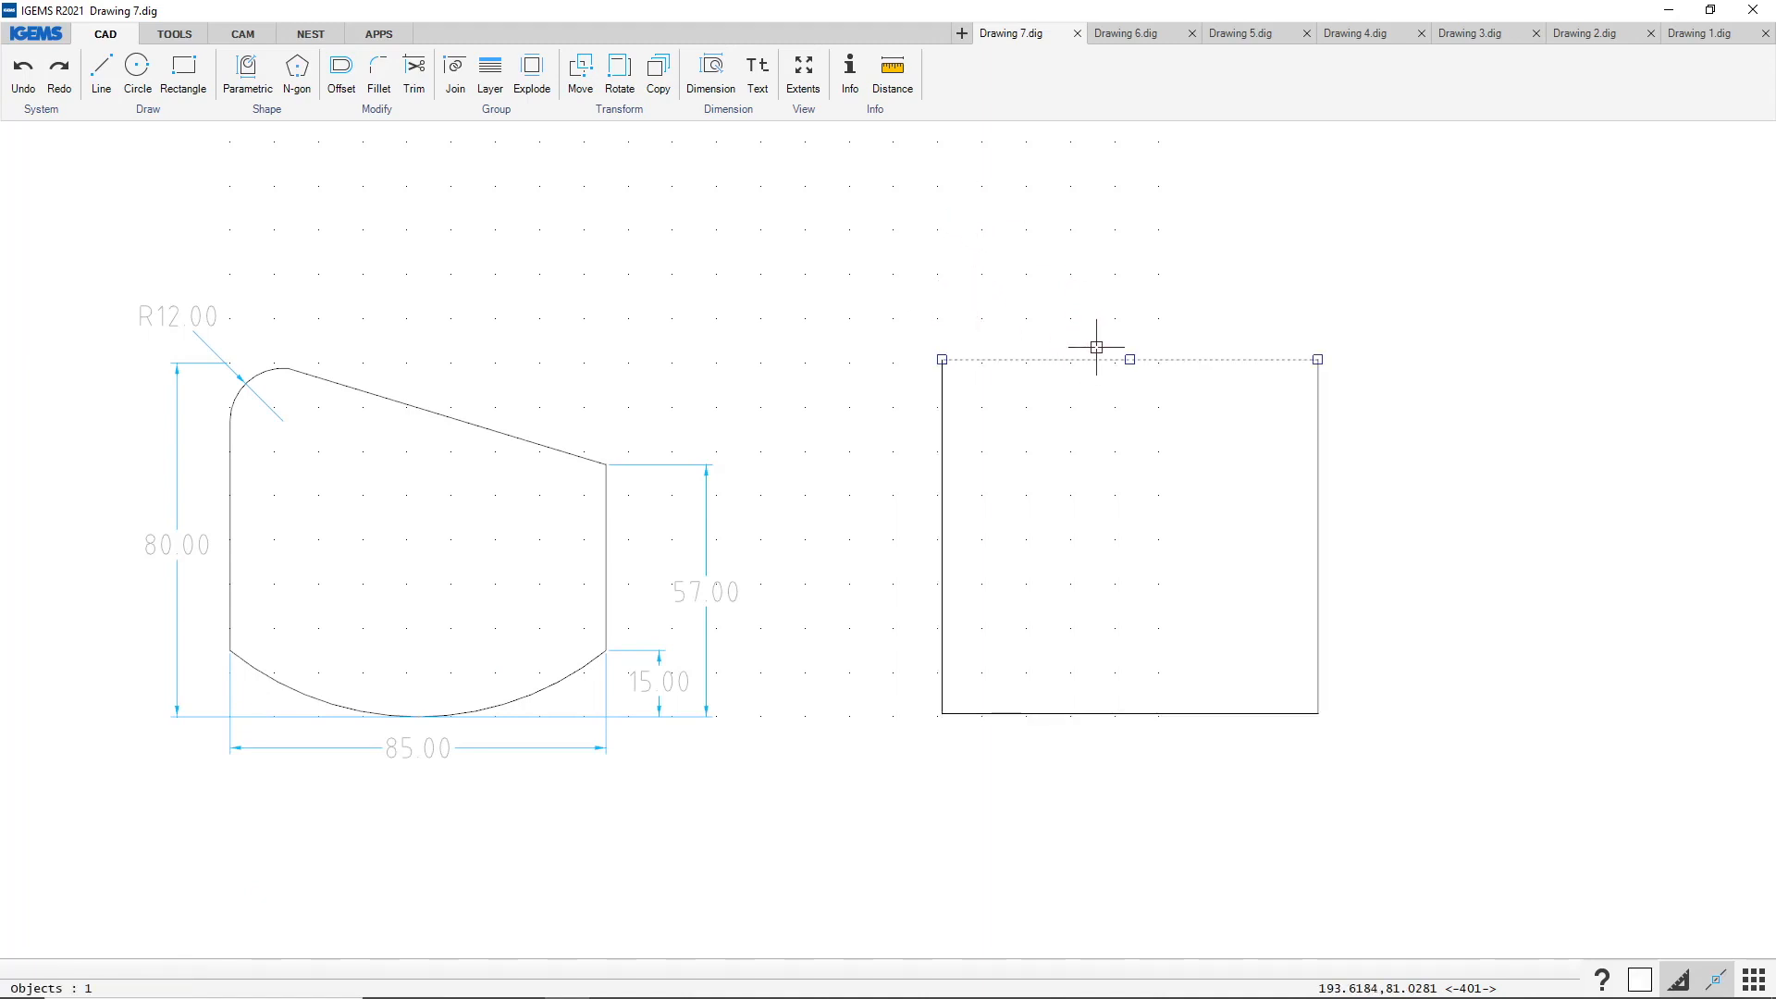
{"action": "left_click", "coordinate": [1317, 424]}
{"action": "left_click", "coordinate": [1220, 714]}
{"action": "left_click", "coordinate": [942, 559]}
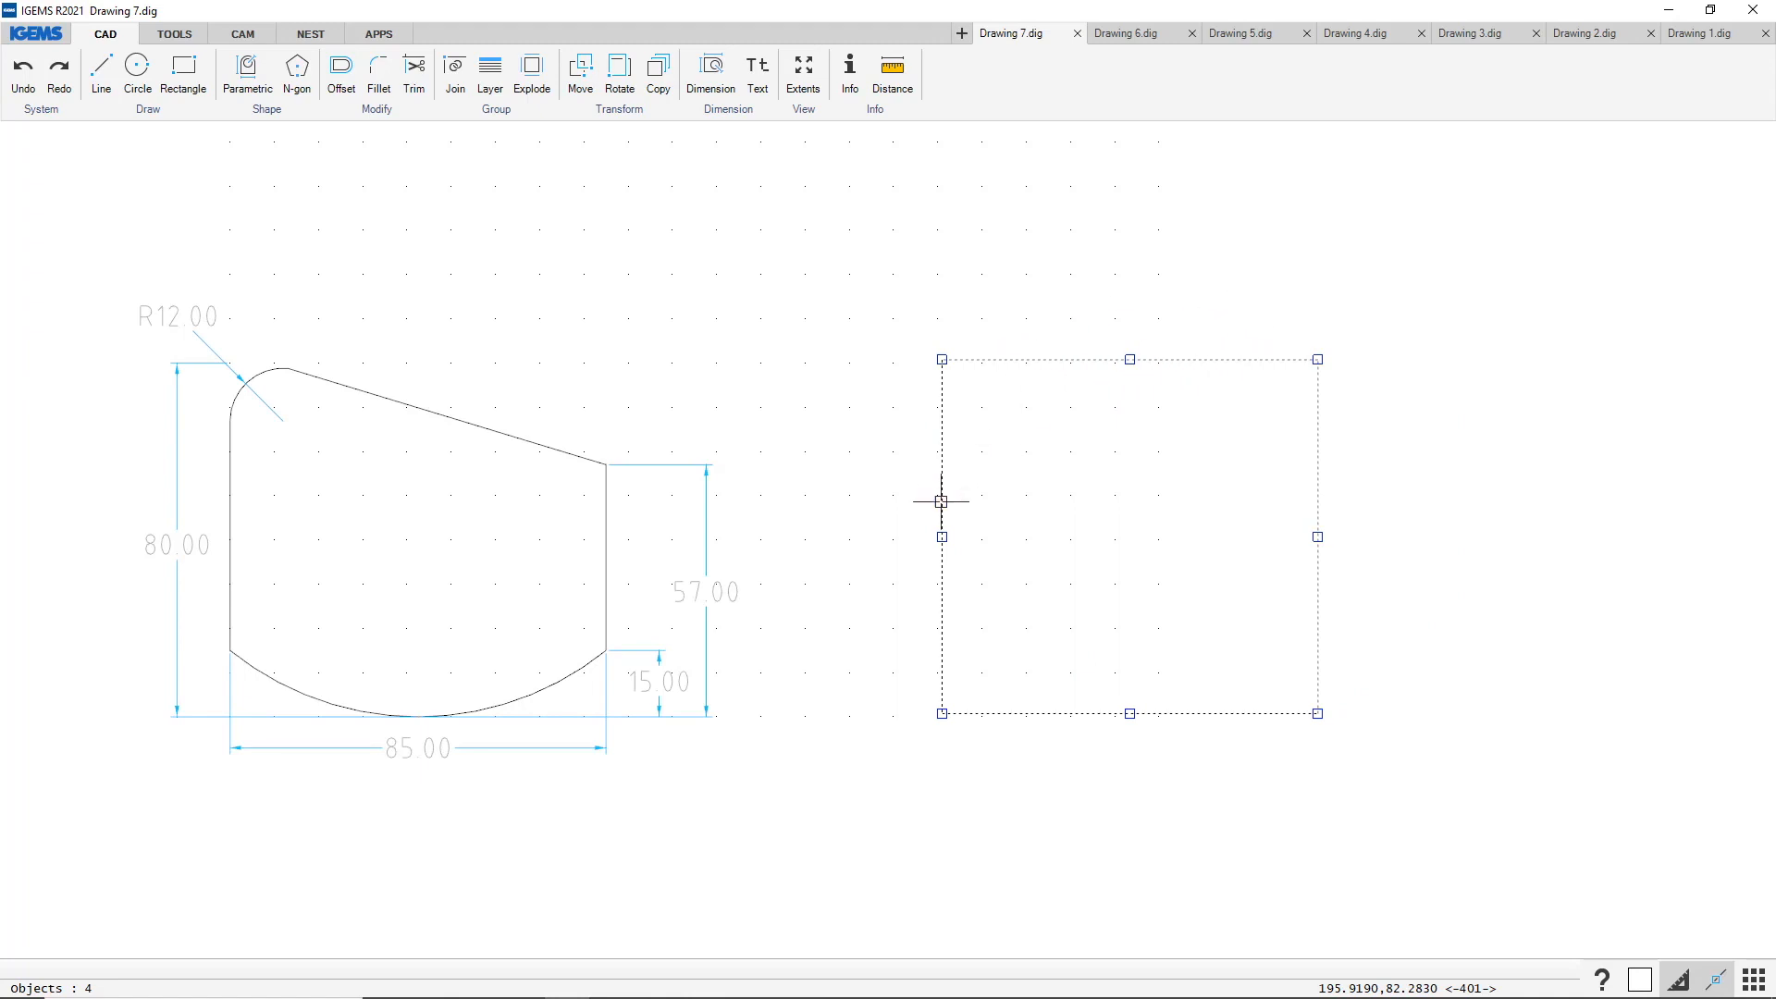
{"action": "left_click", "coordinate": [1057, 553]}
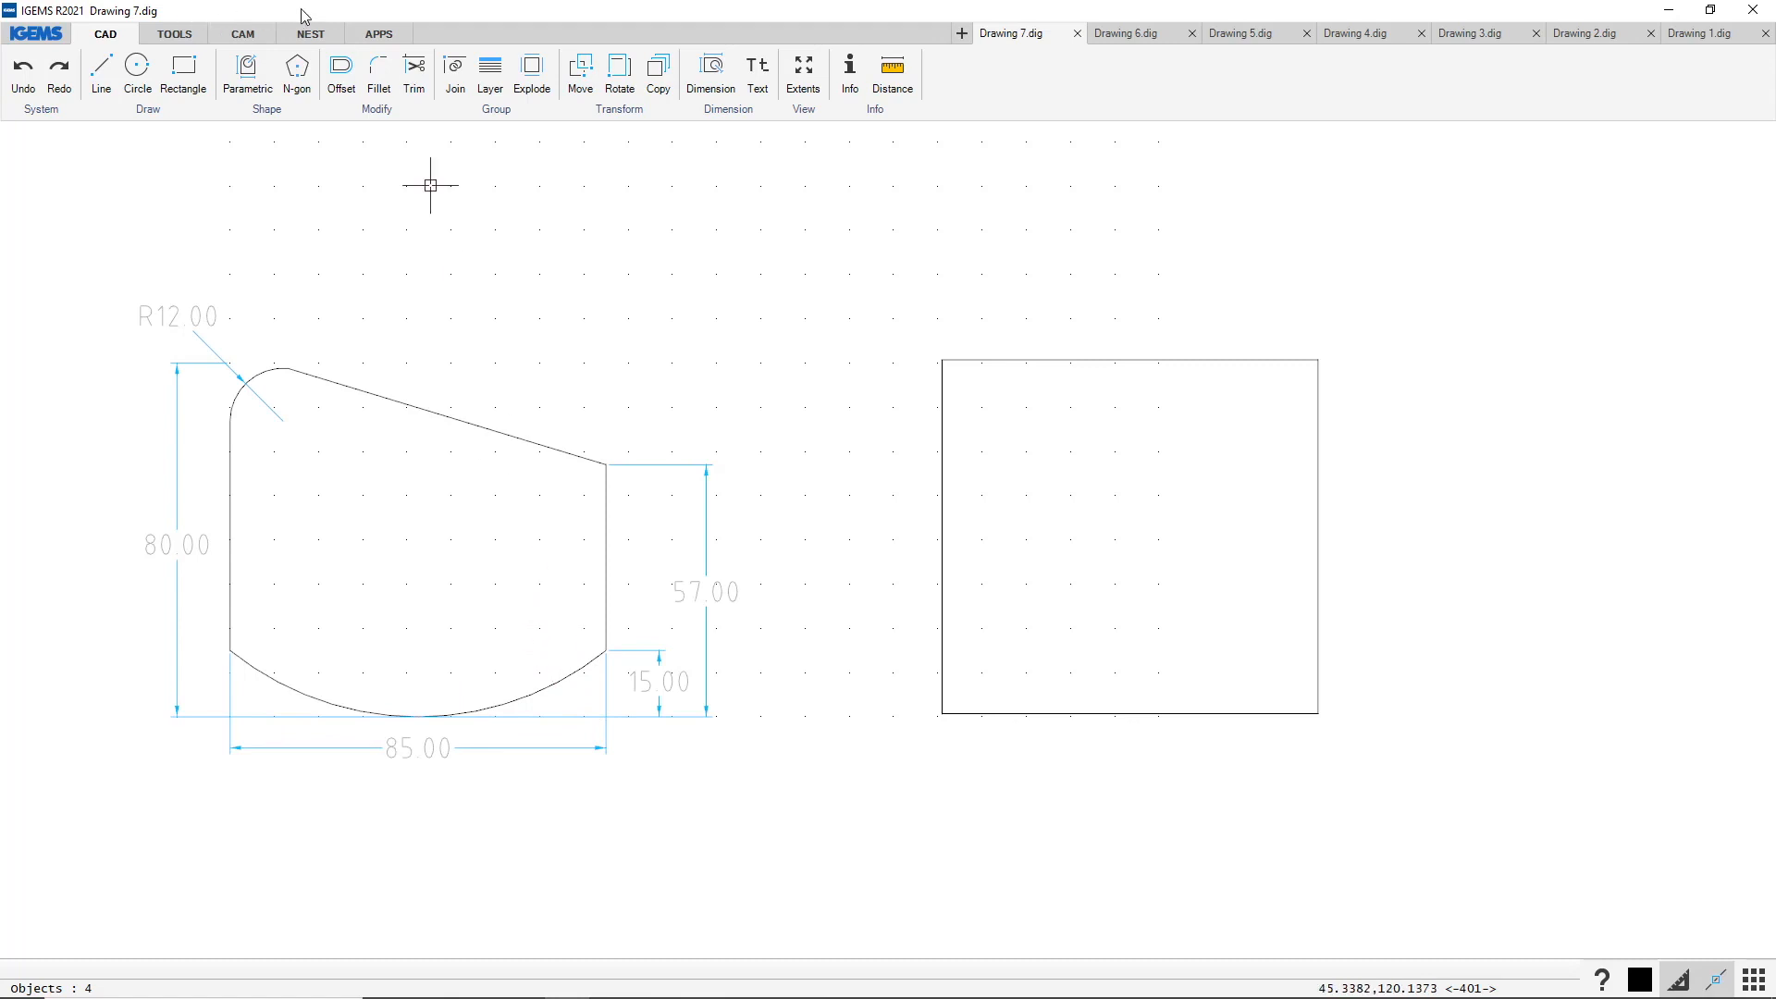
Offset the rectangle's lower edge 15 mm upward into the rectangle
{"action": "left_click", "coordinate": [342, 70]}
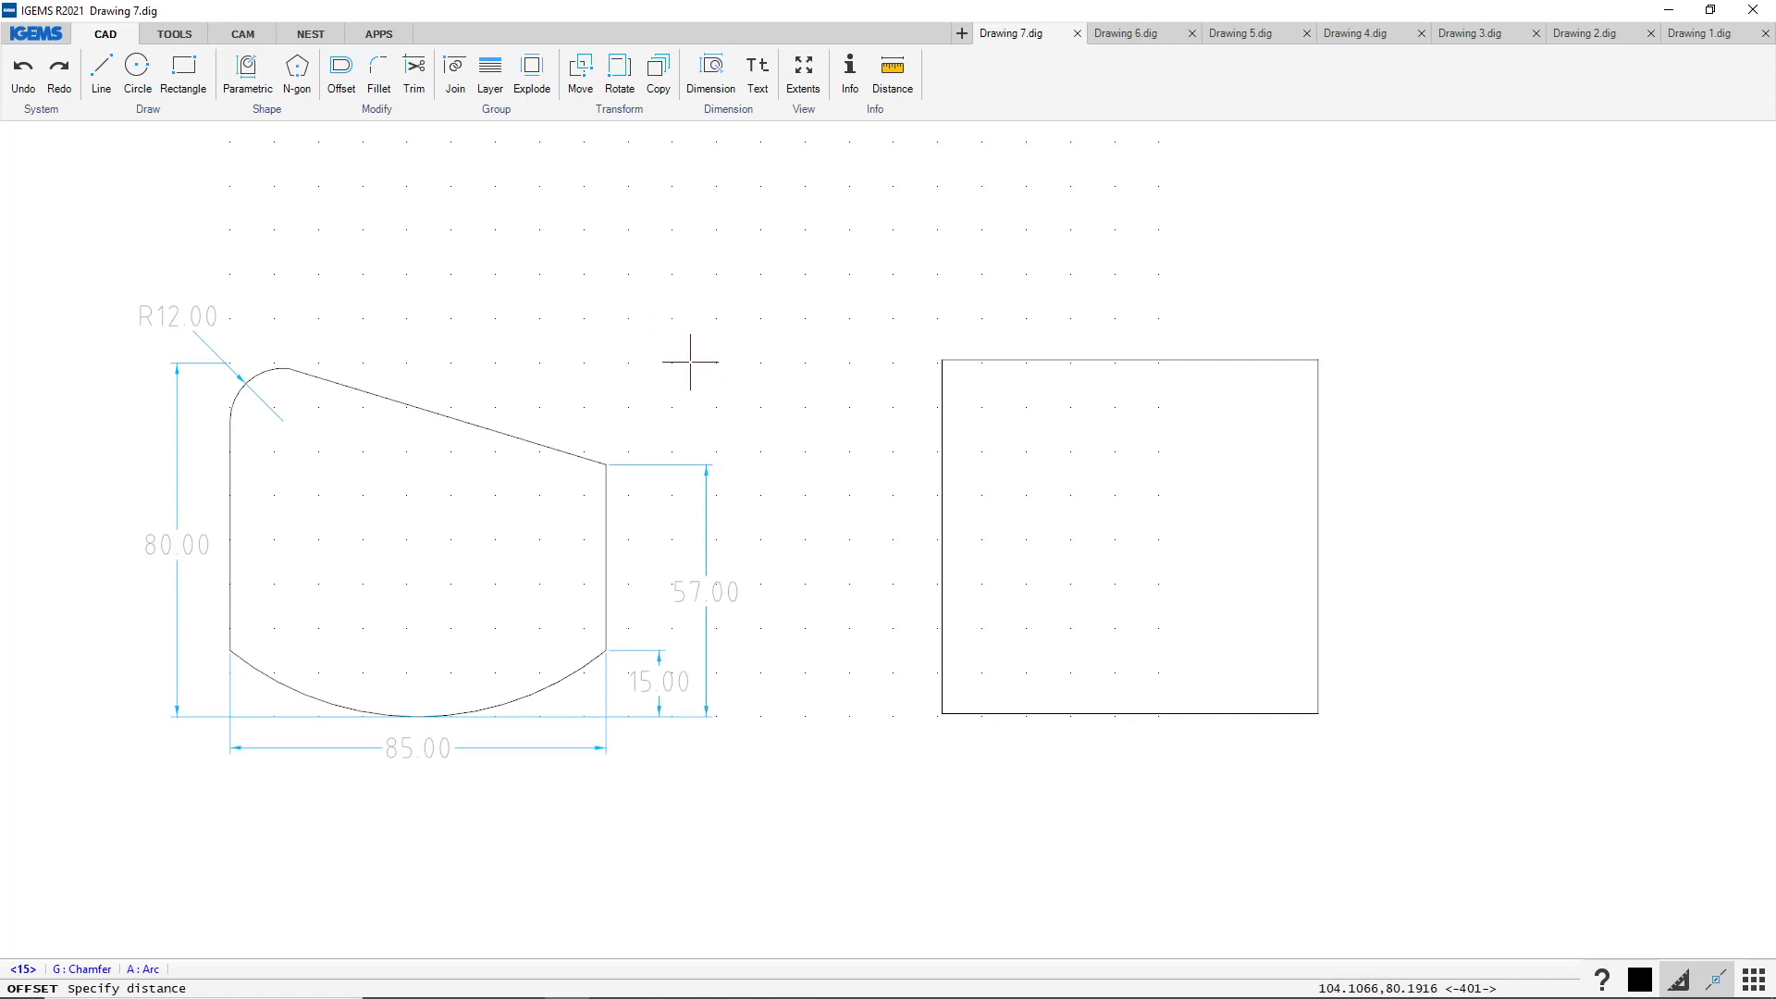
{"action": "left_click", "coordinate": [25, 969]}
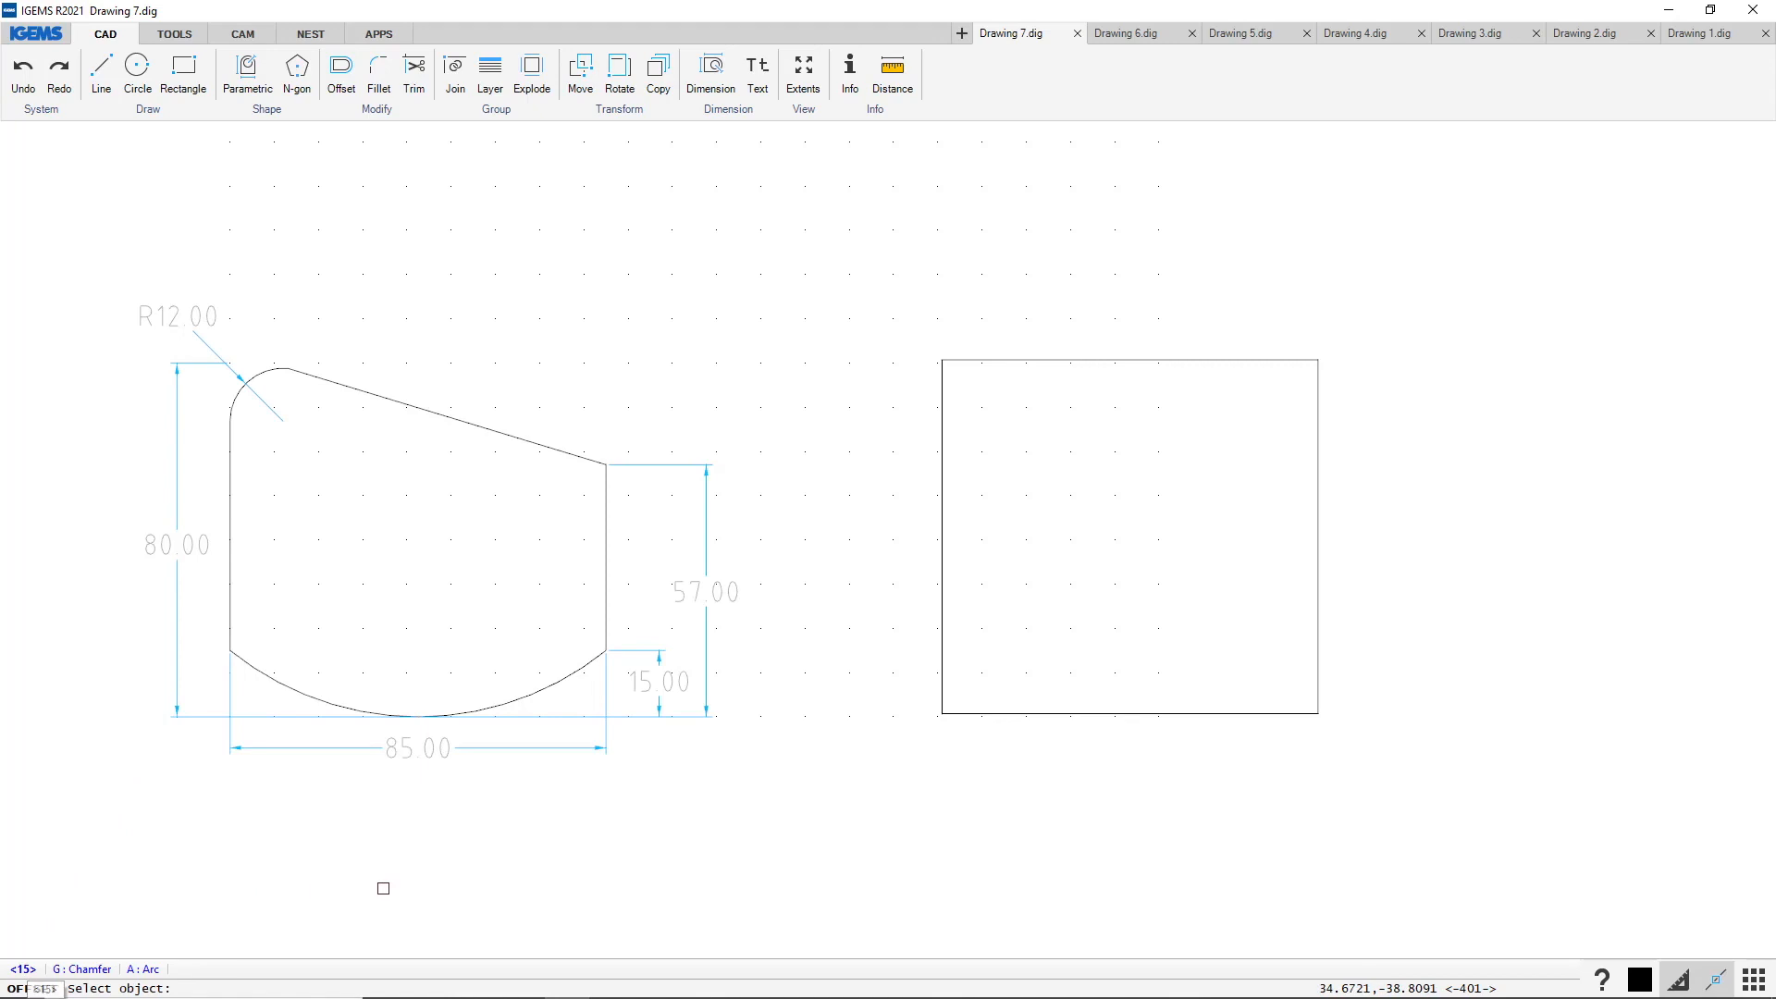
{"action": "left_click", "coordinate": [1181, 717]}
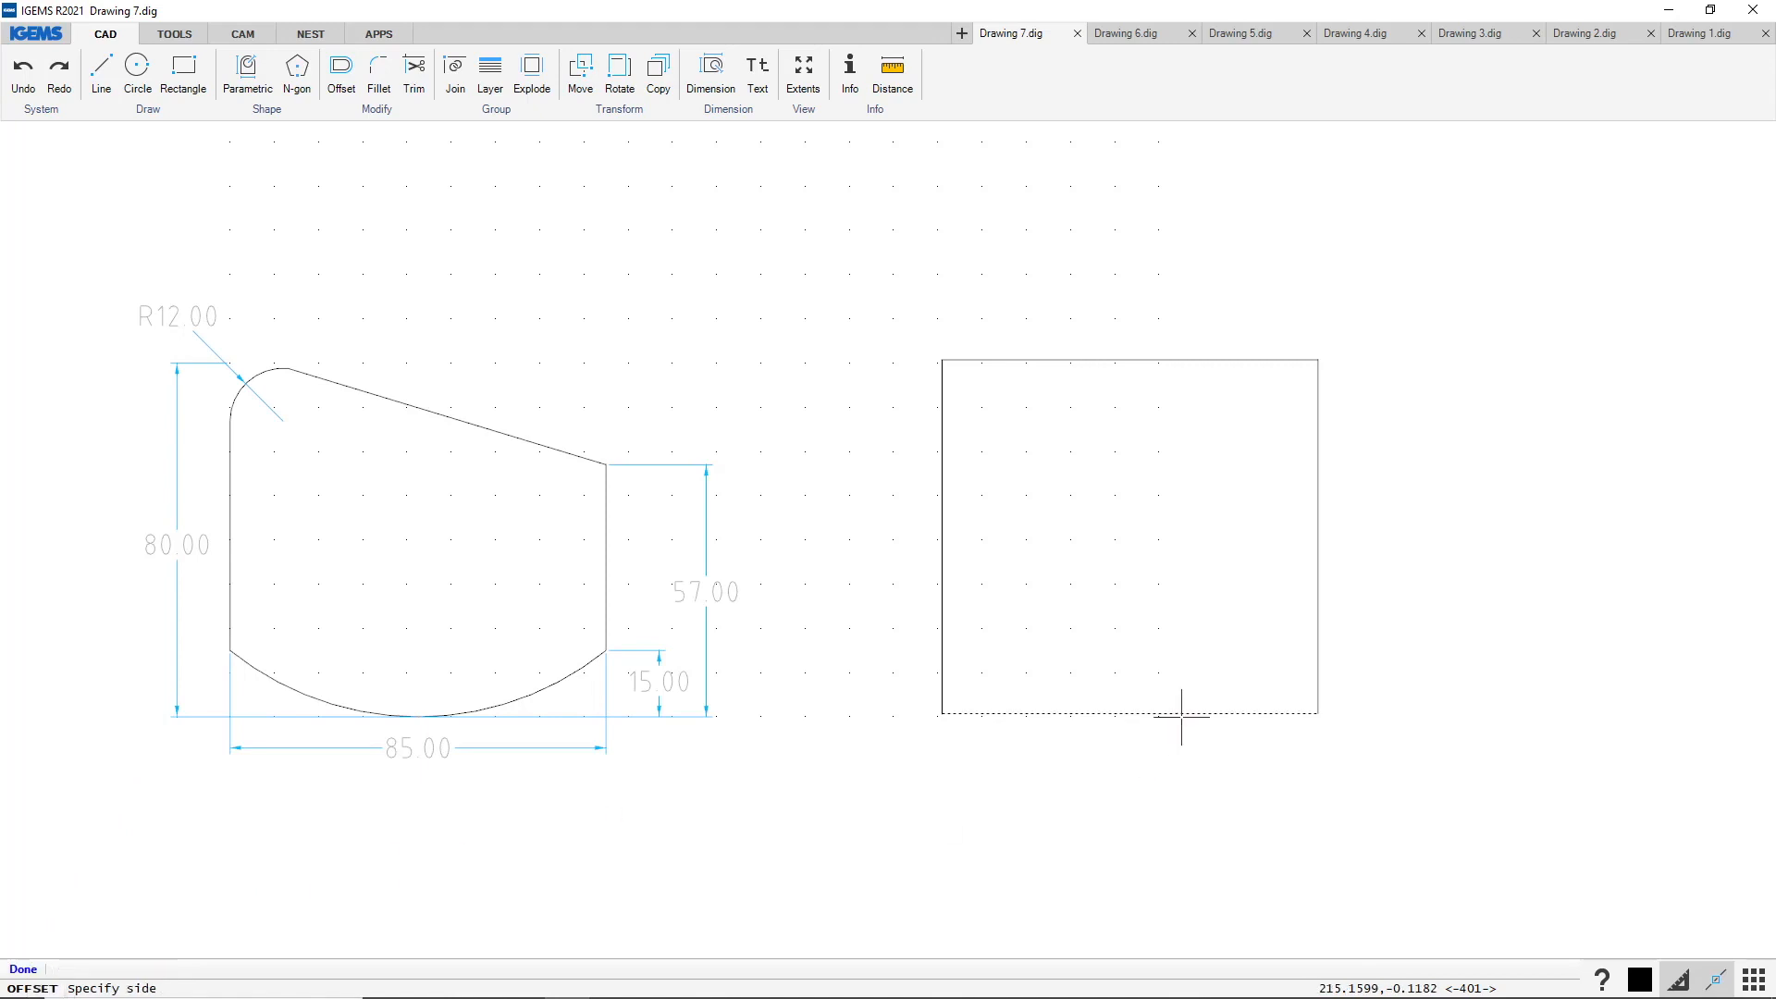
{"action": "left_click", "coordinate": [1159, 608]}
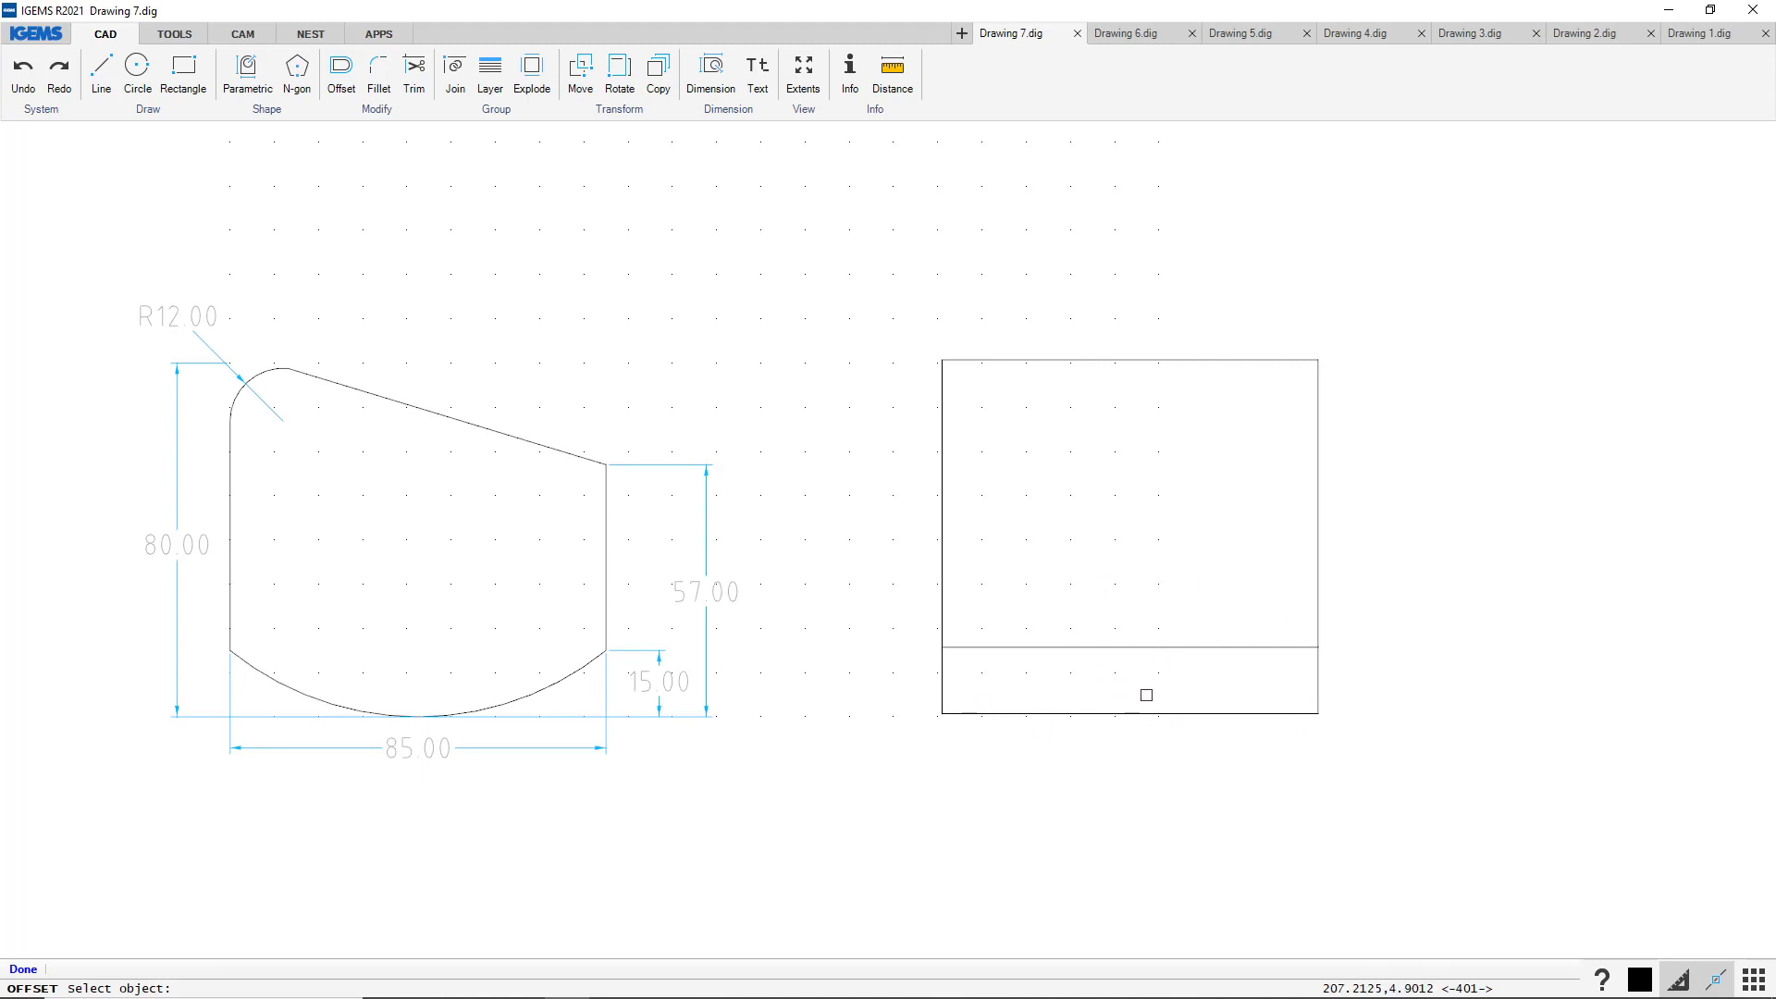
{"action": "left_click", "coordinate": [1134, 712]}
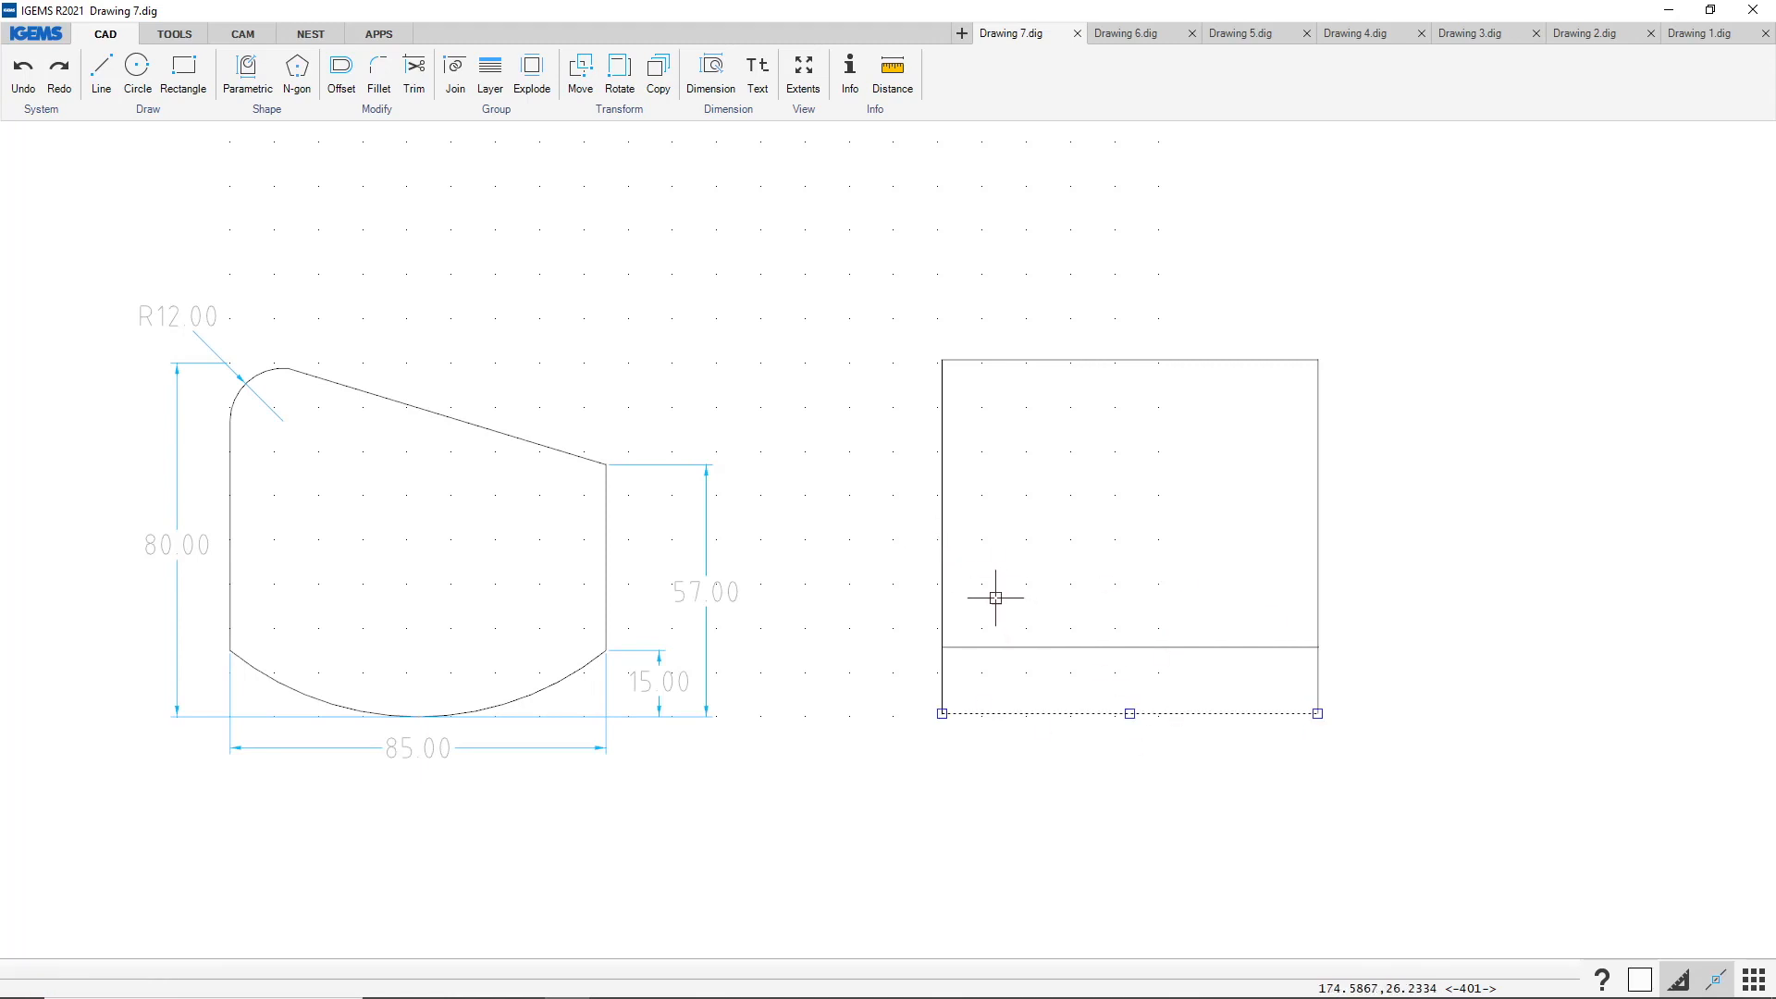
{"action": "key", "text": "Escape"}
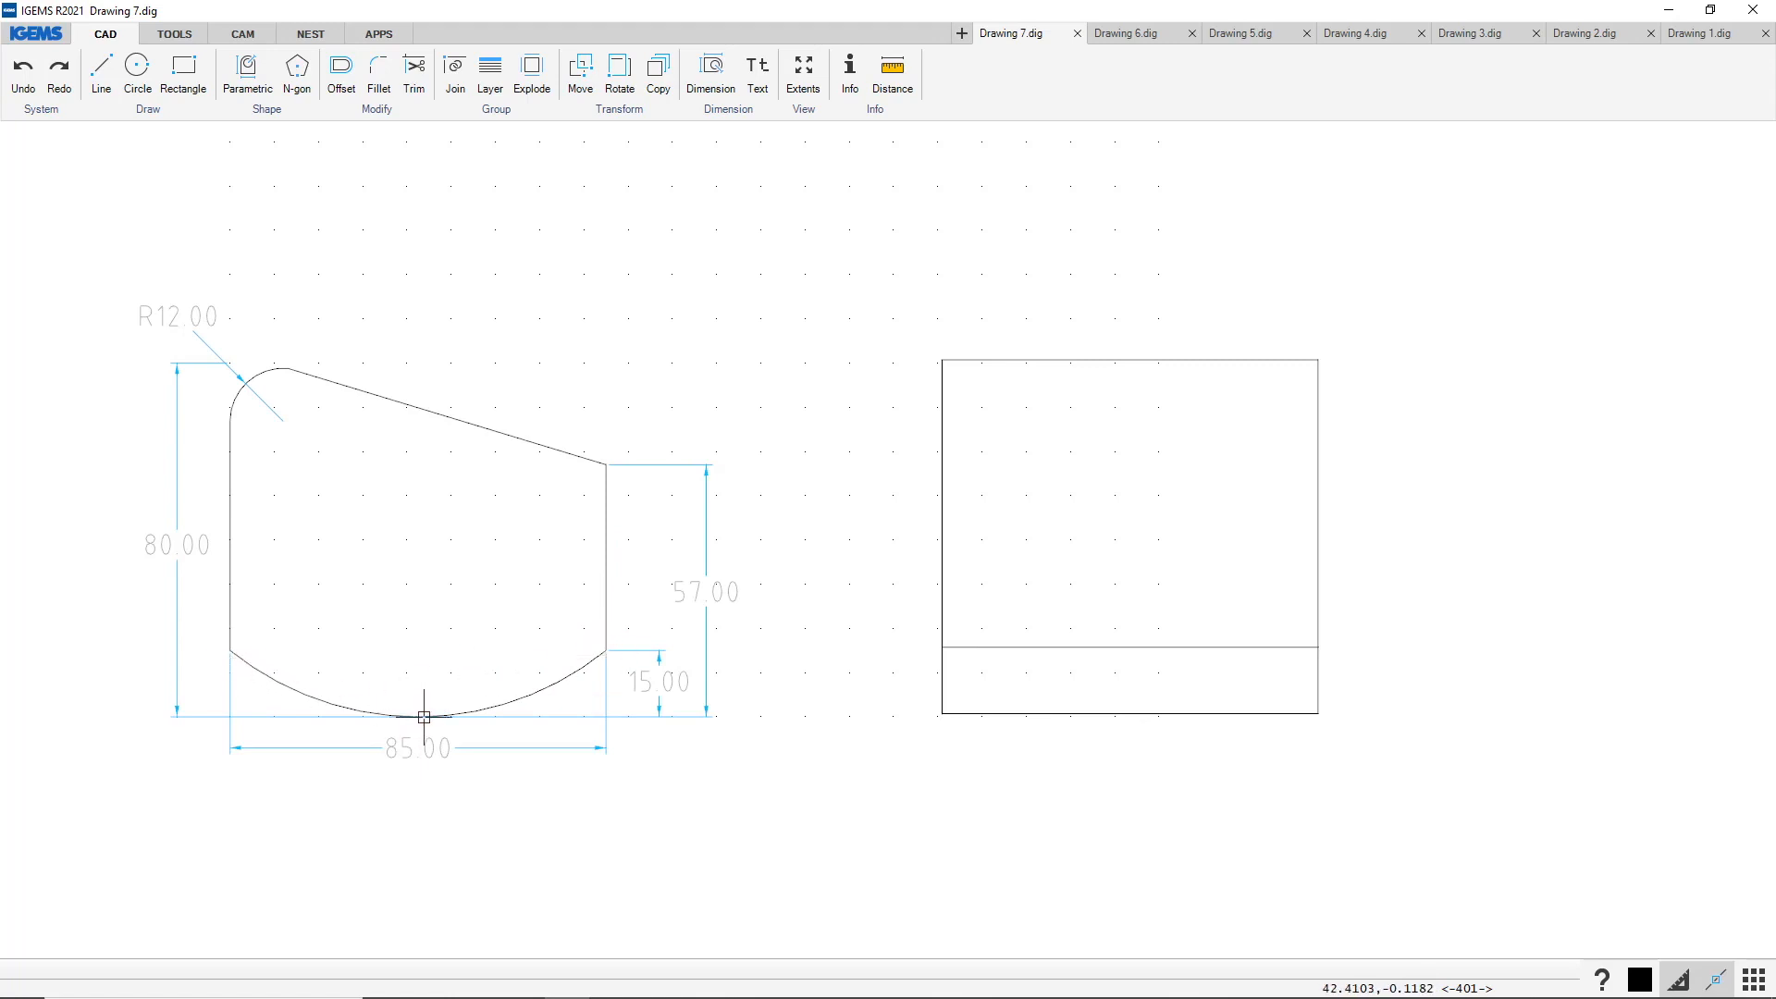
Draw a start-on-end arc in the right-hand outline between the inner horizontal line's ends, passing through the bottom edge's midpoint
{"action": "left_click", "coordinate": [153, 113]}
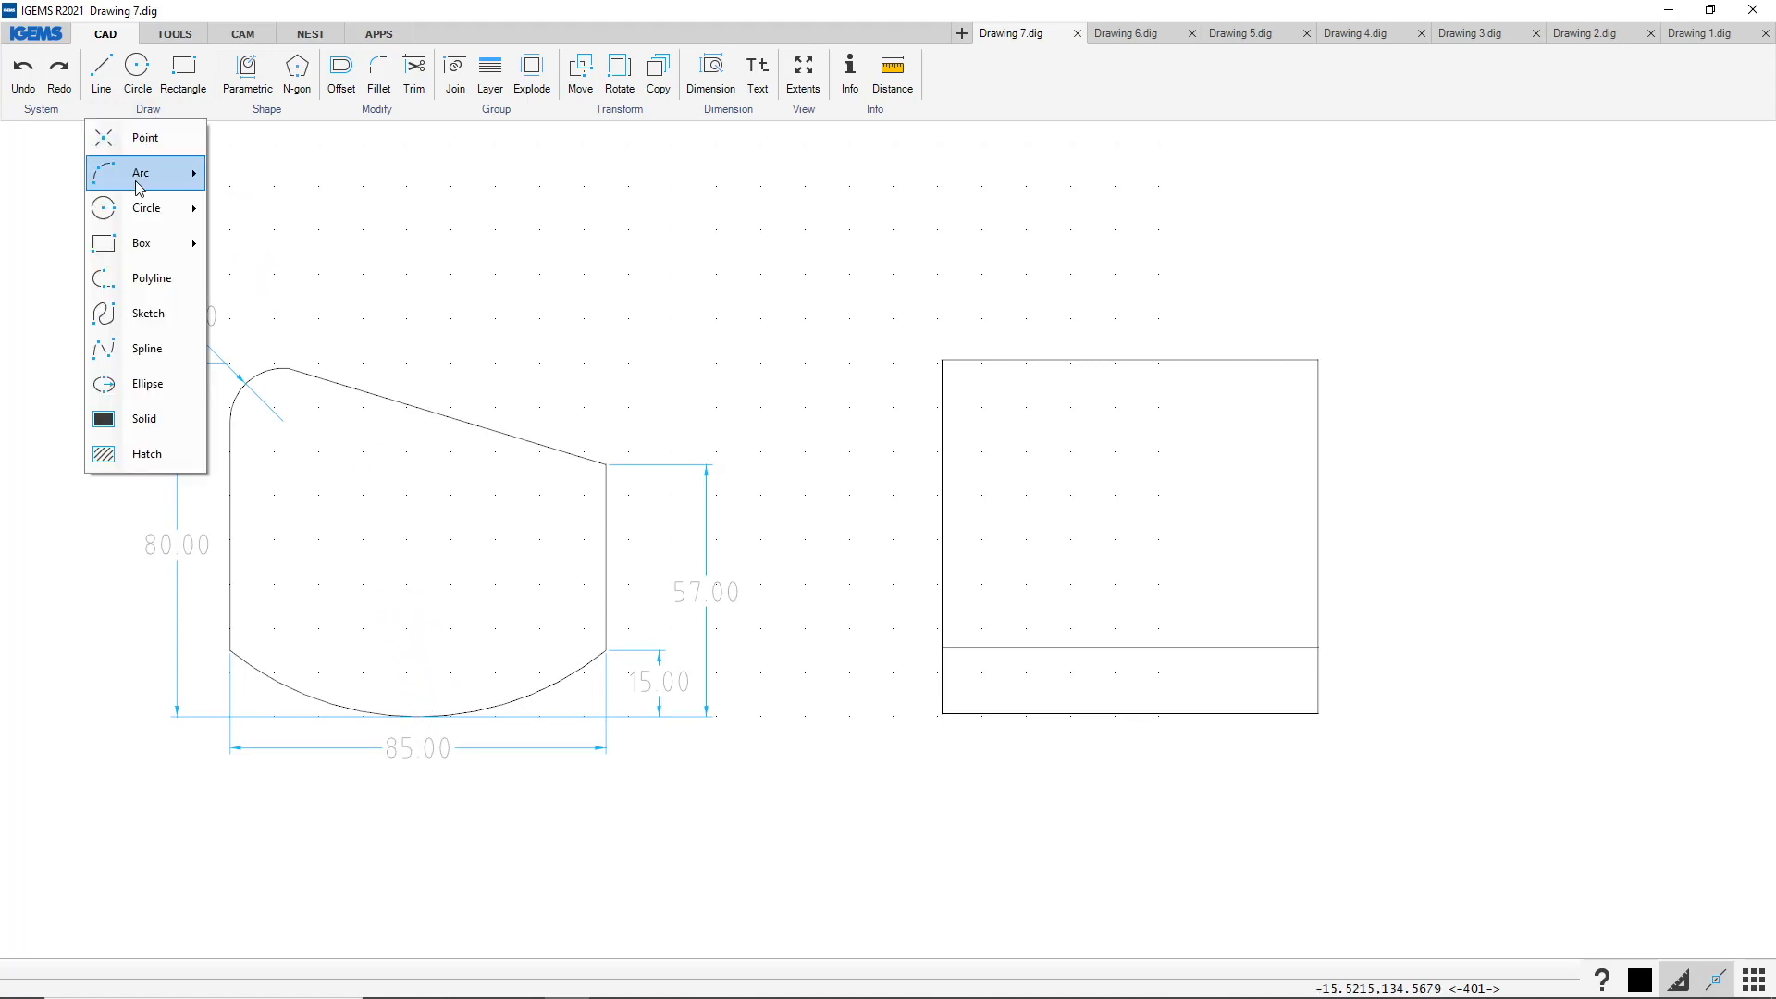
{"action": "mouse_move", "coordinate": [138, 189]}
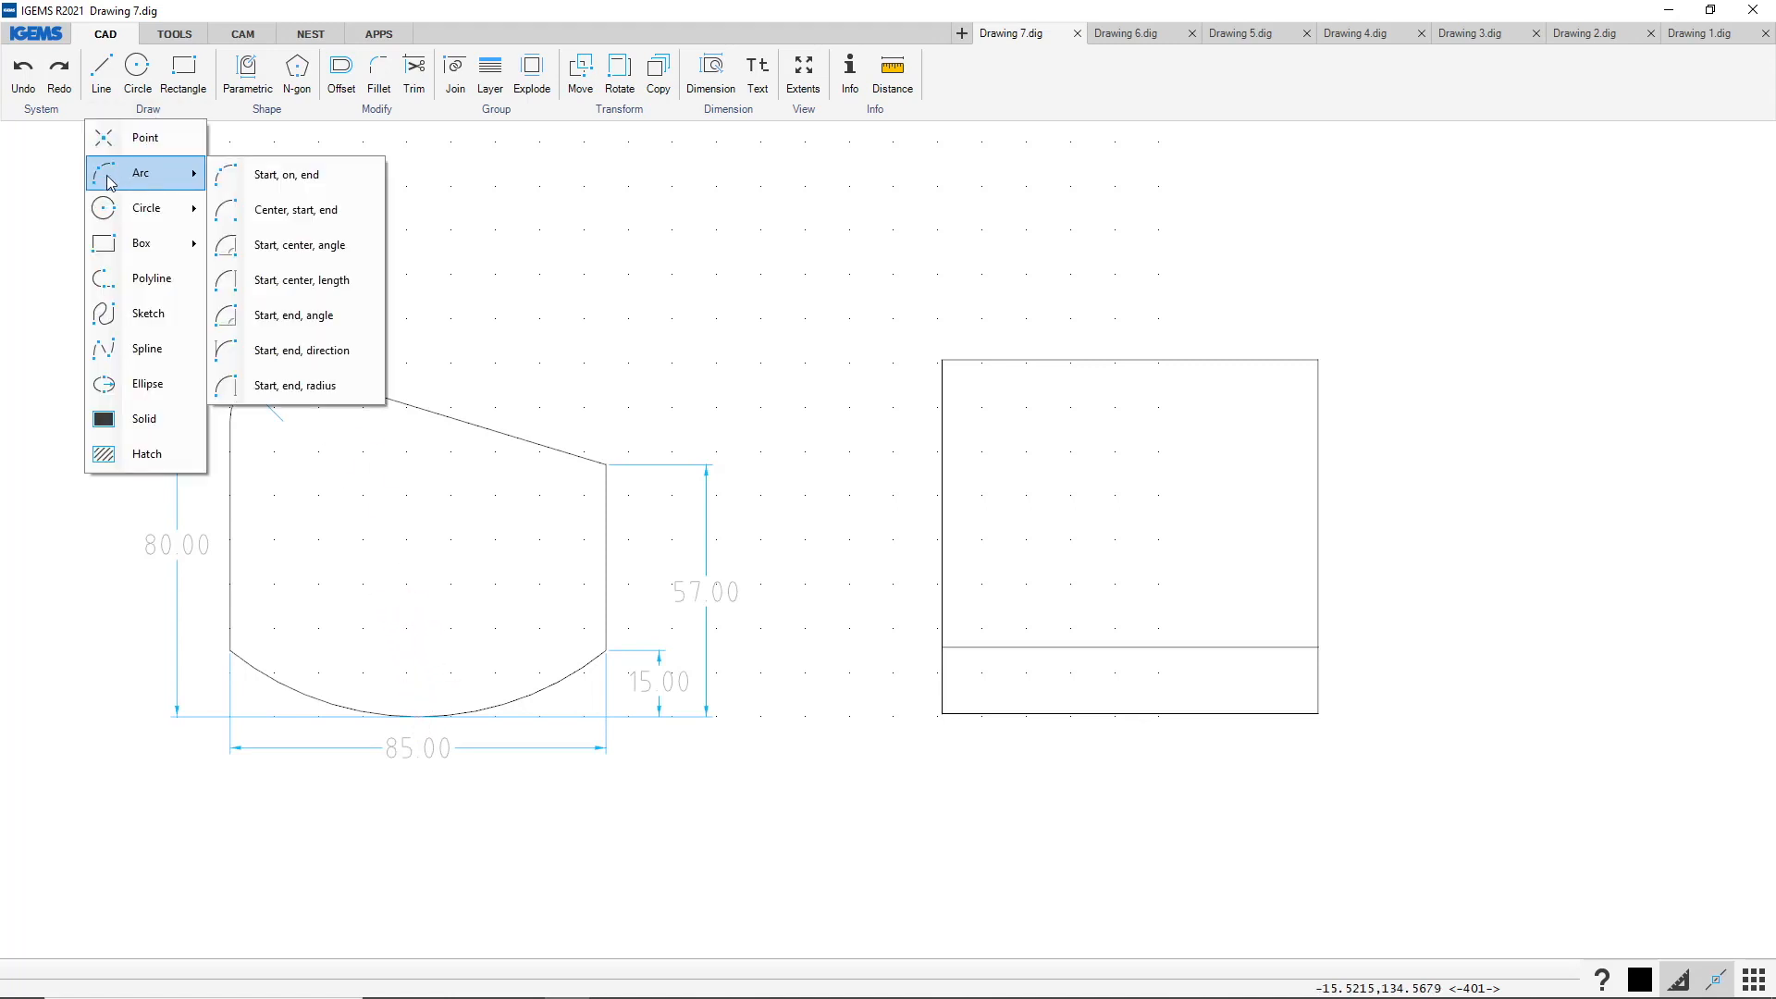
{"action": "left_click", "coordinate": [288, 175]}
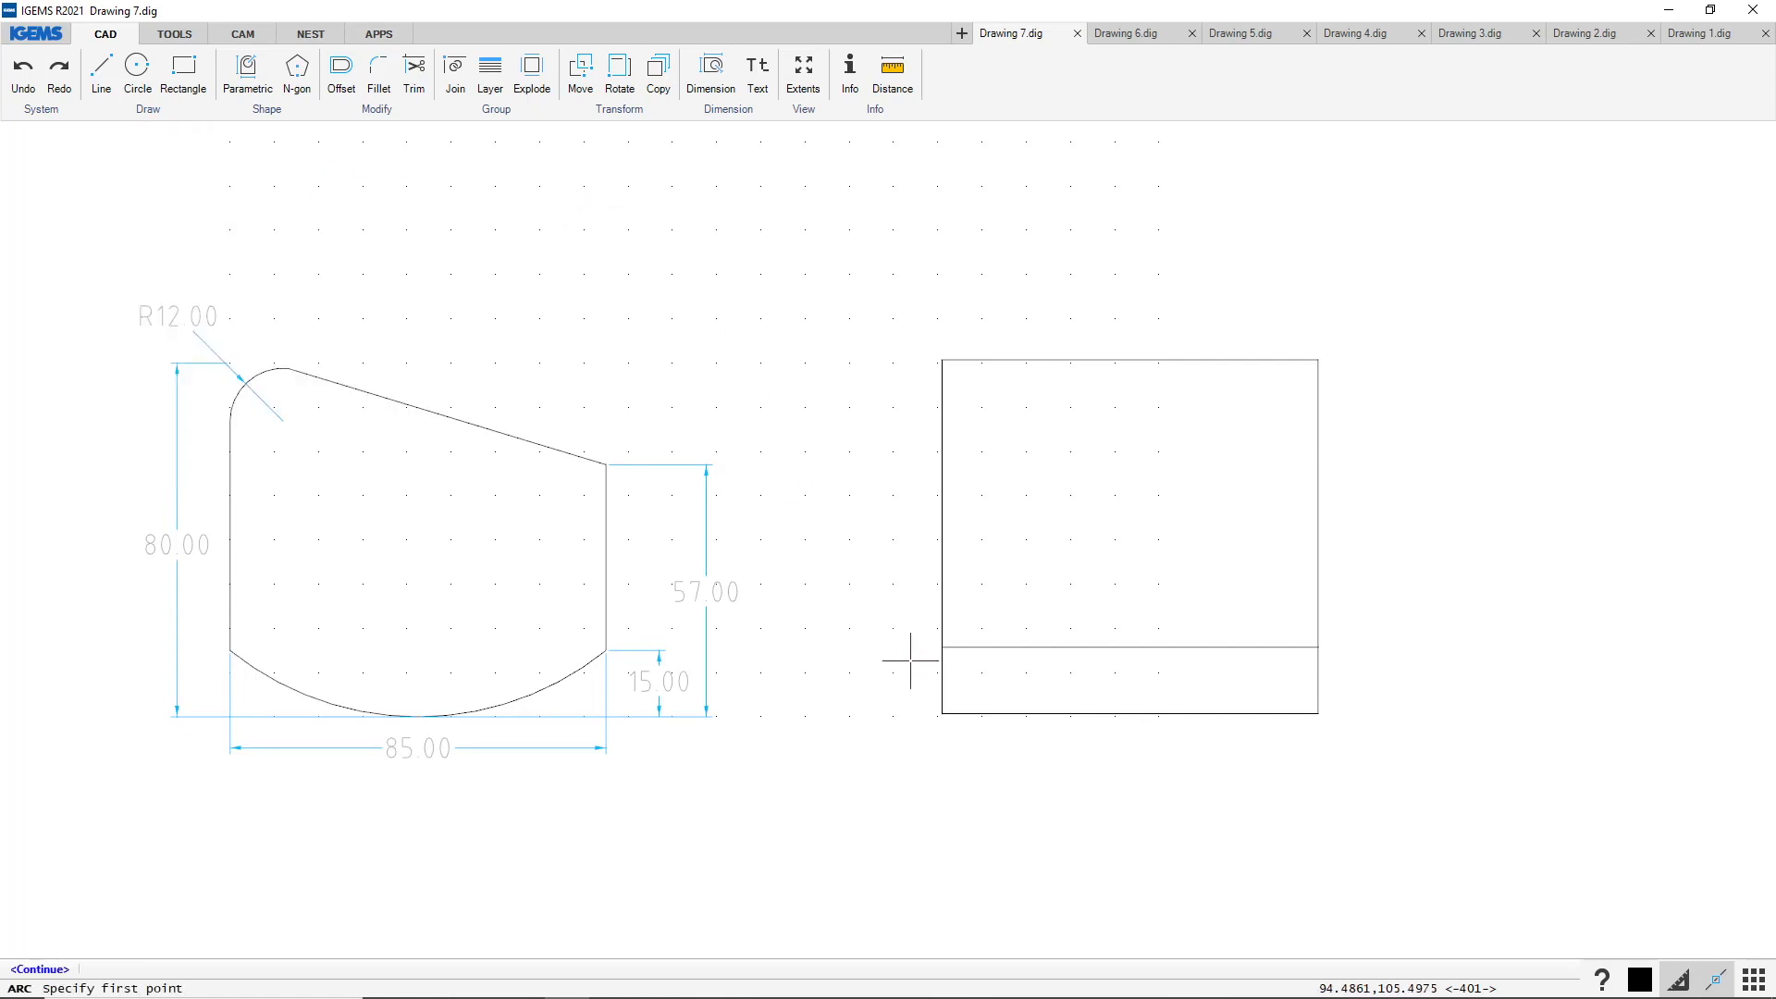
{"action": "left_click", "coordinate": [942, 646]}
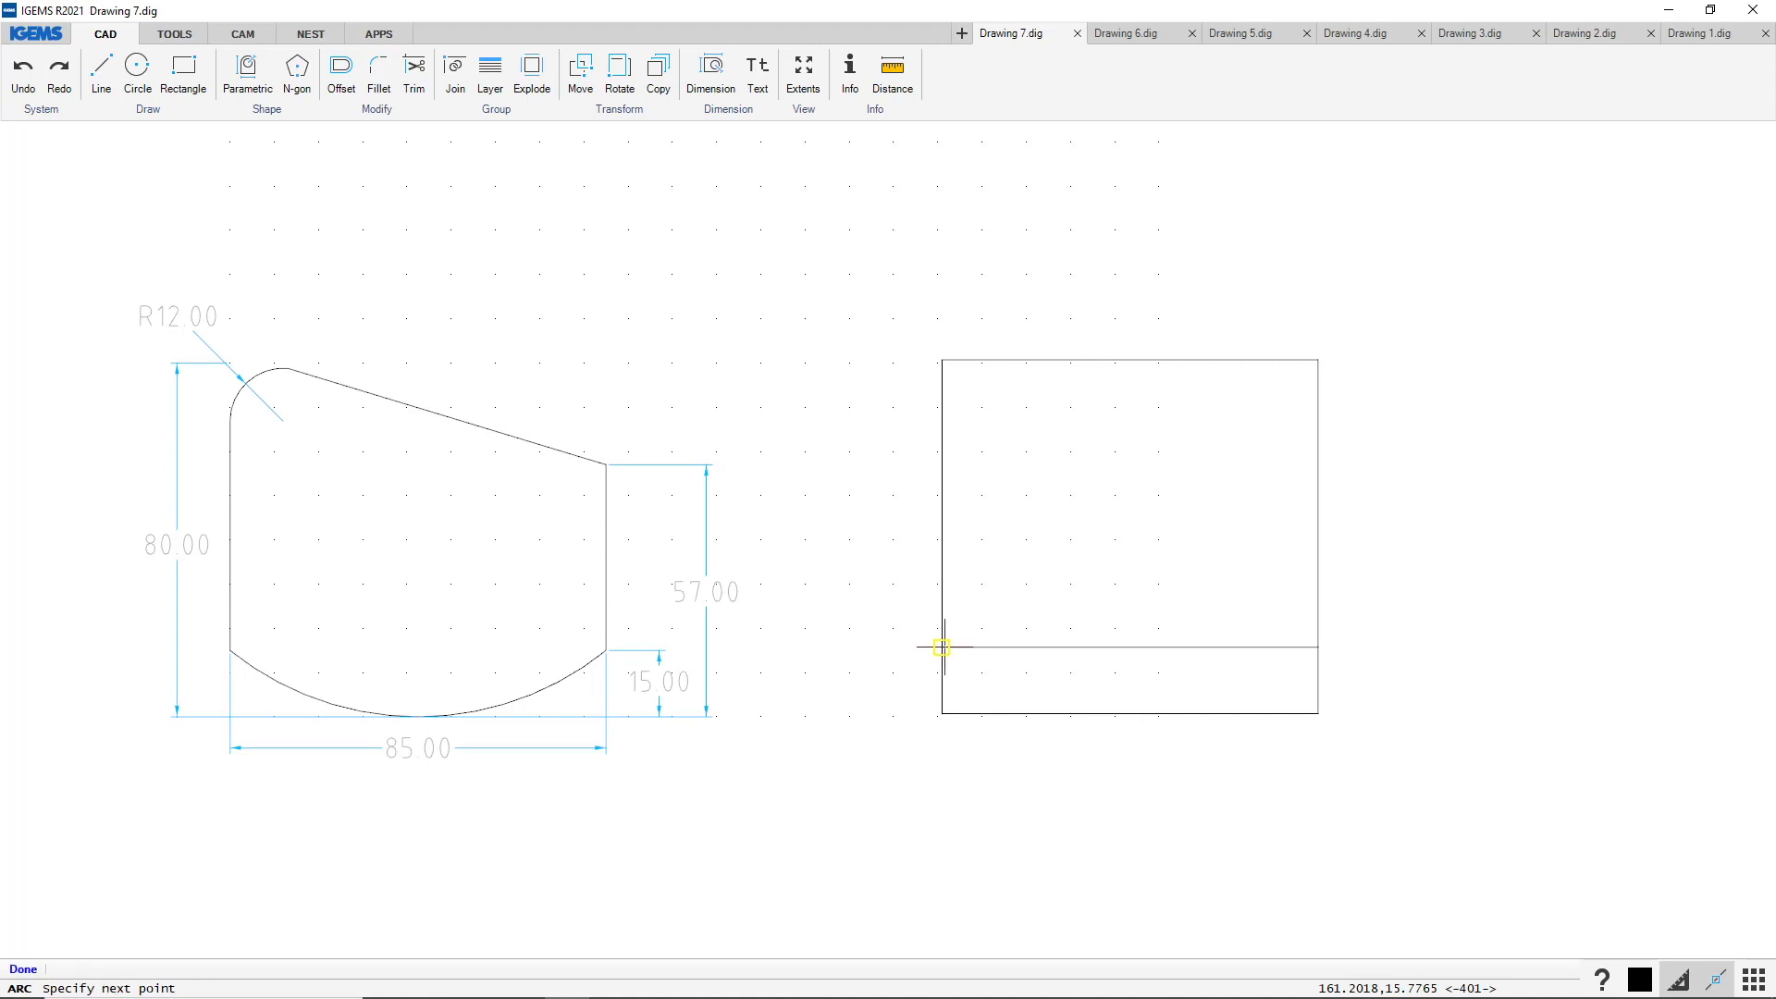
{"action": "left_click", "coordinate": [1130, 714]}
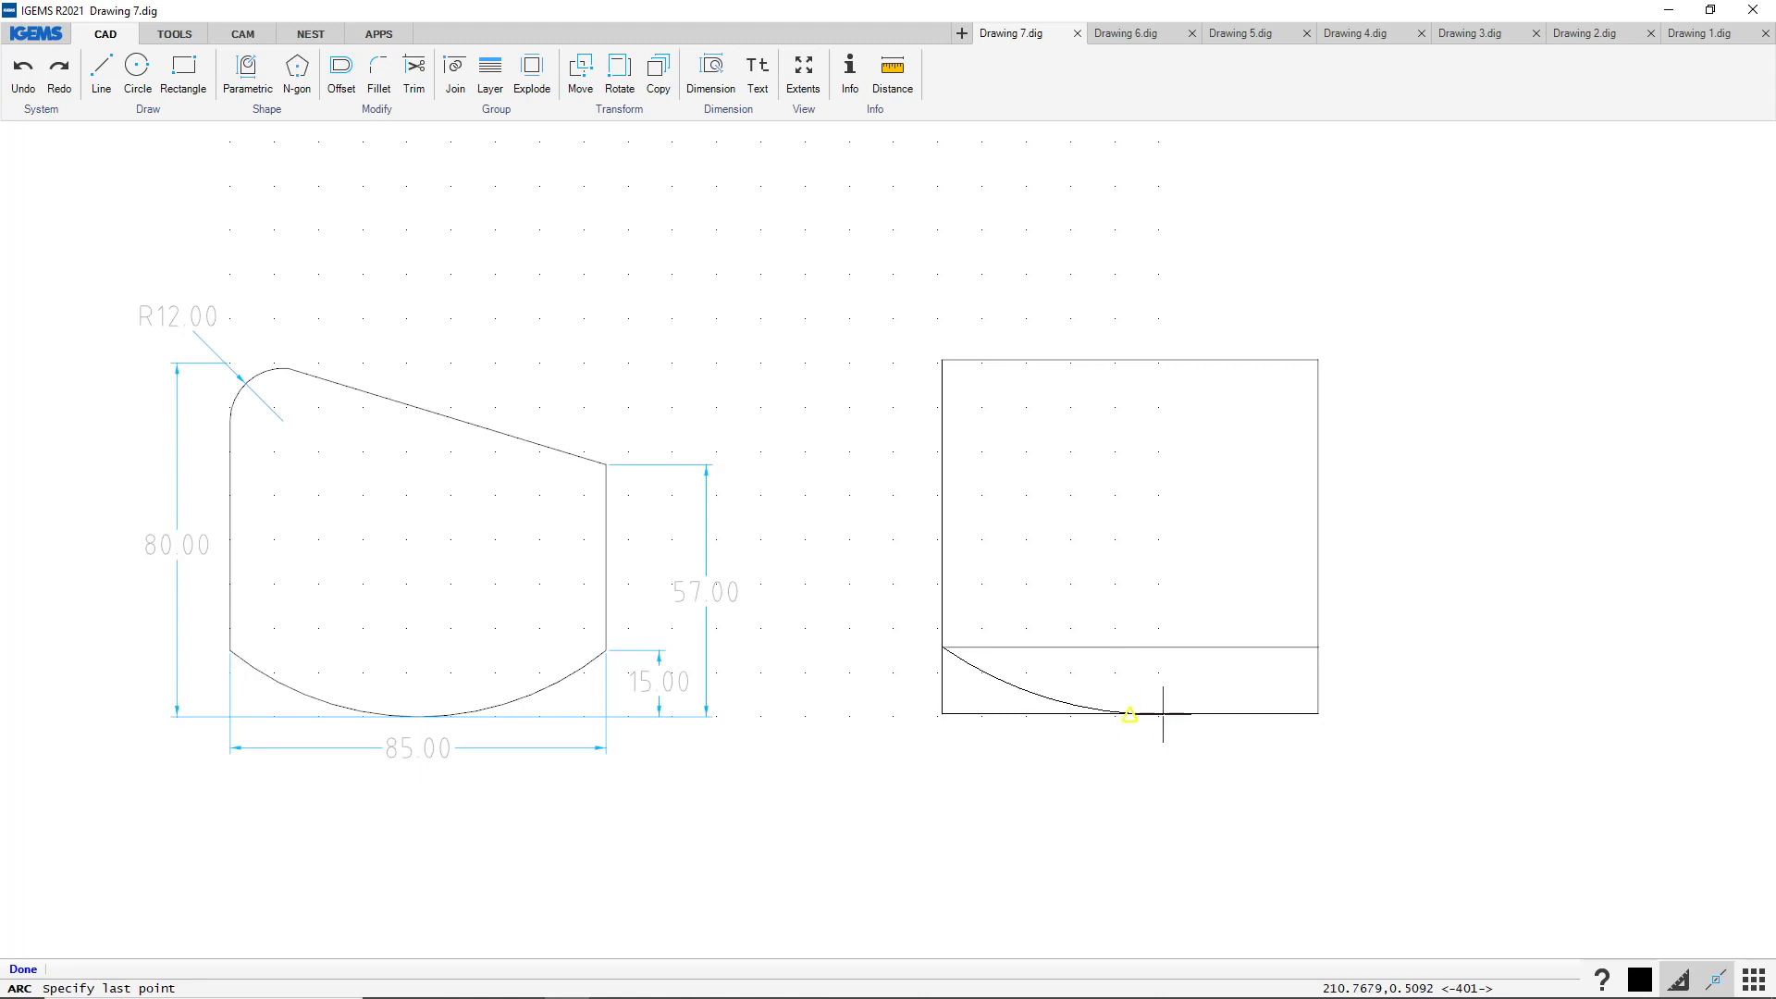
{"action": "left_click", "coordinate": [1317, 647]}
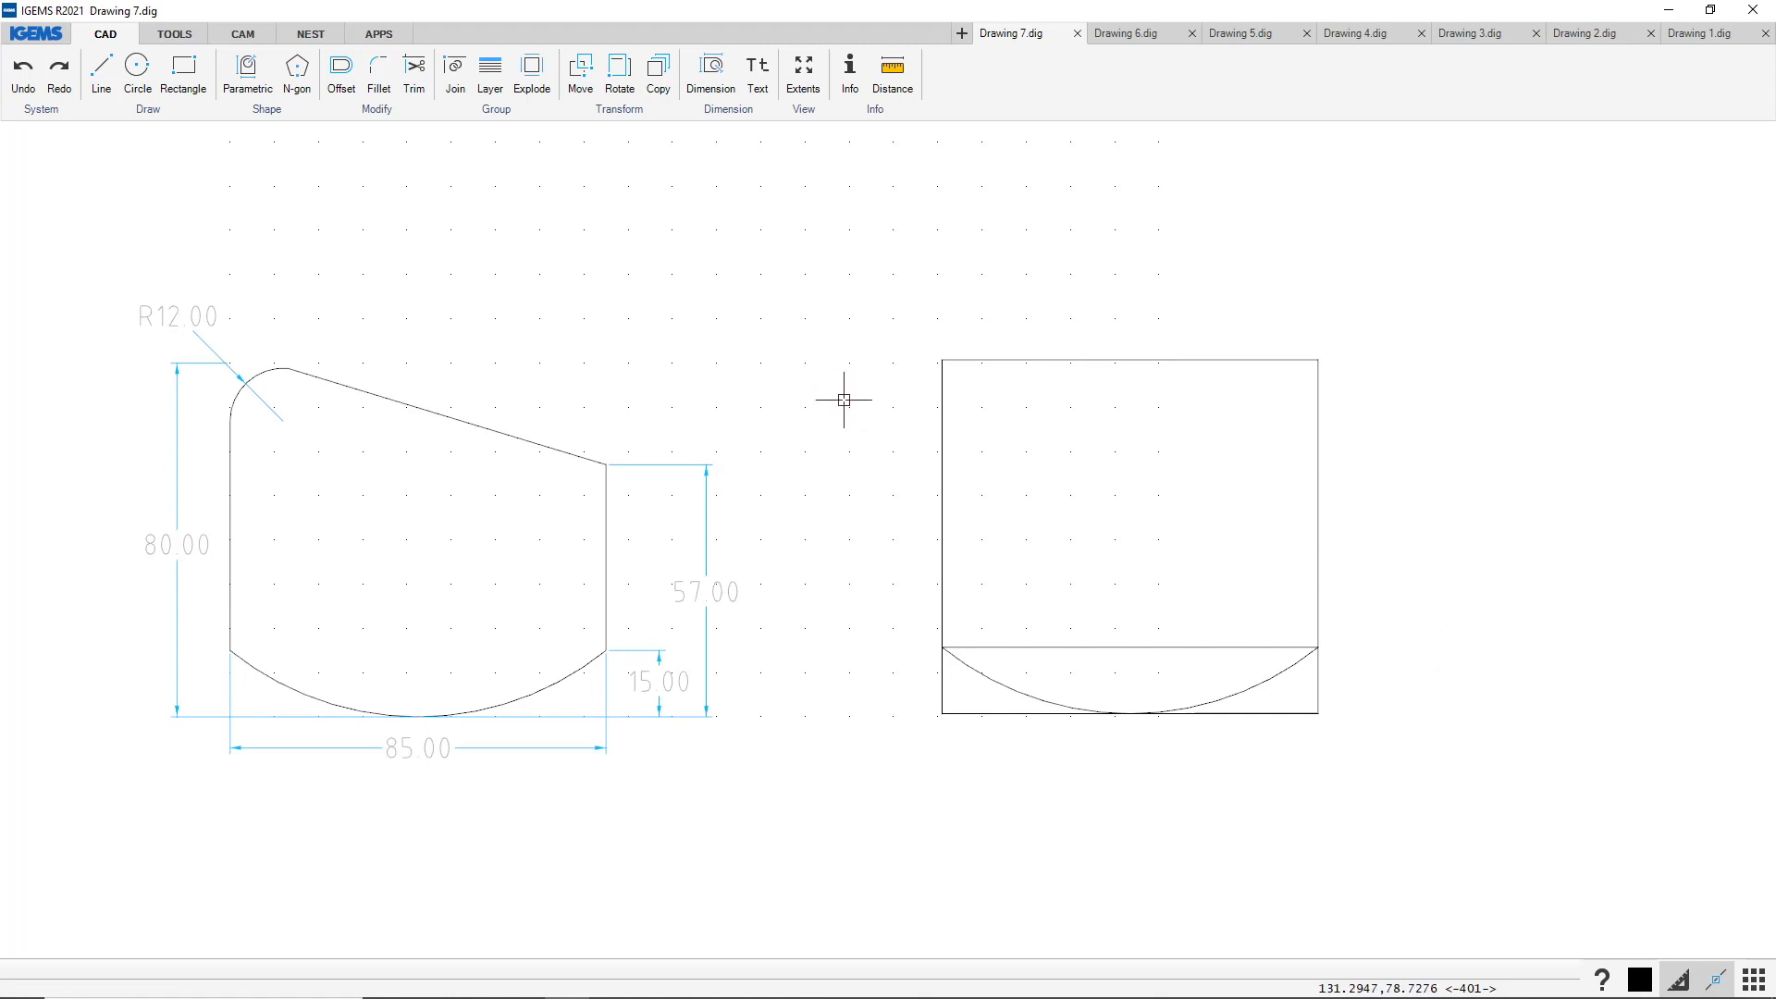
Delete the inner horizontal line and the bottom edge of the right-hand outline
{"action": "left_click", "coordinate": [1090, 647]}
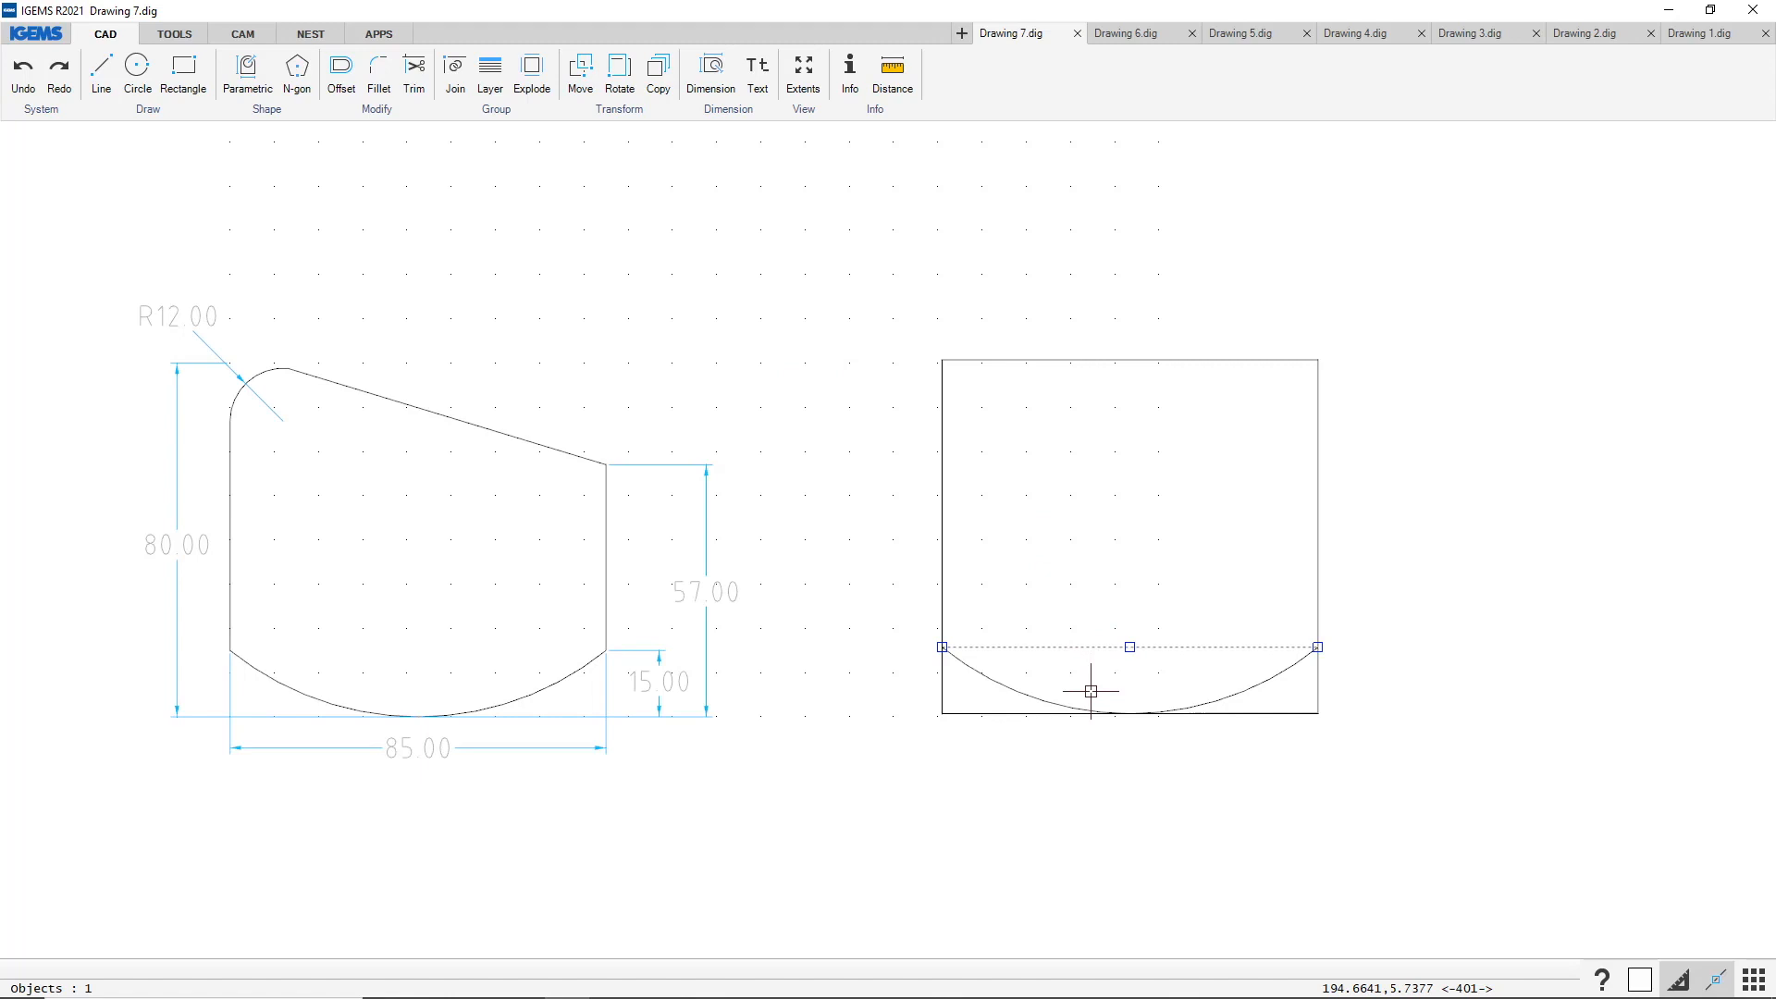
{"action": "key", "text": "Delete"}
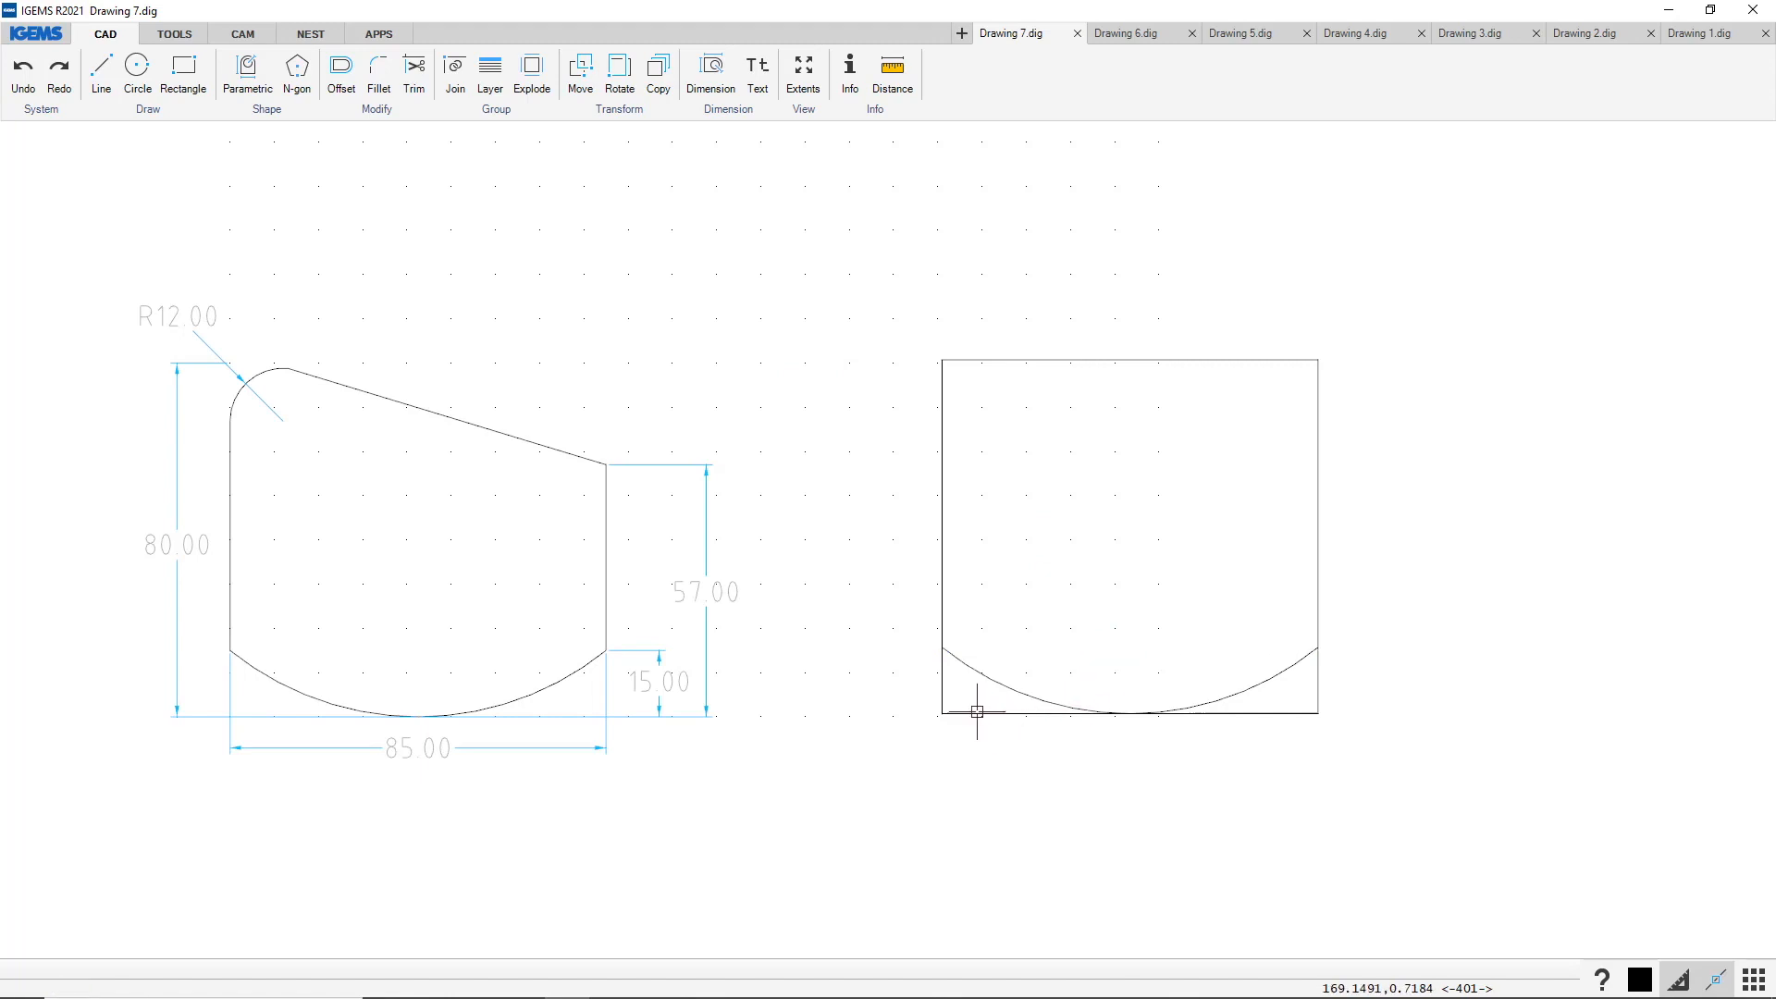
{"action": "left_click", "coordinate": [974, 713]}
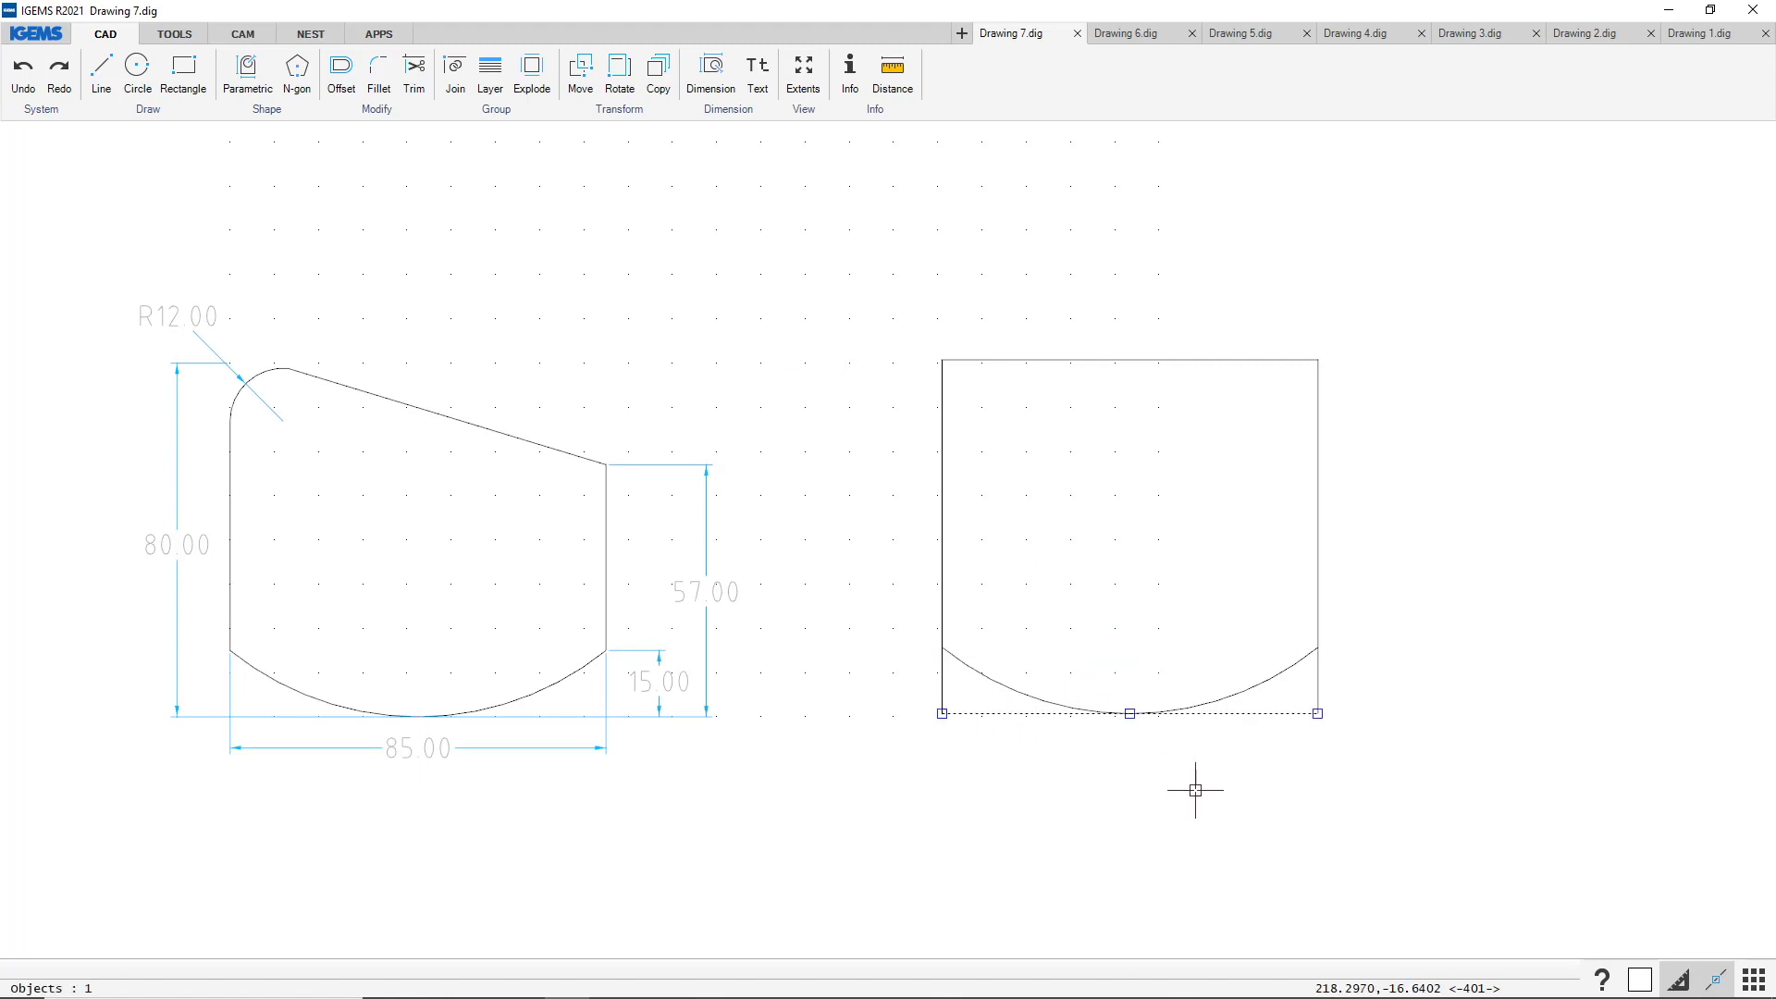
{"action": "key", "text": "Delete"}
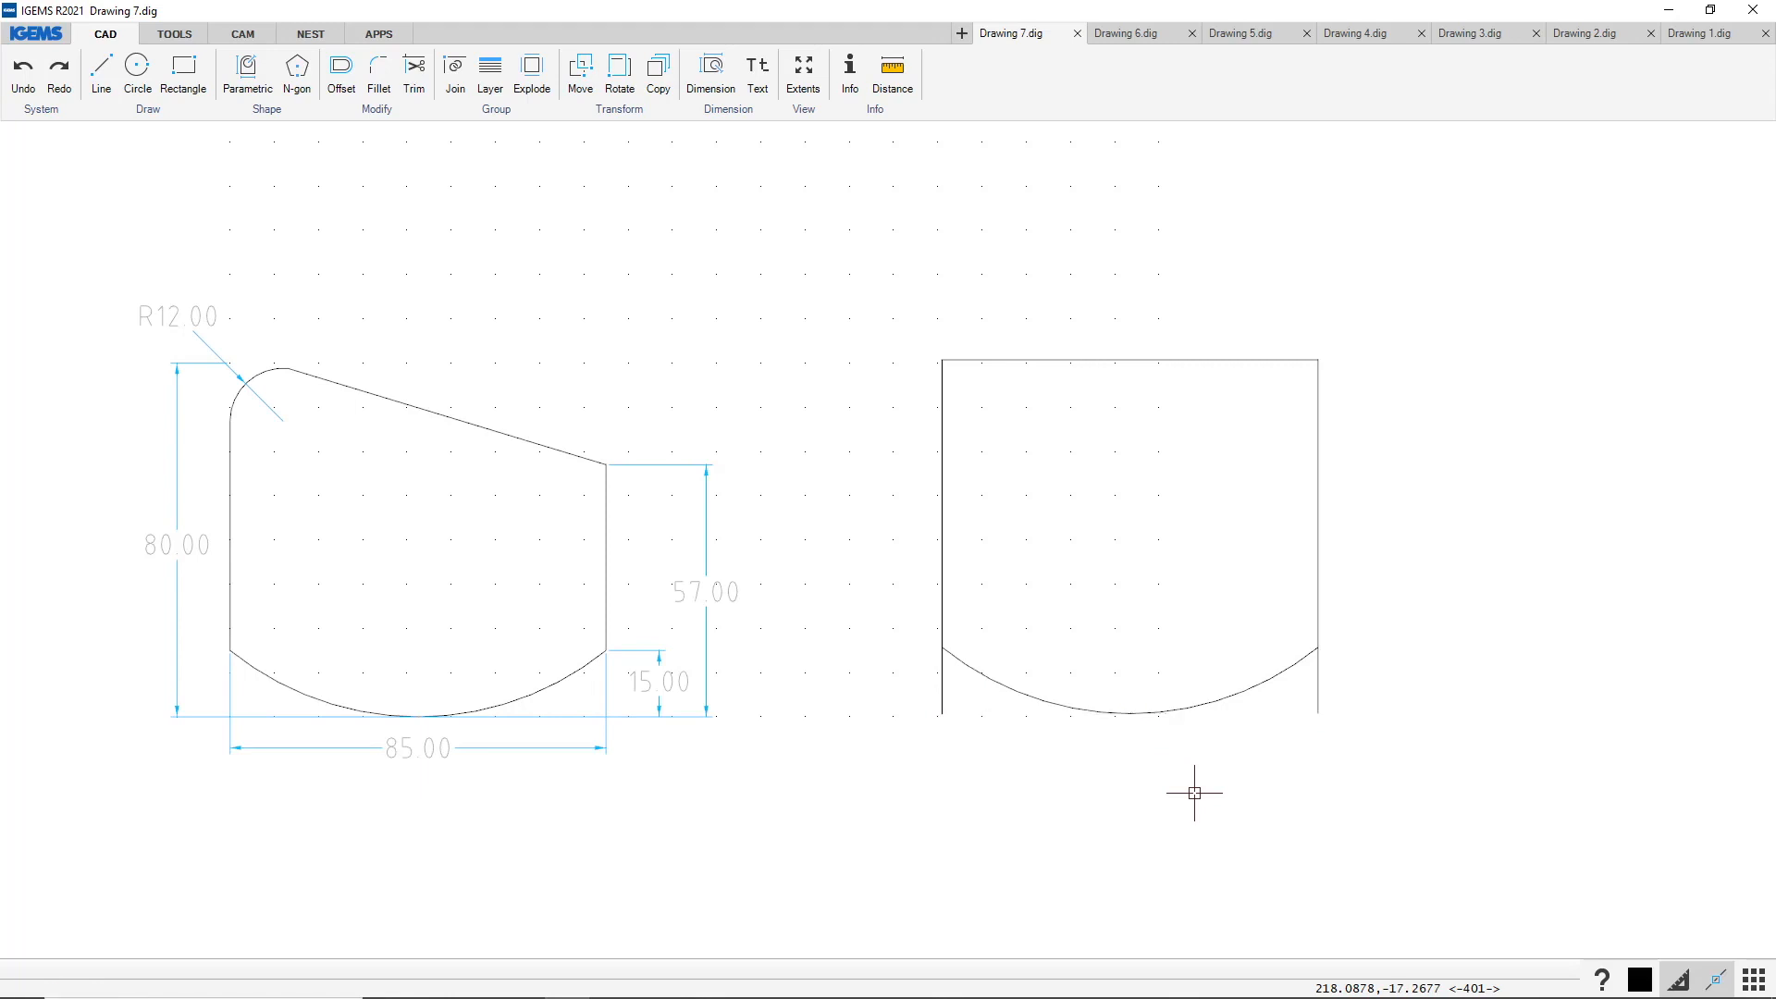
Trim the left vertical line below the arc and shorten the right vertical line to the arc's endpoint
{"action": "left_click", "coordinate": [414, 67]}
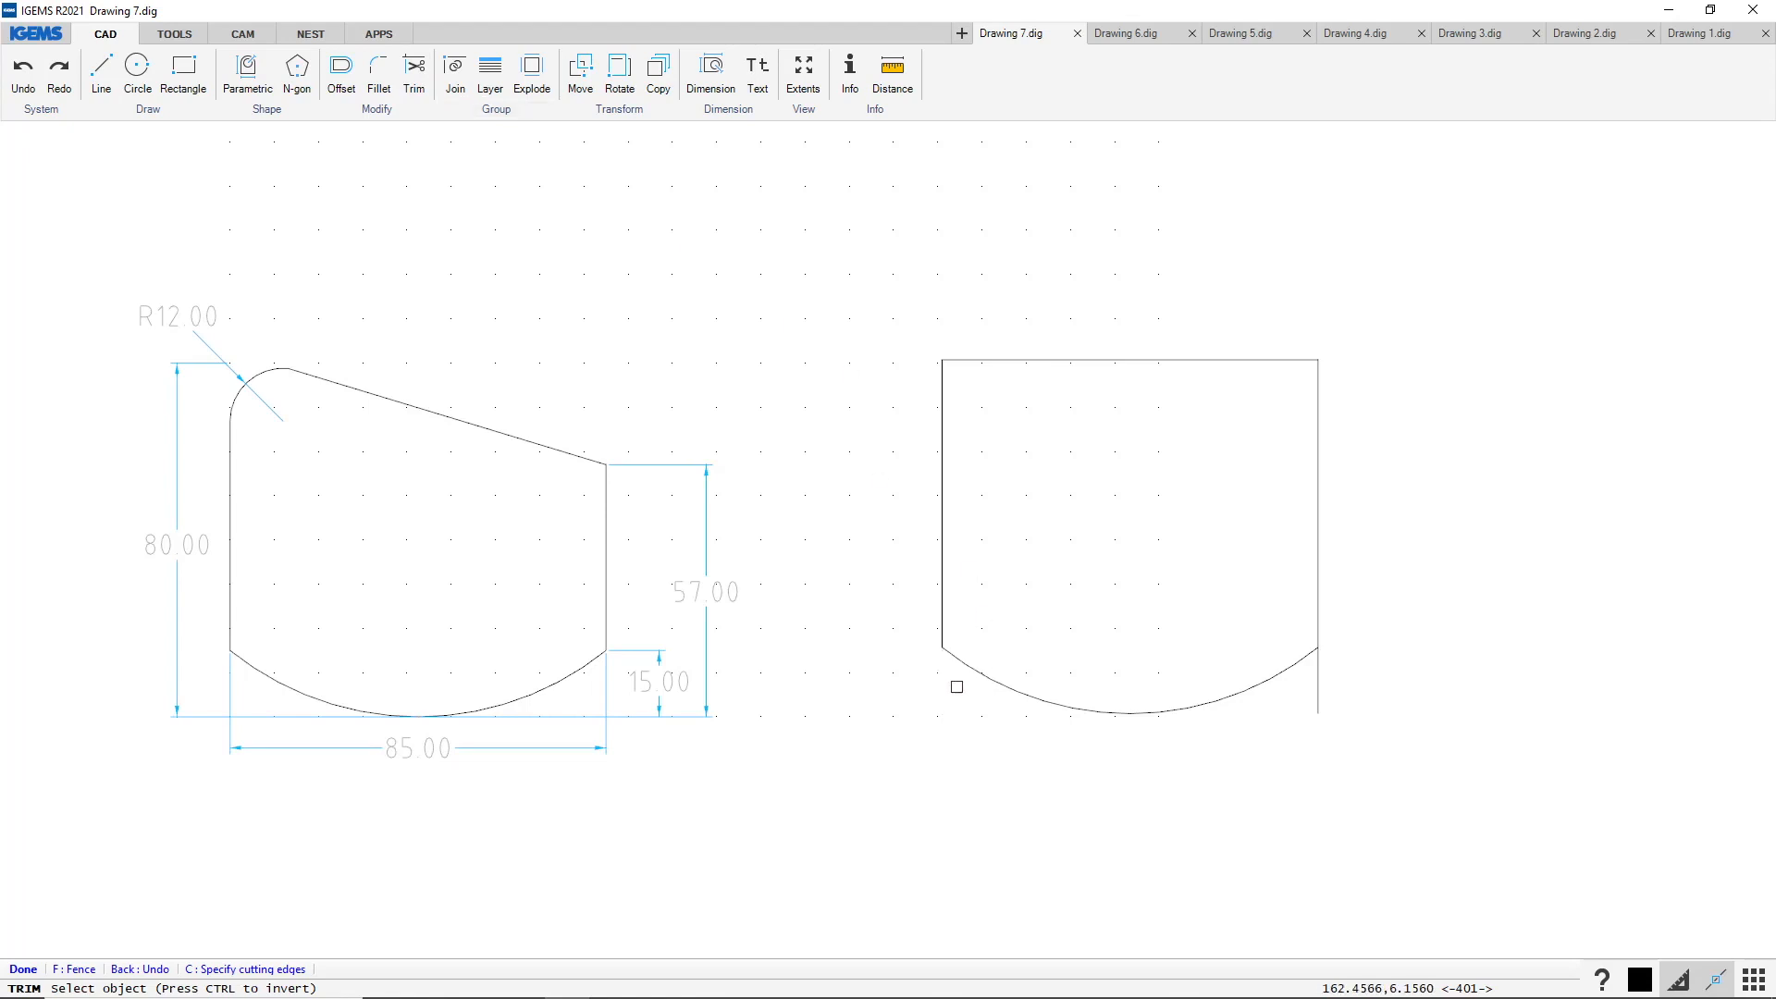
{"action": "key", "text": "Escape"}
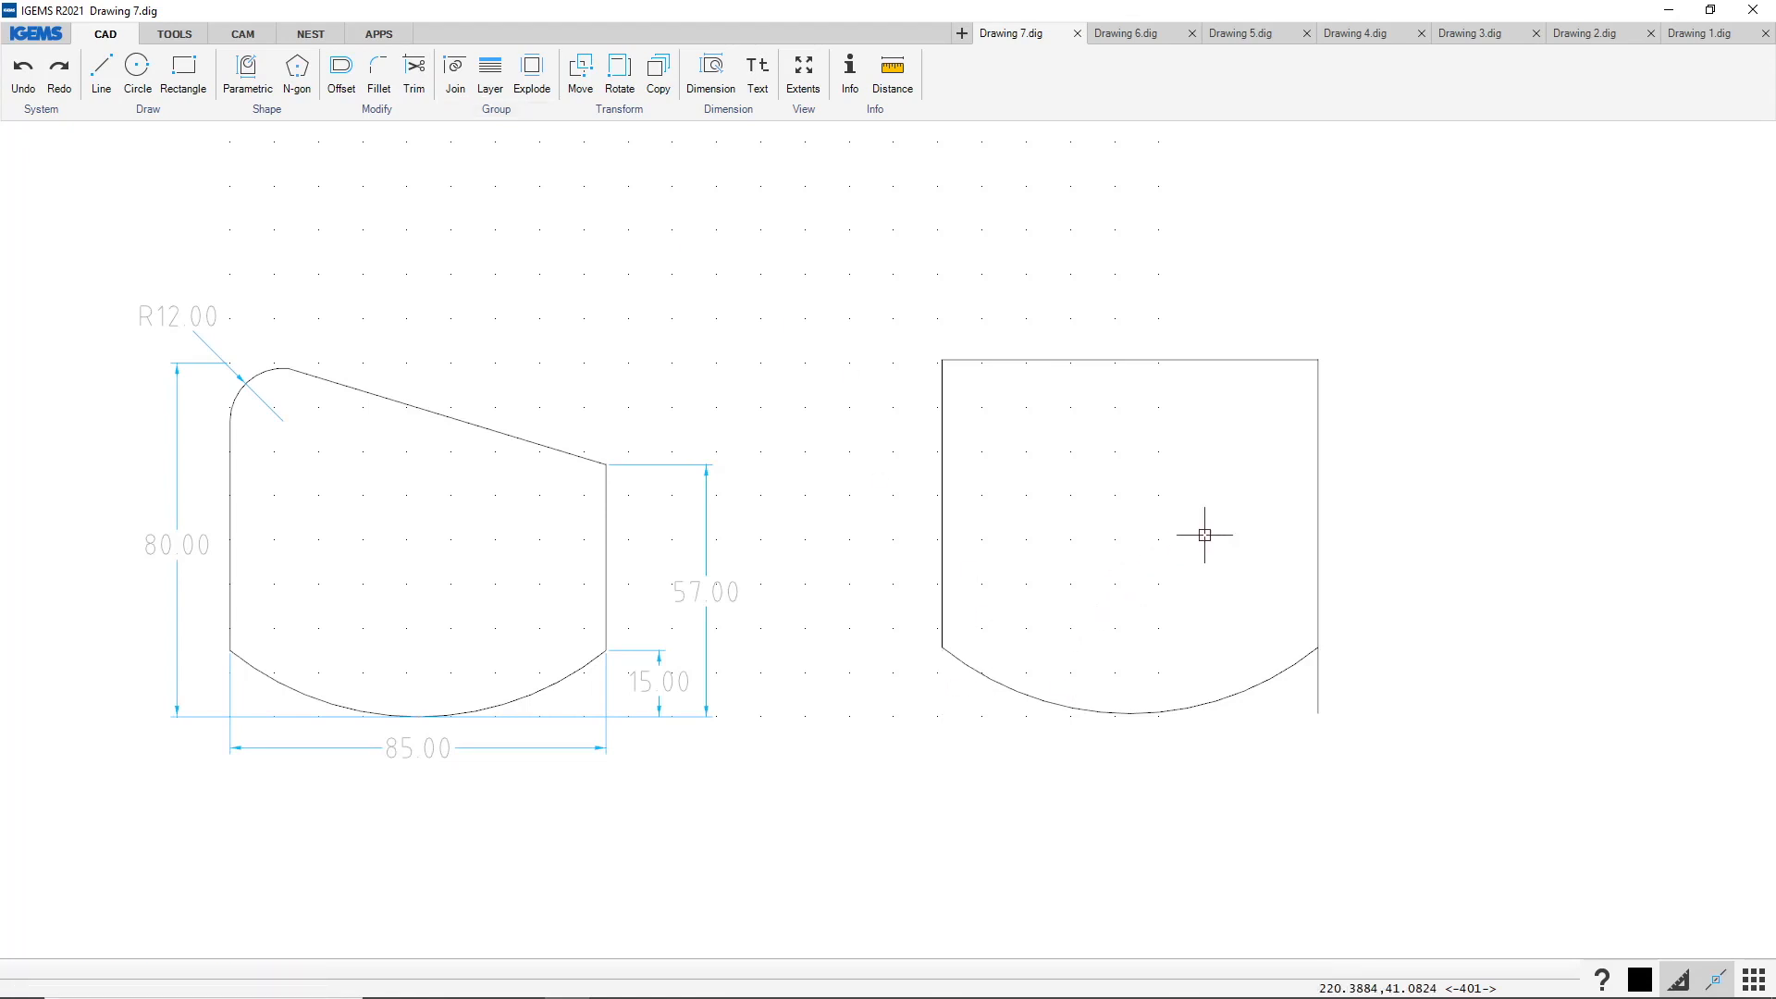
{"action": "left_click", "coordinate": [1321, 494]}
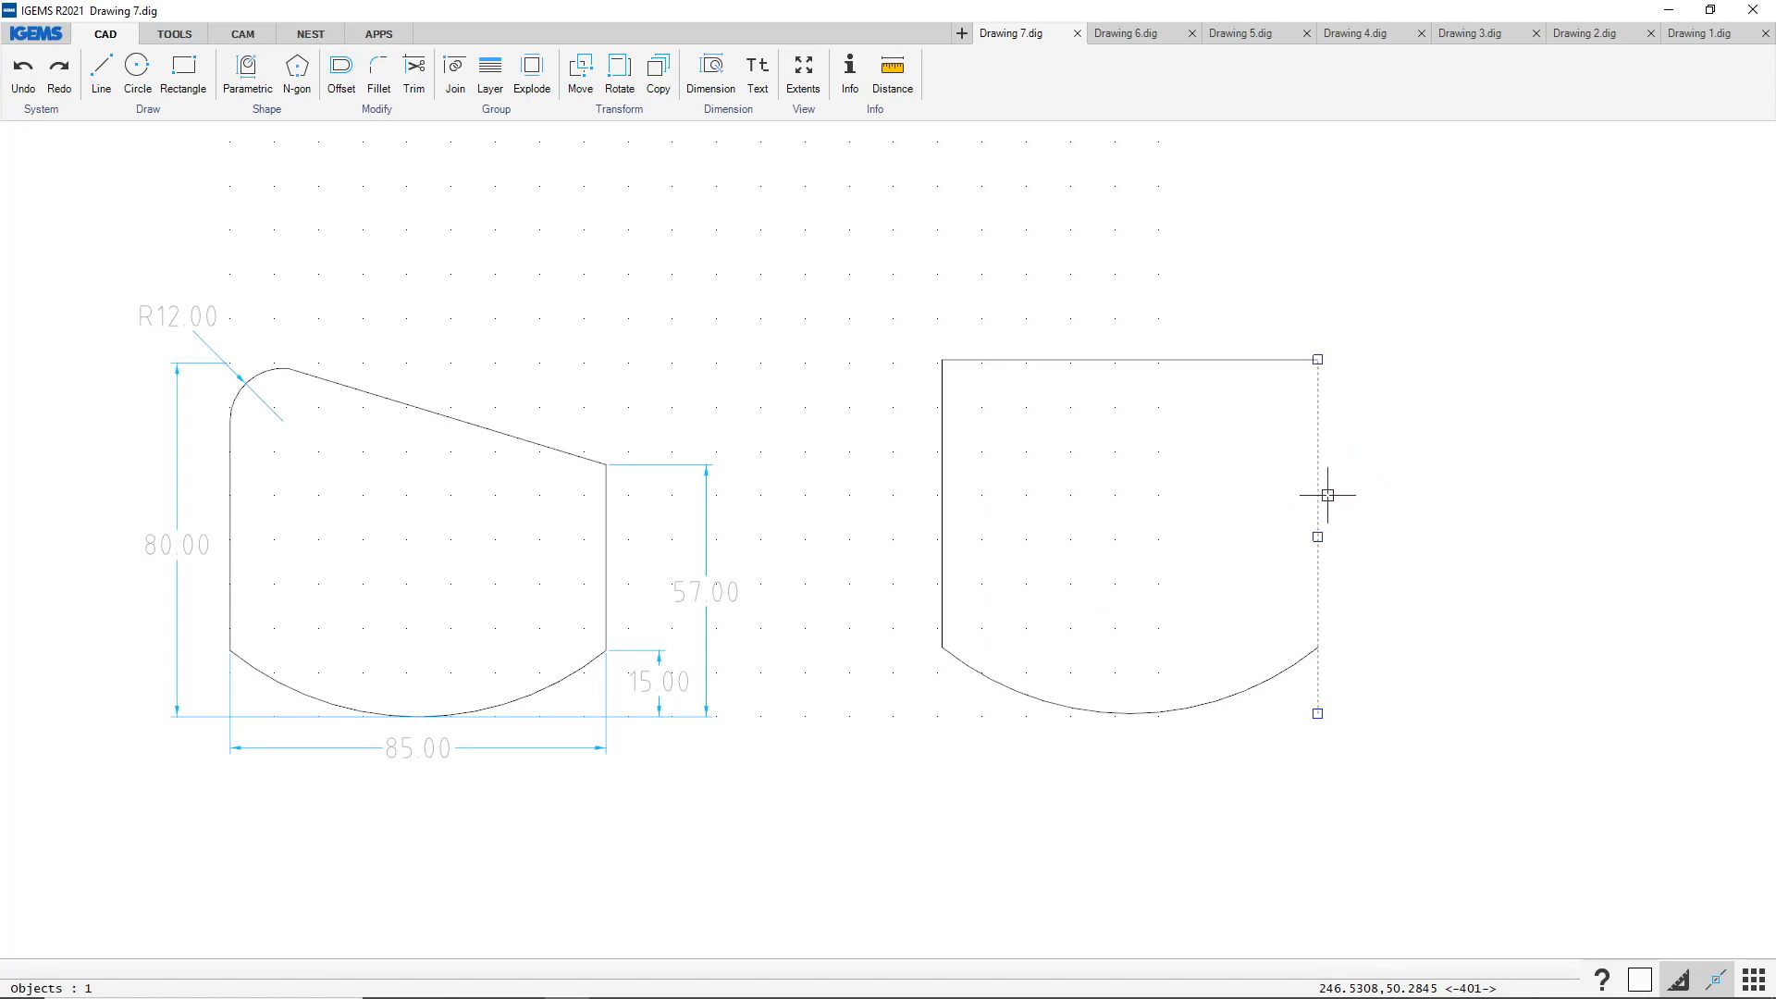
{"action": "left_click", "coordinate": [1319, 712]}
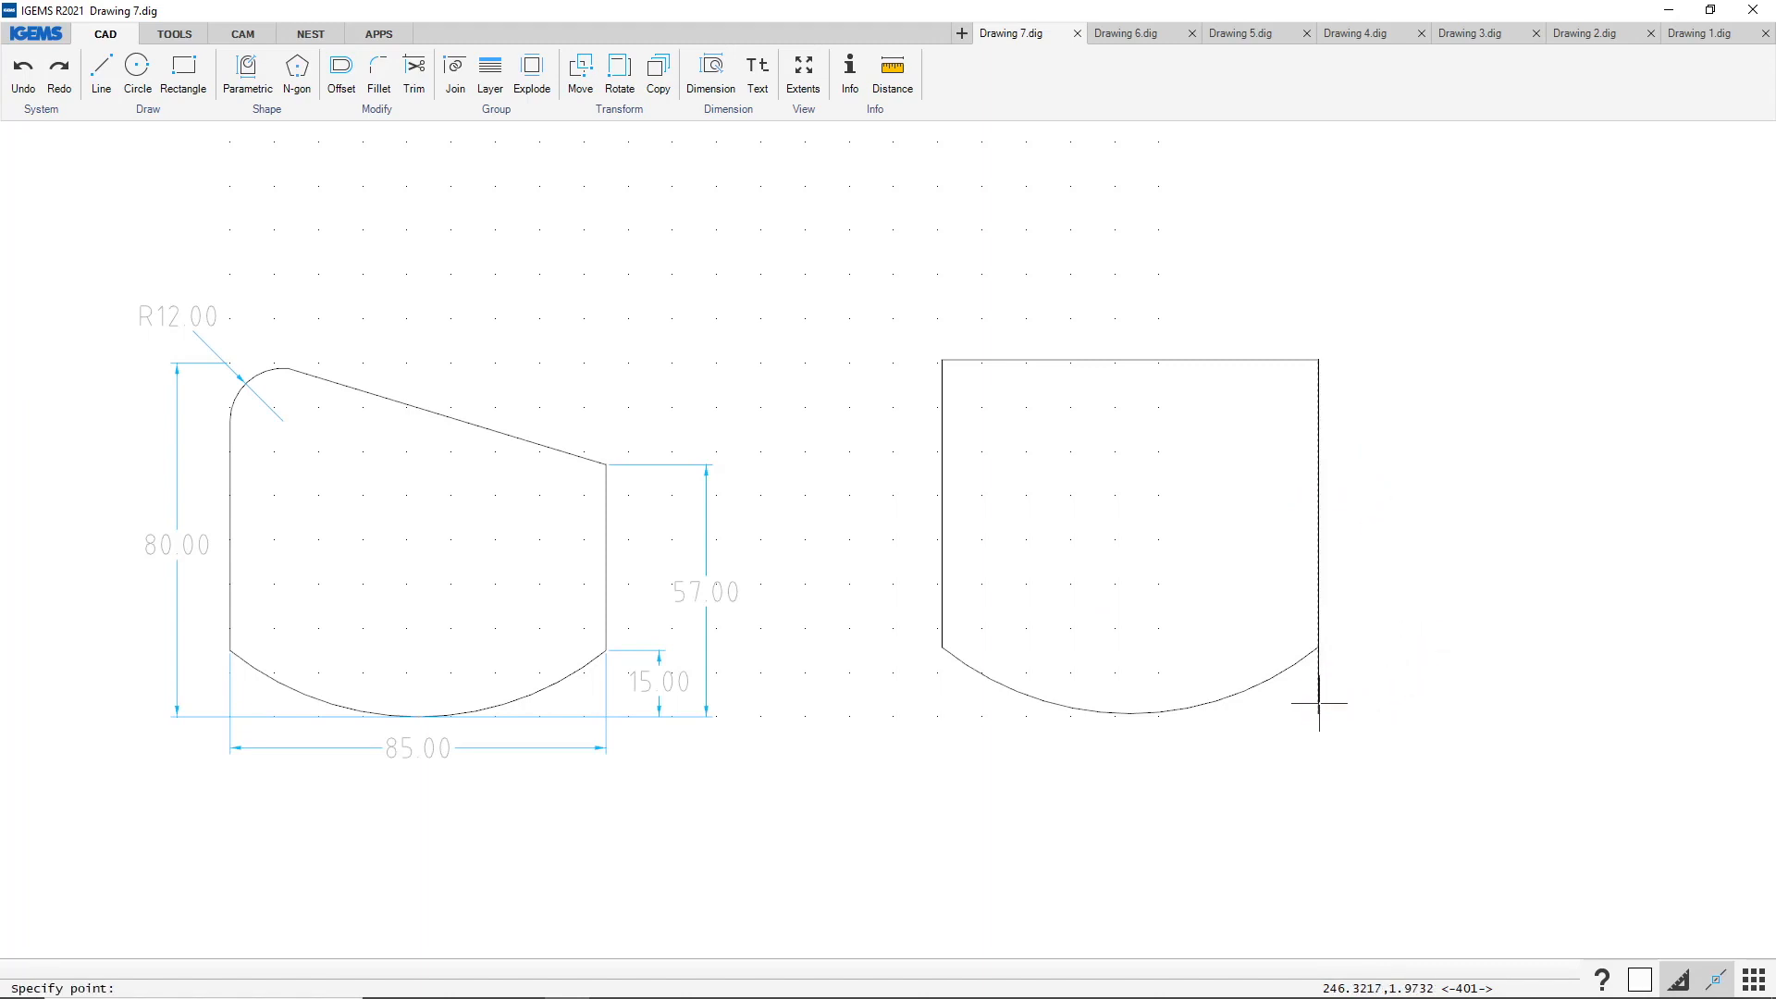
{"action": "left_click", "coordinate": [1317, 647]}
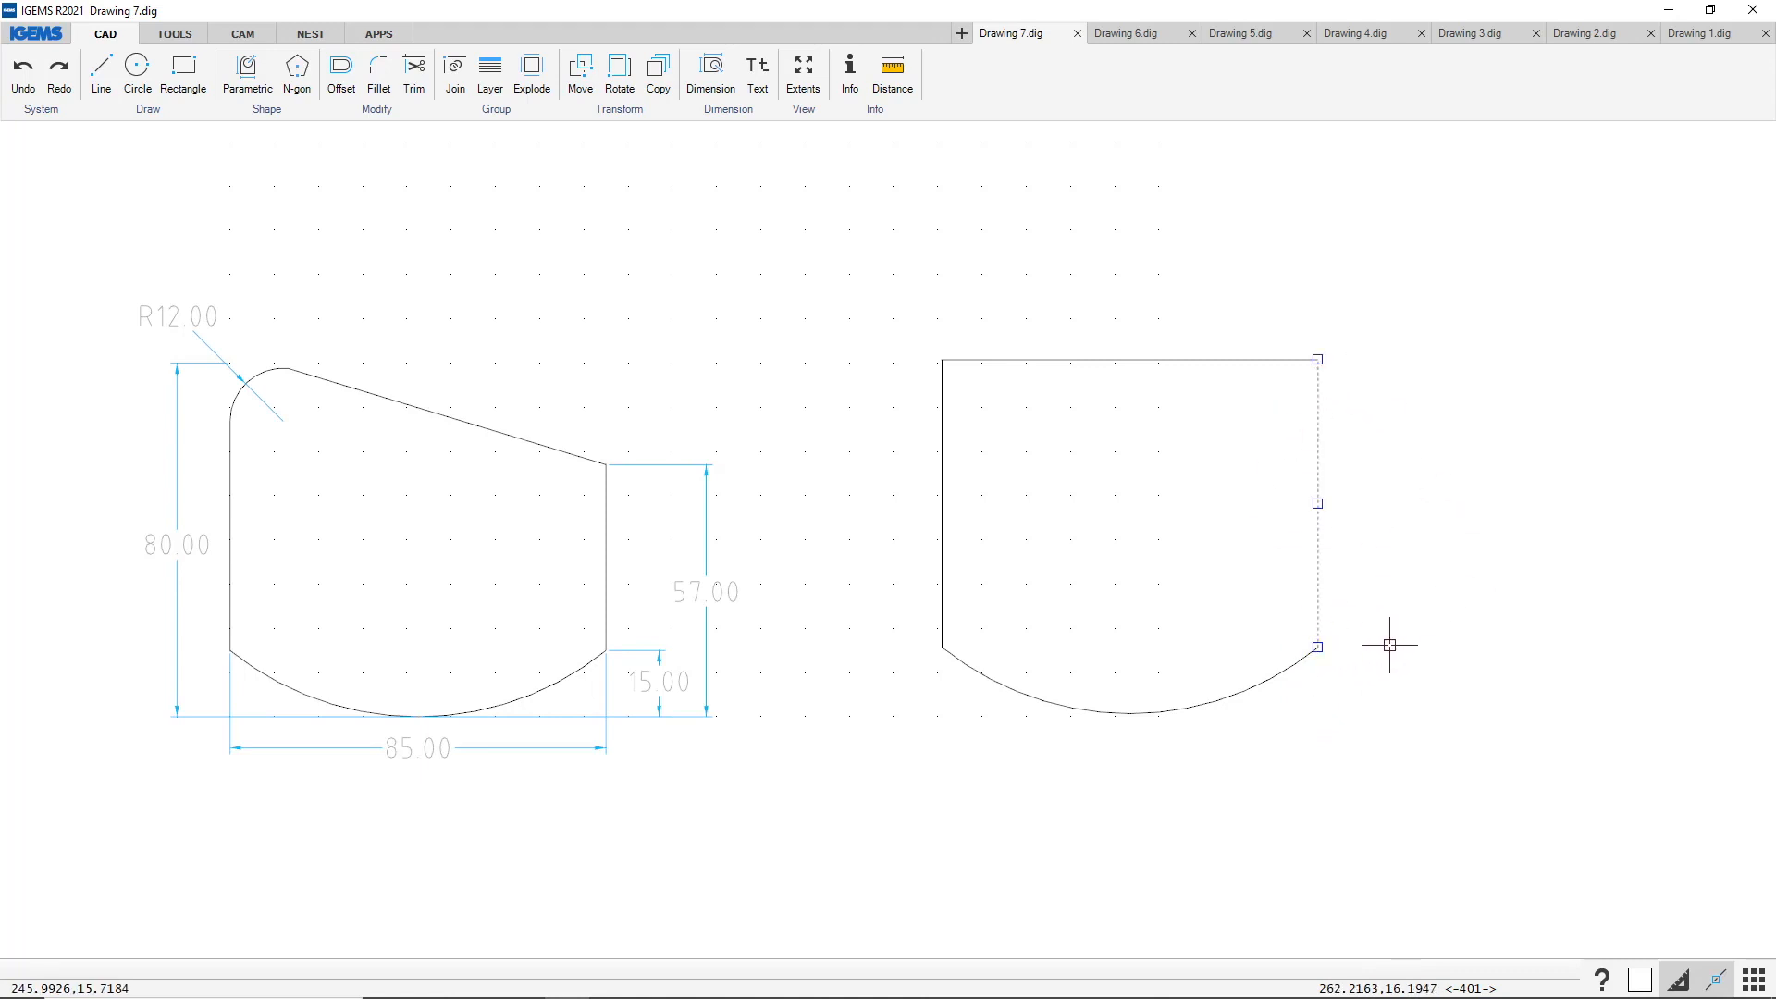
{"action": "key", "text": "Escape"}
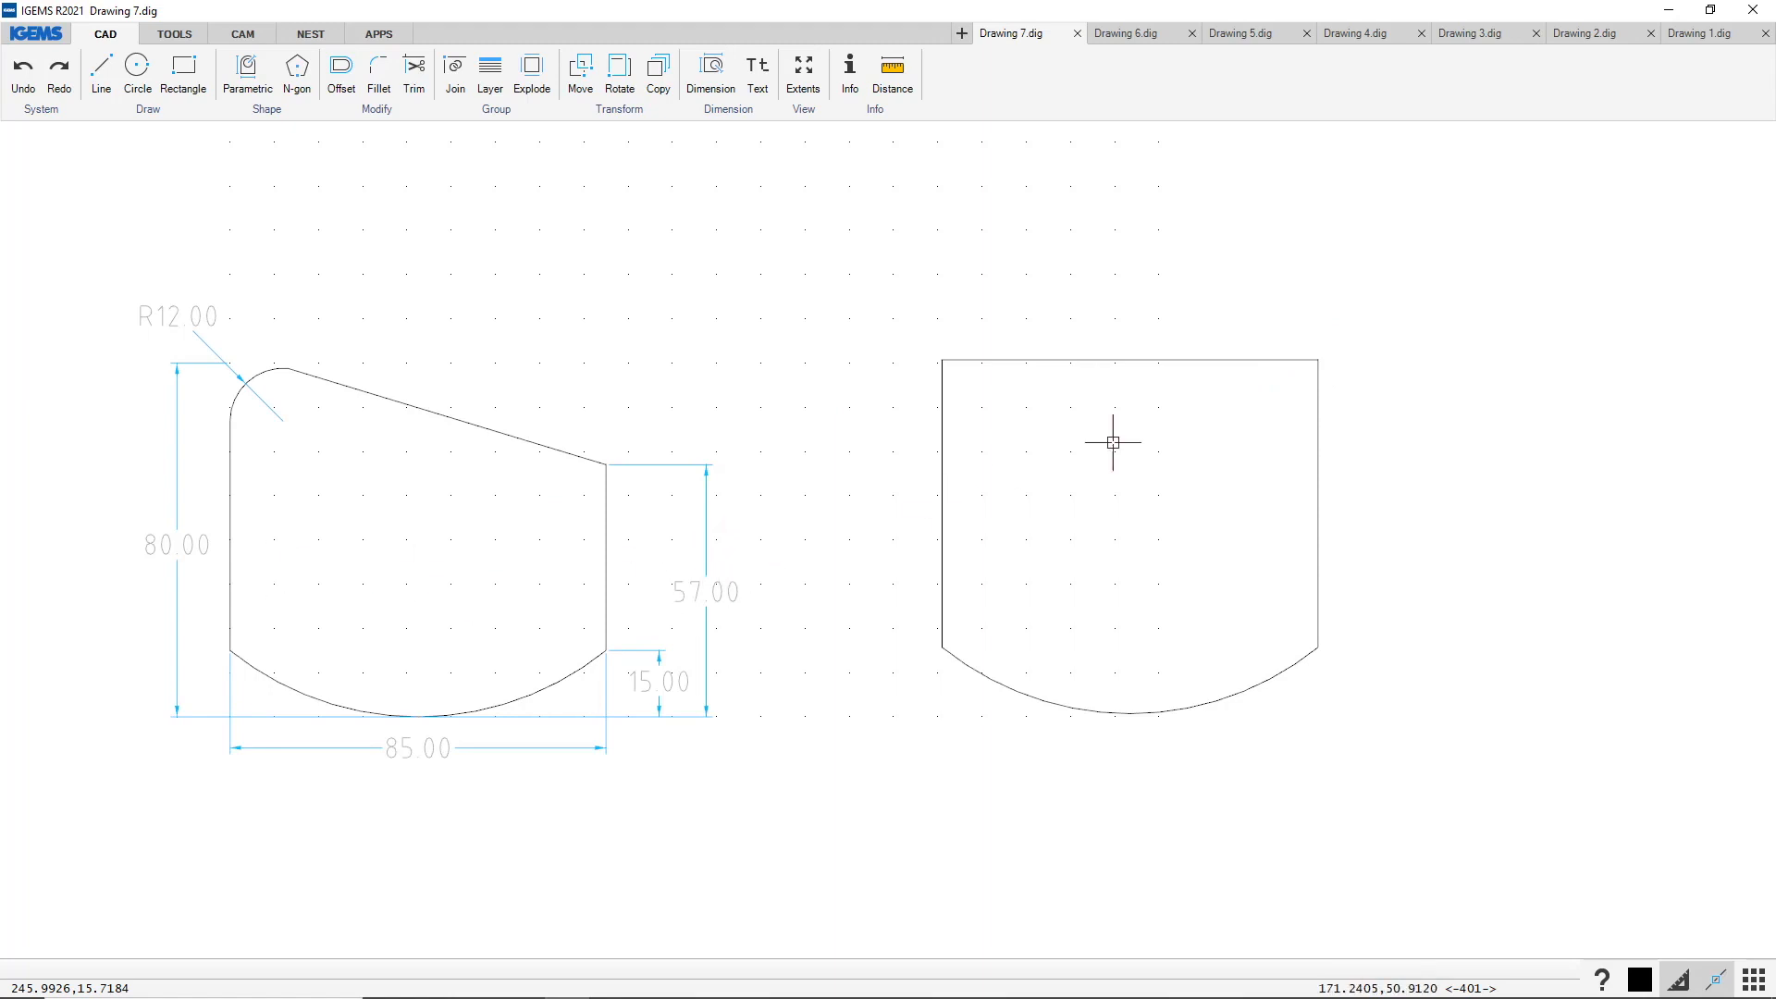
Shorten the right vertical line by moving its upper endpoint straight down by a relative distance of 80-57
{"action": "left_click", "coordinate": [1318, 398]}
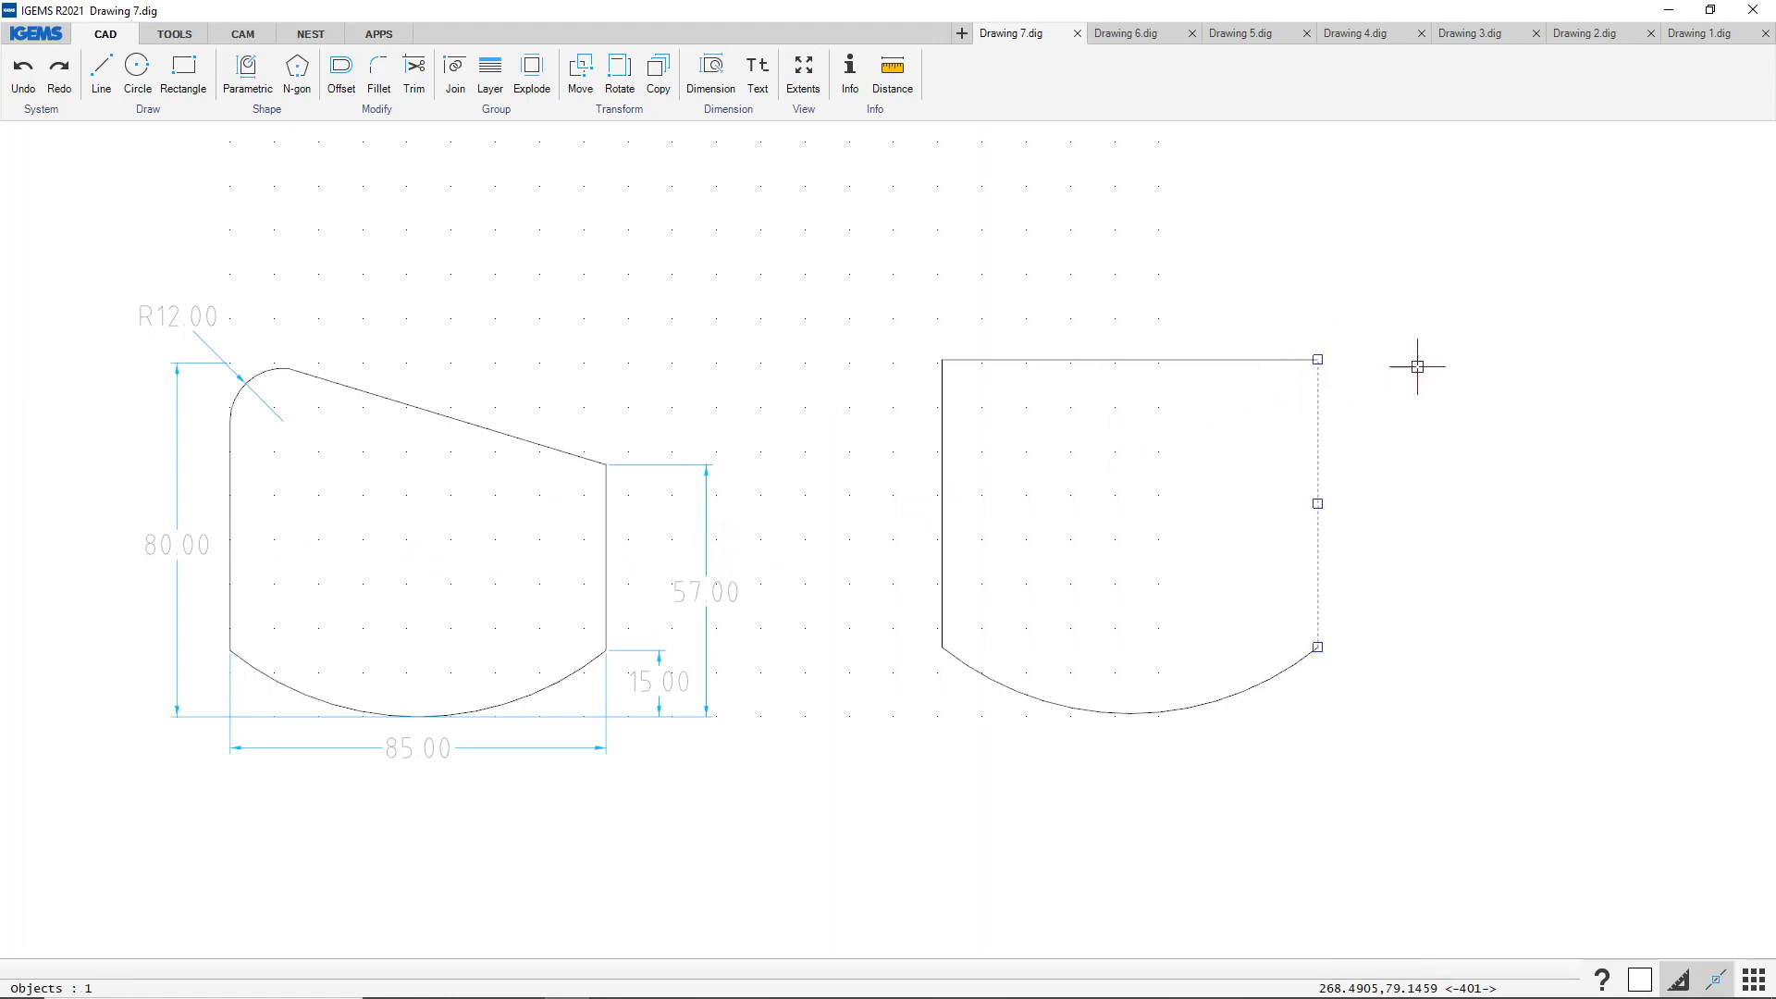
{"action": "left_click", "coordinate": [1319, 359]}
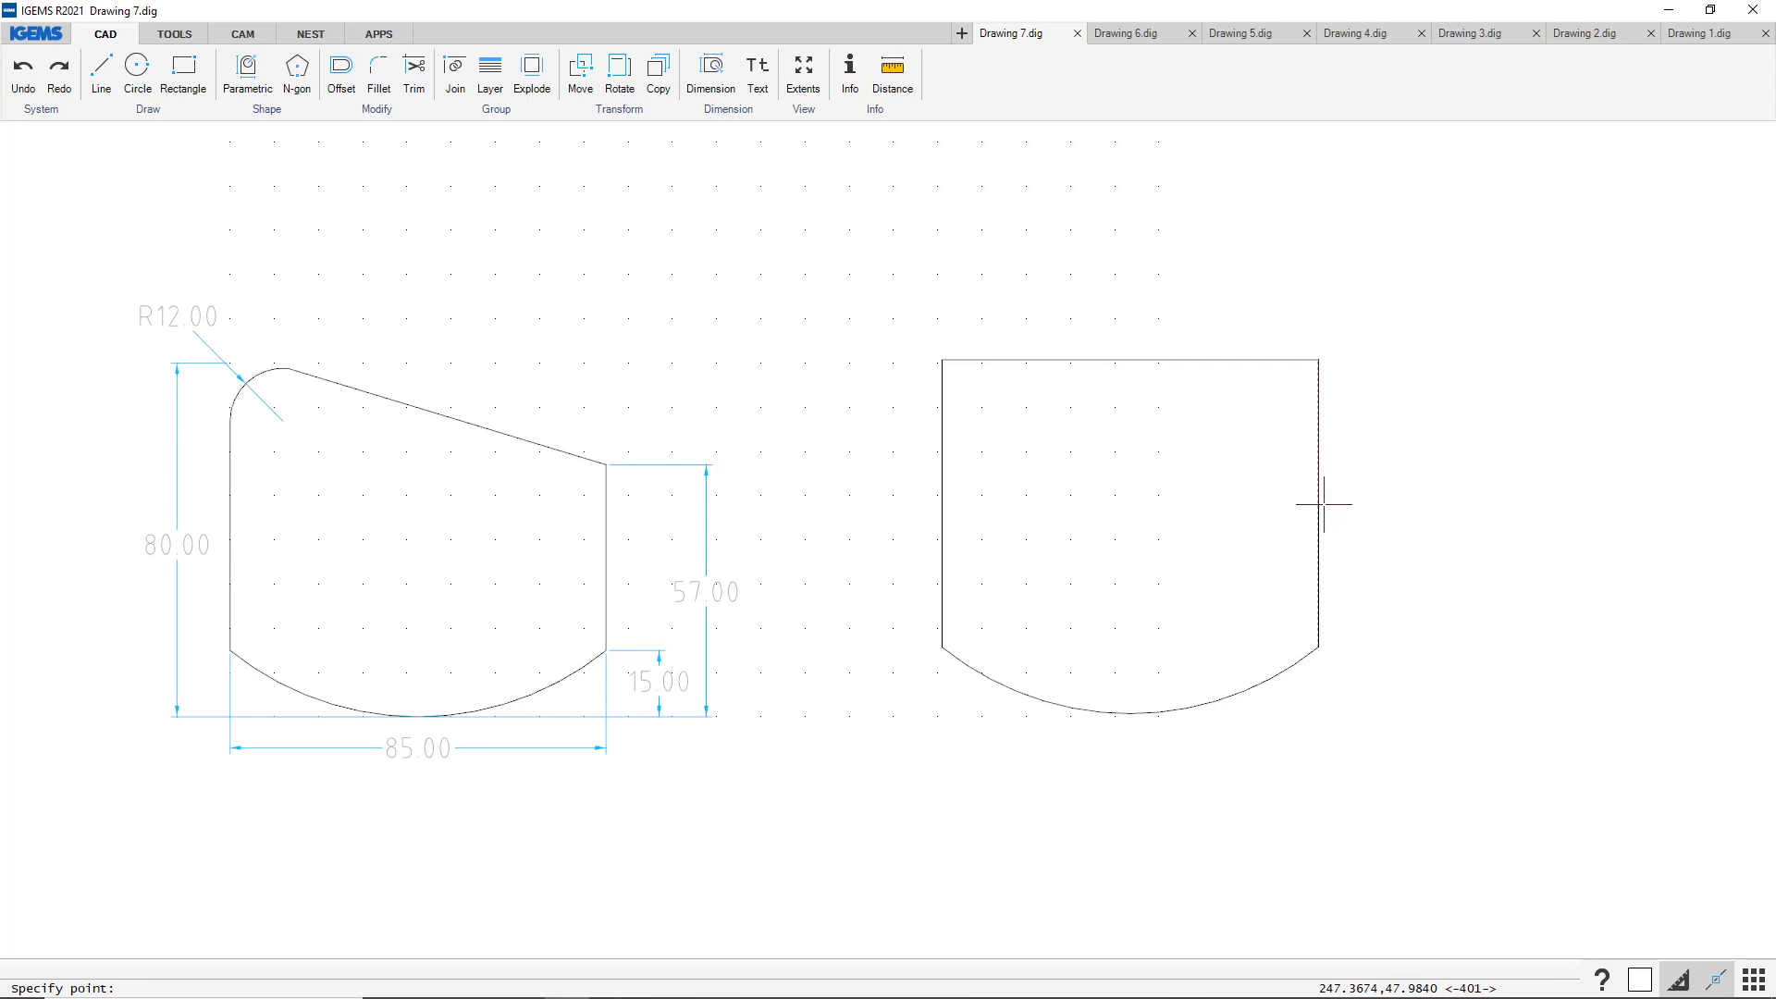
{"action": "type", "text": "80-57"}
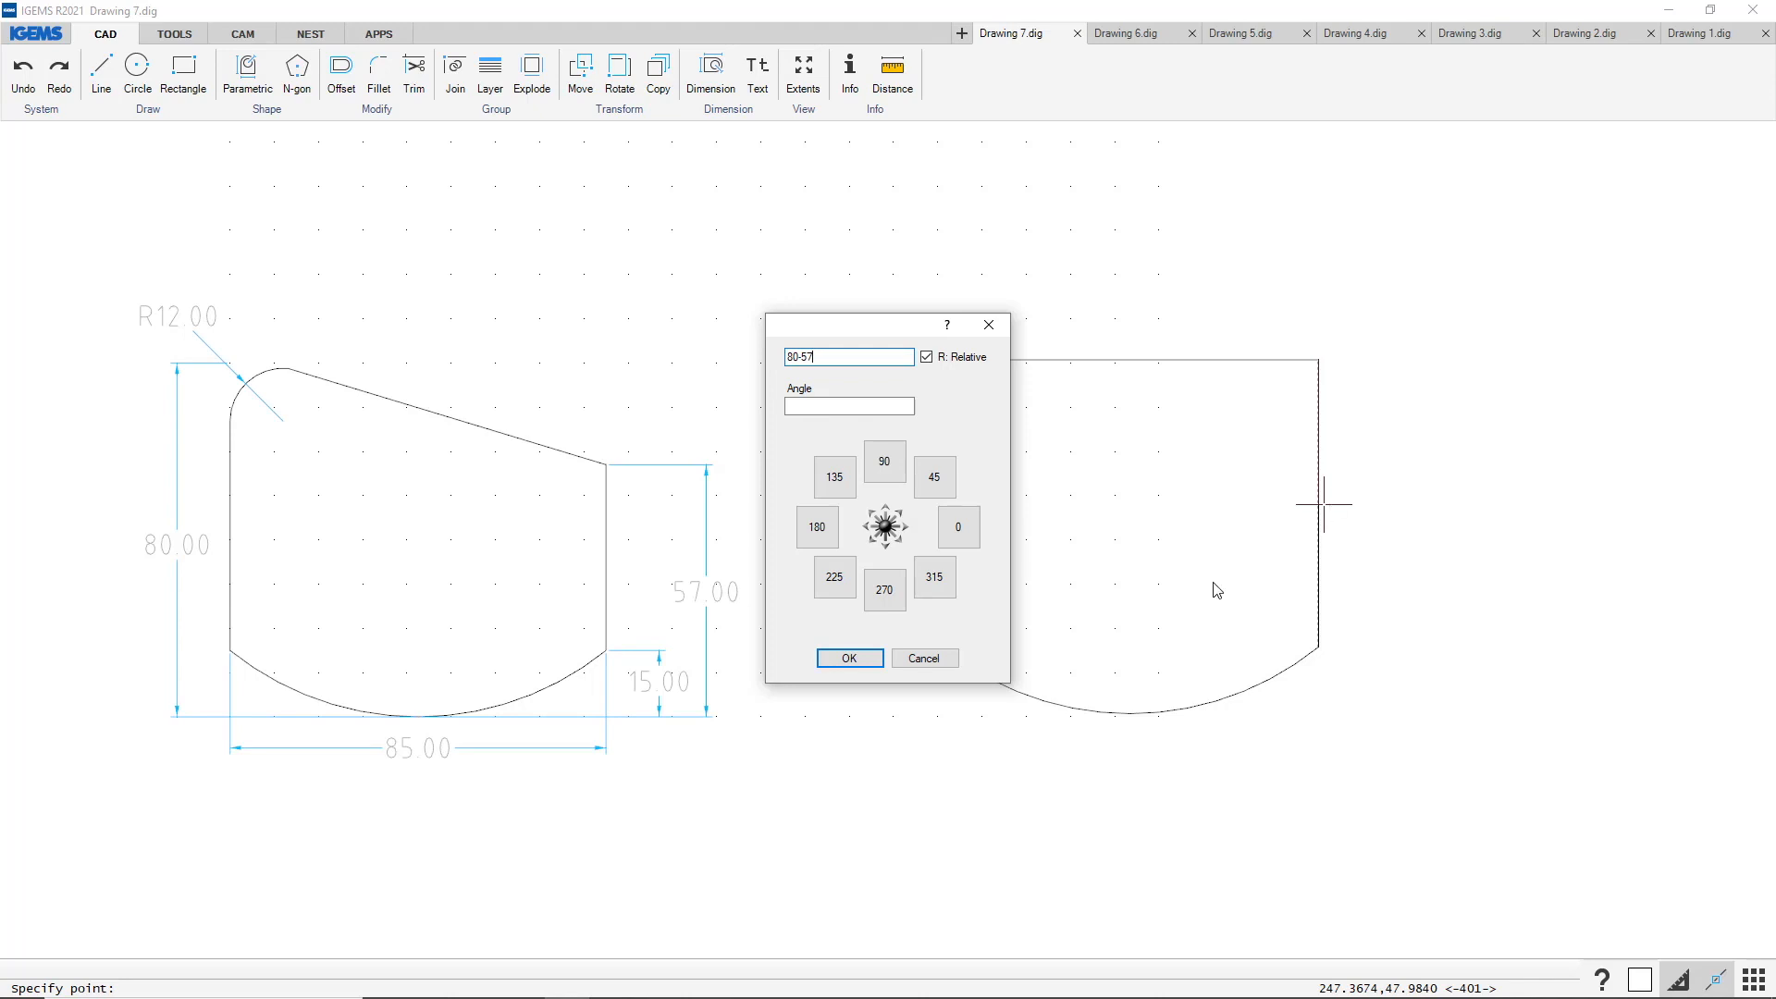
{"action": "left_click", "coordinate": [849, 658]}
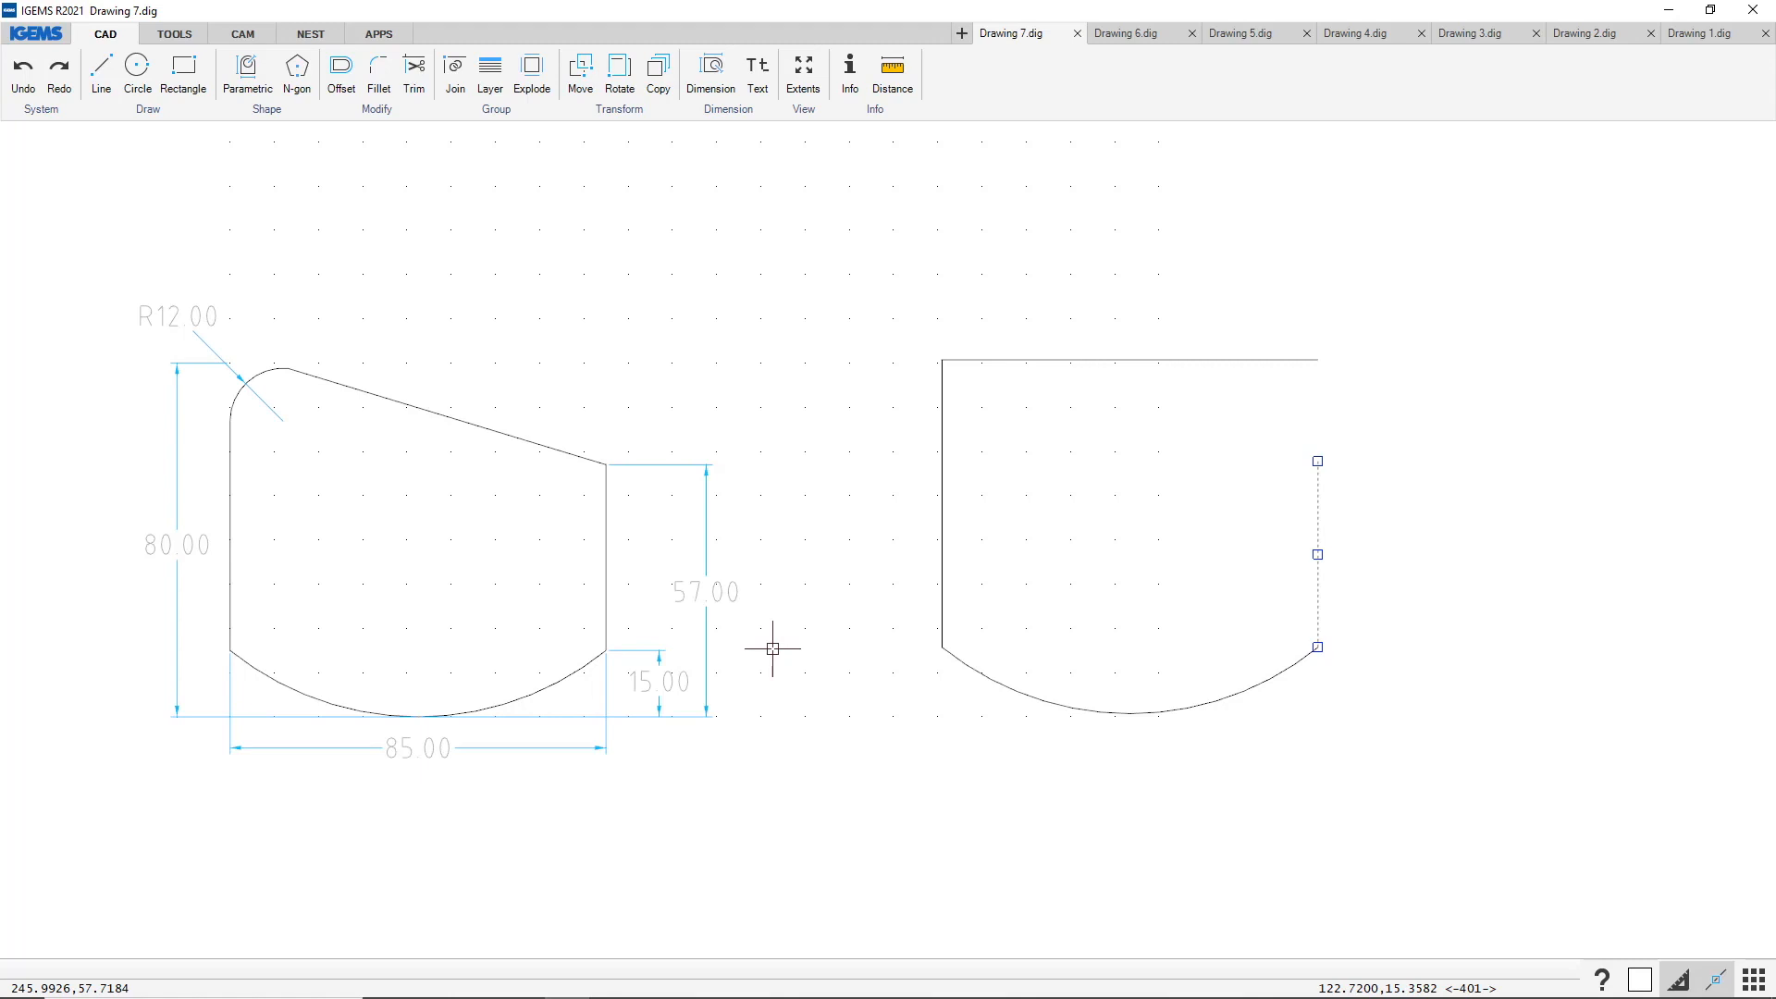
{"action": "key", "text": "Escape"}
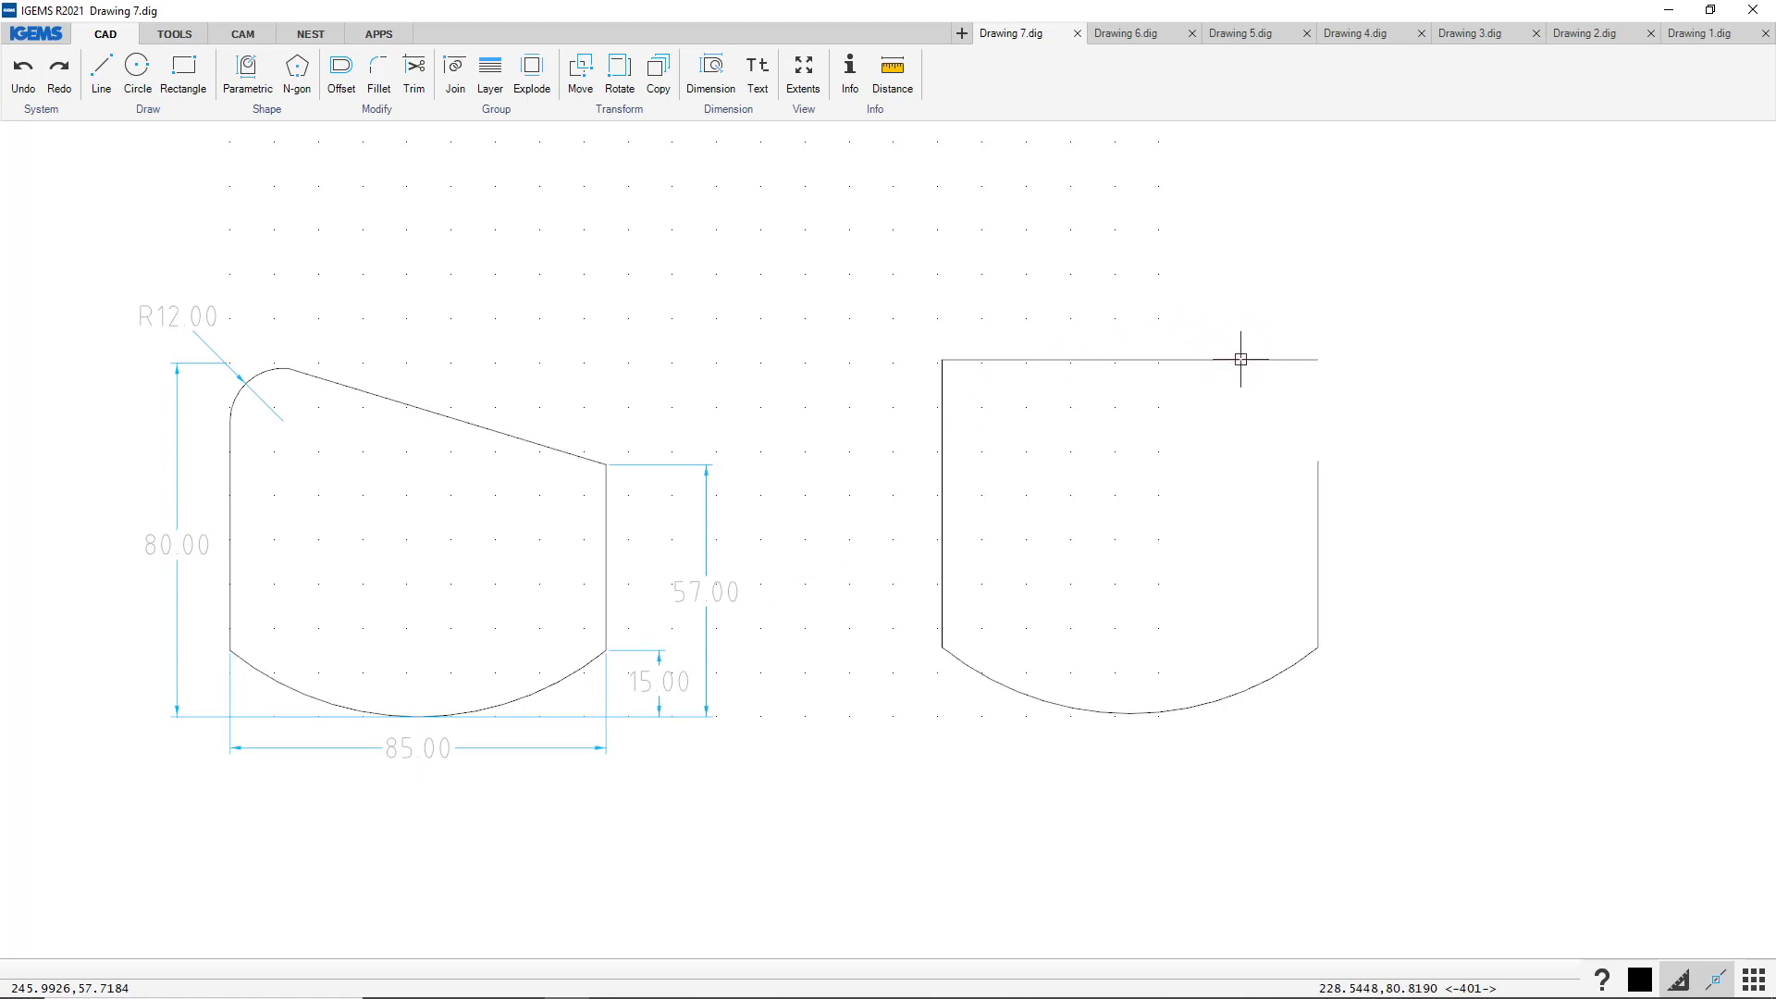
Move the top line's right endpoint onto the upper end of the shortened right vertical line
{"action": "left_click", "coordinate": [1241, 359]}
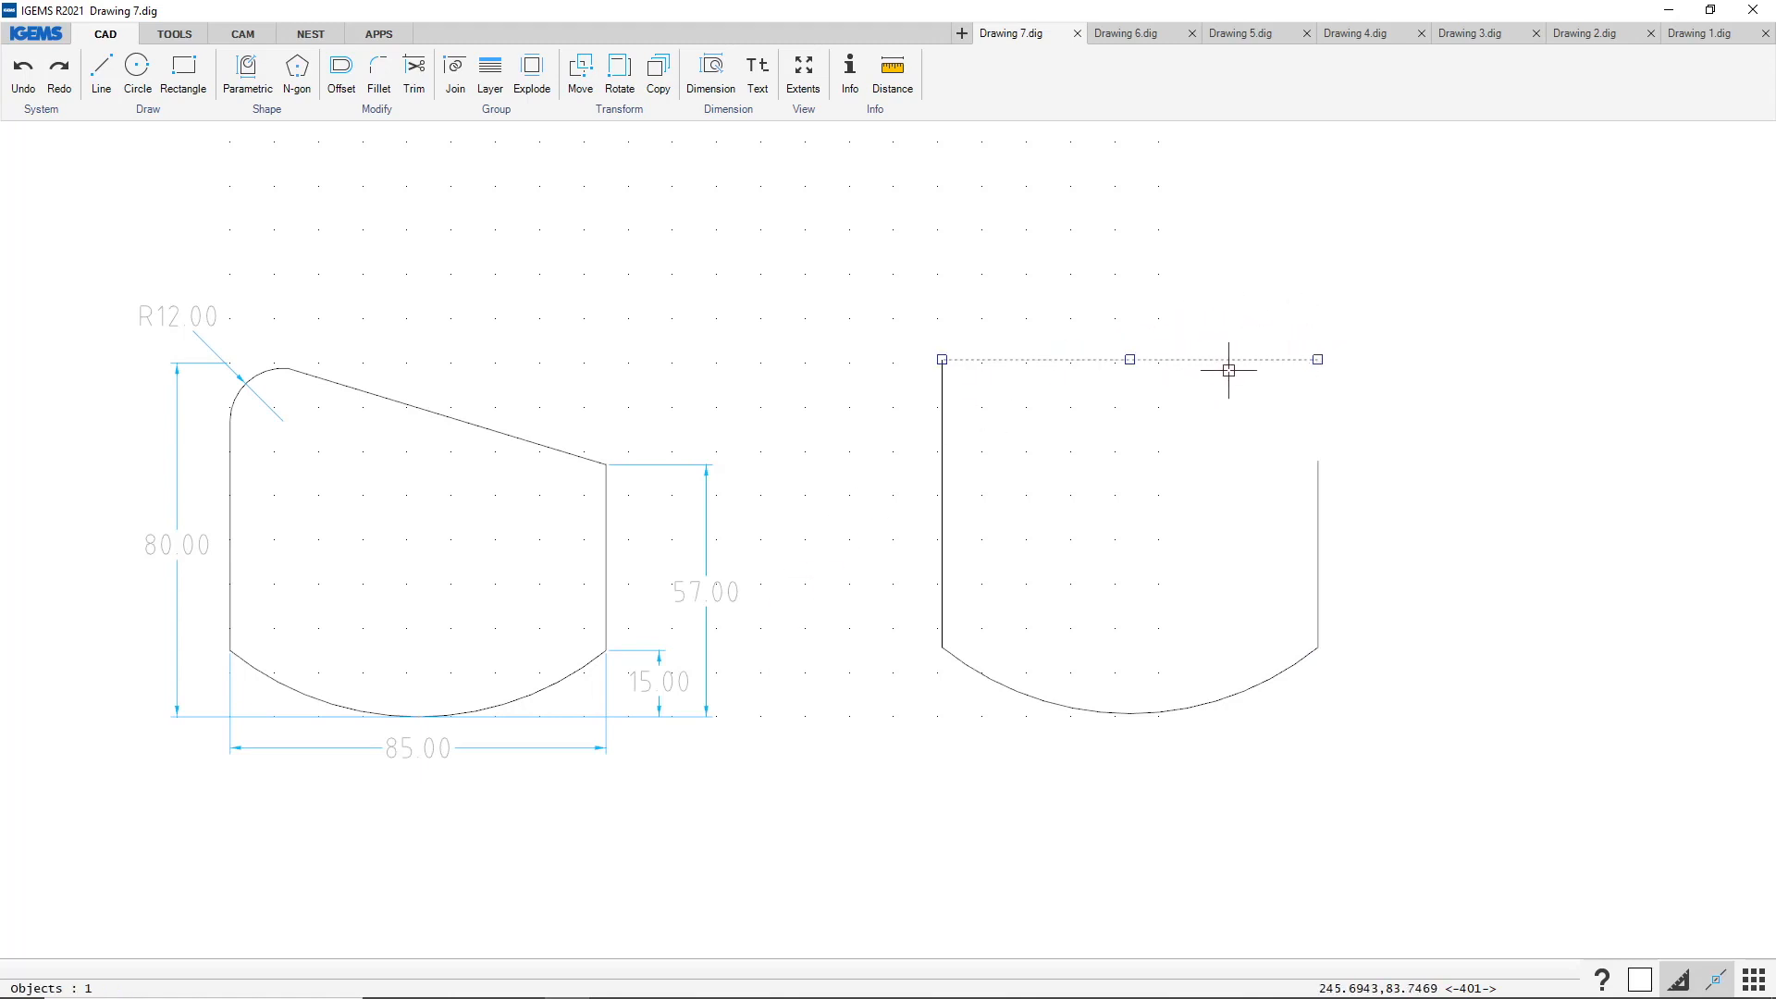
{"action": "left_click", "coordinate": [1320, 359]}
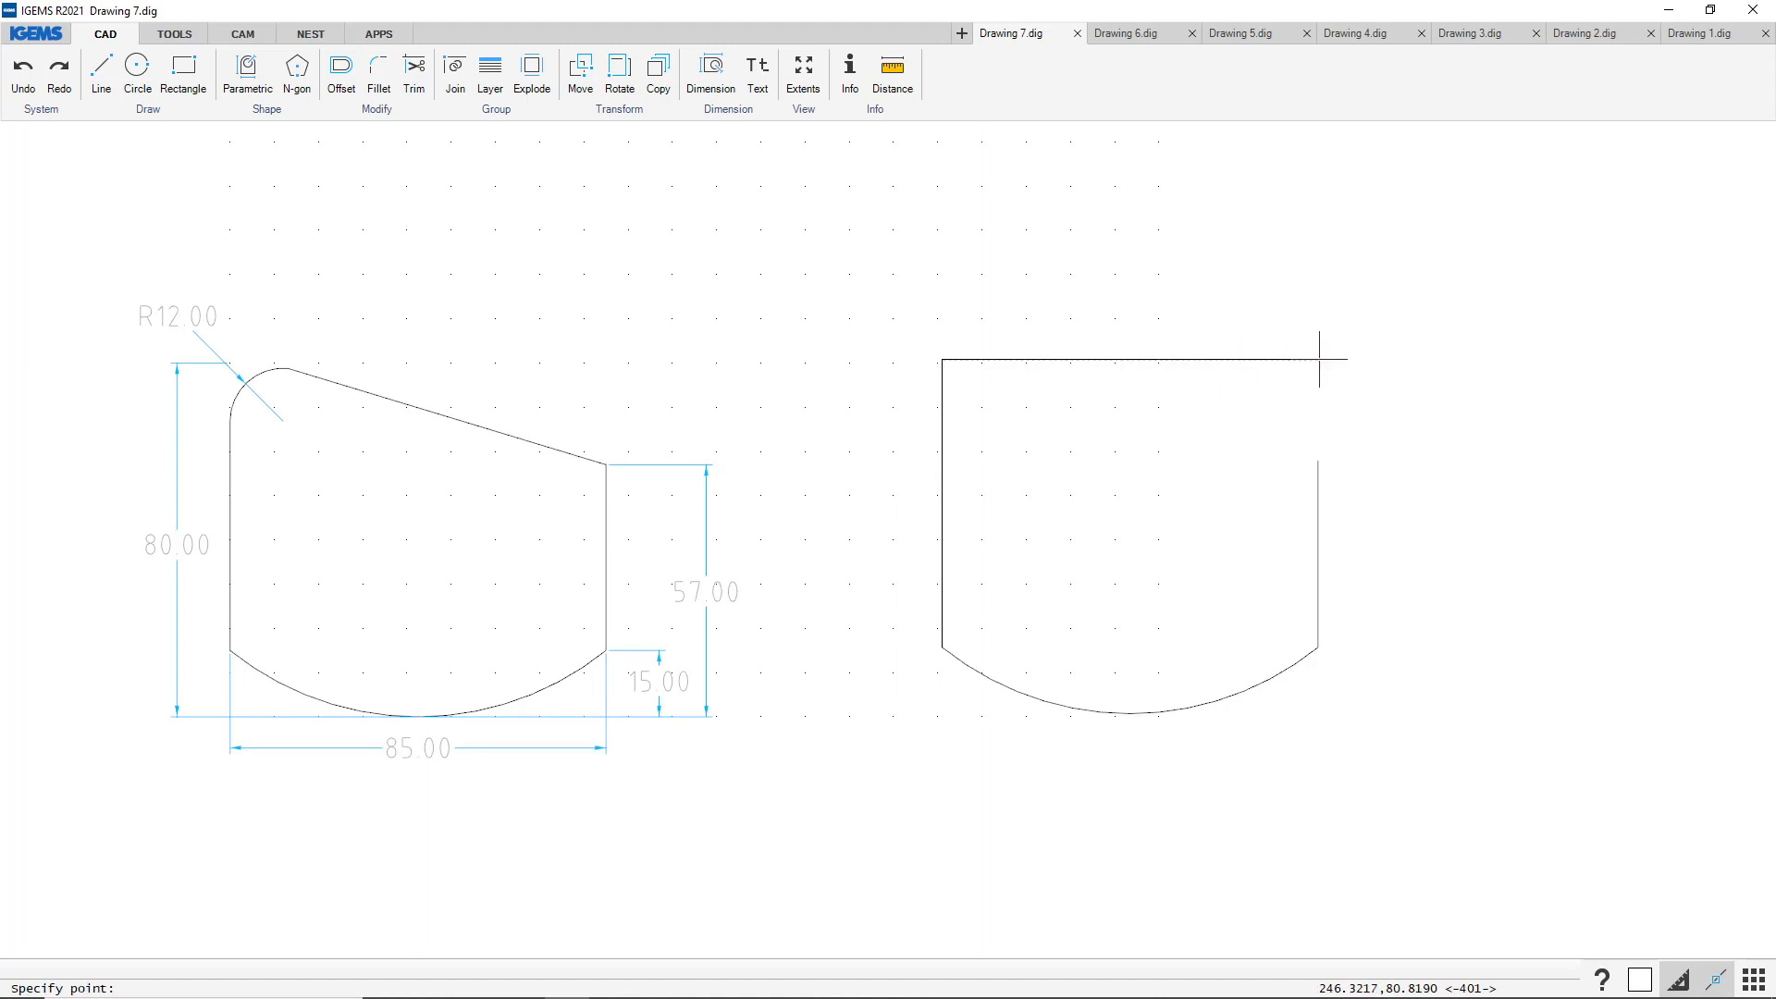
{"action": "left_click", "coordinate": [1318, 460]}
{"action": "key", "text": "Escape"}
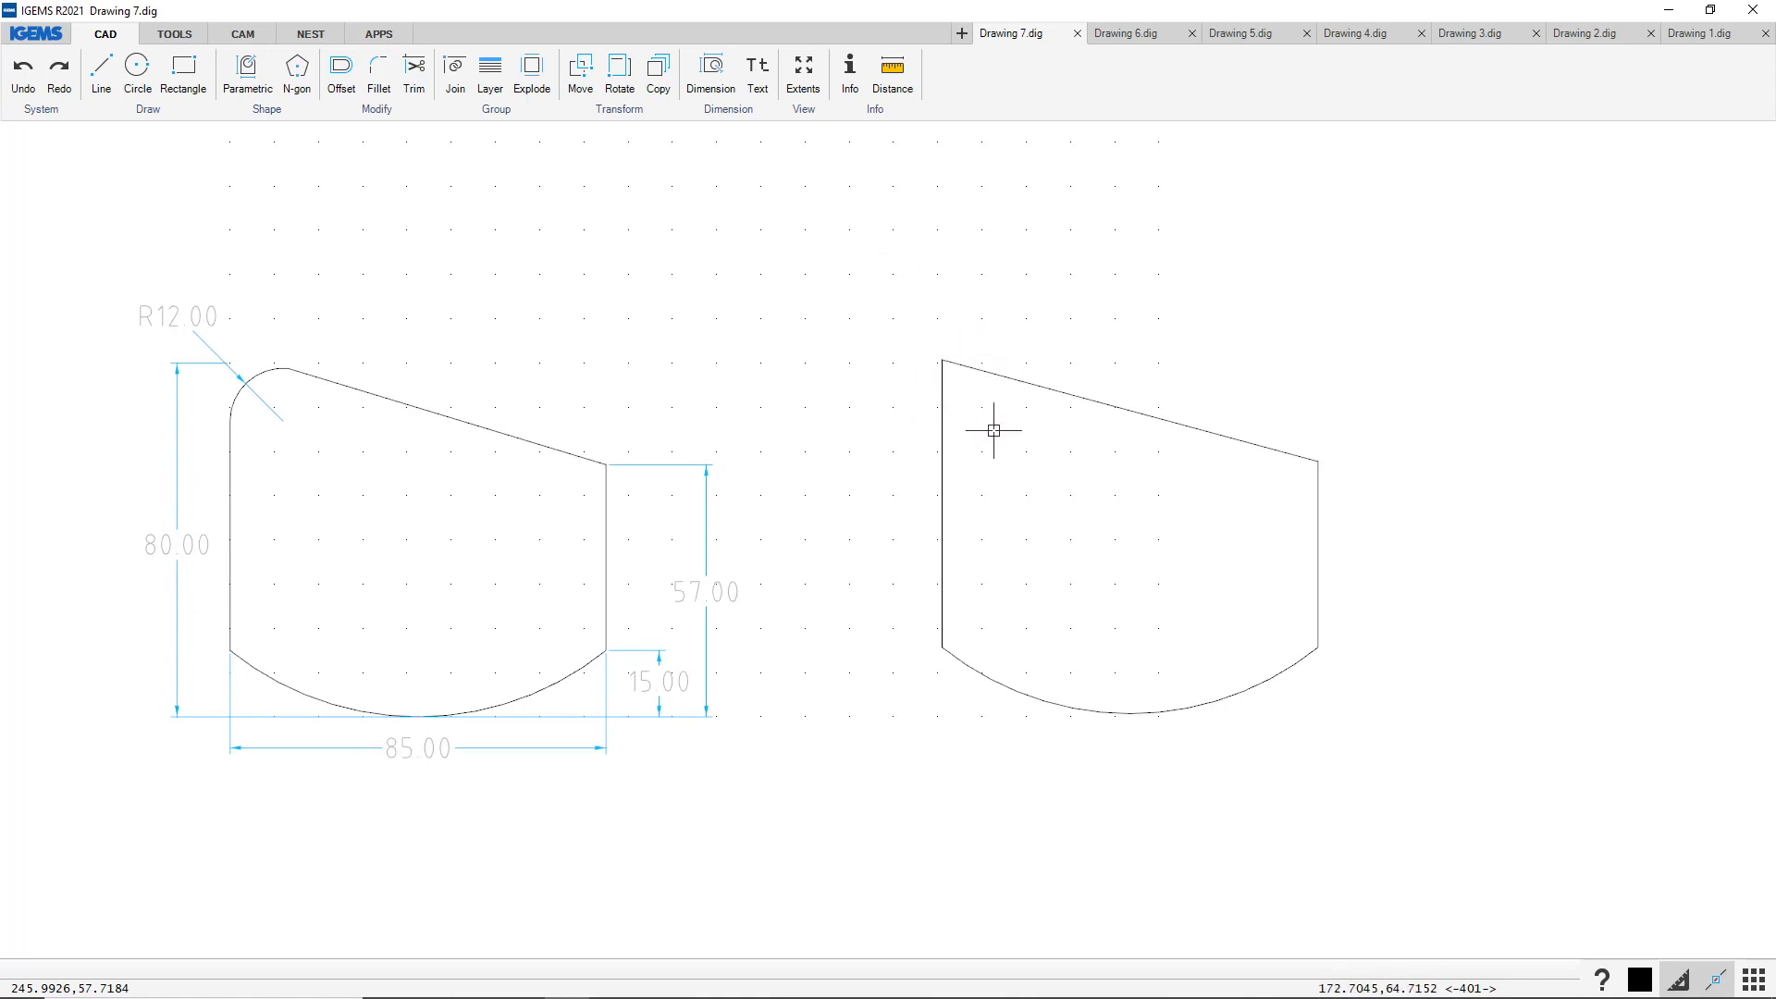
Add a vertical dimension left of the copied outline from its upper-left corner to the bottom arc's quadrant
{"action": "left_click", "coordinate": [712, 74]}
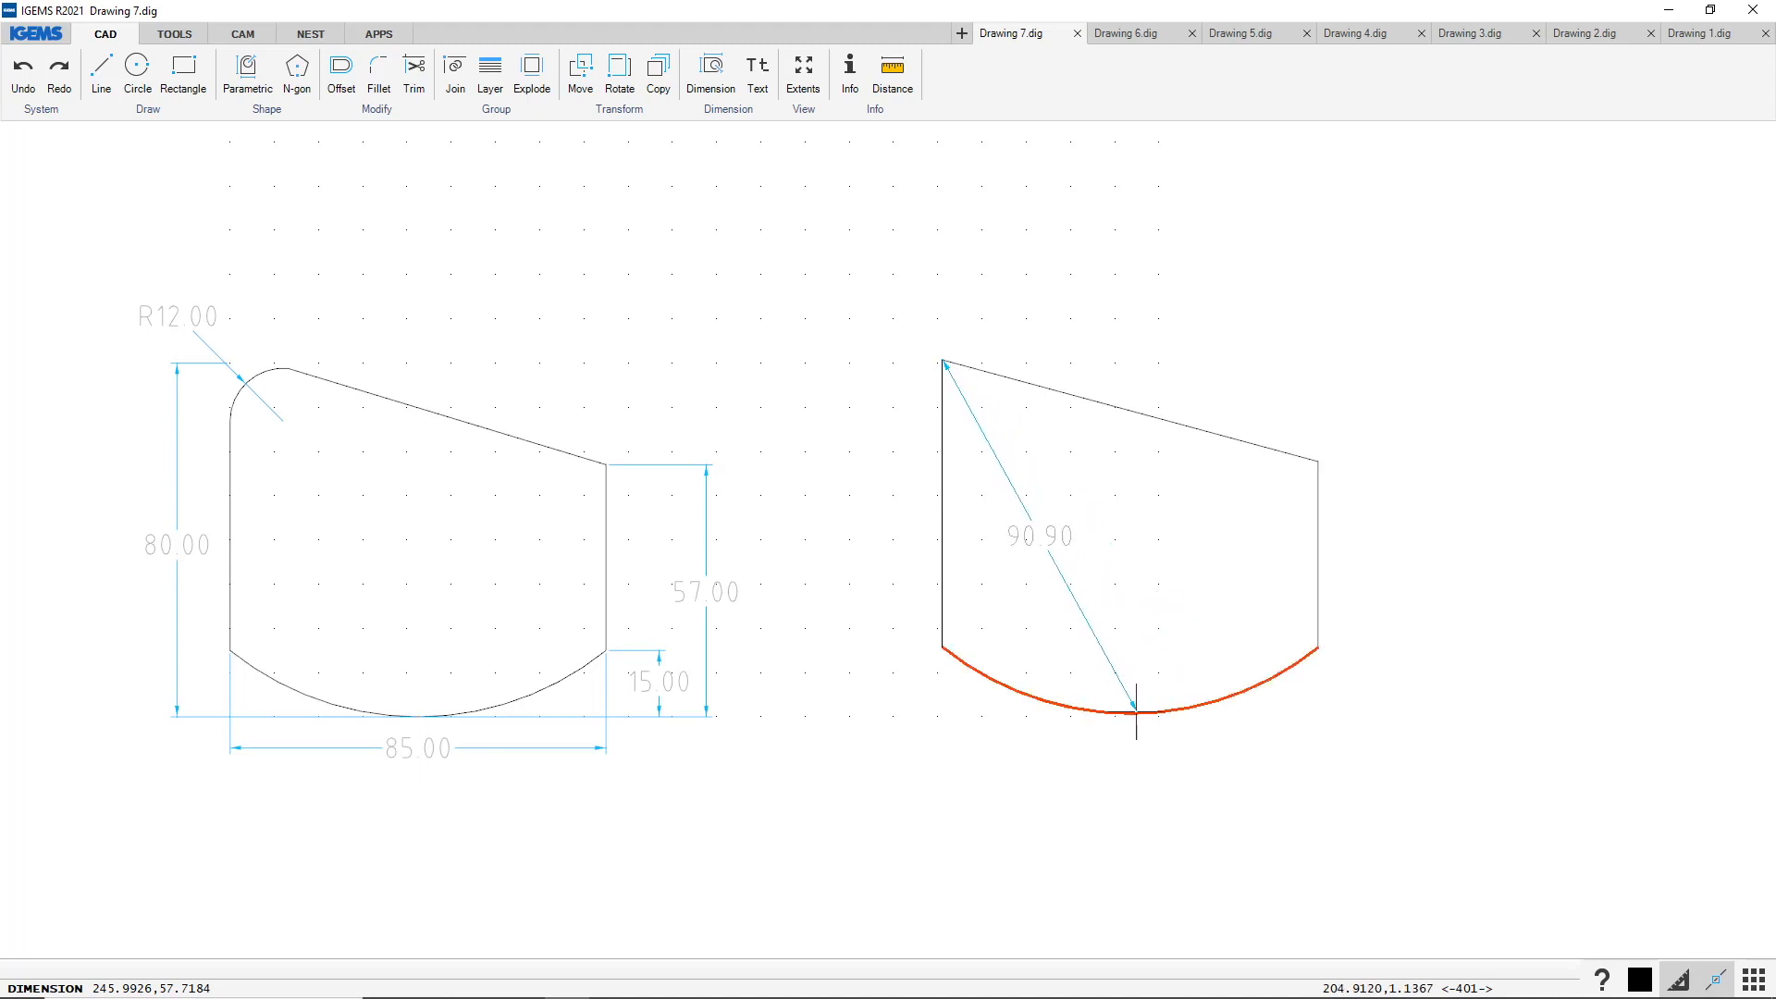
{"action": "right_click", "coordinate": [1111, 534]}
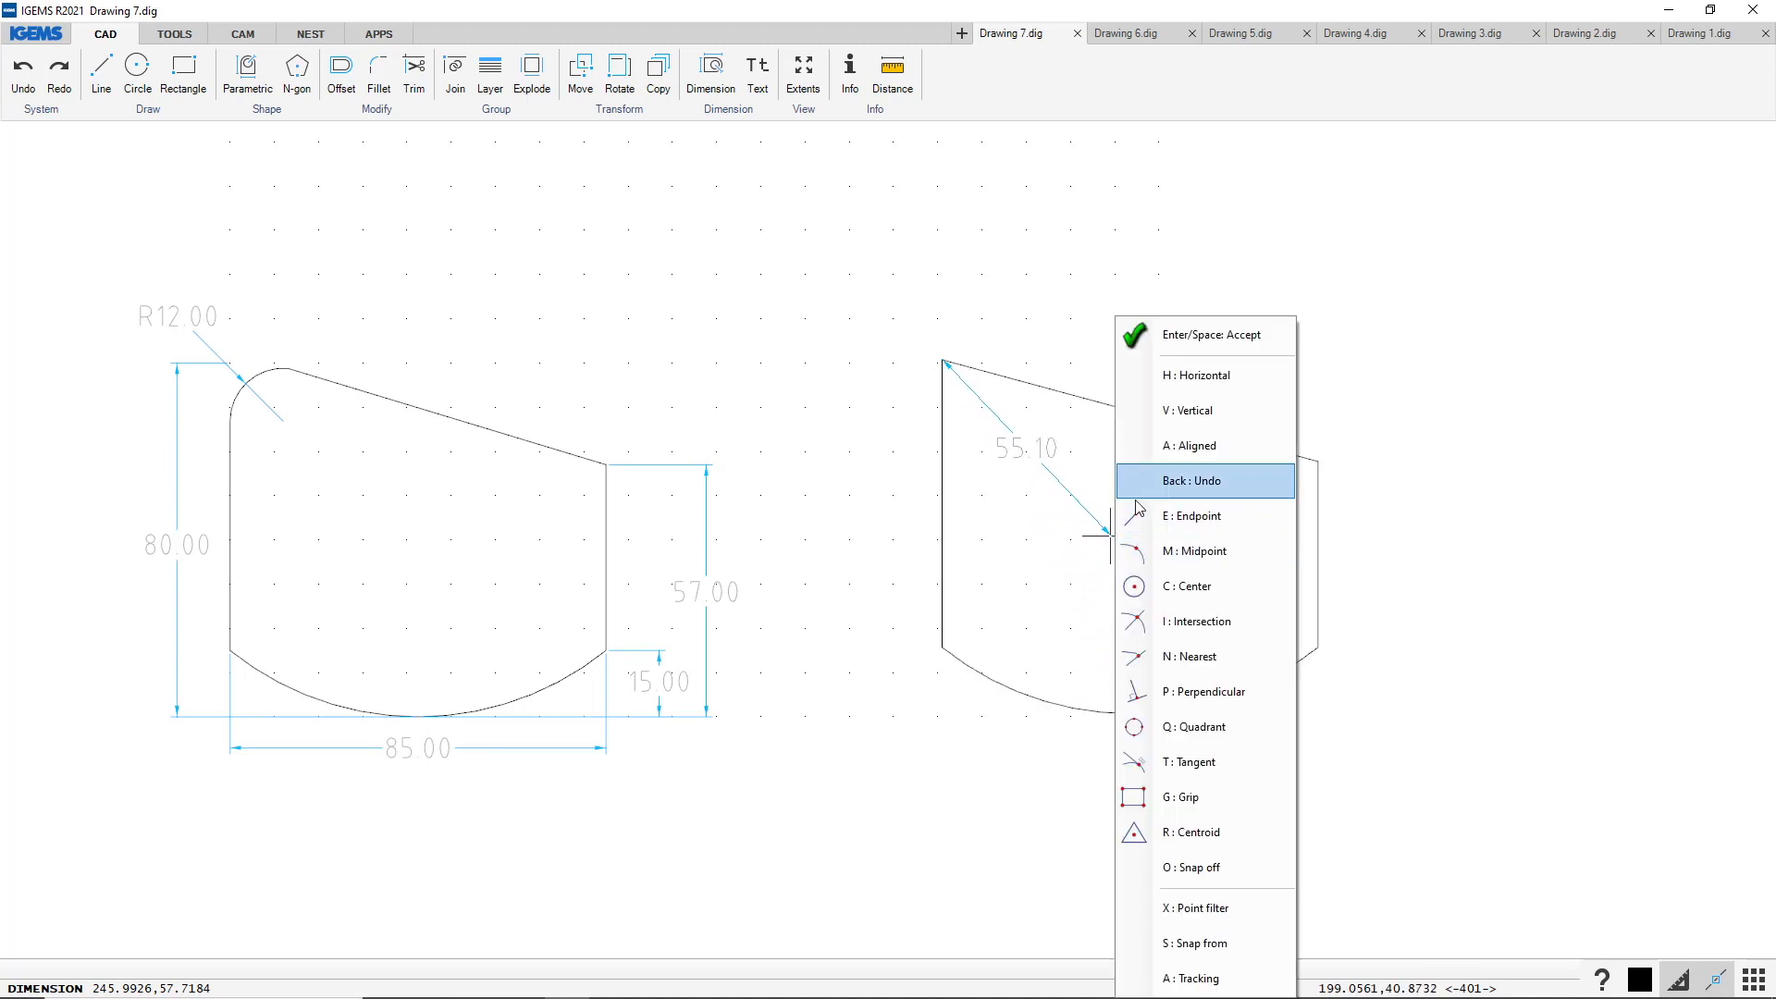
{"action": "left_click", "coordinate": [1222, 731]}
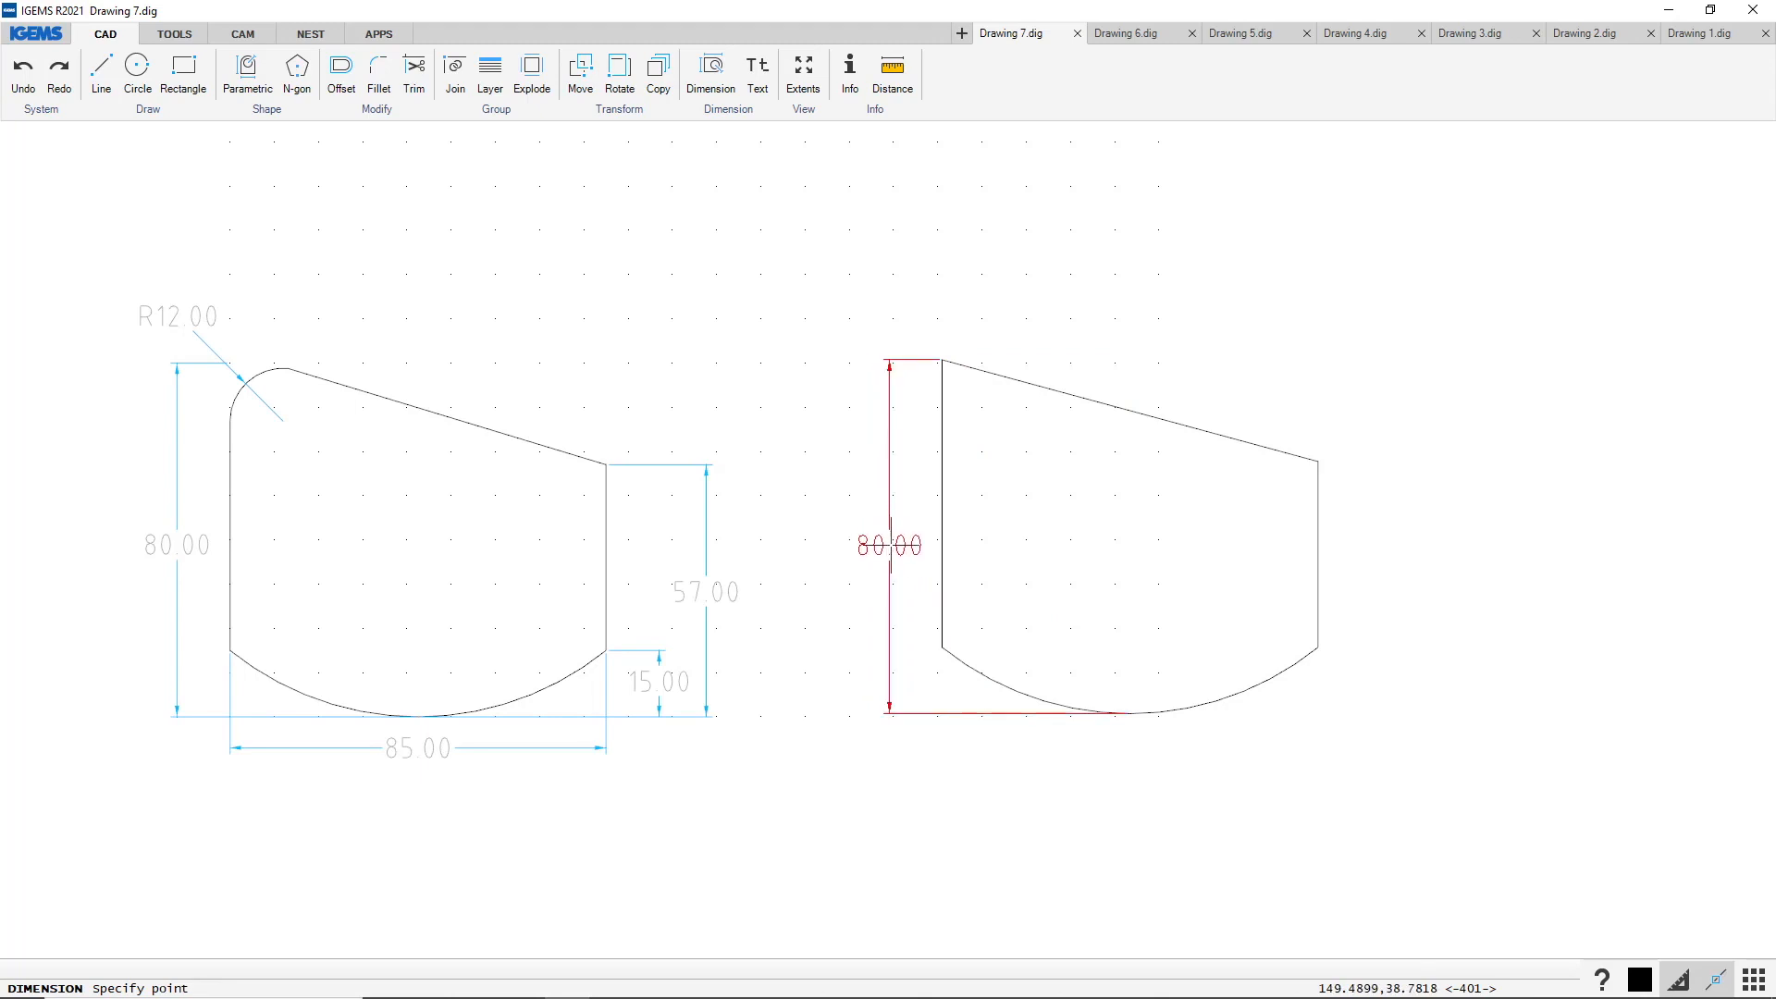
{"action": "left_click", "coordinate": [890, 545]}
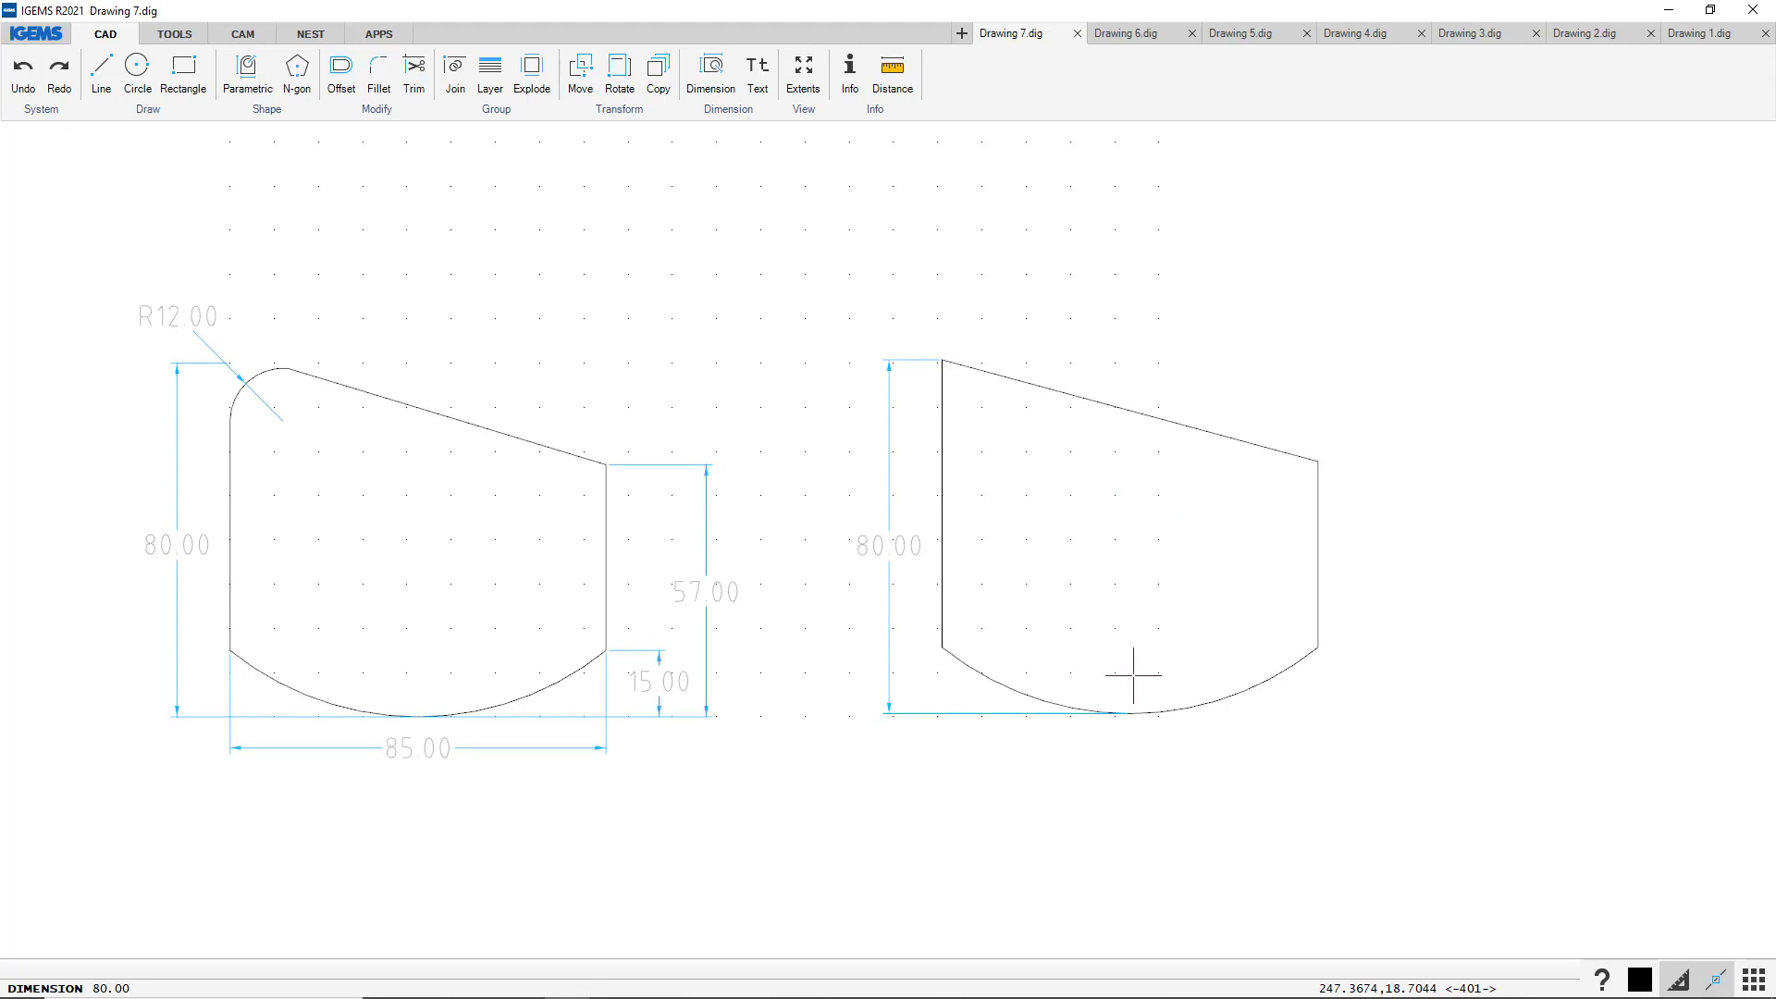
Add a vertical dimension from the bottom arc's quadrant to the arc's right endpoint, placed beside the outline
{"action": "right_click", "coordinate": [1103, 615]}
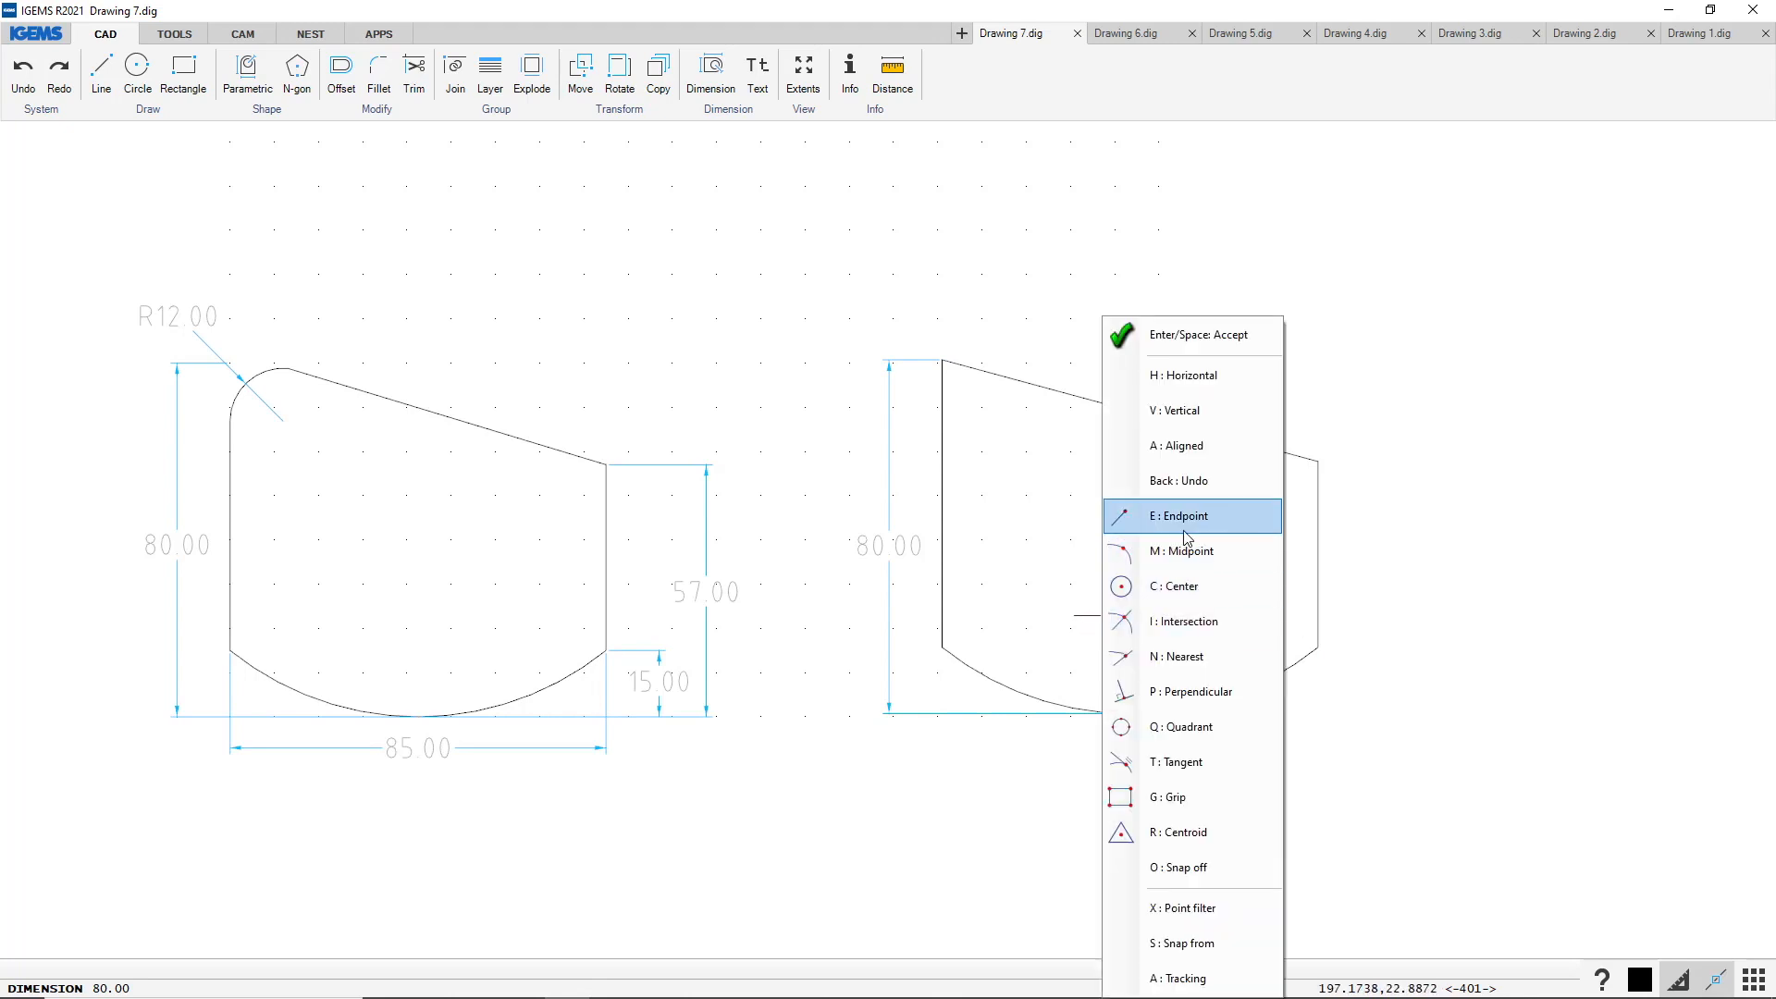
{"action": "left_click", "coordinate": [1189, 726]}
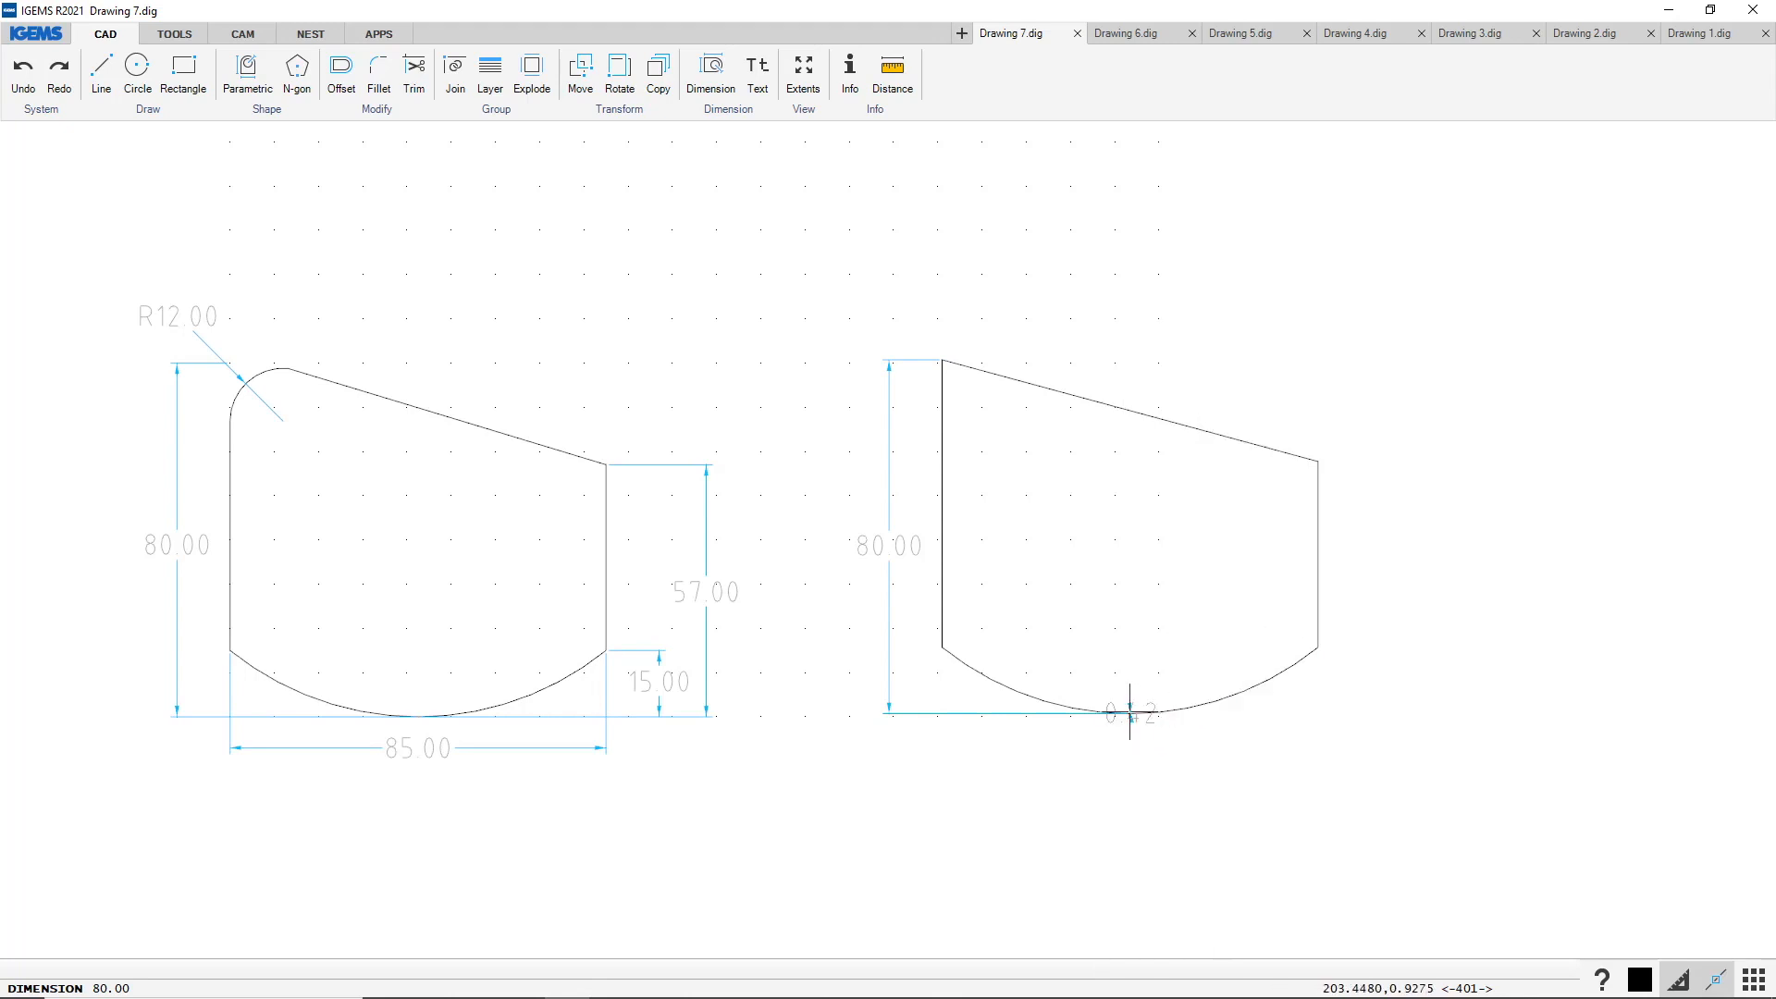
{"action": "left_click", "coordinate": [1313, 646]}
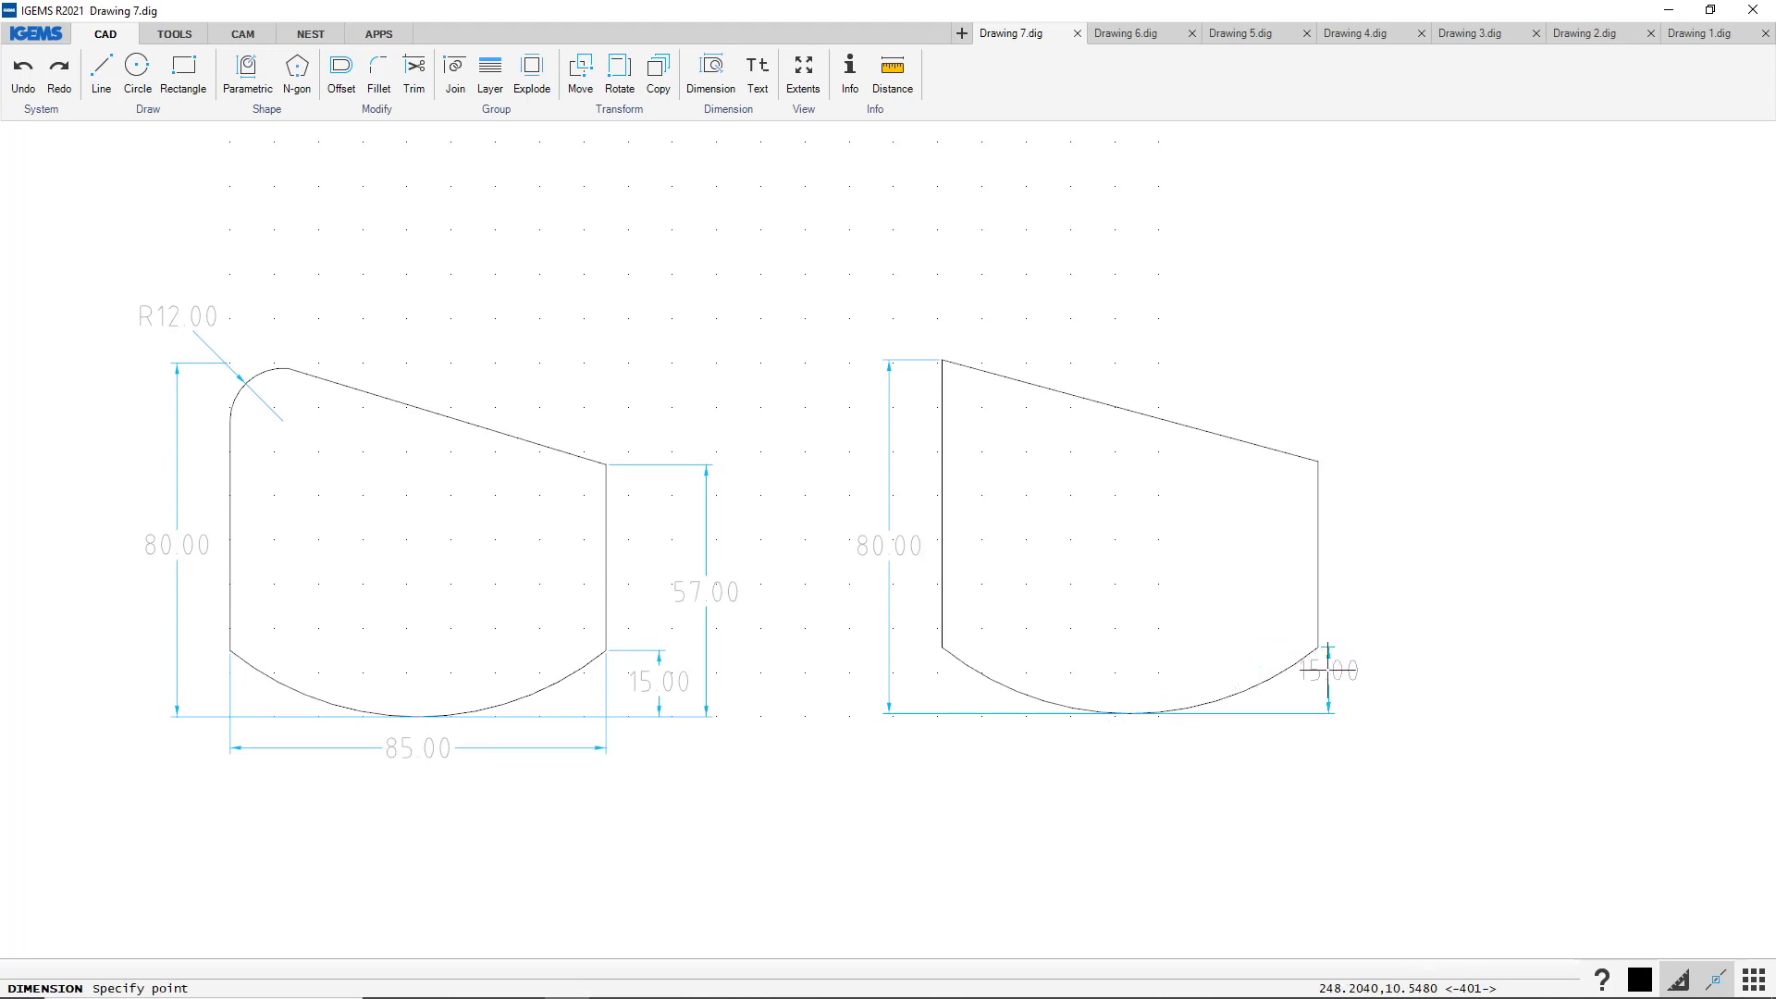
{"action": "left_click", "coordinate": [1373, 678]}
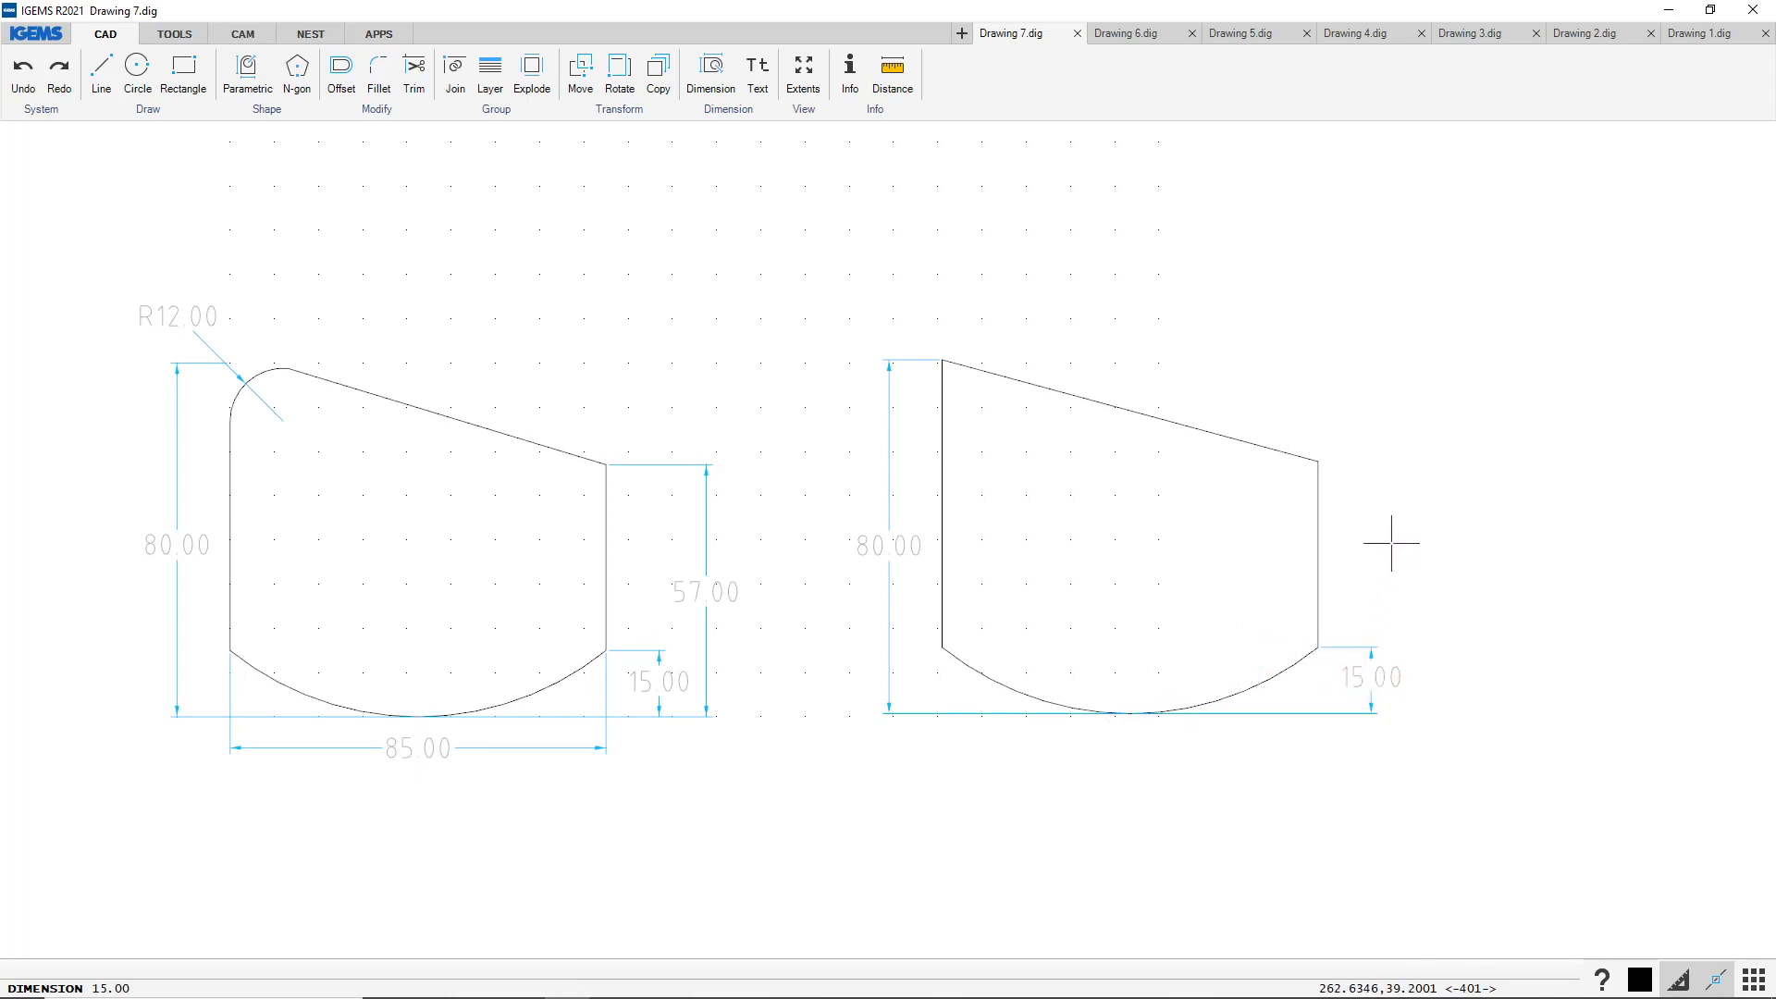
Add a vertical dimension from the bottom arc's quadrant to the copied outline's upper-right corner, placed outside the shorter vertical dimension
{"action": "right_click", "coordinate": [1121, 560]}
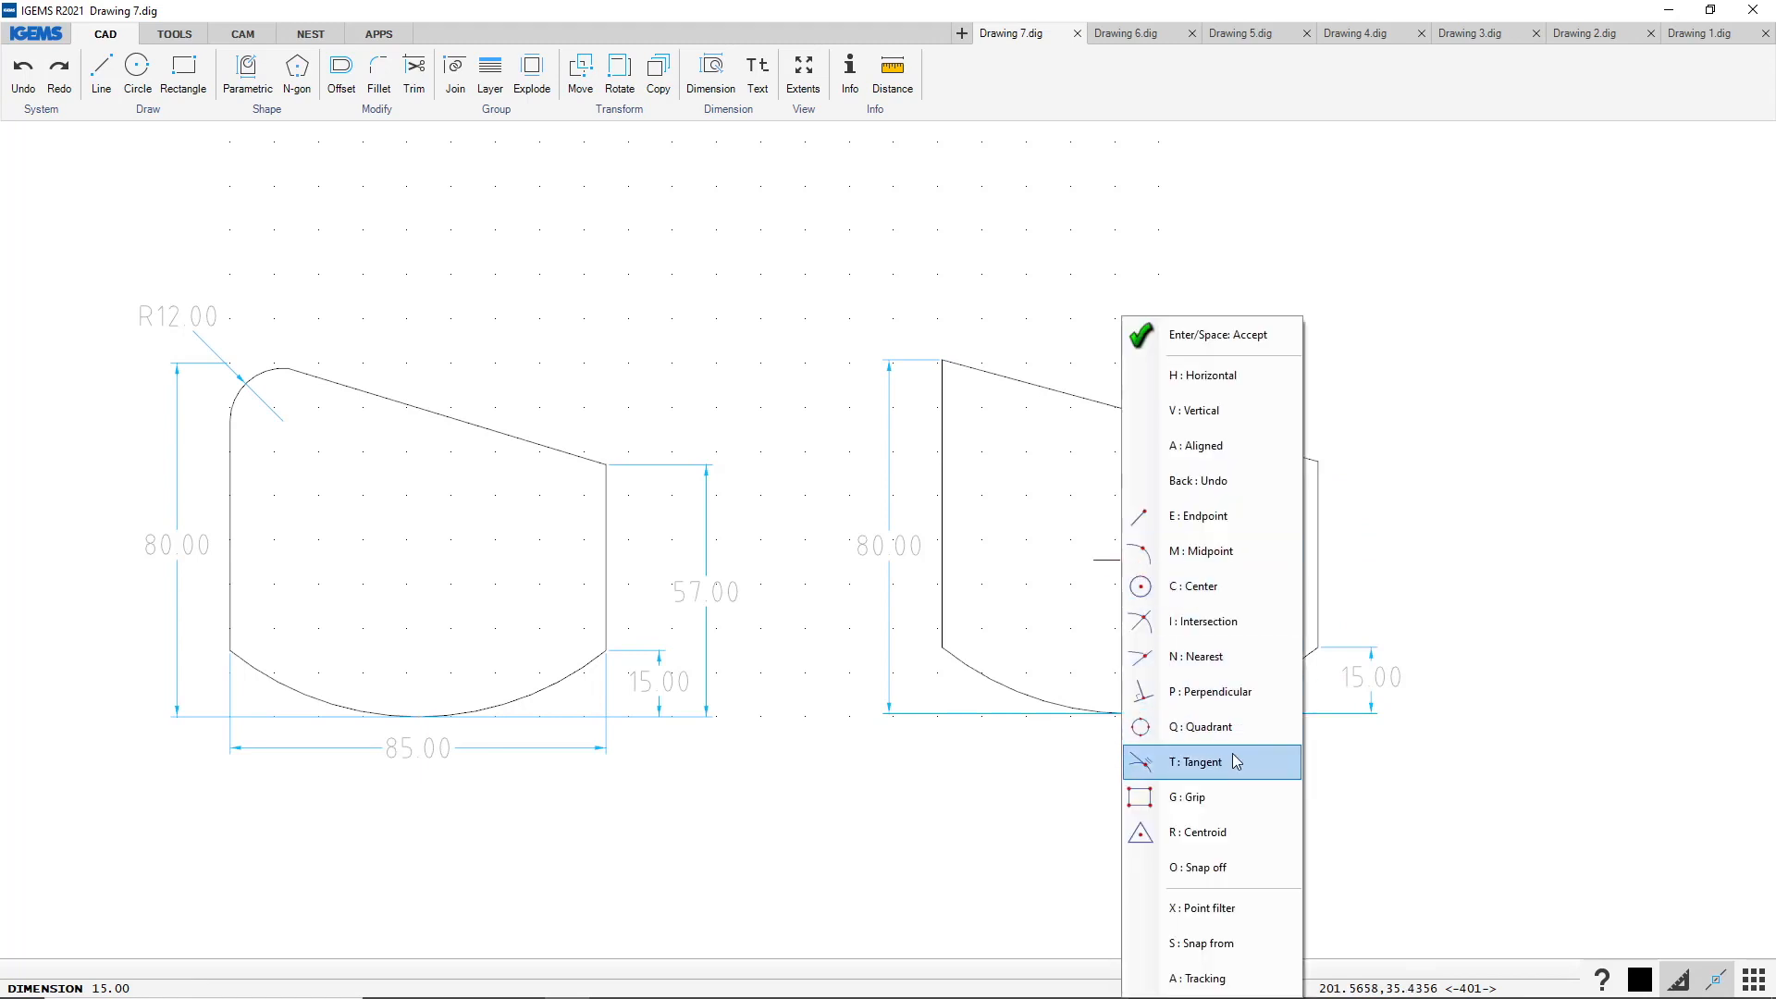
{"action": "left_click", "coordinate": [1203, 727]}
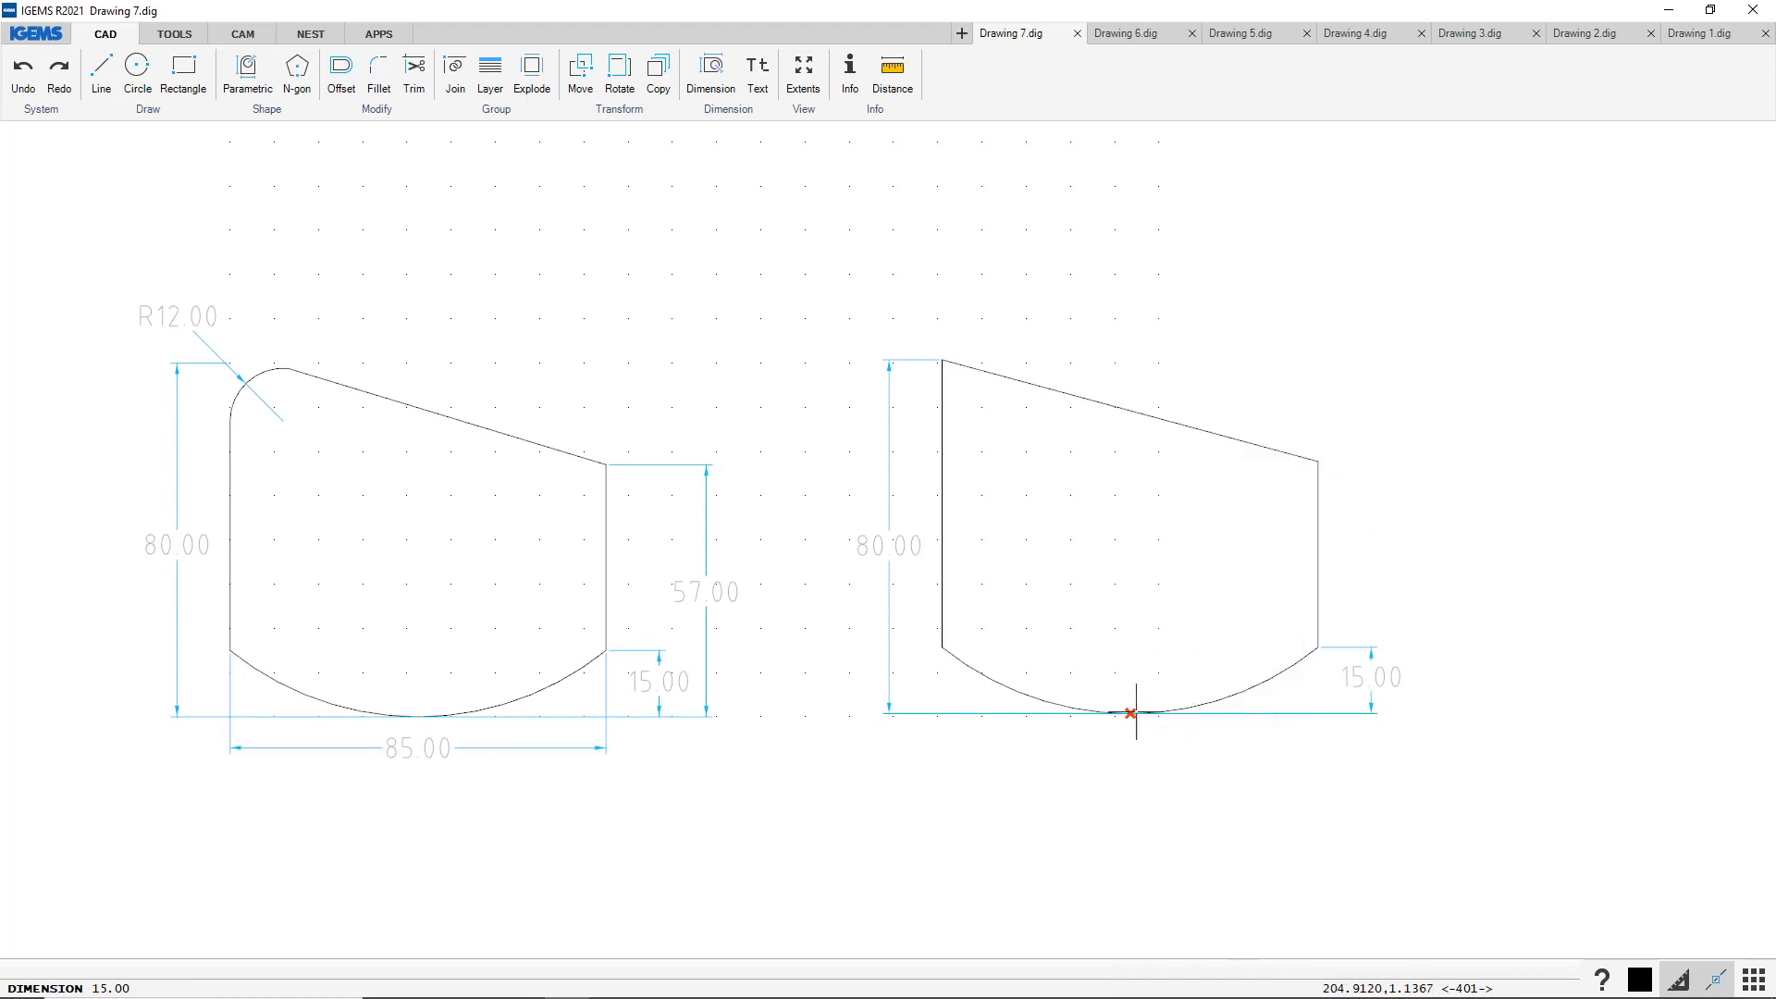
{"action": "left_click", "coordinate": [1318, 460]}
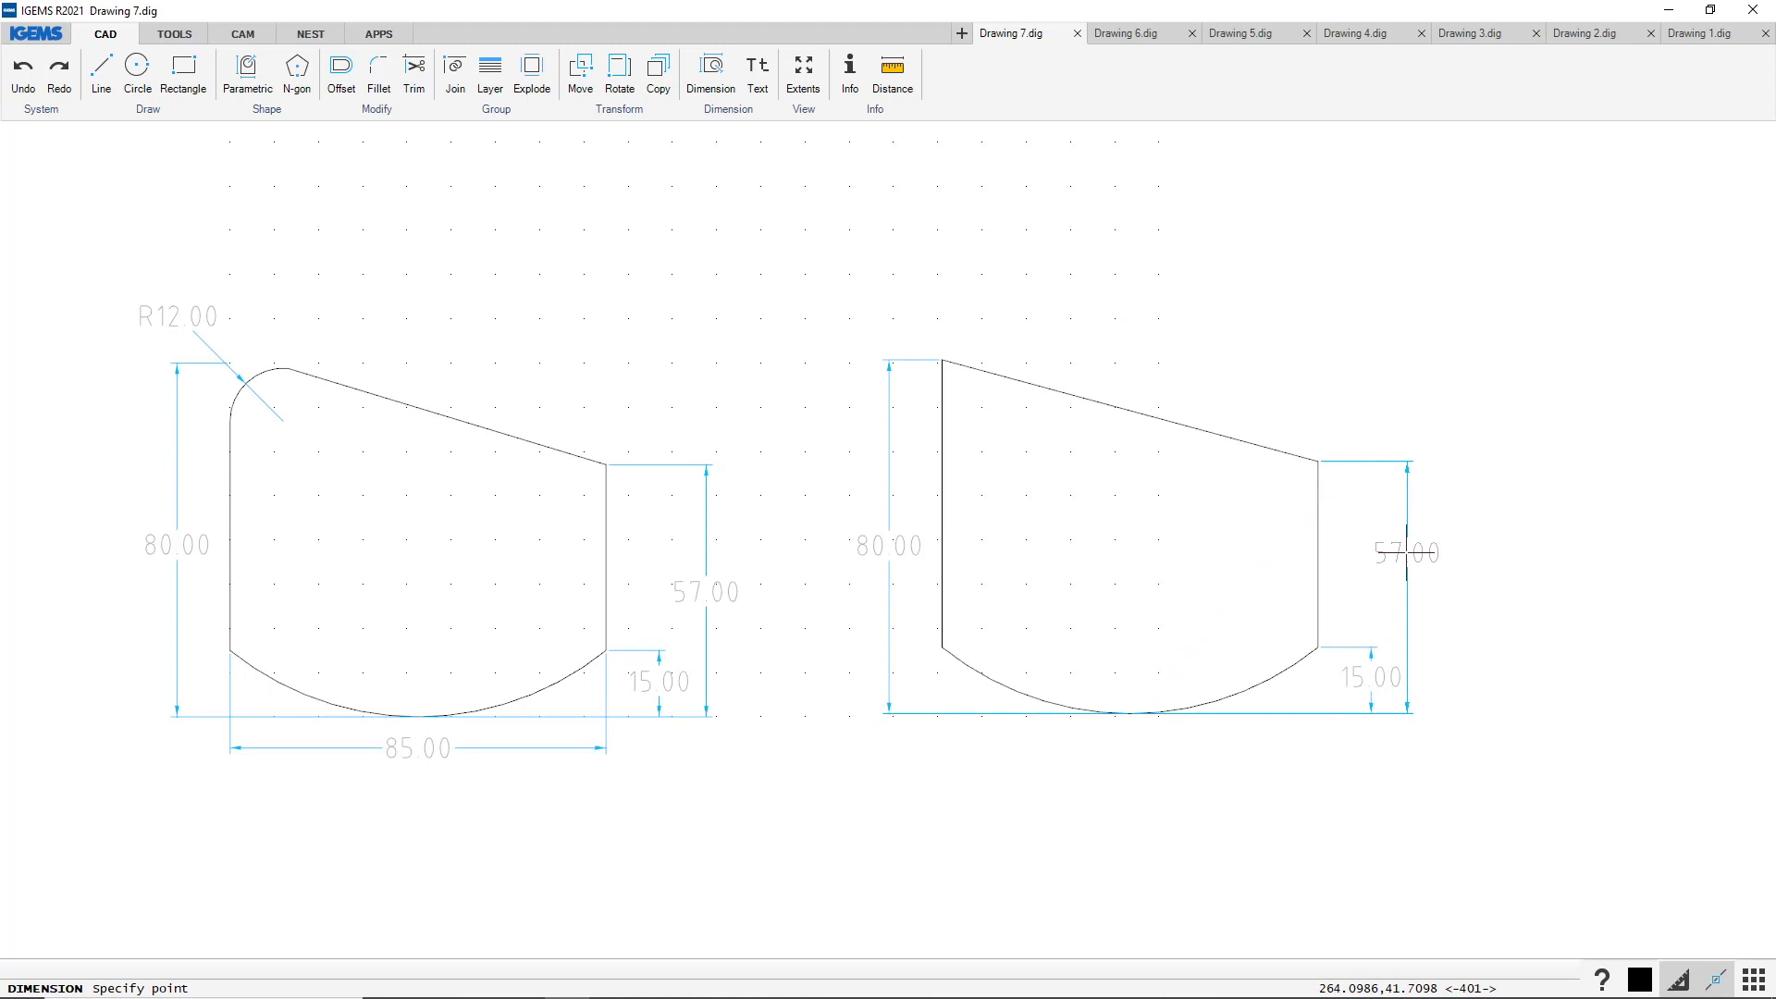
{"action": "left_click", "coordinate": [1417, 577]}
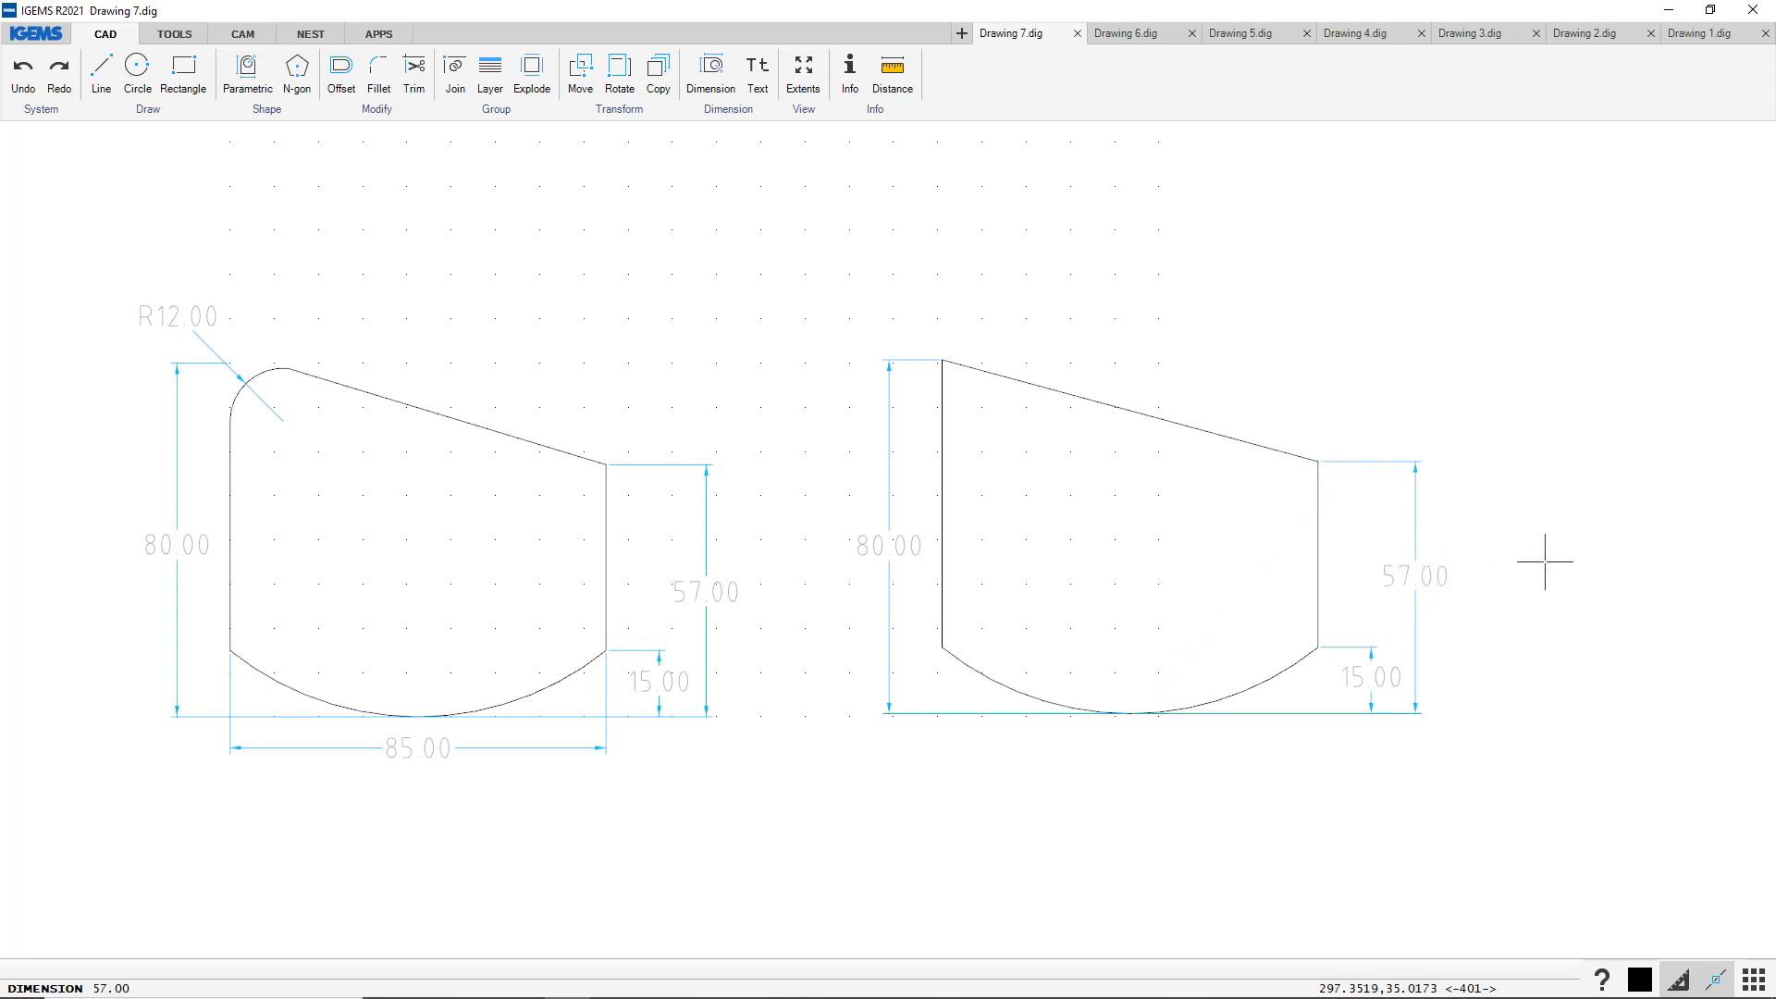
Dimension the copied outline's overall width between its two vertical lines, placing the dimension below the bottom arc
{"action": "left_click", "coordinate": [1317, 568]}
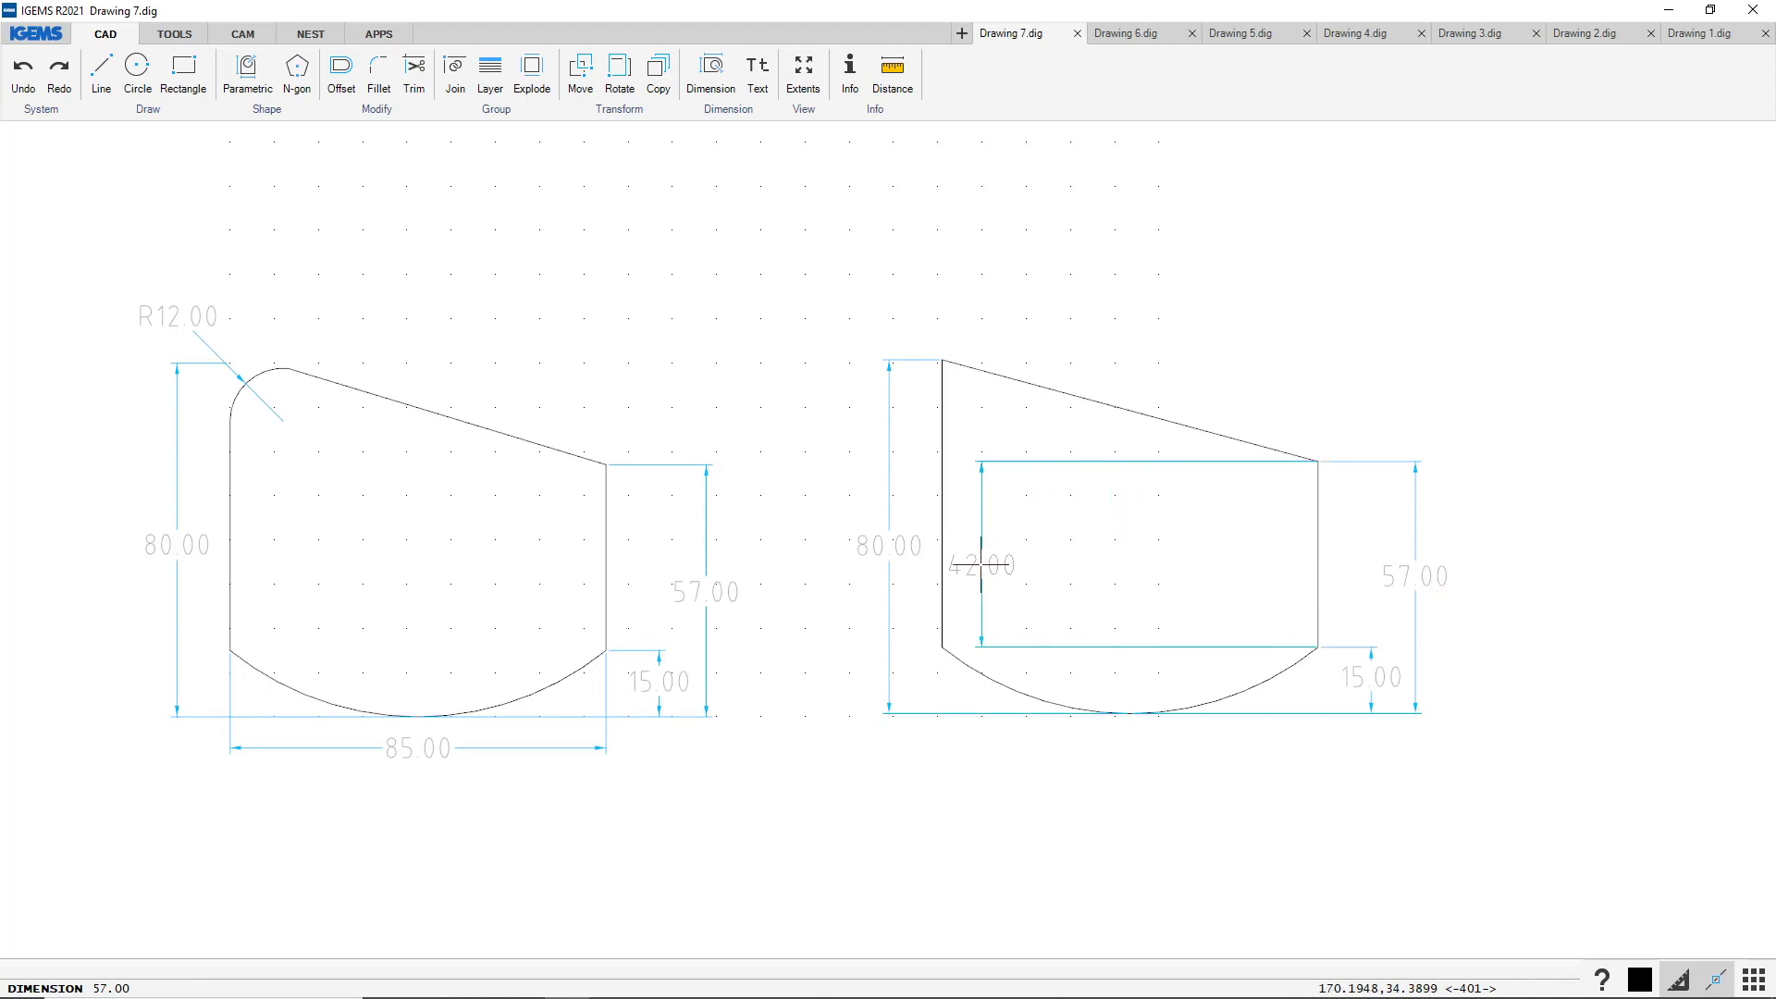
{"action": "left_click", "coordinate": [942, 568]}
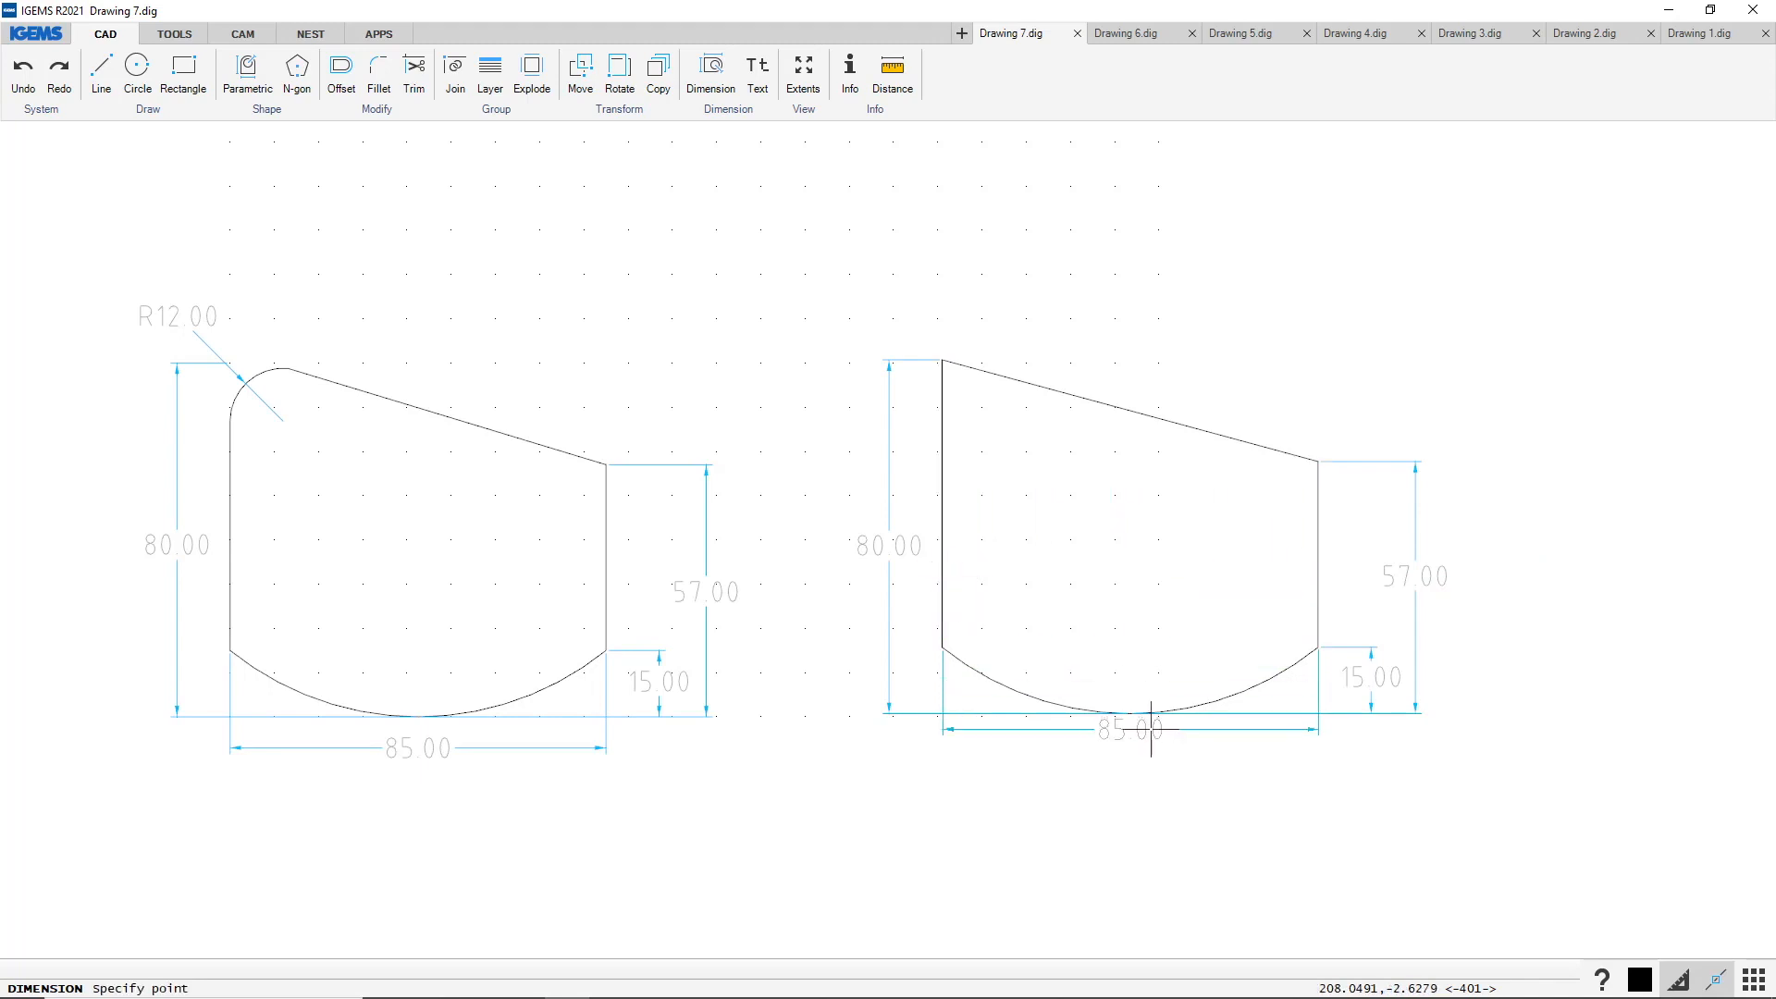
{"action": "left_click", "coordinate": [1143, 745]}
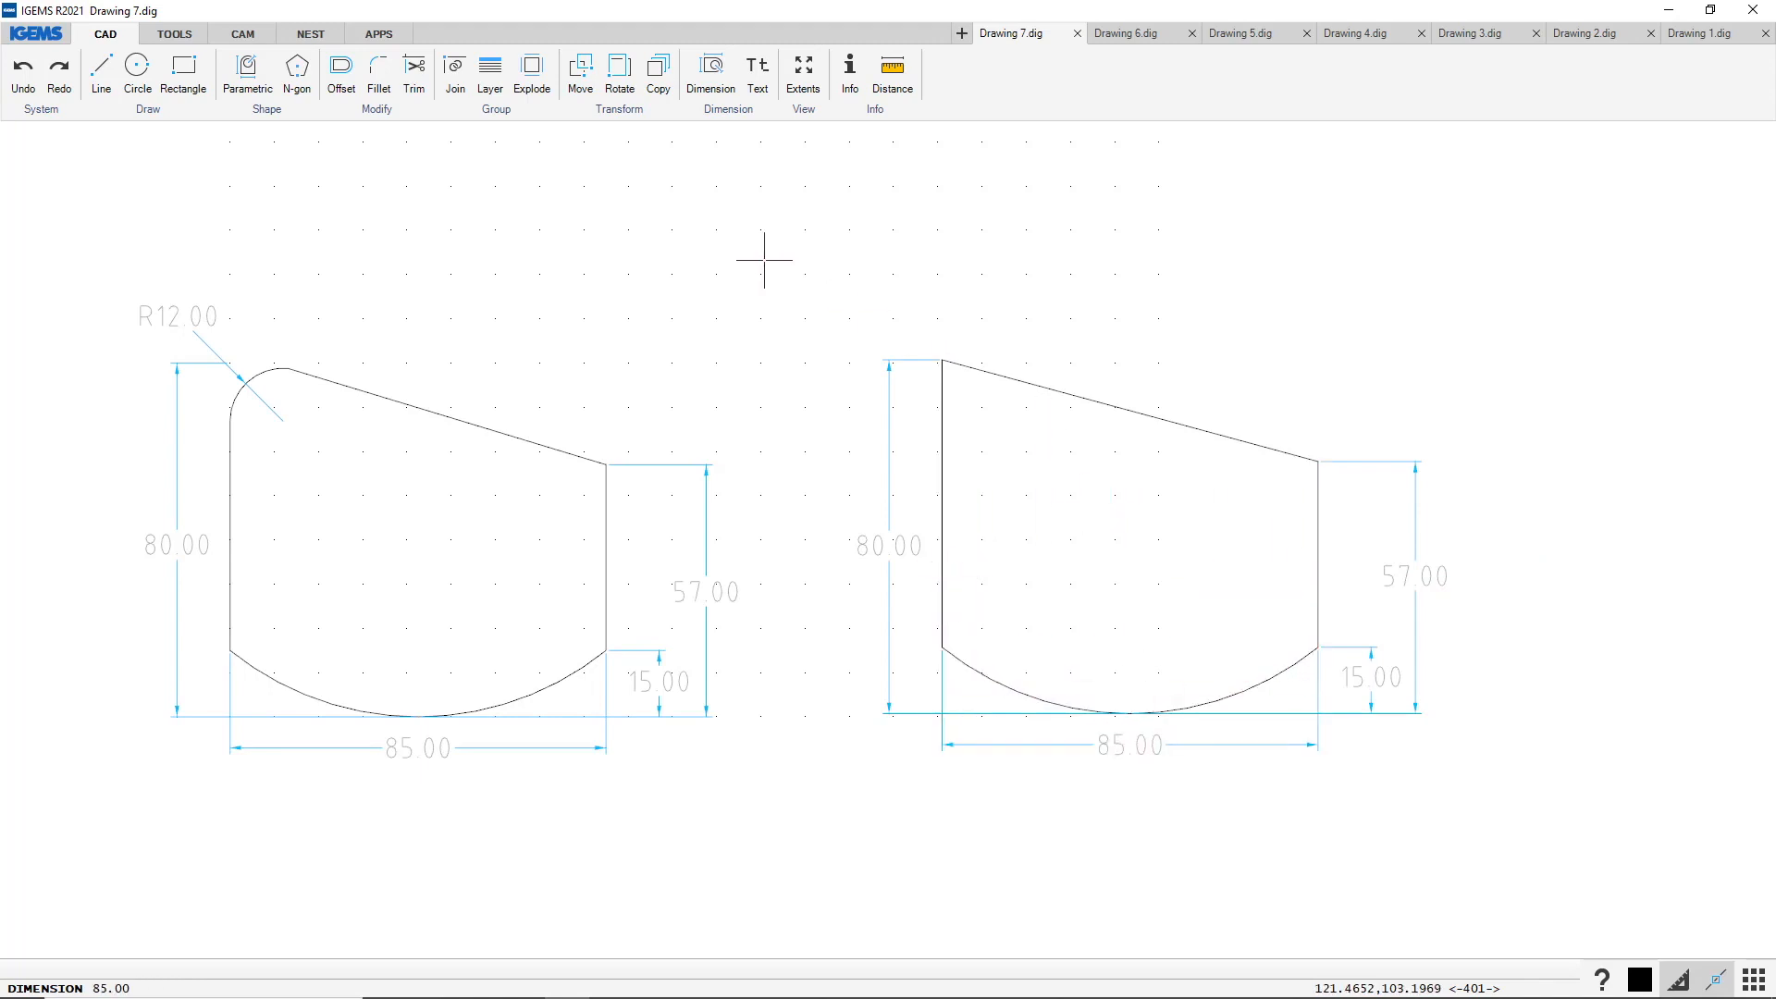
{"action": "key", "text": "Escape"}
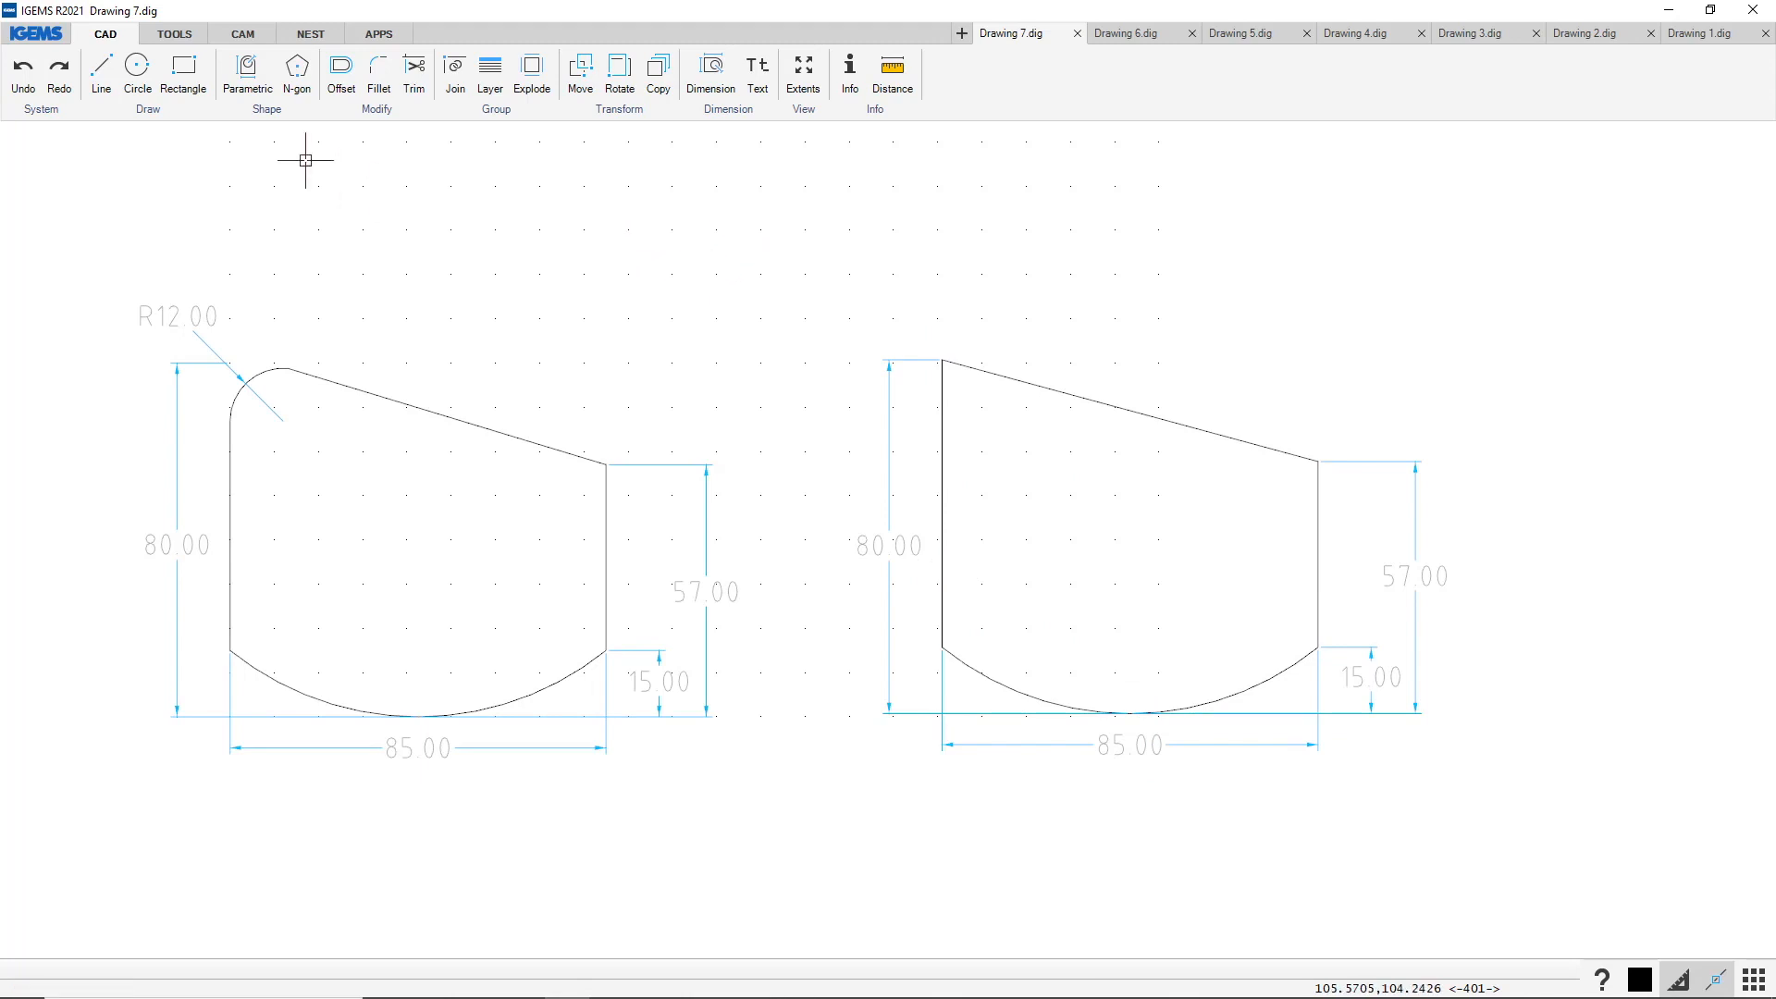
Fillet the copied outline's upper-left corner with a radius of 12
{"action": "left_click", "coordinate": [379, 68]}
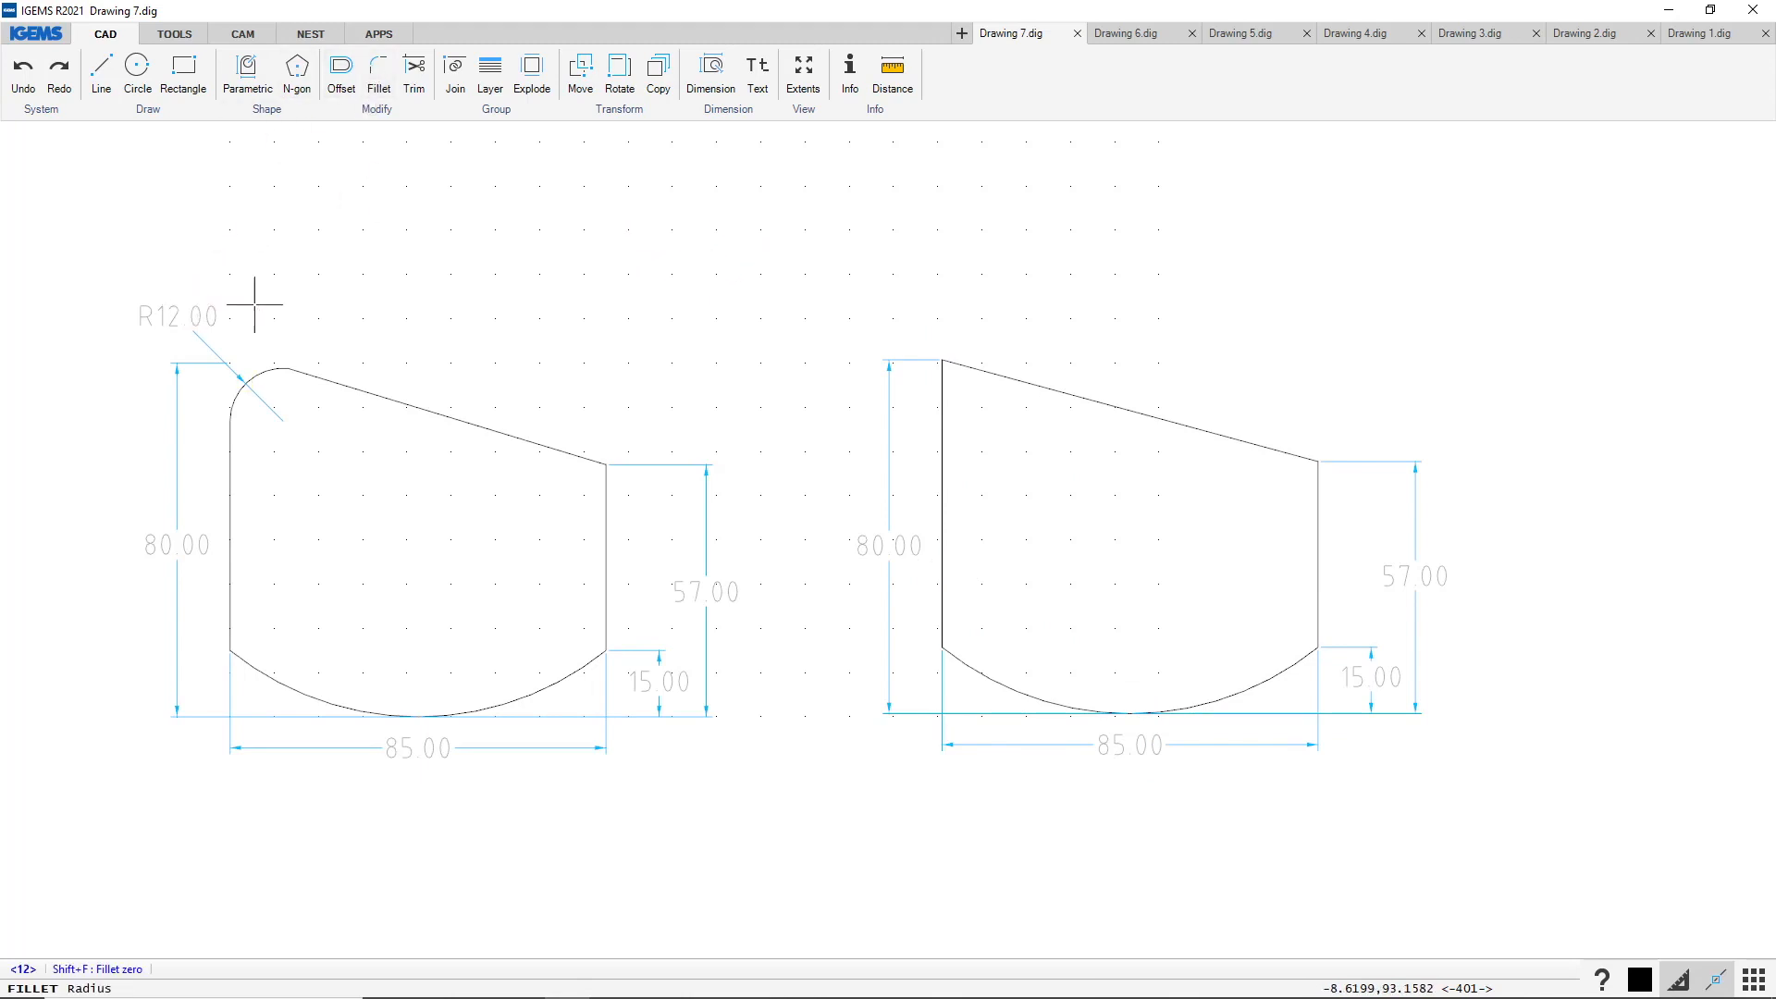
{"action": "left_click", "coordinate": [44, 968]}
{"action": "left_click", "coordinate": [988, 376]}
{"action": "left_click", "coordinate": [945, 408]}
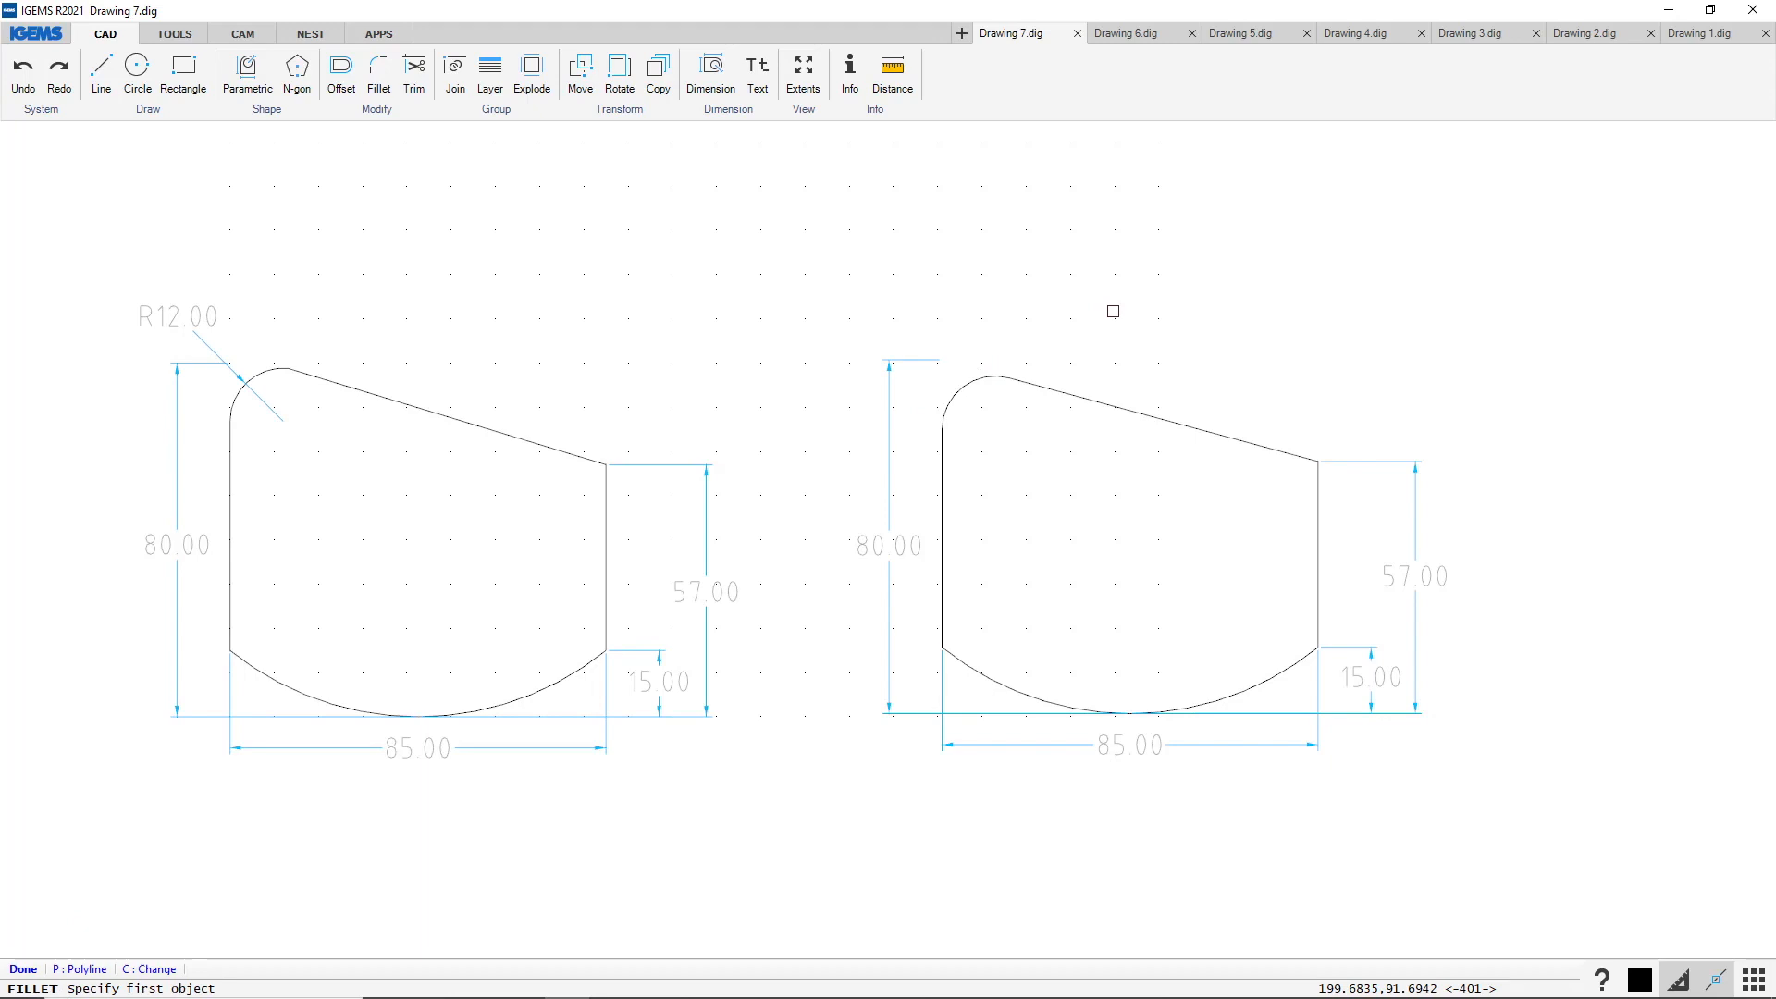
{"action": "key", "text": "Escape"}
Add a radius dimension to the copied outline's upper-left fillet, with its text outside the corner
{"action": "left_click", "coordinate": [700, 60]}
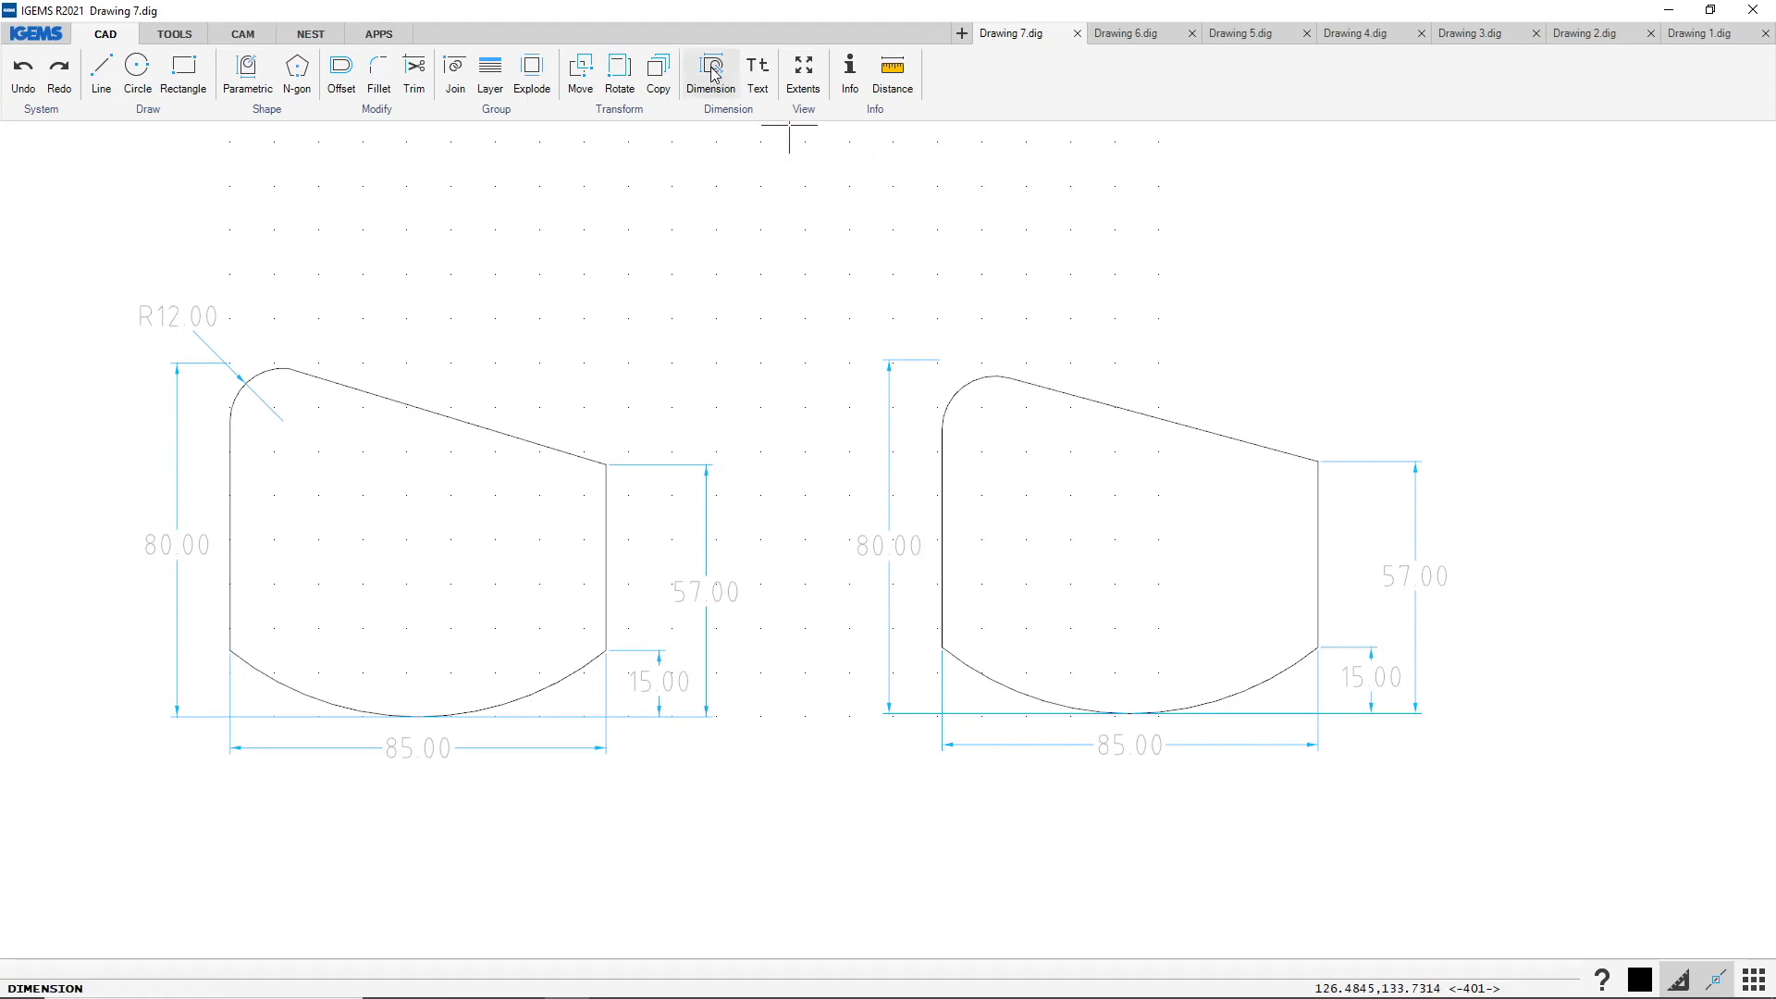
{"action": "left_click", "coordinate": [960, 388]}
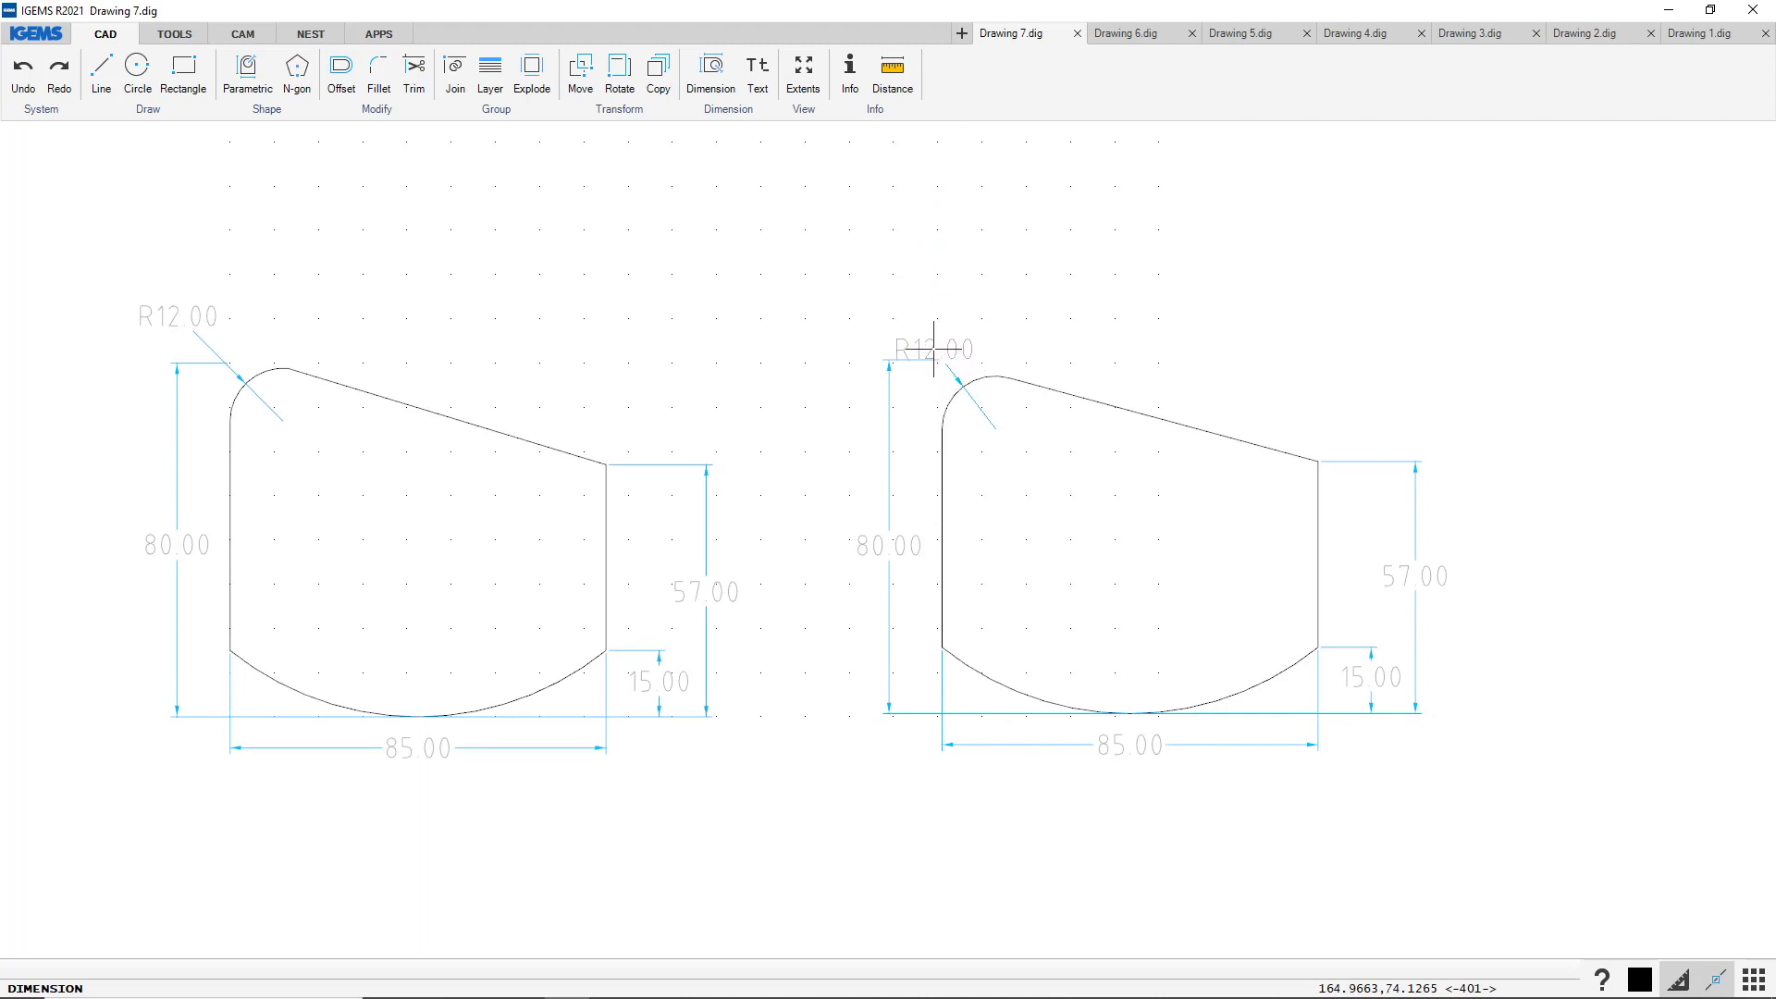
{"action": "left_click", "coordinate": [914, 328]}
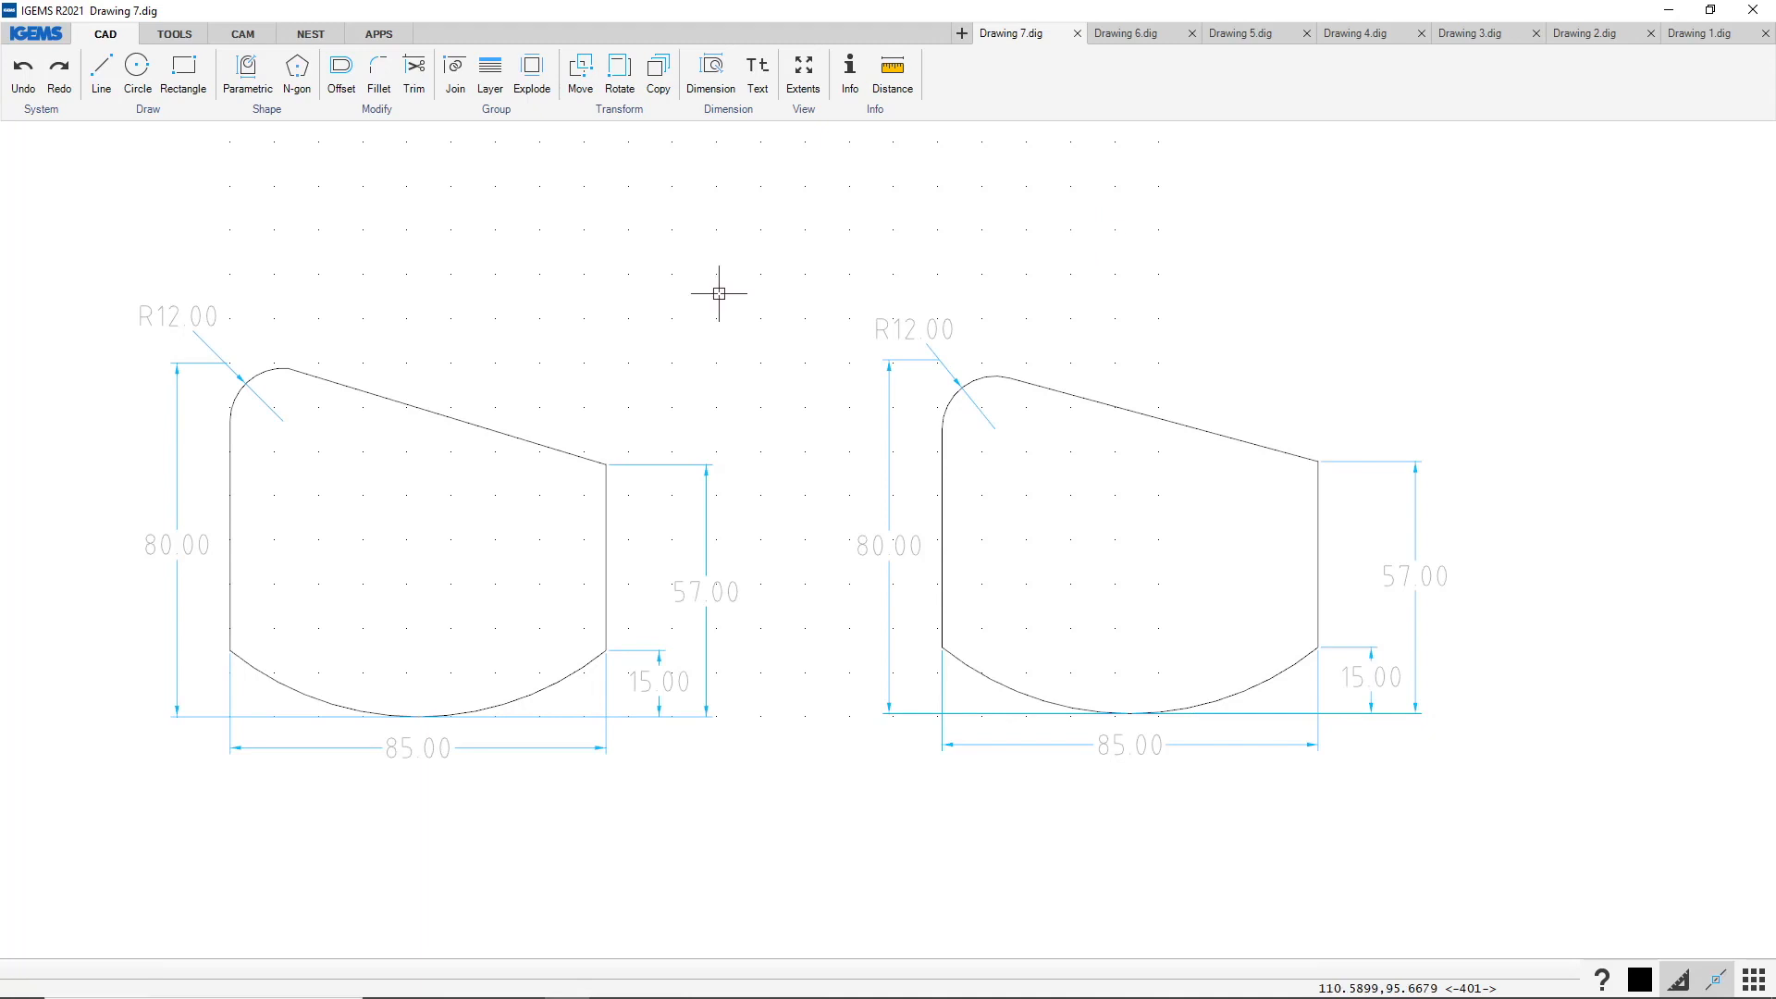
Open the sample drawing Drawing 8.dig from the Drawing examples folder
{"action": "left_click", "coordinate": [37, 33]}
{"action": "mouse_move", "coordinate": [64, 104]}
{"action": "left_click", "coordinate": [235, 108]}
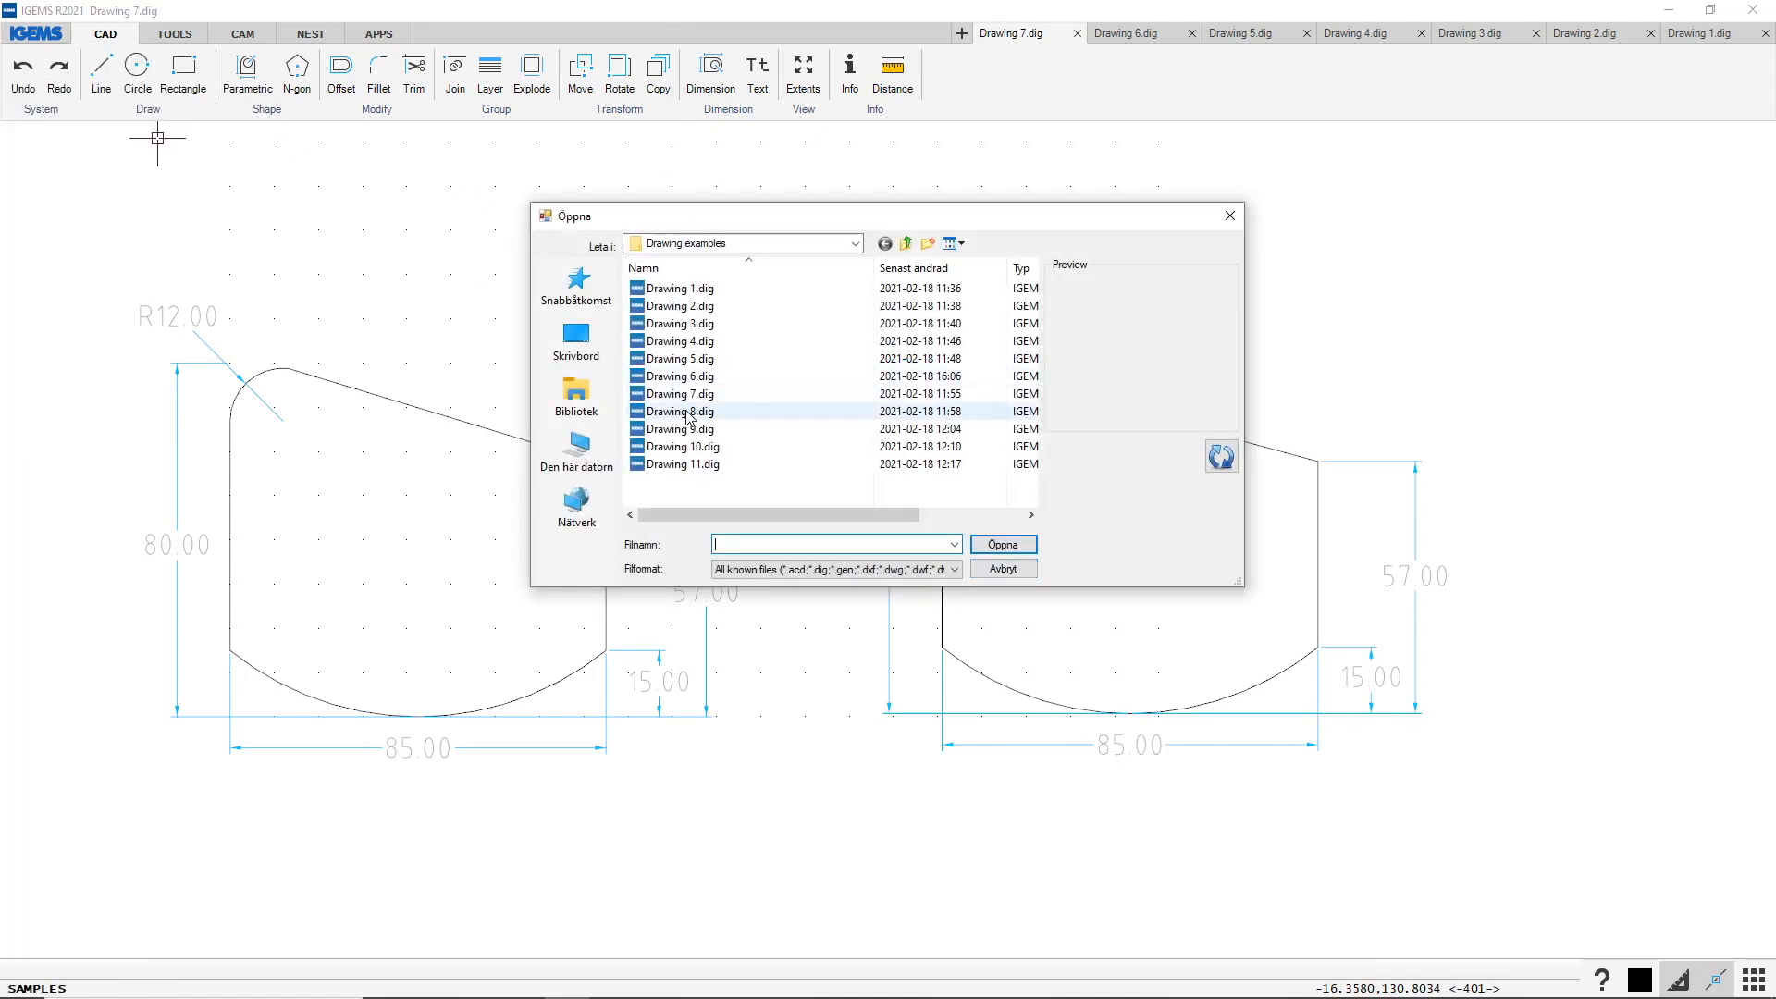
{"action": "double_click", "coordinate": [685, 413]}
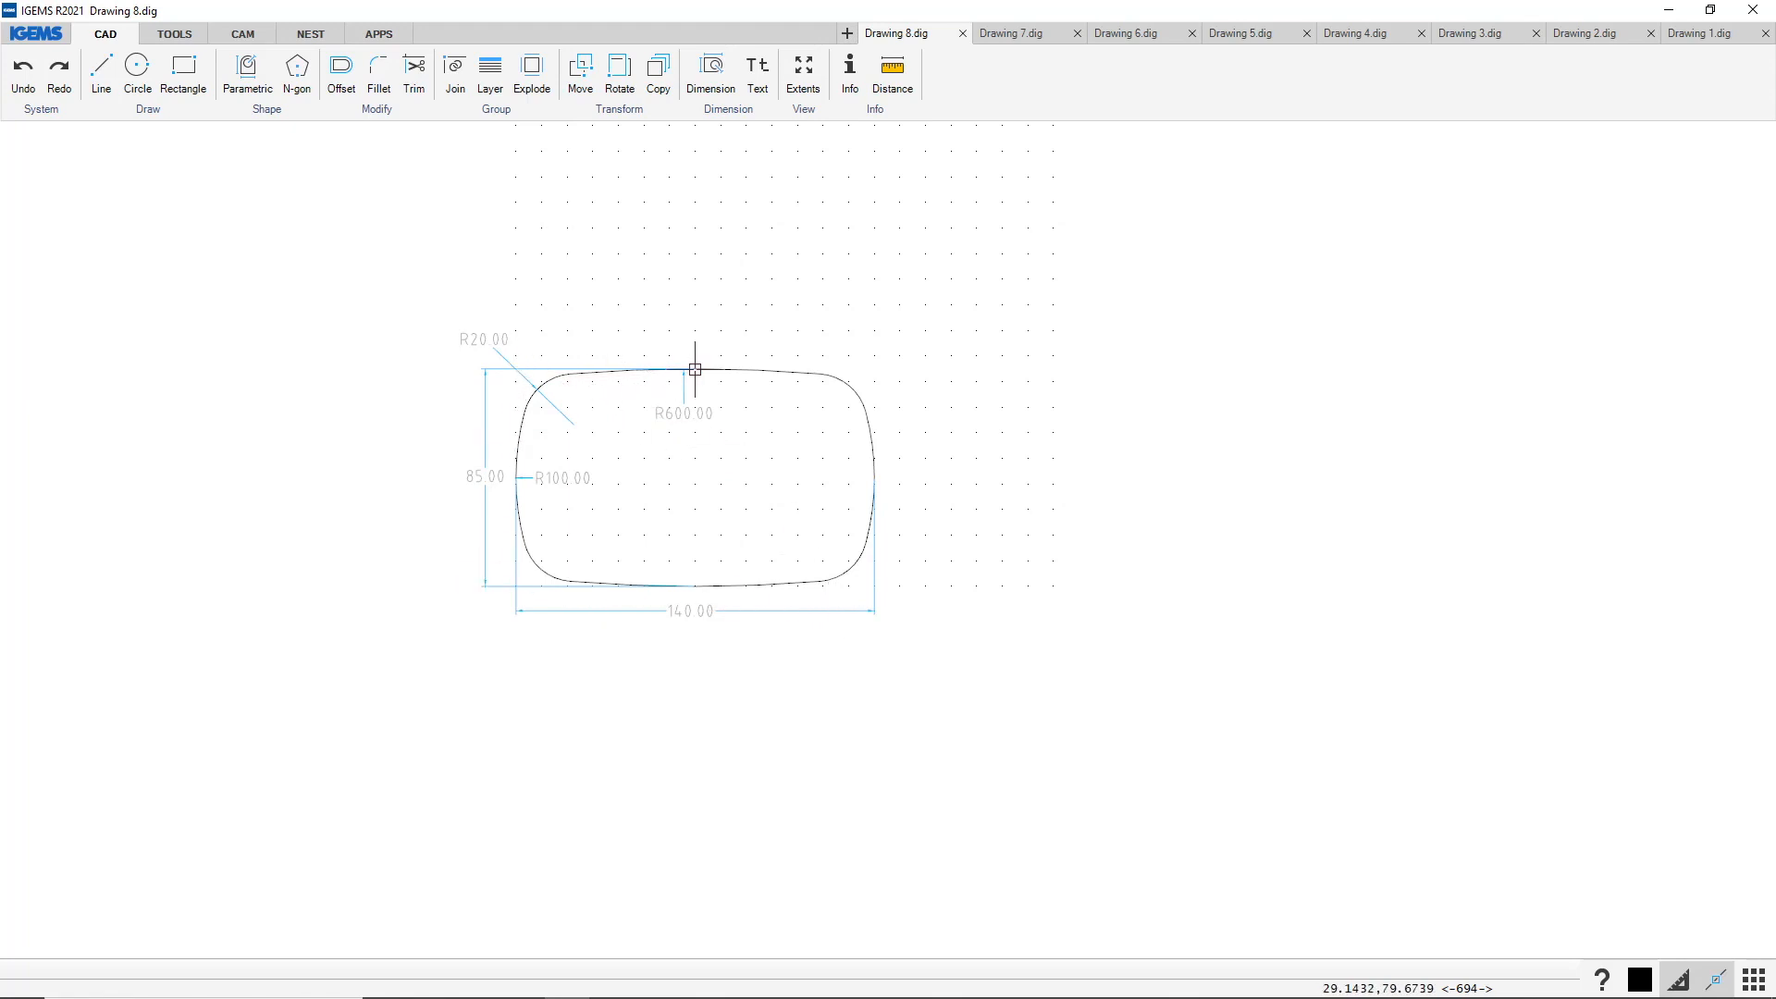
Draw a rectangle 140 wide and 85 high in the free space to the right of the dimensioned reference shape
{"action": "scroll", "coordinate": [610, 374], "scroll_direction": "up", "scroll_amount": 5}
{"action": "scroll", "coordinate": [614, 386], "scroll_direction": "up", "scroll_amount": 2}
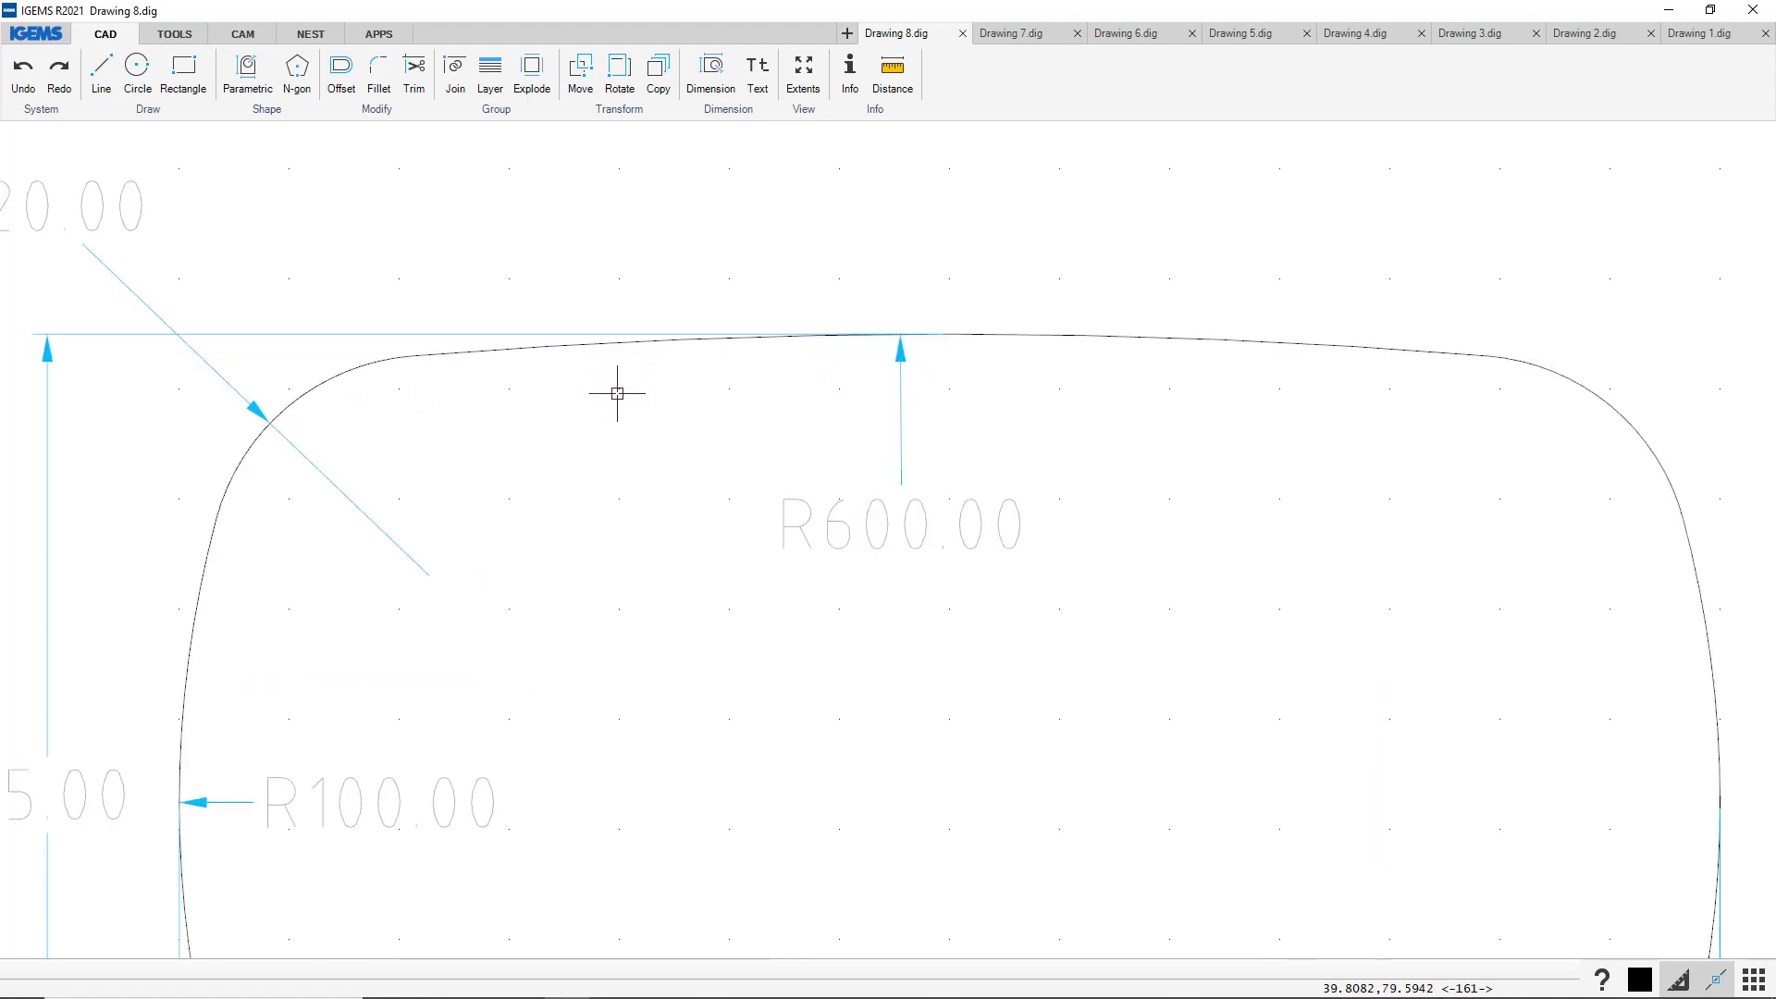
{"action": "scroll", "coordinate": [679, 385], "scroll_direction": "down", "scroll_amount": 5}
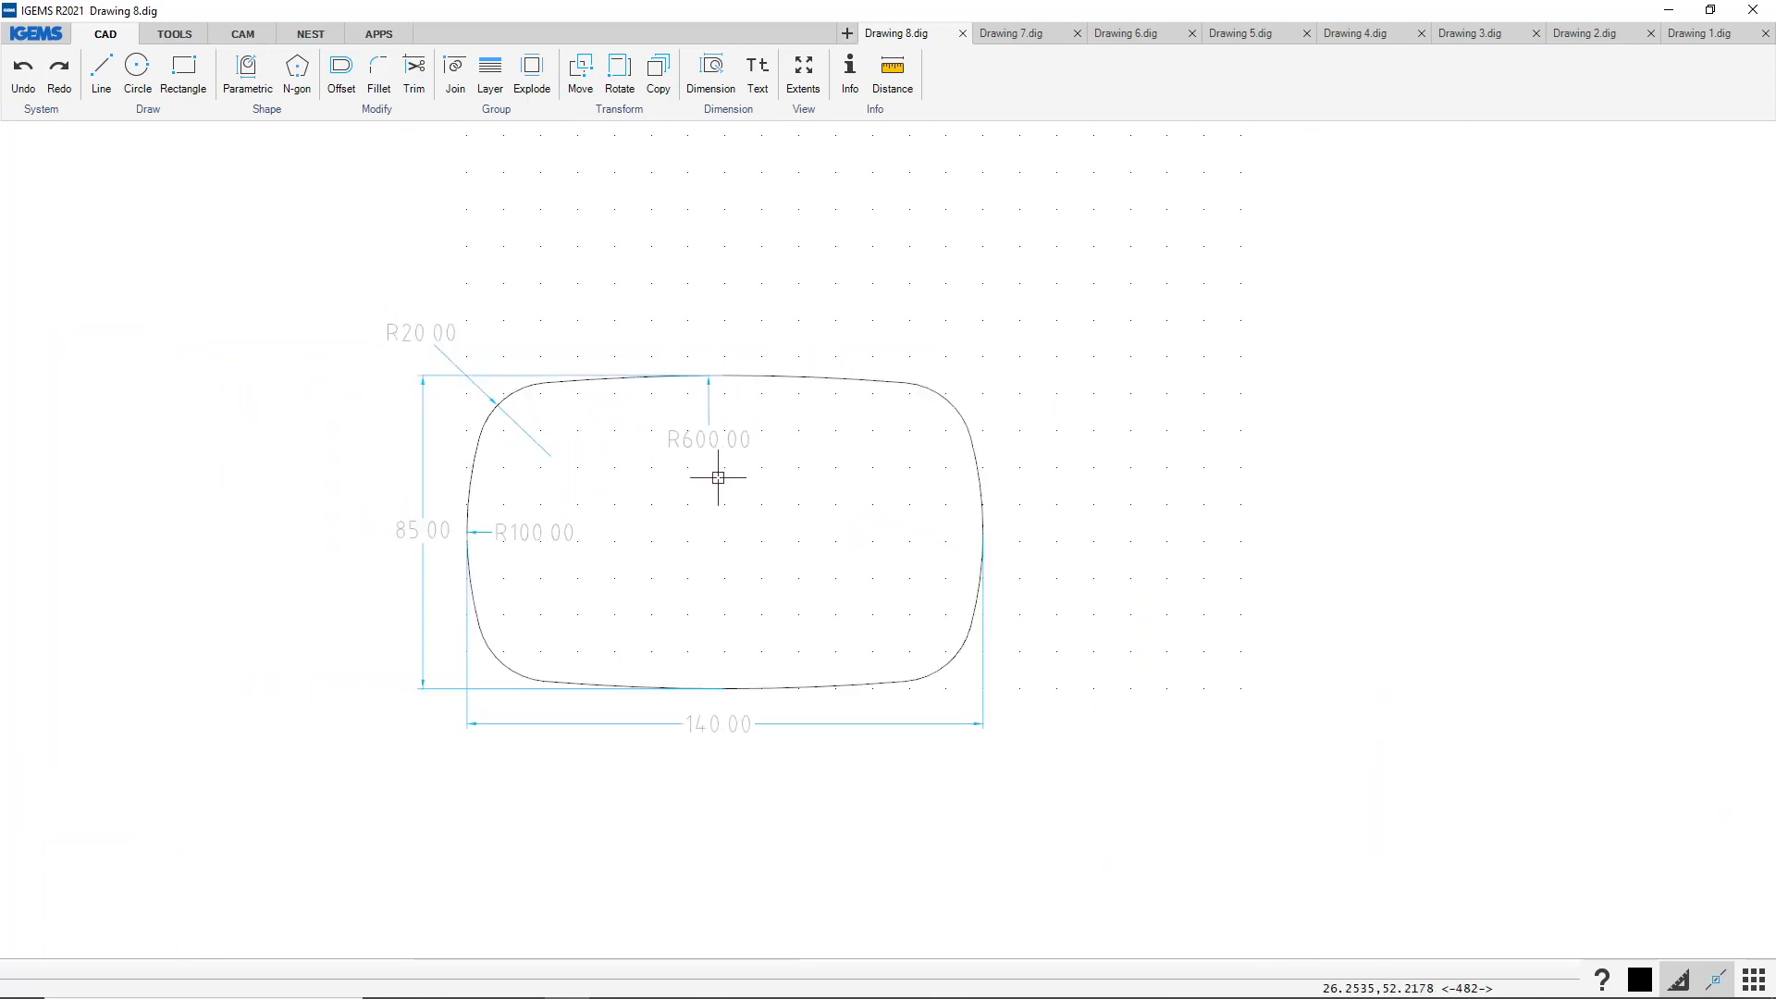
{"action": "middle_click_drag", "start_coordinate": [947, 509], "coordinate": [757, 514]}
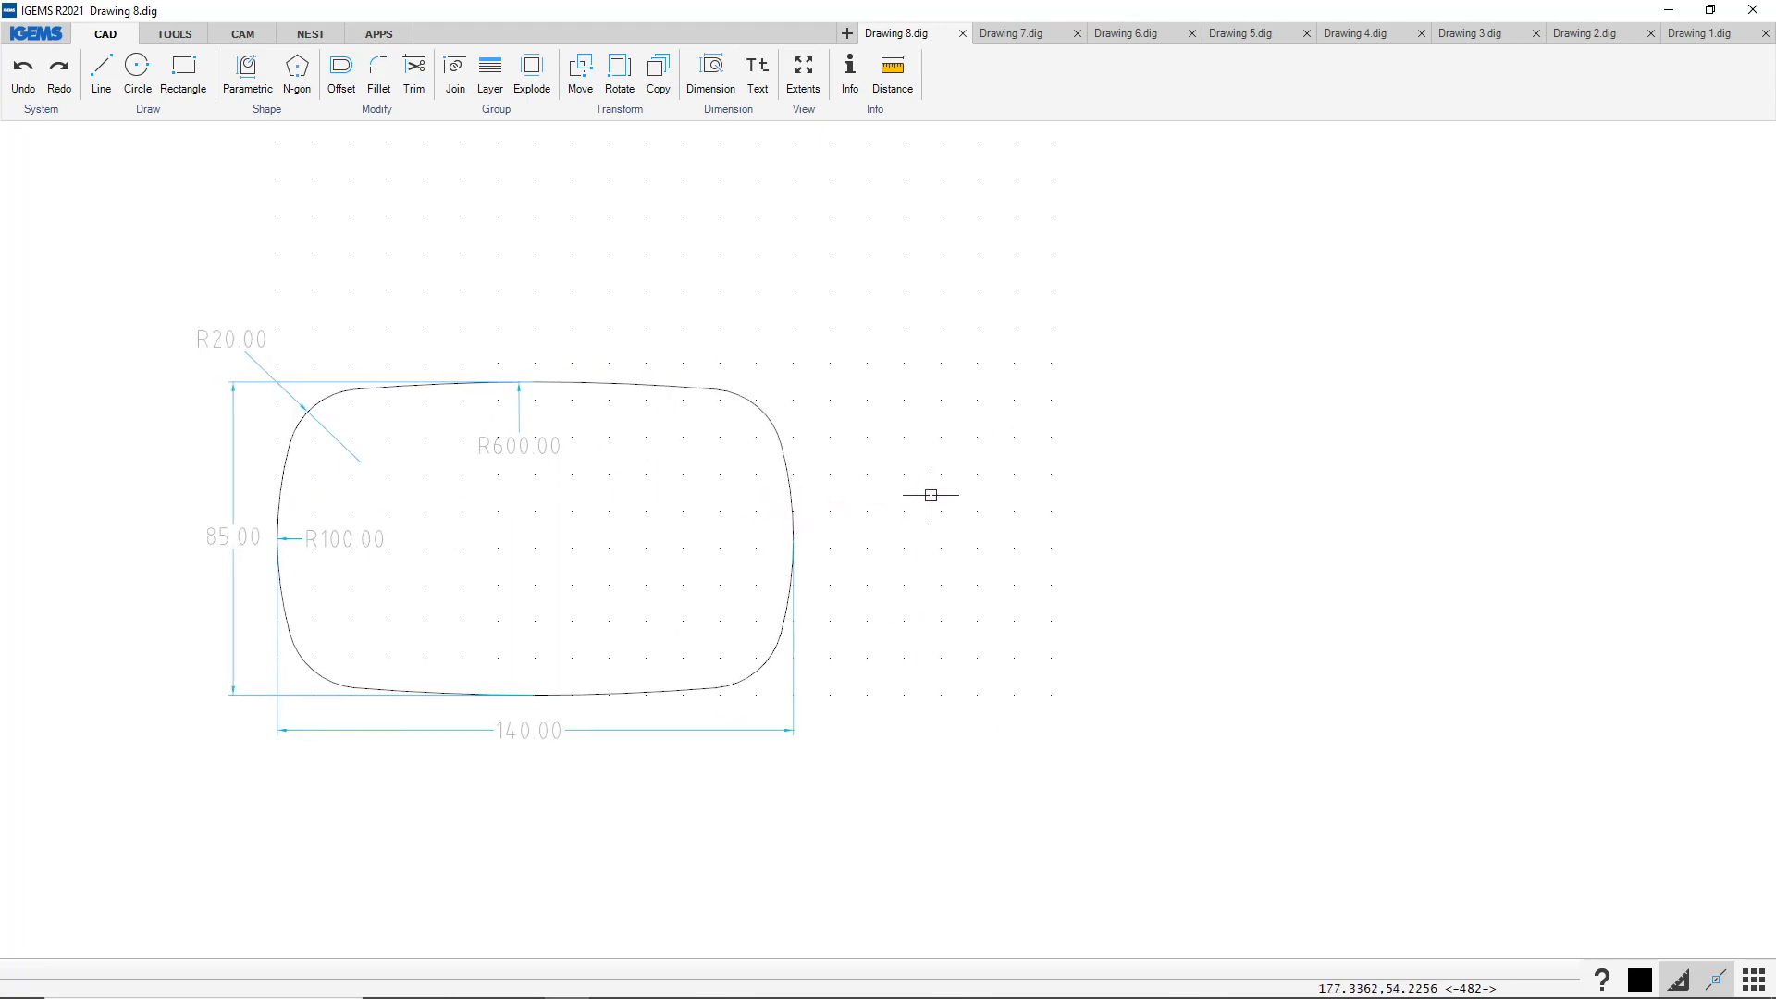
{"action": "key", "text": "r"}
{"action": "left_click", "coordinate": [939, 679]}
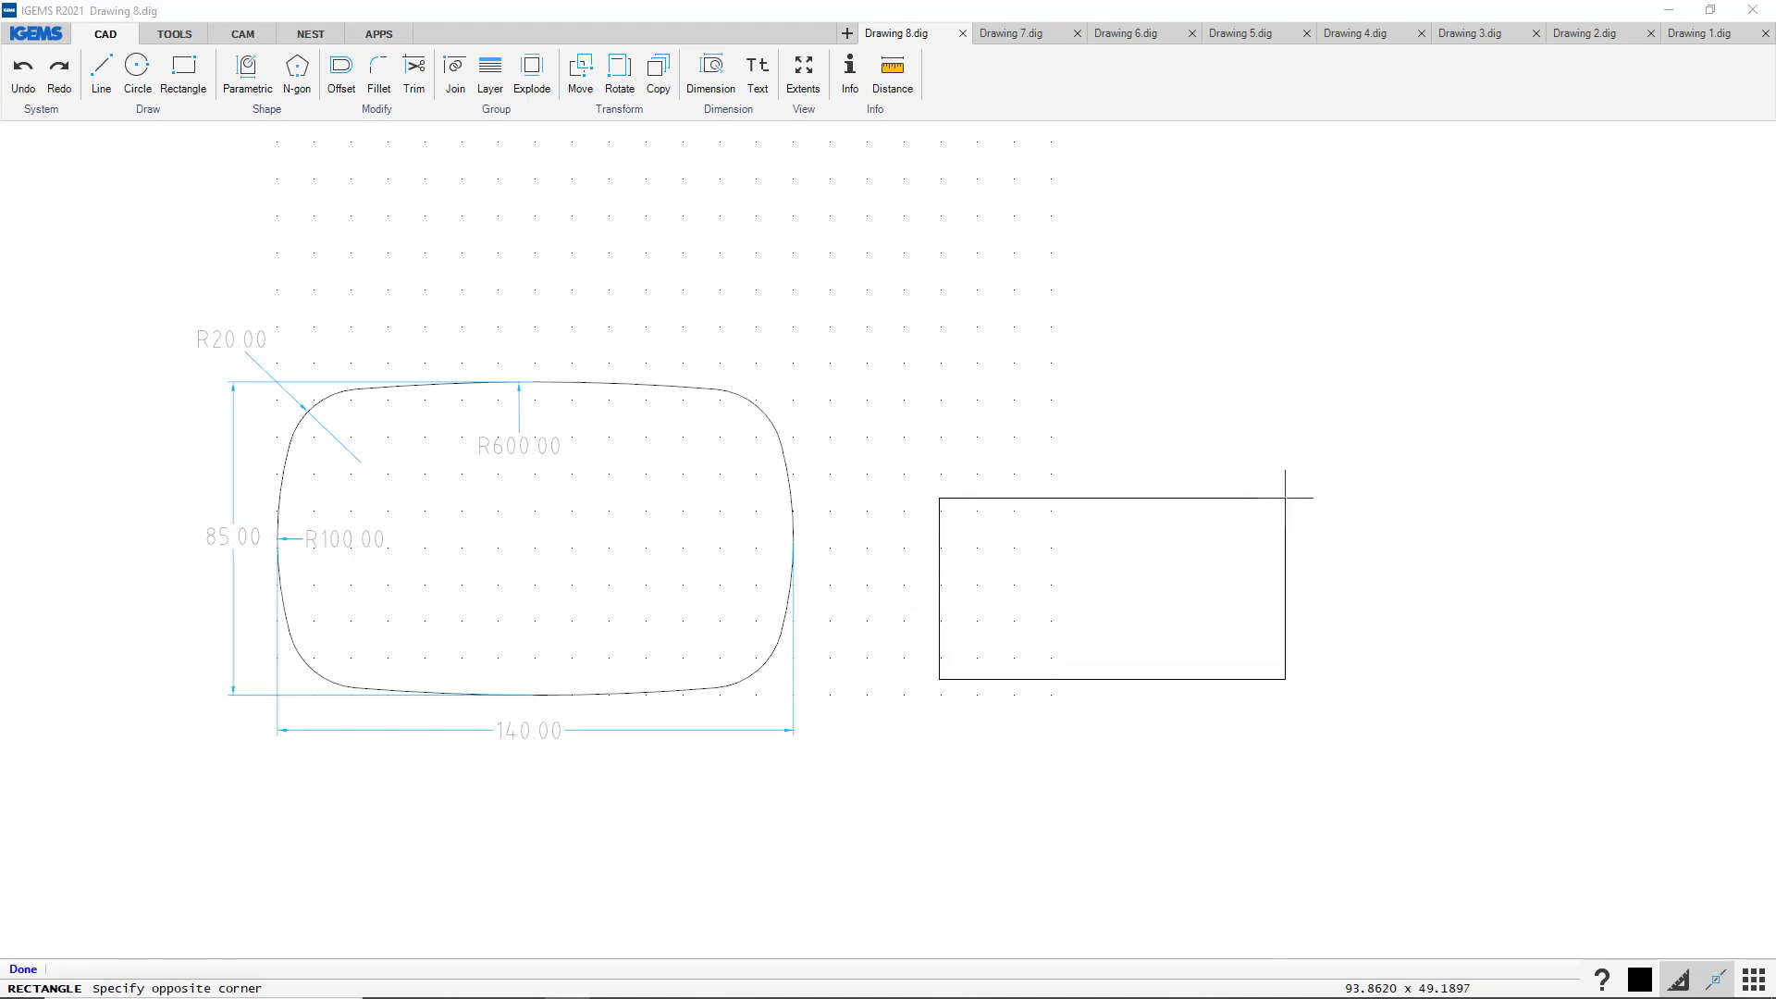
{"action": "type", "text": "140,85"}
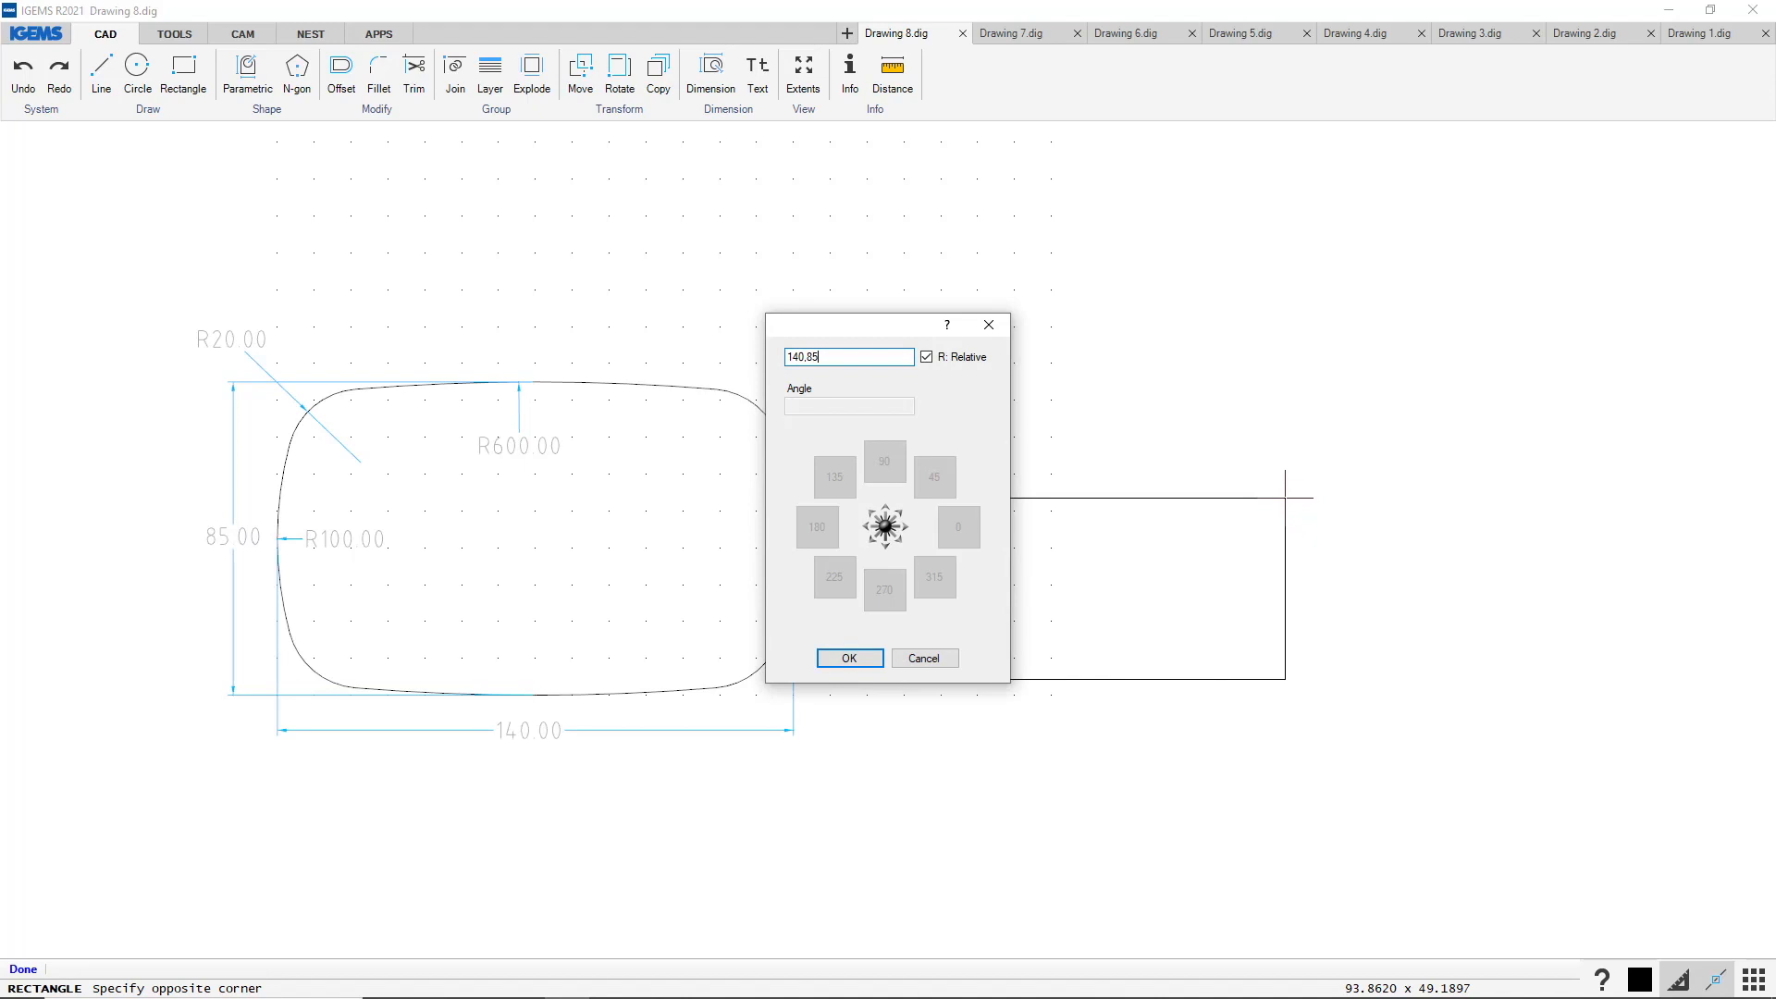
{"action": "key", "text": "Return"}
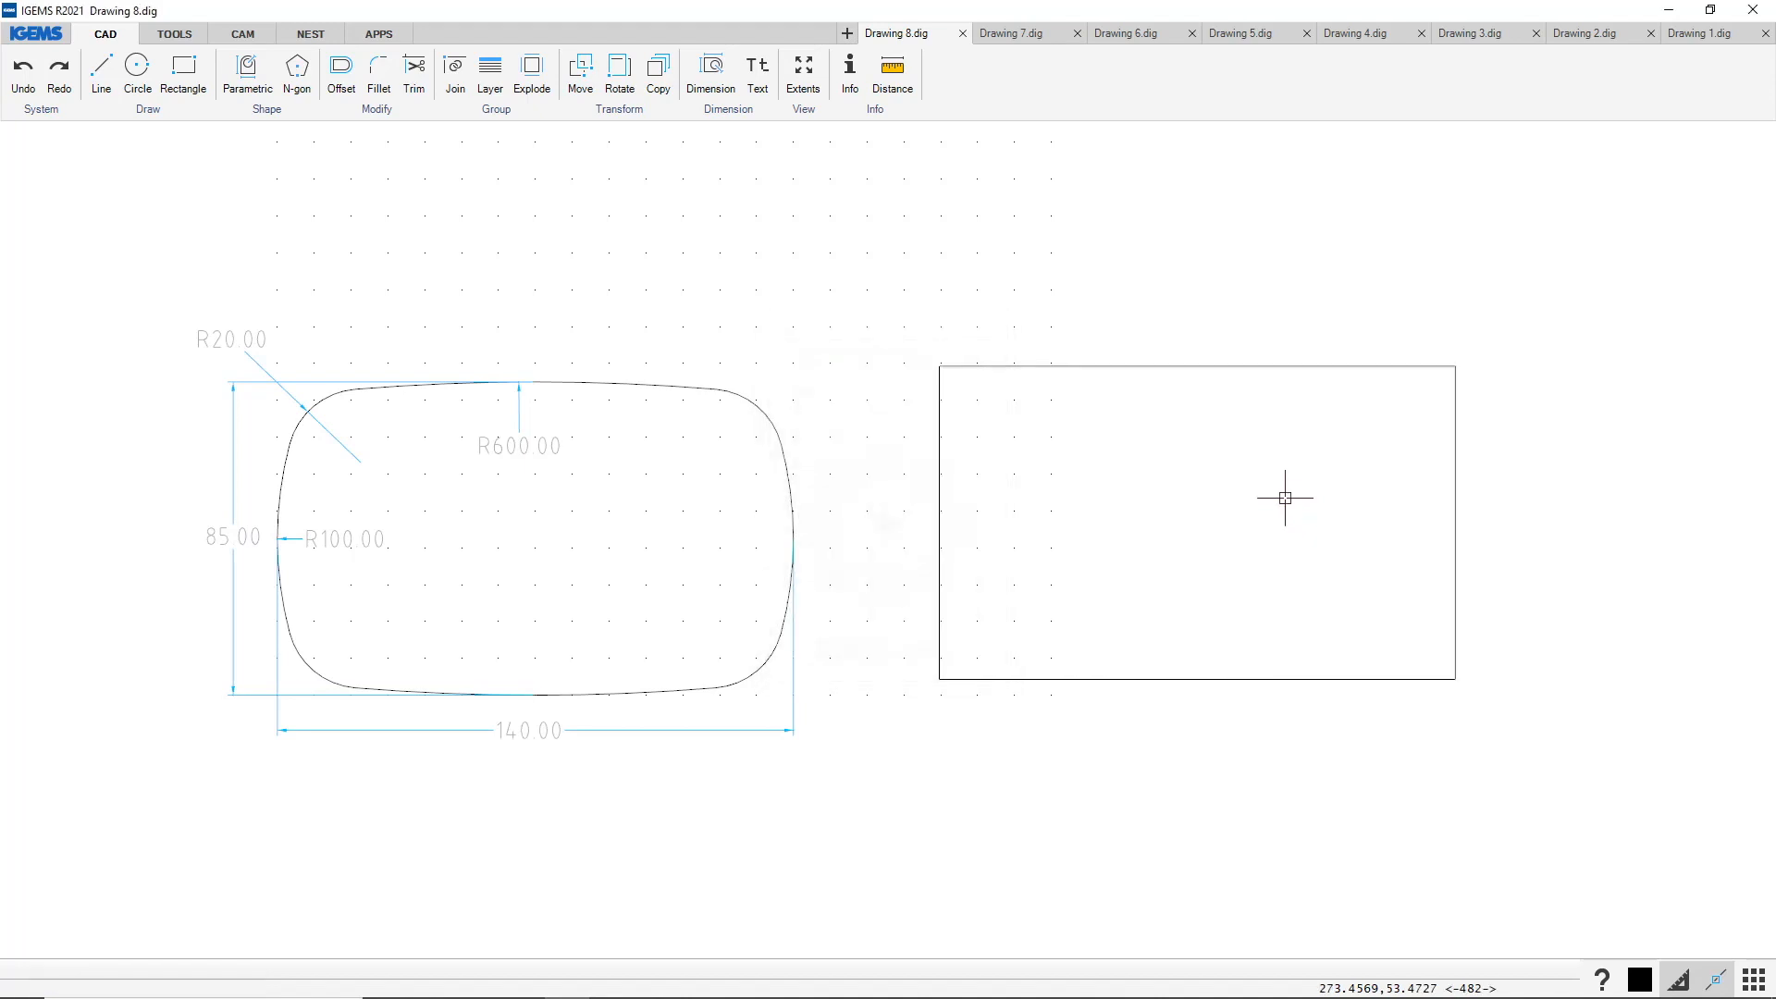
Draw a two-point circle with a diameter of 1200, starting at the midpoint of the rectangle's top edge and running straight down
{"action": "middle_click_drag", "start_coordinate": [1233, 496], "coordinate": [1165, 511]}
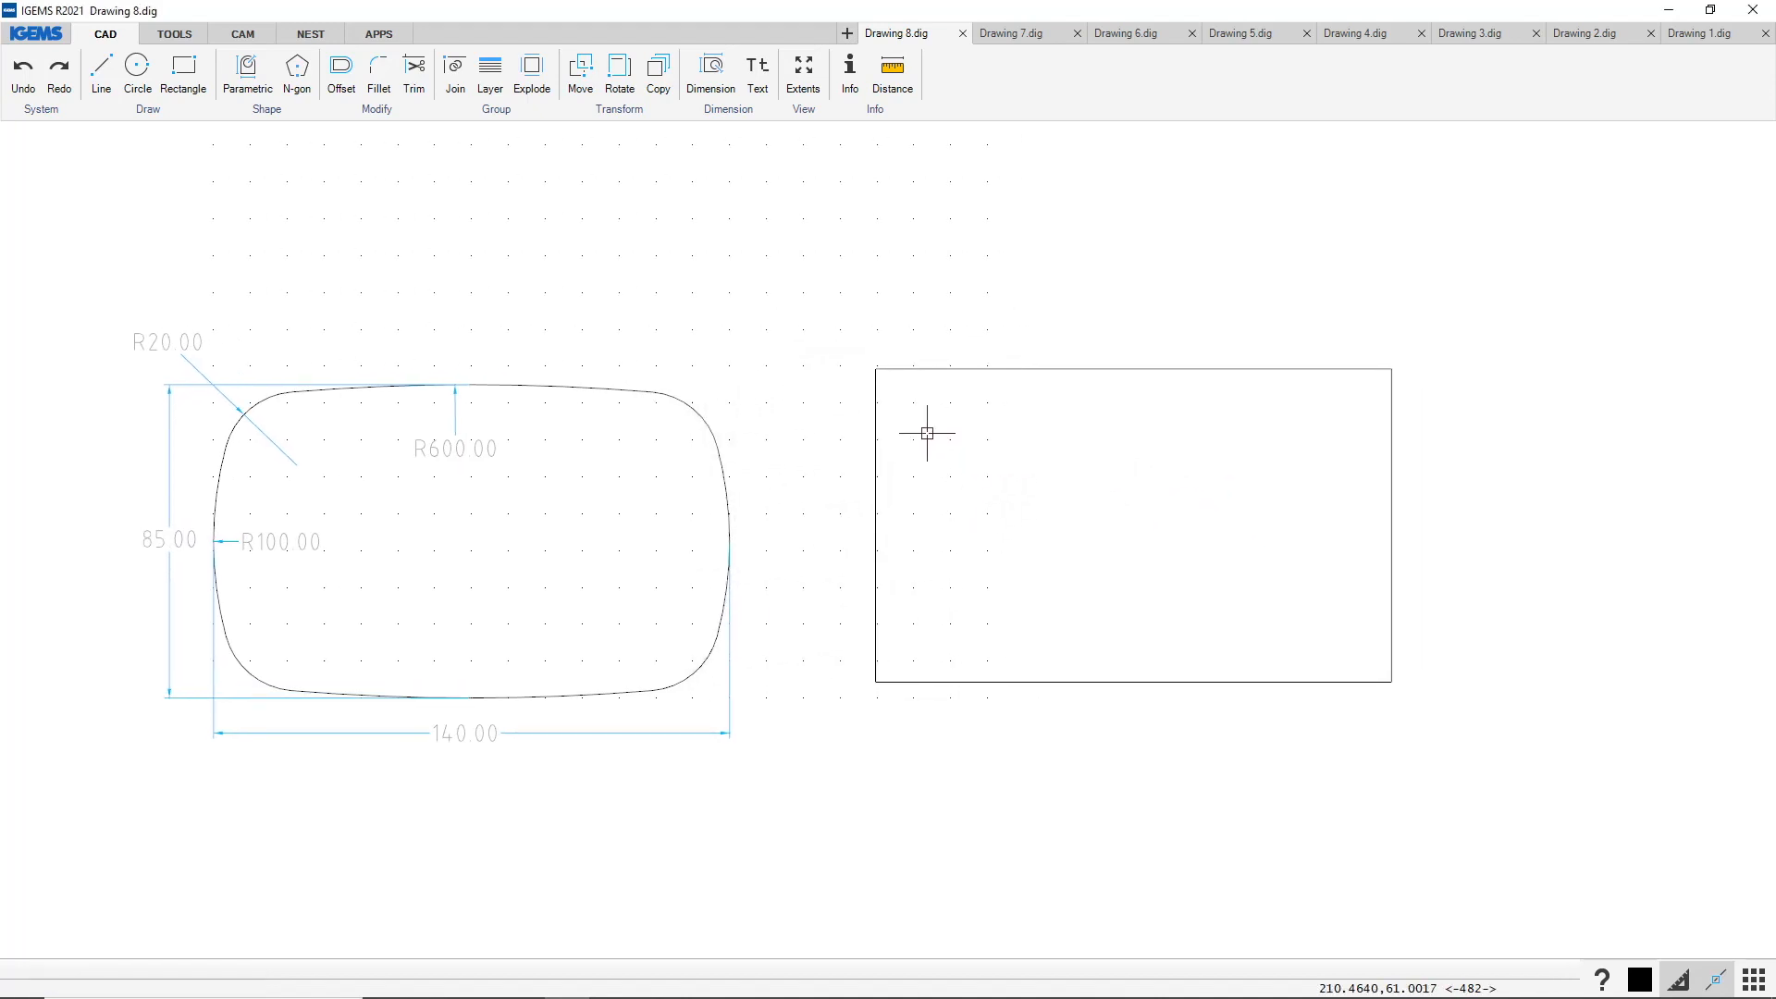
{"action": "left_click", "coordinate": [150, 110]}
{"action": "mouse_move", "coordinate": [150, 210]}
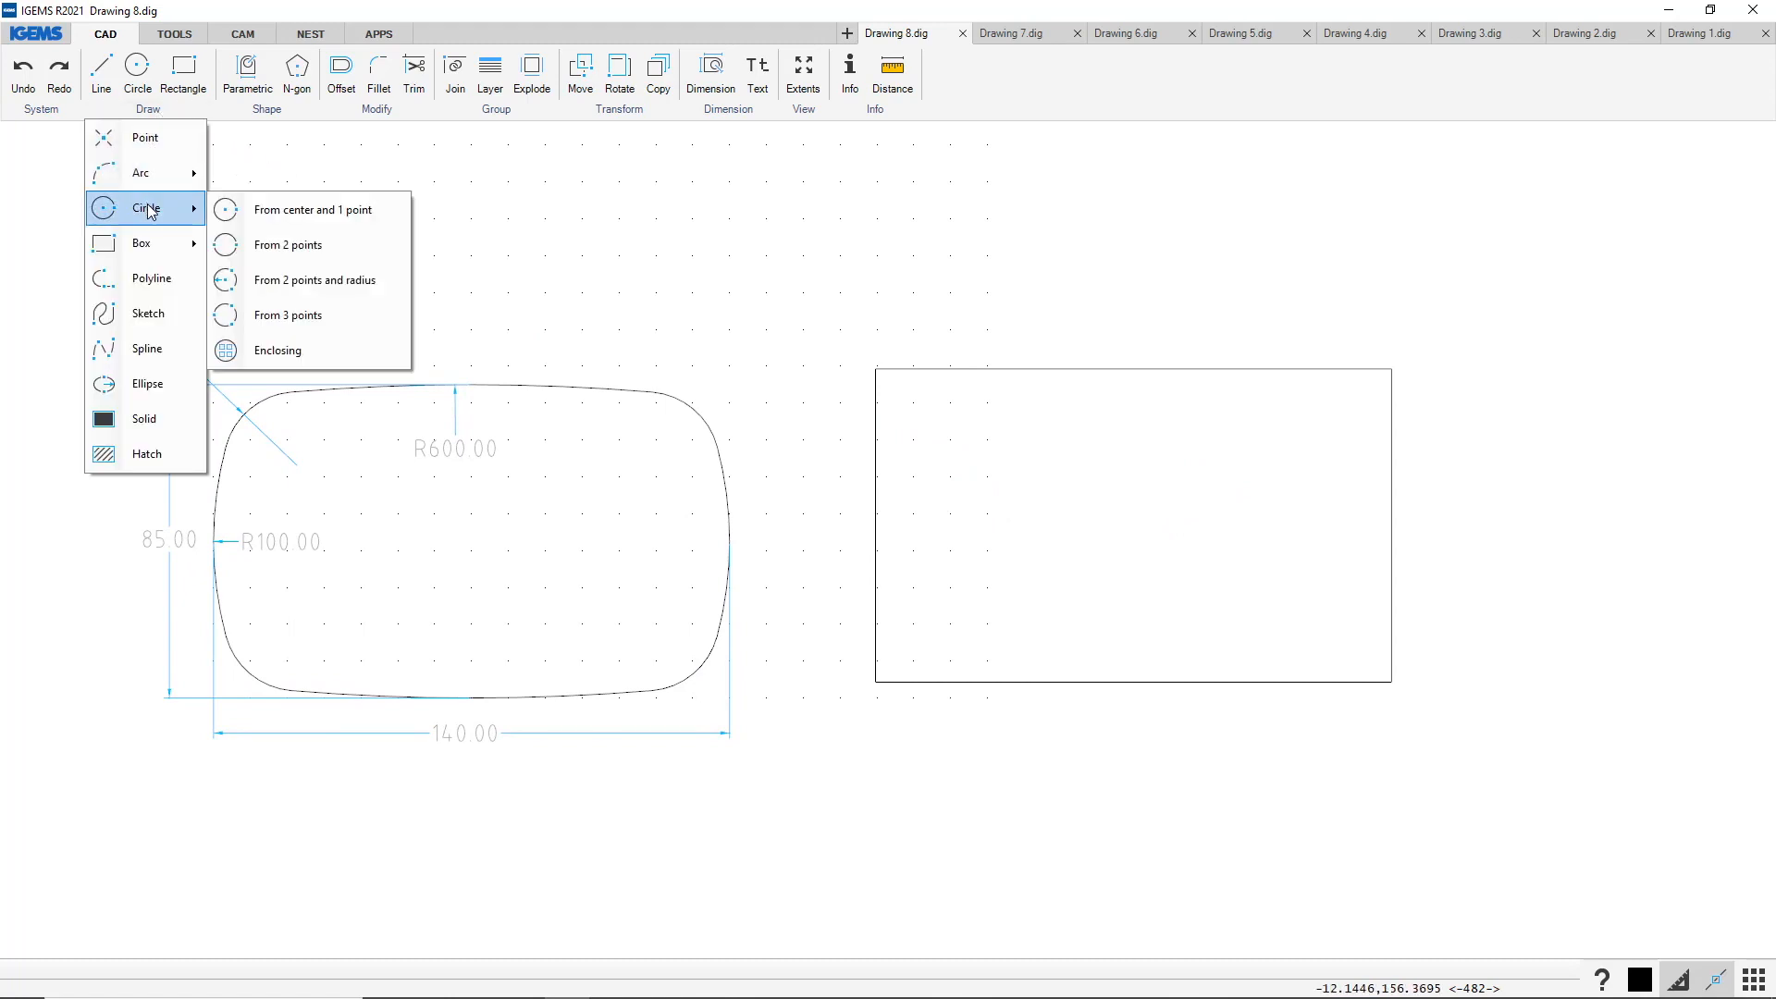
{"action": "left_click", "coordinate": [284, 245]}
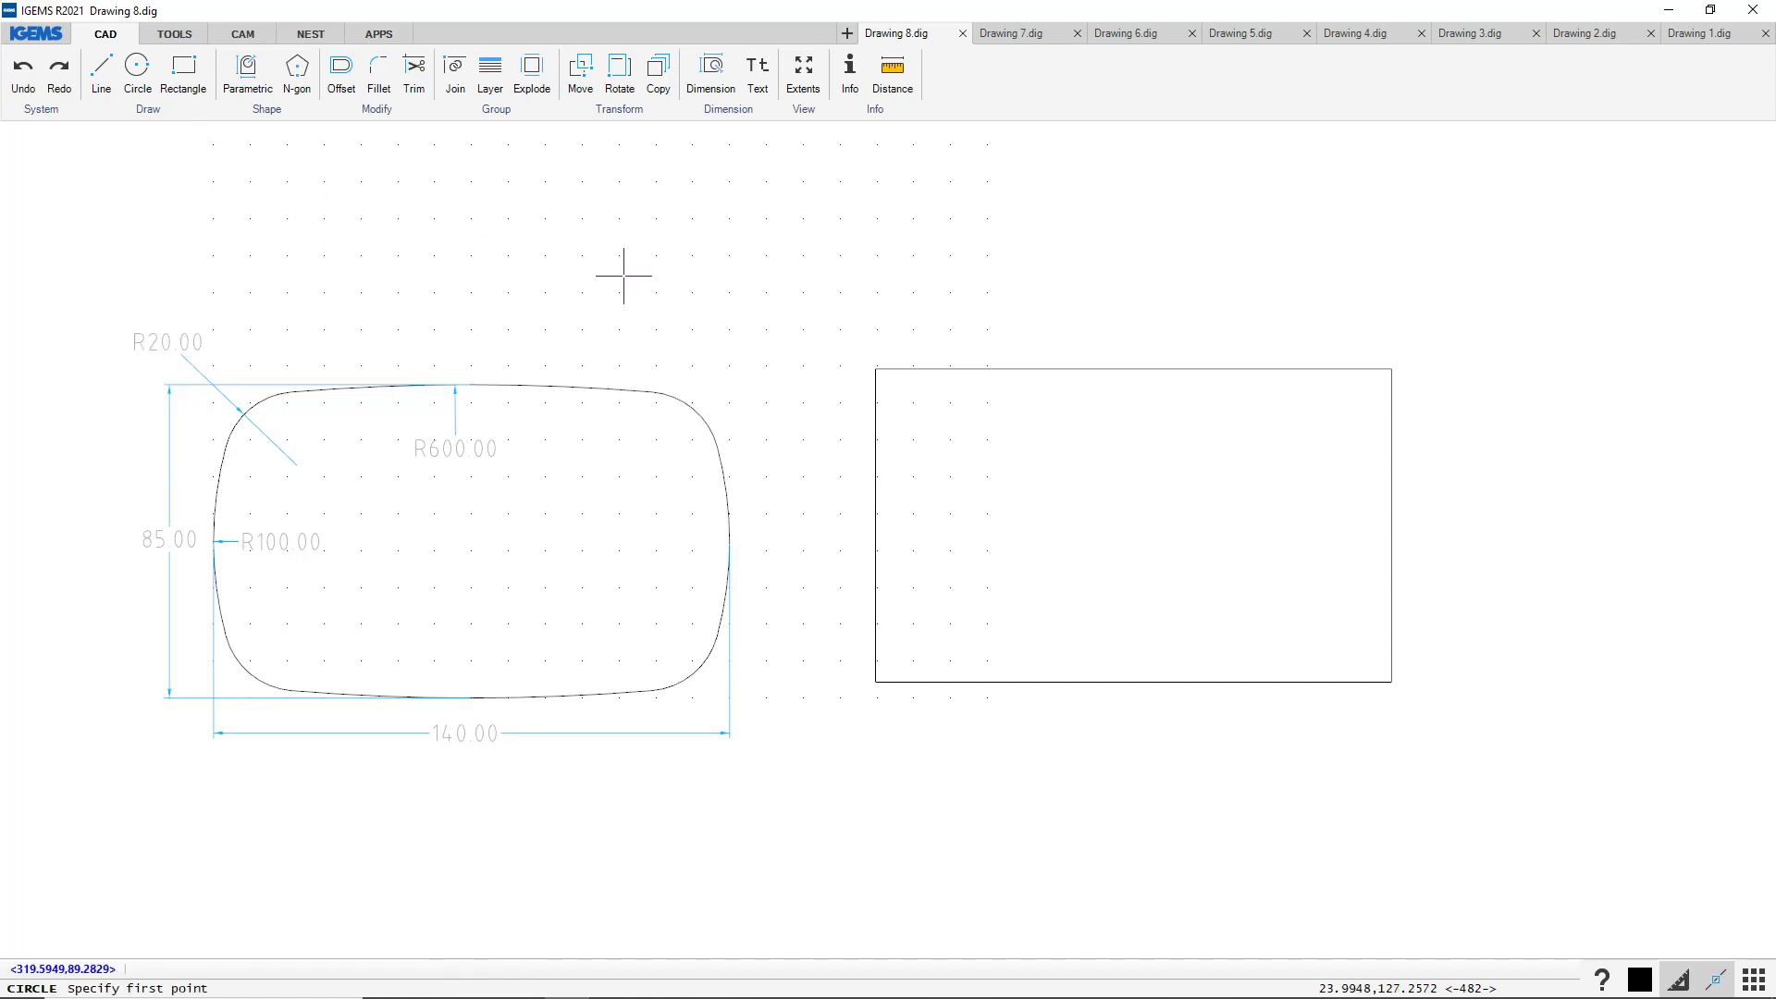
{"action": "left_click", "coordinate": [1131, 369]}
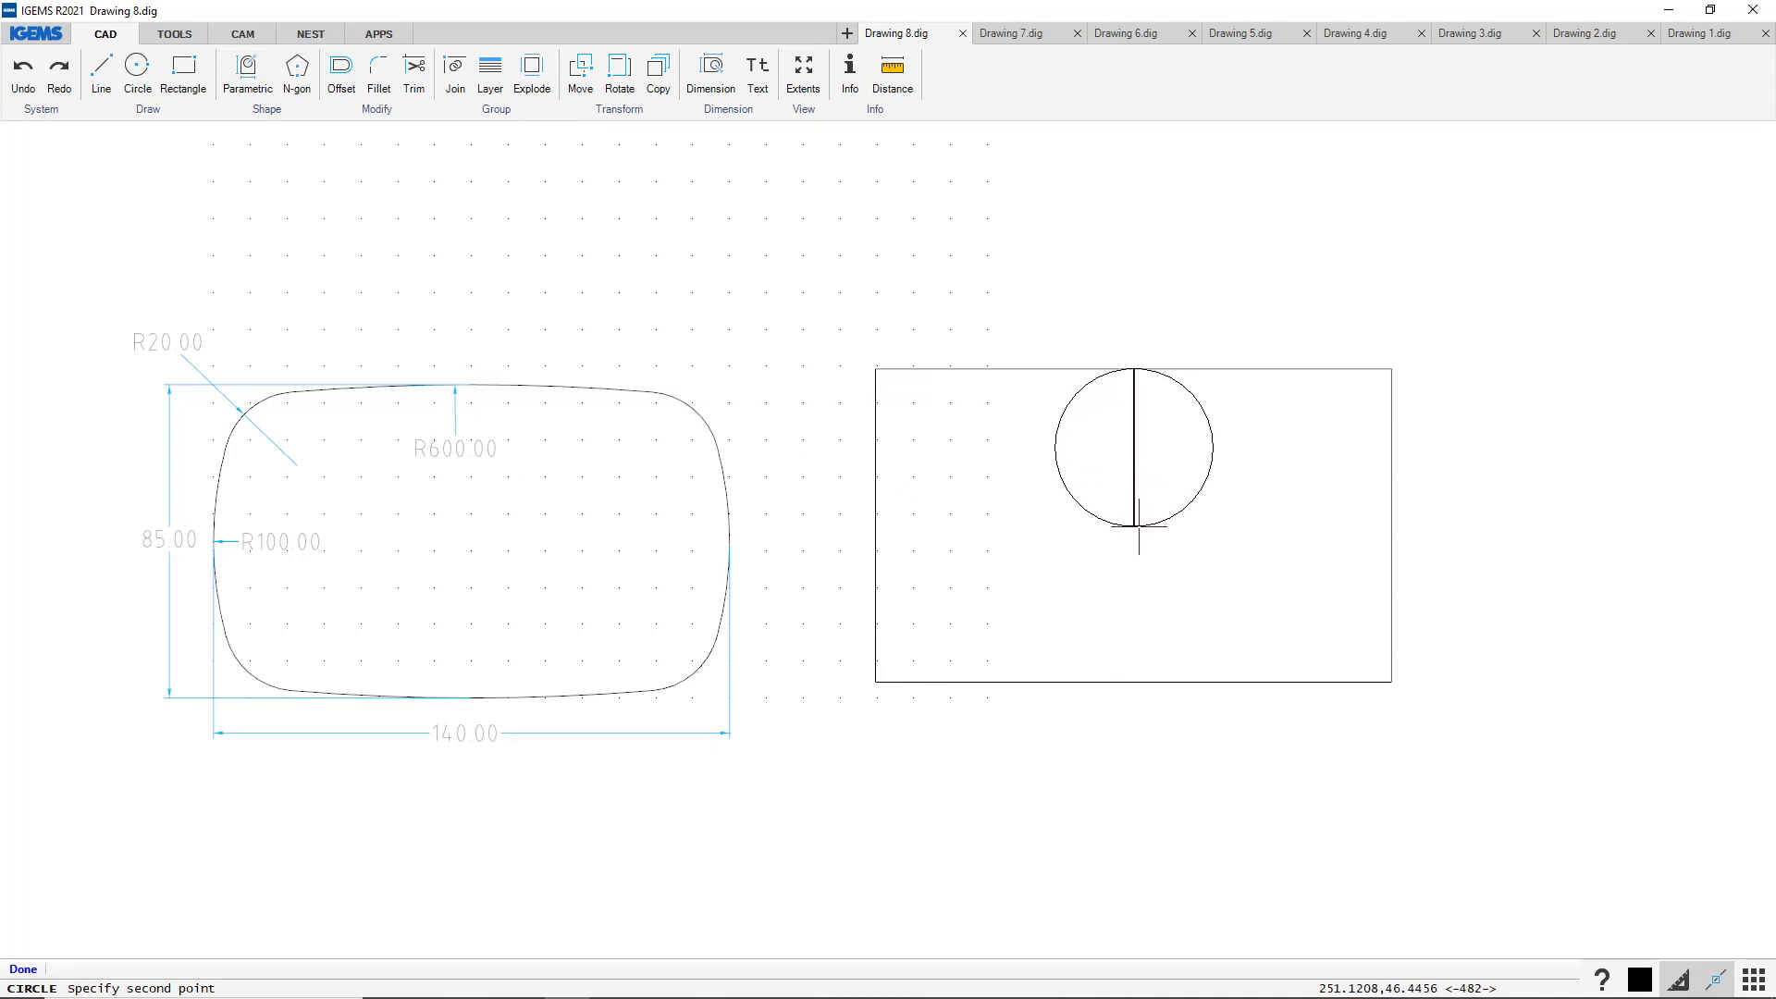
{"action": "type", "text": "1200"}
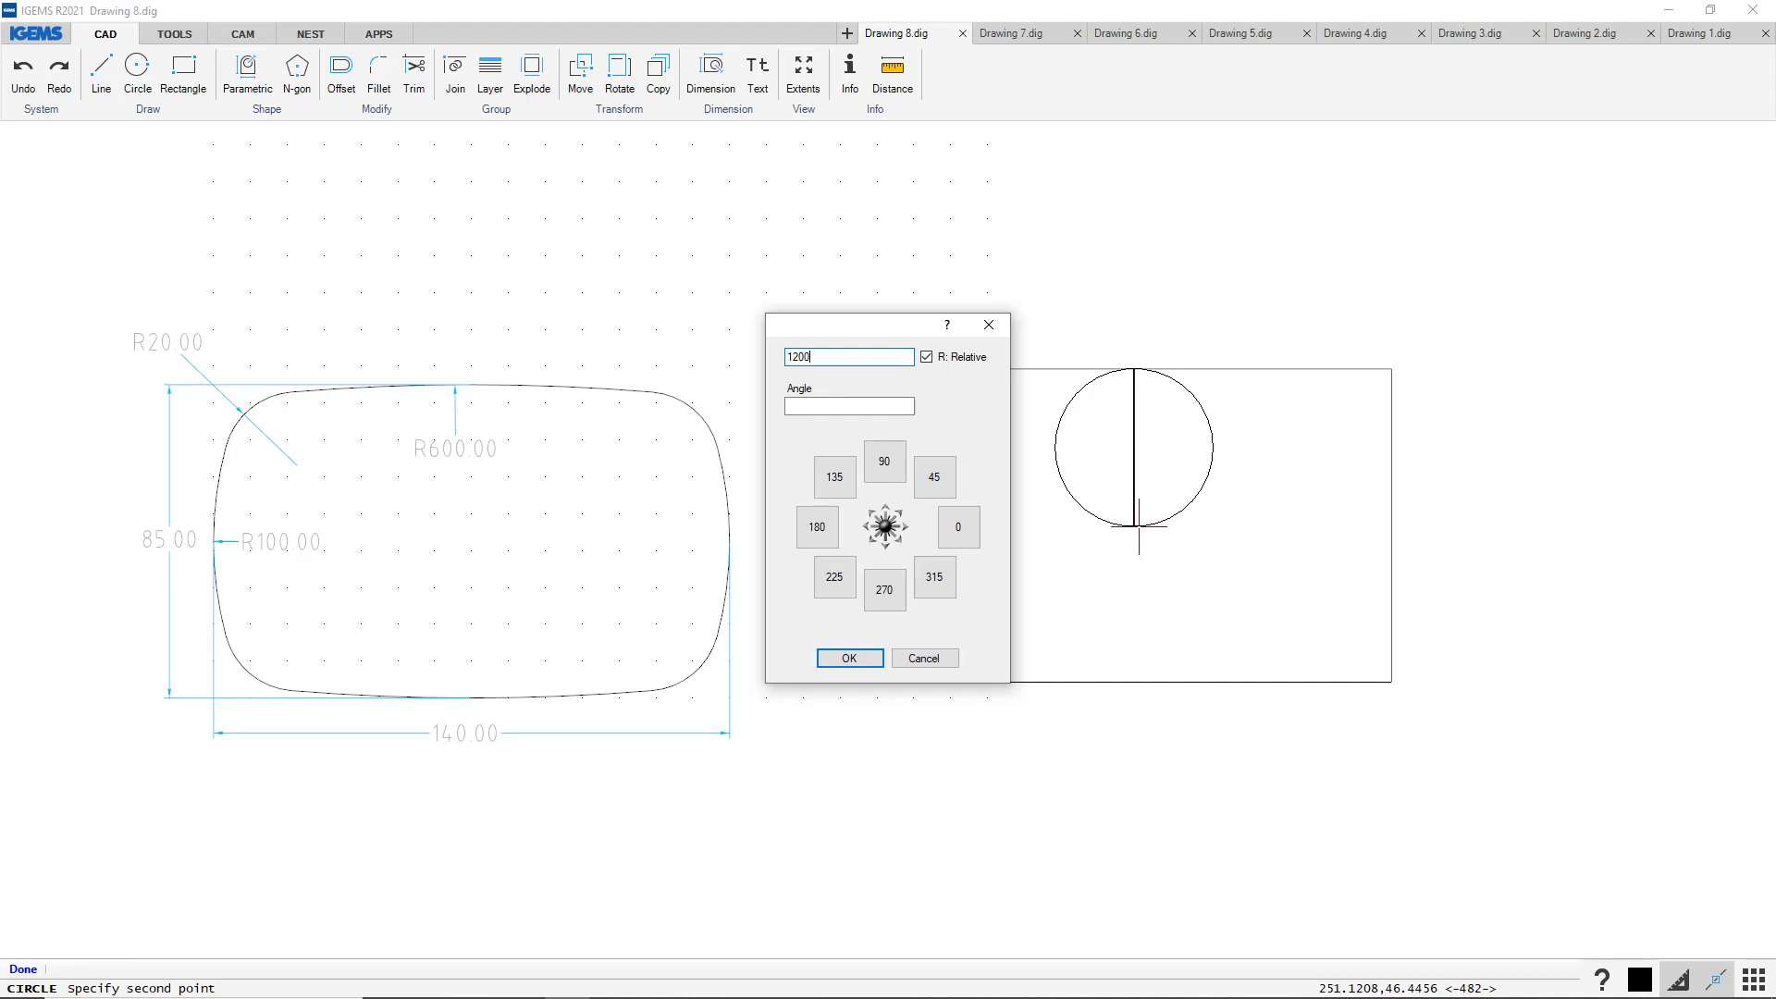
{"action": "key", "text": "Return"}
Move the rectangle and the large circle together straight down, clear of the reference shape
{"action": "scroll", "coordinate": [870, 365], "scroll_direction": "down", "scroll_amount": 5}
{"action": "left_click_drag", "start_coordinate": [1149, 268], "coordinate": [955, 519]}
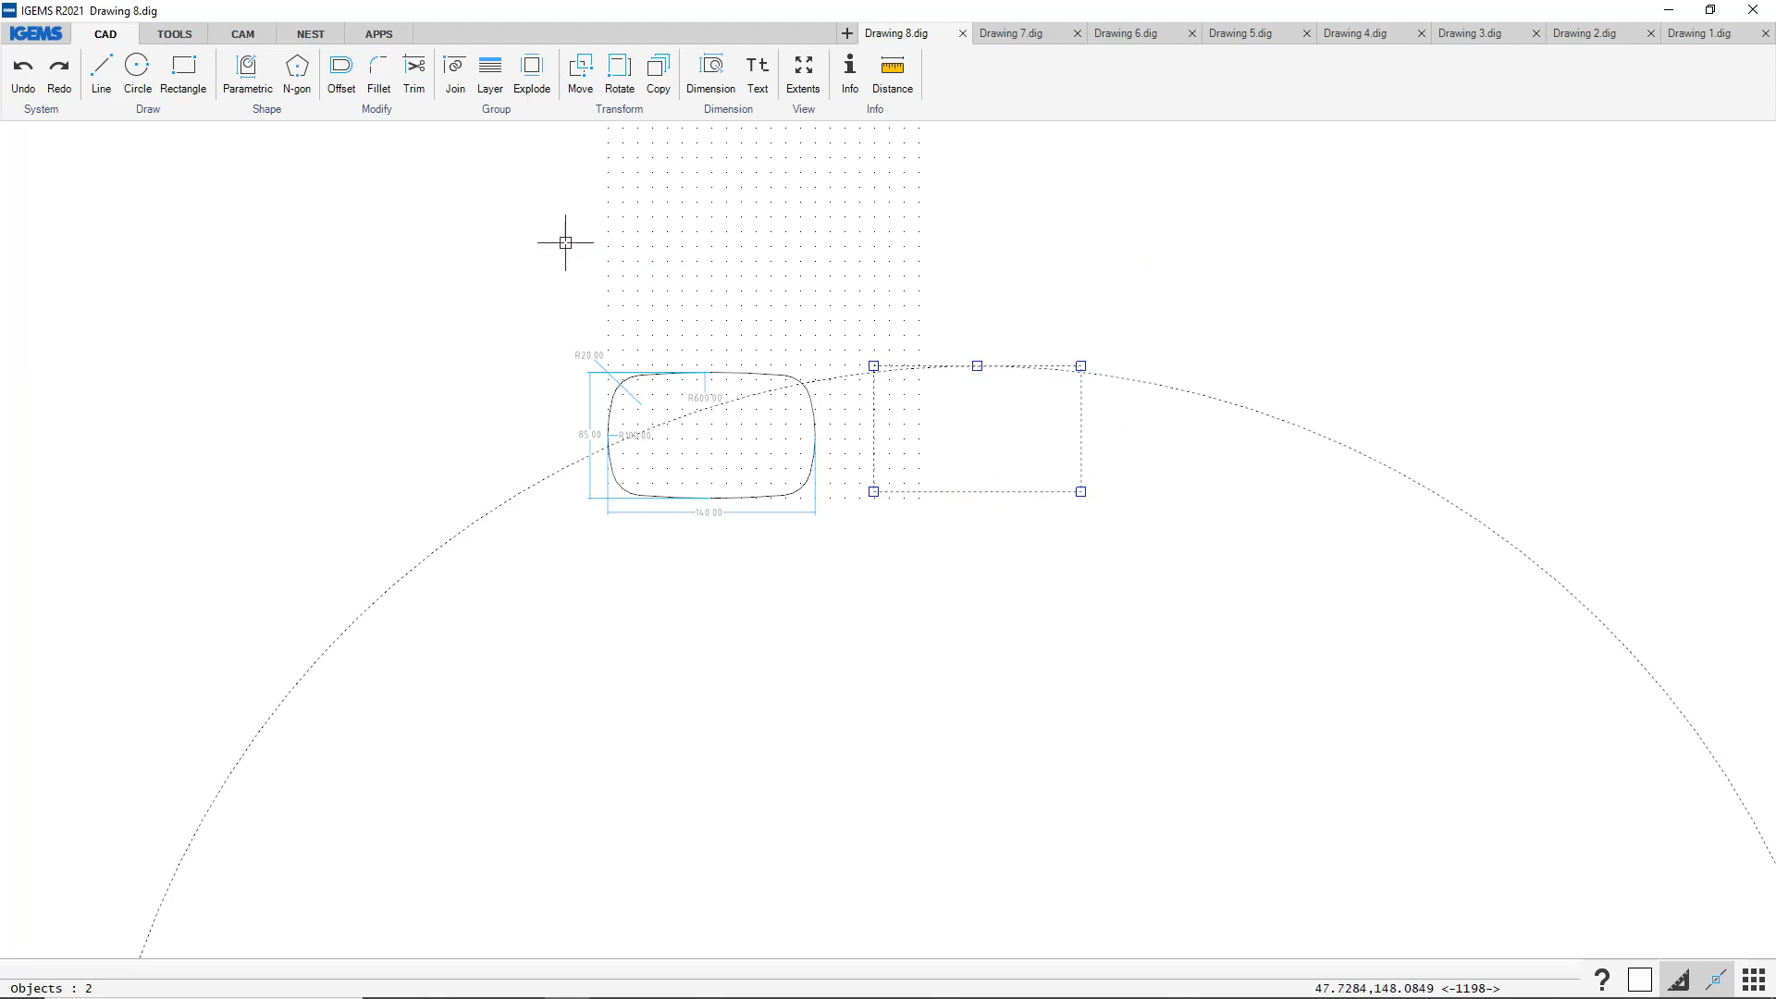
{"action": "left_click", "coordinate": [580, 76]}
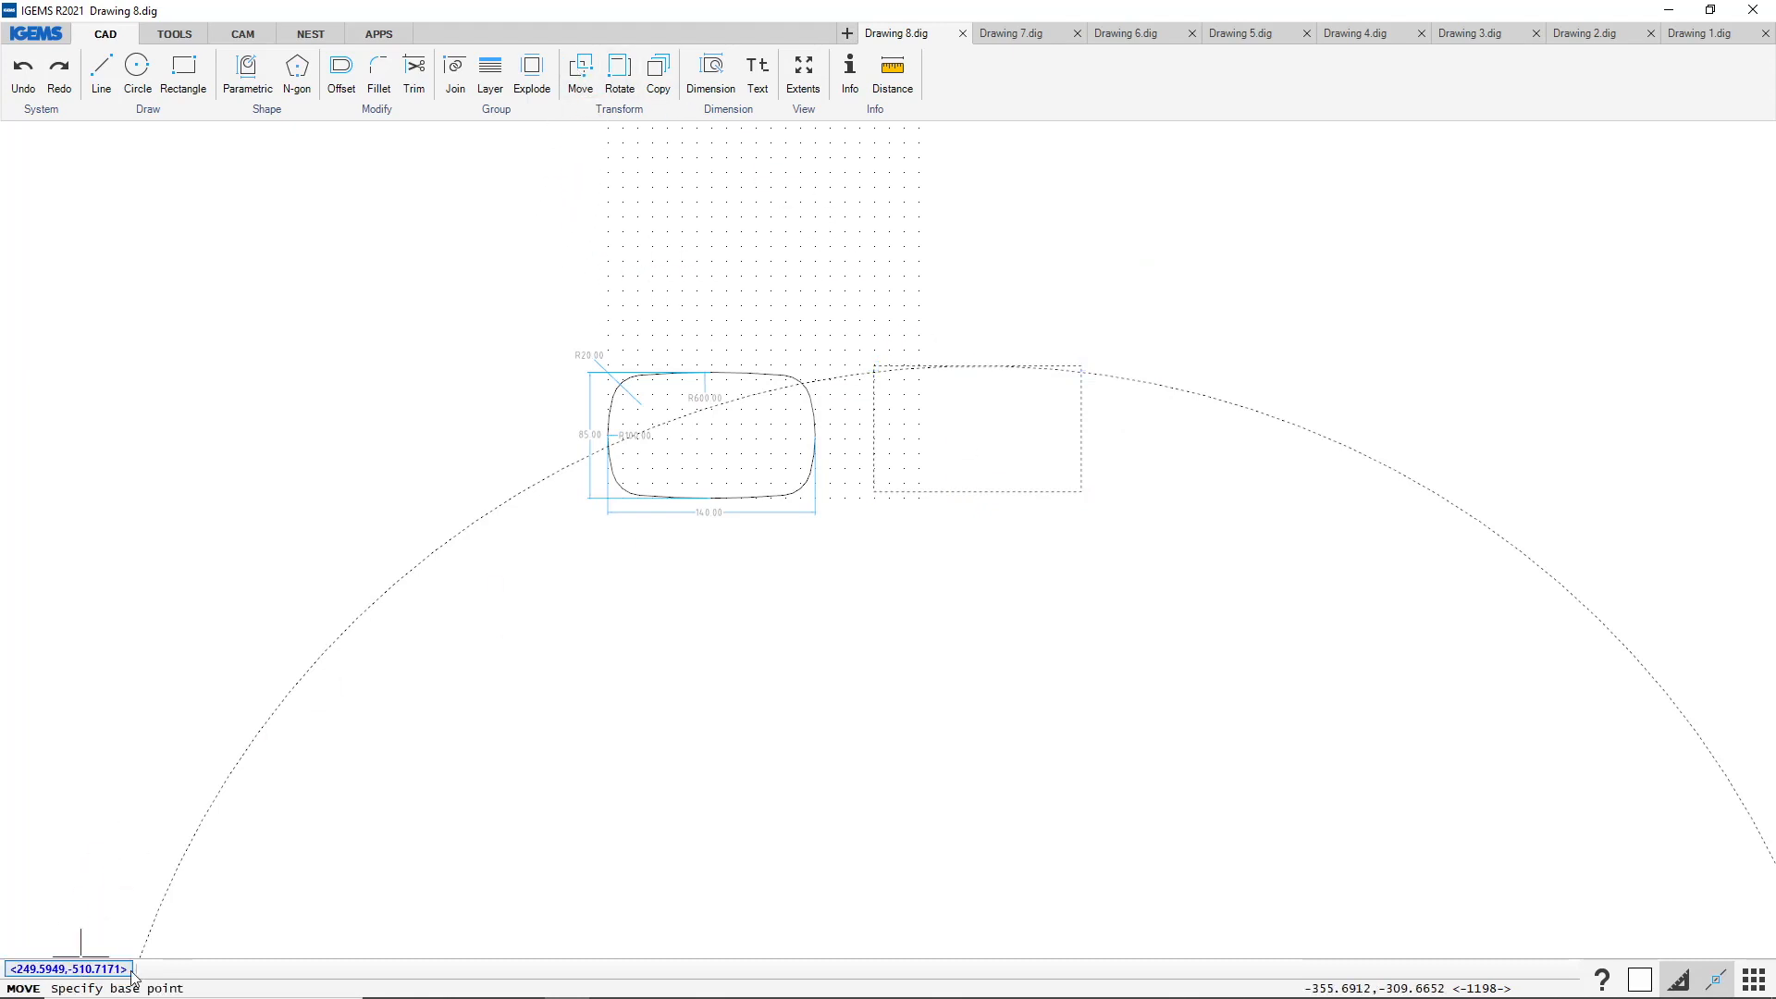
{"action": "left_click", "coordinate": [999, 390]}
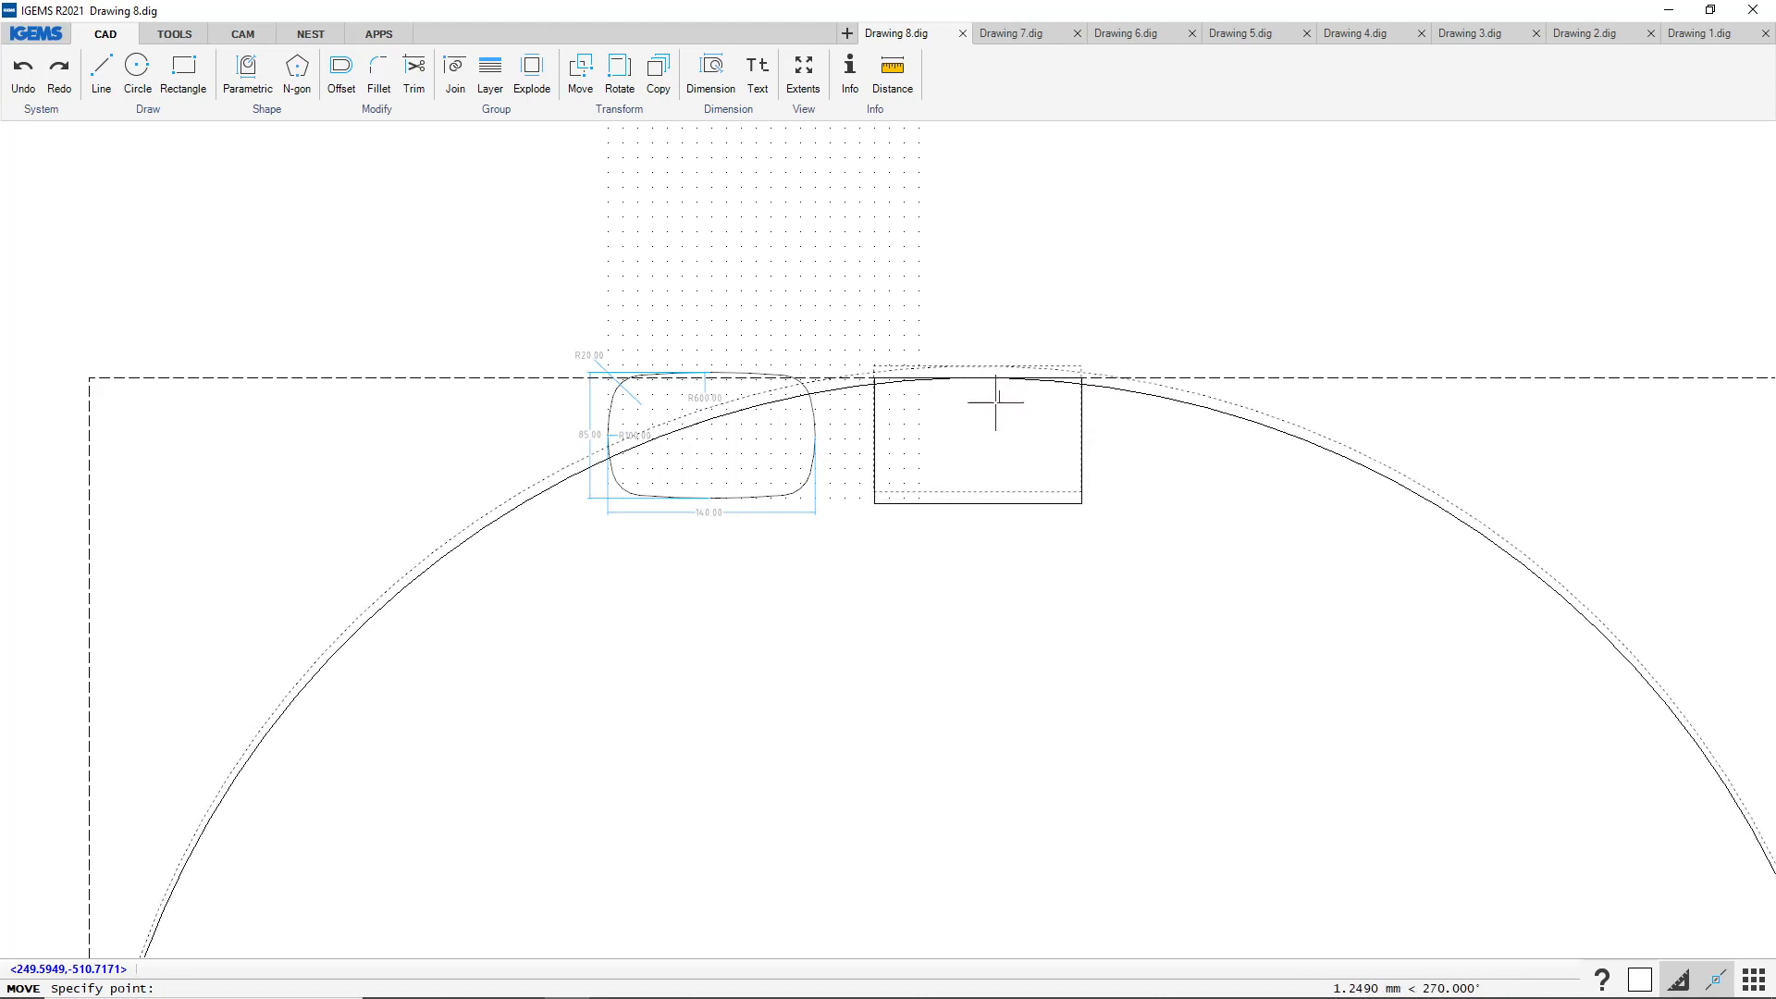
{"action": "left_click", "coordinate": [1014, 564]}
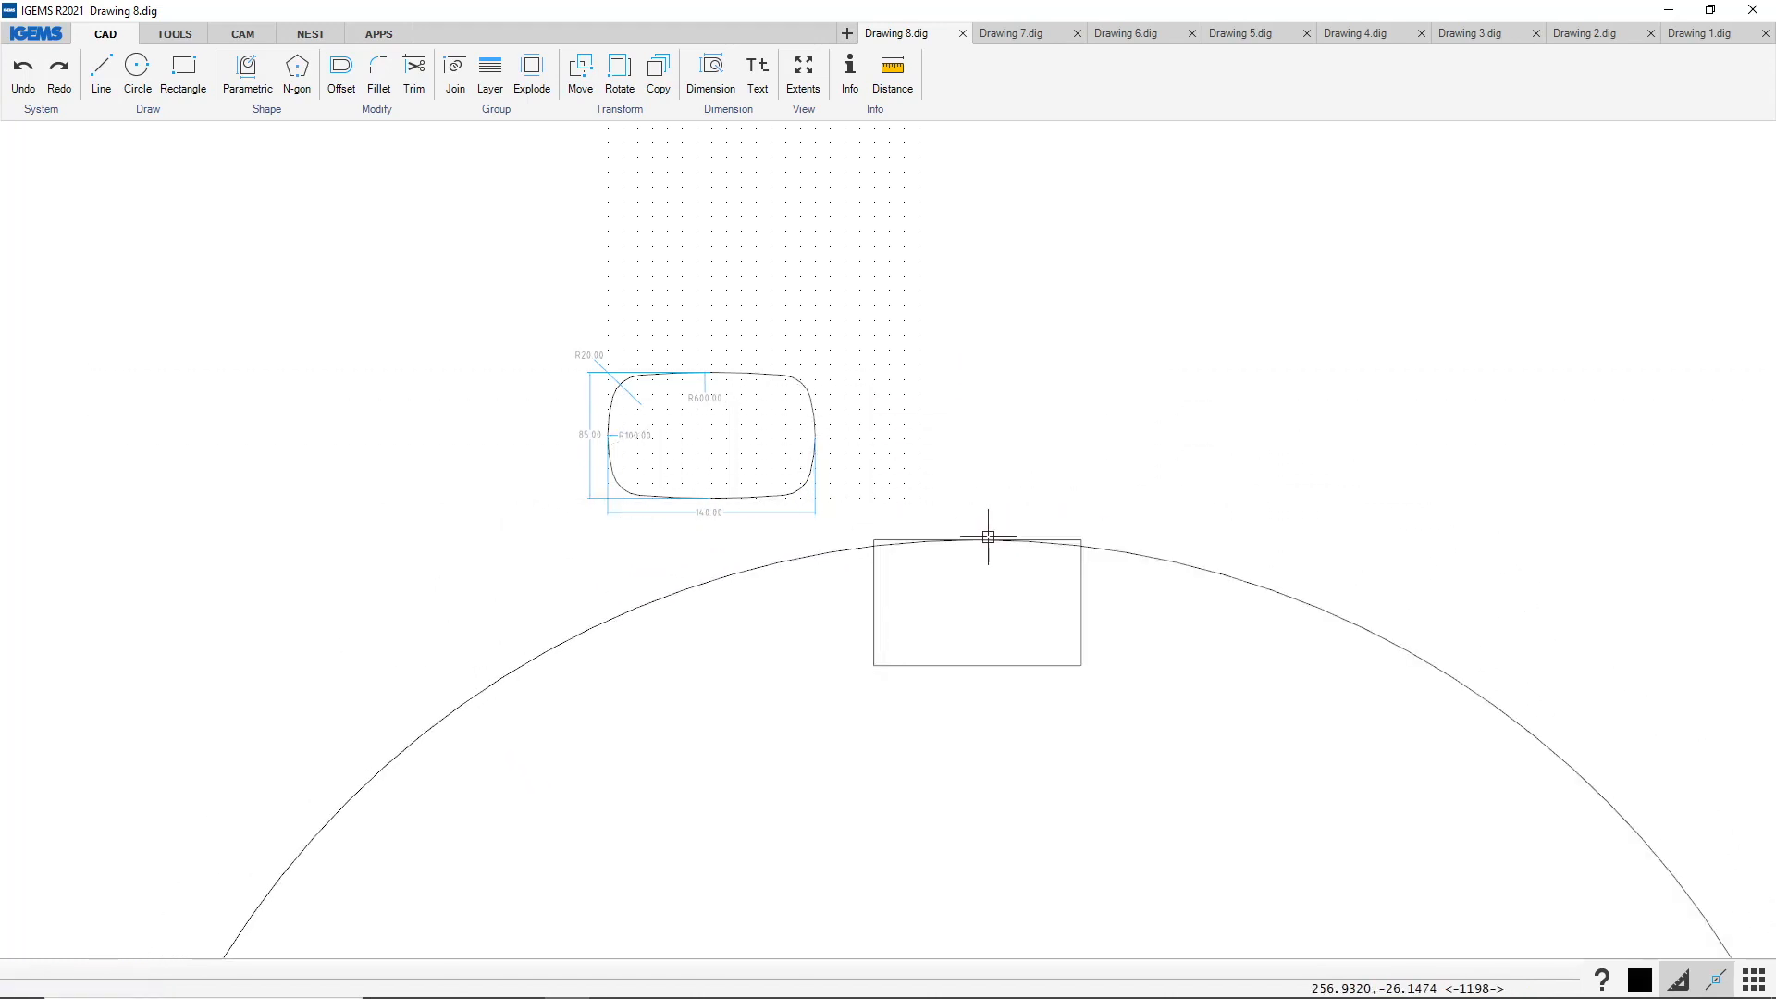
Trim away the part of the large circle outside the rectangle, leaving only the shallow arc under its top edge
{"action": "left_click", "coordinate": [414, 72]}
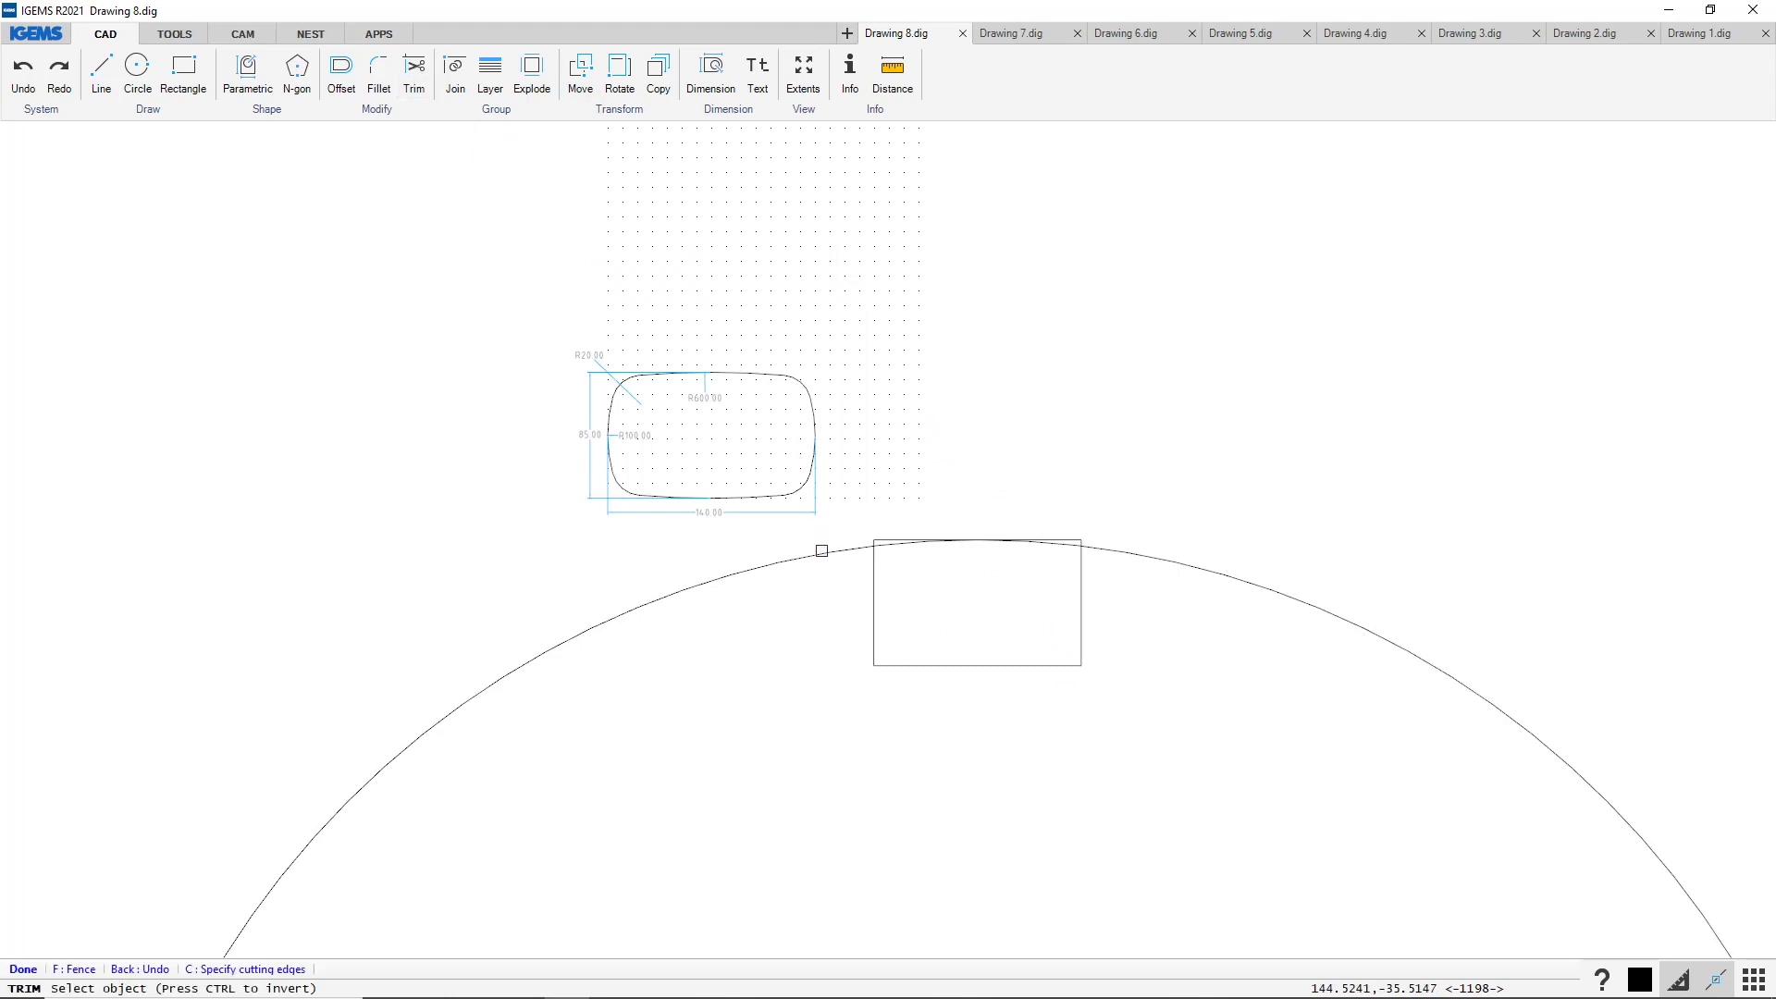
{"action": "left_click", "coordinate": [819, 551]}
{"action": "scroll", "coordinate": [1090, 654], "scroll_direction": "up", "scroll_amount": 3}
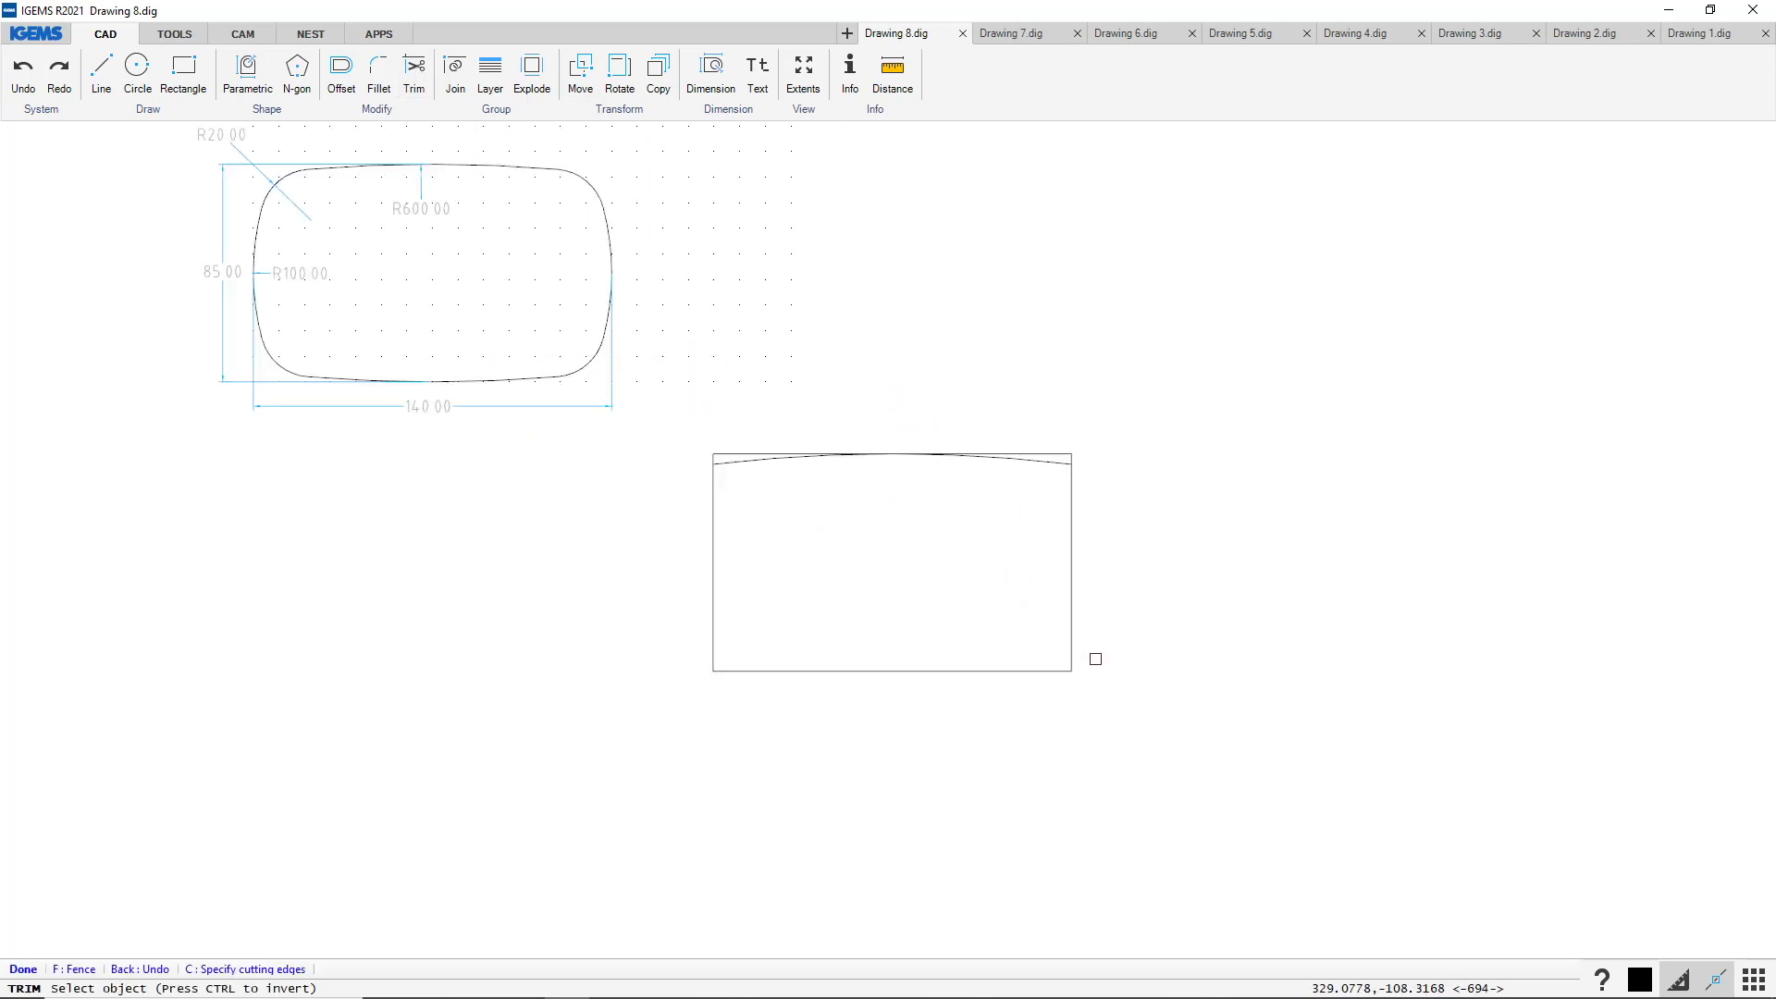
{"action": "key", "text": "Escape"}
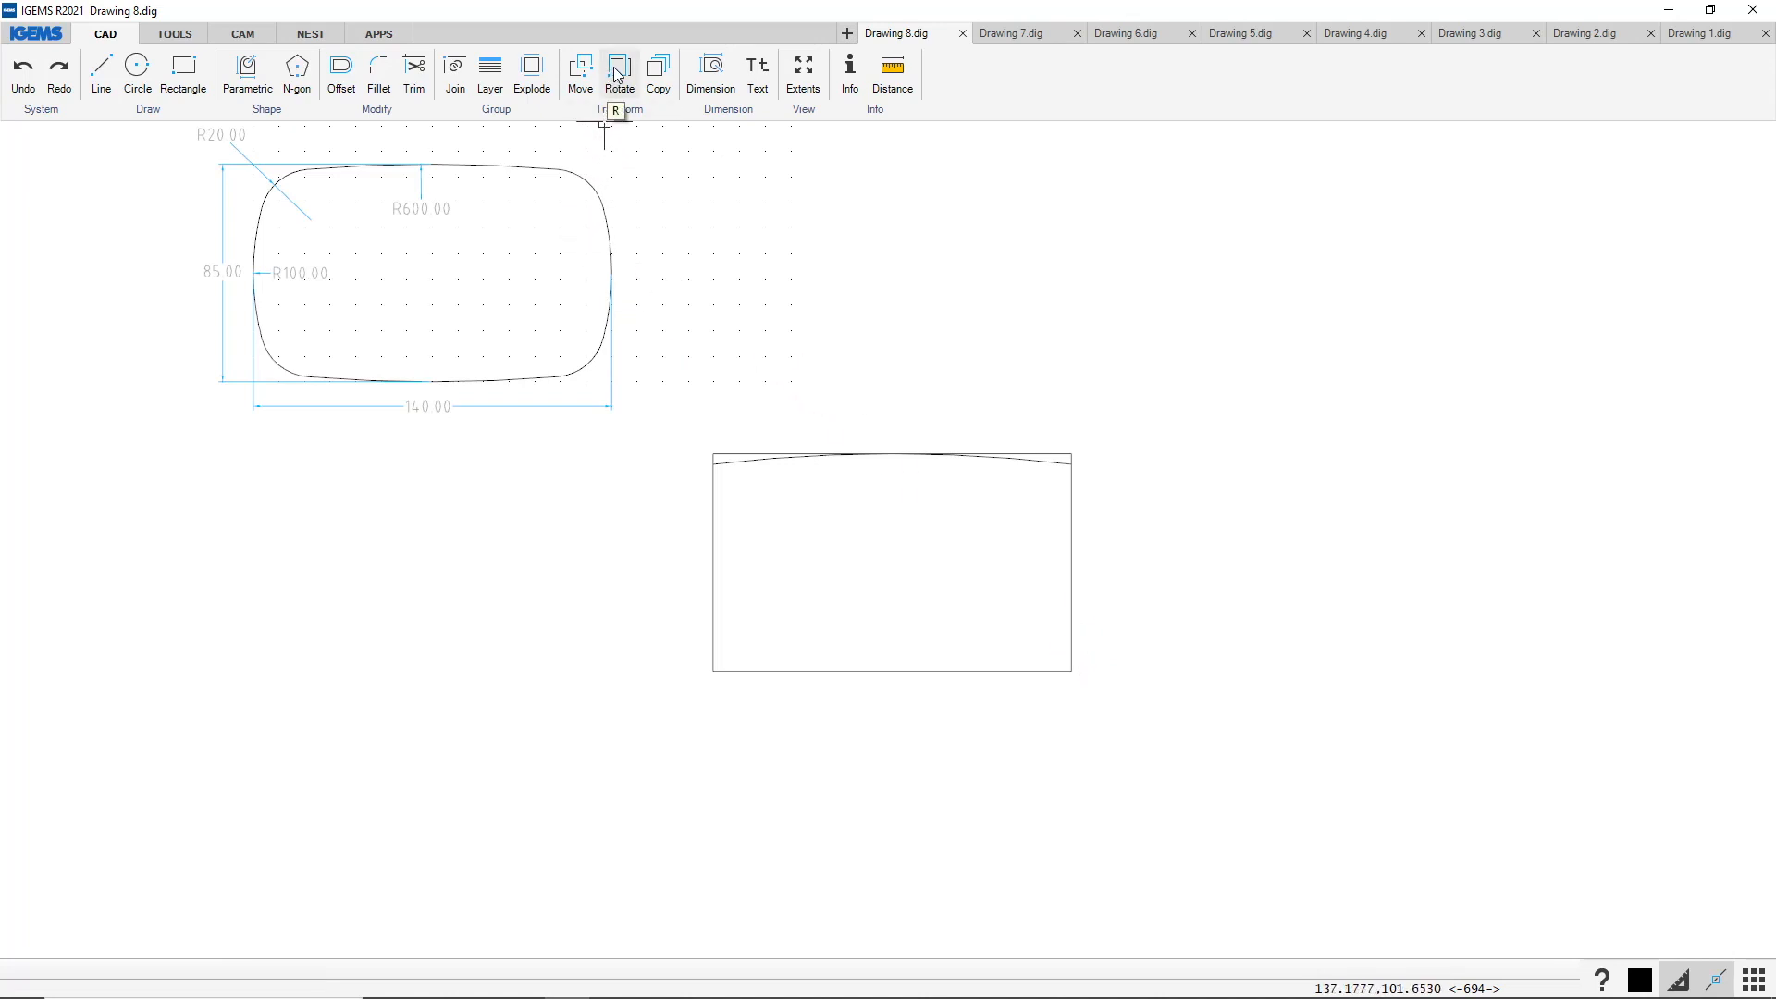
Mirror the shallow top arc about a horizontal line through the rectangle's centroid, keeping the original
{"action": "left_click", "coordinate": [637, 112]}
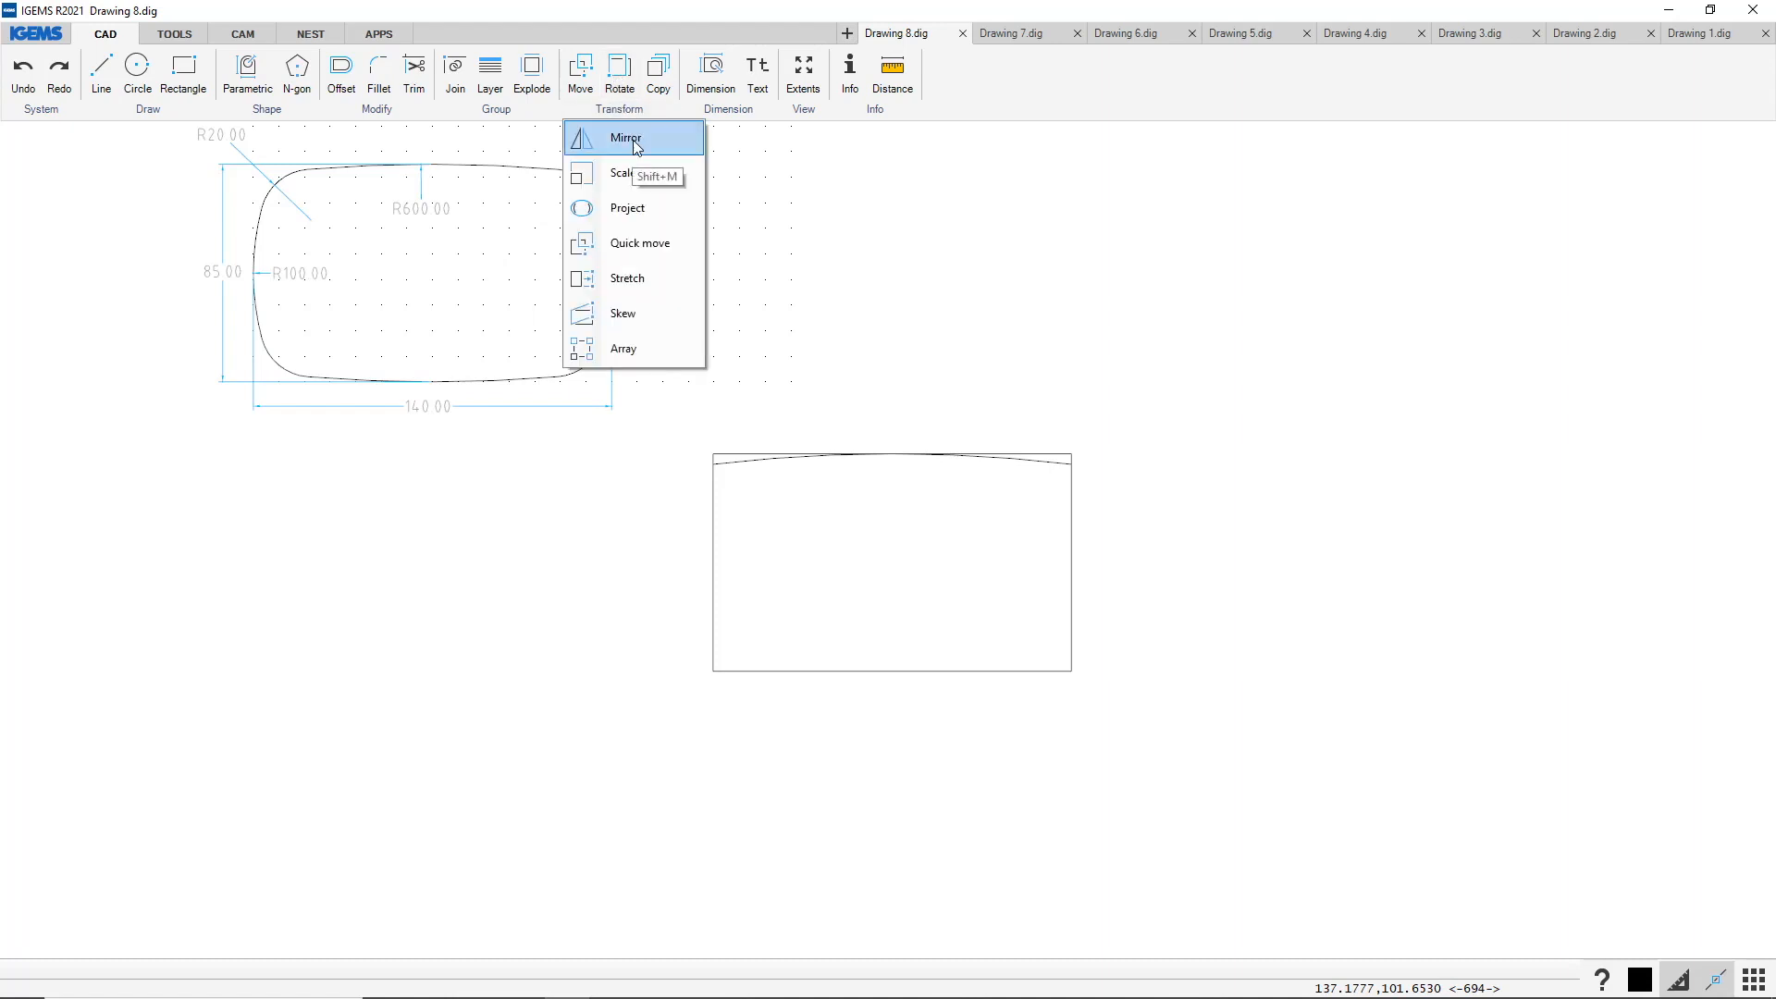
{"action": "left_click", "coordinate": [637, 147]}
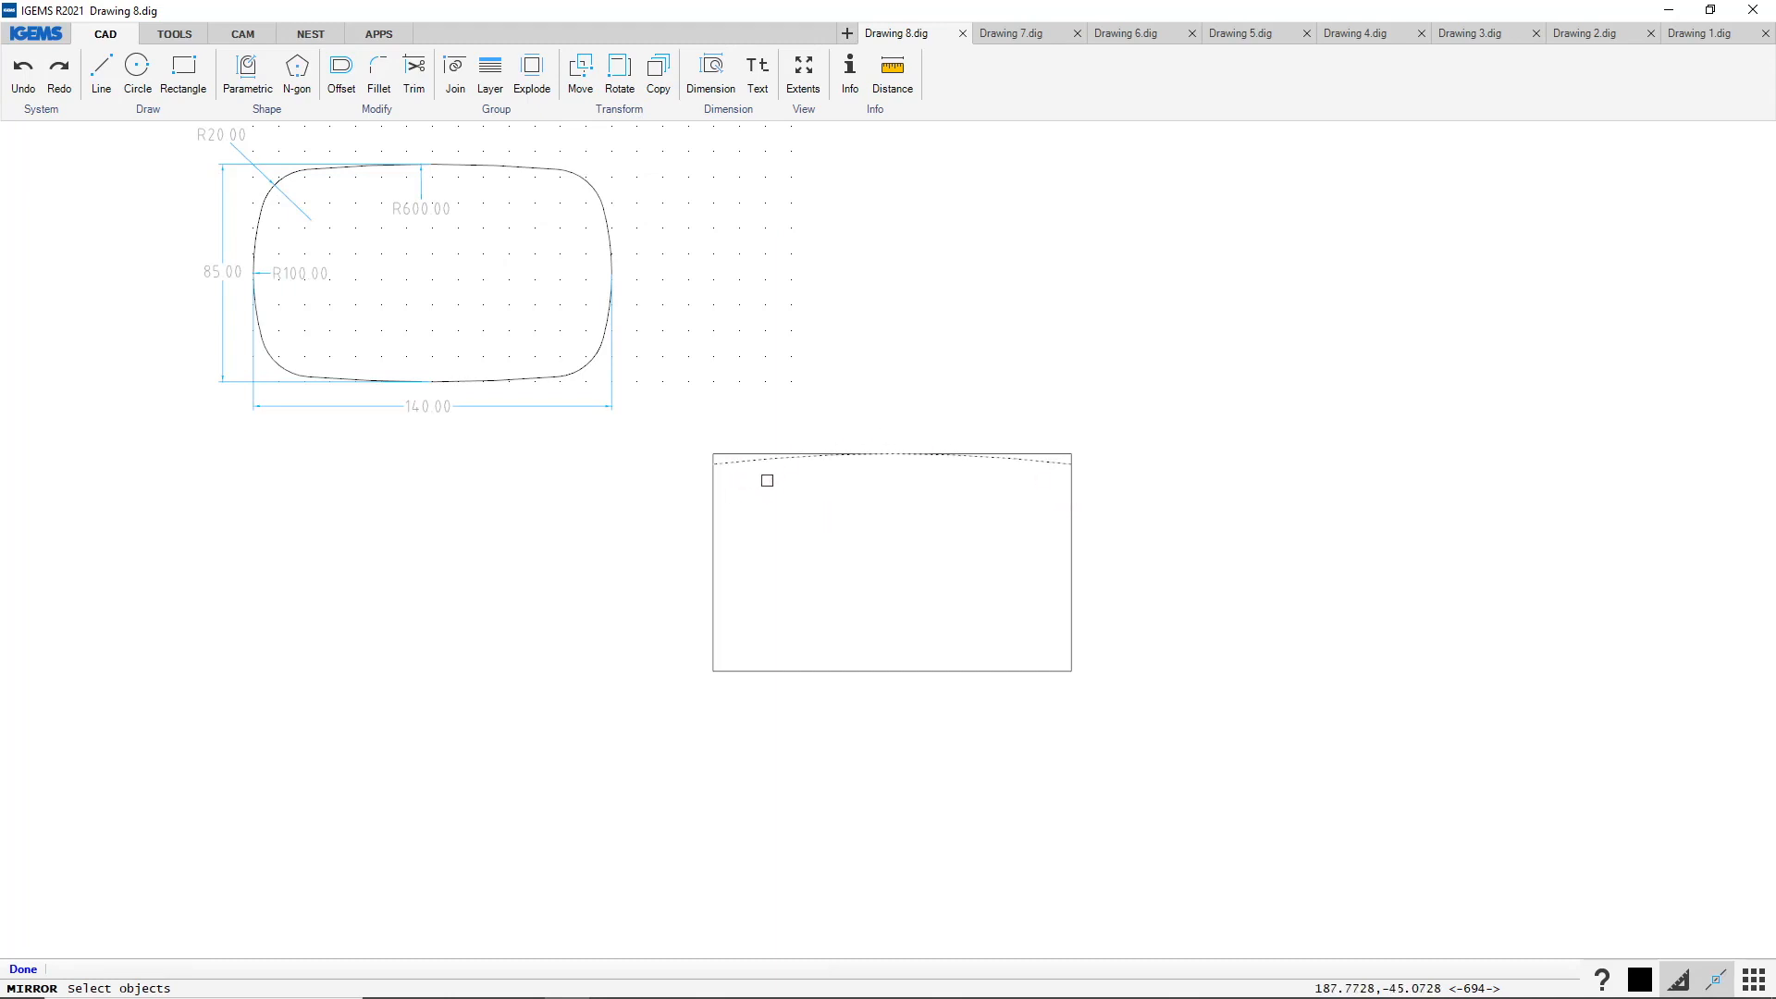
{"action": "key", "text": "Return"}
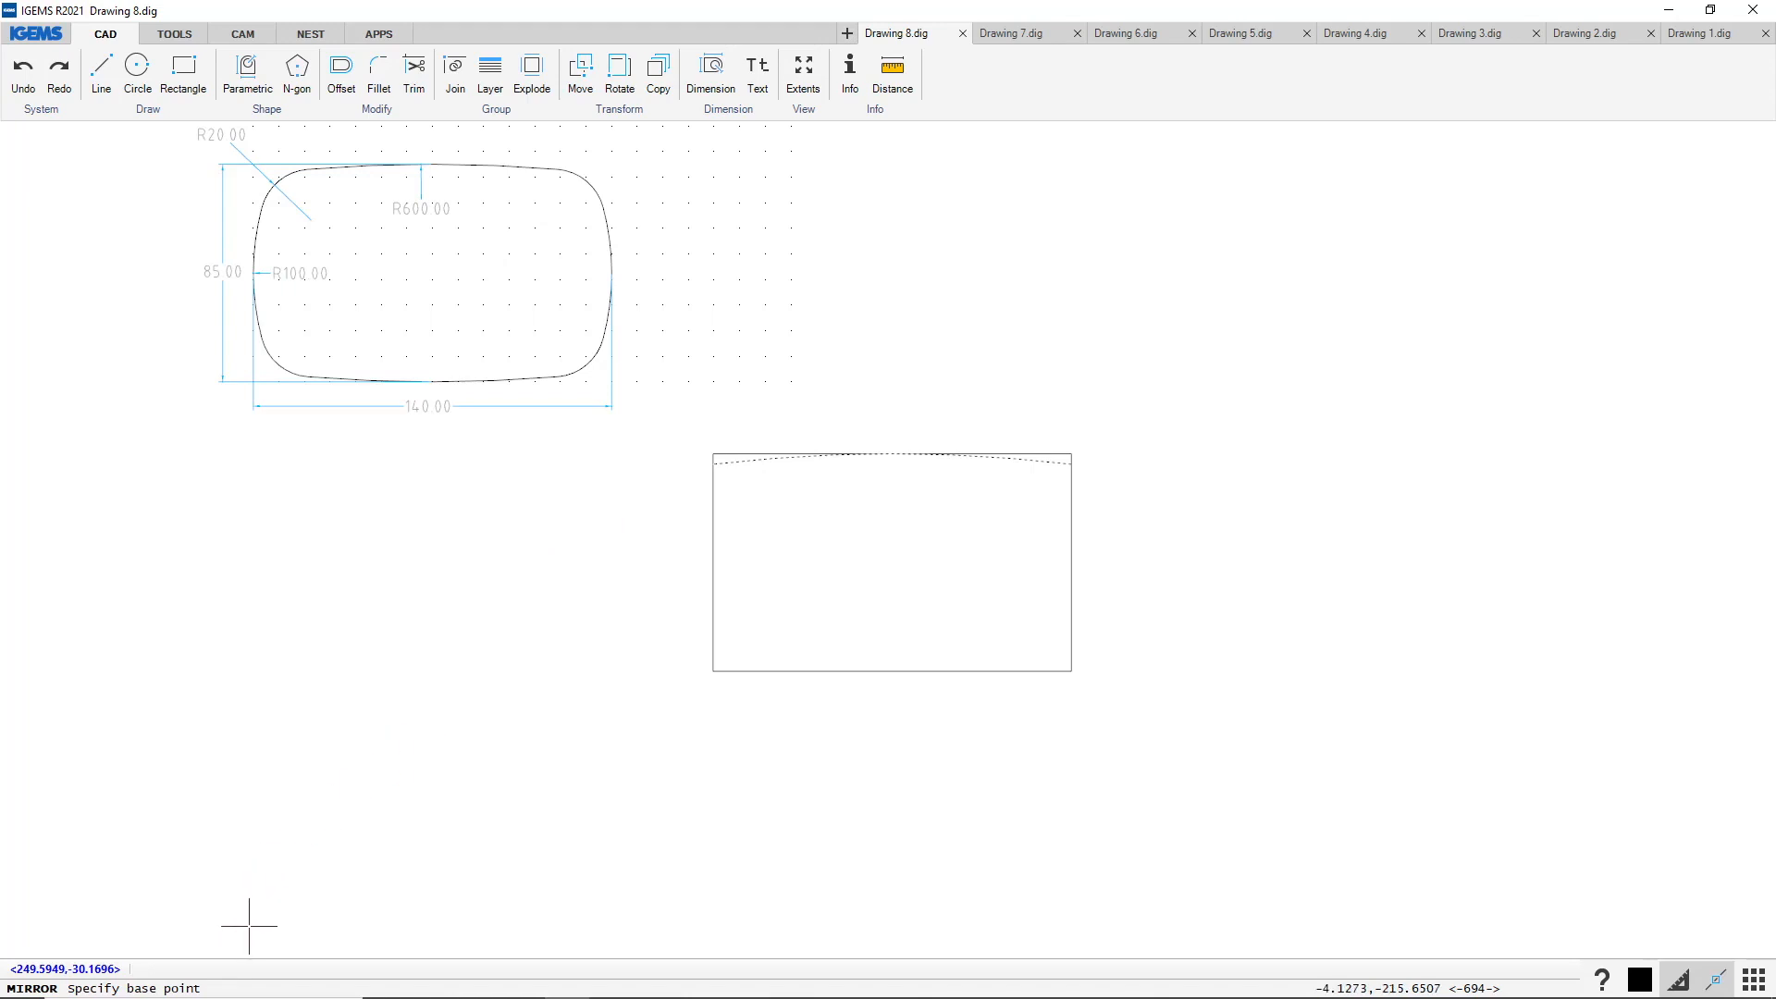
{"action": "right_click", "coordinate": [559, 524]}
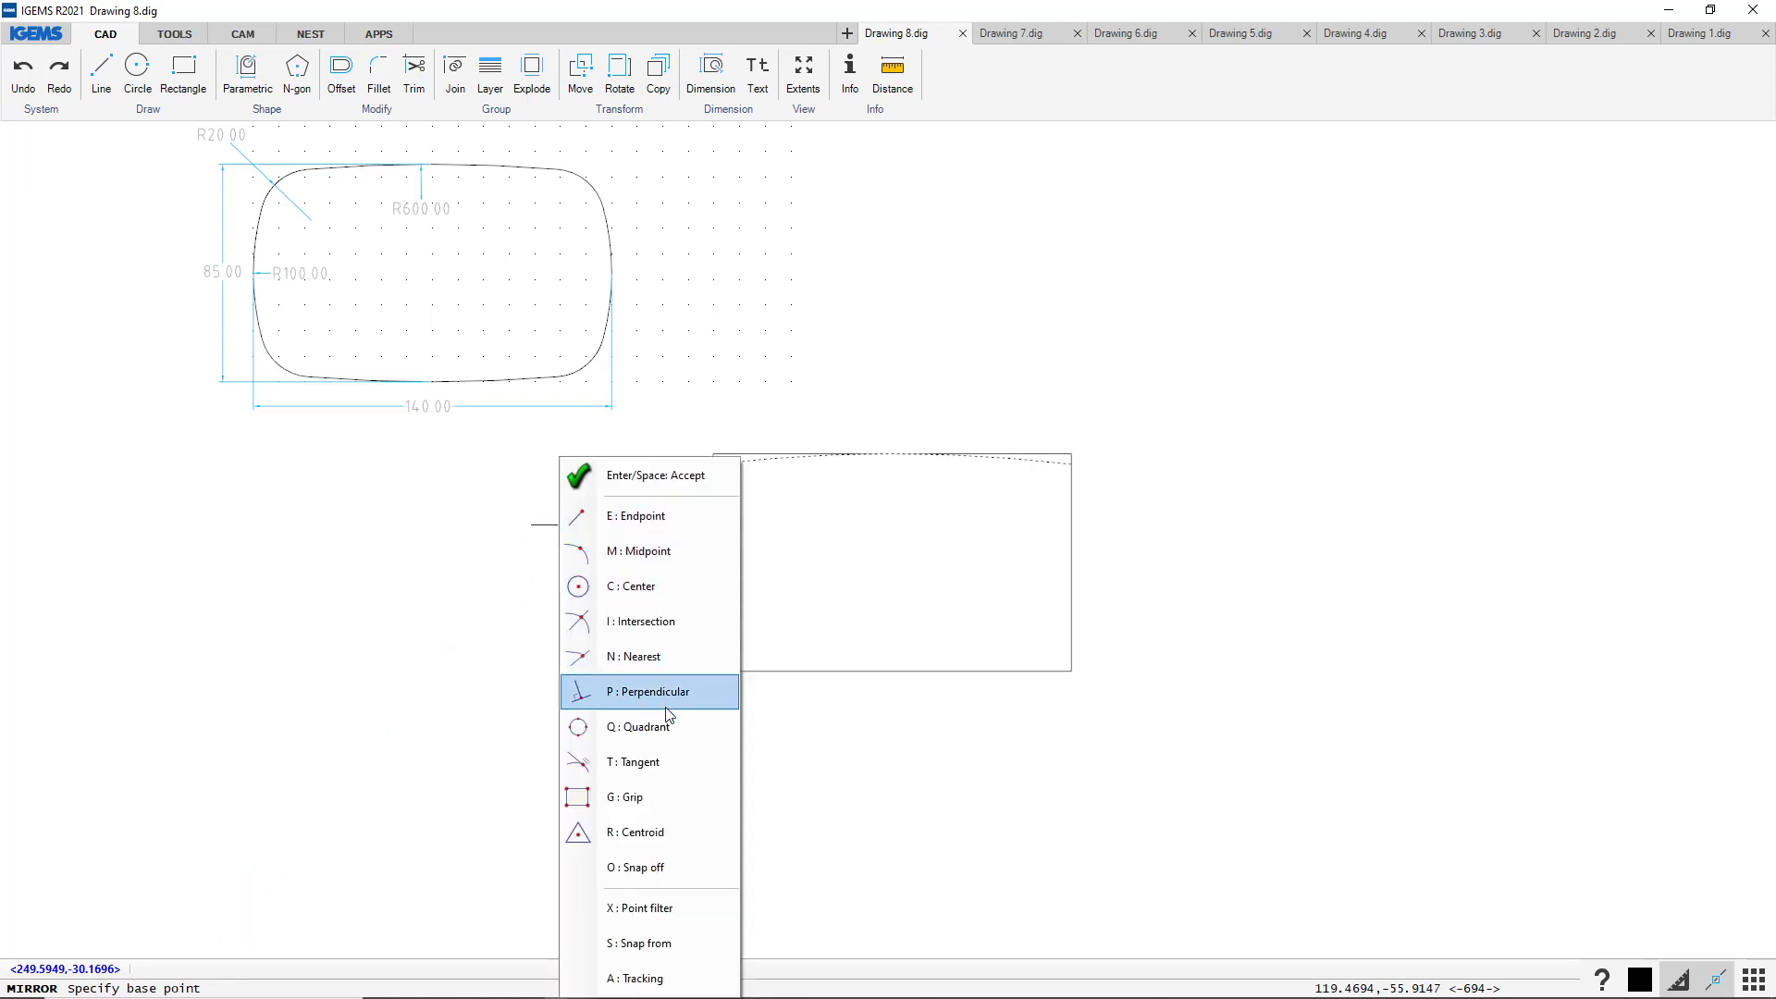
{"action": "left_click", "coordinate": [658, 828]}
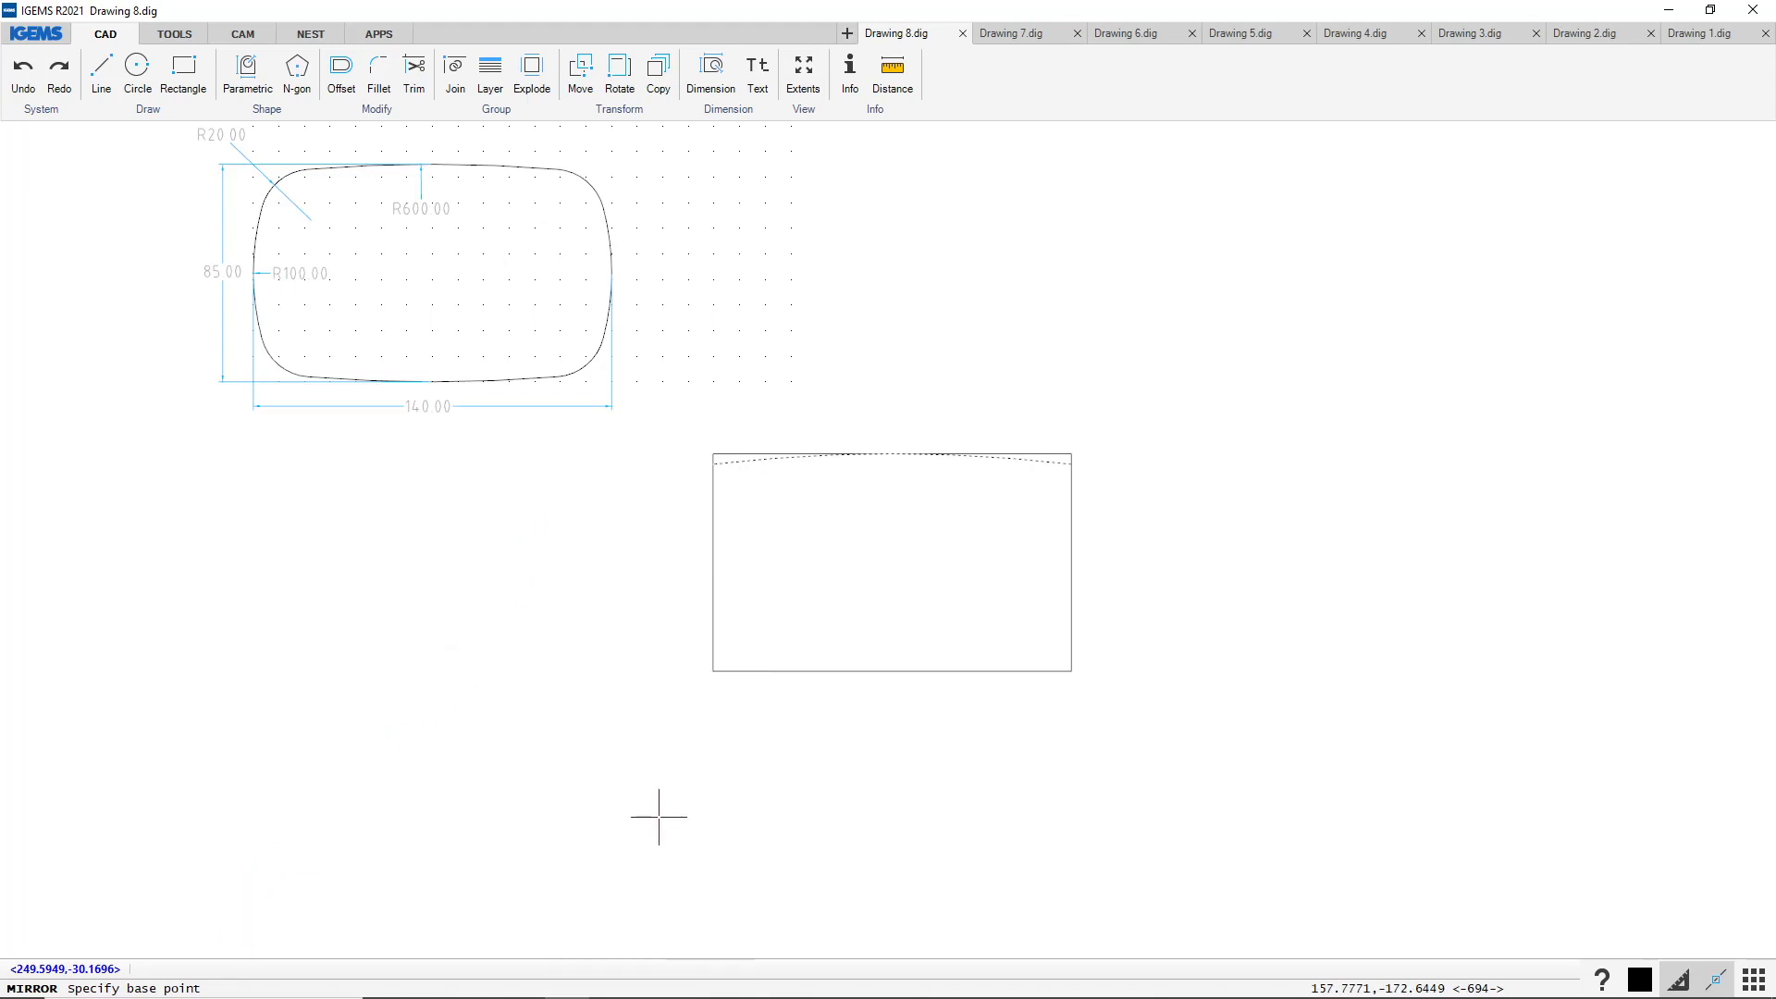
{"action": "left_click", "coordinate": [740, 674]}
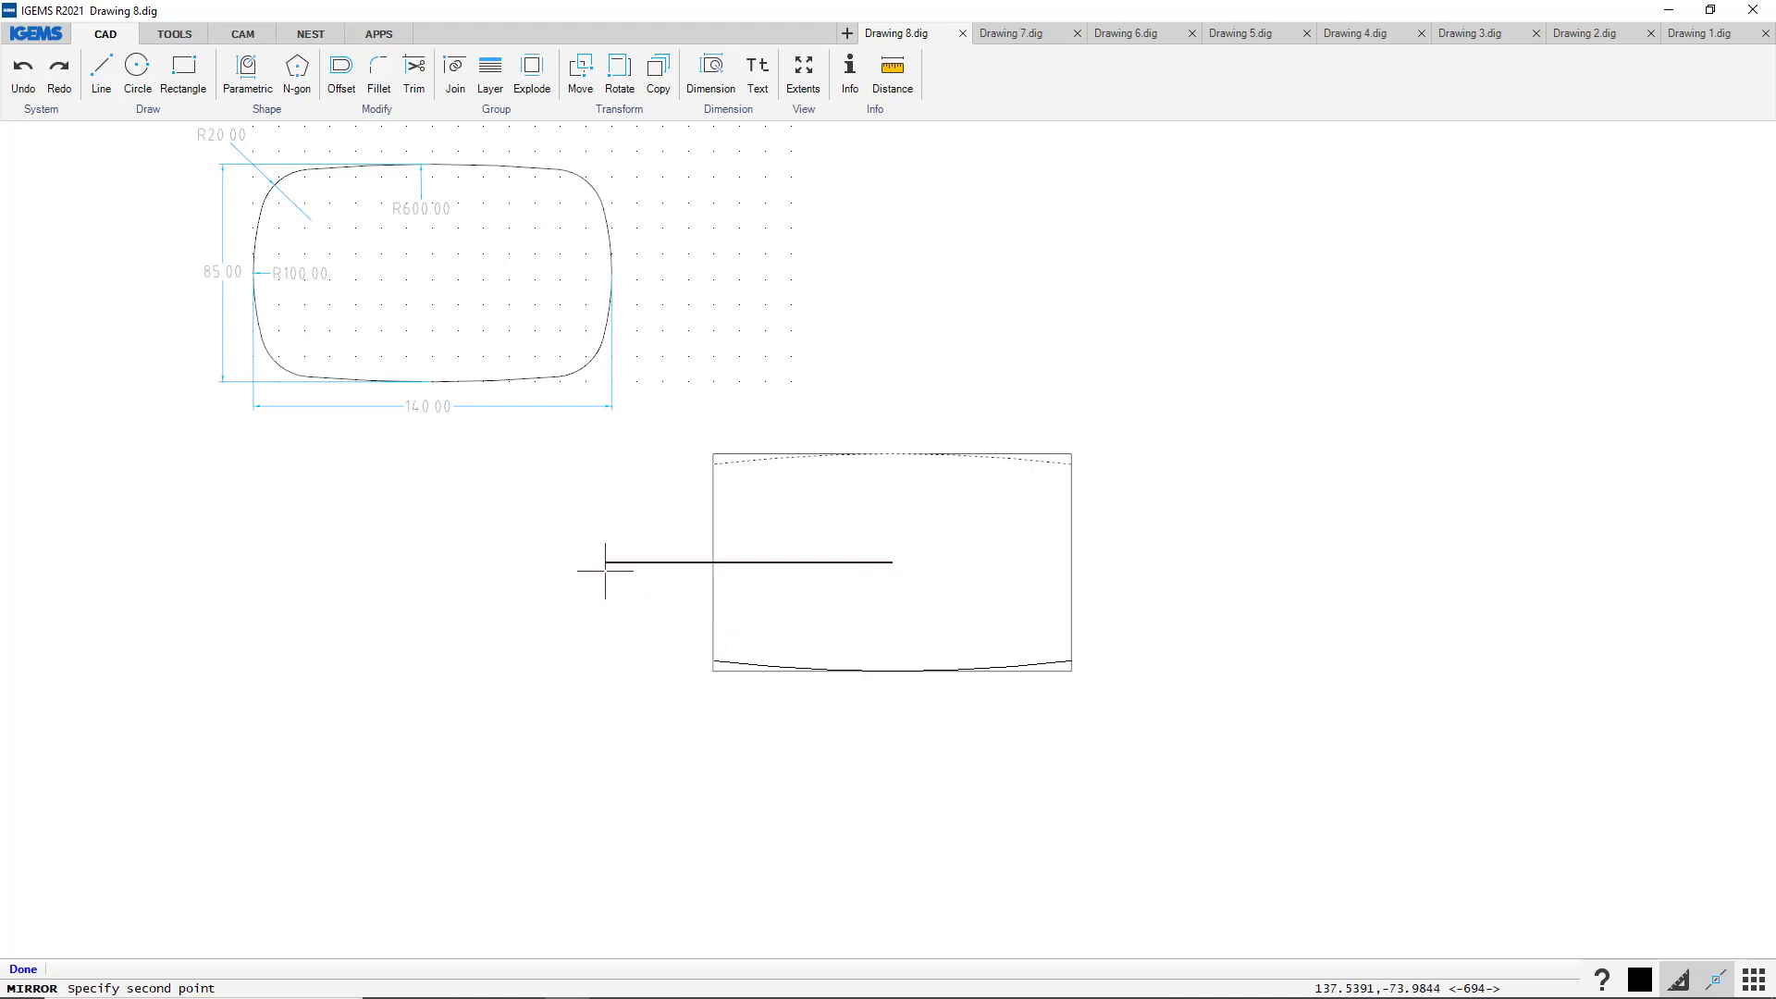
{"action": "left_click", "coordinate": [605, 571]}
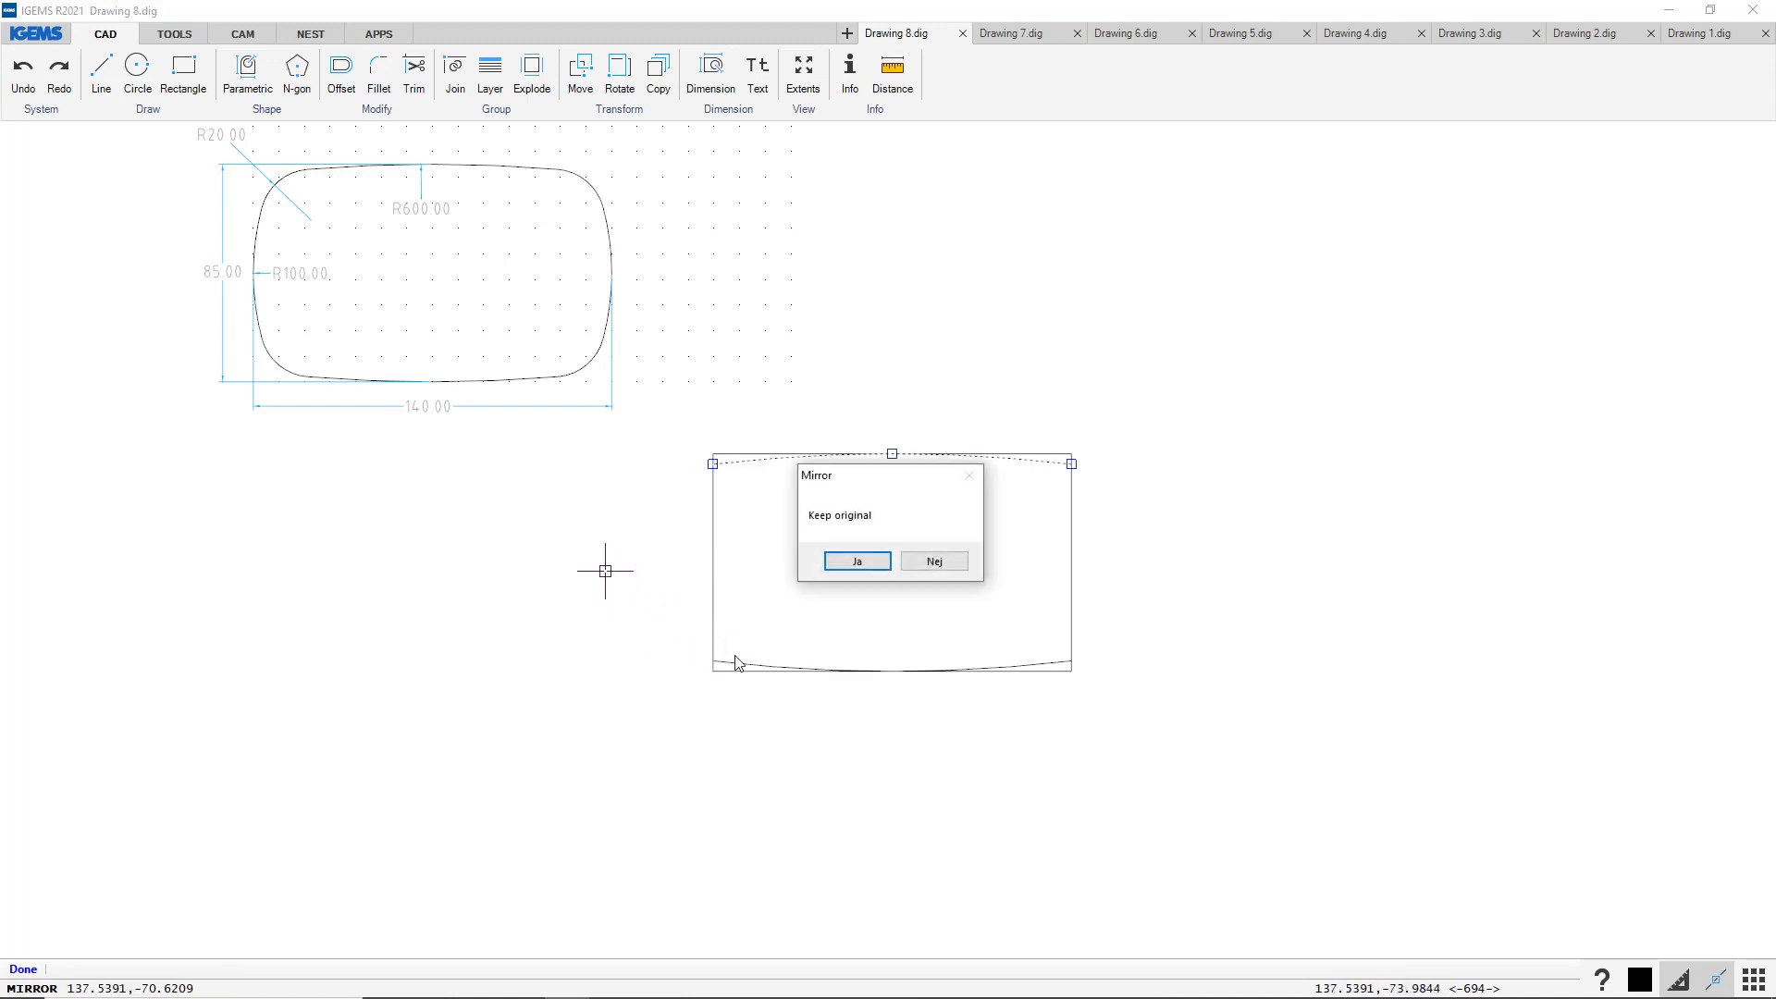
{"action": "left_click", "coordinate": [830, 563]}
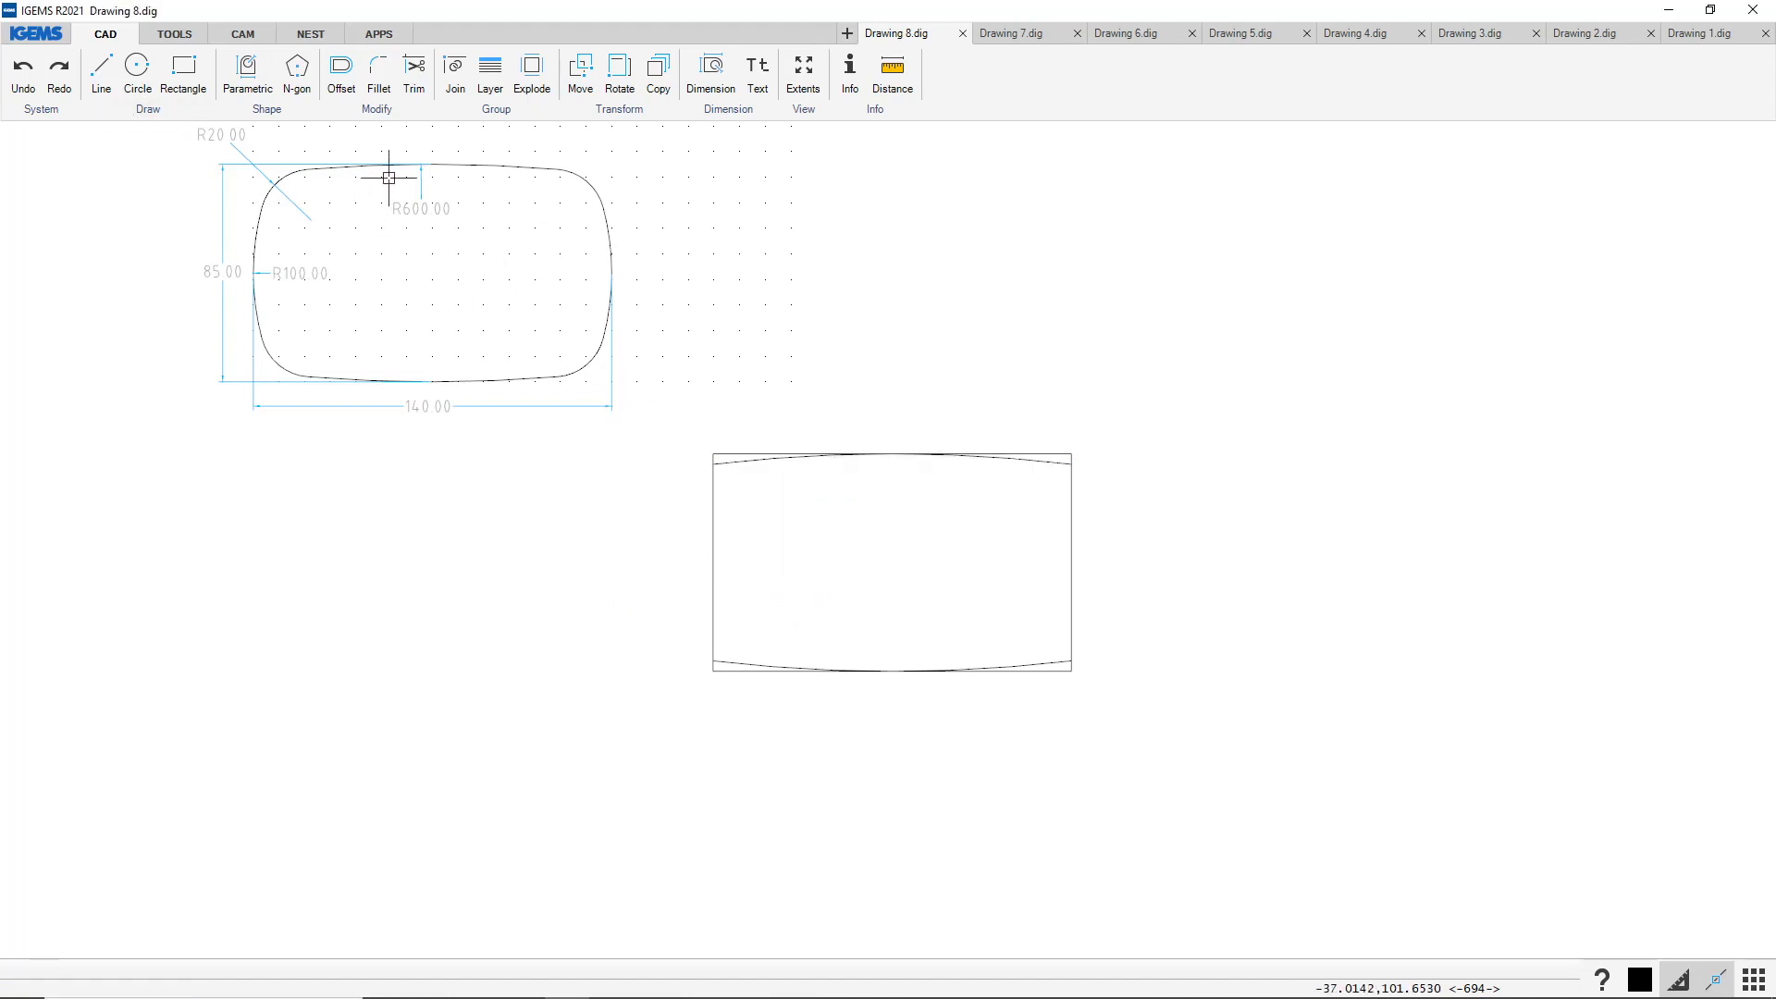
Draw a two-point circle with a diameter of 200, starting at the midpoint of the rectangle's left edge and running horizontally to the right
{"action": "left_click", "coordinate": [139, 72]}
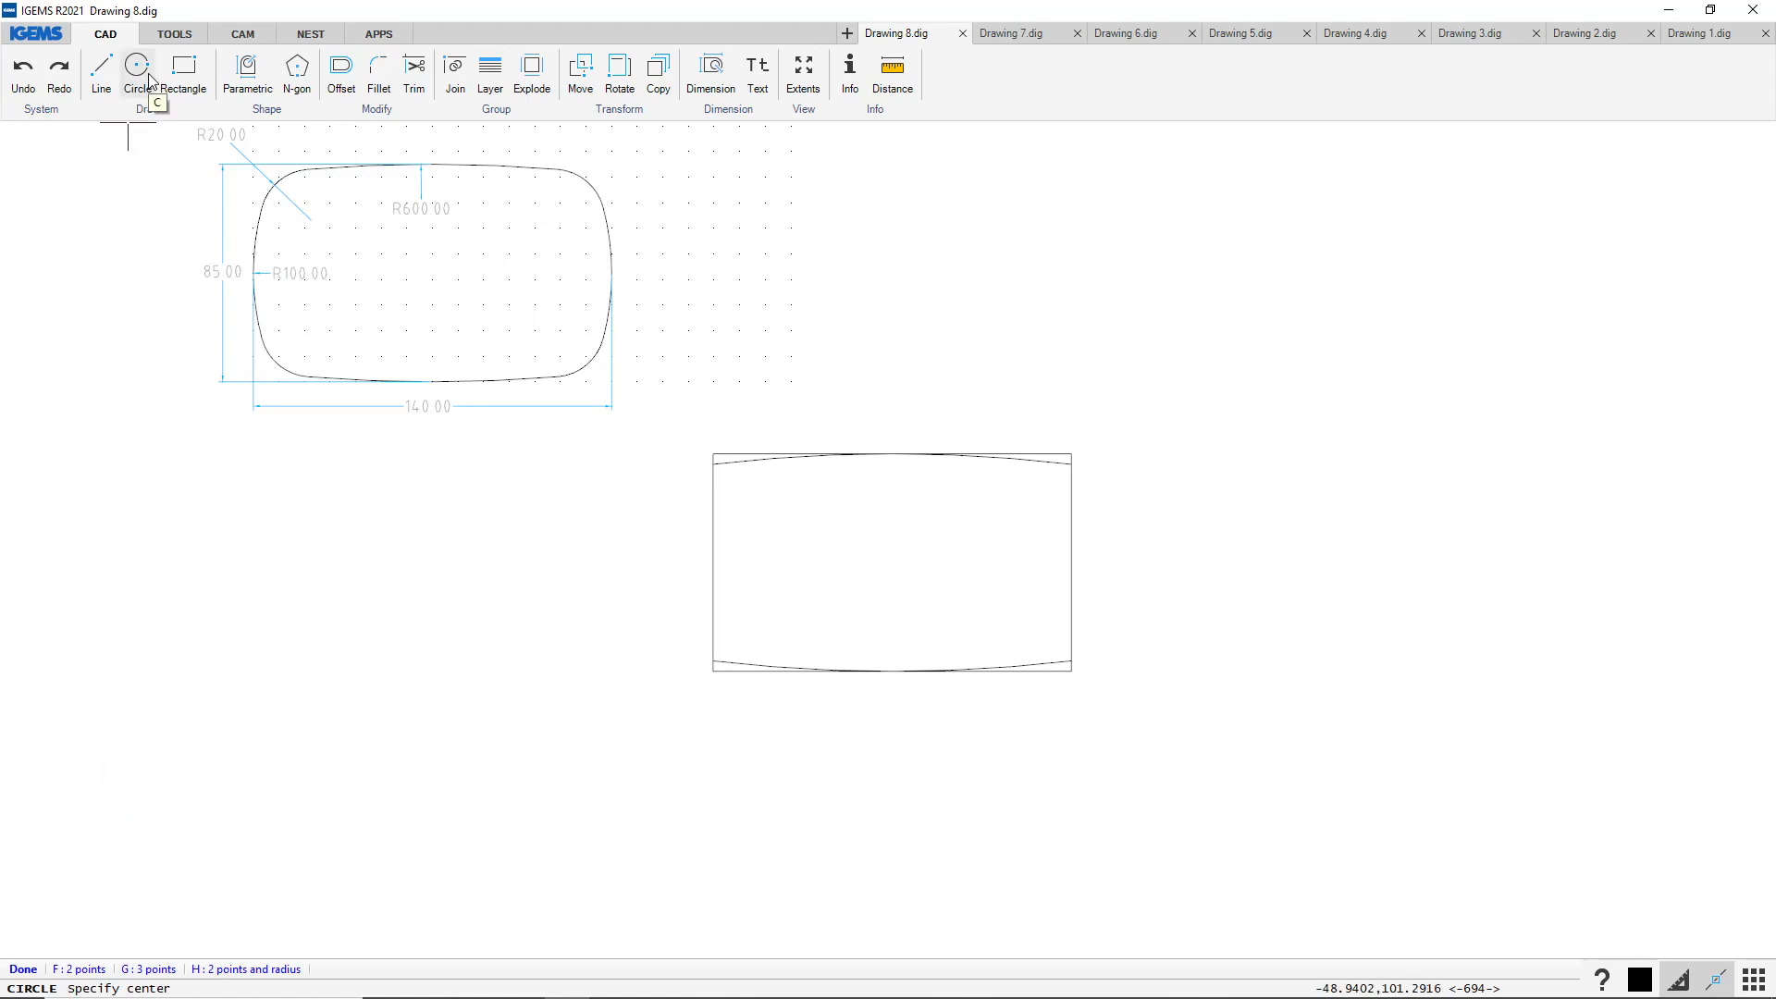
{"action": "key", "text": "f"}
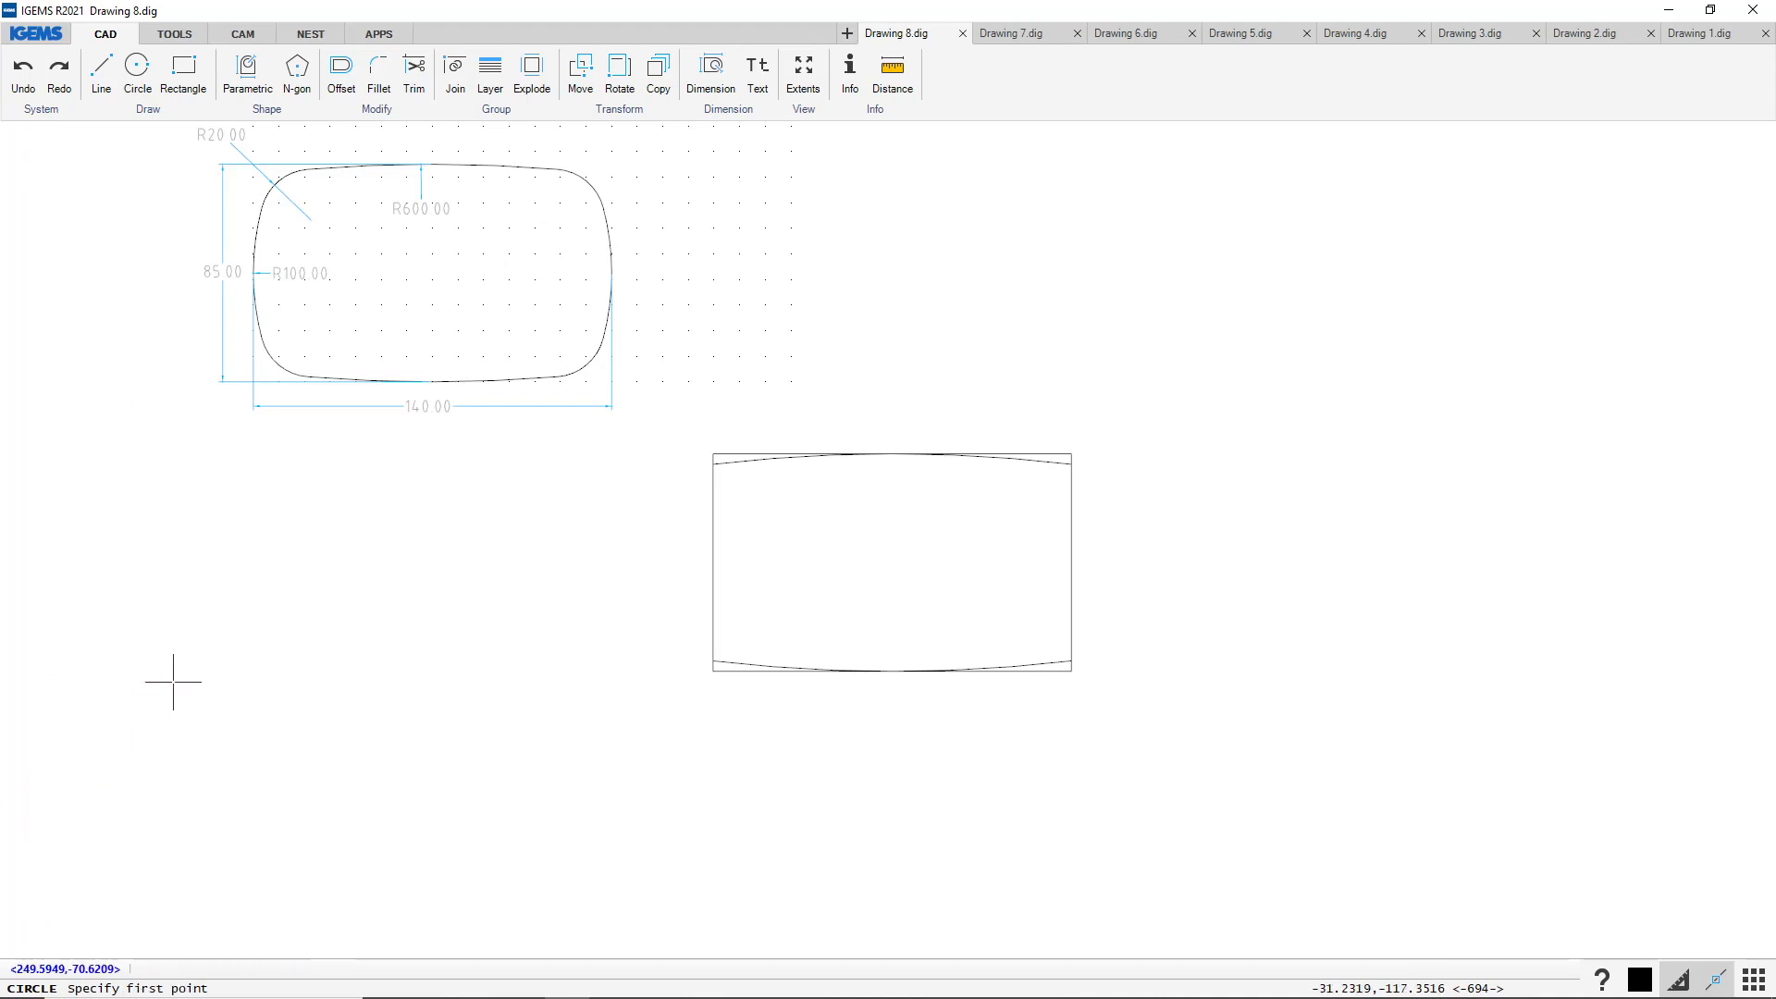
{"action": "left_click", "coordinate": [713, 566]}
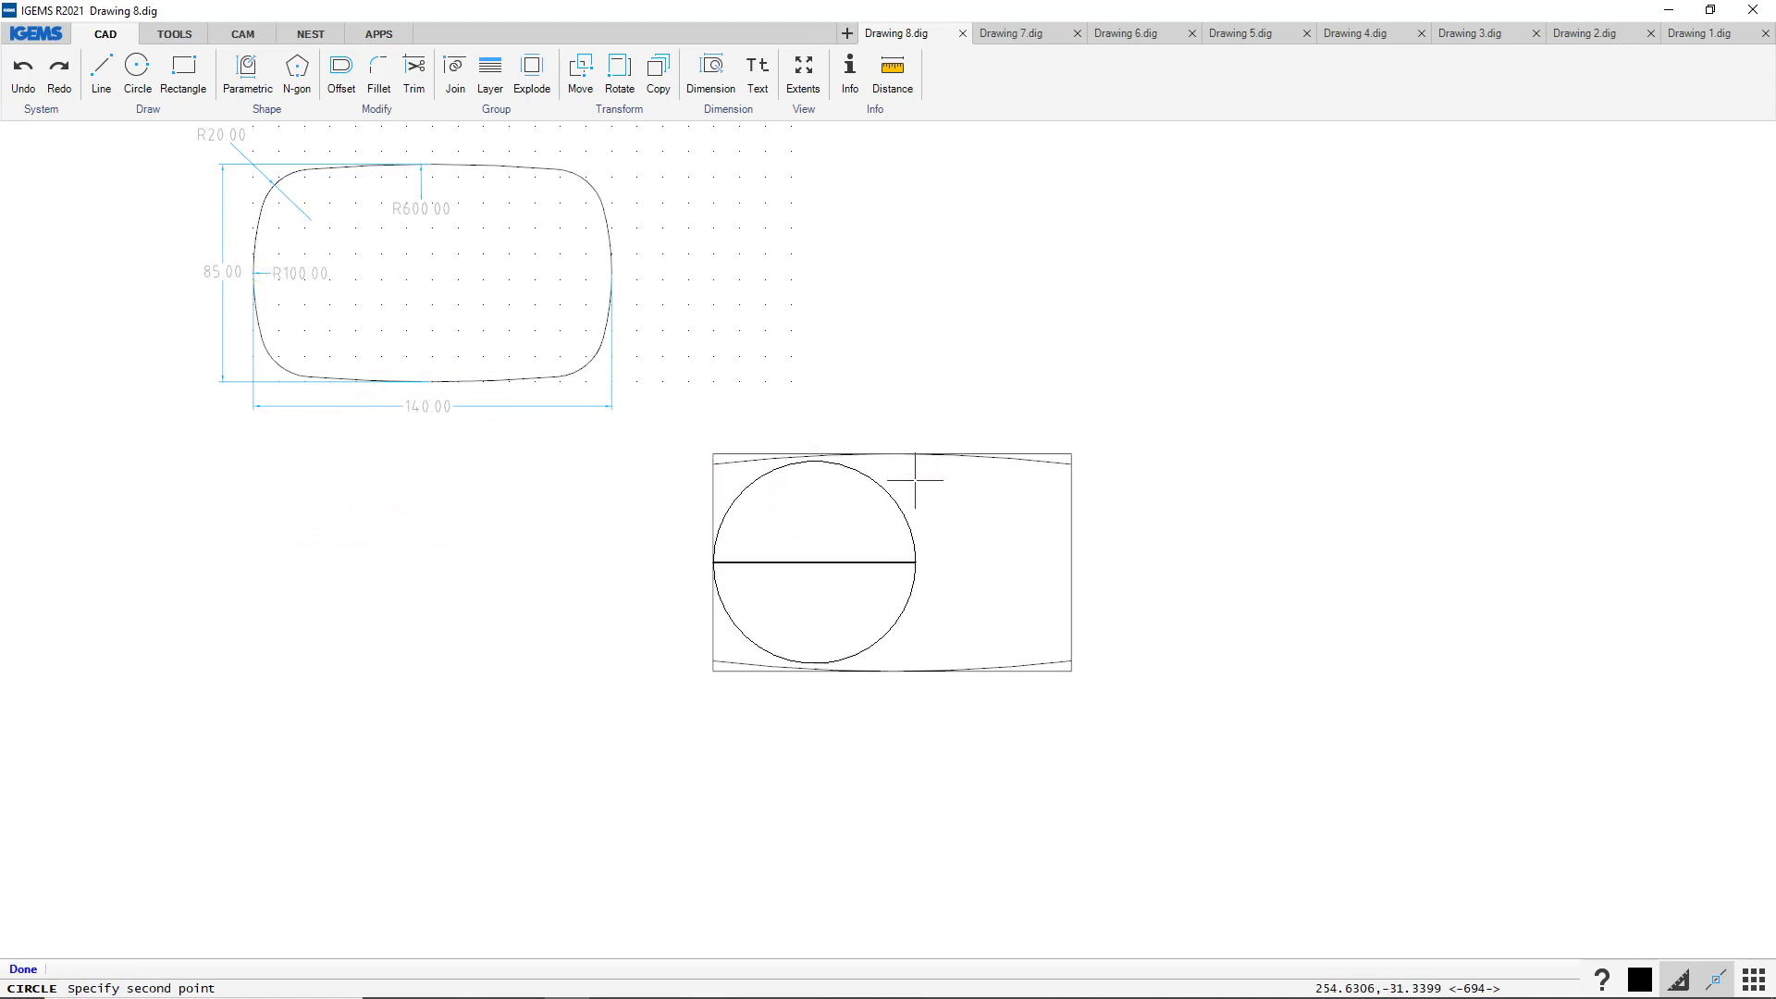
{"action": "type", "text": "200"}
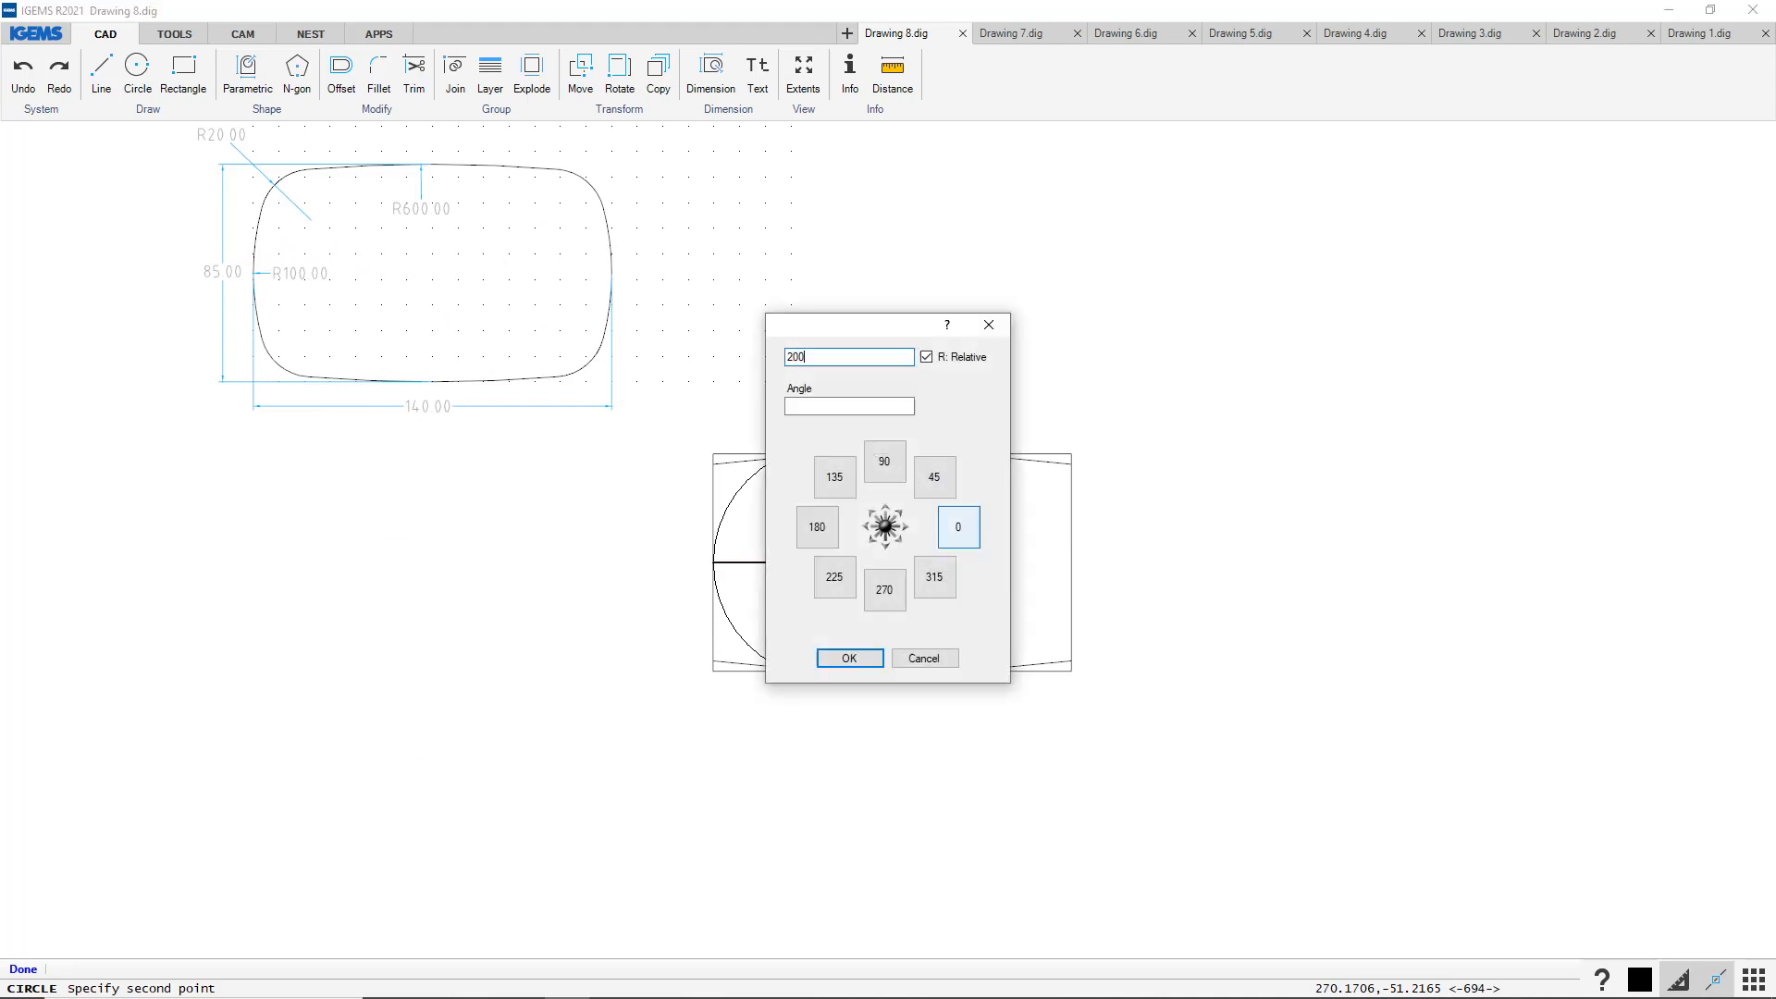
{"action": "key", "text": "Return"}
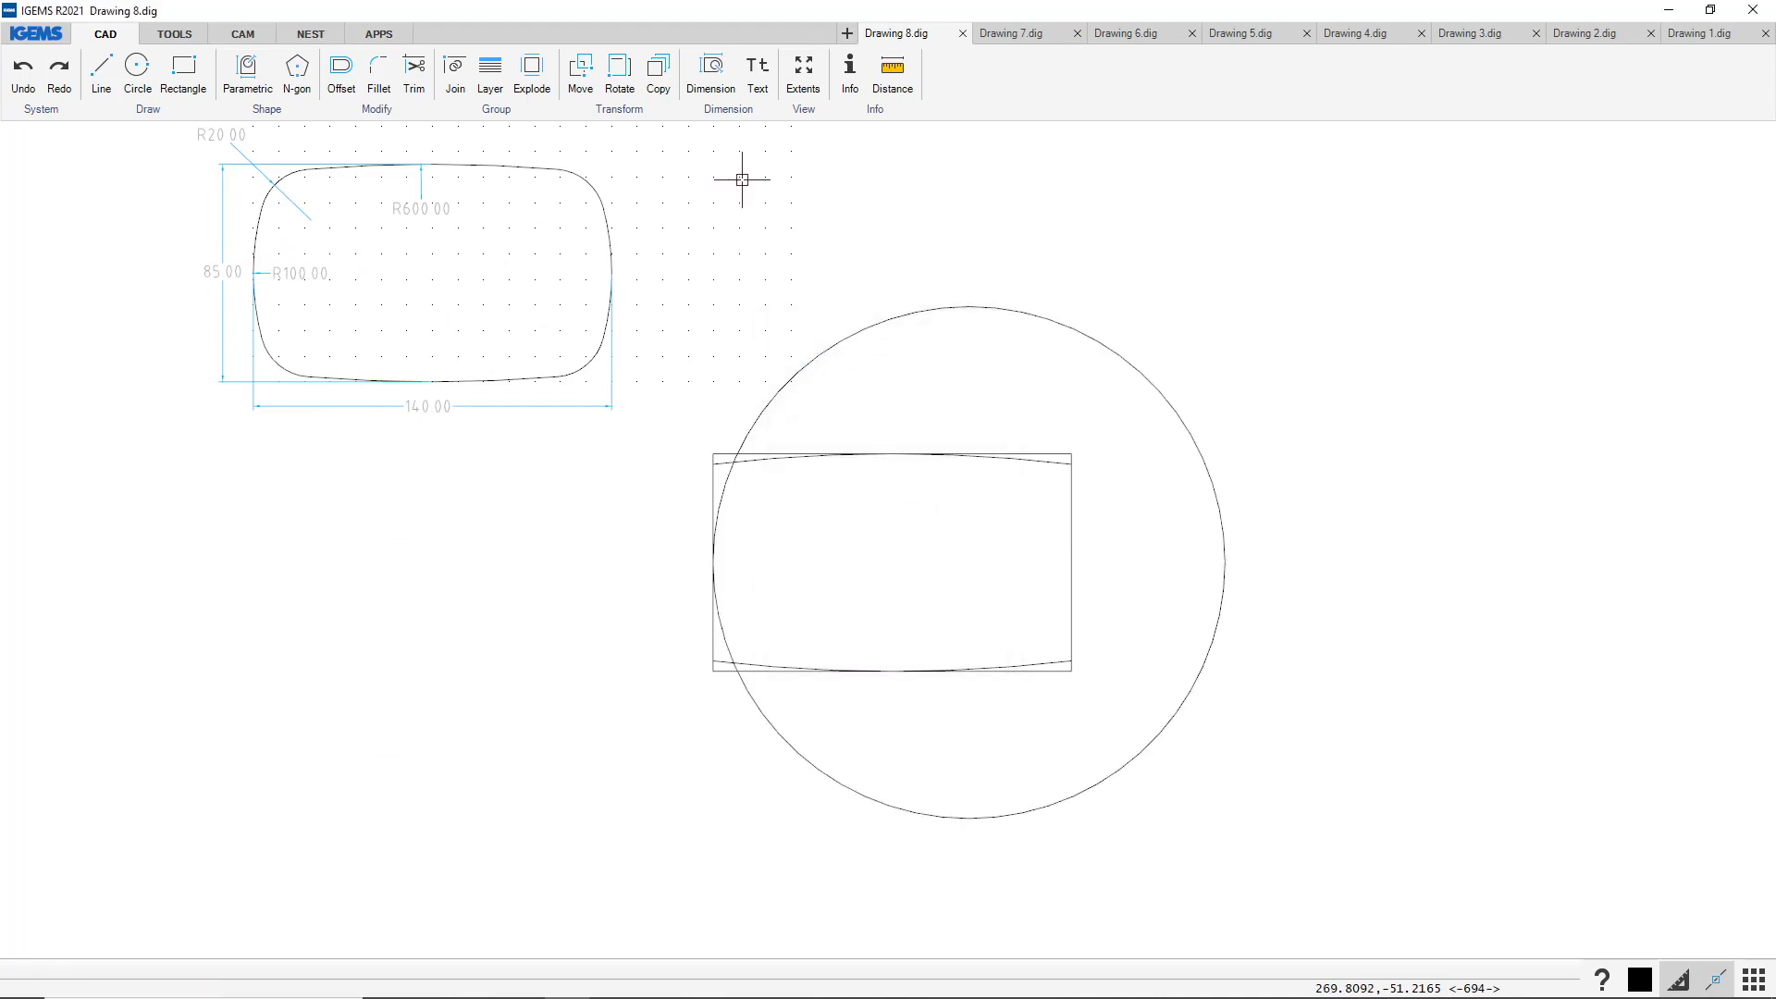
Trim away the part of the 200 diameter circle outside the rectangle, leaving only the arc along its left edge
{"action": "left_click", "coordinate": [413, 72]}
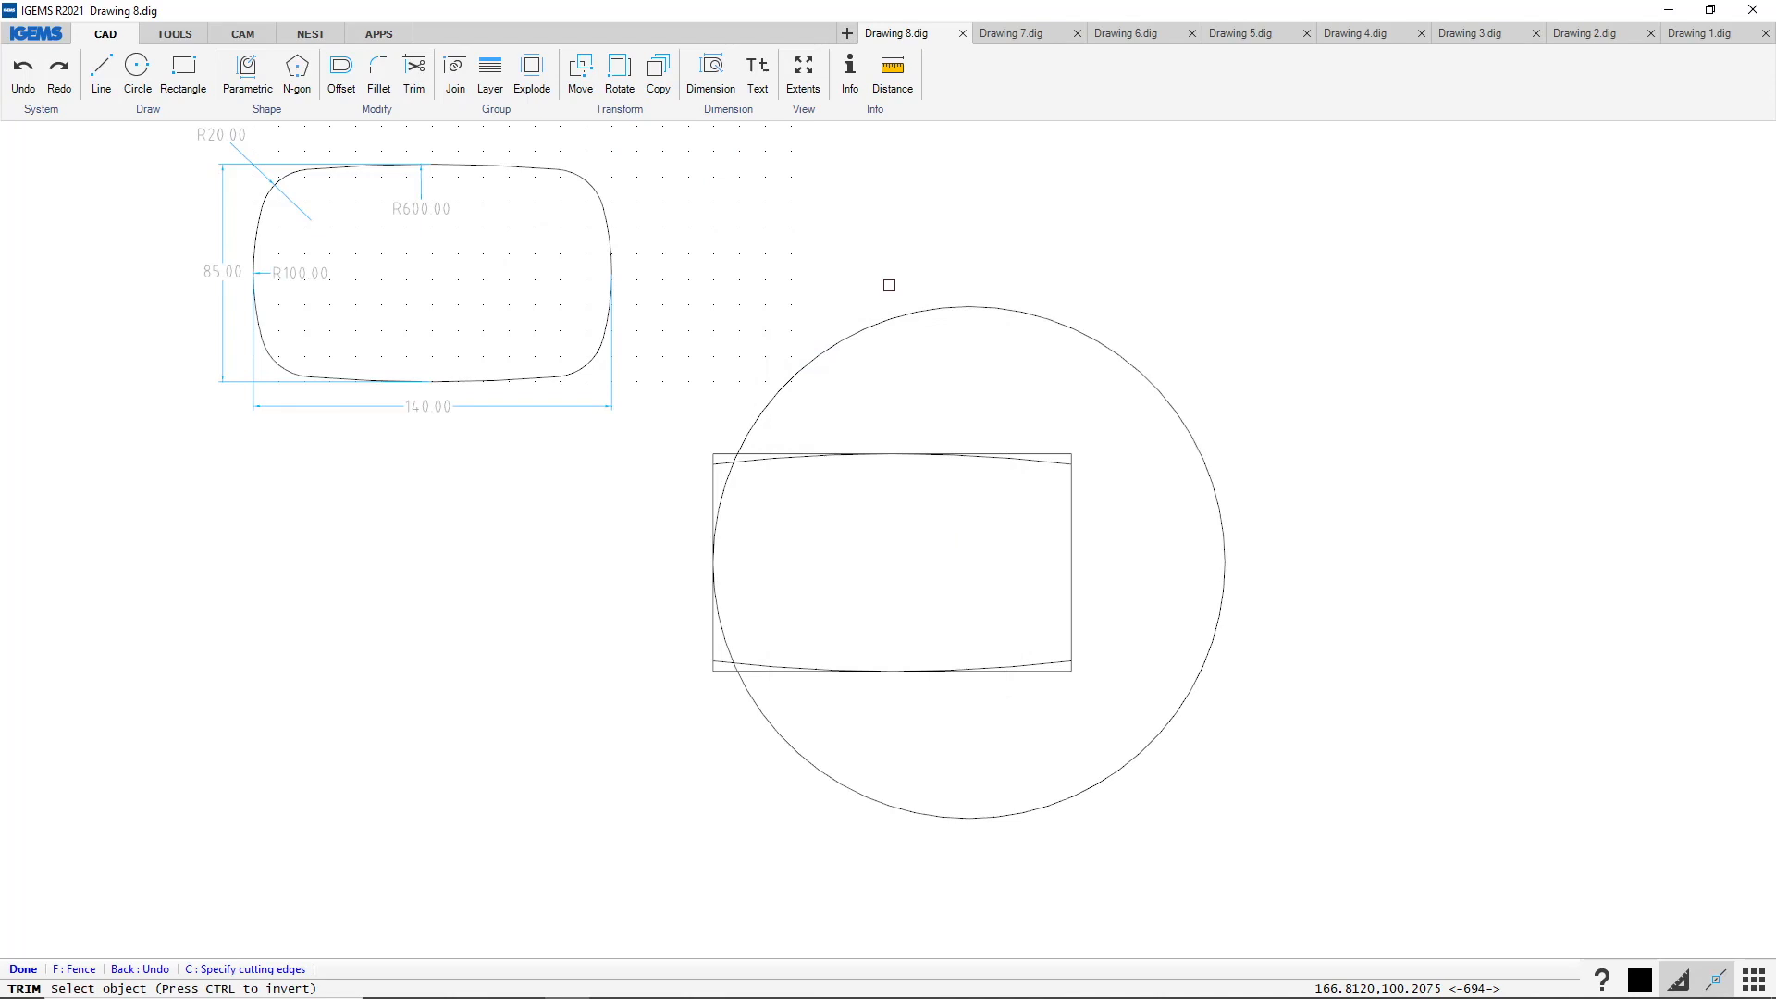
{"action": "left_click", "coordinate": [904, 317]}
{"action": "key", "text": "Escape"}
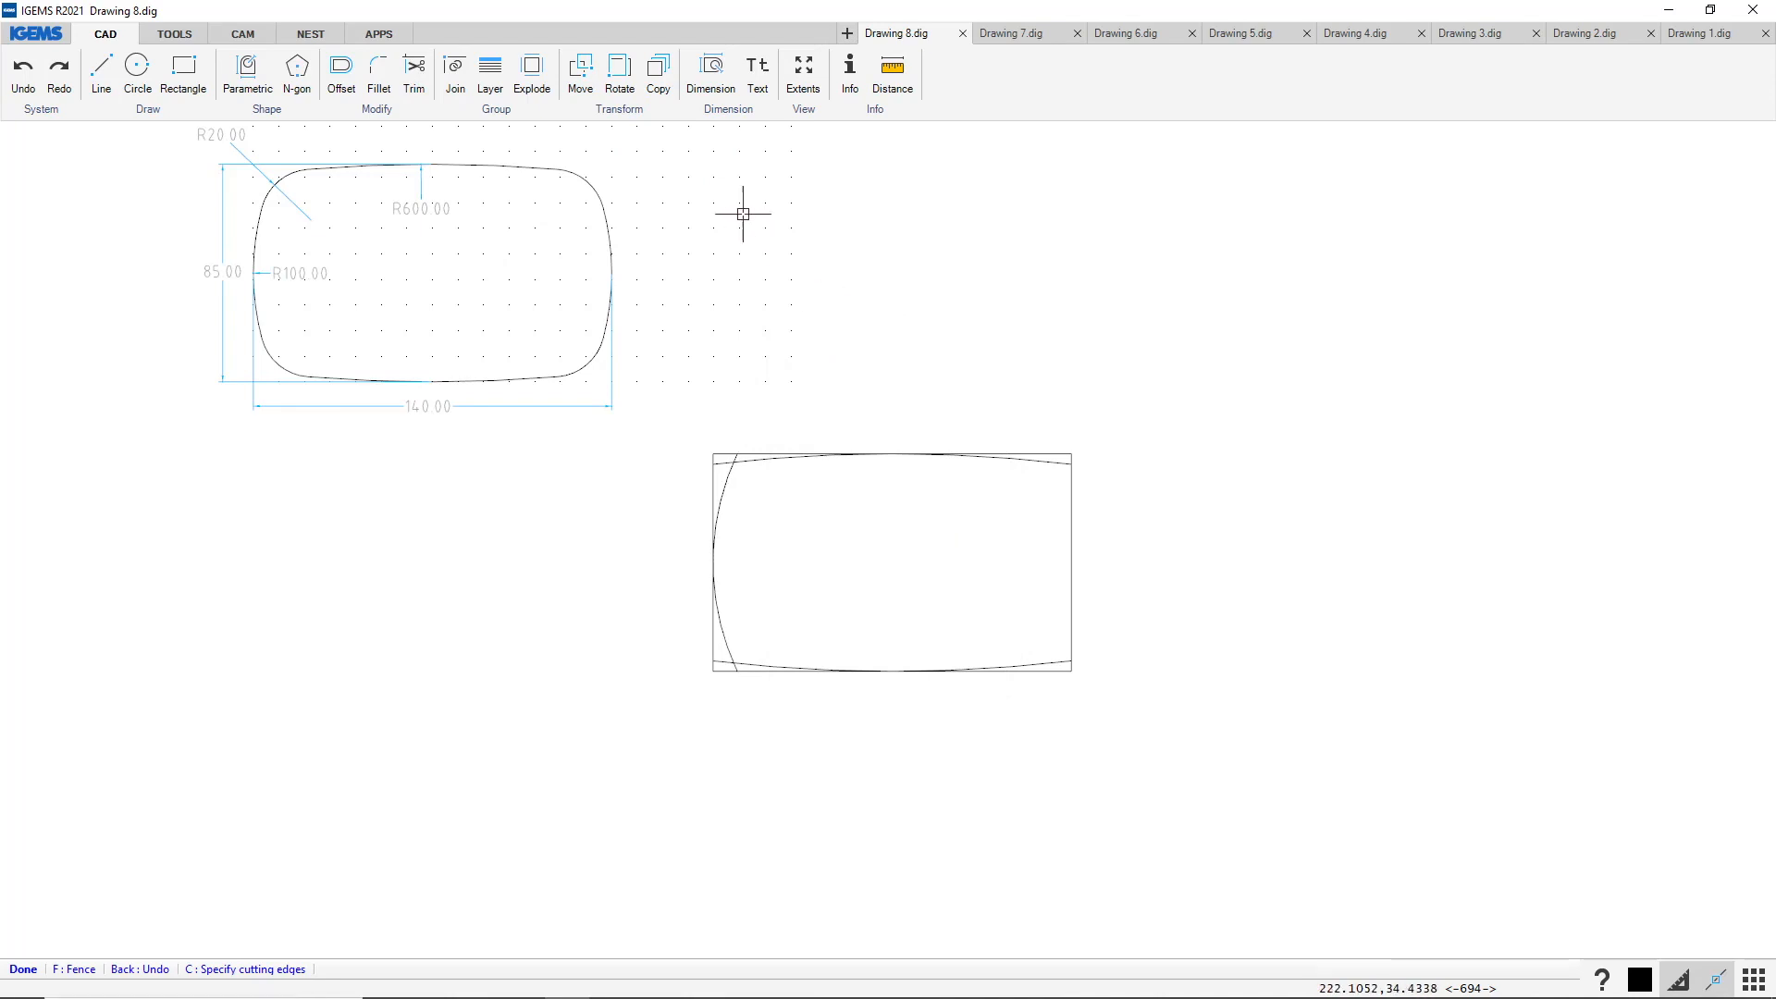
Mirror the left side arc about a vertical line through the rectangle's centroid, keeping the original
{"action": "left_click", "coordinate": [635, 111]}
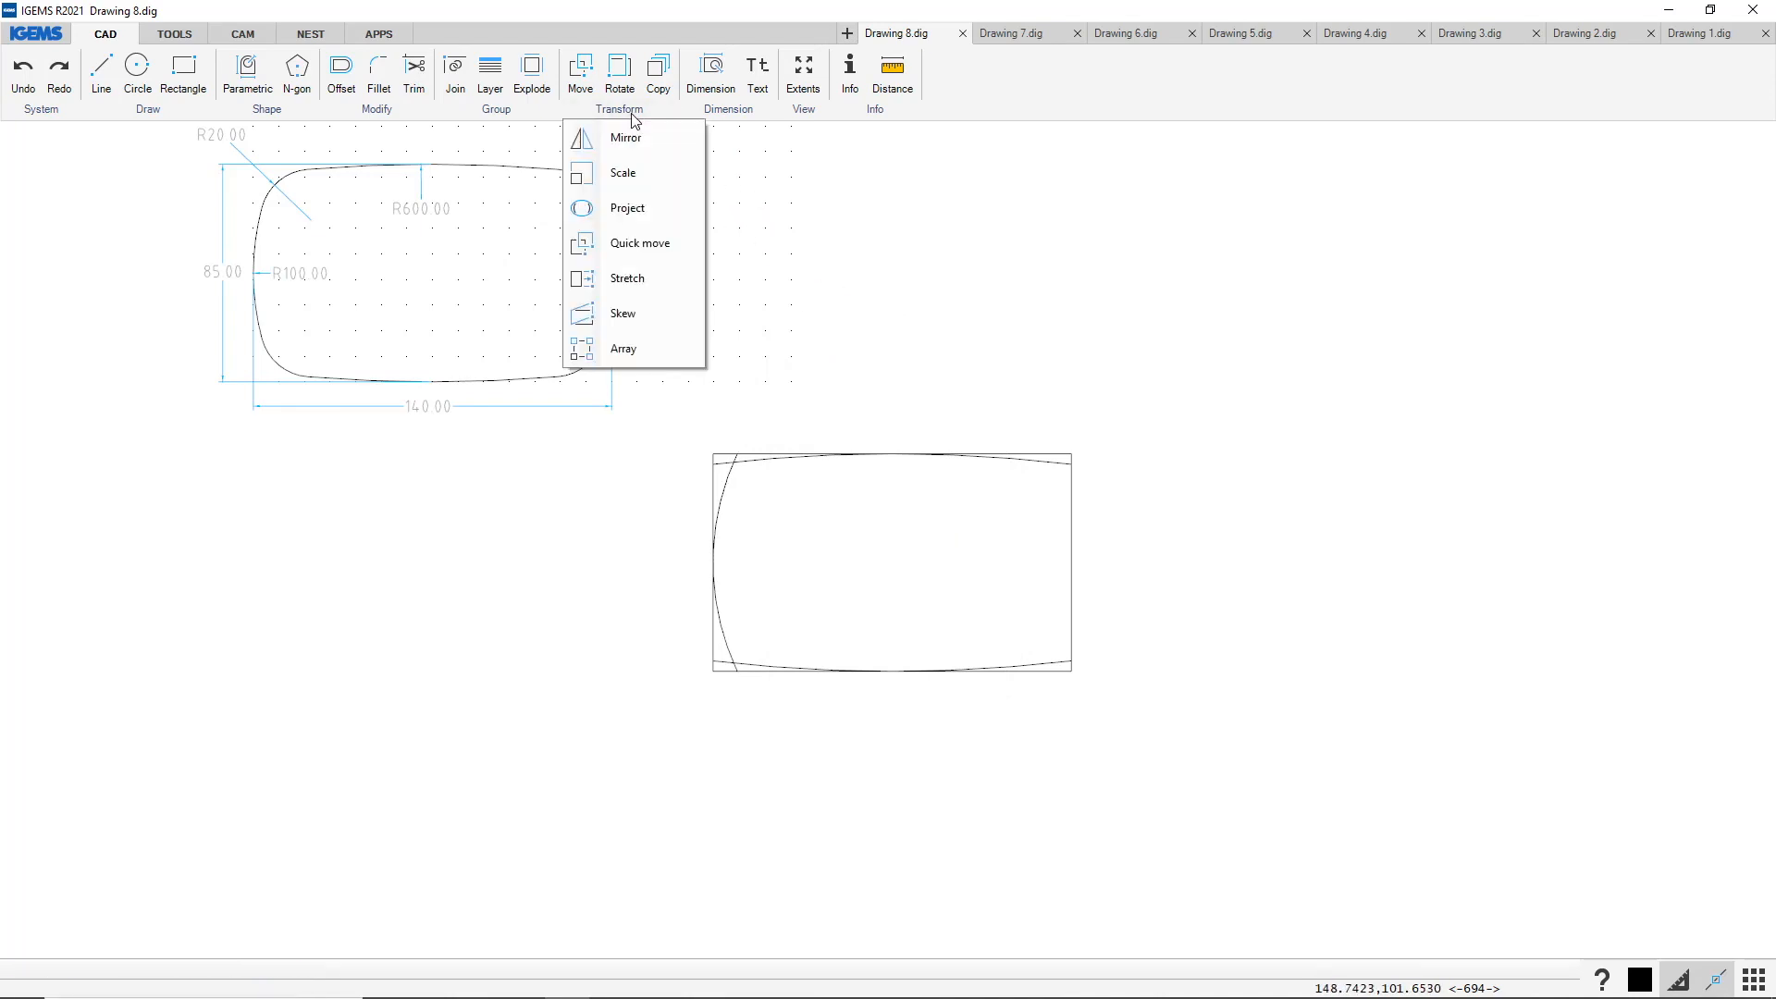
{"action": "left_click", "coordinate": [634, 148]}
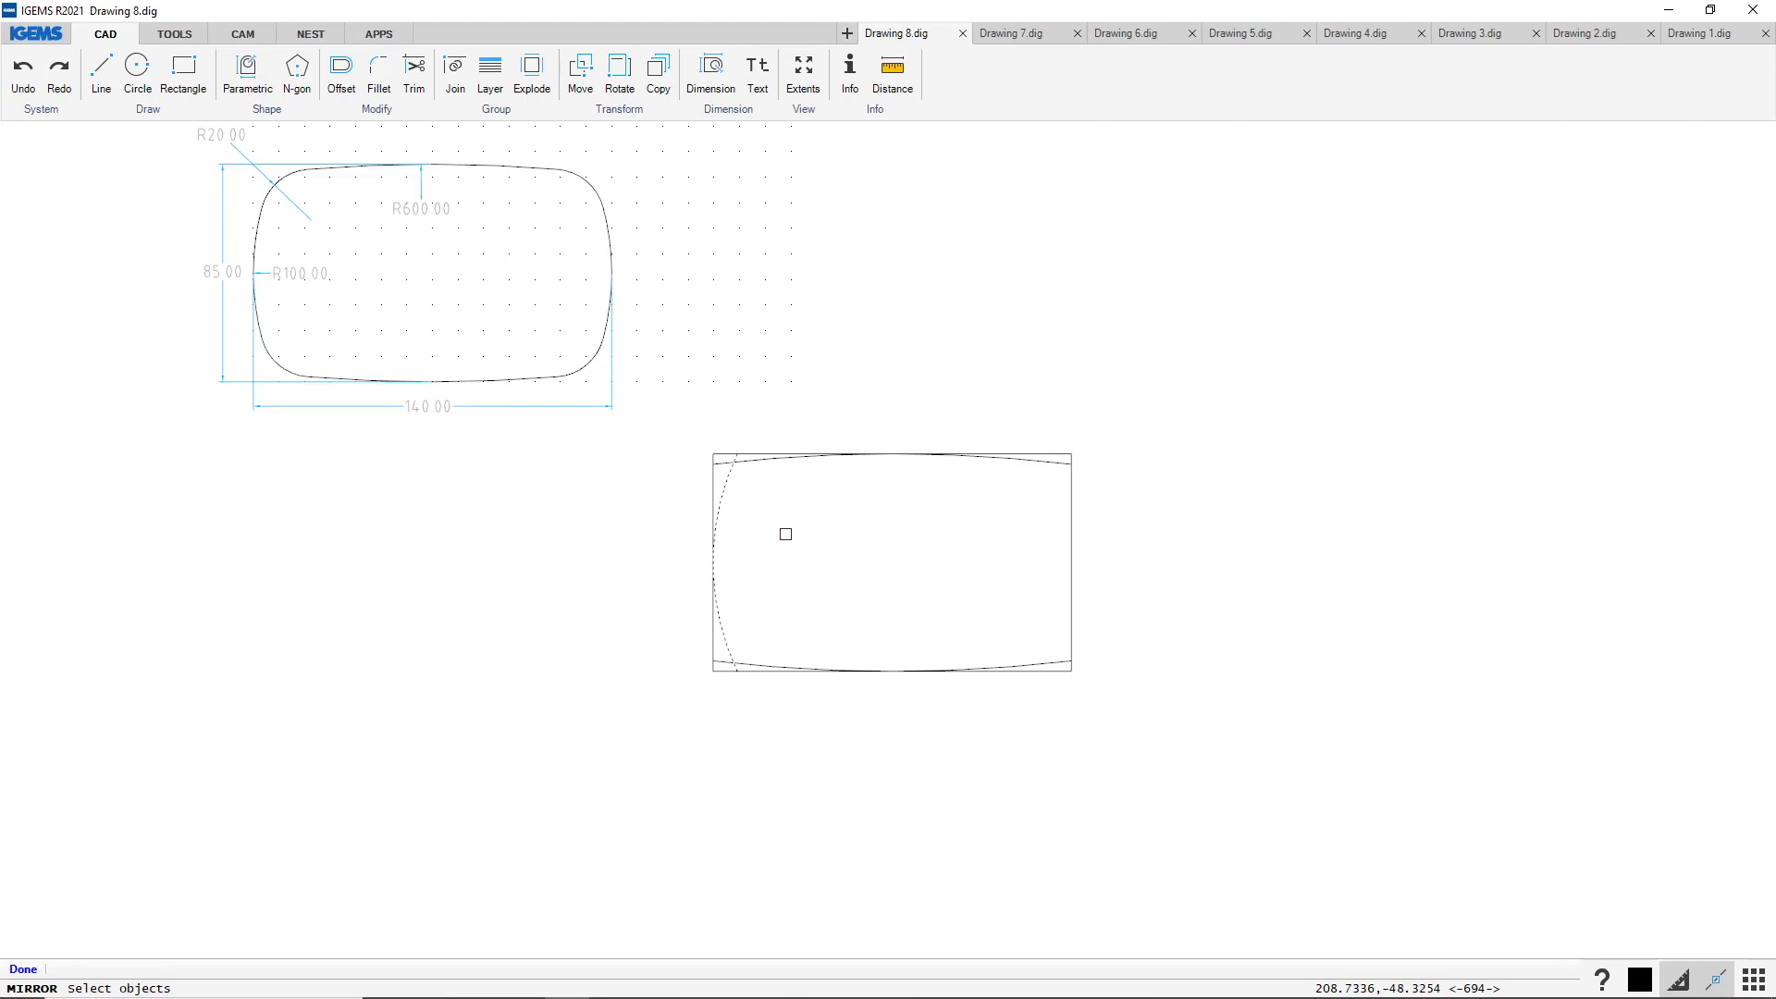
{"action": "left_click", "coordinate": [18, 969]}
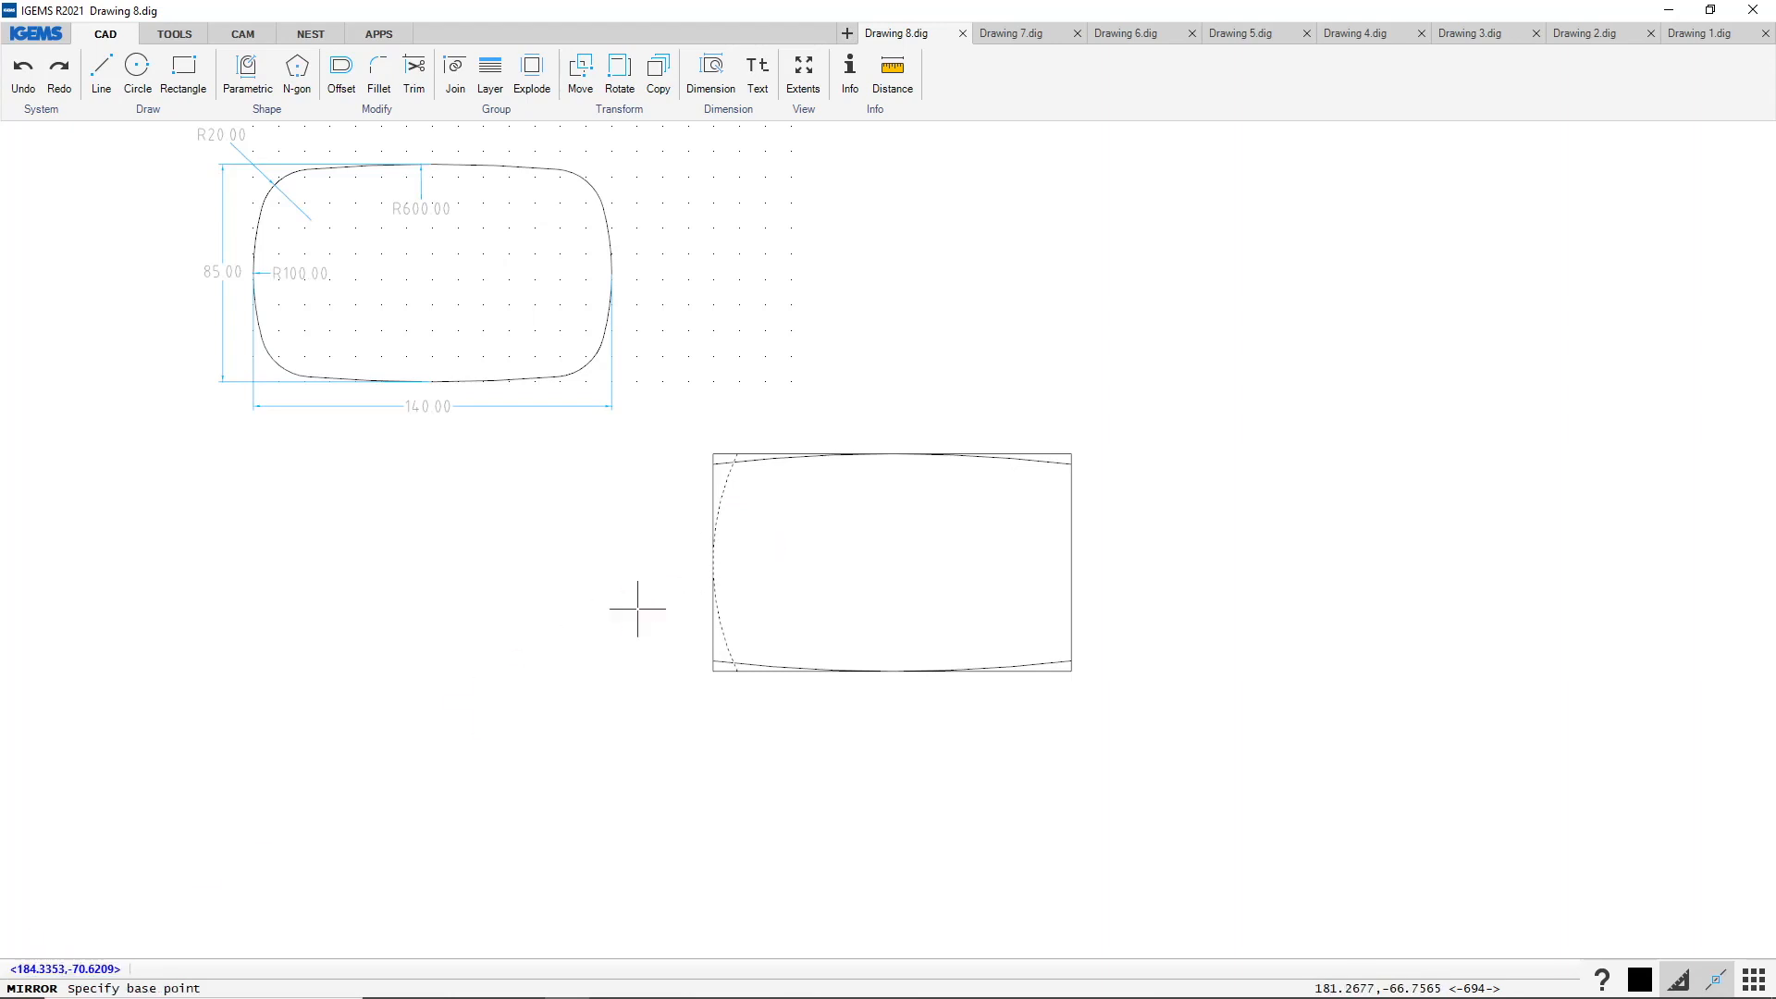
{"action": "right_click", "coordinate": [545, 550]}
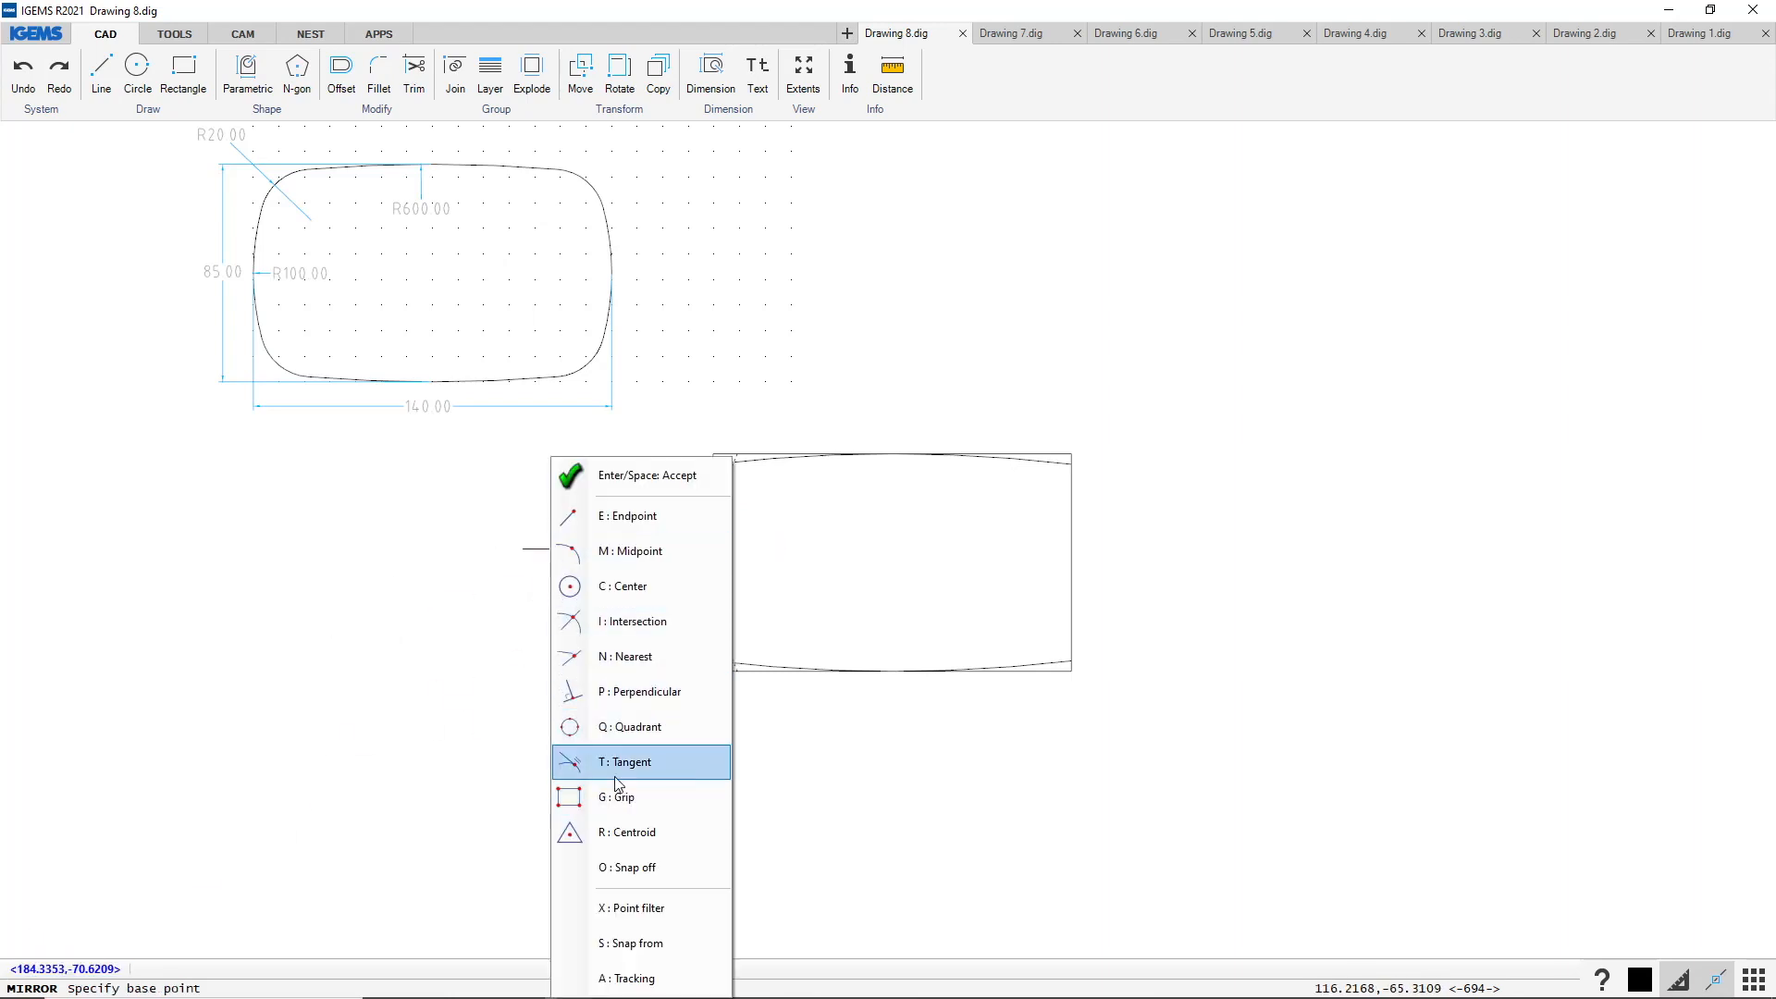
{"action": "left_click", "coordinate": [635, 832]}
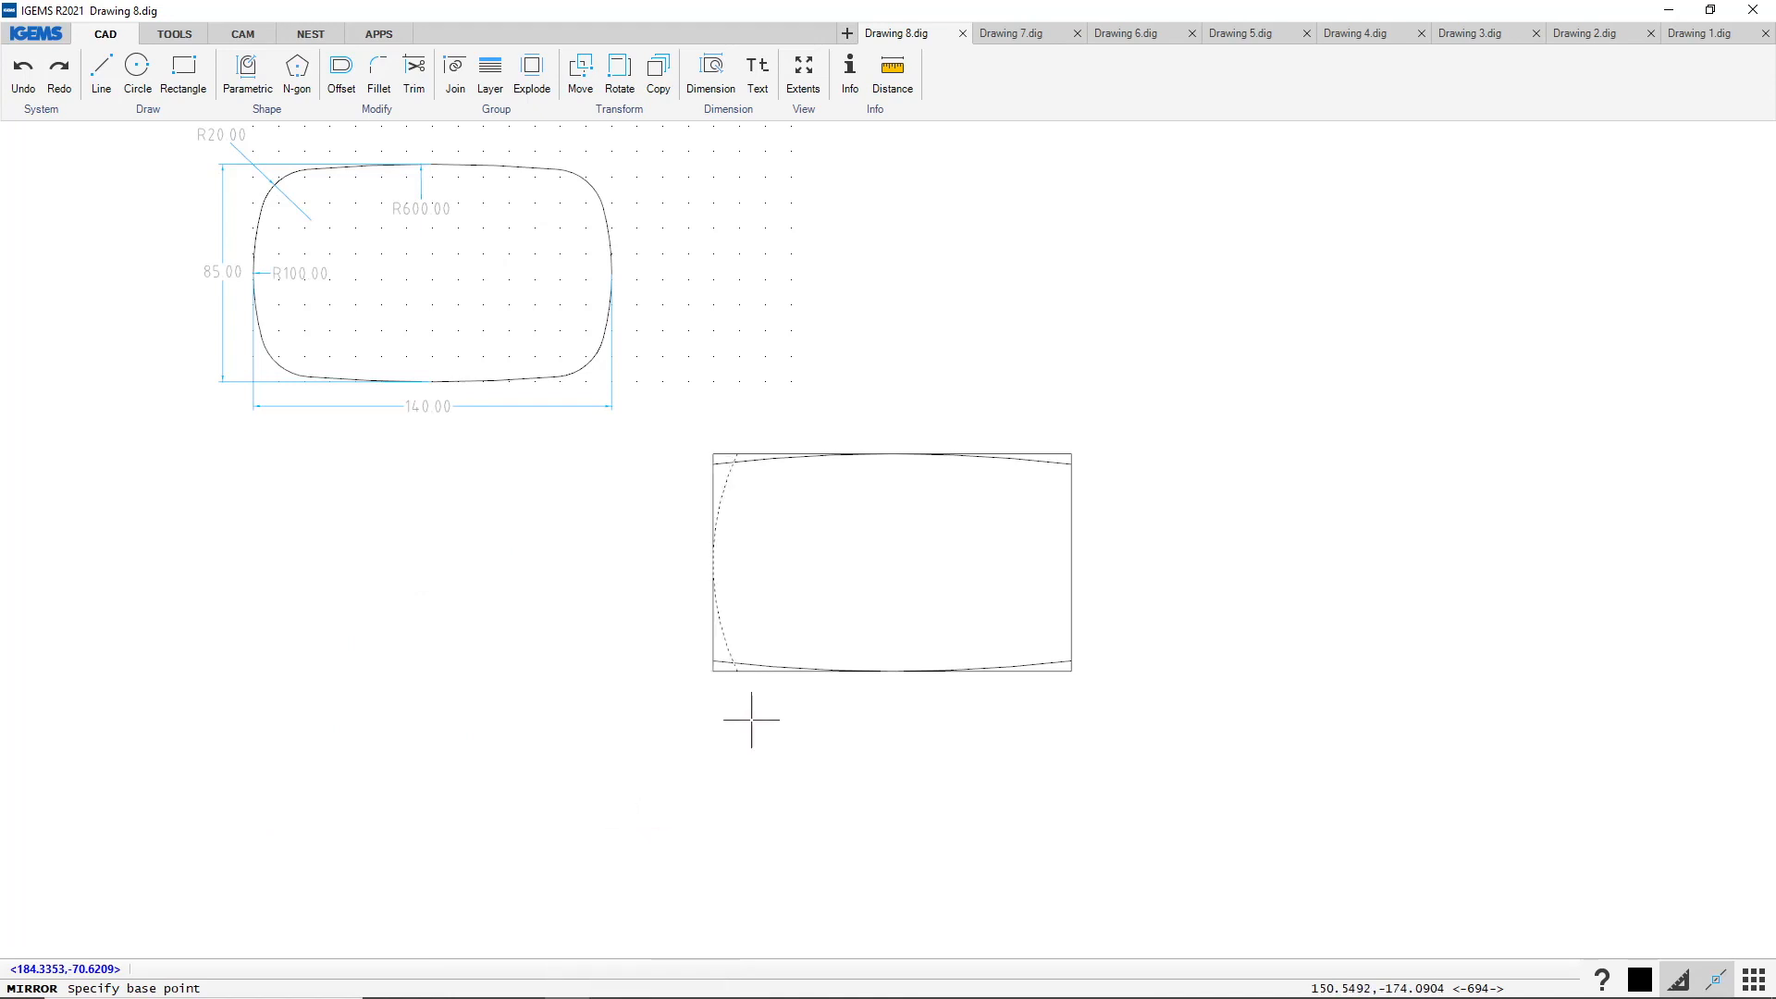
{"action": "left_click", "coordinate": [1067, 550]}
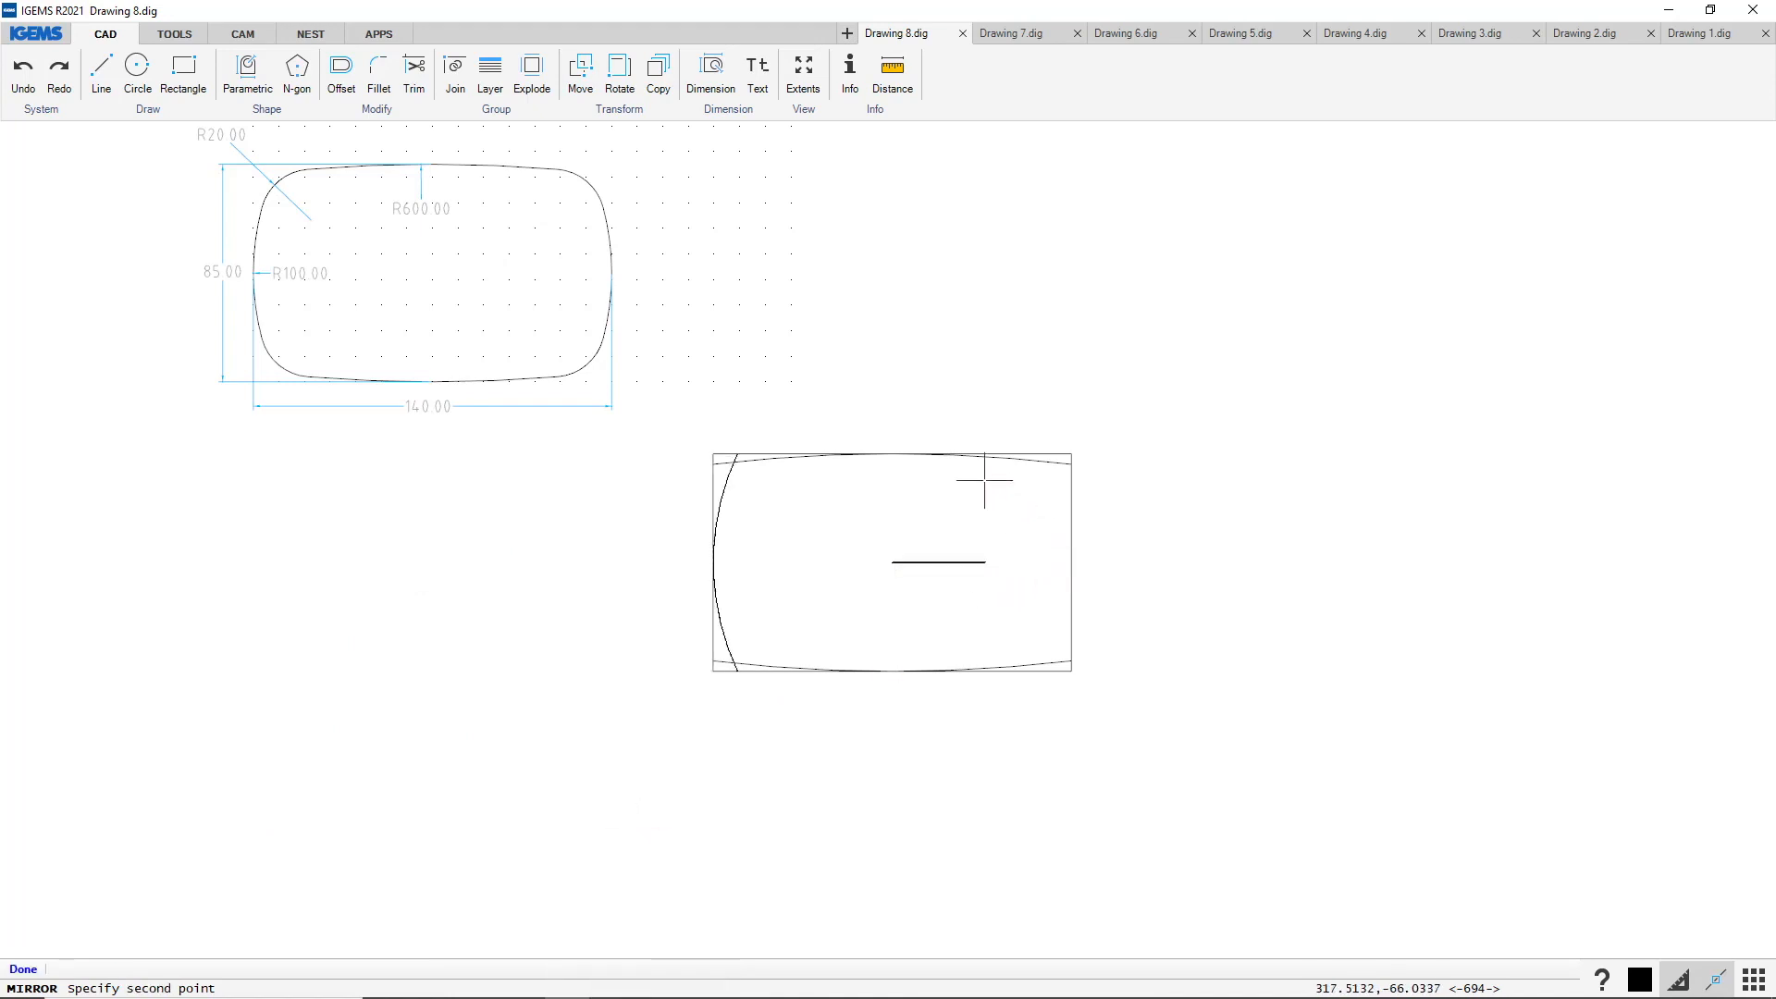
{"action": "left_click", "coordinate": [896, 317]}
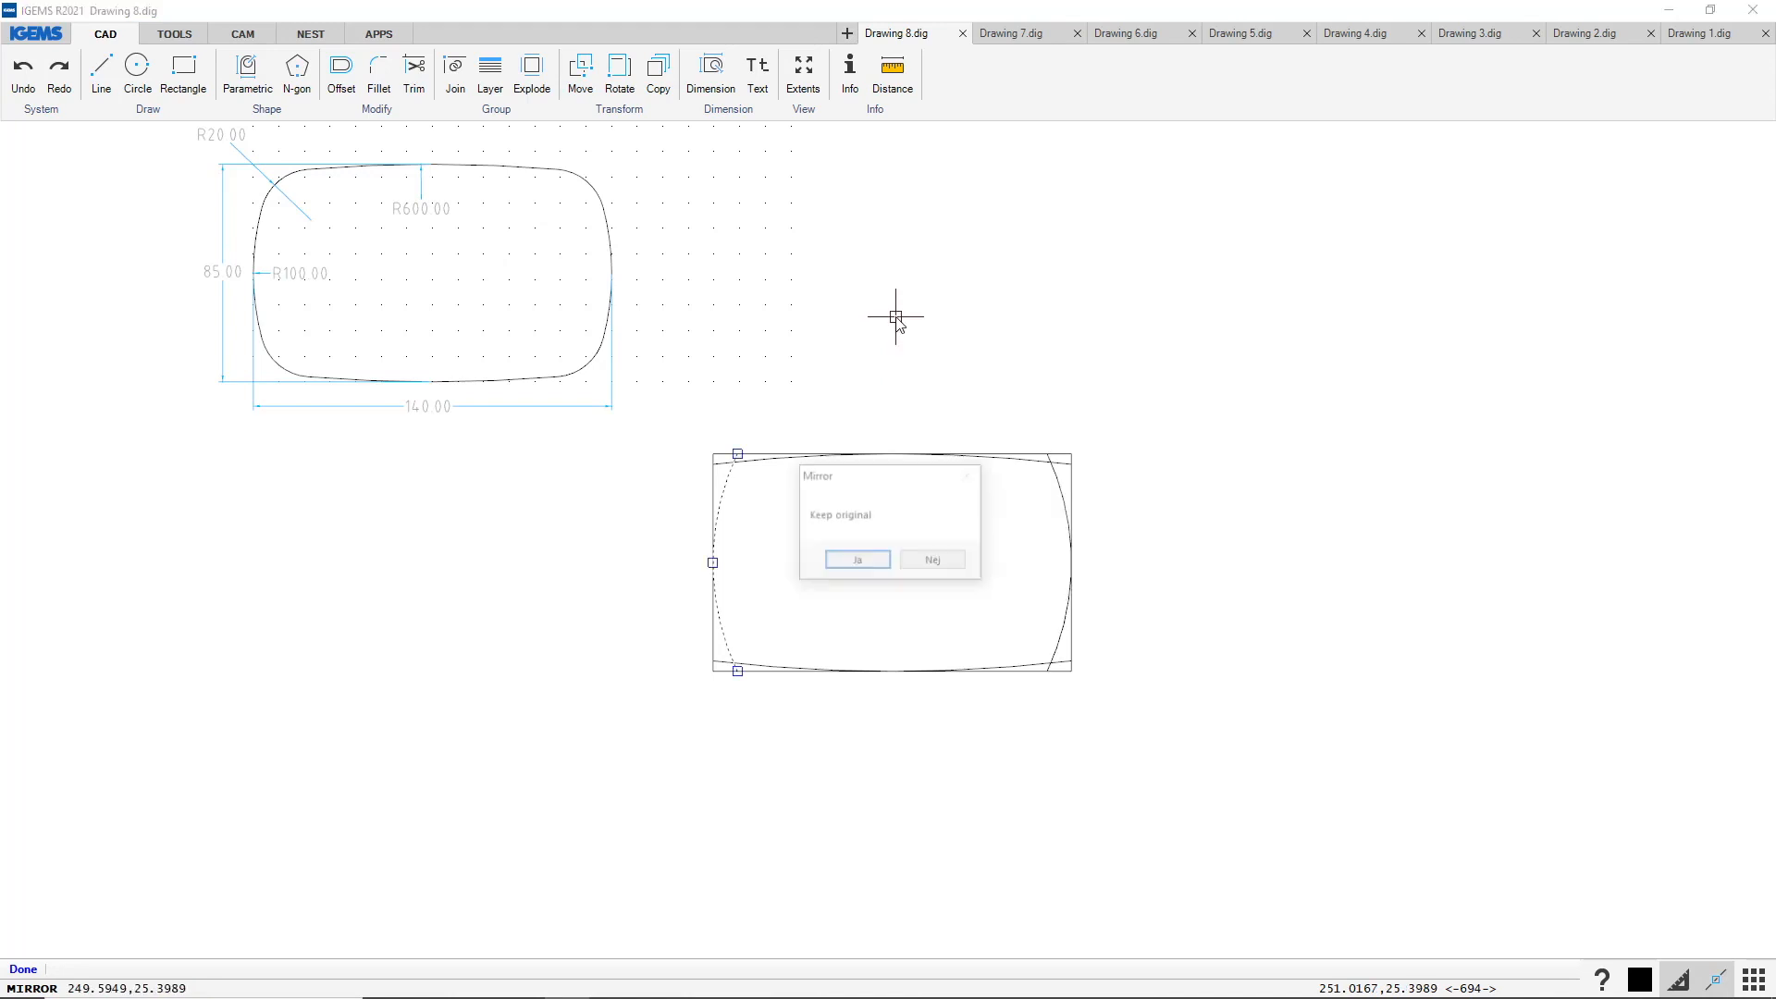
{"action": "left_click", "coordinate": [877, 566]}
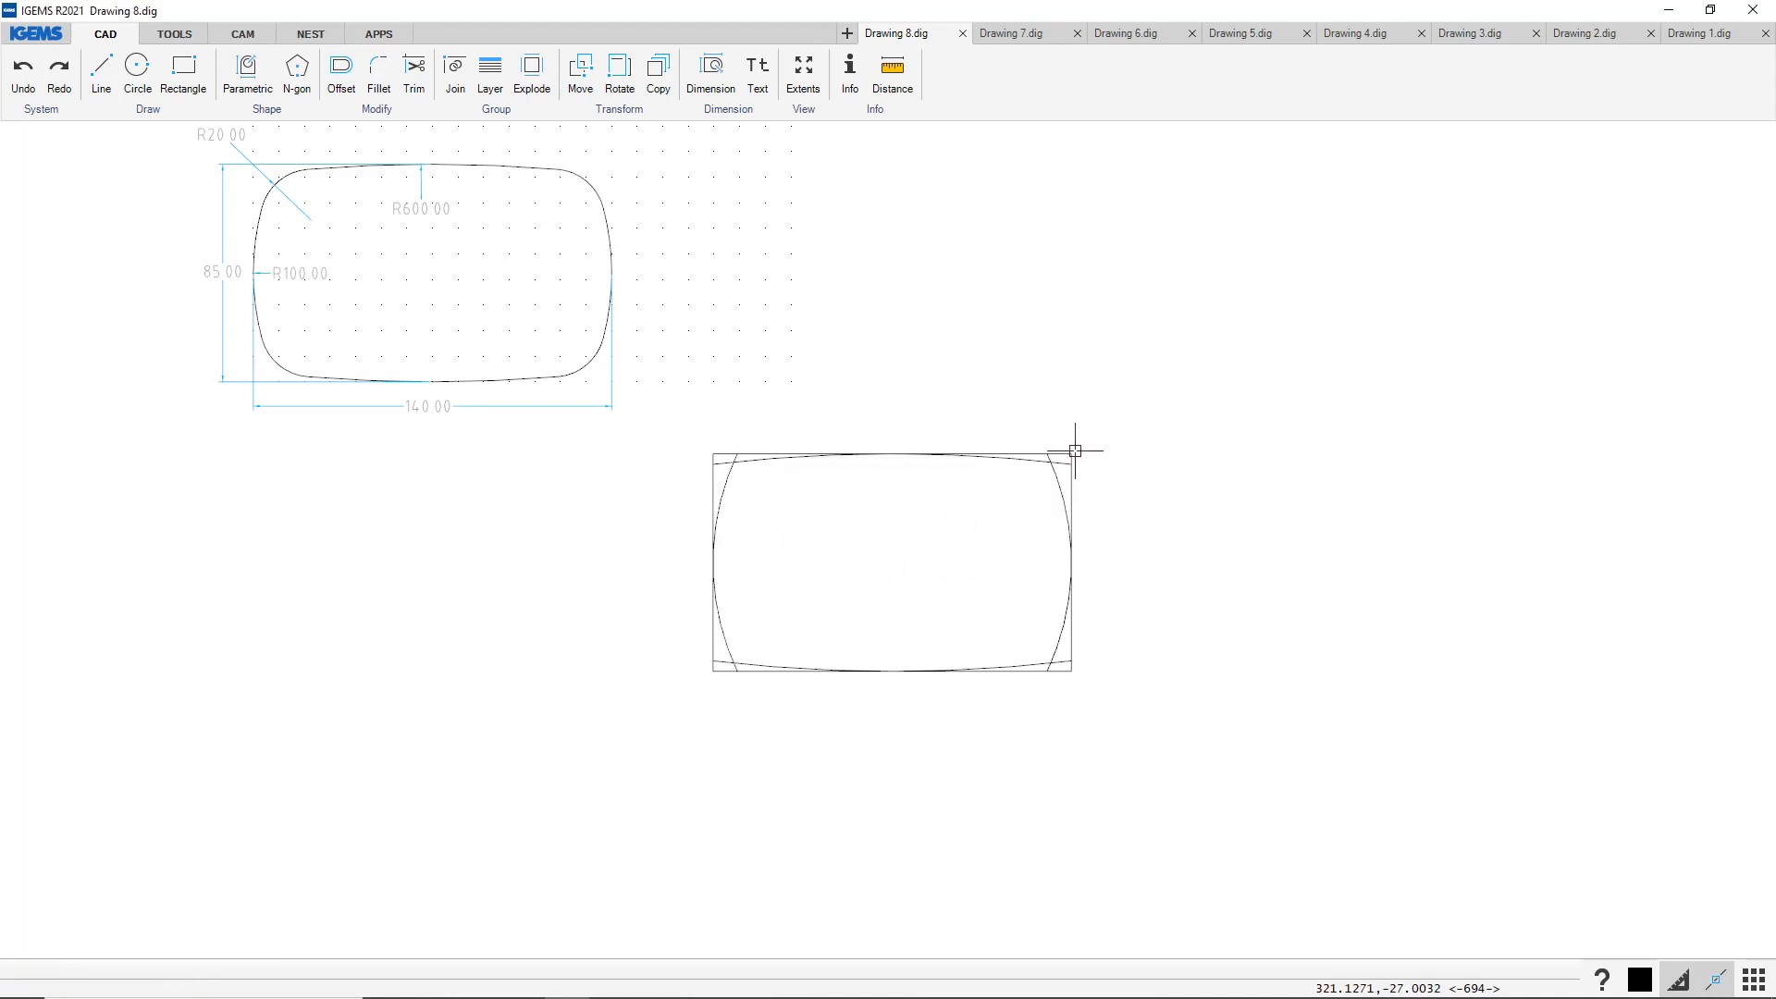
Delete the construction rectangle around the four crossing arcs
{"action": "scroll", "coordinate": [1074, 446], "scroll_direction": "up", "scroll_amount": 3}
{"action": "left_click", "coordinate": [1045, 463]}
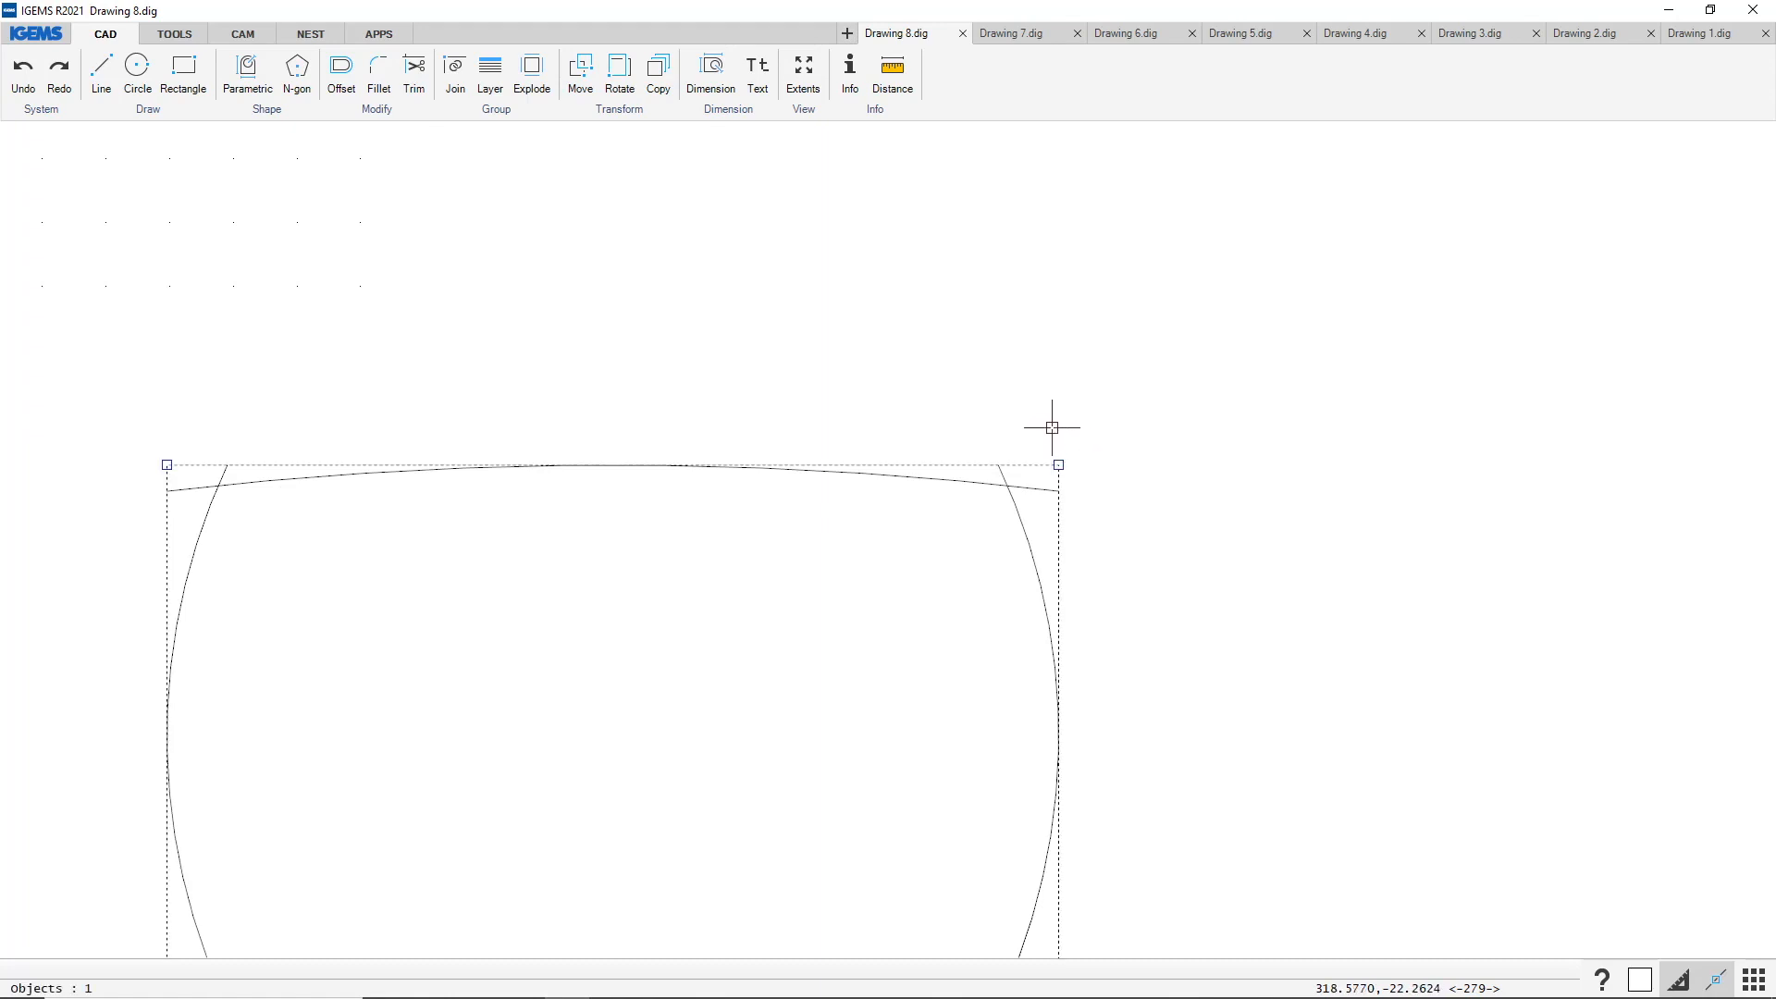
{"action": "key", "text": "Delete"}
{"action": "scroll", "coordinate": [925, 388], "scroll_direction": "down", "scroll_amount": 1}
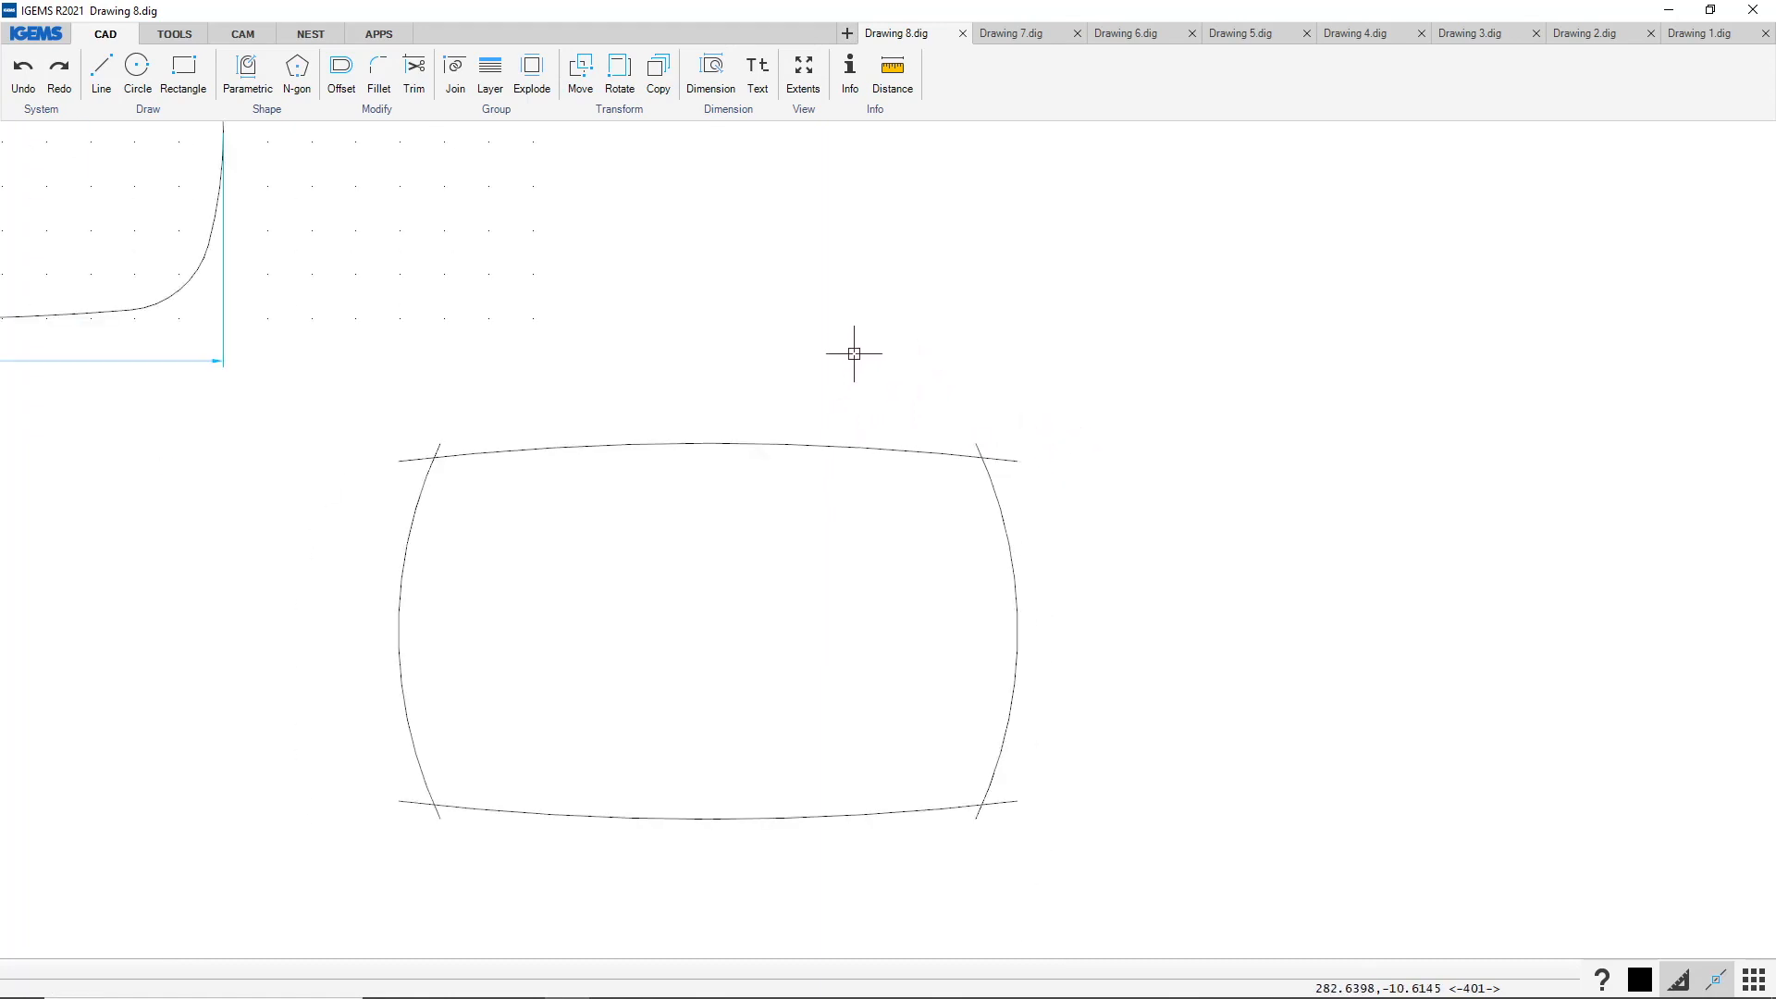
Fillet all four corners where the arcs cross with a radius of 20
{"action": "left_click", "coordinate": [377, 74]}
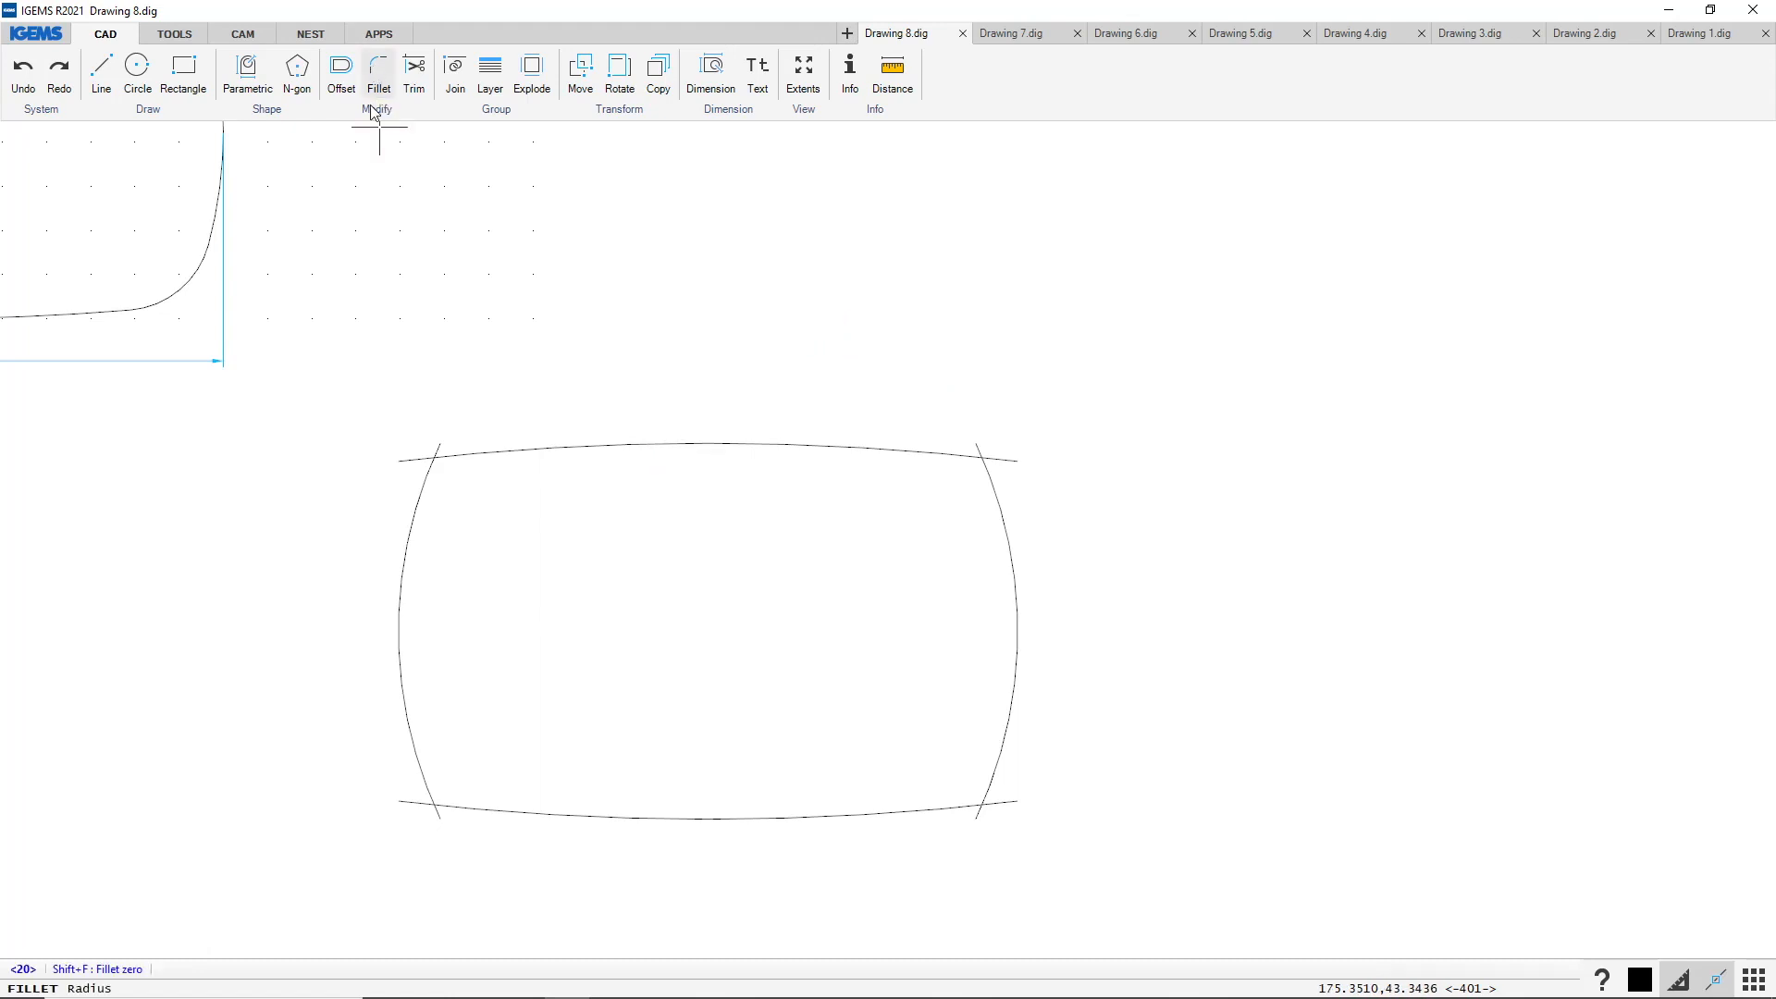
{"action": "scroll", "coordinate": [1027, 634], "scroll_direction": "down", "scroll_amount": 3}
{"action": "scroll", "coordinate": [720, 517], "scroll_direction": "up", "scroll_amount": 2}
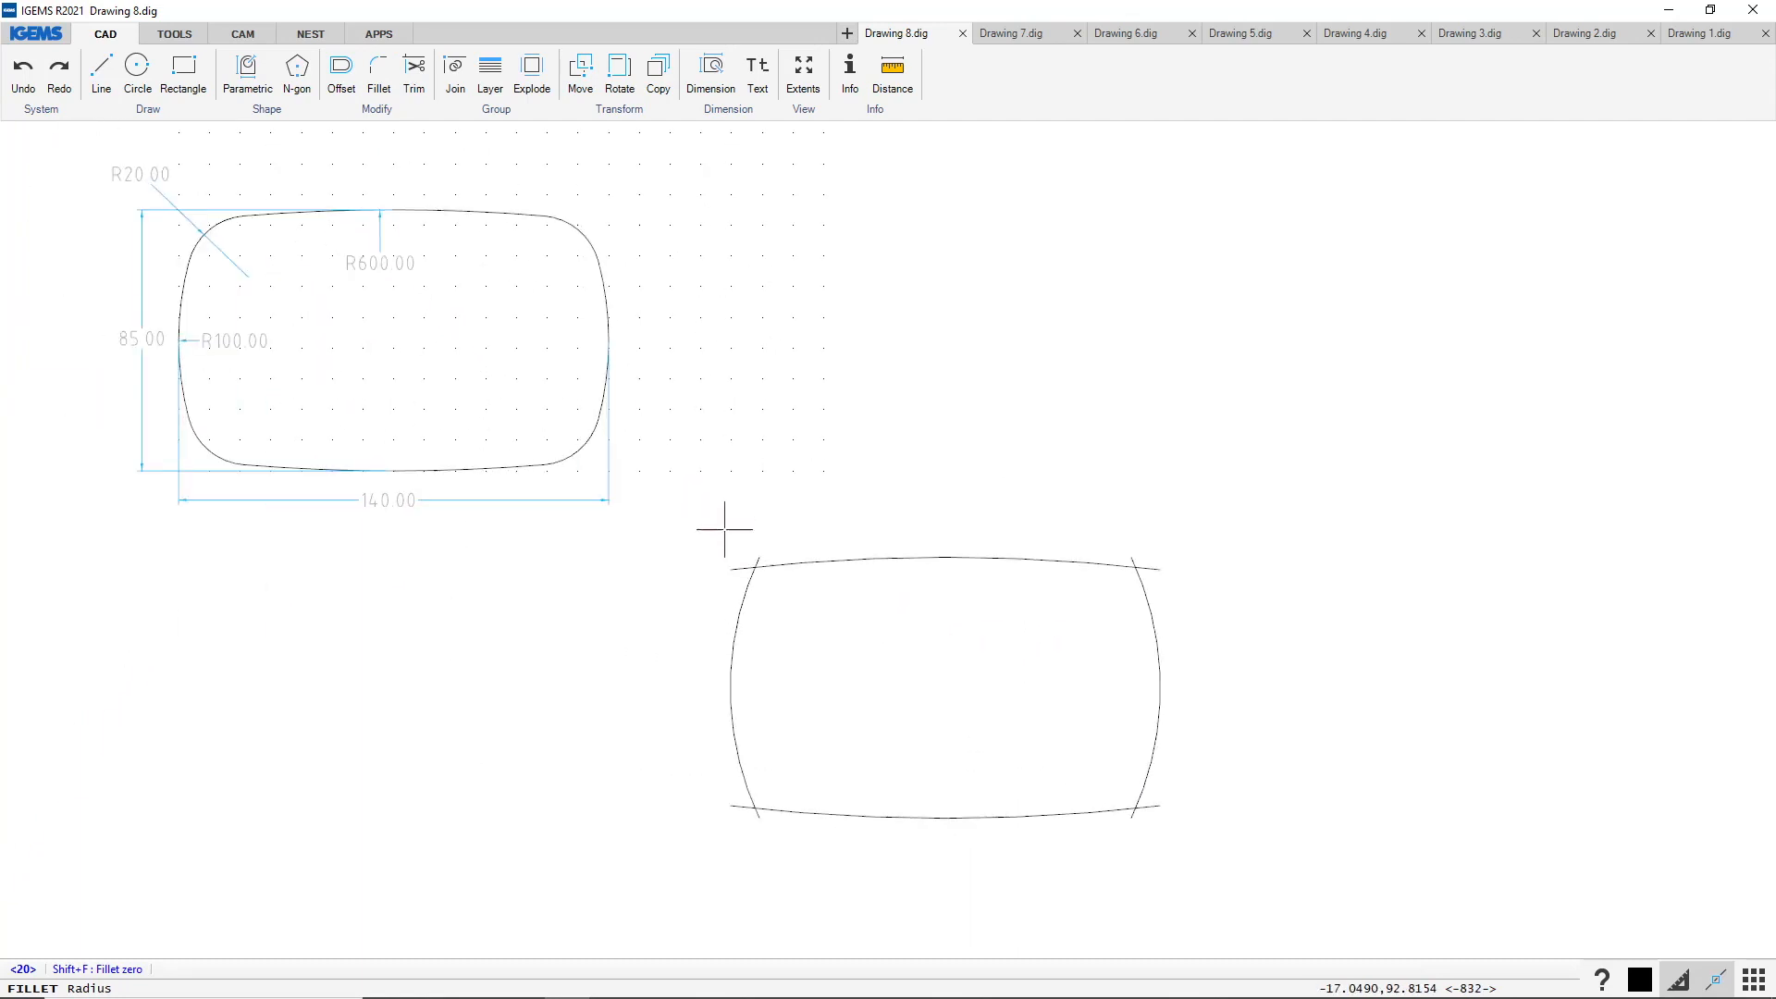
{"action": "key", "text": "Return"}
{"action": "left_click", "coordinate": [777, 568]}
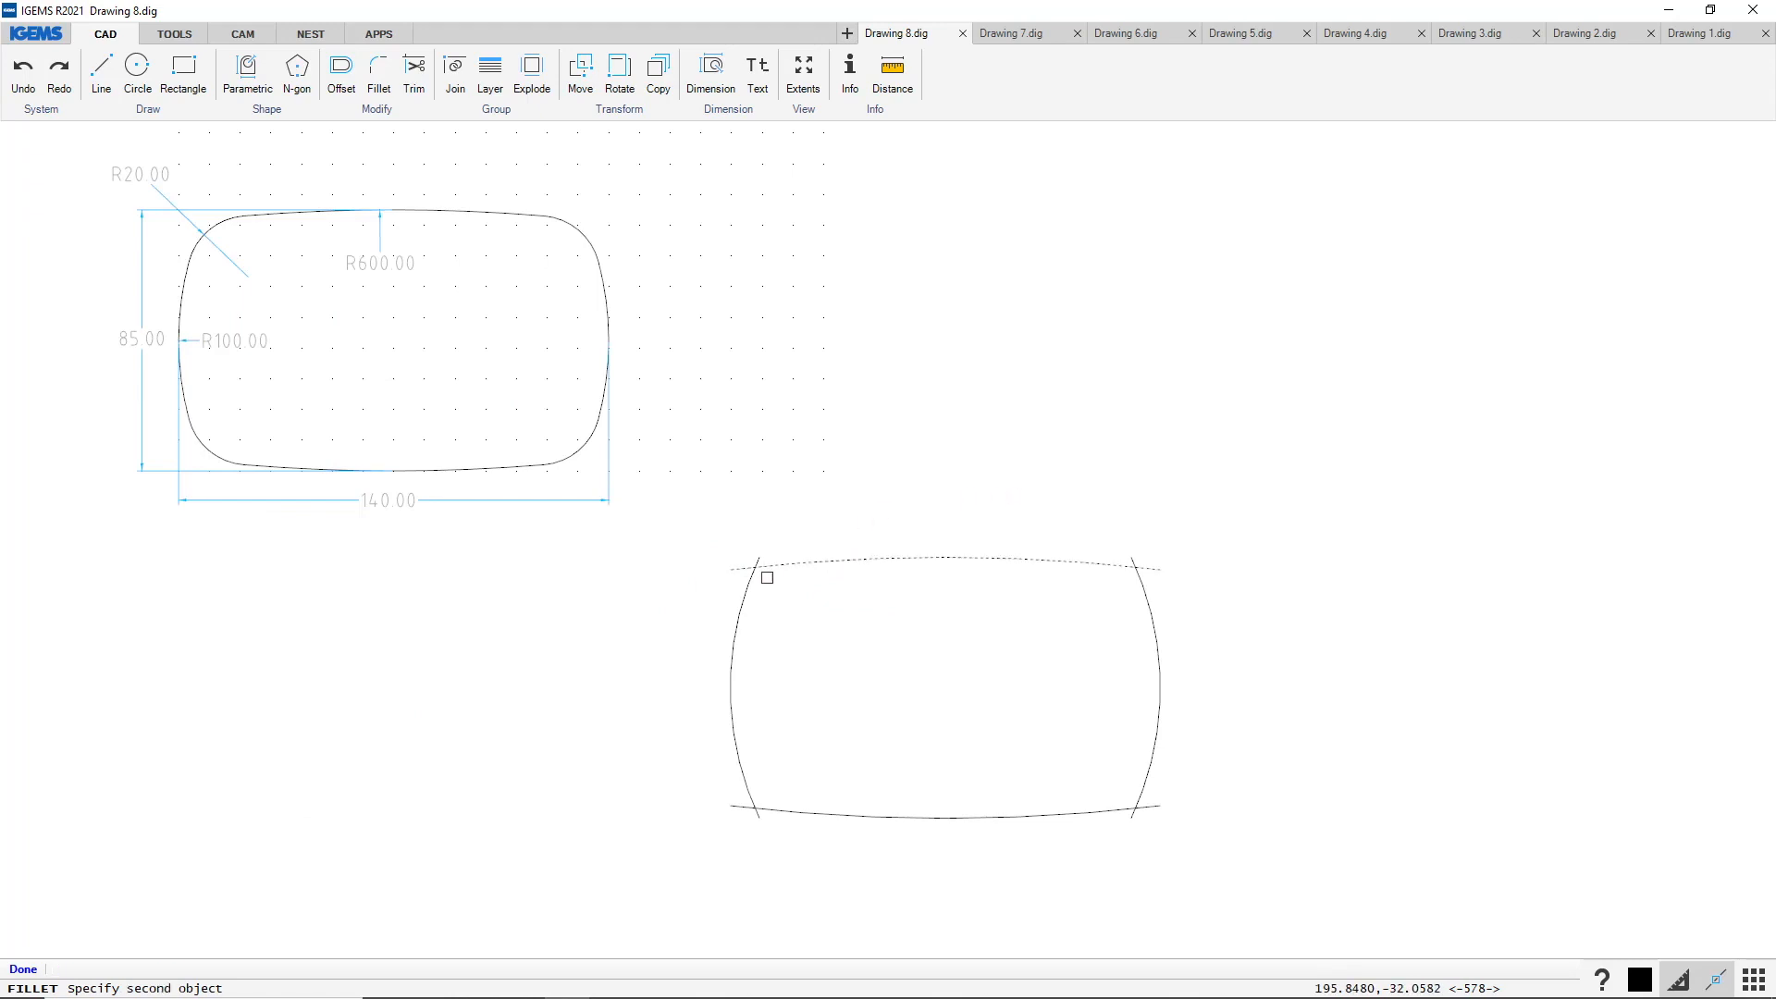
{"action": "left_click", "coordinate": [751, 590]}
{"action": "left_click", "coordinate": [744, 781]}
{"action": "left_click", "coordinate": [780, 813]}
{"action": "left_click", "coordinate": [1099, 563]}
{"action": "left_click", "coordinate": [1148, 659]}
{"action": "left_click", "coordinate": [1136, 780]}
{"action": "left_click", "coordinate": [1111, 807]}
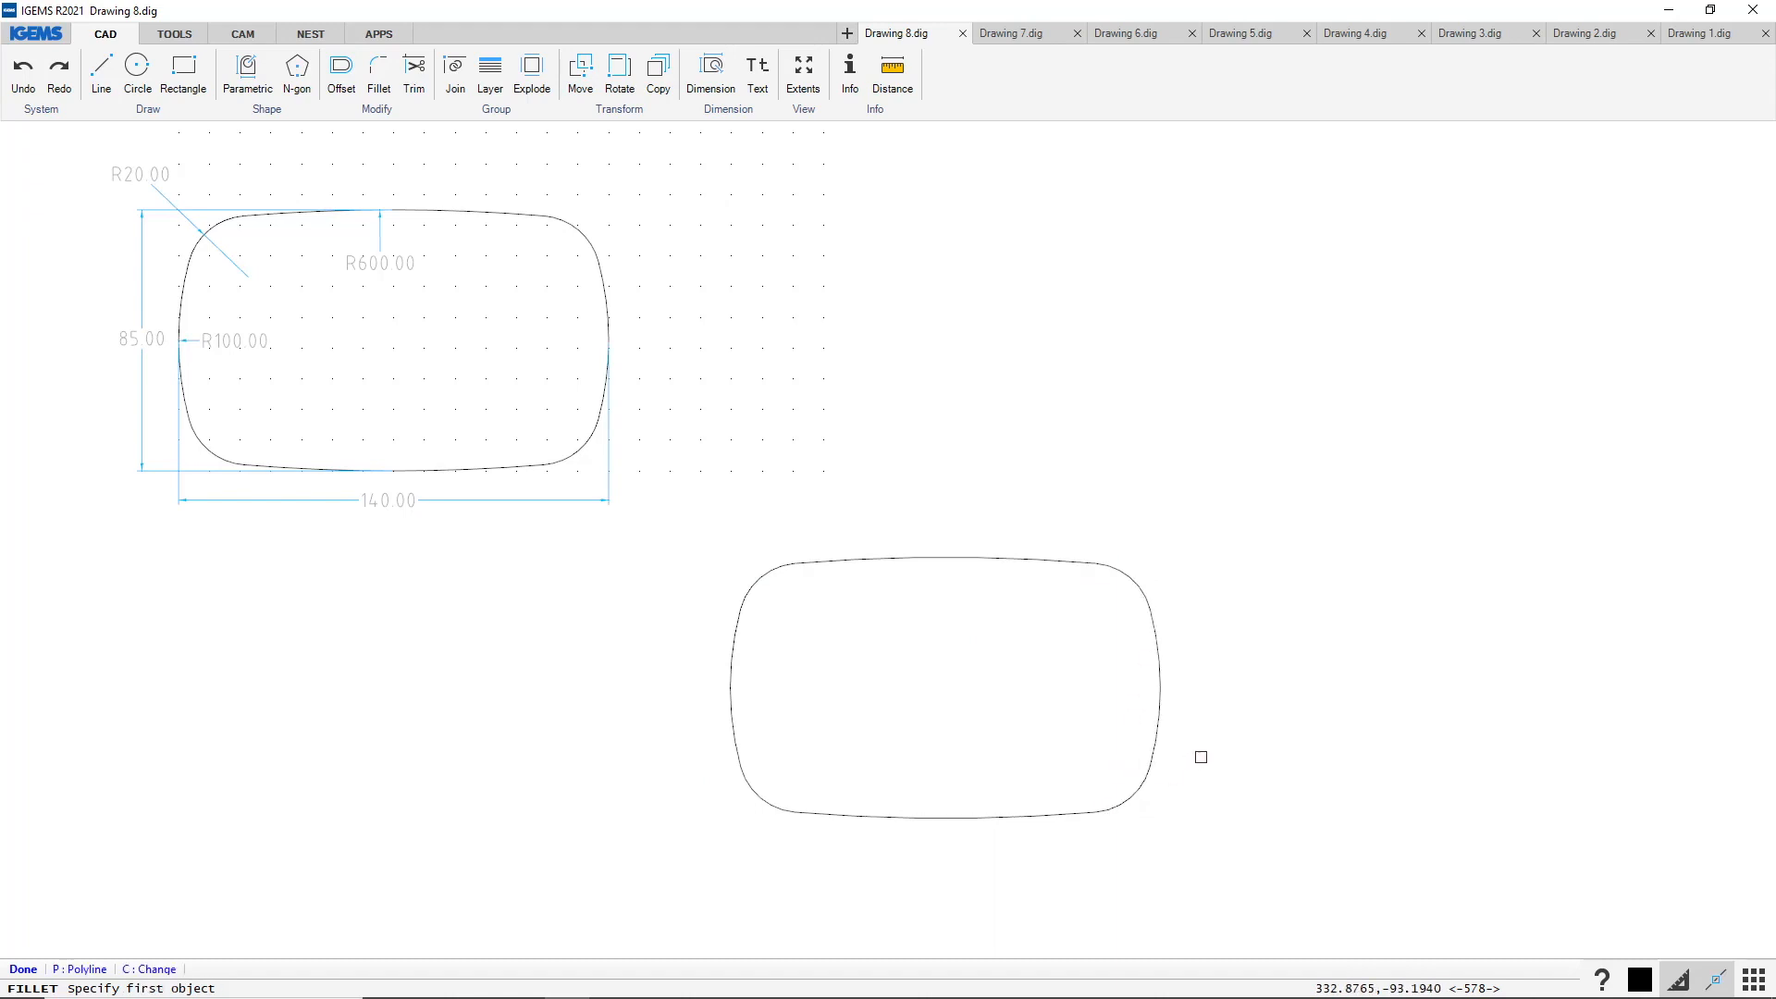
{"action": "key", "text": "Escape"}
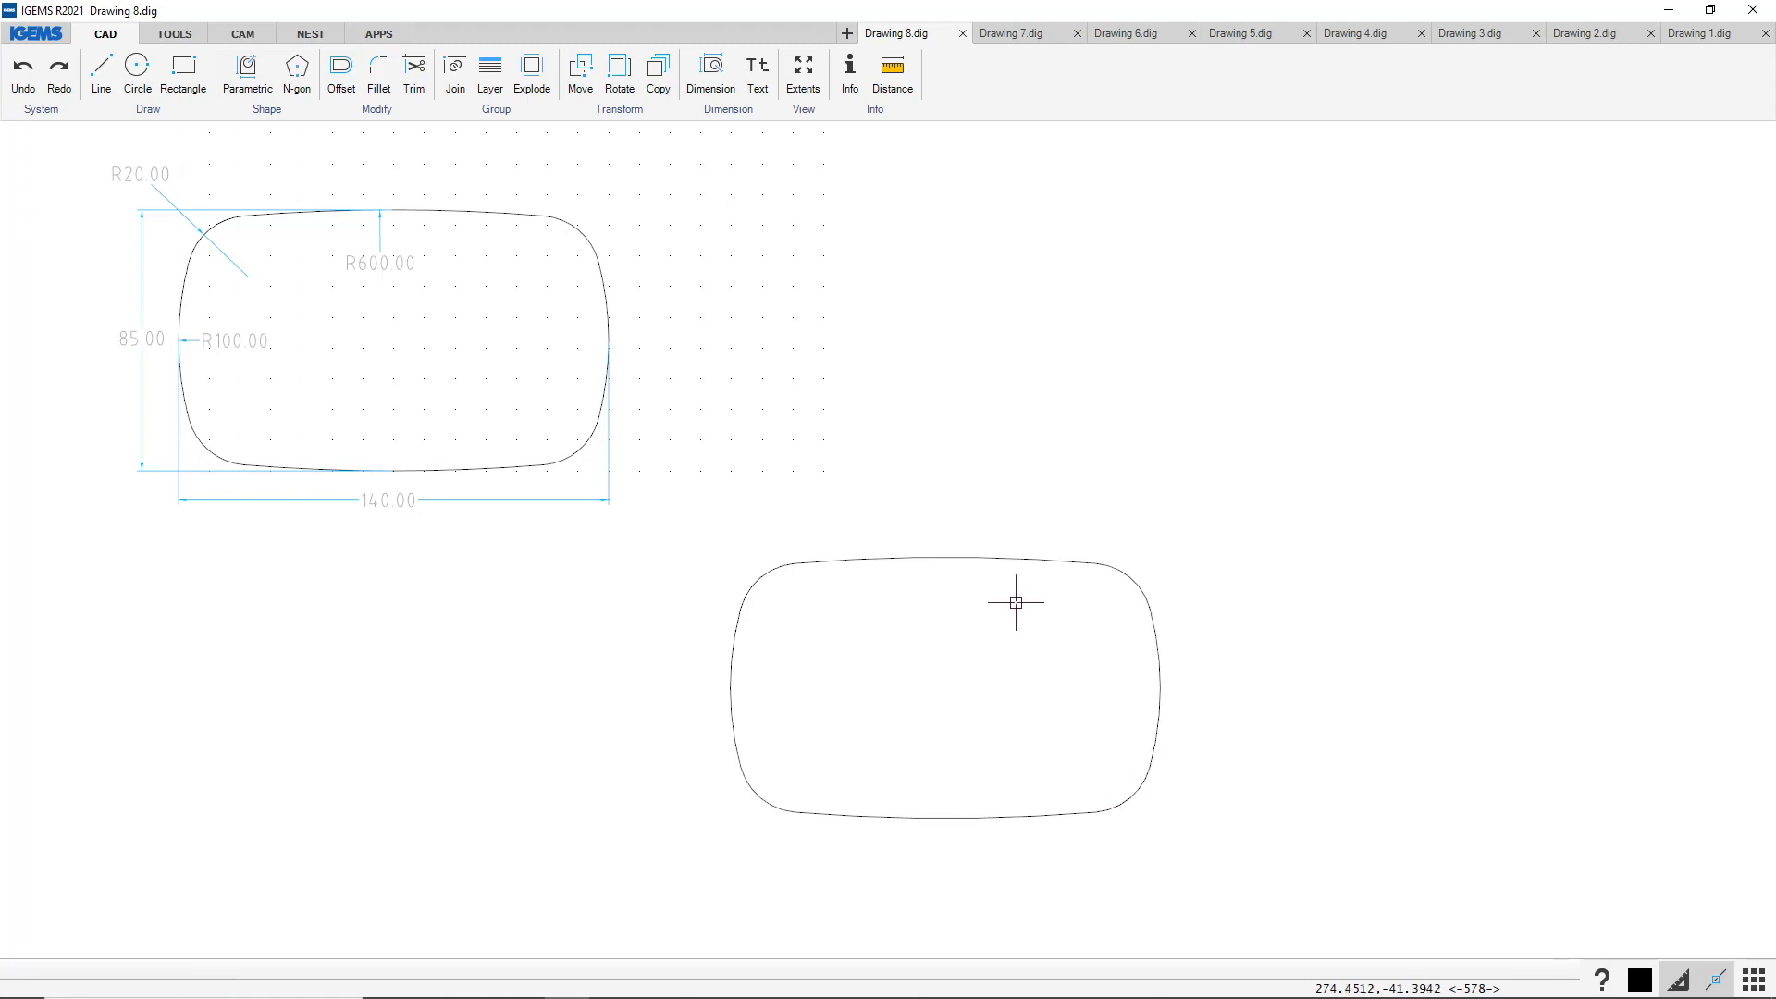
Dimension the redrawn shape's overall height from the top arc's quadrant to the bottom arc's midpoint, placing the dimension along its left side
{"action": "middle_click_drag", "start_coordinate": [1002, 603], "coordinate": [1038, 598]}
{"action": "left_click", "coordinate": [710, 70]}
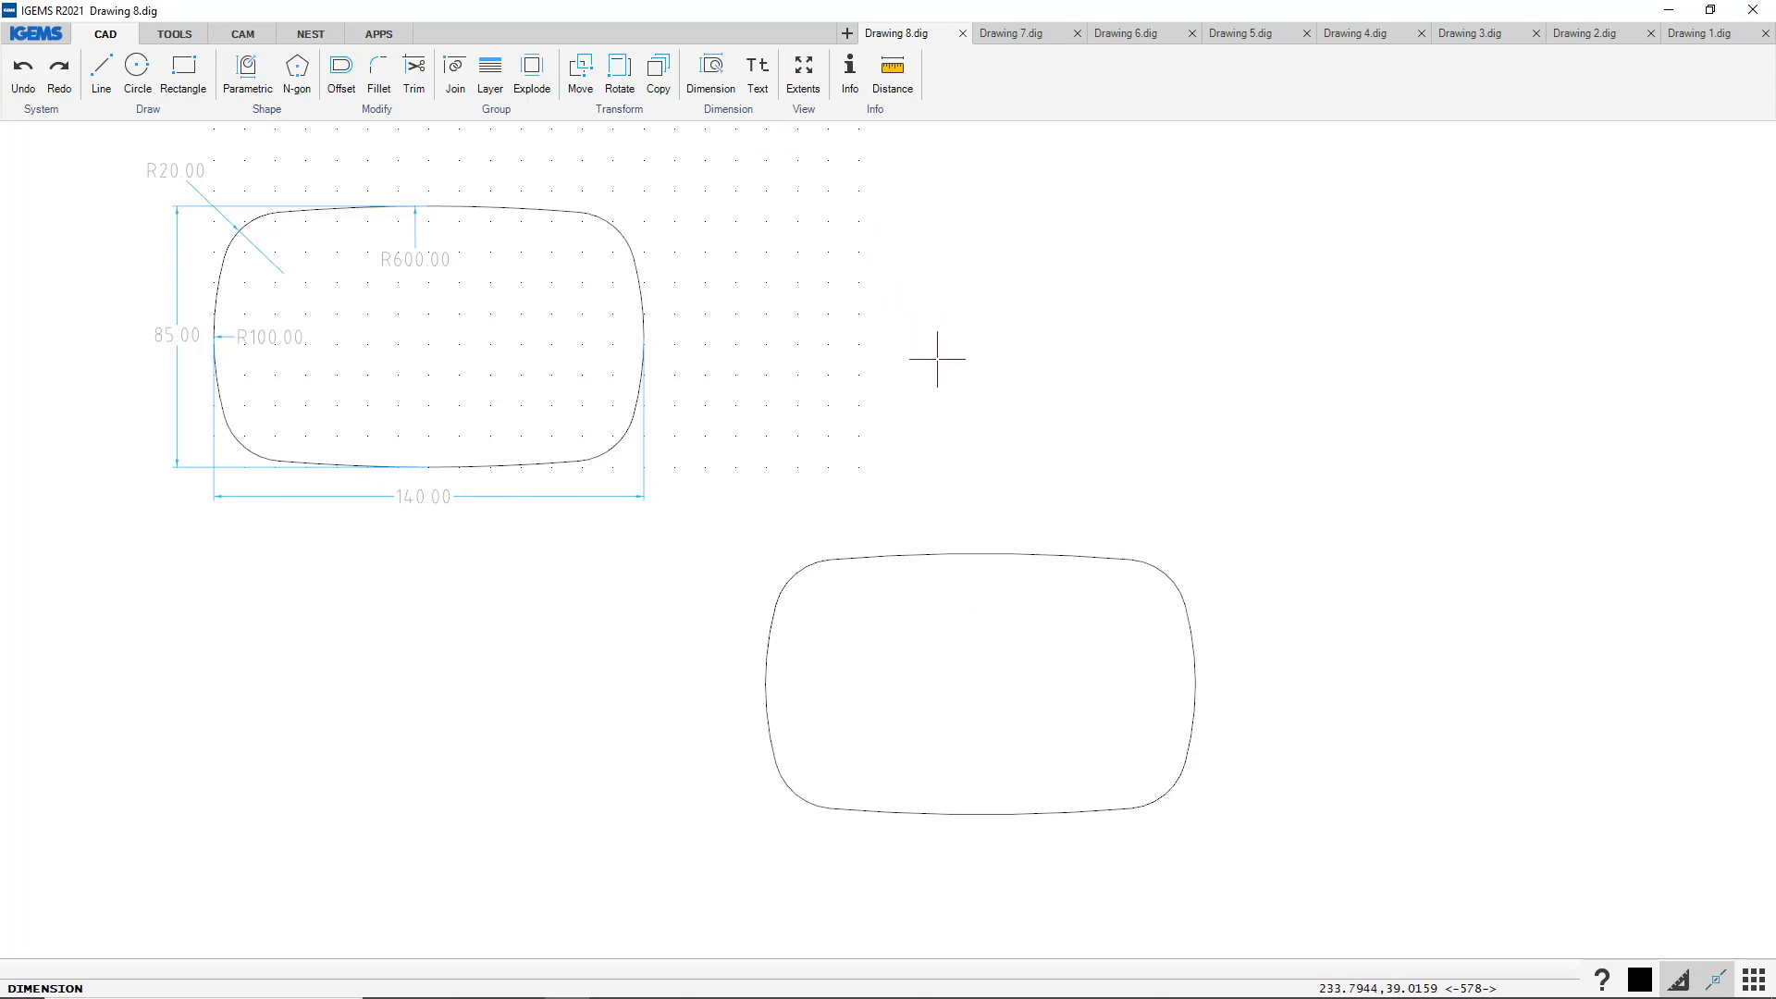
{"action": "right_click", "coordinate": [971, 421]}
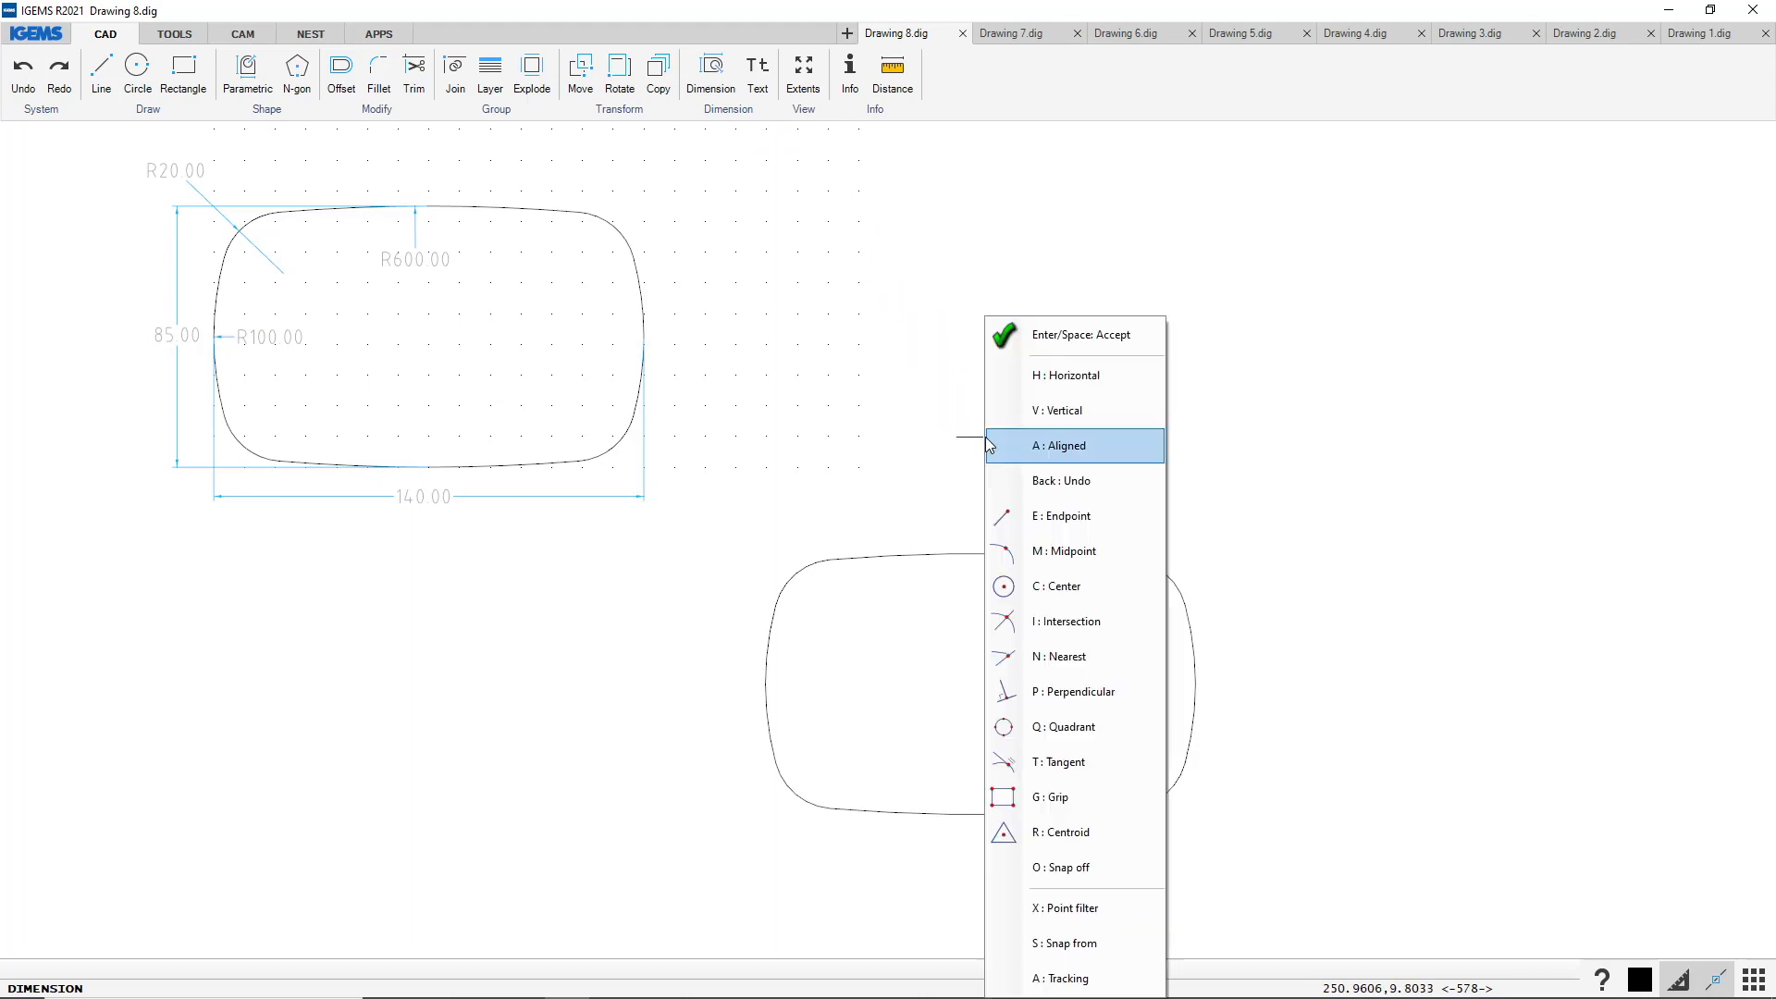
{"action": "left_click", "coordinate": [1071, 729]}
{"action": "left_click", "coordinate": [983, 554]}
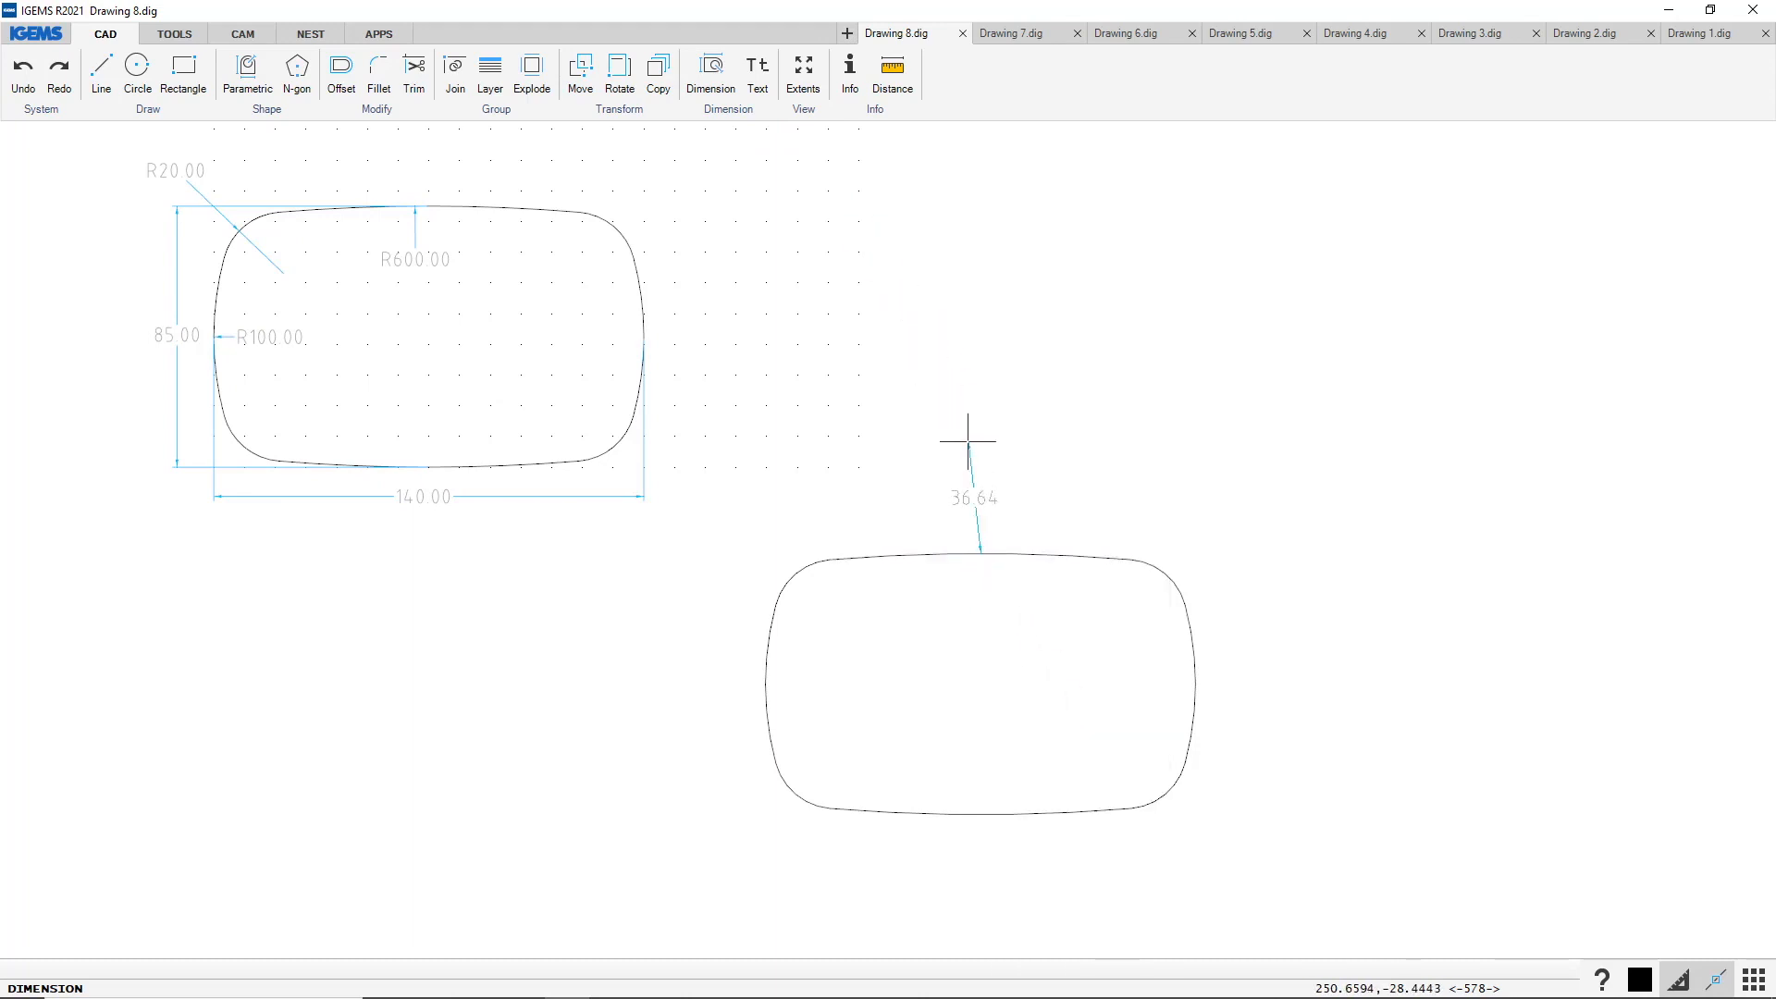
{"action": "right_click", "coordinate": [967, 442]}
{"action": "left_click", "coordinate": [1053, 550]}
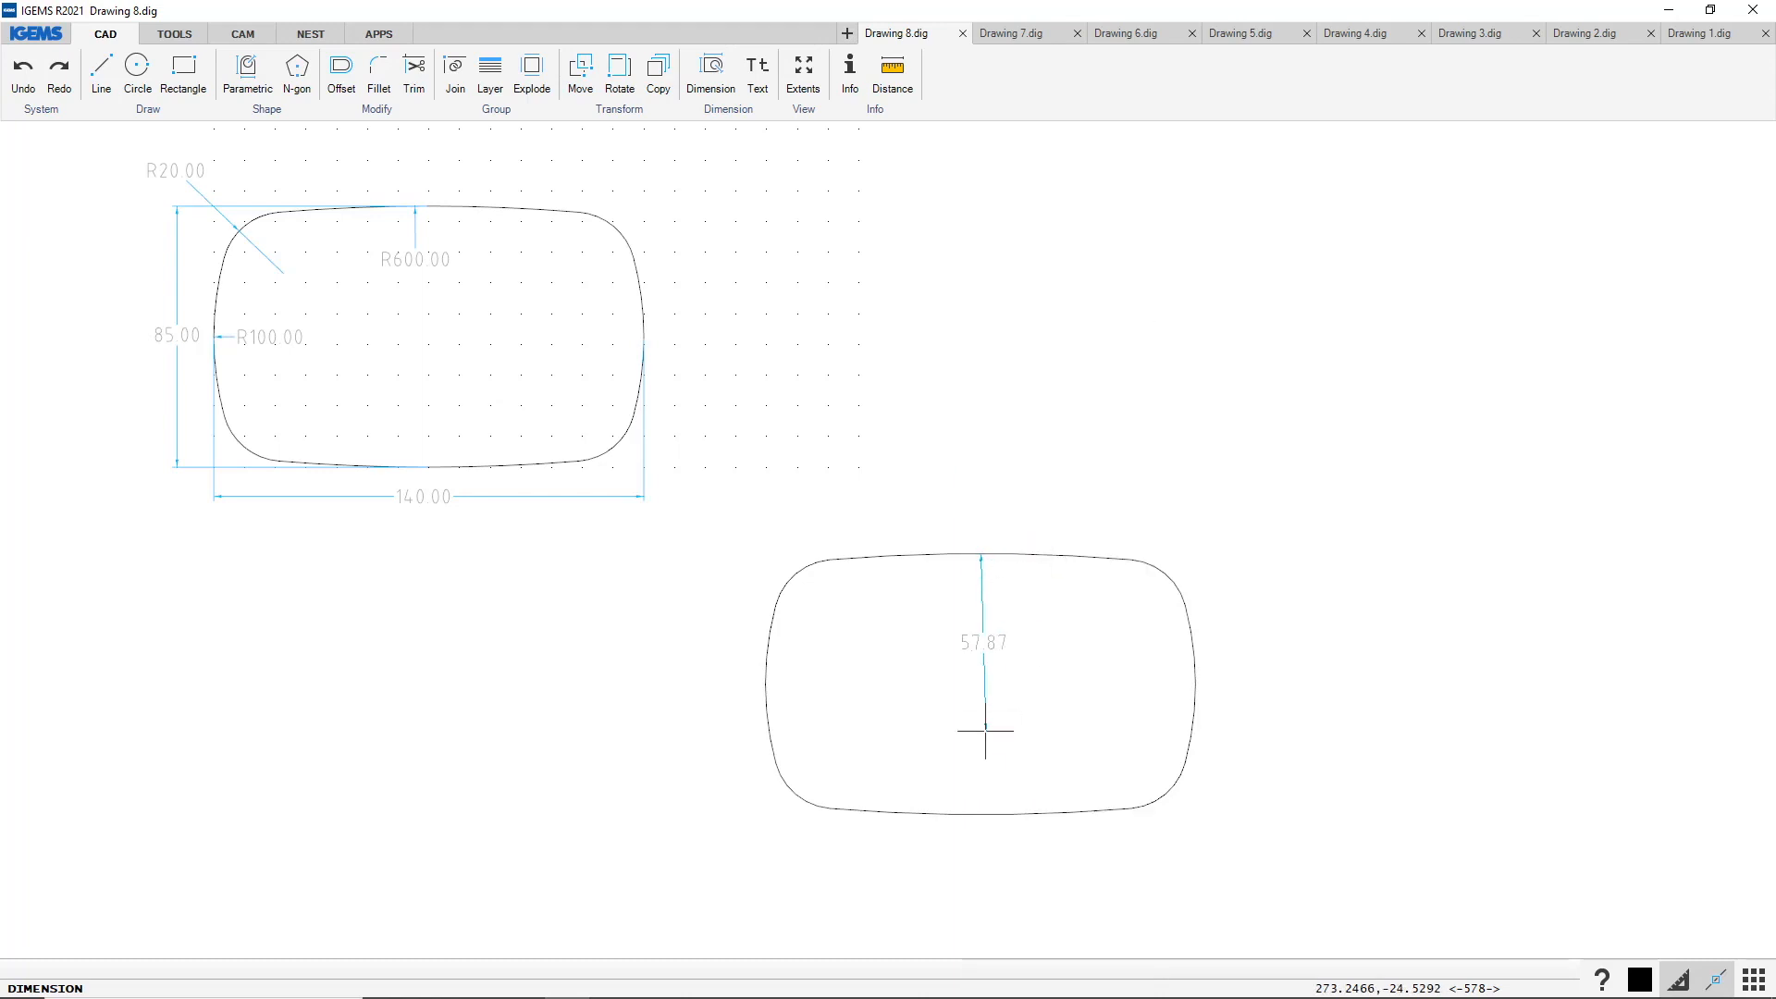
{"action": "left_click", "coordinate": [979, 815]}
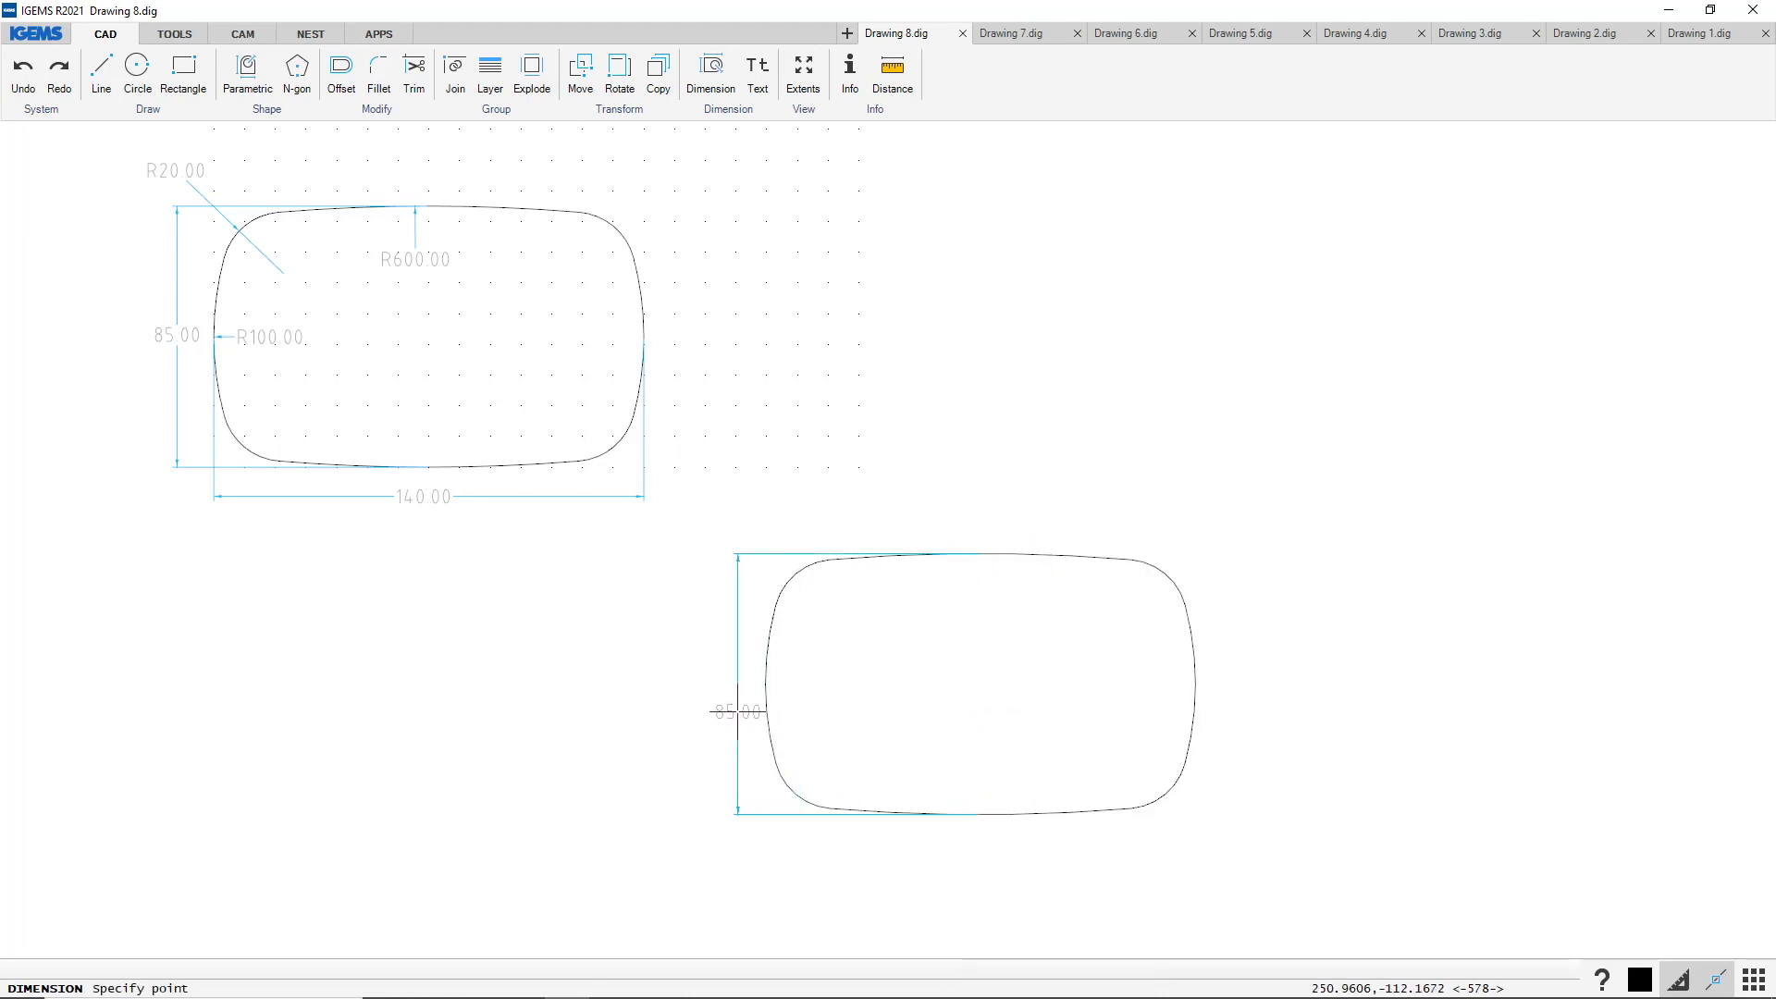
{"action": "left_click", "coordinate": [728, 688]}
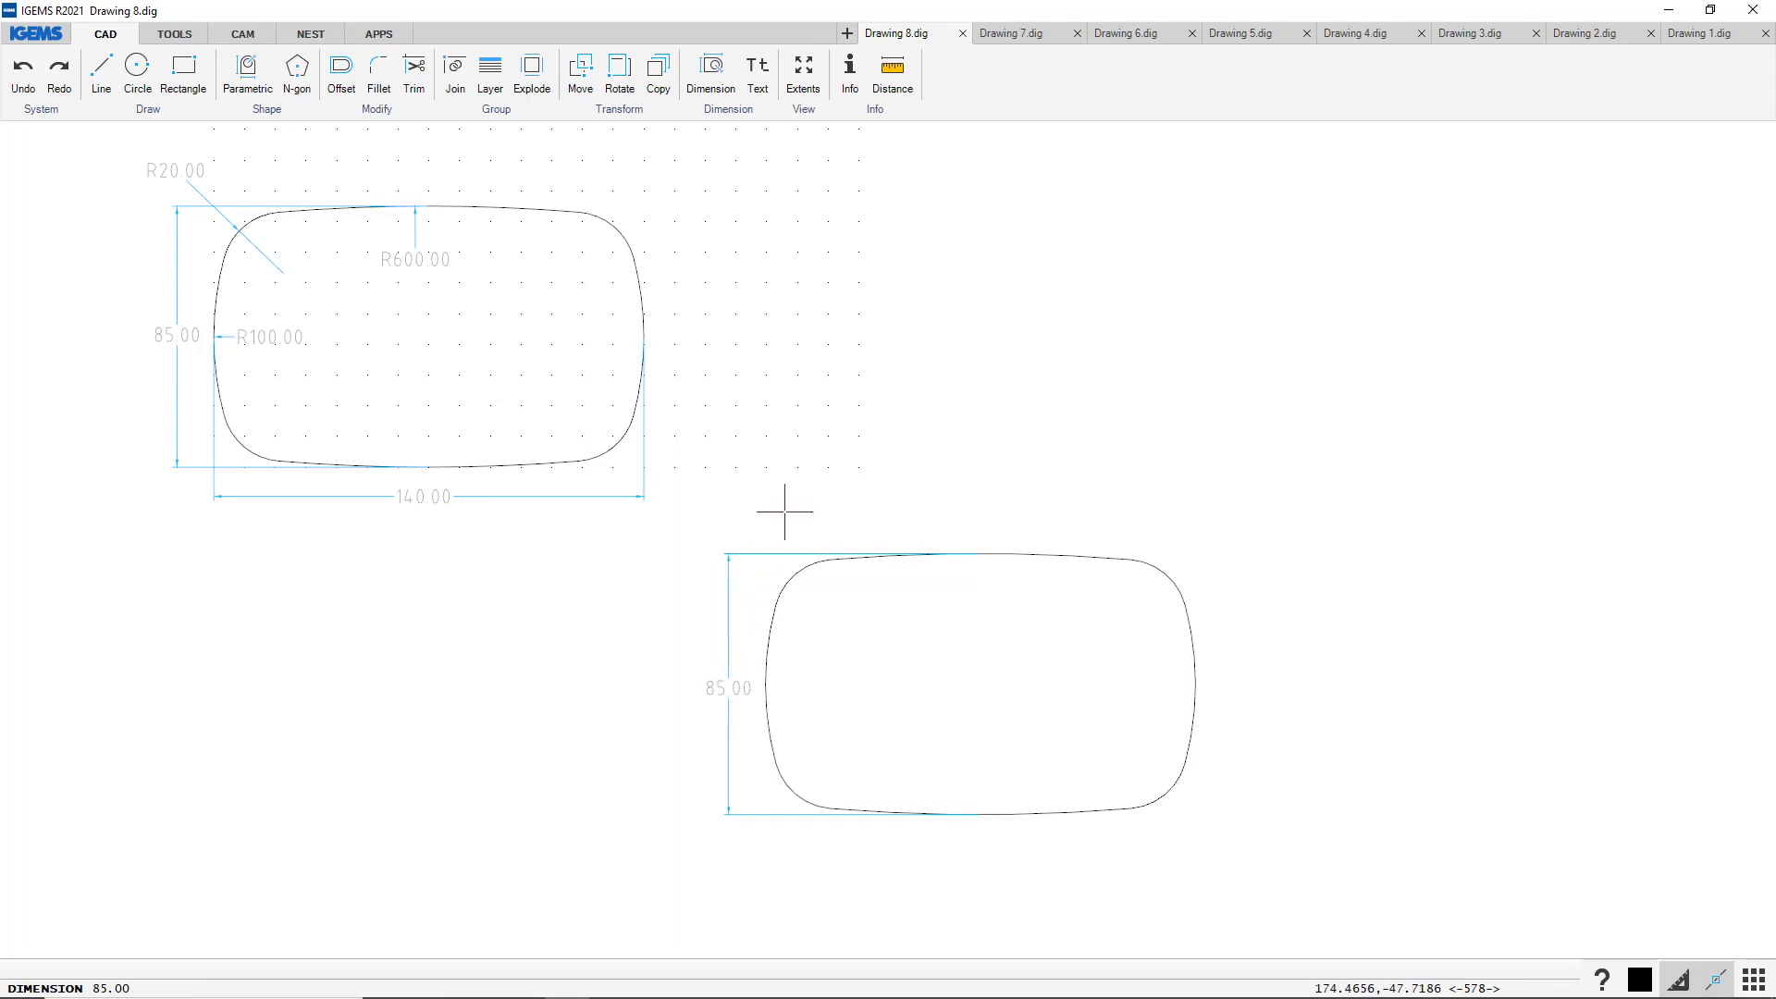
Dimension the redrawn shape's overall width between its two side arcs, placing the dimension below the shape
{"action": "left_click", "coordinate": [766, 684]}
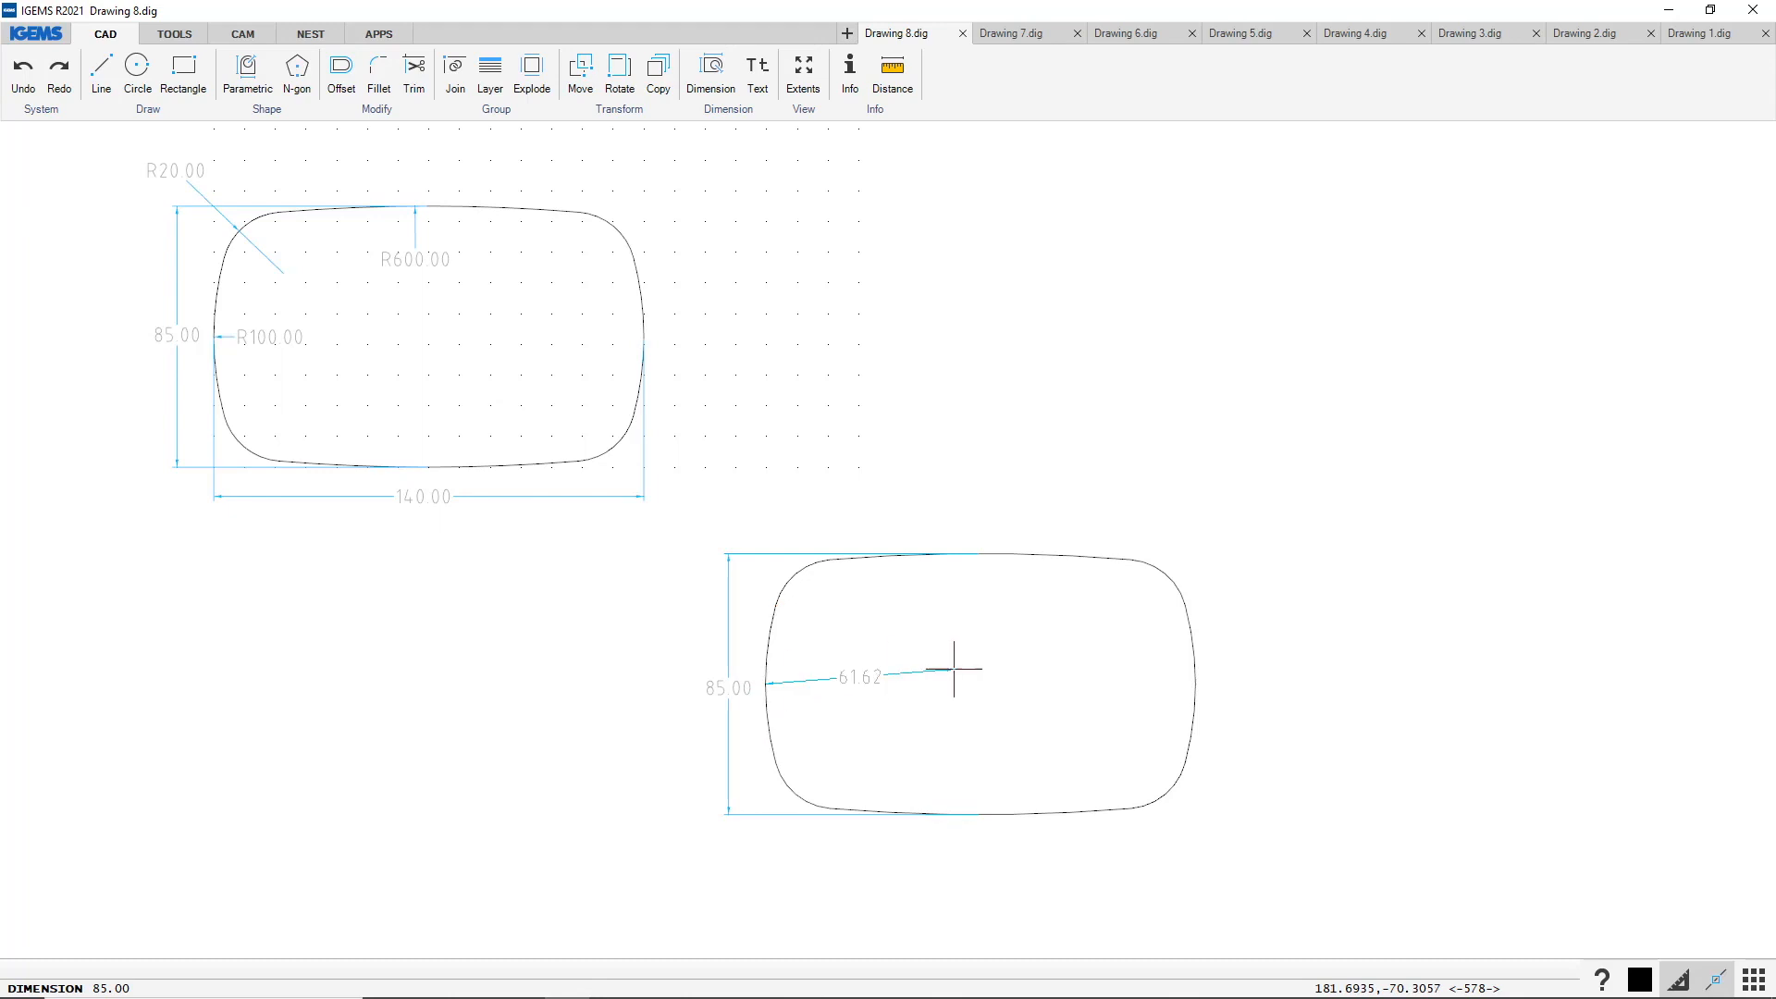
{"action": "left_click", "coordinate": [1196, 683]}
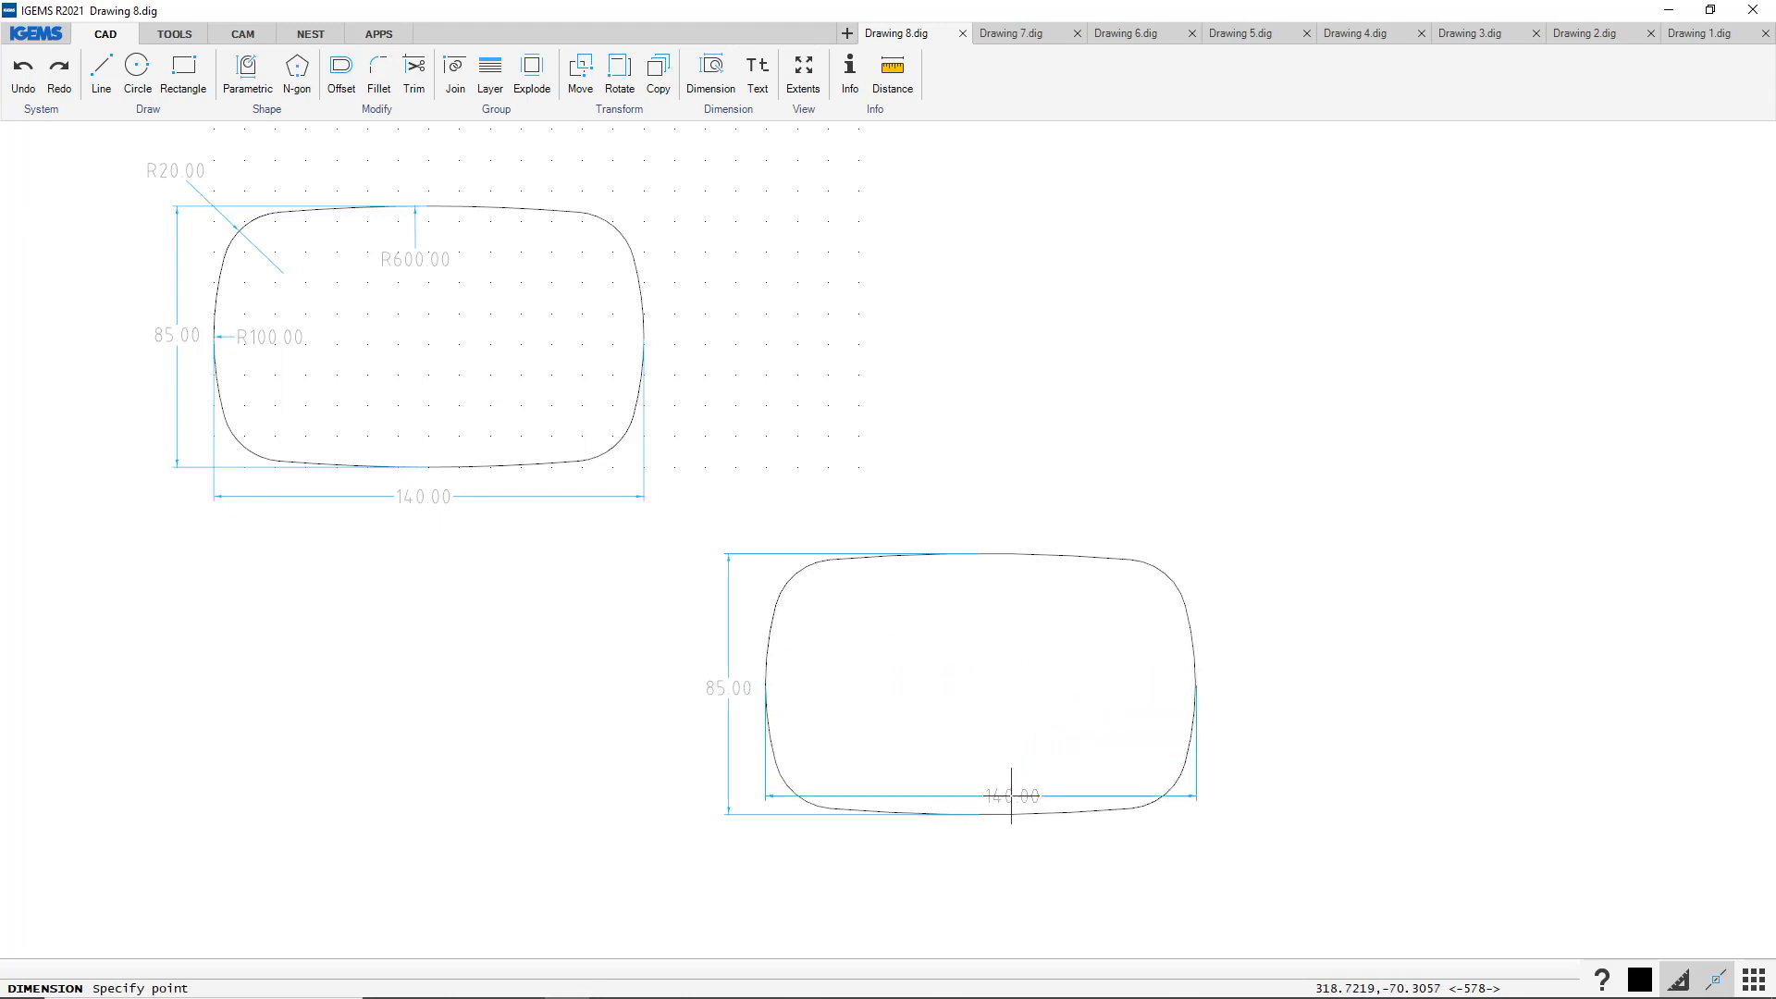
{"action": "left_click", "coordinate": [992, 844]}
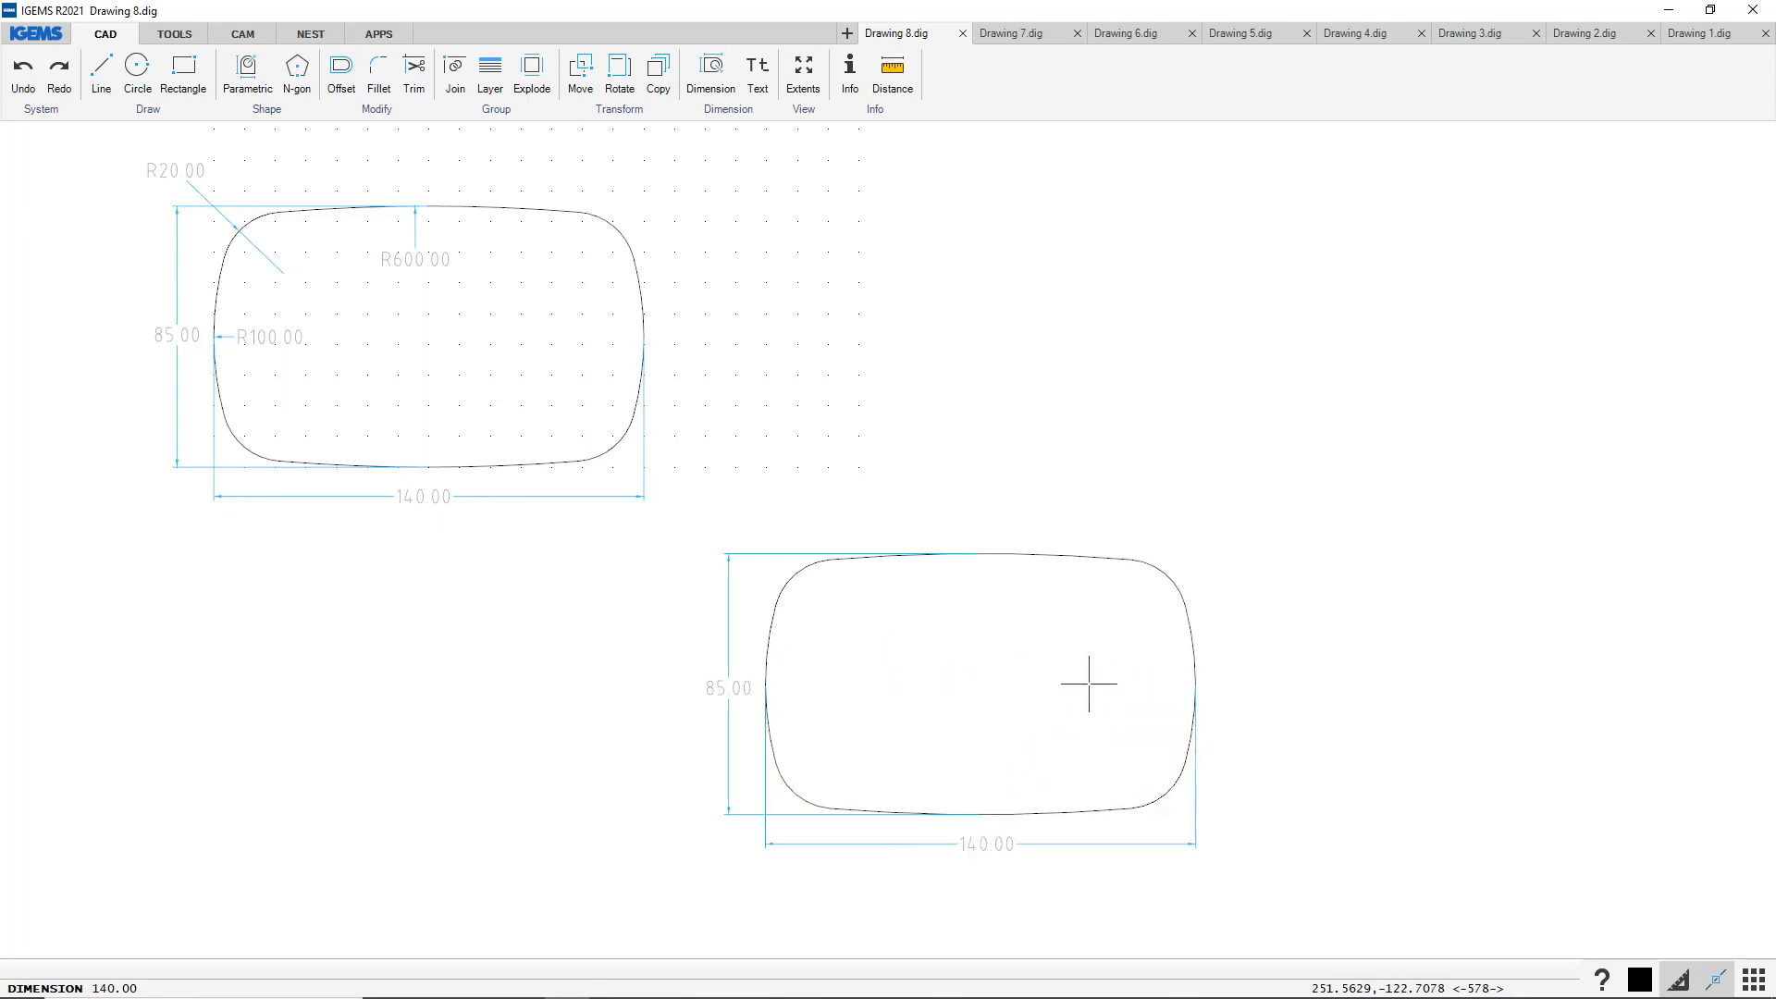
Add radius dimensions to the redrawn shape's upper-left corner fillet, top arc and left side arc
{"action": "left_click", "coordinate": [775, 573]}
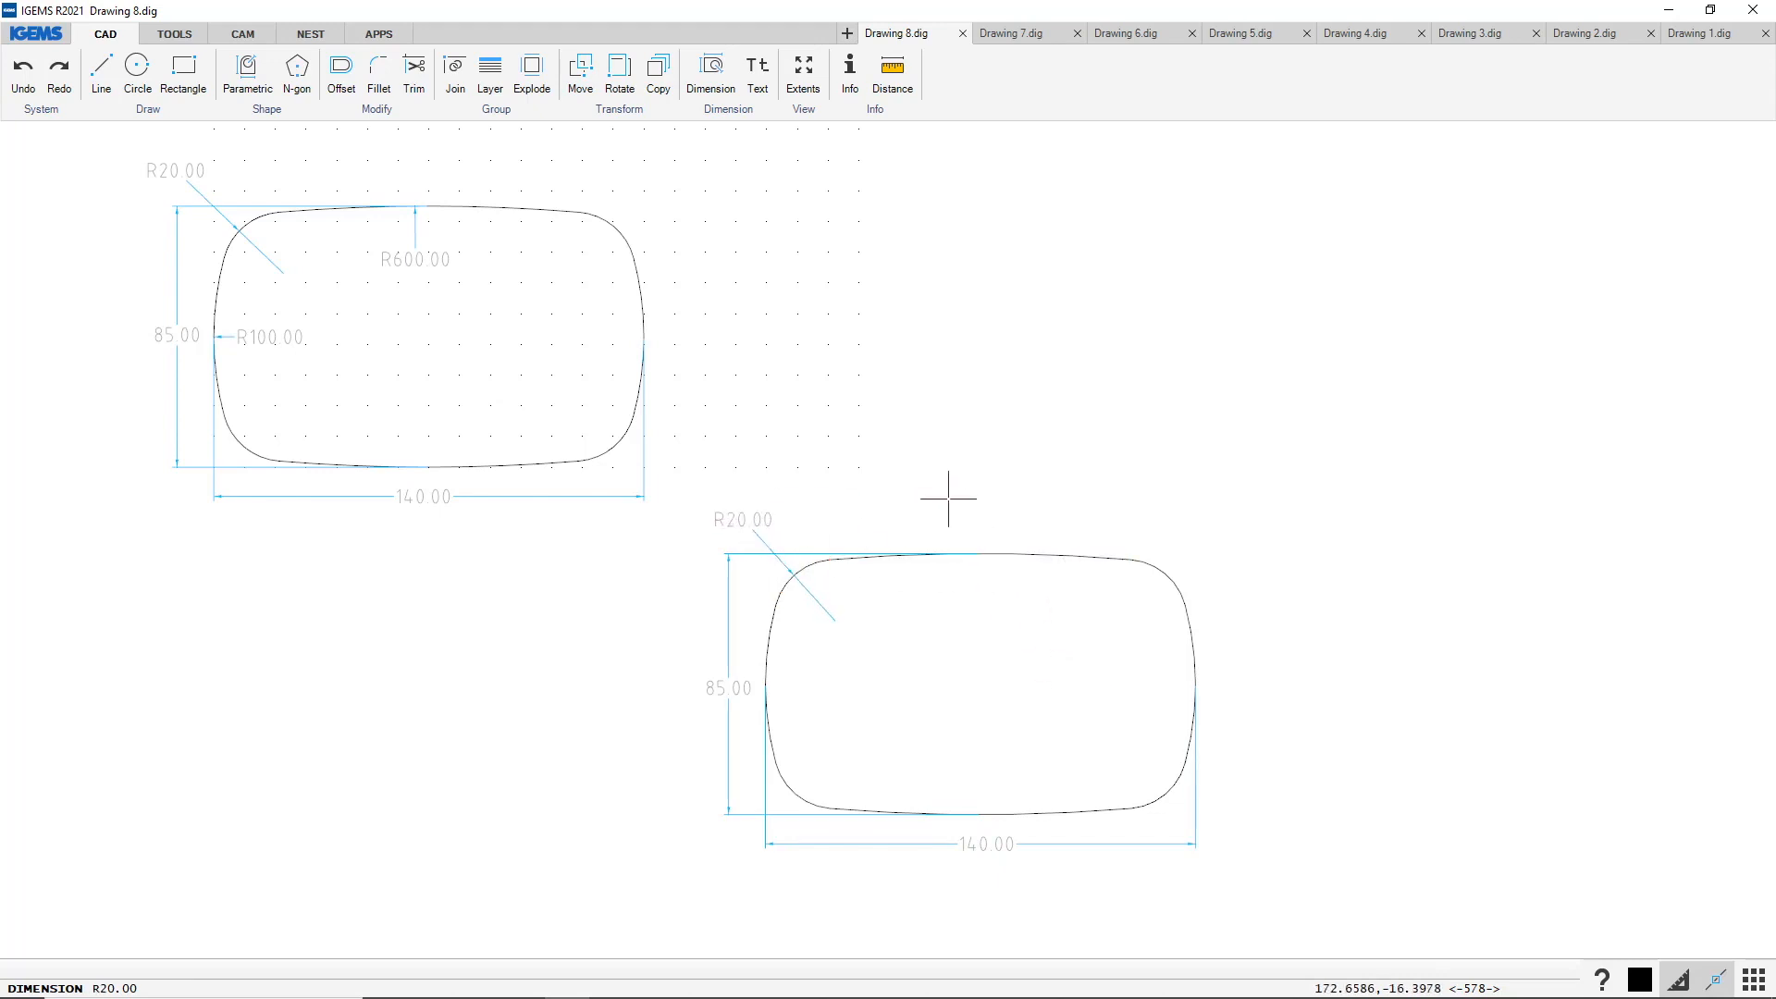
{"action": "left_click", "coordinate": [984, 553]}
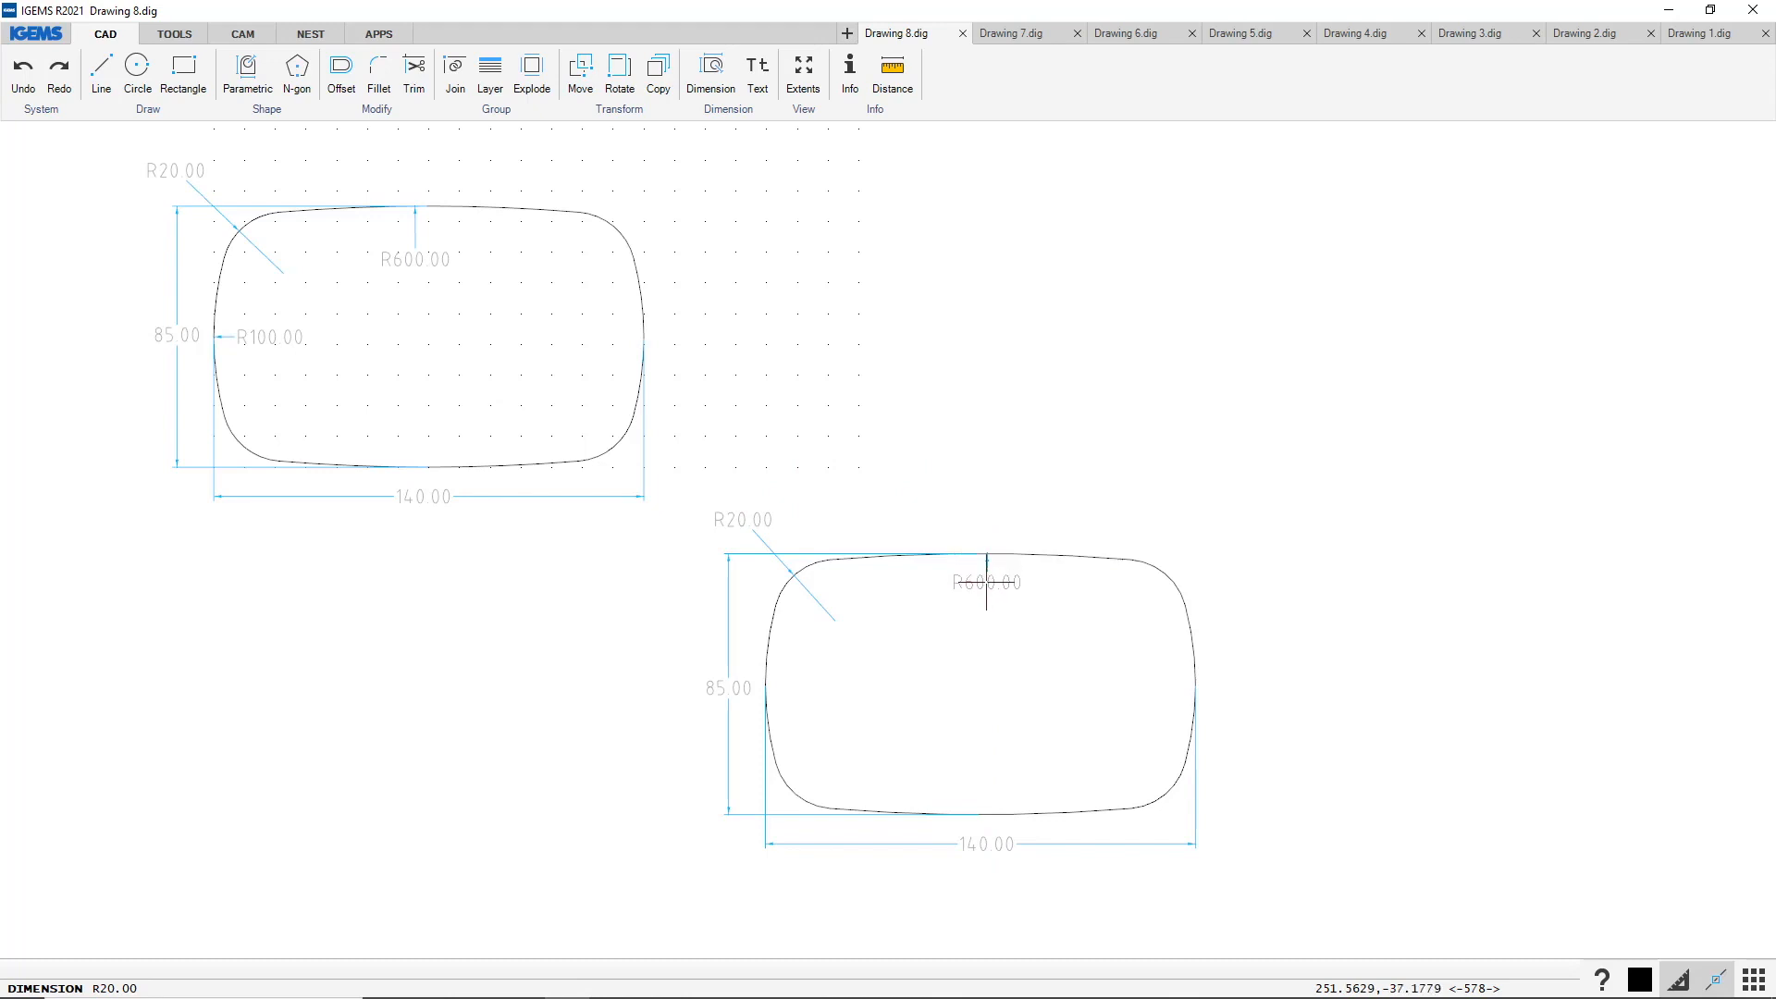
{"action": "left_click", "coordinate": [981, 604]}
{"action": "left_click", "coordinate": [773, 677]}
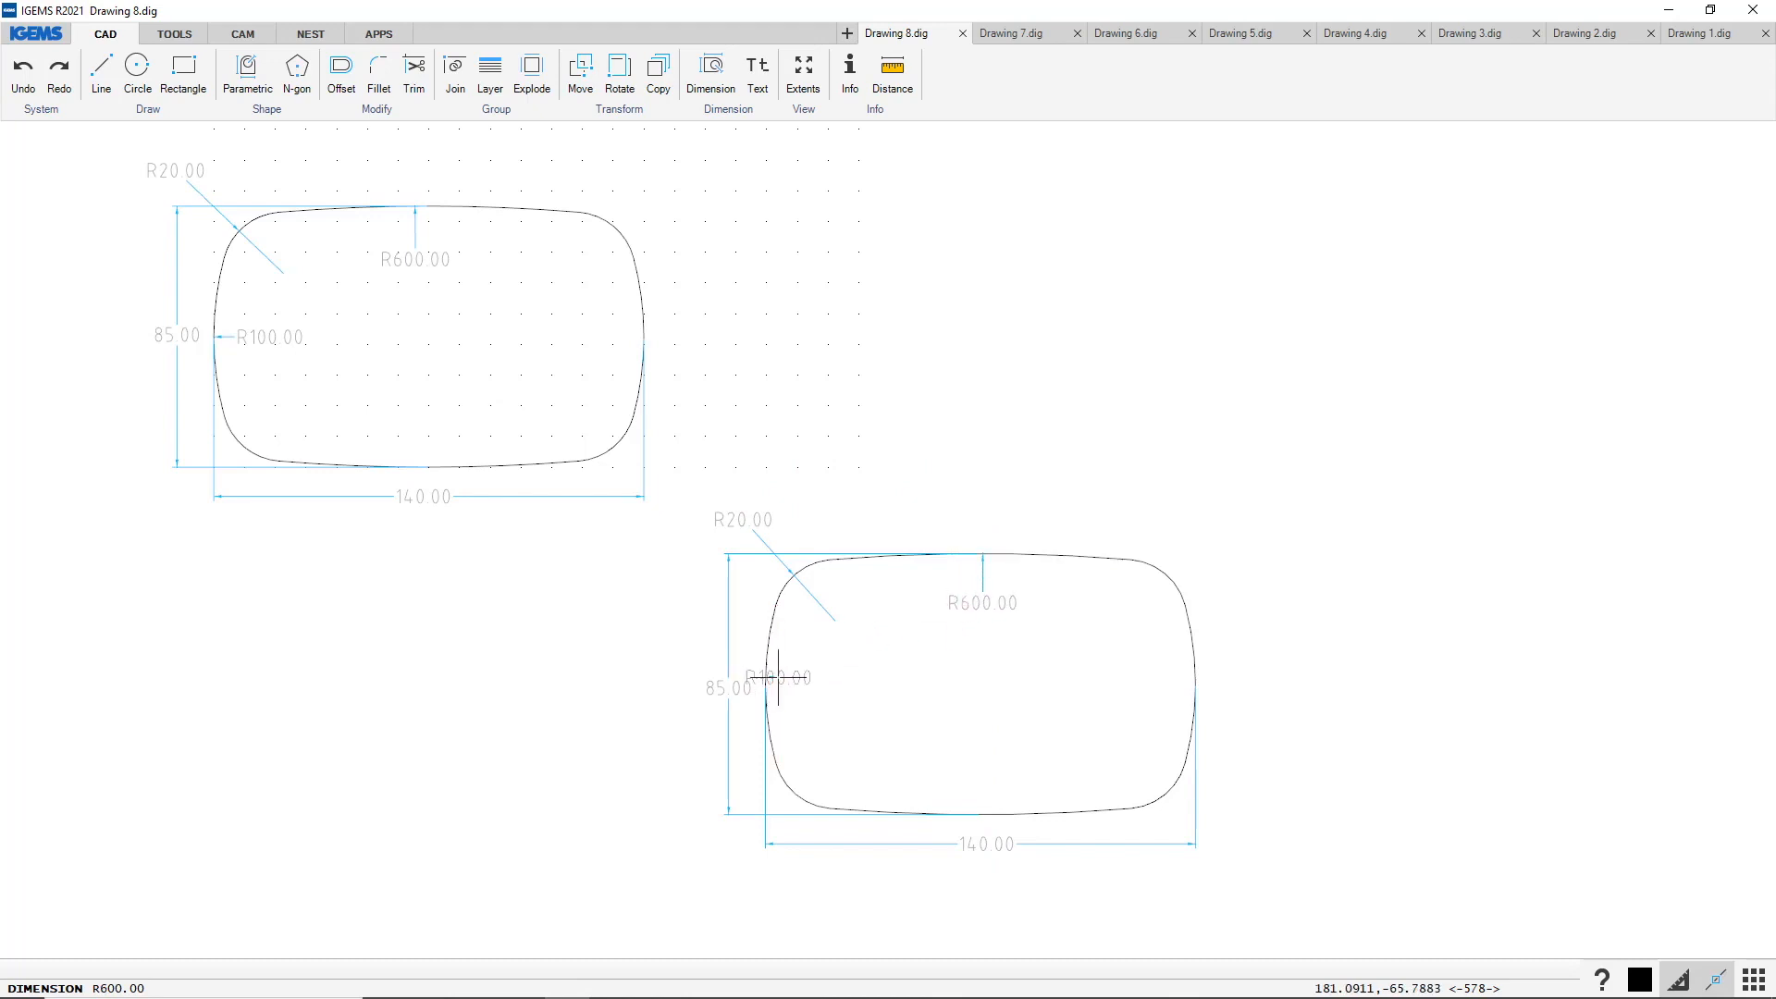
{"action": "left_click", "coordinate": [838, 690]}
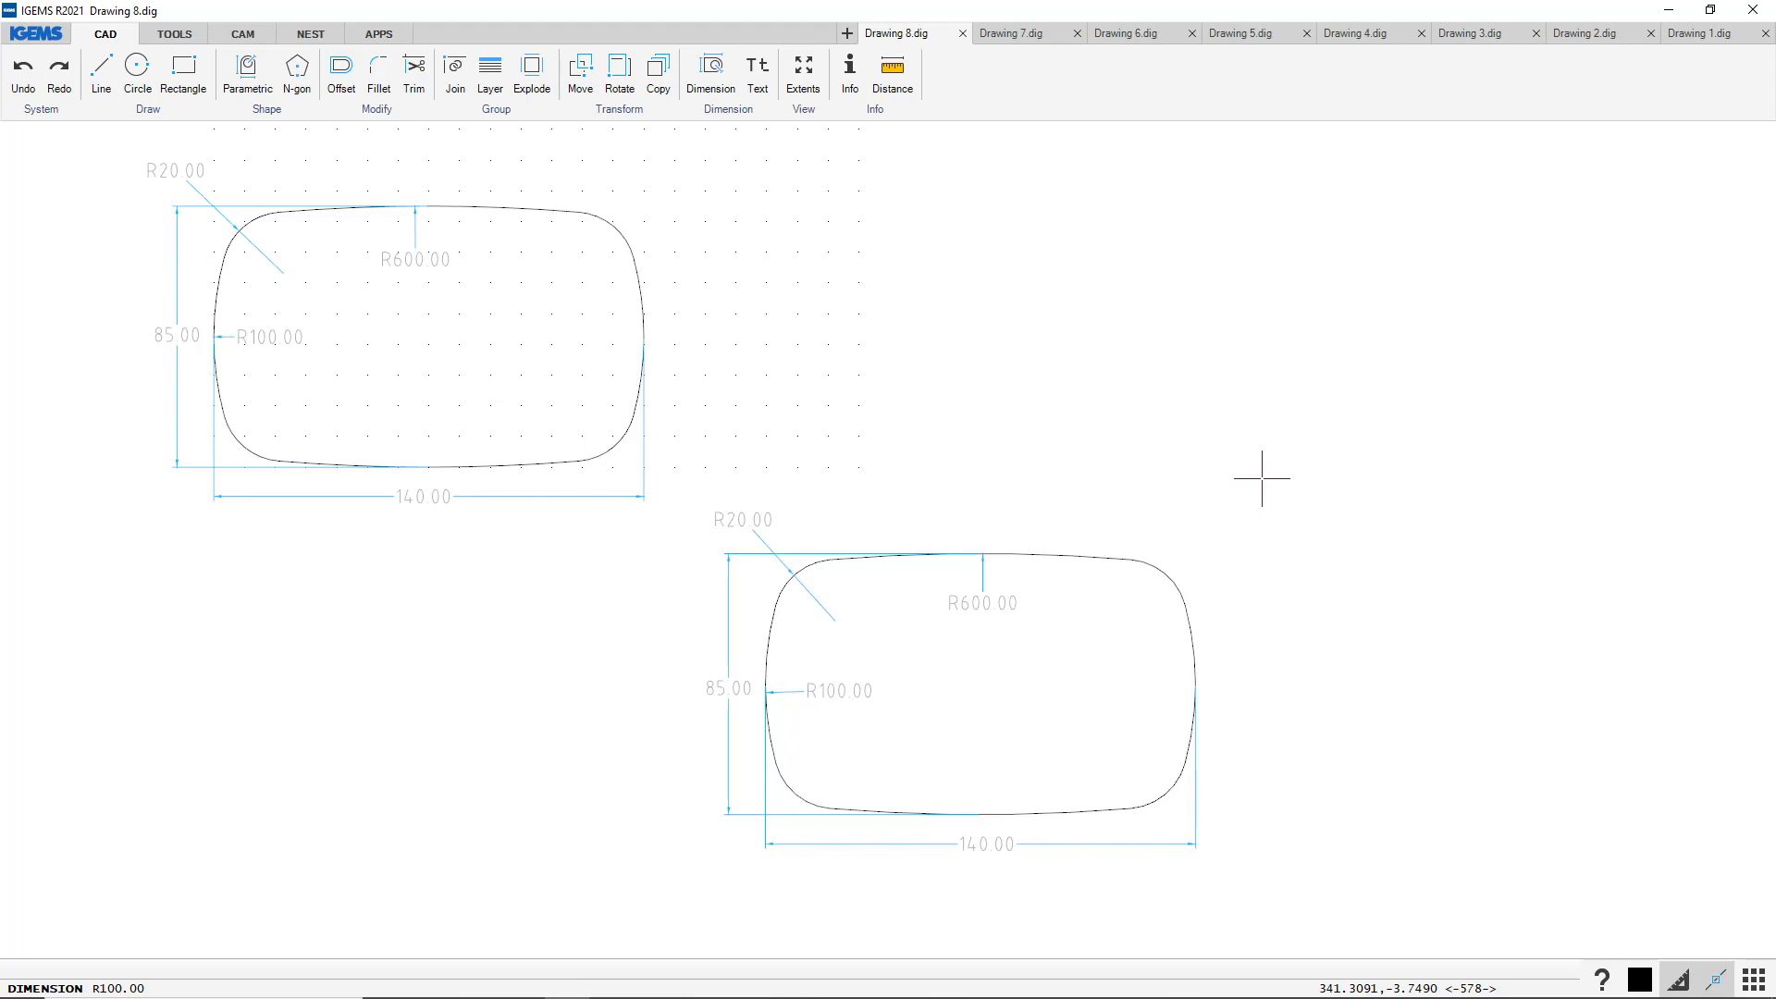
{"action": "key", "text": "Escape"}
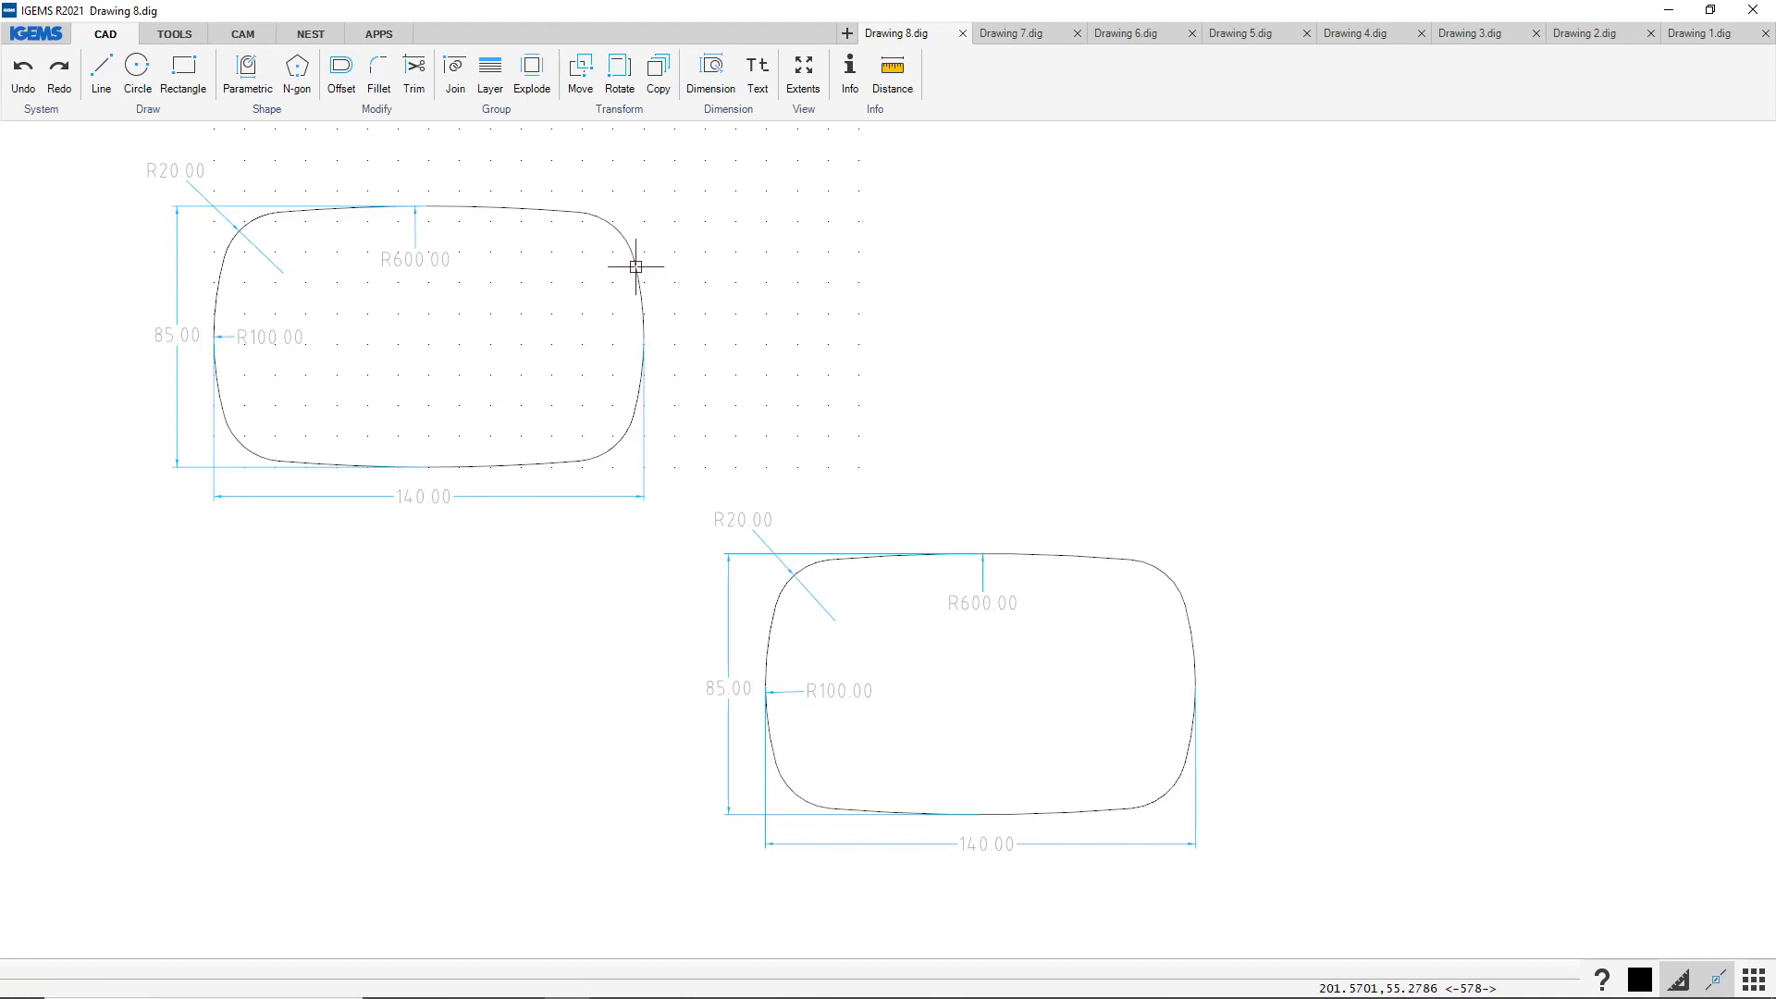
Open the sample file Drawing 9.dig from the Drawing examples folder
{"action": "left_click", "coordinate": [53, 34]}
{"action": "mouse_move", "coordinate": [51, 90]}
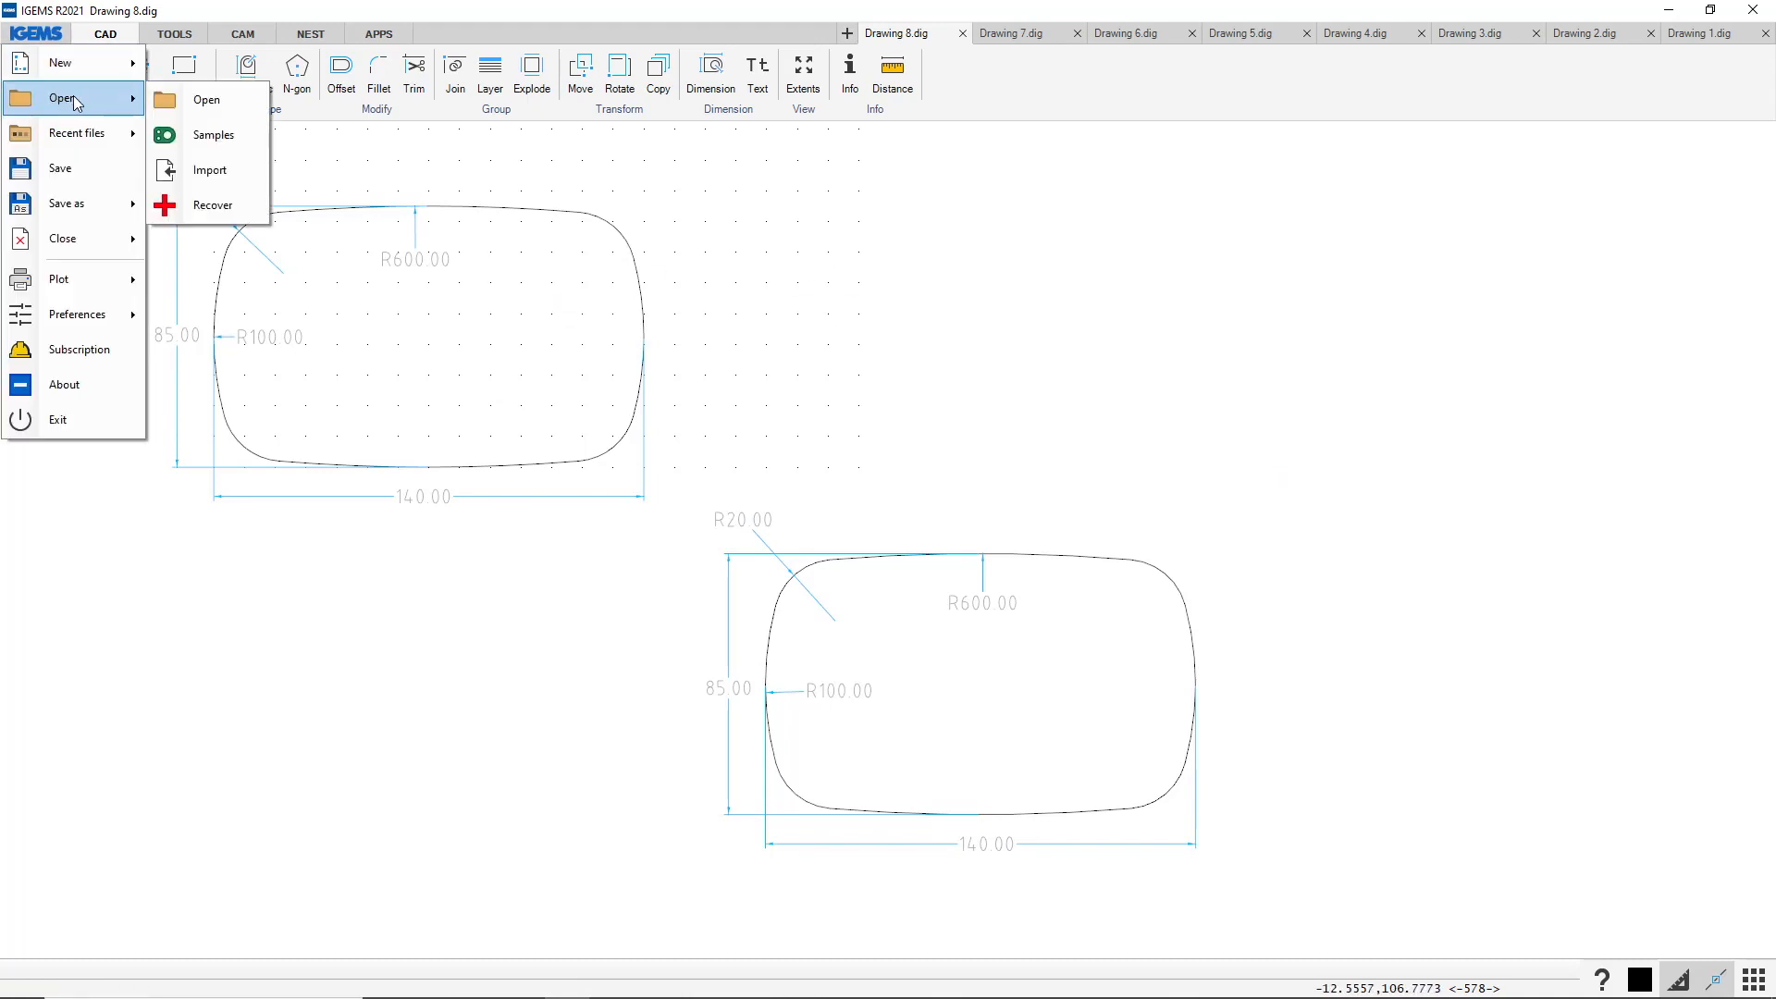
{"action": "left_click", "coordinate": [204, 148]}
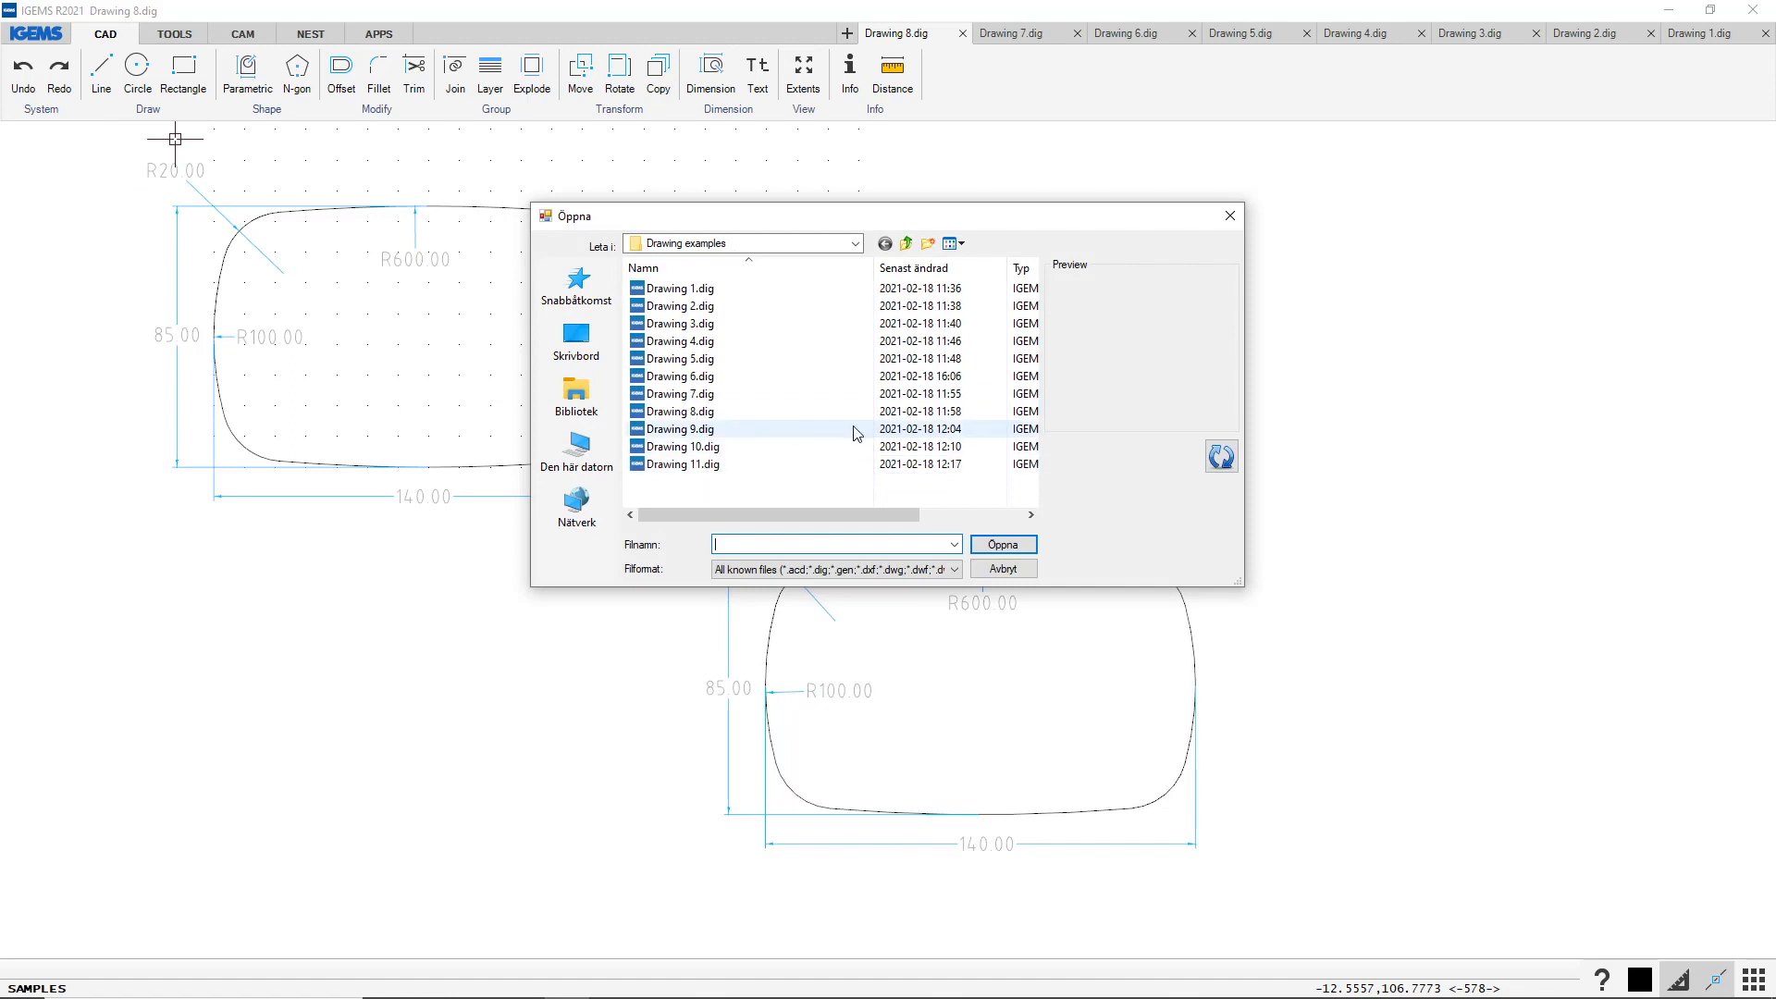
{"action": "double_click", "coordinate": [825, 429]}
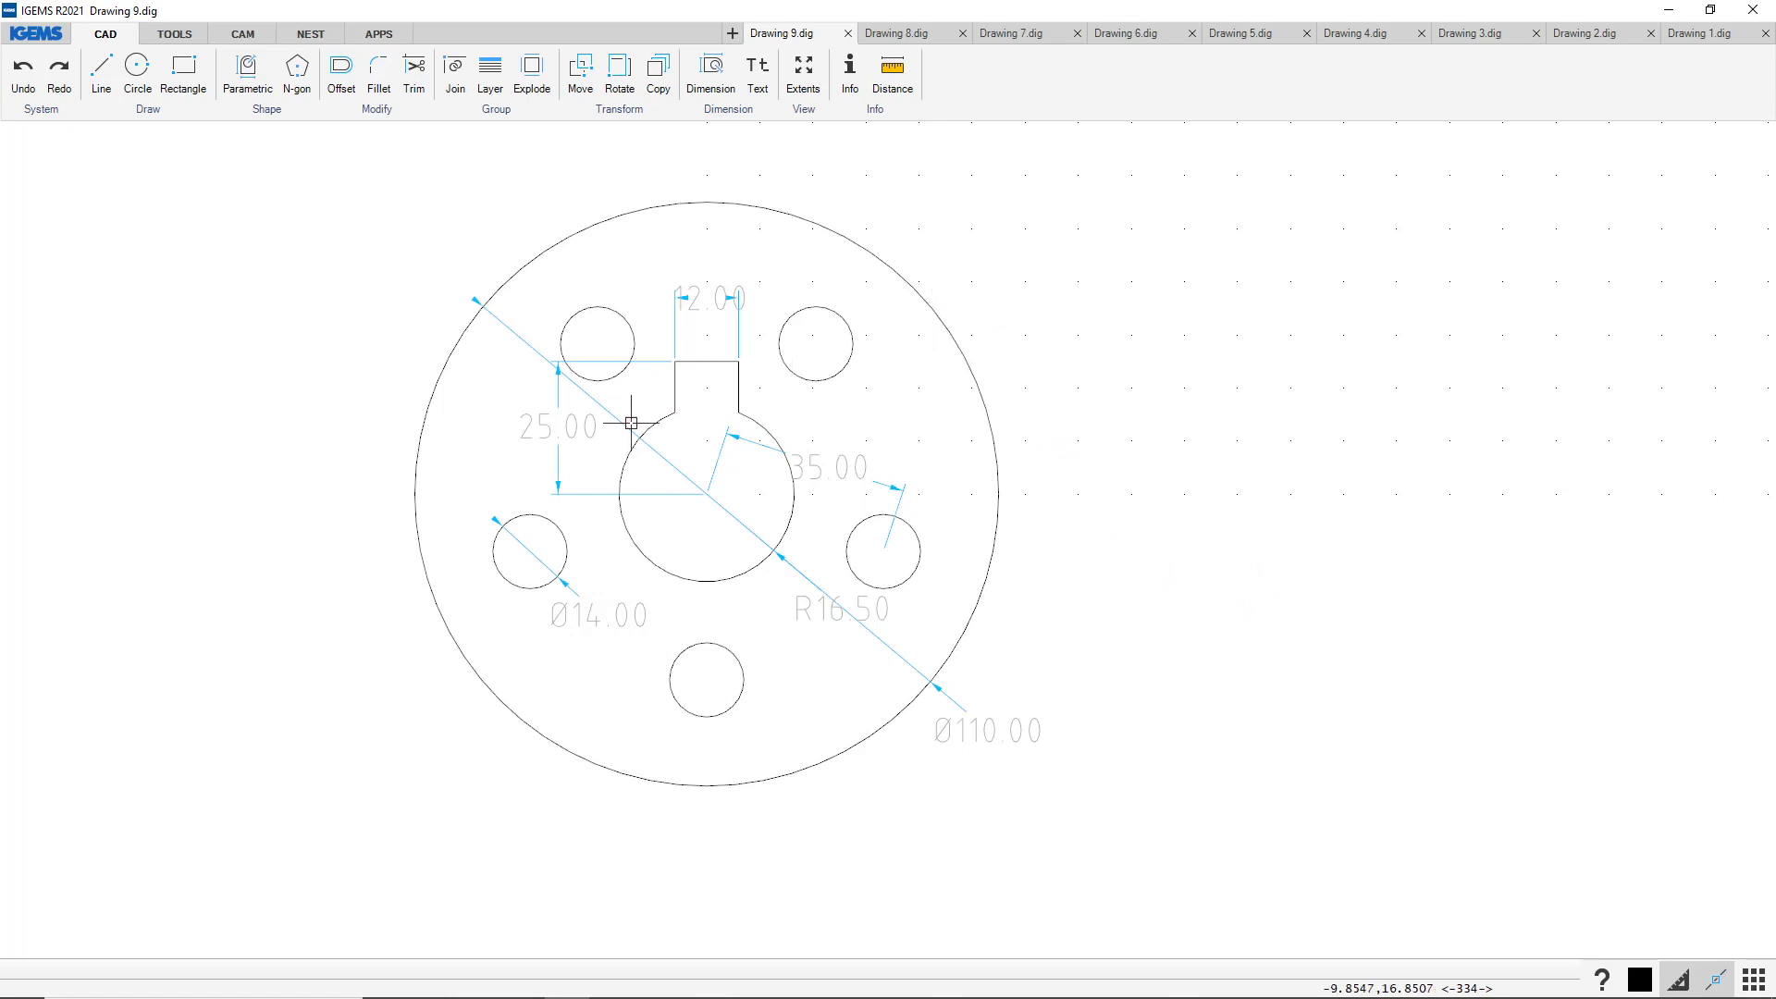
Draw a 110 diameter circle in the empty space to the right of the original flange
{"action": "scroll", "coordinate": [611, 434], "scroll_direction": "down", "scroll_amount": 1}
{"action": "scroll", "coordinate": [793, 464], "scroll_direction": "down", "scroll_amount": 2}
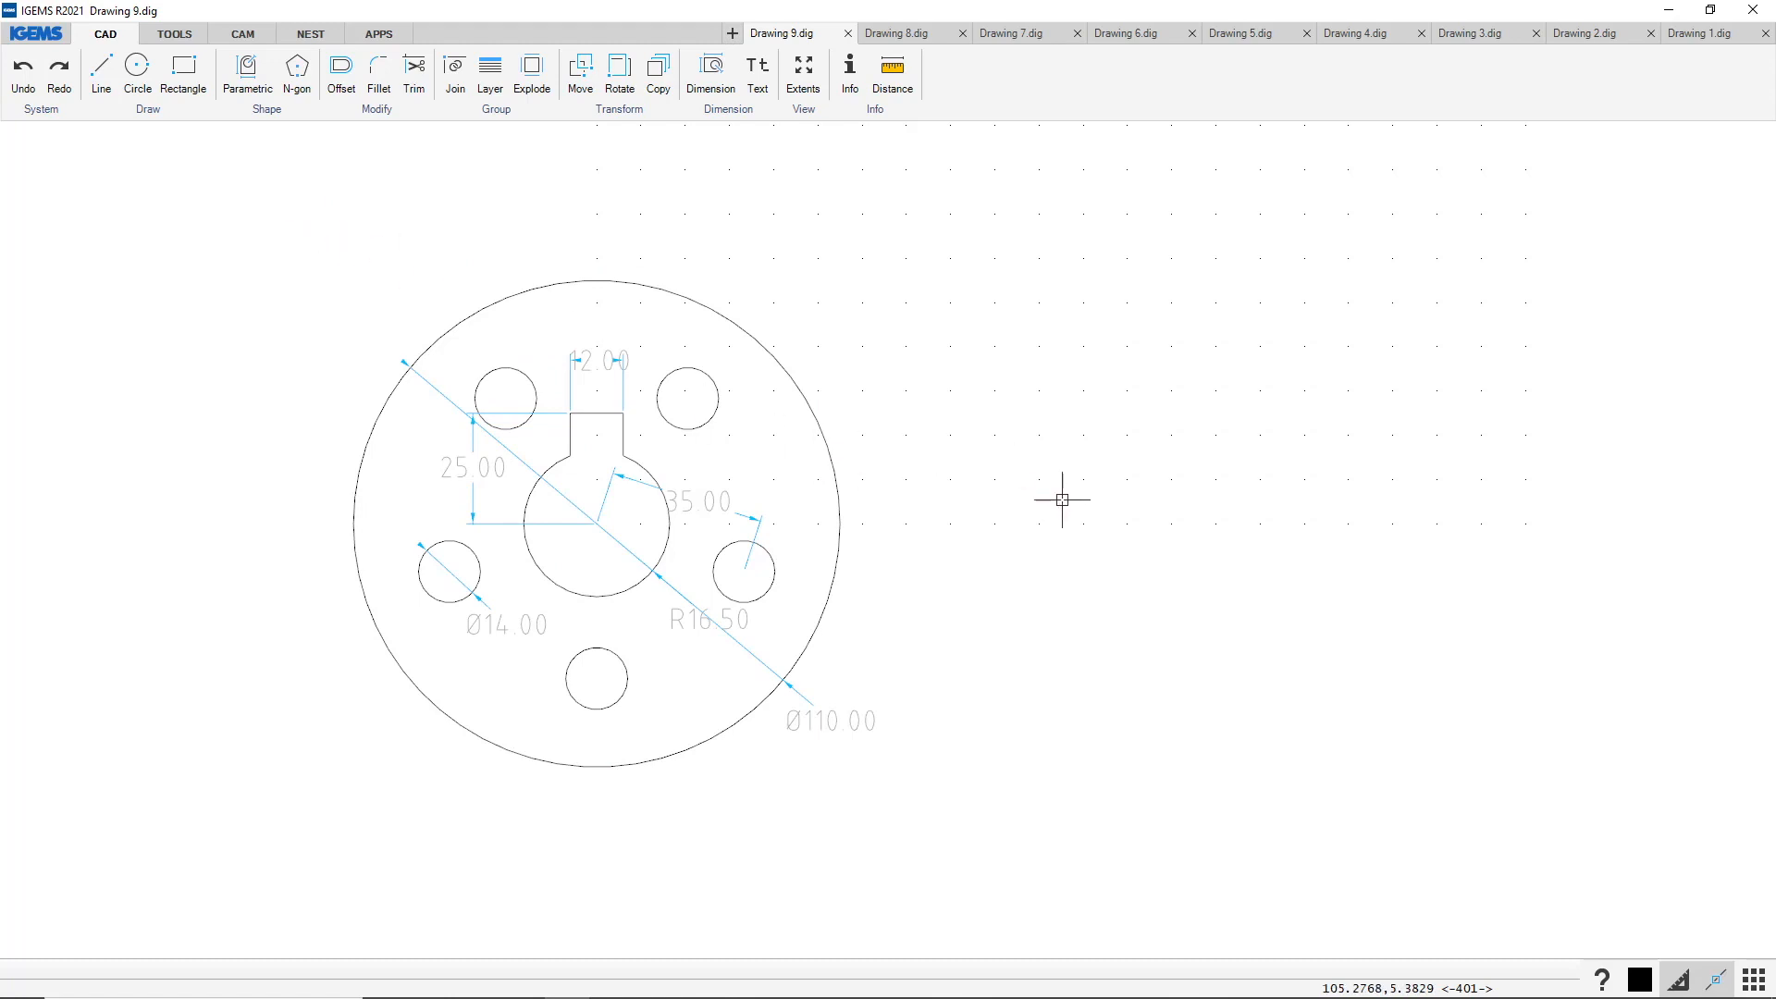
{"action": "key", "text": "c"}
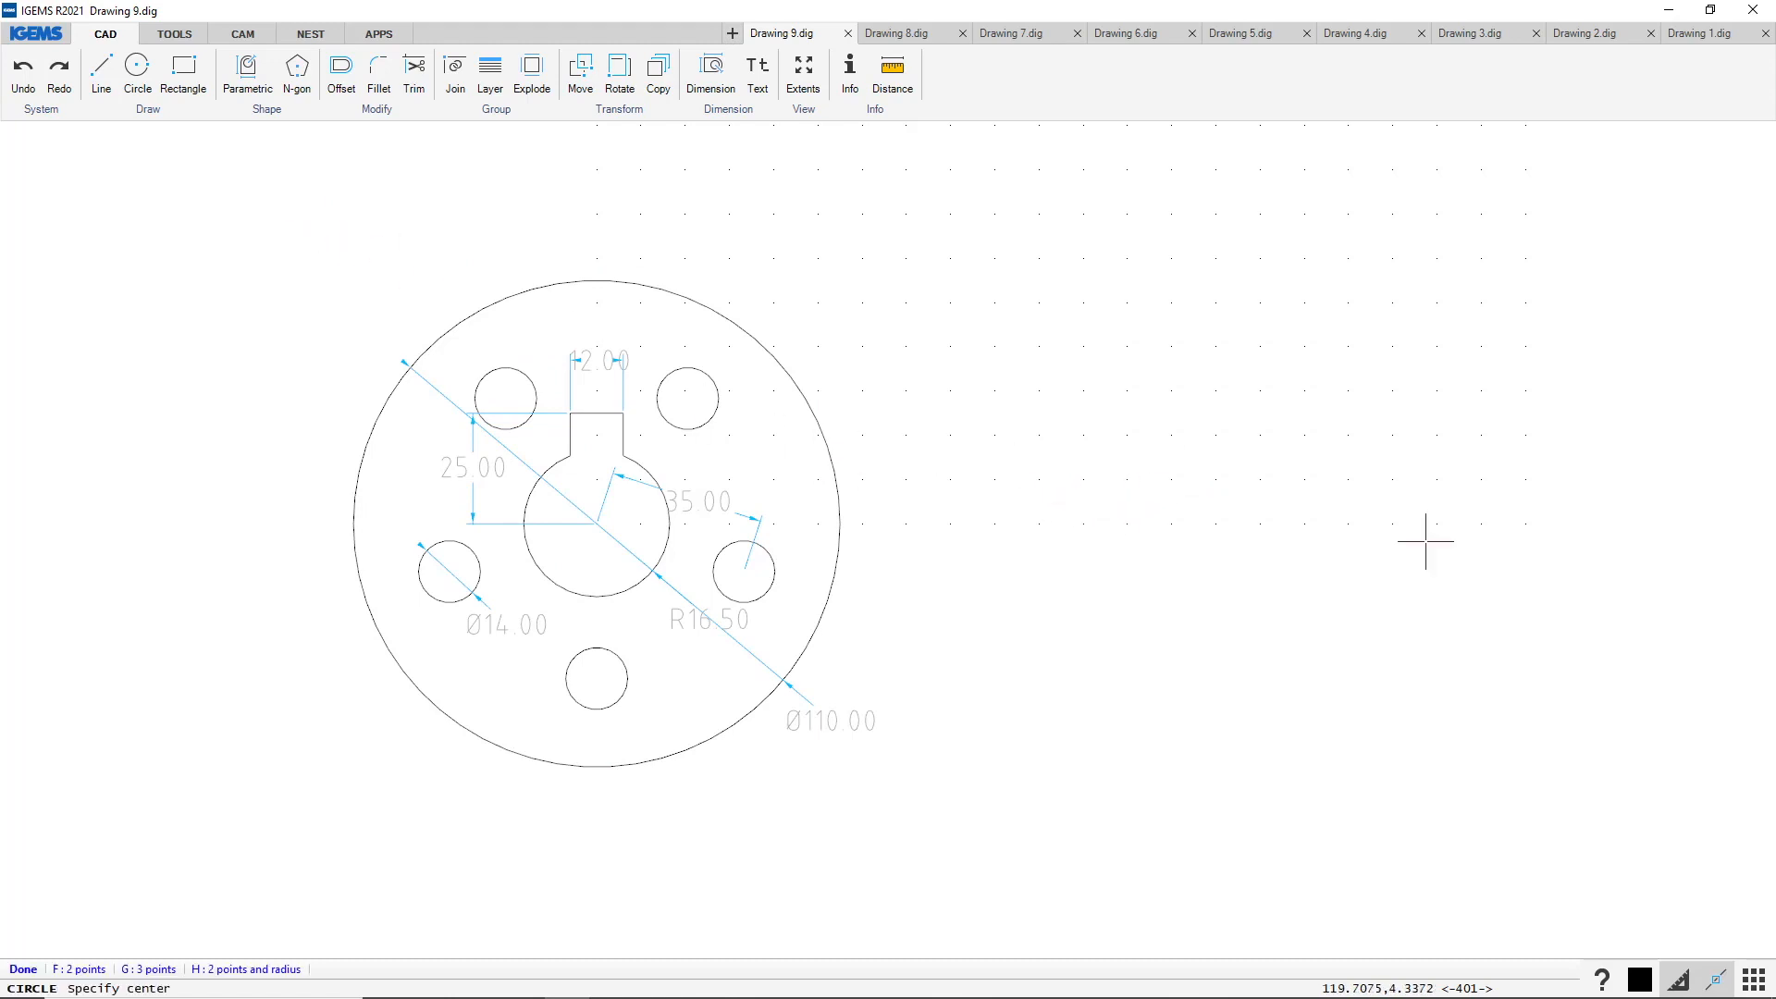
{"action": "left_click", "coordinate": [1324, 511]}
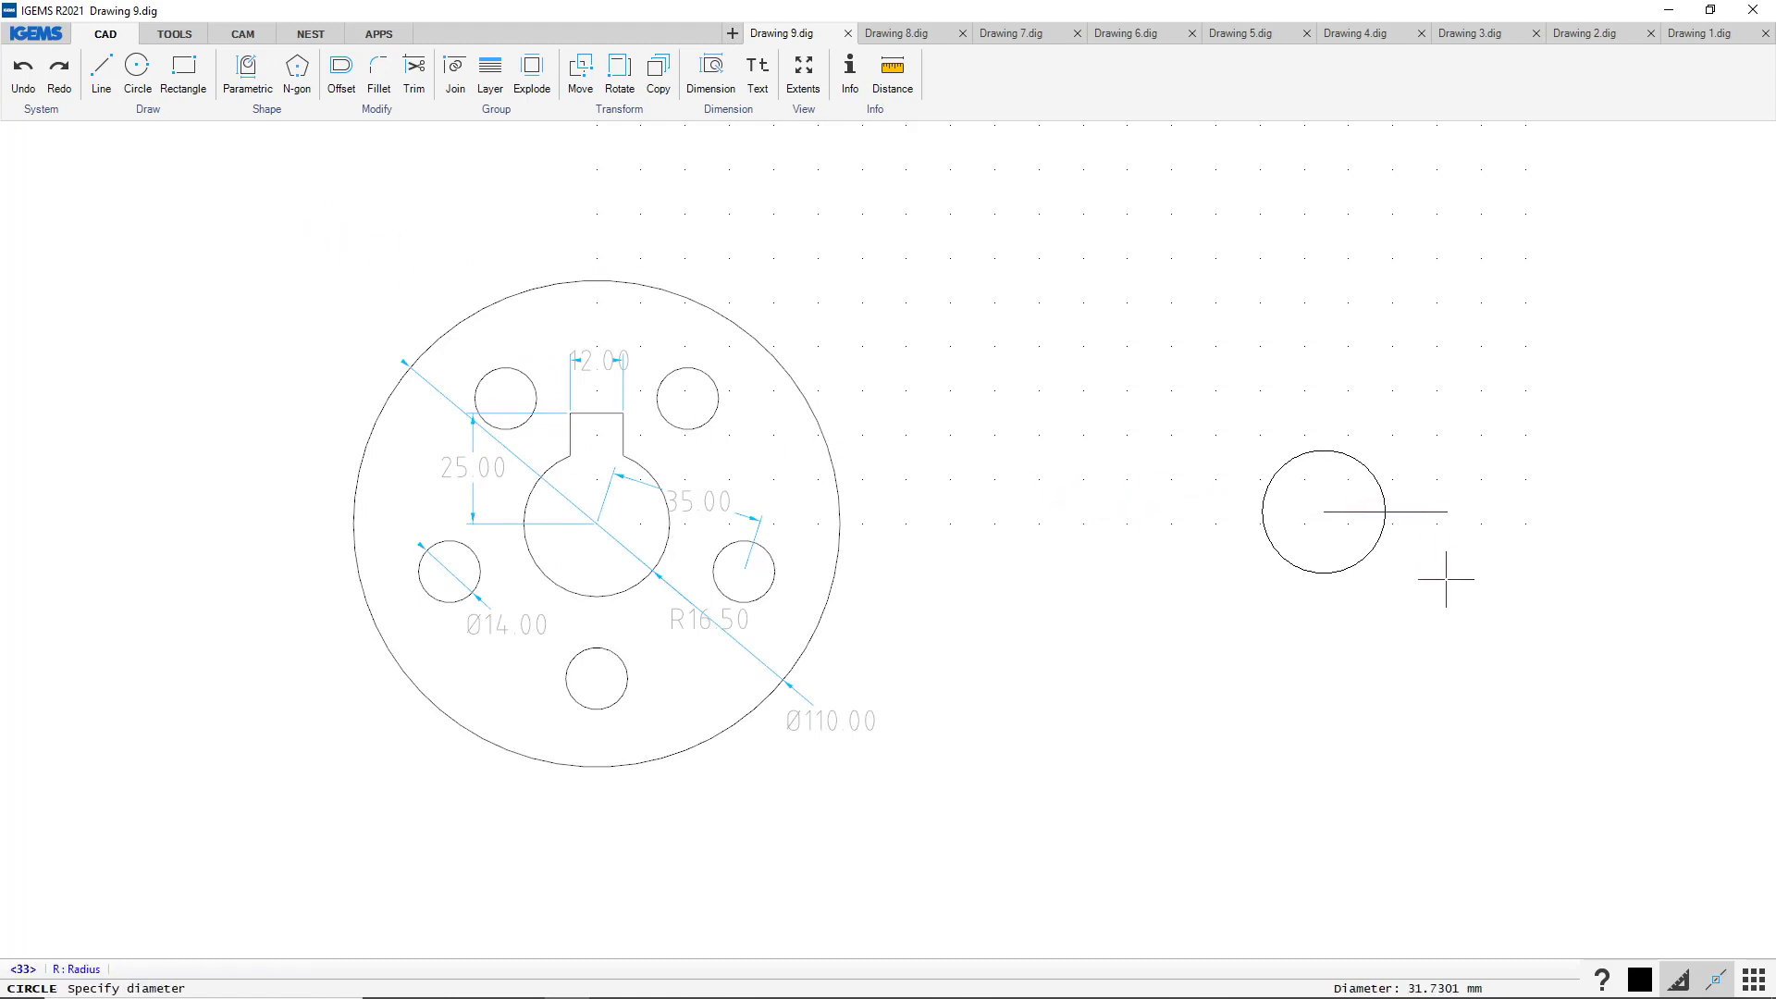
{"action": "type", "text": "110"}
{"action": "key", "text": "Return"}
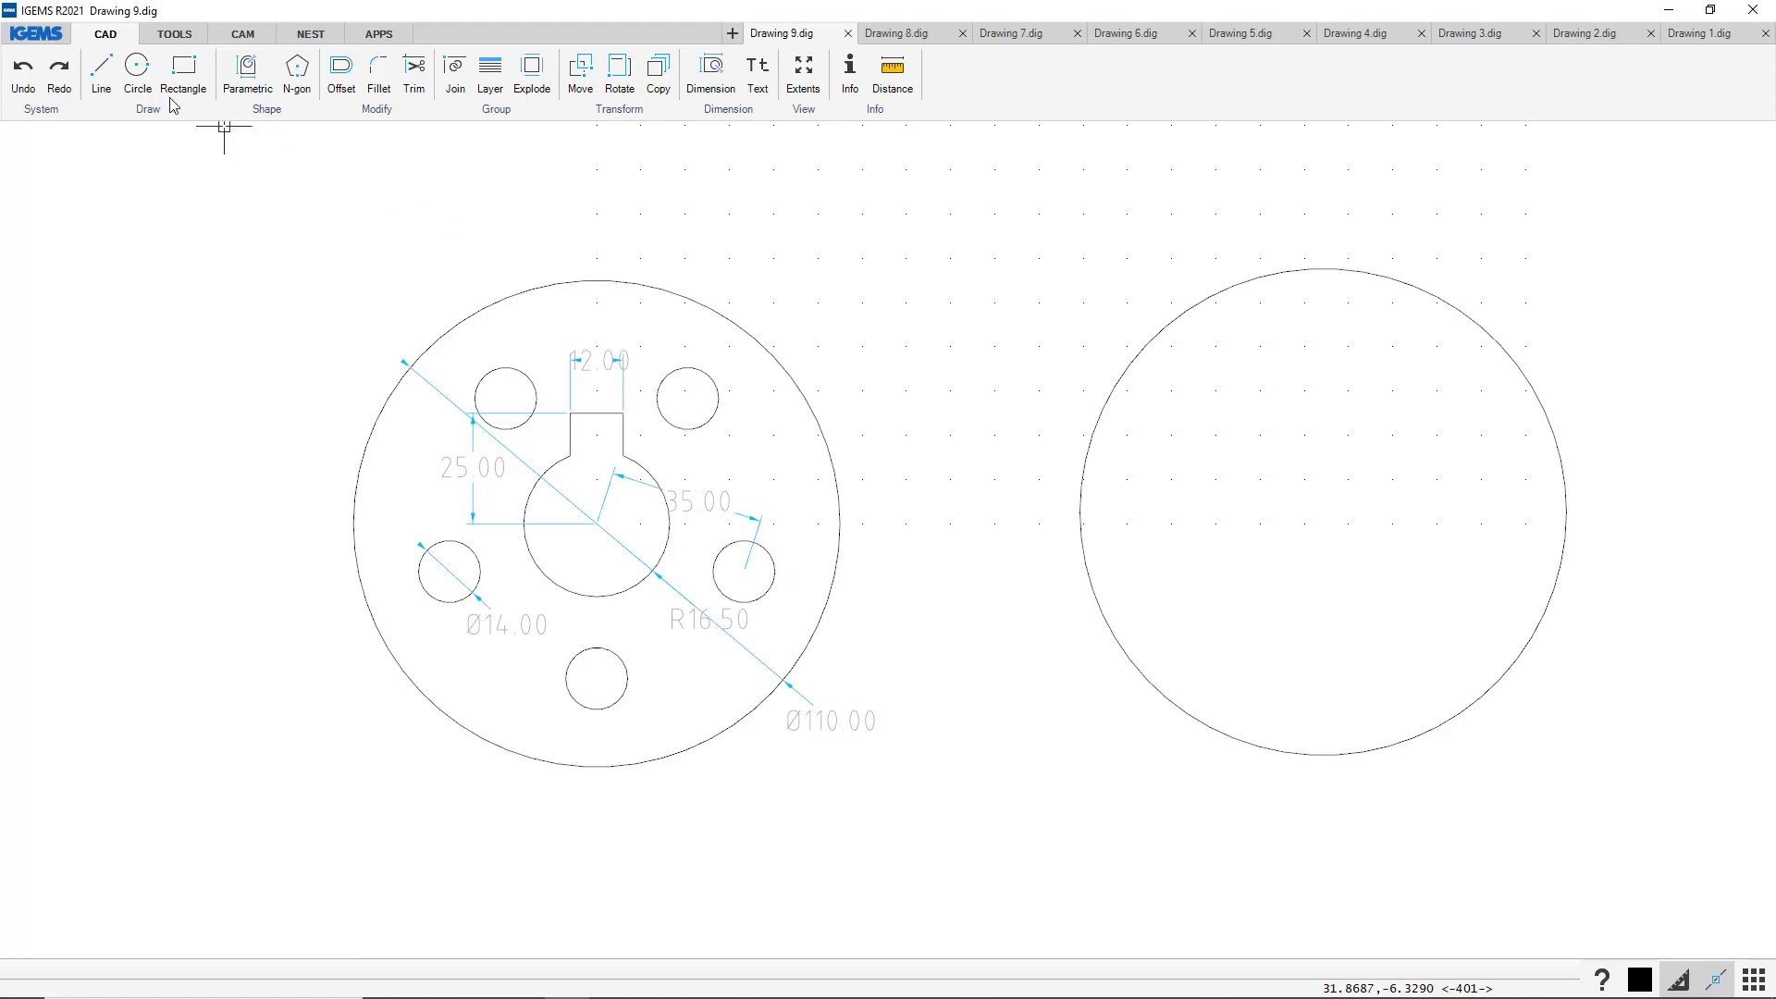
Draw a concentric 70 diameter circle inside the new 110 diameter circle
{"action": "left_click", "coordinate": [137, 72]}
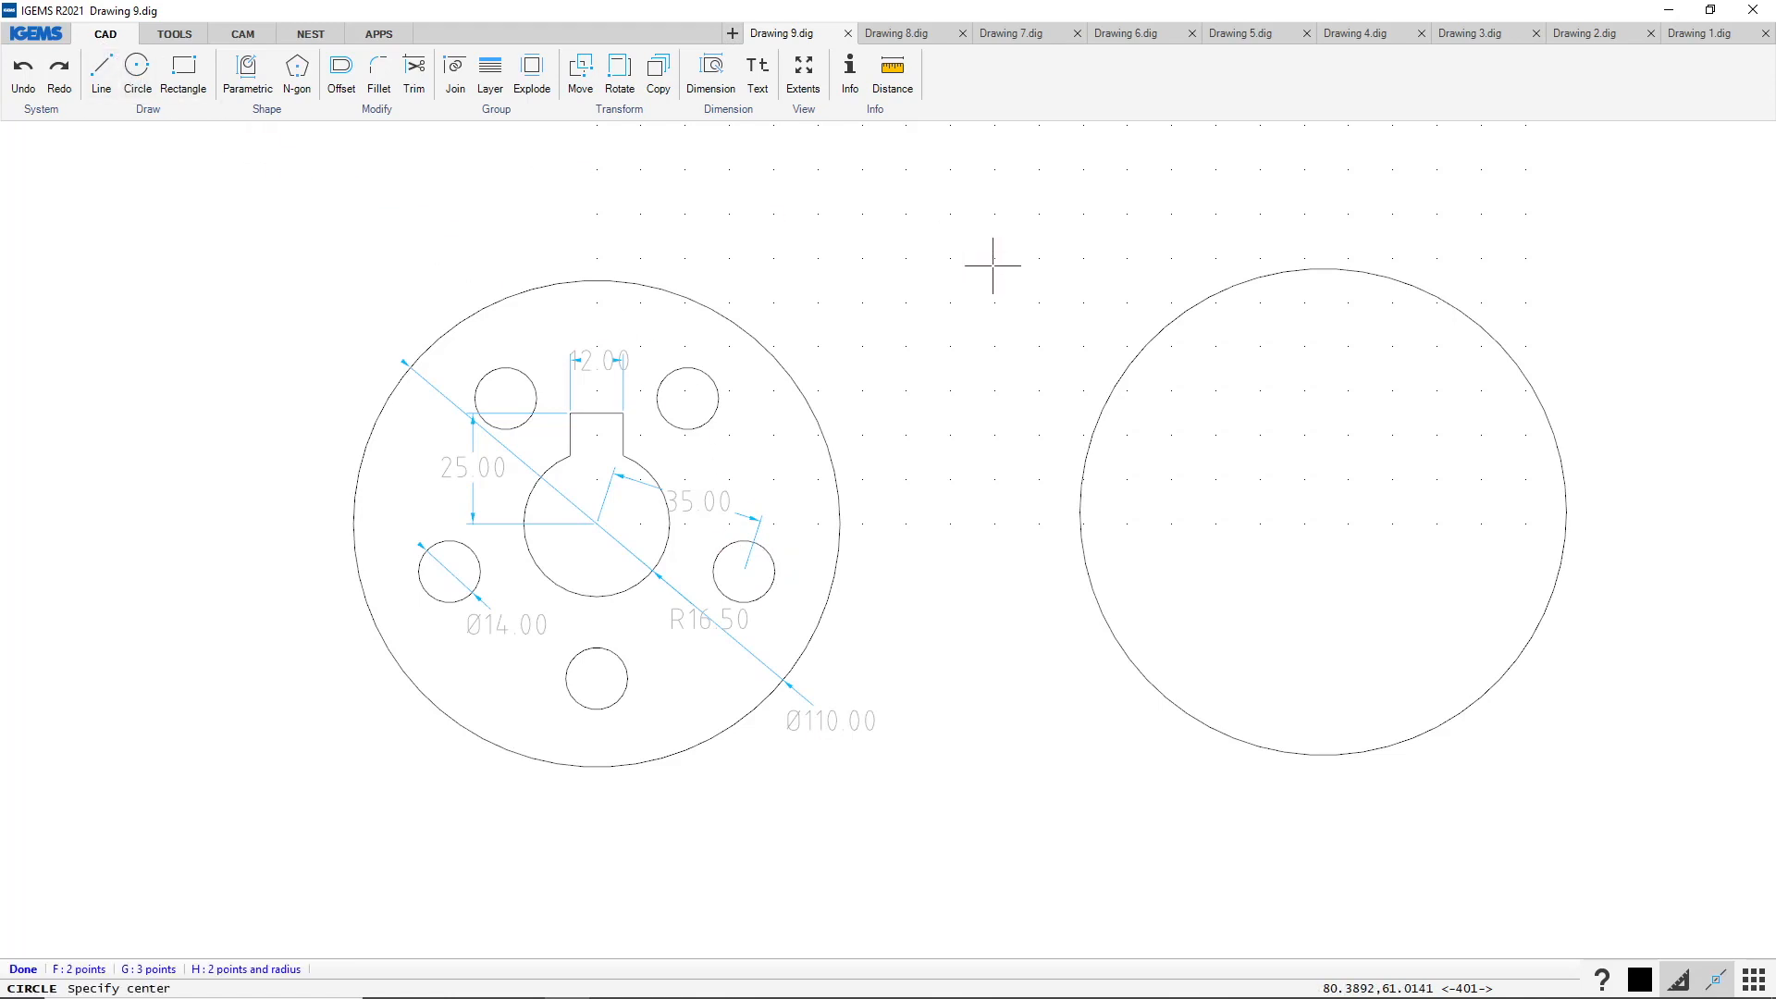
{"action": "left_click", "coordinate": [1160, 328]}
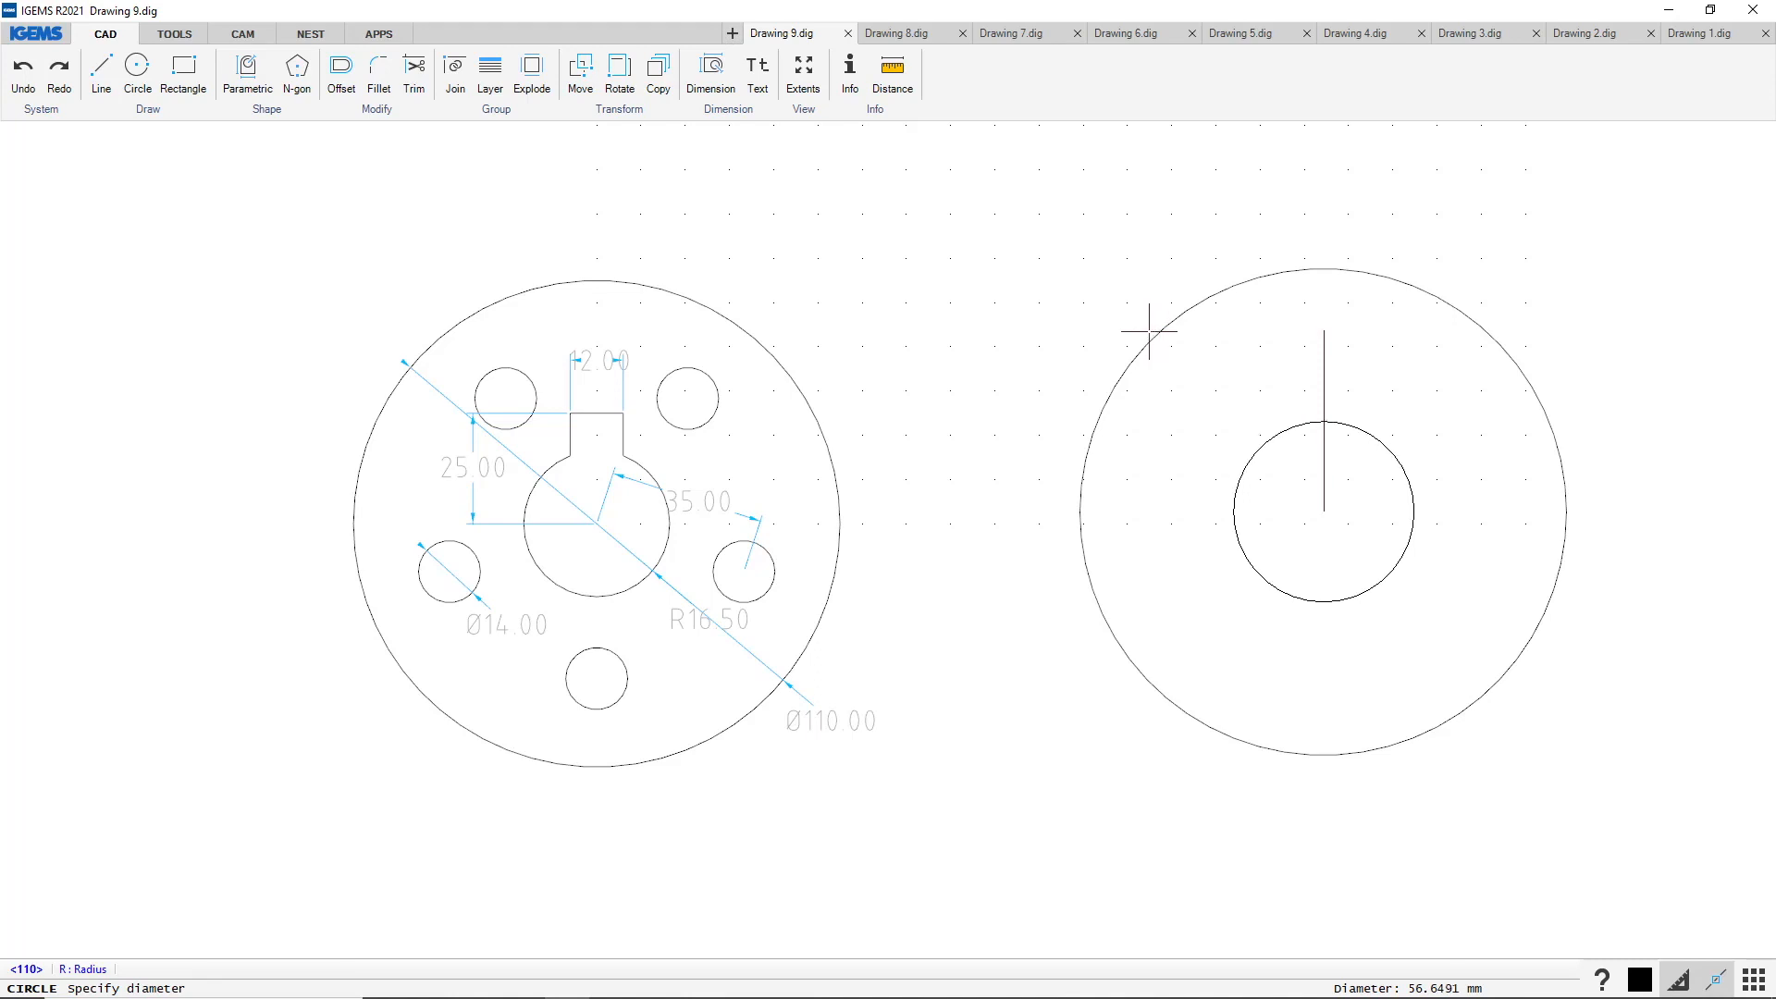
{"action": "type", "text": "70"}
{"action": "key", "text": "Return"}
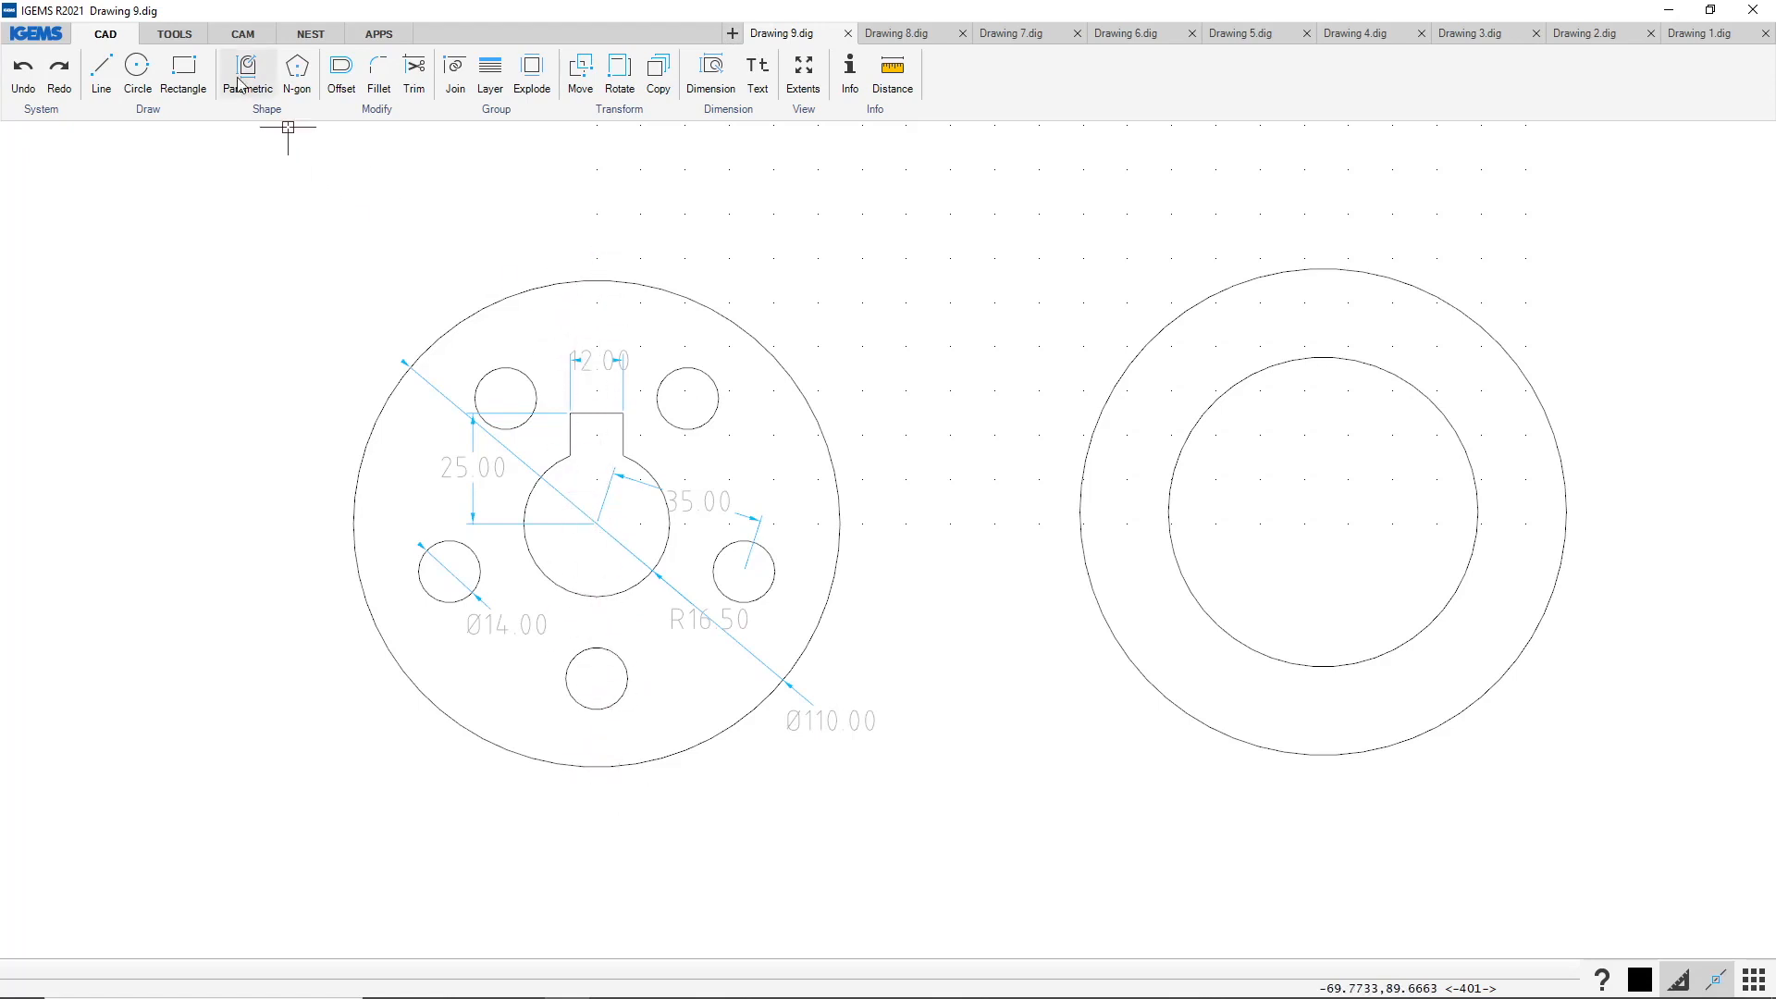
Draw a 14 diameter circle centred on the bottom quadrant of the 70 diameter circle
{"action": "left_click", "coordinate": [137, 70]}
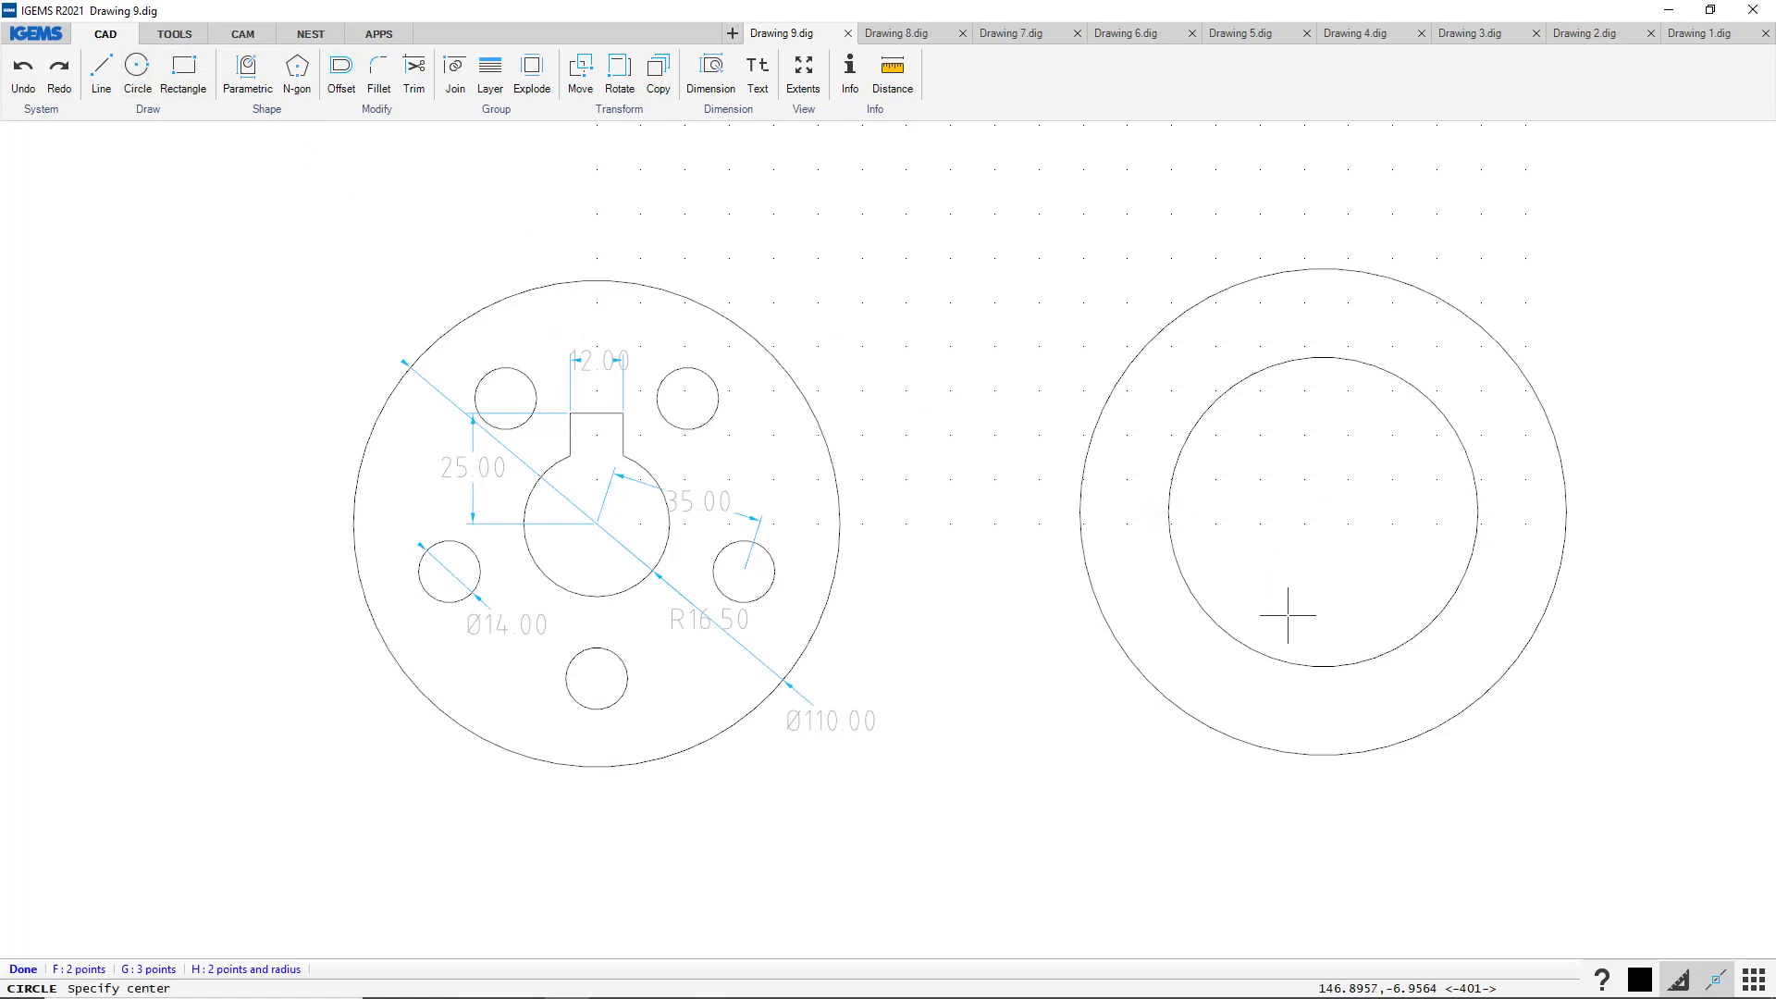
{"action": "right_click", "coordinate": [1307, 560]}
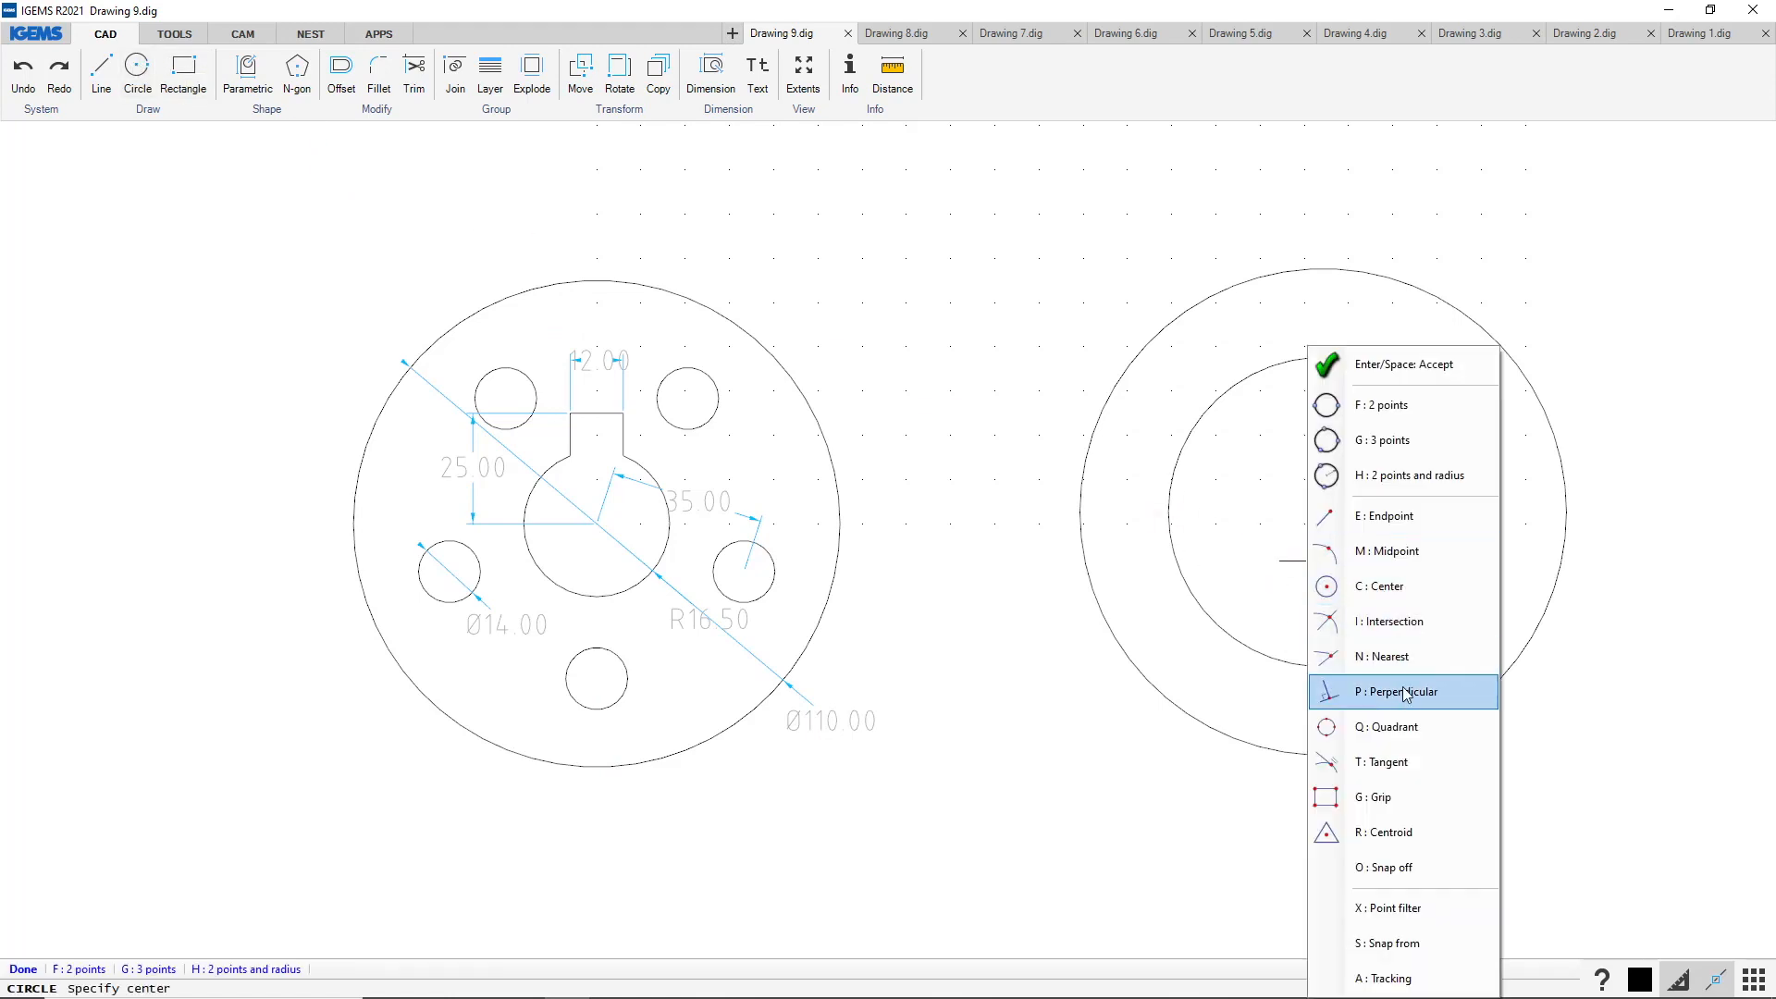
{"action": "left_click", "coordinate": [1408, 727]}
{"action": "left_click", "coordinate": [1326, 667]}
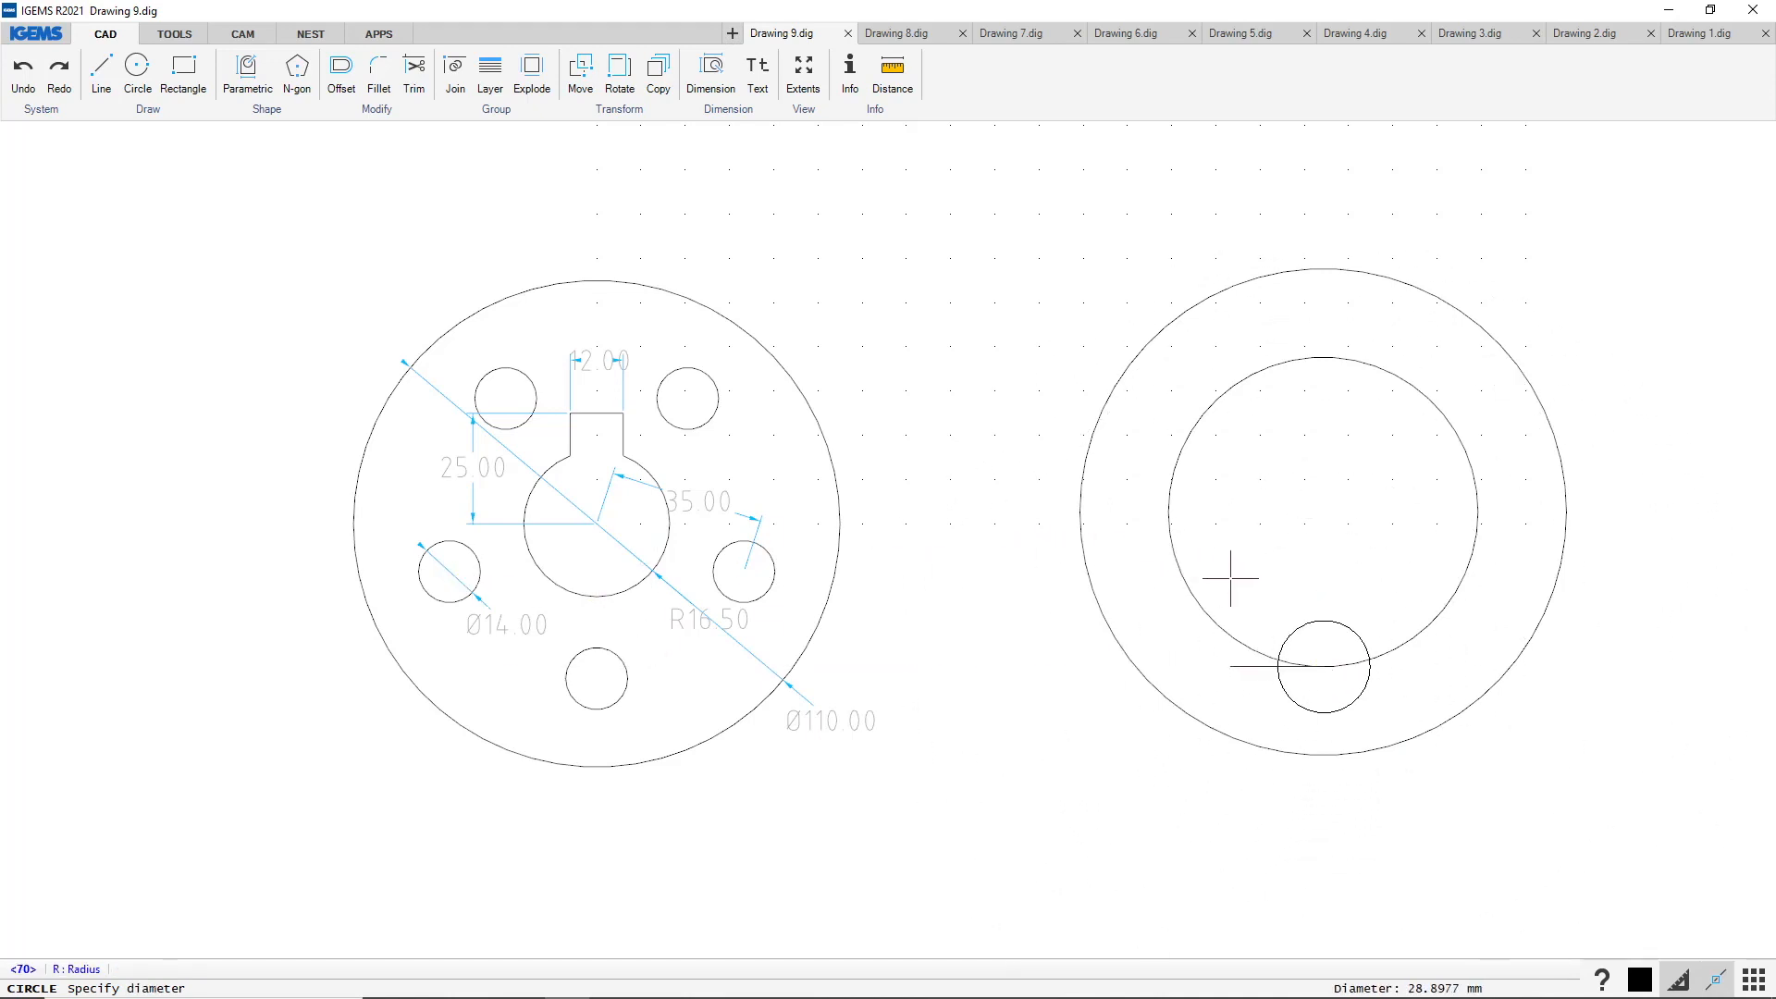
{"action": "type", "text": "14"}
{"action": "key", "text": "Return"}
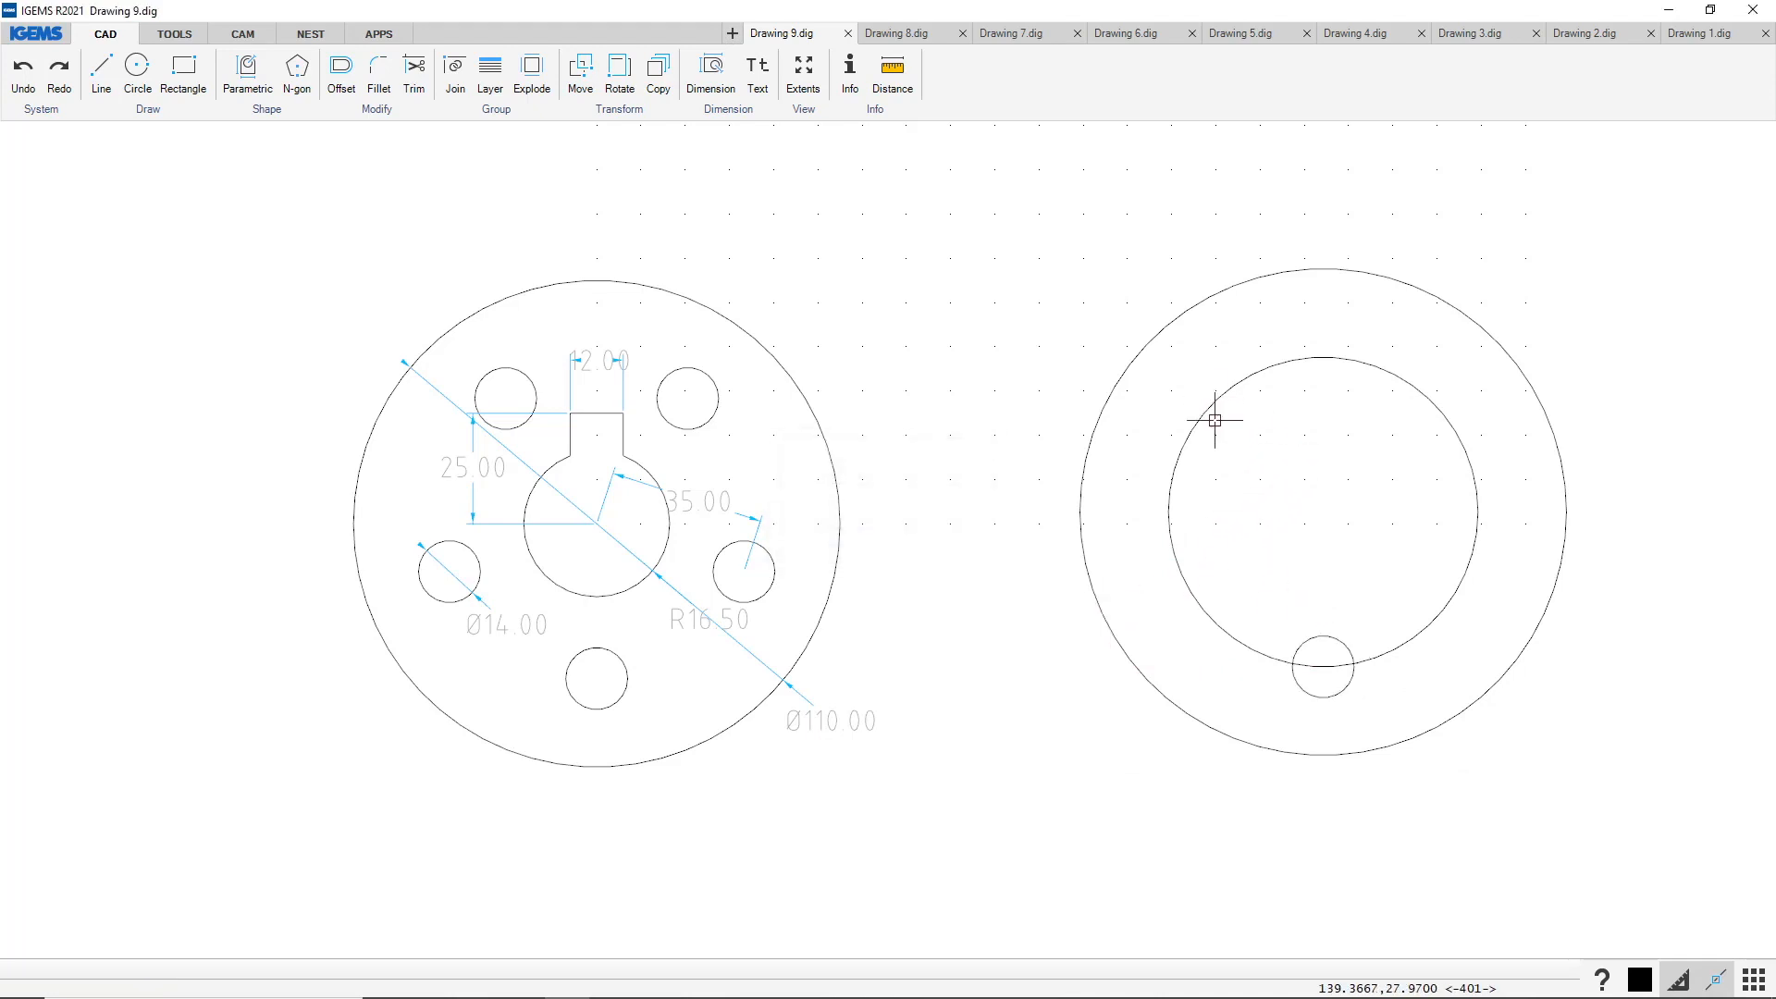
Create a polar array of the 14 diameter circle, with 5 items filling 360 degrees about the 70 diameter circle's centre
{"action": "left_click", "coordinate": [610, 111]}
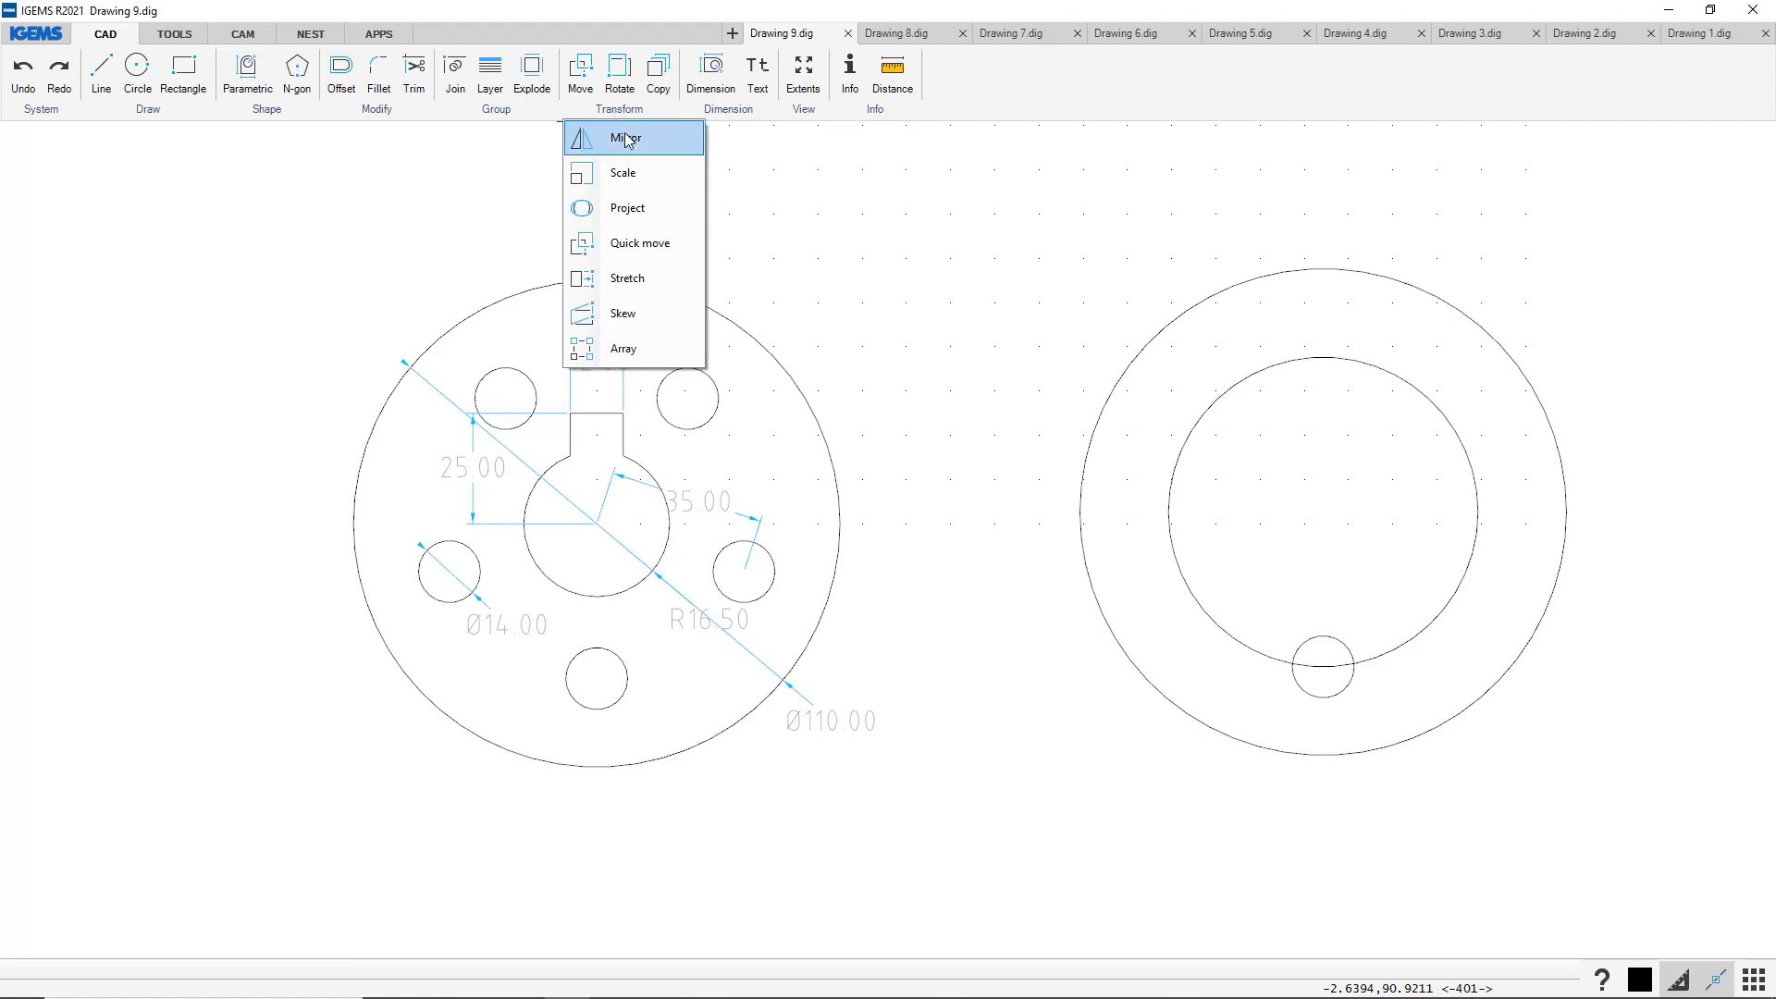
{"action": "left_click", "coordinate": [653, 350]}
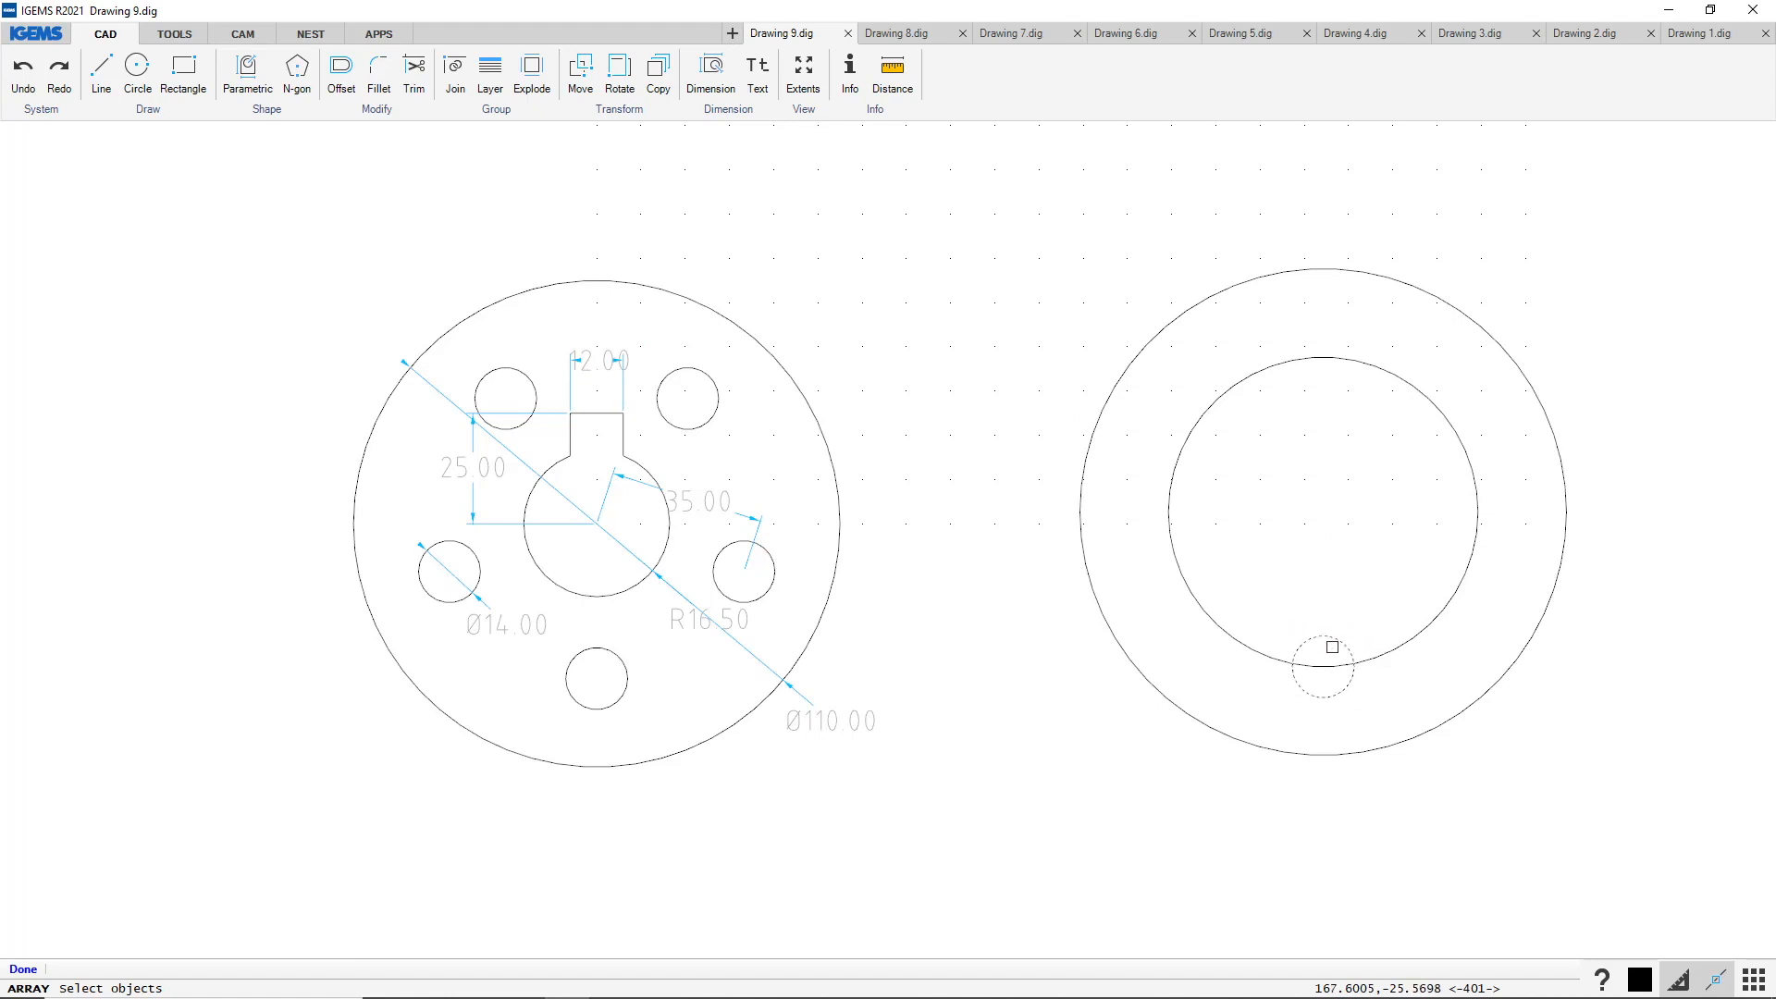
{"action": "left_click", "coordinate": [23, 969]}
{"action": "left_click_drag", "start_coordinate": [849, 290], "coordinate": [754, 212]}
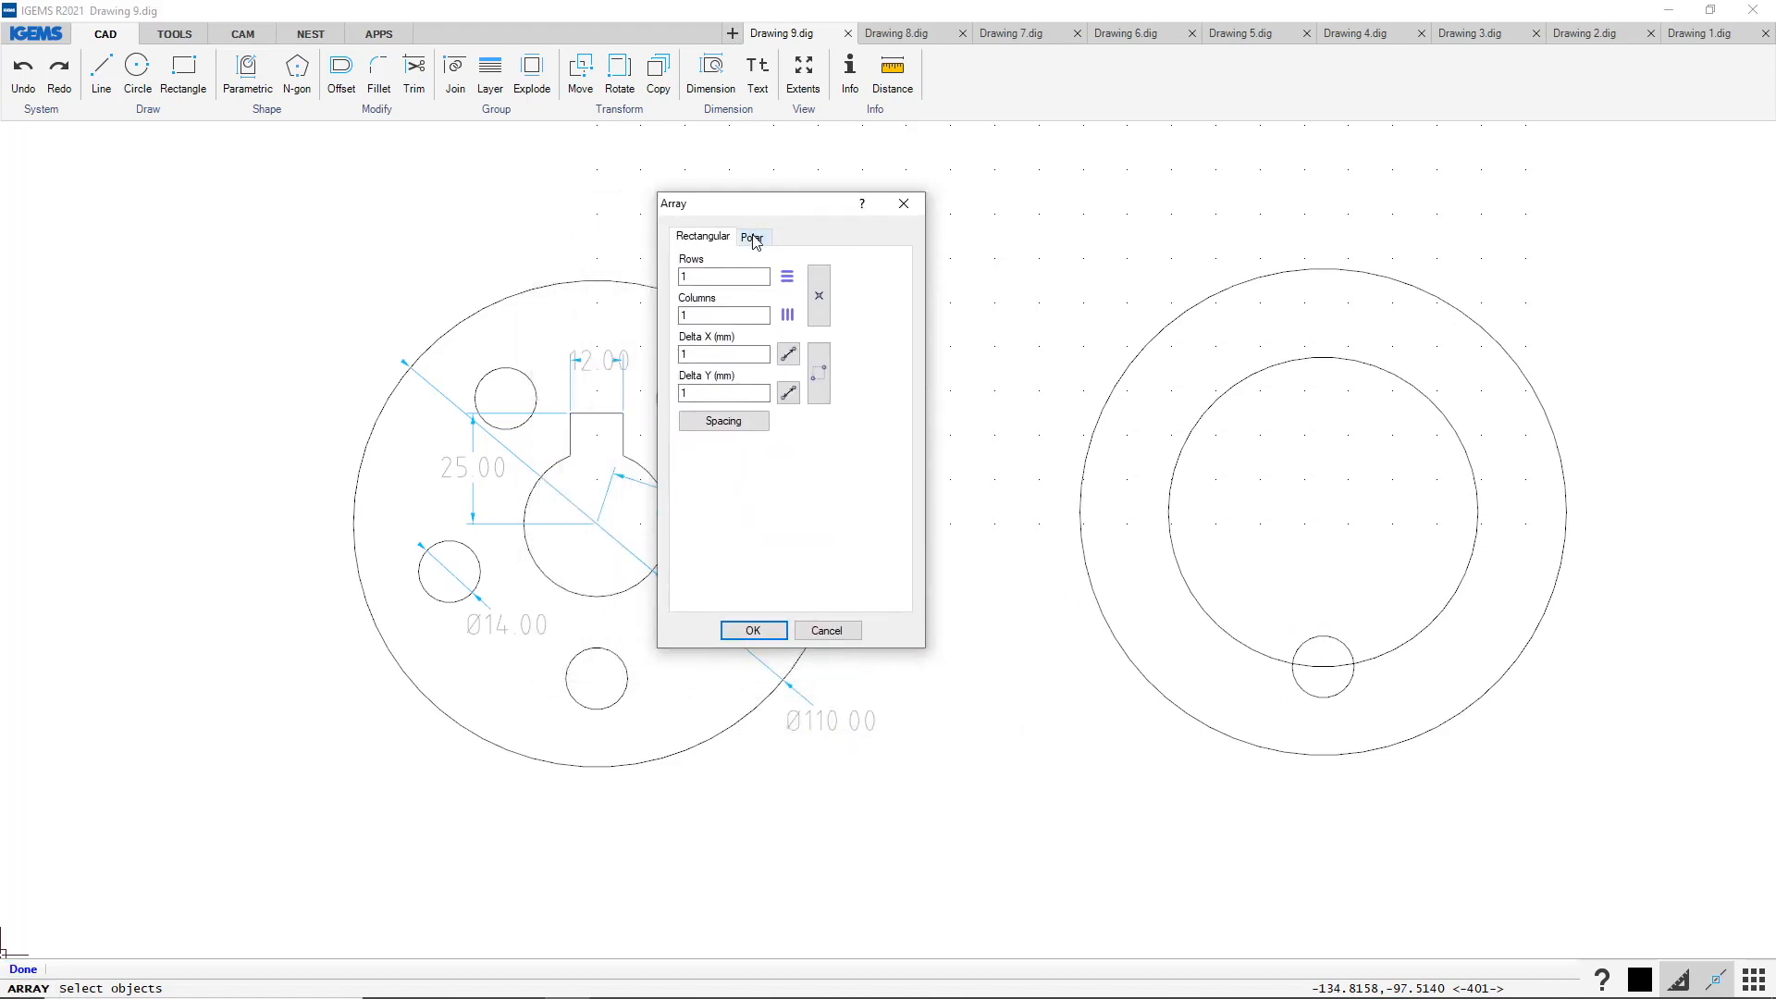
{"action": "left_click", "coordinate": [753, 239]}
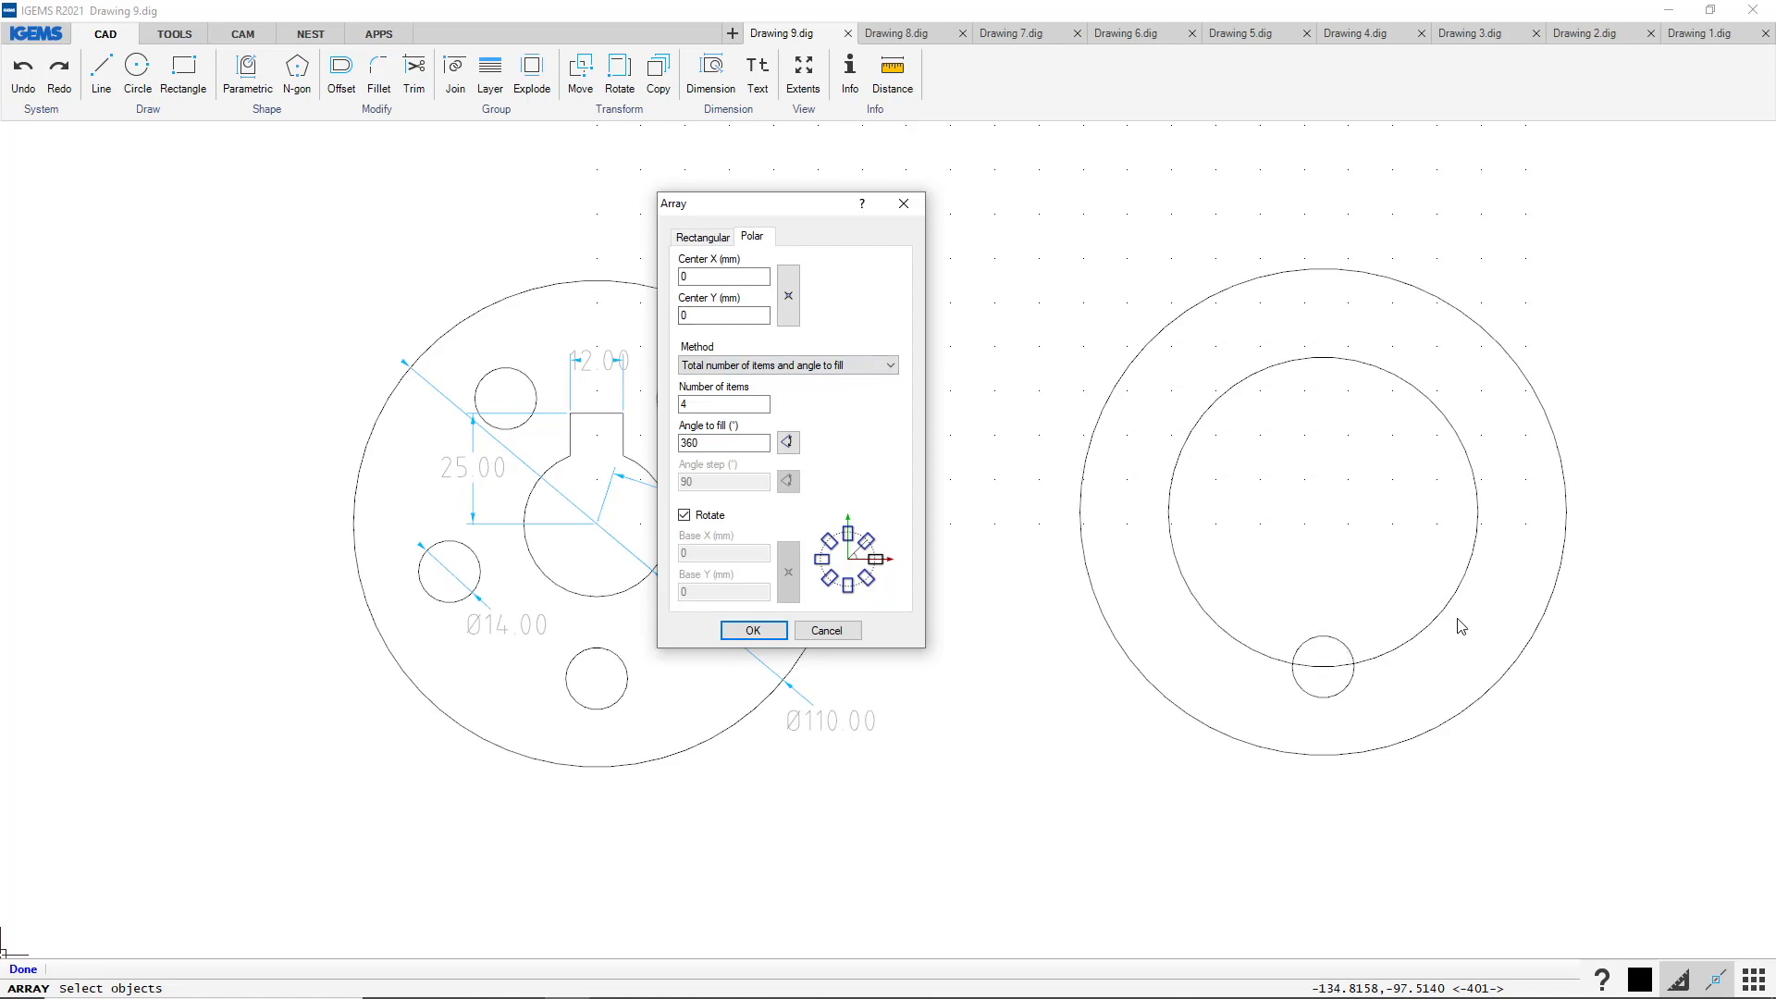
{"action": "left_click", "coordinate": [792, 292]}
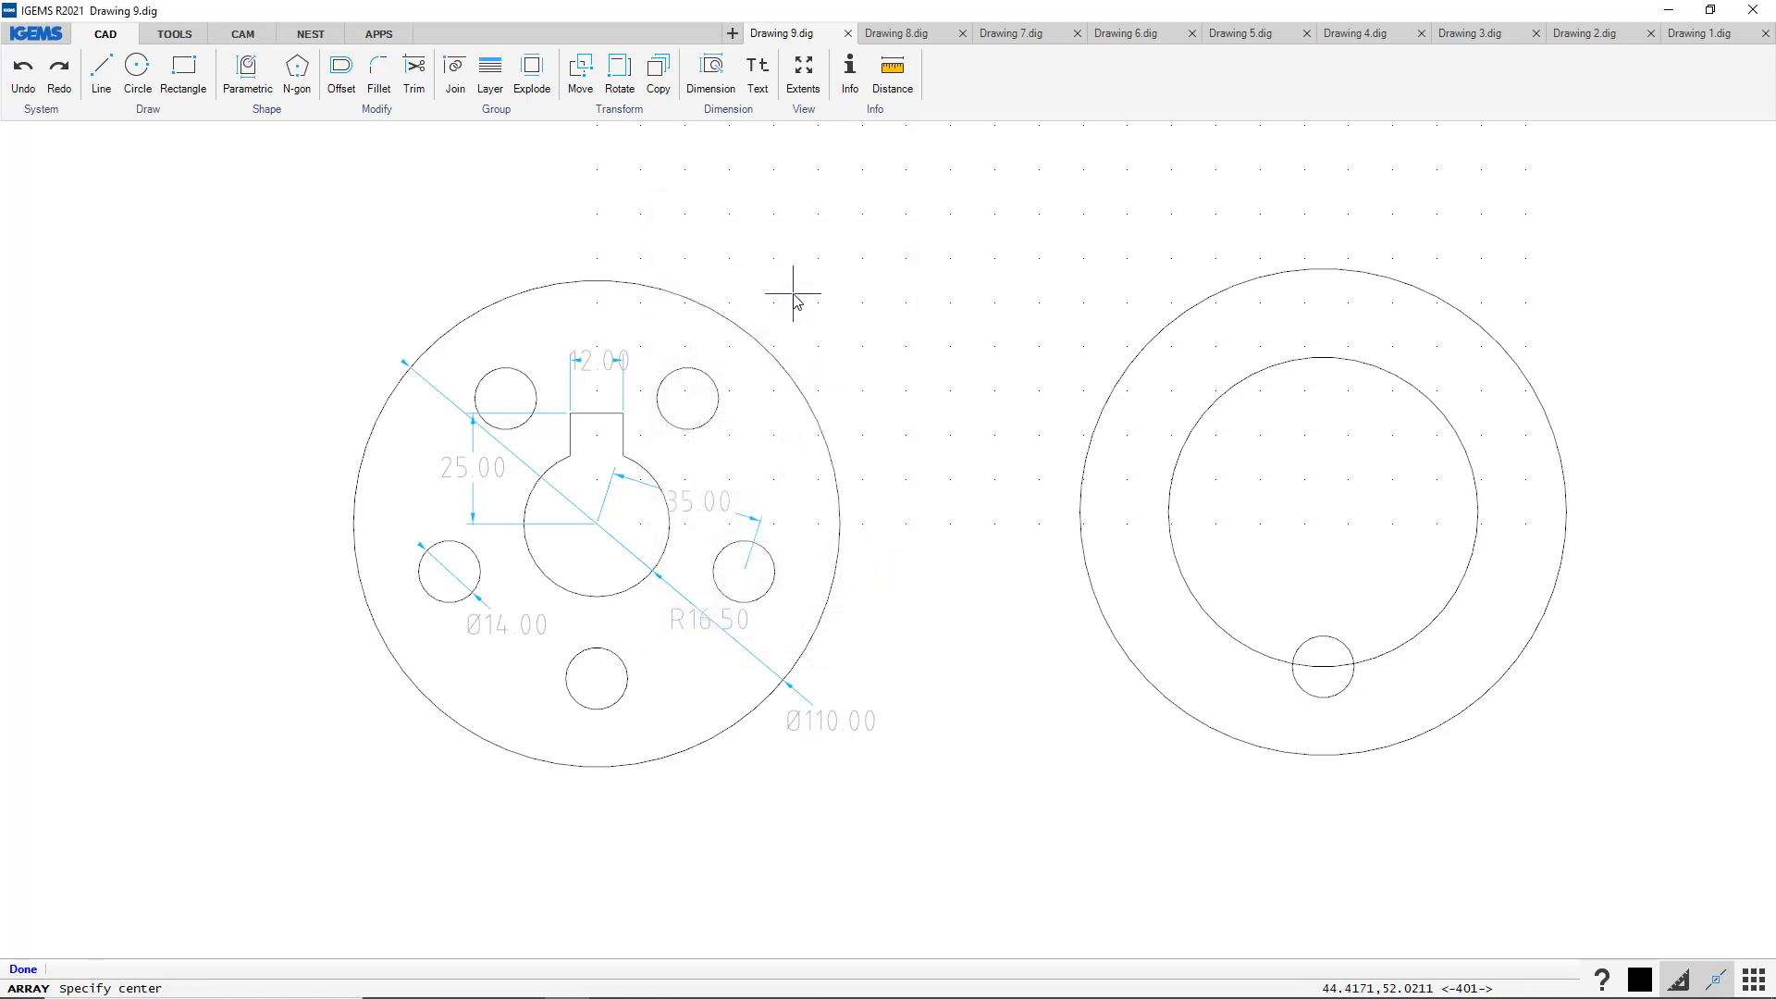
{"action": "left_click", "coordinate": [1249, 379]}
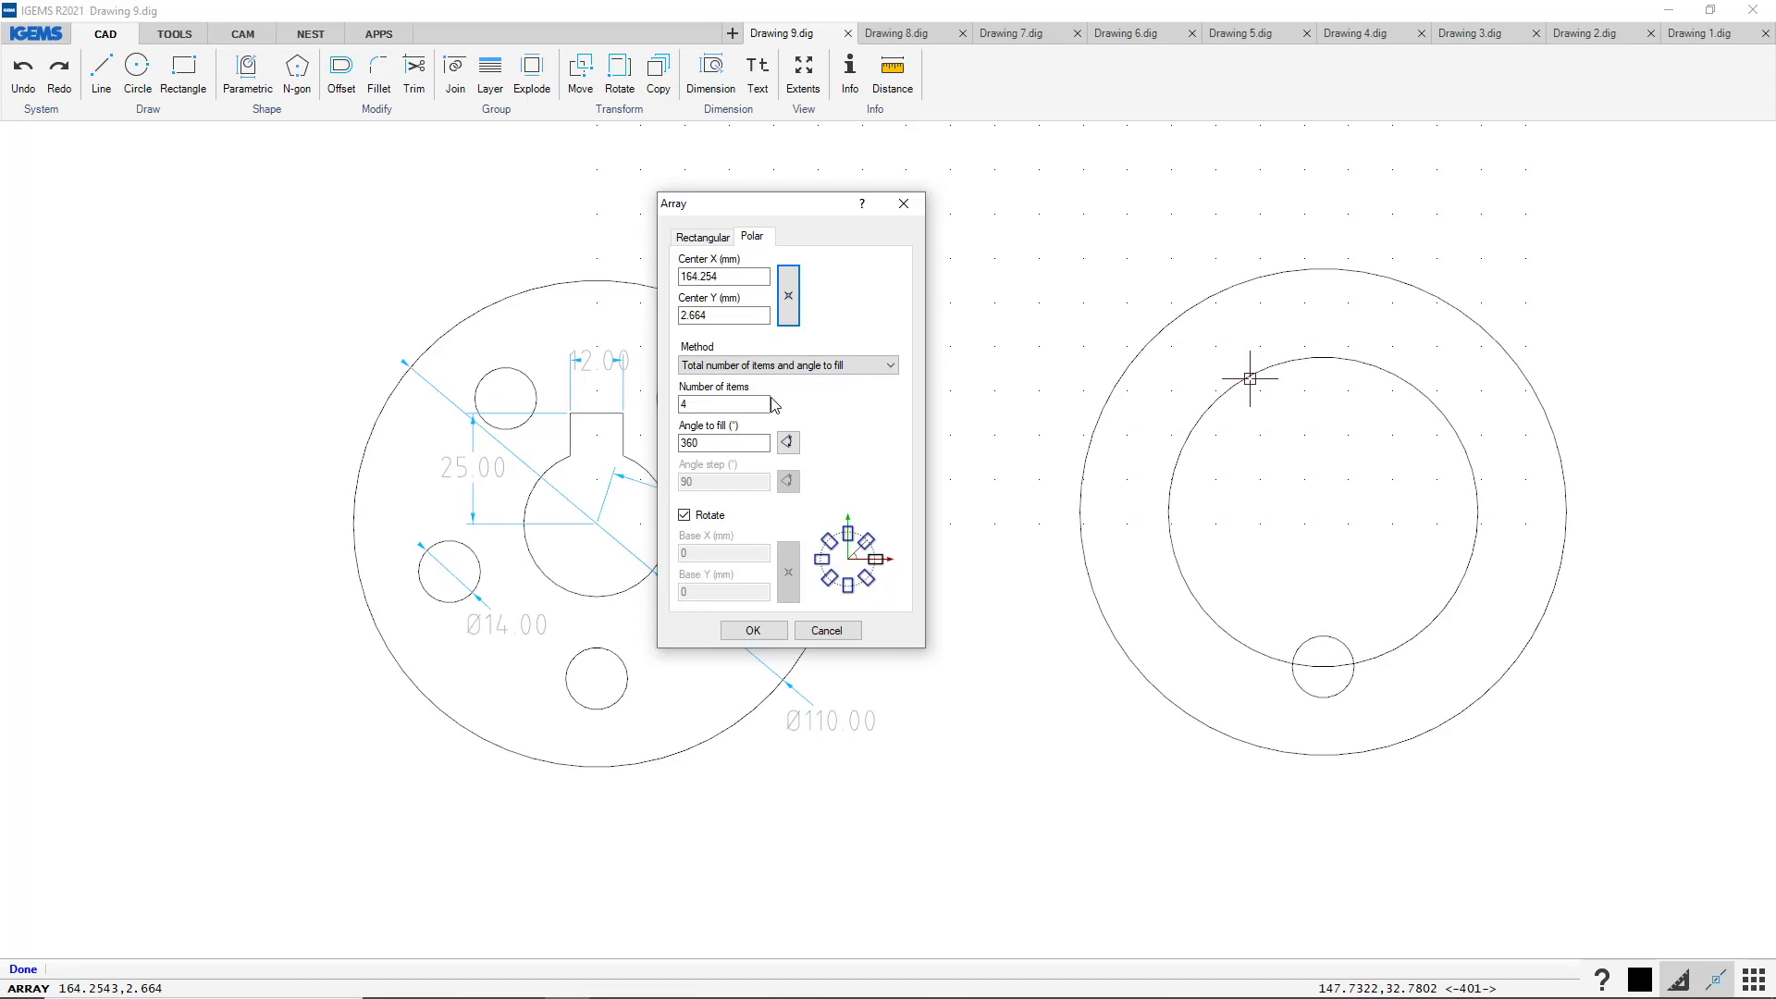
{"action": "double_click", "coordinate": [680, 405]}
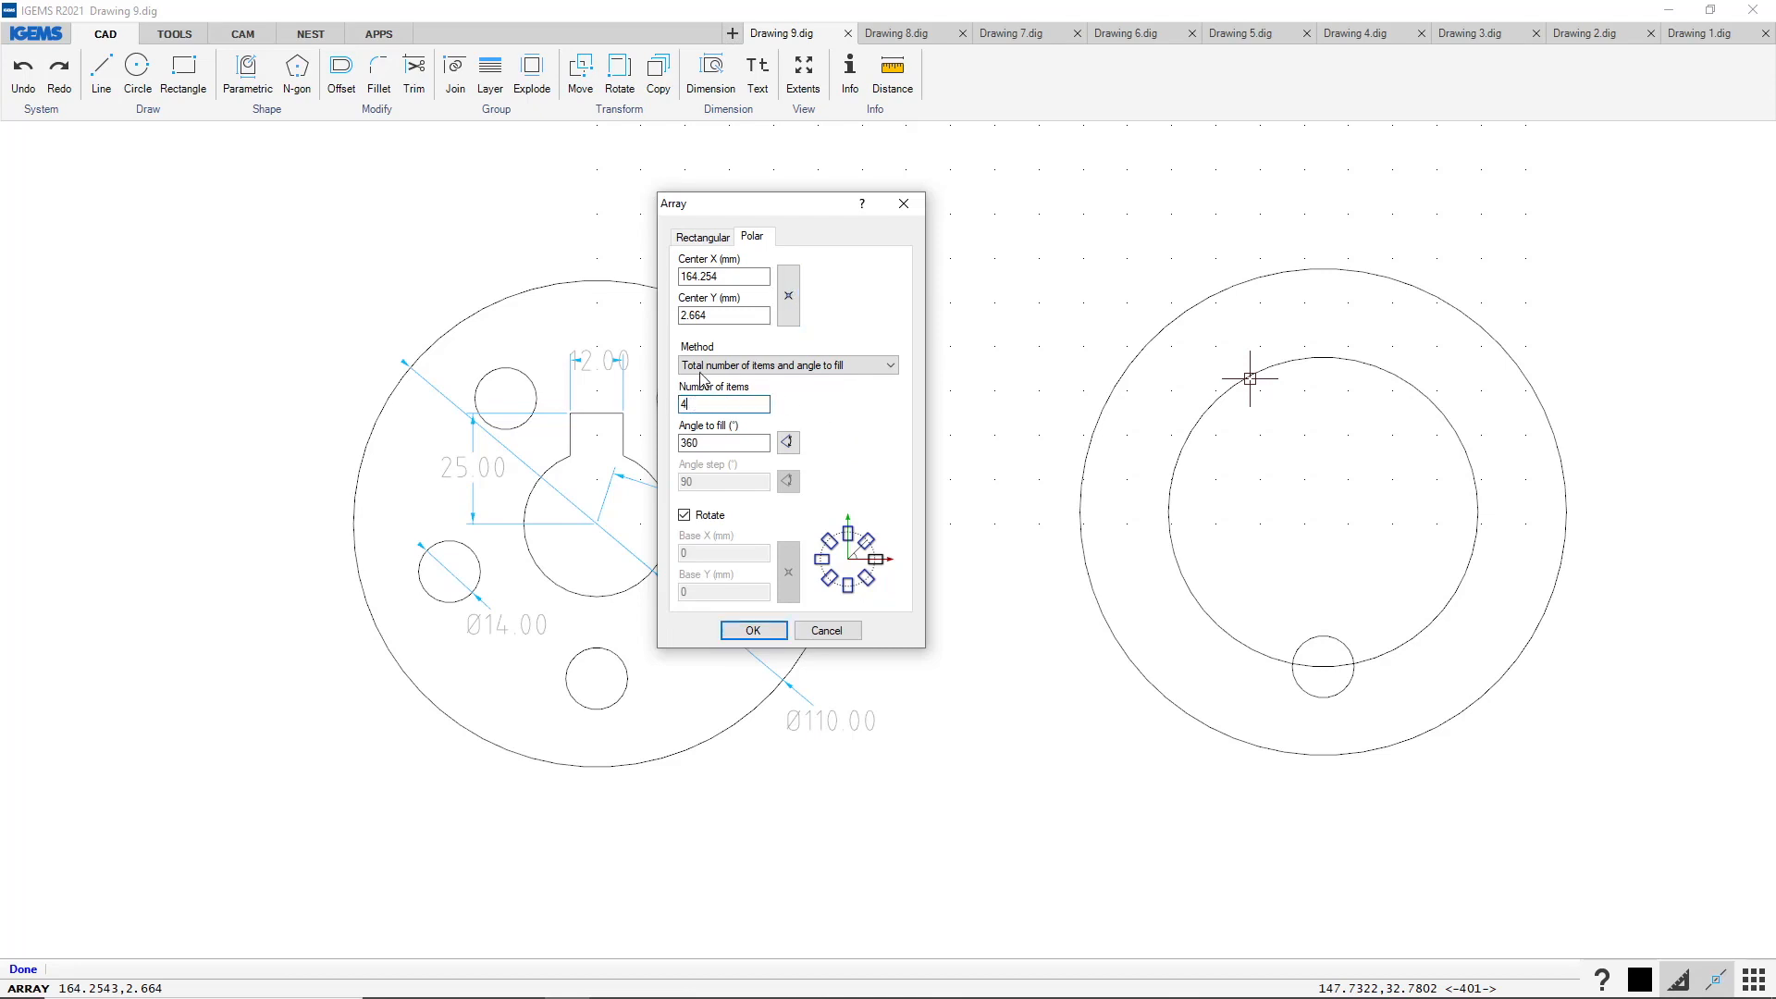
{"action": "left_click_drag", "start_coordinate": [764, 206], "coordinate": [882, 206]}
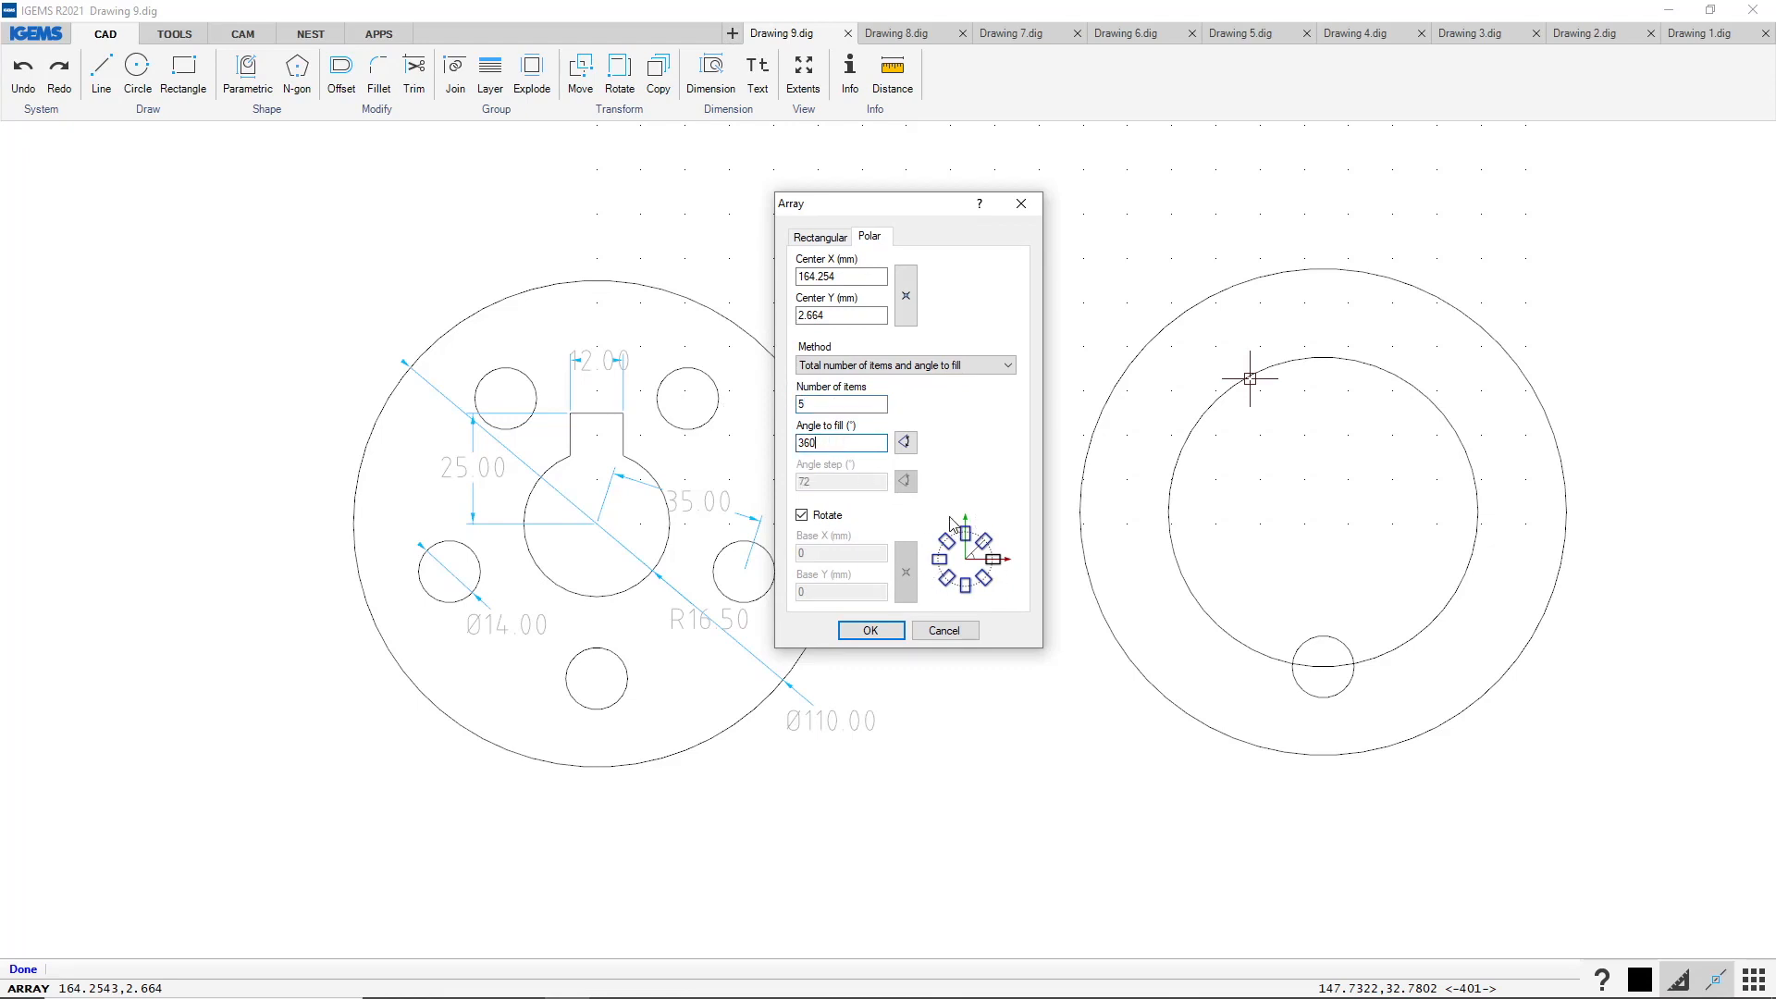
{"action": "left_click", "coordinate": [814, 407]}
{"action": "key", "text": "Tab"}
{"action": "left_click", "coordinate": [869, 632]}
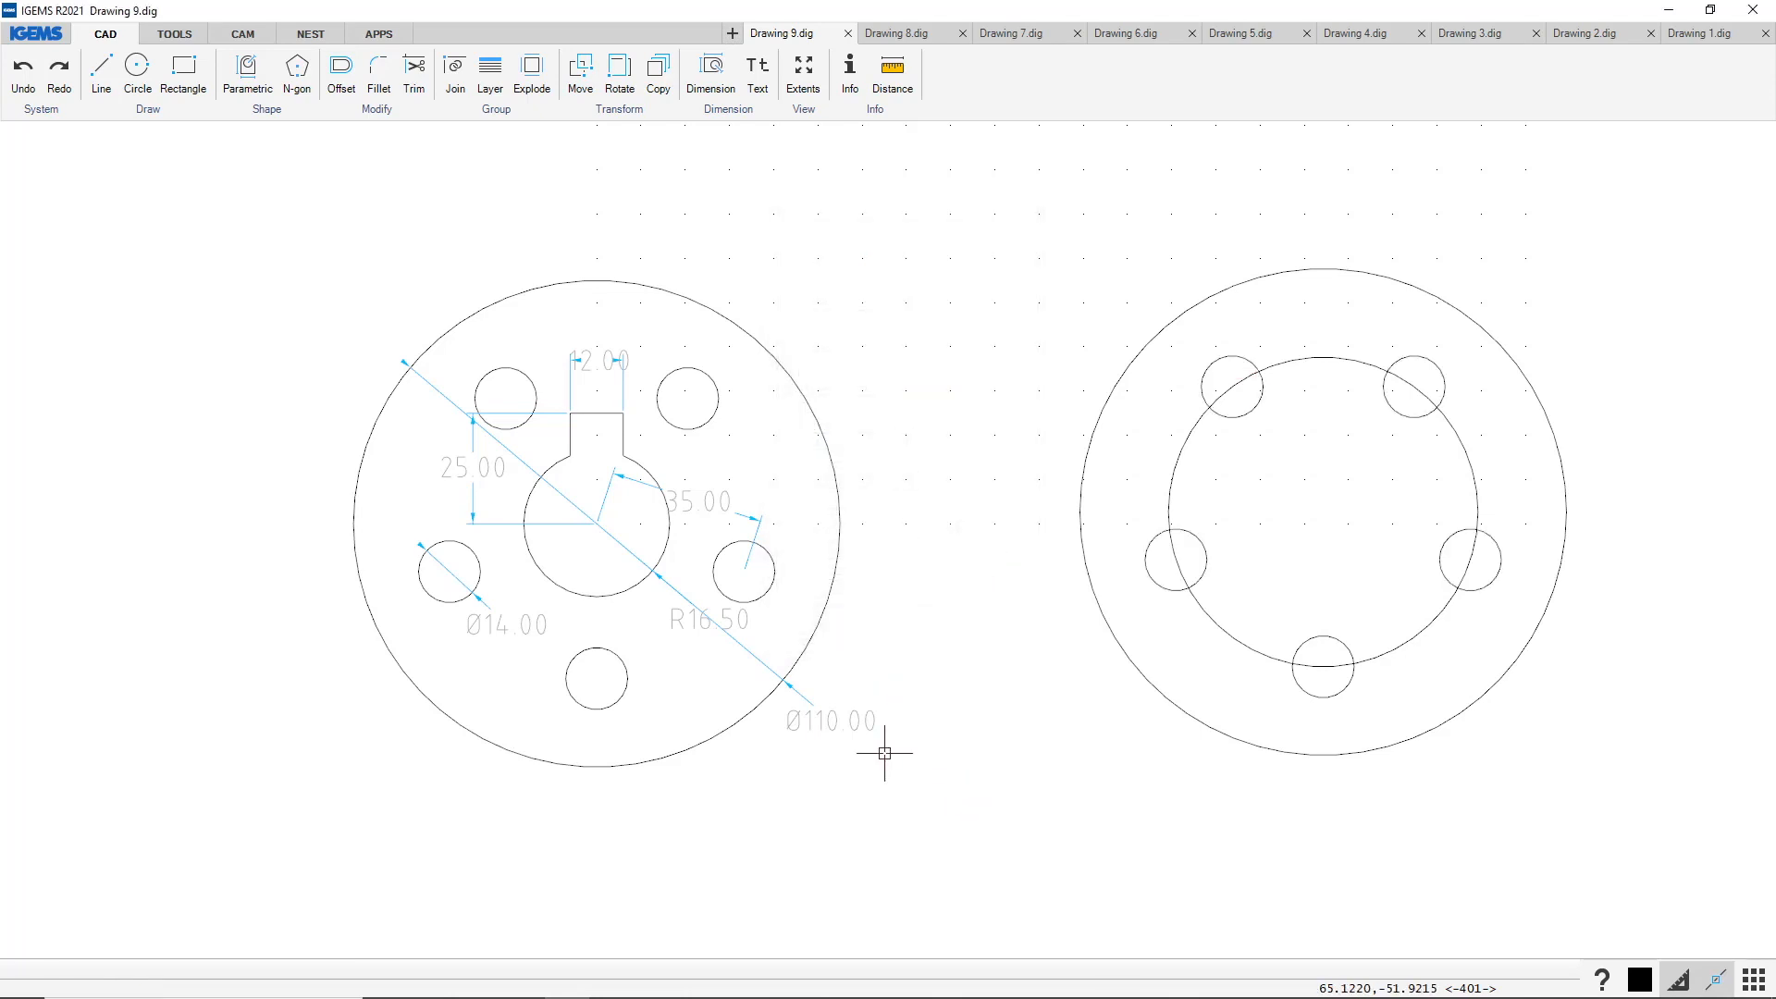
Delete the 70 diameter circle and draw a bore circle of diameter 16.5*2 at the centre of the new flange
{"action": "left_click", "coordinate": [1182, 457]}
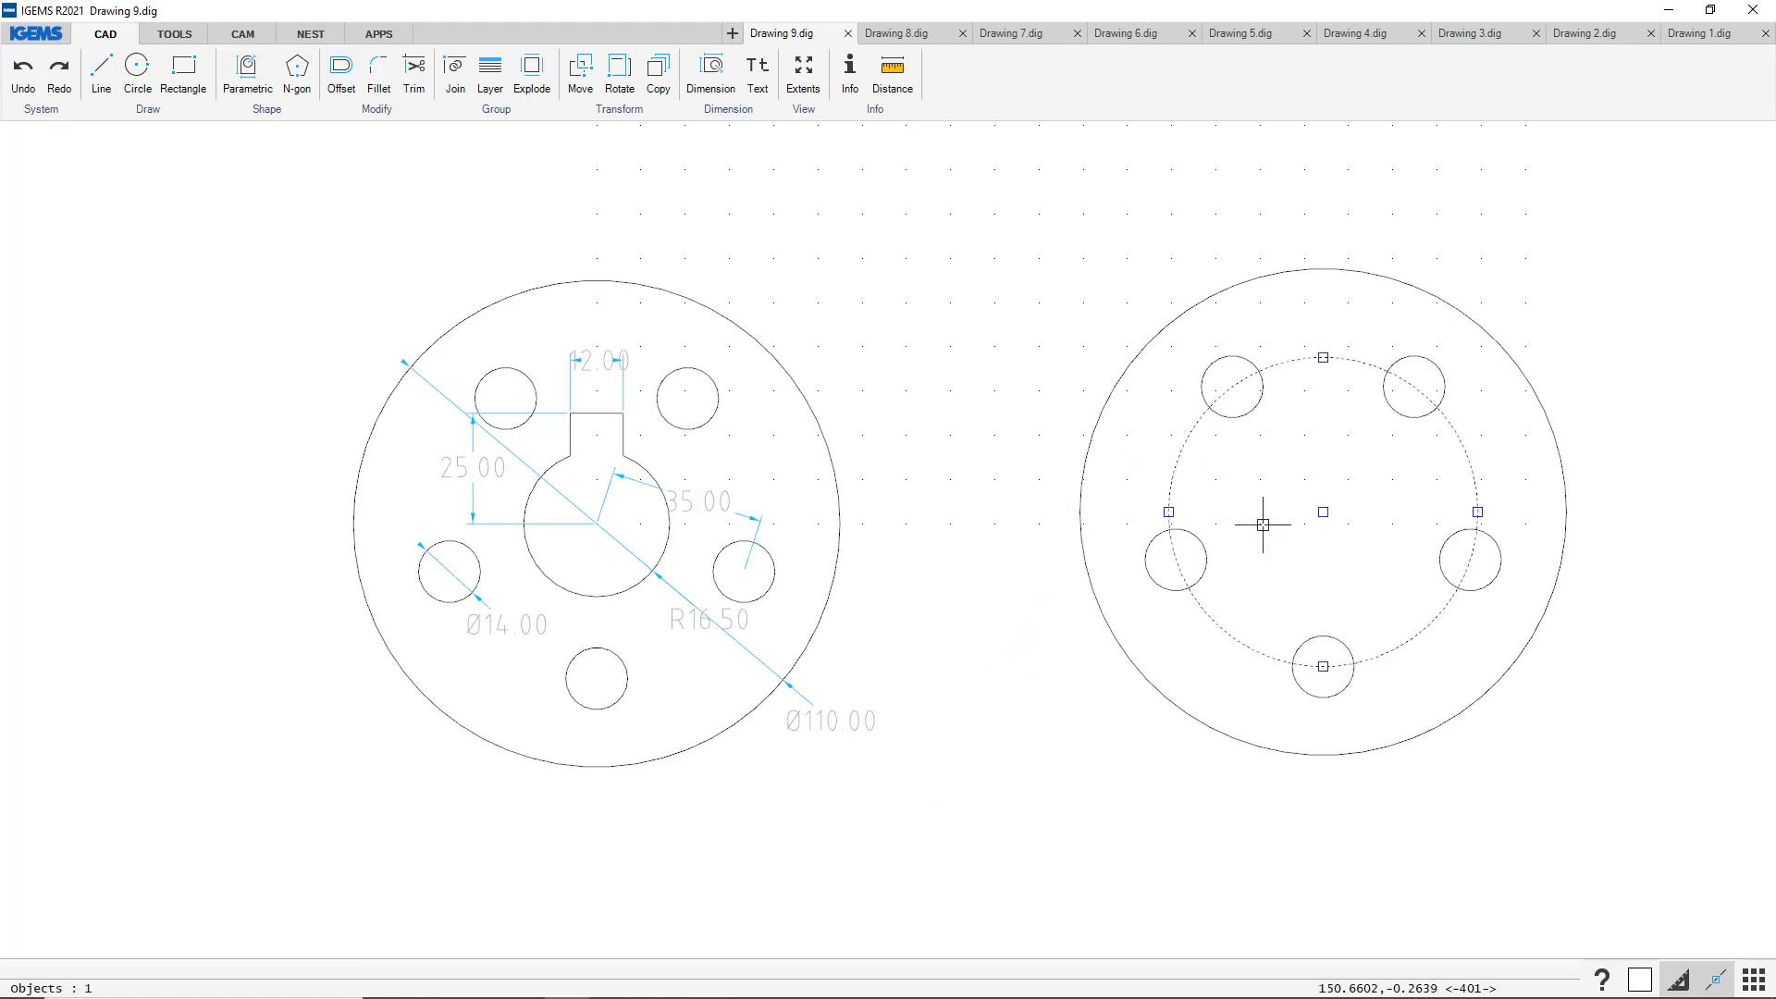
{"action": "key", "text": "Delete"}
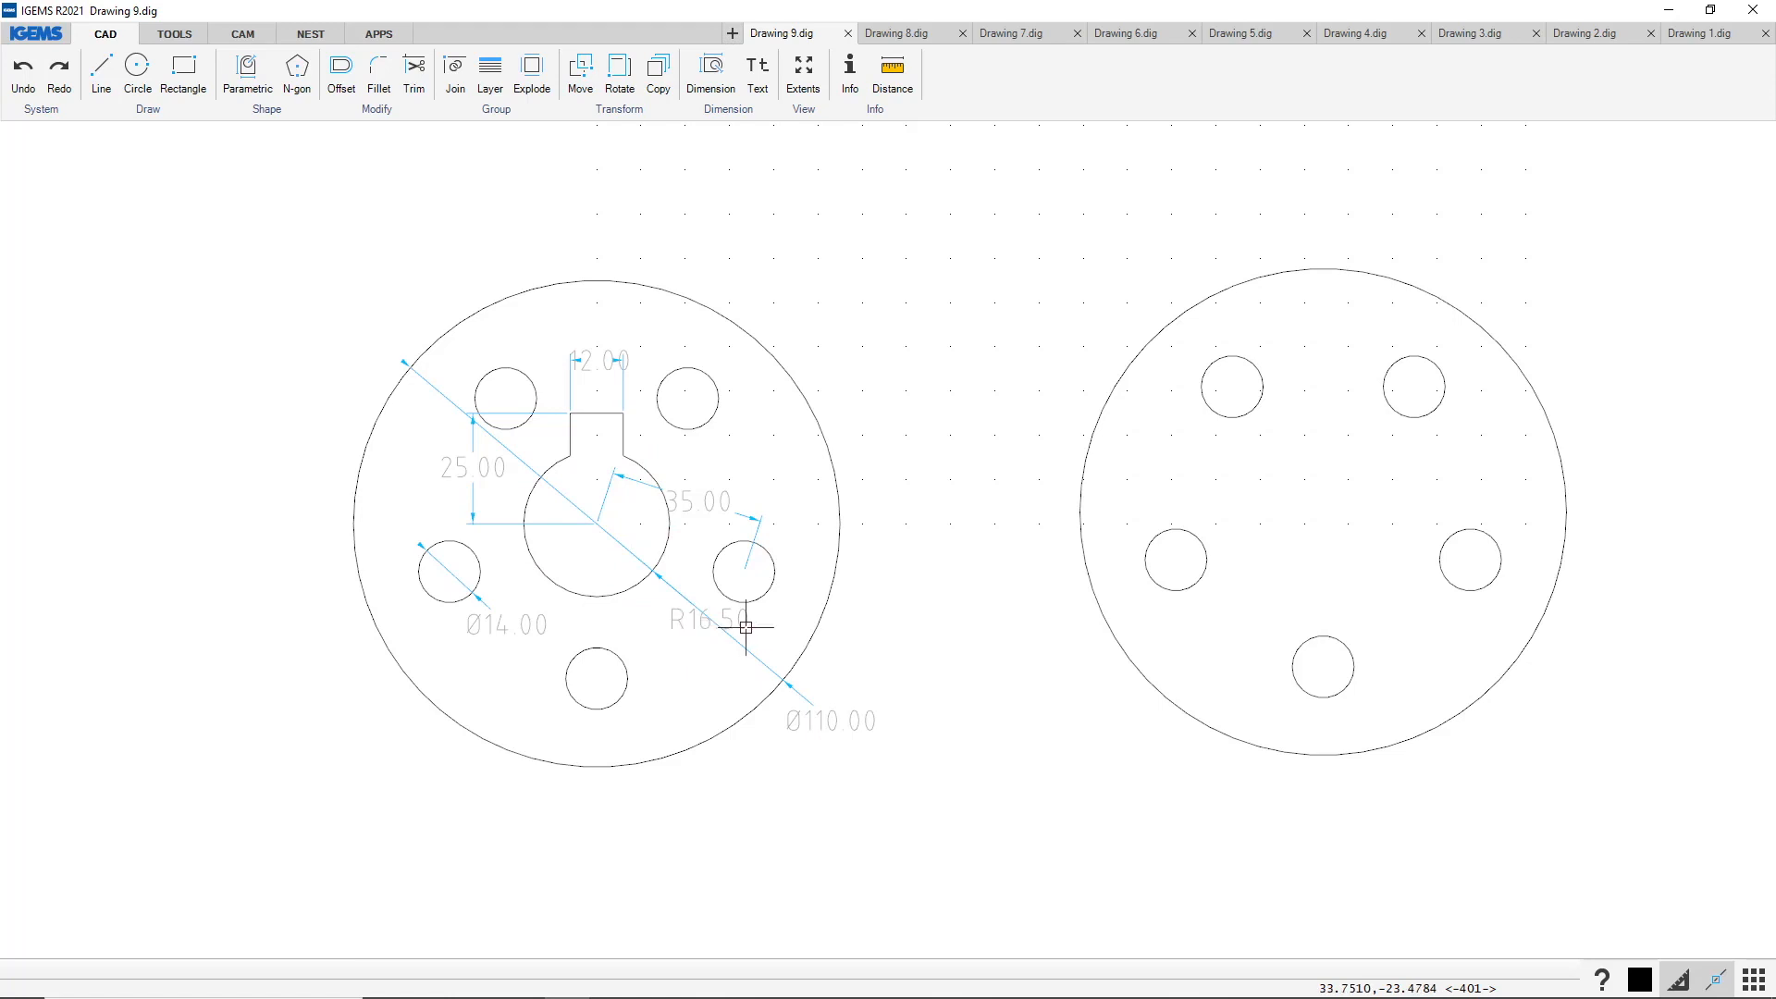
{"action": "left_click", "coordinate": [137, 67]}
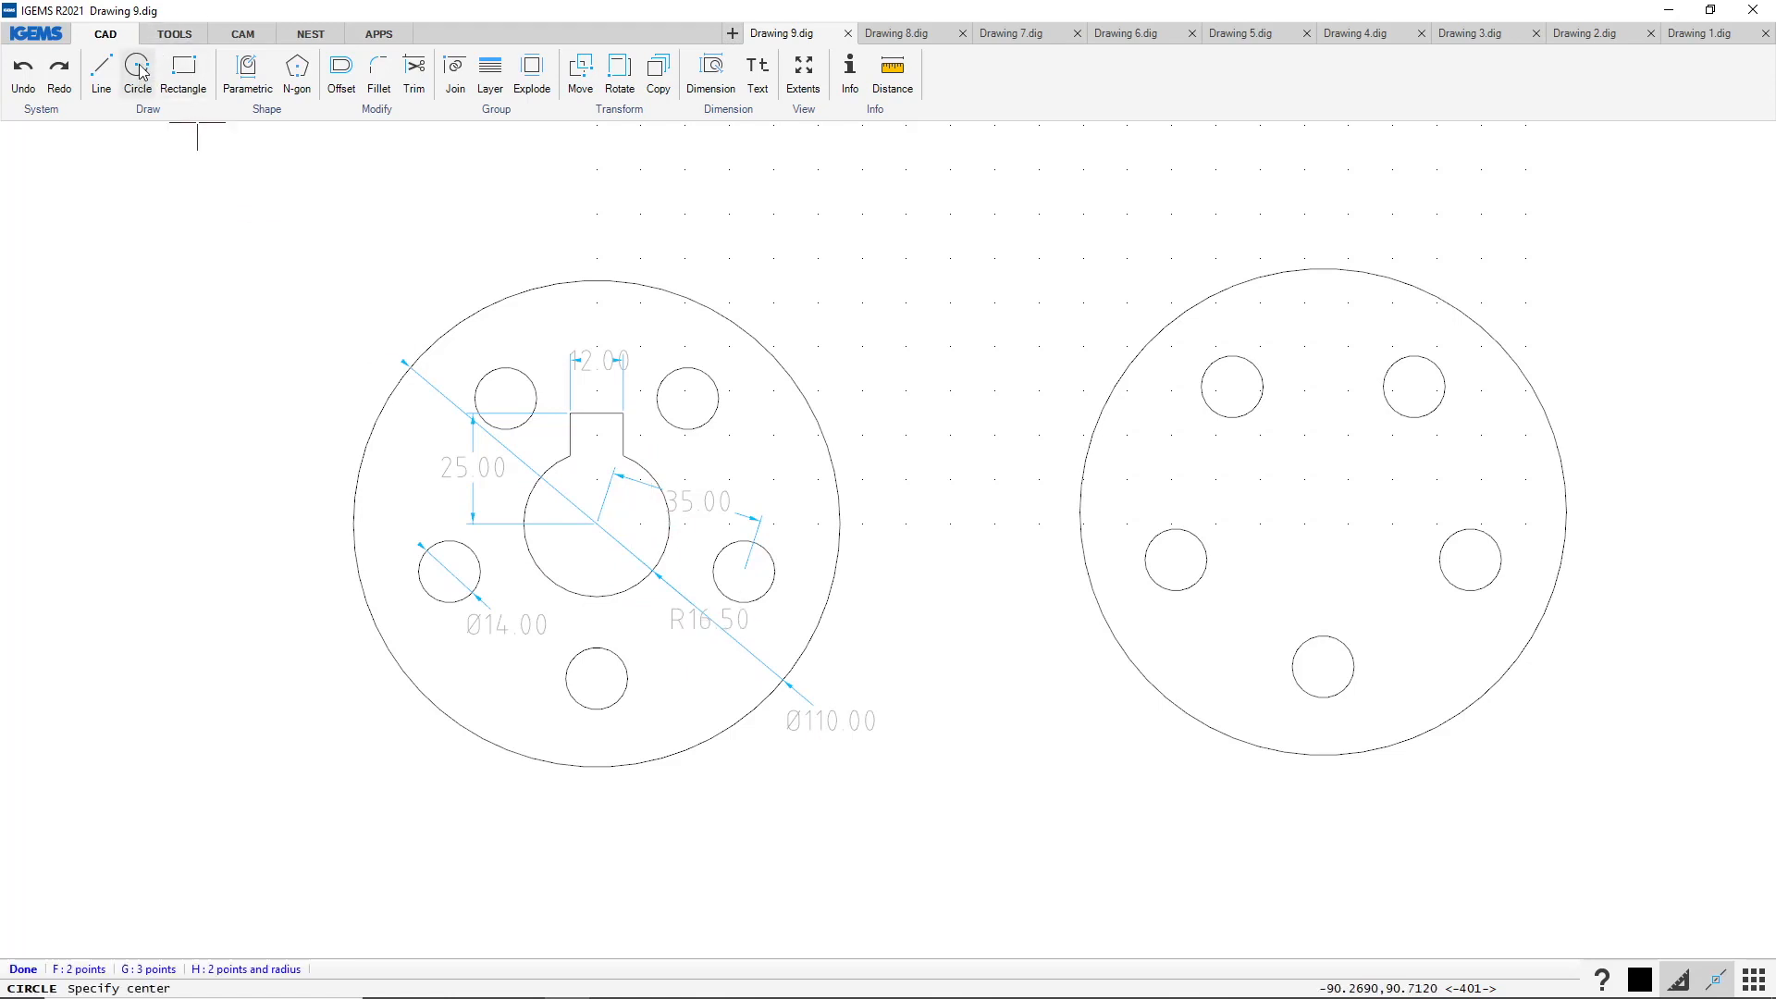
{"action": "left_click", "coordinate": [1113, 386]}
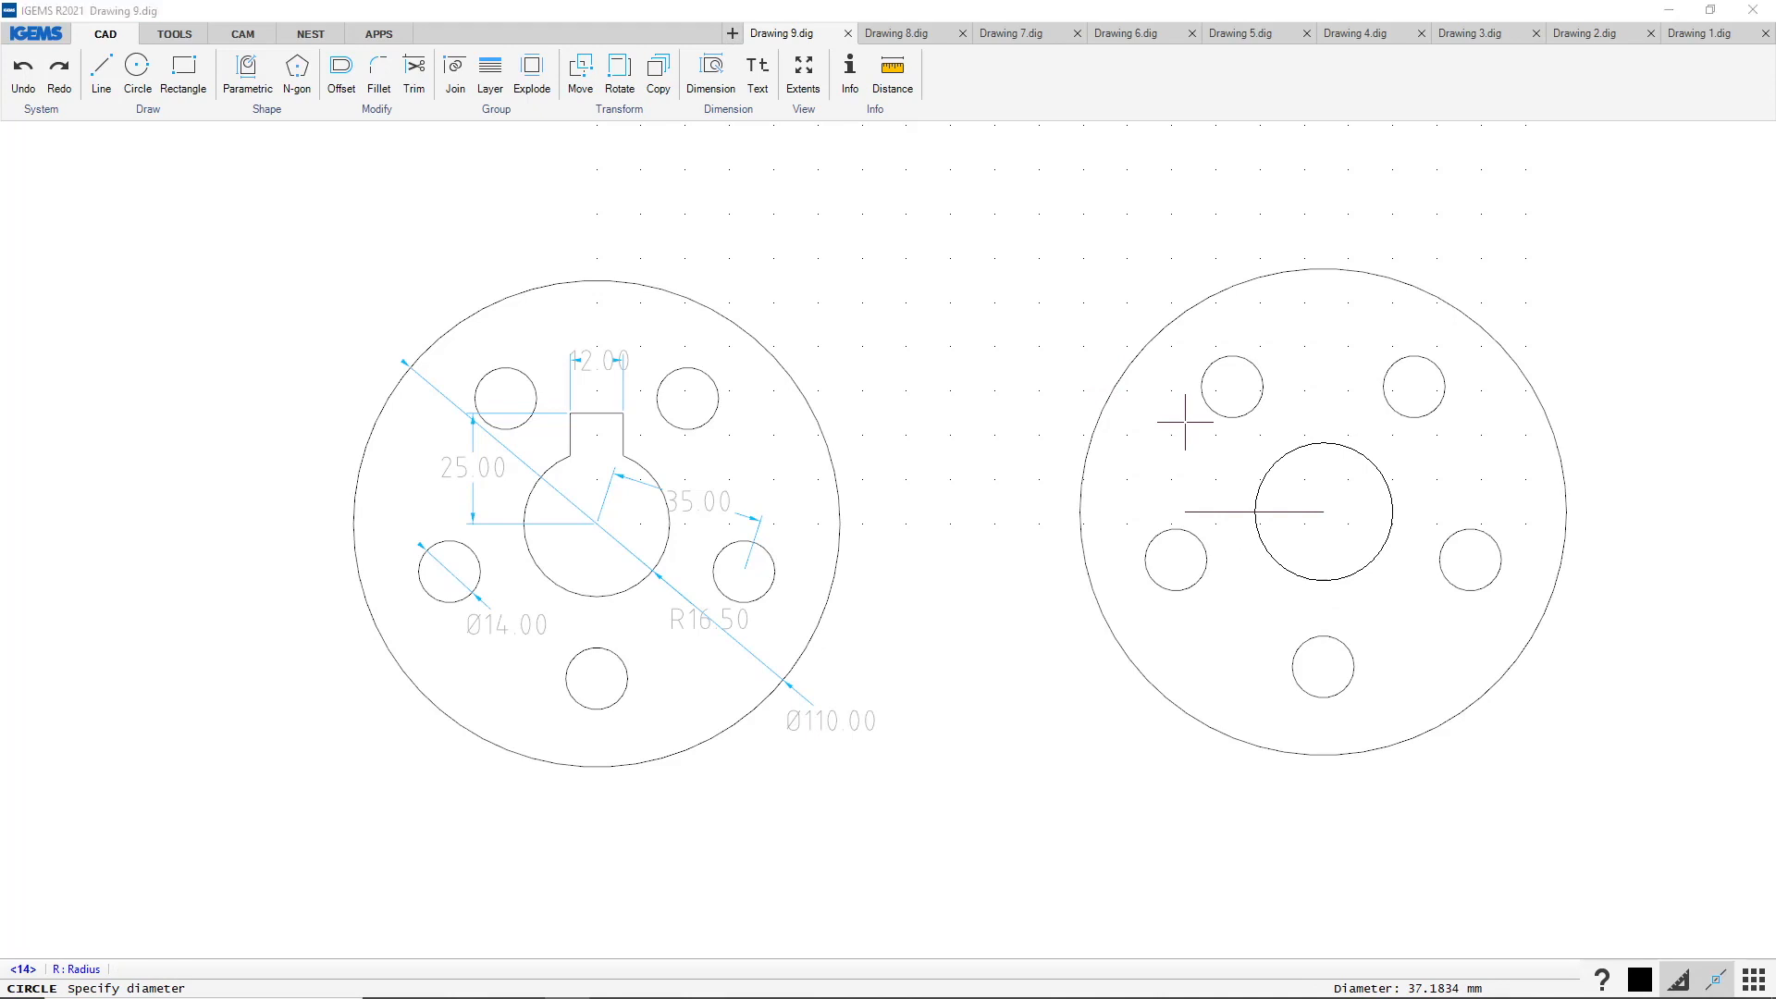
{"action": "type", "text": "16.5*2"}
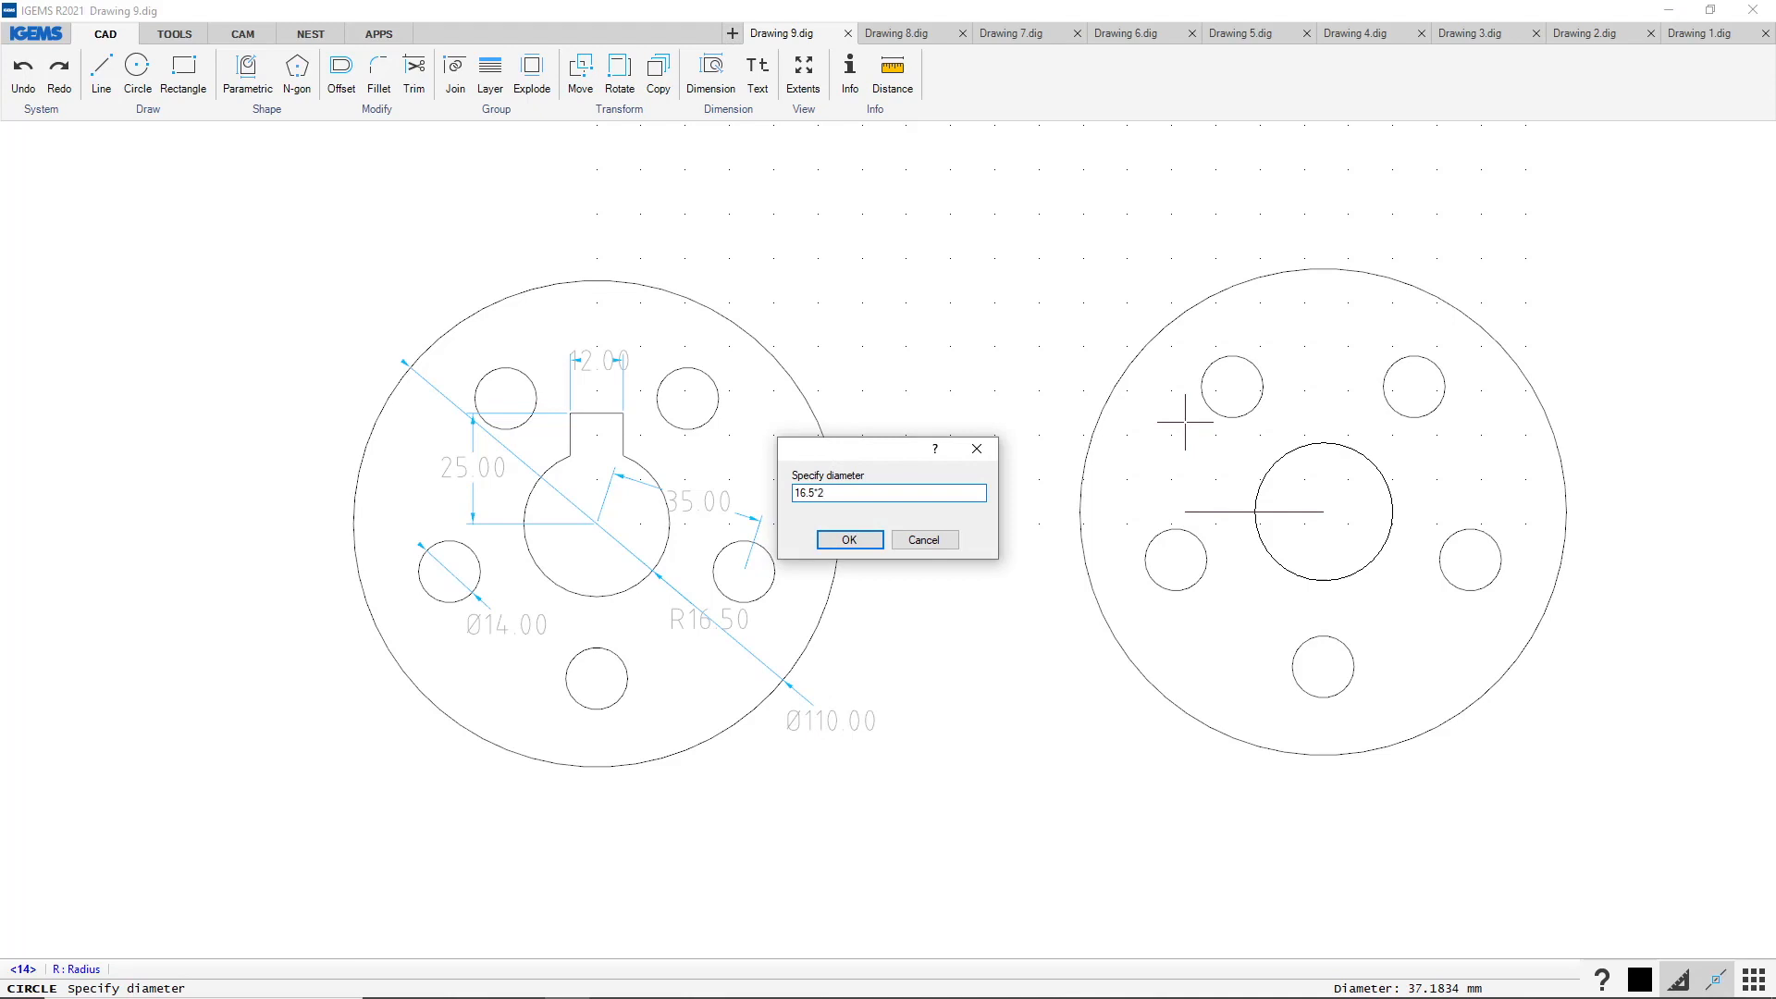
{"action": "key", "text": "Return"}
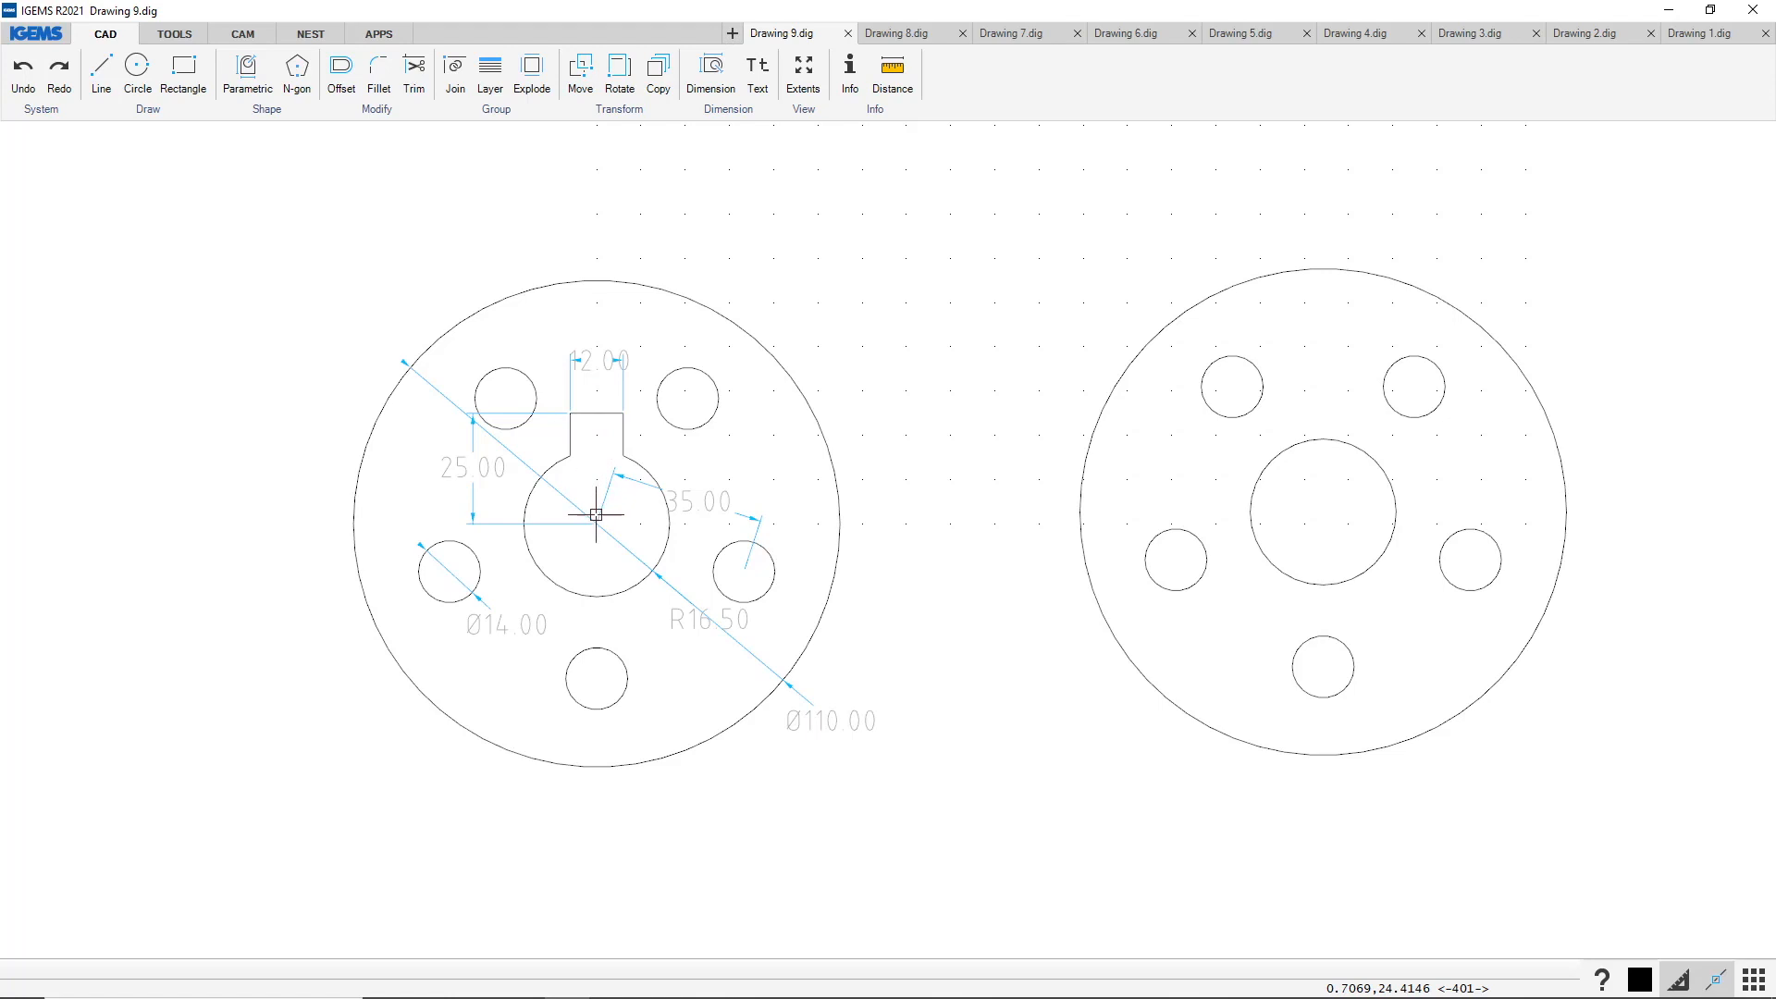
Draw a rectangle 12 wide and 25 high in the empty space between the two flanges
{"action": "left_click", "coordinate": [183, 70]}
{"action": "left_click", "coordinate": [904, 329]}
{"action": "type", "text": "12."}
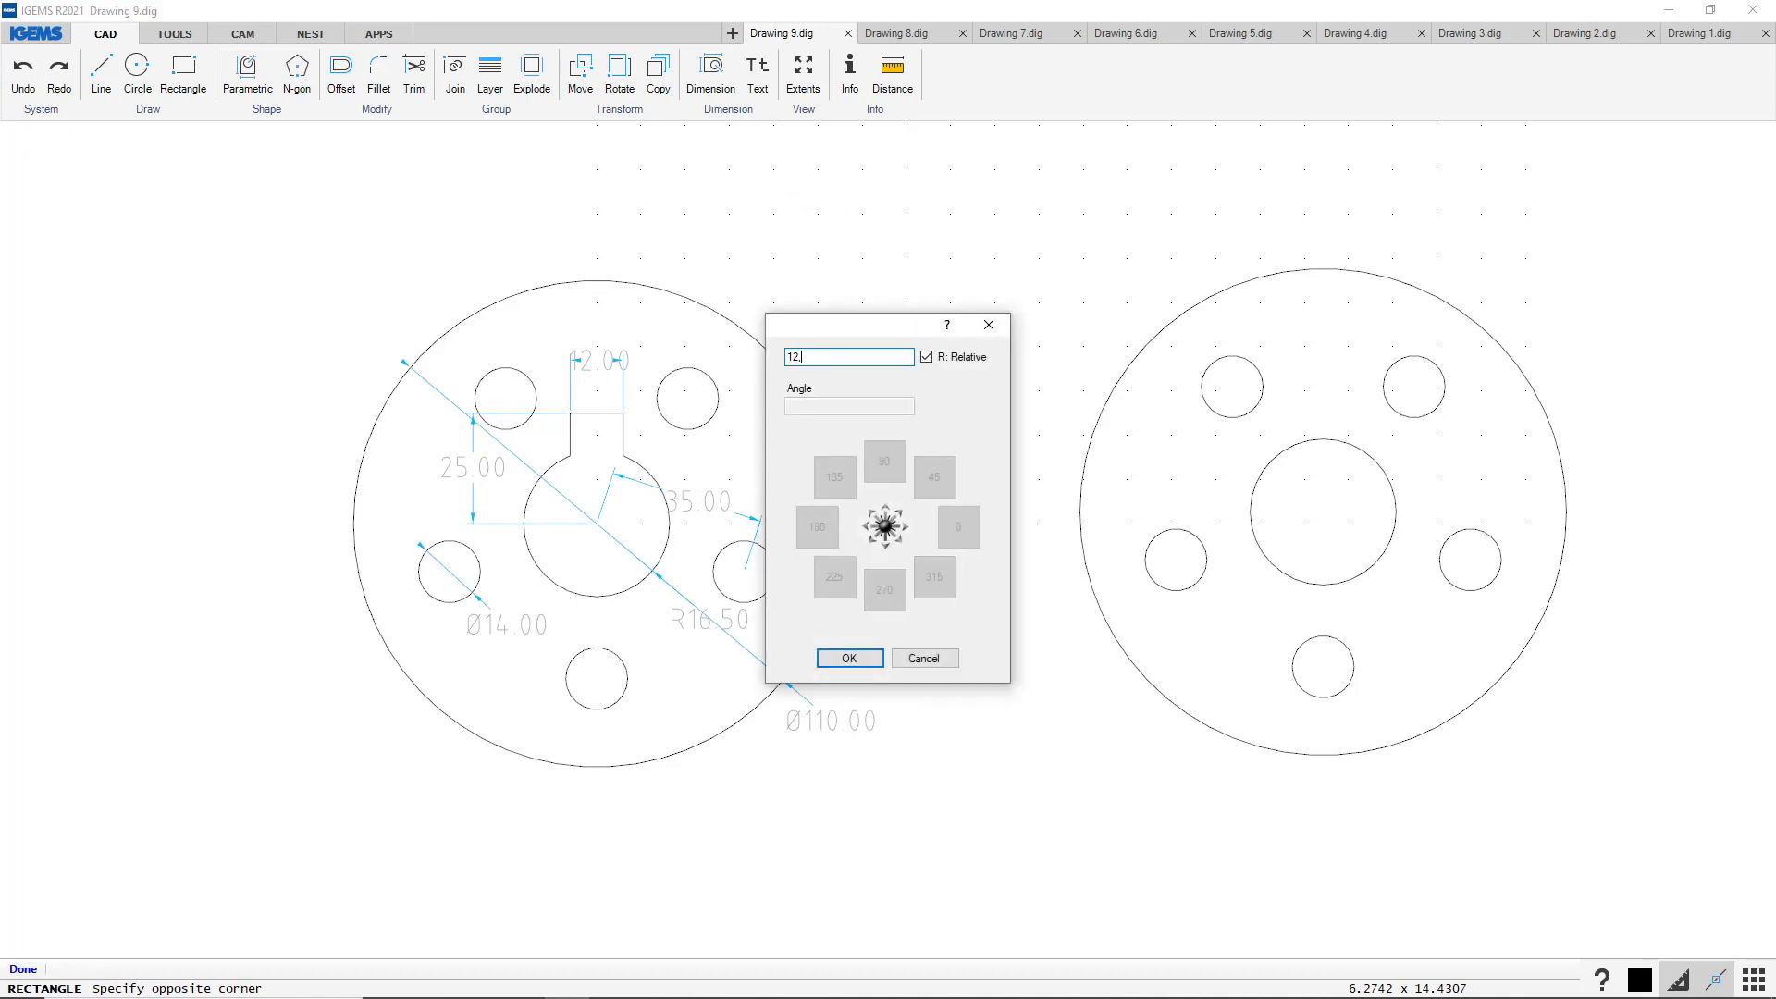
{"action": "key", "text": "Return"}
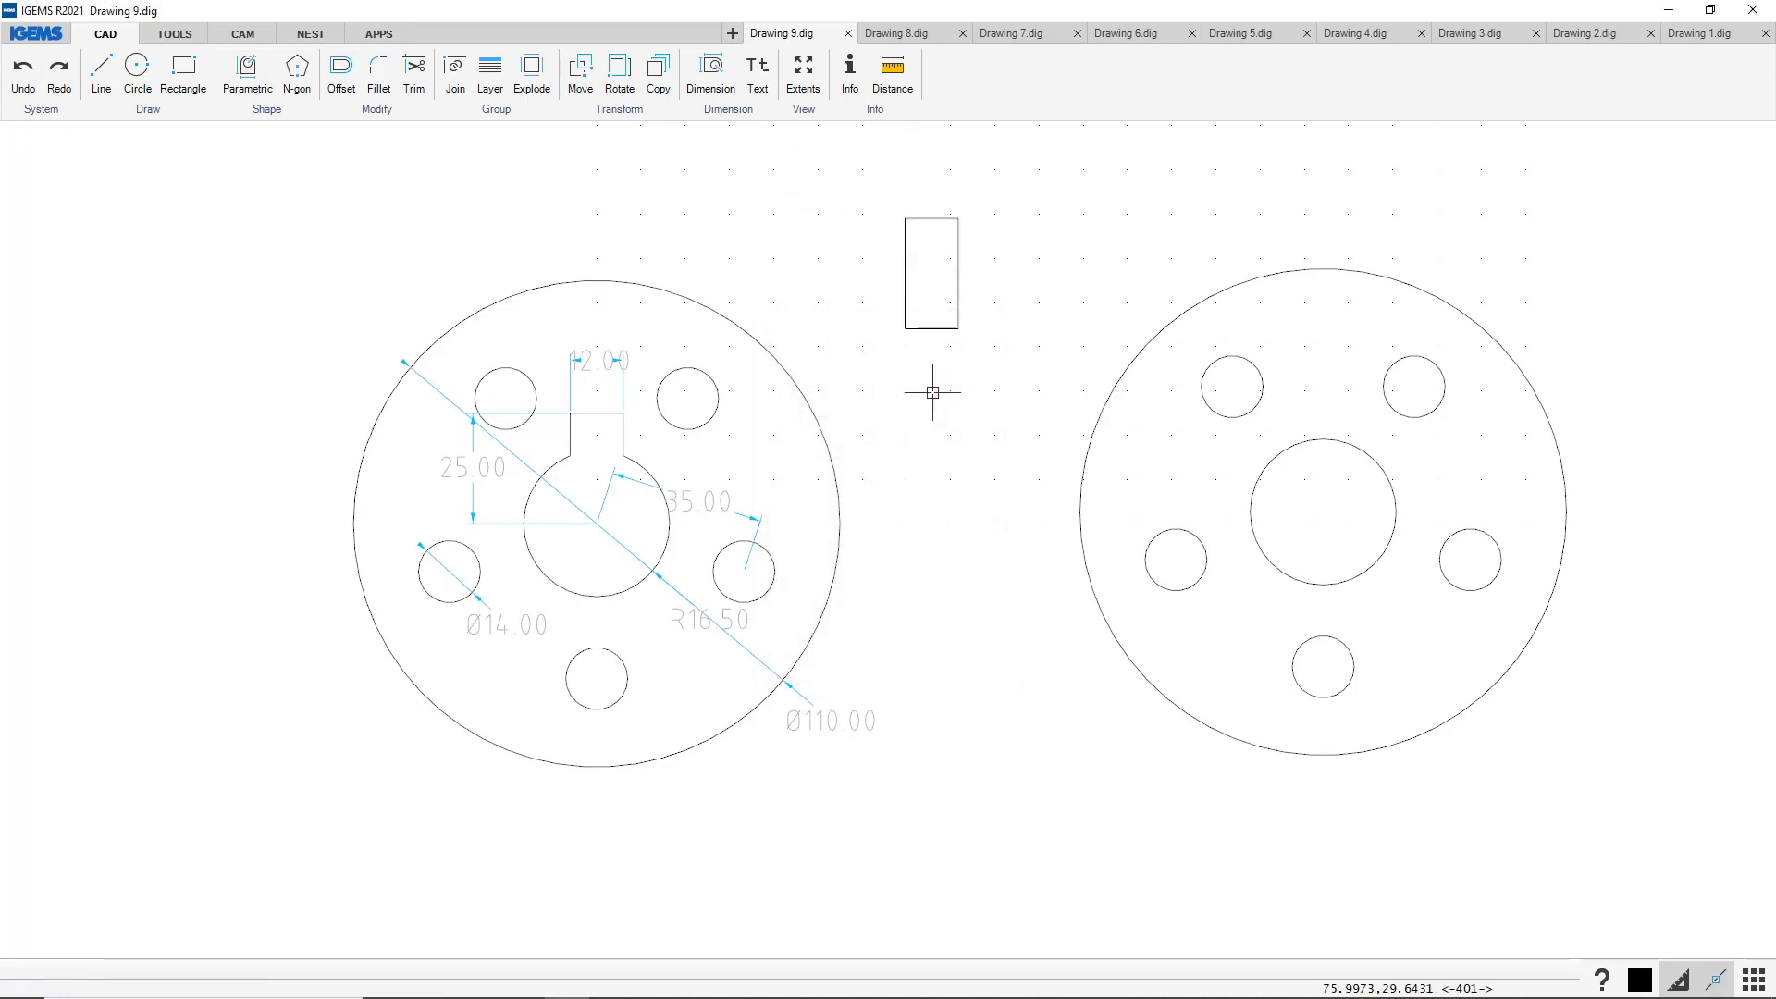
Move the rectangle by its bottom edge's midpoint onto the centre of the new flange's bore circle
{"action": "left_click_drag", "start_coordinate": [984, 192], "coordinate": [890, 332]}
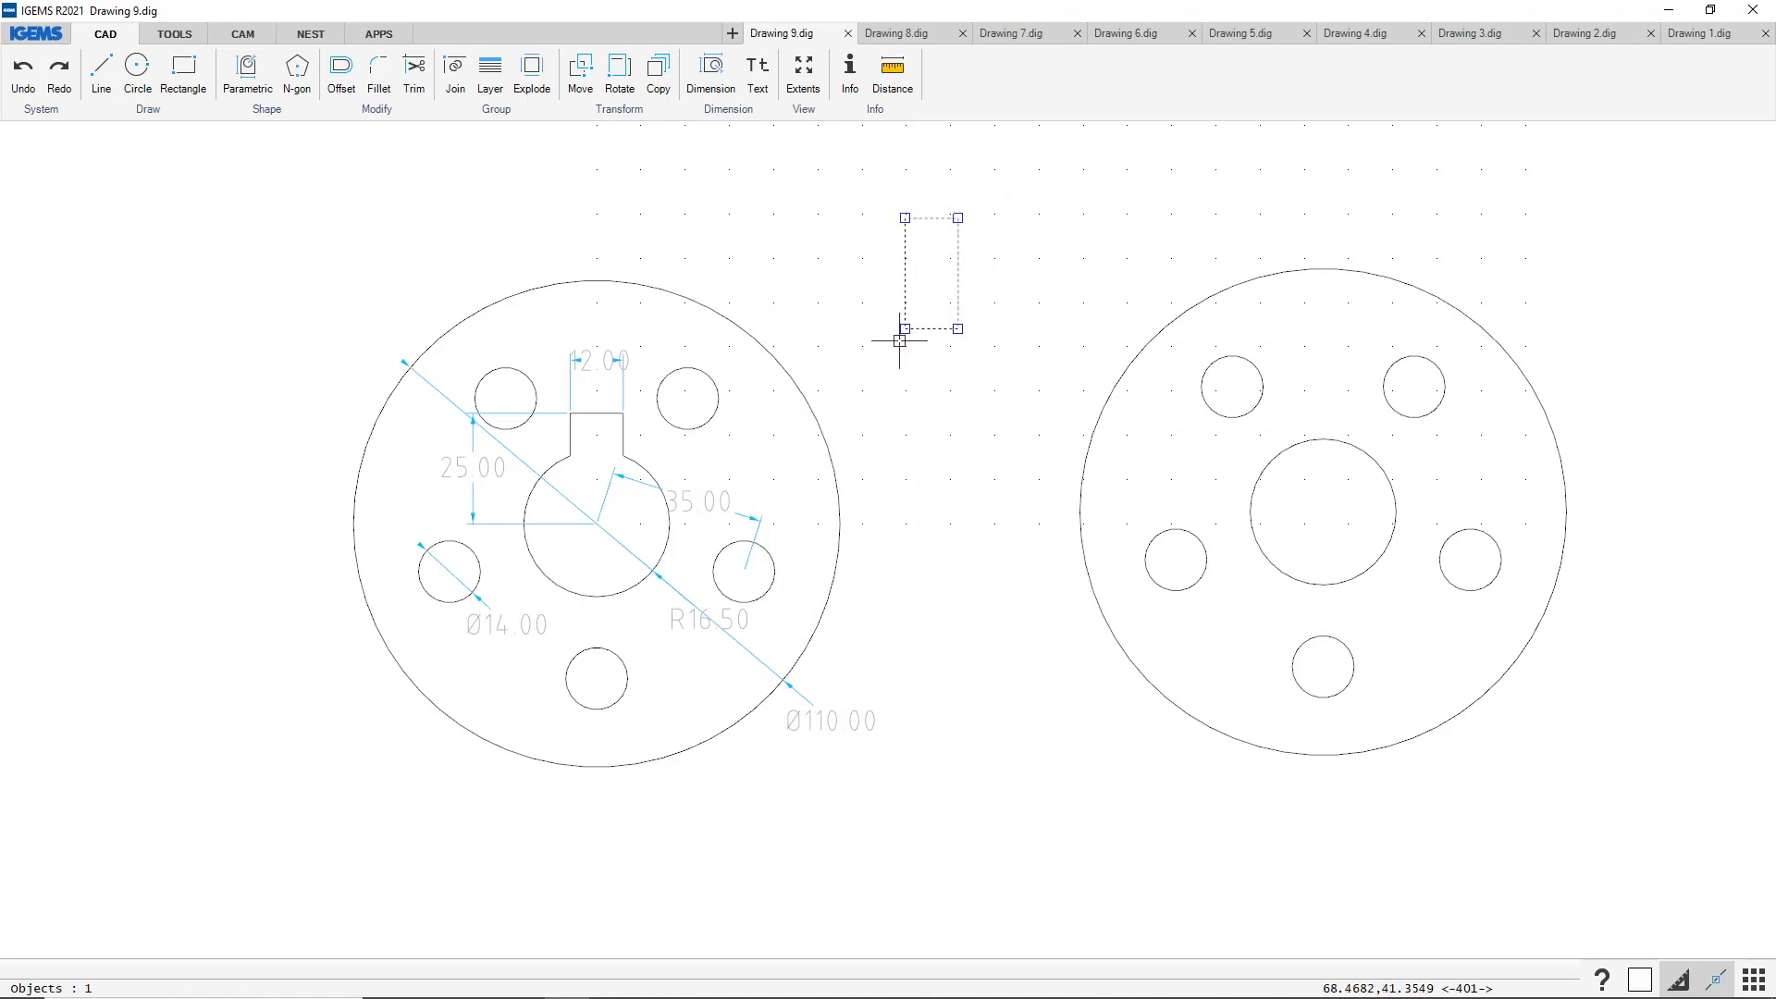
{"action": "left_click", "coordinate": [581, 72]}
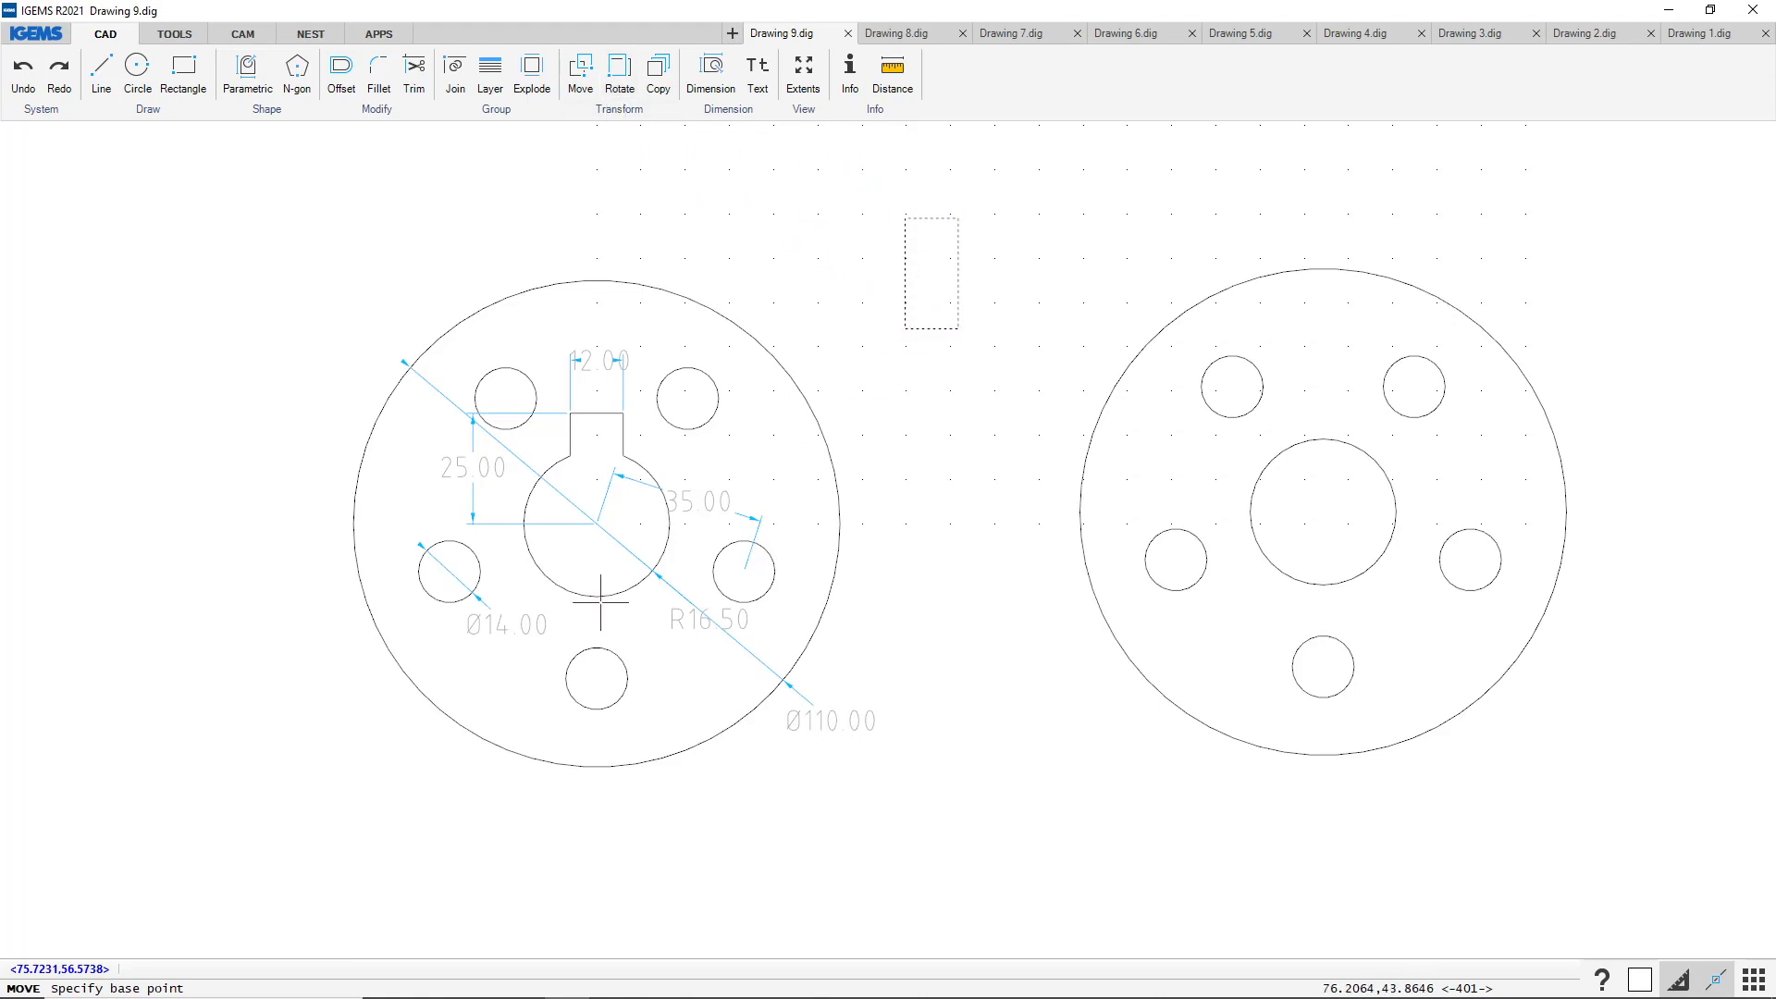
{"action": "left_click", "coordinate": [931, 330]}
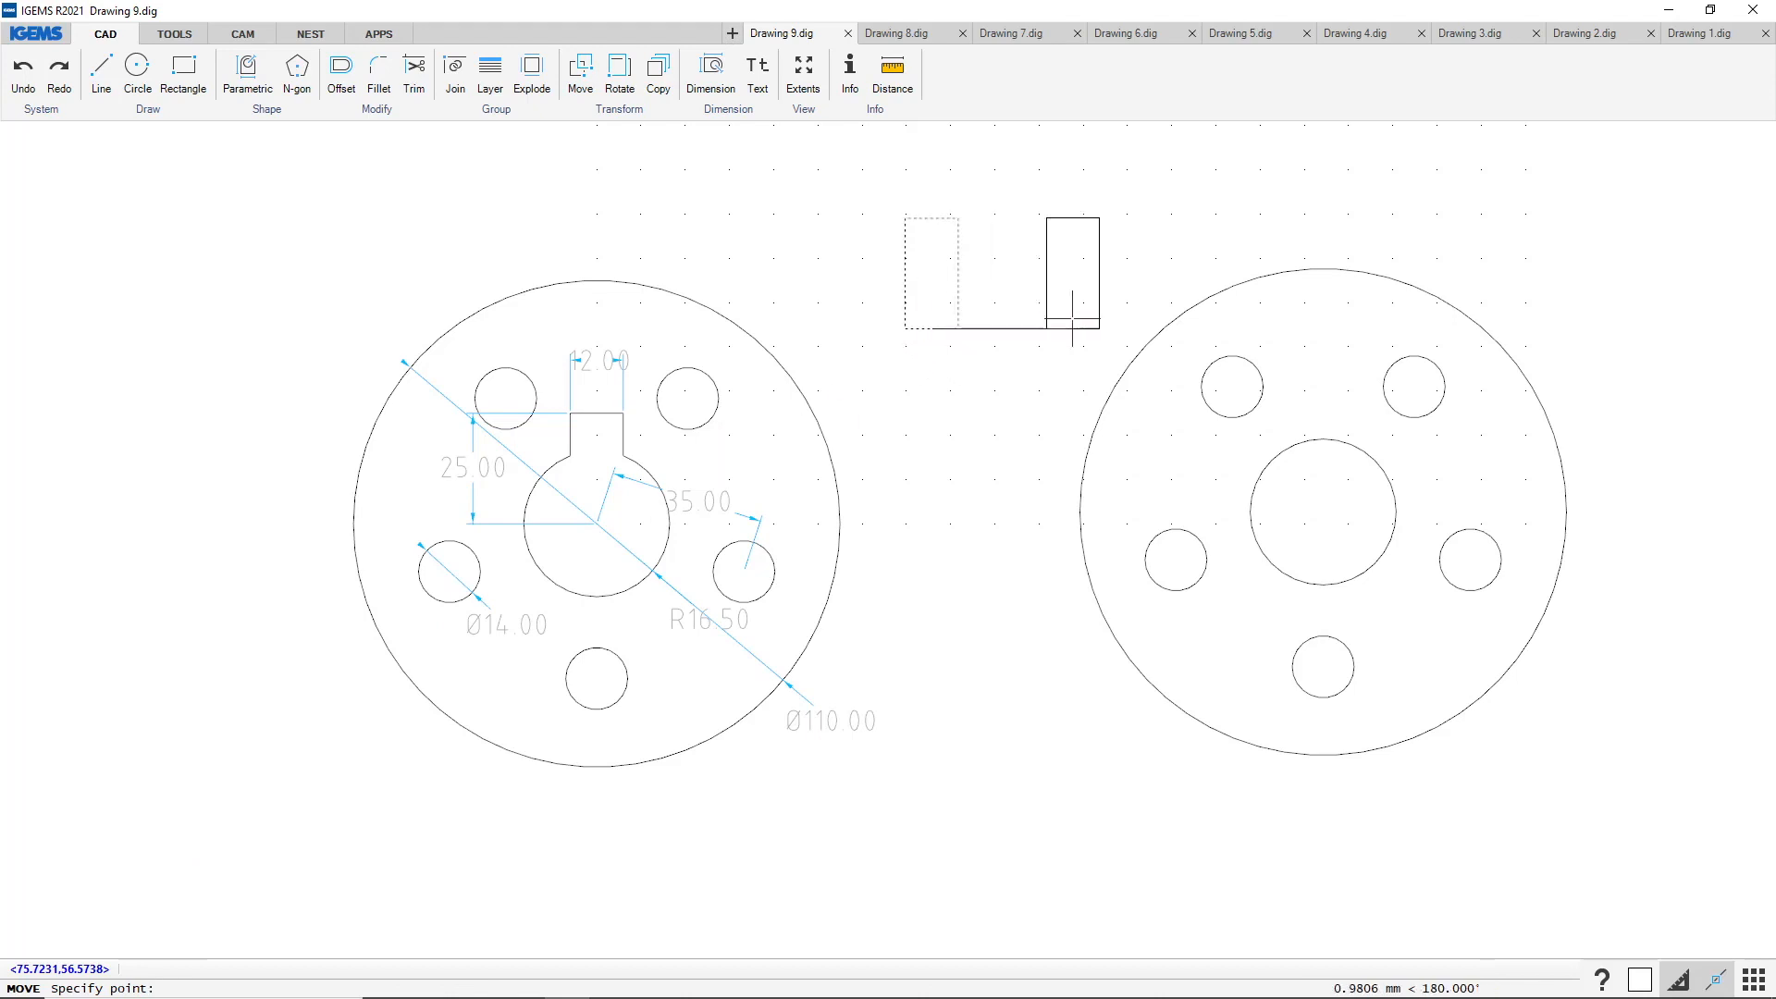
{"action": "left_click", "coordinate": [1317, 437]}
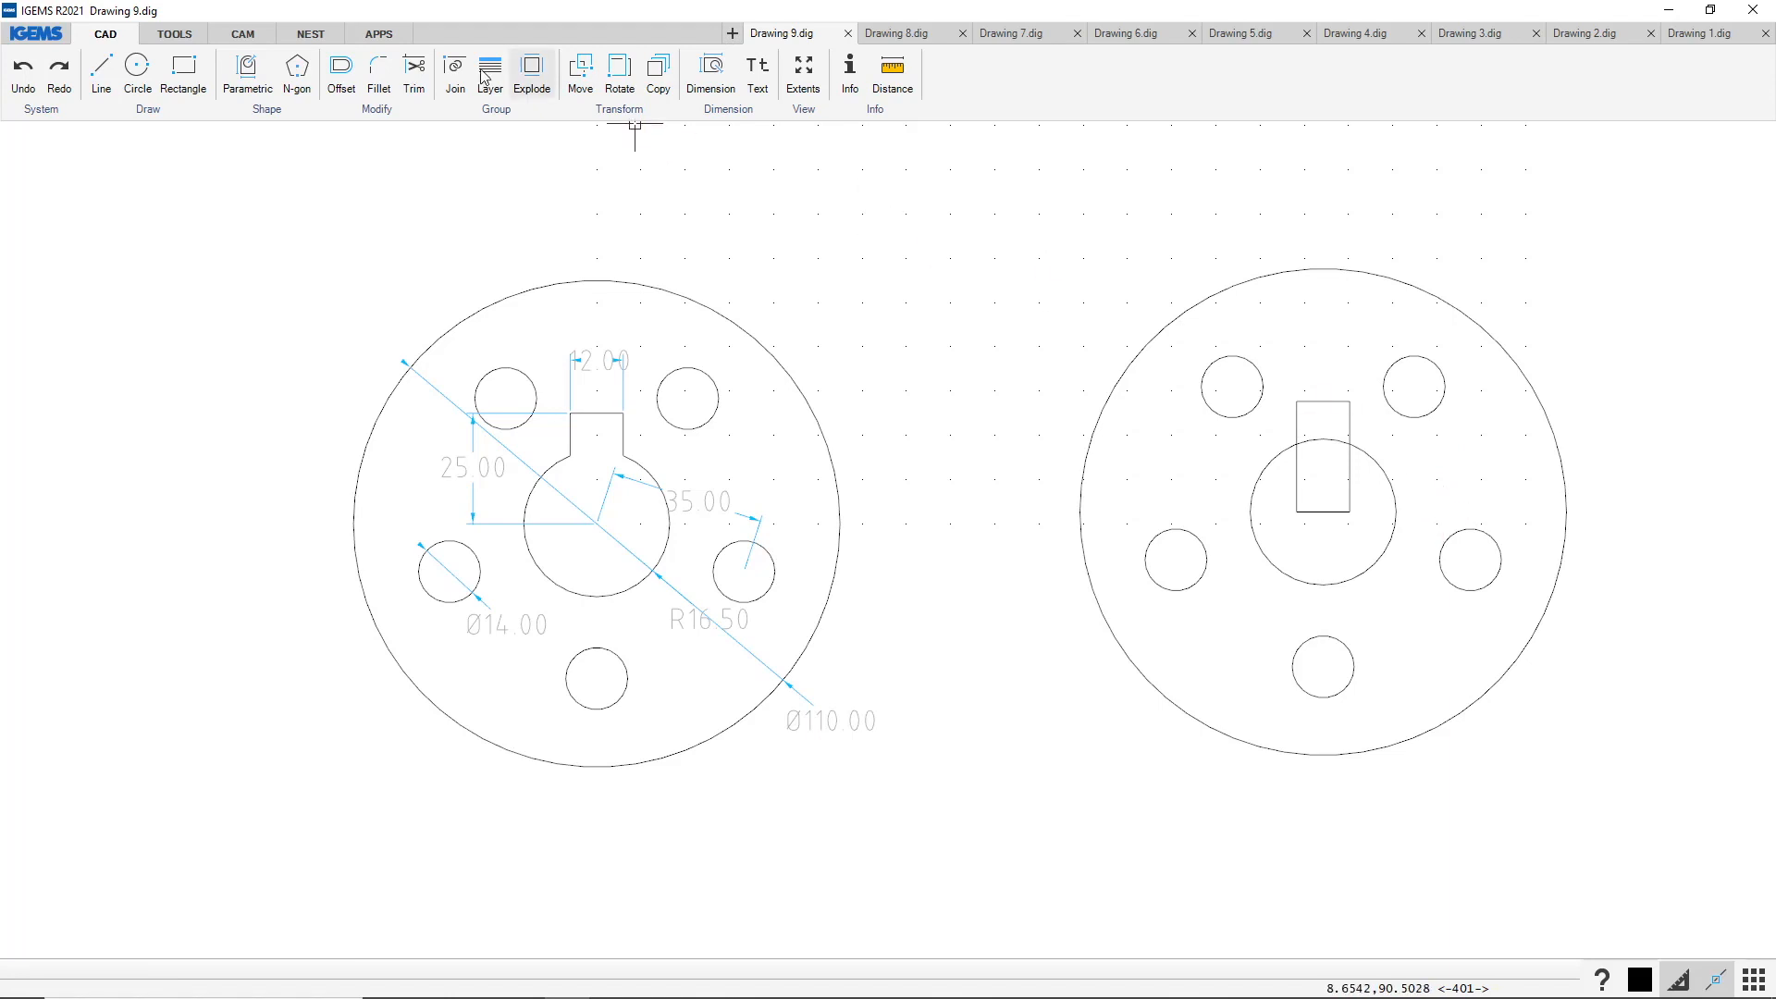
Trim away the rectangle's part inside the bore and the arc between its sides to form the keyway opening
{"action": "left_click", "coordinate": [415, 71]}
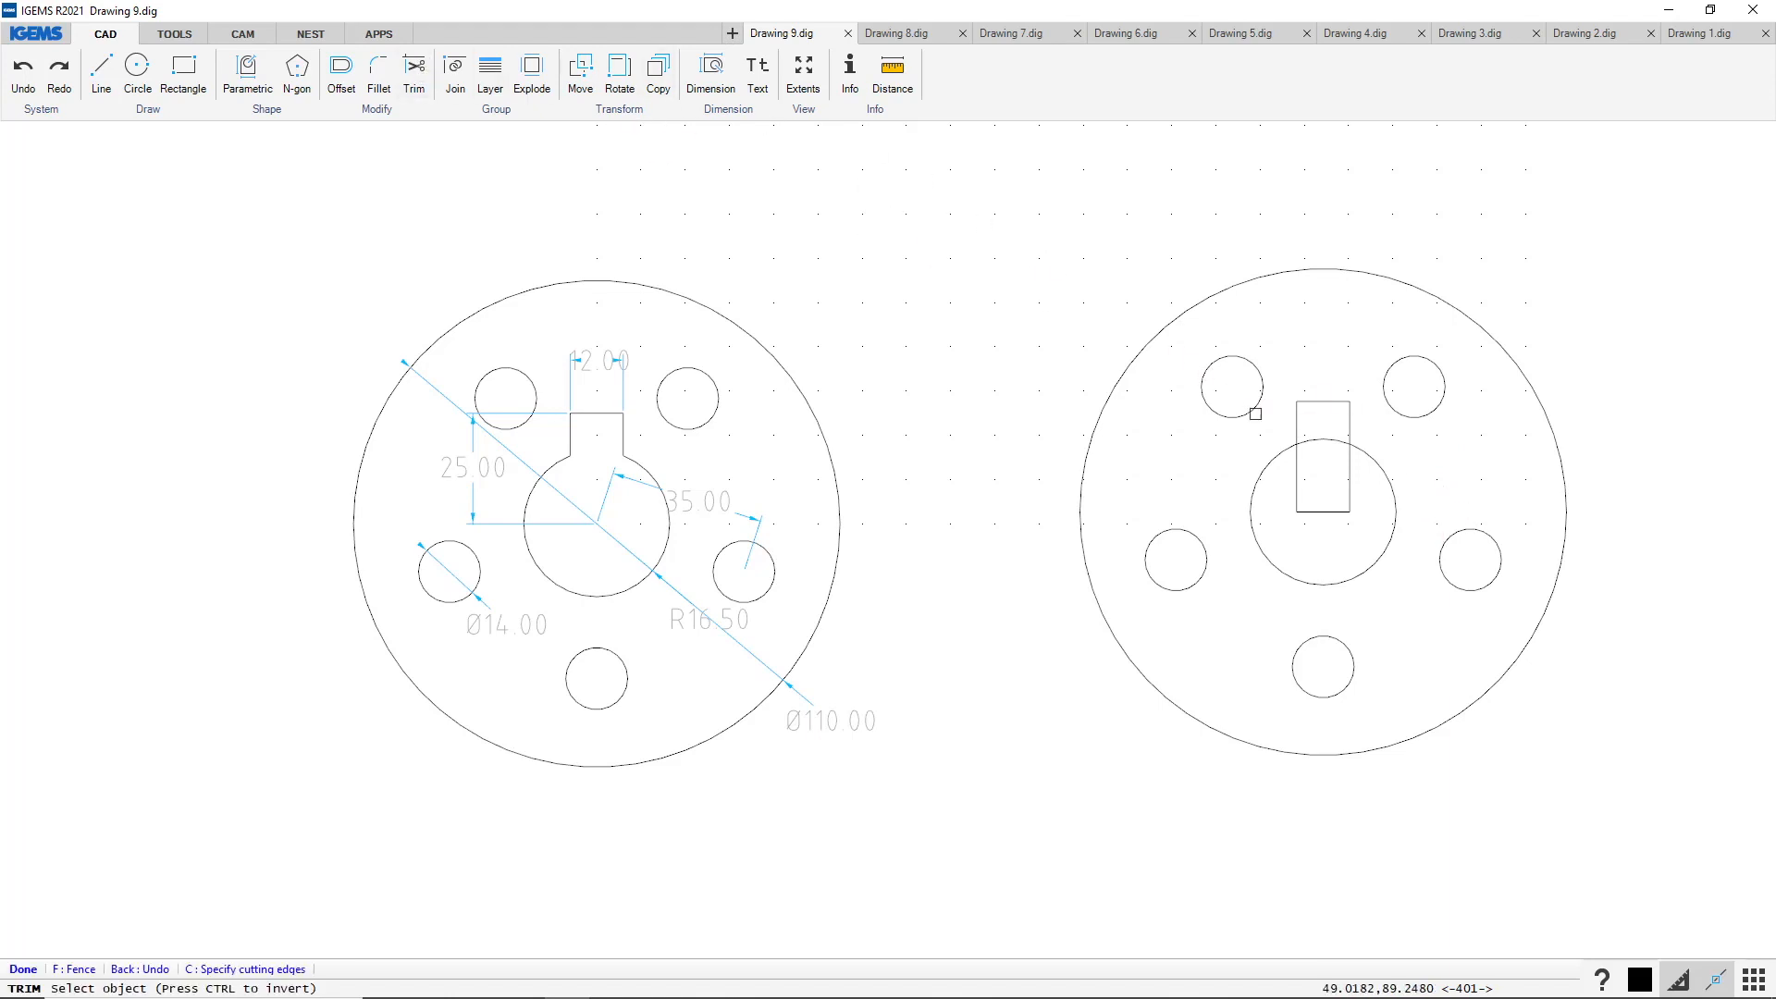
{"action": "left_click", "coordinate": [1296, 492]}
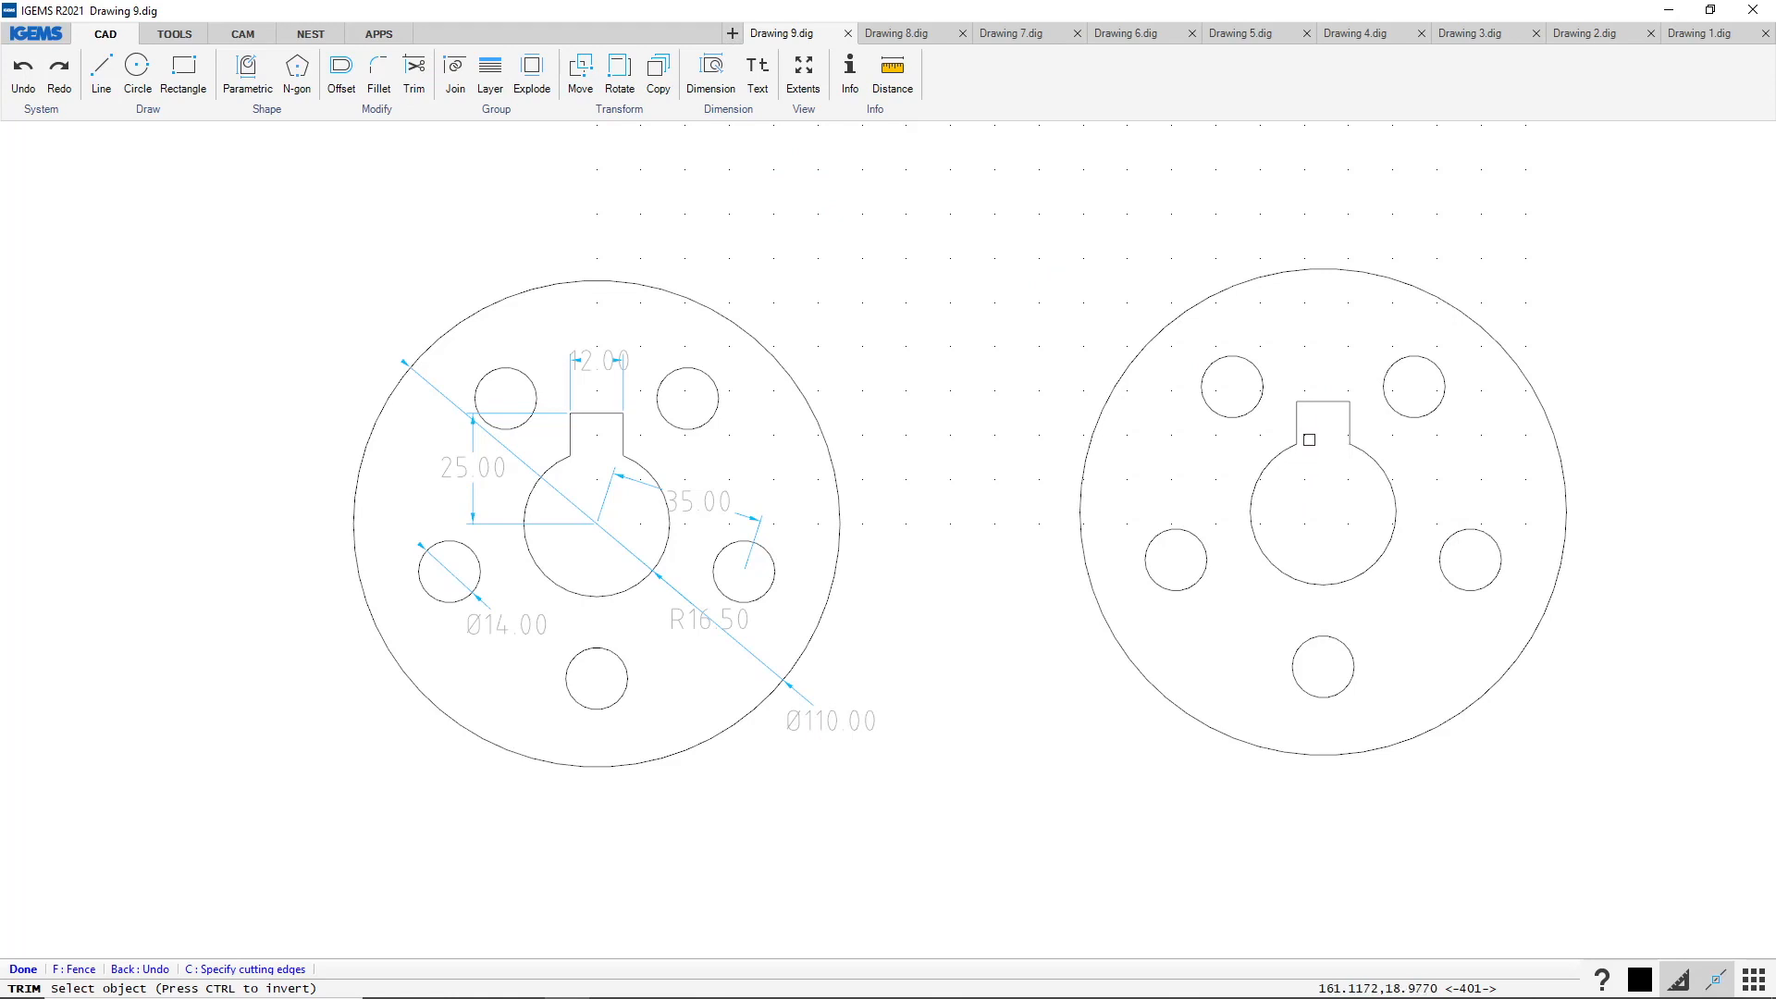
{"action": "key", "text": "Escape"}
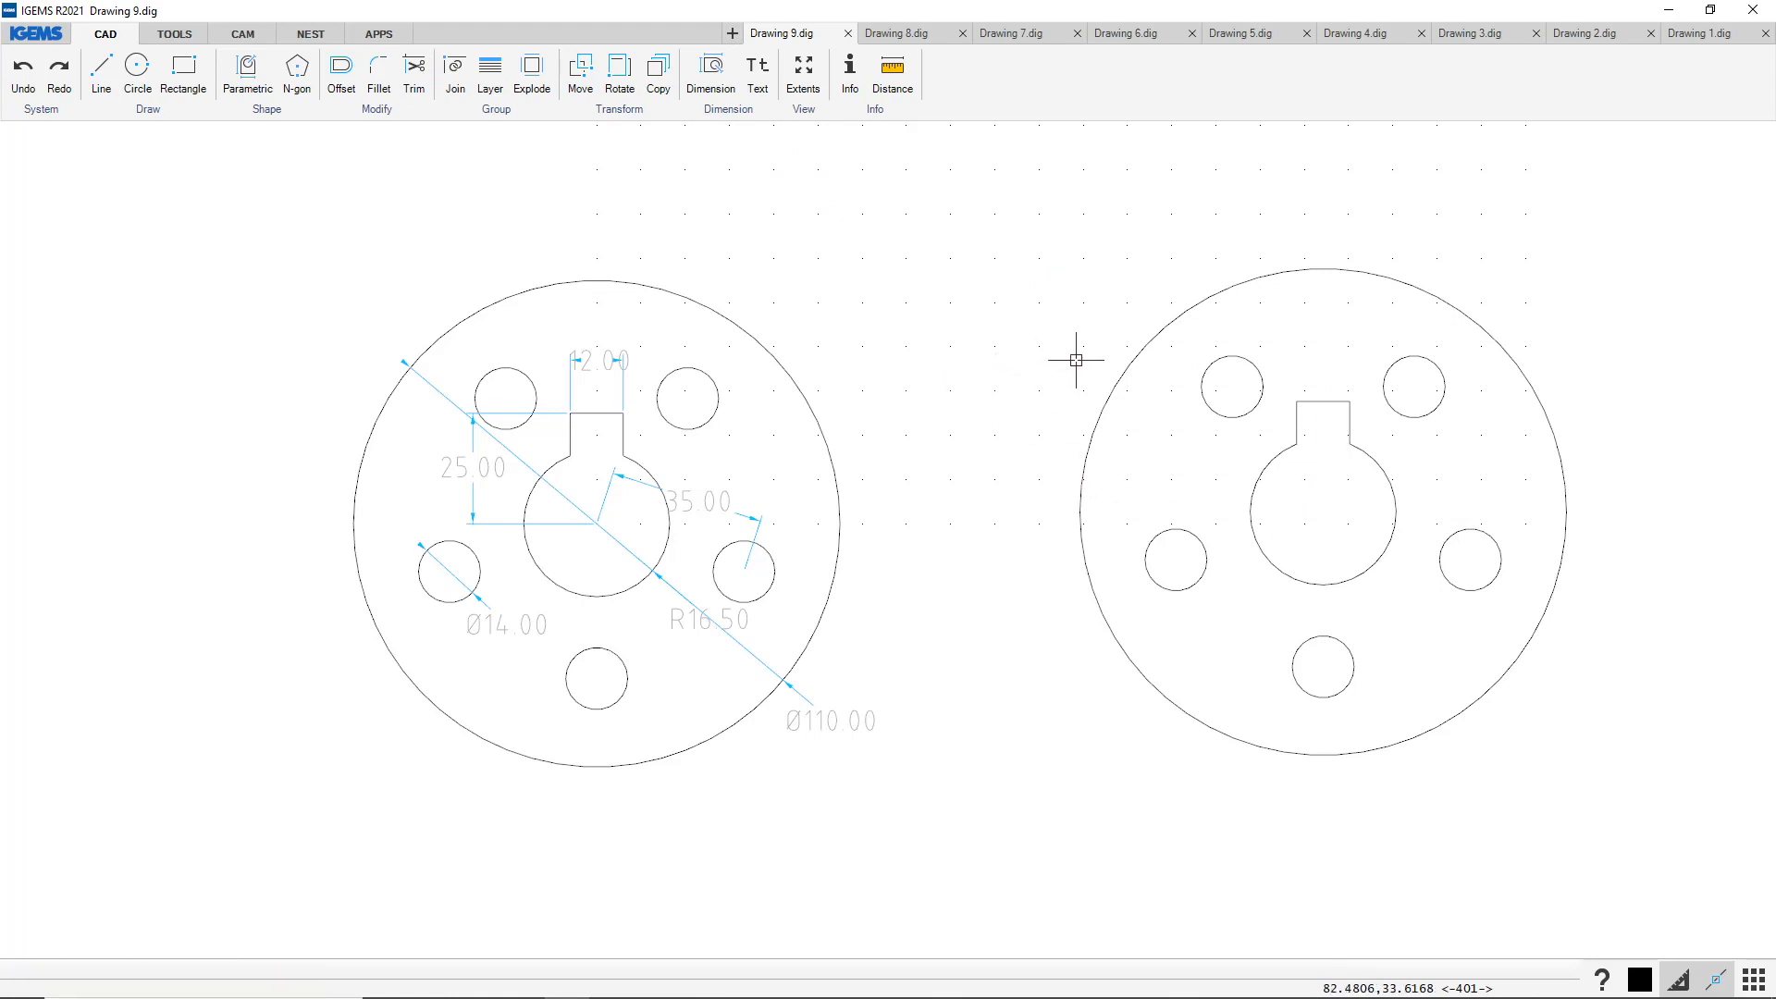
Dimension the new flange's outer diameter and the bore's radius, placing both texts to the lower right of their circles
{"action": "middle_click_drag", "start_coordinate": [1072, 361], "coordinate": [929, 374]}
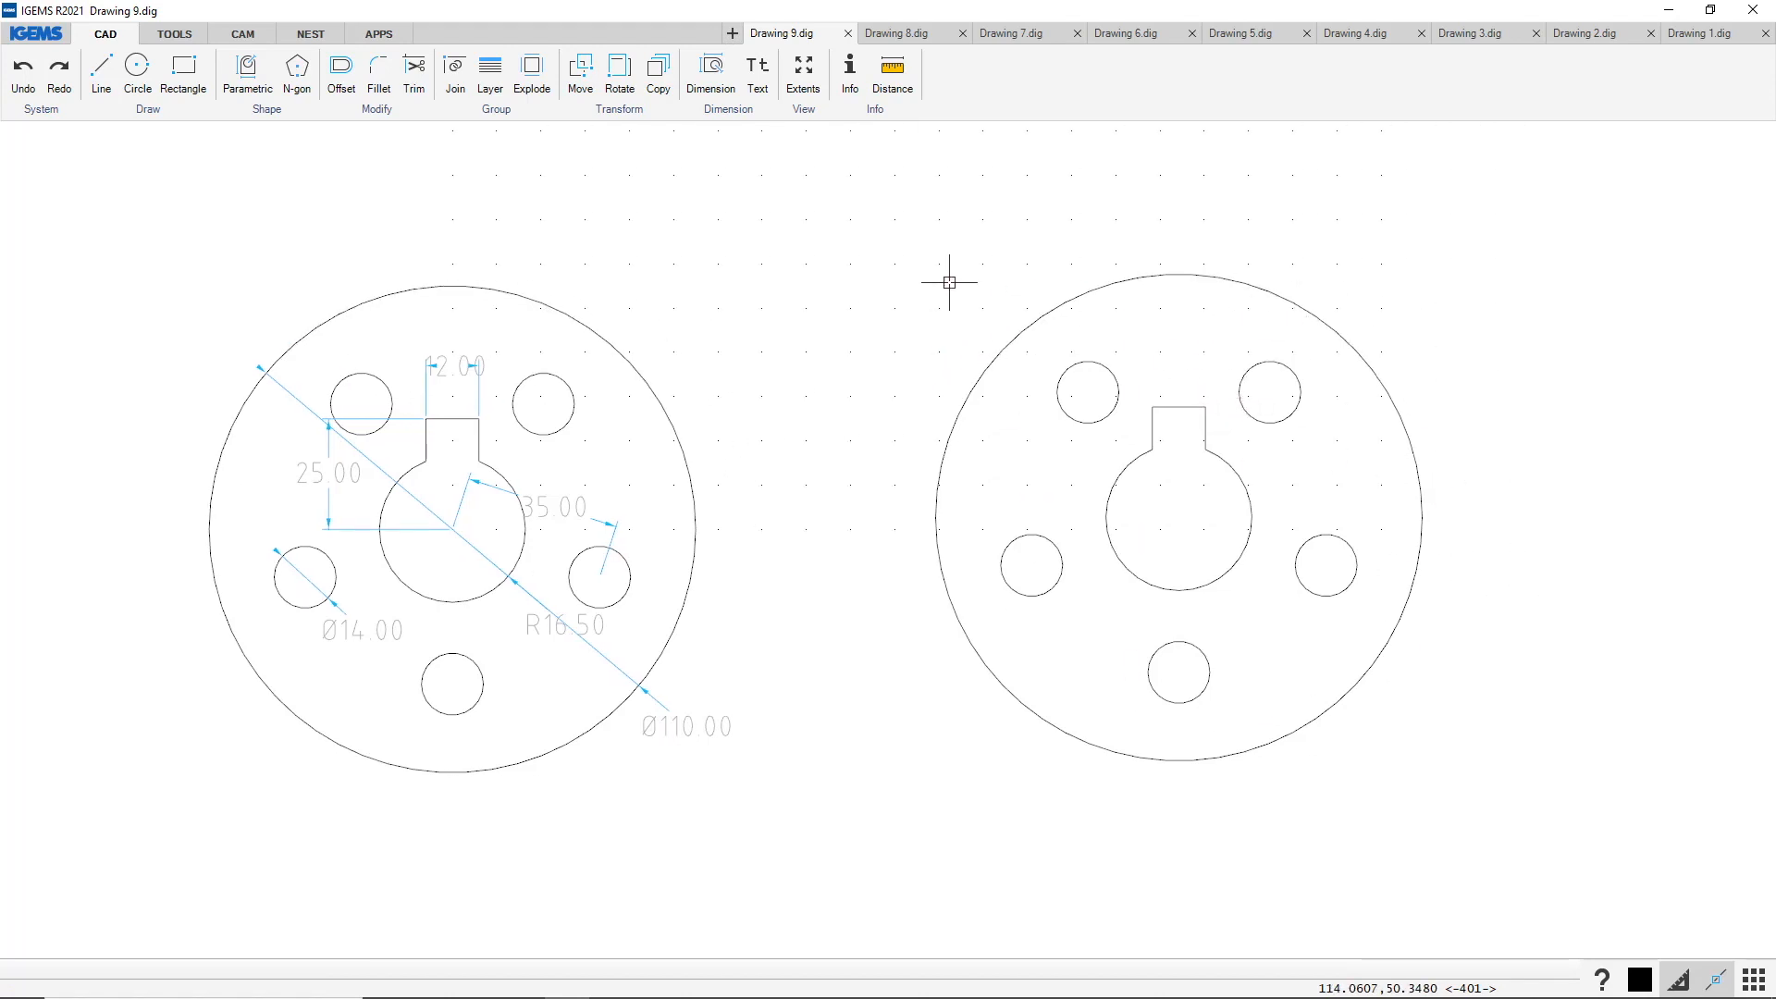
{"action": "left_click", "coordinate": [717, 69]}
{"action": "left_click", "coordinate": [1412, 428]}
{"action": "left_click", "coordinate": [1474, 701]}
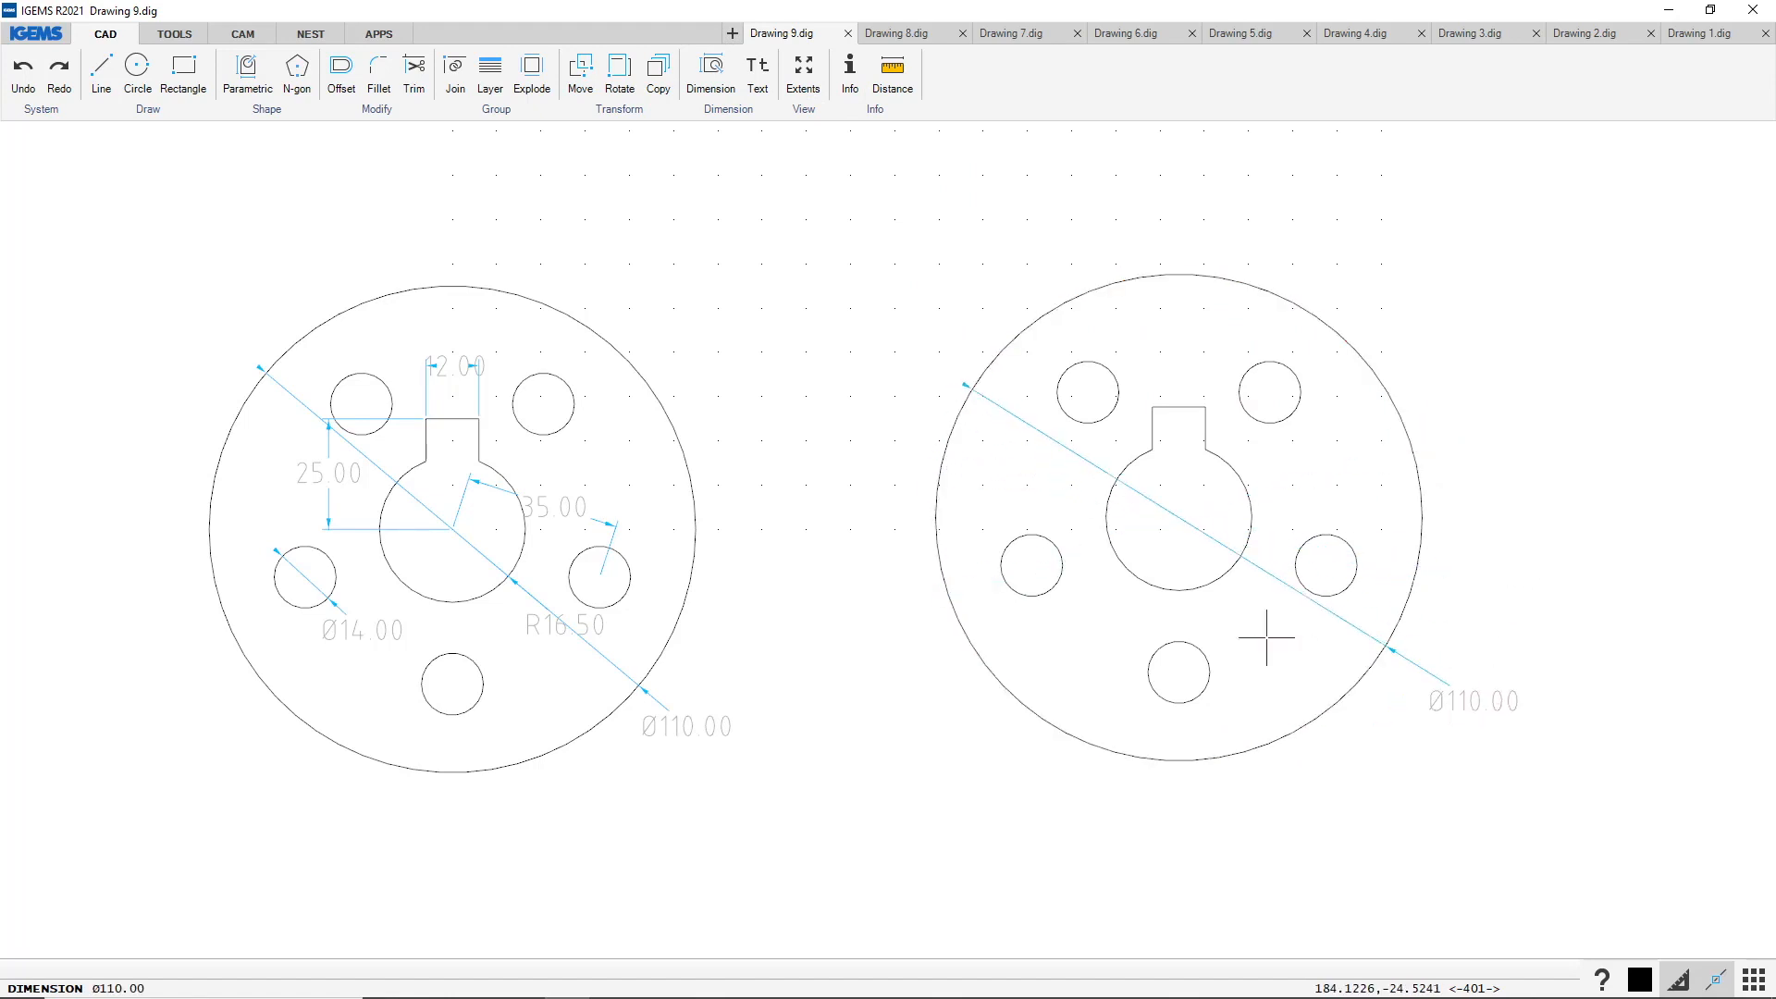
{"action": "left_click", "coordinate": [1231, 585]}
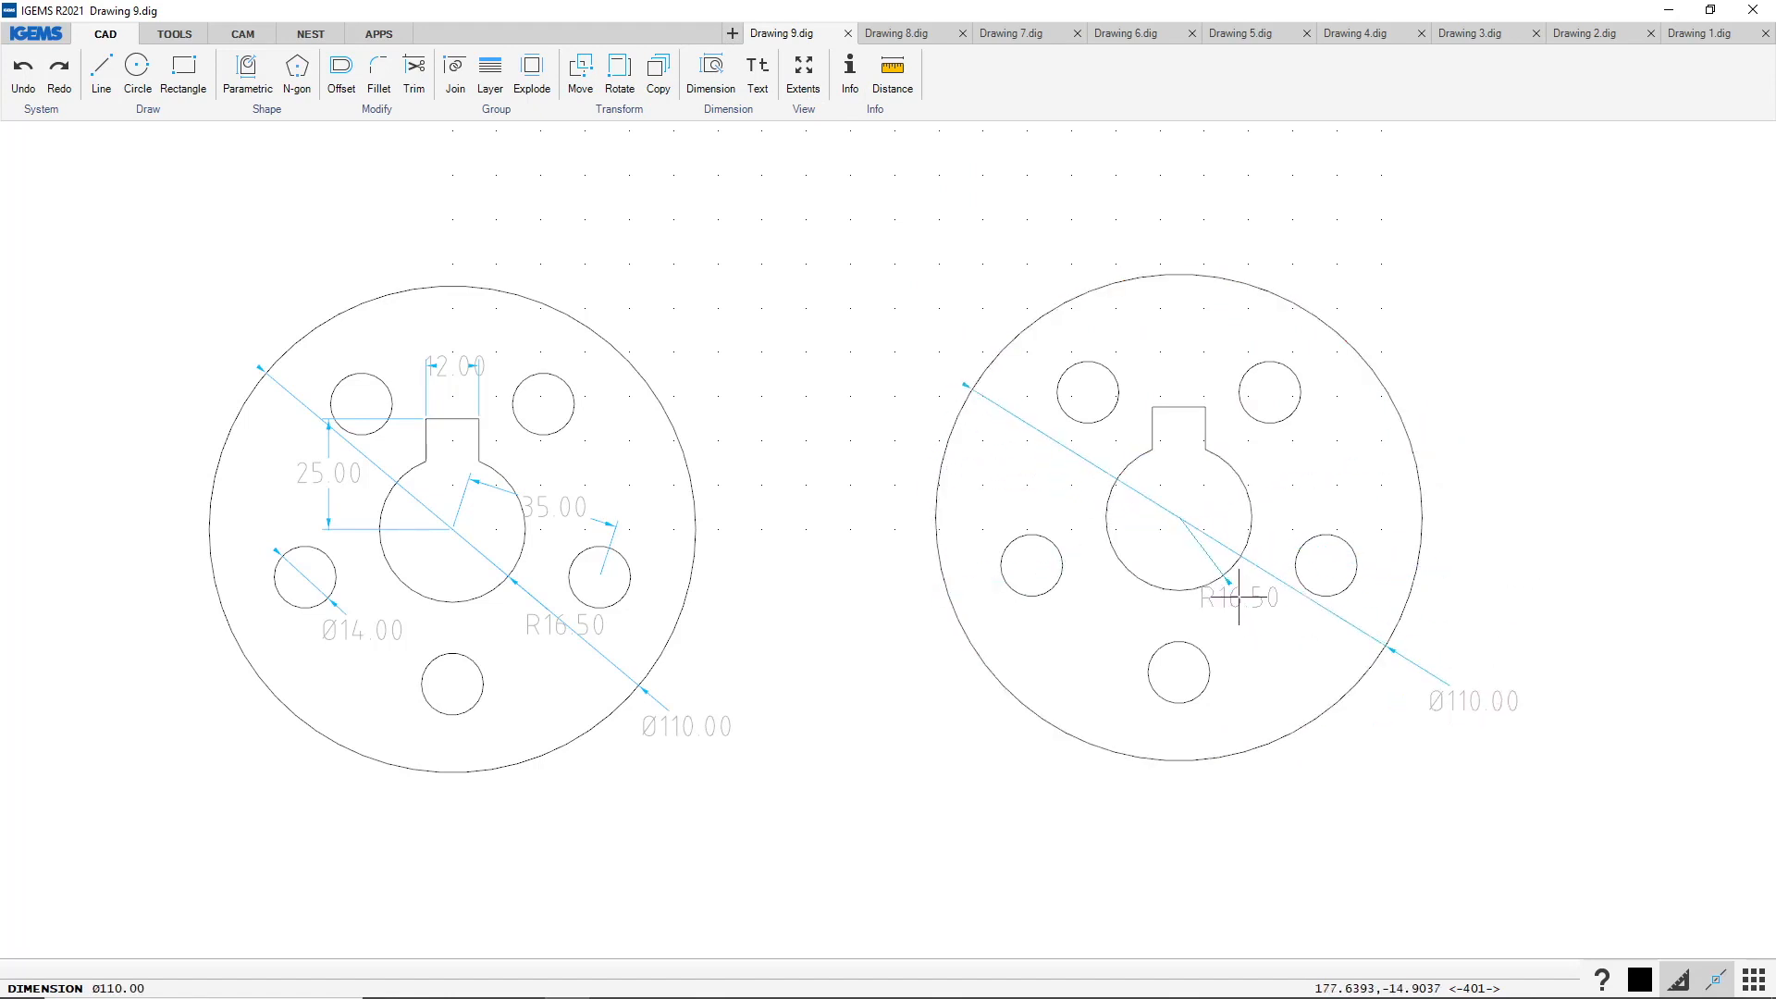
{"action": "left_click", "coordinate": [1287, 605]}
Add an aligned dimension from the bore's centre to the lower-right hole's centre, and dimension the keyway's width above its top edge
{"action": "right_click", "coordinate": [1289, 457]}
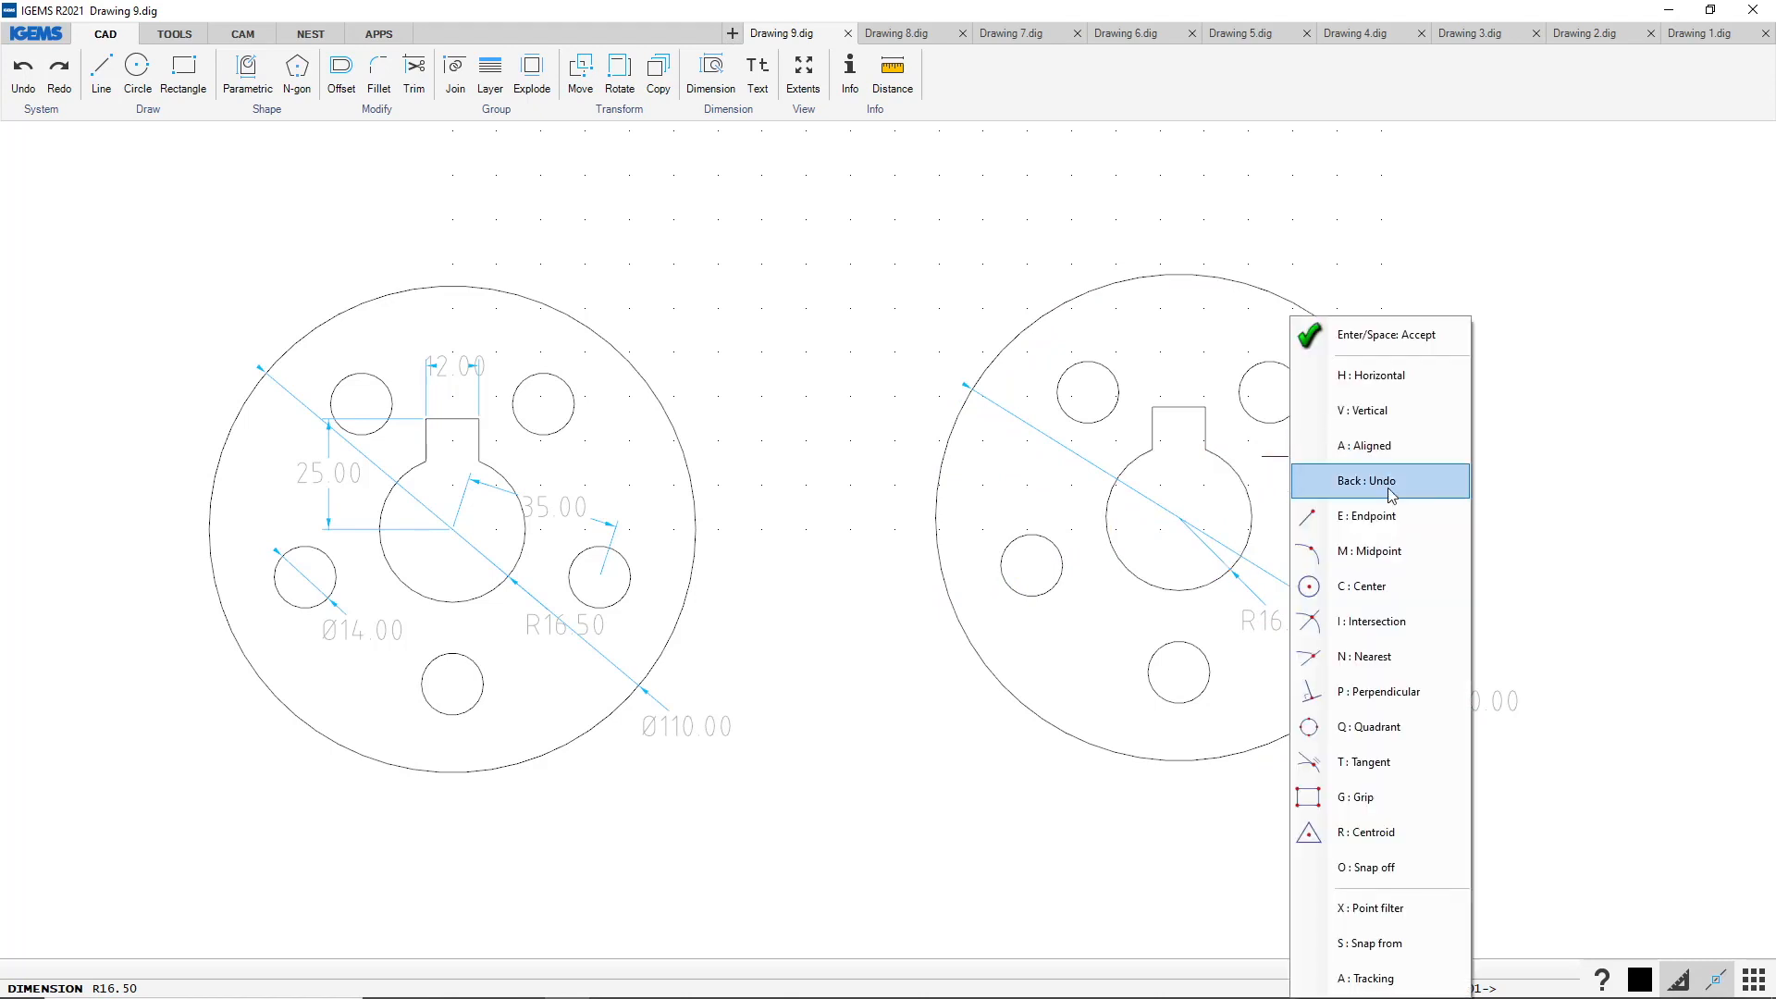
{"action": "left_click", "coordinate": [1379, 585]}
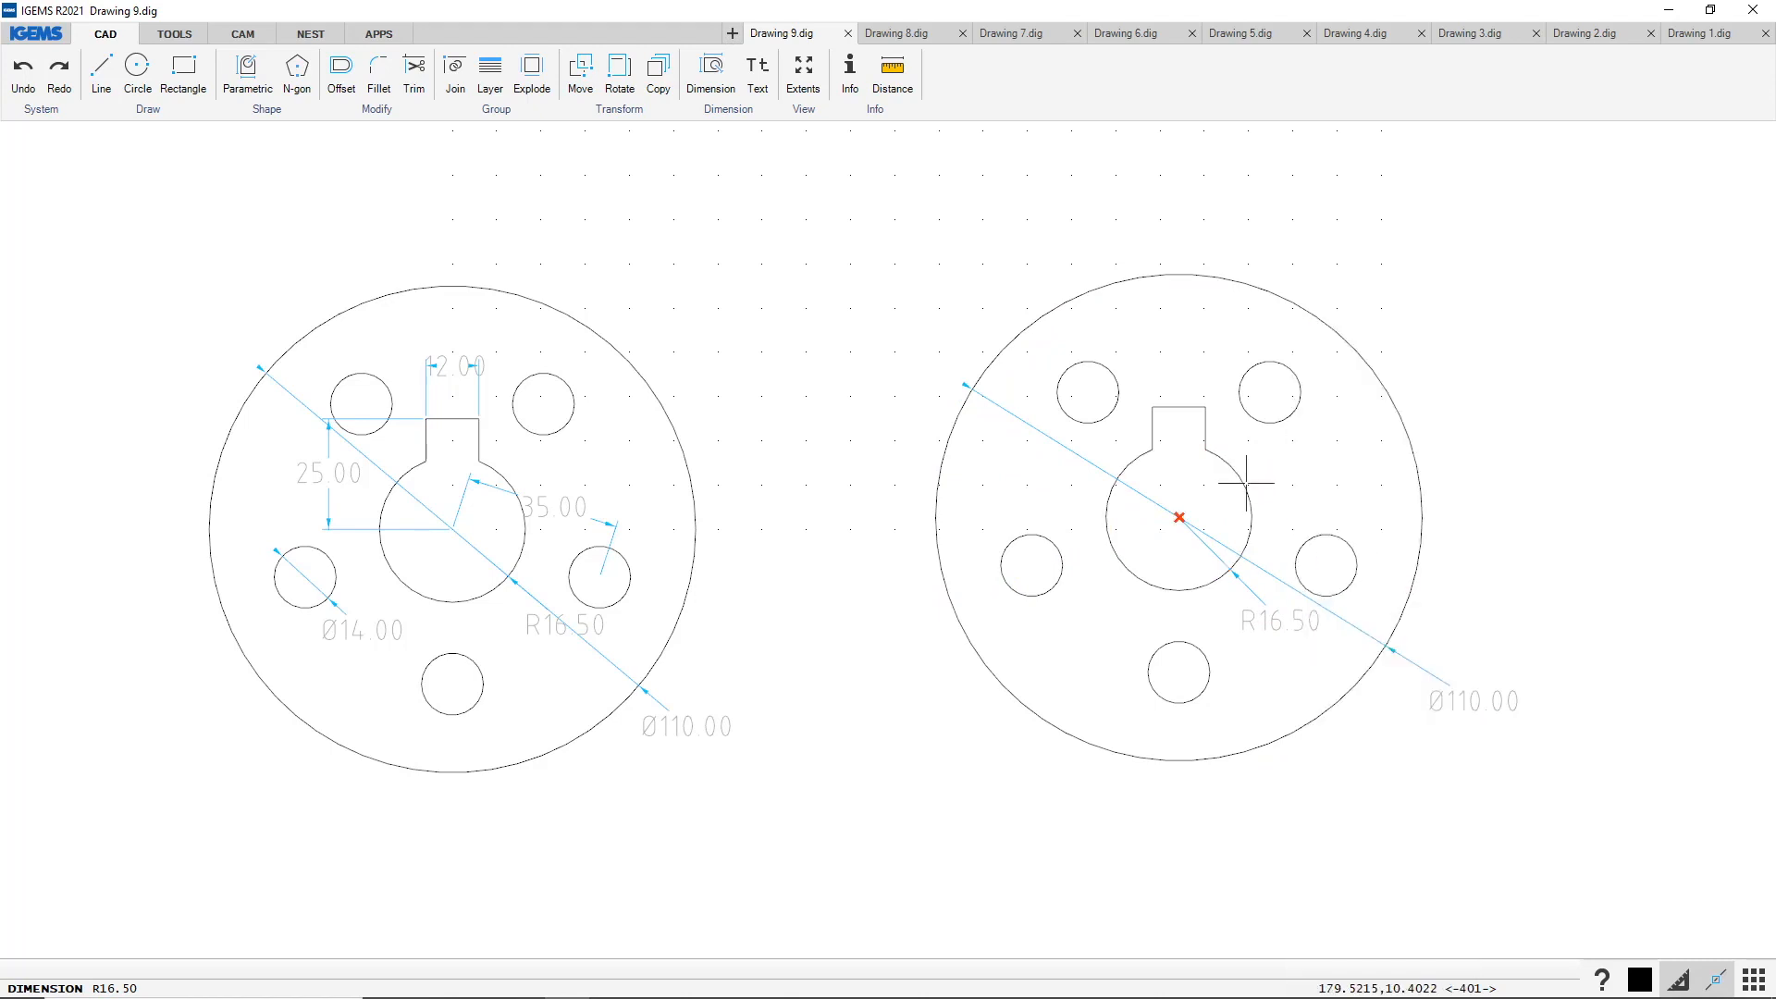
{"action": "right_click", "coordinate": [1332, 470]}
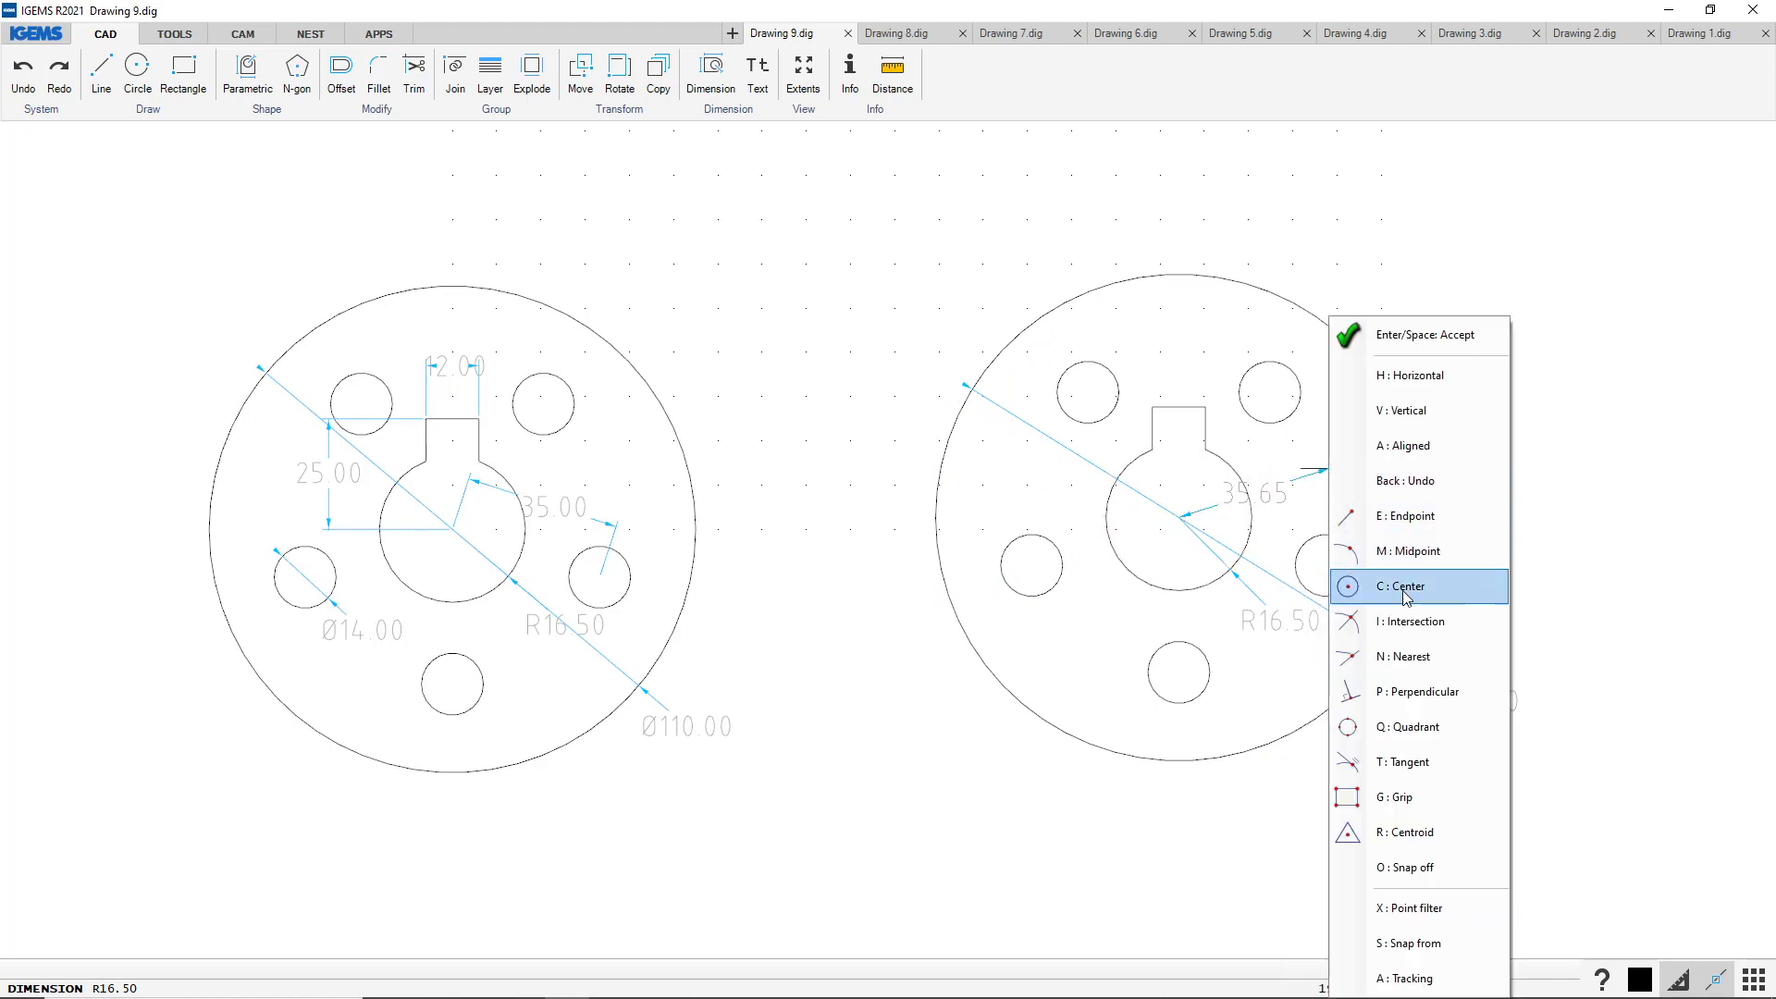
{"action": "left_click", "coordinate": [1374, 584]}
{"action": "left_click", "coordinate": [1346, 555]}
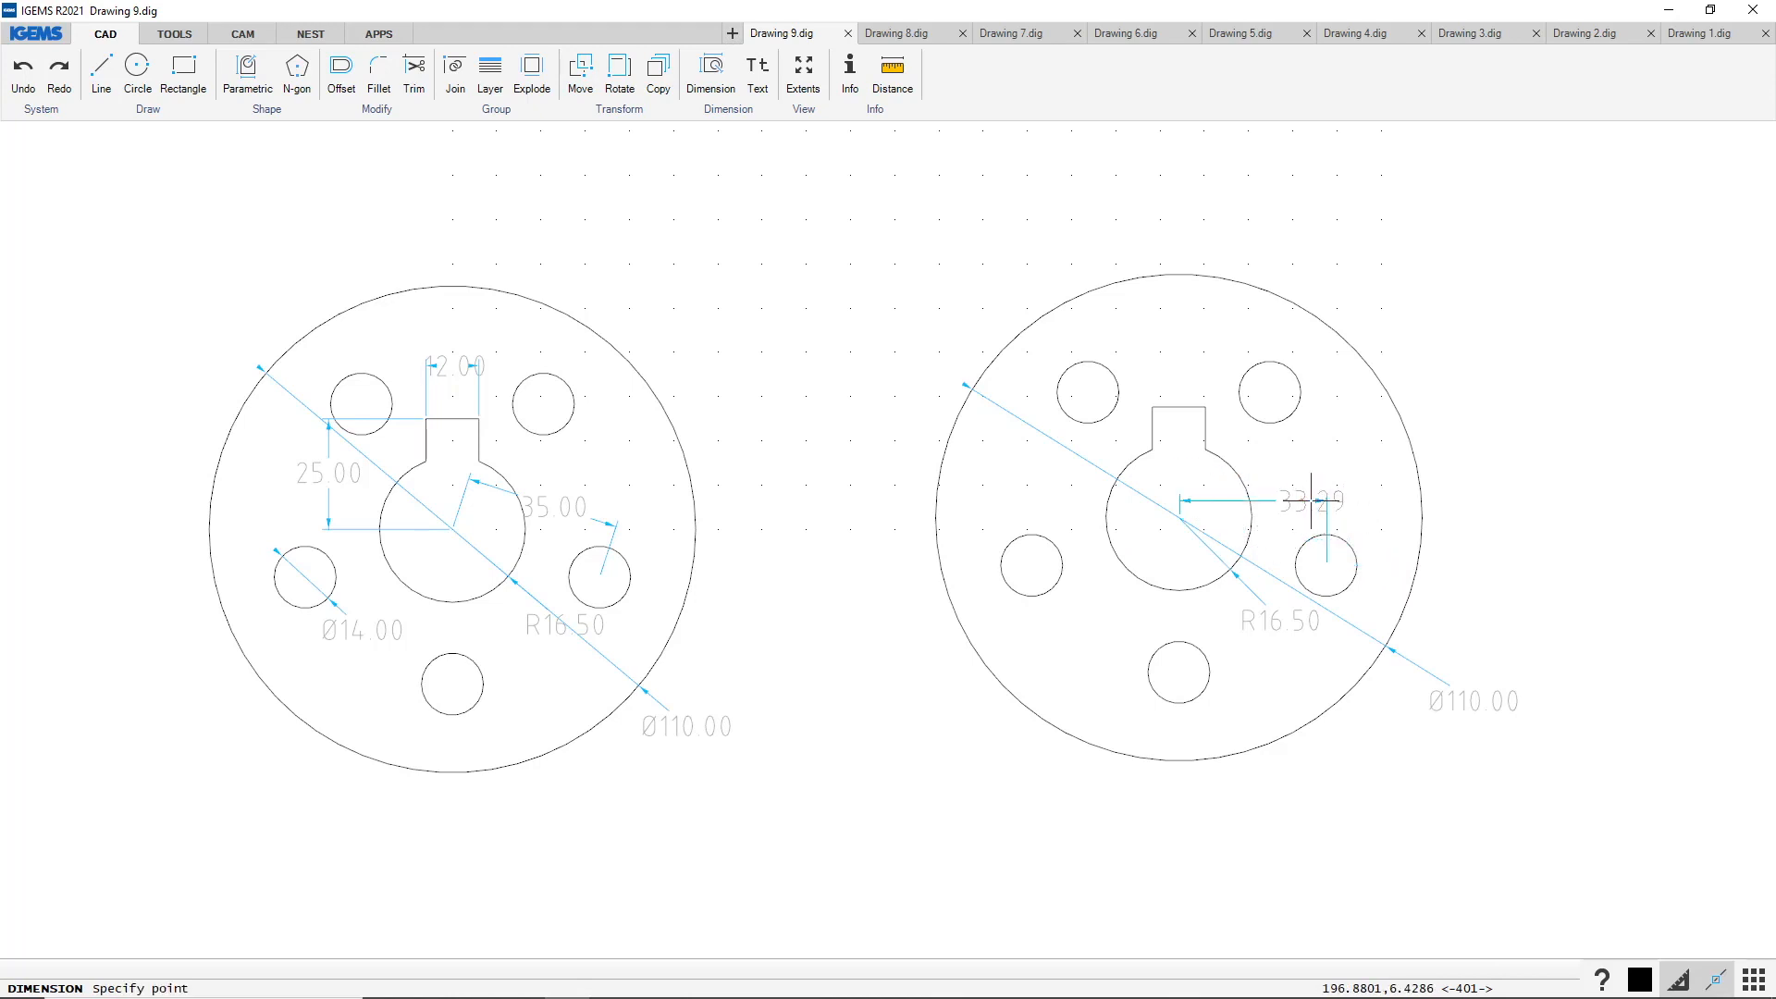
{"action": "left_click", "coordinate": [1344, 487]}
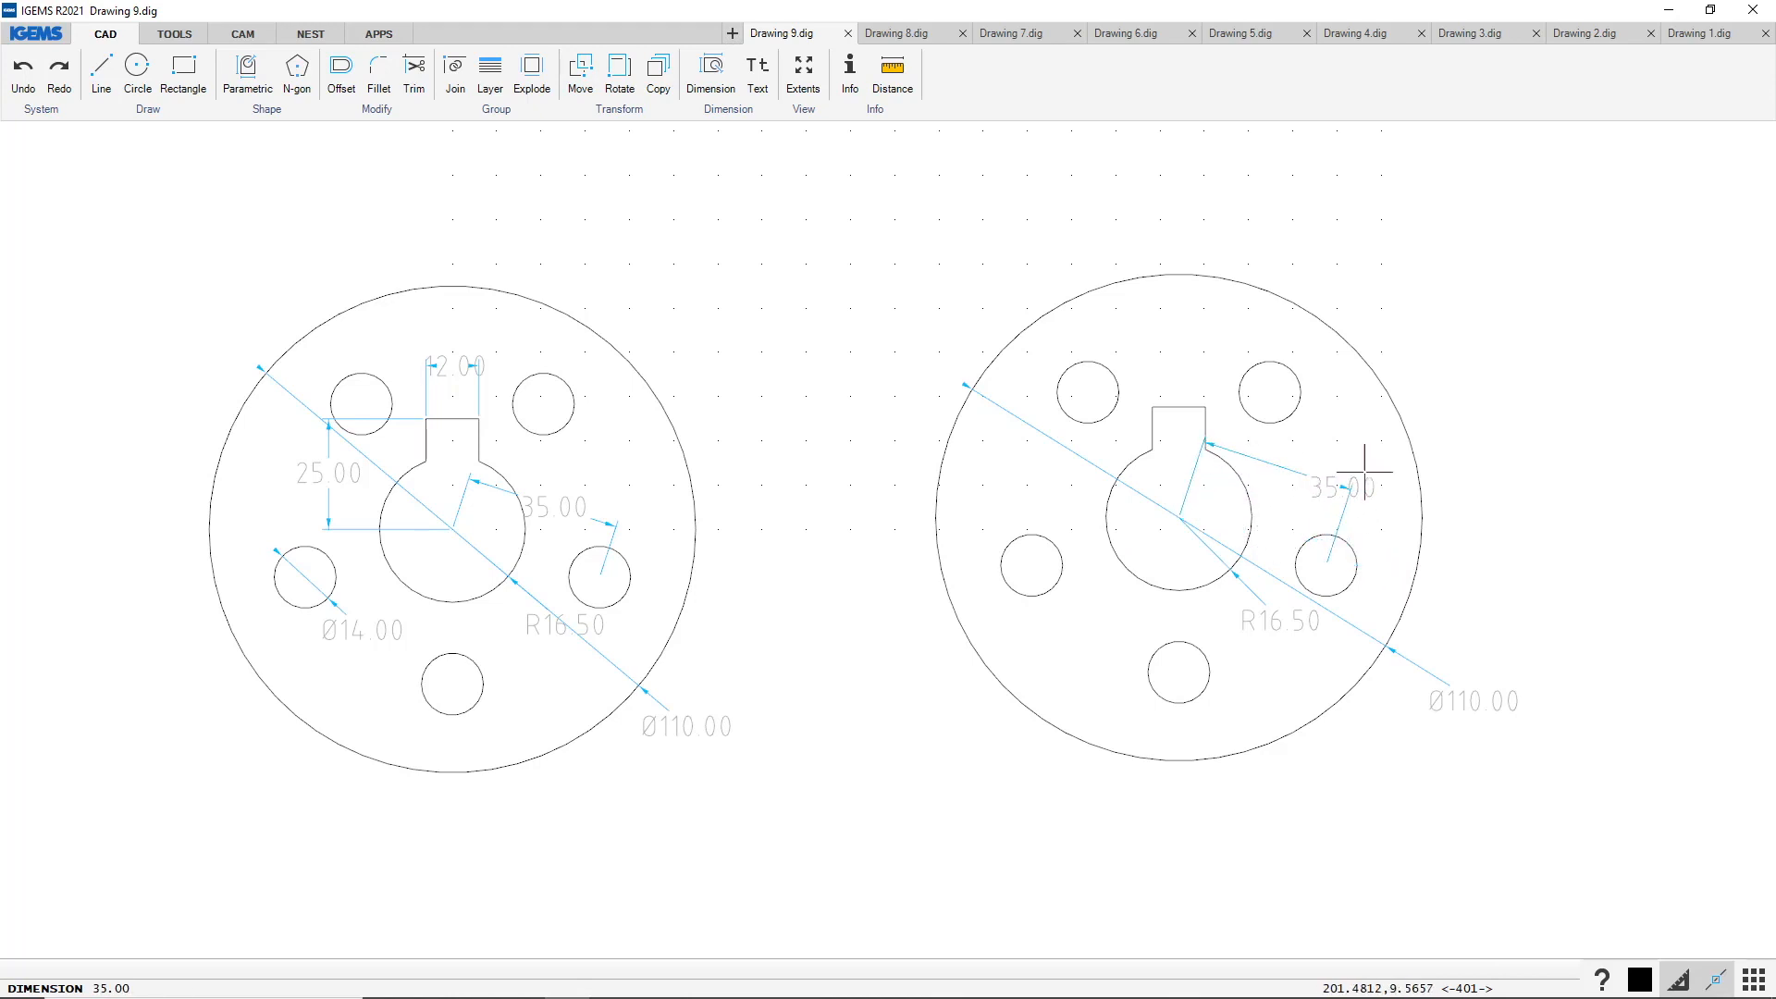
{"action": "left_click", "coordinate": [1180, 405]}
{"action": "left_click", "coordinate": [1180, 377]}
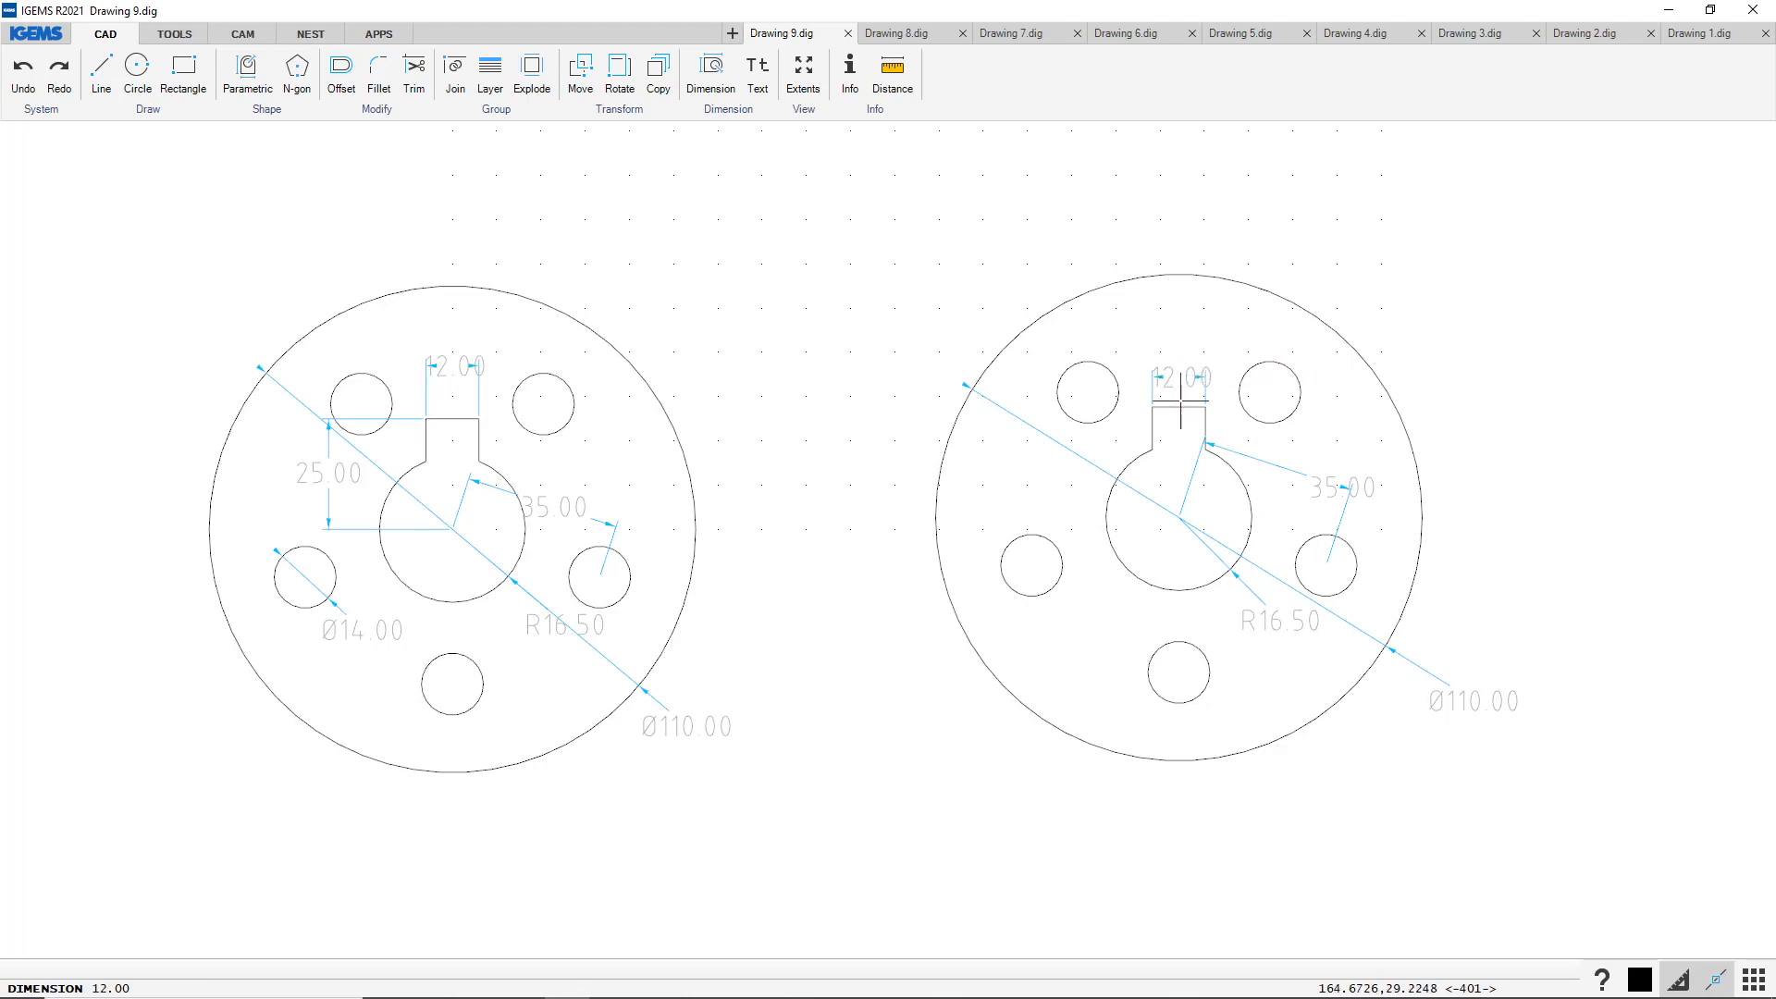
Add a vertical dimension from the bore's centre to the keyway's top edge, and dimension the new flange's lower-left hole diameter
{"action": "right_click", "coordinate": [1136, 520]}
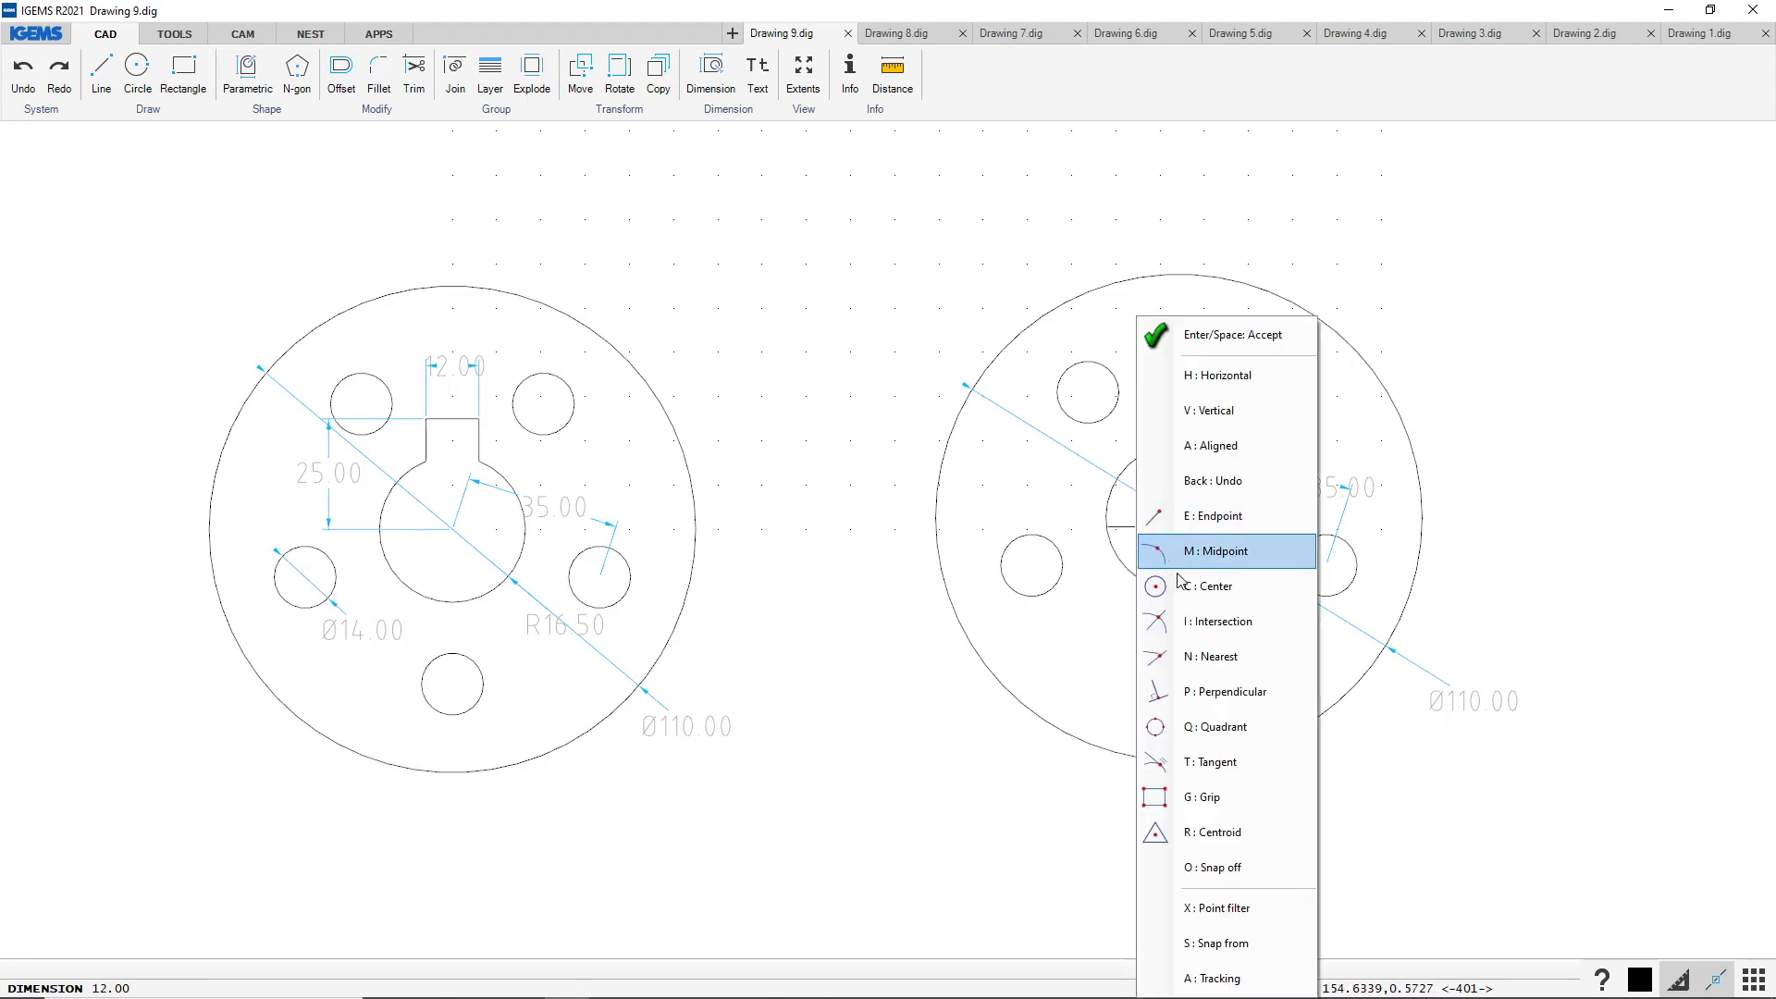
{"action": "left_click", "coordinate": [1163, 572]}
{"action": "left_click", "coordinate": [1145, 587]}
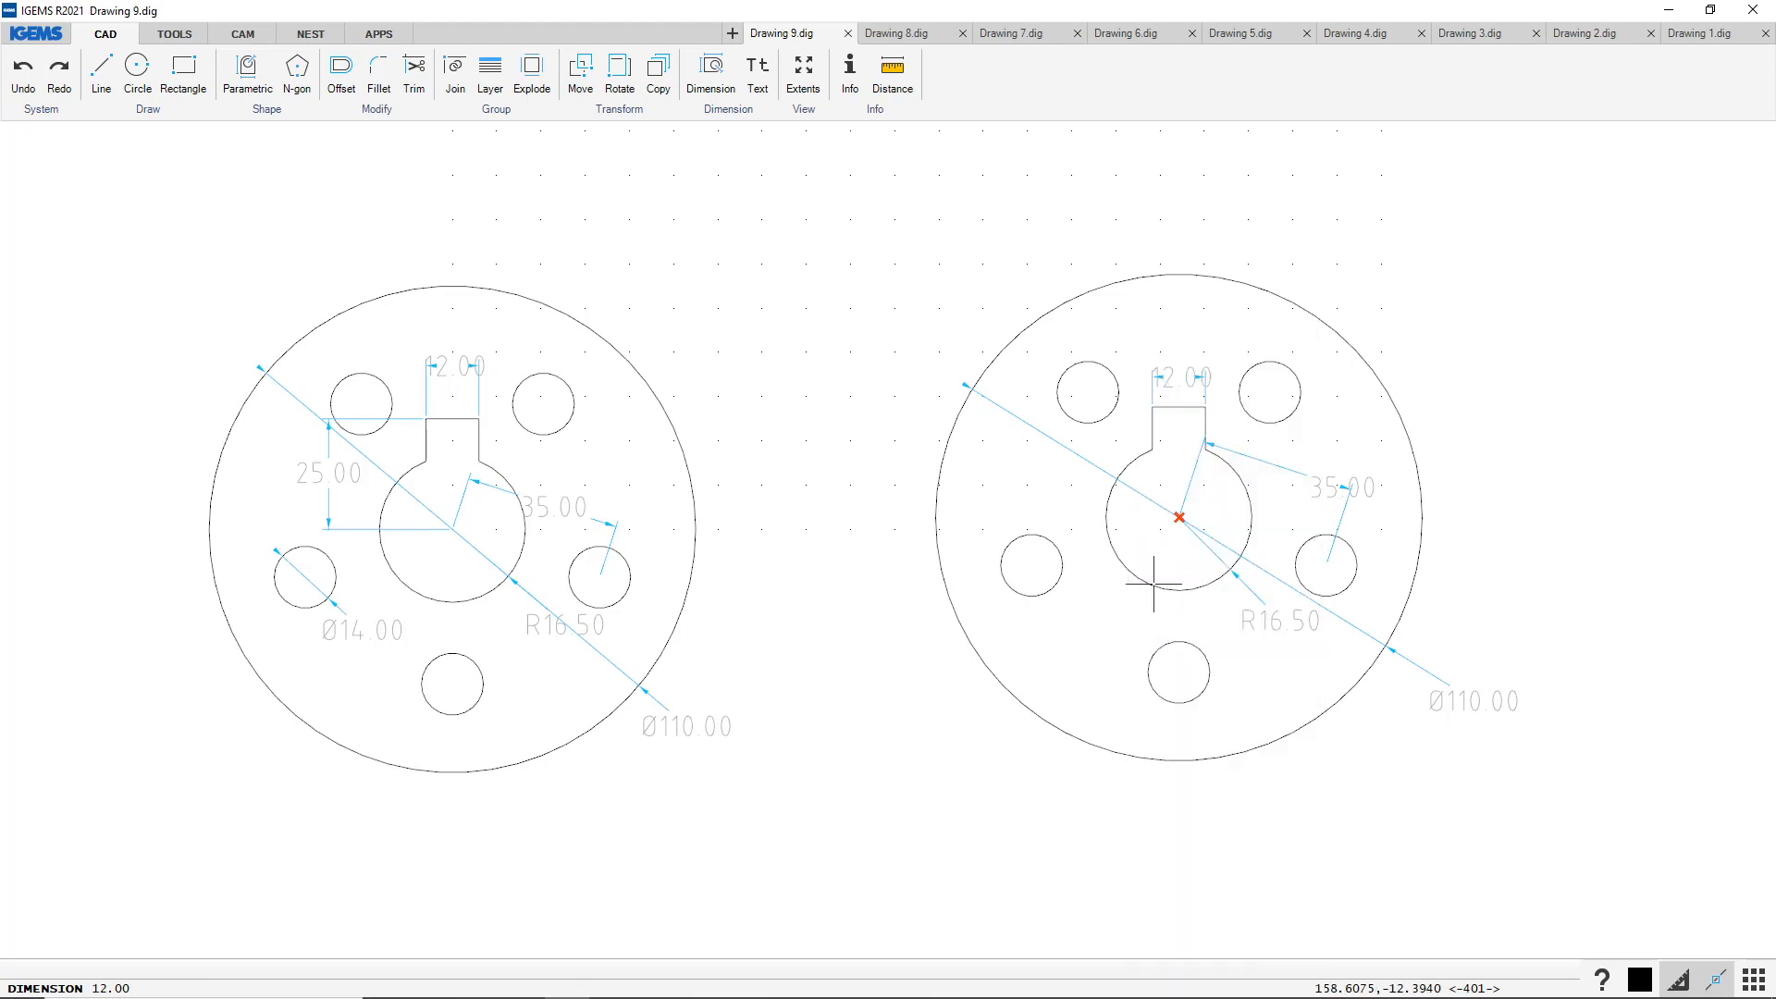
{"action": "left_click", "coordinate": [1176, 407]}
{"action": "left_click", "coordinate": [1063, 463]}
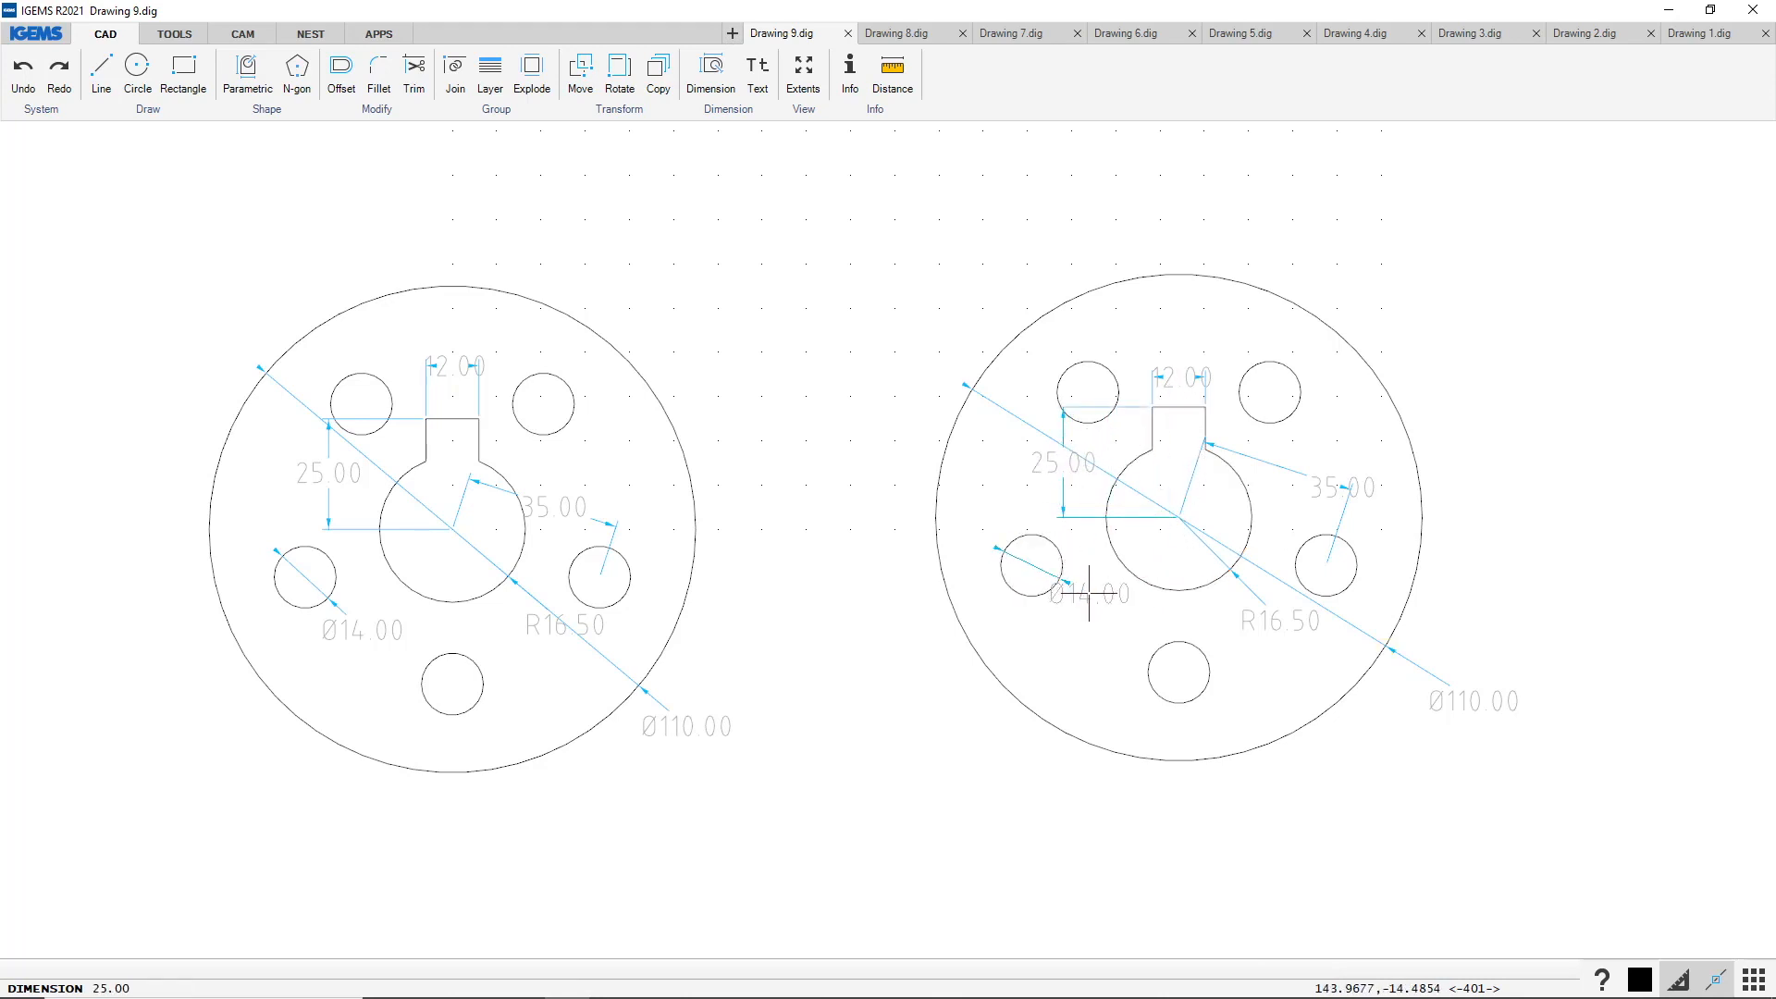
{"action": "left_click", "coordinate": [1095, 606]}
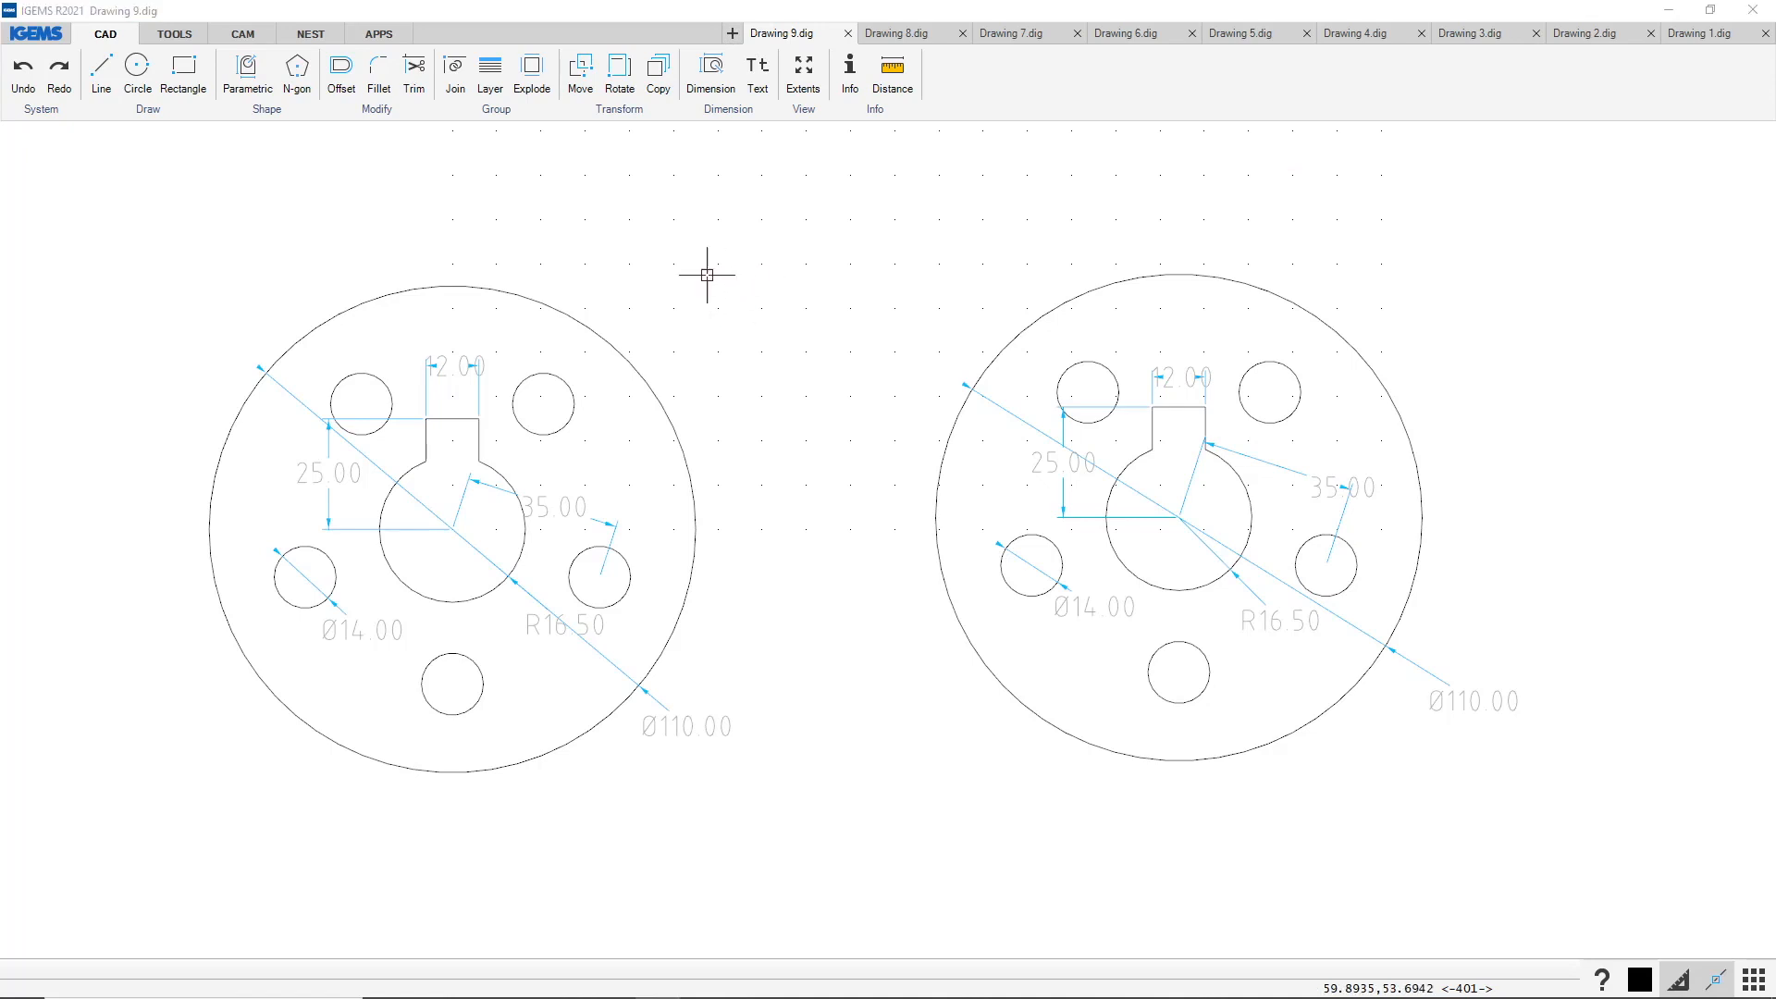
Open the sample file Drawing 10.dig from the Drawing examples folder
{"action": "left_click", "coordinate": [36, 34]}
{"action": "mouse_move", "coordinate": [101, 100]}
{"action": "left_click", "coordinate": [214, 135]}
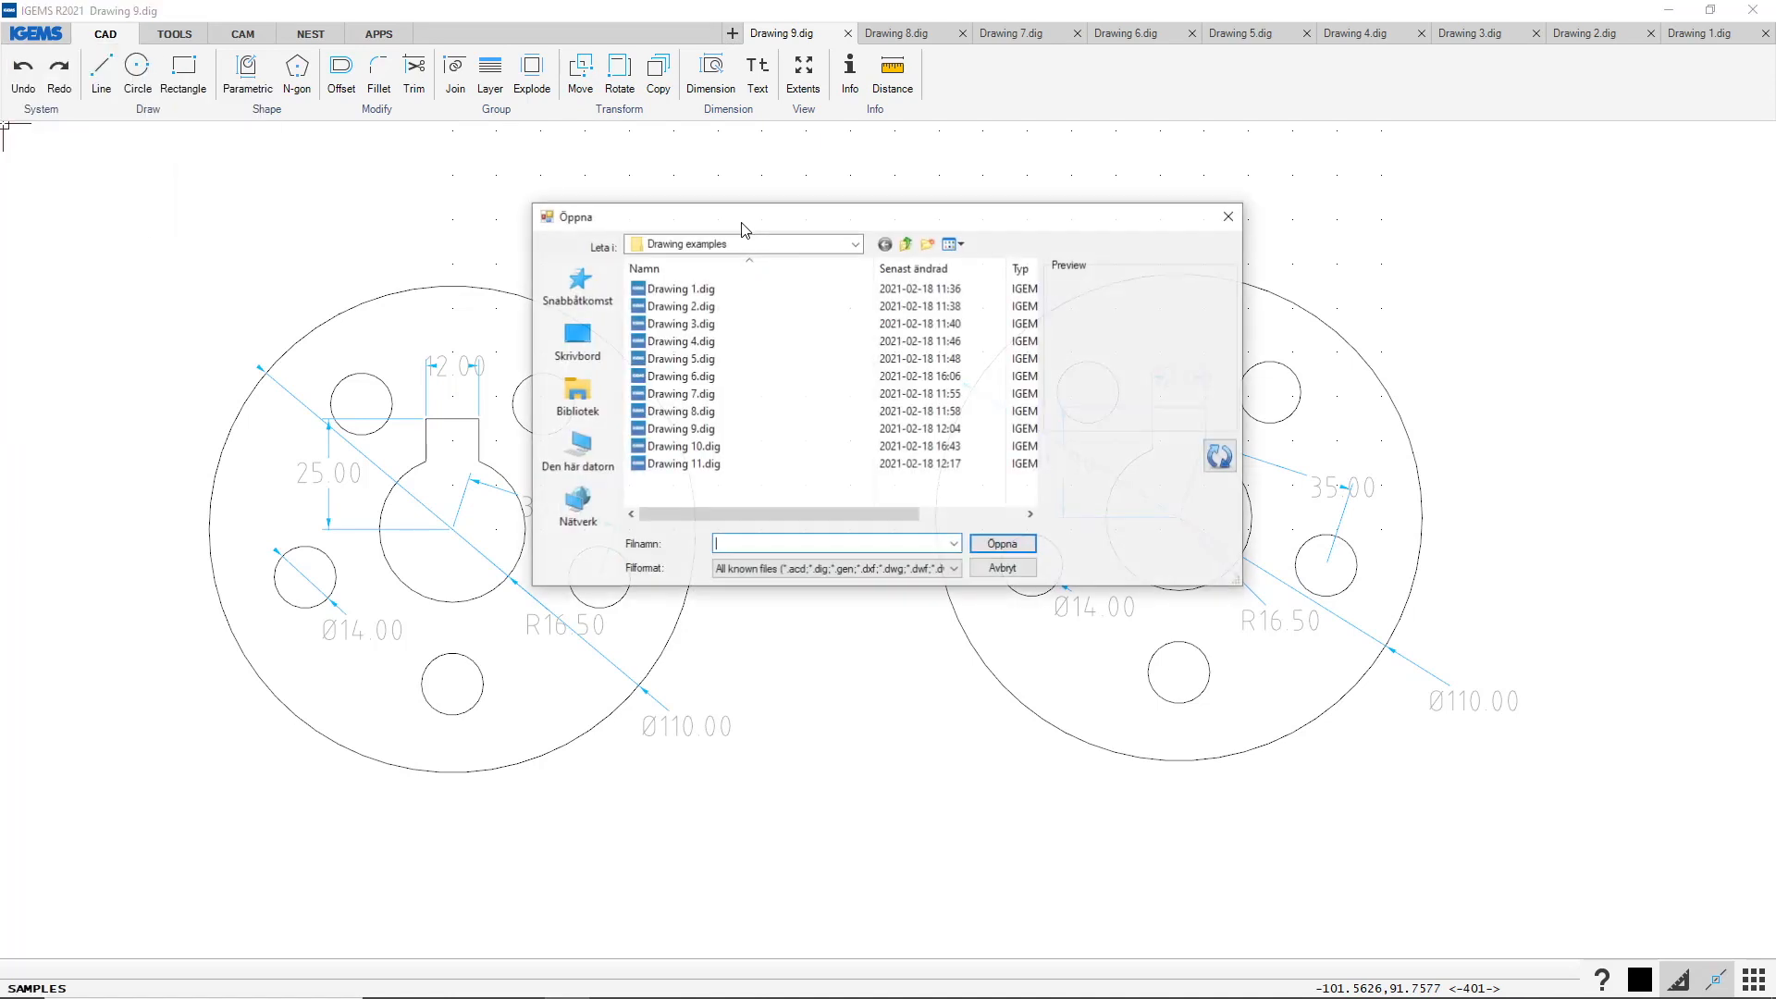
{"action": "double_click", "coordinate": [701, 447]}
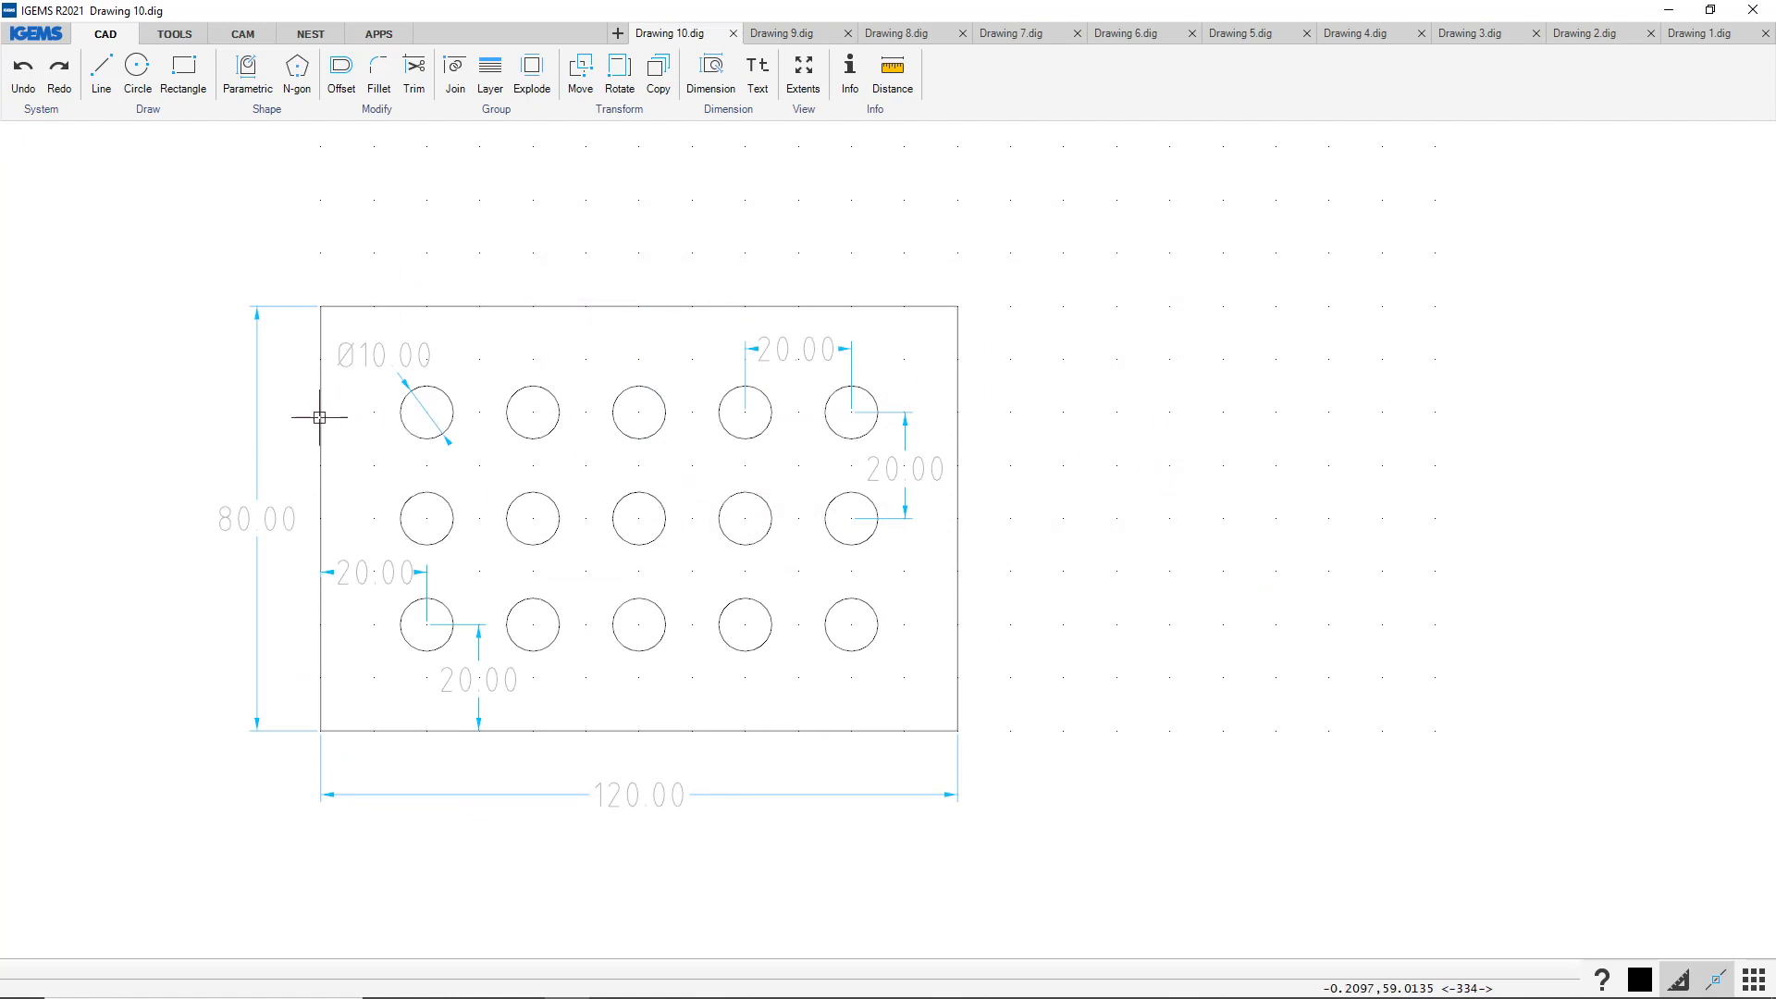
Draw a 120 by 80 mm rectangle to the right of the original plate, level with its bottom edge
{"action": "left_click", "coordinate": [184, 72]}
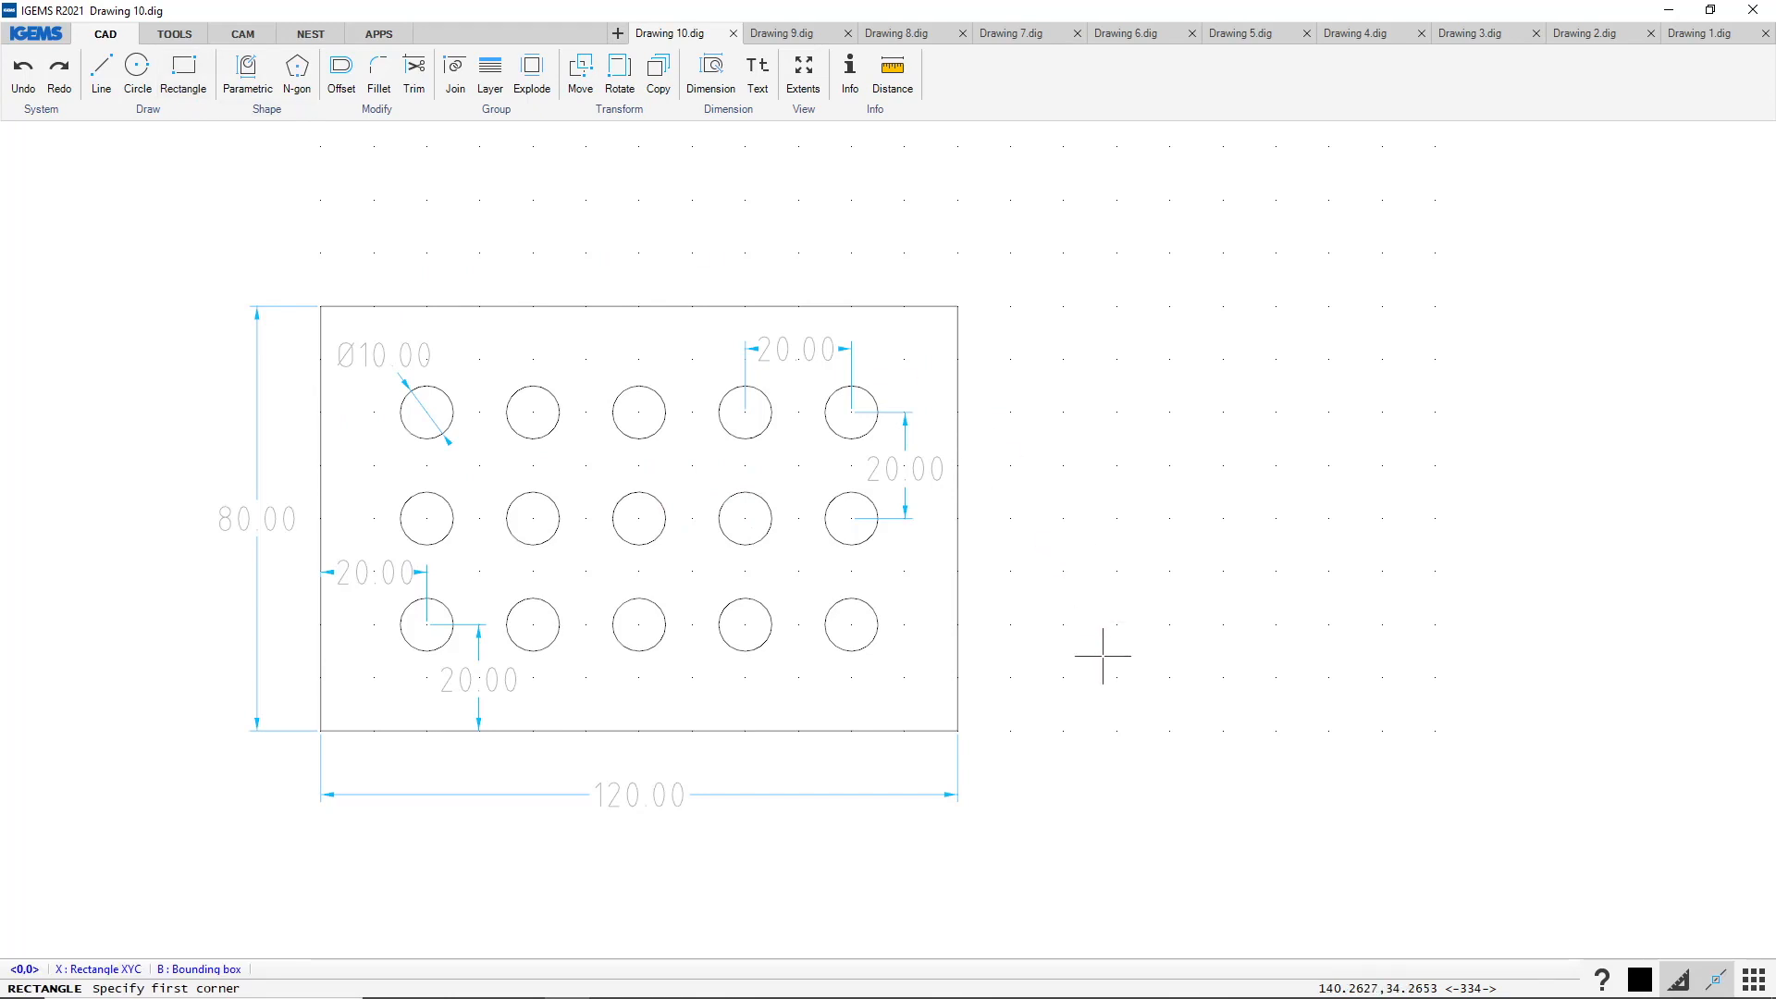
{"action": "left_click", "coordinate": [1109, 730]}
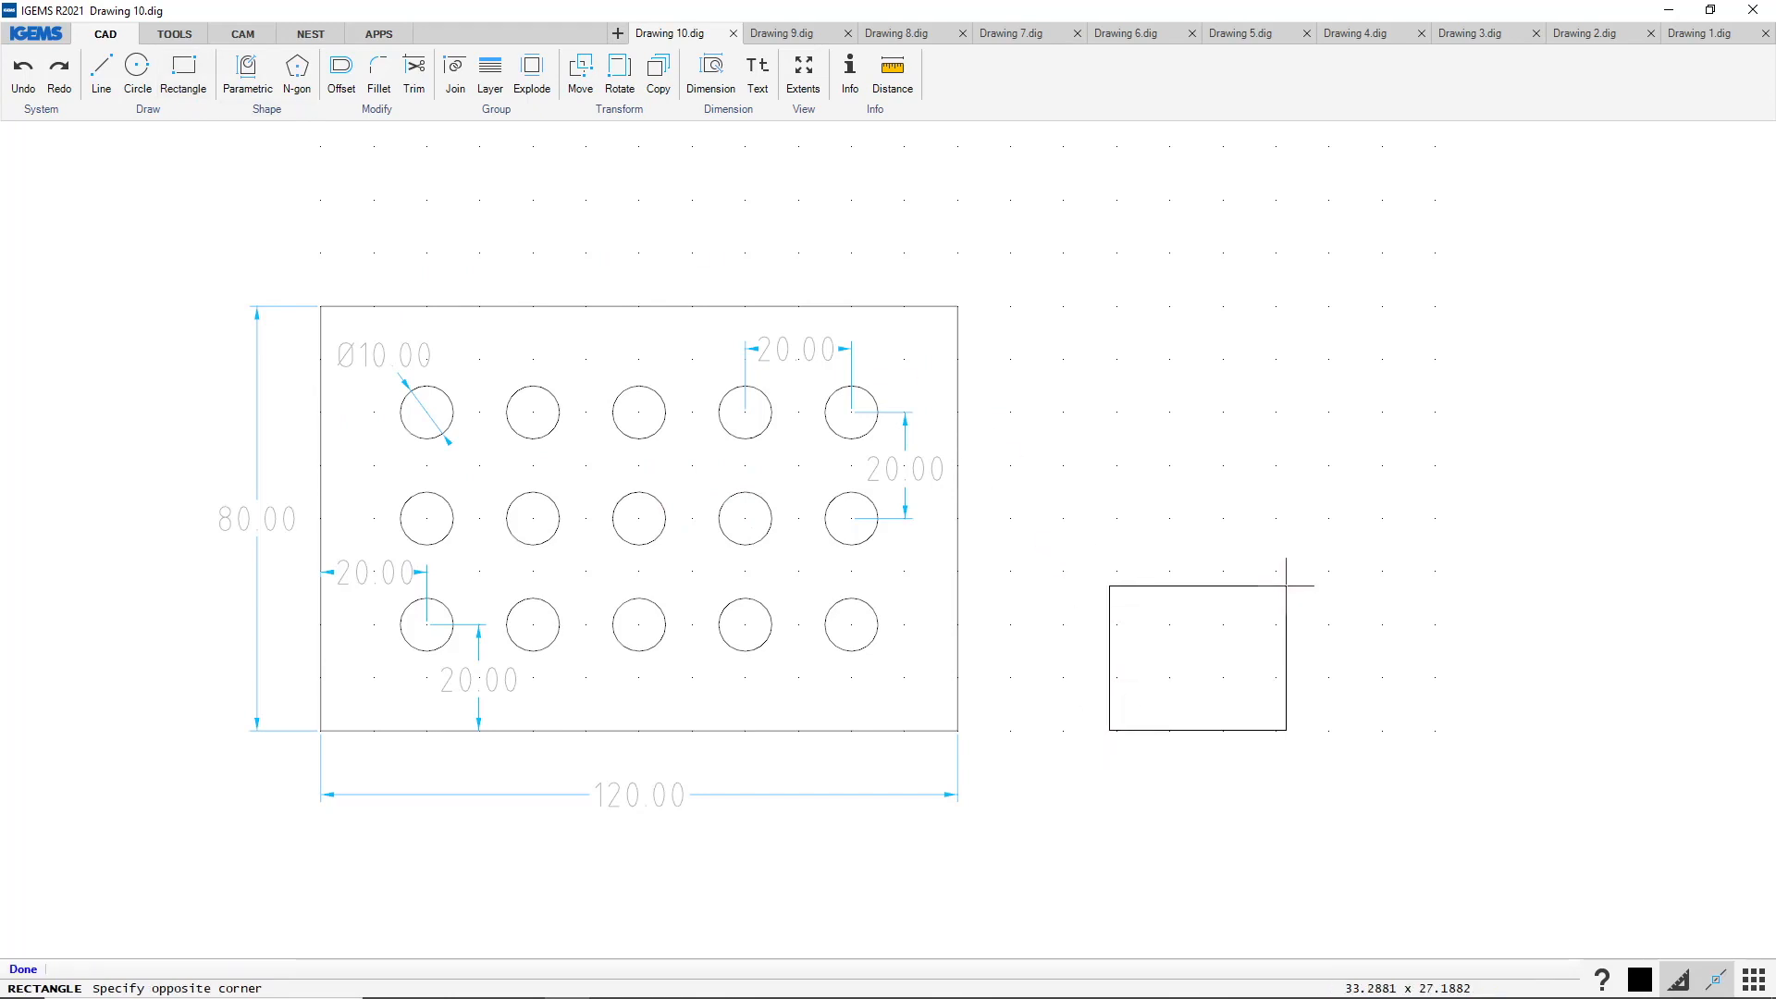
{"action": "type", "text": "120,80"}
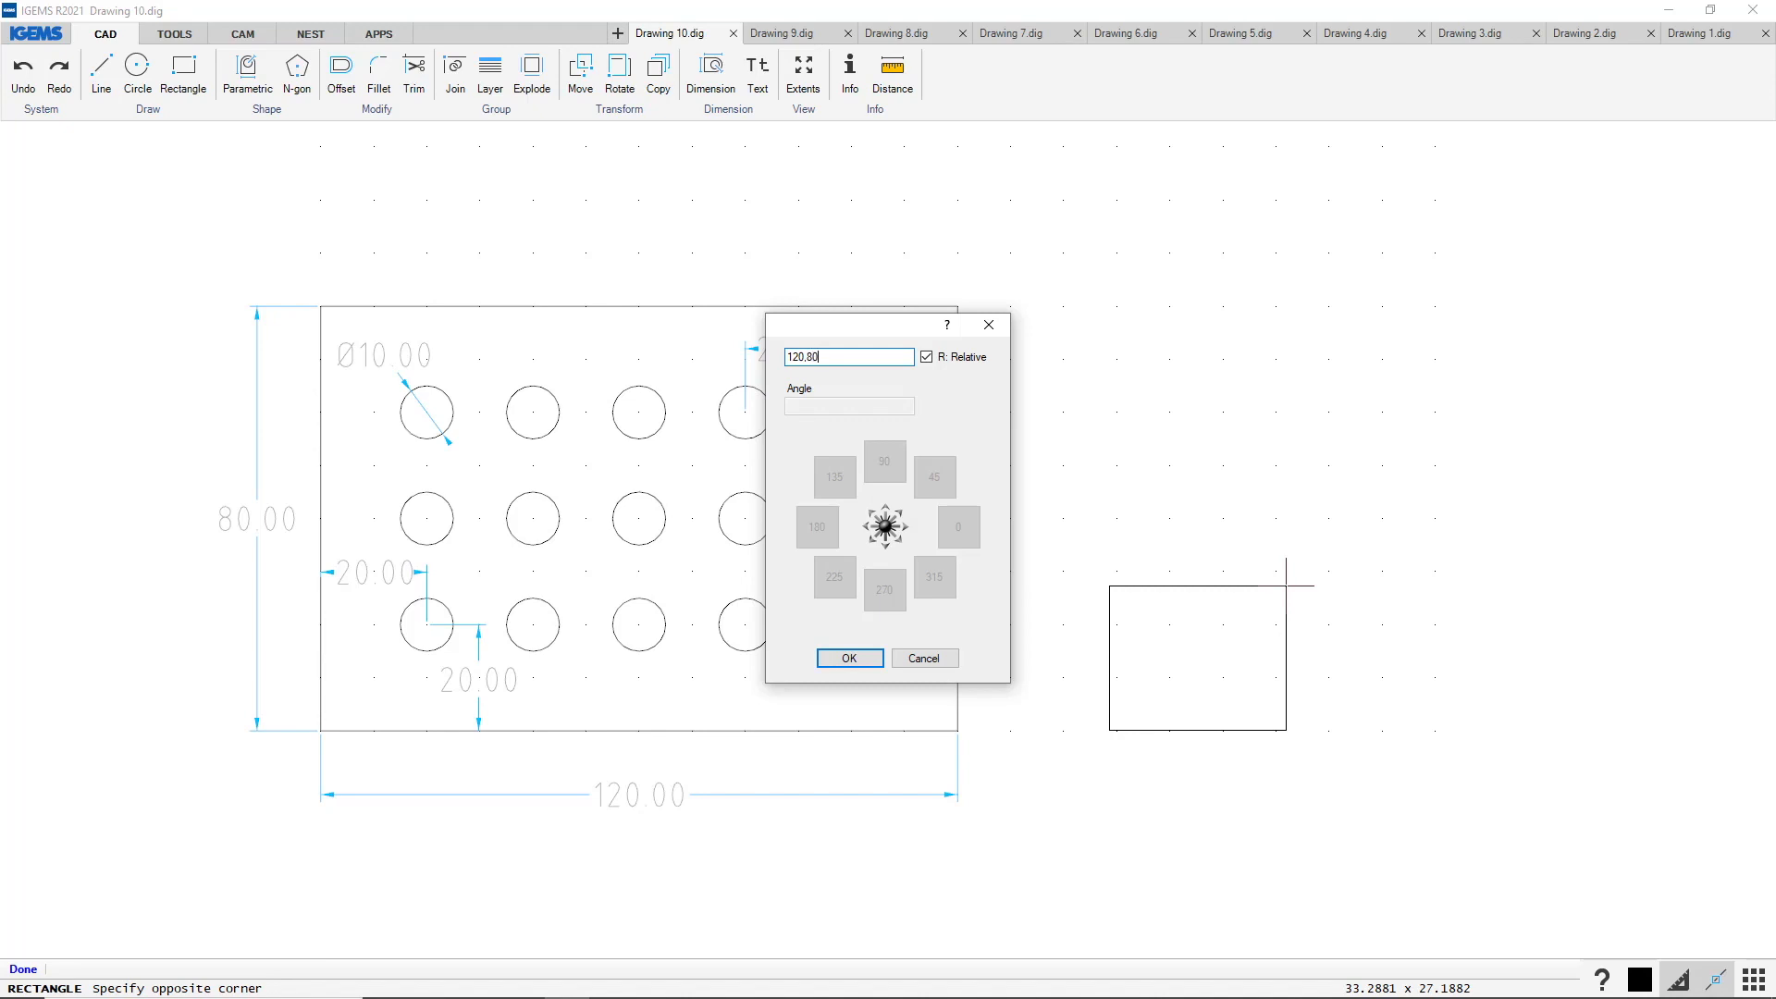
{"action": "key", "text": "Return"}
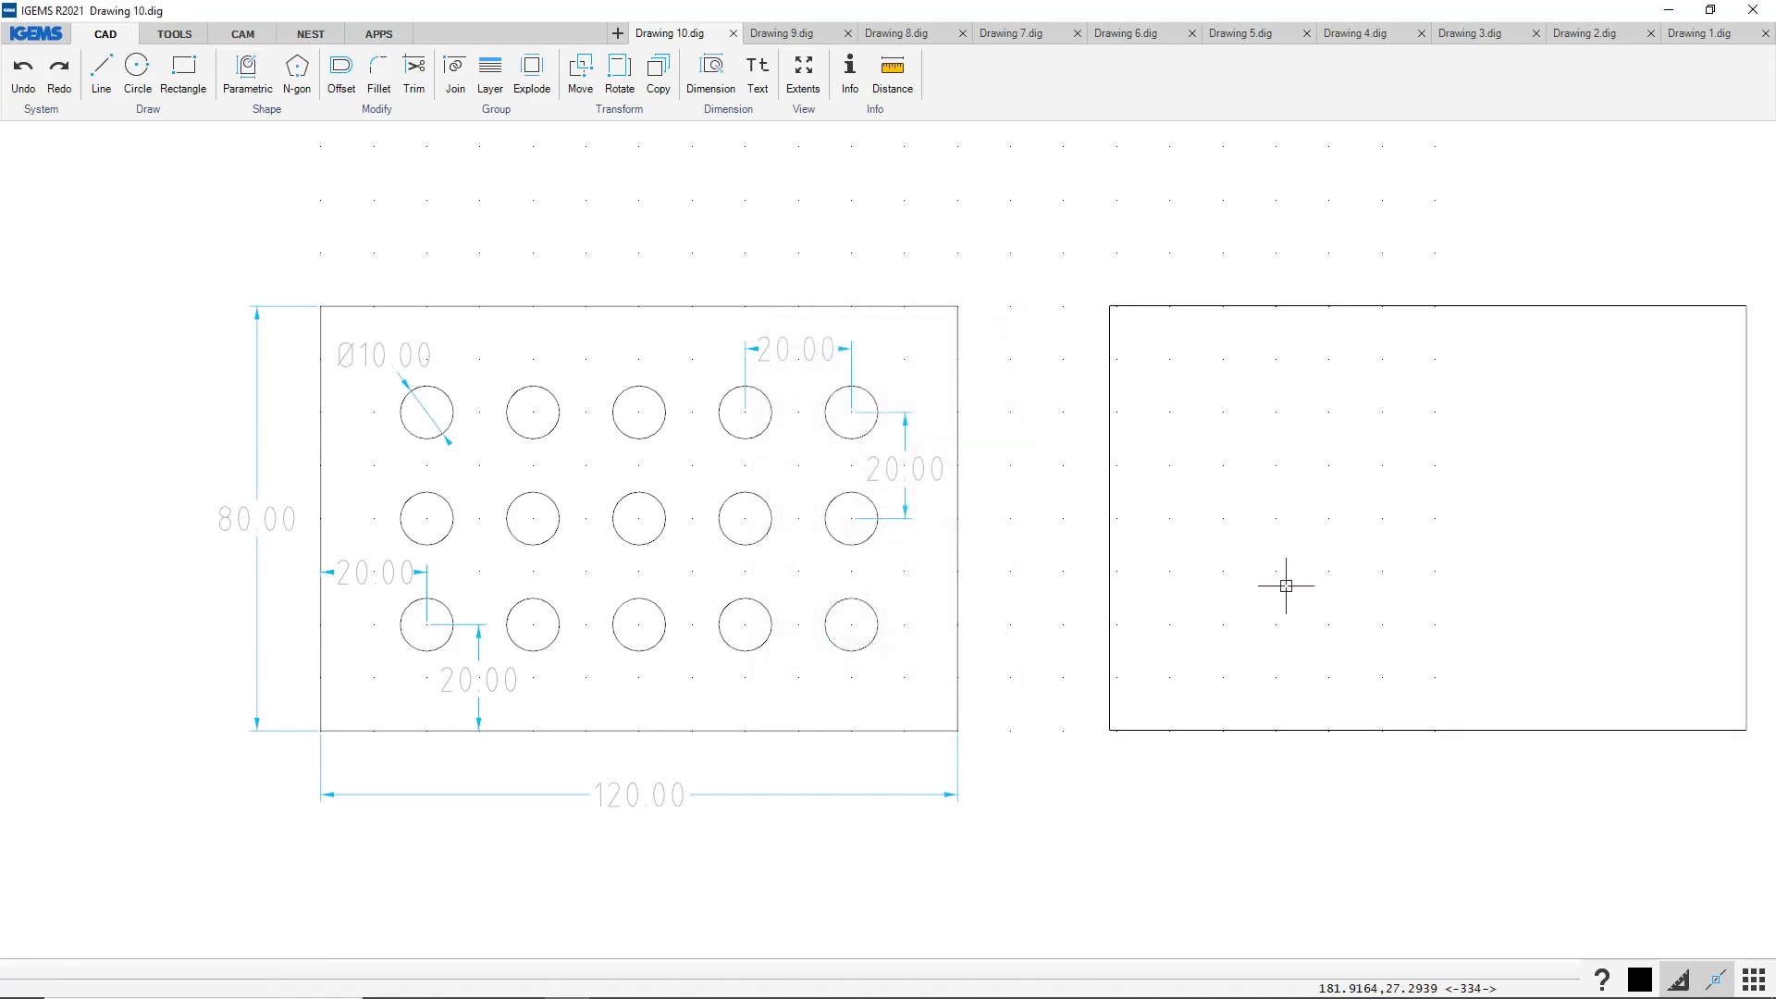
Offset the new rectangle 20 mm inwards
{"action": "middle_click_drag", "start_coordinate": [1289, 579], "coordinate": [1156, 586]}
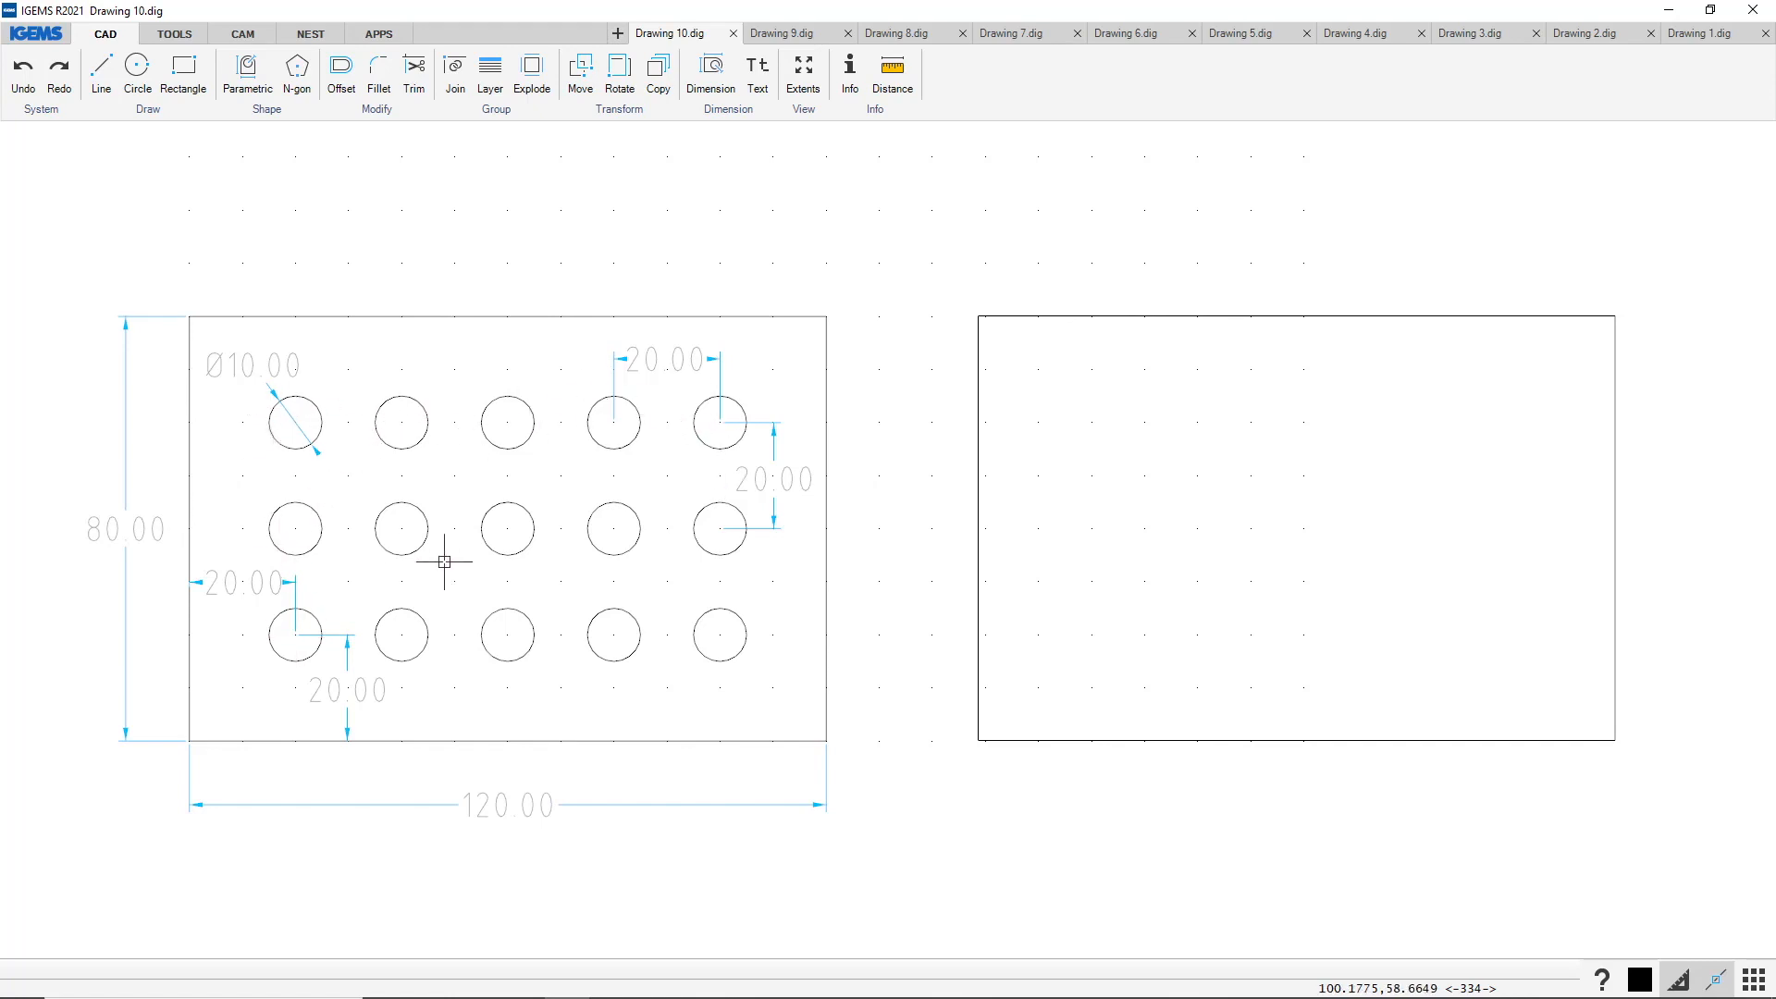
{"action": "left_click", "coordinate": [343, 76]}
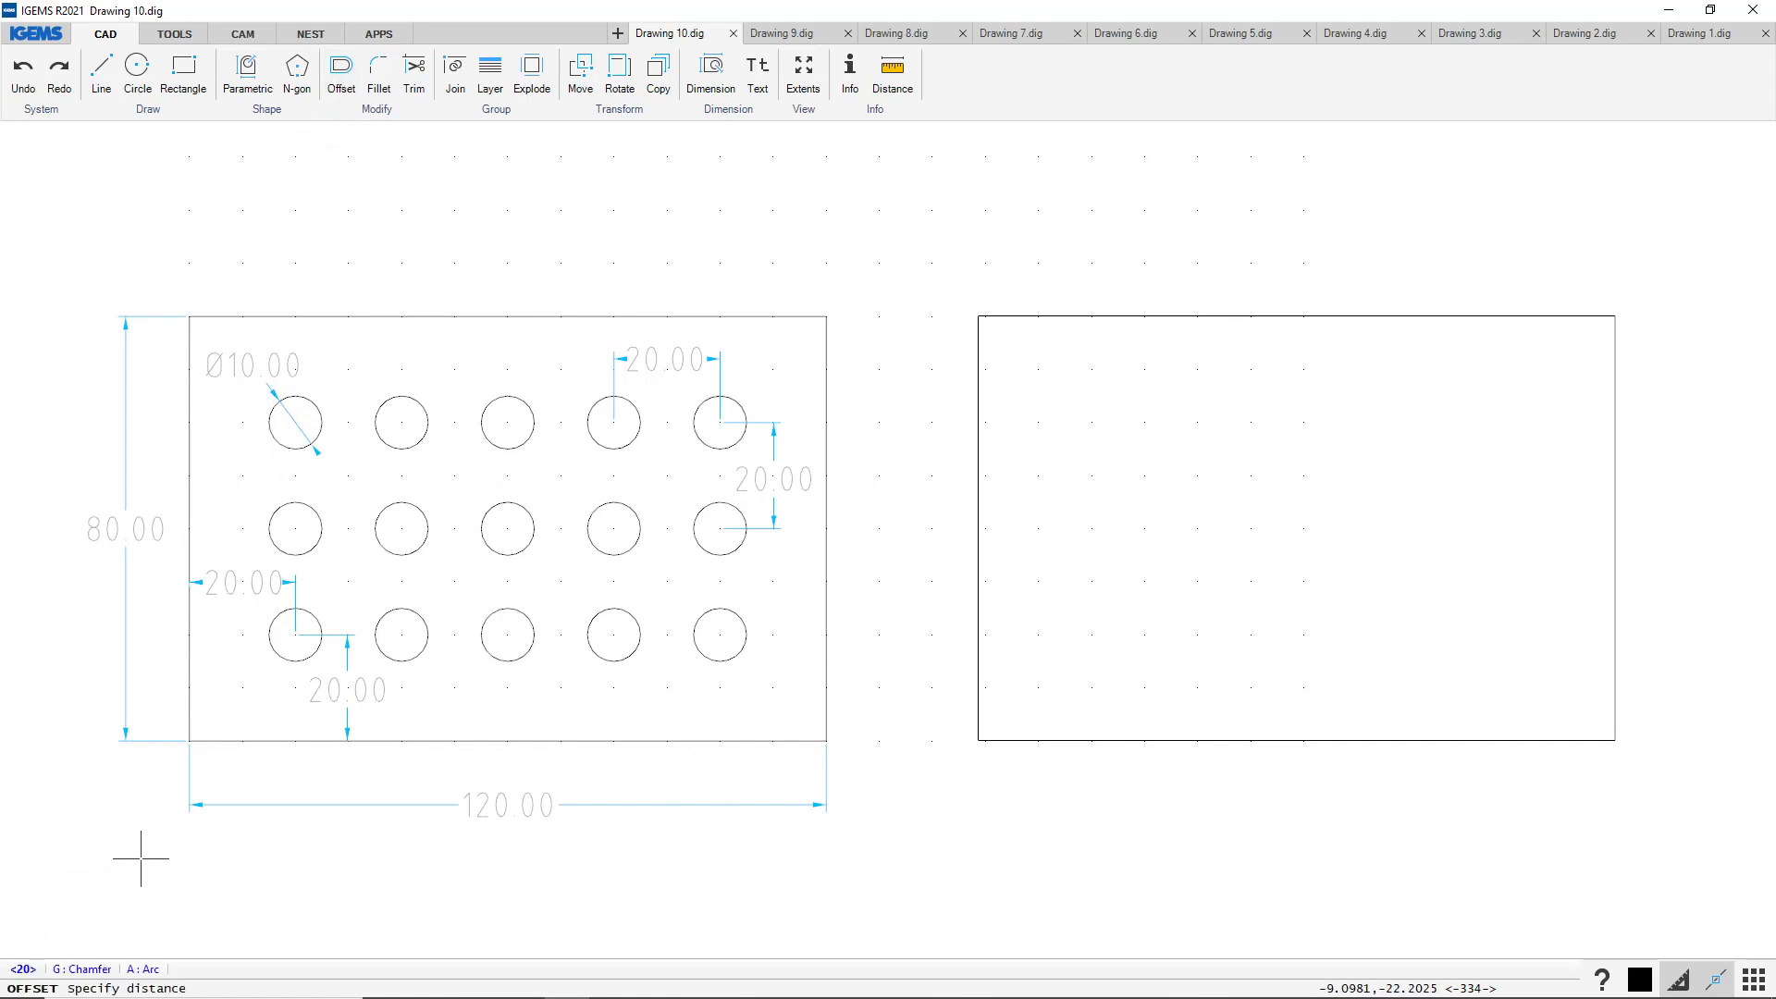
{"action": "key", "text": "Return"}
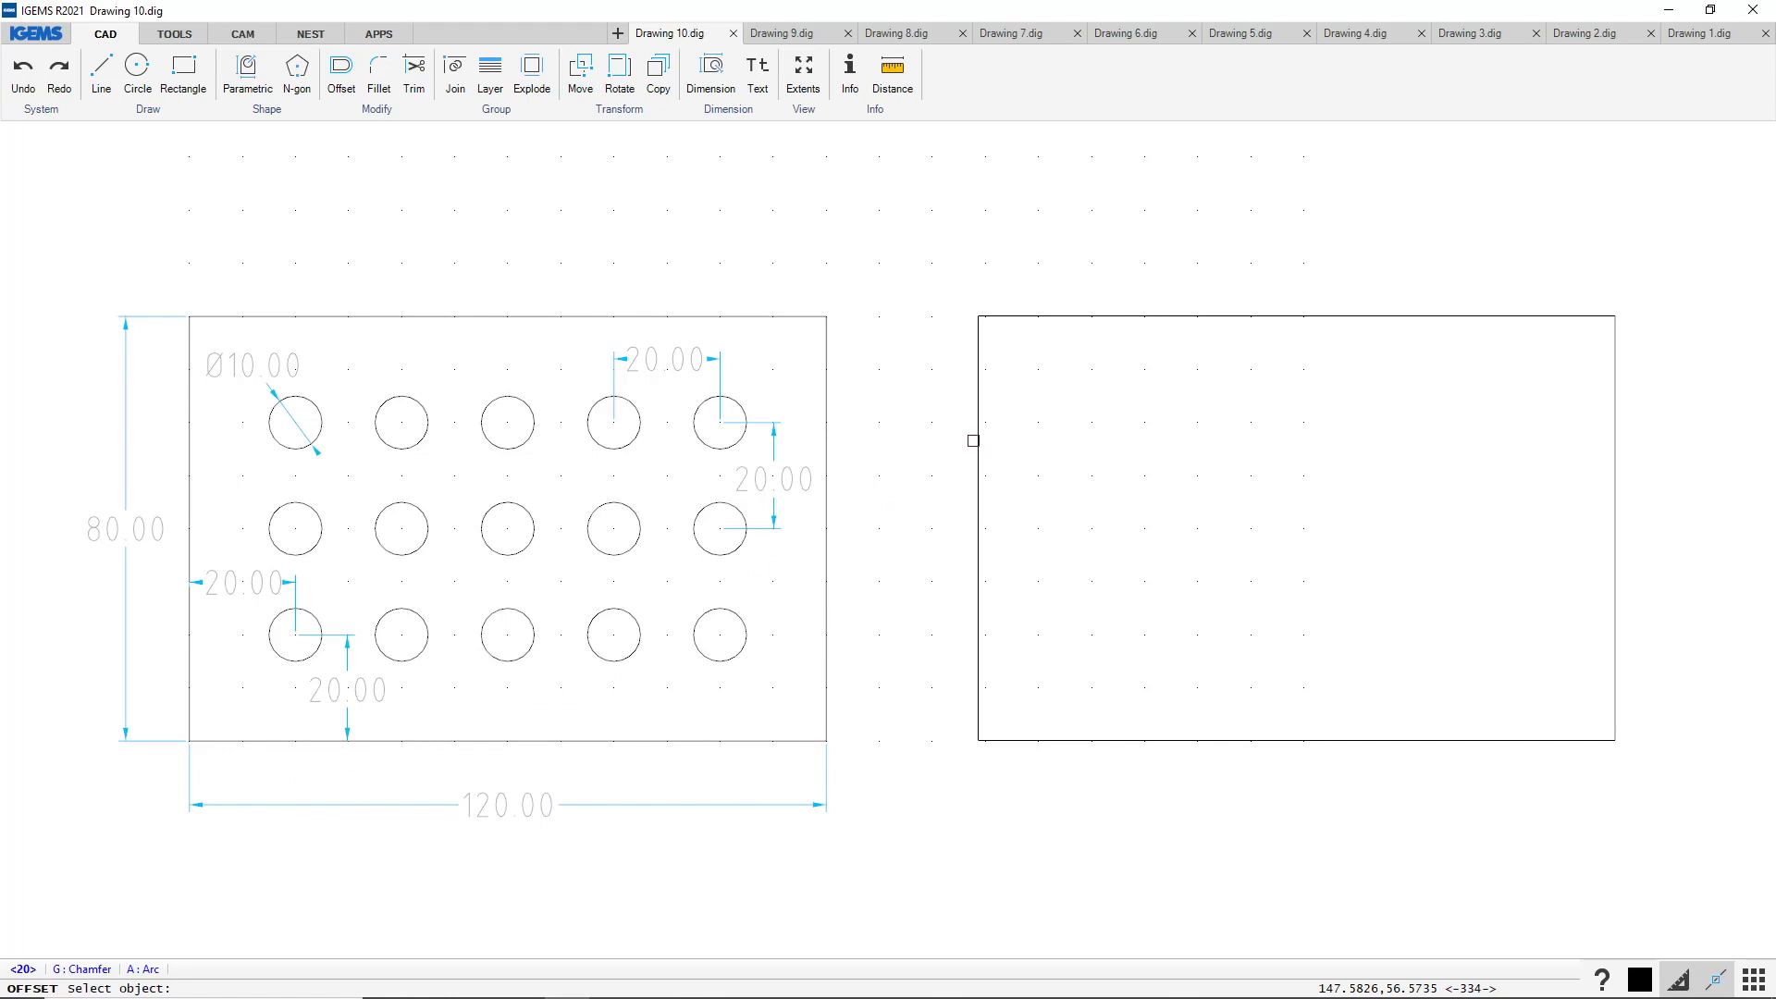
{"action": "left_click", "coordinate": [976, 441]}
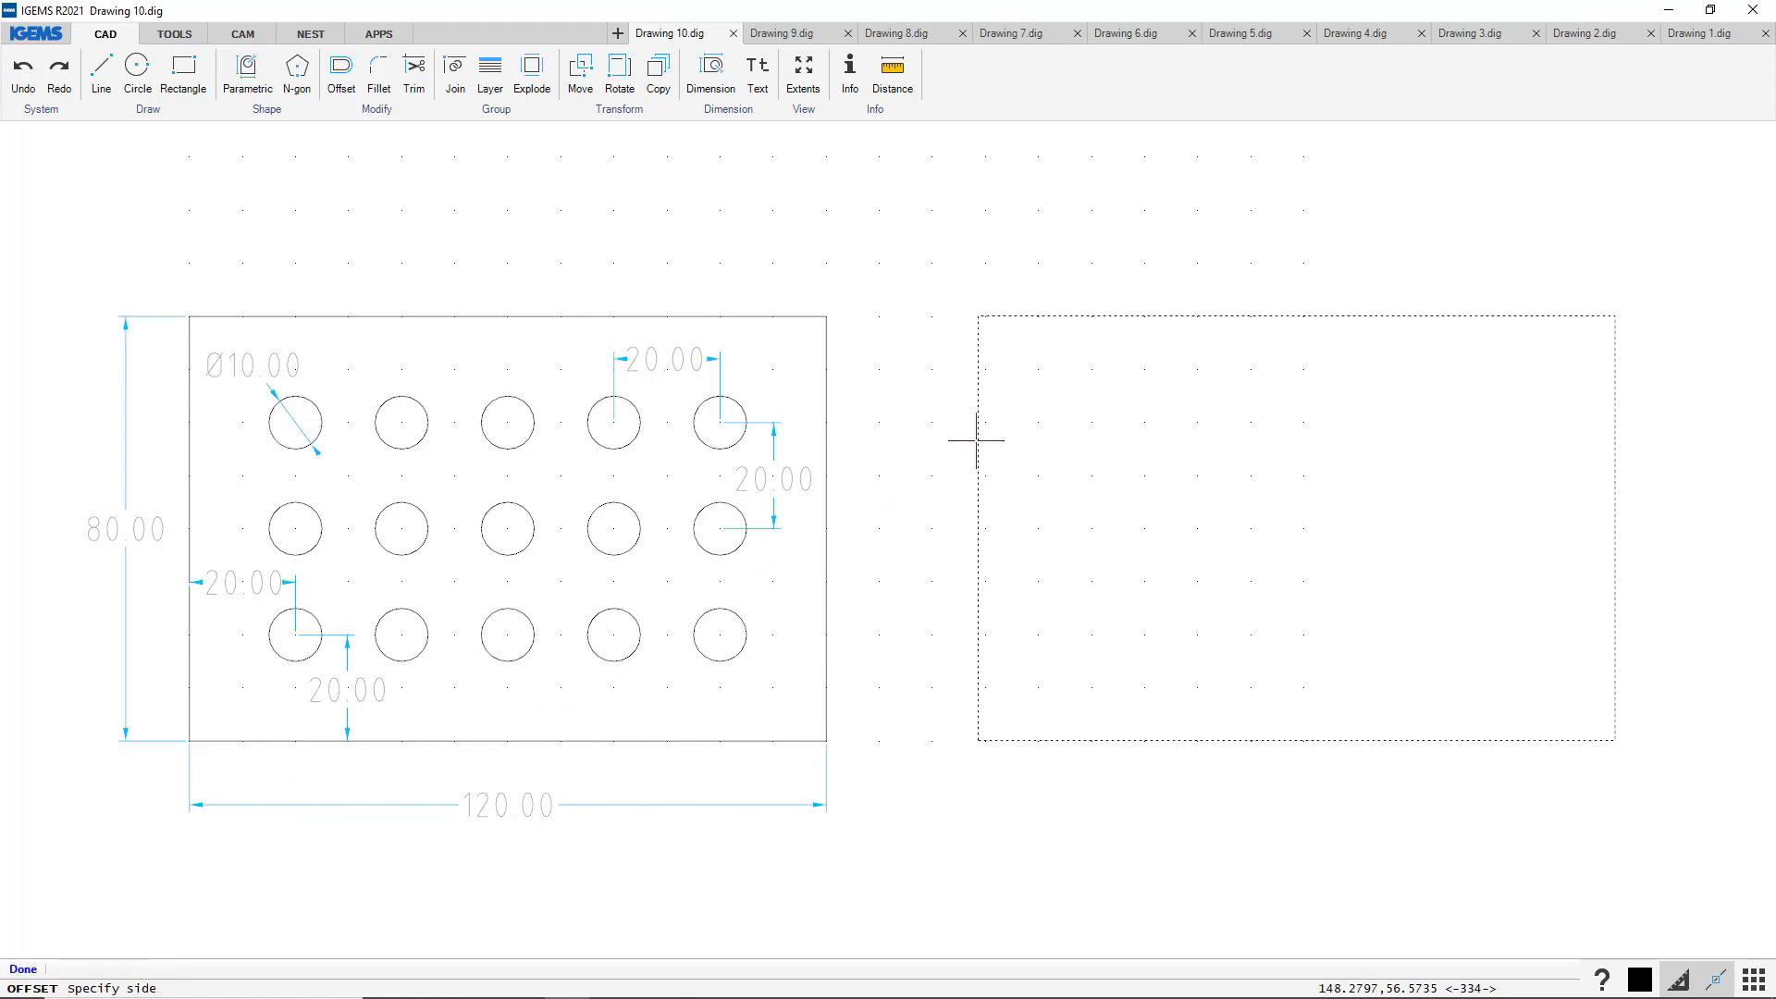
{"action": "left_click", "coordinate": [1148, 435]}
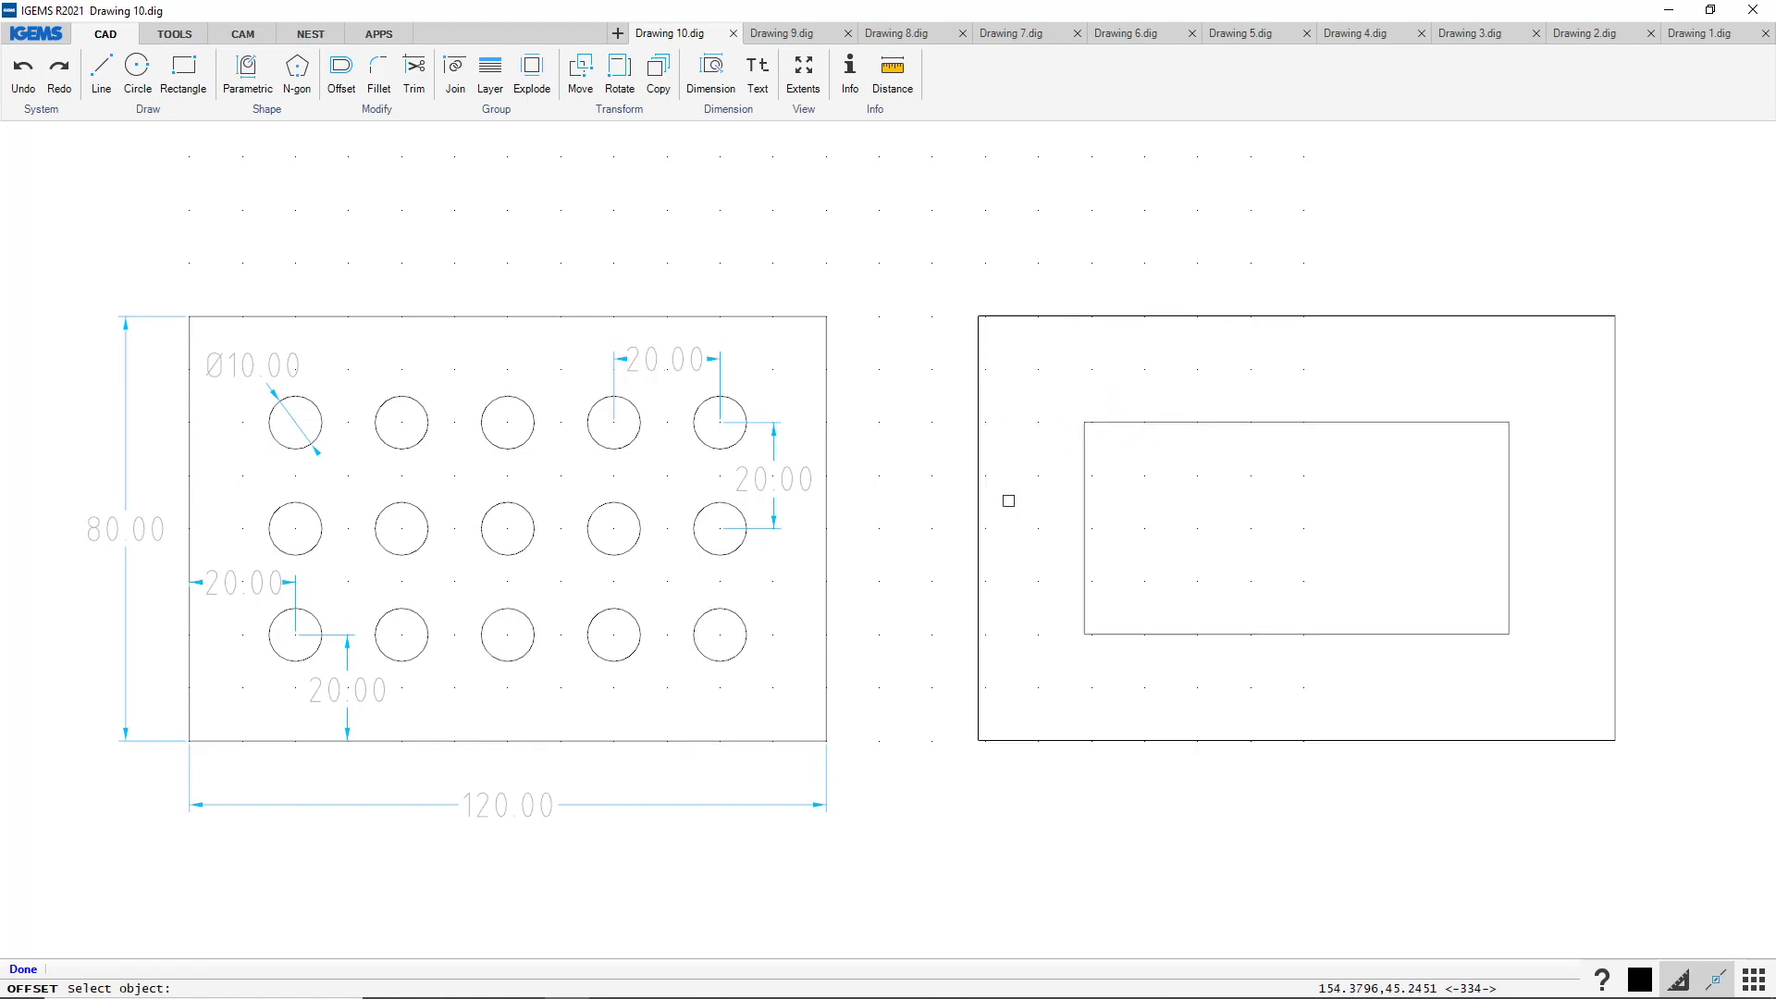
Draw a 10 mm diameter circle centred on the inner rectangle's lower-left corner
{"action": "left_click", "coordinate": [140, 71]}
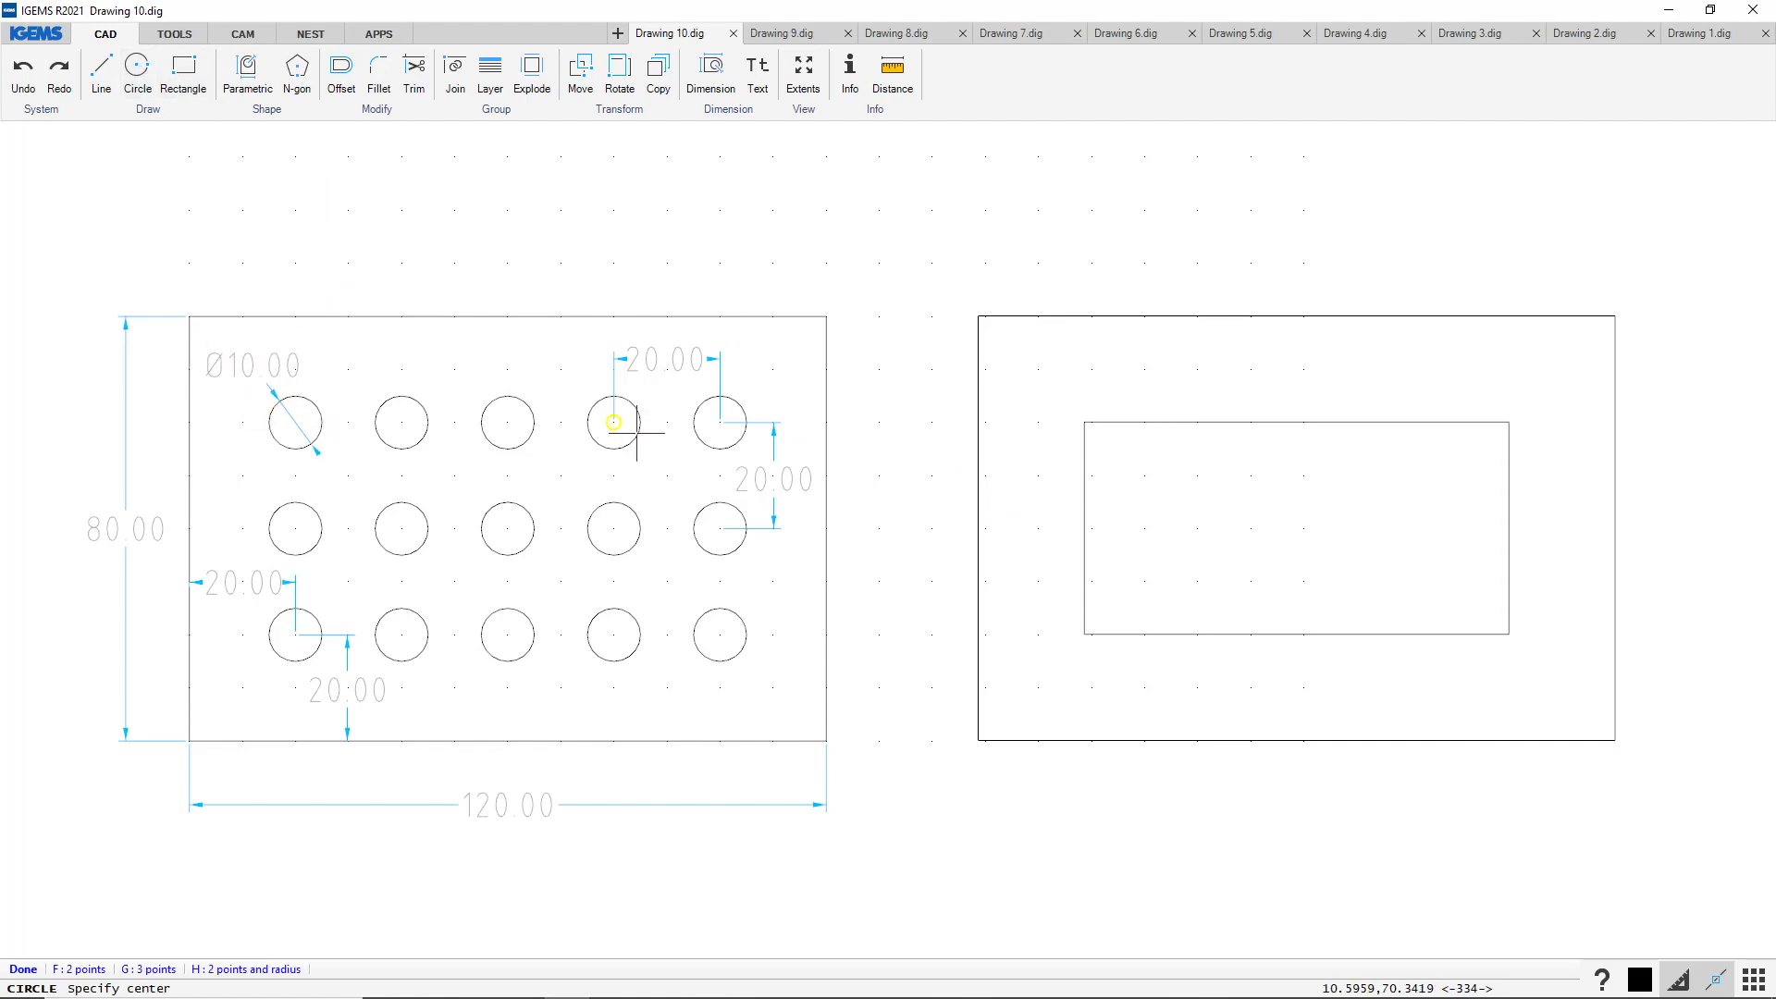
{"action": "left_click", "coordinate": [1086, 634]}
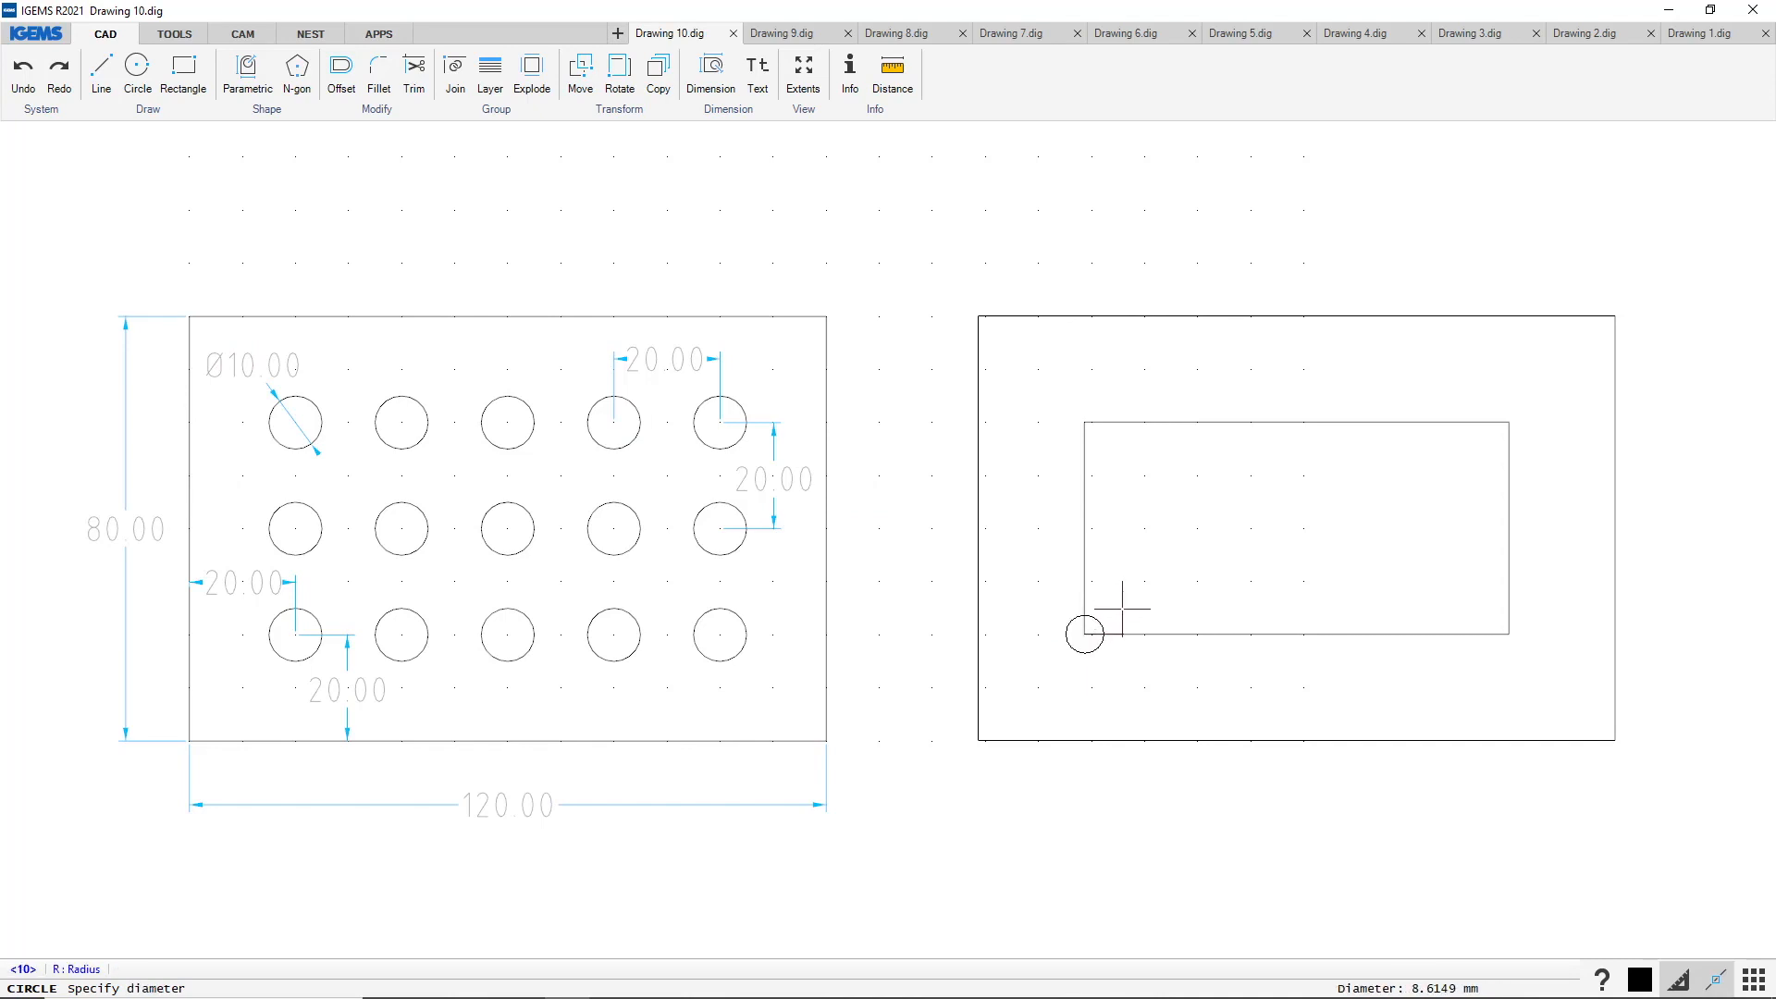
{"action": "type", "text": "10"}
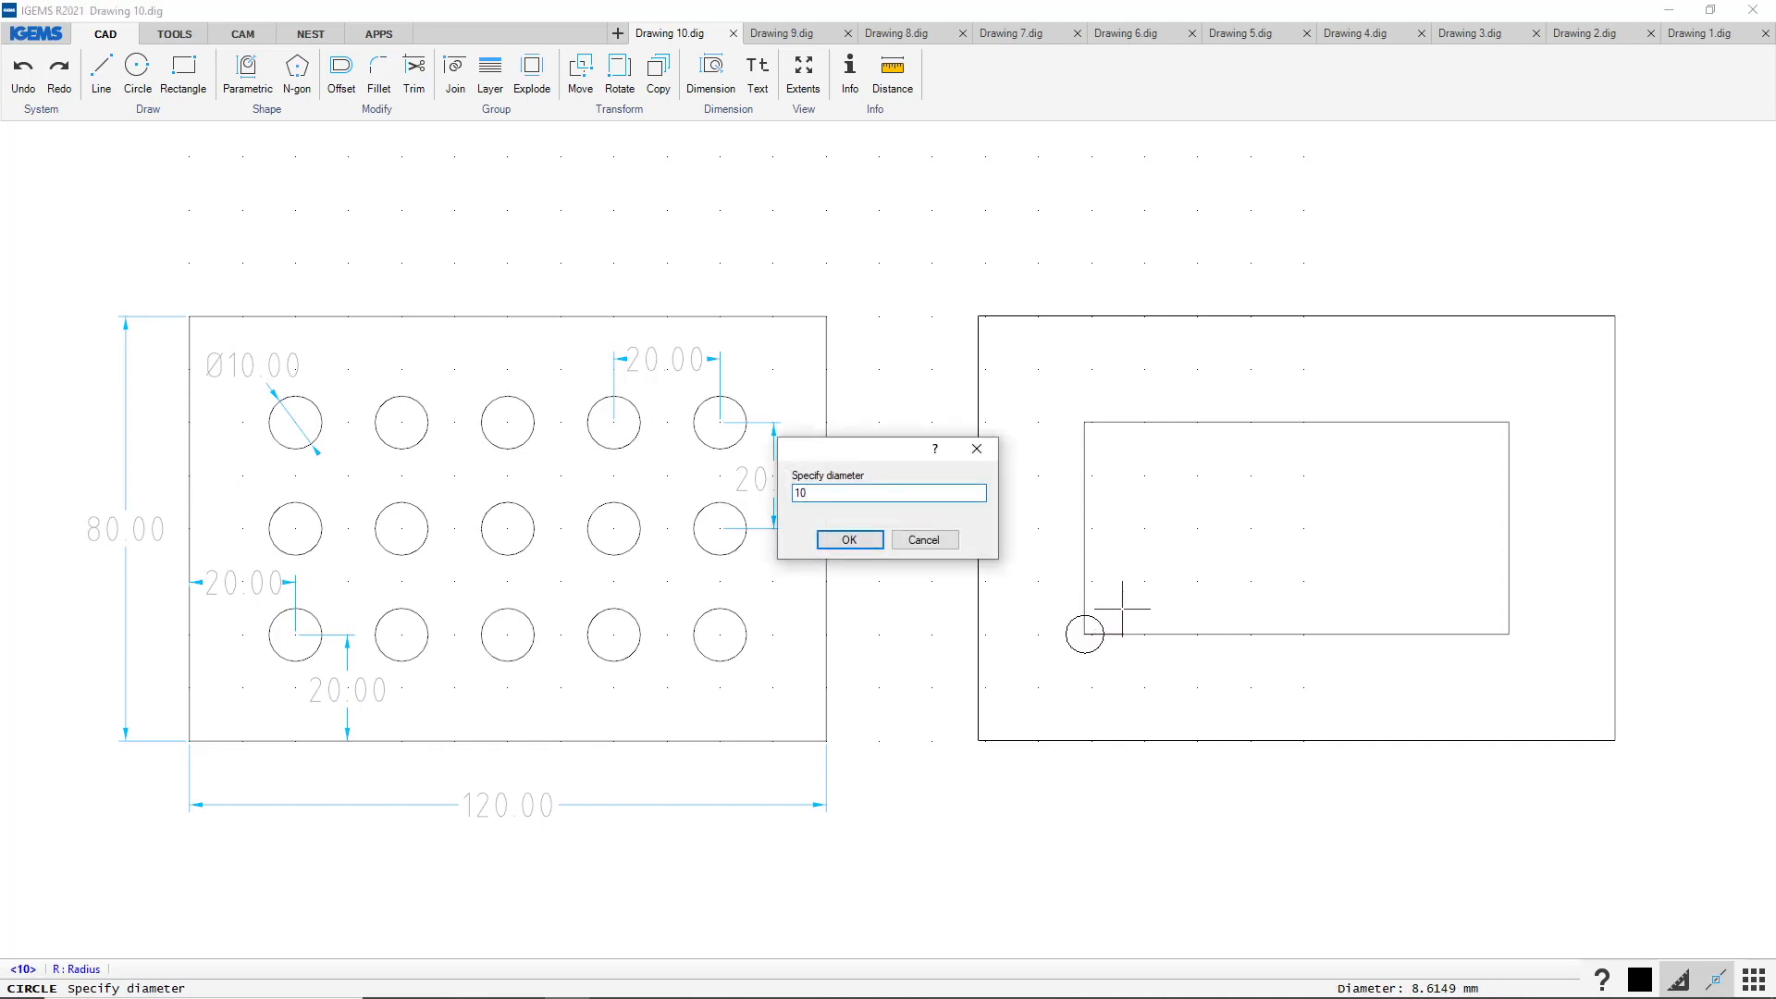
{"action": "key", "text": "Return"}
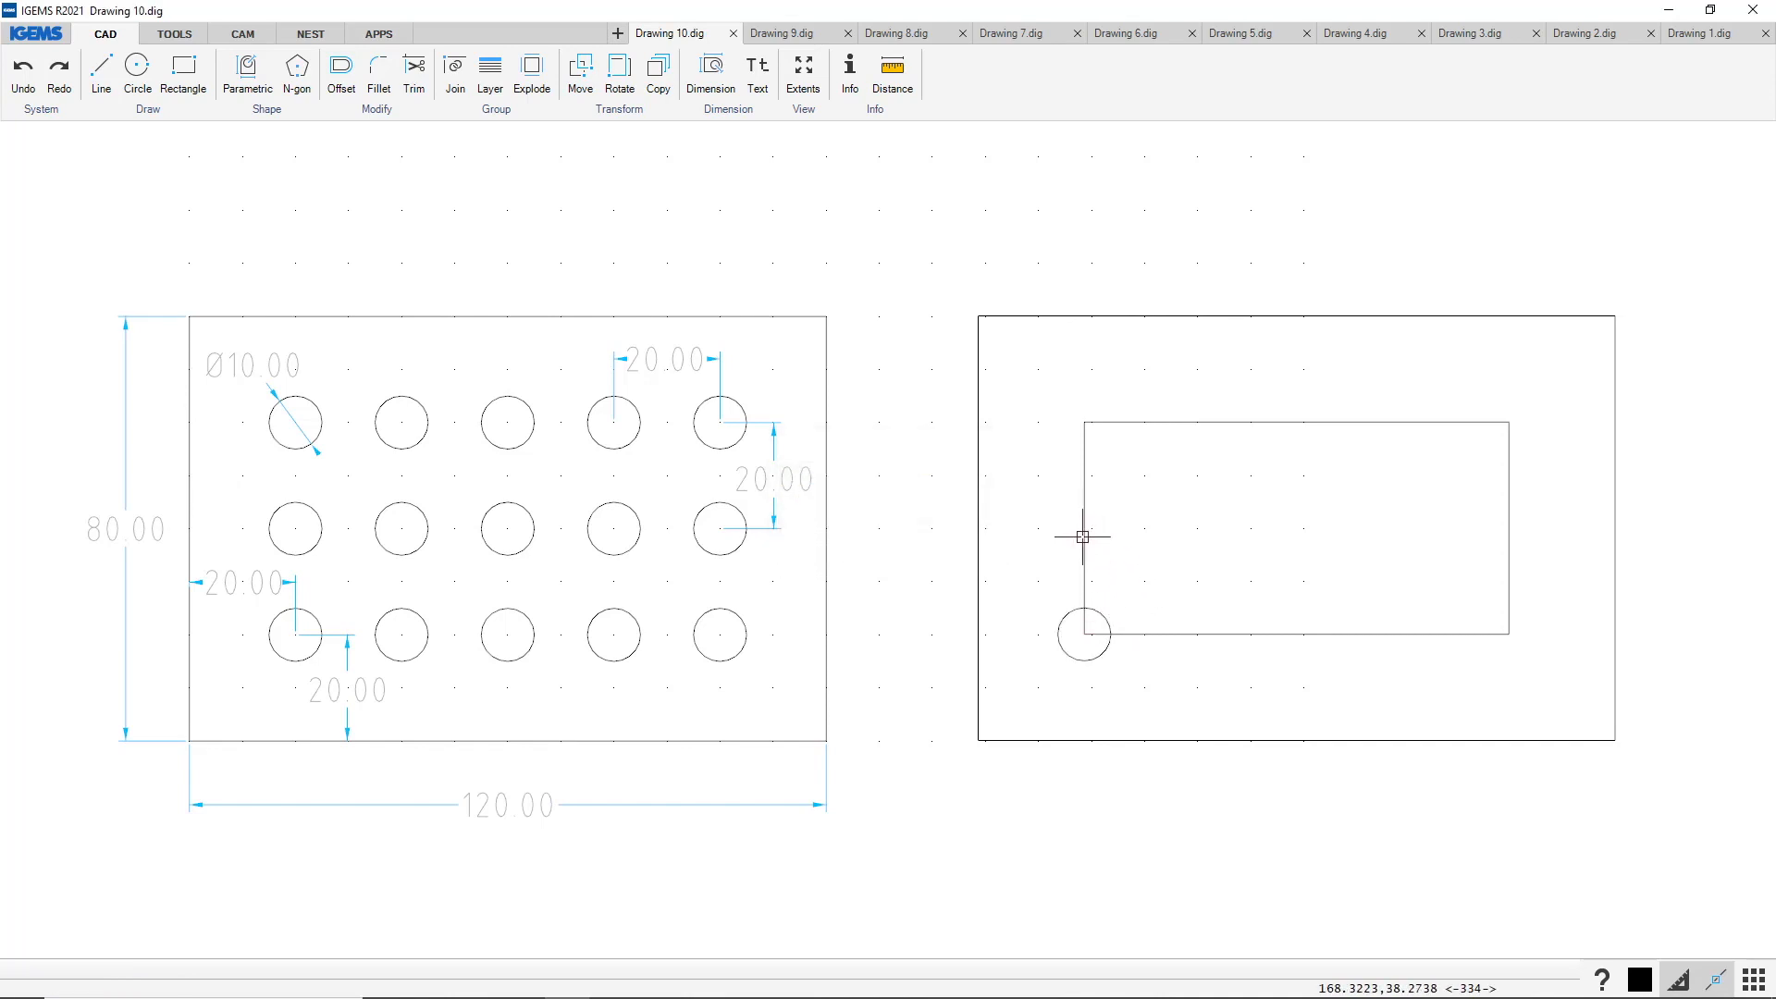
Array the circle rectangularly in 3 rows and 5 columns with 20 mm spacing in X and Y, and delete the inner rectangle
{"action": "left_click", "coordinate": [645, 113]}
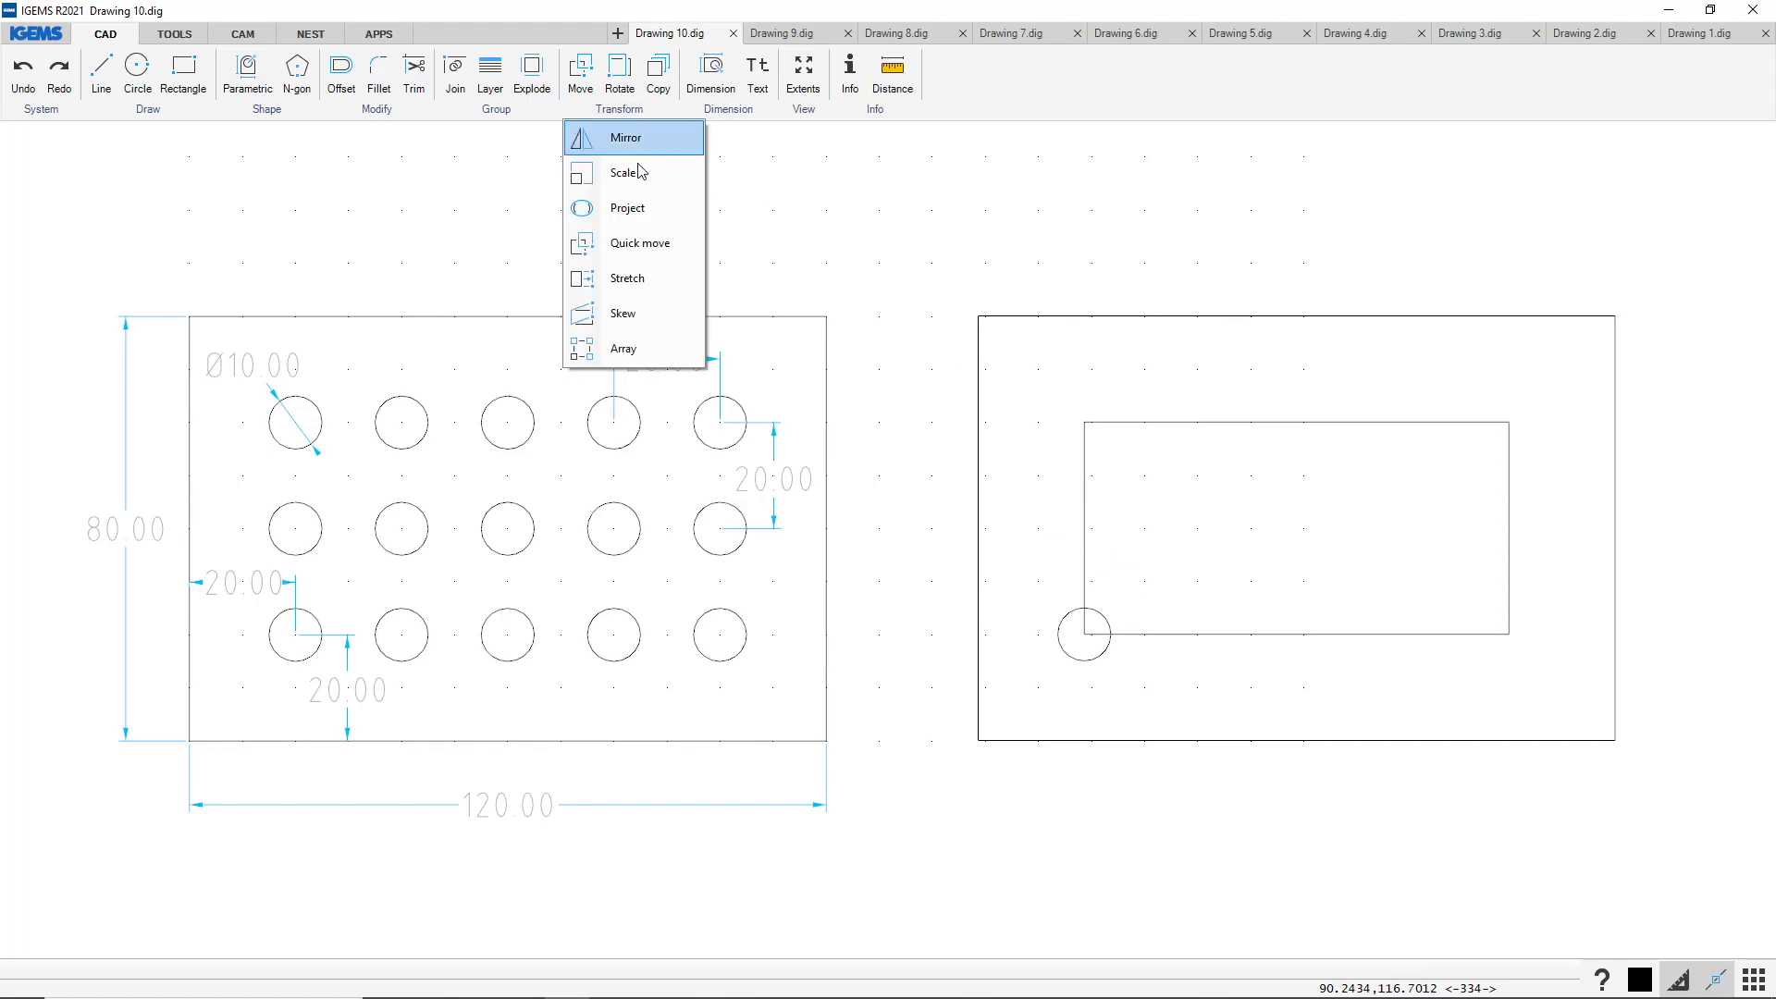
{"action": "left_click", "coordinate": [649, 357]}
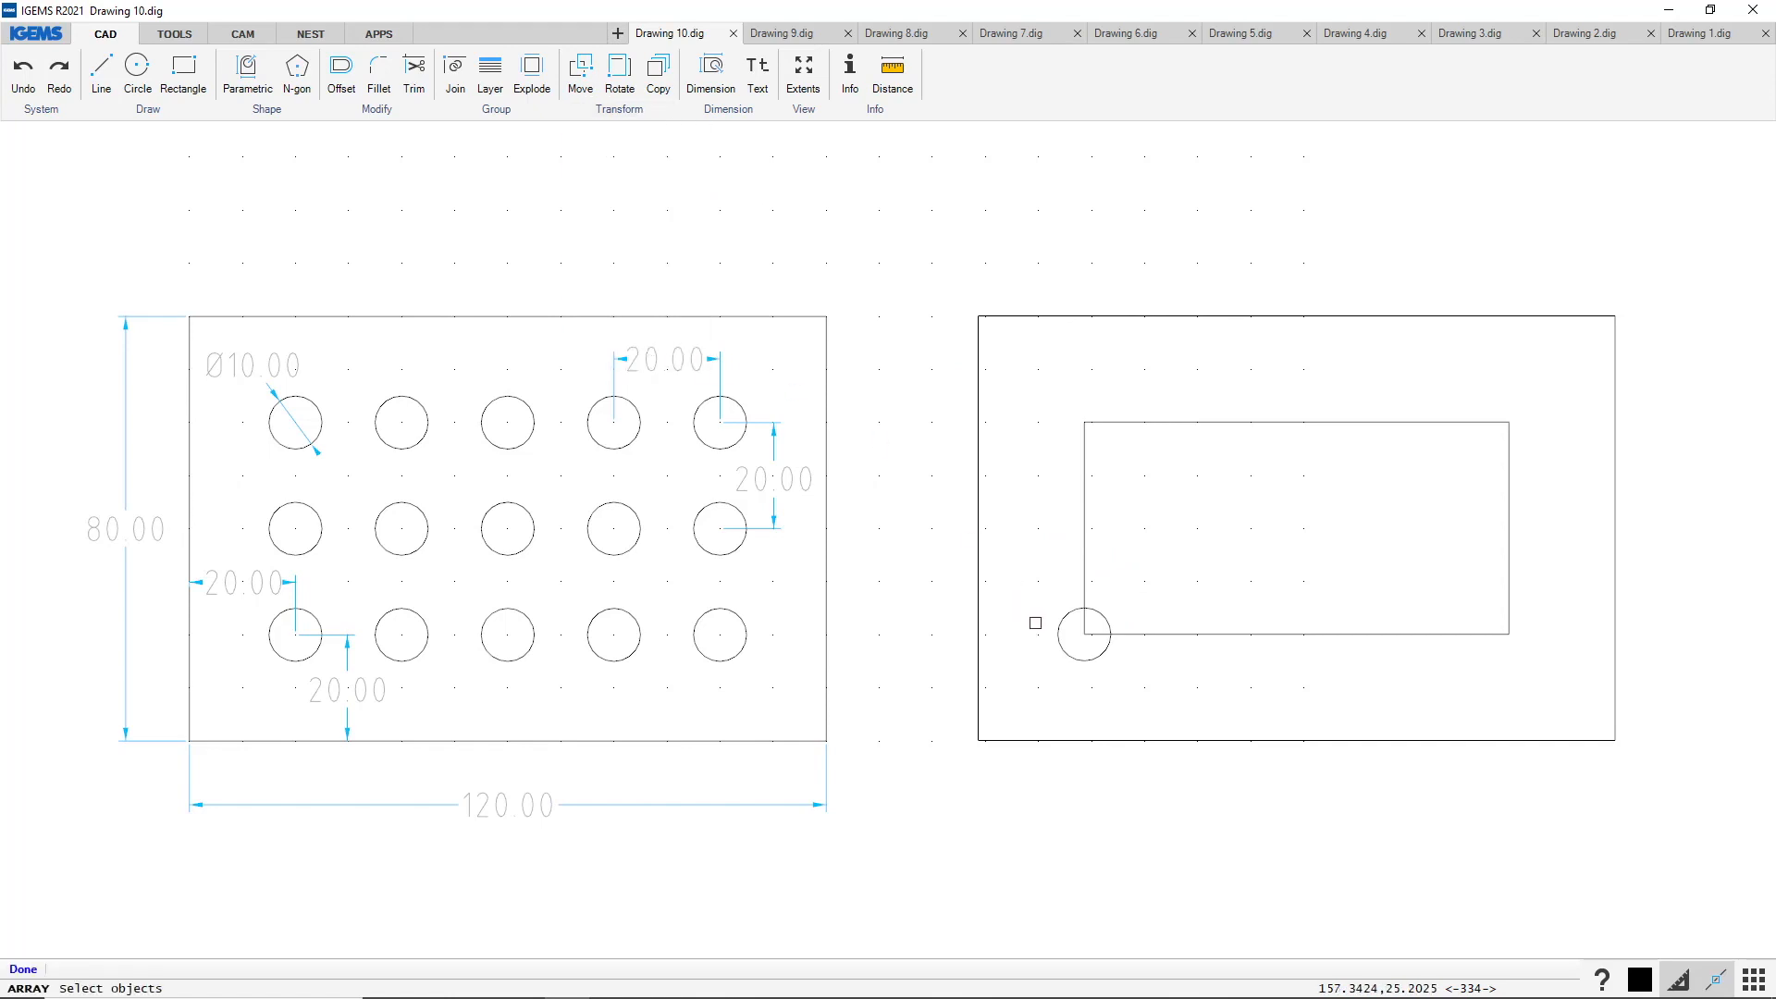
{"action": "left_click", "coordinate": [1059, 640]}
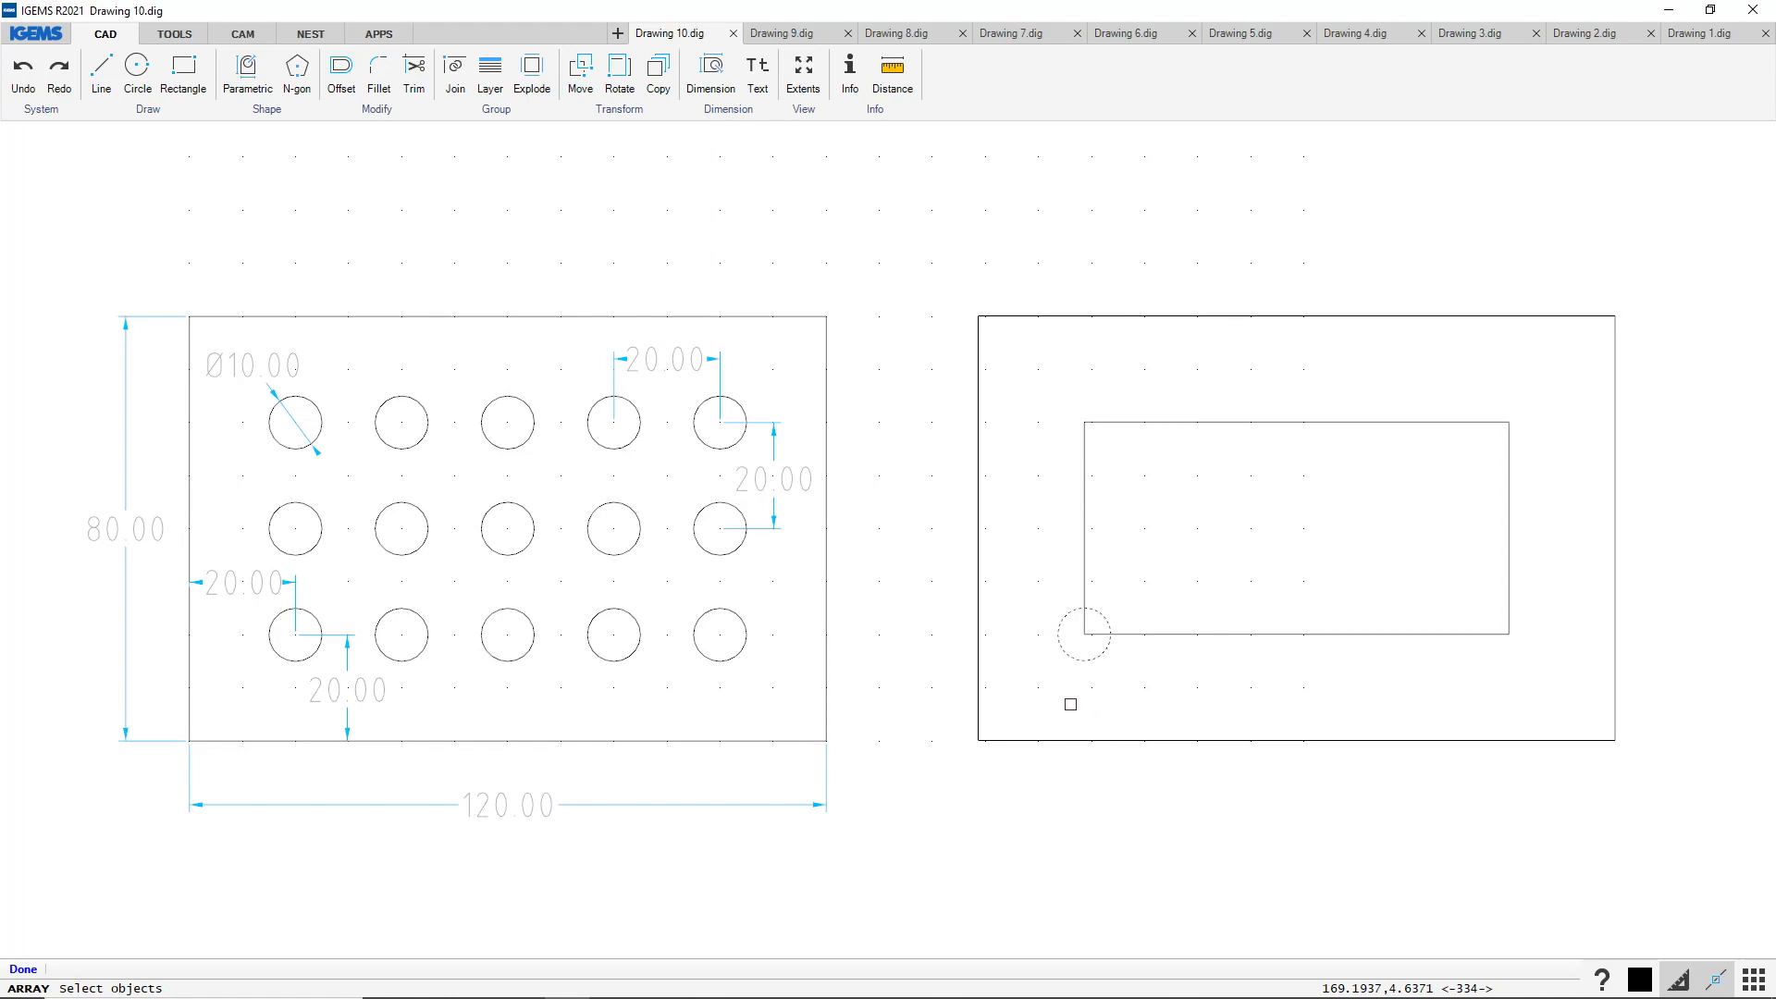
{"action": "right_click", "coordinate": [1078, 665]}
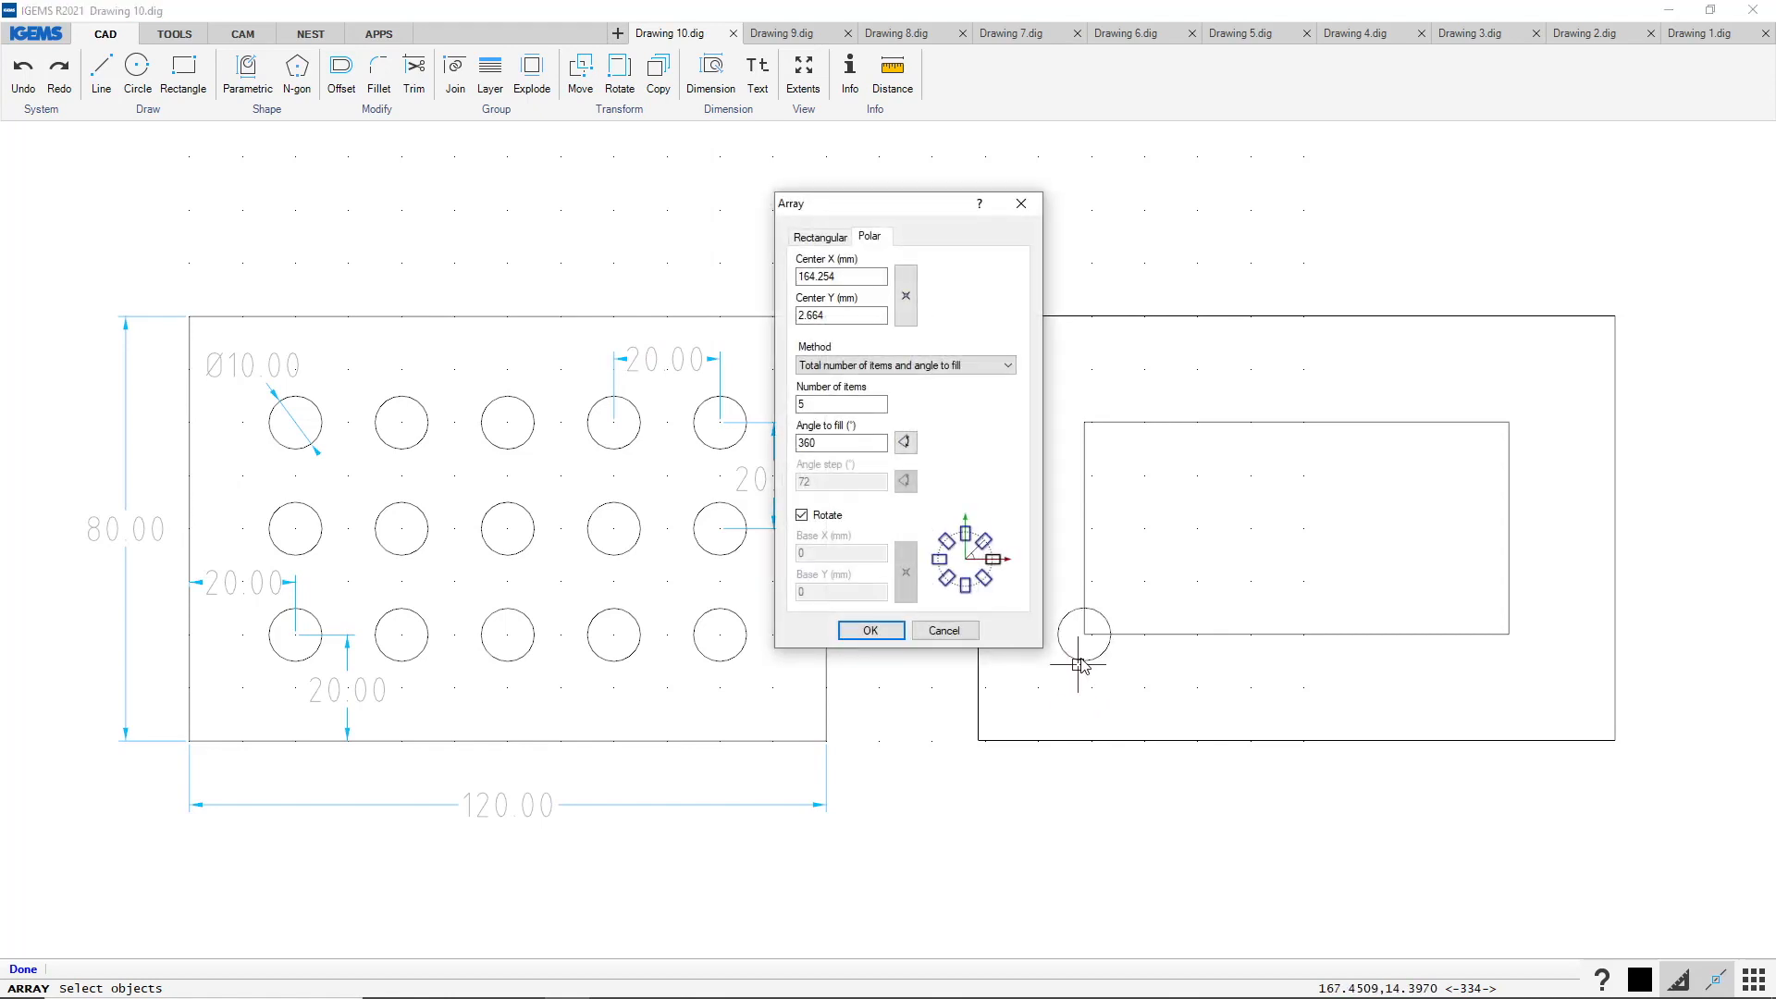
{"action": "left_click", "coordinate": [818, 236]}
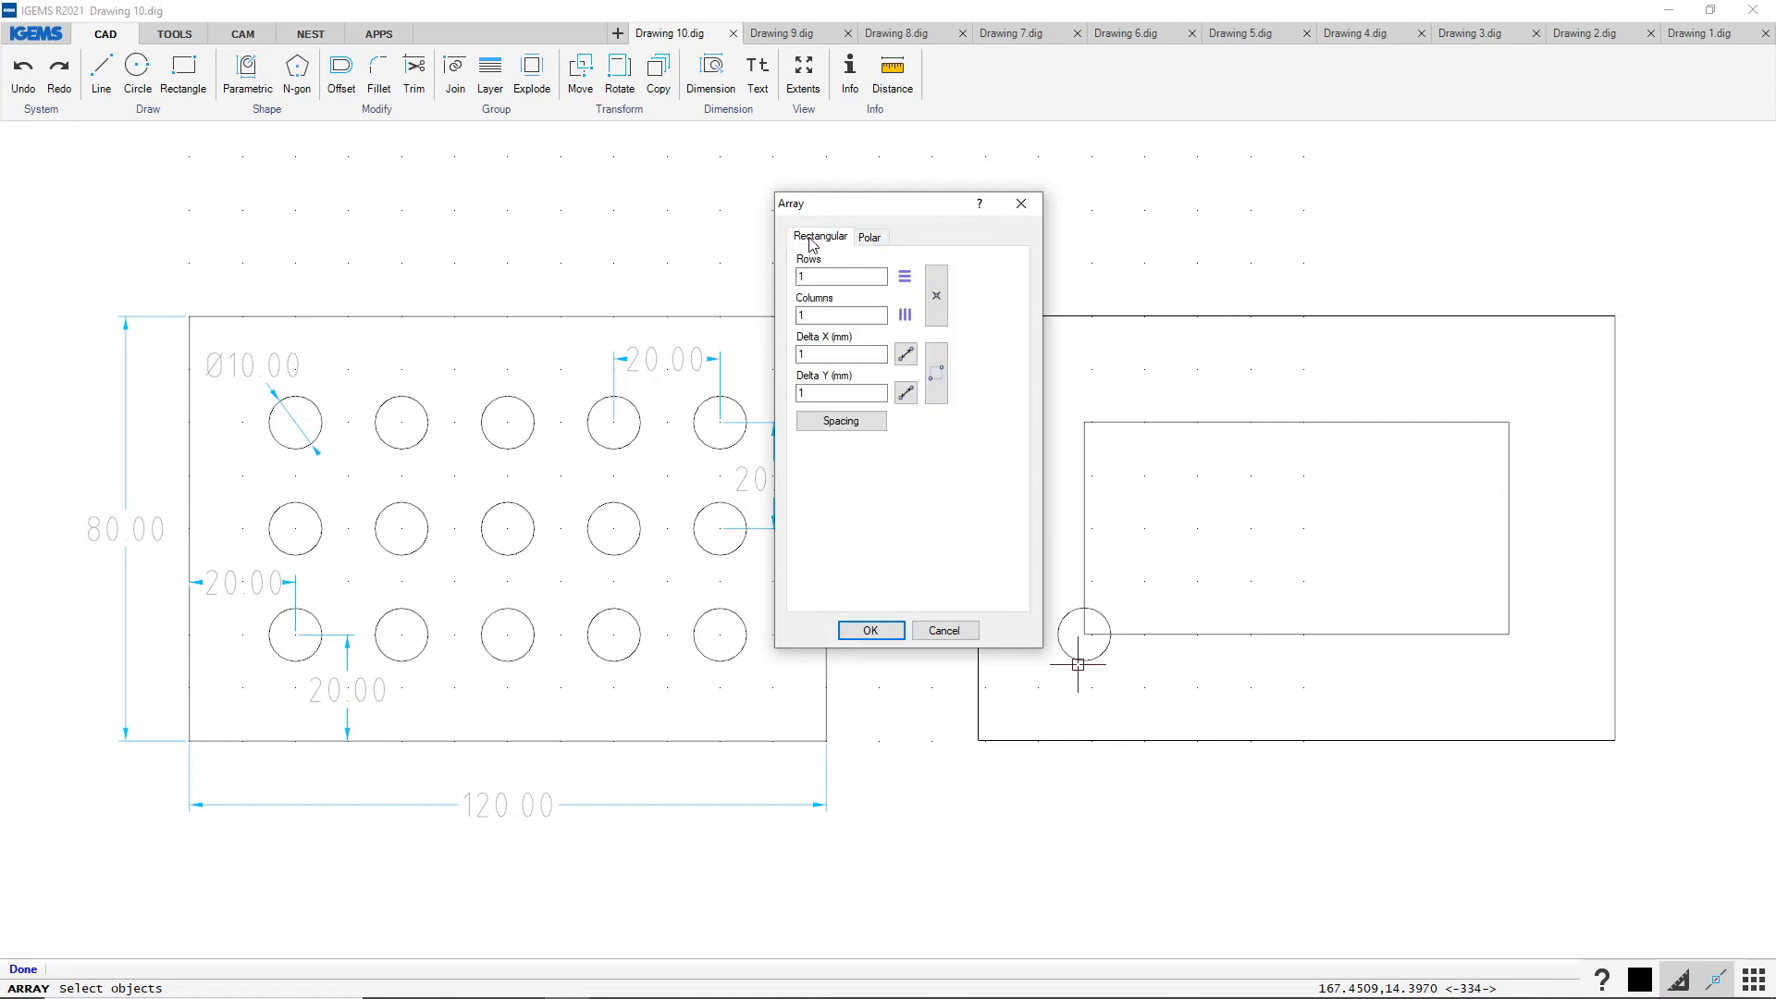
{"action": "left_click_drag", "start_coordinate": [826, 203], "coordinate": [896, 190]}
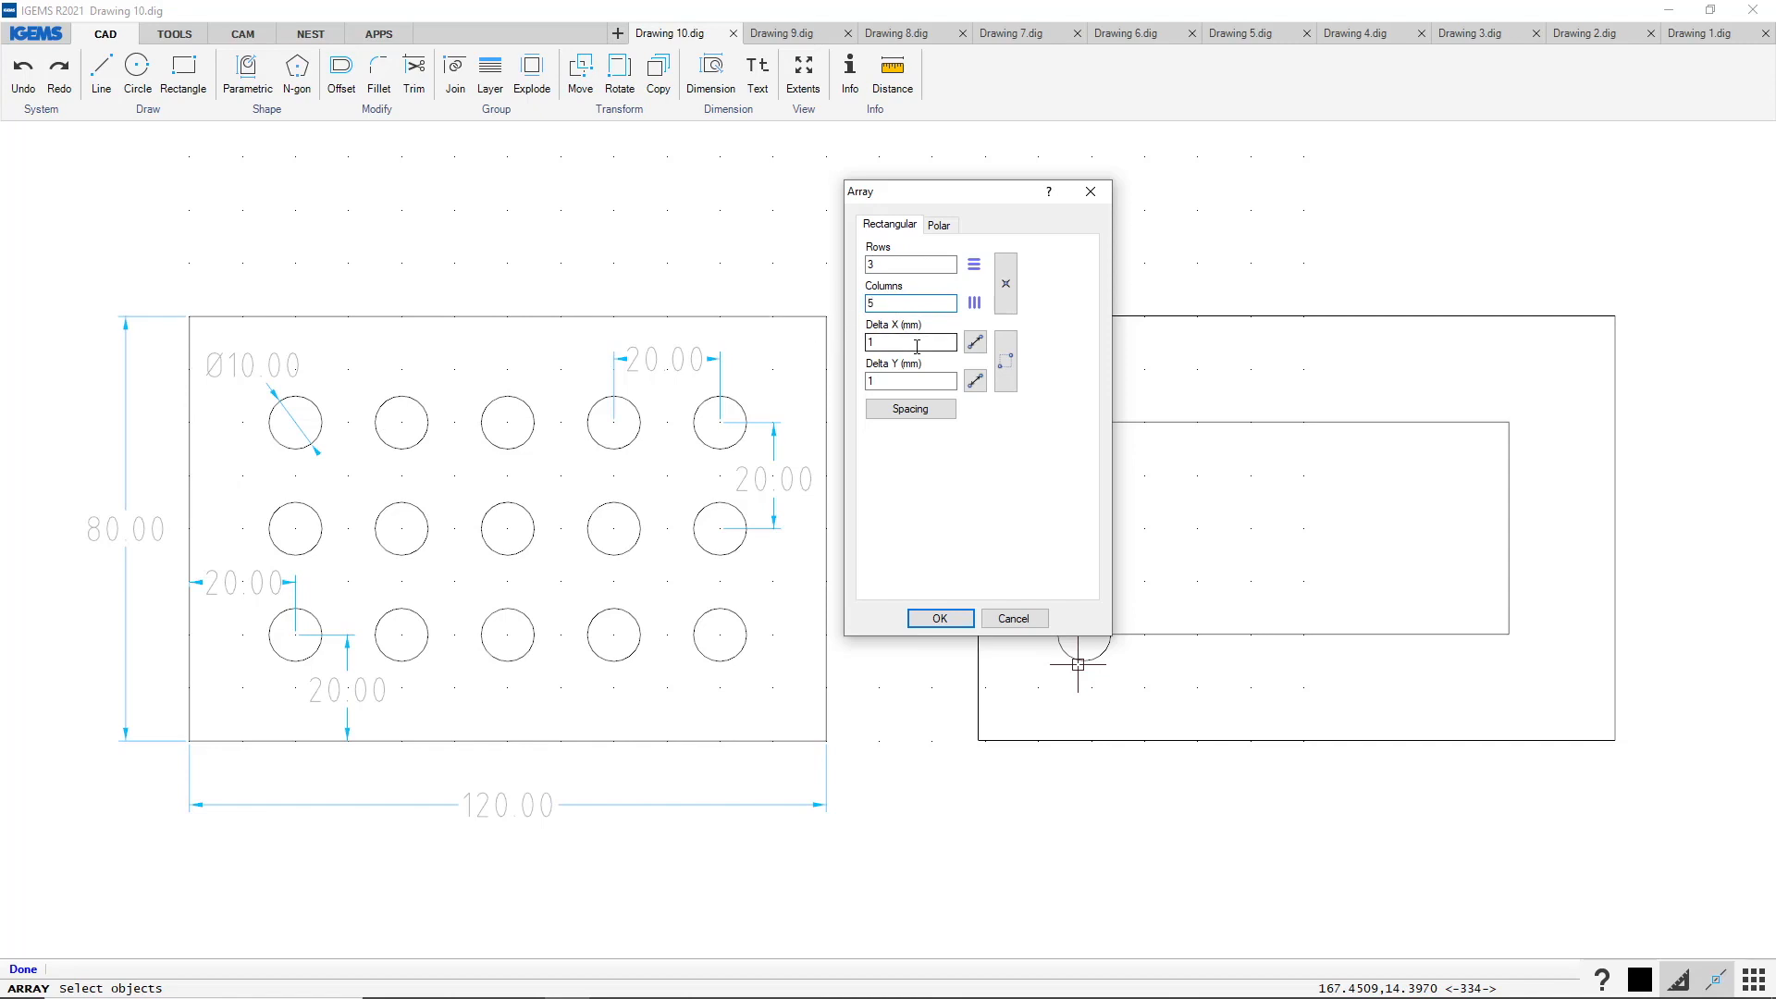
{"action": "left_click", "coordinate": [916, 346]}
{"action": "double_click", "coordinate": [890, 380]}
{"action": "type", "text": "20"}
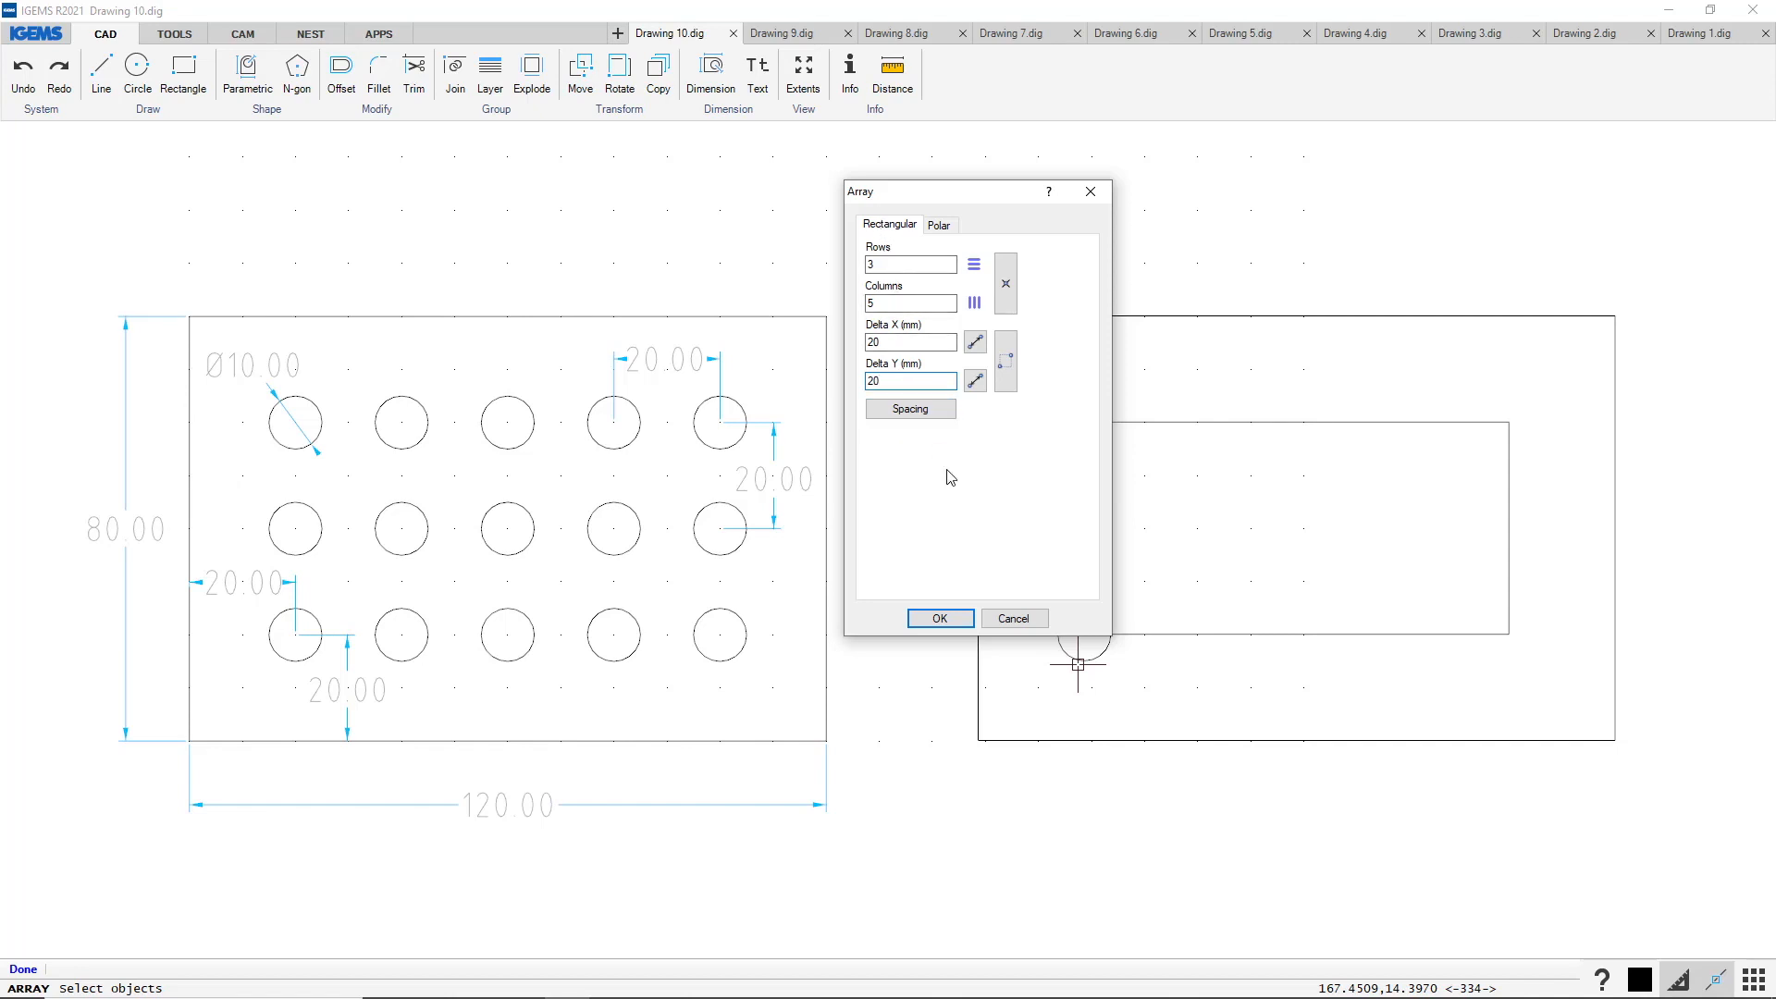
{"action": "left_click", "coordinate": [943, 618]}
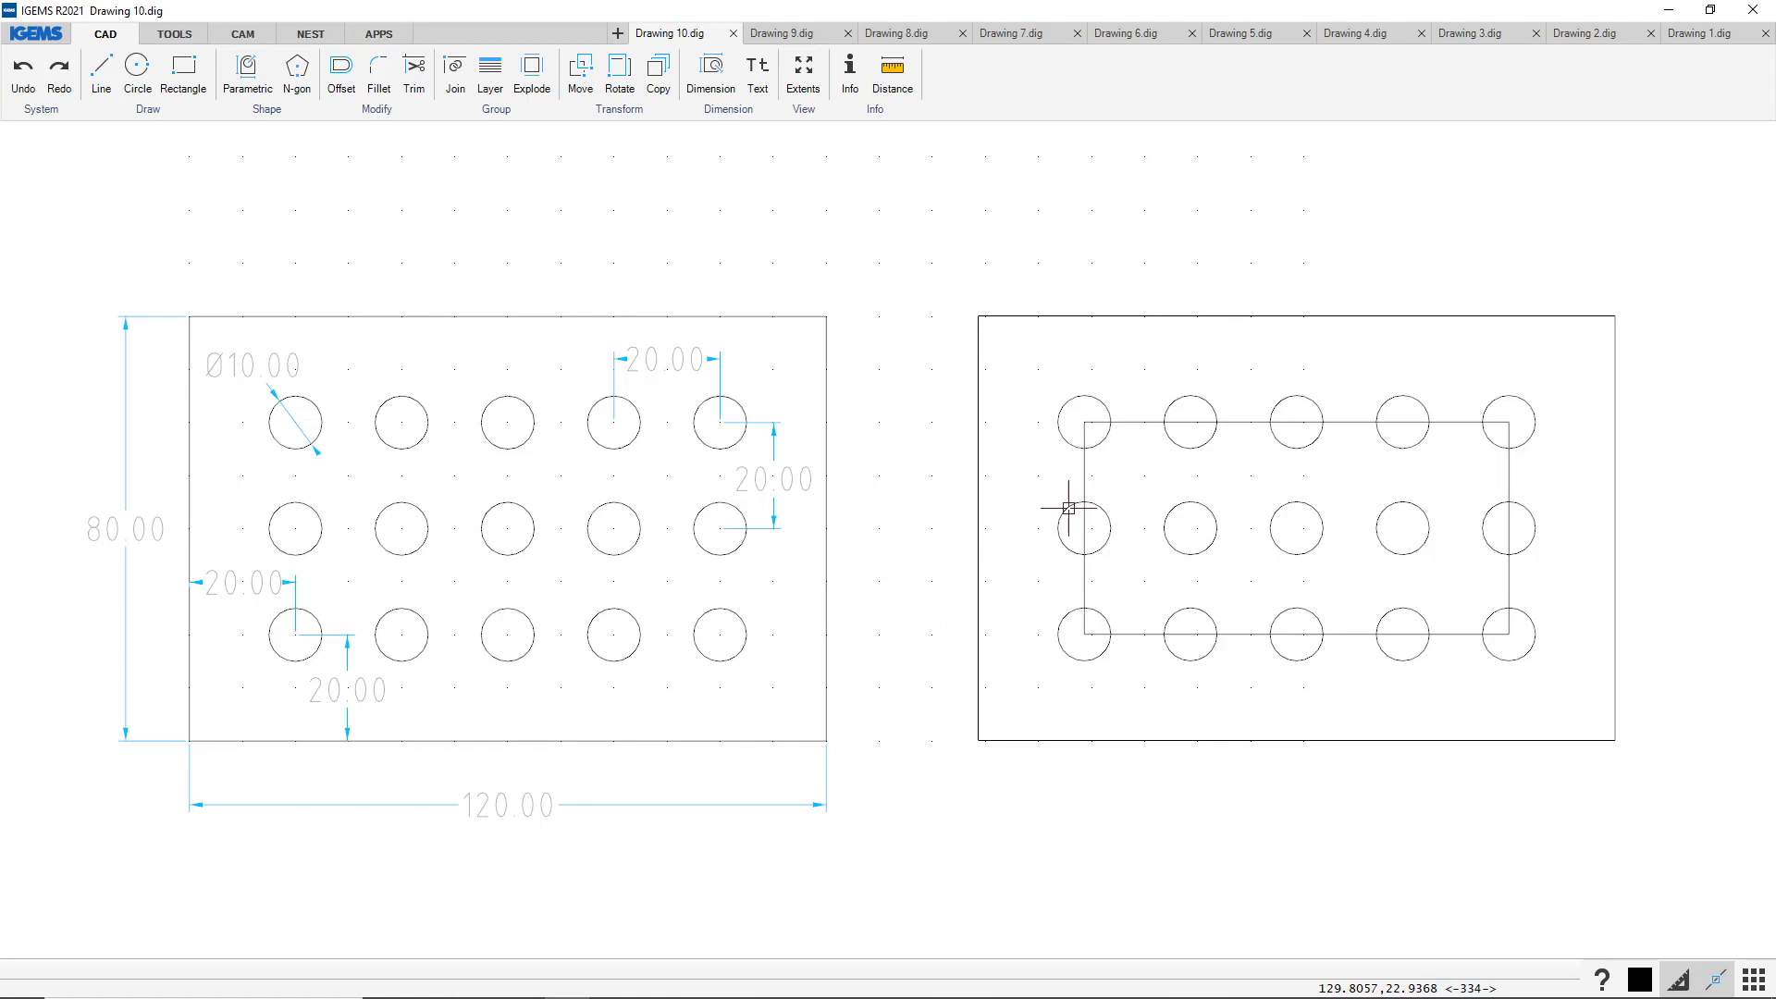
{"action": "left_click", "coordinate": [1085, 482]}
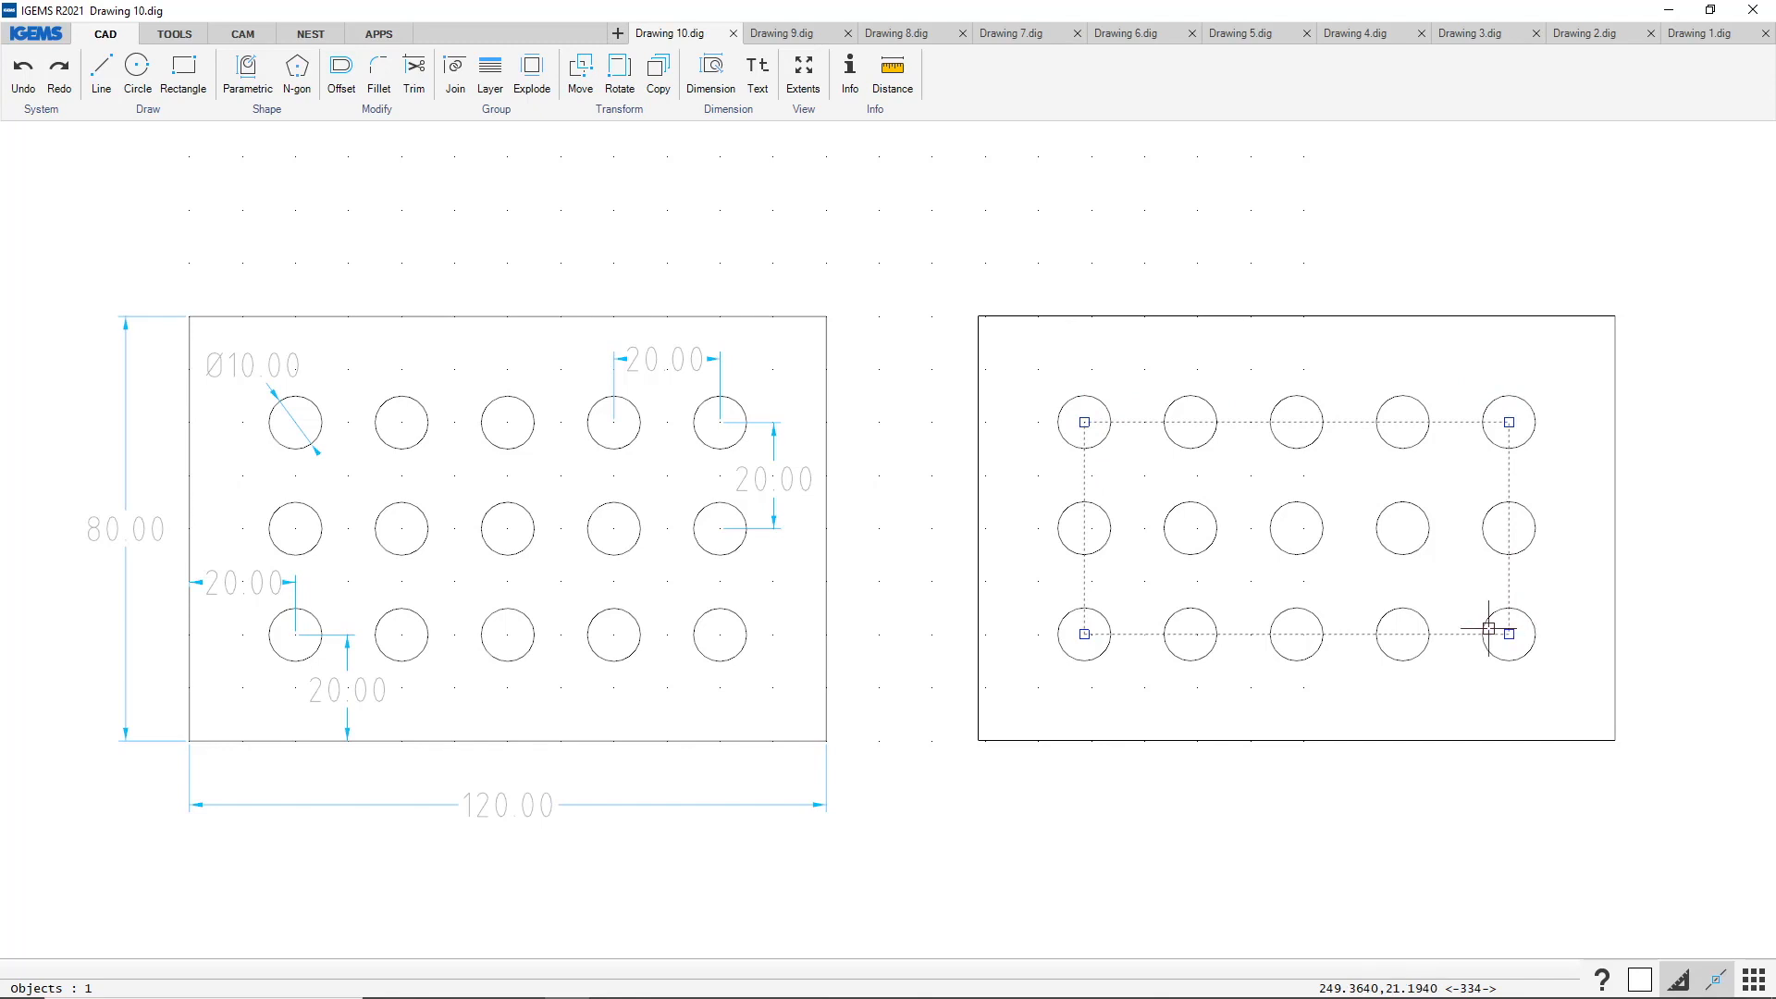
{"action": "left_click", "coordinate": [936, 549]}
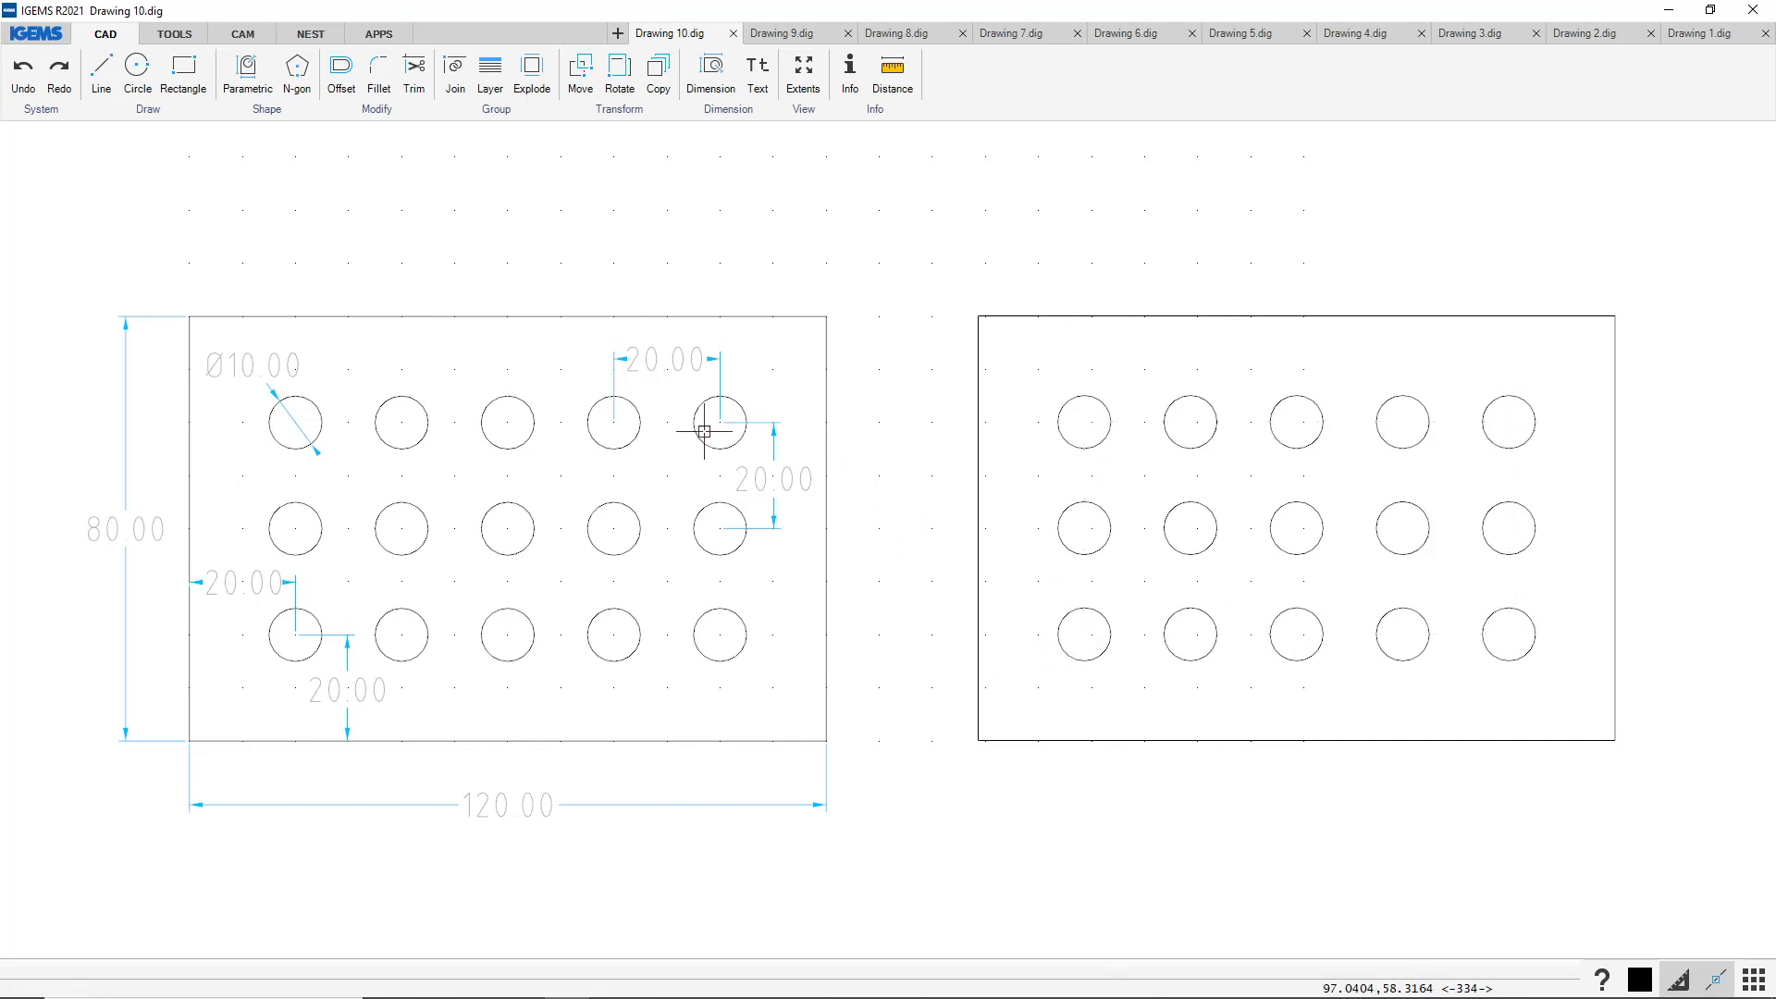
Dimension the new plate's height to the left of it and its width below it
{"action": "left_click", "coordinate": [719, 72]}
{"action": "left_click", "coordinate": [969, 477]}
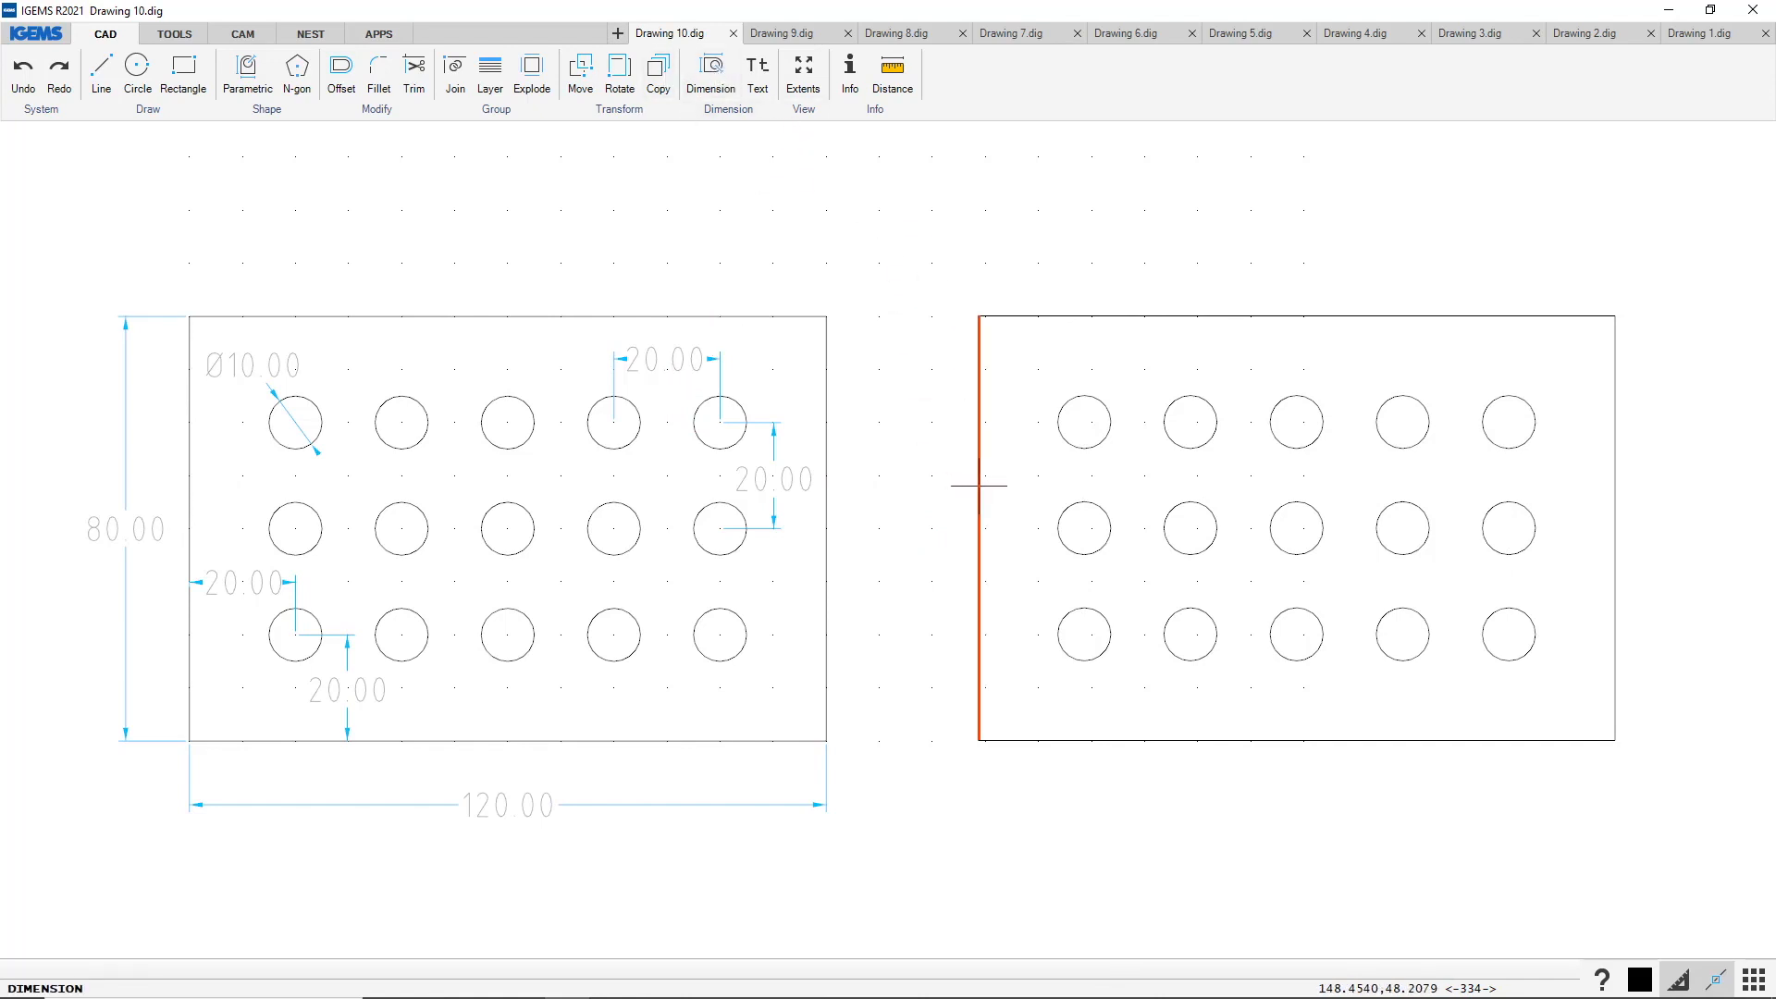
{"action": "left_click", "coordinate": [915, 528]}
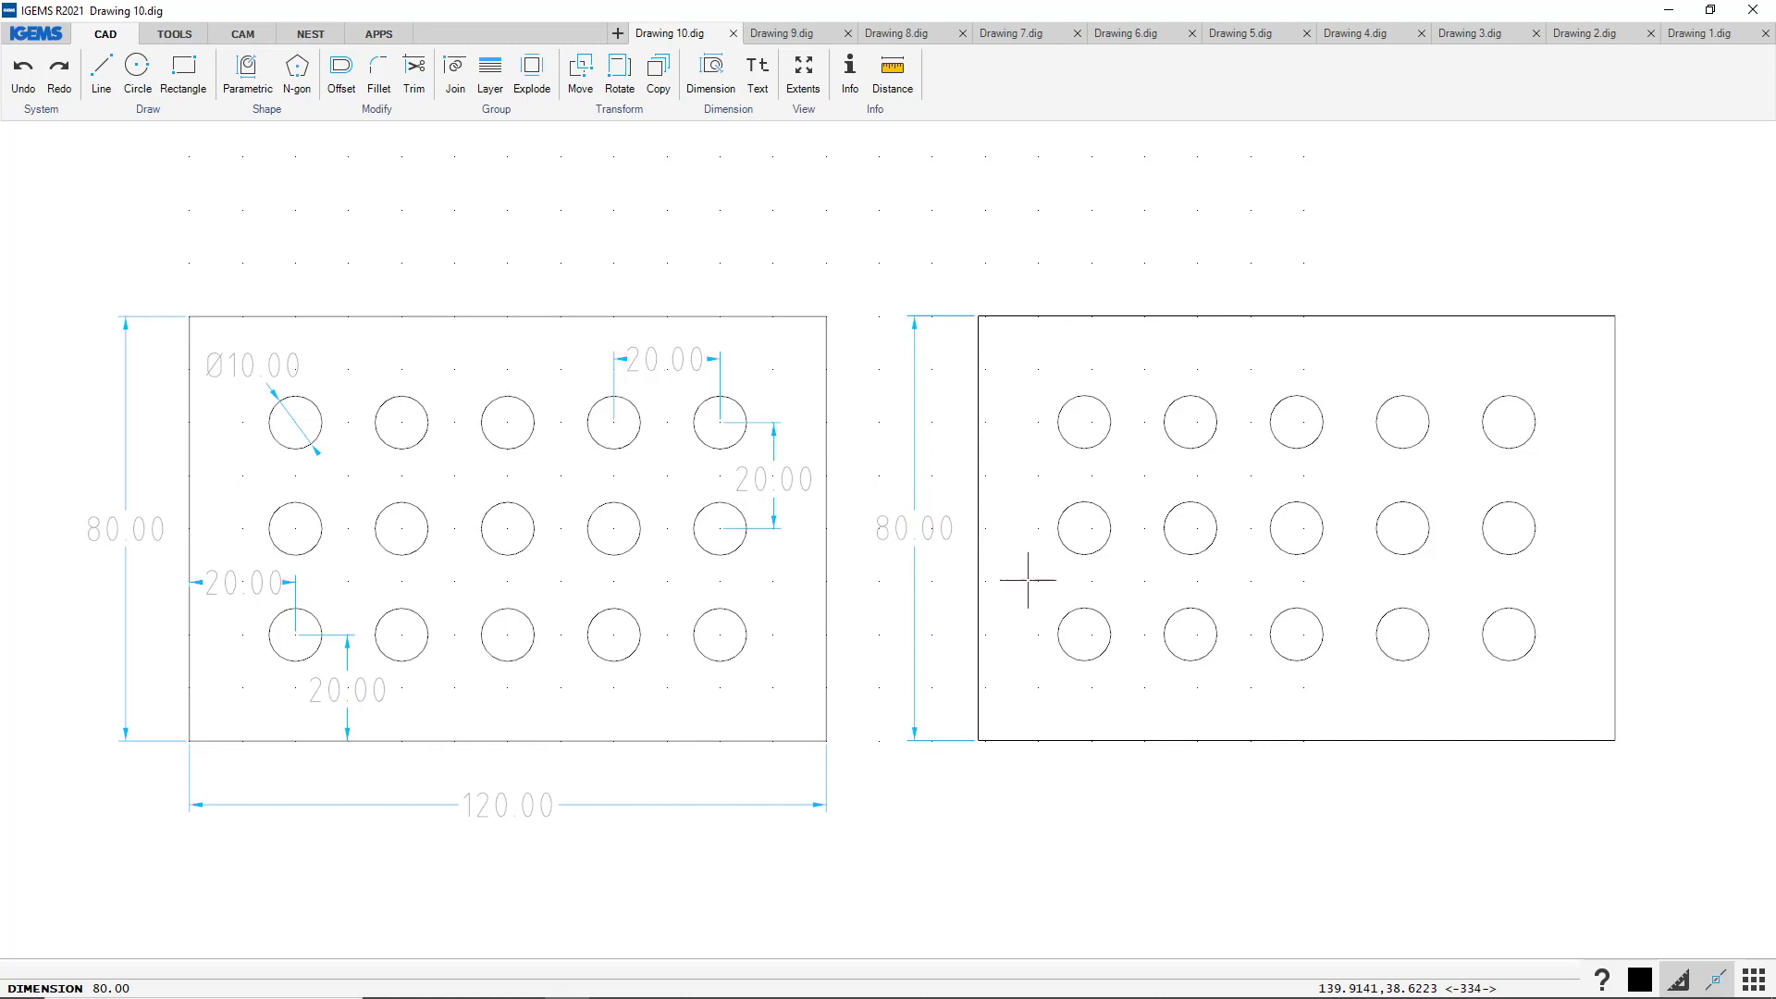
{"action": "left_click", "coordinate": [1212, 736]}
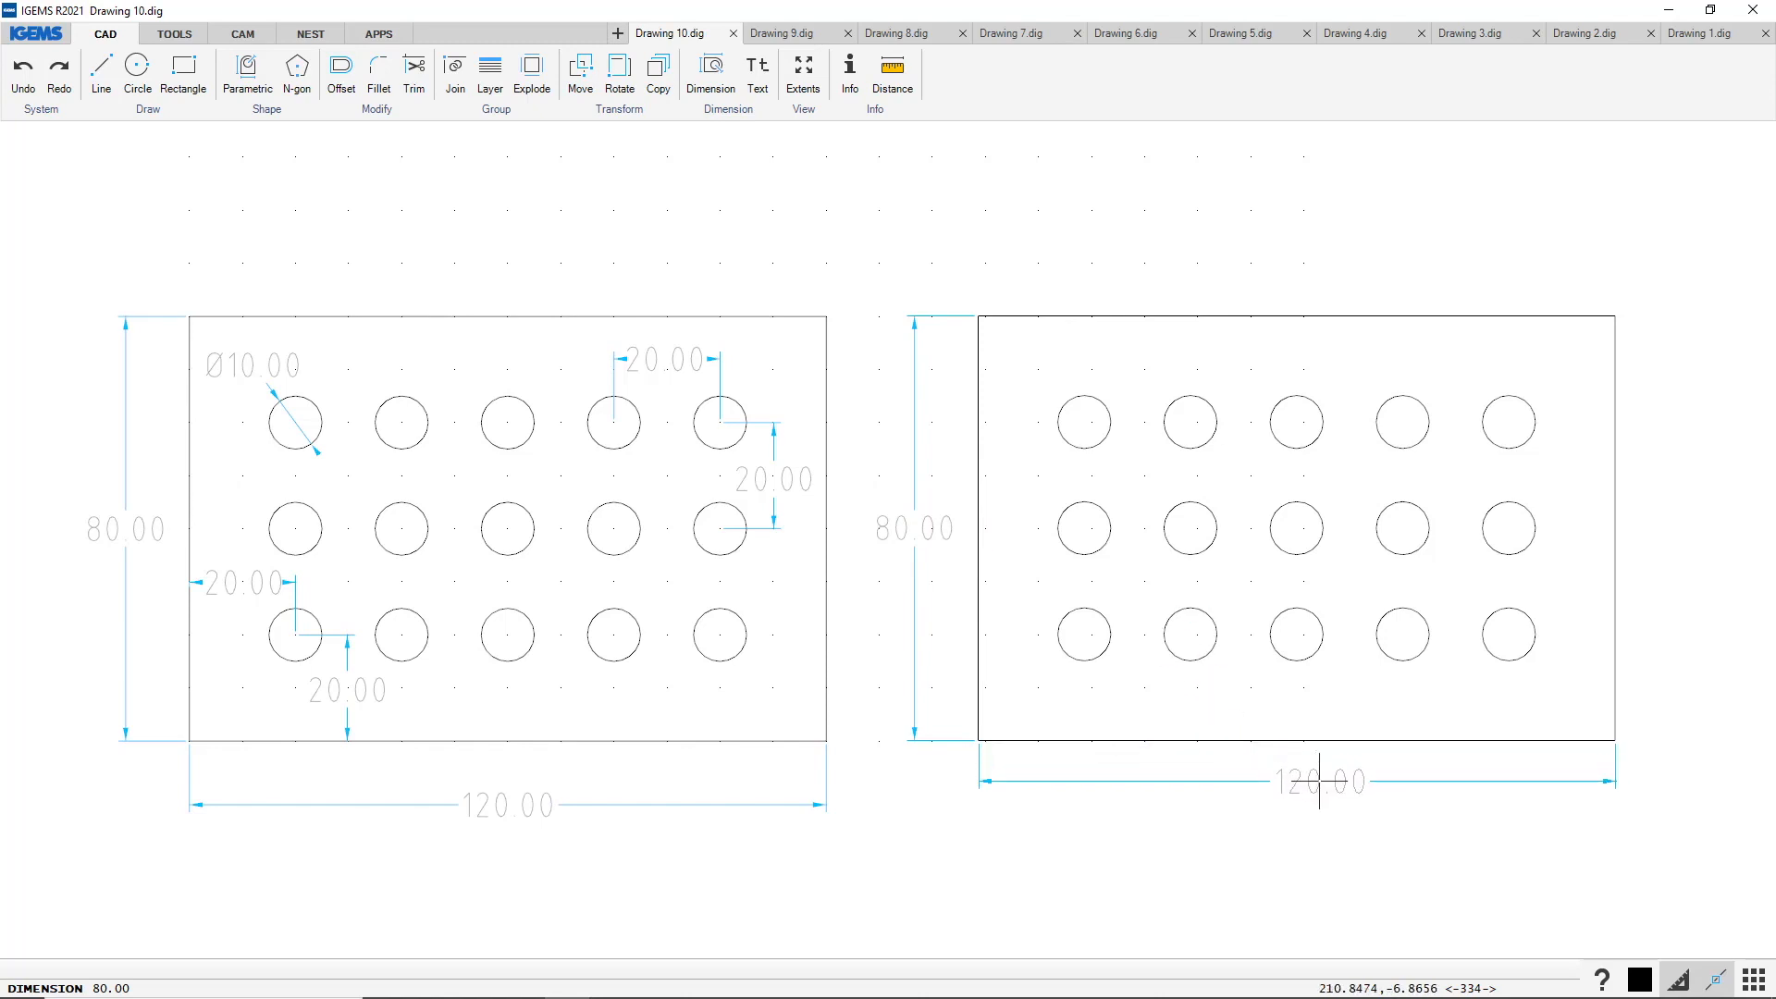
{"action": "left_click", "coordinate": [1323, 804]}
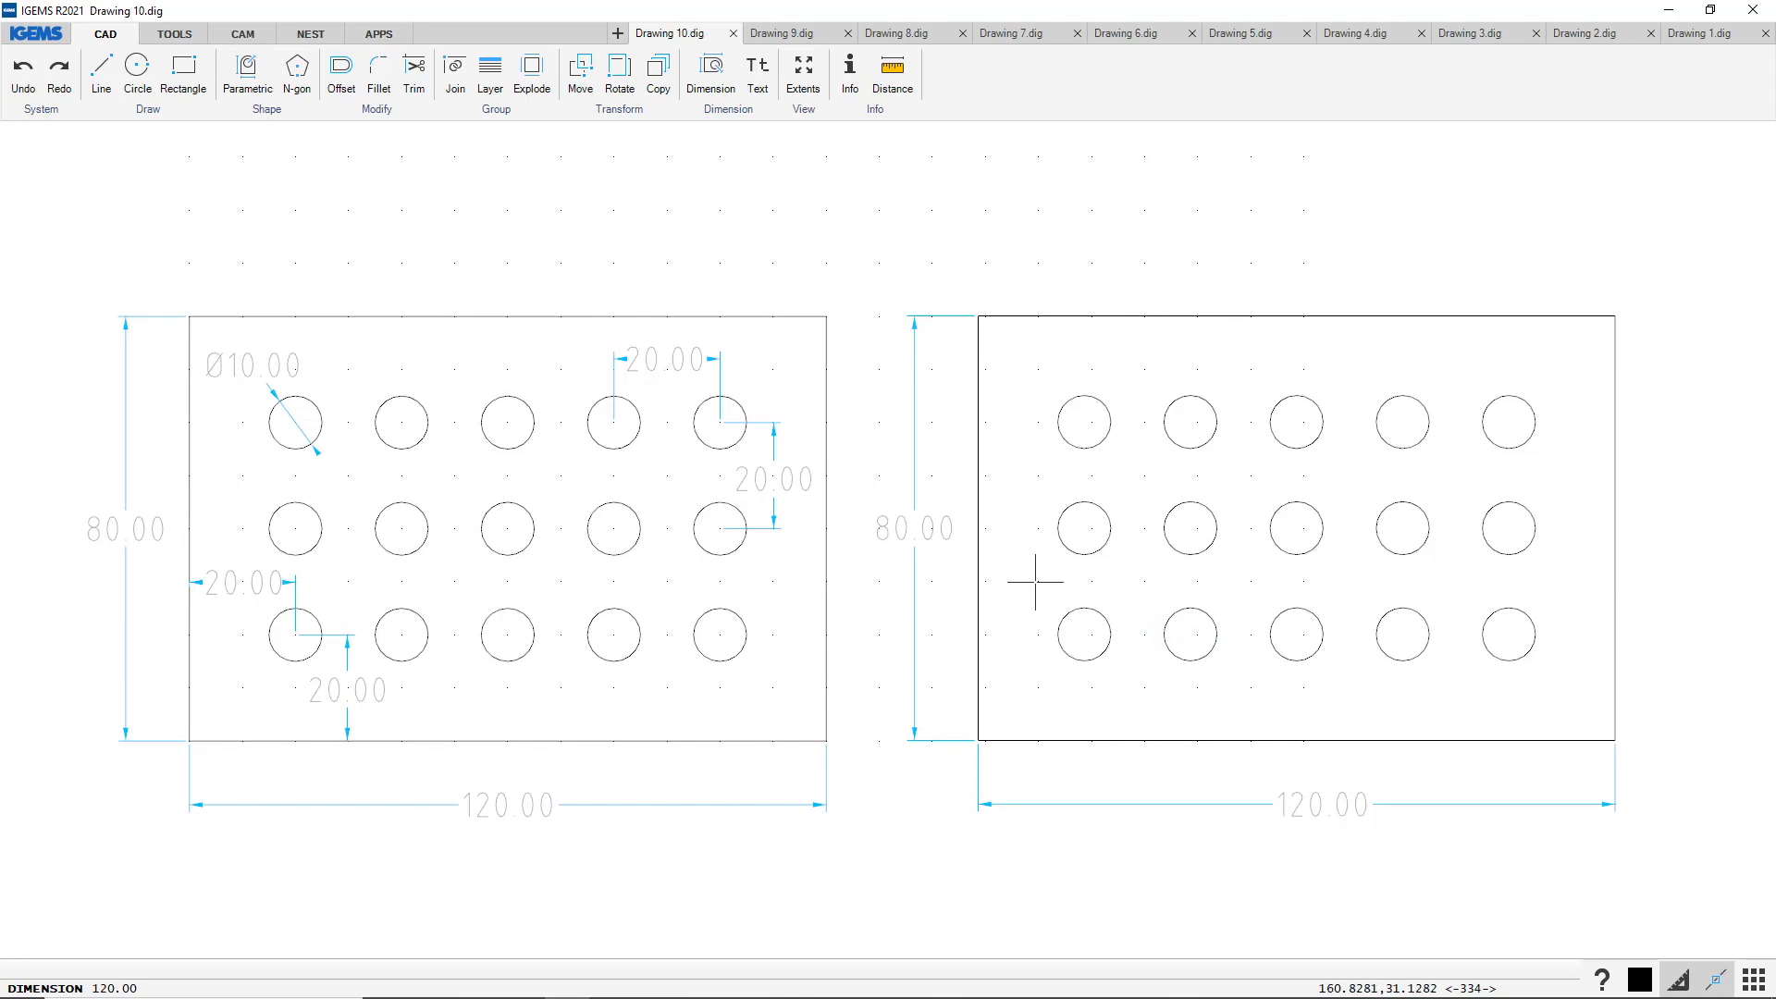
Dimension the new plate's lower-left hole horizontally from the plate's left edge and vertically from its lower edge
{"action": "left_click", "coordinate": [1073, 609]}
{"action": "left_click", "coordinate": [977, 621]}
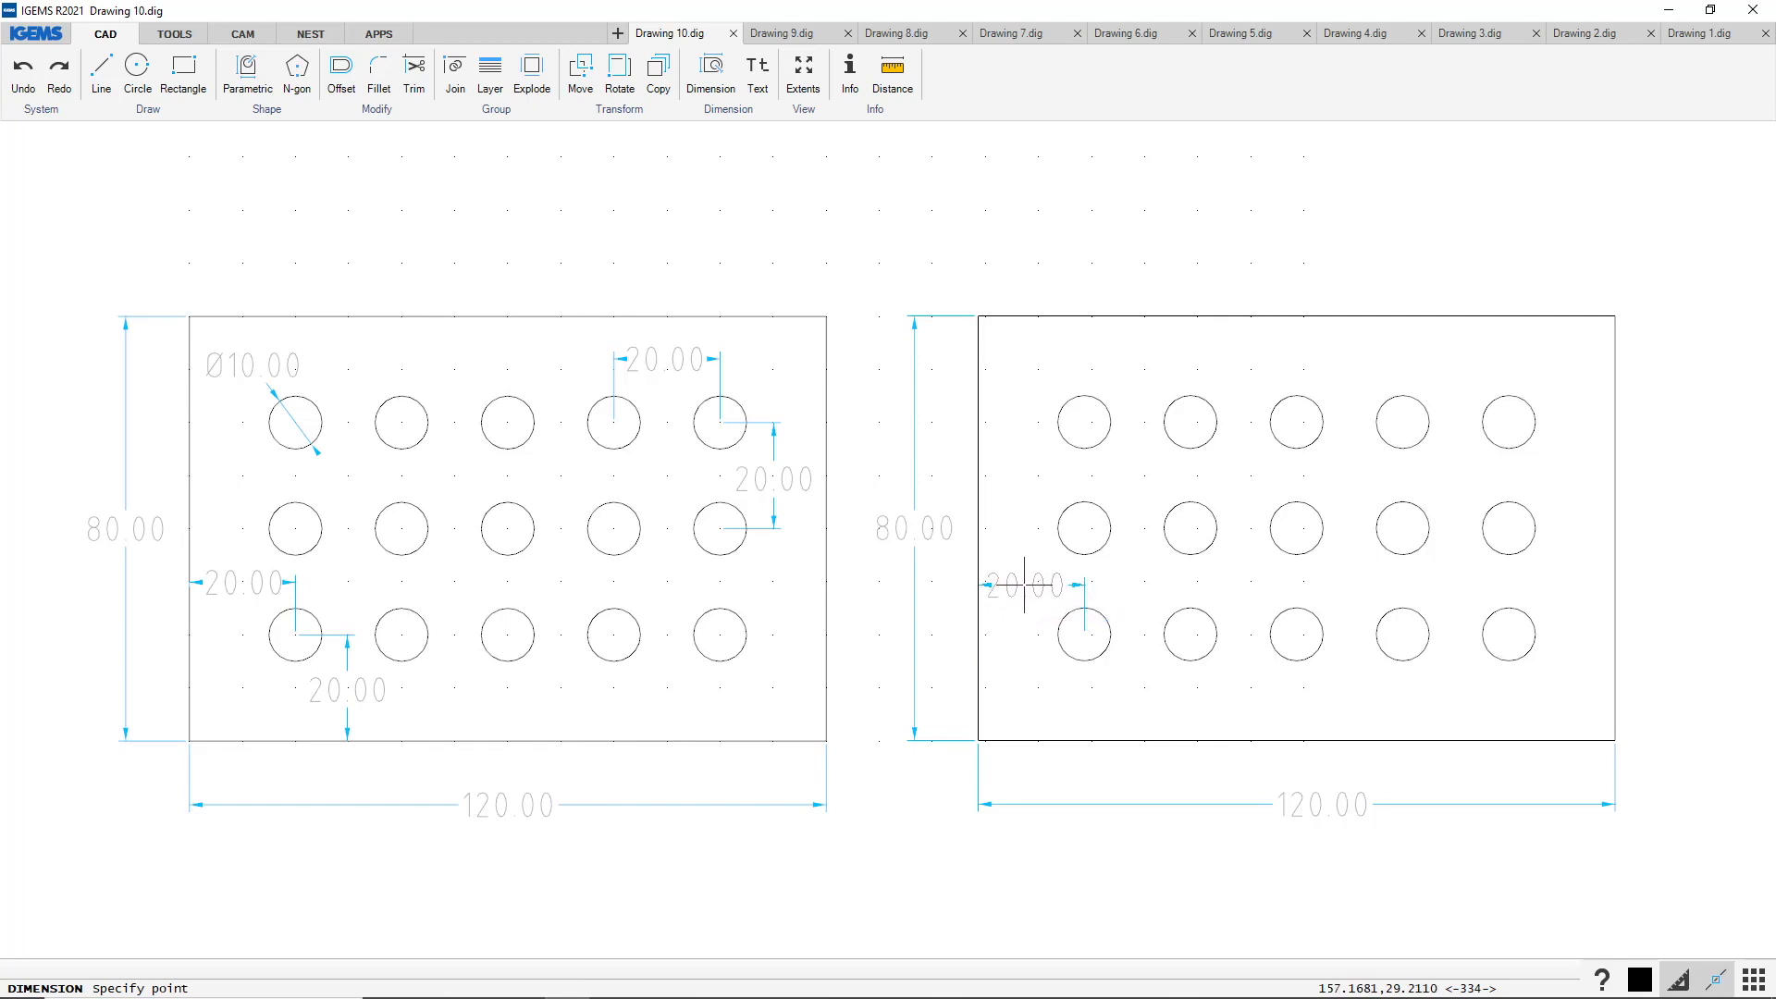
{"action": "left_click", "coordinate": [1085, 638]}
{"action": "left_click", "coordinate": [1088, 740]}
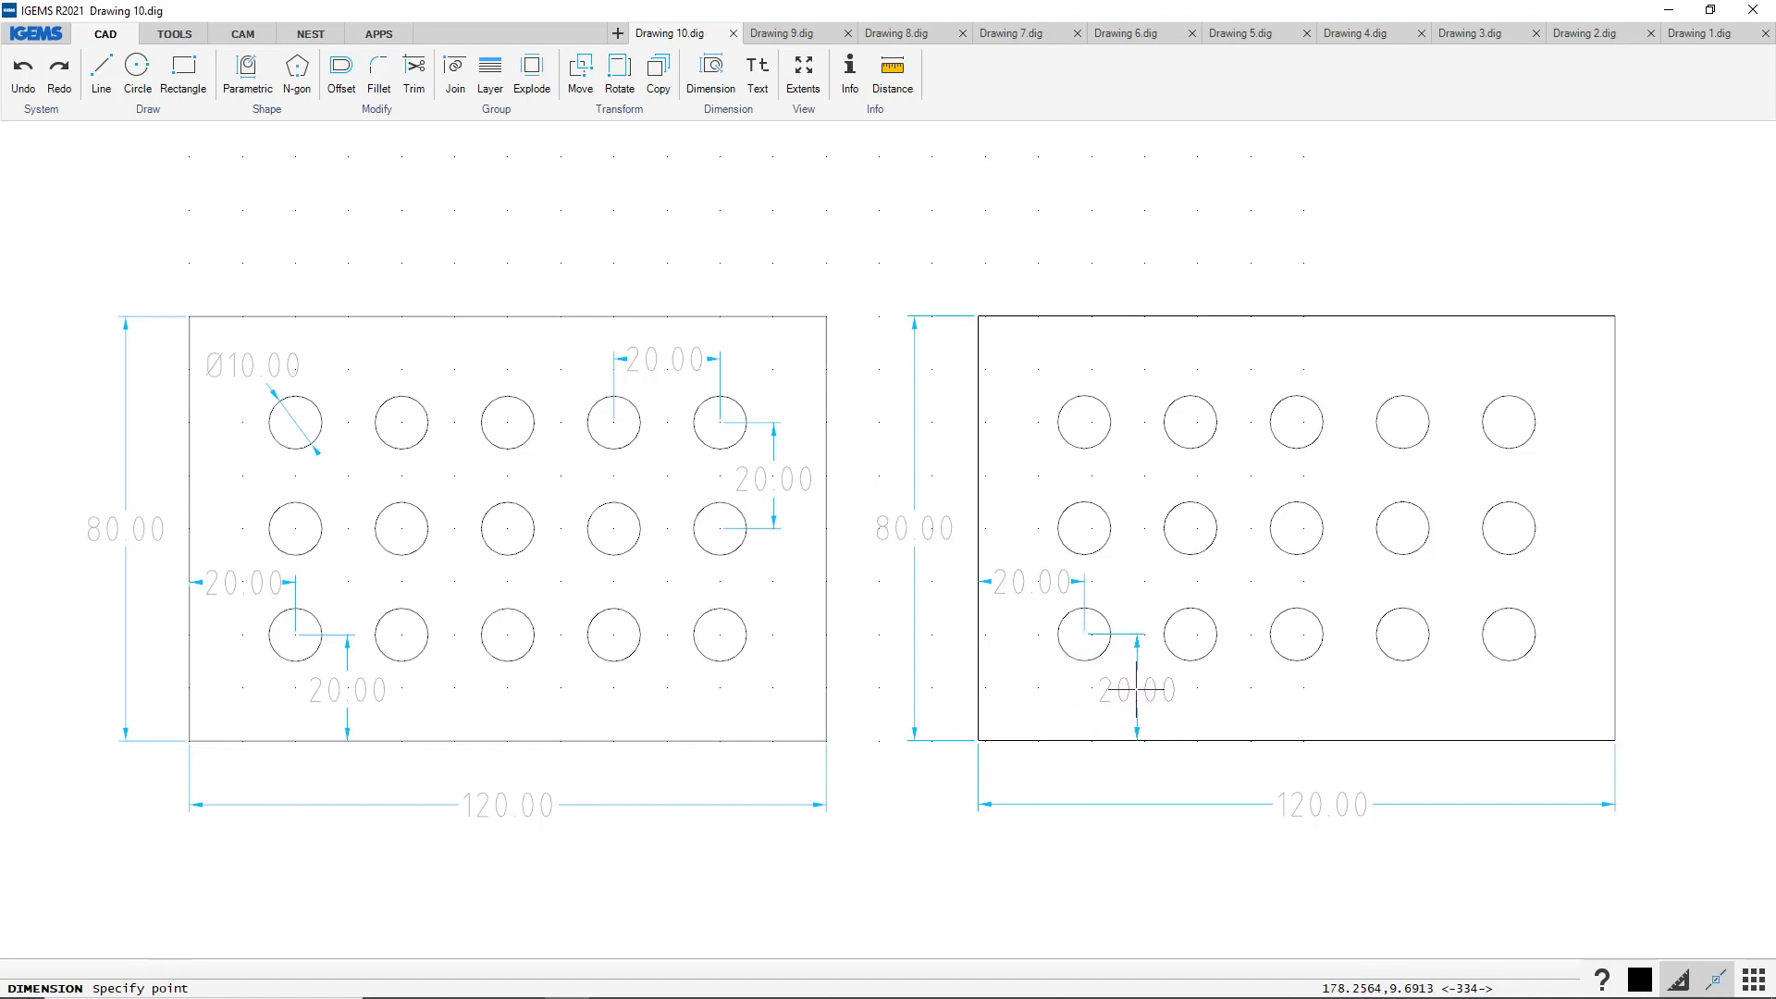
{"action": "left_click", "coordinate": [1137, 689]}
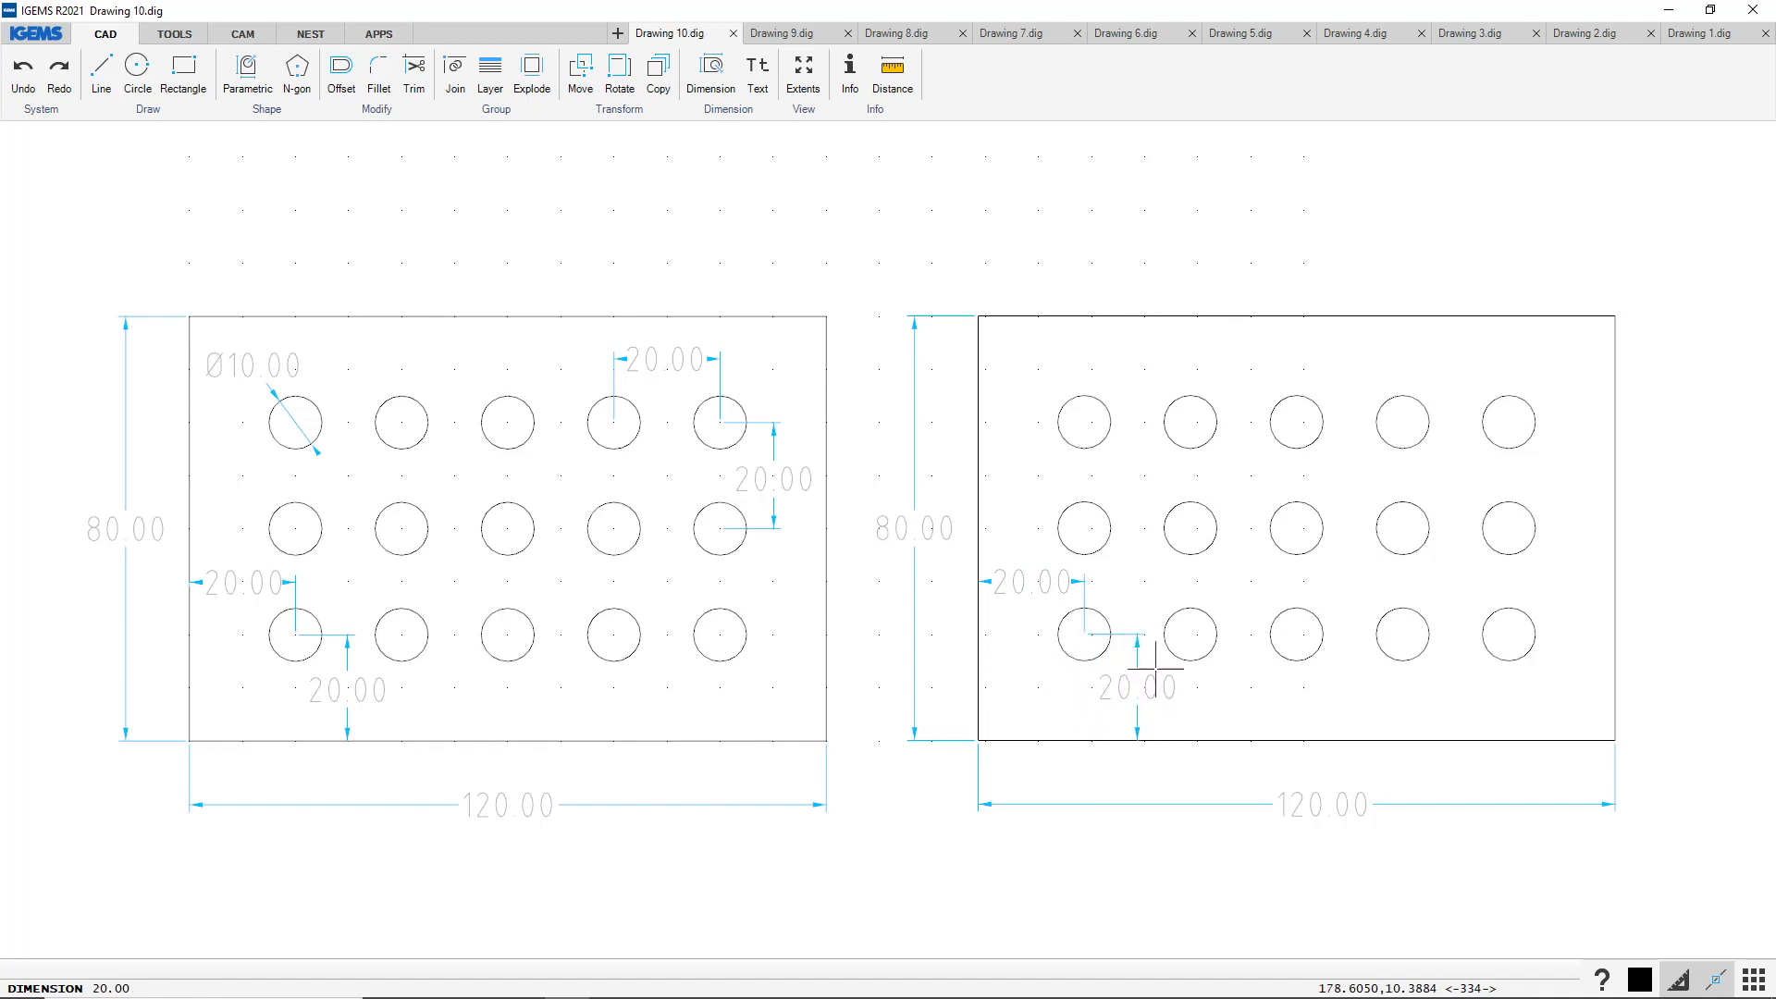
Dimension the upper-left hole's diameter and the horizontal spacing between the last two holes of the top row
{"action": "left_click", "coordinate": [1051, 388]}
{"action": "left_click", "coordinate": [1038, 363]}
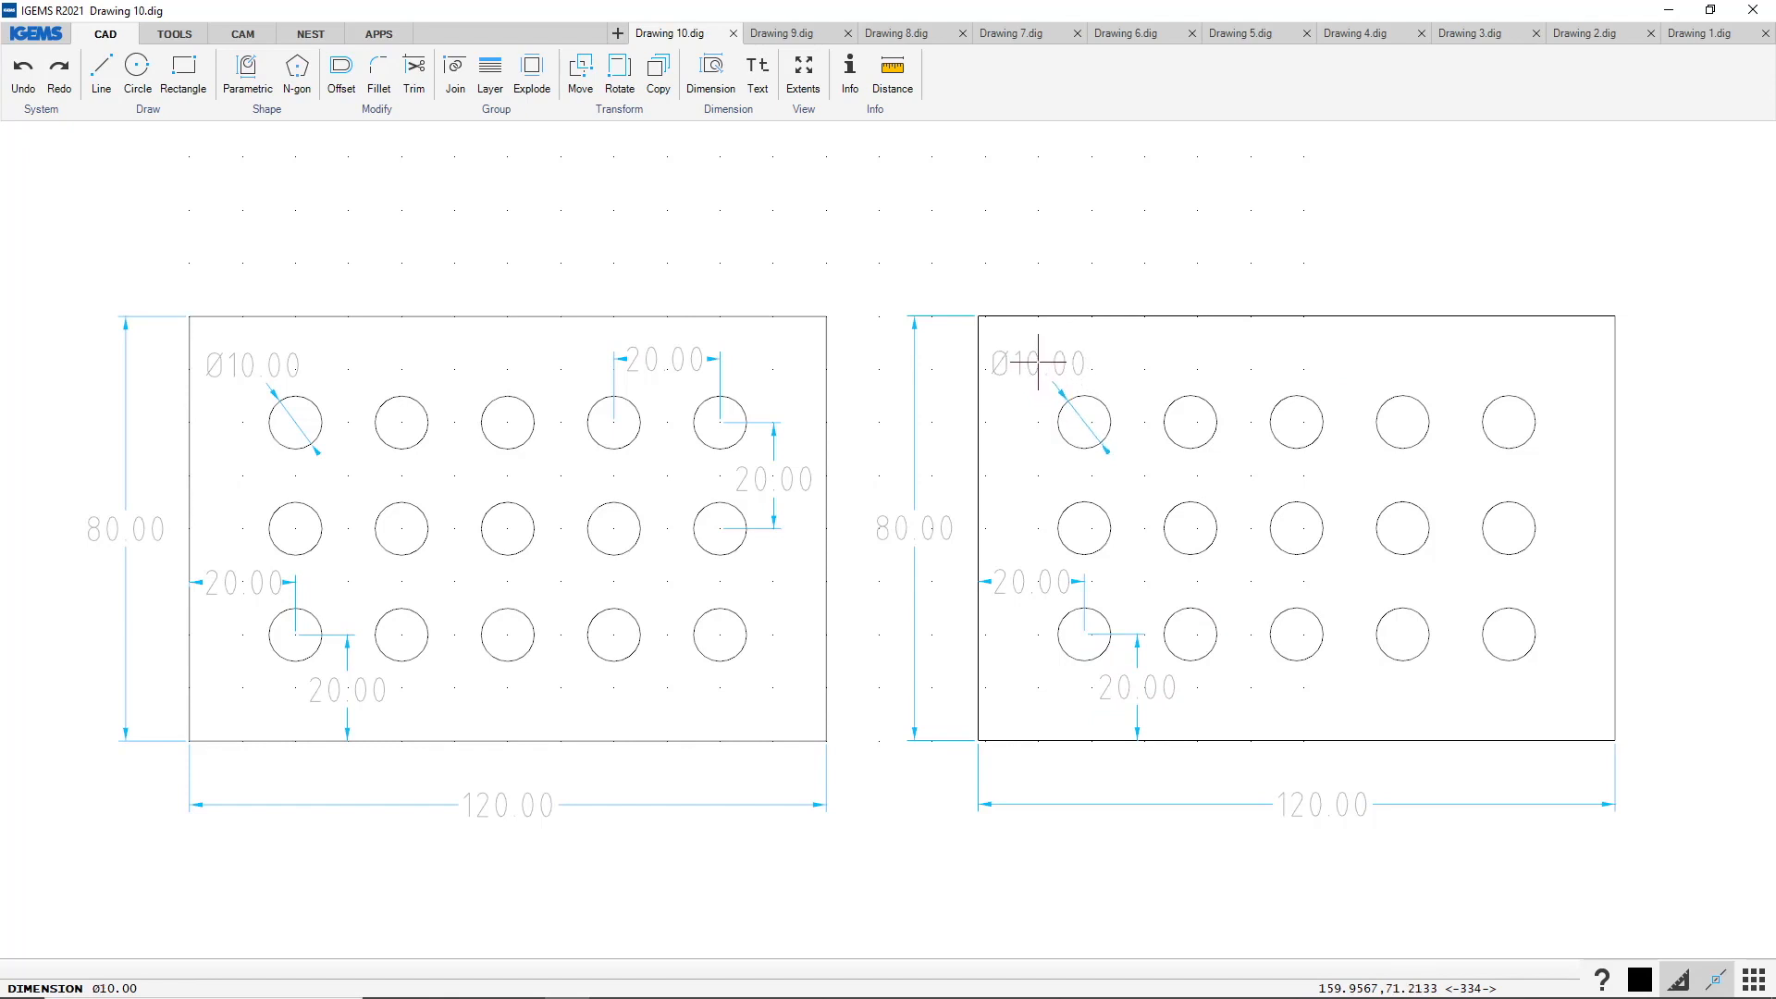
{"action": "left_click", "coordinate": [1403, 395]}
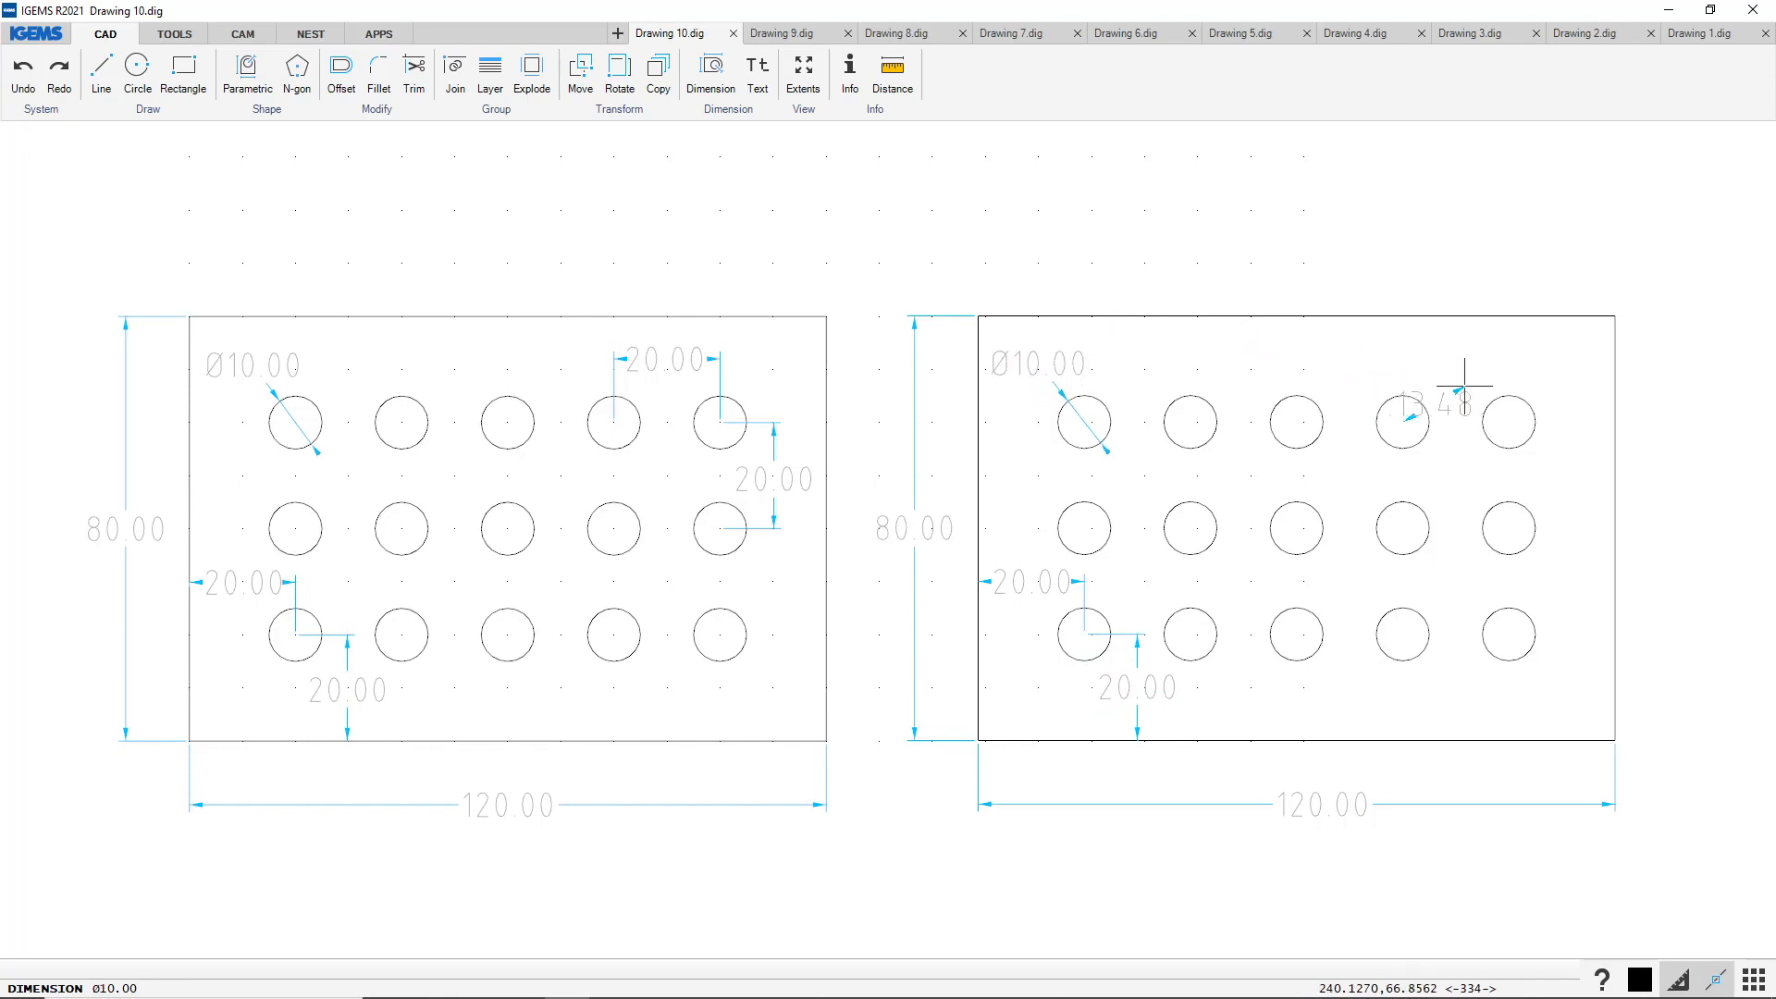
{"action": "left_click", "coordinate": [1495, 393]}
{"action": "left_click", "coordinate": [1459, 367]}
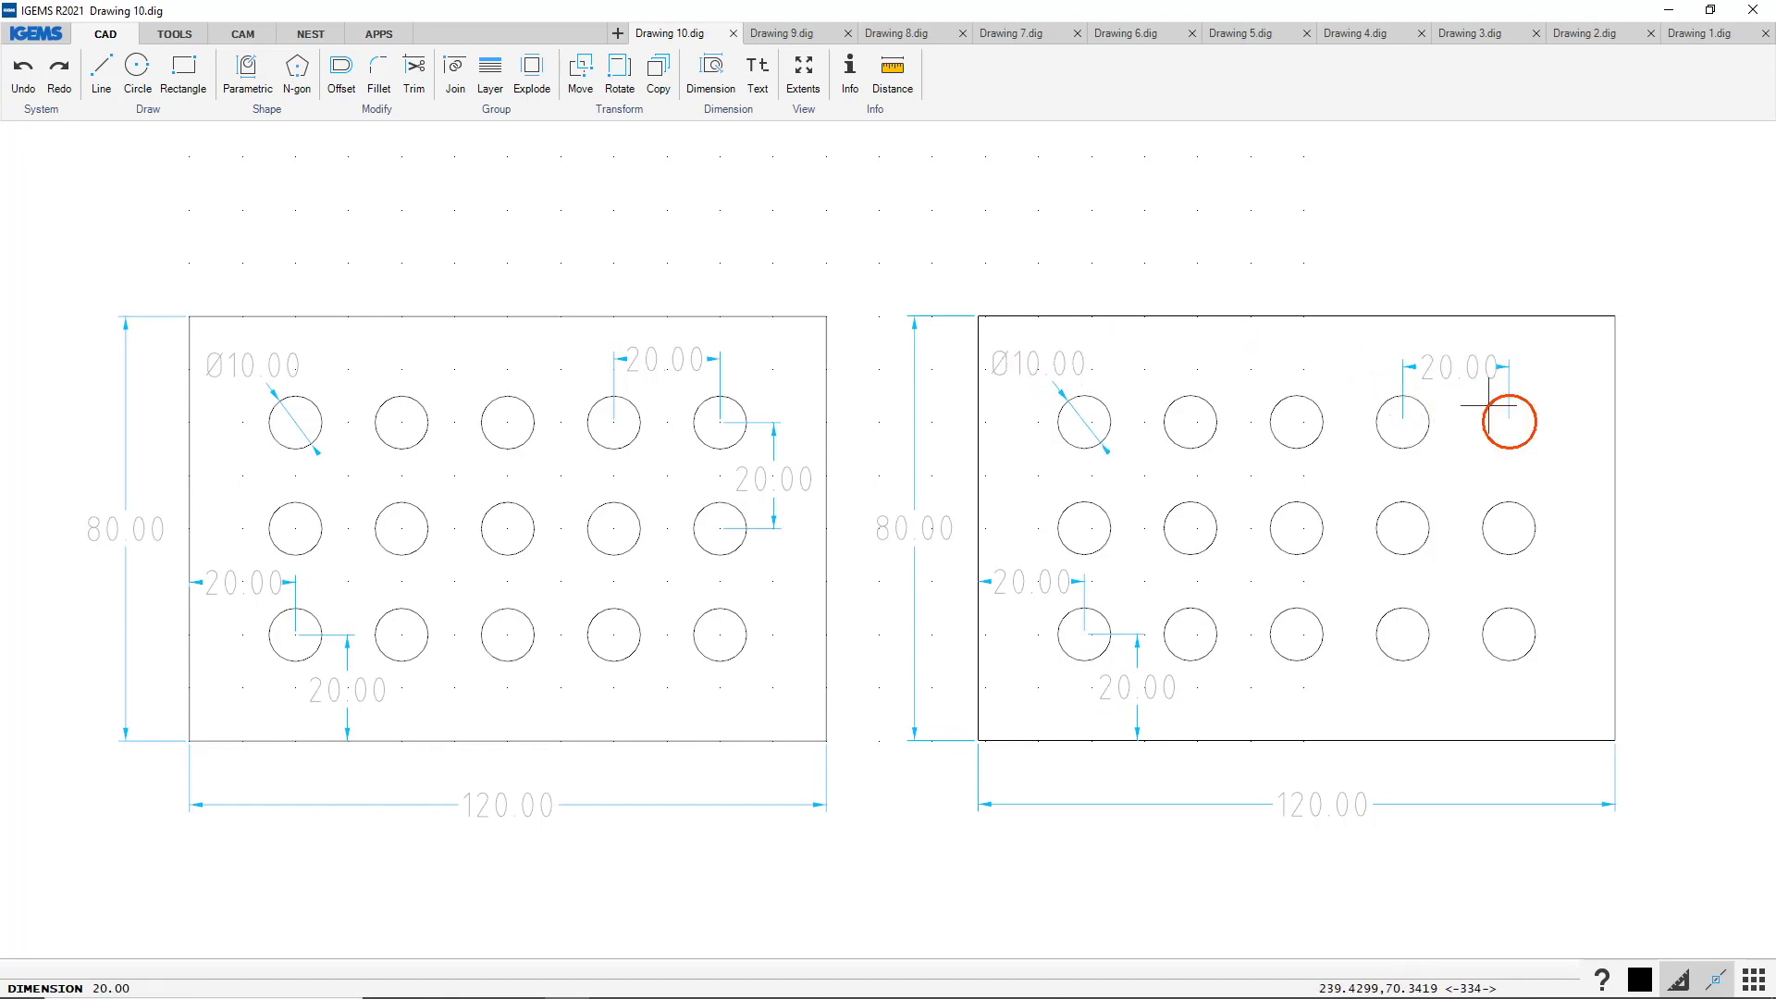
Dimension the vertical spacing between the upper two holes of the new plate's rightmost column
{"action": "left_click", "coordinate": [1502, 413]}
{"action": "left_click", "coordinate": [1508, 525]}
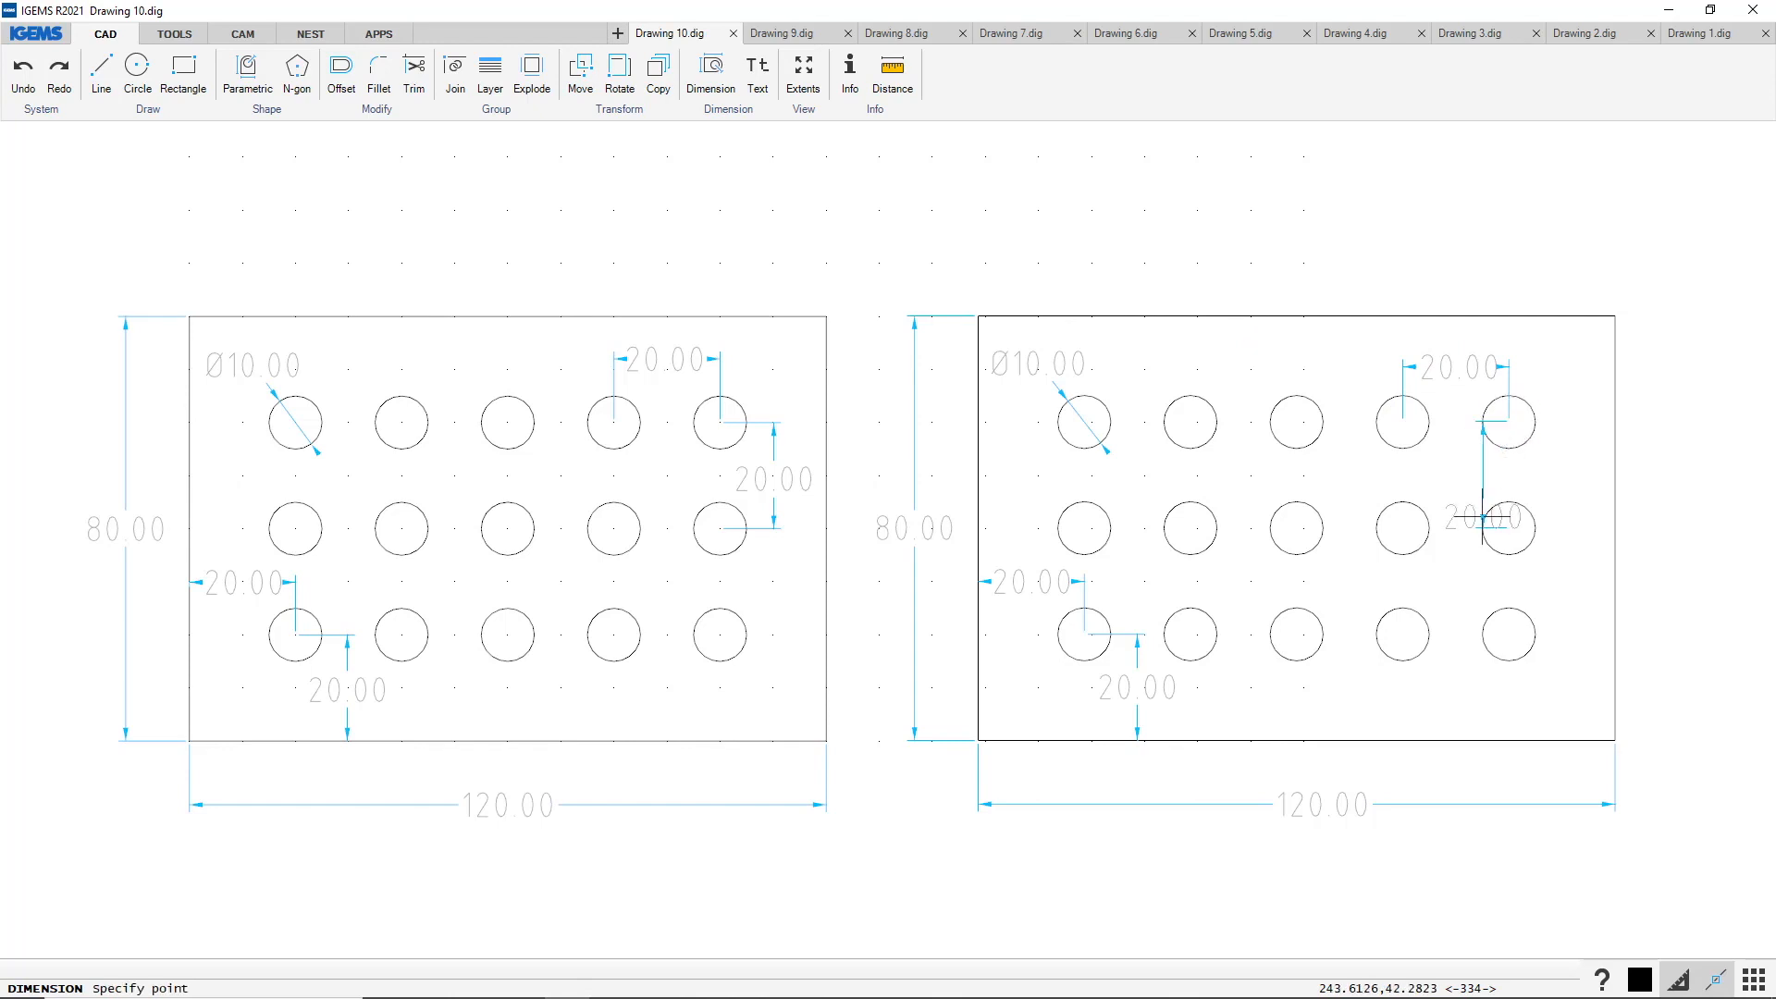
{"action": "left_click", "coordinate": [1515, 479]}
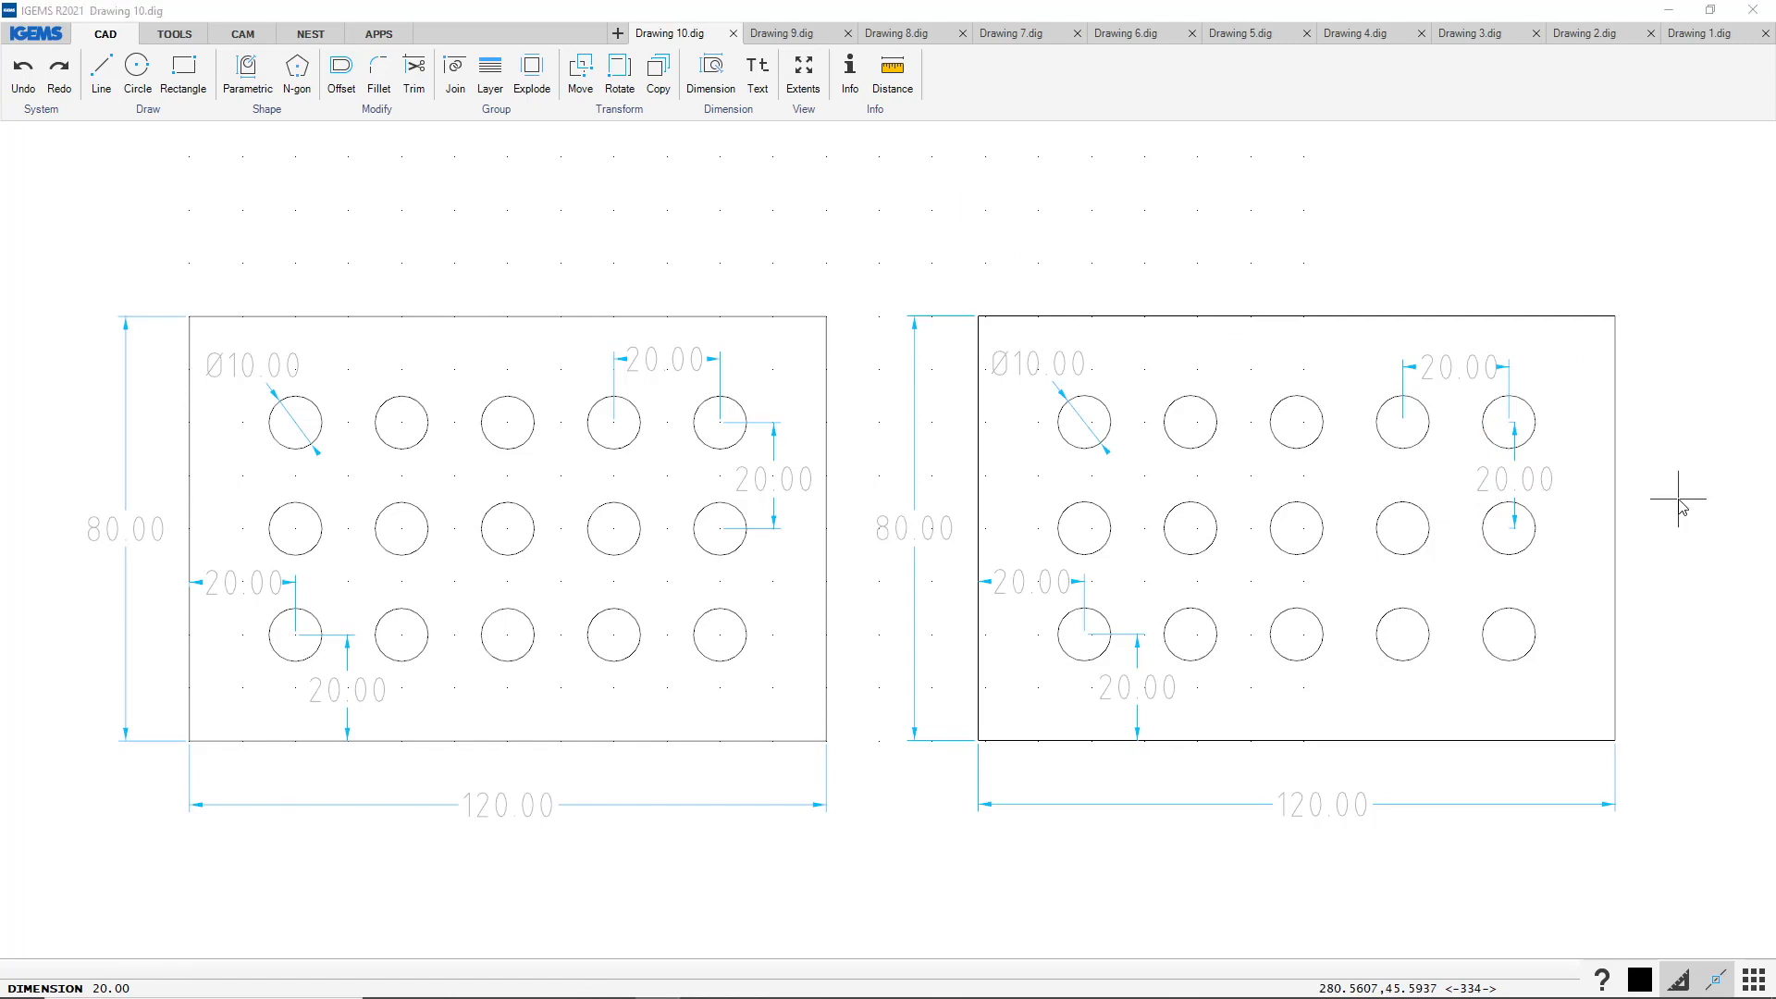
Open the sample file Drawing 11.dig
{"action": "left_click", "coordinate": [42, 34]}
{"action": "mouse_move", "coordinate": [55, 100]}
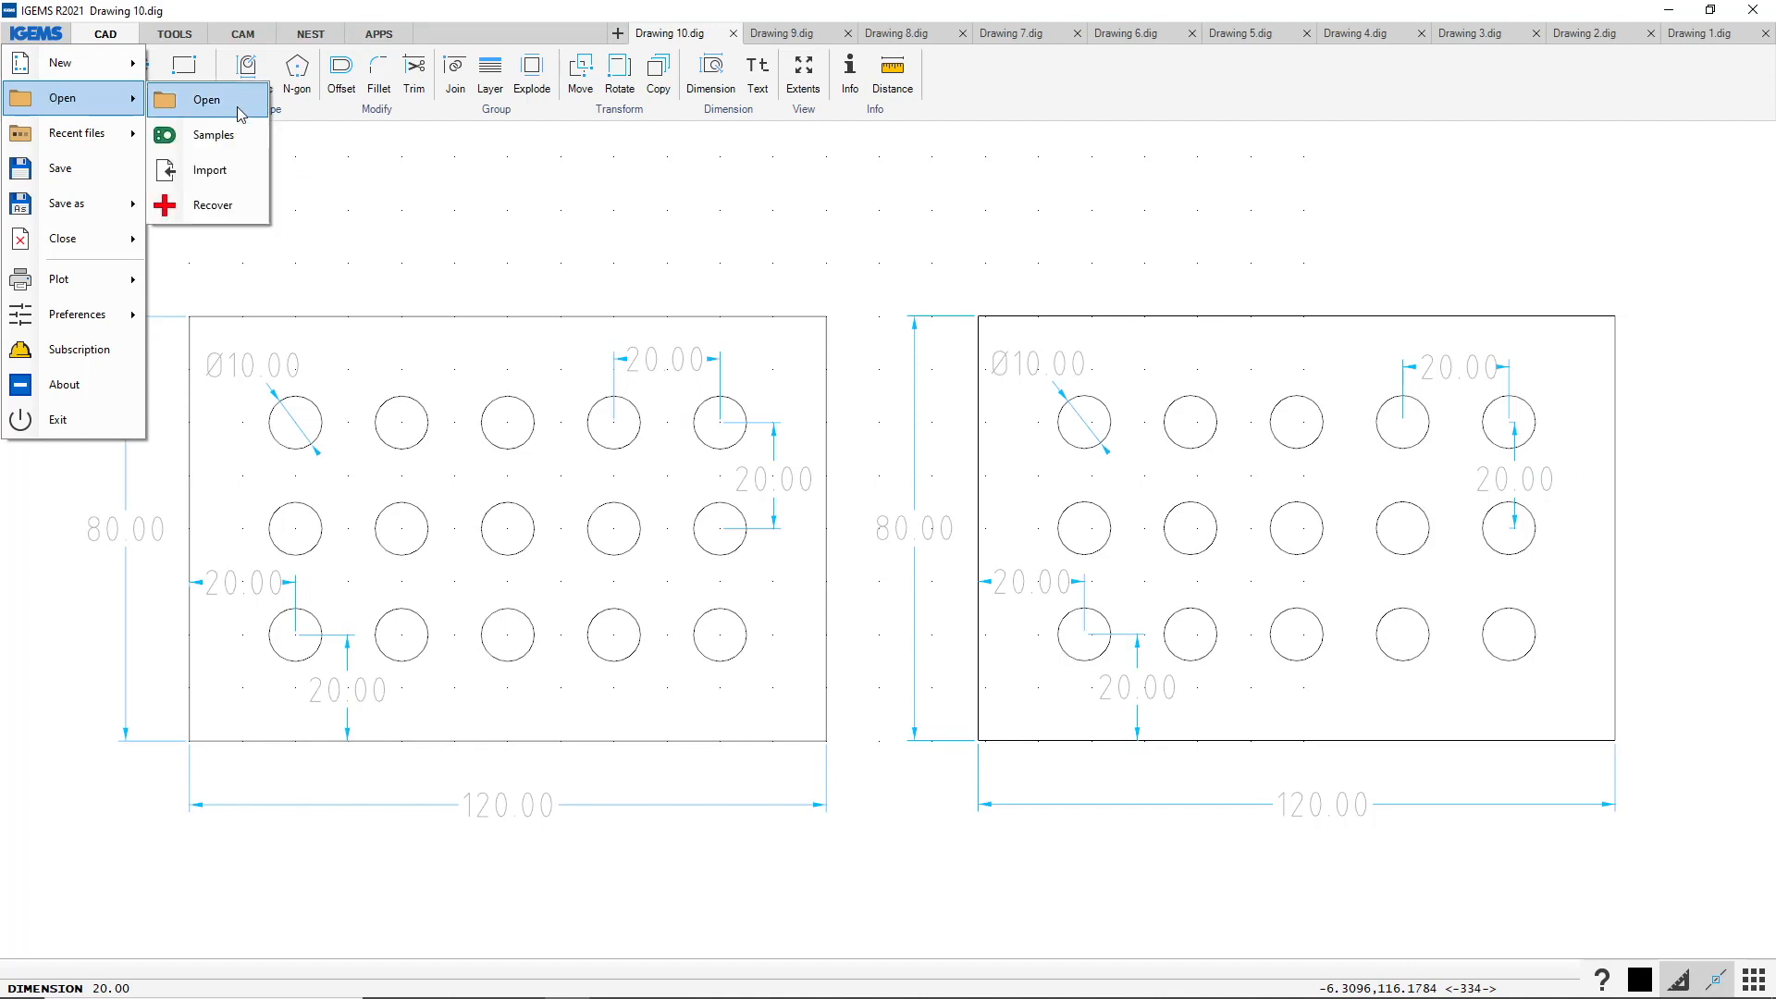
{"action": "left_click", "coordinate": [222, 135]}
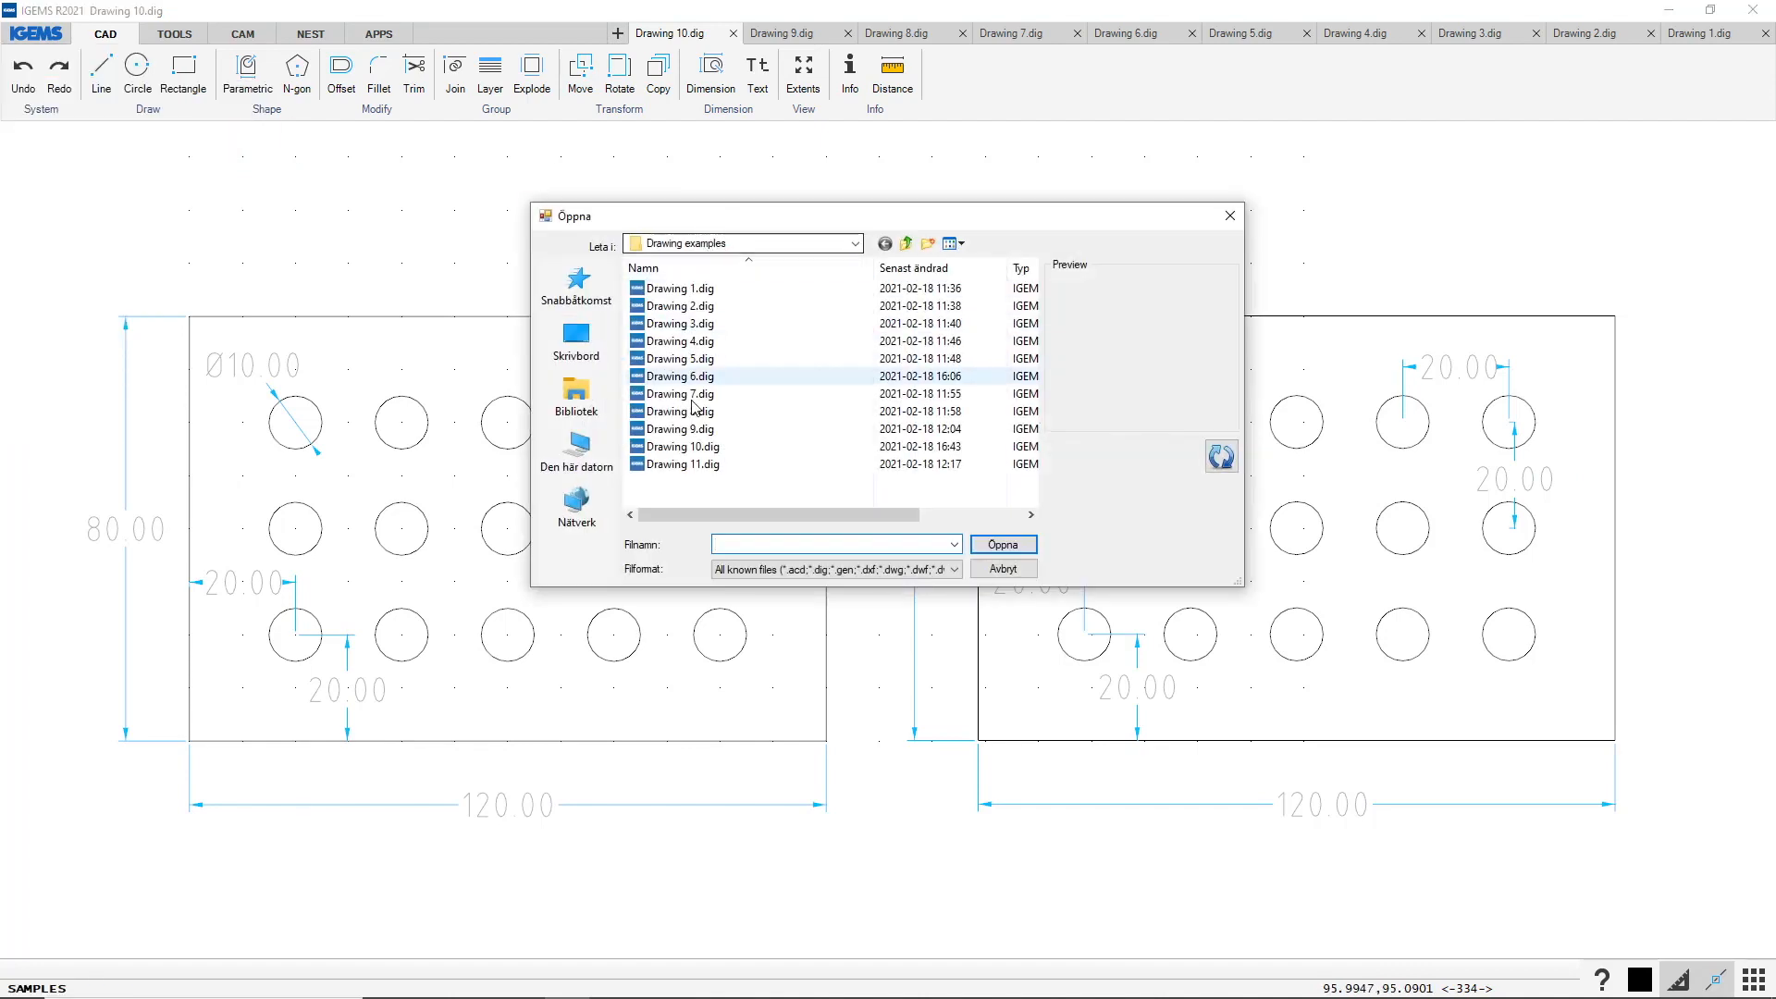
{"action": "double_click", "coordinate": [683, 463]}
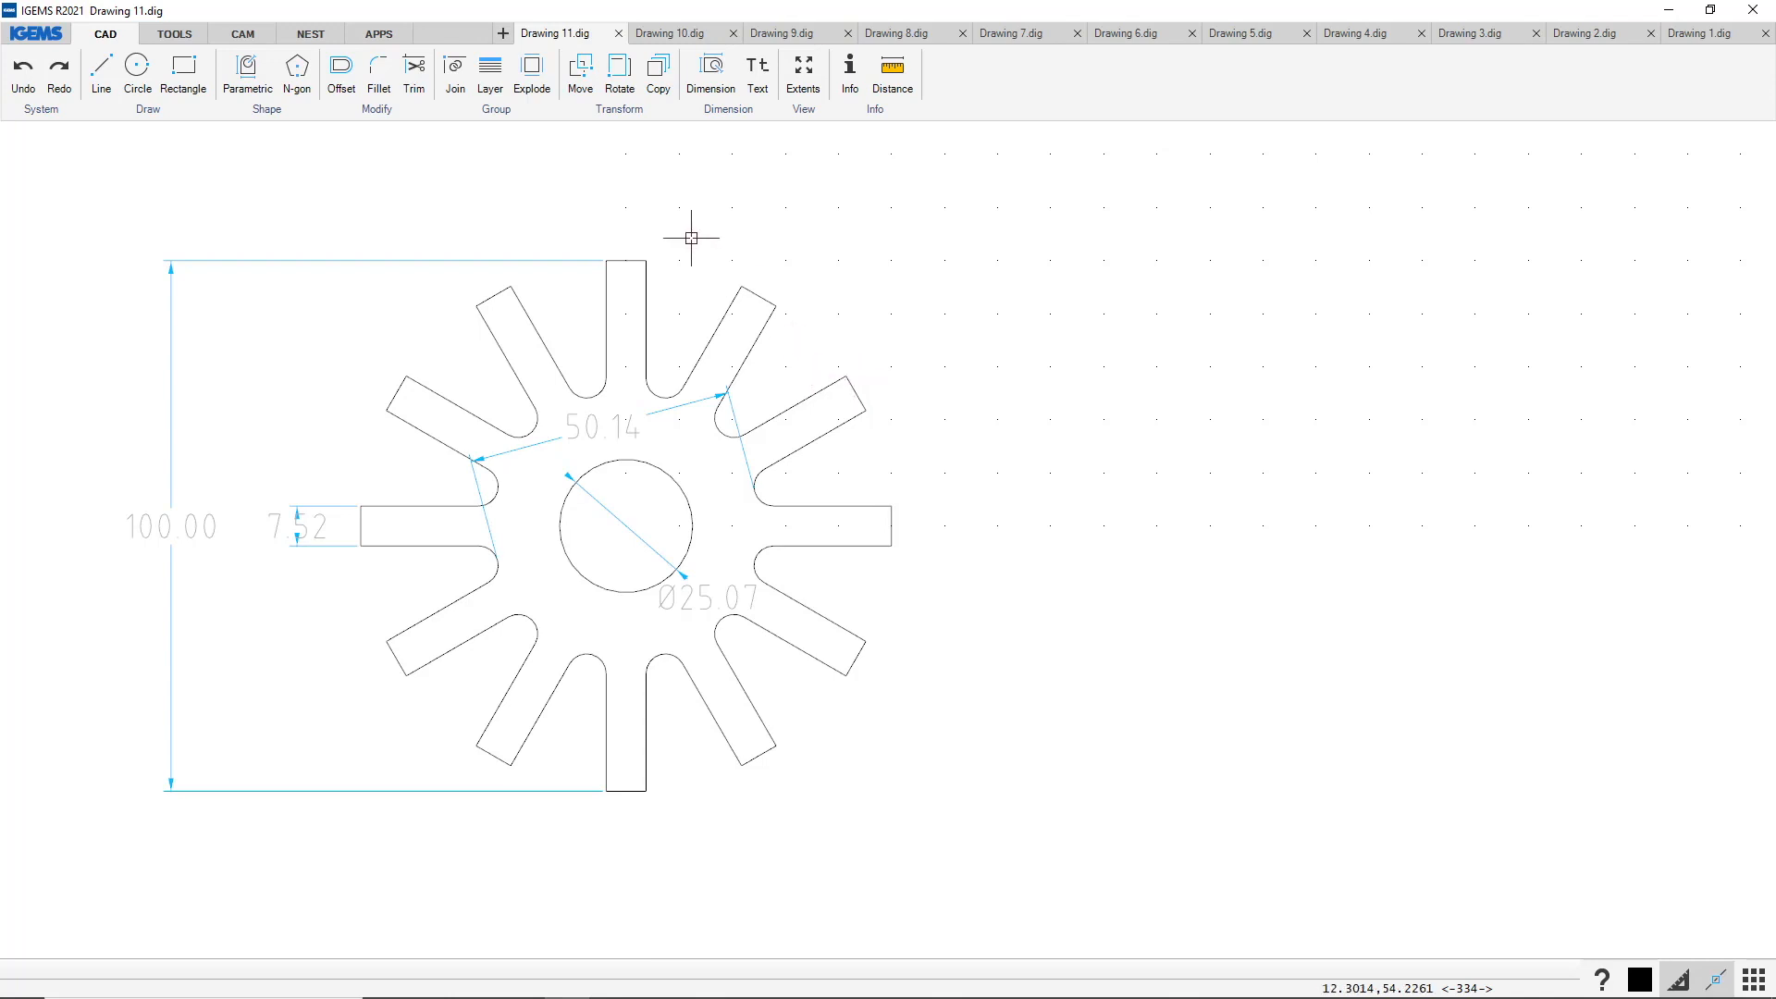
Draw a 7.52 by 50 mm upright rectangle to the right of the original spoked shape
{"action": "middle_click_drag", "start_coordinate": [706, 226], "coordinate": [645, 226]}
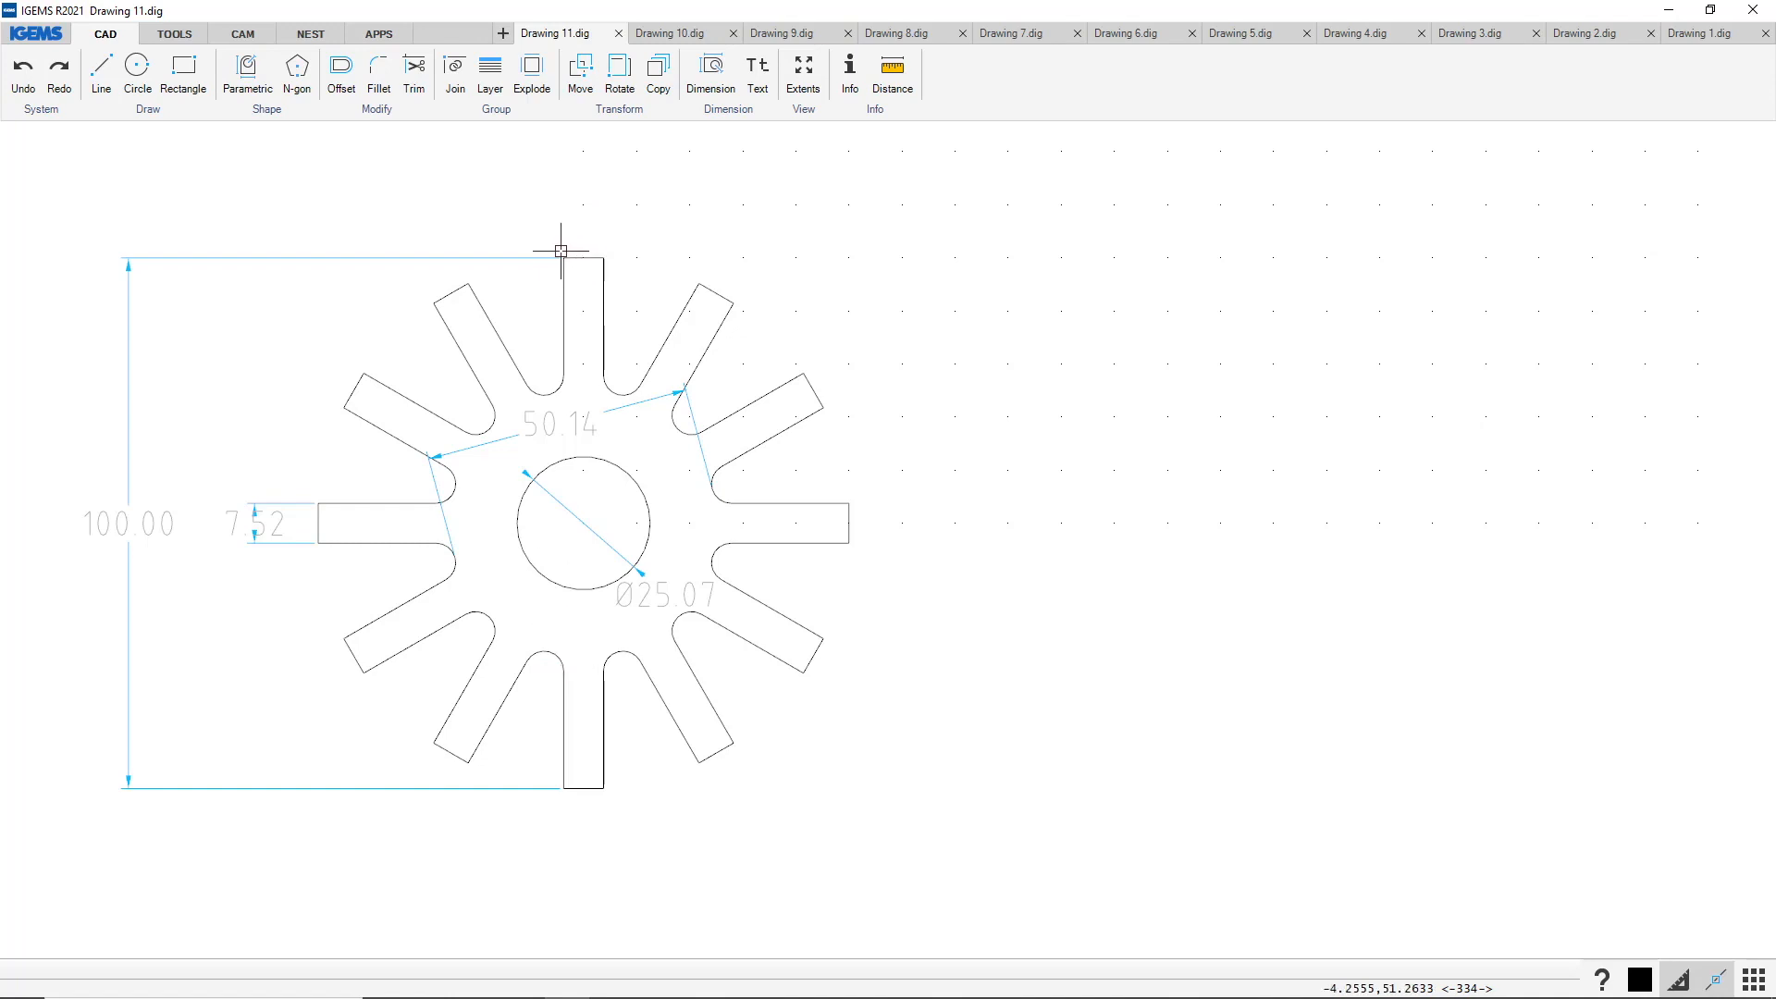
{"action": "left_click", "coordinate": [183, 67]}
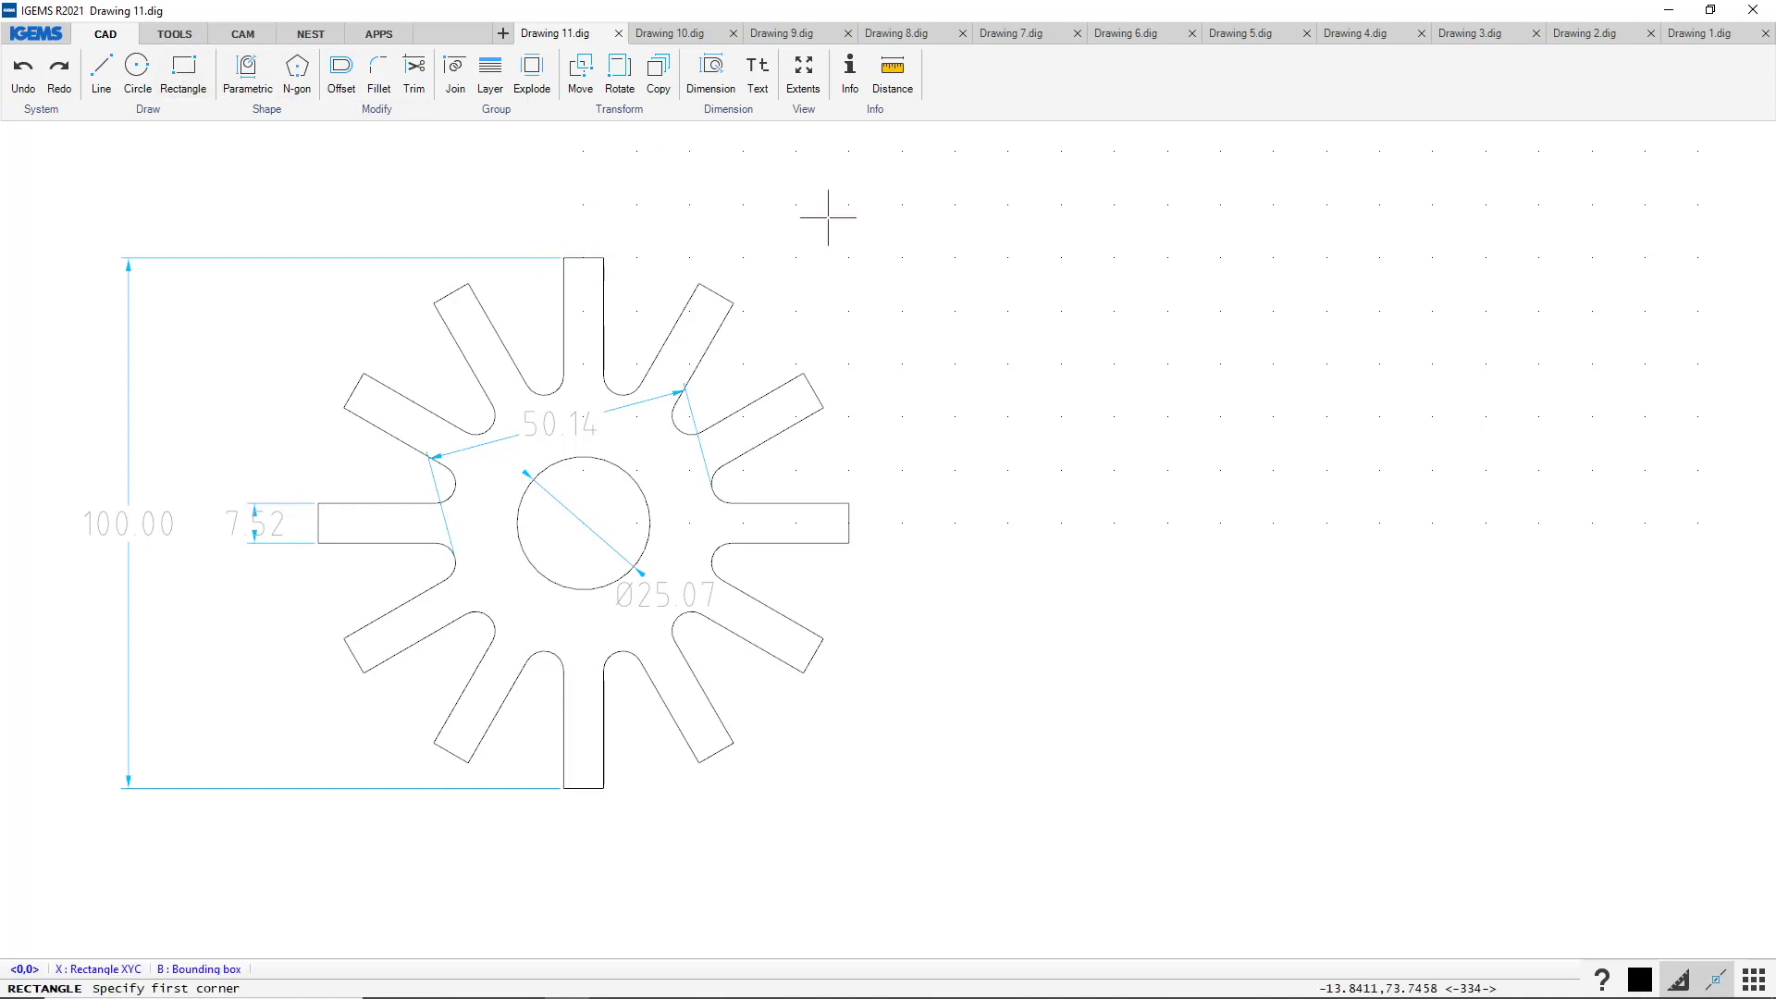
{"action": "left_click", "coordinate": [1106, 250]}
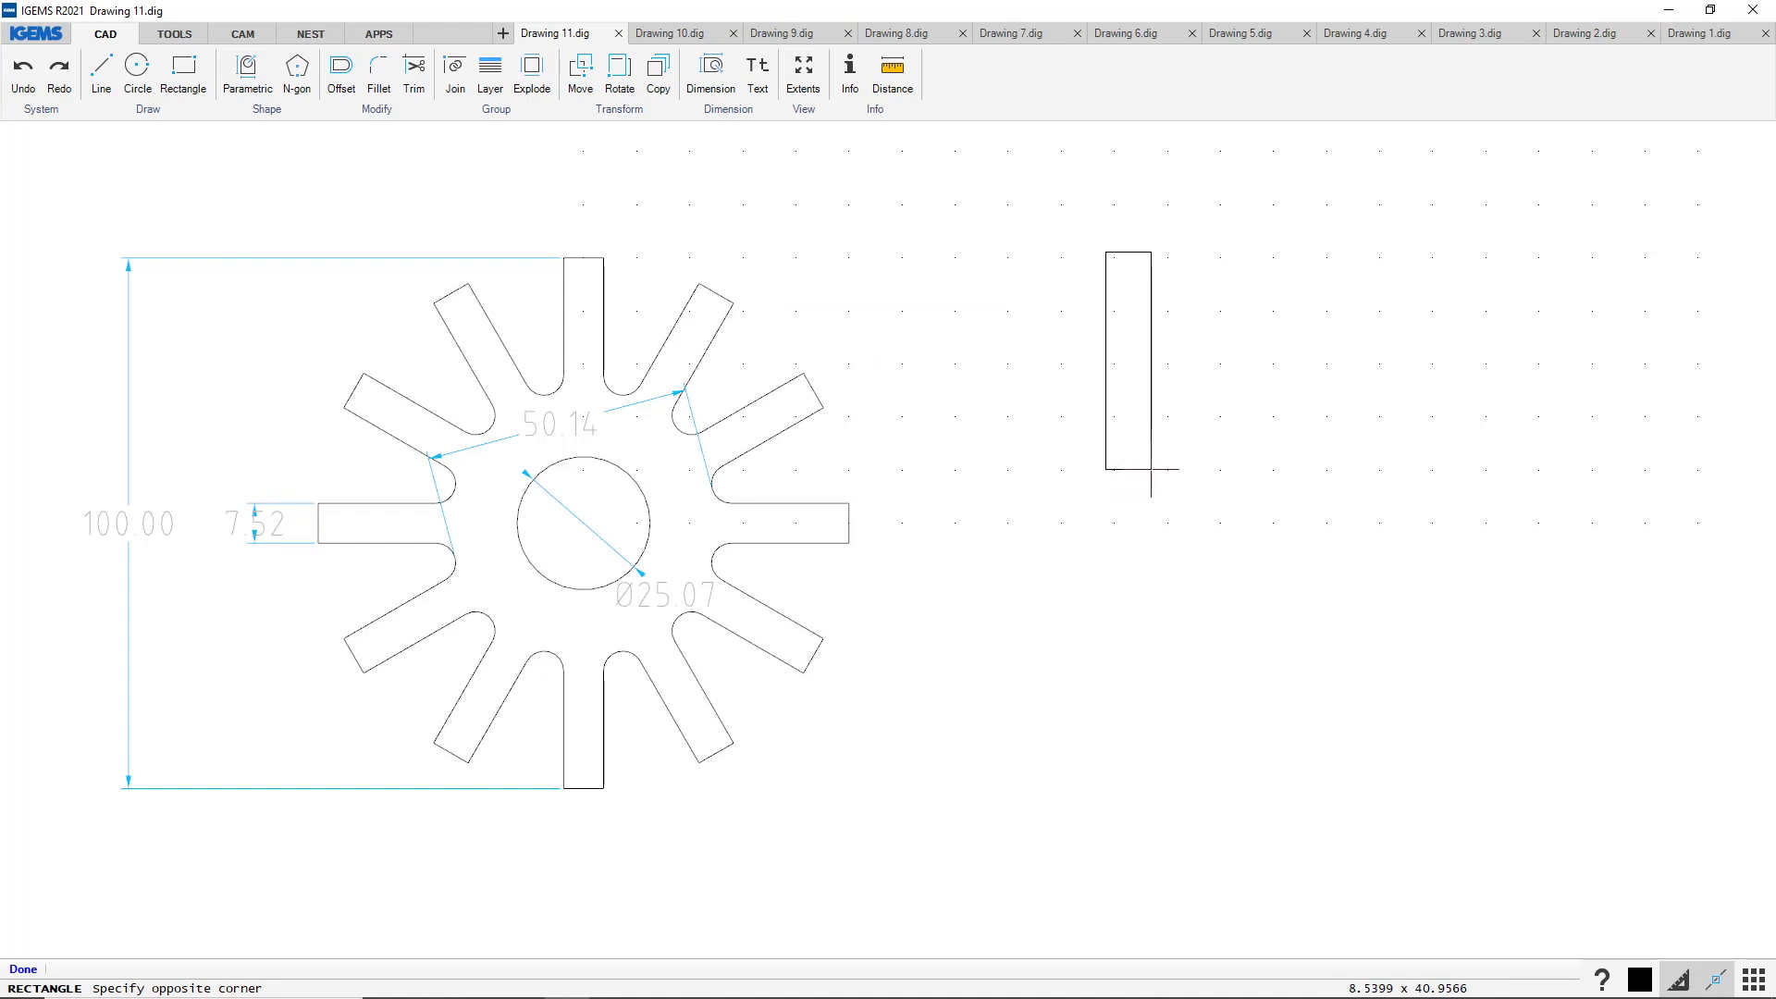
{"action": "type", "text": "7"}
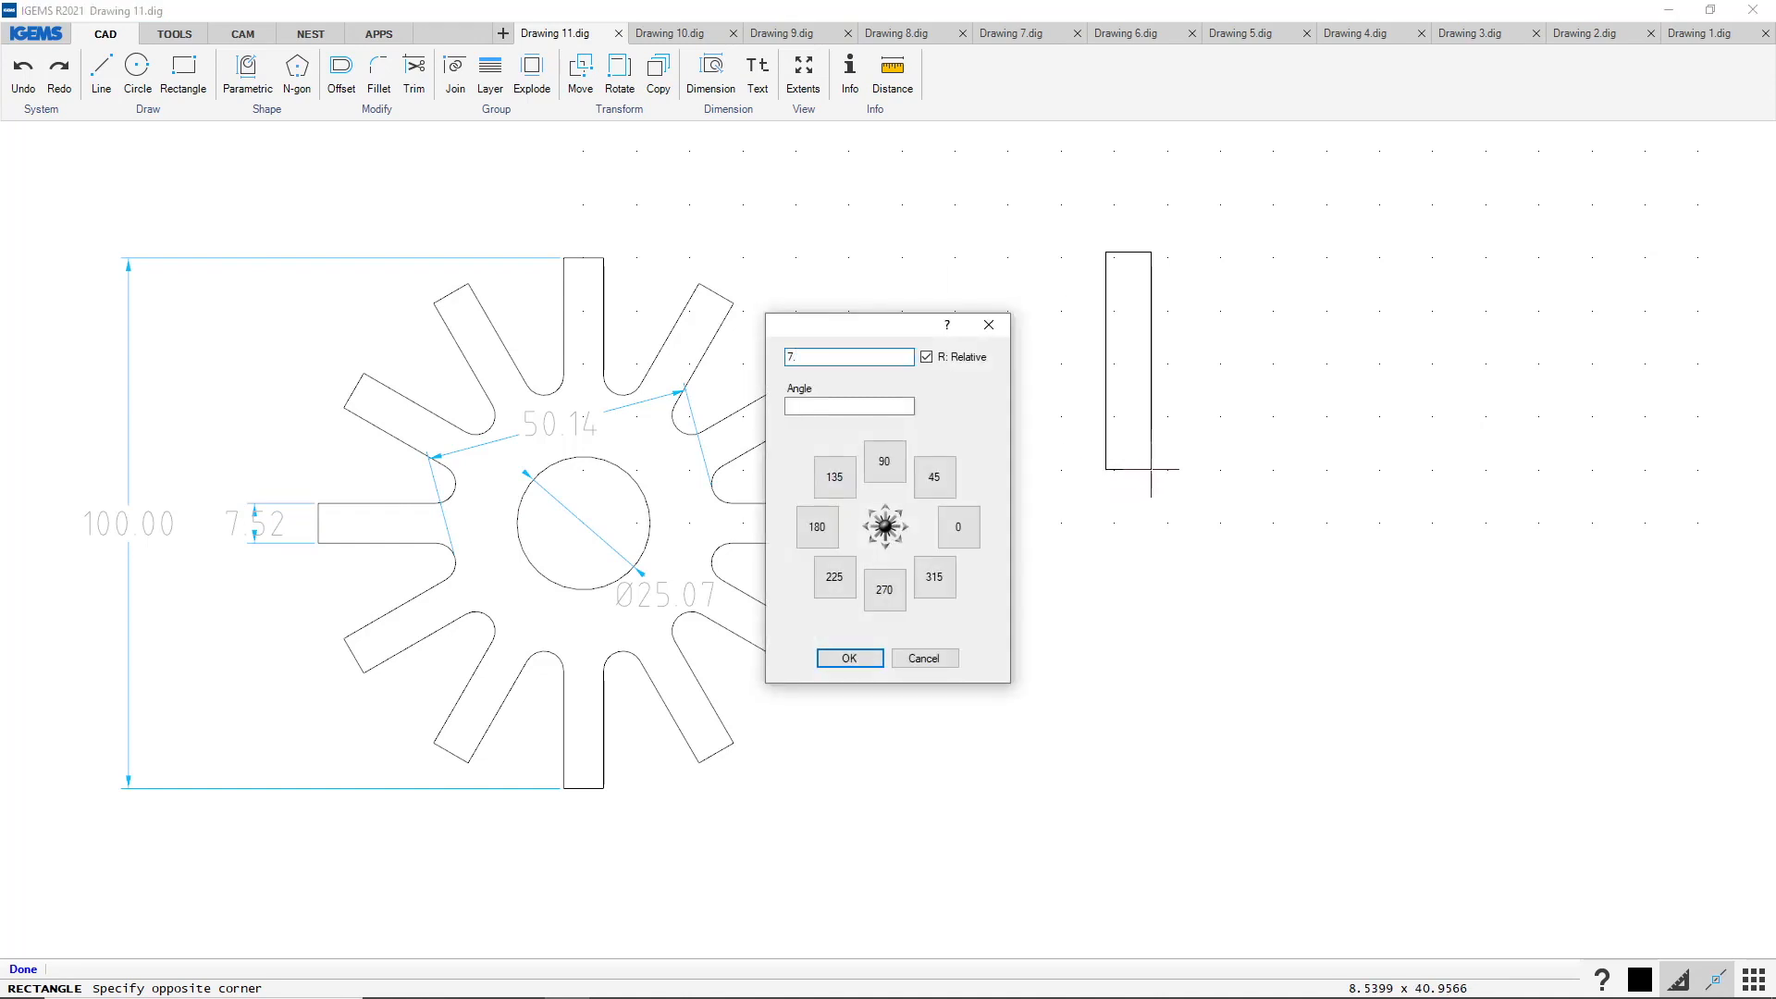
{"action": "type", "text": ".52,50"}
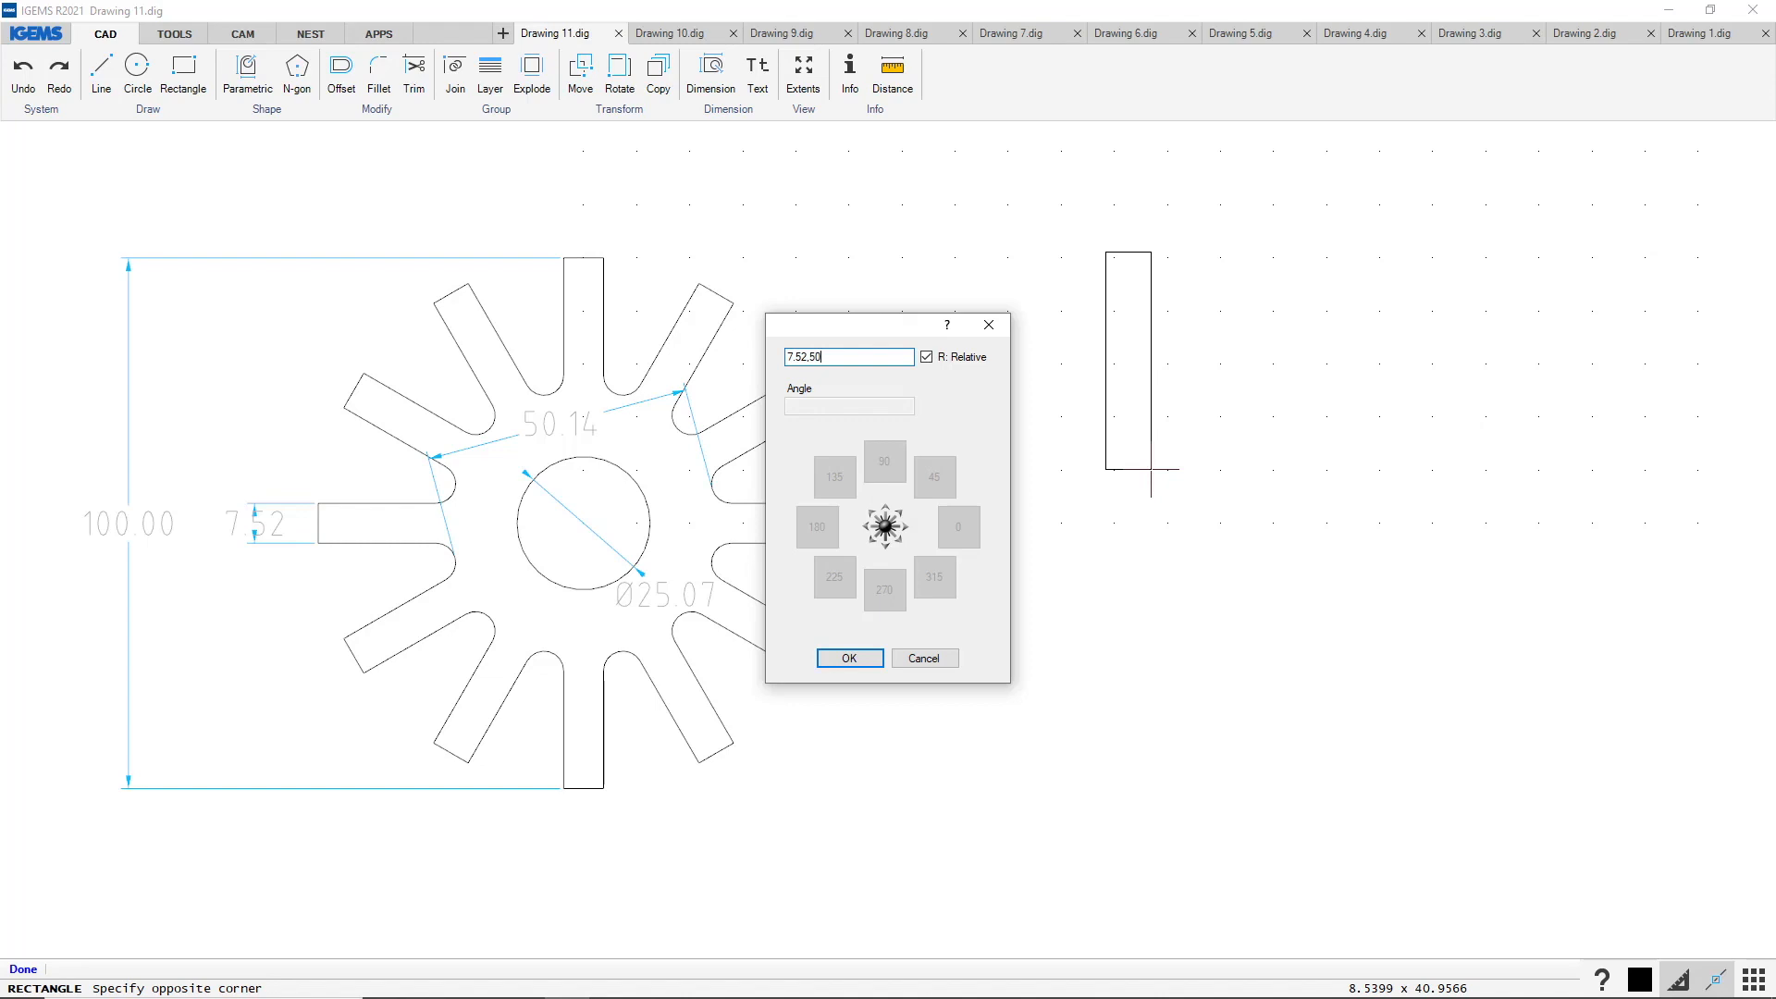
{"action": "key", "text": "Return"}
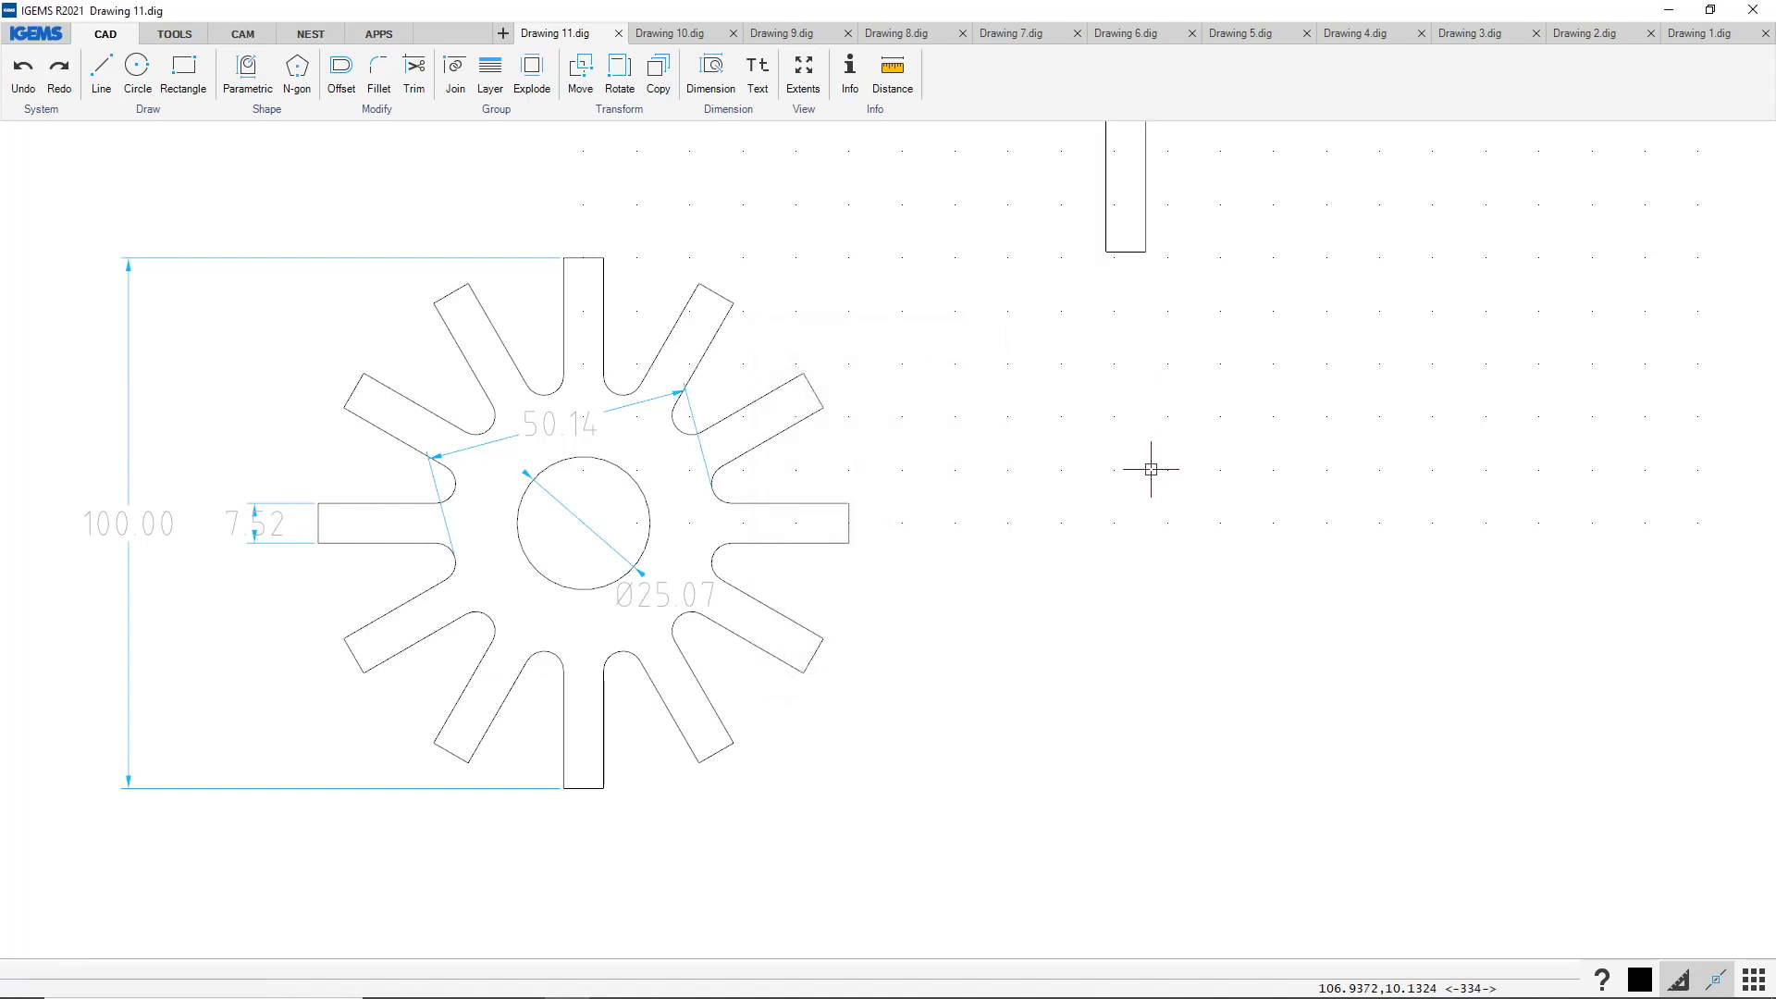
Move the new rectangle down and to the right so it stands beside the upper half of the original shape
{"action": "scroll", "coordinate": [1003, 578], "scroll_direction": "down", "scroll_amount": 2}
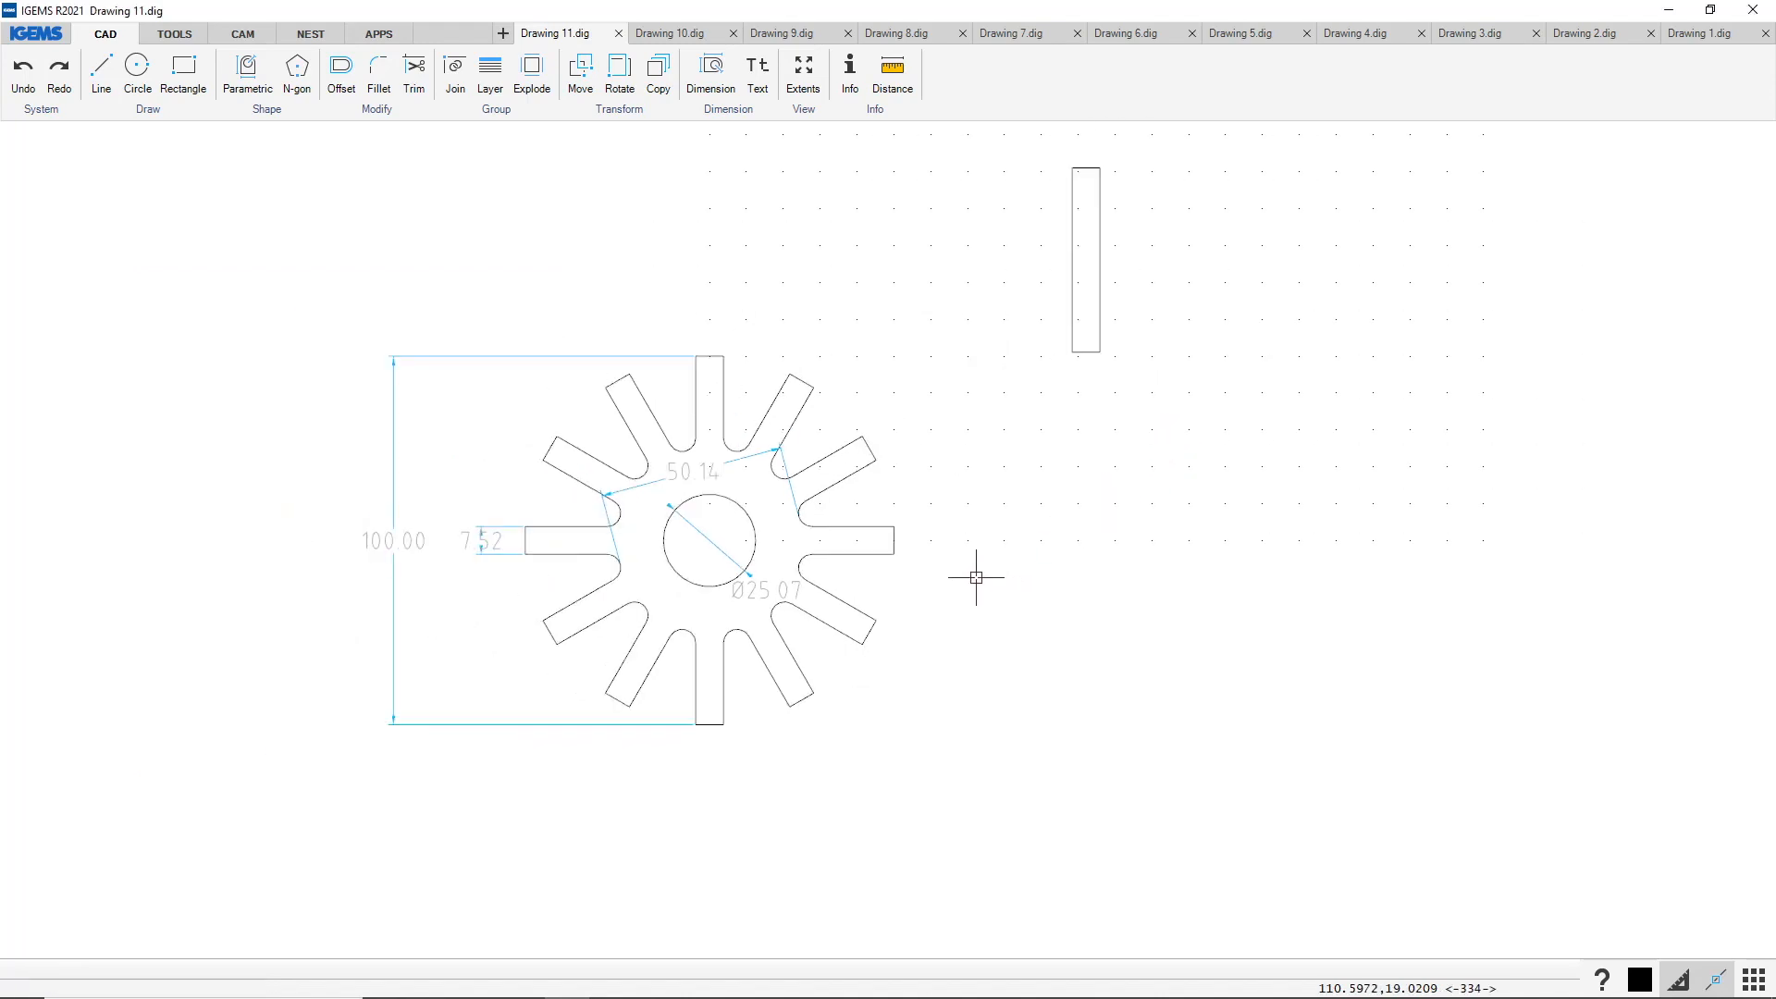
{"action": "middle_click_drag", "start_coordinate": [1019, 481], "coordinate": [910, 494]}
{"action": "left_click_drag", "start_coordinate": [1079, 195], "coordinate": [916, 370]}
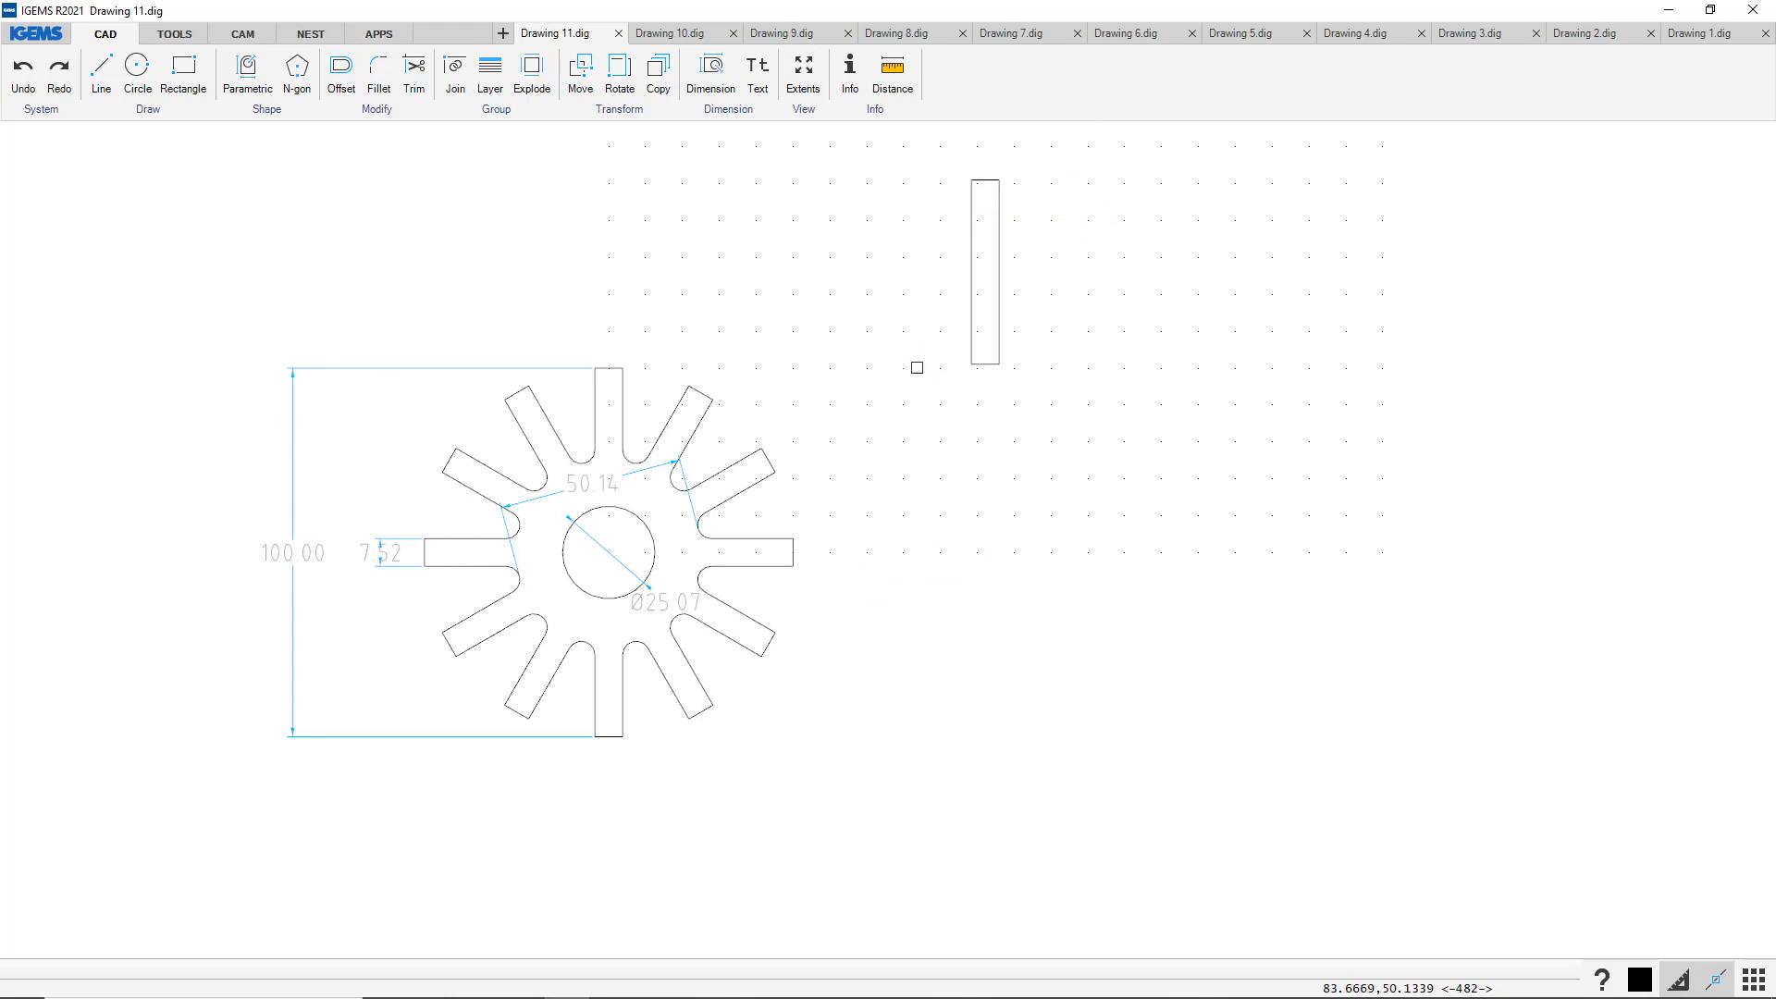
{"action": "left_click", "coordinate": [582, 81]}
{"action": "left_click", "coordinate": [979, 286]}
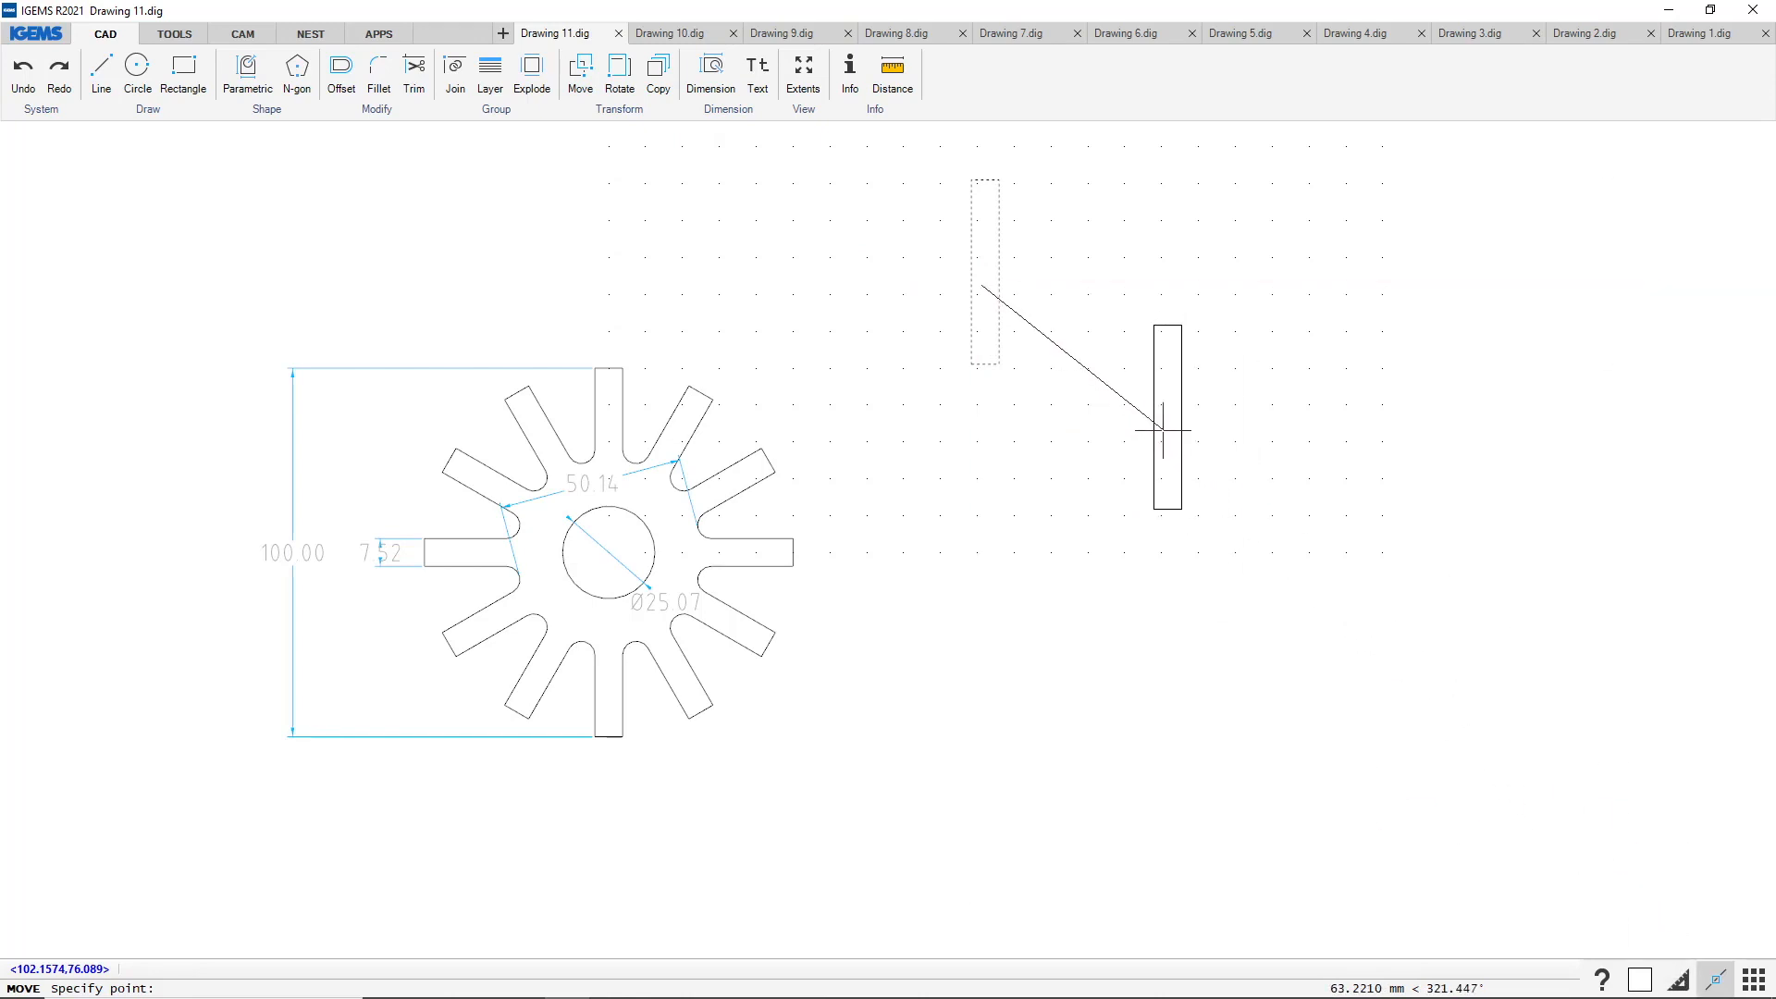
{"action": "left_click", "coordinate": [1158, 460]}
Start a polar array of the rectangle with its centre at the midpoint of the rectangle's lower short edge
{"action": "mouse_move", "coordinate": [1330, 425]}
{"action": "middle_mouse_down"}
{"action": "mouse_move", "coordinate": [1299, 425]}
{"action": "mouse_move", "coordinate": [1252, 379]}
{"action": "middle_mouse_up"}
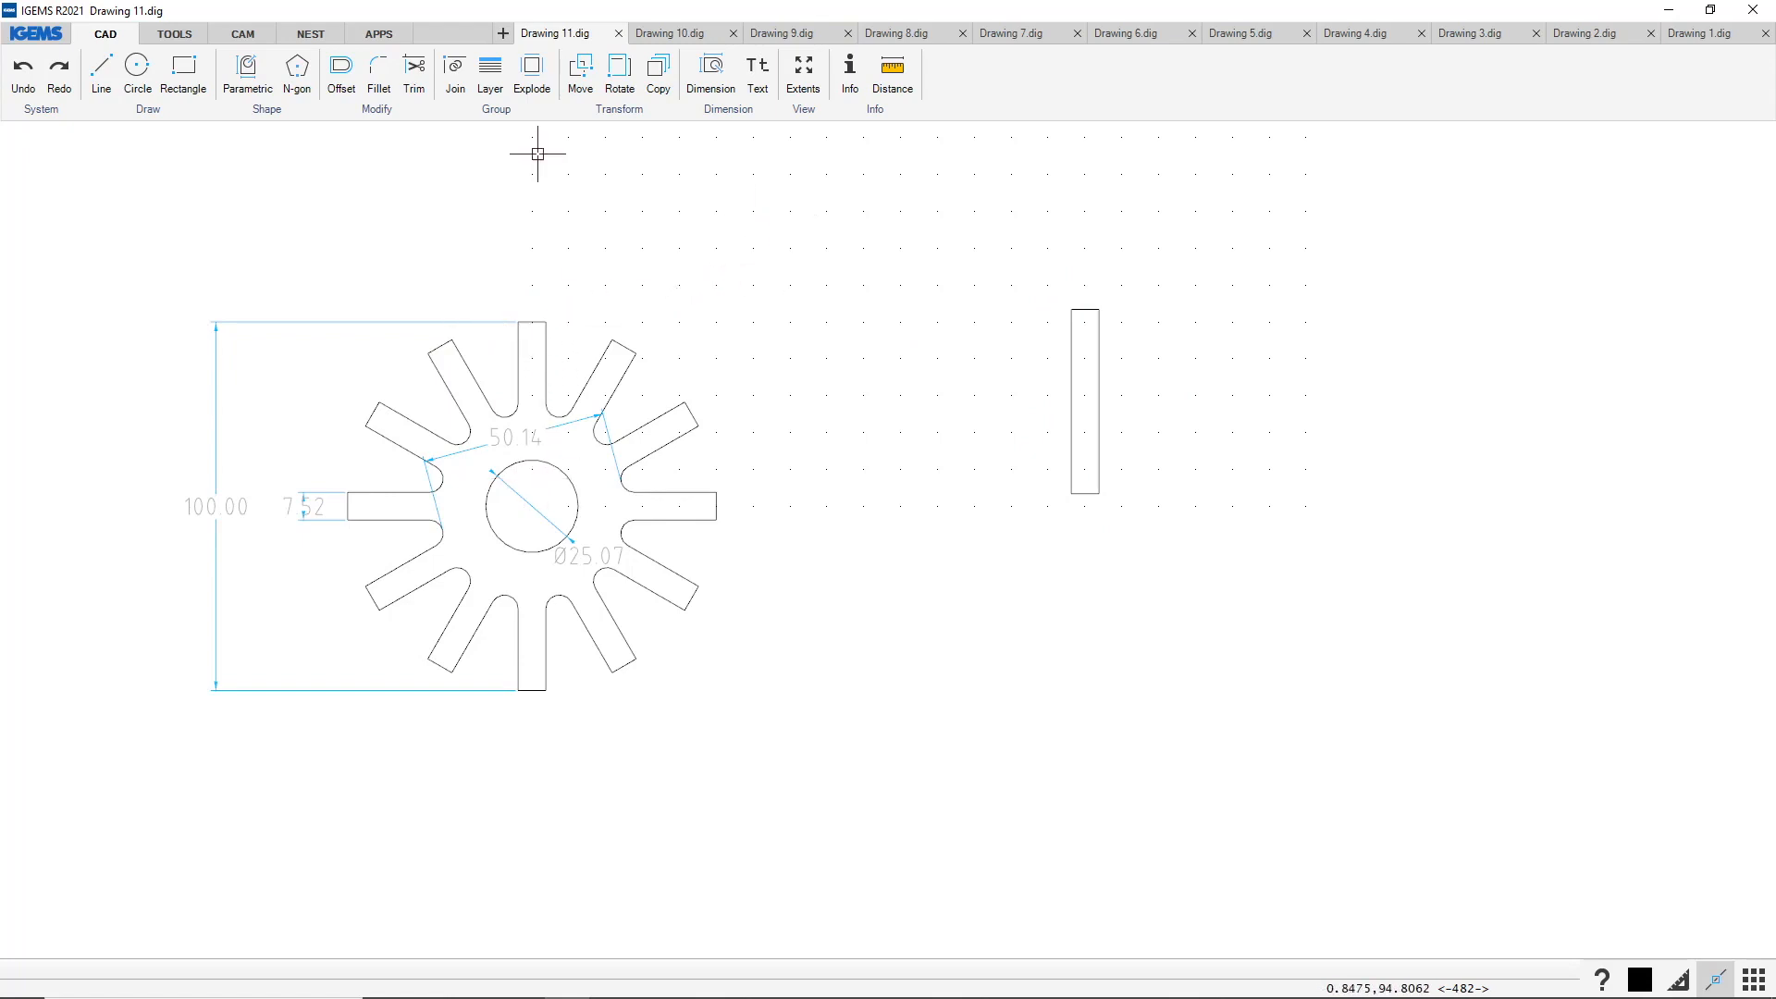
{"action": "left_click", "coordinate": [622, 116]}
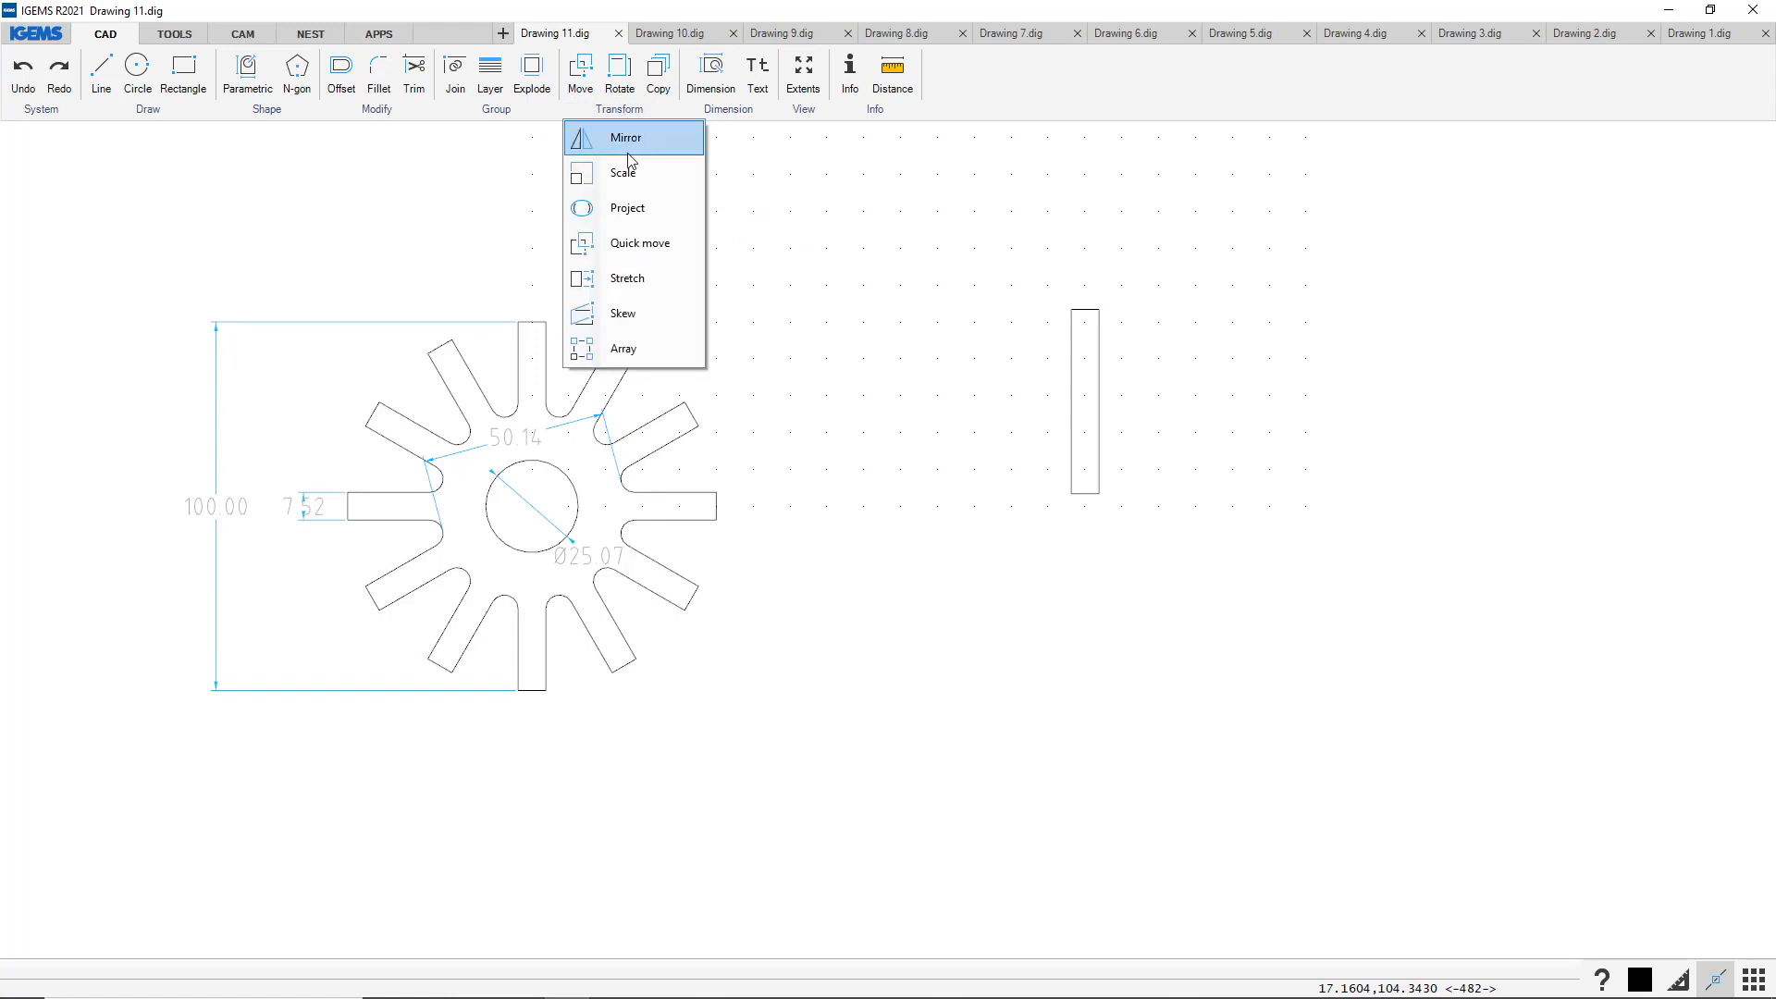
{"action": "left_click", "coordinate": [659, 348]}
{"action": "left_click_drag", "start_coordinate": [1199, 272], "coordinate": [1010, 536]}
{"action": "right_click", "coordinate": [1235, 468]}
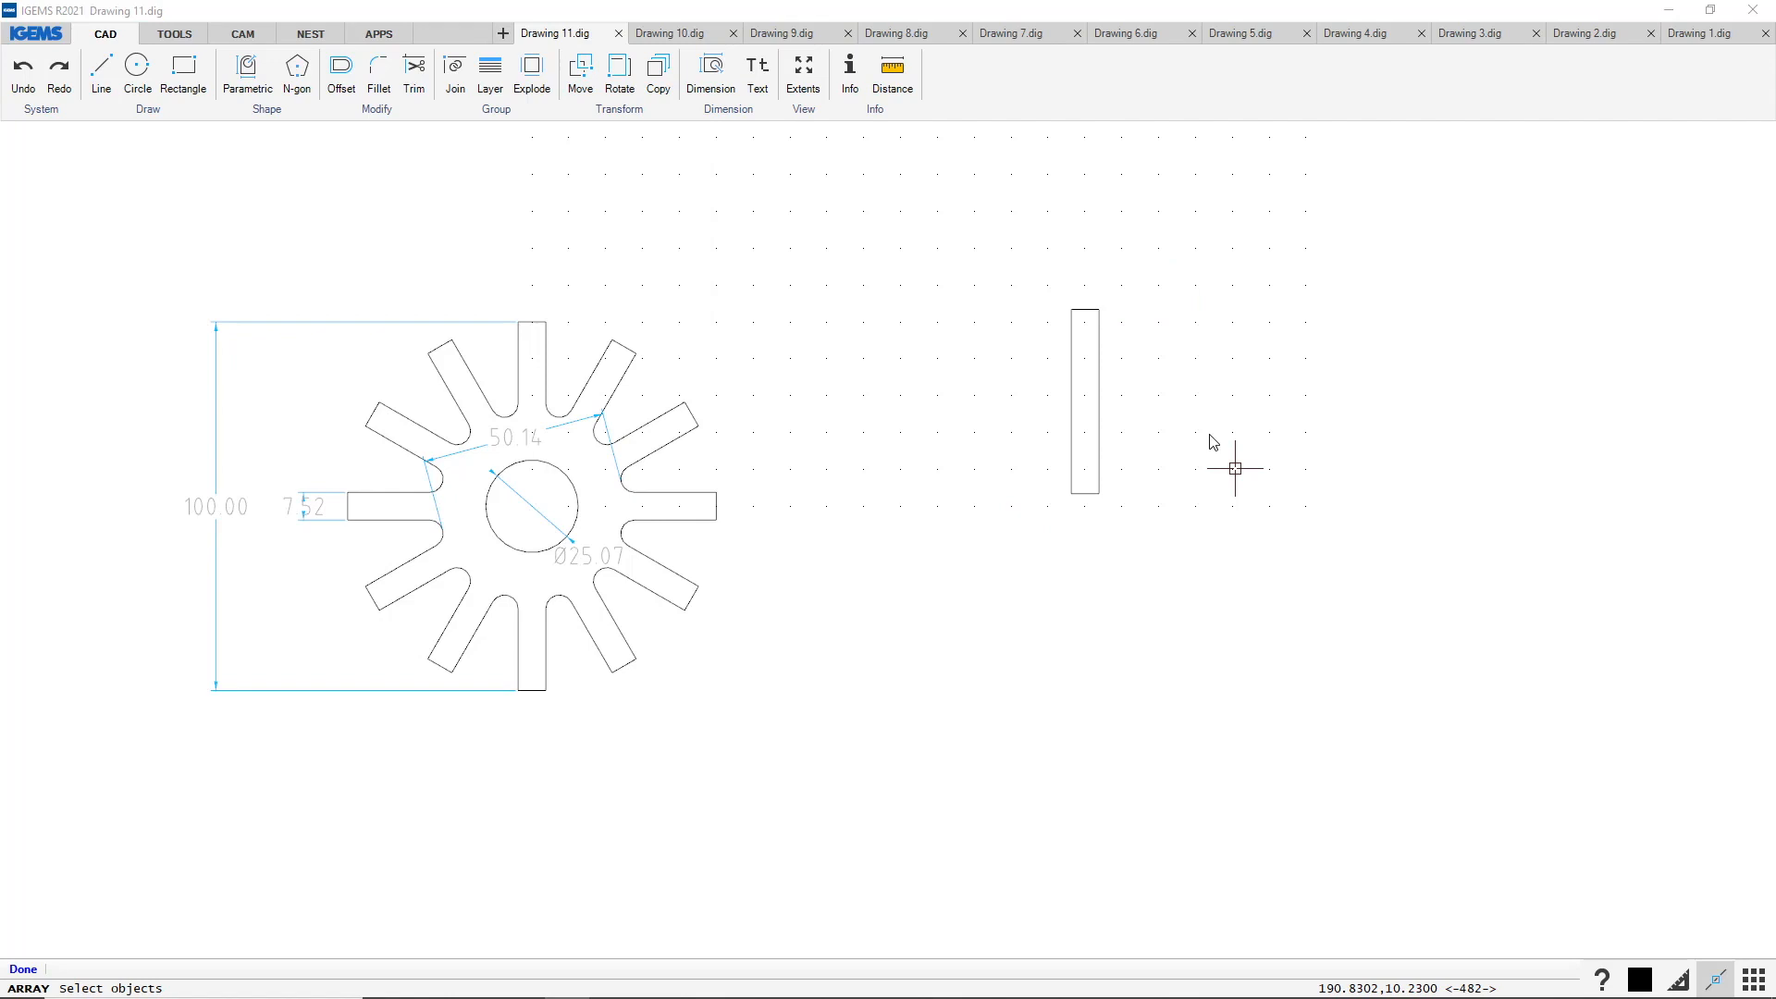
{"action": "left_click", "coordinate": [947, 230]}
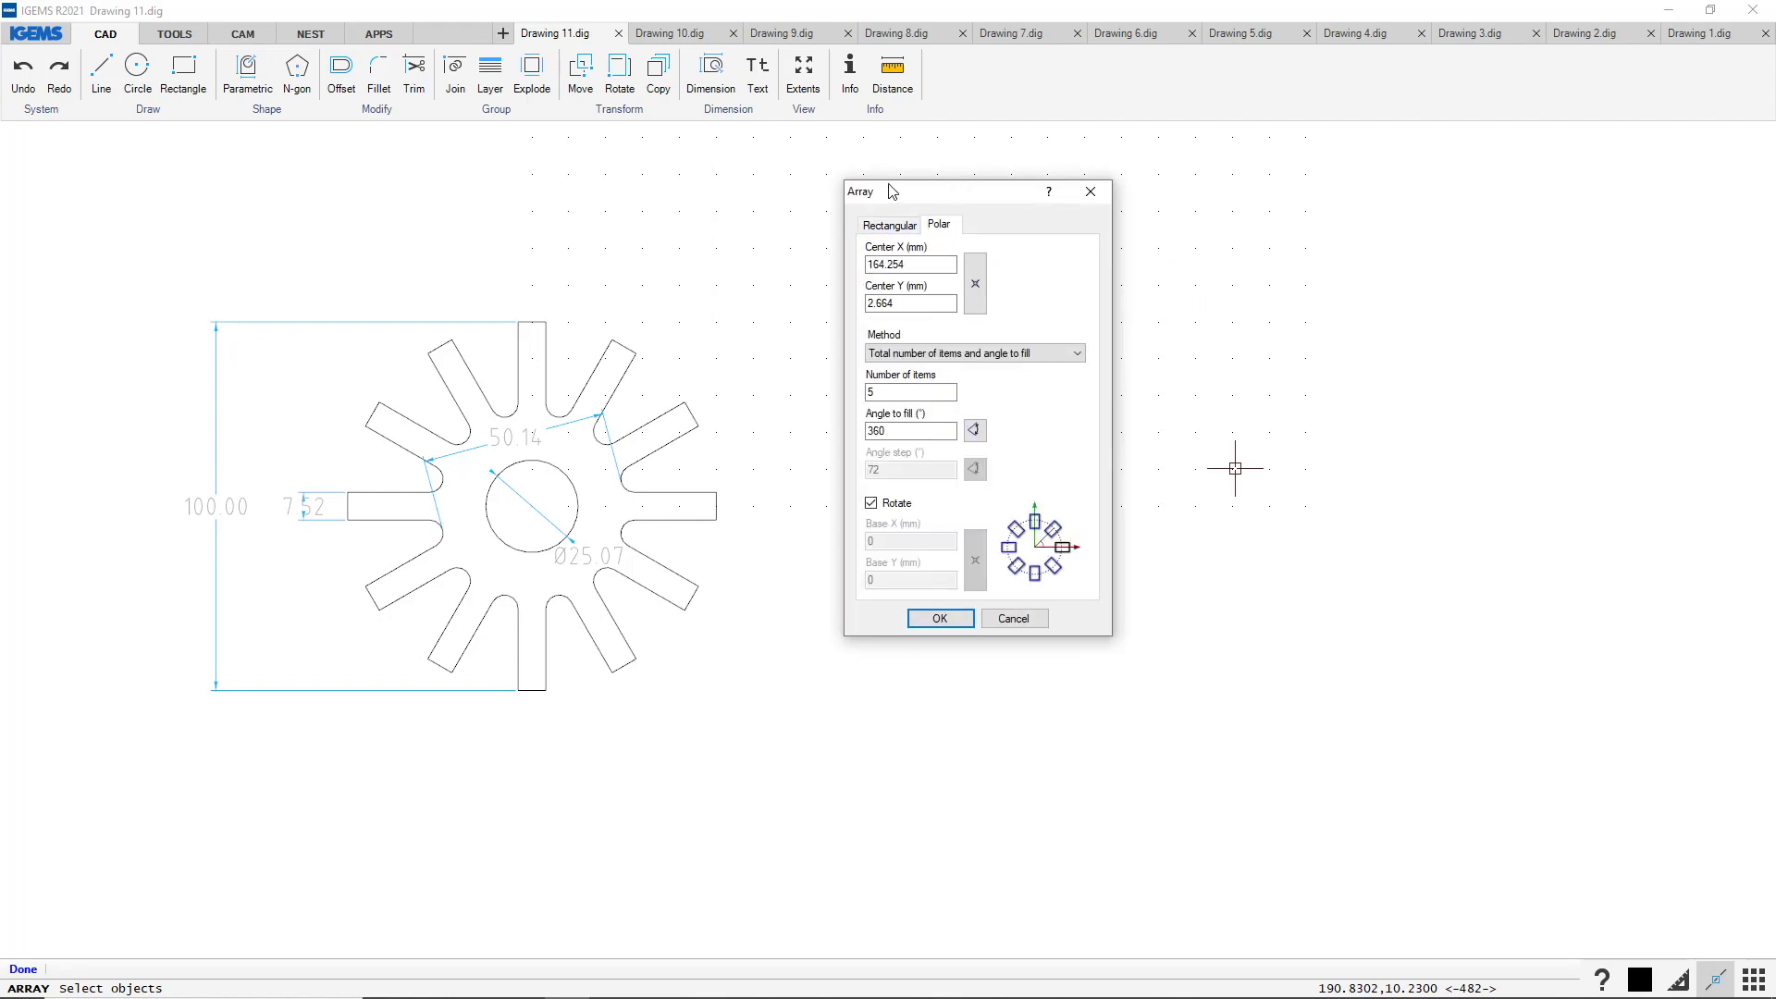
{"action": "left_click_drag", "start_coordinate": [946, 189], "coordinate": [758, 178]}
{"action": "left_click", "coordinate": [774, 269]}
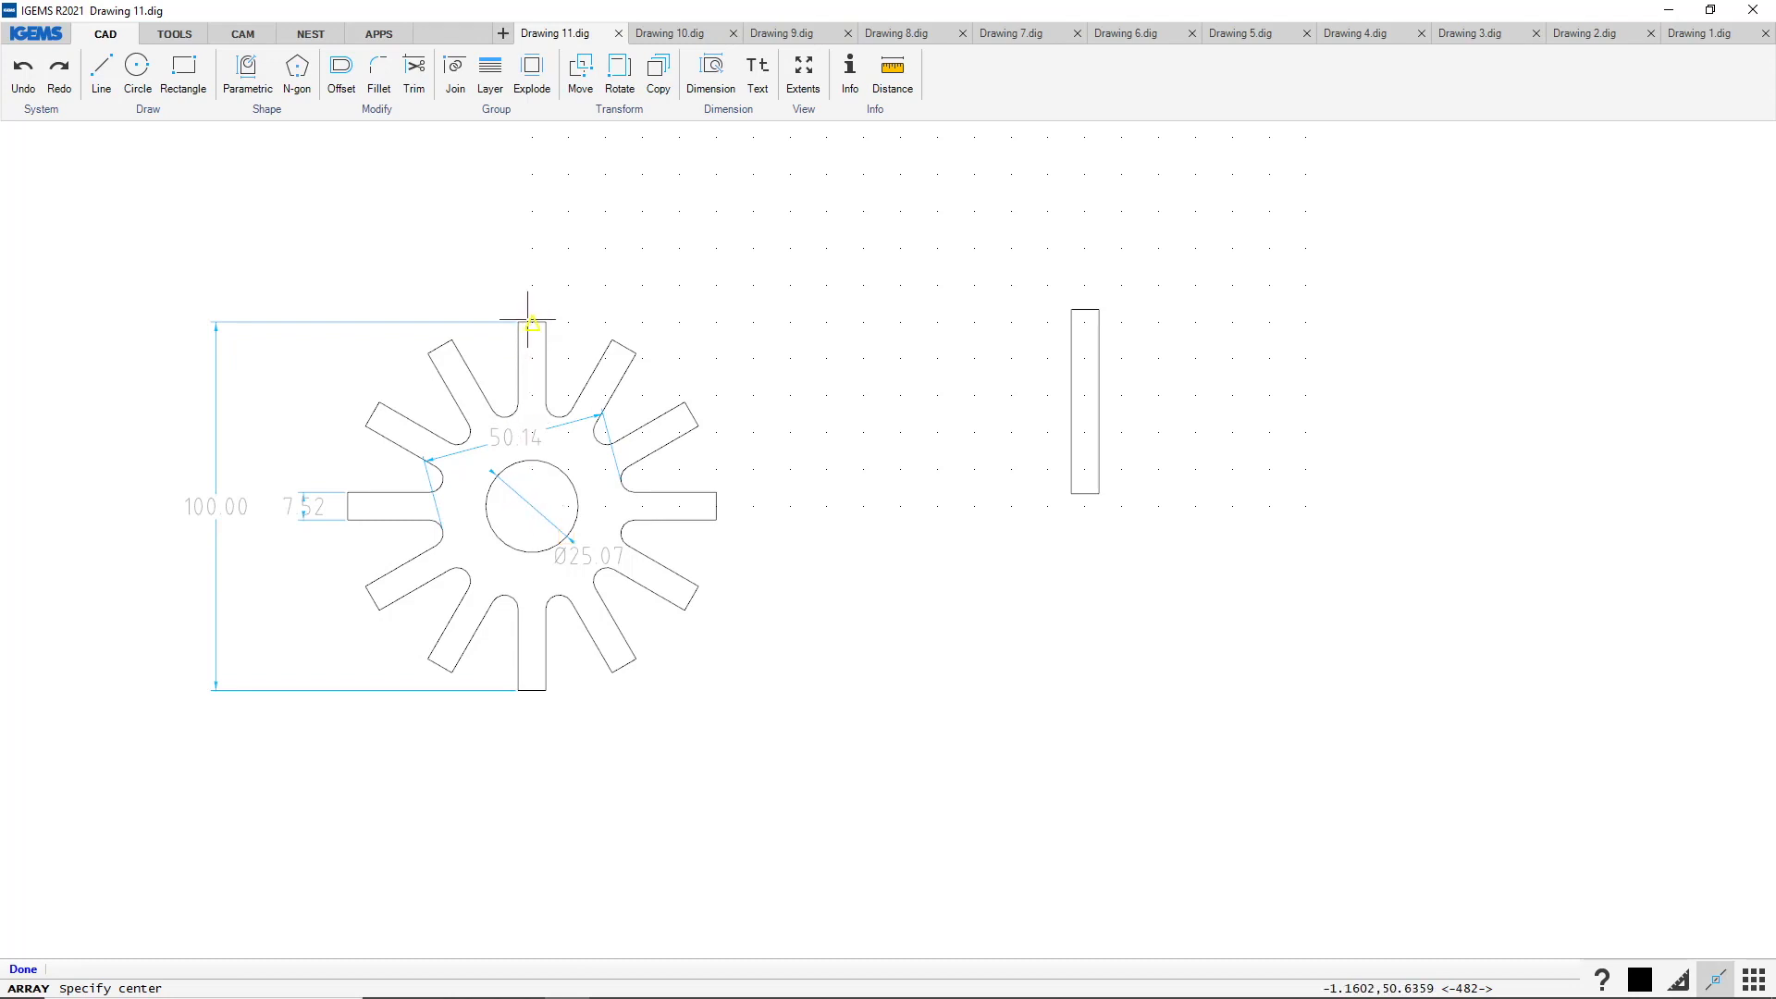
{"action": "left_click", "coordinate": [1086, 496]}
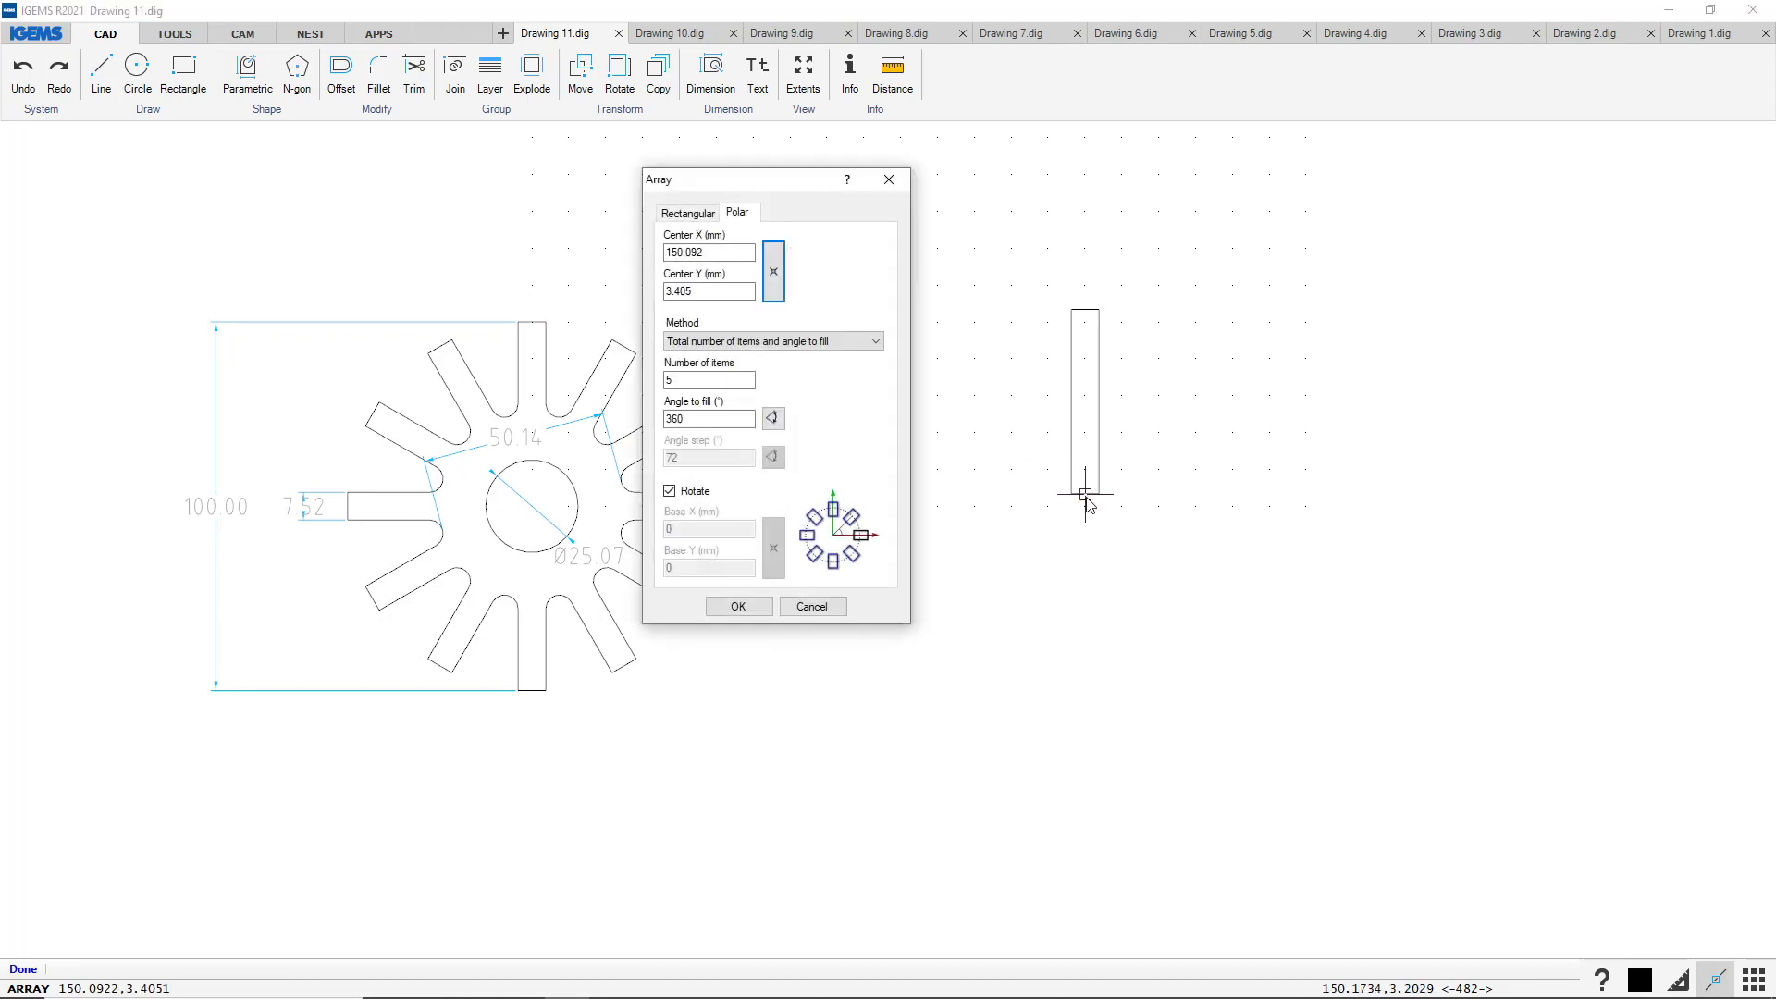
Set the number of array items to 12 and create the polar array over the full 360 degrees
{"action": "double_click", "coordinate": [749, 387]}
{"action": "left_click_drag", "start_coordinate": [711, 171], "coordinate": [858, 175]}
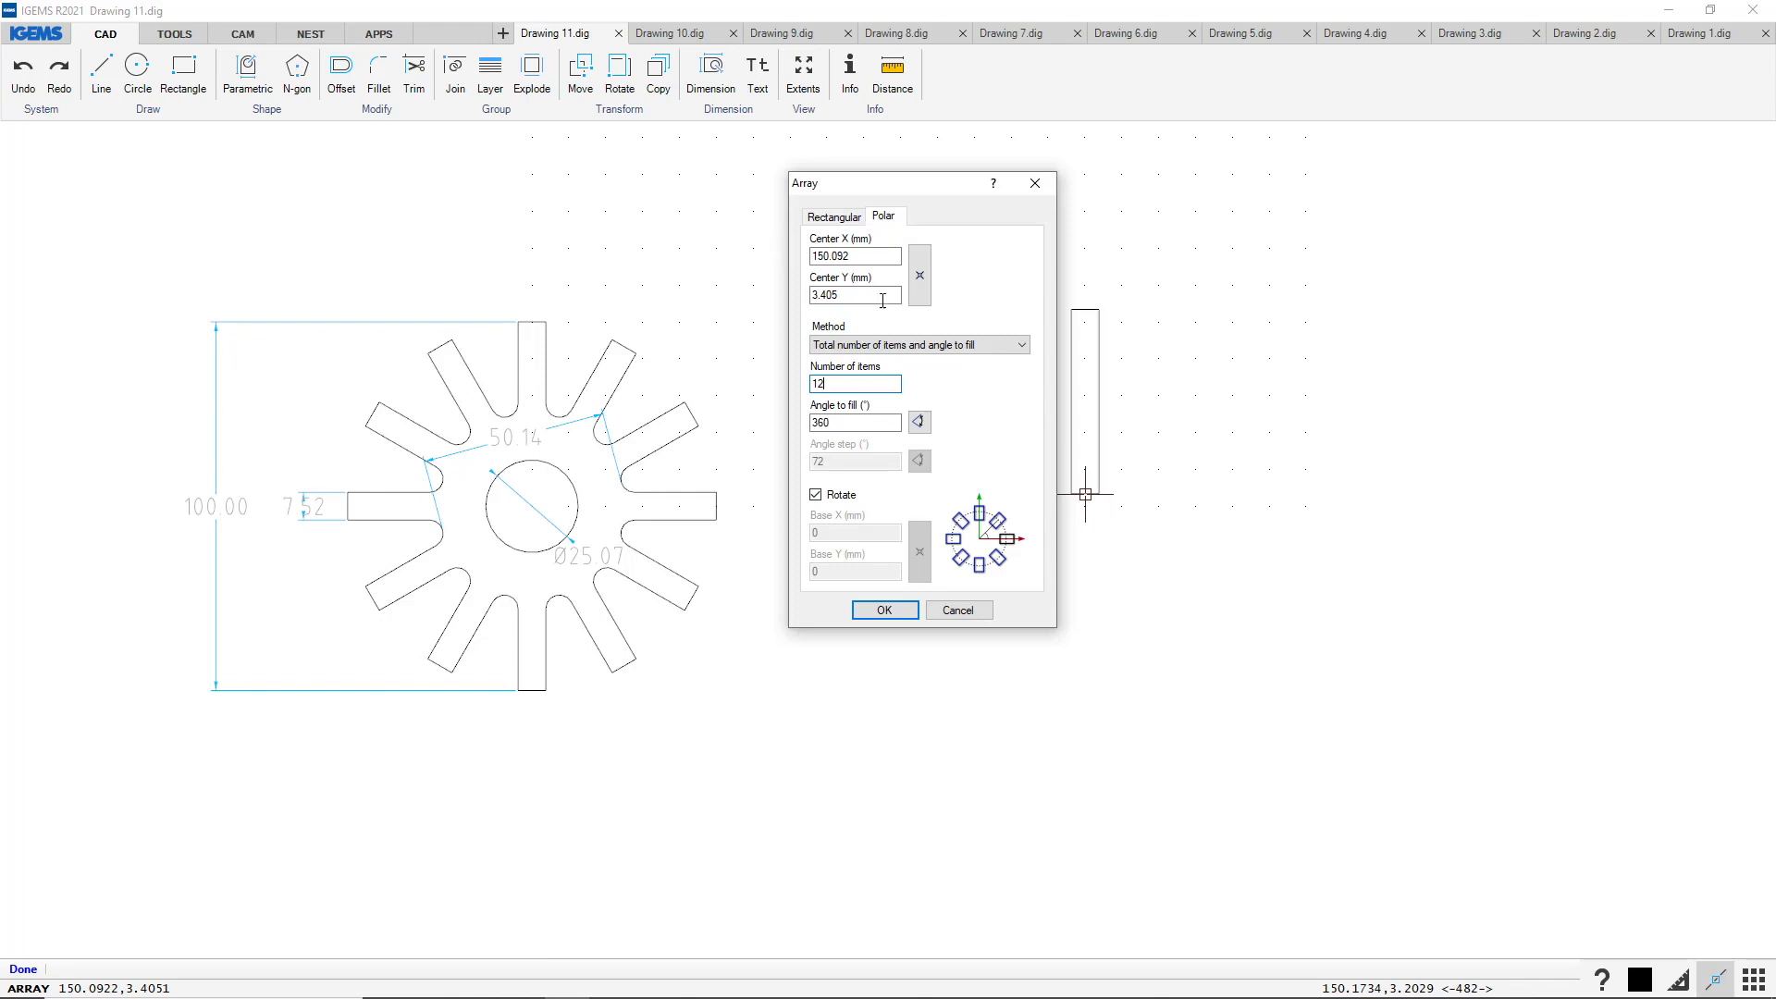
{"action": "key", "text": "Tab"}
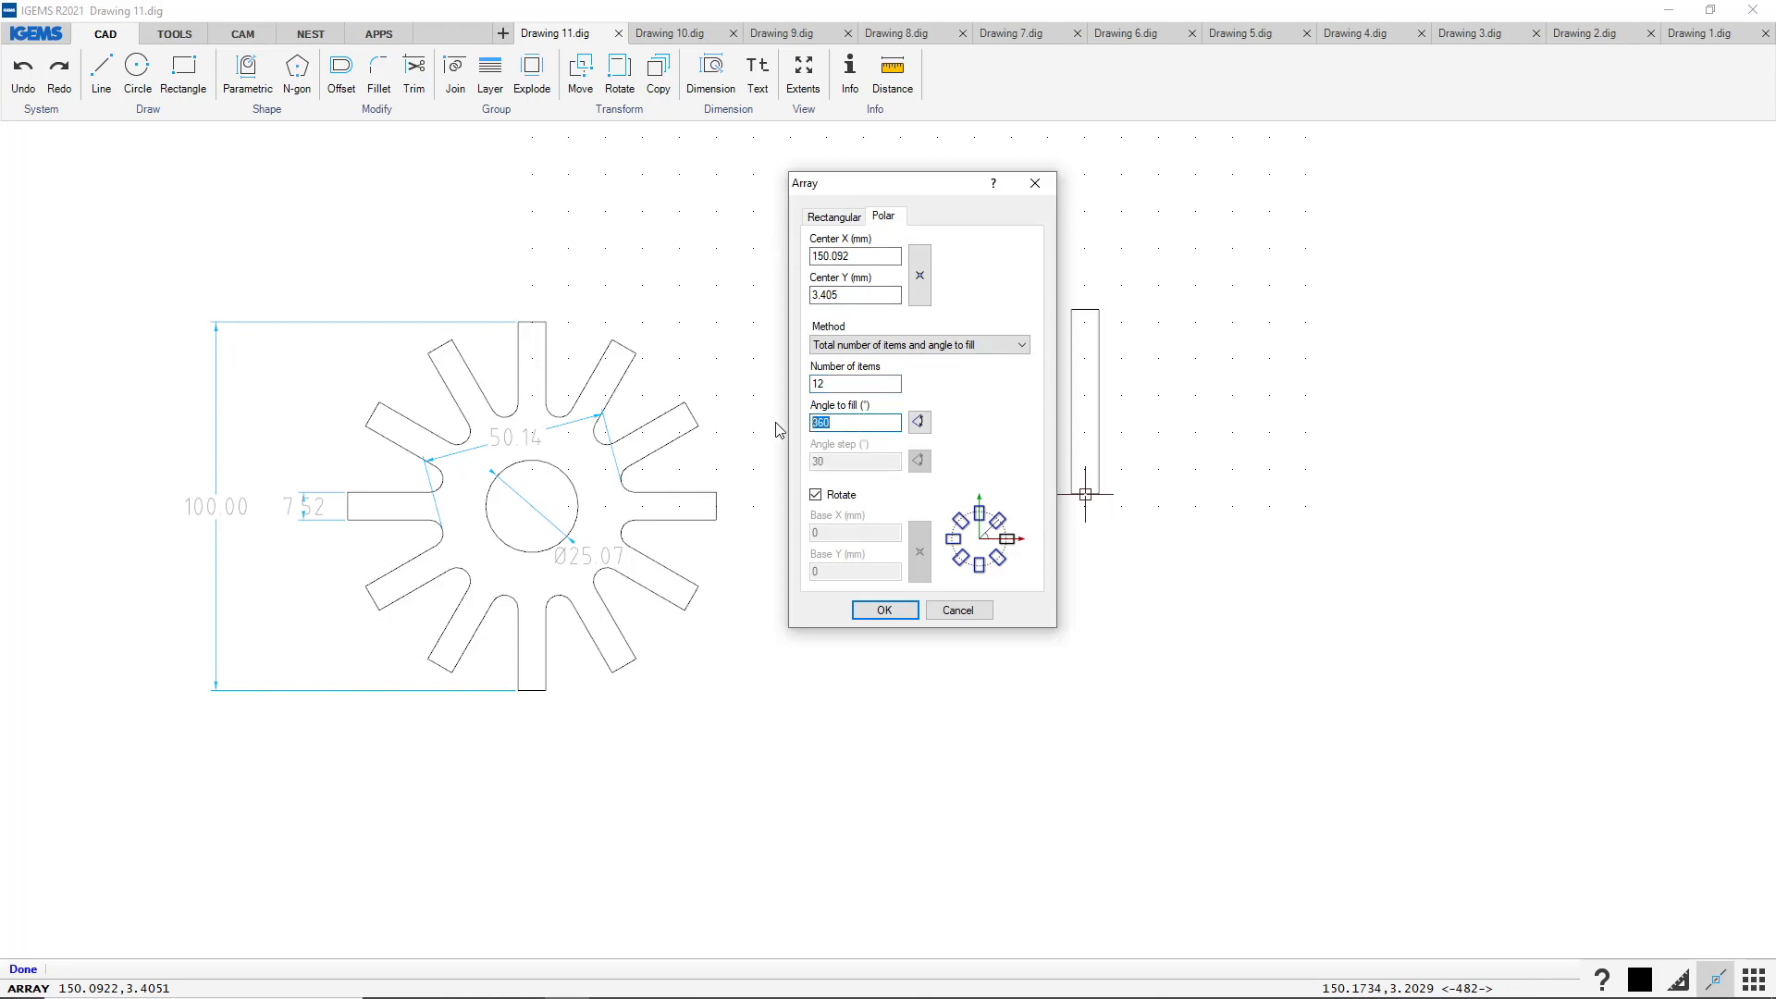
{"action": "left_click", "coordinate": [895, 612]}
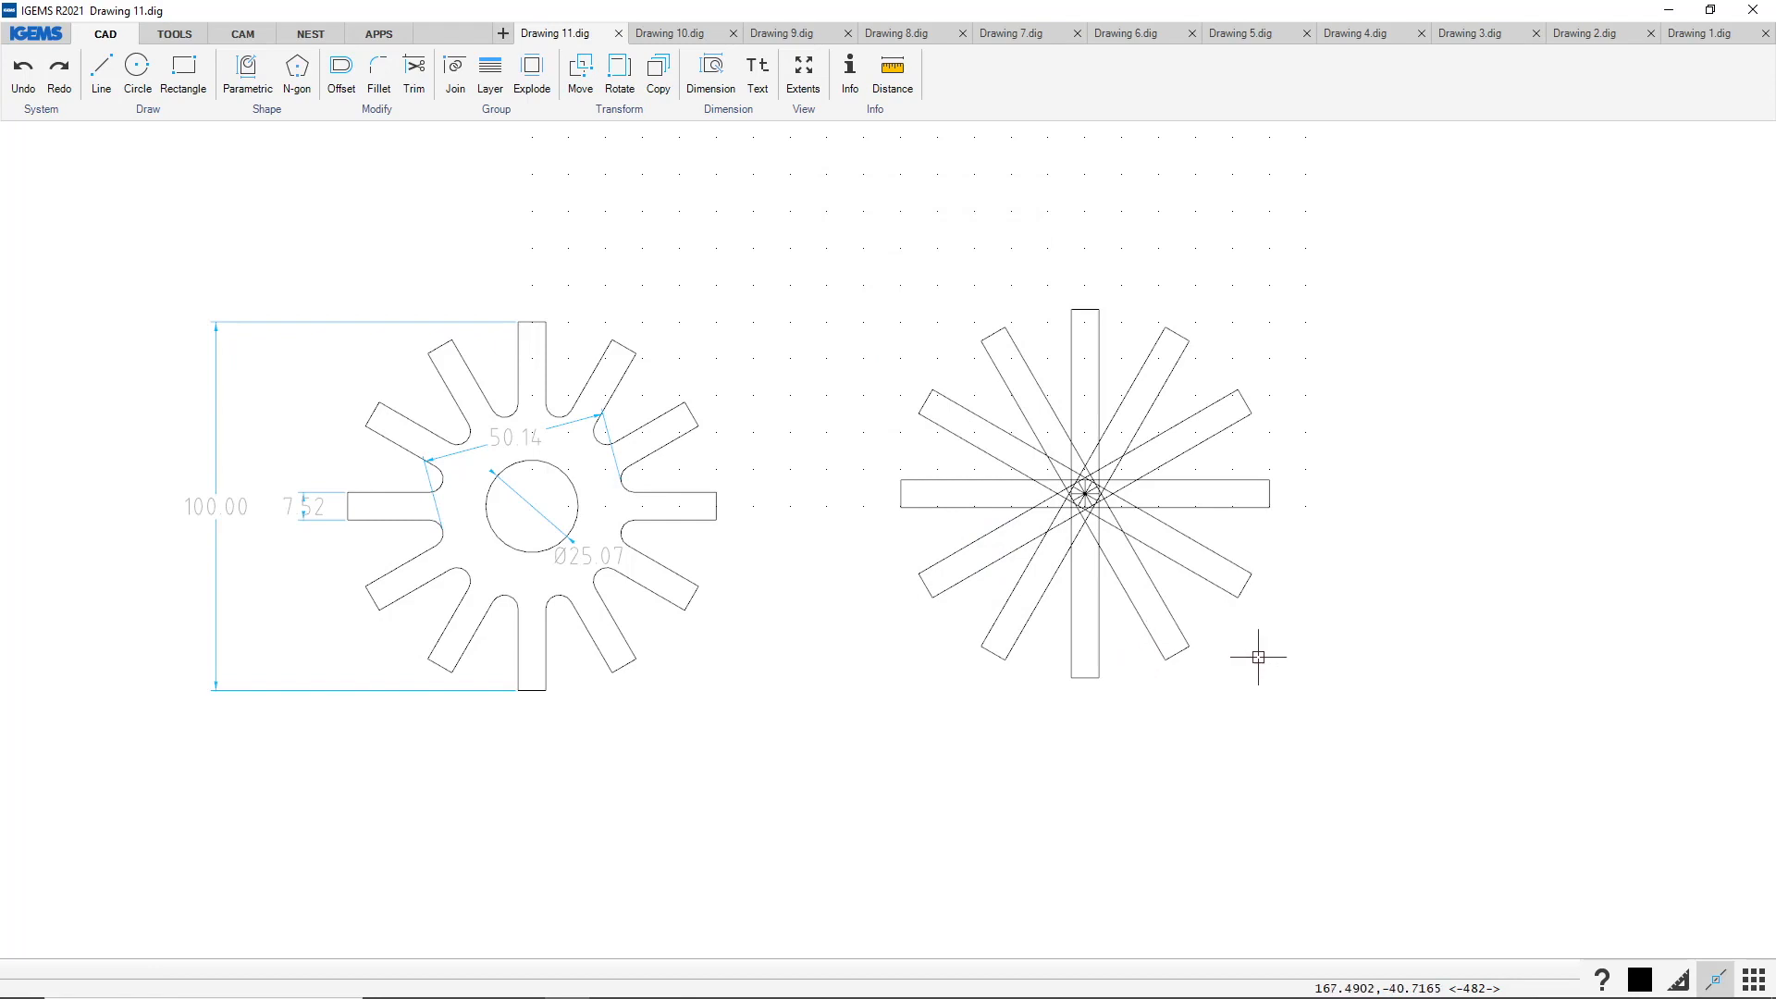
Draw a 50.14 mm diameter circle centred on the common centre of the arrayed rectangles
{"action": "middle_click_drag", "start_coordinate": [1433, 701], "coordinate": [1375, 698]}
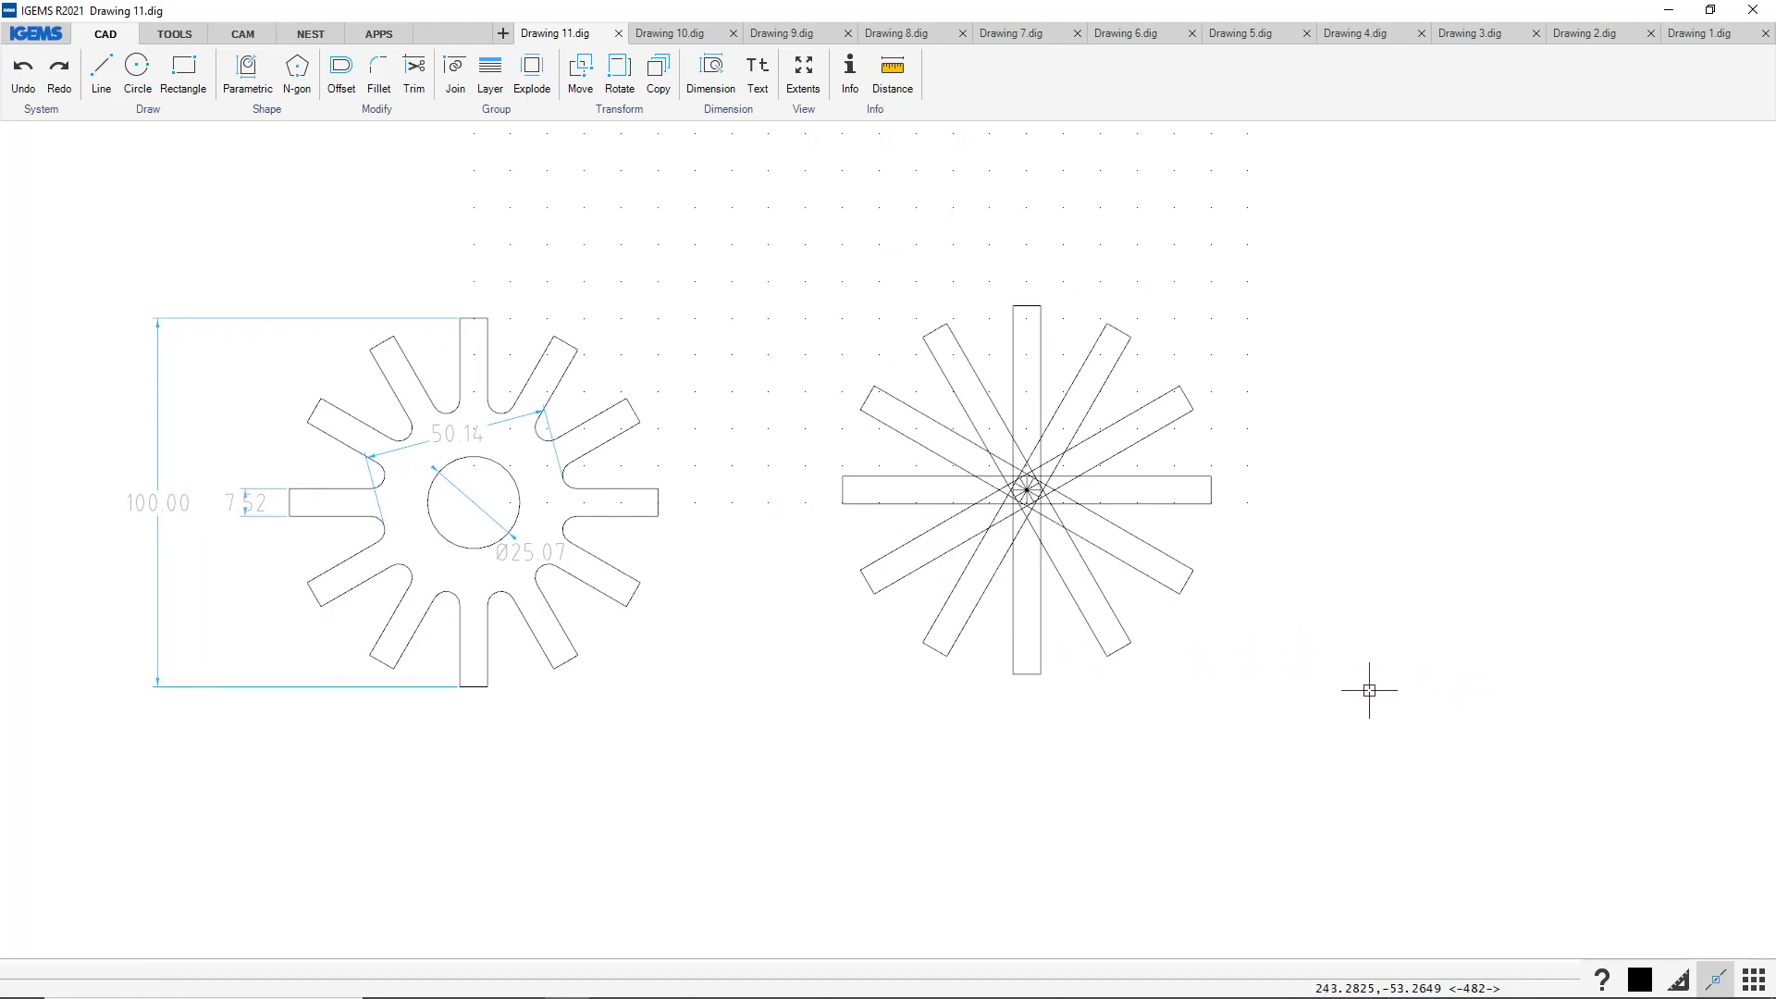
{"action": "scroll", "coordinate": [1040, 754], "scroll_direction": "up", "scroll_amount": 1}
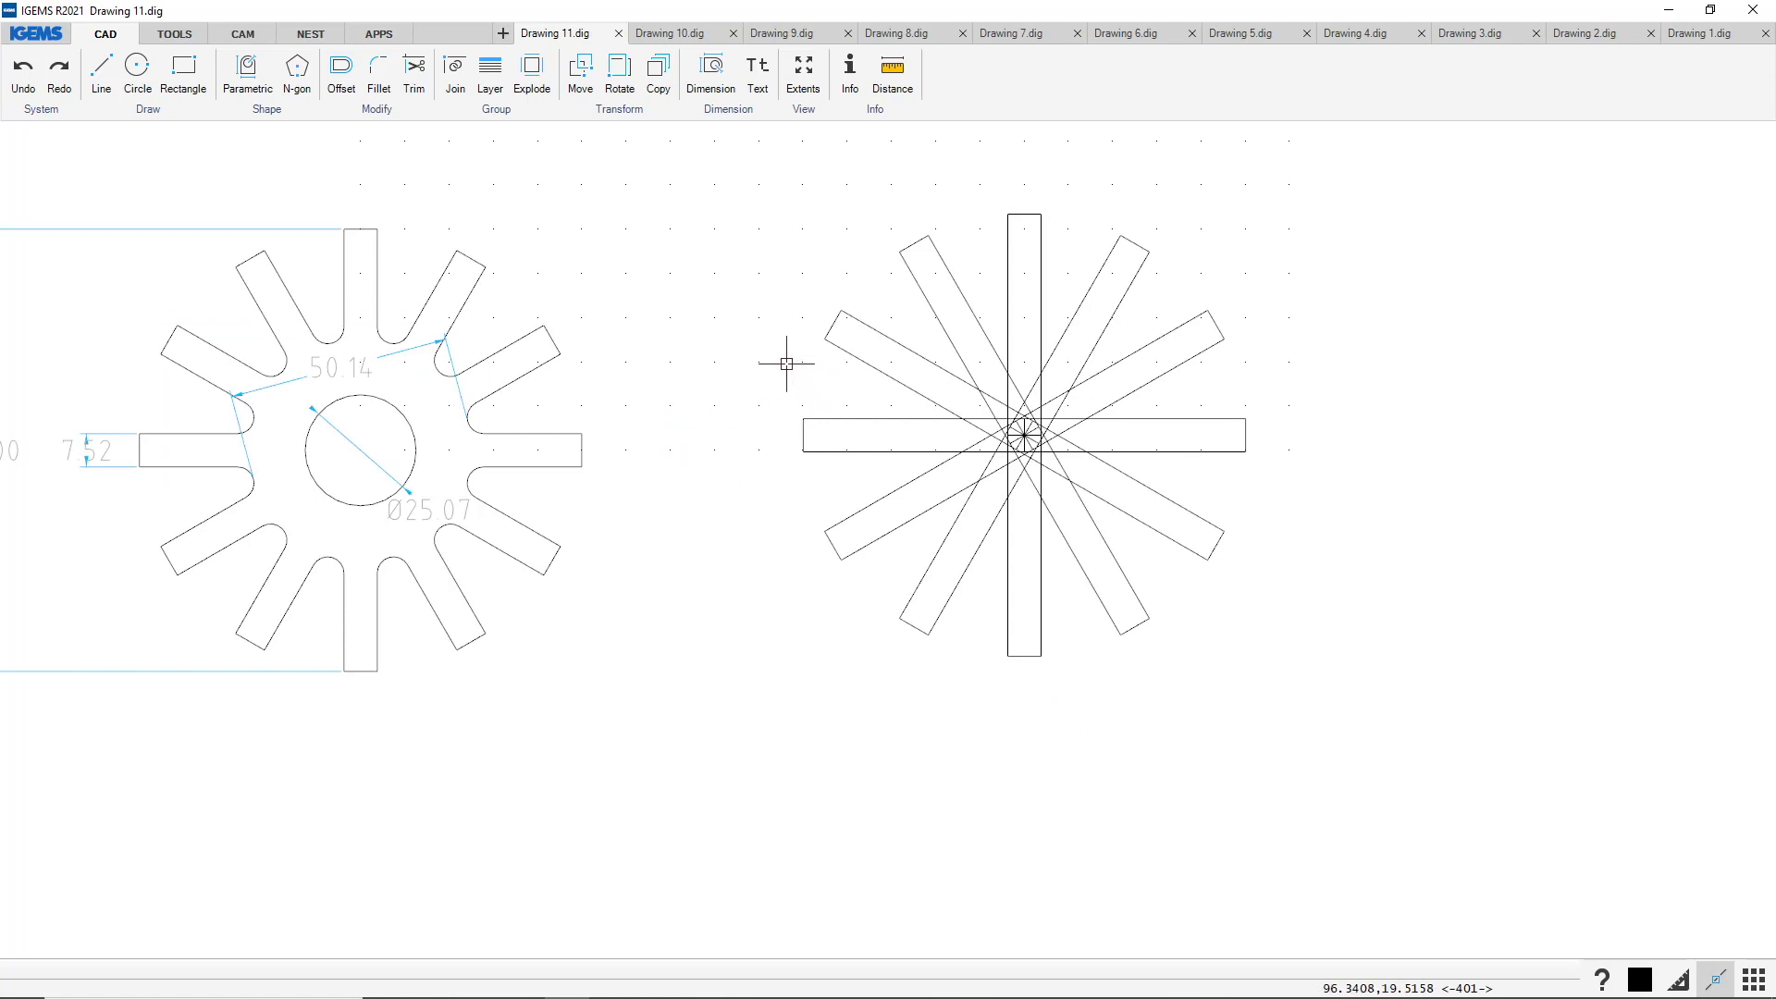
{"action": "left_click", "coordinate": [138, 71]}
{"action": "scroll", "coordinate": [932, 409], "scroll_direction": "up", "scroll_amount": 6}
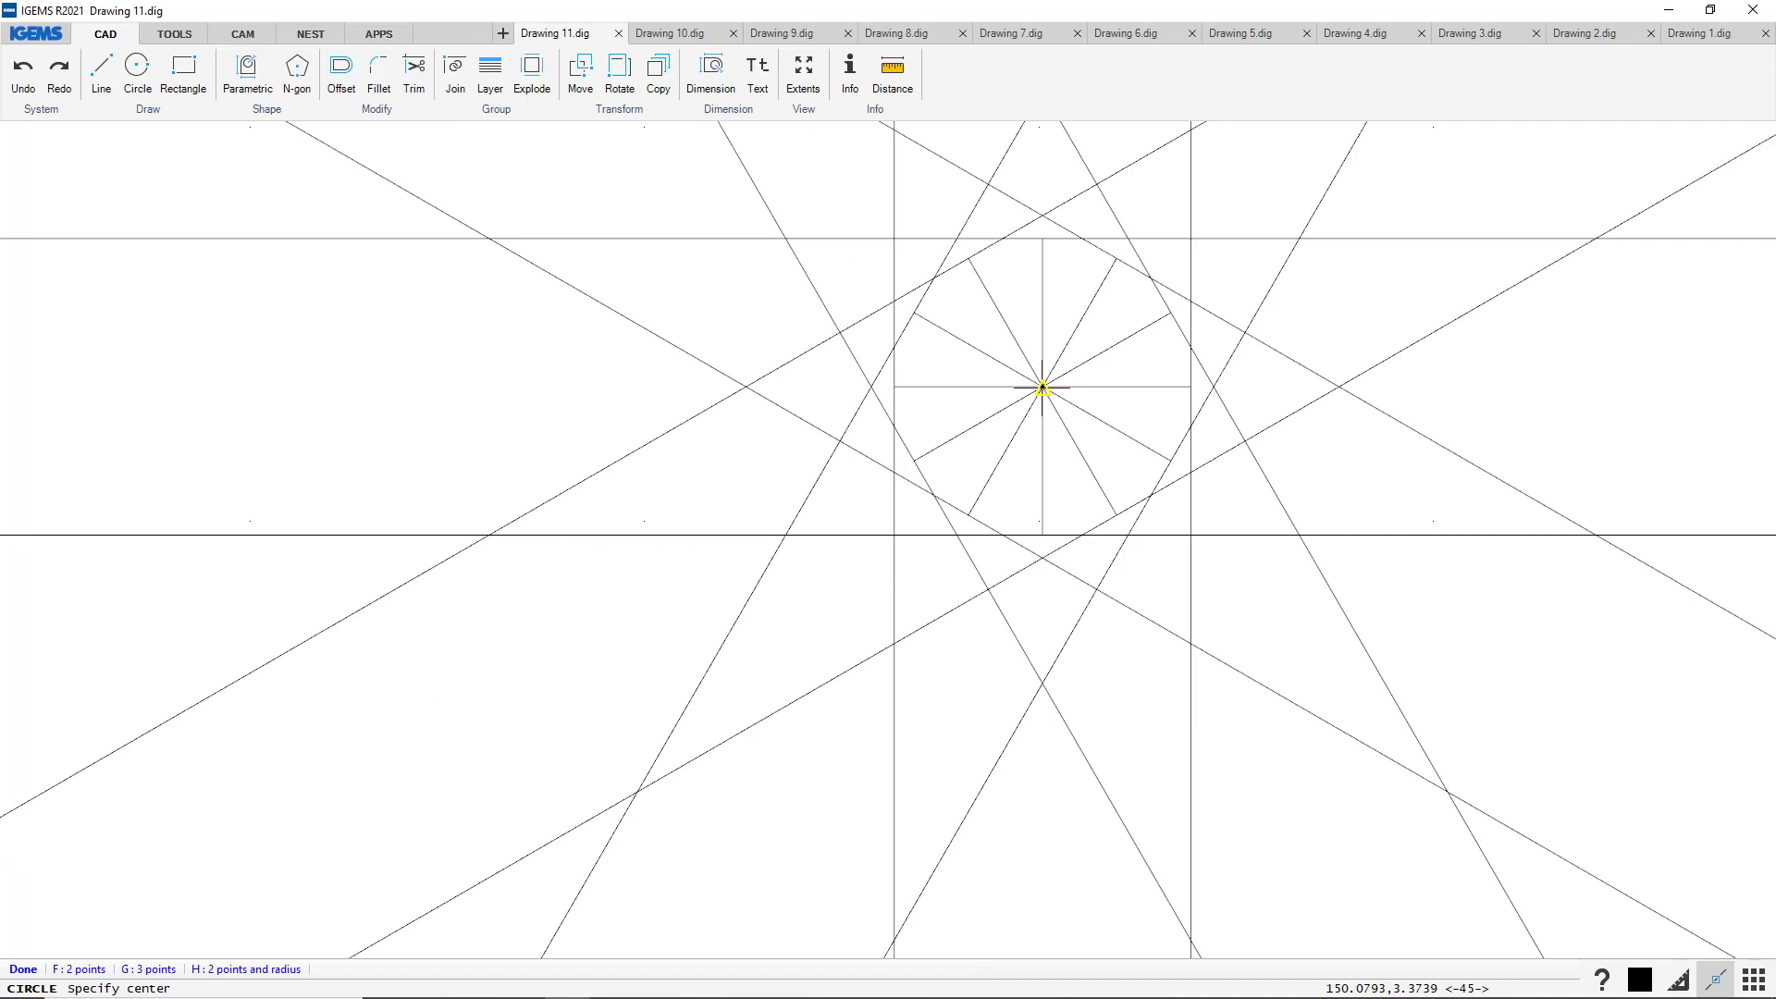
{"action": "left_click", "coordinate": [1043, 389]}
{"action": "scroll", "coordinate": [1118, 490], "scroll_direction": "down", "scroll_amount": 6}
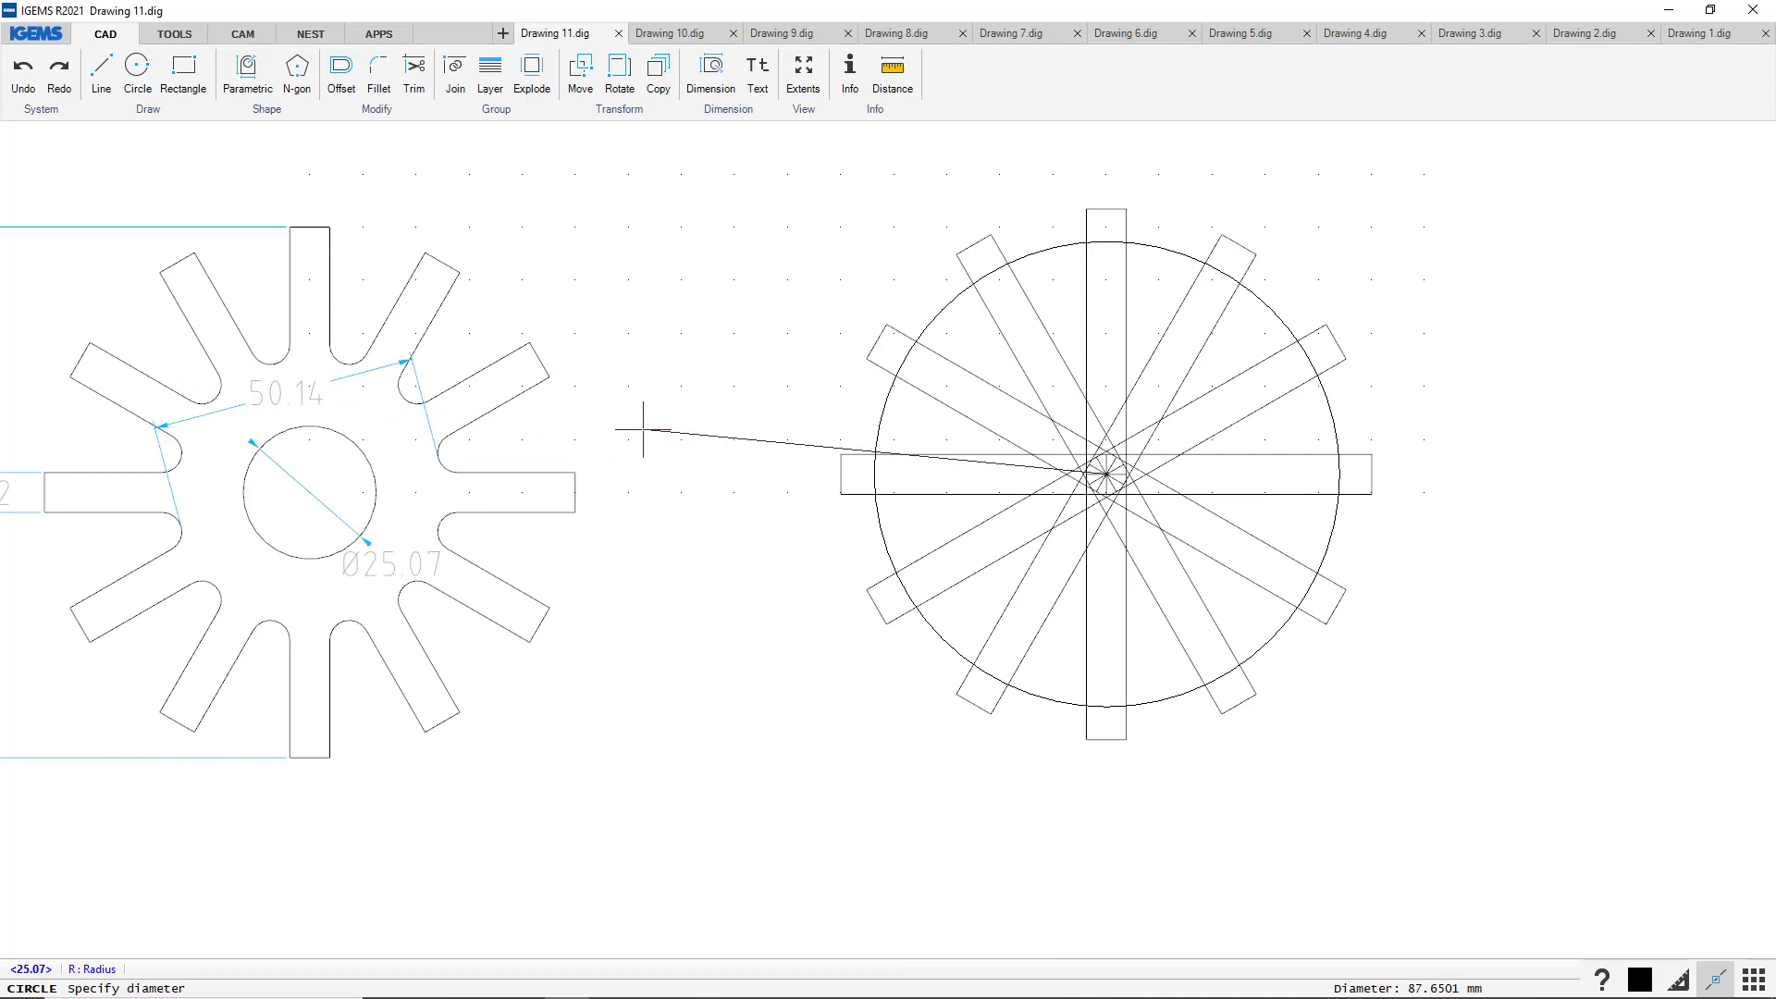
{"action": "type", "text": "50."}
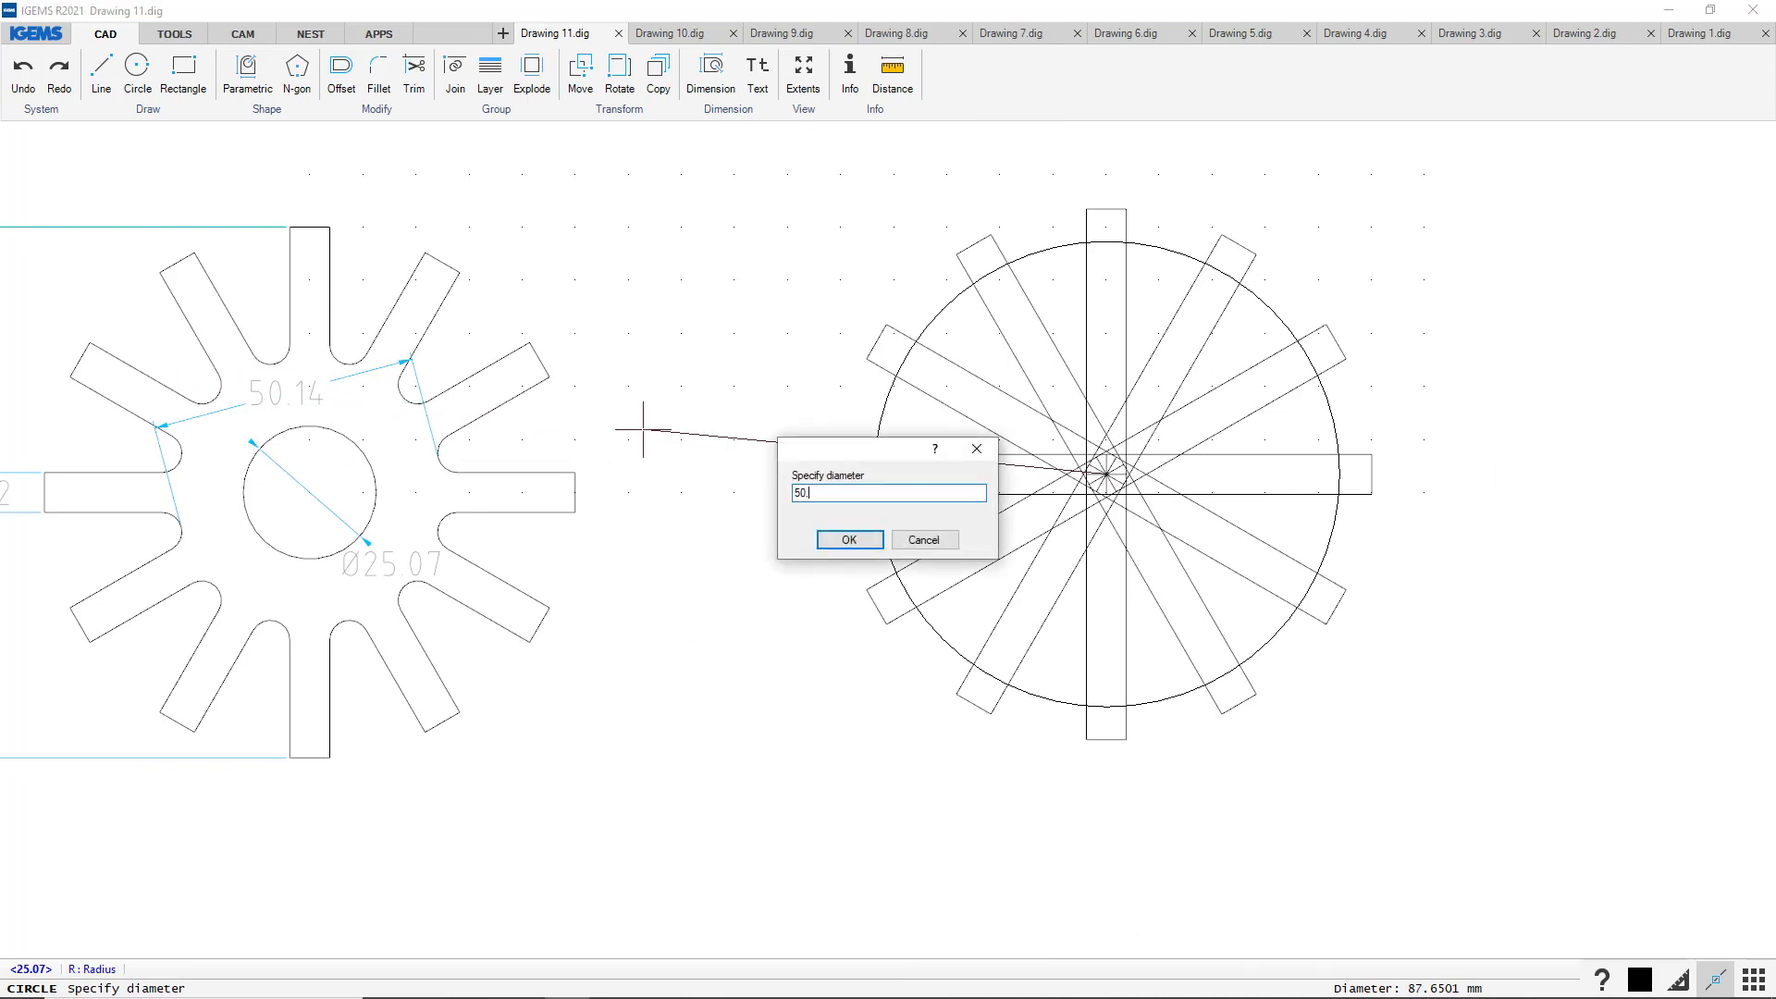
{"action": "key", "text": "Return"}
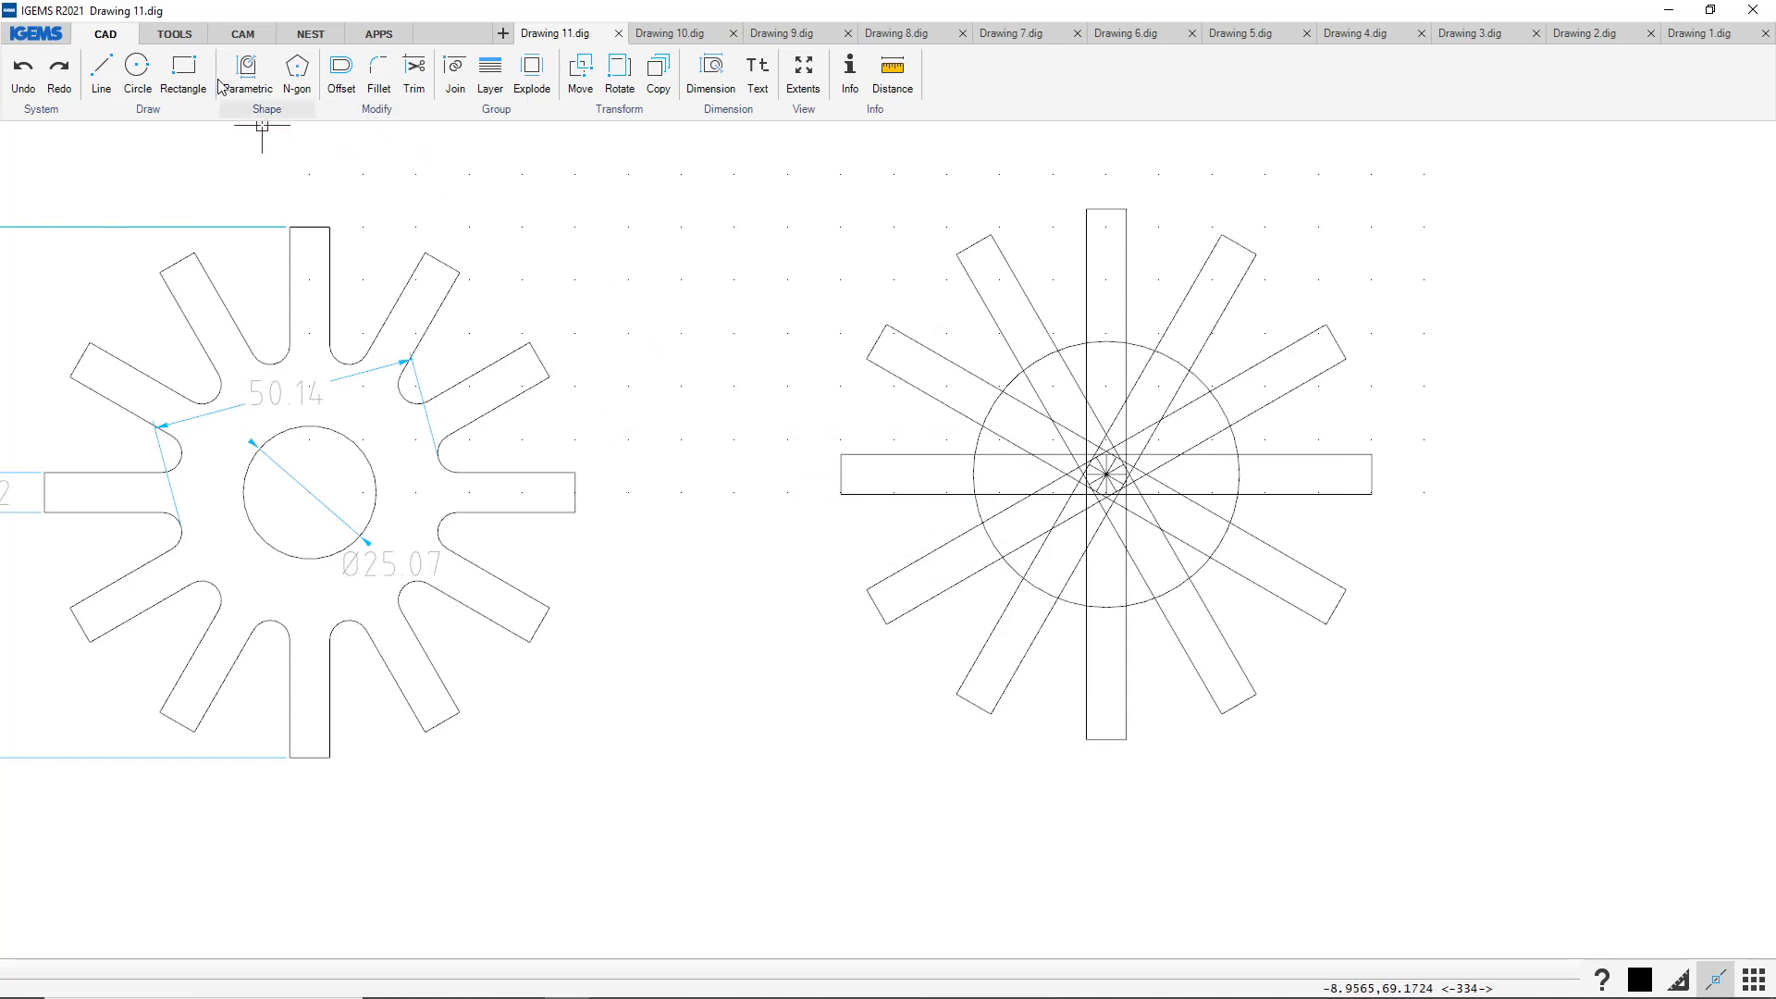
Boundary-trim the arrayed rectangles against the 50.14 mm circle, removing every line inside it
{"action": "left_click", "coordinate": [174, 35]}
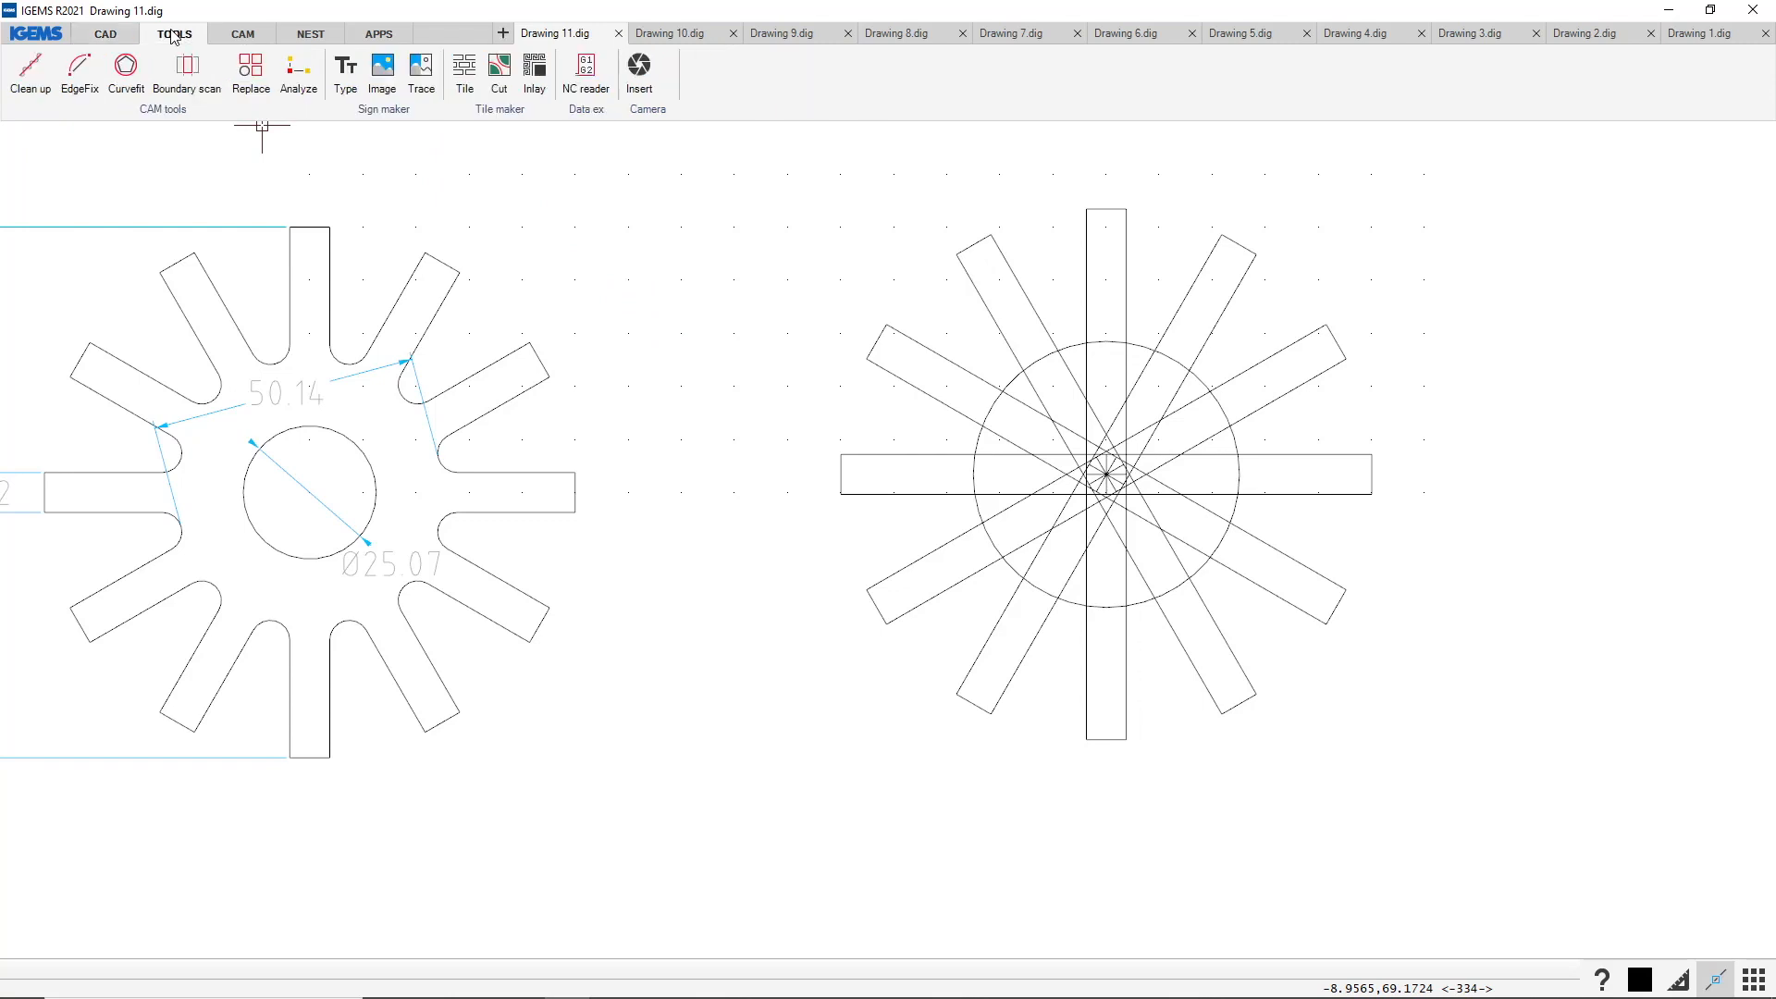
{"action": "left_click", "coordinate": [162, 121]}
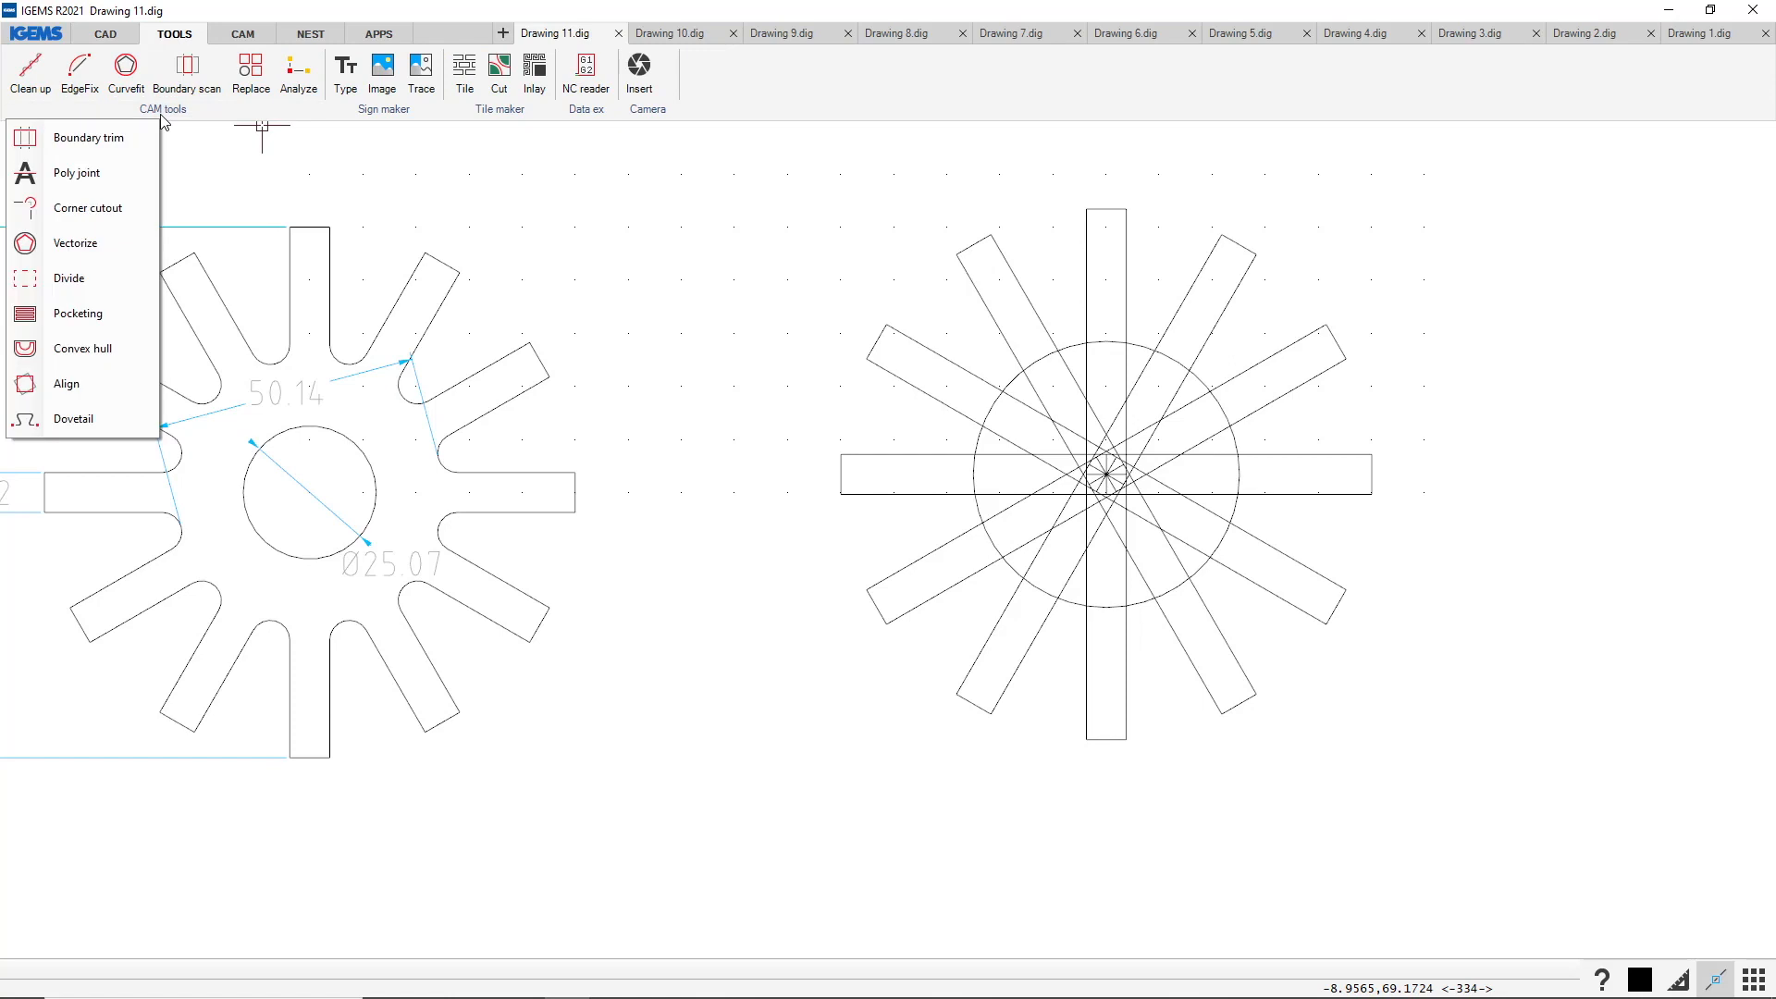
{"action": "left_click", "coordinate": [90, 138]}
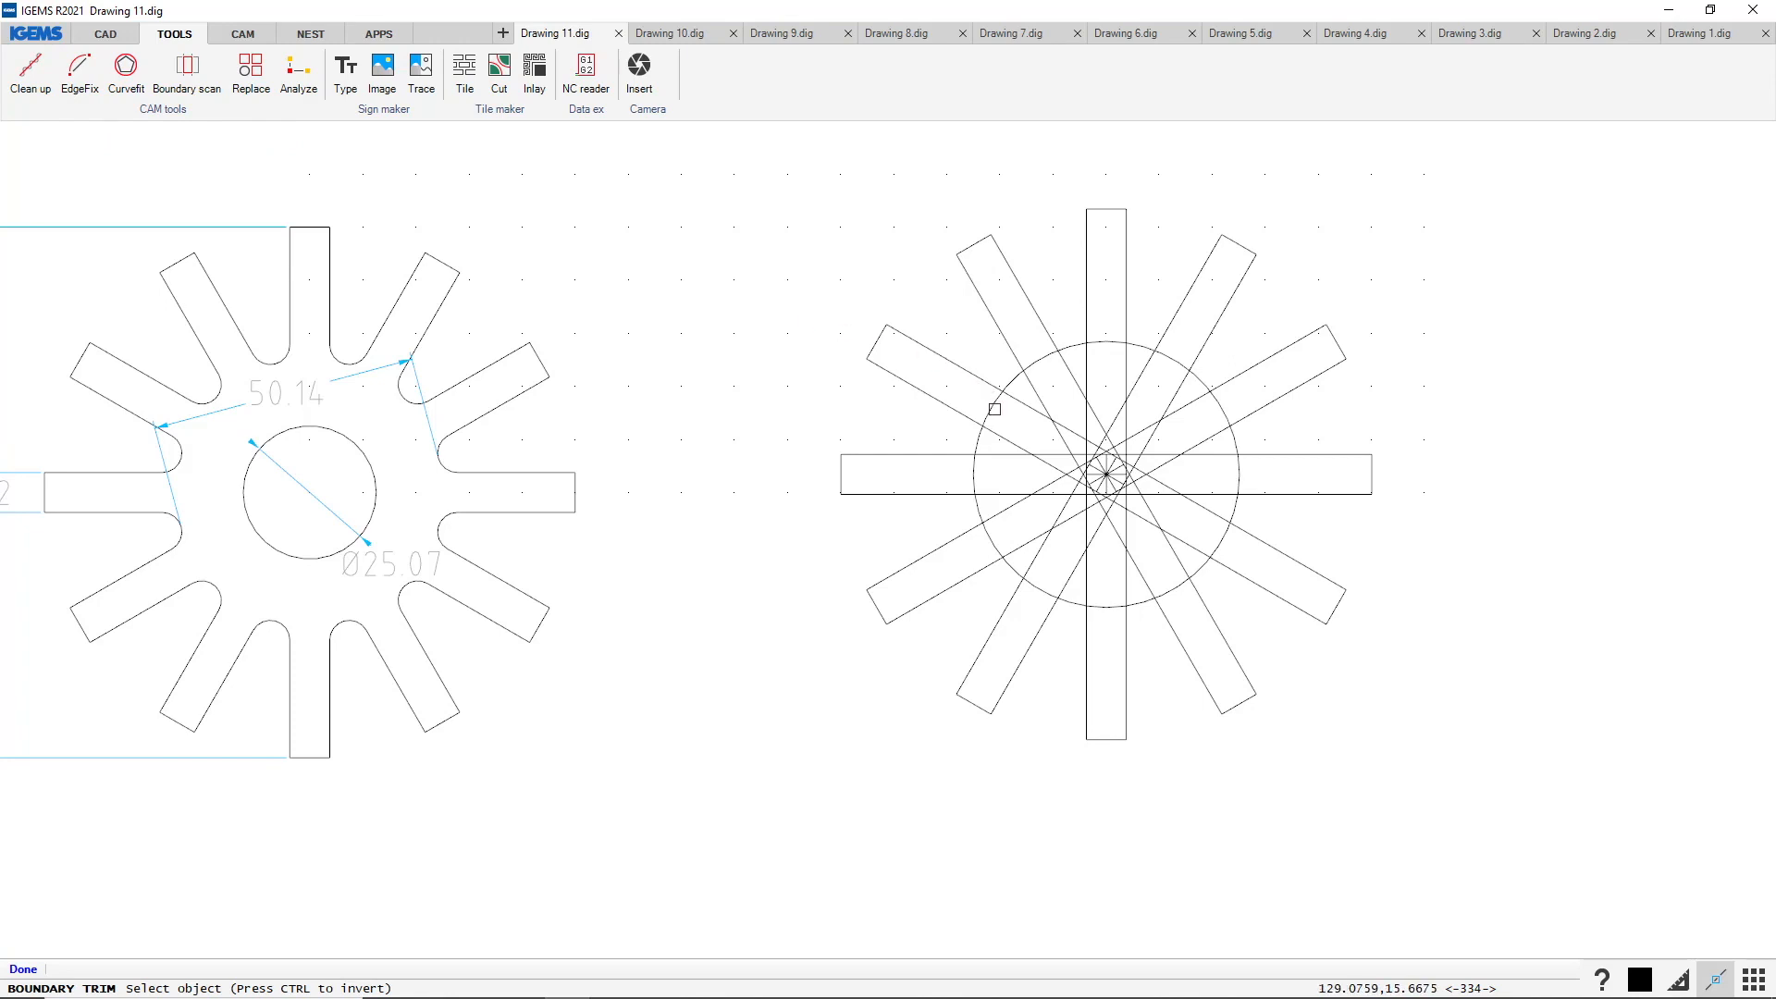
{"action": "left_click", "coordinate": [994, 409]}
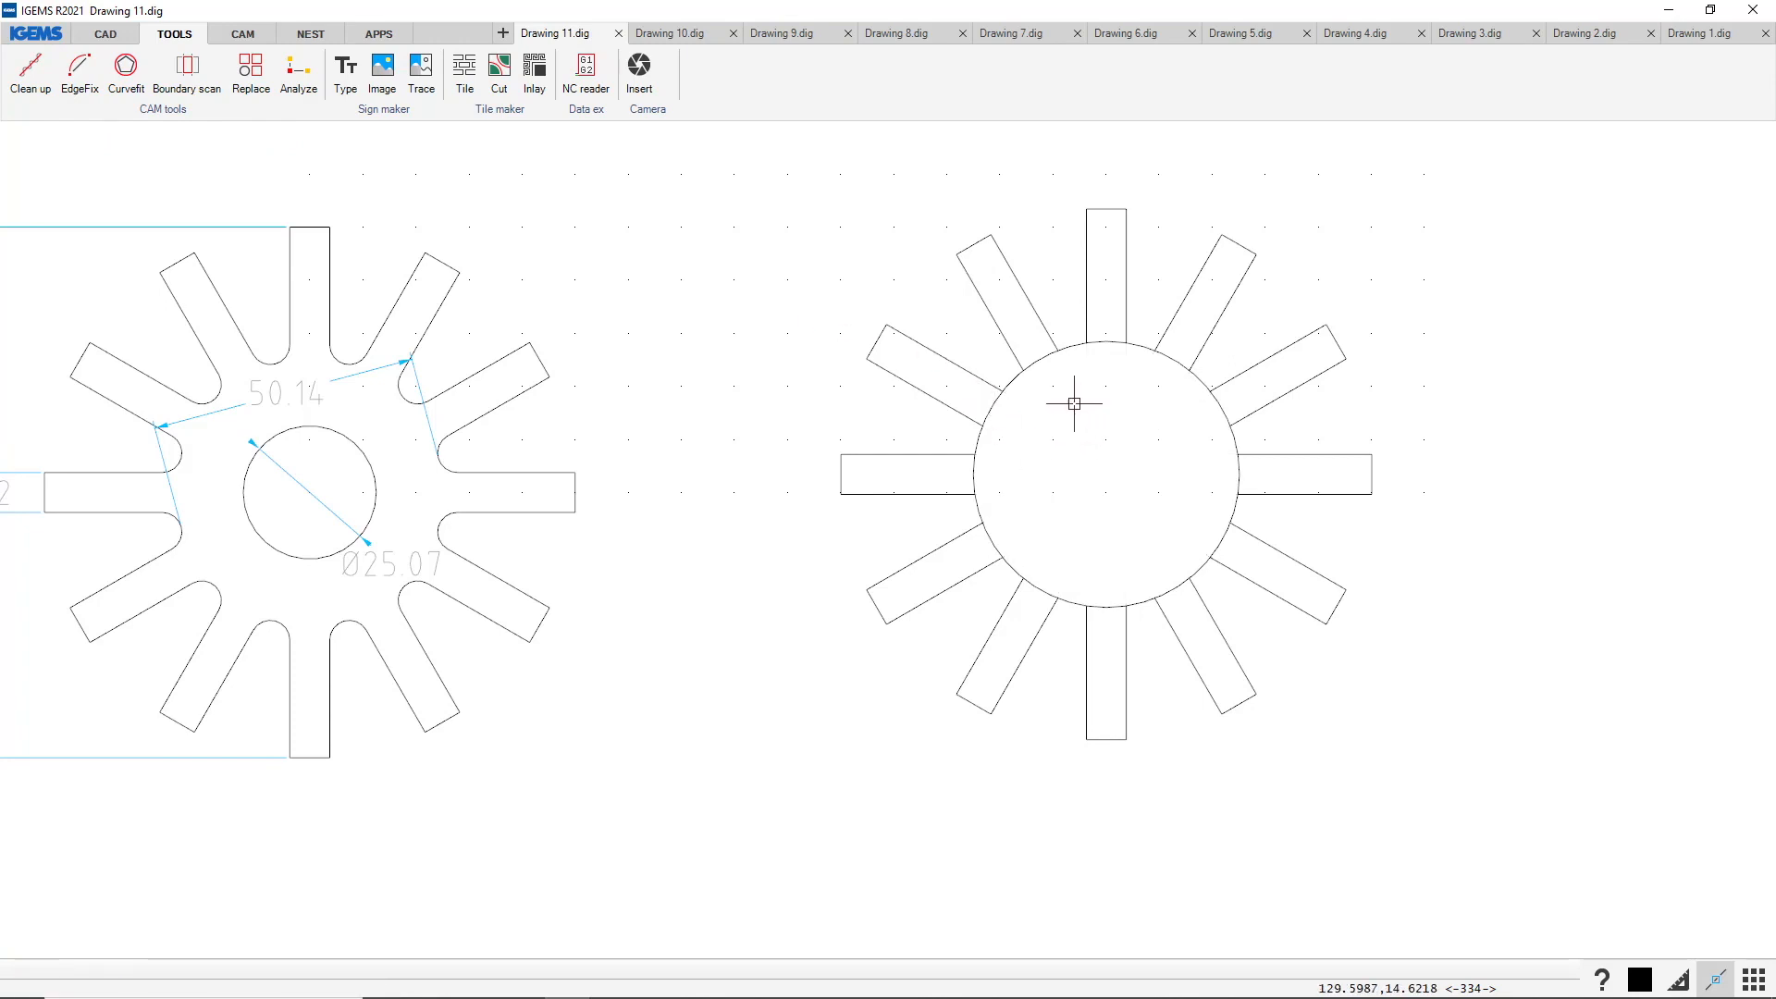
Draw a three-point circle tangent to the top spoke's right edge, the hub circle and the facing edge of the adjacent spoke
{"action": "left_click", "coordinate": [103, 35]}
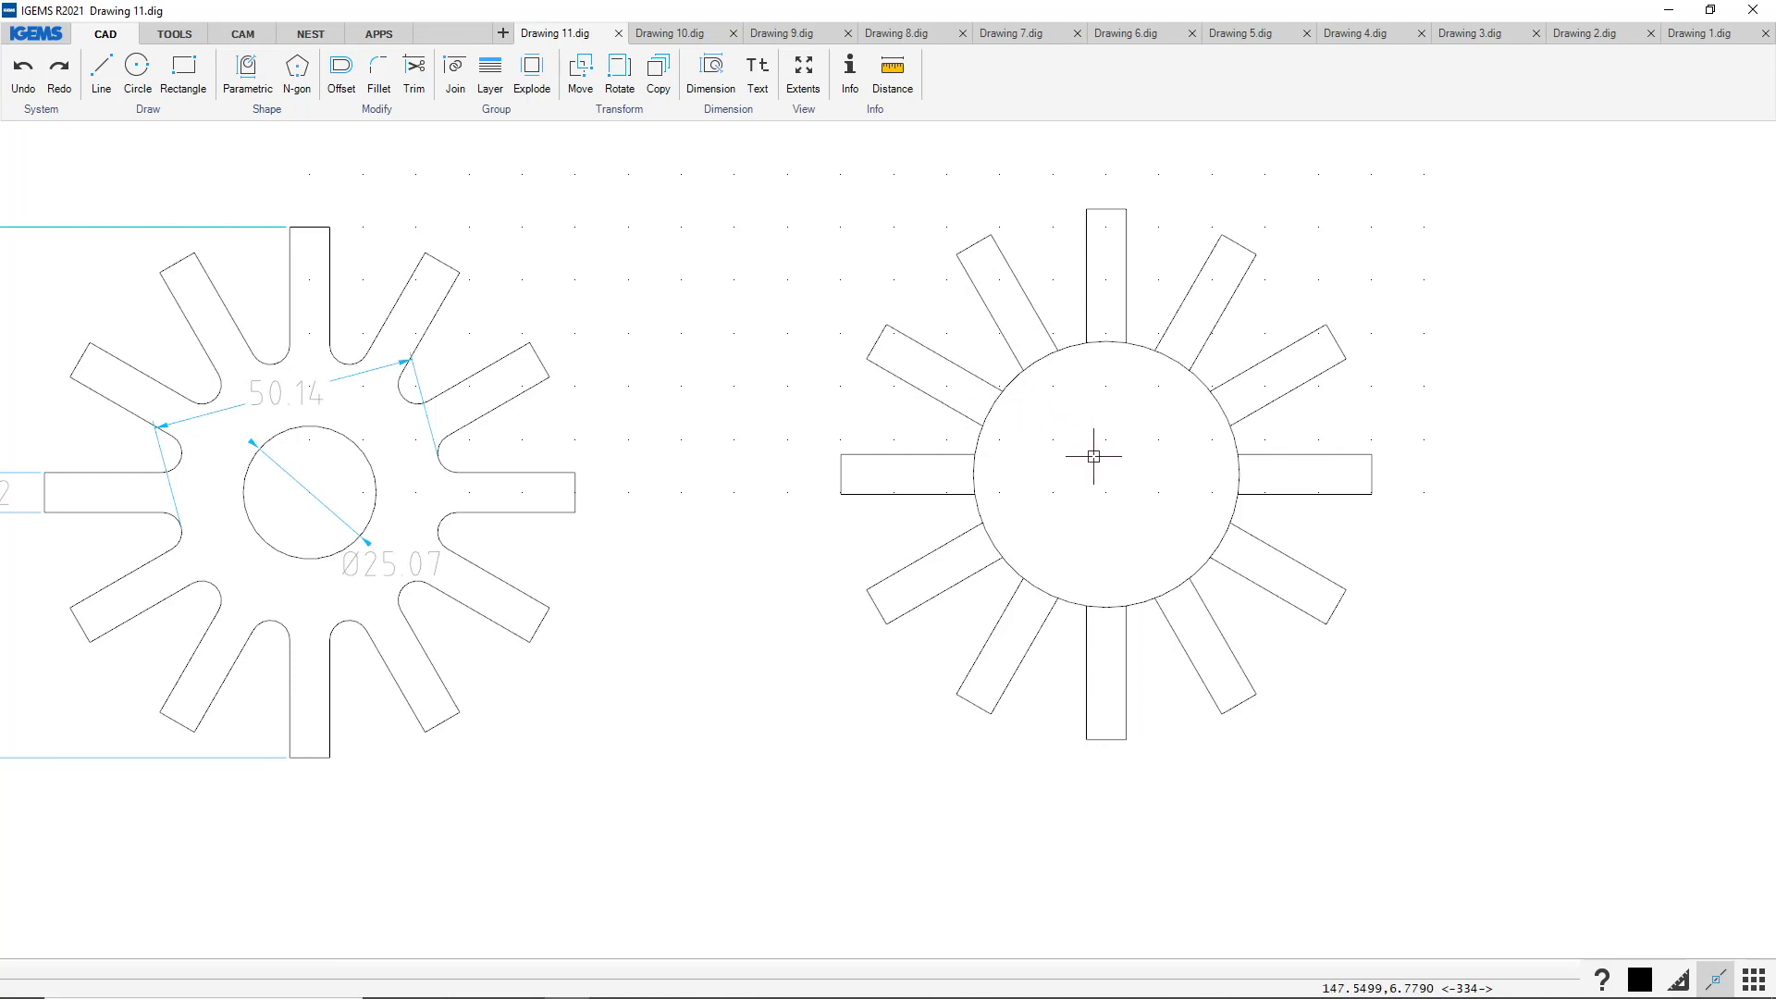
{"action": "middle_click_drag", "start_coordinate": [1094, 456], "coordinate": [1095, 475]}
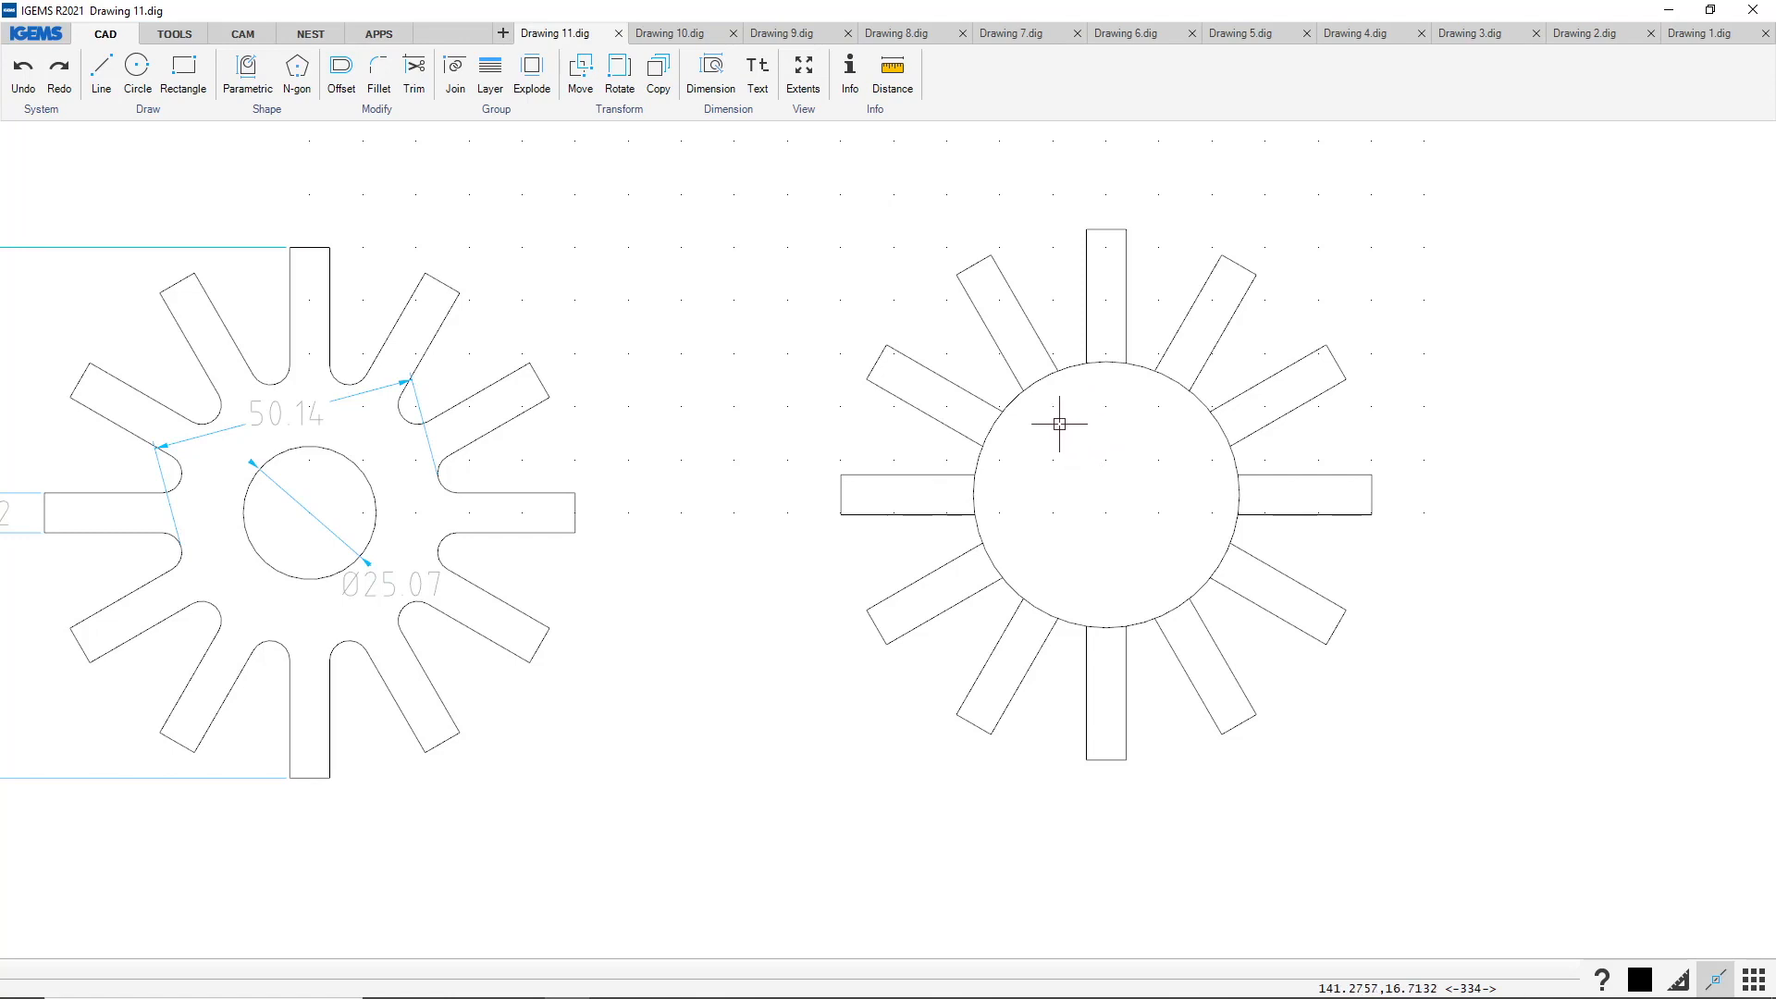
{"action": "left_click", "coordinate": [143, 111]}
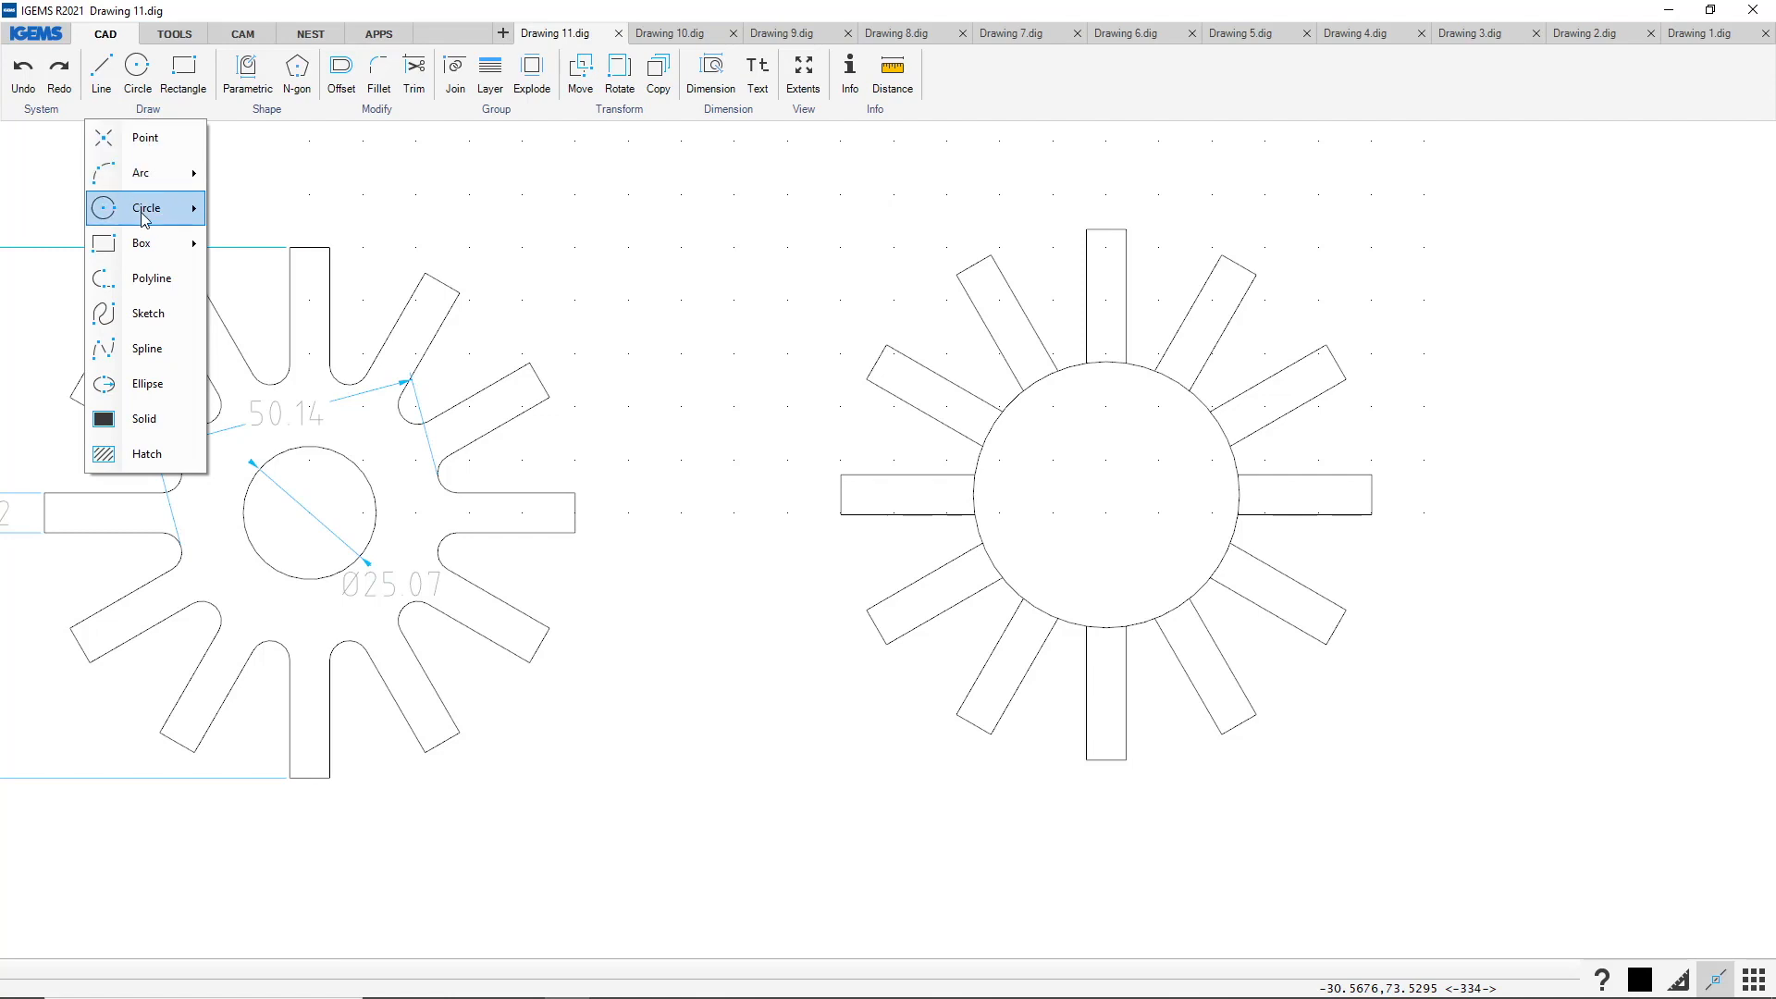
{"action": "mouse_move", "coordinate": [143, 214]}
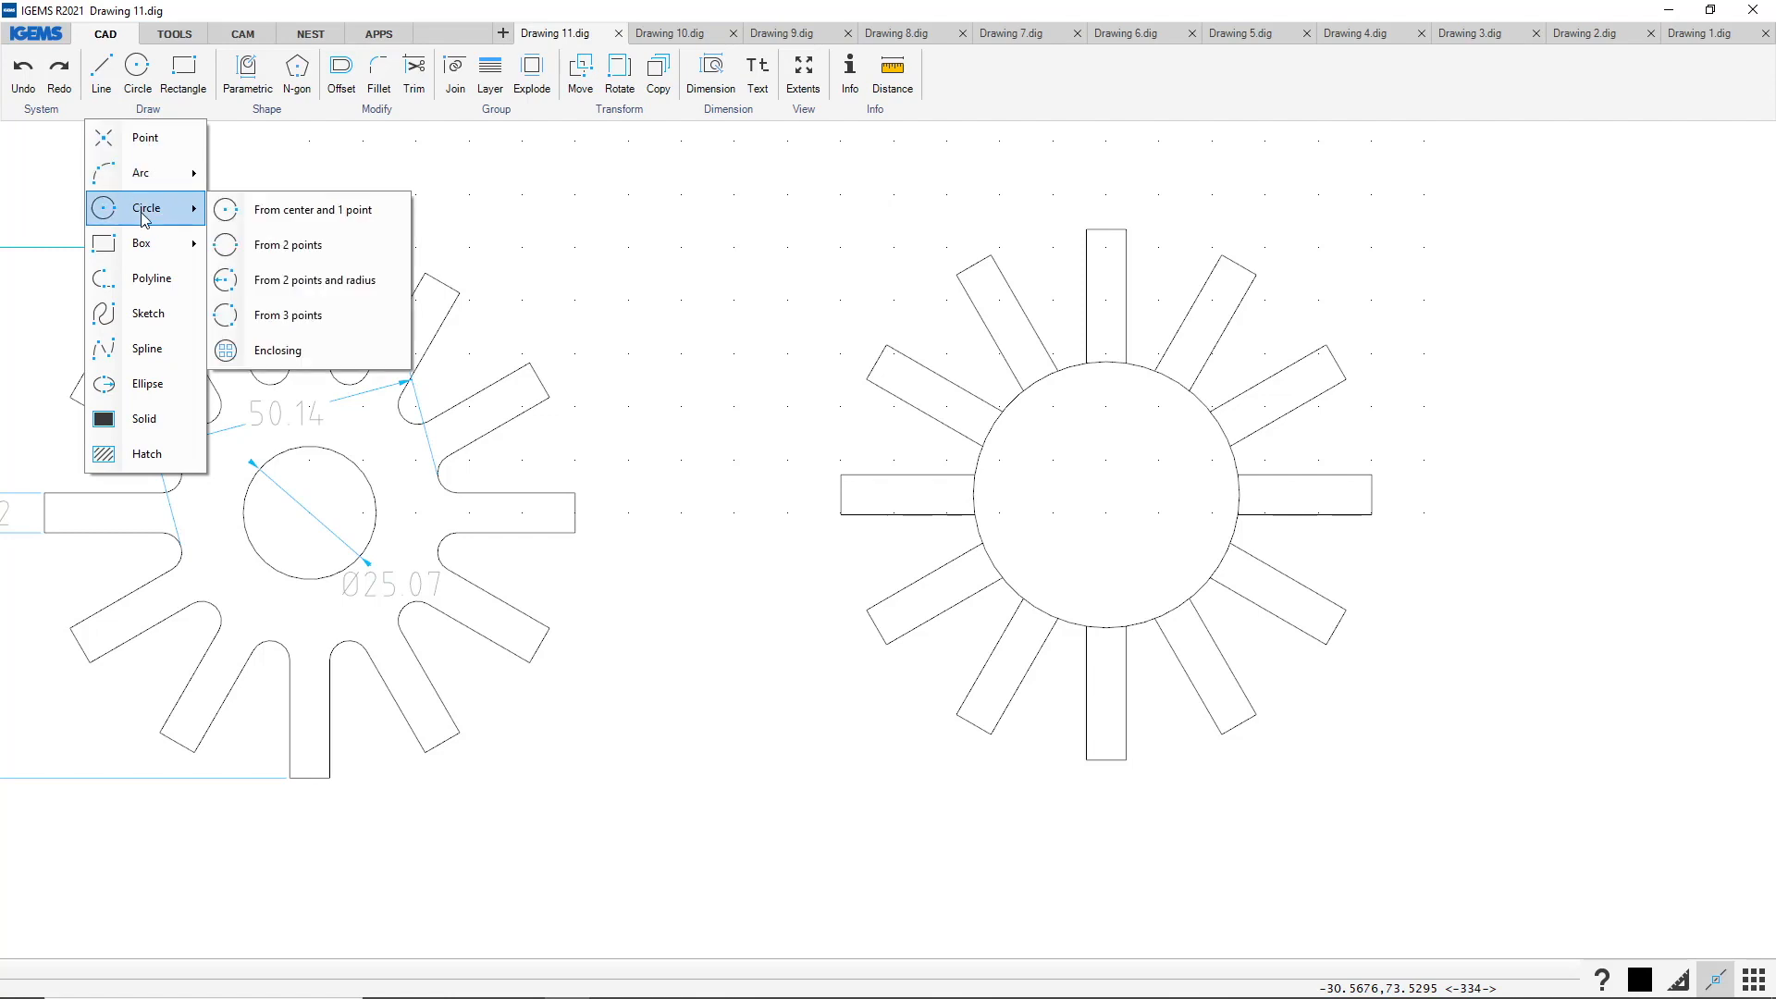
{"action": "left_click", "coordinate": [325, 314]}
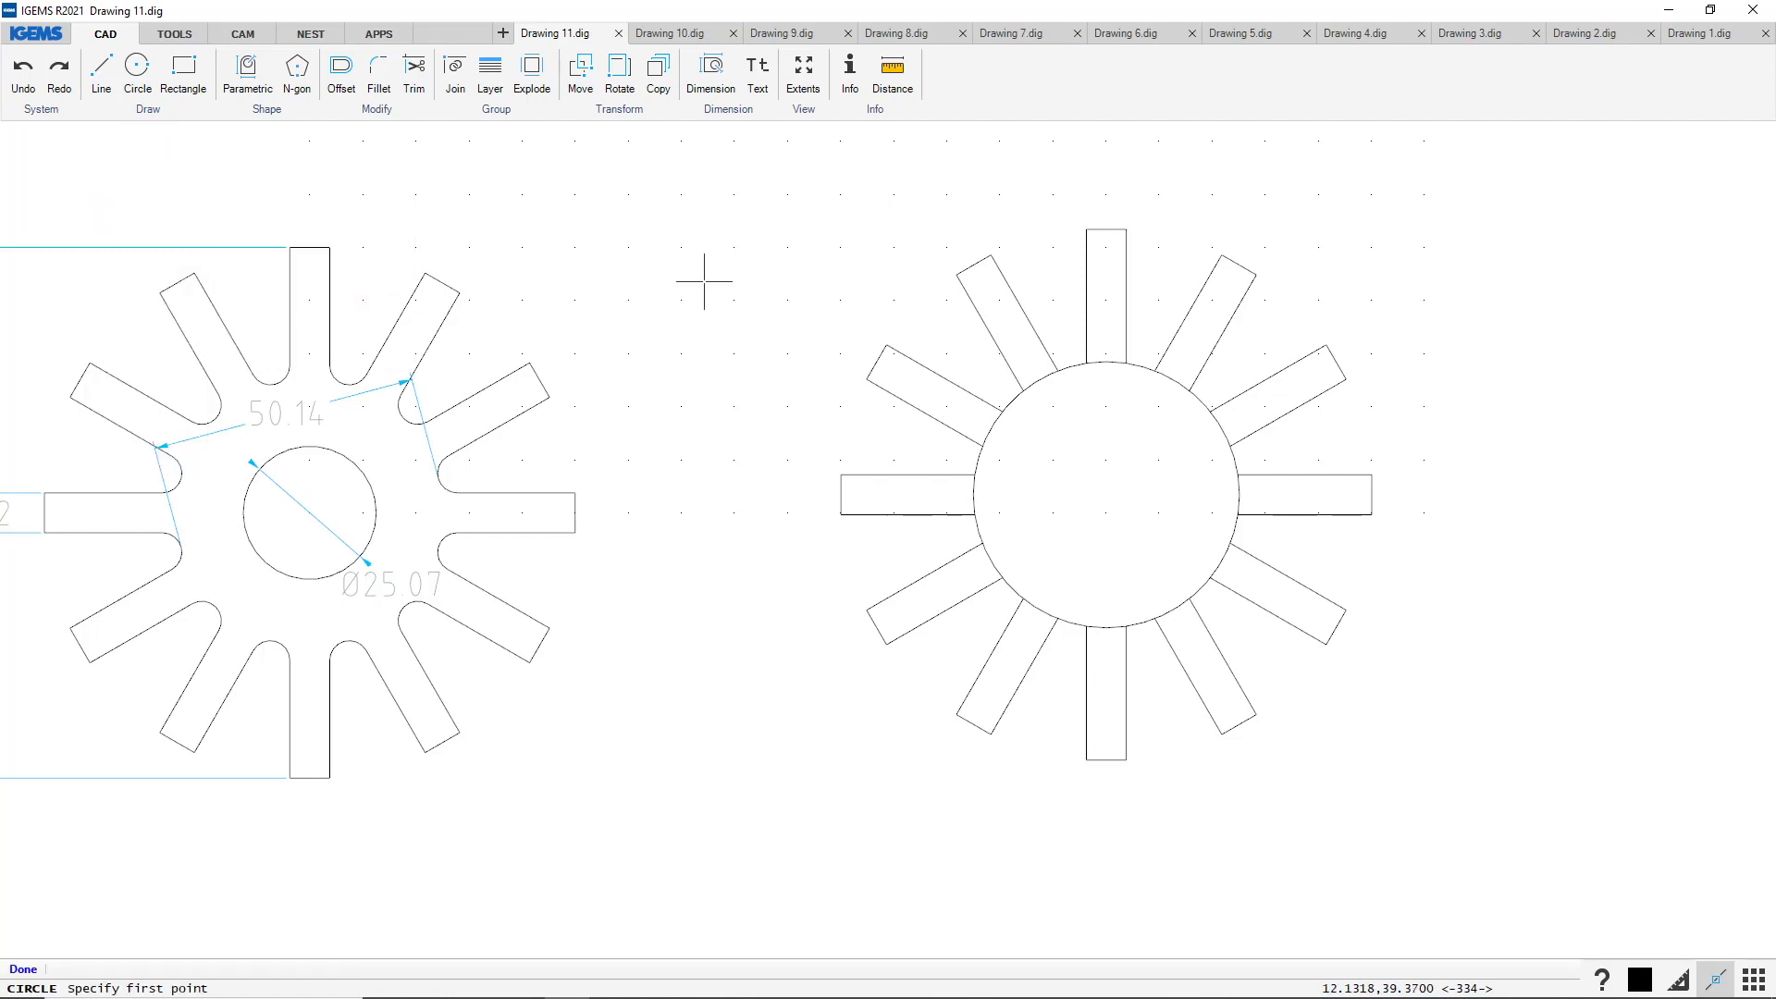
{"action": "right_click", "coordinate": [1171, 227]}
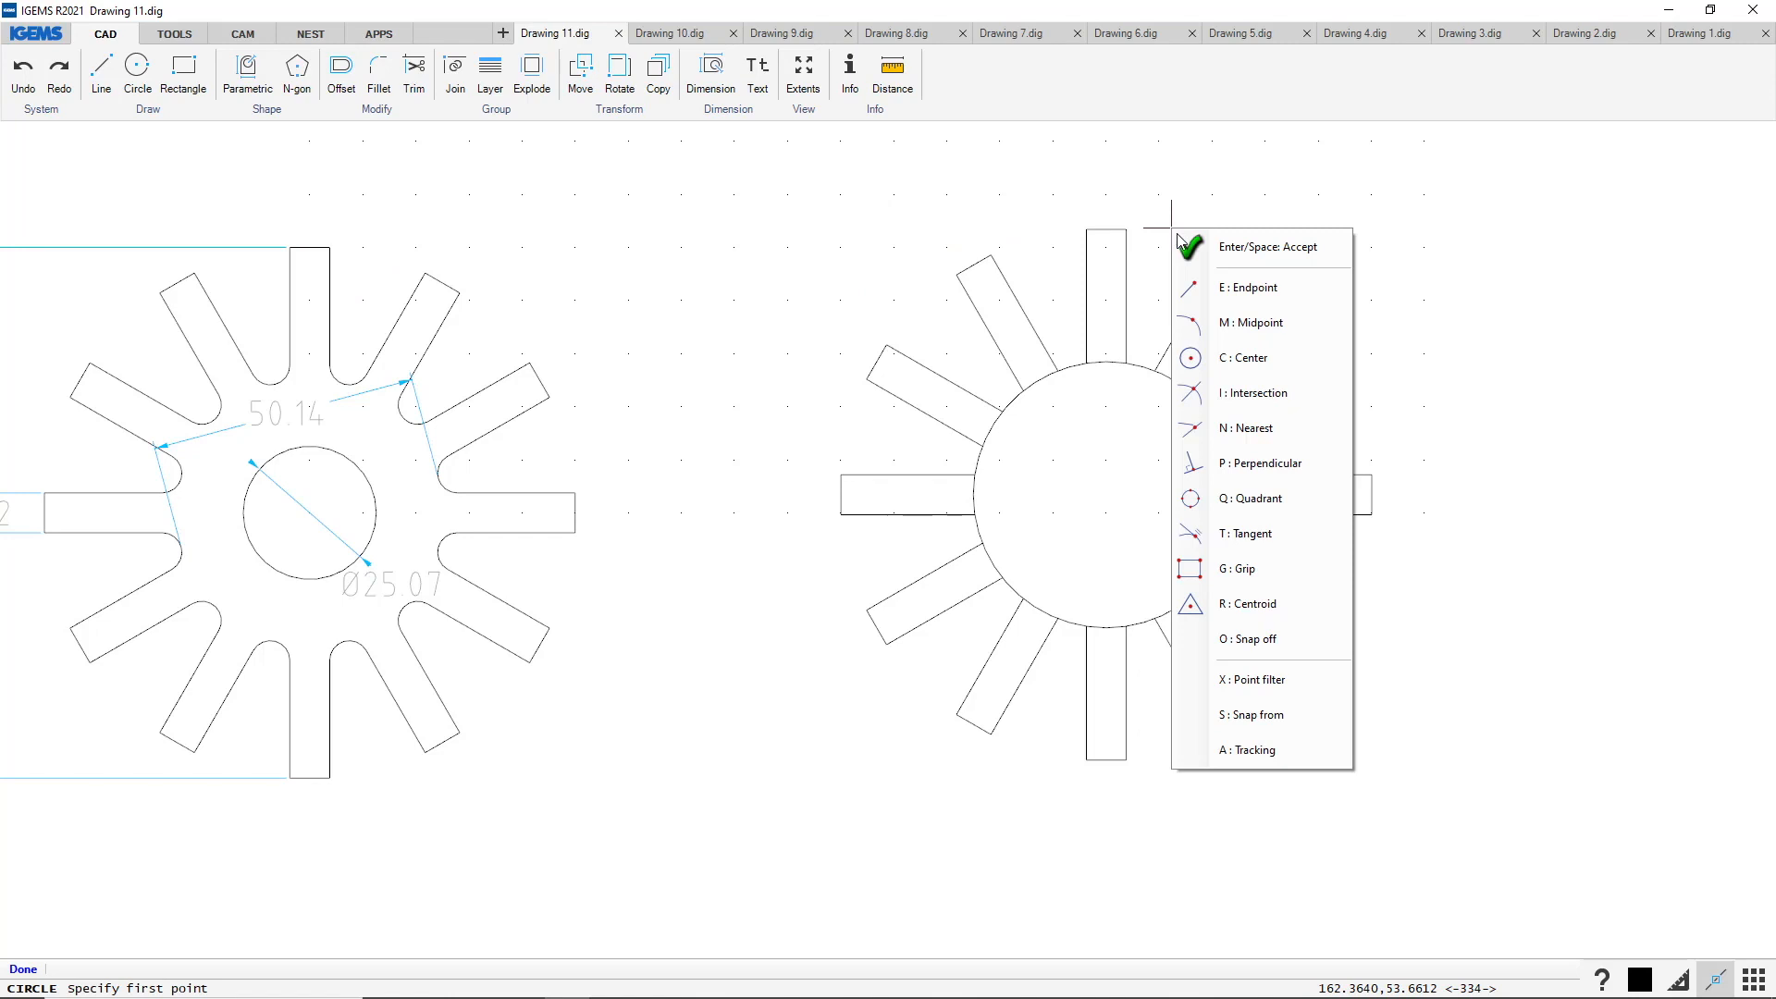
{"action": "left_click", "coordinate": [1249, 533]}
{"action": "left_click", "coordinate": [1128, 304]}
{"action": "right_click", "coordinate": [1139, 312]}
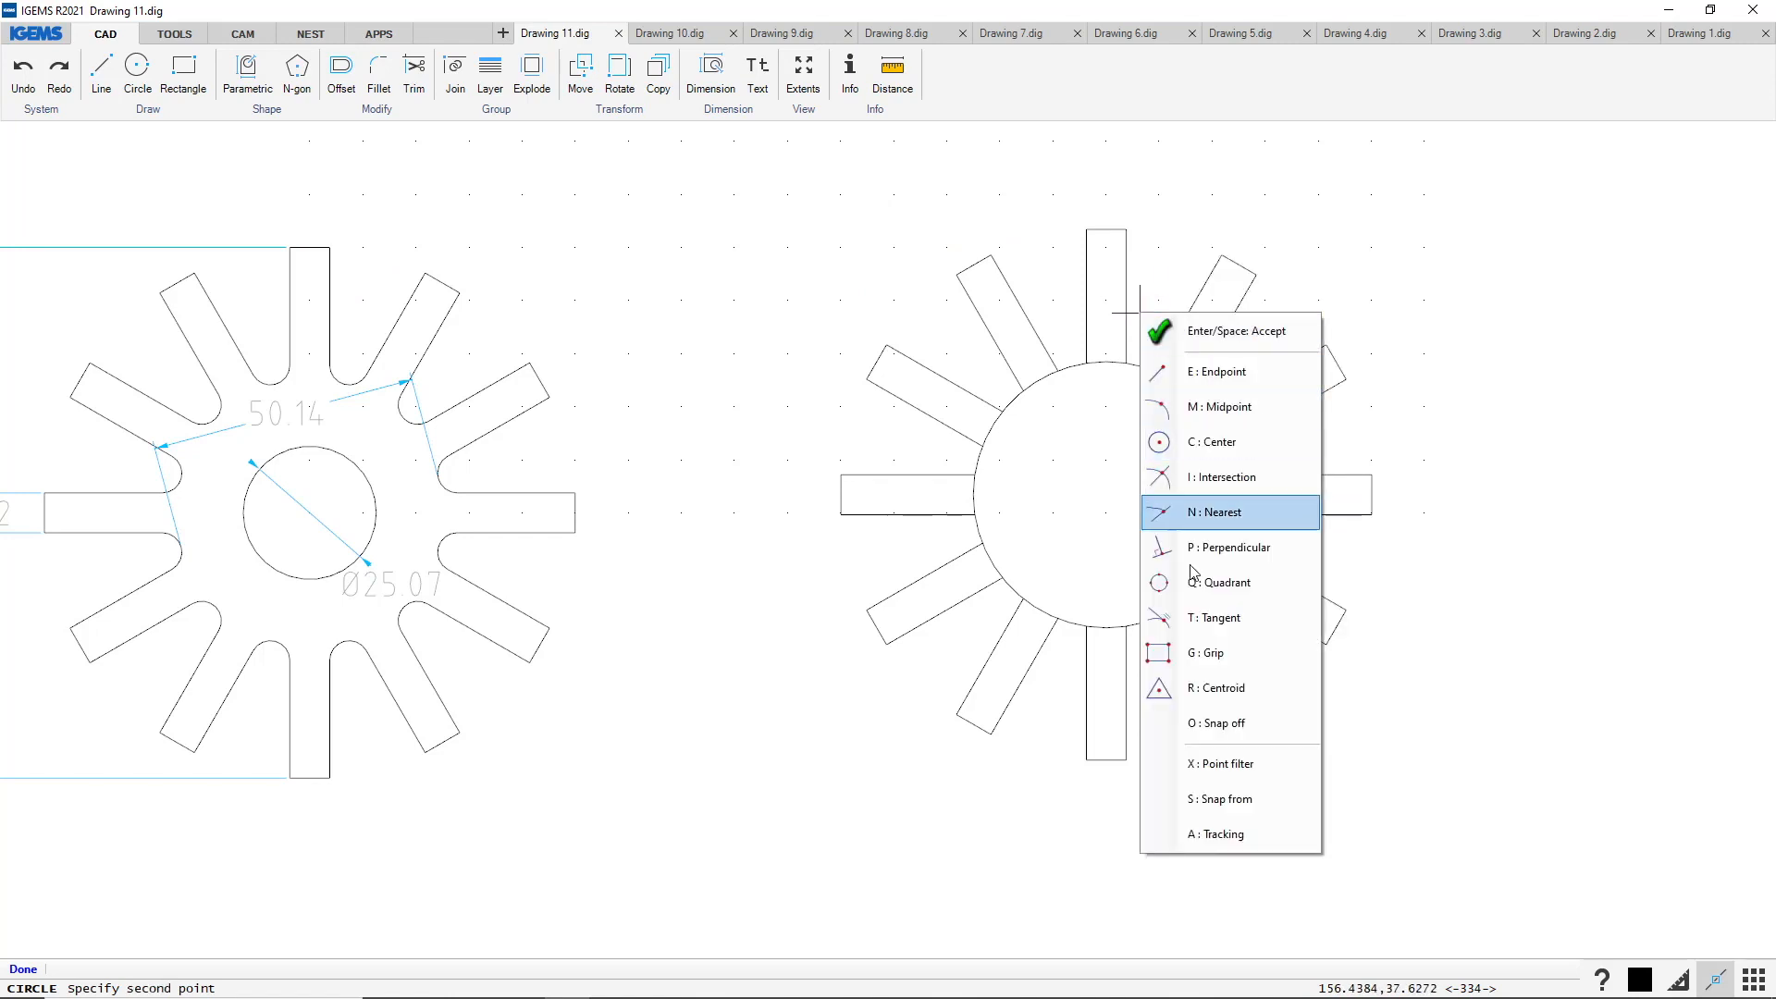
{"action": "left_click", "coordinate": [1207, 617]}
{"action": "left_click", "coordinate": [1140, 370]}
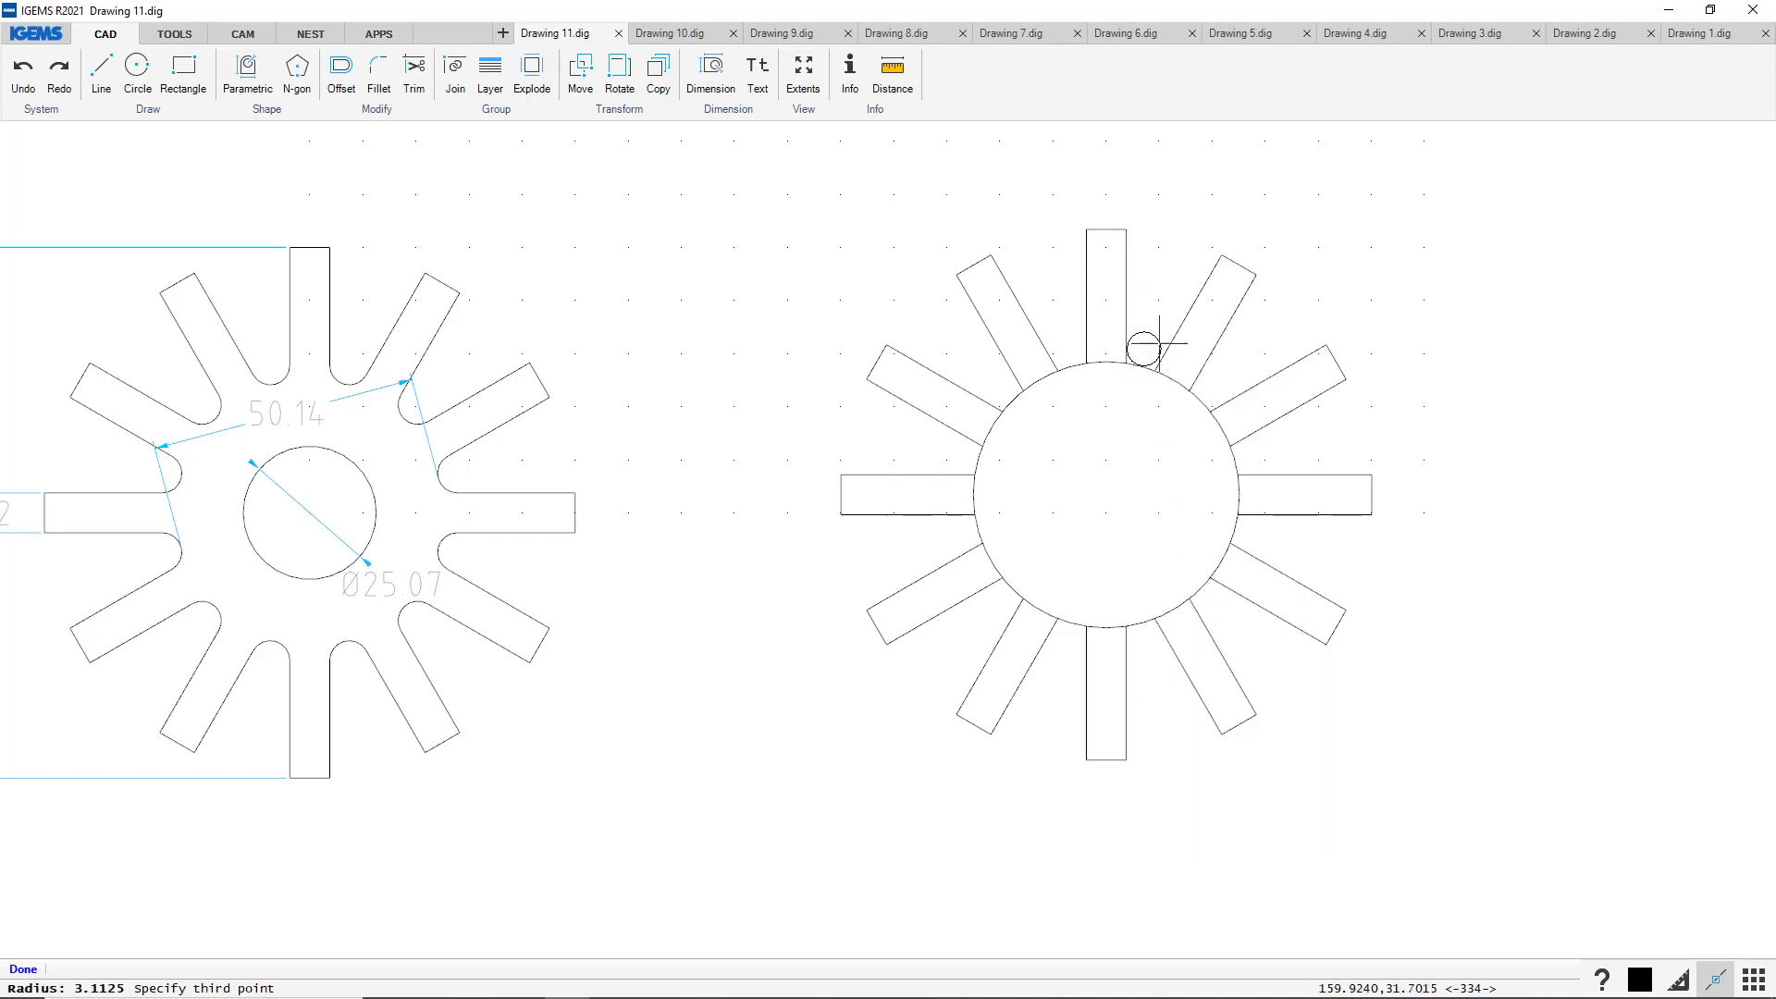
{"action": "left_click", "coordinate": [1167, 338]}
Trim away the upper part of the small tangent circle, leaving only the rounded arc between the two spokes
{"action": "scroll", "coordinate": [1179, 370], "scroll_direction": "up", "scroll_amount": 8}
{"action": "middle_click_drag", "start_coordinate": [1090, 266], "coordinate": [1059, 442]}
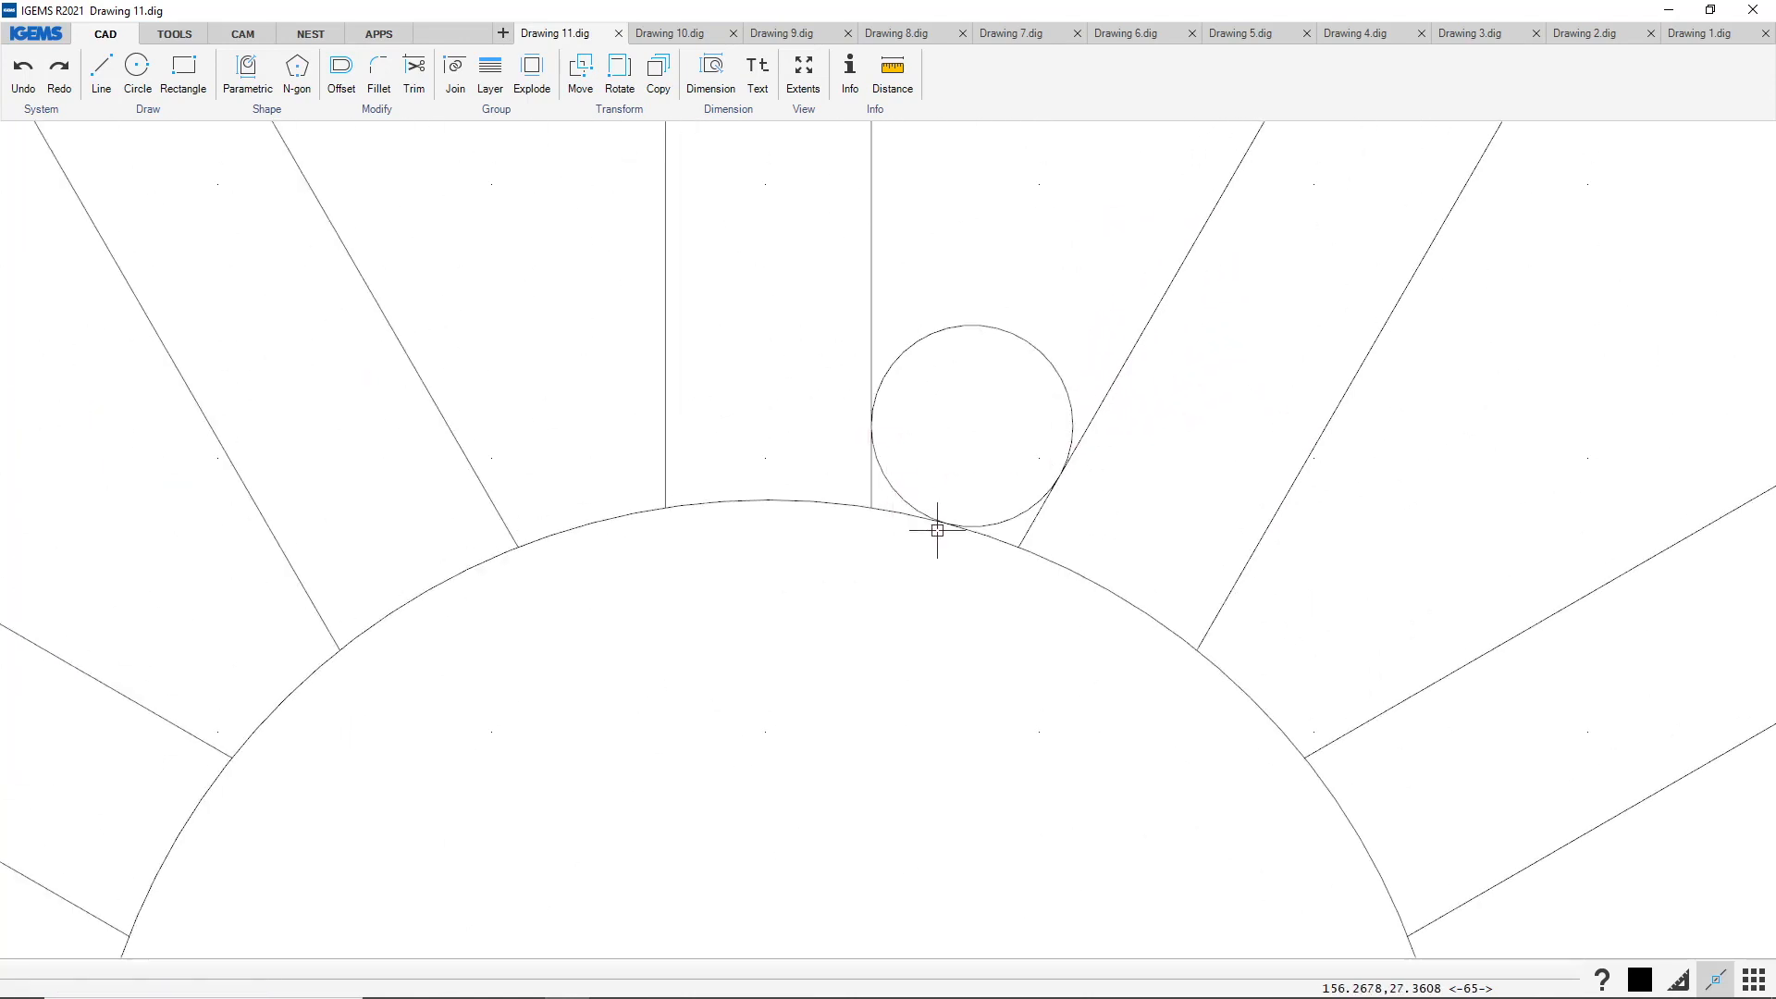
{"action": "left_click", "coordinate": [412, 65]}
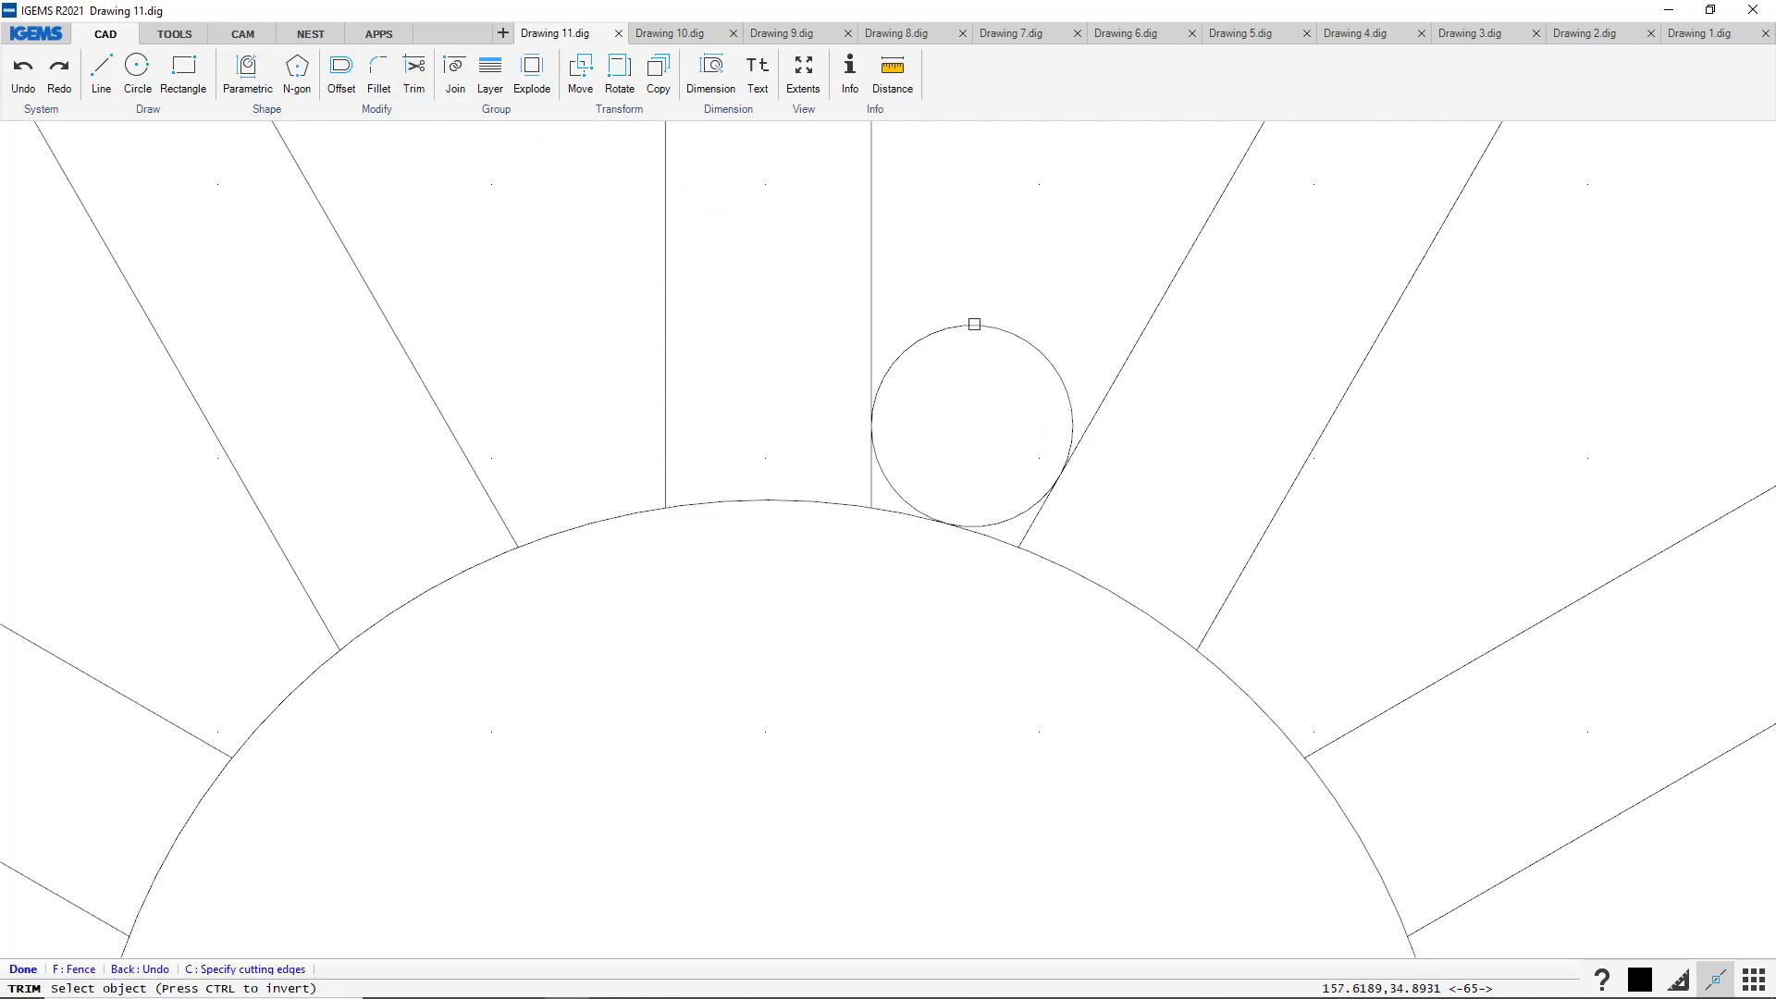
{"action": "left_click", "coordinate": [974, 324]}
{"action": "scroll", "coordinate": [1011, 370], "scroll_direction": "down", "scroll_amount": 3}
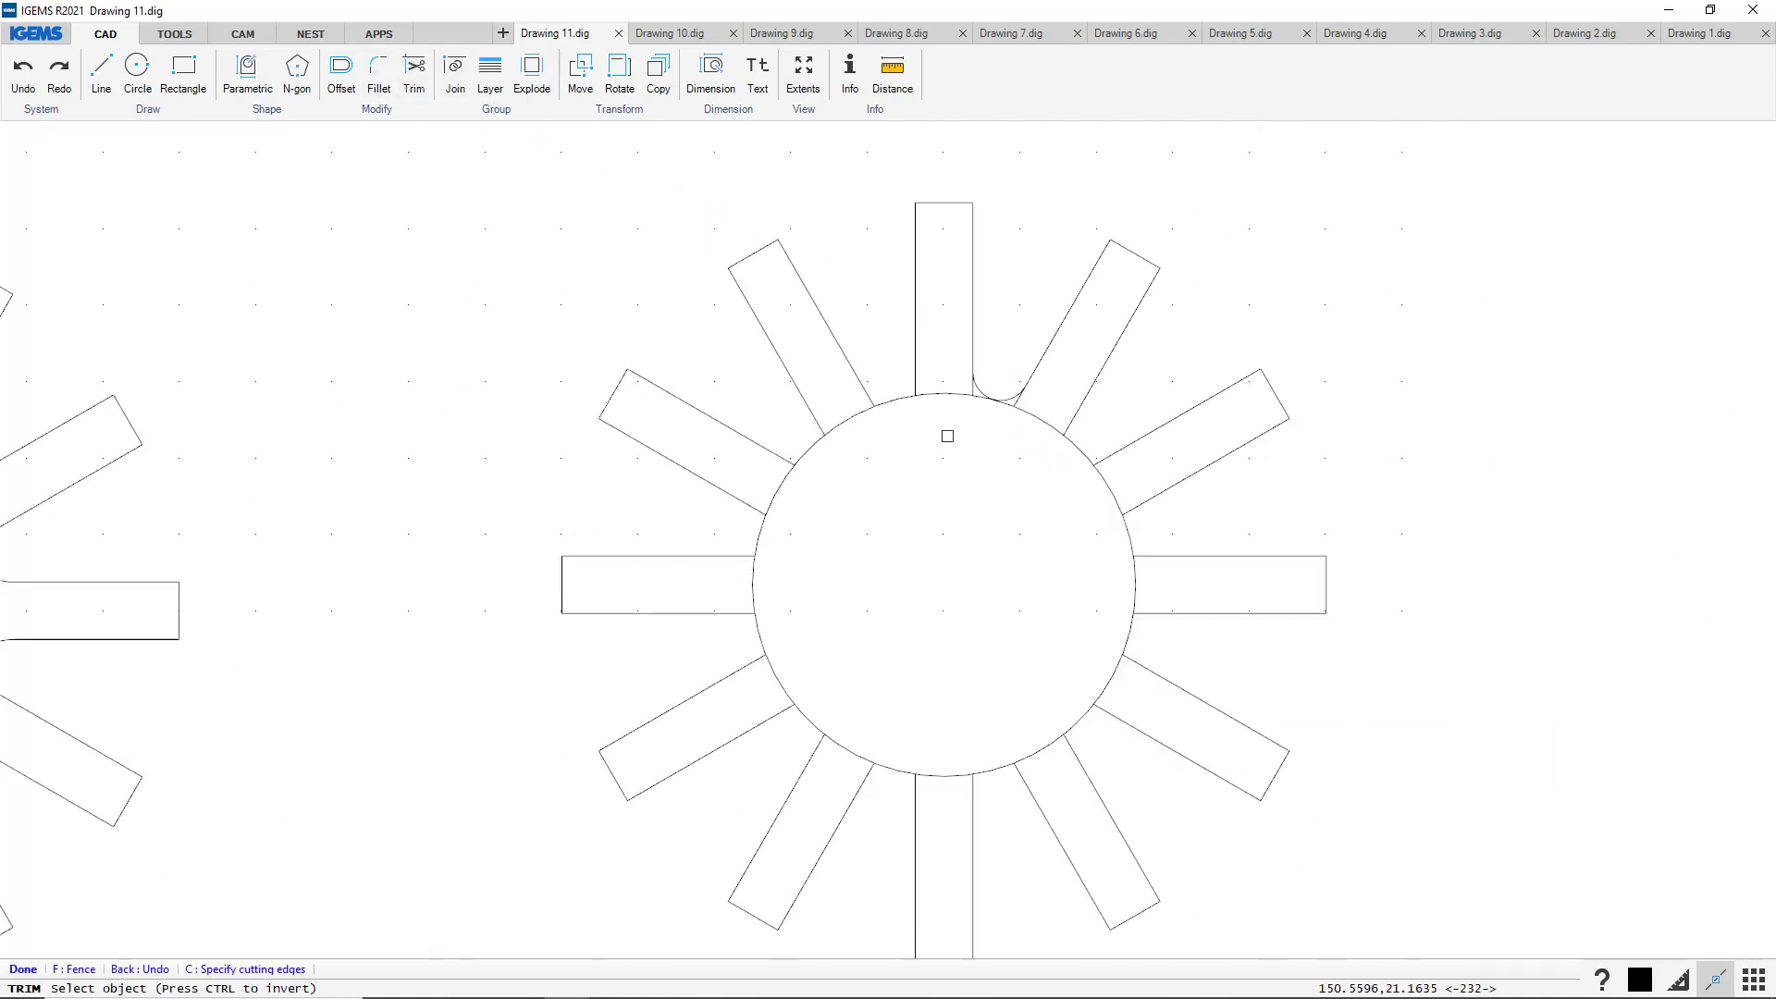
{"action": "key", "text": "Escape"}
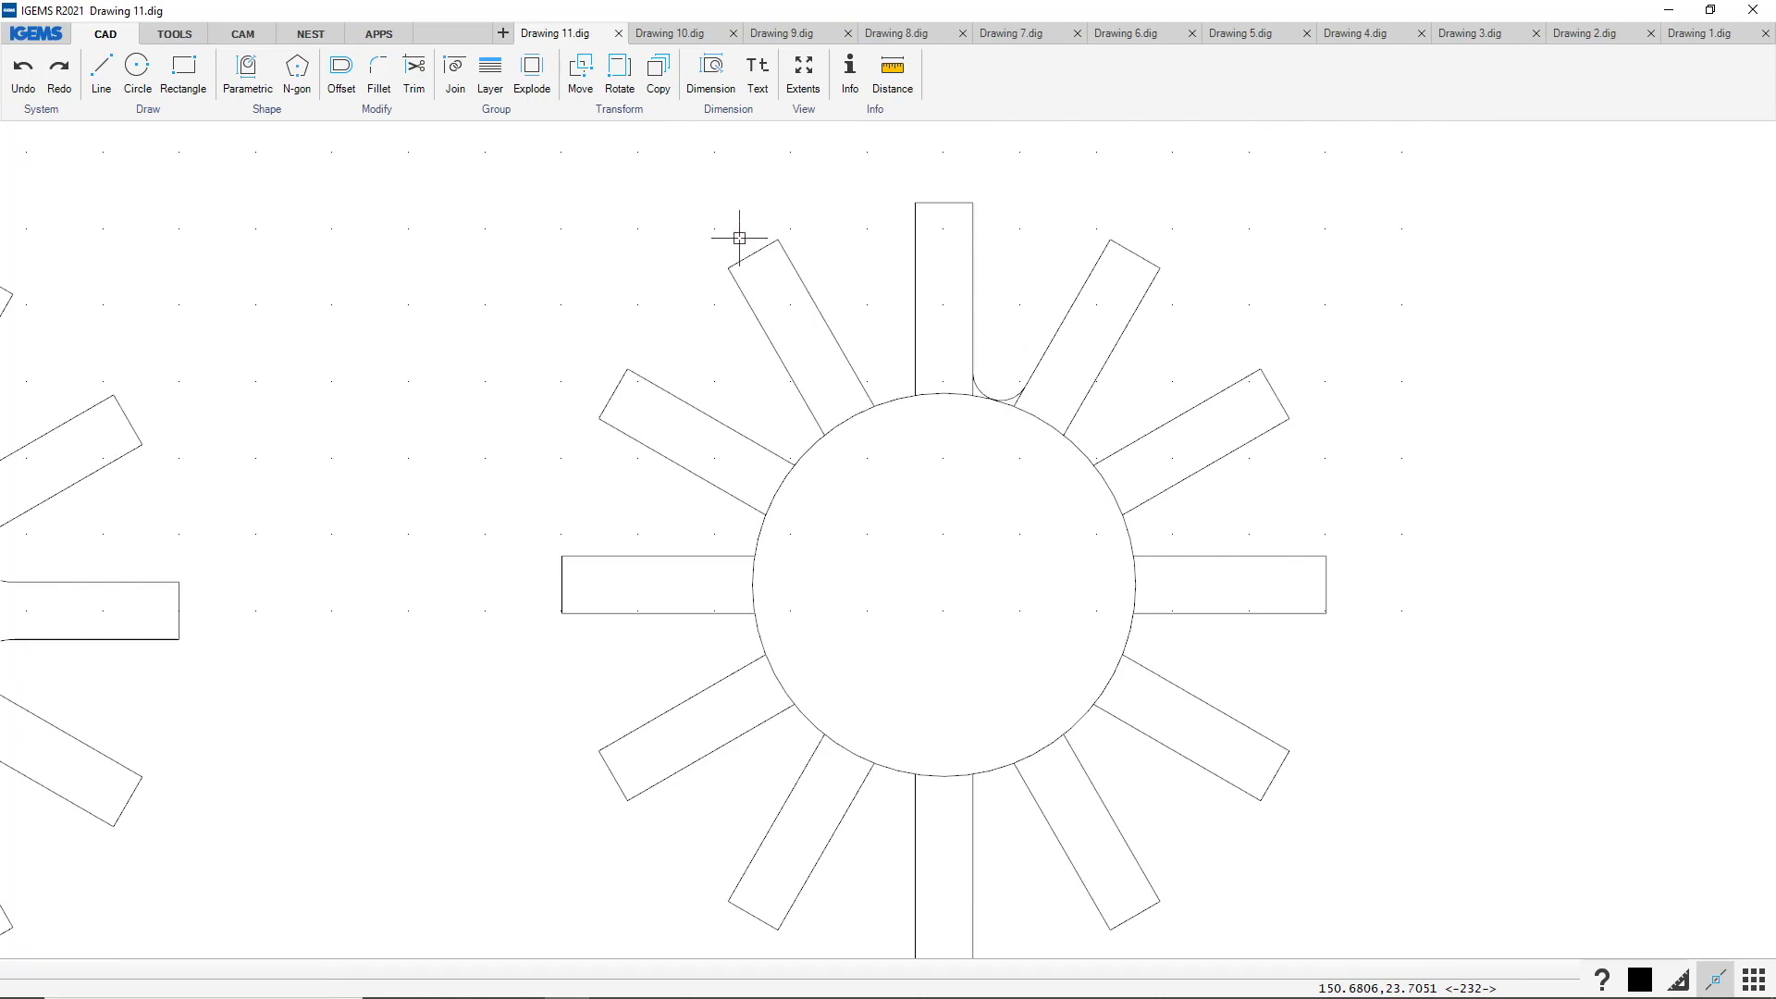
Polar-array the small arc around the wheel centre with 12 items over 360 degrees, rotating the copies
{"action": "left_click", "coordinate": [628, 113]}
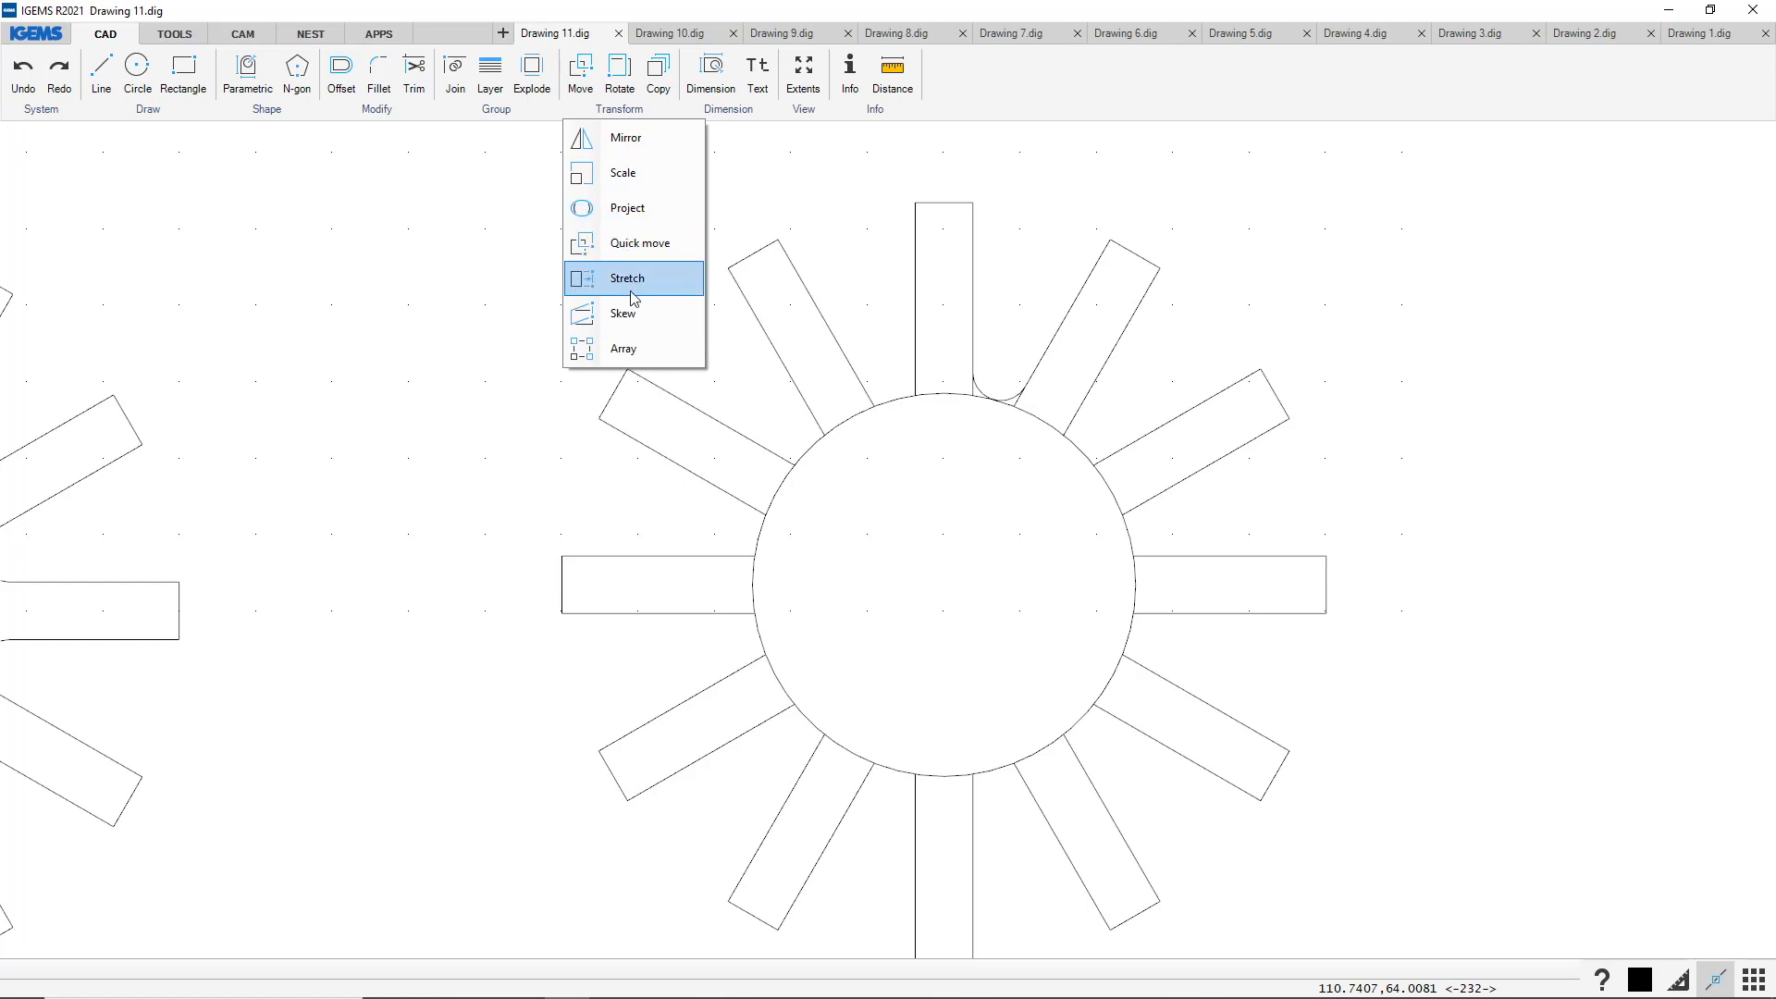
{"action": "left_click", "coordinate": [642, 352]}
{"action": "scroll", "coordinate": [994, 391], "scroll_direction": "up", "scroll_amount": 3}
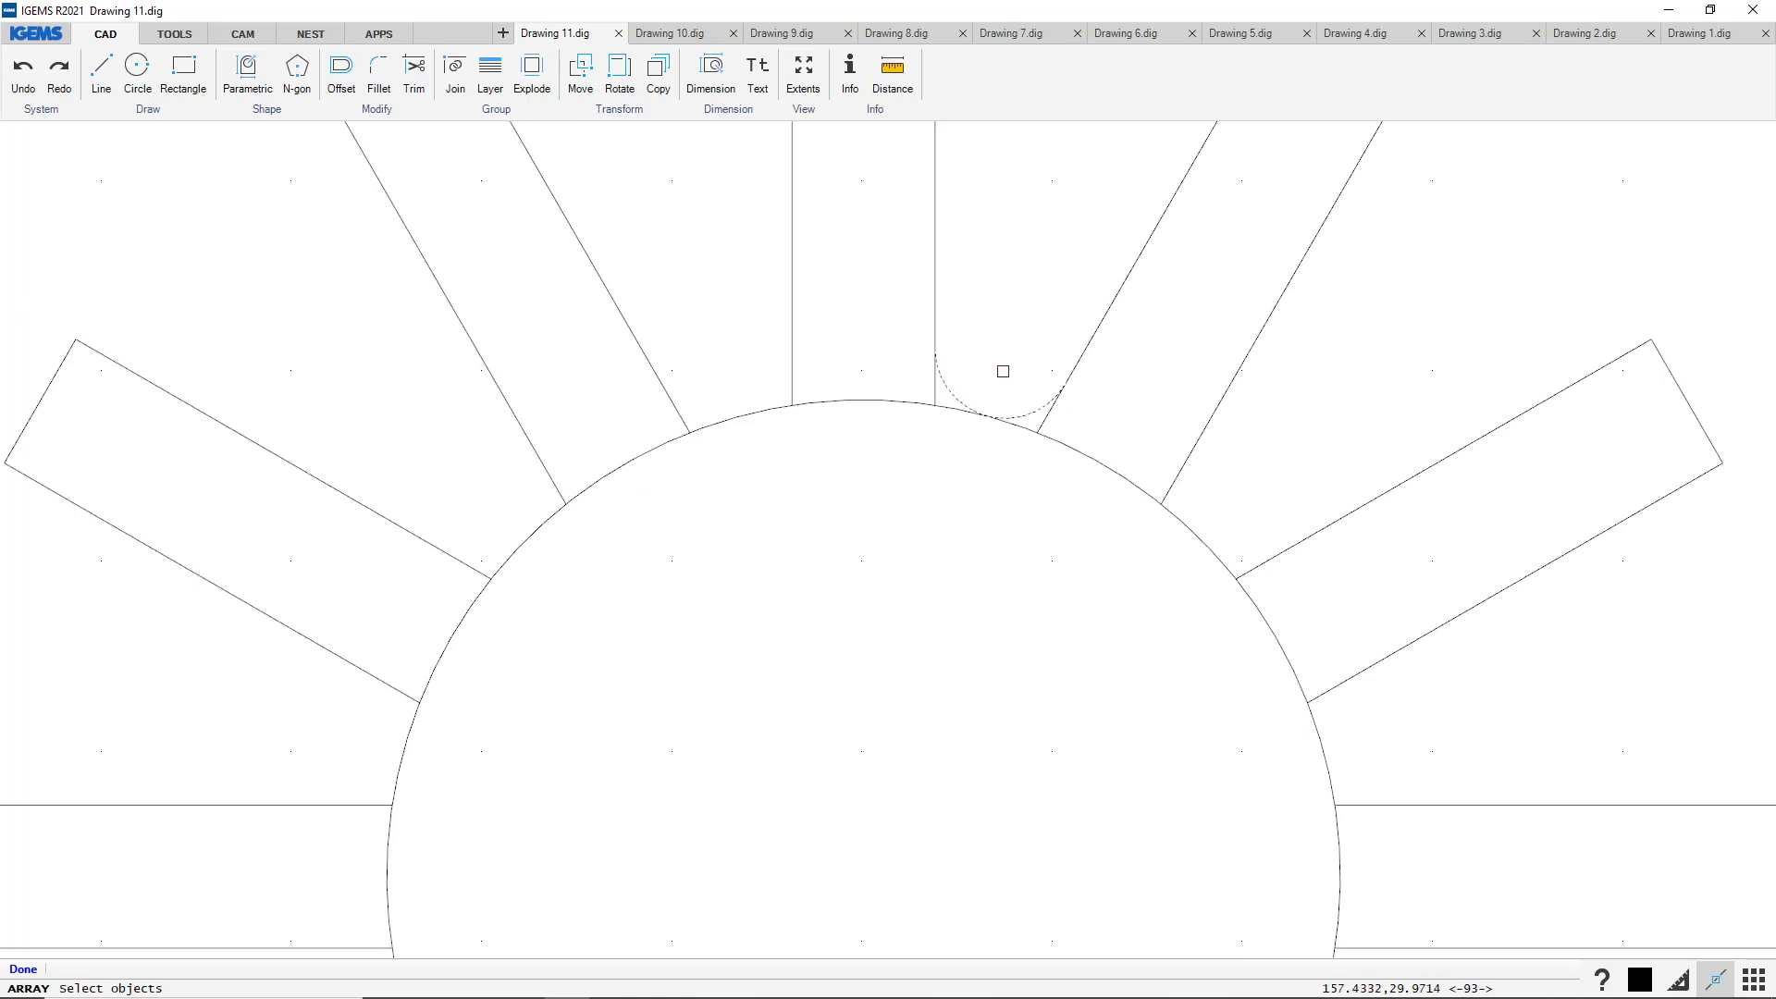
{"action": "right_click", "coordinate": [999, 370]}
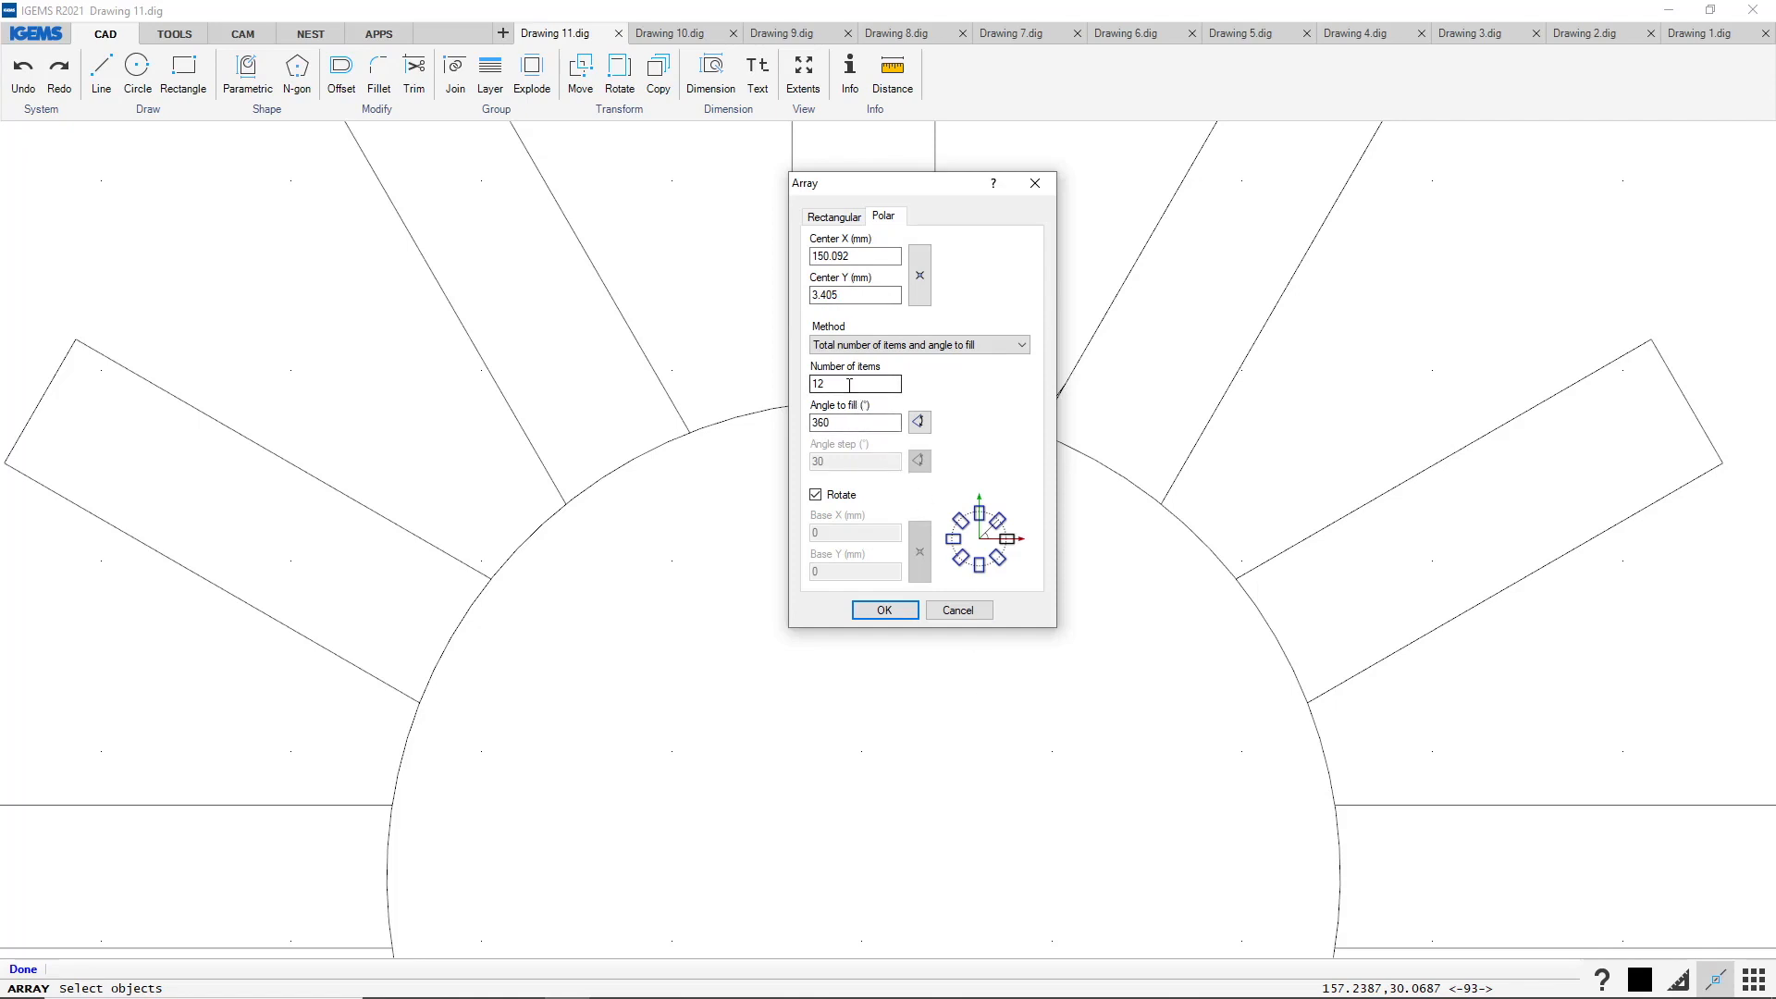
{"action": "left_click_drag", "start_coordinate": [857, 422], "coordinate": [818, 426]}
{"action": "left_click", "coordinate": [885, 610]}
{"action": "scroll", "coordinate": [940, 496], "scroll_direction": "down", "scroll_amount": 3}
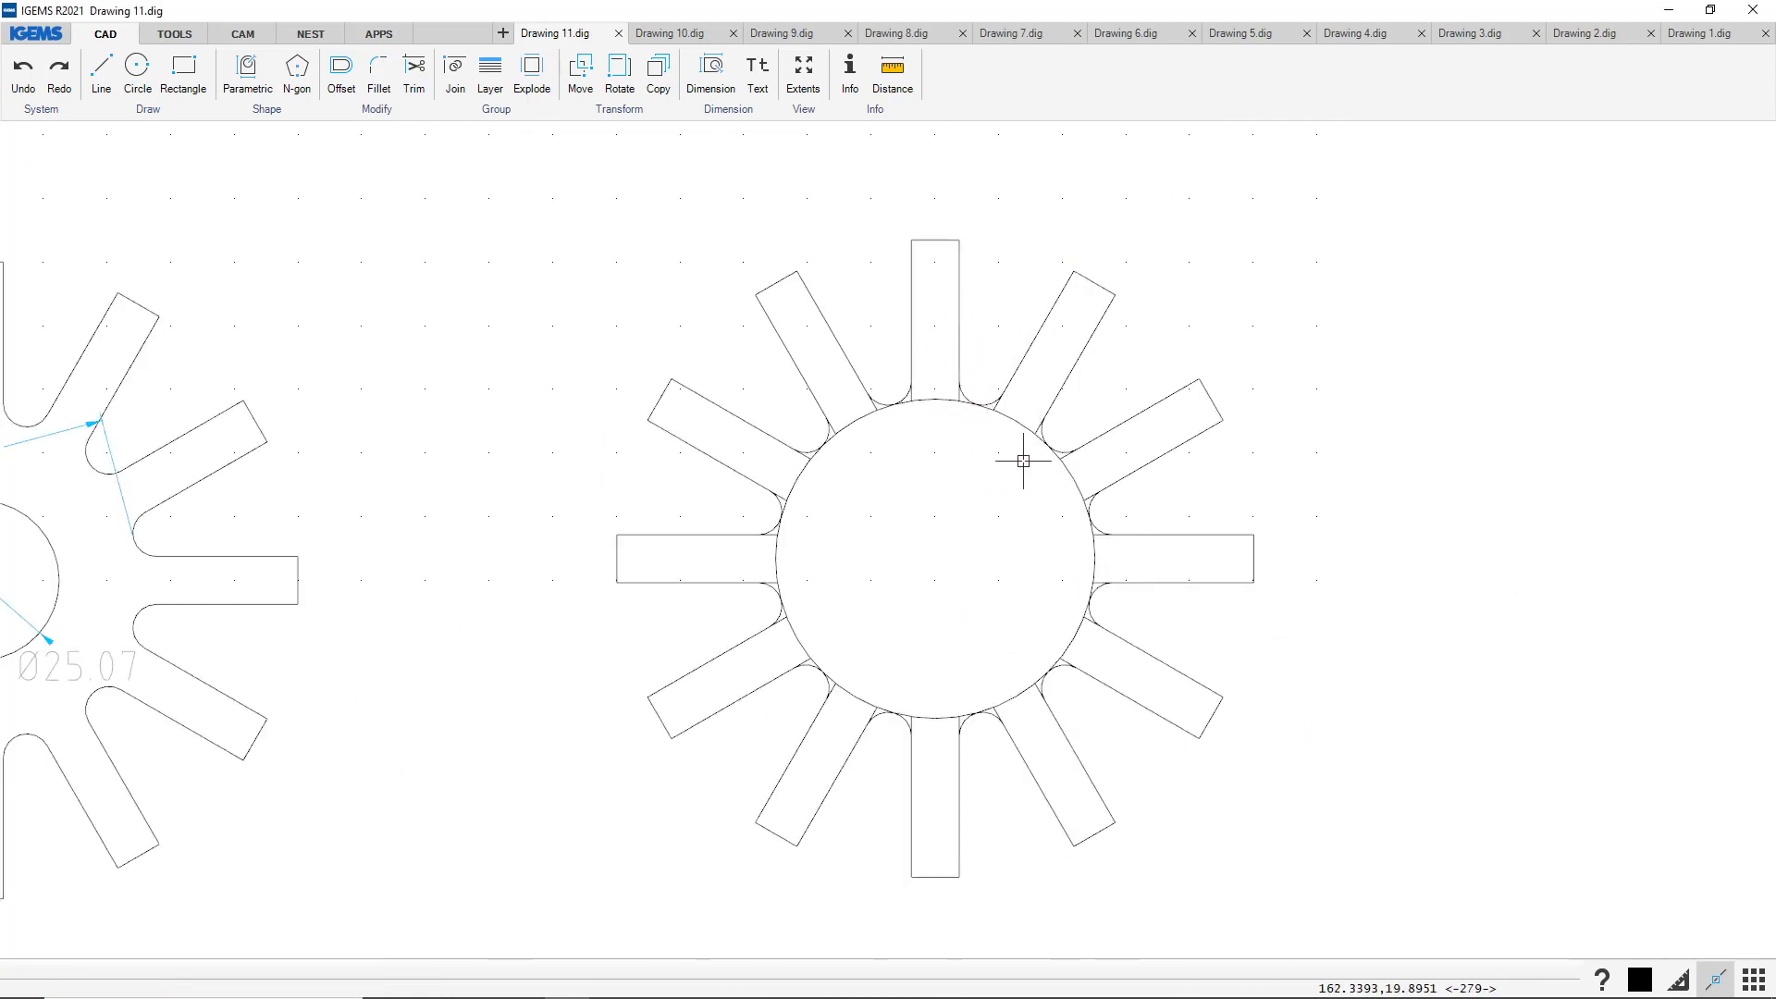
Draw a 25.07 mm diameter circle concentric with the hub circle of the new wheel
{"action": "scroll", "coordinate": [962, 477], "scroll_direction": "up", "scroll_amount": 1}
{"action": "scroll", "coordinate": [907, 518], "scroll_direction": "down", "scroll_amount": 2}
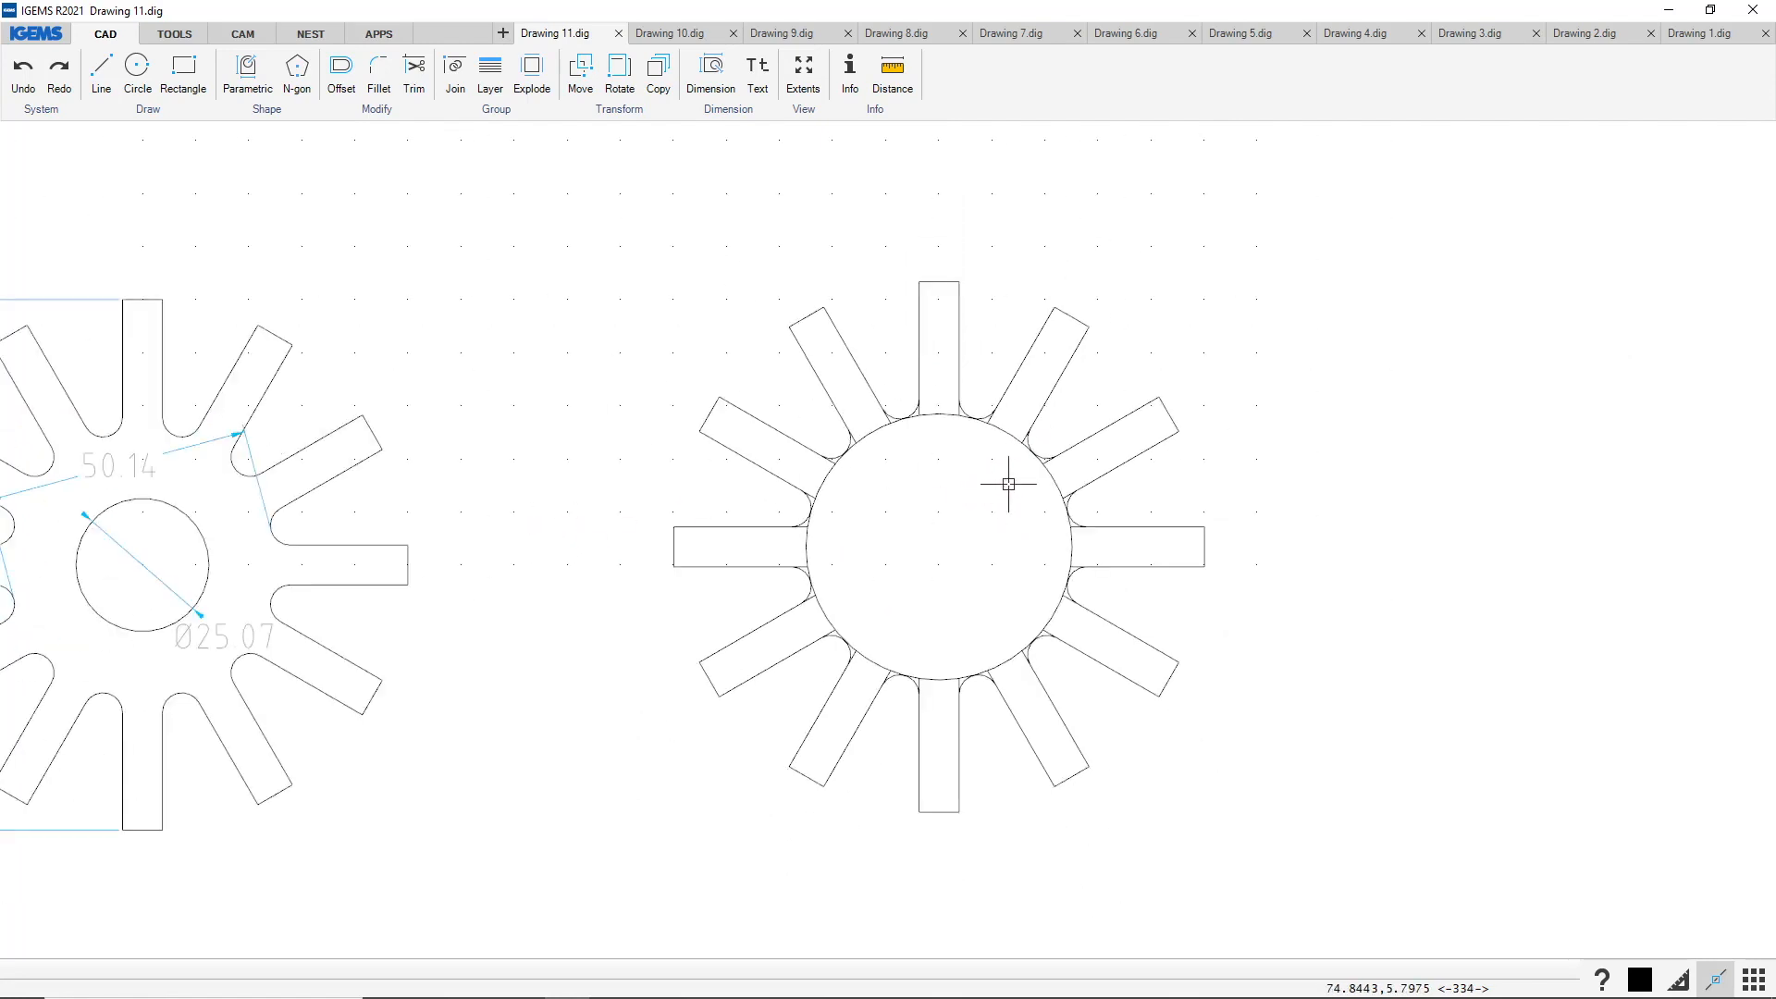
{"action": "scroll", "coordinate": [1022, 486], "scroll_direction": "down", "scroll_amount": 1}
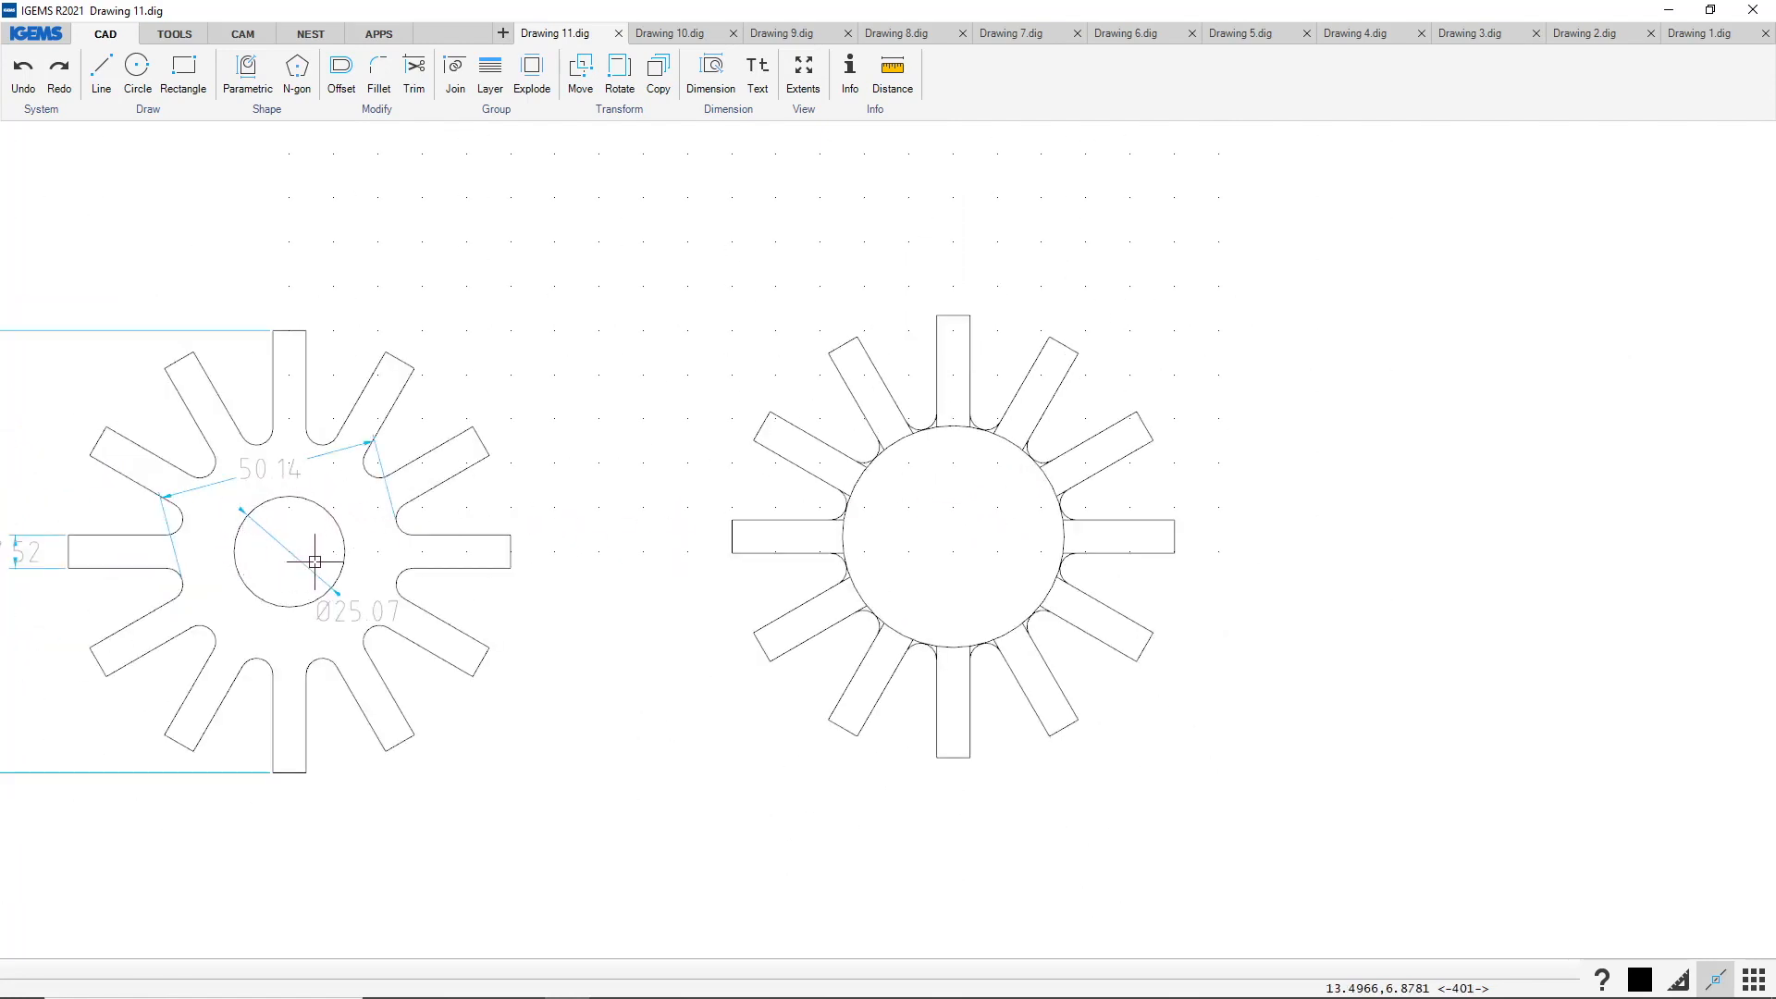
{"action": "left_click", "coordinate": [138, 73]}
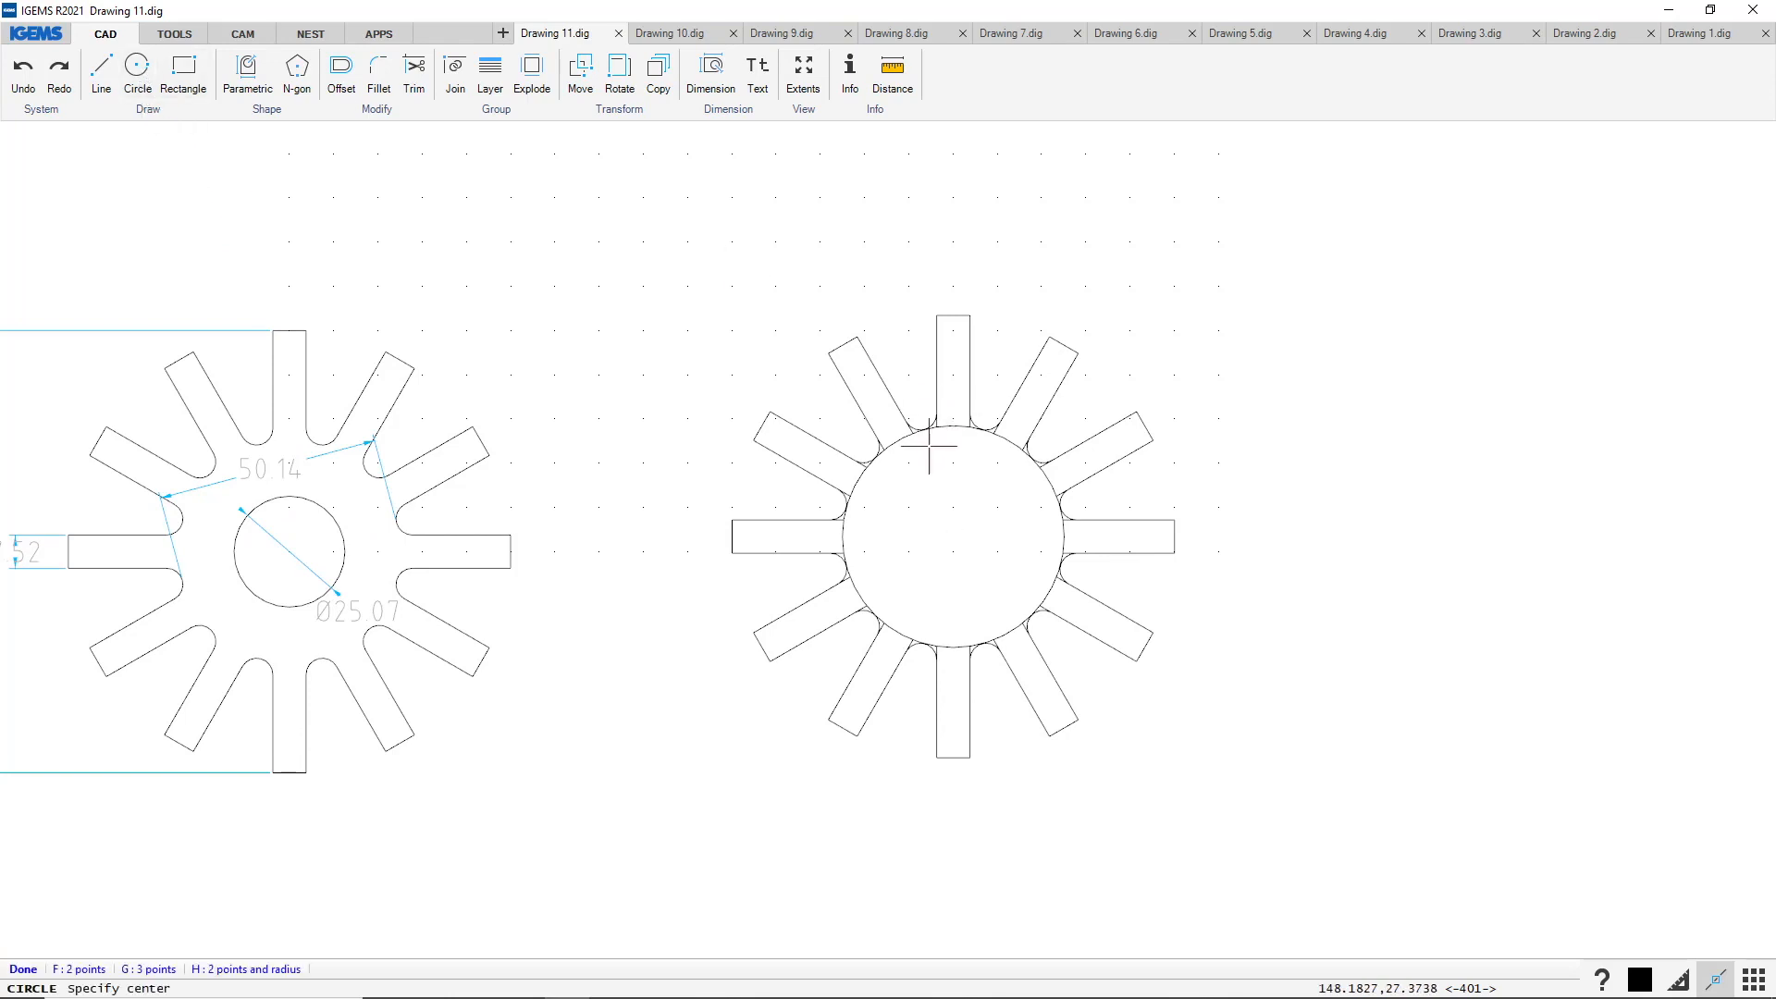
{"action": "scroll", "coordinate": [916, 435], "scroll_direction": "up", "scroll_amount": 1}
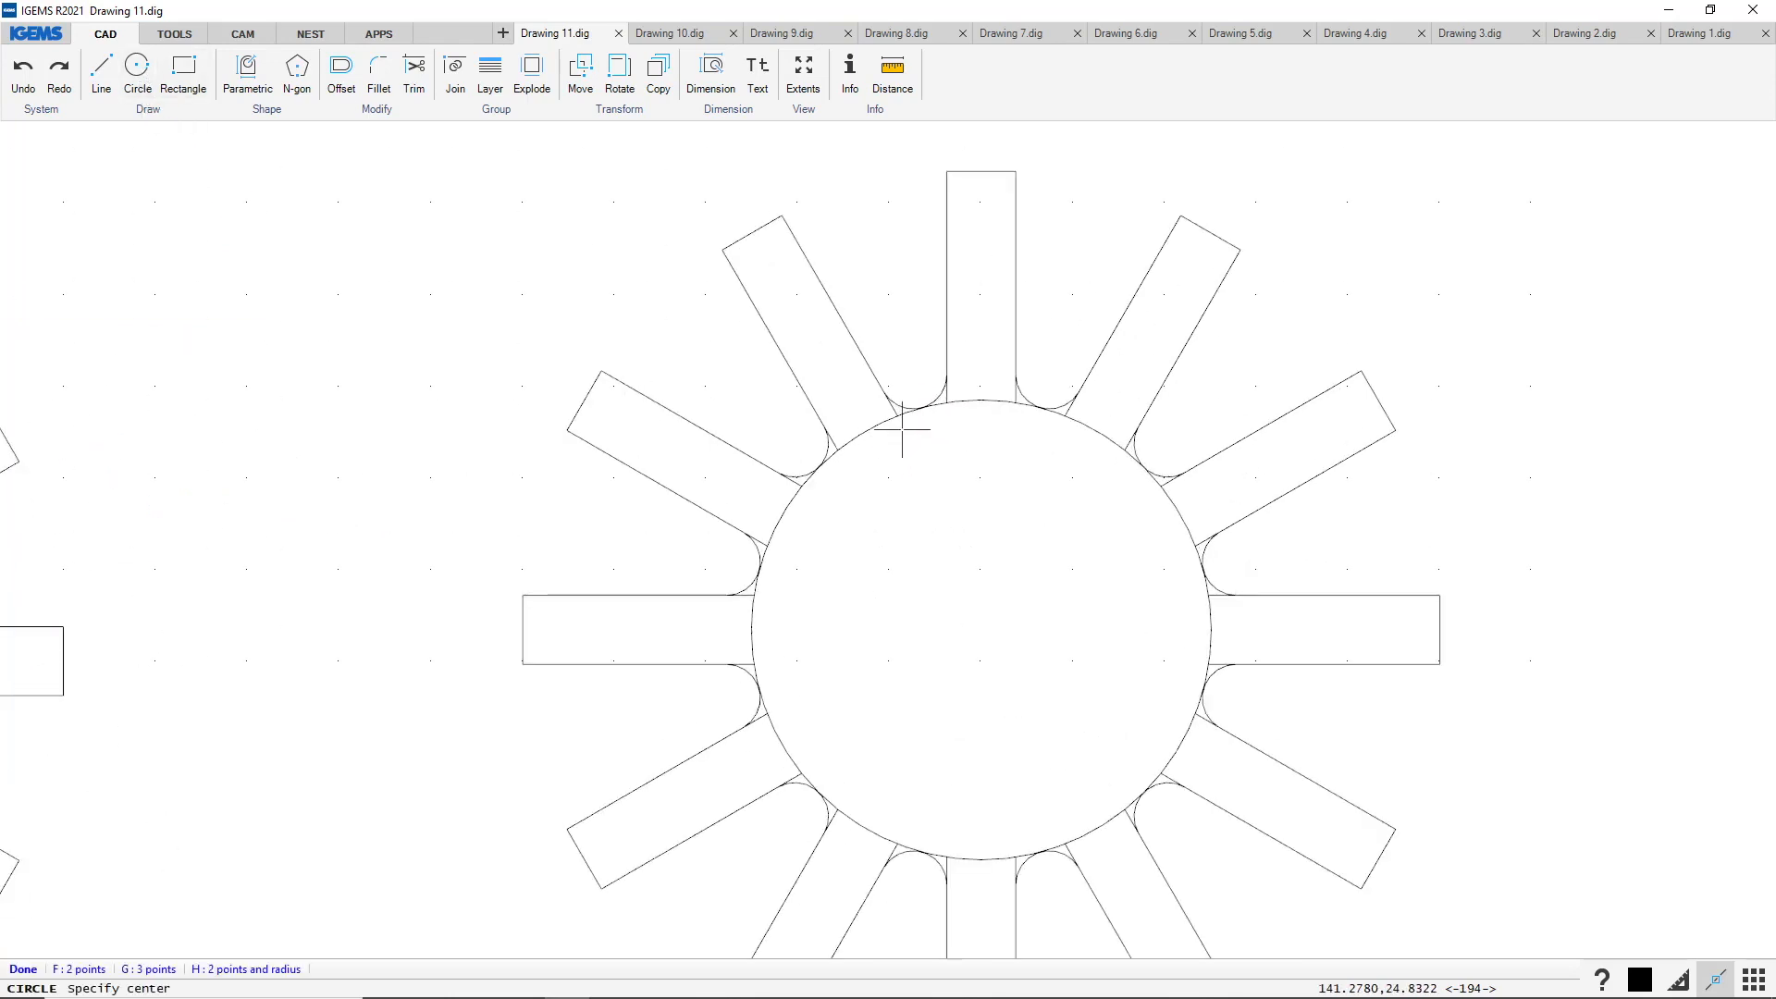
{"action": "left_click", "coordinate": [974, 401]}
{"action": "scroll", "coordinate": [974, 401], "scroll_direction": "down", "scroll_amount": 2}
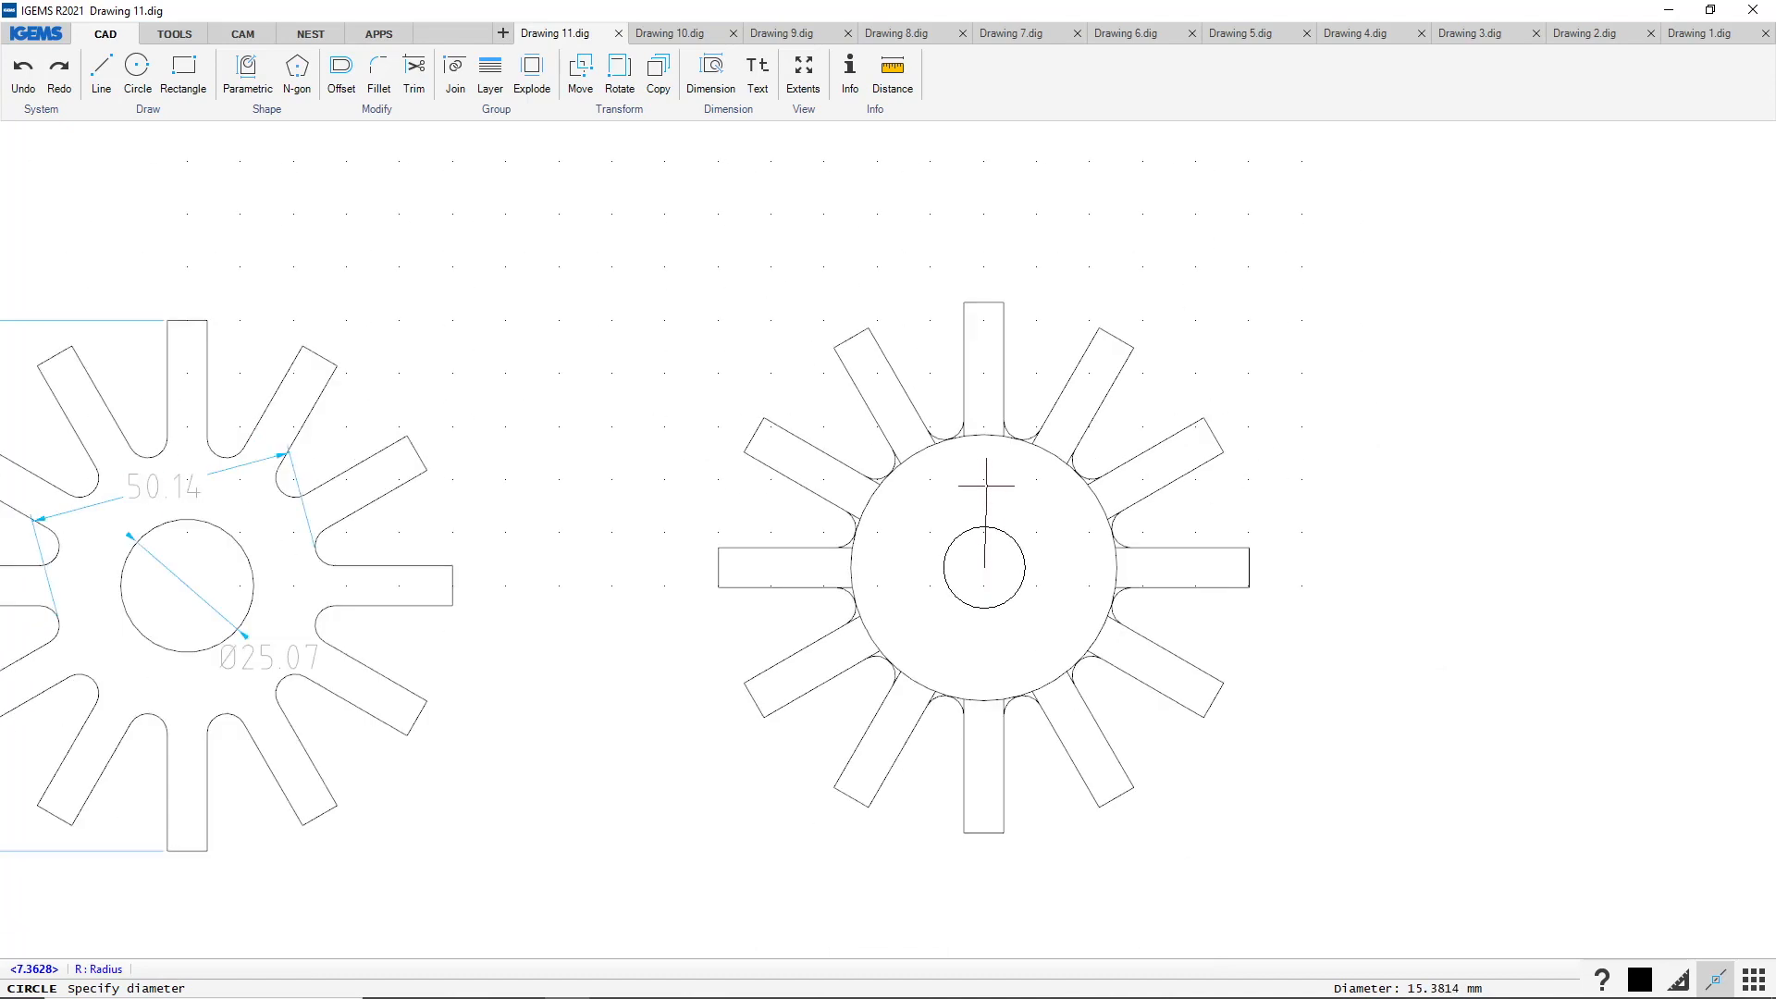
{"action": "type", "text": "25.07"}
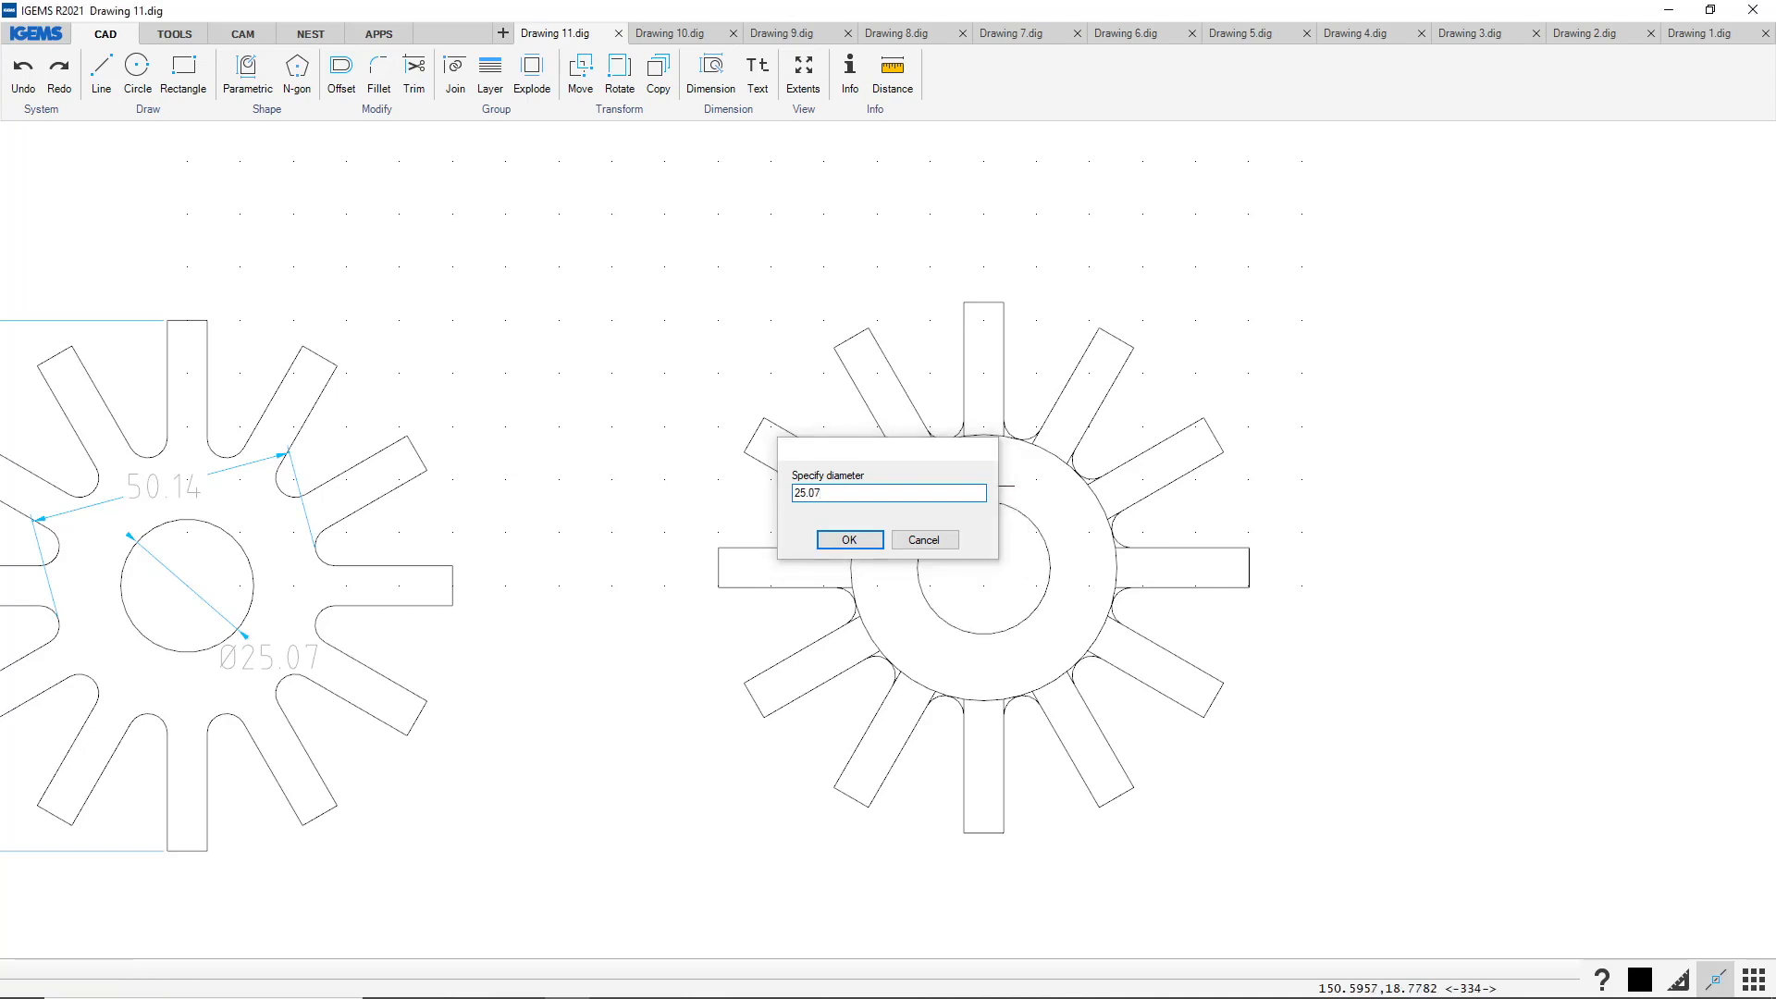
{"action": "key", "text": "Return"}
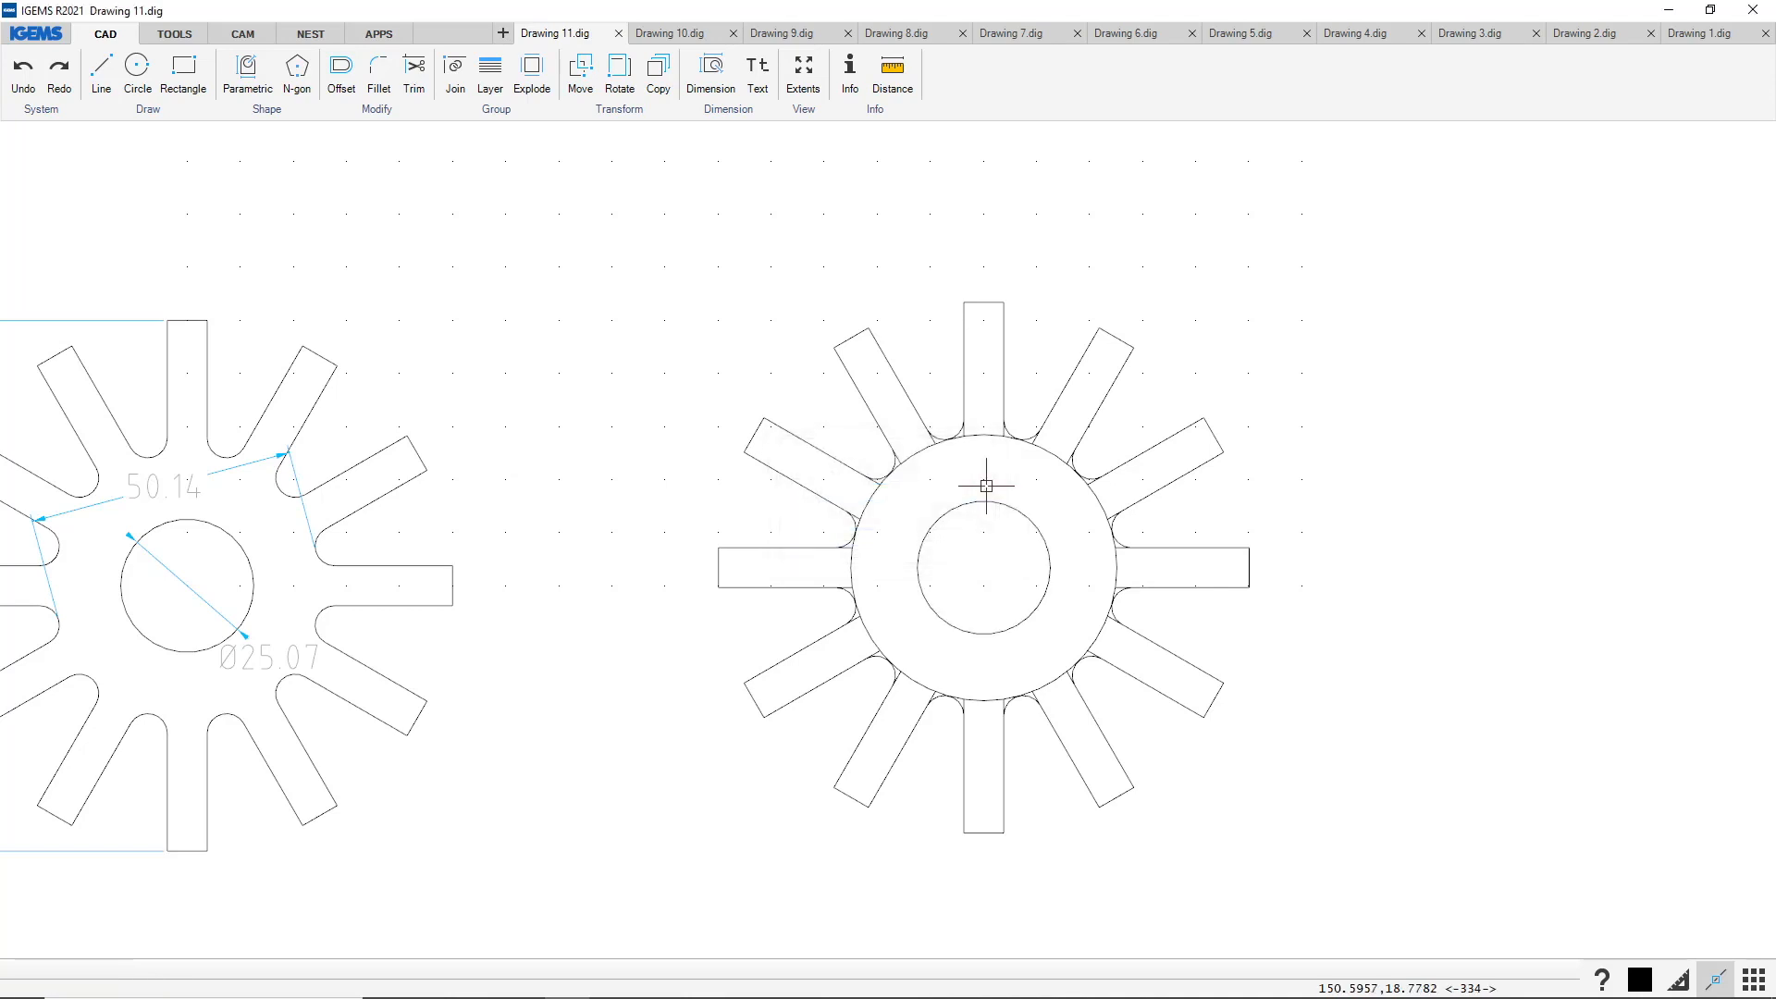
Delete the 50.14 mm construction circle from the new wheel
{"action": "scroll", "coordinate": [986, 476], "scroll_direction": "up", "scroll_amount": 2}
{"action": "left_click", "coordinate": [978, 389]}
{"action": "scroll", "coordinate": [1387, 441], "scroll_direction": "down", "scroll_amount": 2}
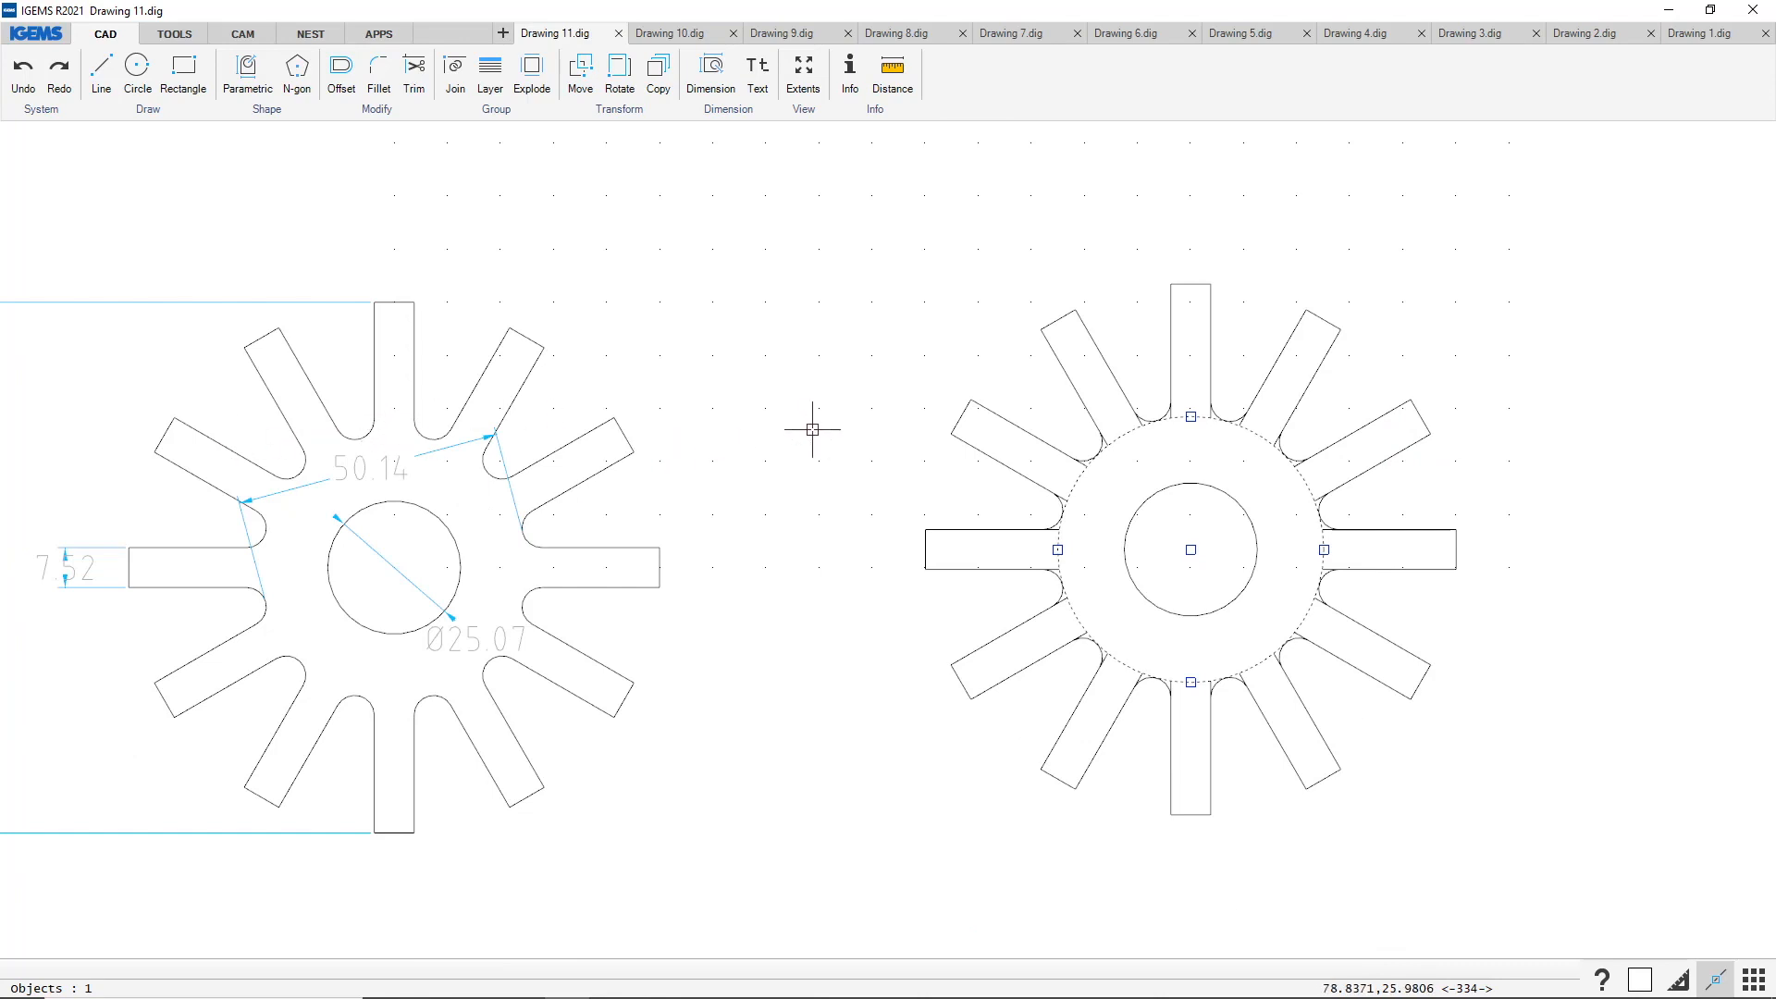
{"action": "key", "text": "Delete"}
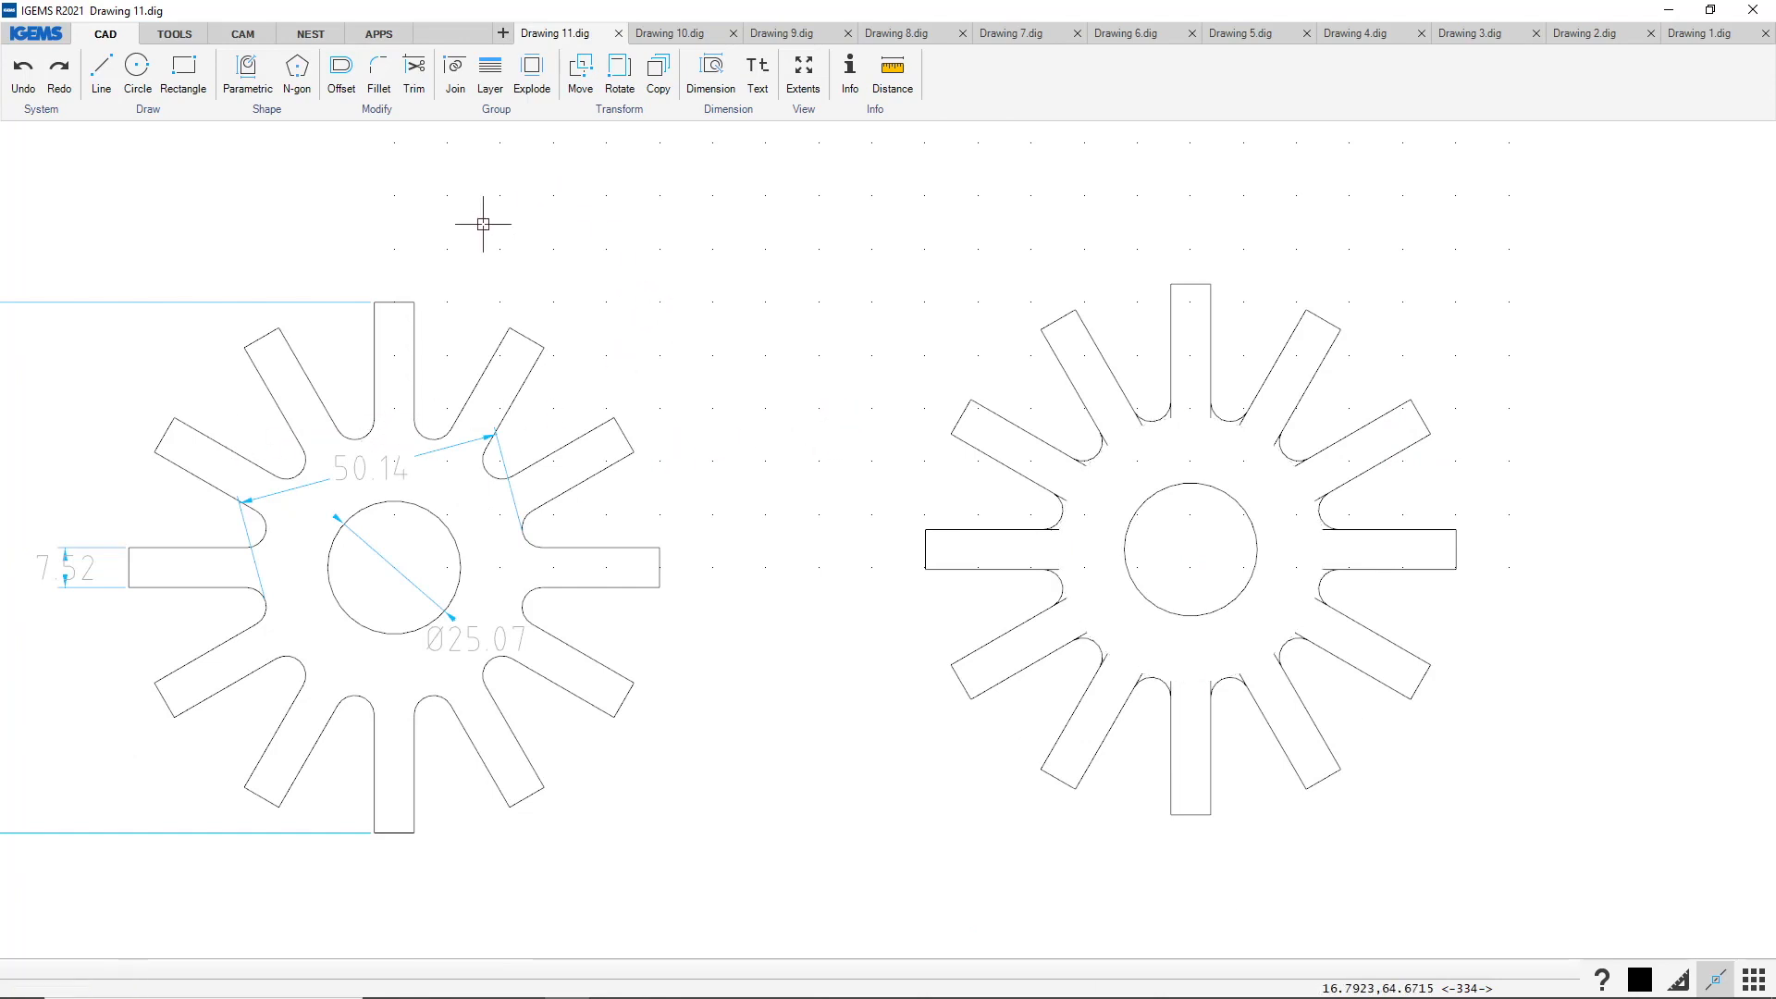
Trim all the spoke-edge ends that extend past the rounded arcs around the new wheel
{"action": "left_click", "coordinate": [421, 74]}
{"action": "scroll", "coordinate": [1181, 476], "scroll_direction": "up", "scroll_amount": 4}
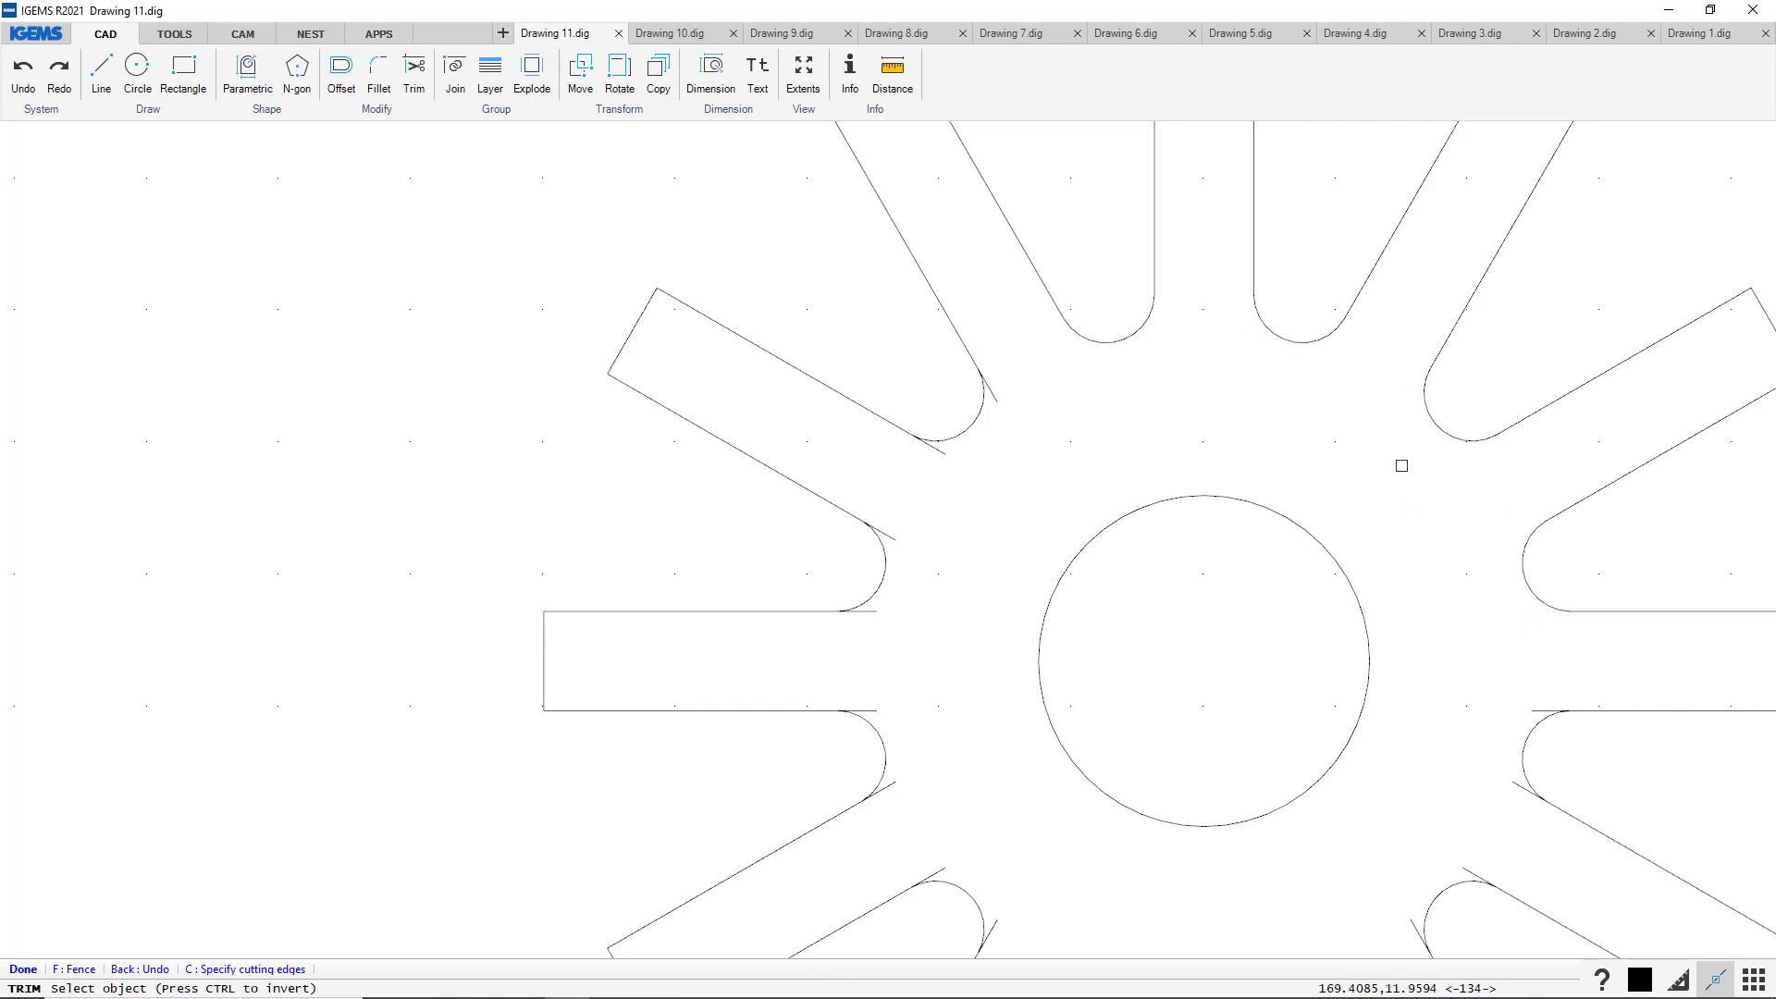
{"action": "scroll", "coordinate": [1365, 427], "scroll_direction": "down", "scroll_amount": 4}
{"action": "scroll", "coordinate": [1469, 523], "scroll_direction": "up", "scroll_amount": 3}
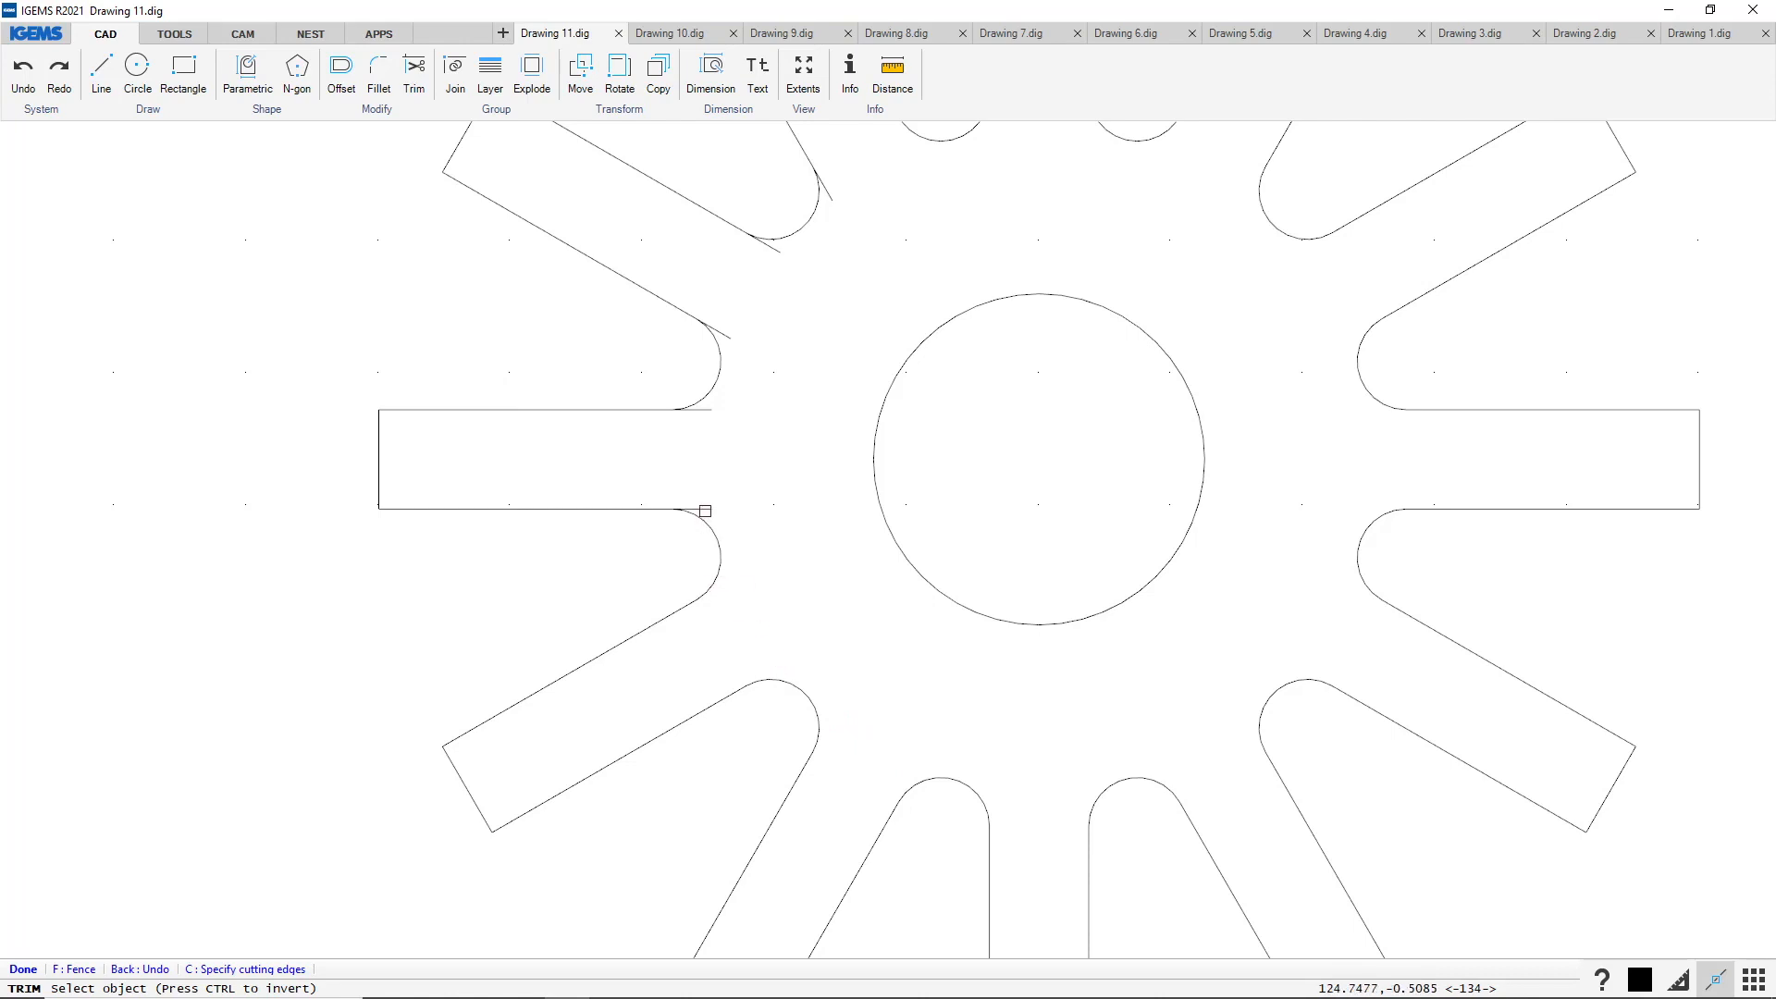
{"action": "left_click", "coordinate": [702, 410]}
{"action": "scroll", "coordinate": [976, 639], "scroll_direction": "down", "scroll_amount": 5}
{"action": "key", "text": "Escape"}
{"action": "scroll", "coordinate": [866, 545], "scroll_direction": "down", "scroll_amount": 1}
{"action": "middle_click_drag", "start_coordinate": [975, 559], "coordinate": [1235, 553]}
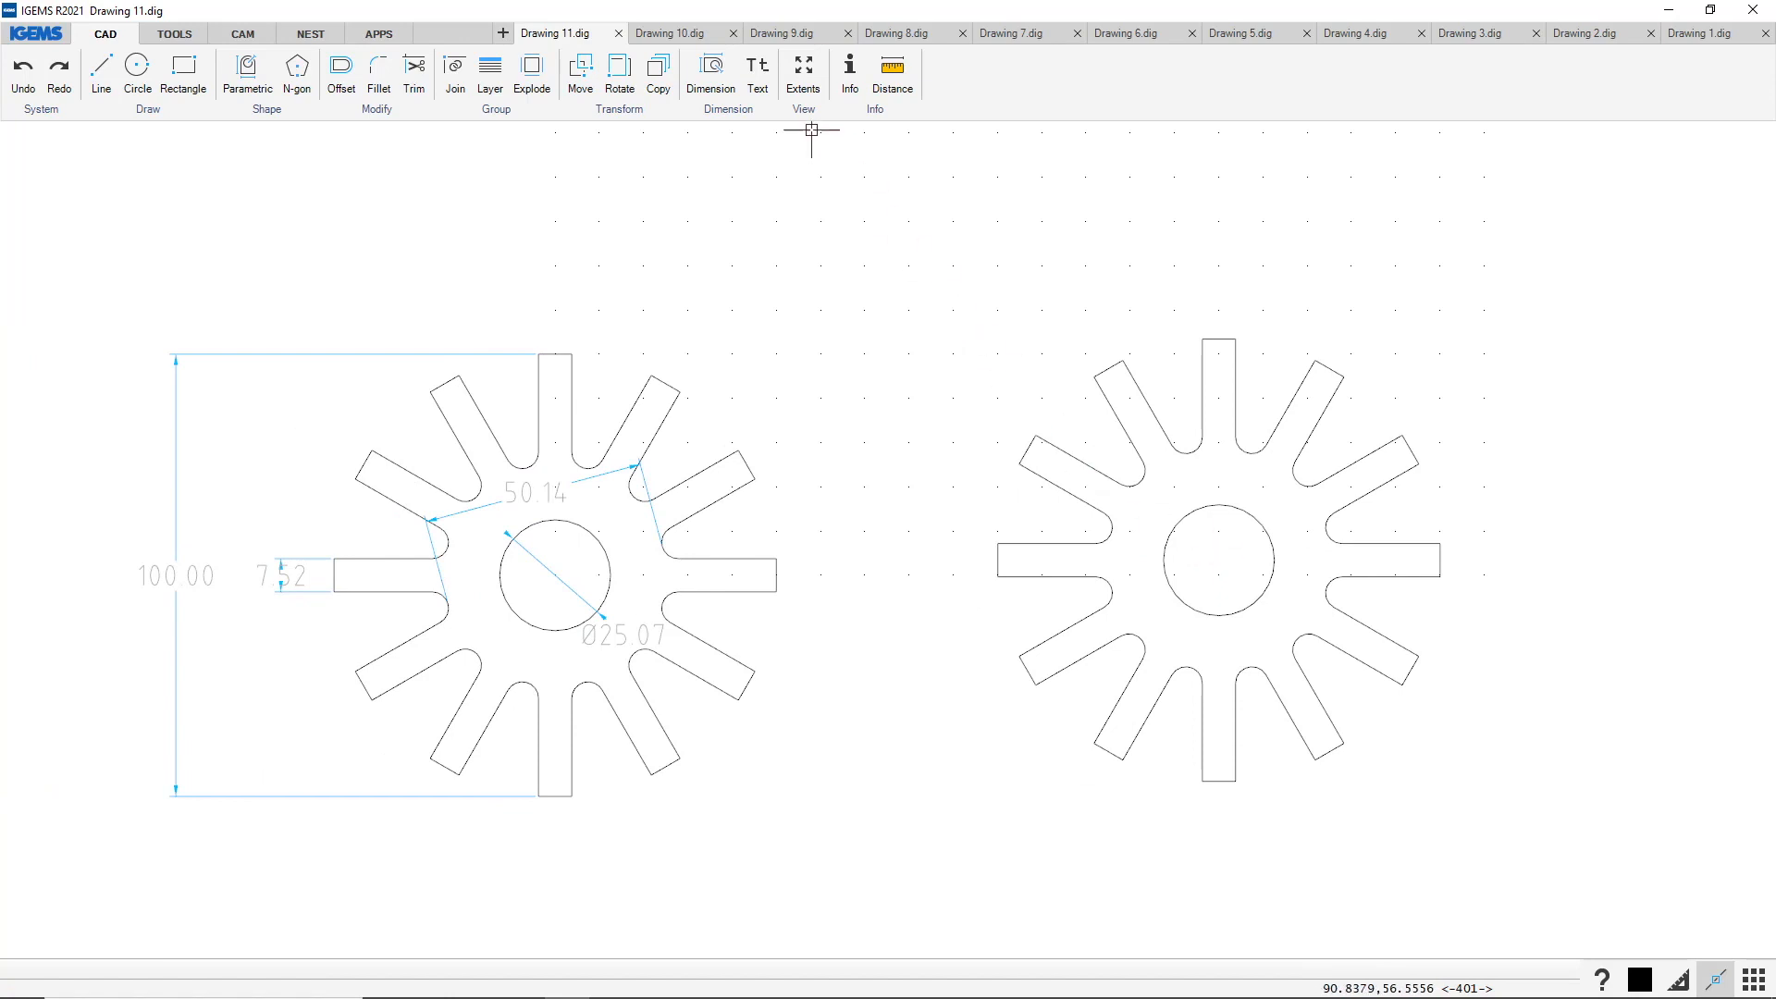
Dimension the new wheel's overall height and the width of its left horizontal spoke, placing both dimensions beside its left side
{"action": "left_click", "coordinate": [709, 72]}
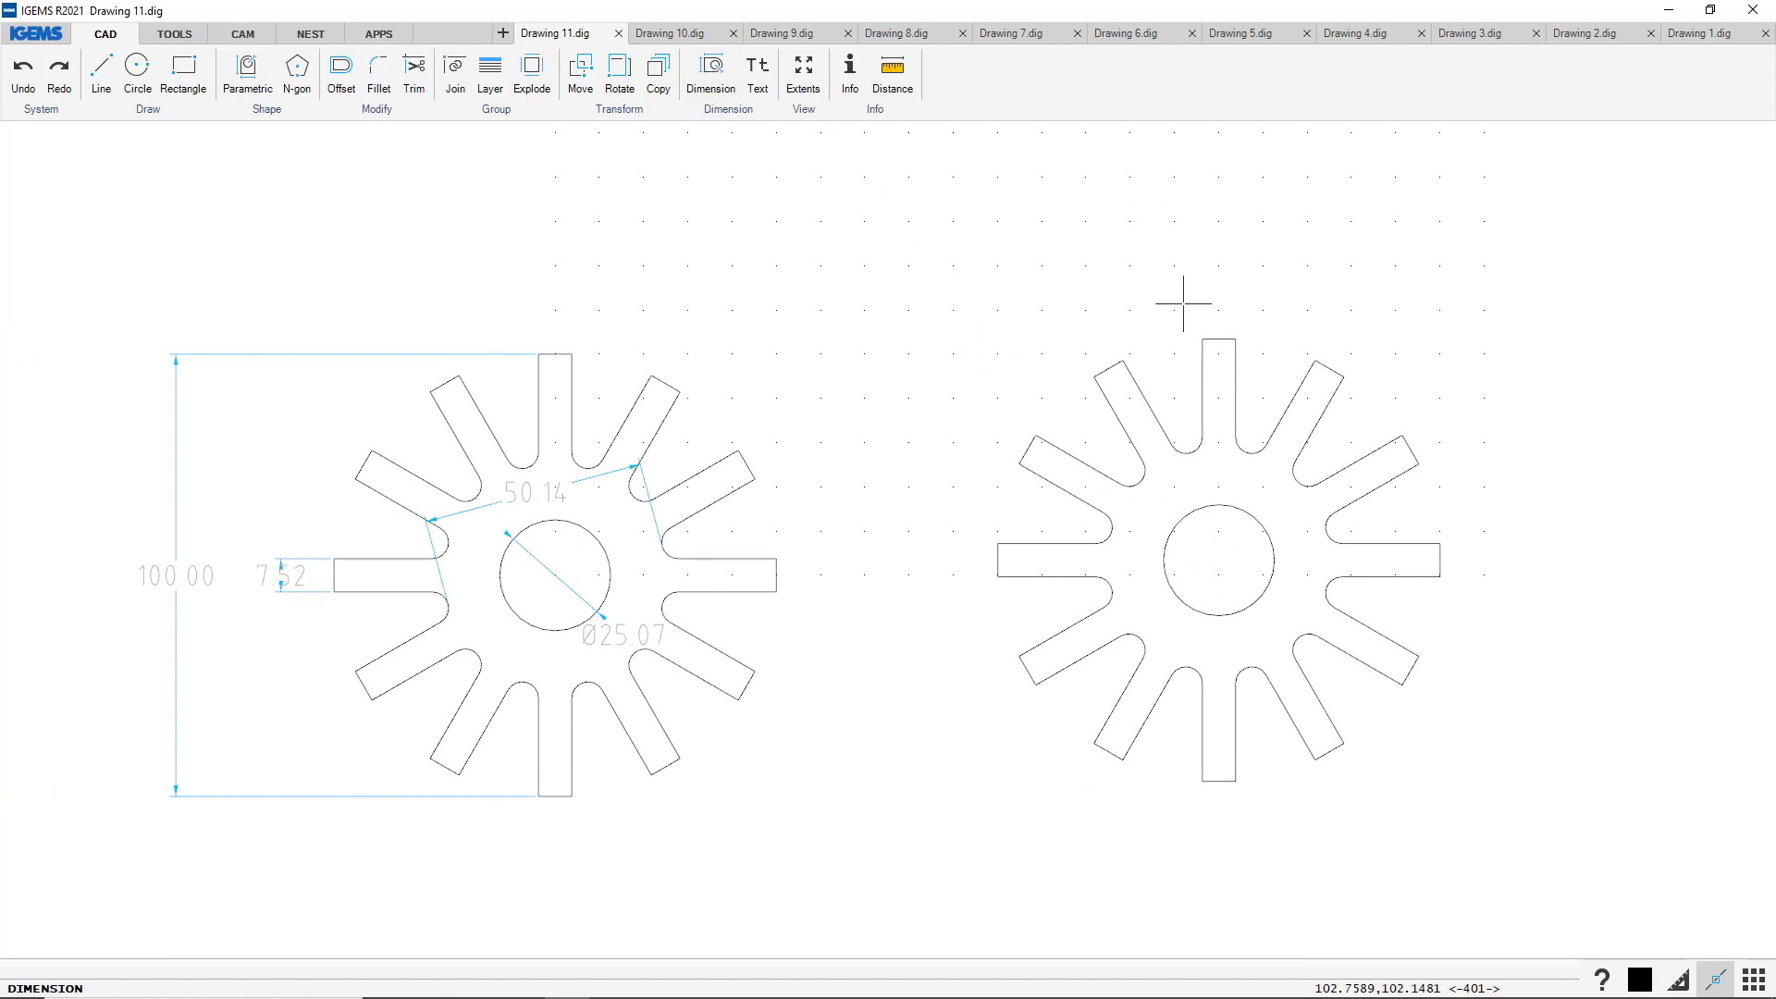
{"action": "left_click", "coordinate": [1223, 339]}
{"action": "left_click", "coordinate": [1214, 781]}
{"action": "left_click", "coordinate": [931, 566]}
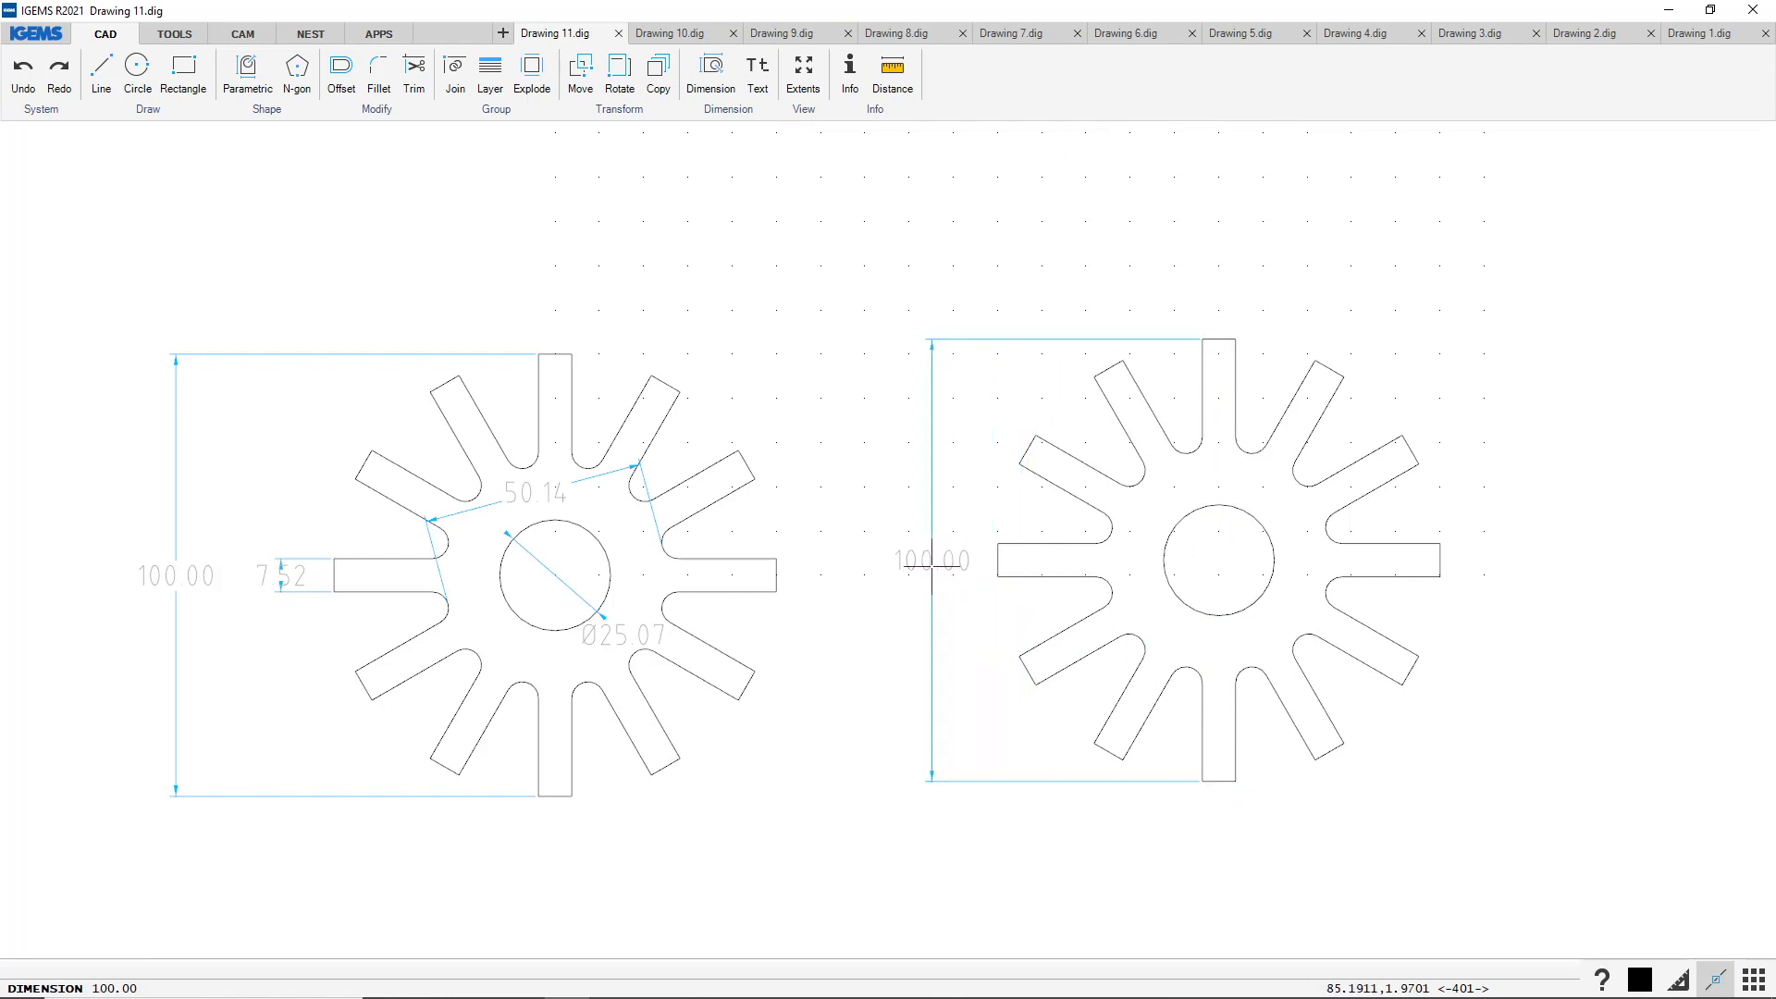
{"action": "left_click", "coordinate": [997, 560]}
{"action": "left_click", "coordinate": [857, 559]}
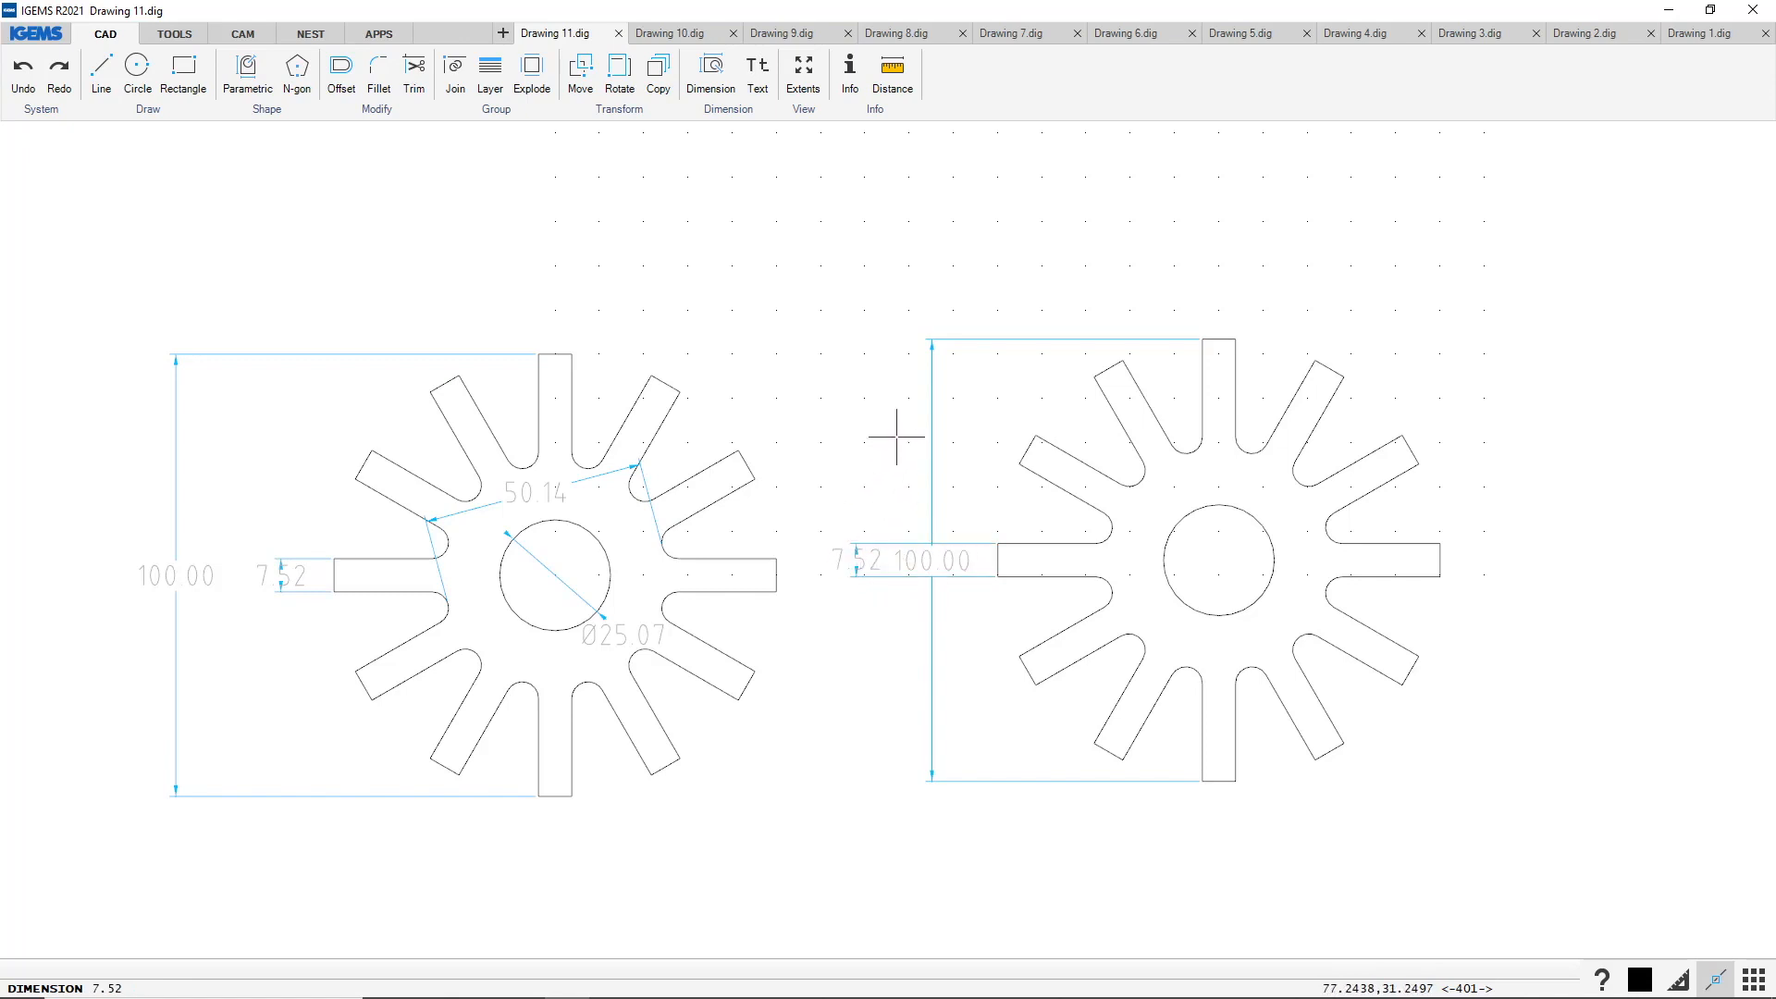
Add an aligned dimension between opposite rounded arcs of the new wheel and move its text above the hub circle
{"action": "left_click", "coordinate": [1113, 586]}
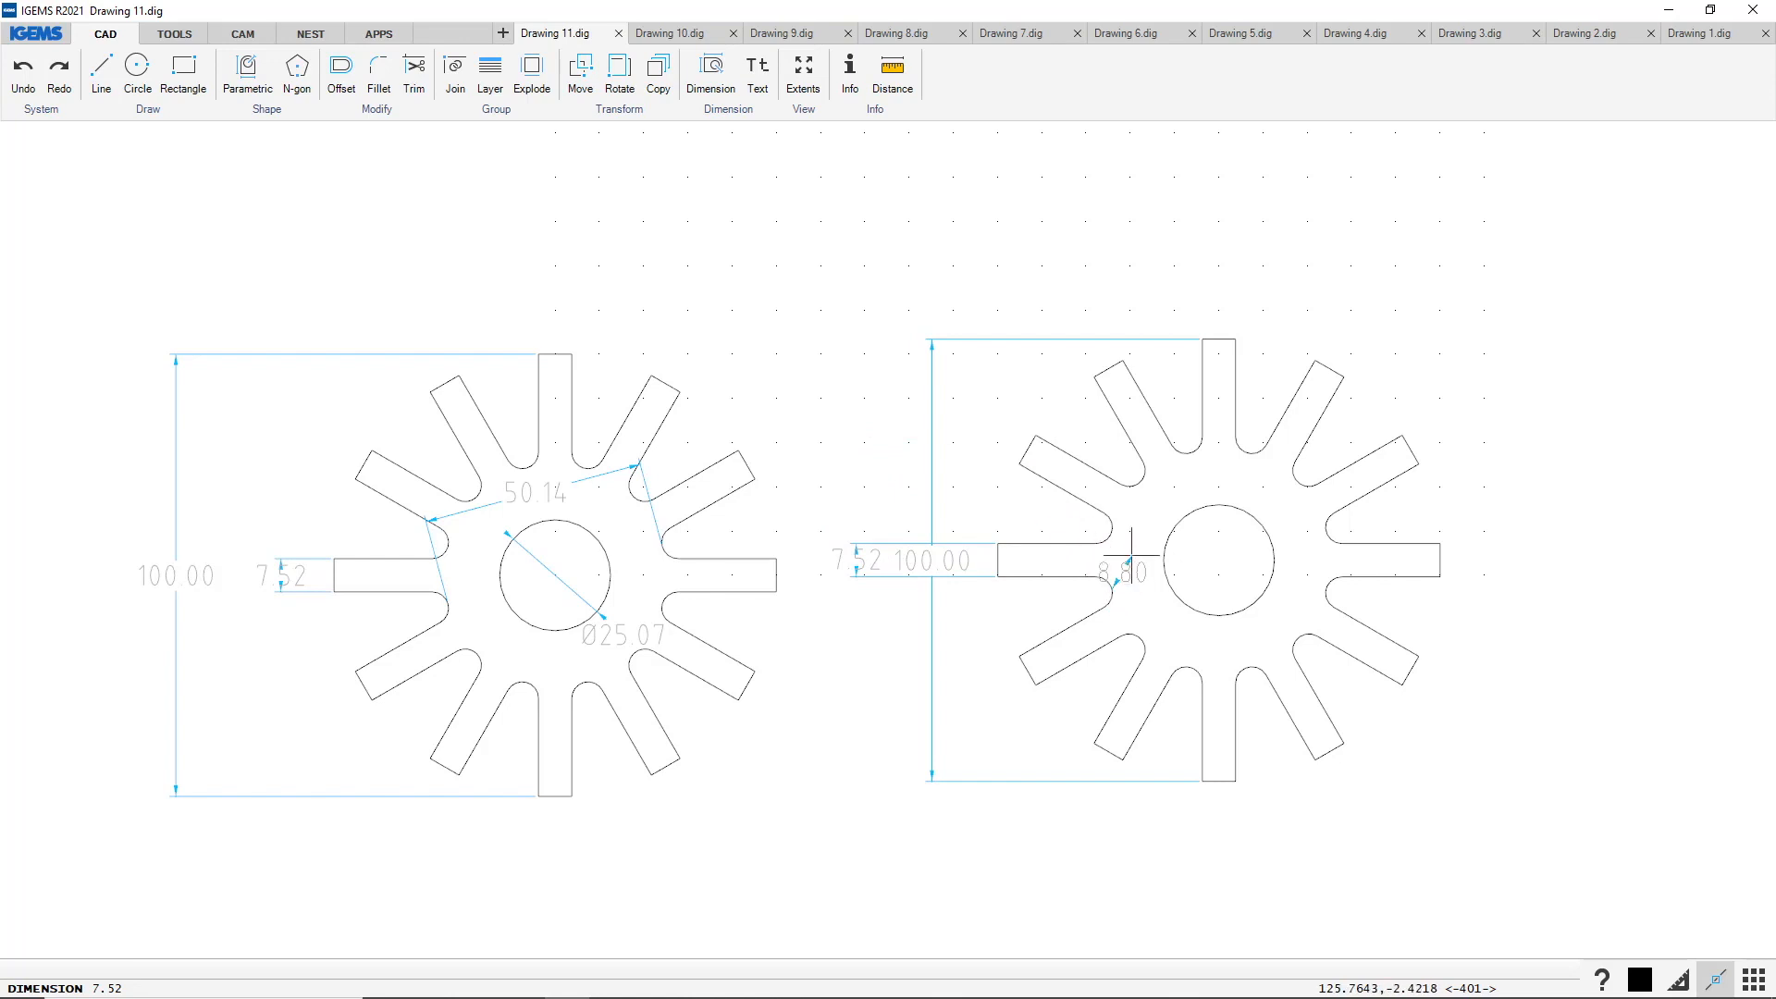
{"action": "left_click", "coordinate": [1325, 531]}
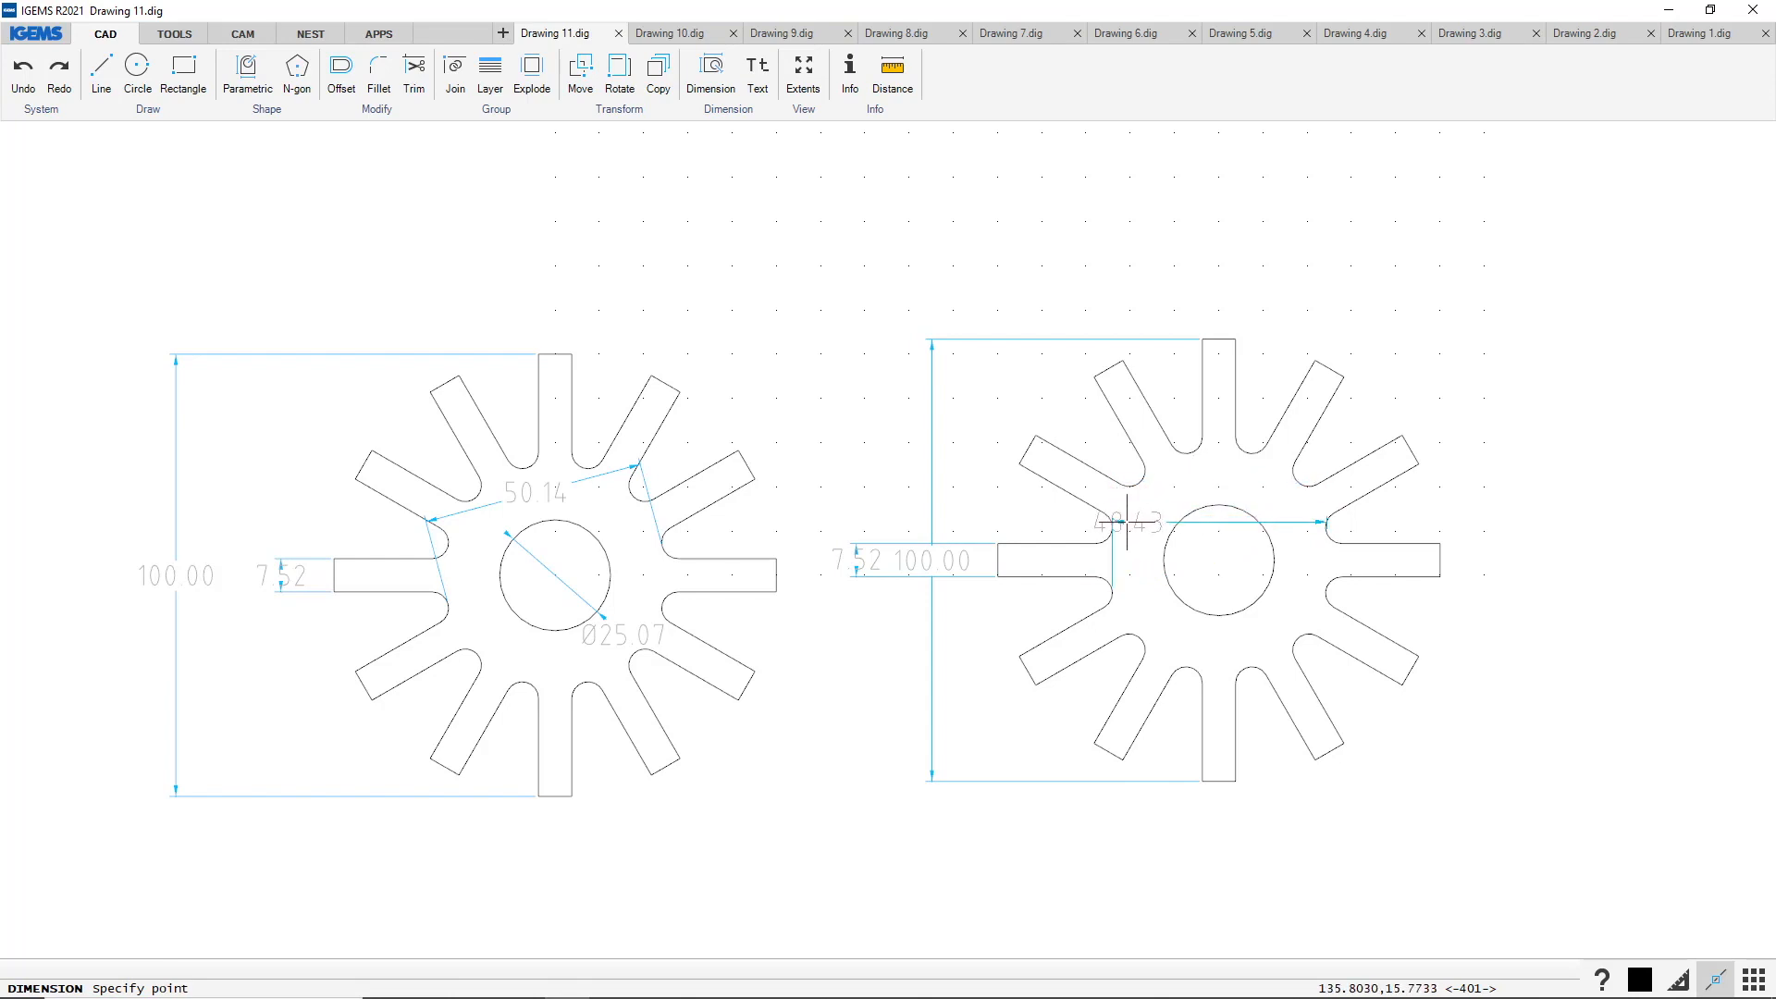
{"action": "left_click", "coordinate": [1112, 554]}
{"action": "key", "text": "Return"}
{"action": "left_click", "coordinate": [1117, 555]}
{"action": "left_click", "coordinate": [1114, 558]}
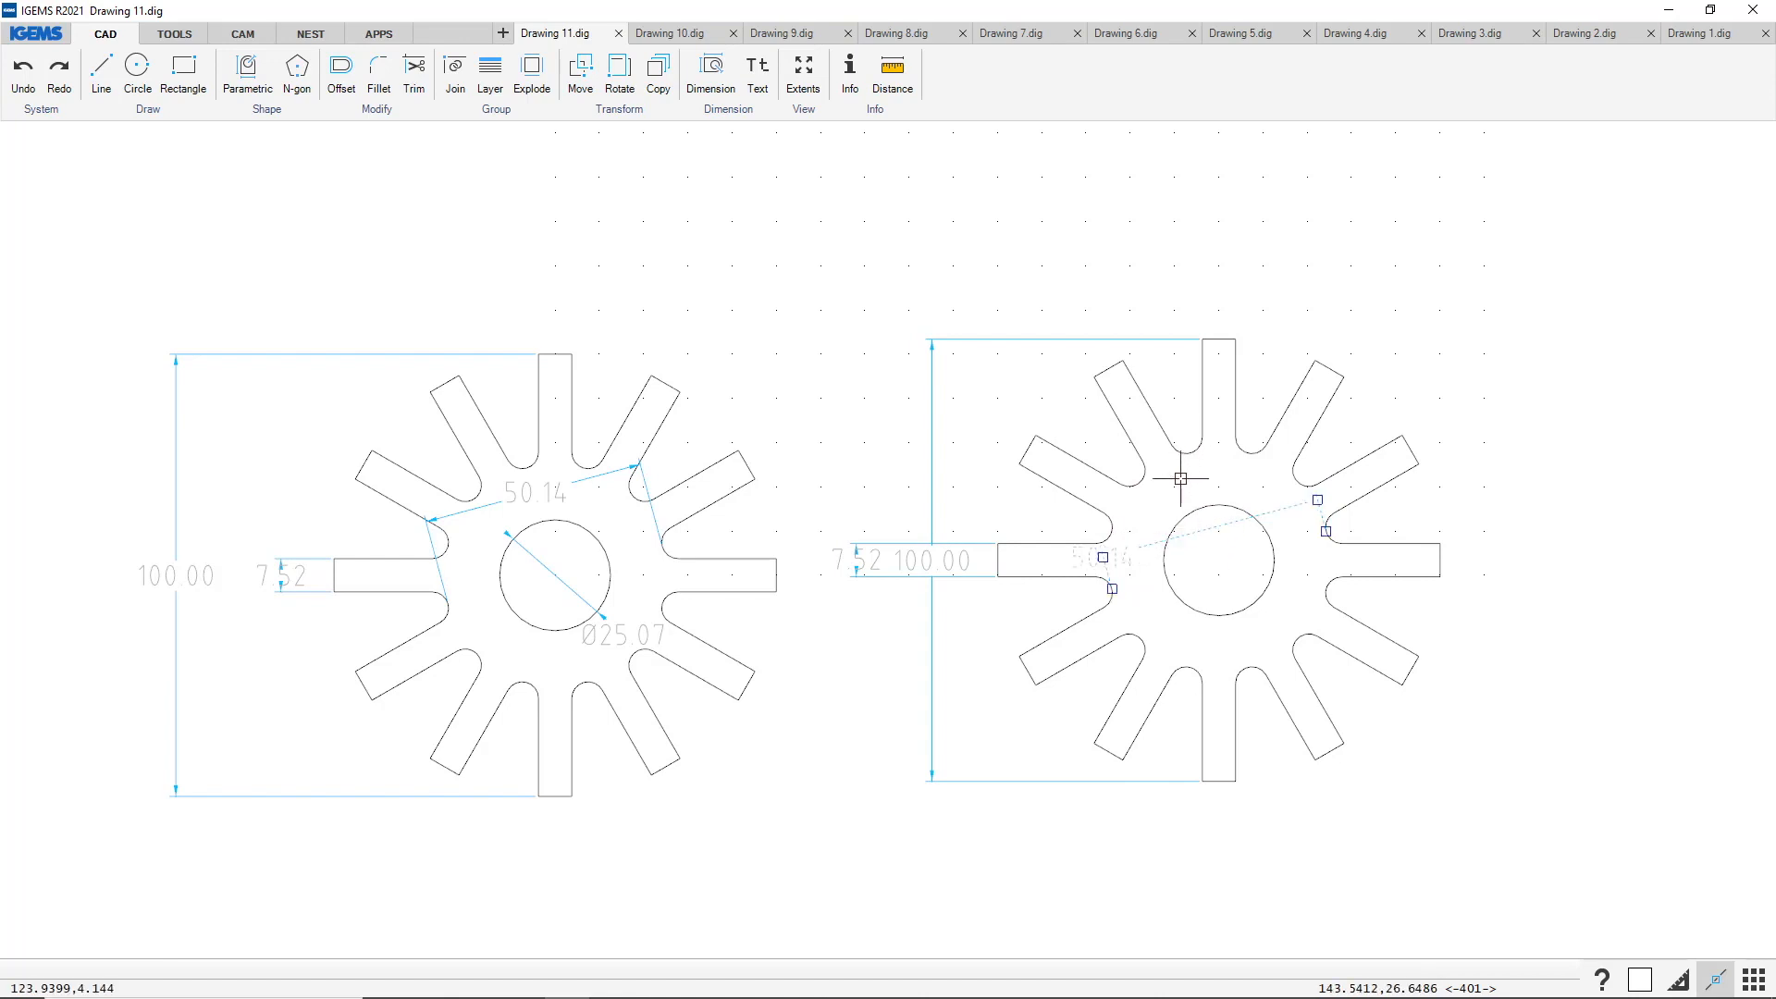
{"action": "left_click", "coordinate": [1104, 557]}
{"action": "left_click", "coordinate": [1187, 514]}
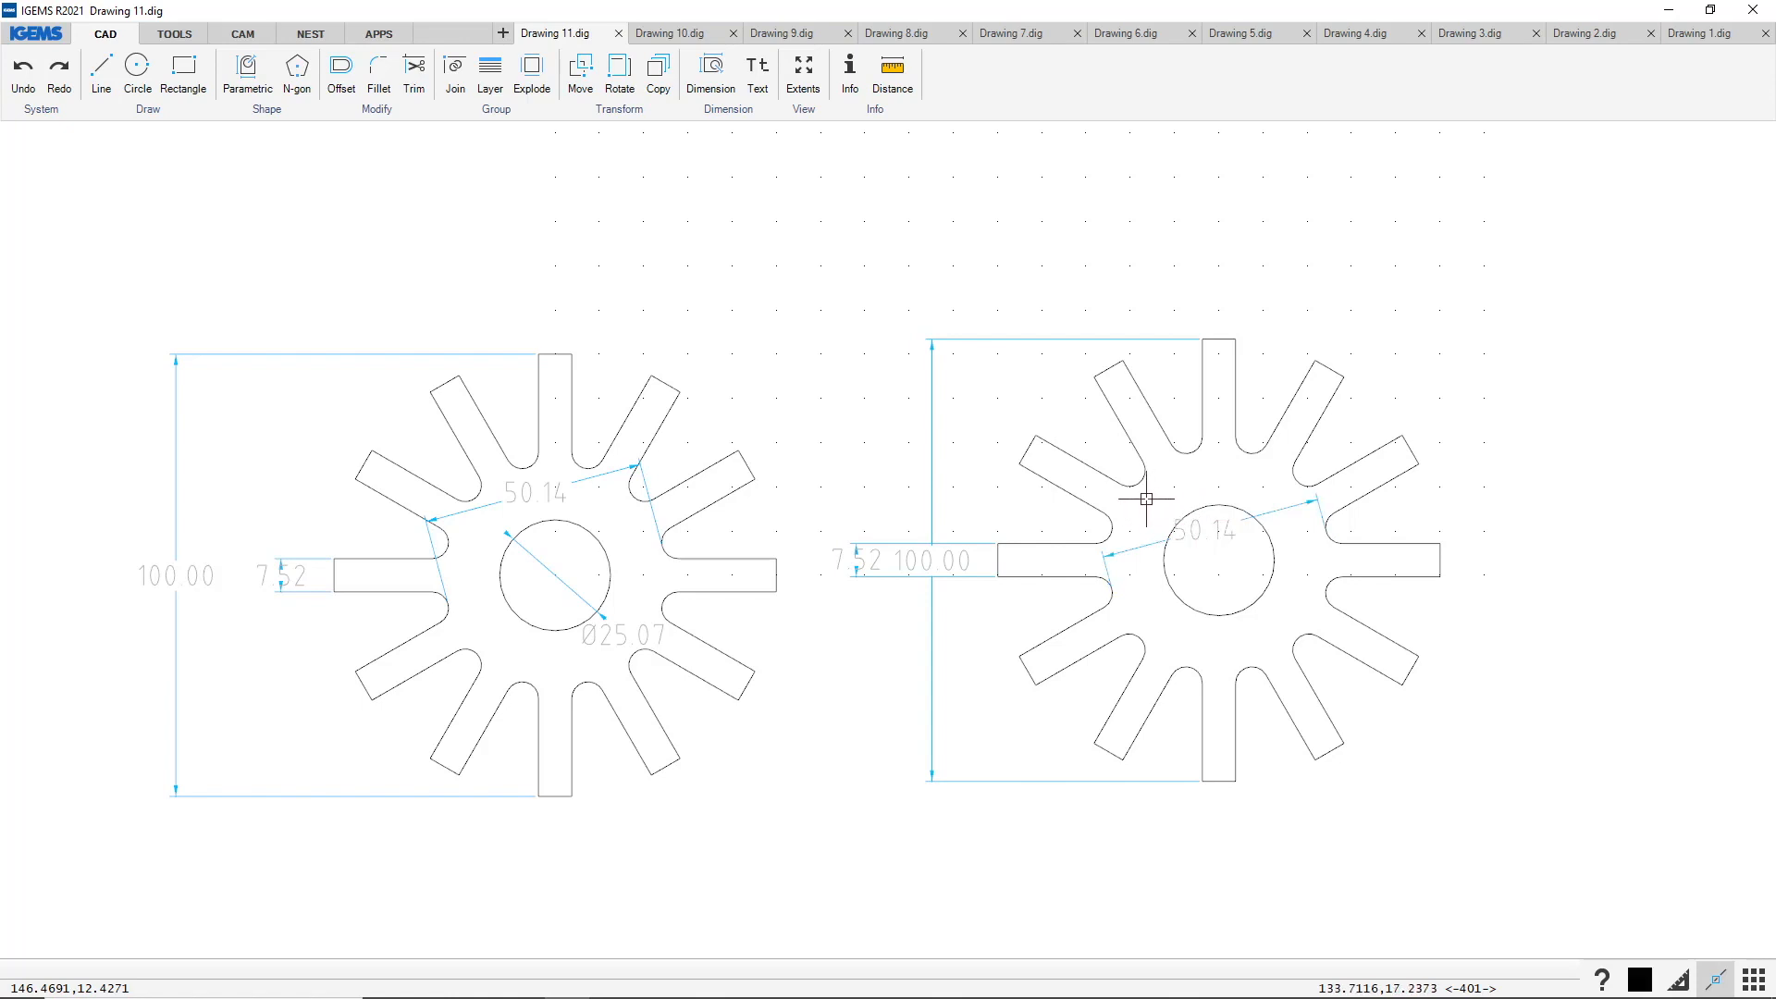
Dimension the diameter of the new wheel's hub circle, placing the text just below the circle
{"action": "left_click", "coordinate": [710, 74]}
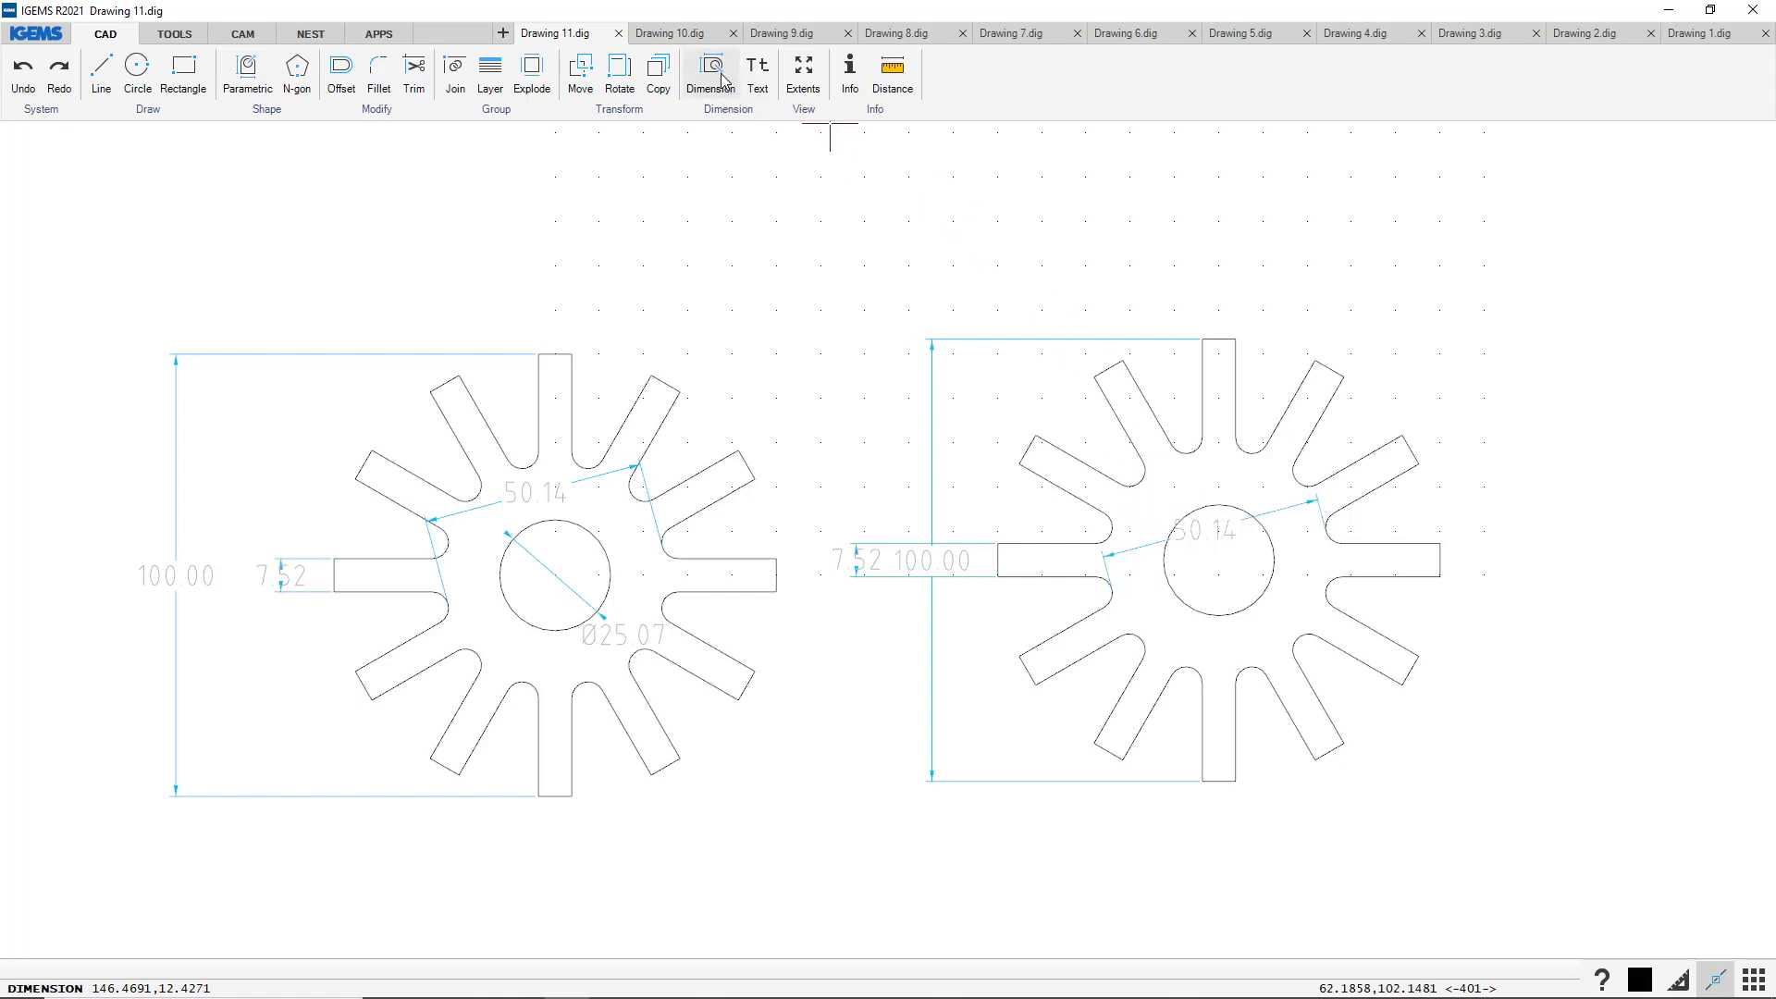
{"action": "left_click", "coordinate": [1274, 569]}
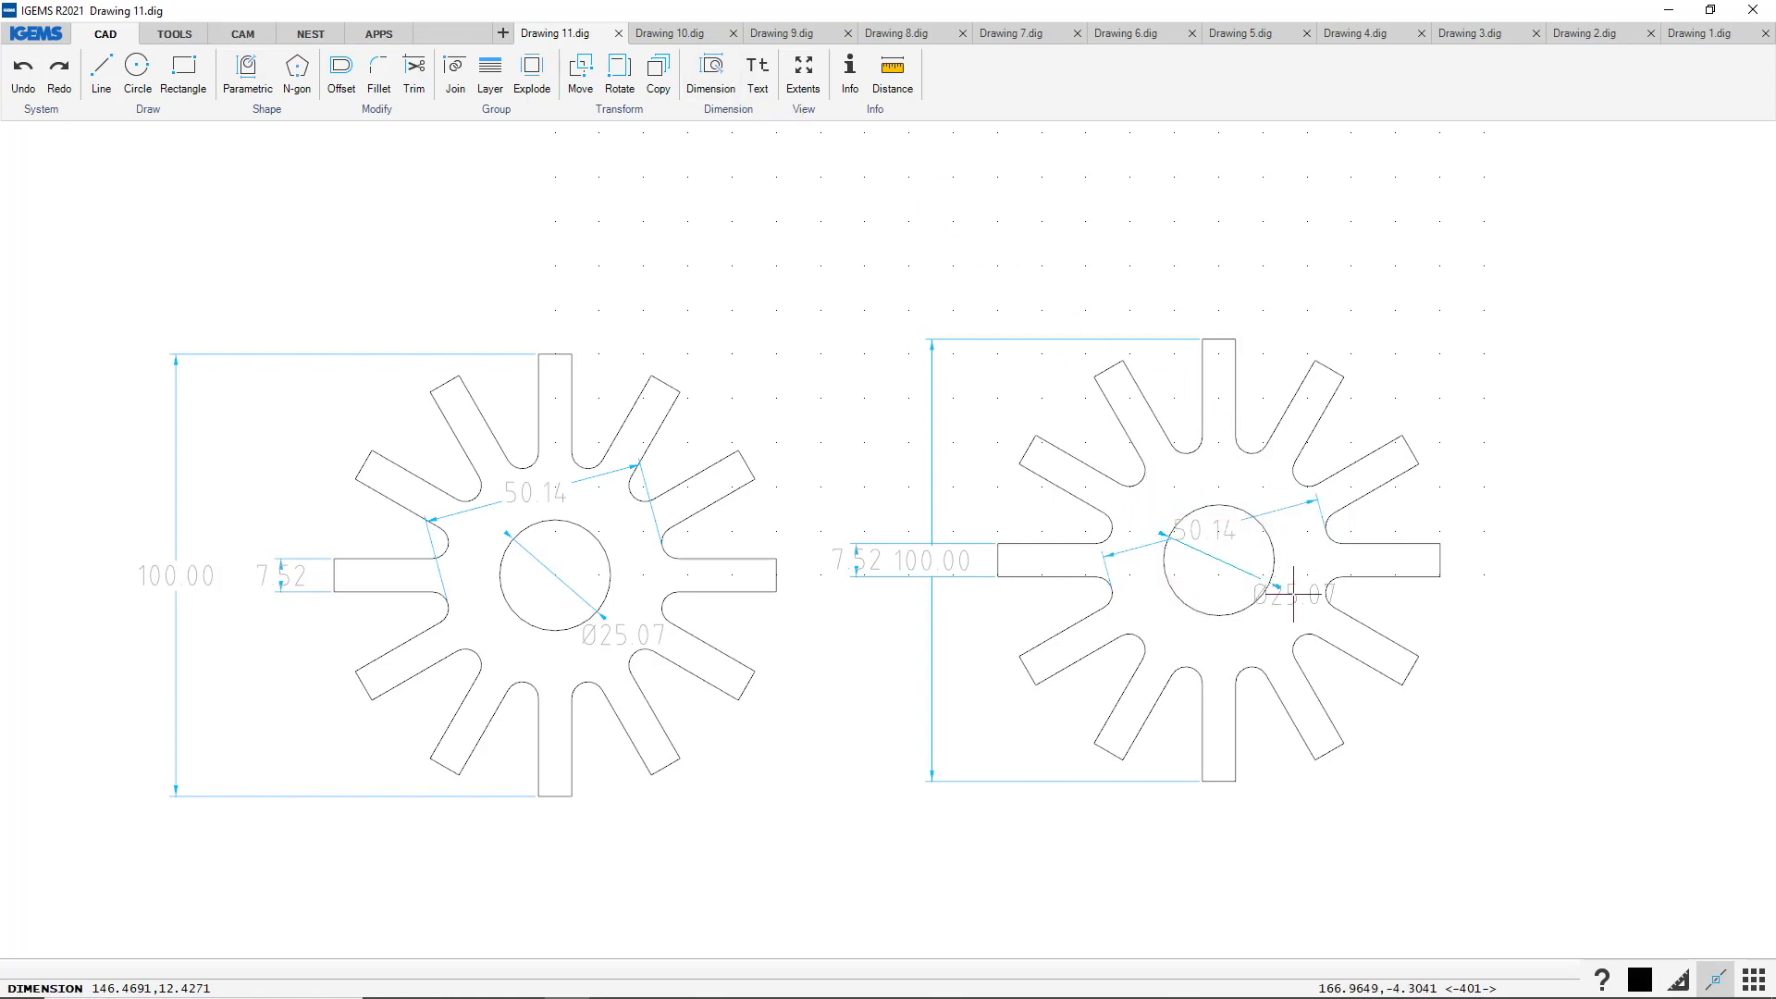
{"action": "left_click", "coordinate": [1257, 632]}
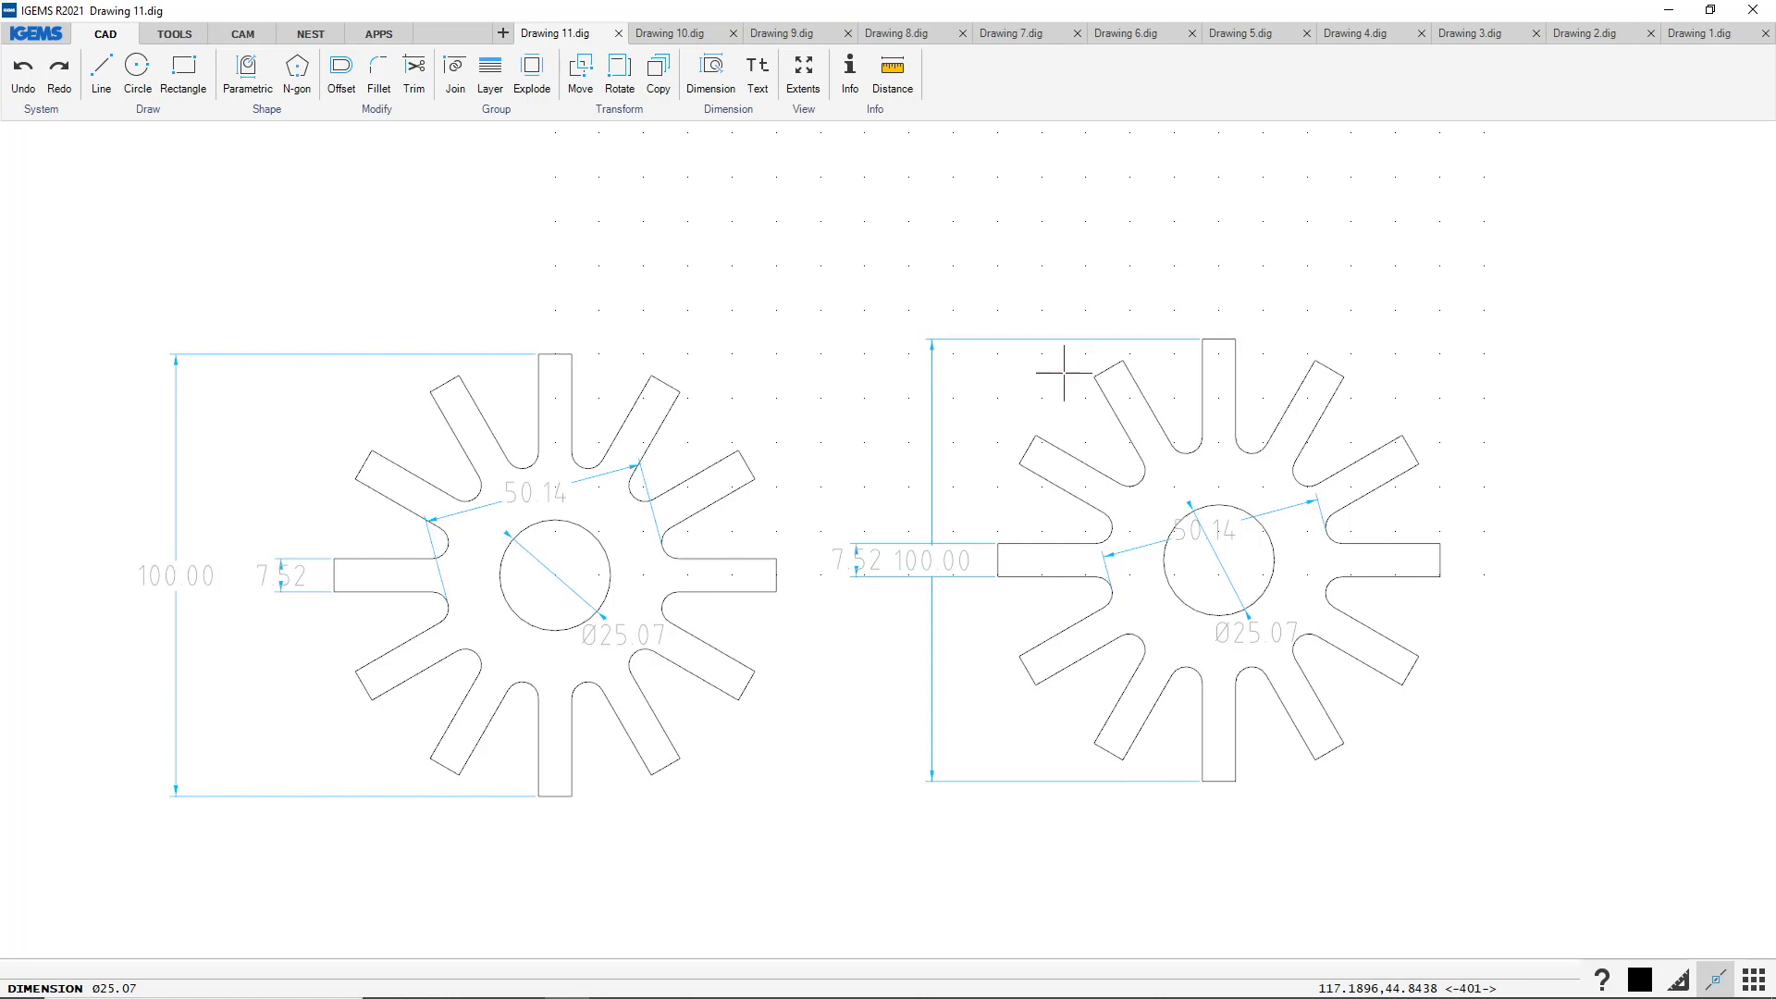
{"action": "left_click", "coordinate": [145, 110]}
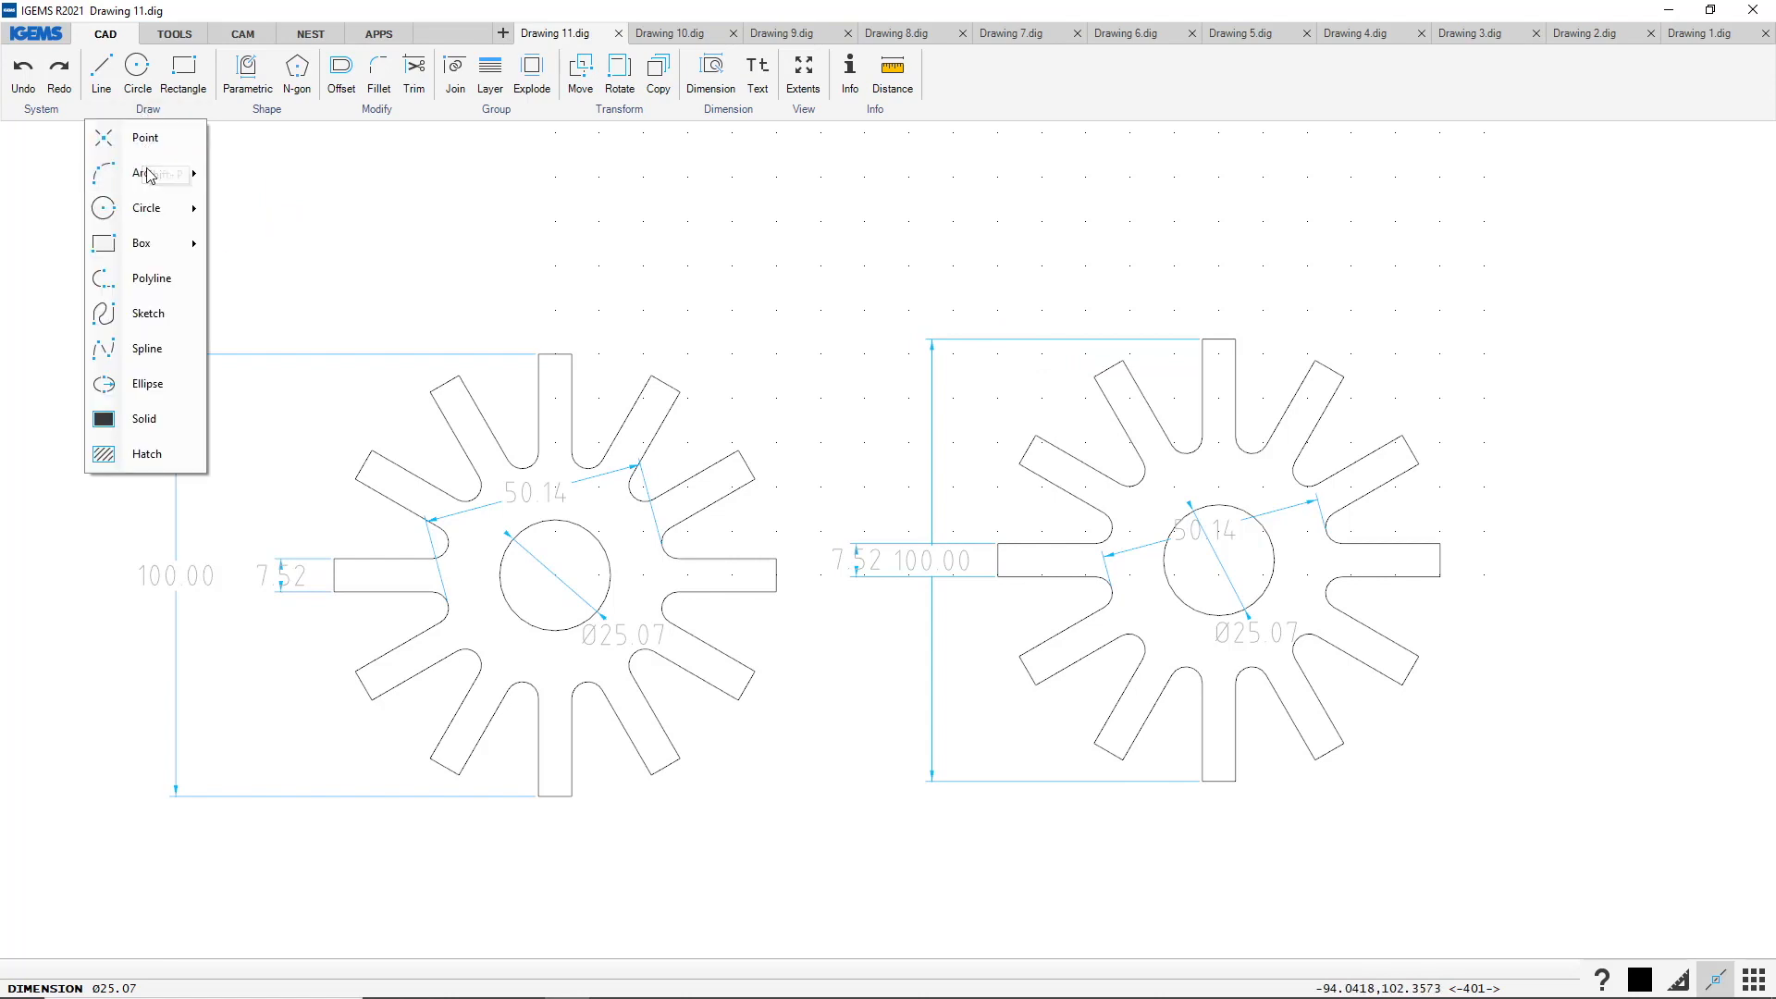
{"action": "mouse_move", "coordinate": [151, 185]}
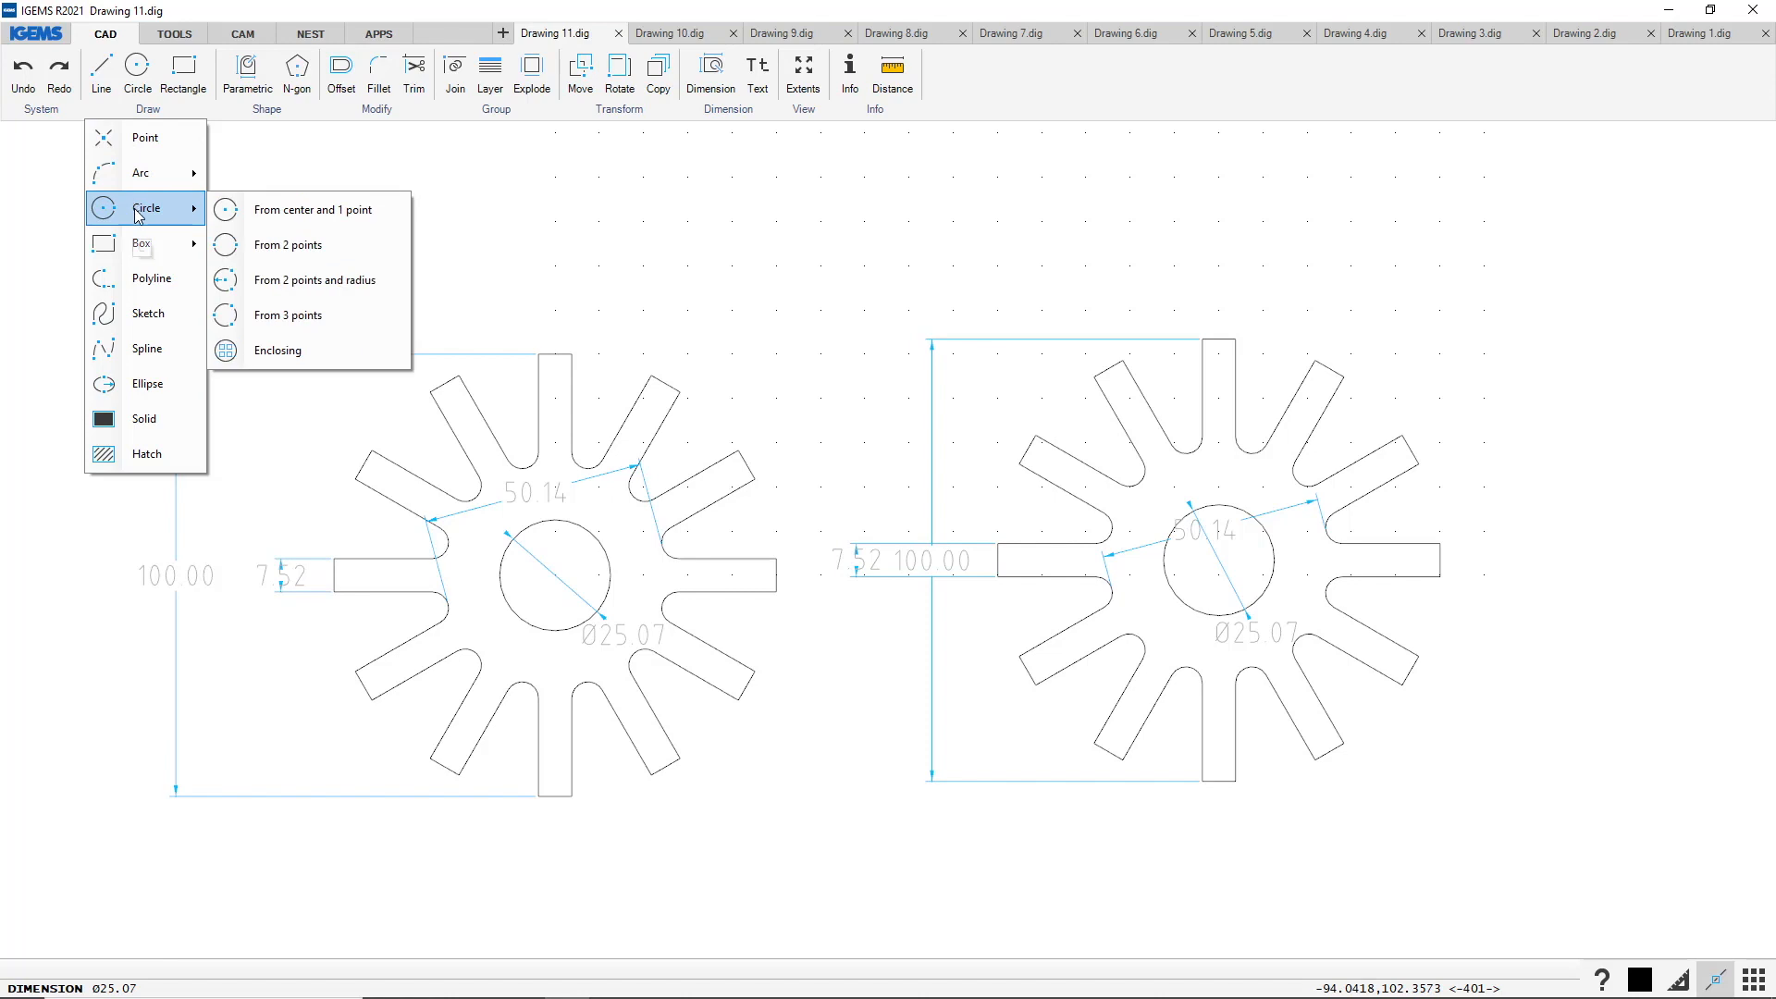
{"action": "mouse_move", "coordinate": [167, 251]}
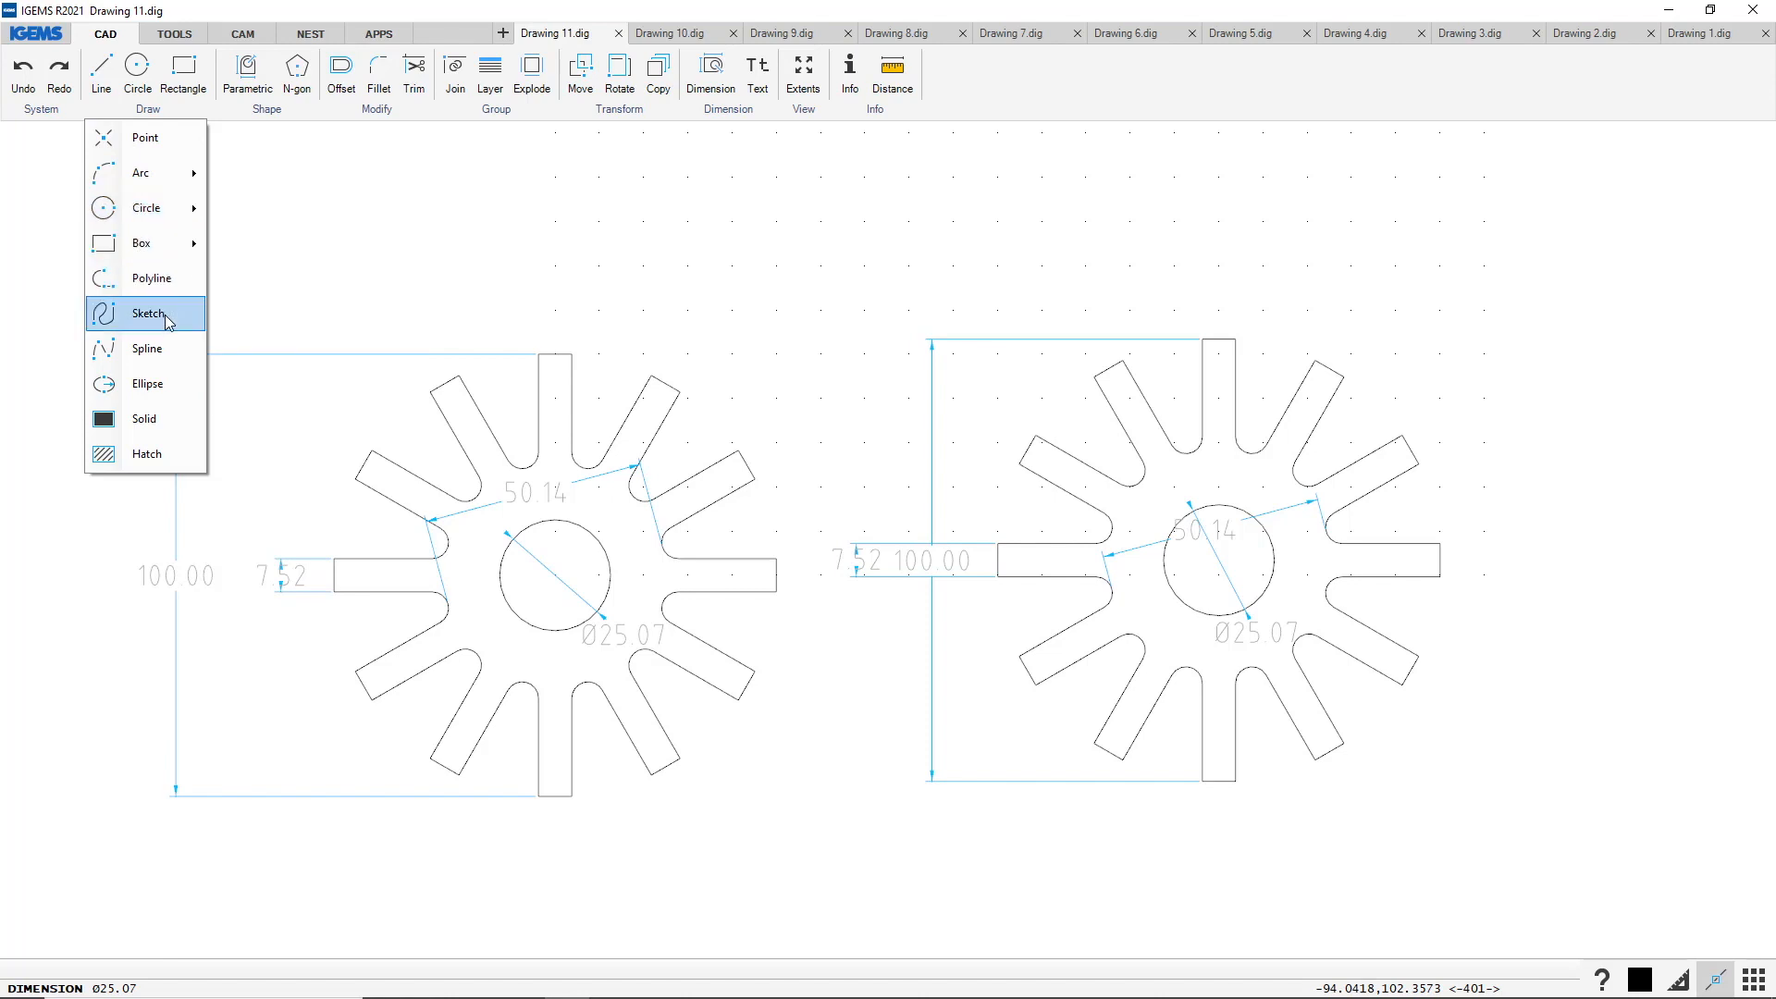
{"action": "left_click", "coordinate": [288, 114]}
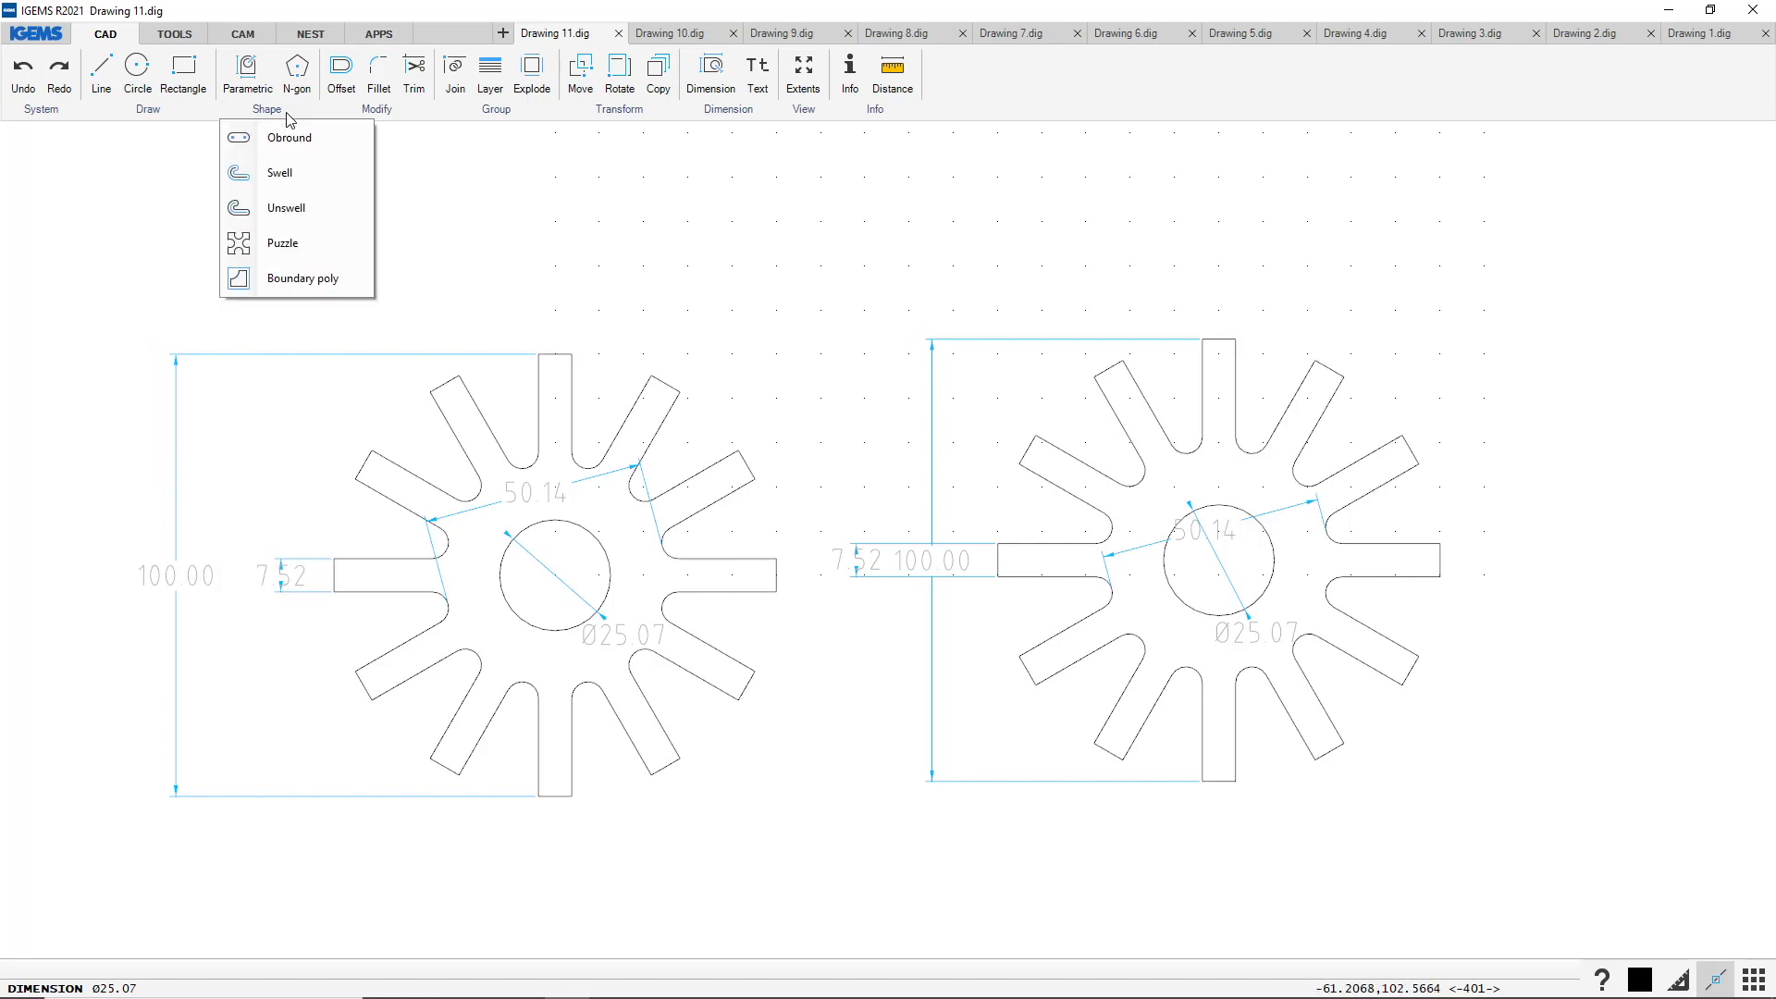
{"action": "mouse_move", "coordinate": [368, 110]}
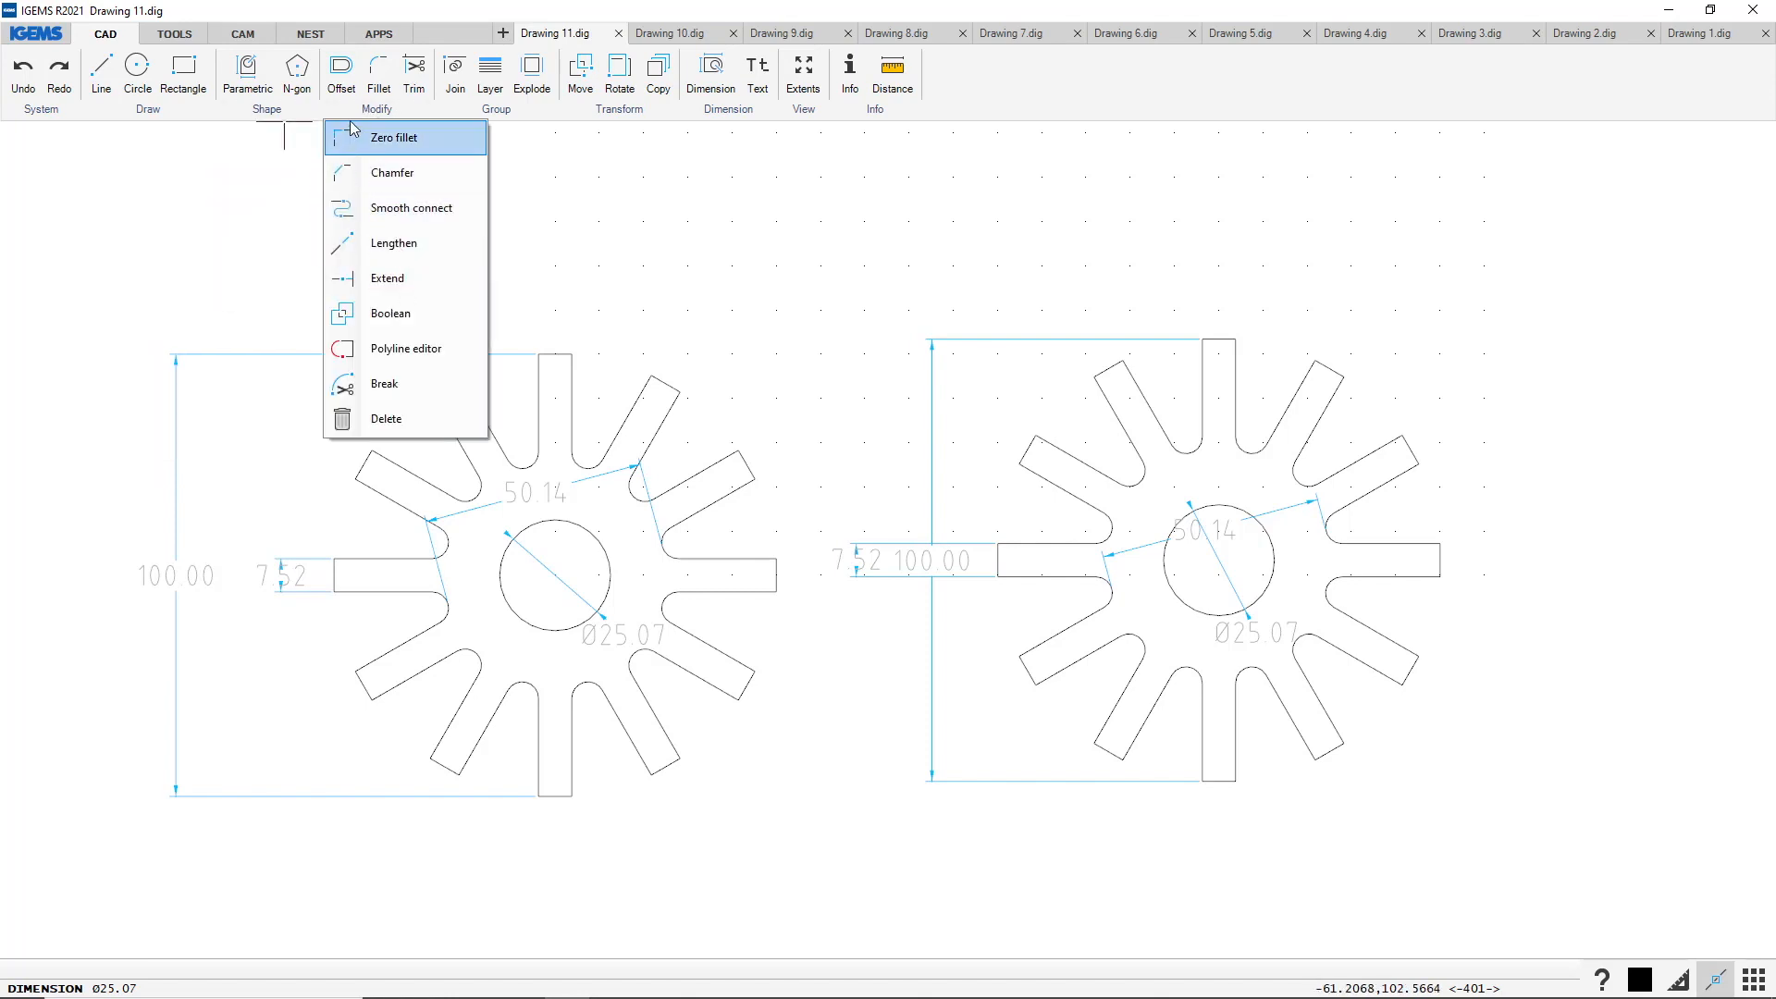
{"action": "mouse_move", "coordinate": [467, 112]}
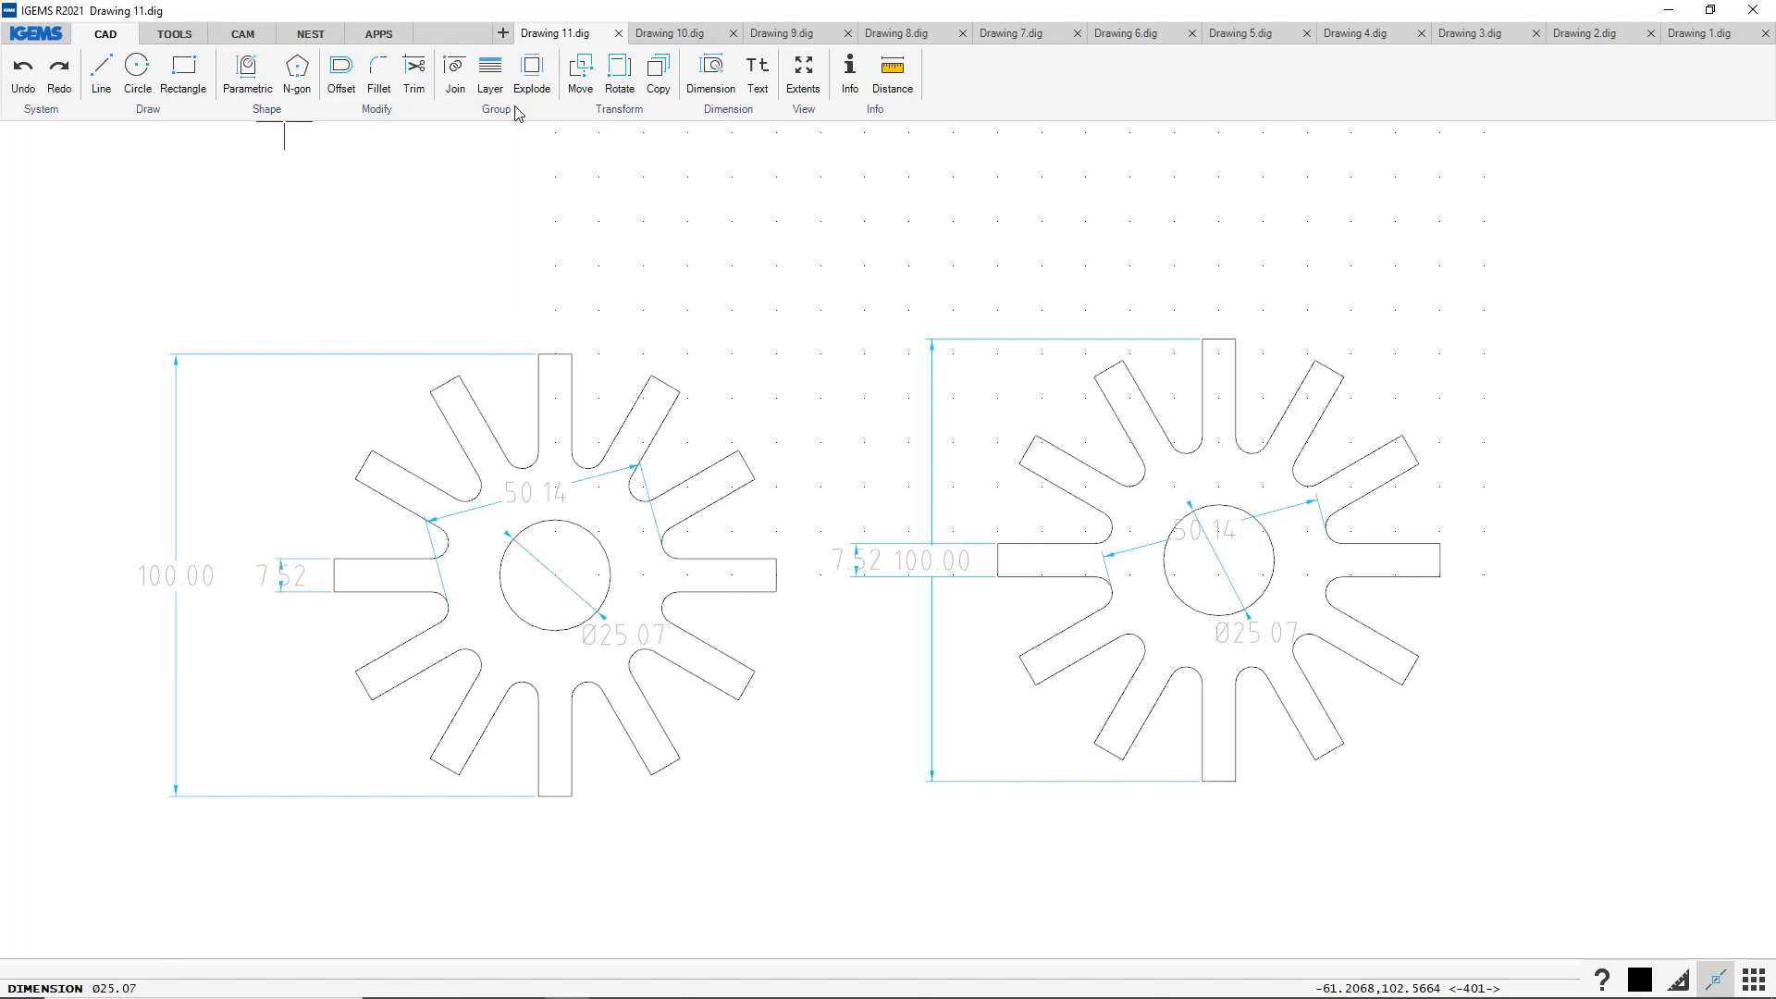
{"action": "mouse_move", "coordinate": [587, 111]}
{"action": "mouse_move", "coordinate": [720, 117]}
{"action": "key", "text": "Escape"}
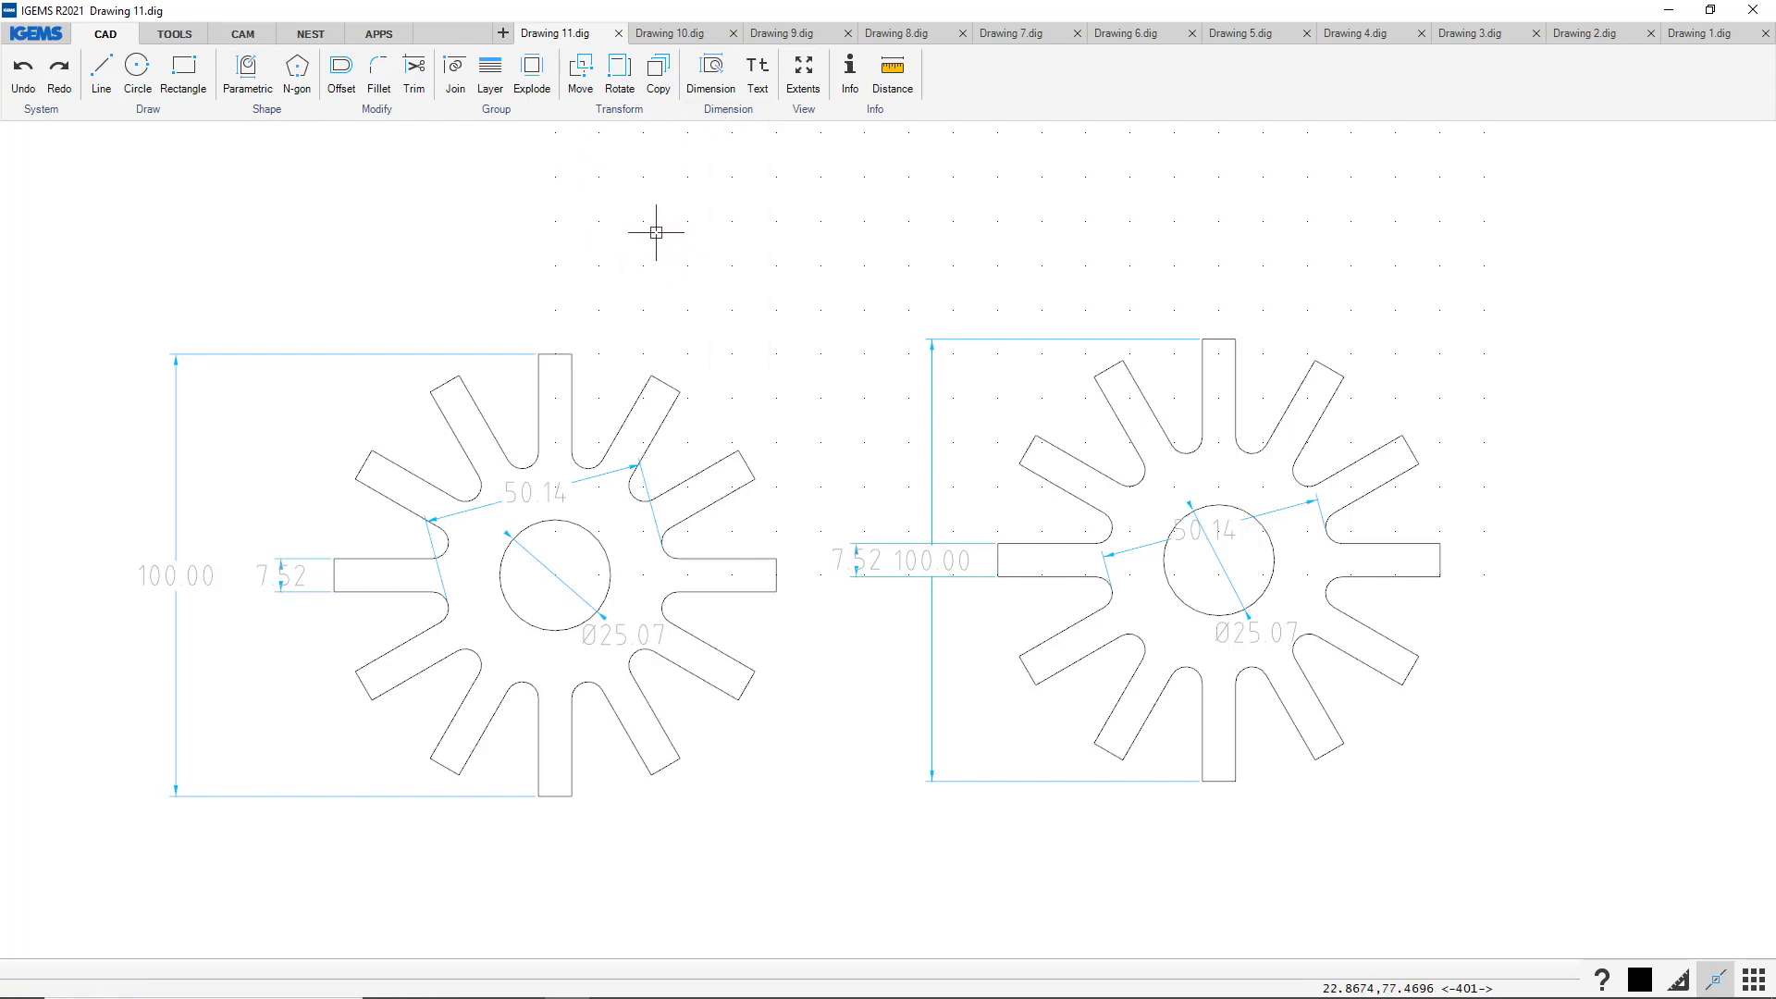